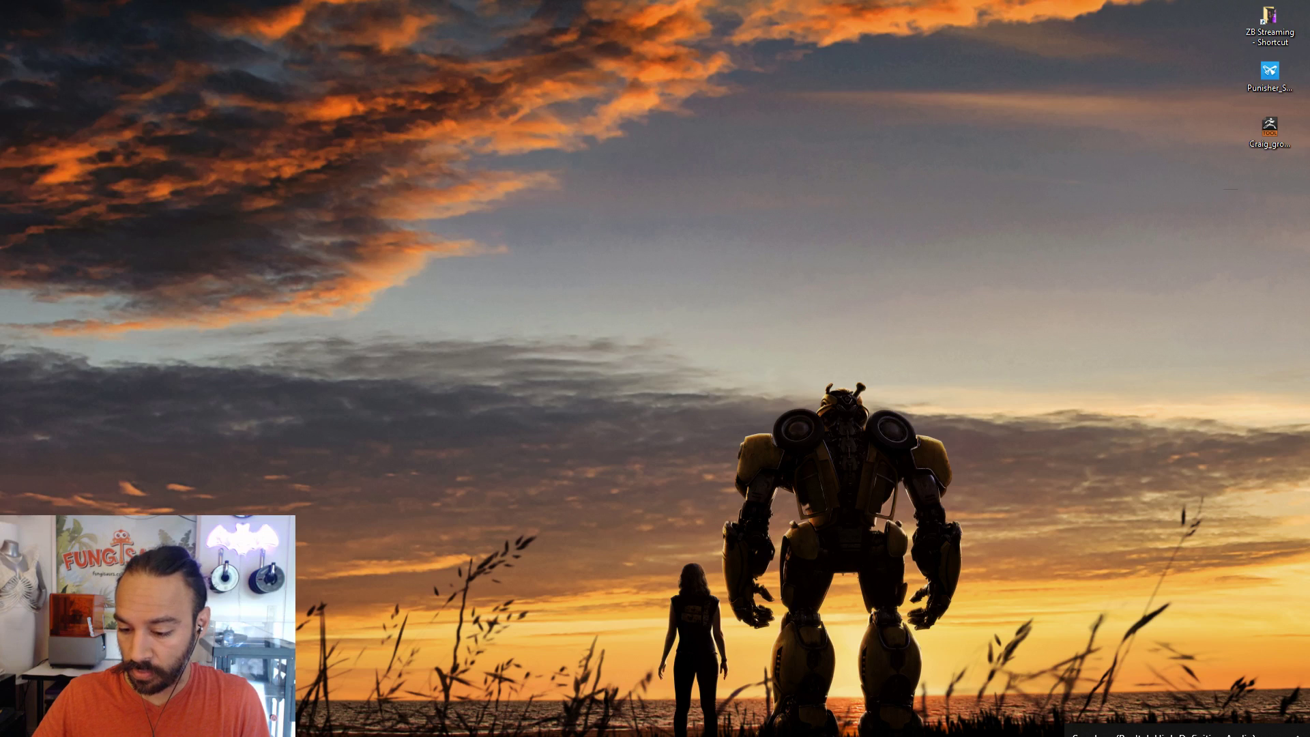
- Check the Pixologic channel page on Twitch in the browser, and minimise the browser window
{"action": "left_click", "coordinate": [1003, 736]}
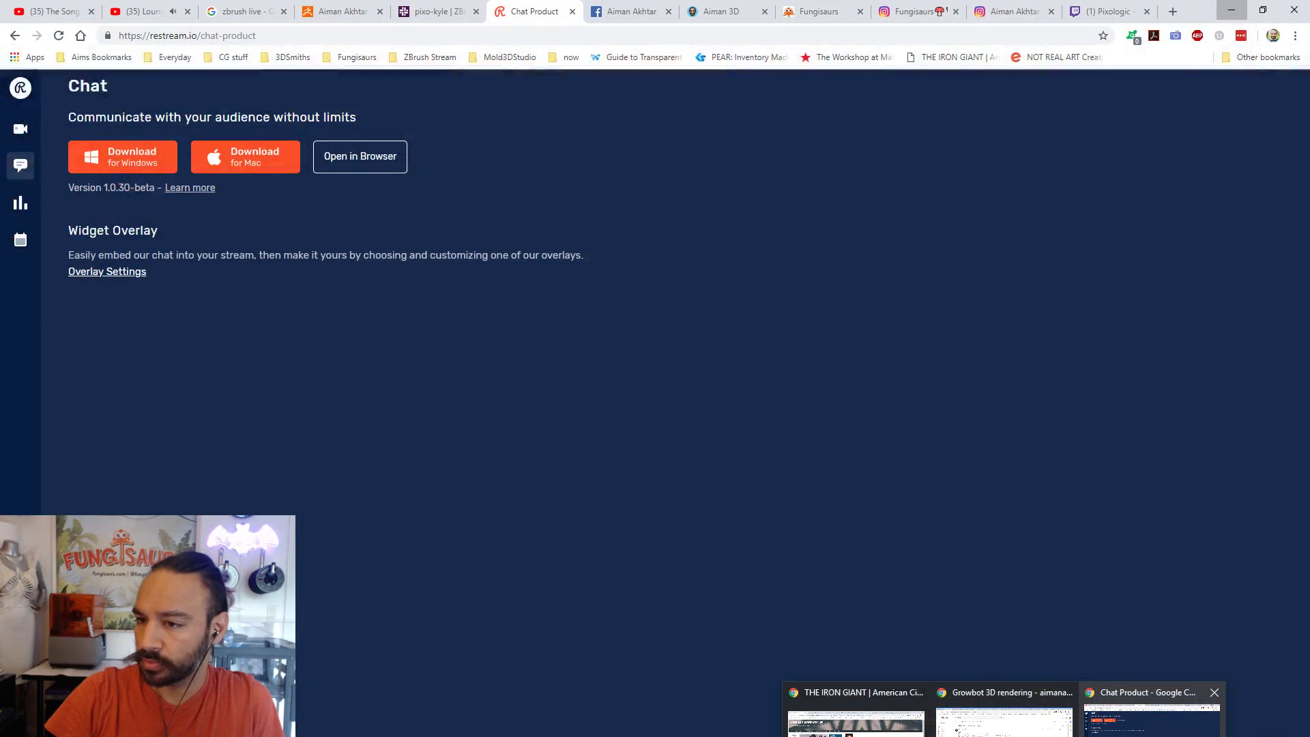
{"action": "left_click", "coordinate": [1152, 717]}
{"action": "left_click", "coordinate": [1109, 11]}
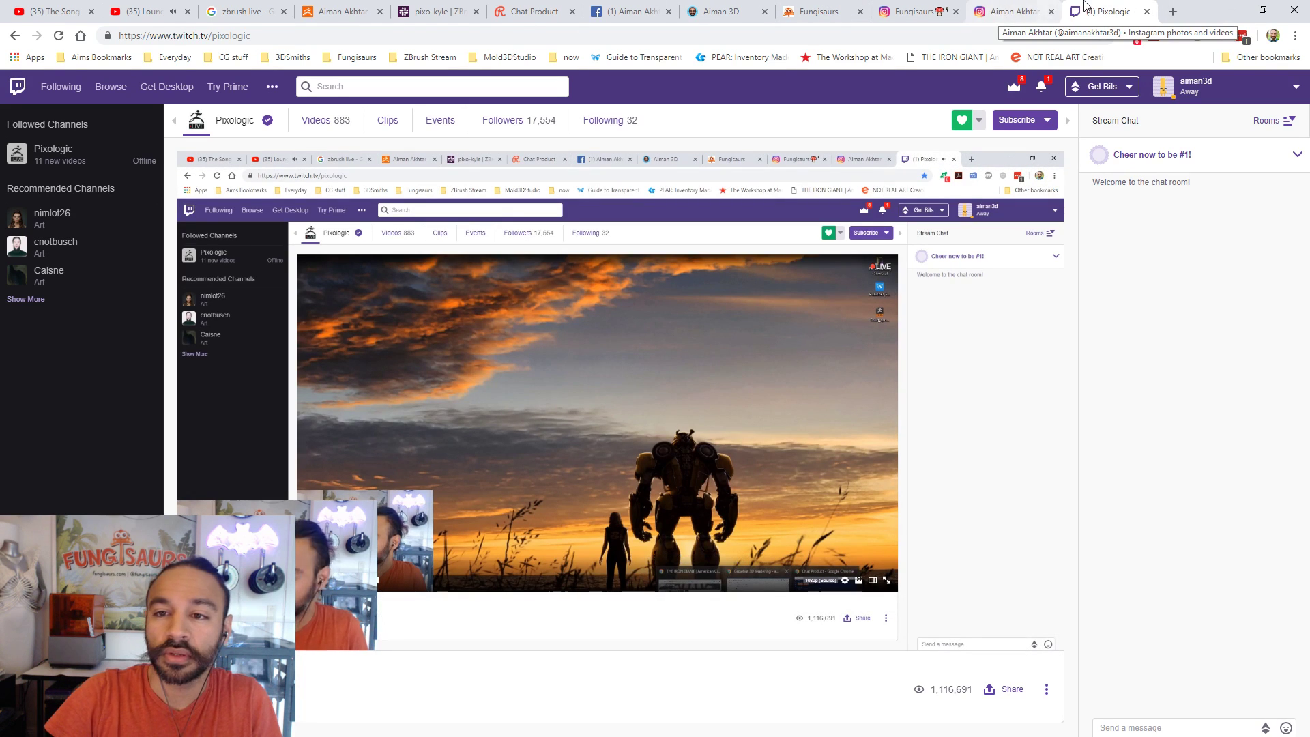
{"action": "left_click", "coordinate": [1232, 10]}
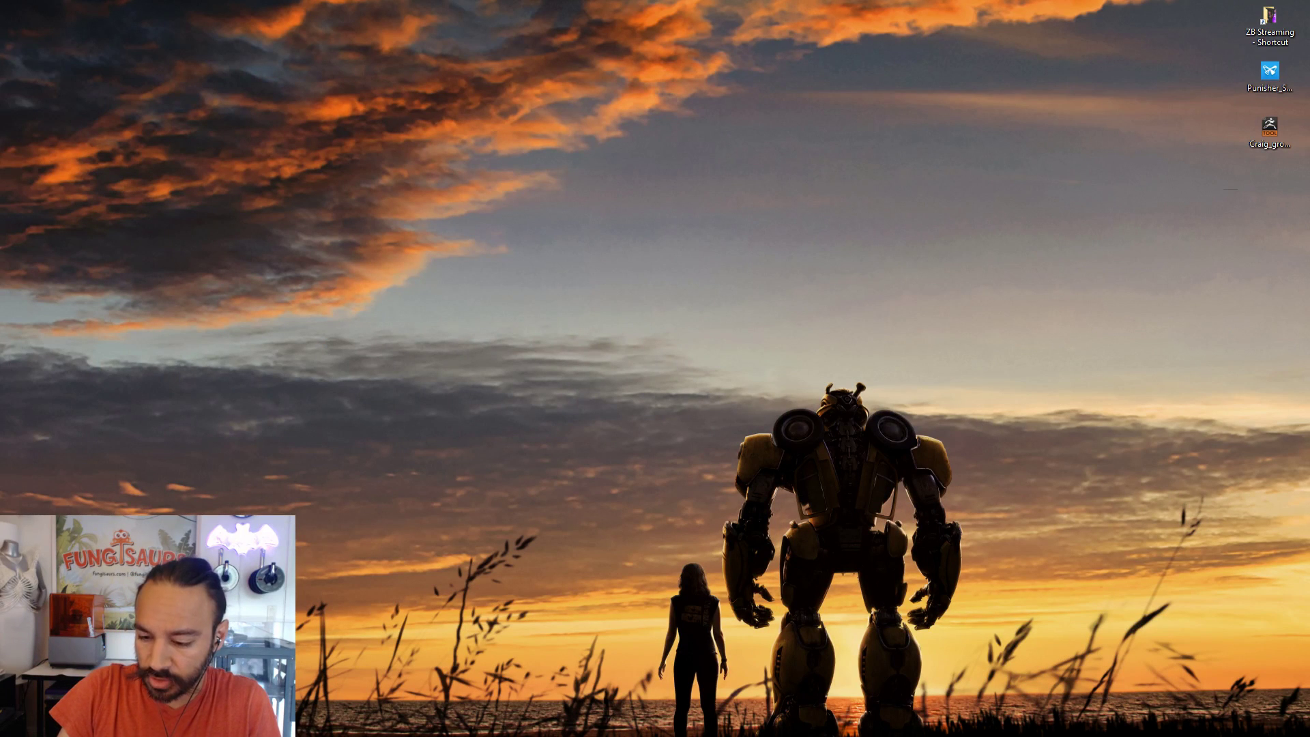
- Bring the Restream chat window onto the main desktop to show it, and move it back to the other screen
{"action": "left_click_drag", "start_coordinate": [0, 213], "coordinate": [706, 183]}
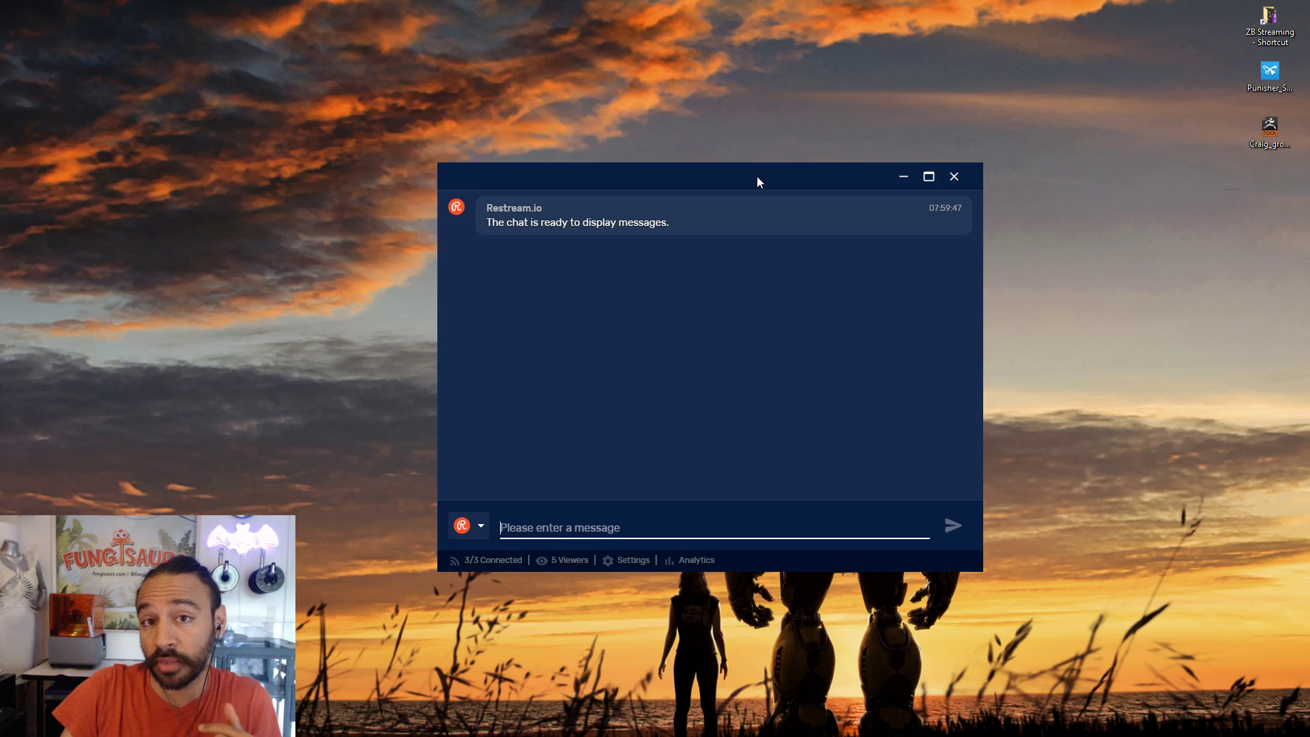
{"action": "left_click_drag", "start_coordinate": [756, 180], "coordinate": [1309, 191]}
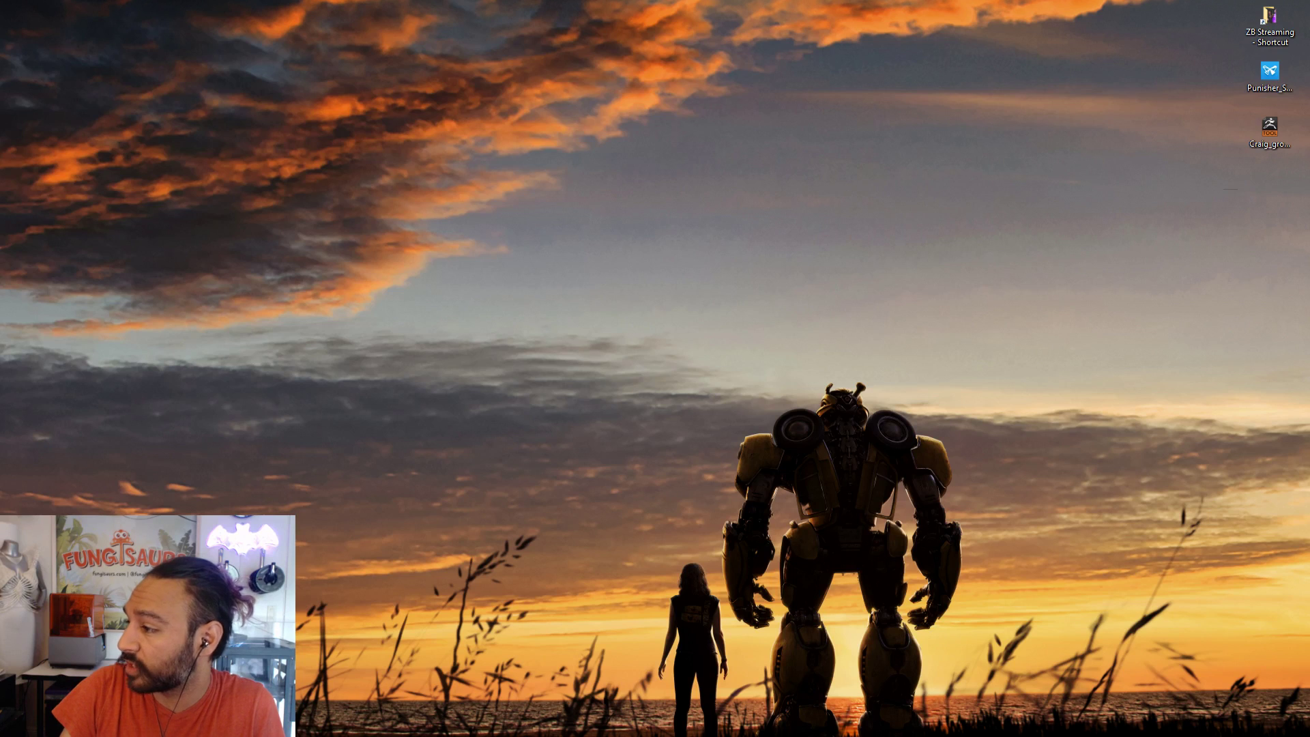
{"action": "left_click", "coordinate": [943, 520]}
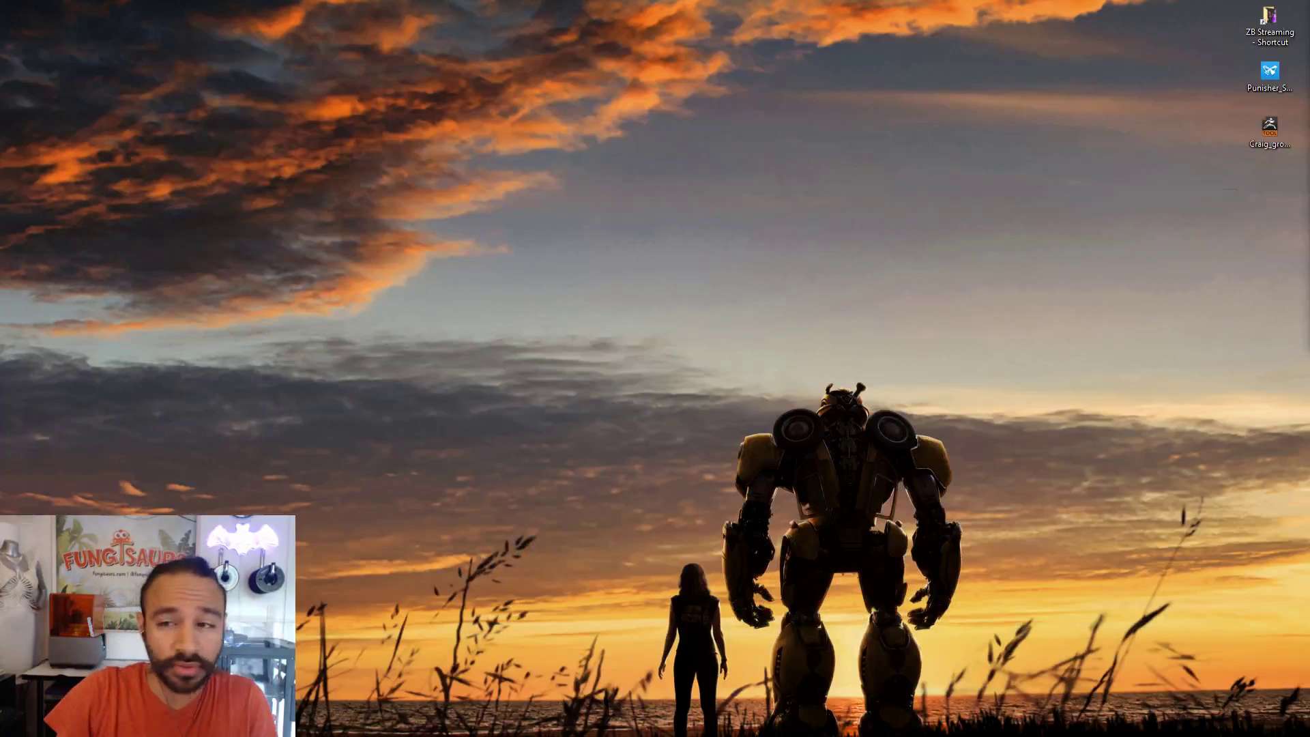
- Switch to the browser and show the artist's portfolio home page and Facebook profile
{"action": "key", "text": "alt+Tab"}
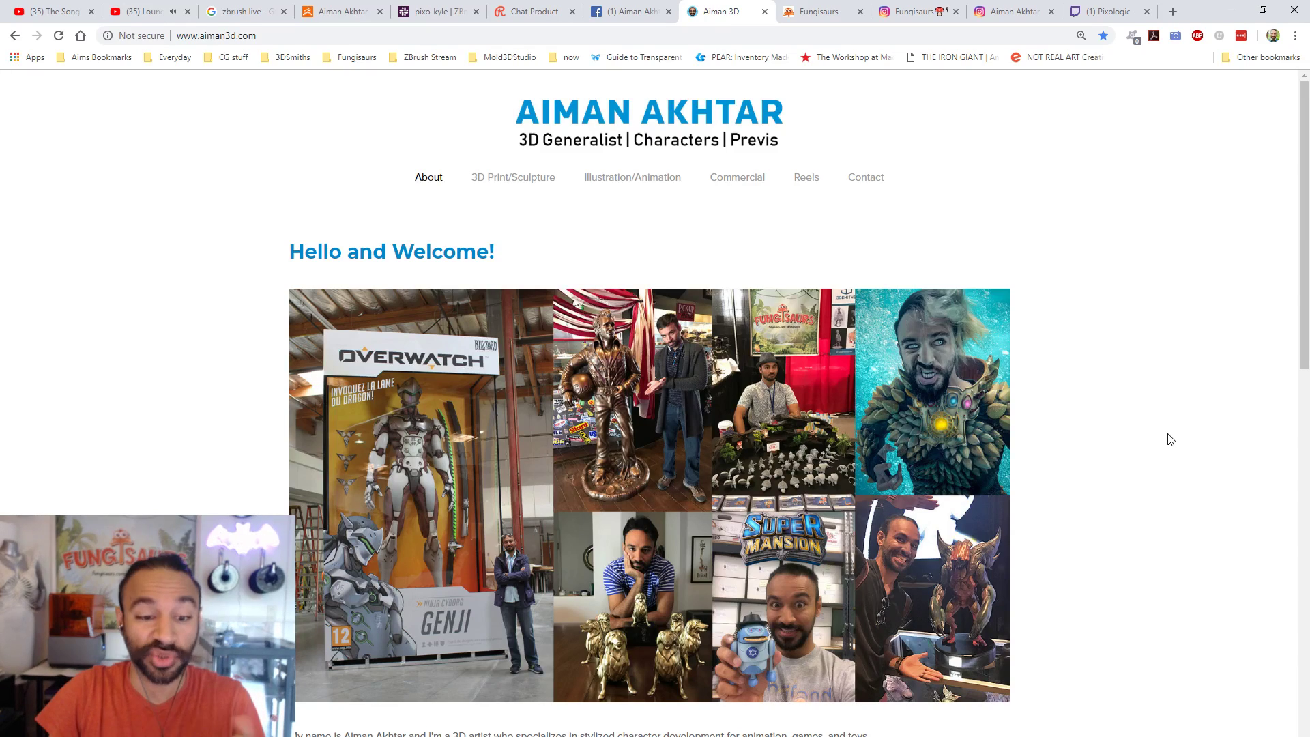
{"action": "scroll", "coordinate": [1171, 438], "scroll_direction": "down", "scroll_amount": 2}
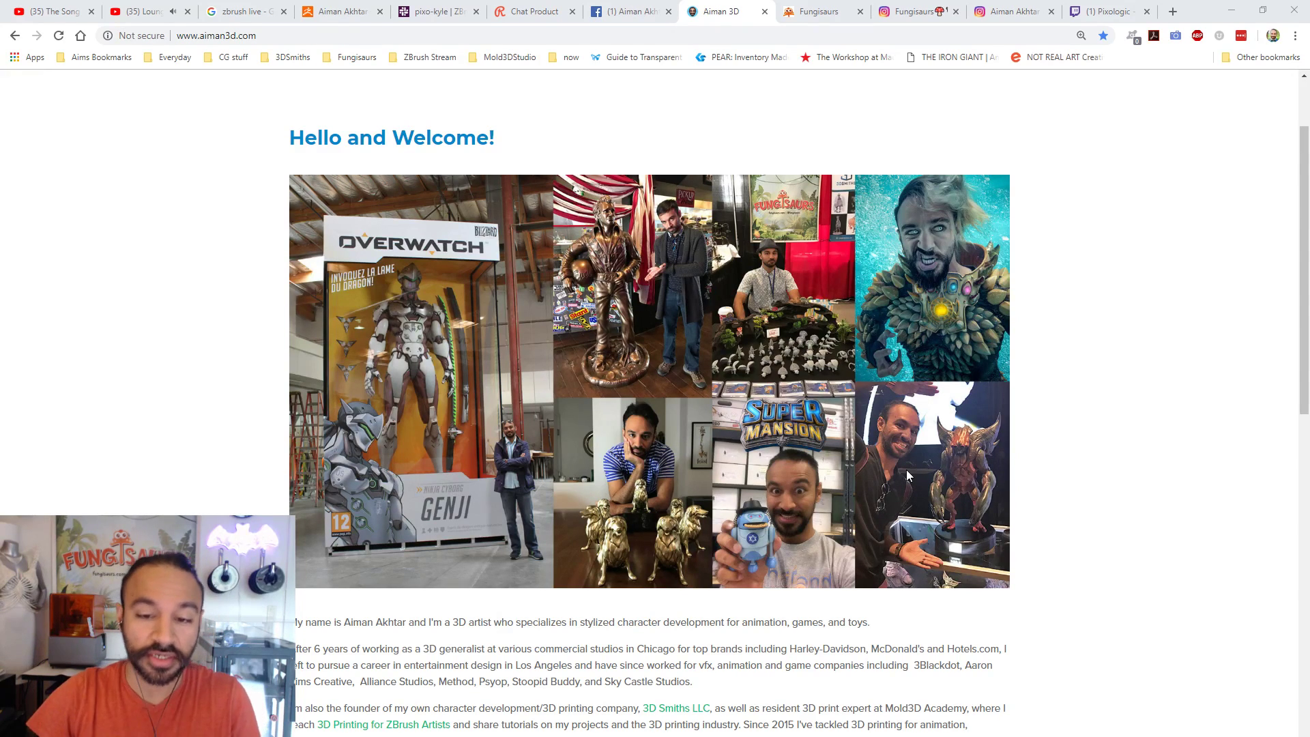
{"action": "scroll", "coordinate": [906, 470], "scroll_direction": "up", "scroll_amount": 2}
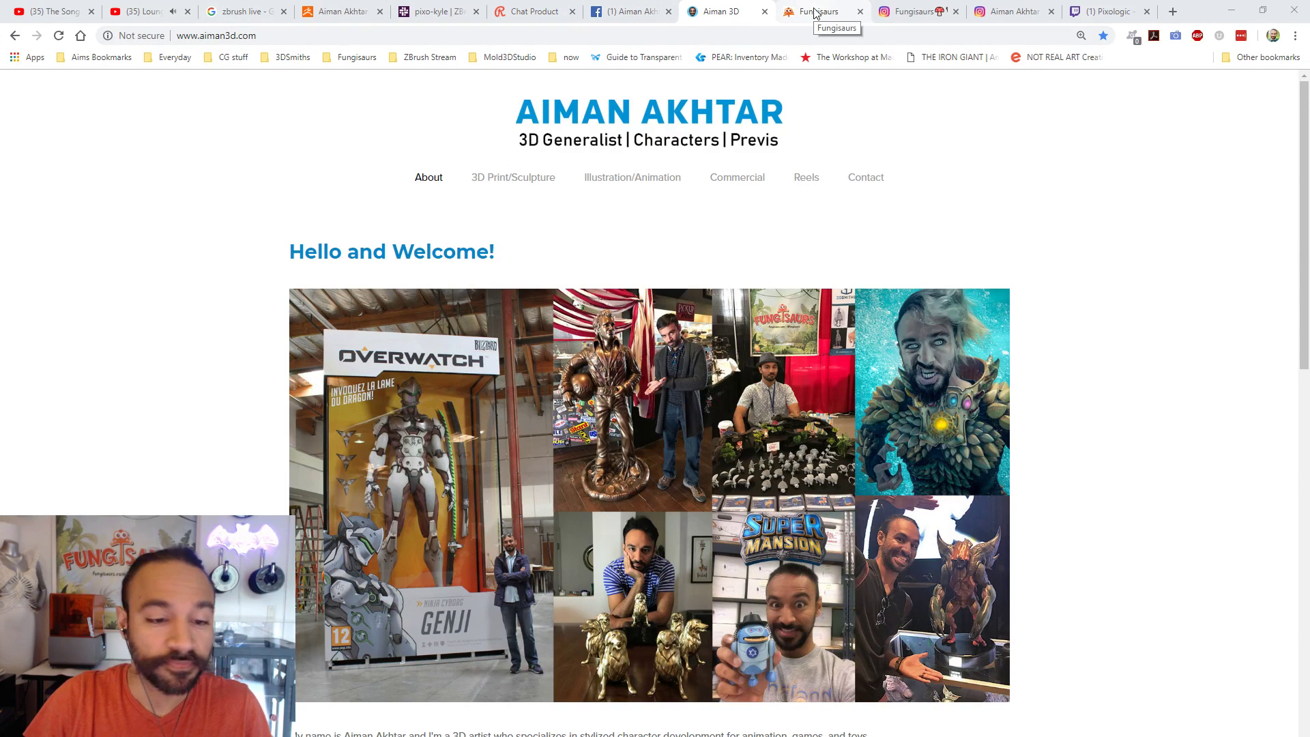
{"action": "left_click", "coordinate": [613, 11]}
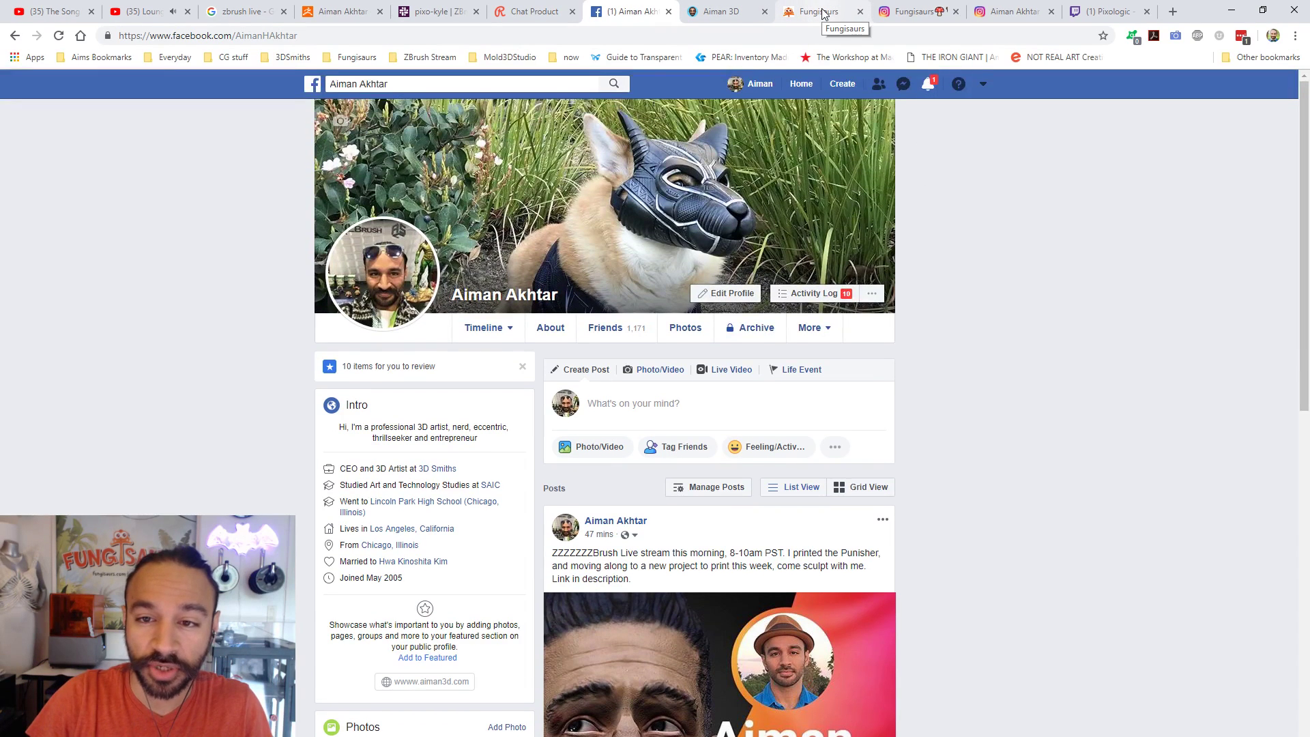
- Move the artist's Instagram tab next to the portfolio site's tab and skim the profile's posts
{"action": "left_click_drag", "start_coordinate": [997, 10], "coordinate": [817, 10]}
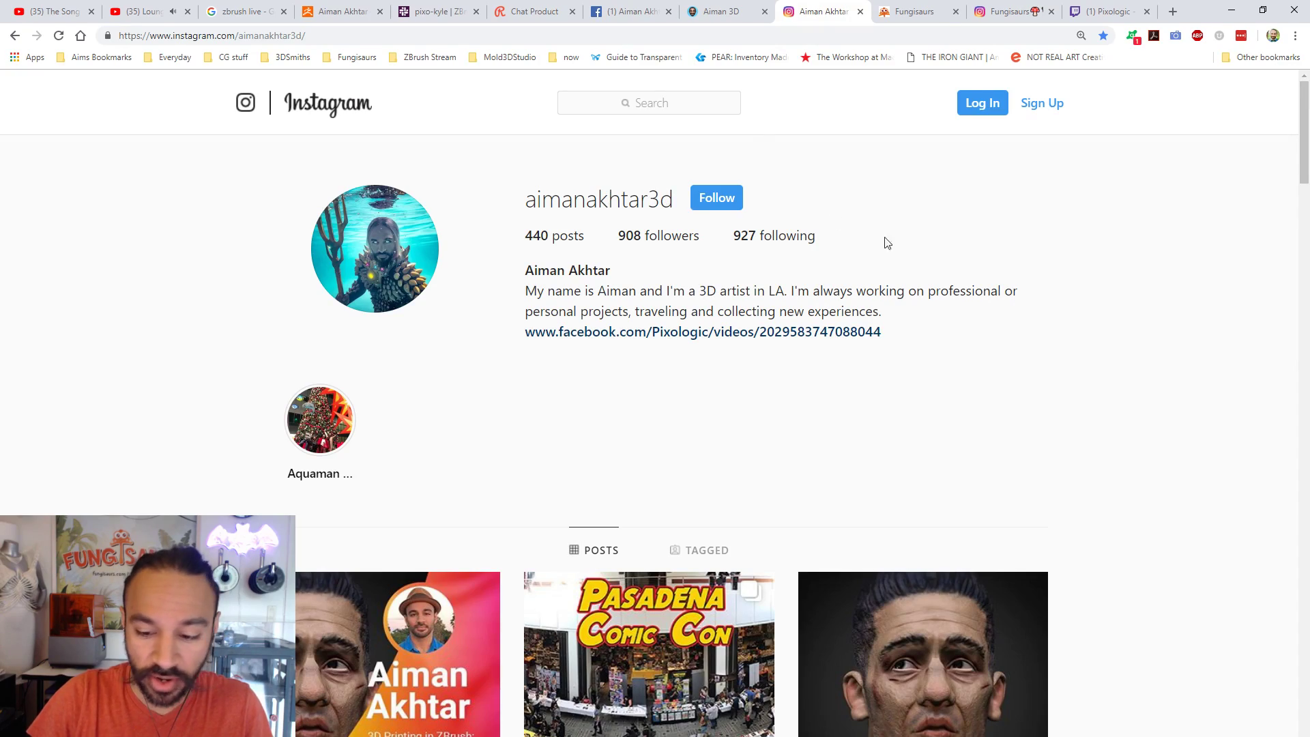
{"action": "scroll", "coordinate": [1088, 362], "scroll_direction": "down", "scroll_amount": 6}
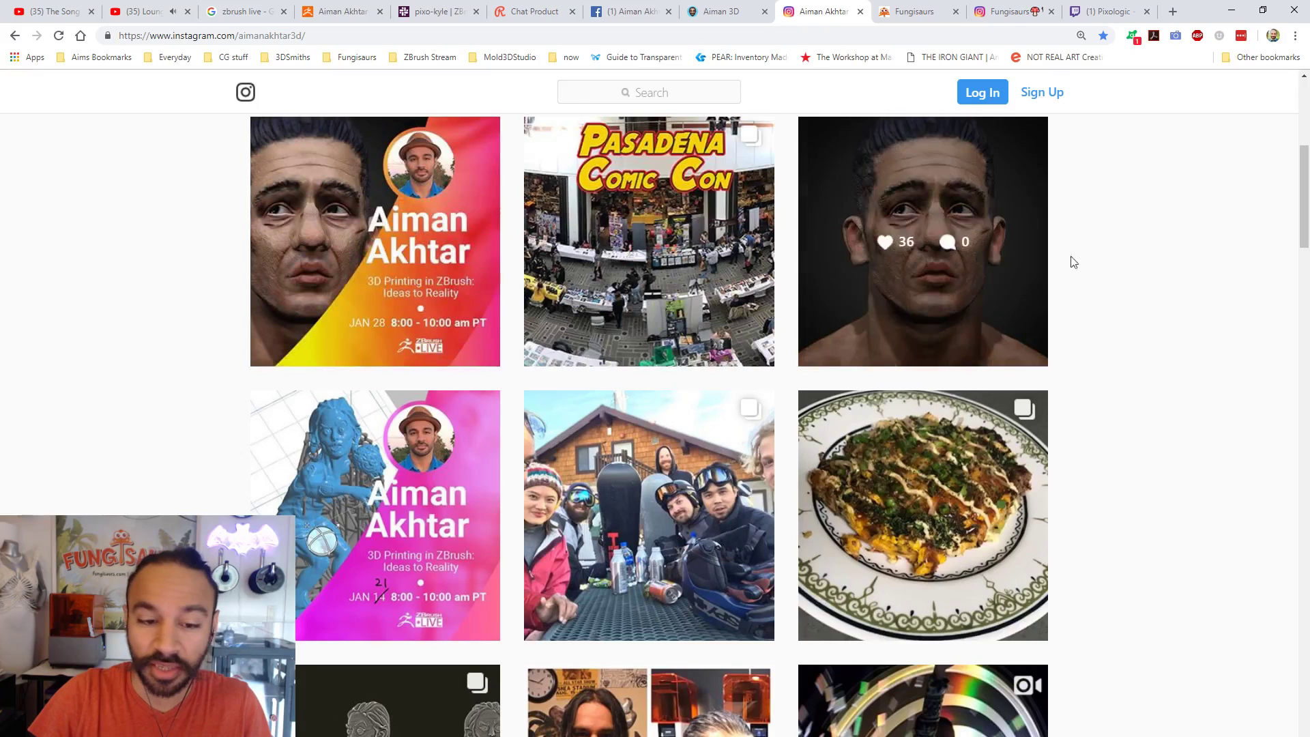
{"action": "scroll", "coordinate": [1019, 335], "scroll_direction": "up", "scroll_amount": 2}
- View the Pasadena Comic Con post and the neighbouring likeness sculpt post on Instagram, and close the post view
{"action": "left_click", "coordinate": [718, 406]}
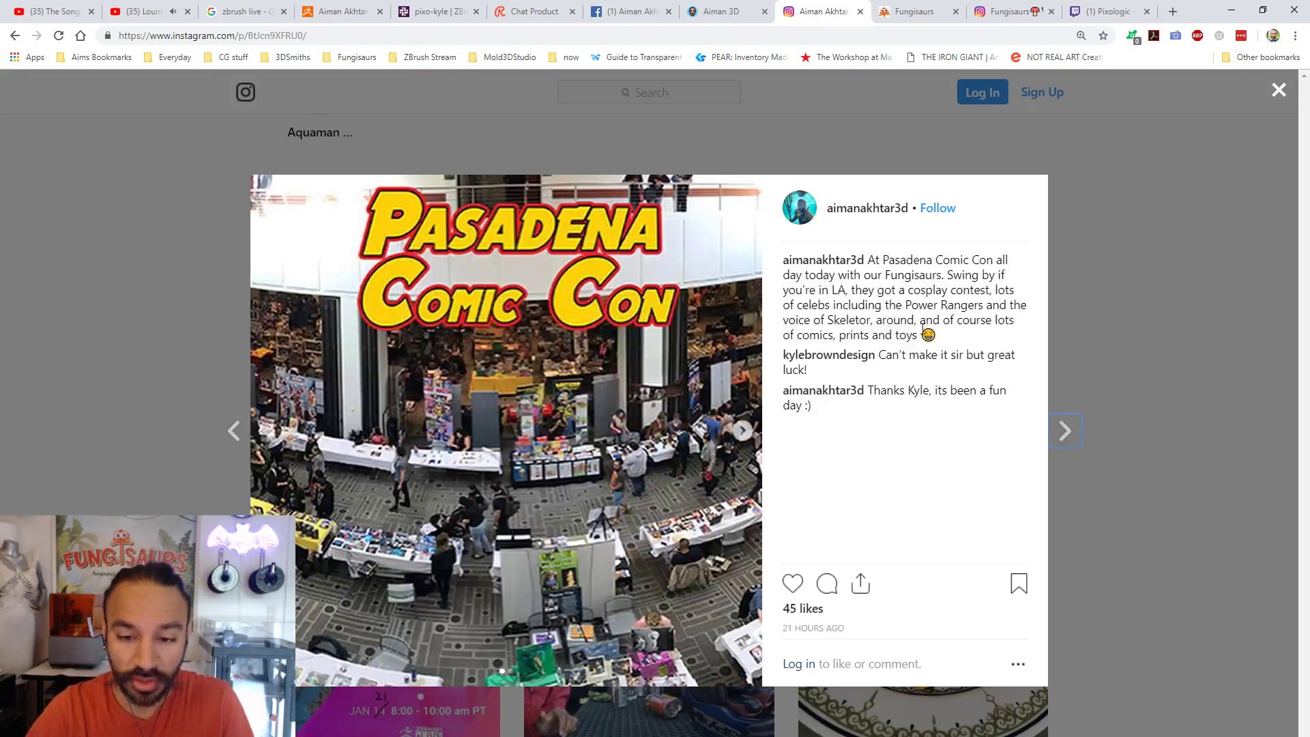
{"action": "left_click", "coordinate": [1066, 433]}
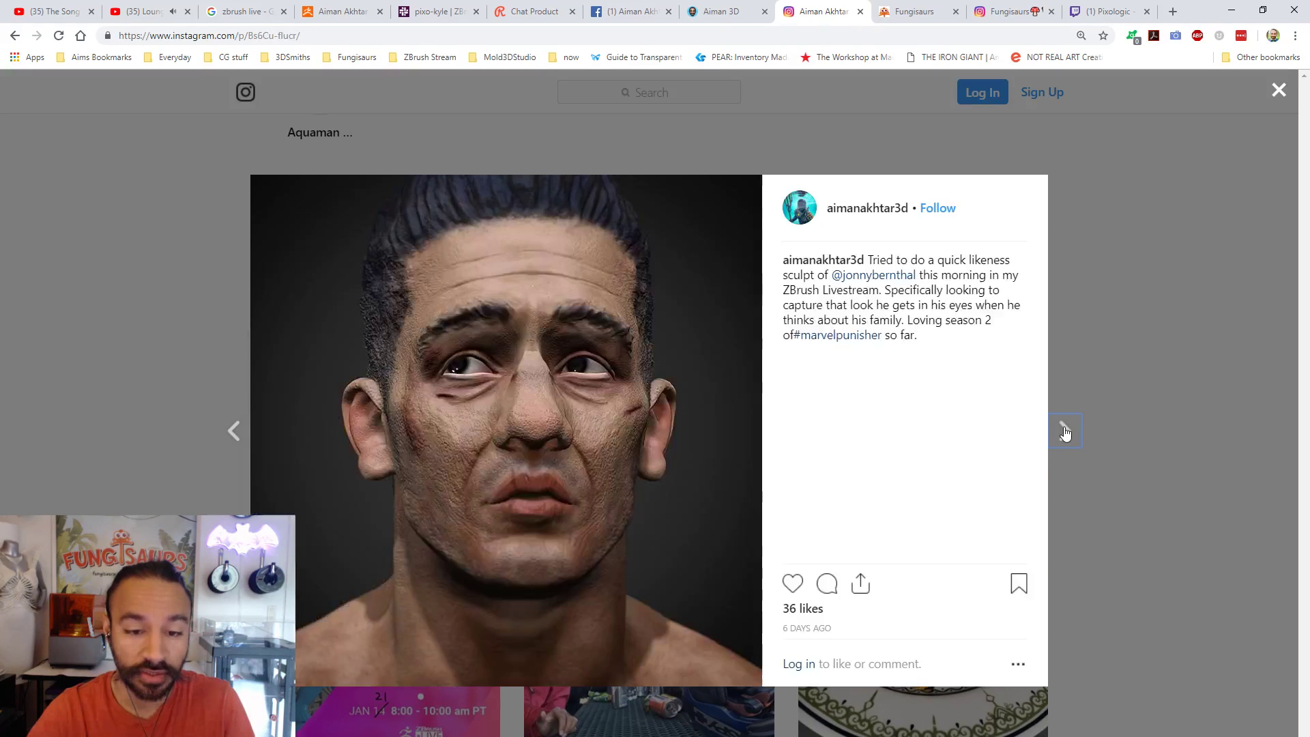
{"action": "left_click", "coordinate": [1146, 408]}
{"action": "left_click", "coordinate": [574, 414]}
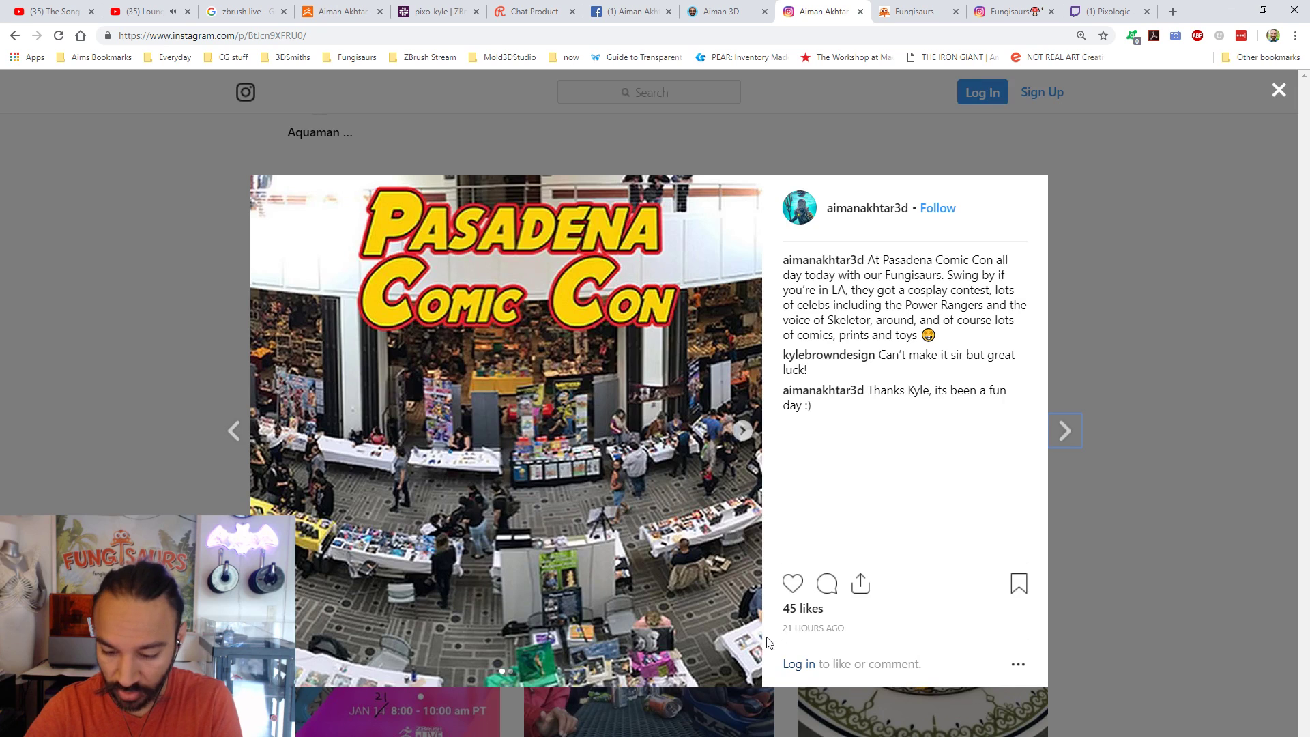
{"action": "key", "text": "Right"}
{"action": "key", "text": "Left"}
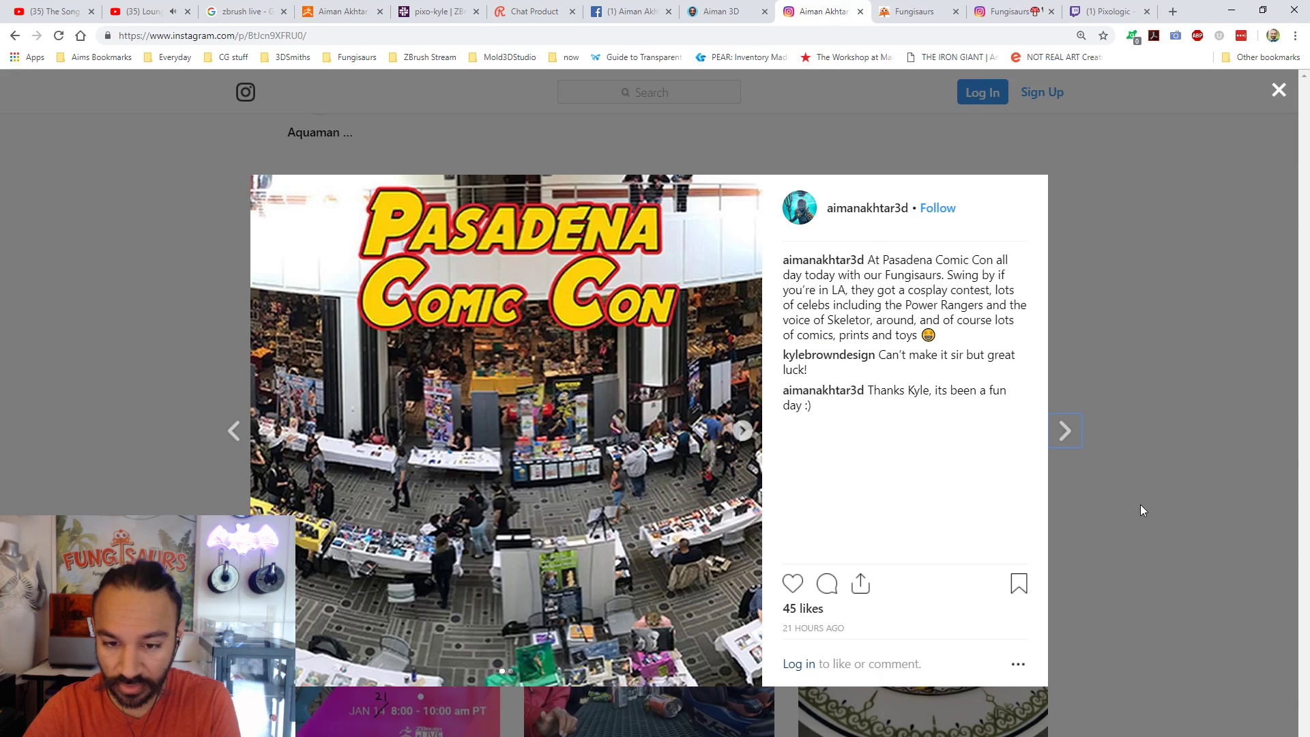
{"action": "left_click", "coordinate": [1140, 502]}
- Look through the Fungisaurs website, from the store banner to the species cards, world sightings and Instagram photos
{"action": "left_click", "coordinate": [935, 7]}
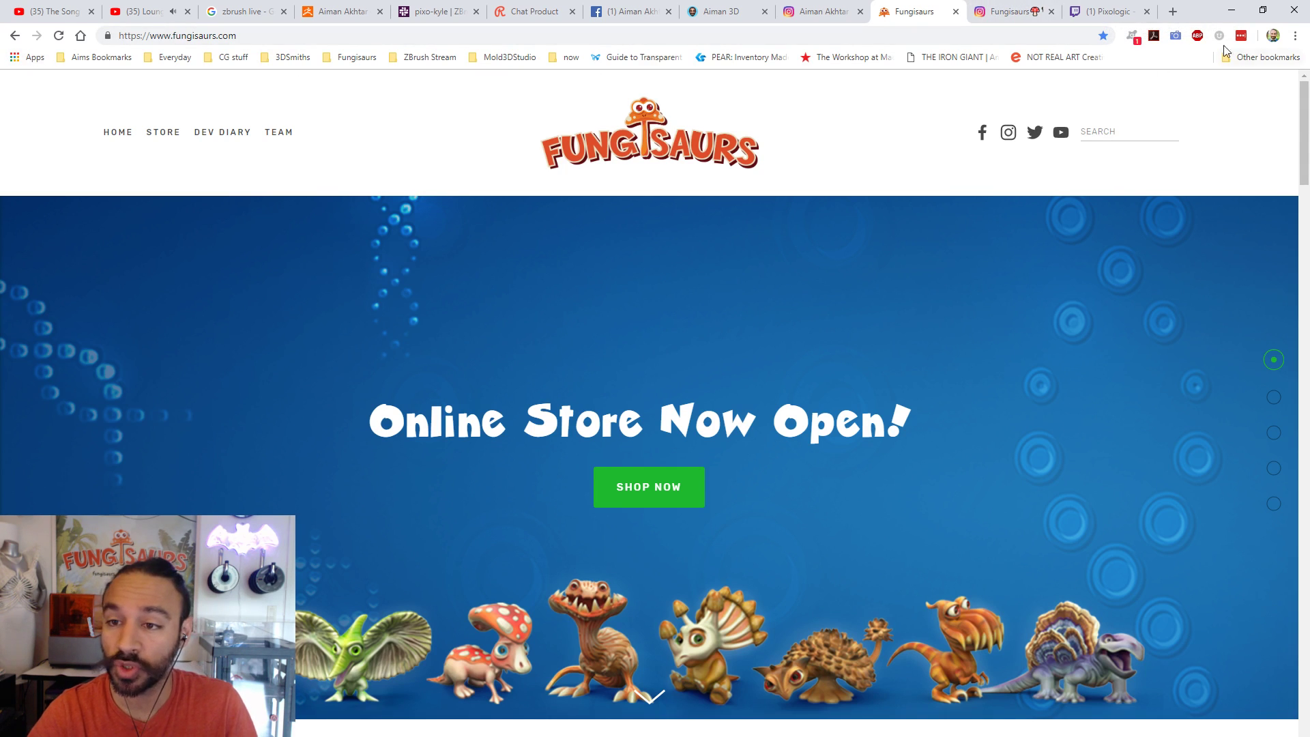
{"action": "scroll", "coordinate": [1169, 223], "scroll_direction": "down", "scroll_amount": 2}
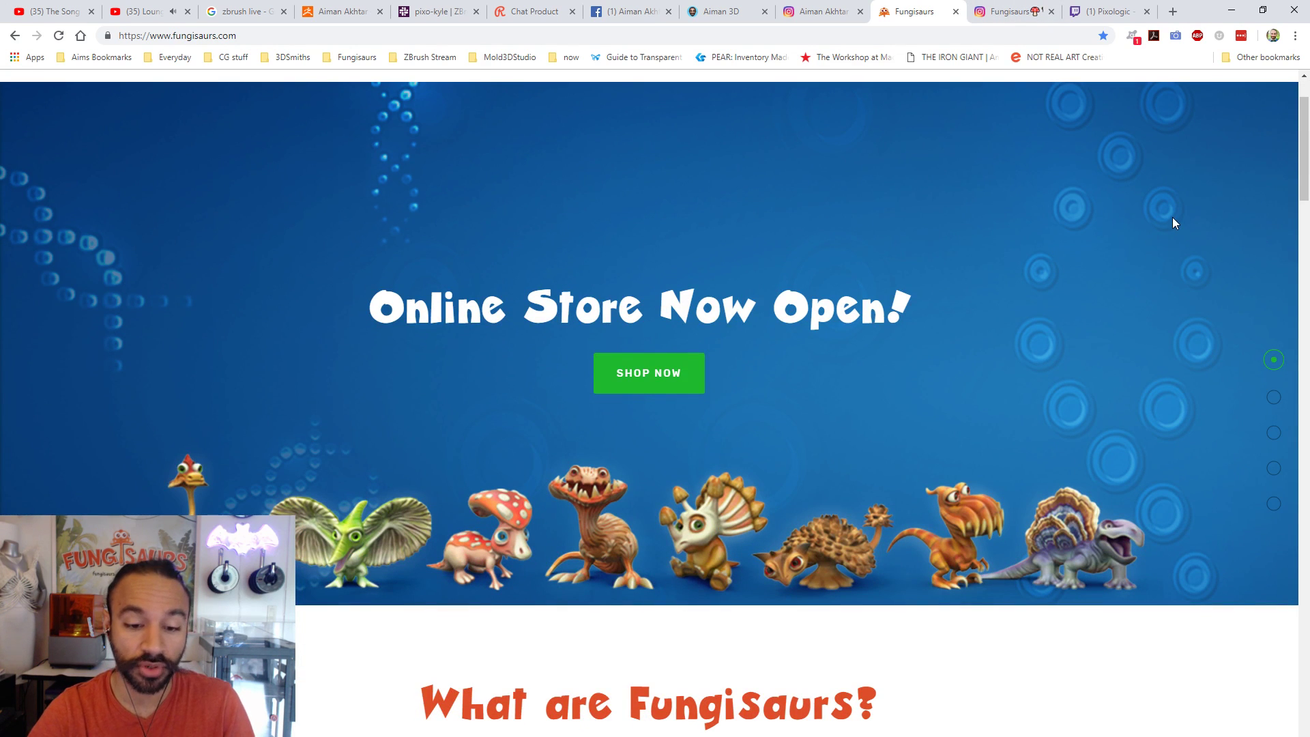
{"action": "scroll", "coordinate": [1170, 218], "scroll_direction": "down", "scroll_amount": 5}
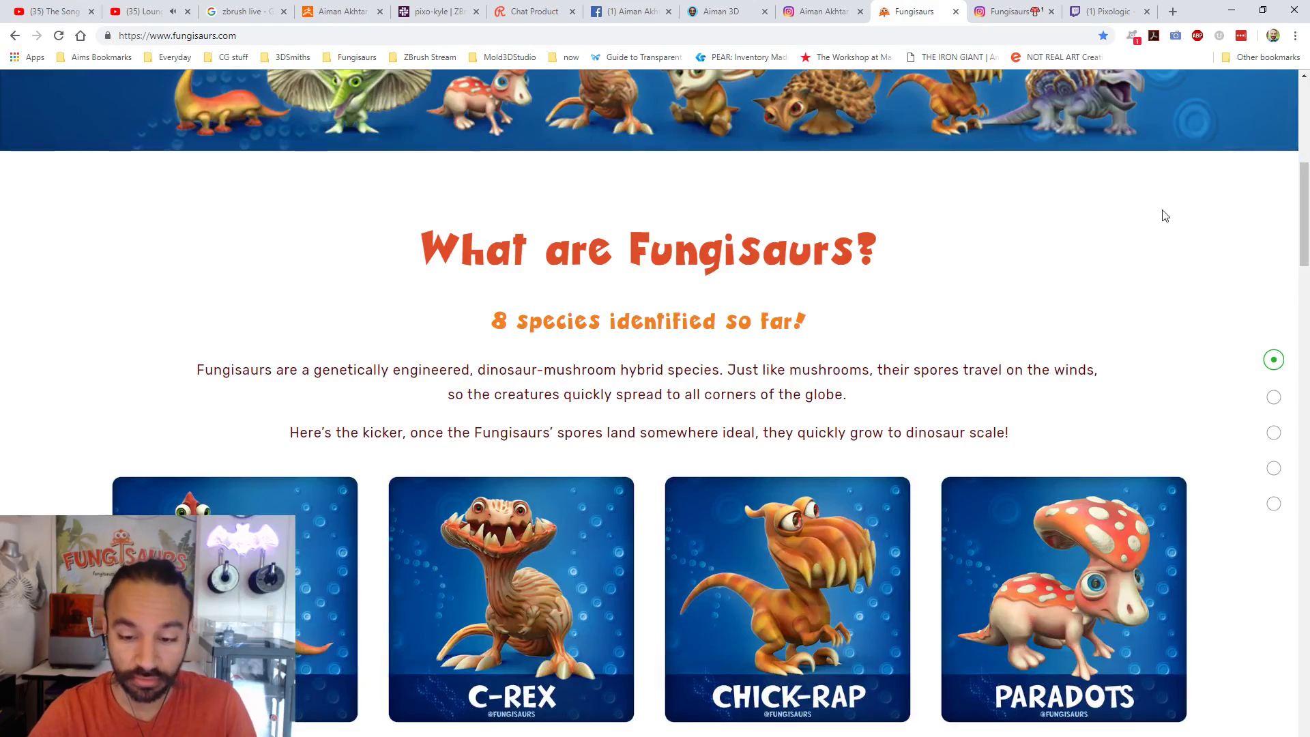
{"action": "scroll", "coordinate": [1166, 214], "scroll_direction": "down", "scroll_amount": 3}
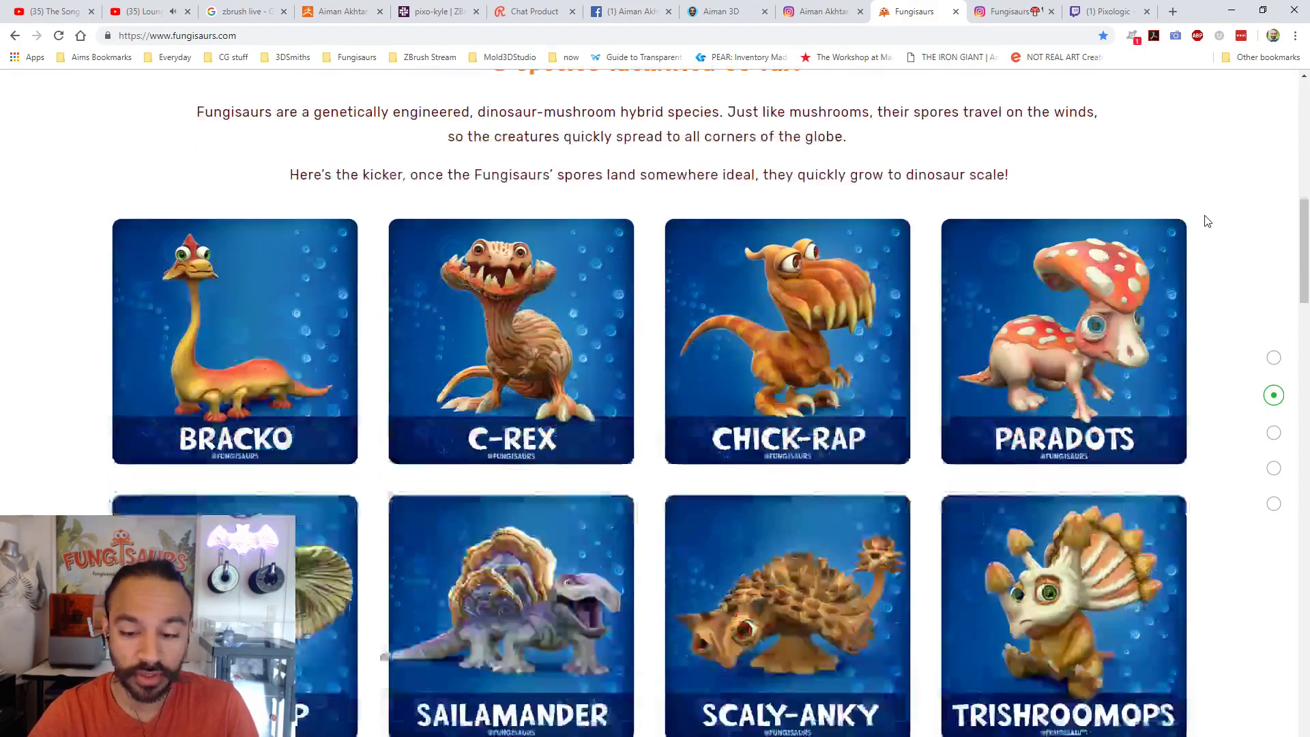
{"action": "scroll", "coordinate": [1204, 225], "scroll_direction": "down", "scroll_amount": 3}
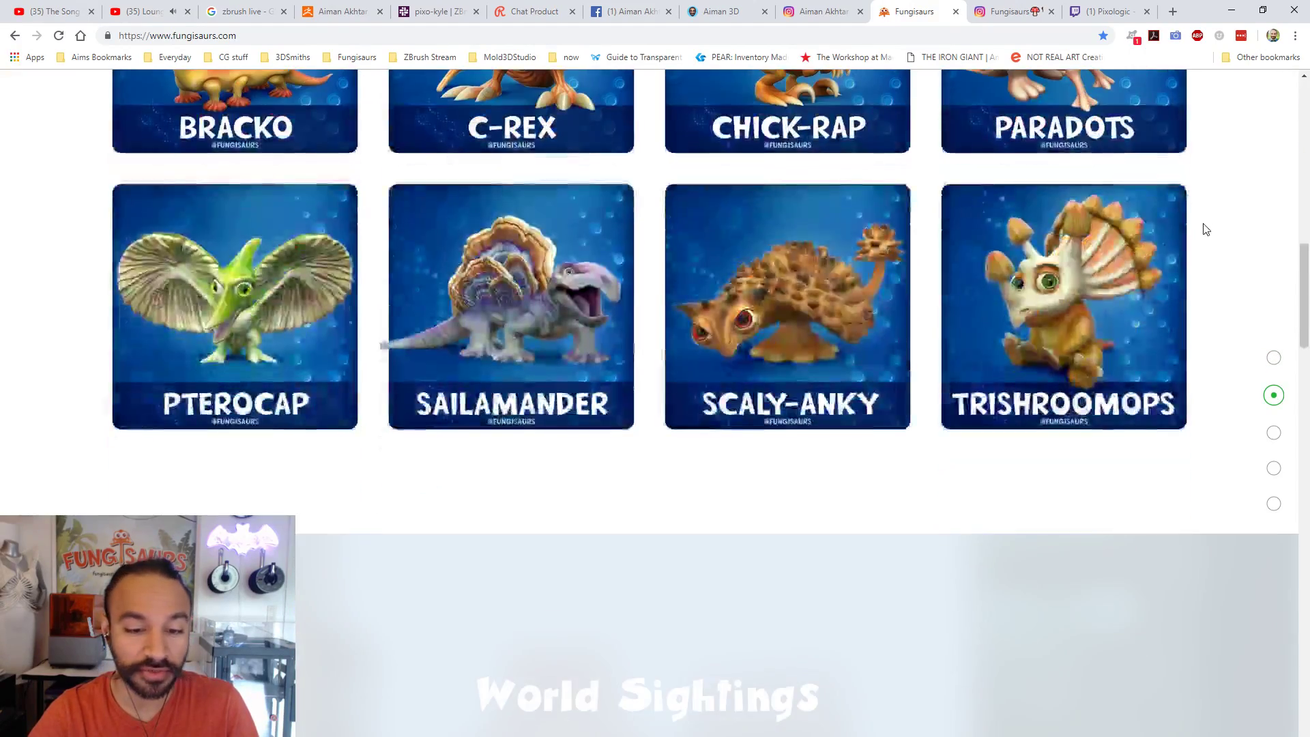
{"action": "scroll", "coordinate": [1205, 231], "scroll_direction": "down", "scroll_amount": 10}
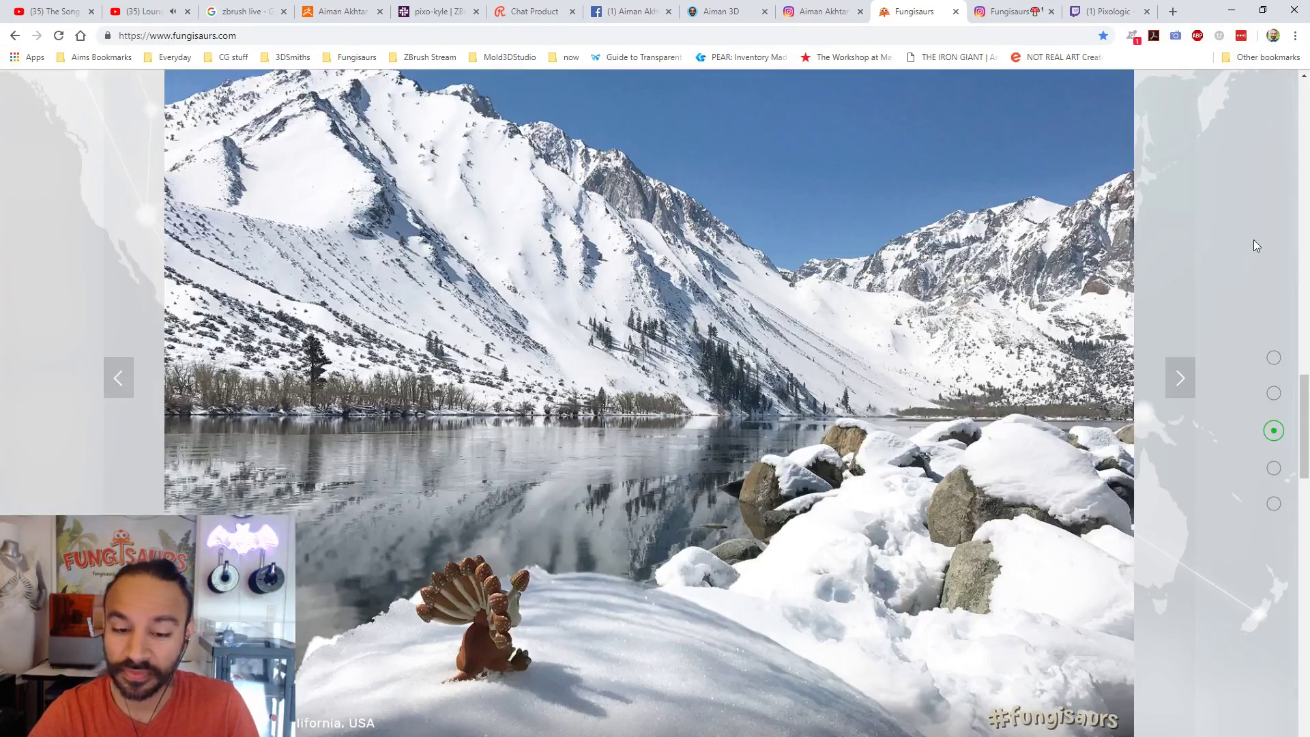
{"action": "scroll", "coordinate": [1253, 244], "scroll_direction": "down", "scroll_amount": 9}
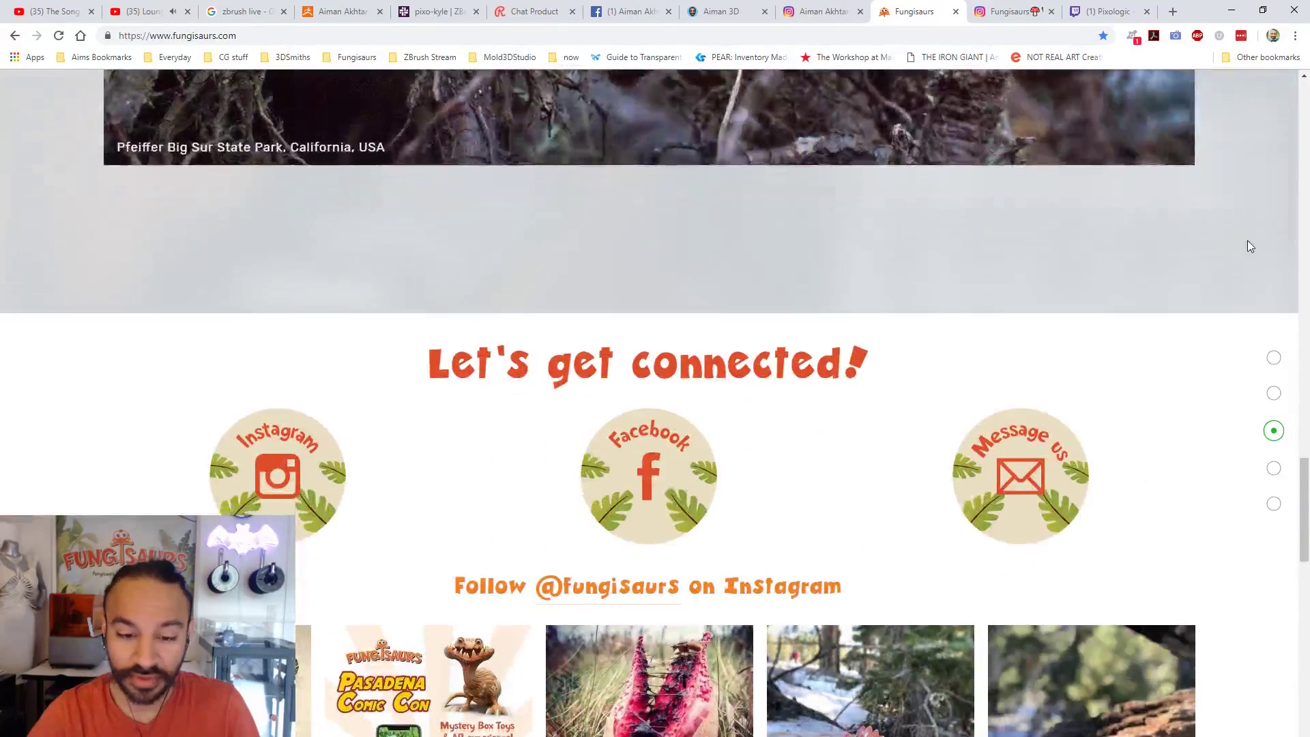
{"action": "scroll", "coordinate": [1247, 247], "scroll_direction": "down", "scroll_amount": 5}
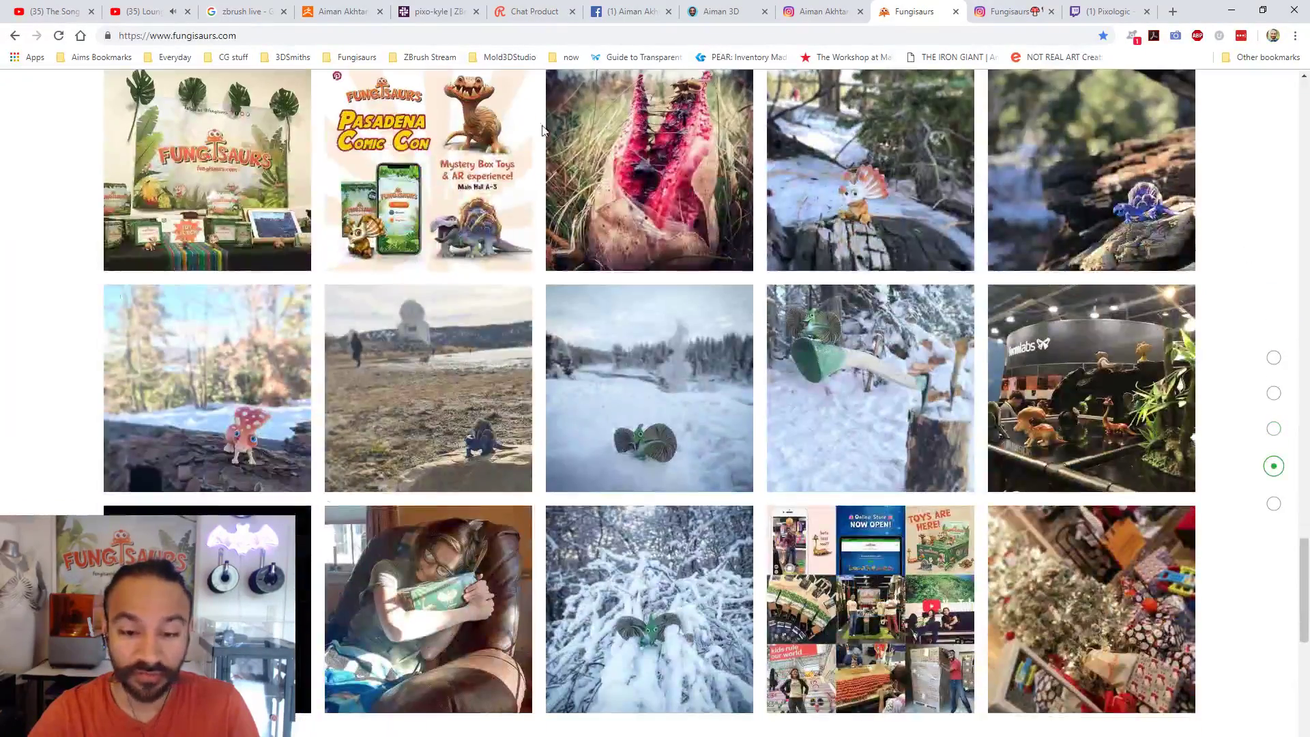
- Show the Fungisaurs Instagram profile, viewing the Pasadena Comic Con booth post and the profile description
{"action": "left_click", "coordinate": [1017, 17]}
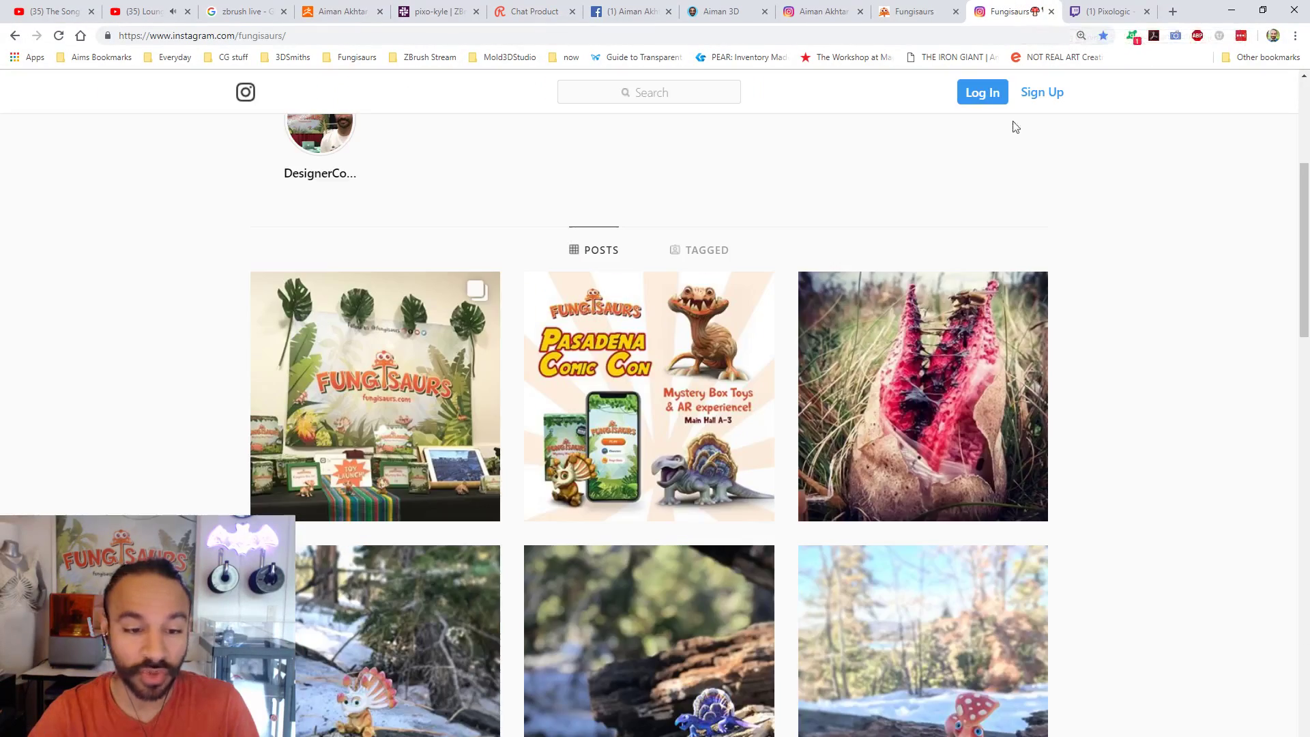
{"action": "left_click", "coordinate": [430, 345]}
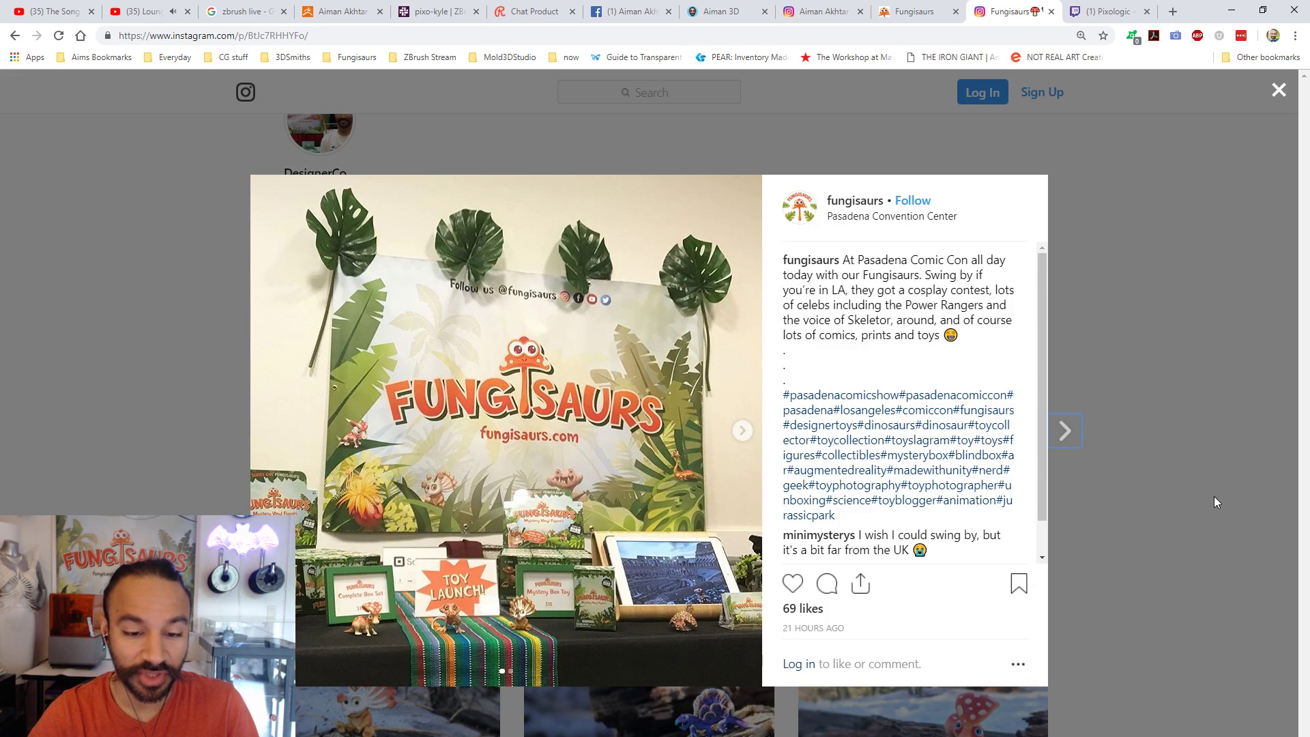
{"action": "left_click", "coordinate": [1222, 529]}
{"action": "scroll", "coordinate": [1223, 530], "scroll_direction": "up", "scroll_amount": 3}
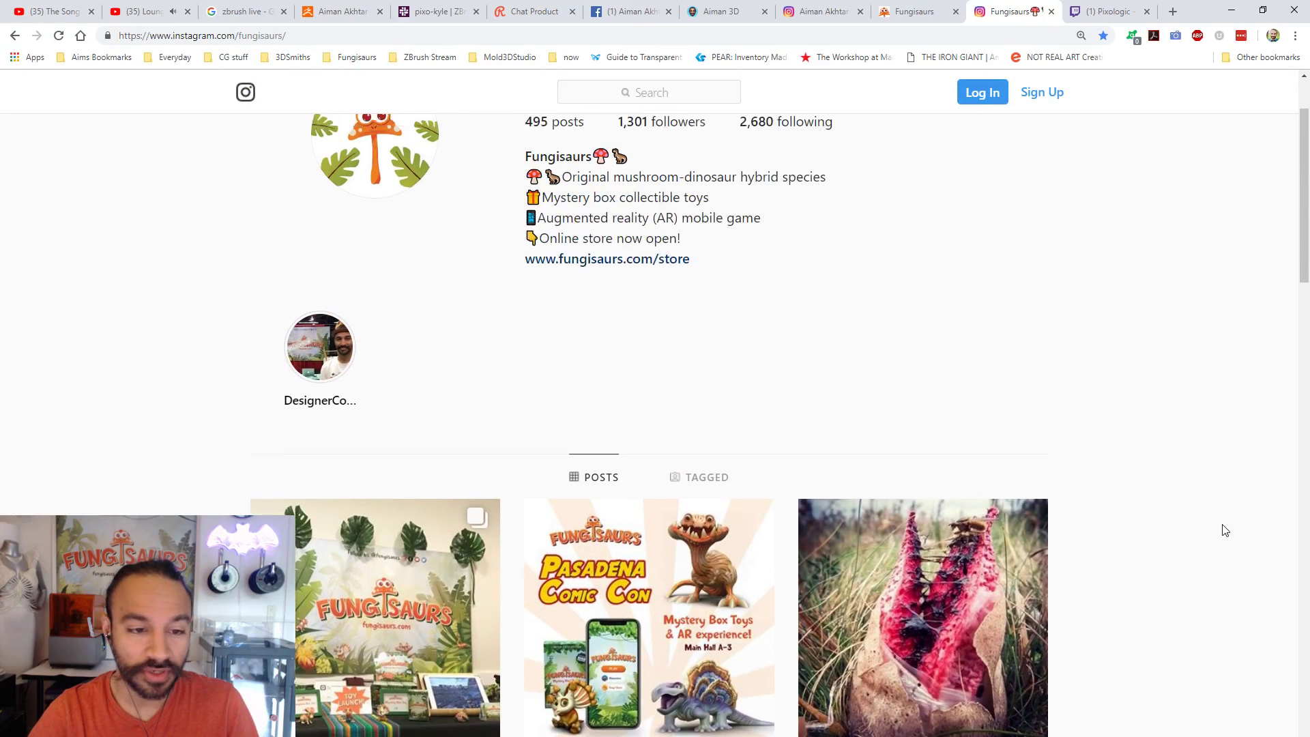
{"action": "scroll", "coordinate": [1225, 531], "scroll_direction": "up", "scroll_amount": 2}
{"action": "scroll", "coordinate": [1226, 531], "scroll_direction": "down", "scroll_amount": 2}
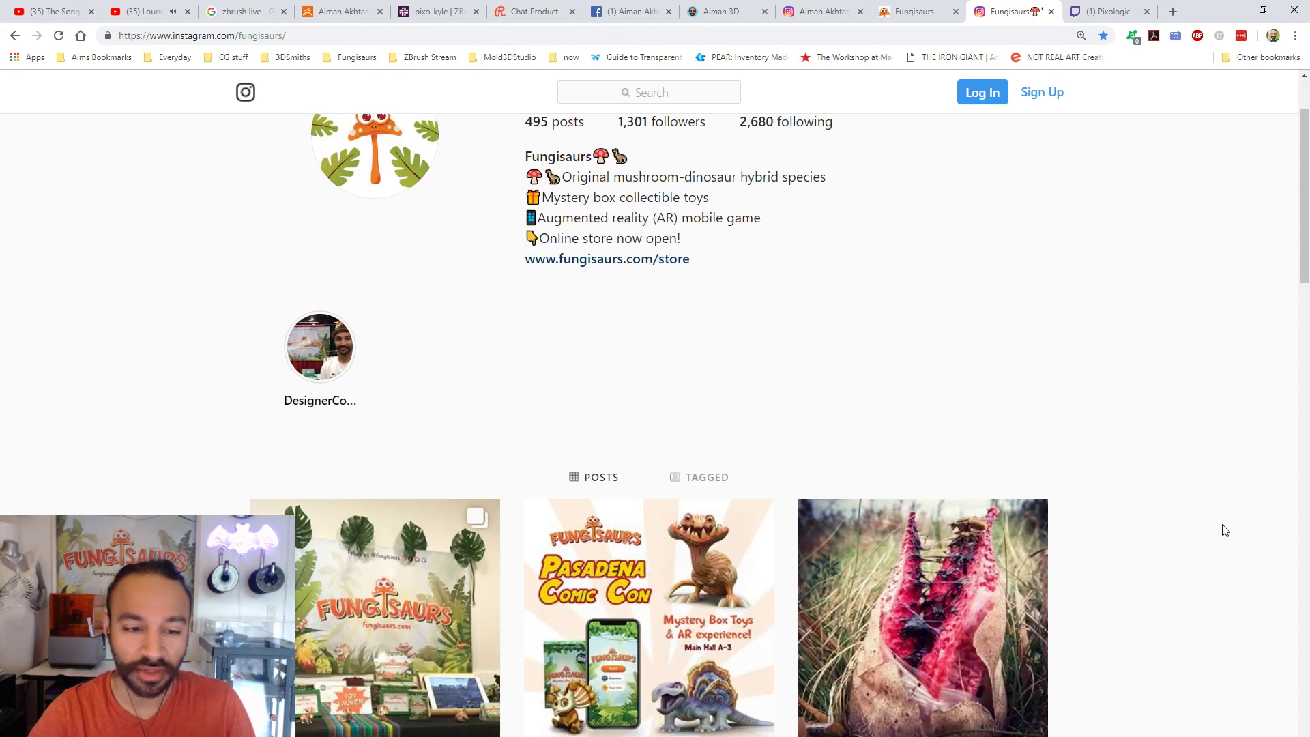
{"action": "scroll", "coordinate": [1225, 531], "scroll_direction": "up", "scroll_amount": 2}
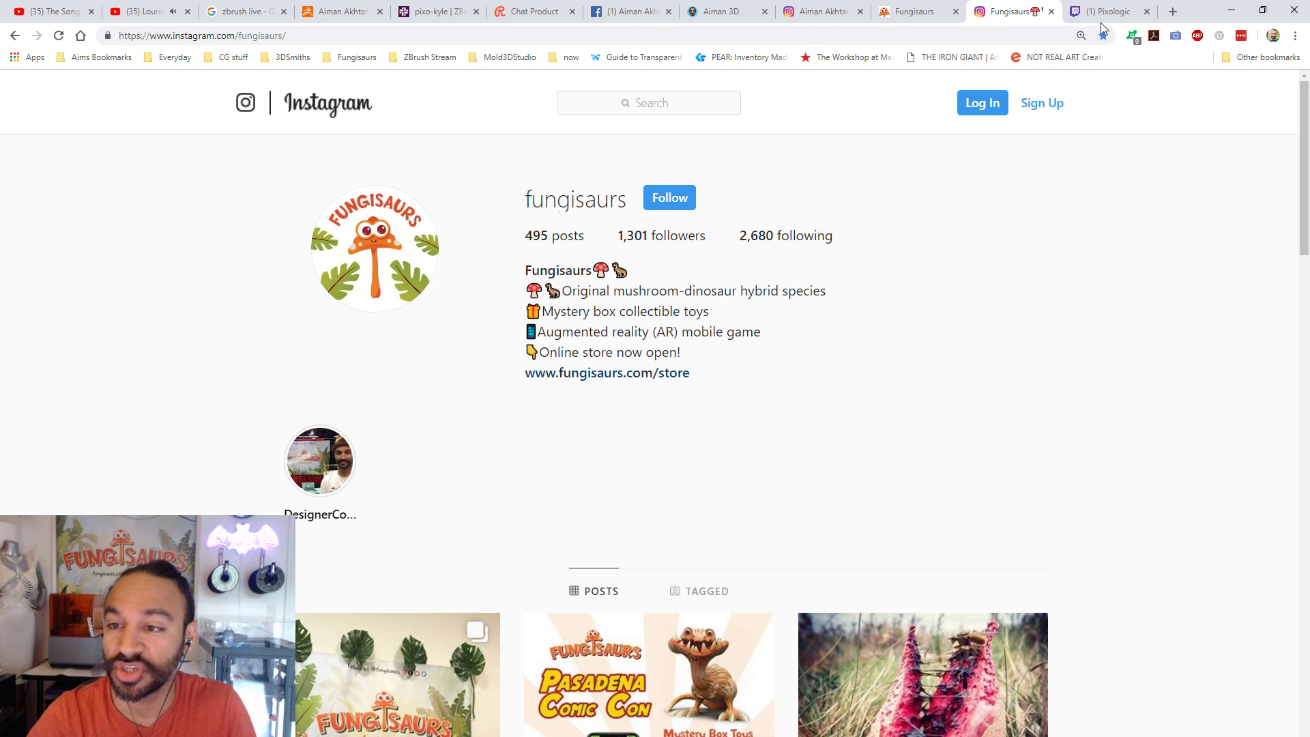
- Minimise the browser, switch to ZBrush and inspect the painted Punisher bust
{"action": "left_click", "coordinate": [1232, 10]}
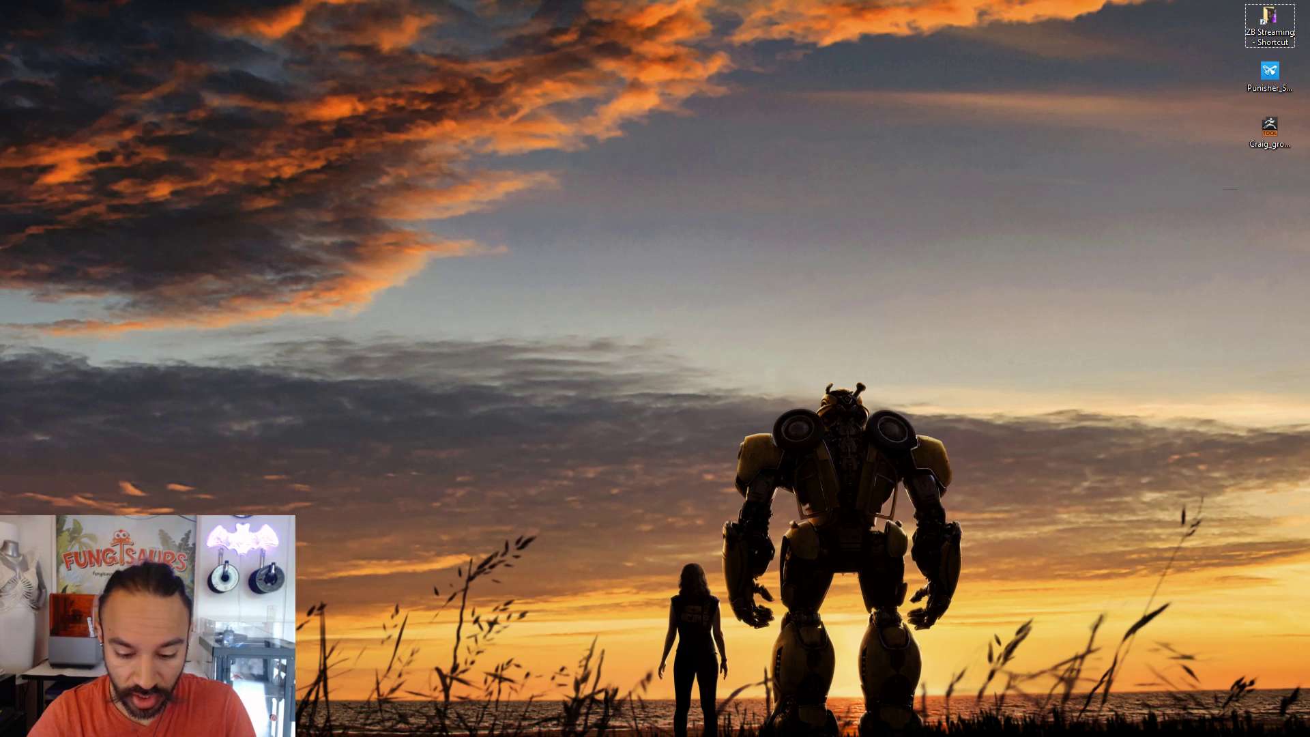
{"action": "key", "text": "alt+Tab"}
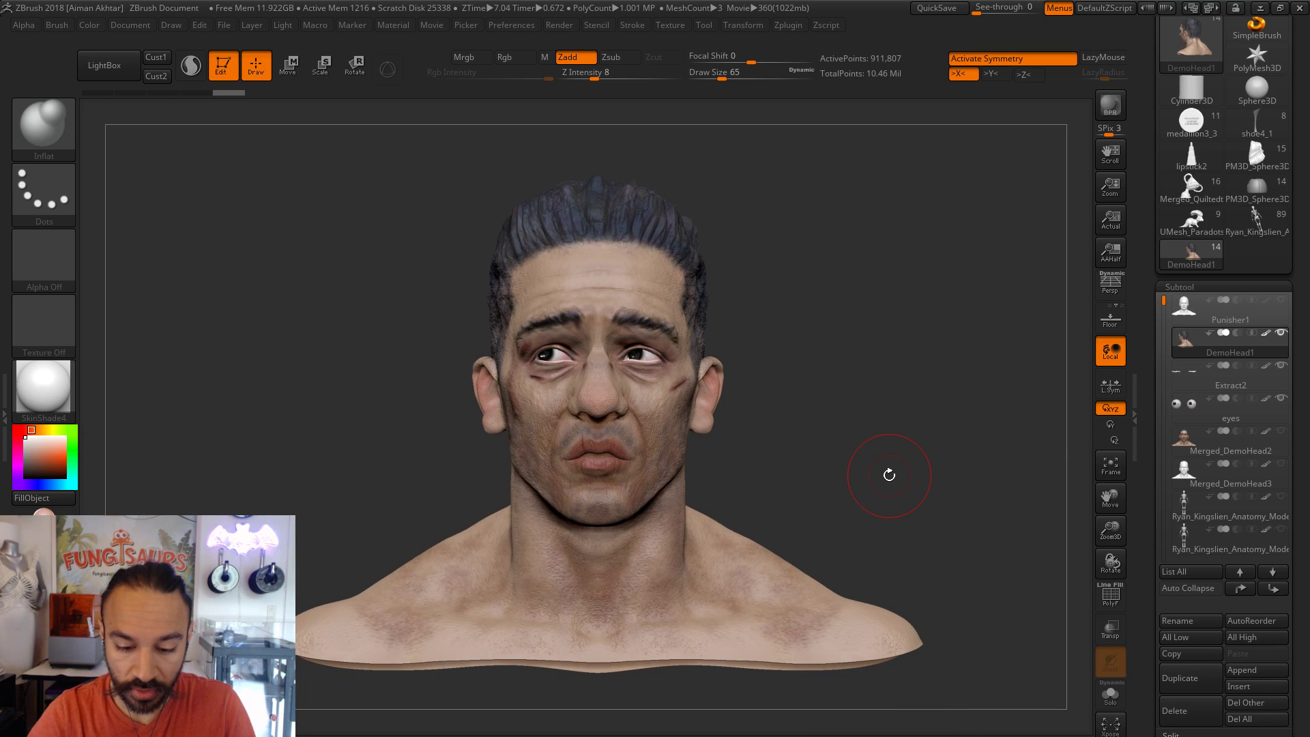
{"action": "left_click_drag", "start_coordinate": [921, 491], "coordinate": [1161, 517]}
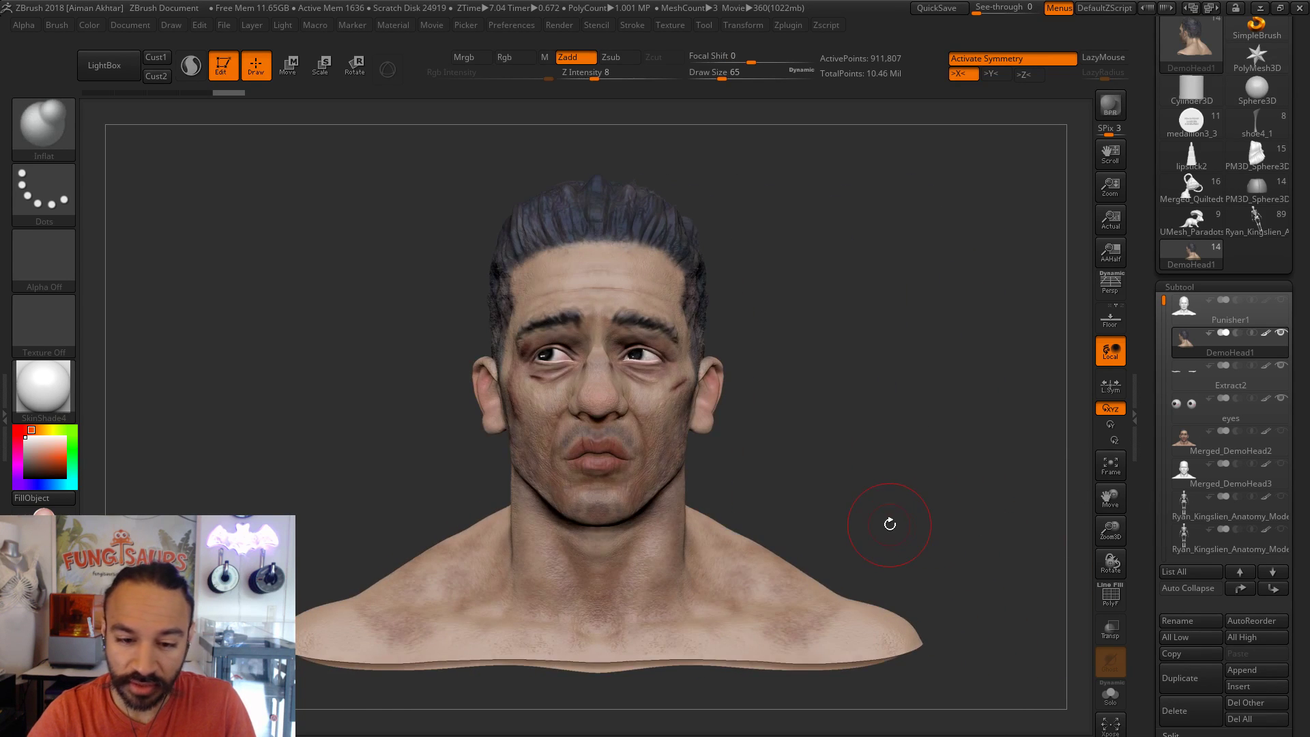
{"action": "mouse_move", "coordinate": [890, 524]}
{"action": "left_mouse_down"}
{"action": "mouse_move", "coordinate": [948, 526]}
{"action": "mouse_move", "coordinate": [893, 541]}
{"action": "left_mouse_up"}
{"action": "mouse_move", "coordinate": [890, 541]}
{"action": "left_mouse_down"}
{"action": "mouse_move", "coordinate": [860, 533]}
{"action": "mouse_move", "coordinate": [916, 509]}
{"action": "mouse_move", "coordinate": [990, 505]}
{"action": "left_mouse_up"}
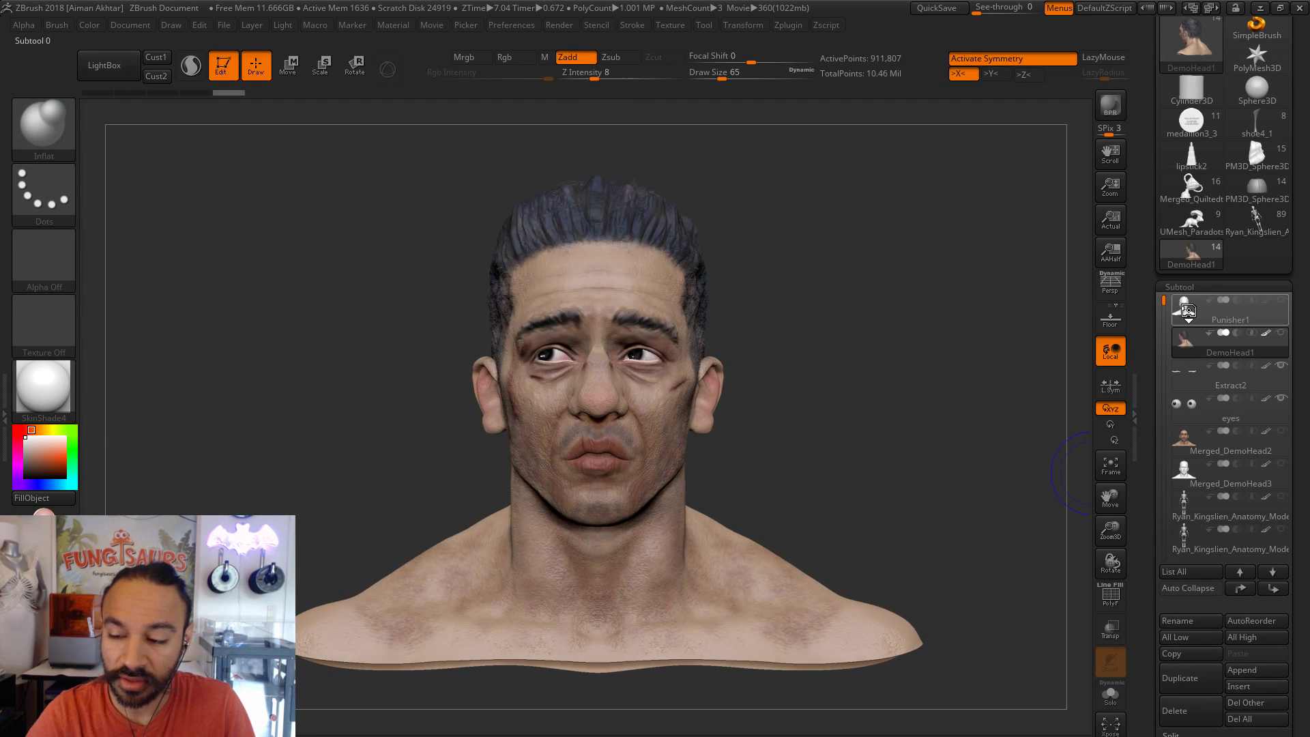
- Show the Punisher1 base bust with the Extract2 and eyes subtools hidden, and switch back to the DemoHead1 subtool
{"action": "left_click", "coordinate": [1190, 314]}
{"action": "left_click", "coordinate": [1283, 366]}
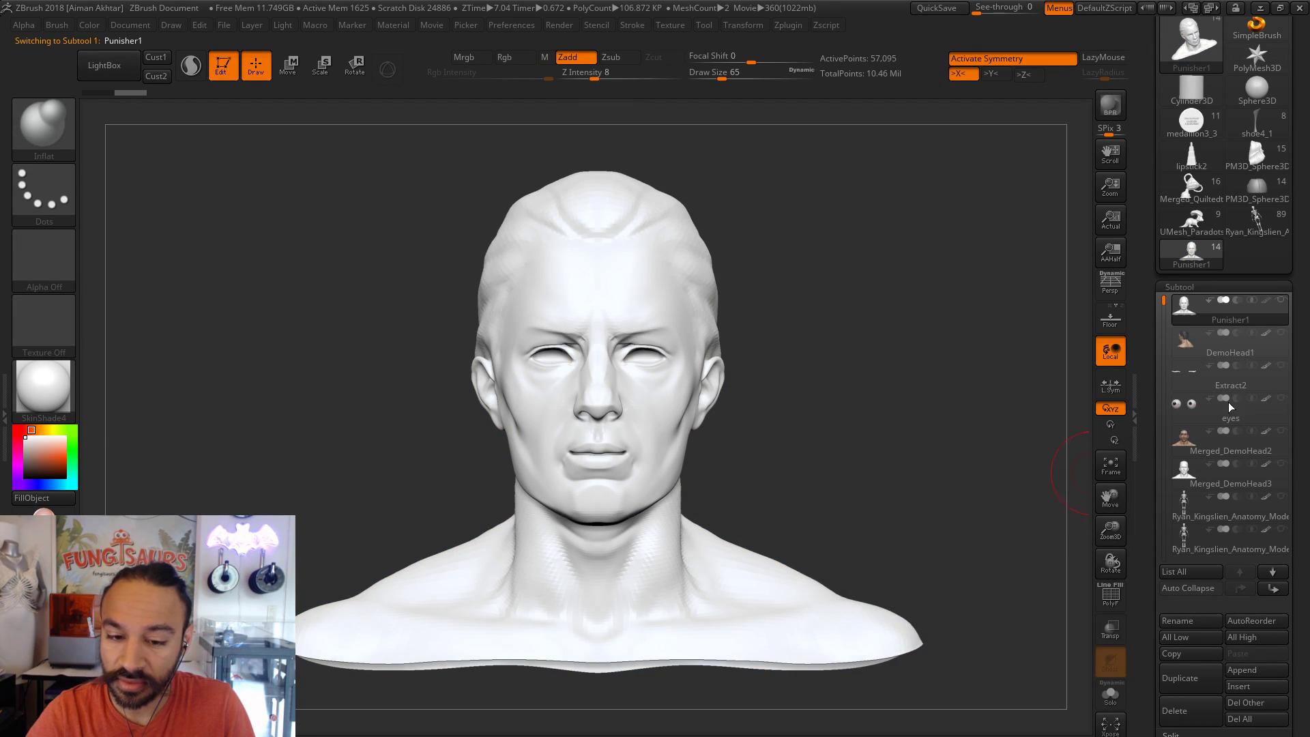
{"action": "left_click_drag", "start_coordinate": [955, 404], "coordinate": [994, 406]}
{"action": "left_click_drag", "start_coordinate": [988, 503], "coordinate": [1007, 478], "text": "shift"}
{"action": "left_click", "coordinate": [1185, 347]}
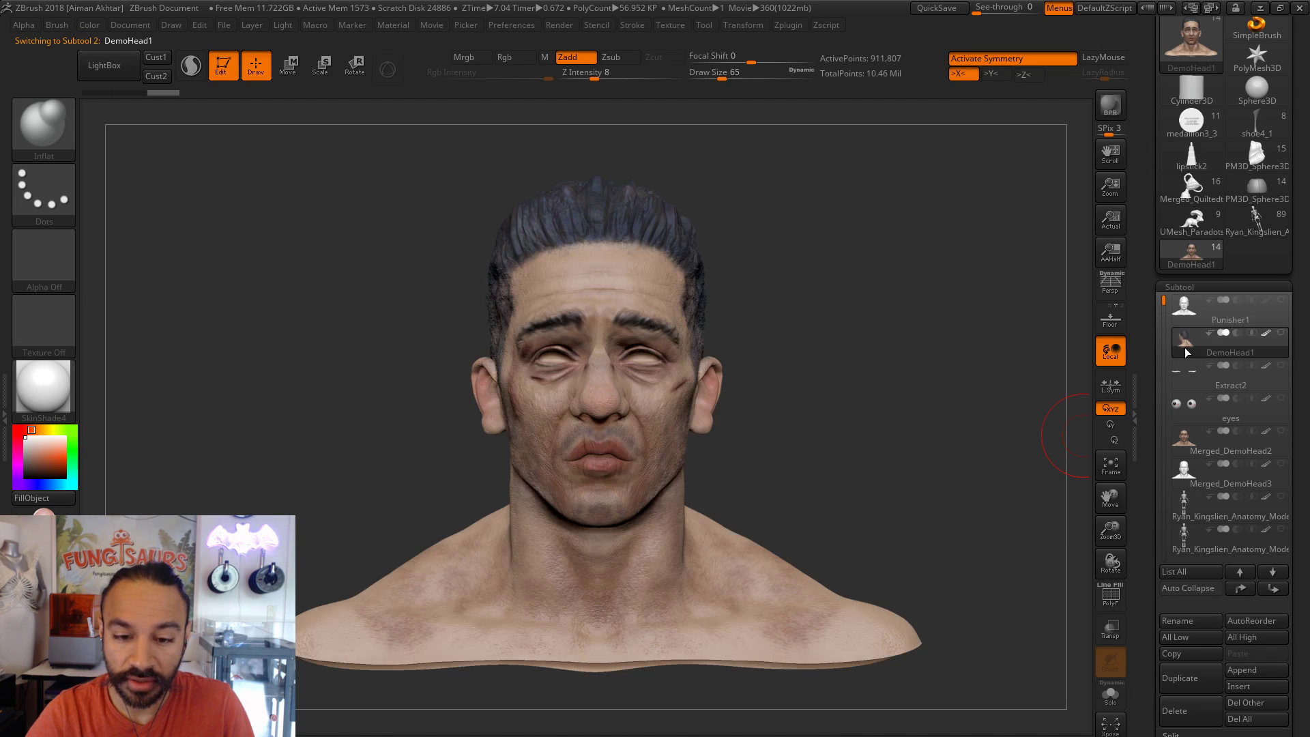
- Inspect the DemoHead1 head in profile and switch to the painted Merged_DemoHead2 bust
{"action": "left_click_drag", "start_coordinate": [909, 415], "coordinate": [1059, 407]}
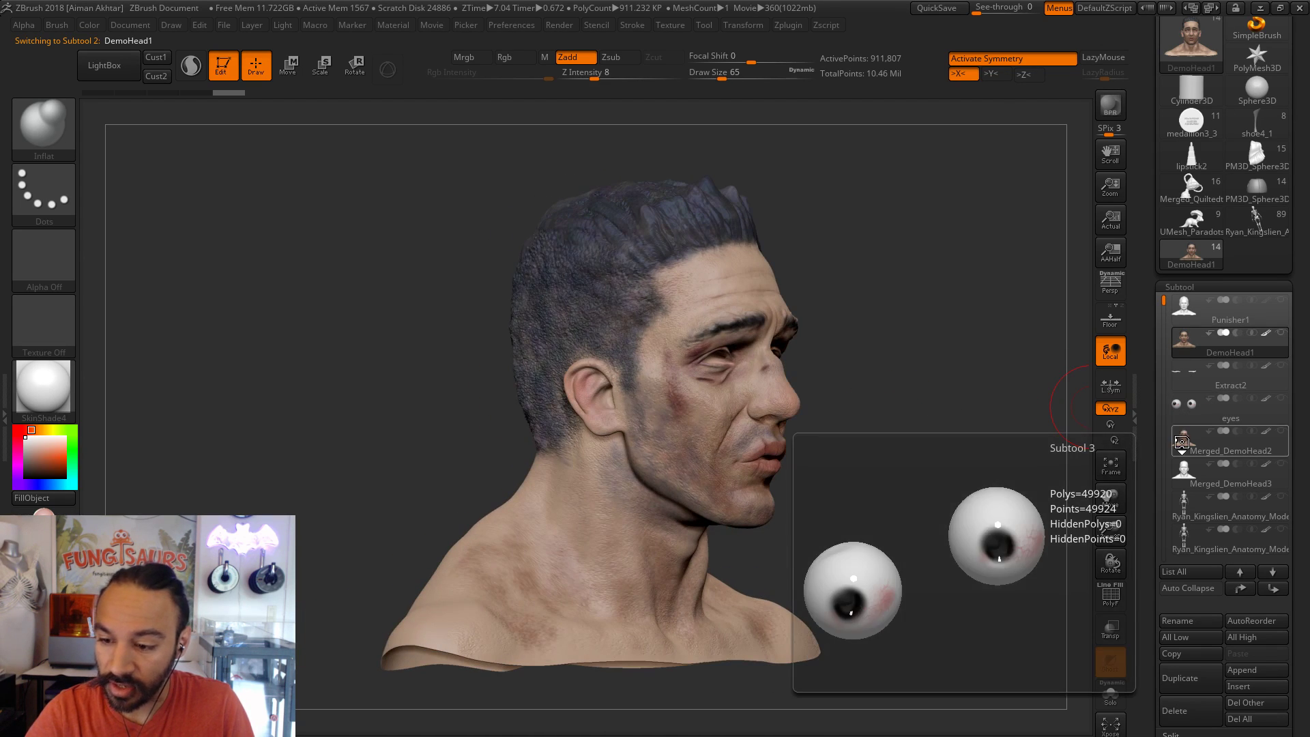
{"action": "left_click", "coordinate": [1187, 440]}
{"action": "mouse_move", "coordinate": [913, 539]}
{"action": "left_mouse_down"}
{"action": "mouse_move", "coordinate": [898, 538]}
{"action": "mouse_move", "coordinate": [1109, 642]}
{"action": "left_mouse_up"}
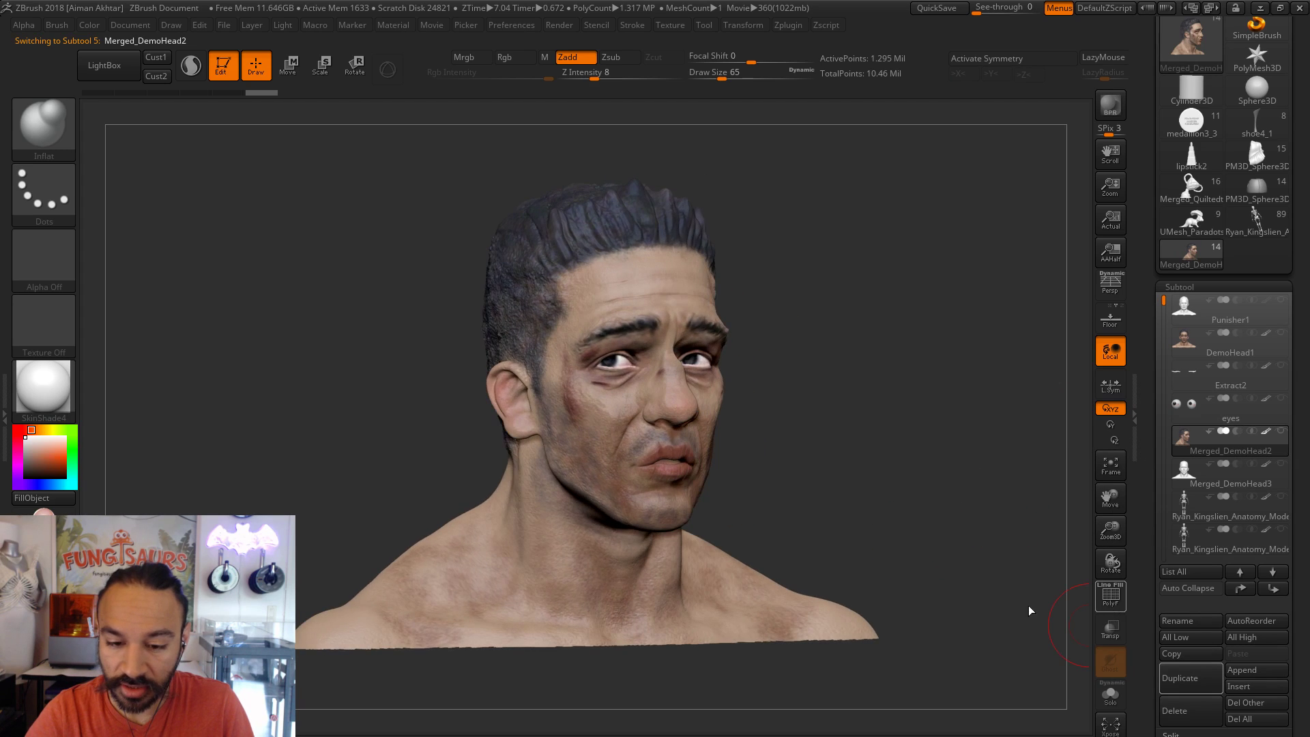
- Check the meshes of Merged_DemoHead2, Extract2, eyes, DemoHead1 and Merged_DemoHead3 with PolyFrame shown, and hide PolyFrame on Merged_DemoHead3
{"action": "left_click", "coordinate": [1112, 607]}
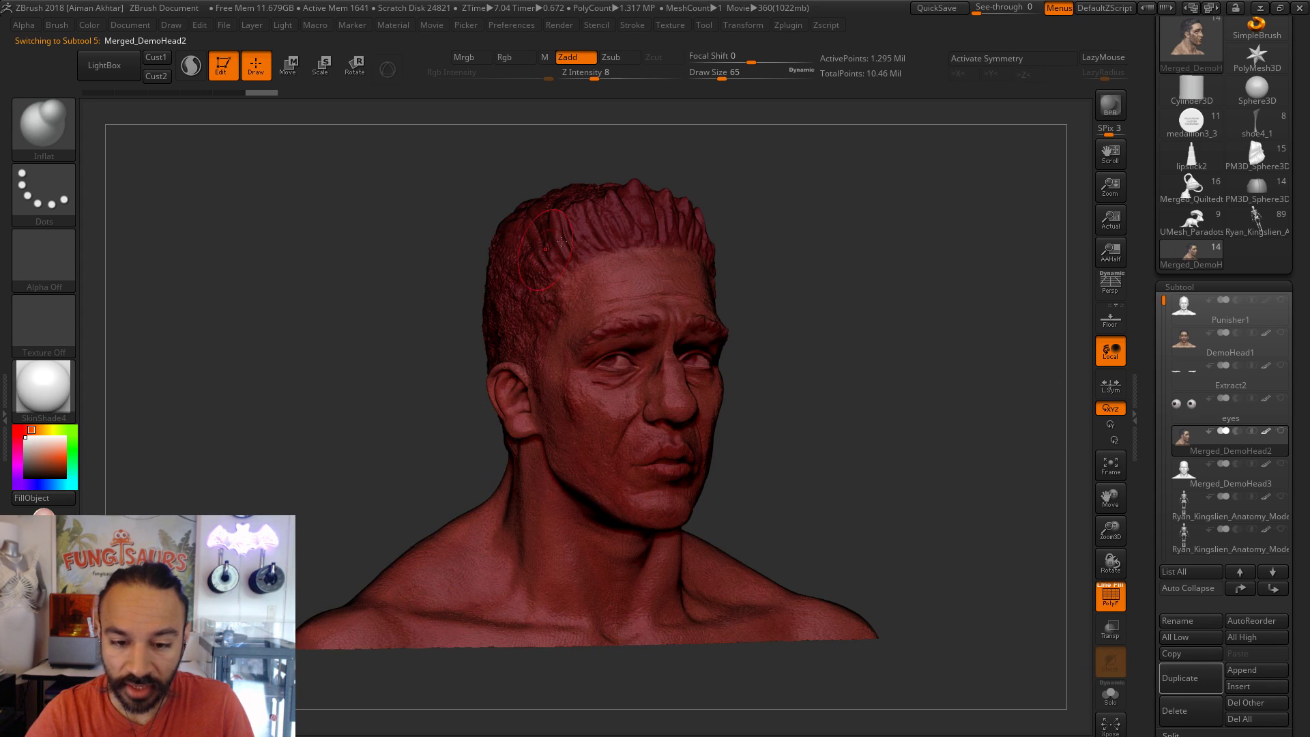
{"action": "left_click", "coordinate": [1192, 378]}
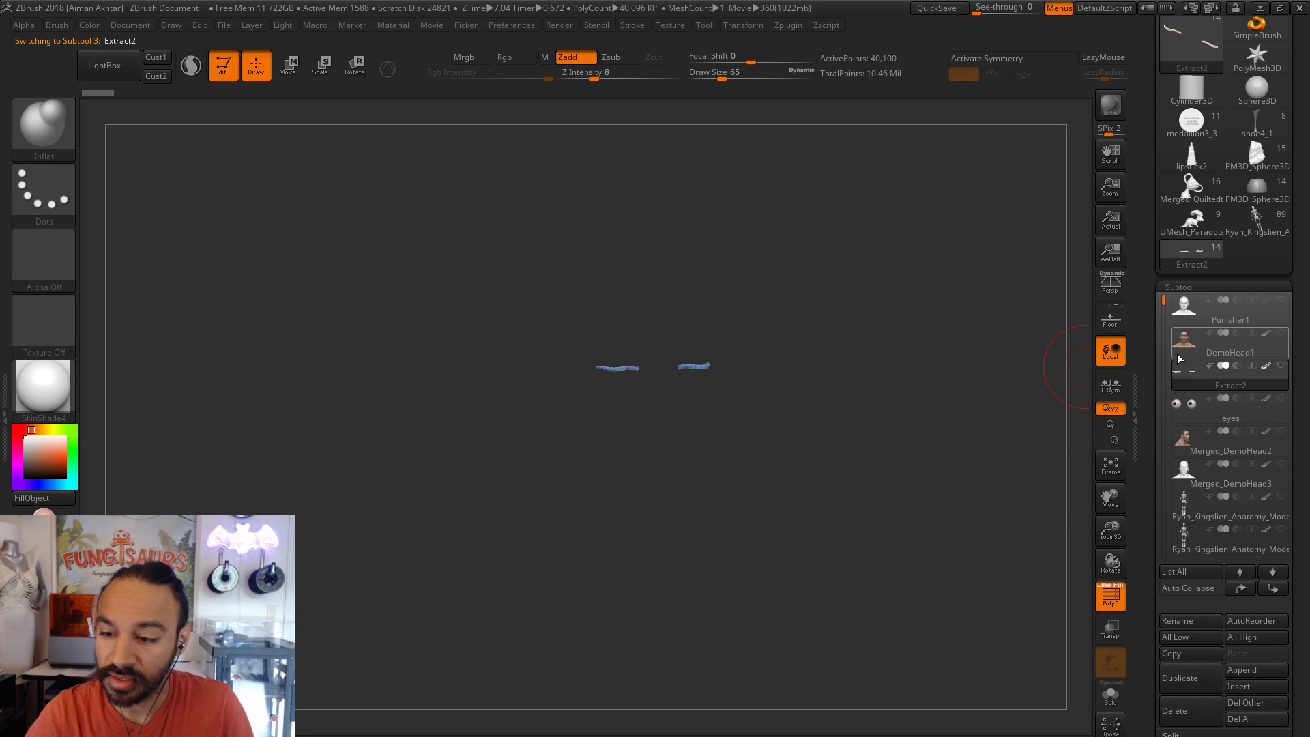
{"action": "left_click", "coordinate": [1186, 397]}
{"action": "left_click", "coordinate": [1193, 339]}
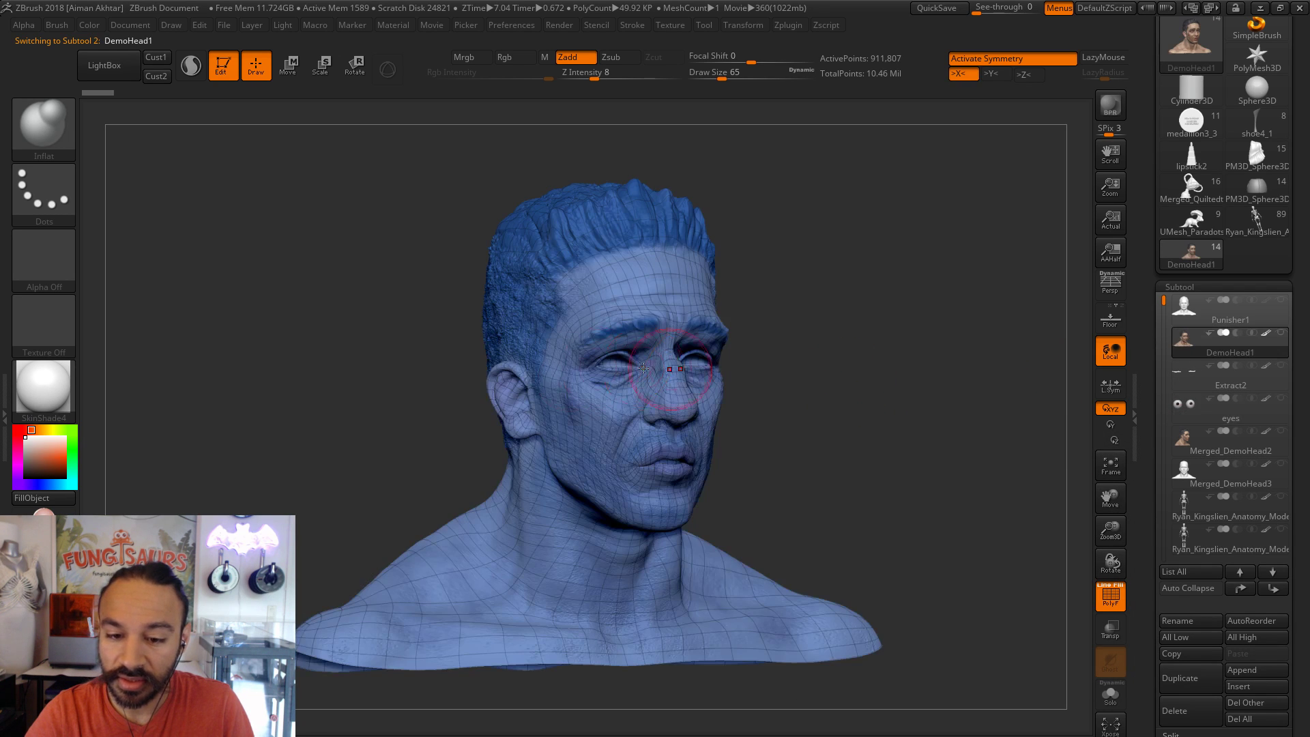
{"action": "left_click", "coordinate": [1184, 471]}
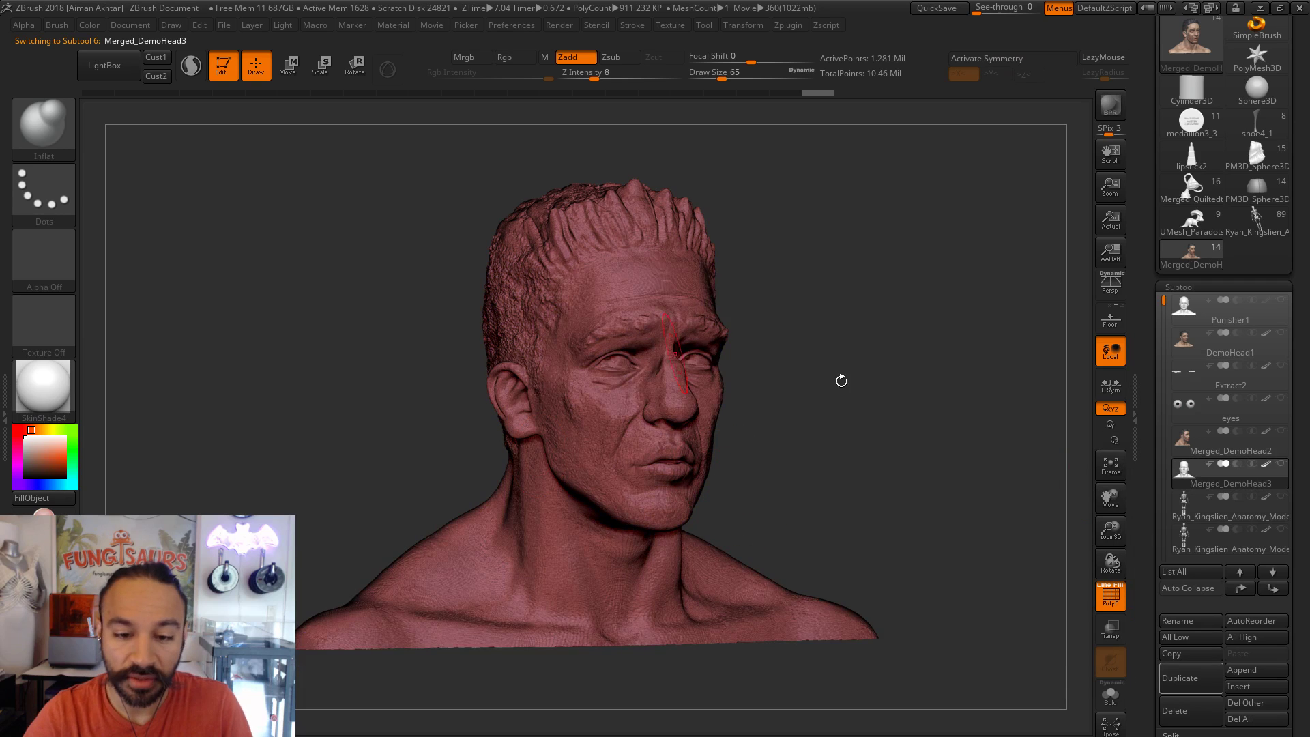
{"action": "left_click", "coordinate": [1108, 599]}
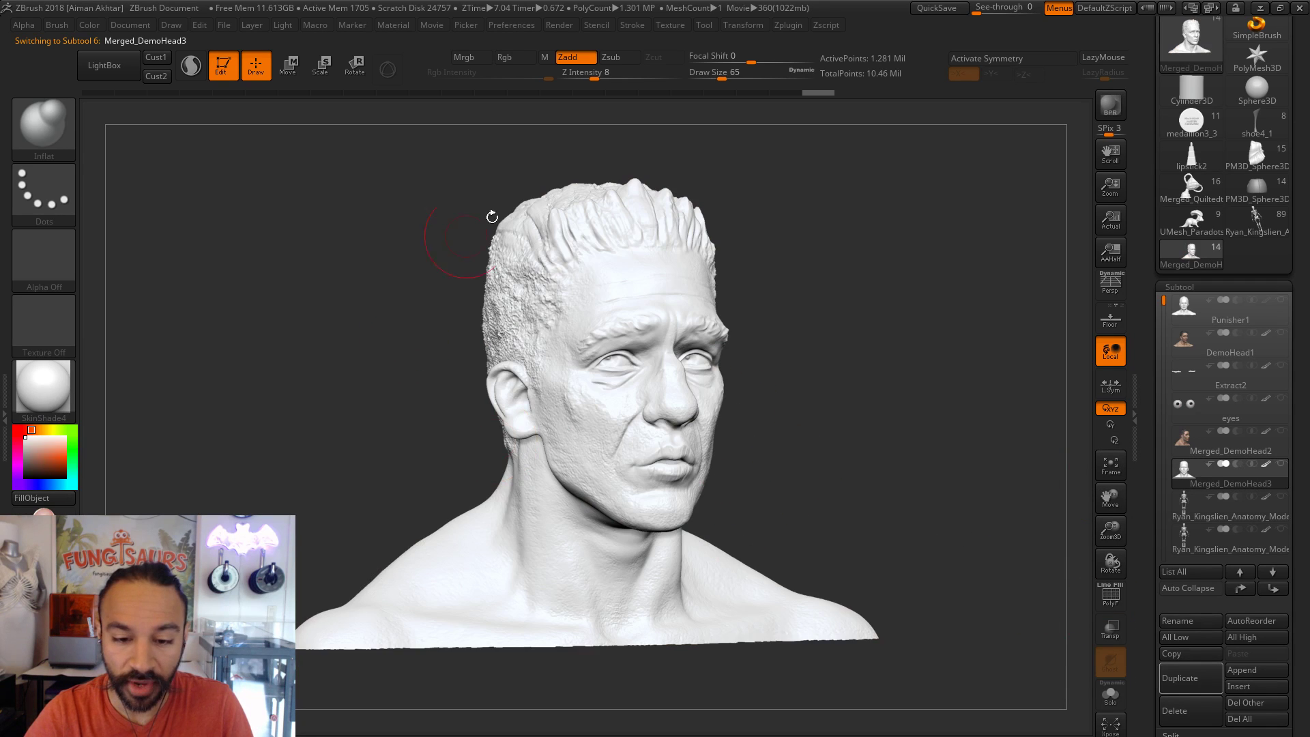
- Examine the unpainted Merged_DemoHead3 bust from the front, profile and underside, and preview the two full skeleton subtools
{"action": "left_click_drag", "start_coordinate": [920, 470], "coordinate": [848, 301]}
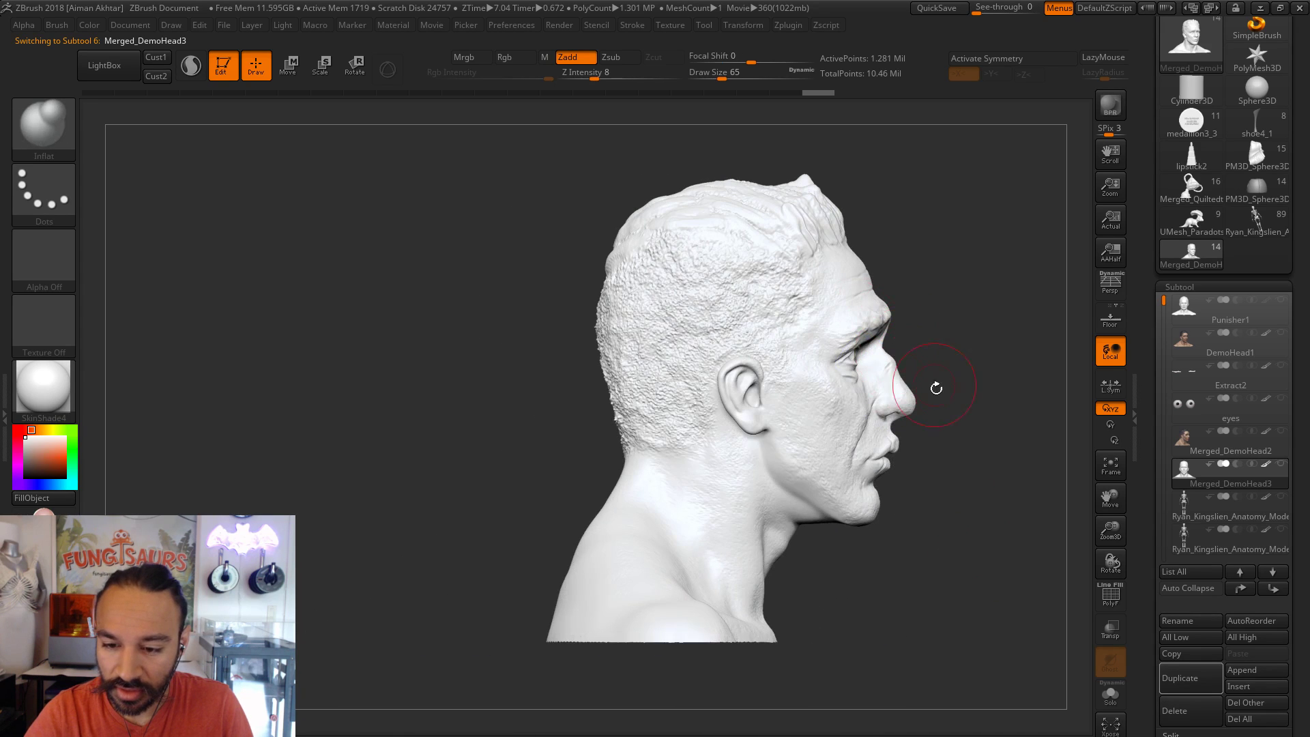
{"action": "left_click_drag", "start_coordinate": [945, 284], "coordinate": [1071, 468]}
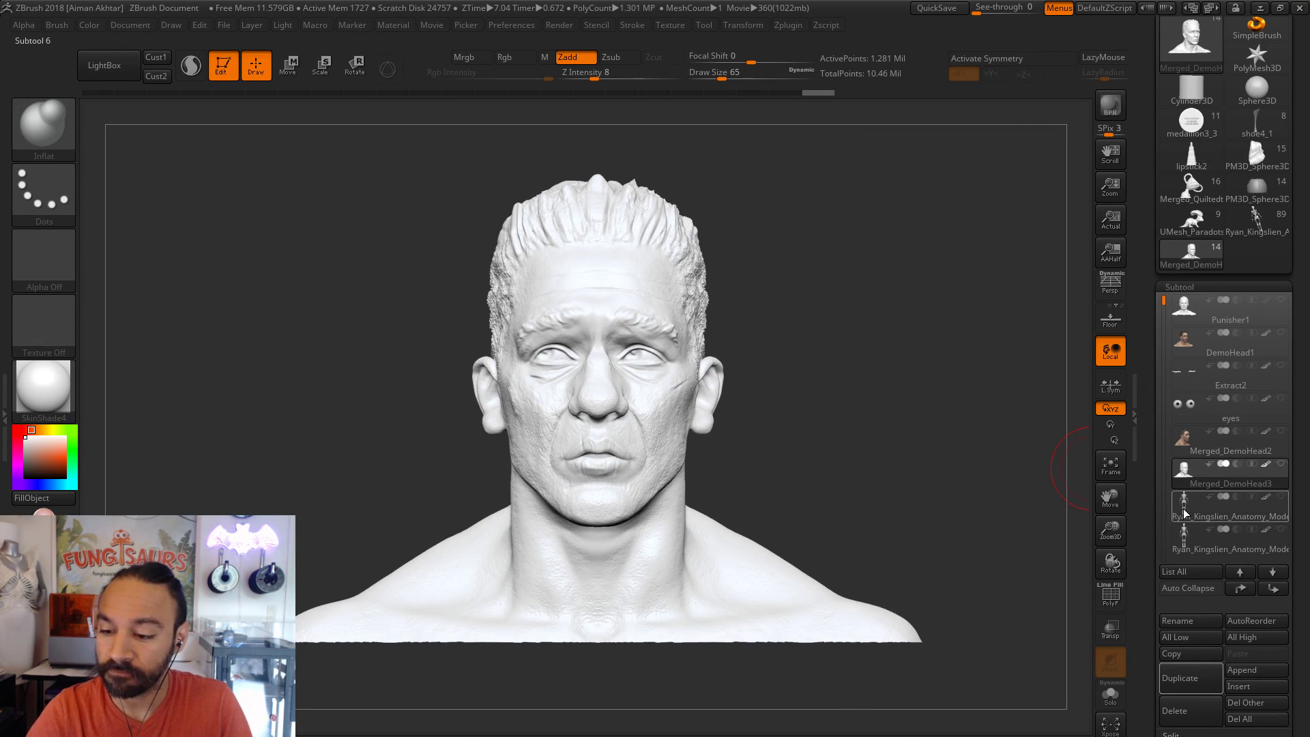
{"action": "mouse_move", "coordinate": [1184, 511]}
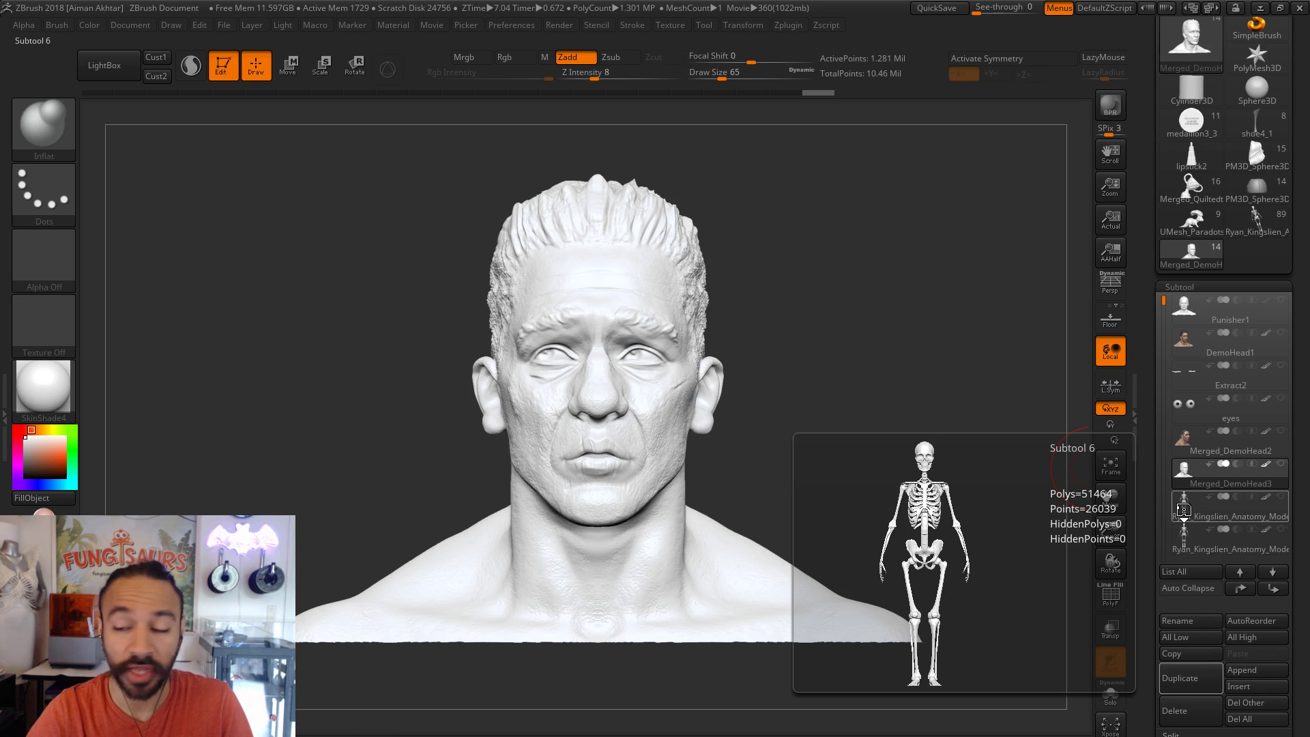
{"action": "mouse_move", "coordinate": [894, 474]}
{"action": "left_mouse_down"}
{"action": "mouse_move", "coordinate": [915, 392]}
{"action": "mouse_move", "coordinate": [898, 456]}
{"action": "mouse_move", "coordinate": [885, 452]}
{"action": "left_mouse_up"}
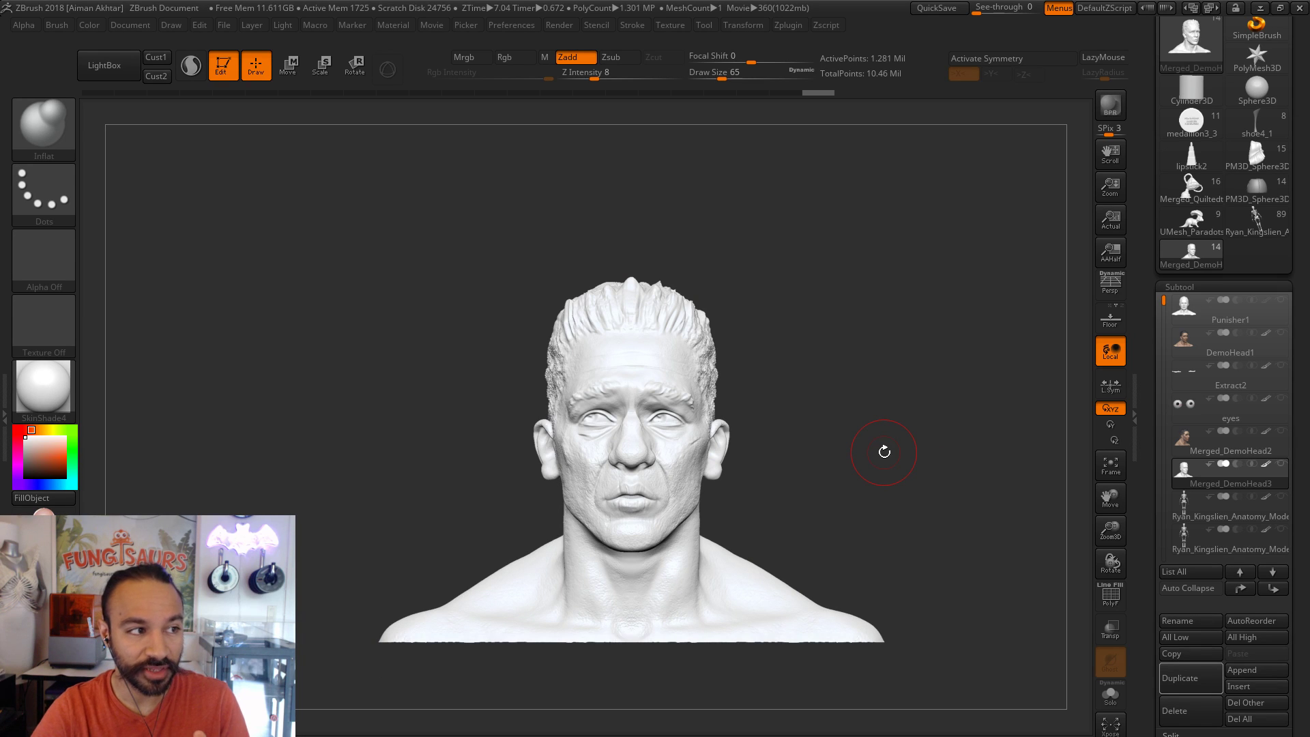
{"action": "mouse_move", "coordinate": [1201, 543]}
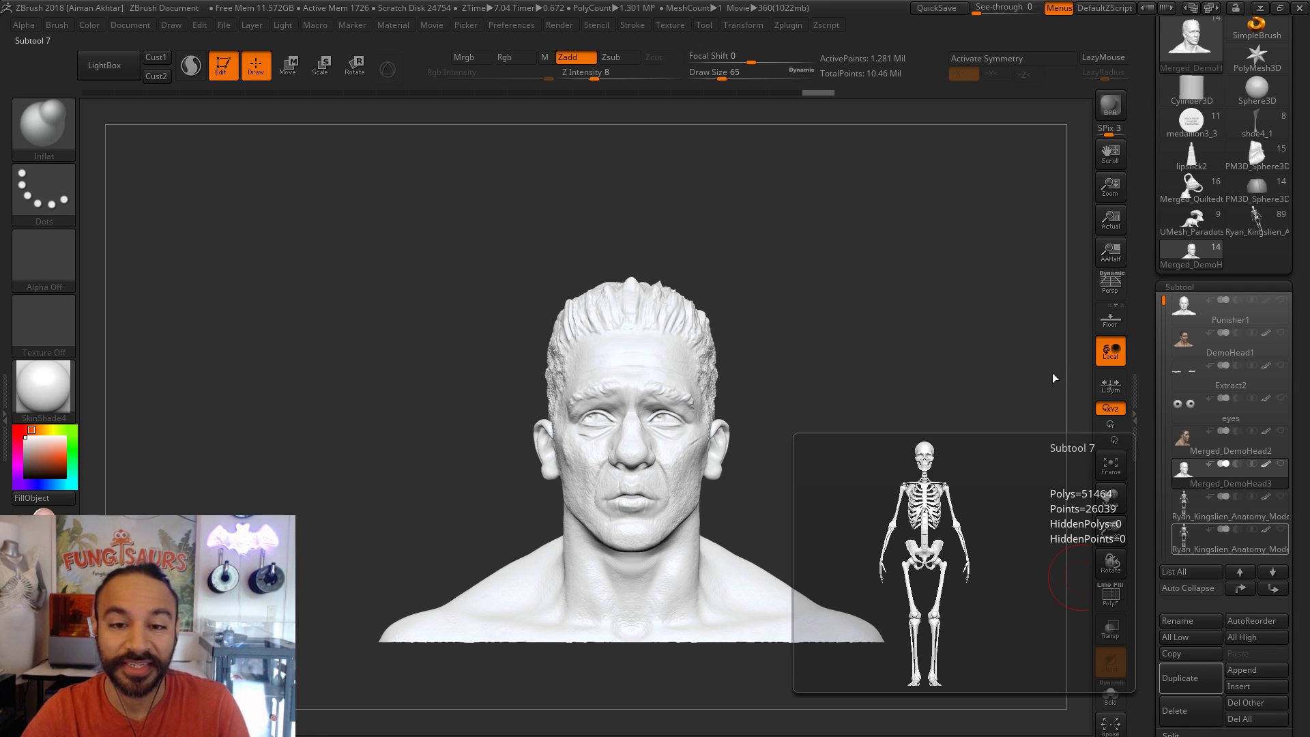
{"action": "left_click_drag", "start_coordinate": [933, 427], "coordinate": [947, 423]}
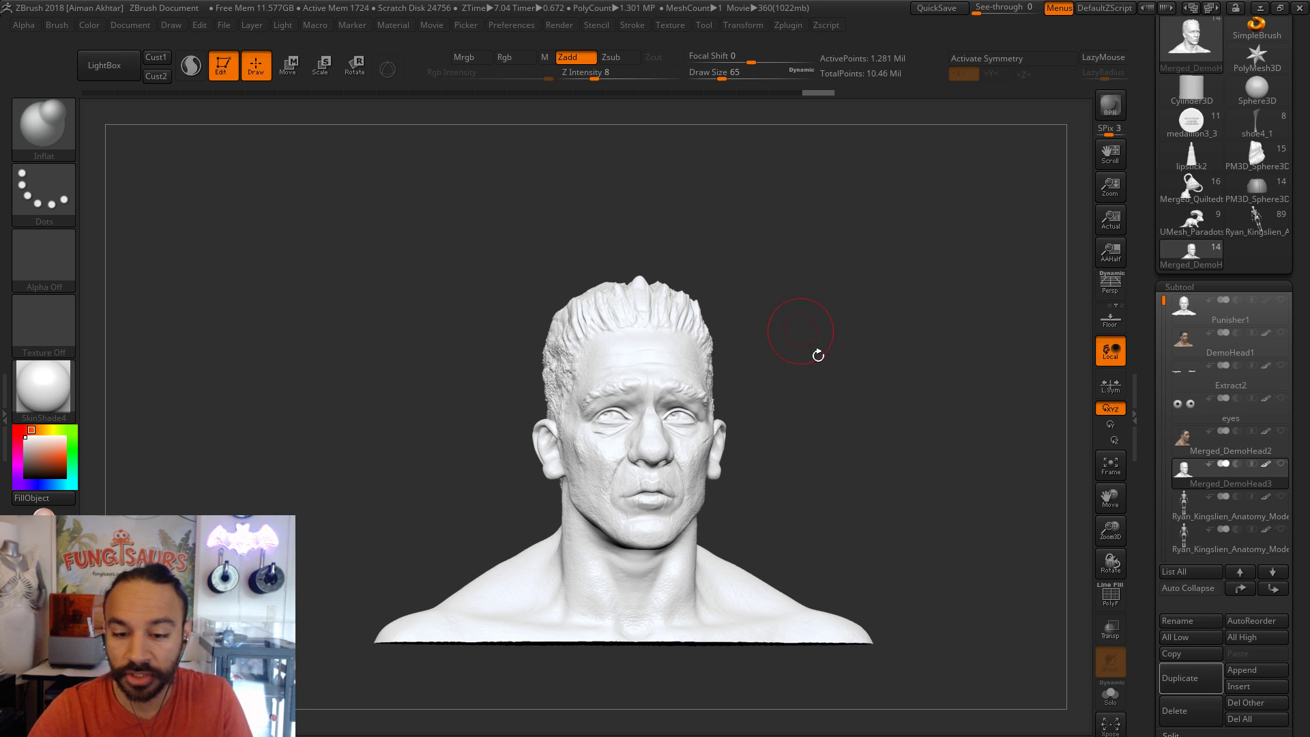
{"action": "left_click_drag", "start_coordinate": [959, 485], "coordinate": [908, 487]}
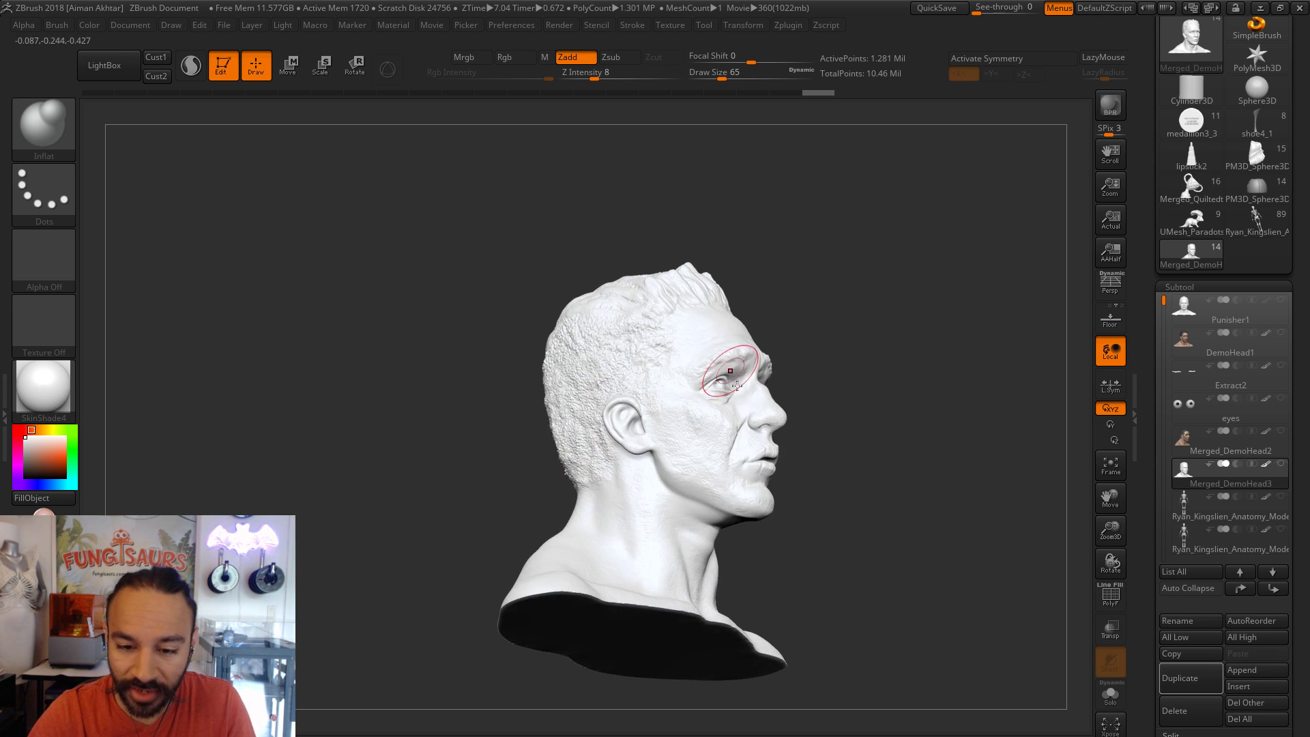
{"action": "left_click_drag", "start_coordinate": [929, 578], "coordinate": [805, 437], "text": "shift"}
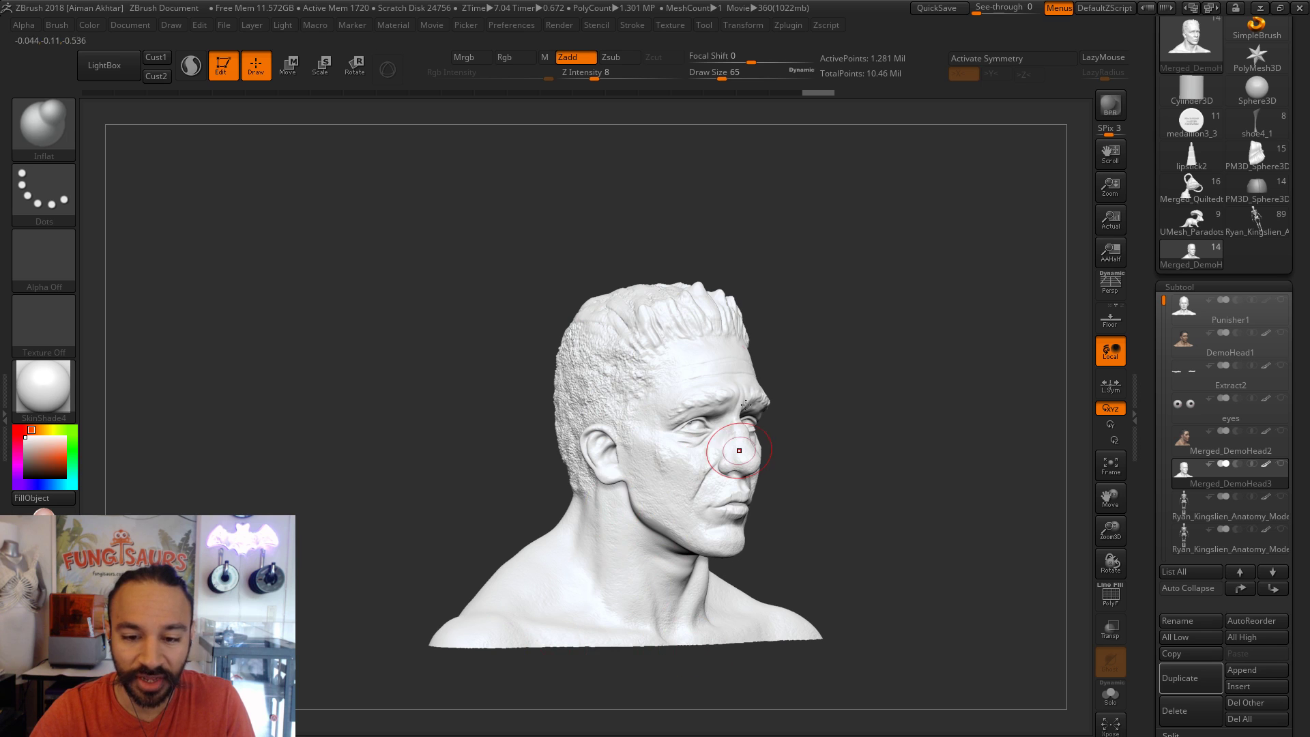
{"action": "left_click_drag", "start_coordinate": [959, 561], "coordinate": [922, 554]}
{"action": "mouse_move", "coordinate": [1181, 503]}
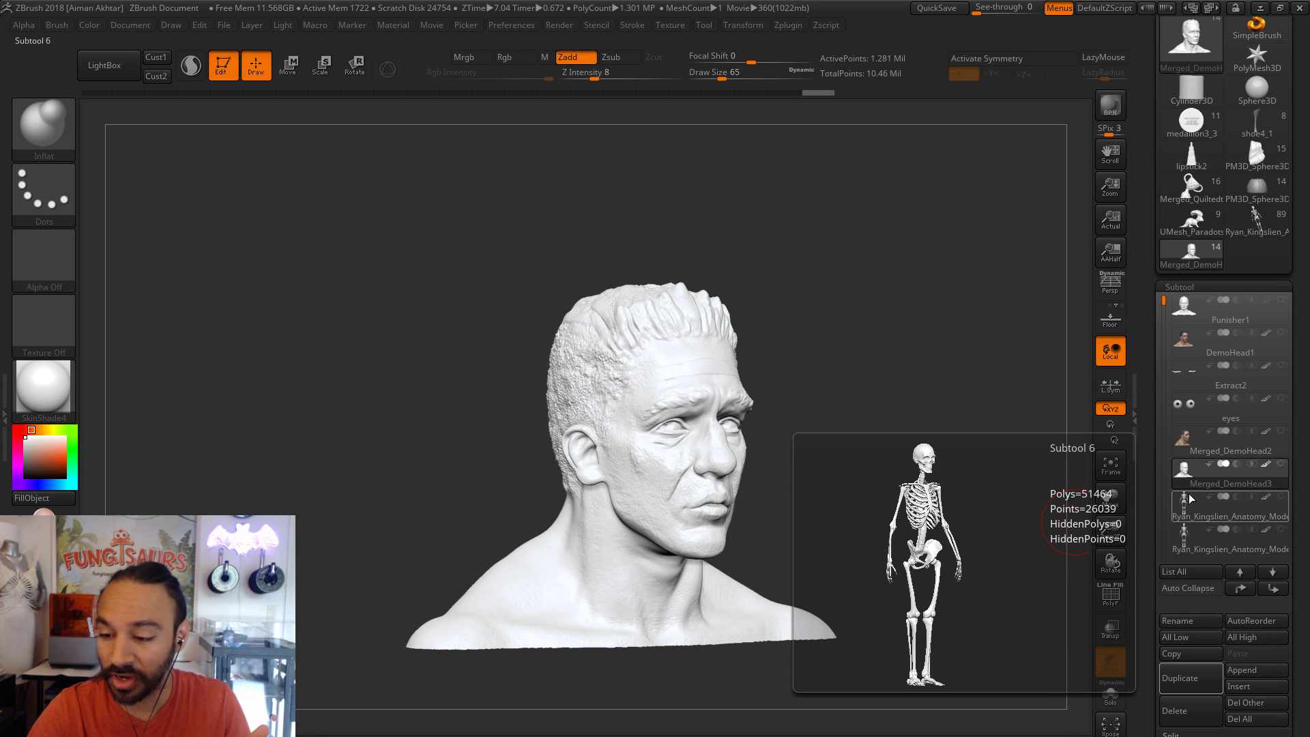
- Show the first full skeleton subtool and look up the anatomy skeleton among the LightBox tools
{"action": "left_click", "coordinate": [1189, 497]}
{"action": "left_click_drag", "start_coordinate": [983, 535], "coordinate": [910, 546]}
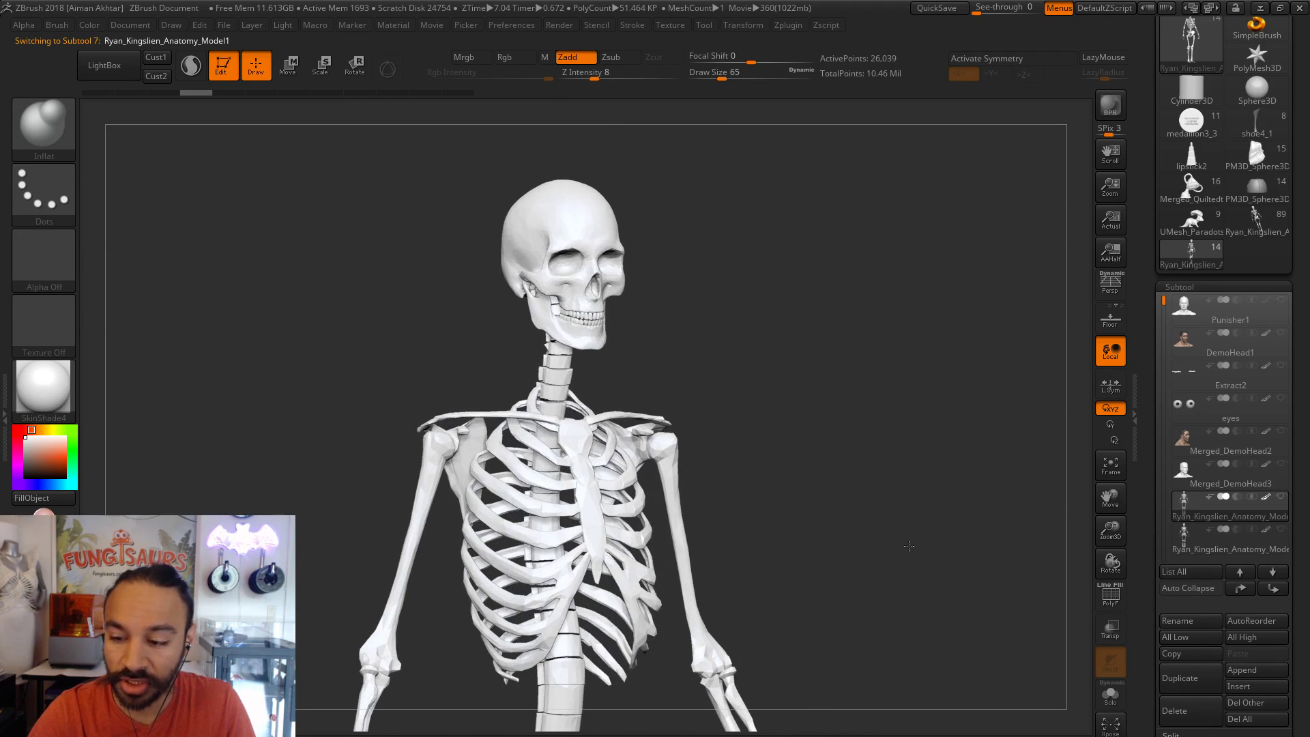
{"action": "left_click_drag", "start_coordinate": [660, 348], "coordinate": [764, 369]}
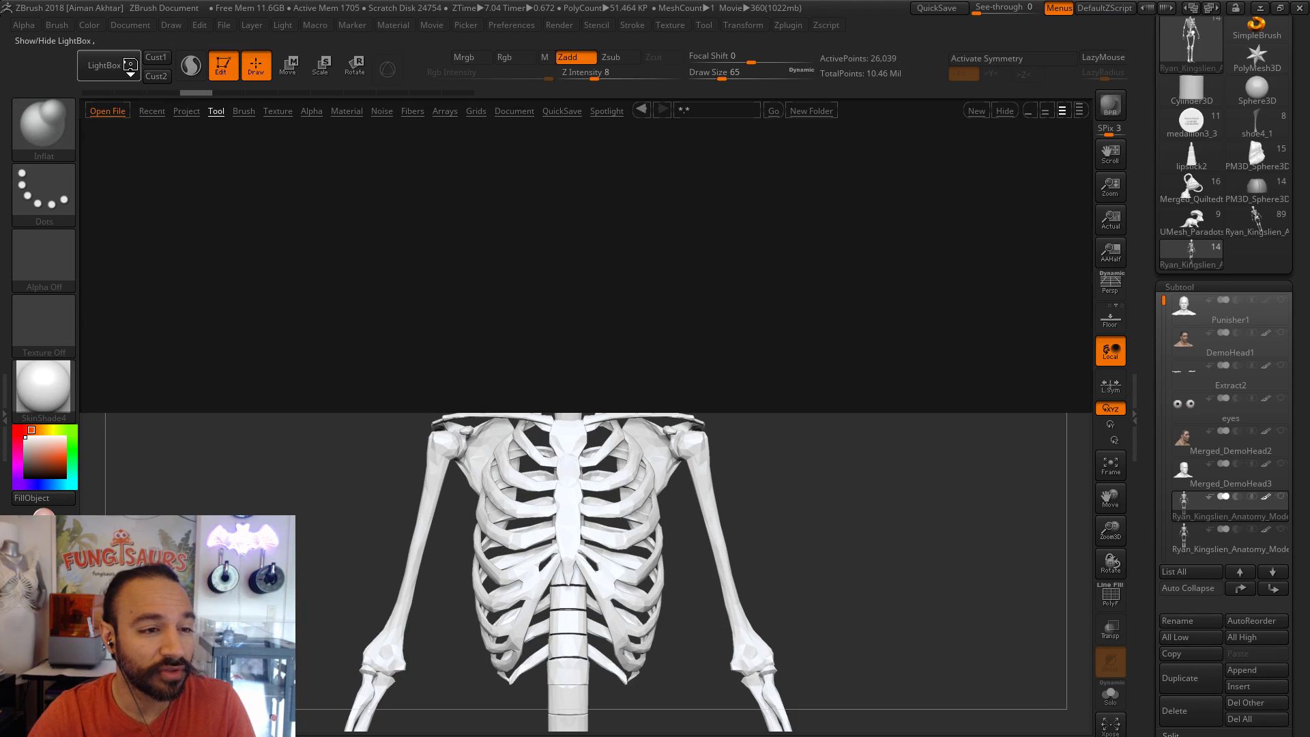
{"action": "left_click", "coordinate": [129, 65]}
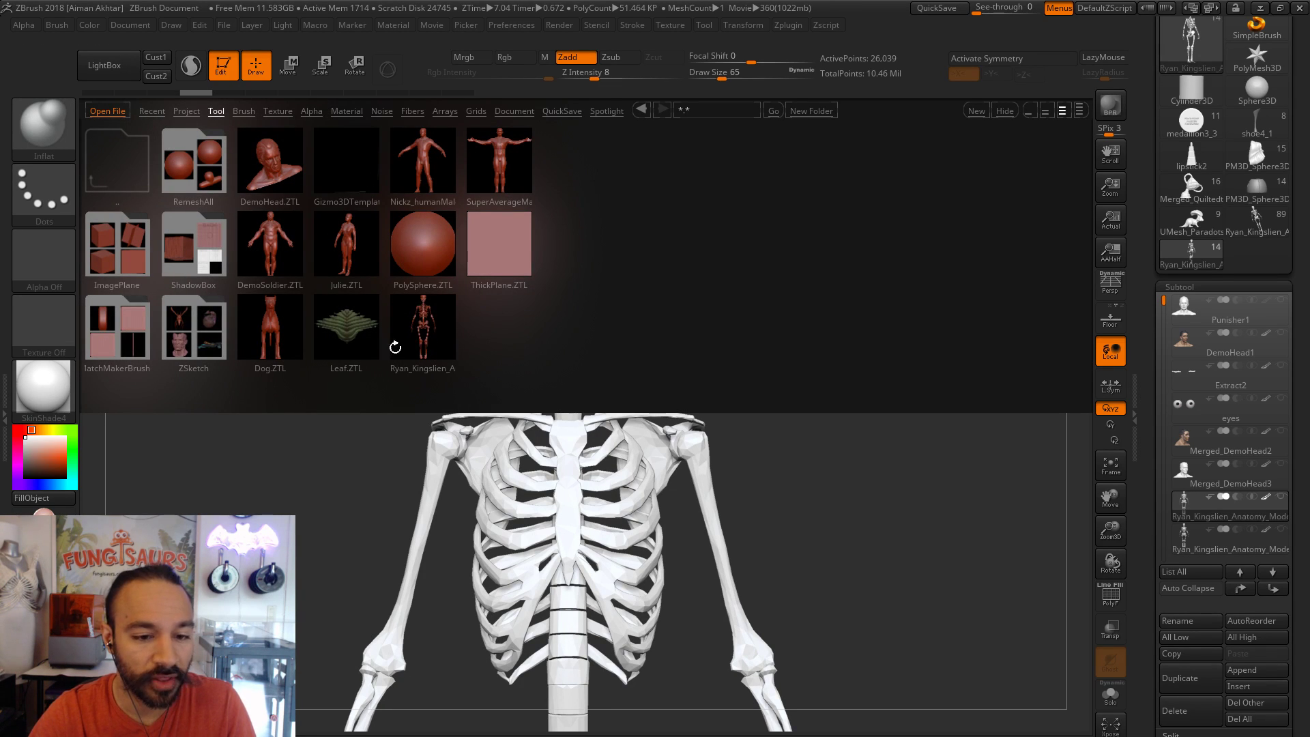
{"action": "left_click", "coordinate": [1002, 111]}
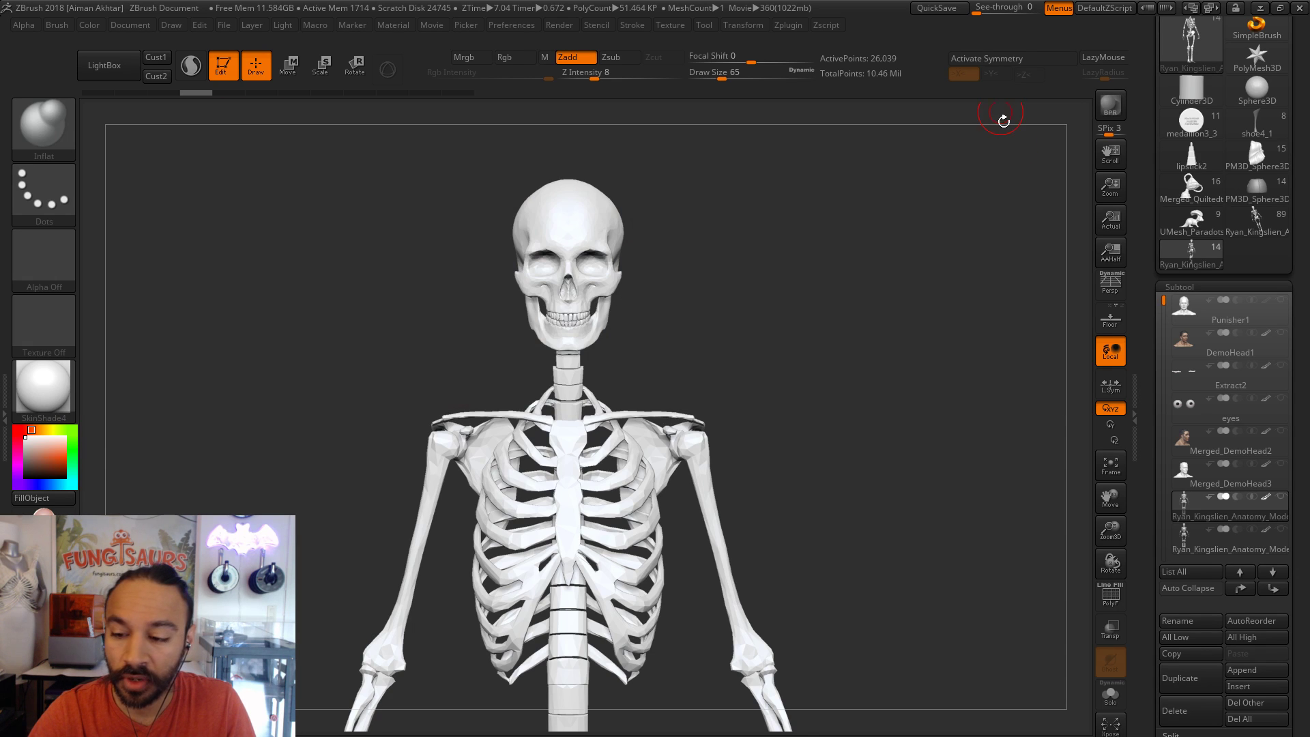
{"action": "left_click", "coordinate": [907, 524], "text": "alt"}
{"action": "left_click_drag", "start_coordinate": [906, 524], "coordinate": [853, 198], "text": "alt"}
{"action": "left_click_drag", "start_coordinate": [853, 713], "coordinate": [873, 417], "text": "alt"}
- Display the second full skeleton together with Merged_DemoHead3 and turn on ghost transparency to compare the skull with the face
{"action": "left_click", "coordinate": [1180, 540]}
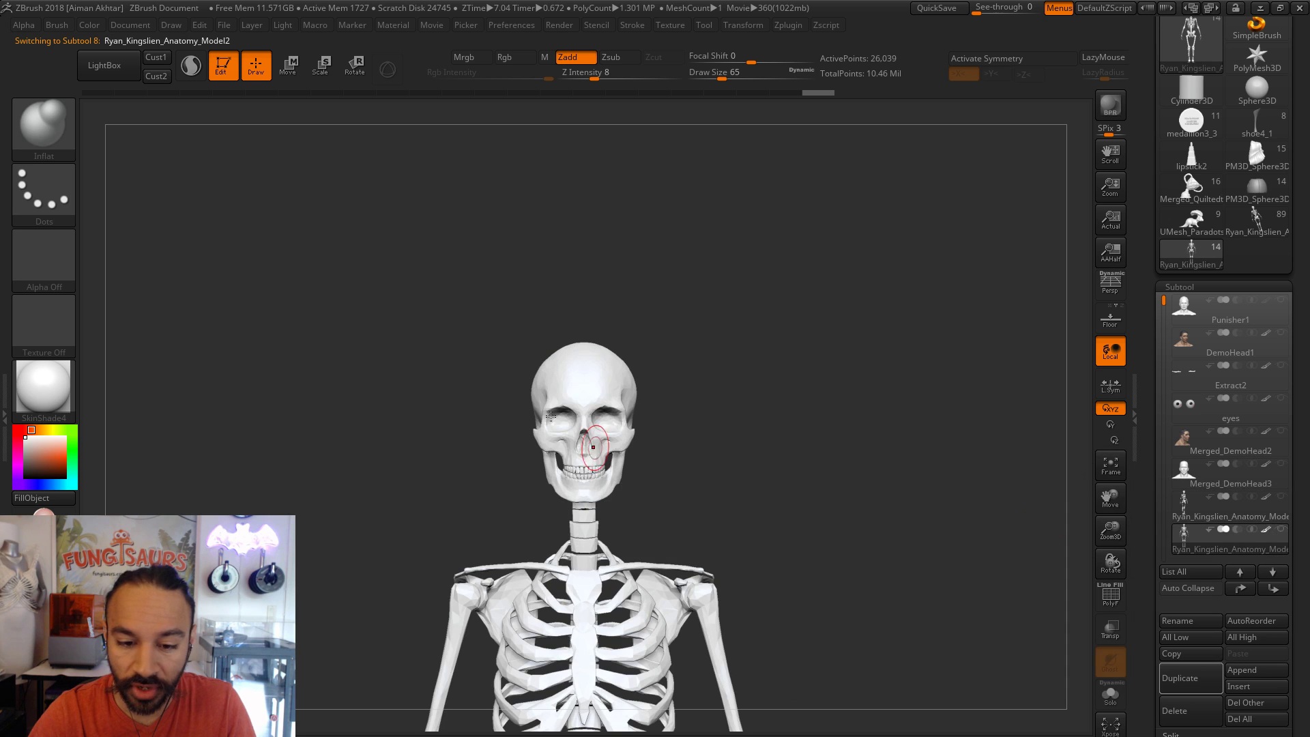
{"action": "left_click", "coordinate": [1189, 473]}
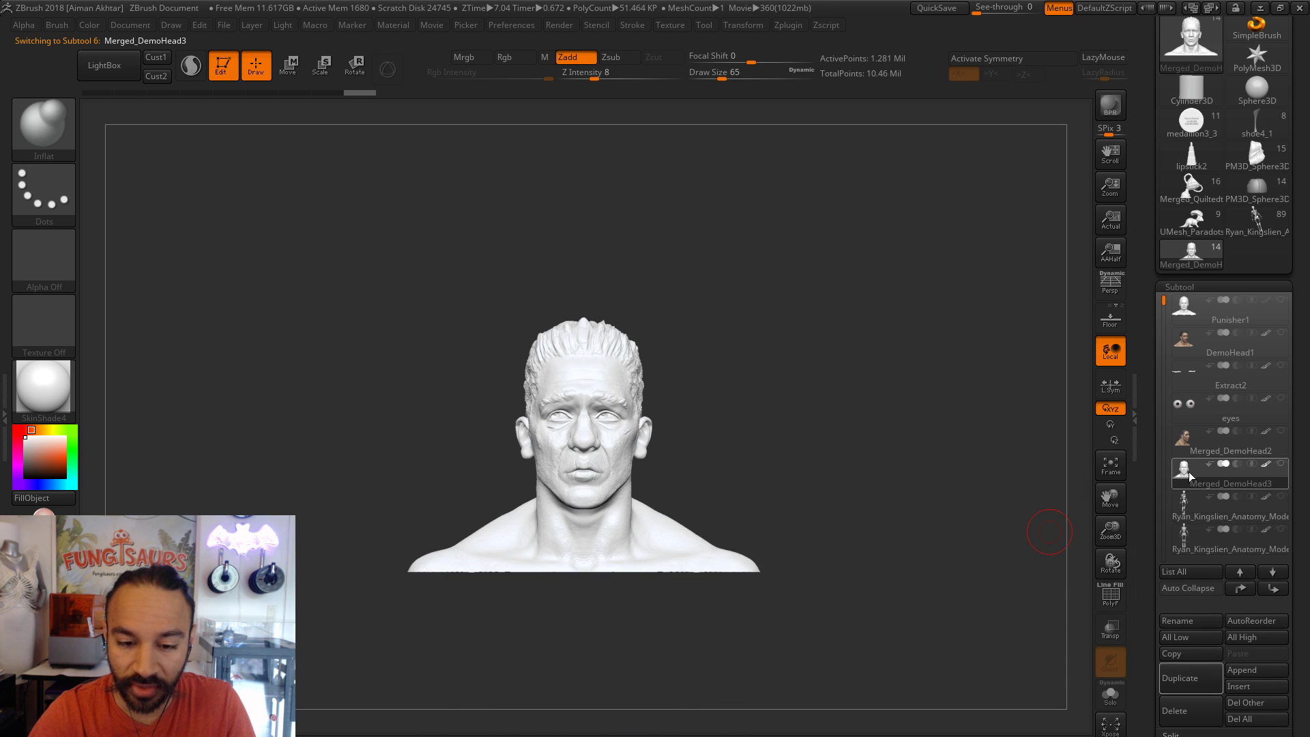
{"action": "left_click", "coordinate": [1184, 542]}
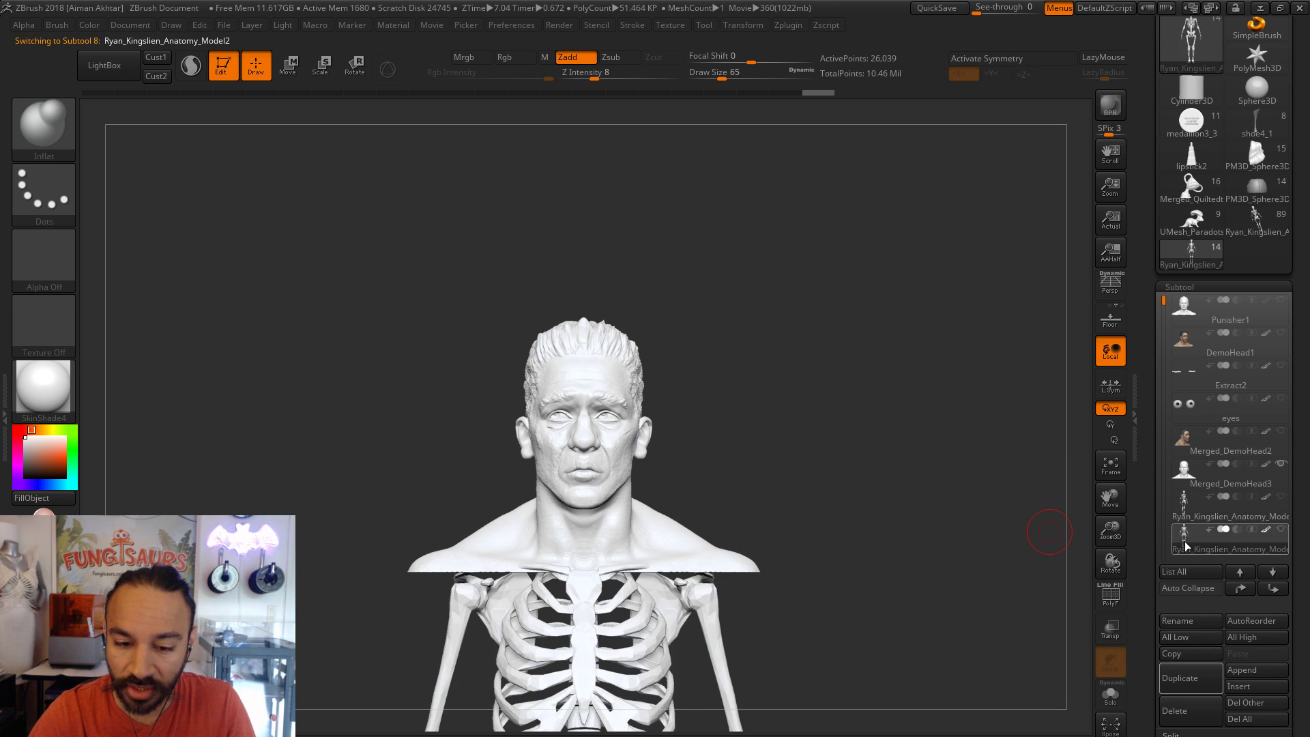
{"action": "left_click", "coordinate": [1110, 628]}
{"action": "left_click_drag", "start_coordinate": [973, 585], "coordinate": [1009, 612]}
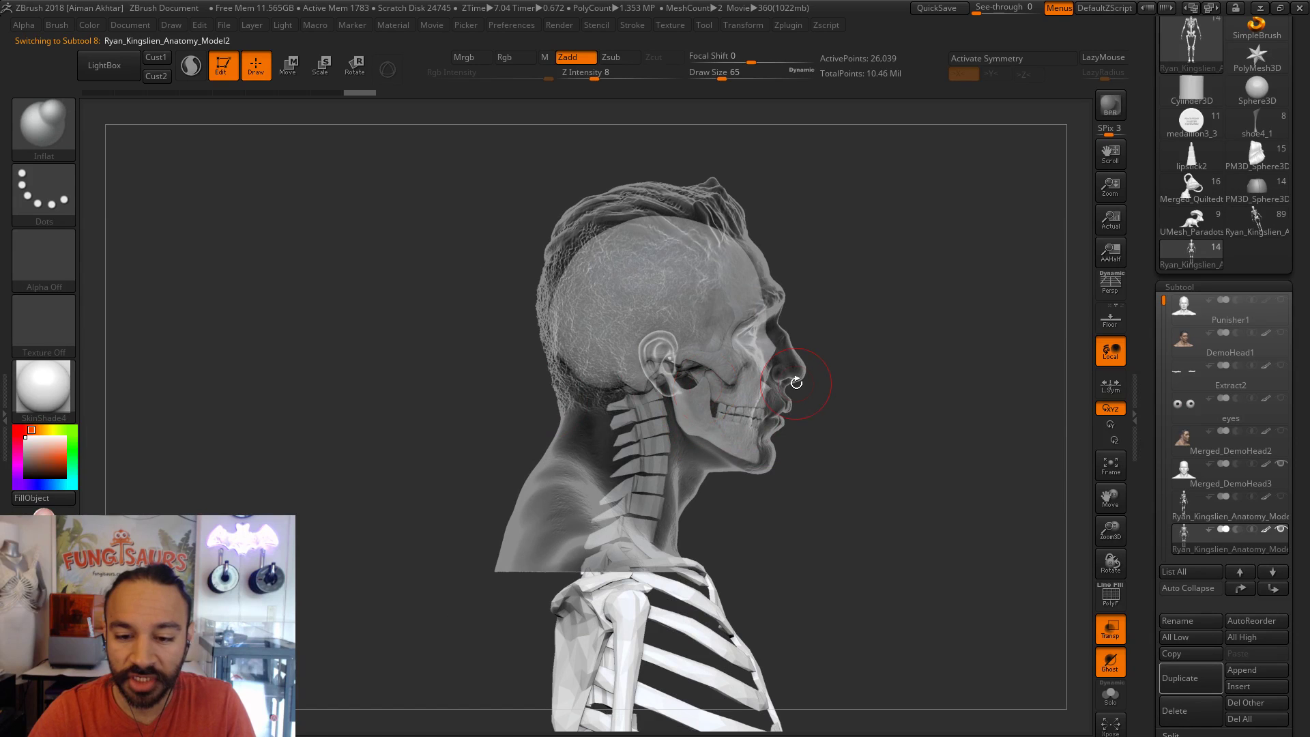
{"action": "left_click_drag", "start_coordinate": [850, 504], "coordinate": [595, 353]}
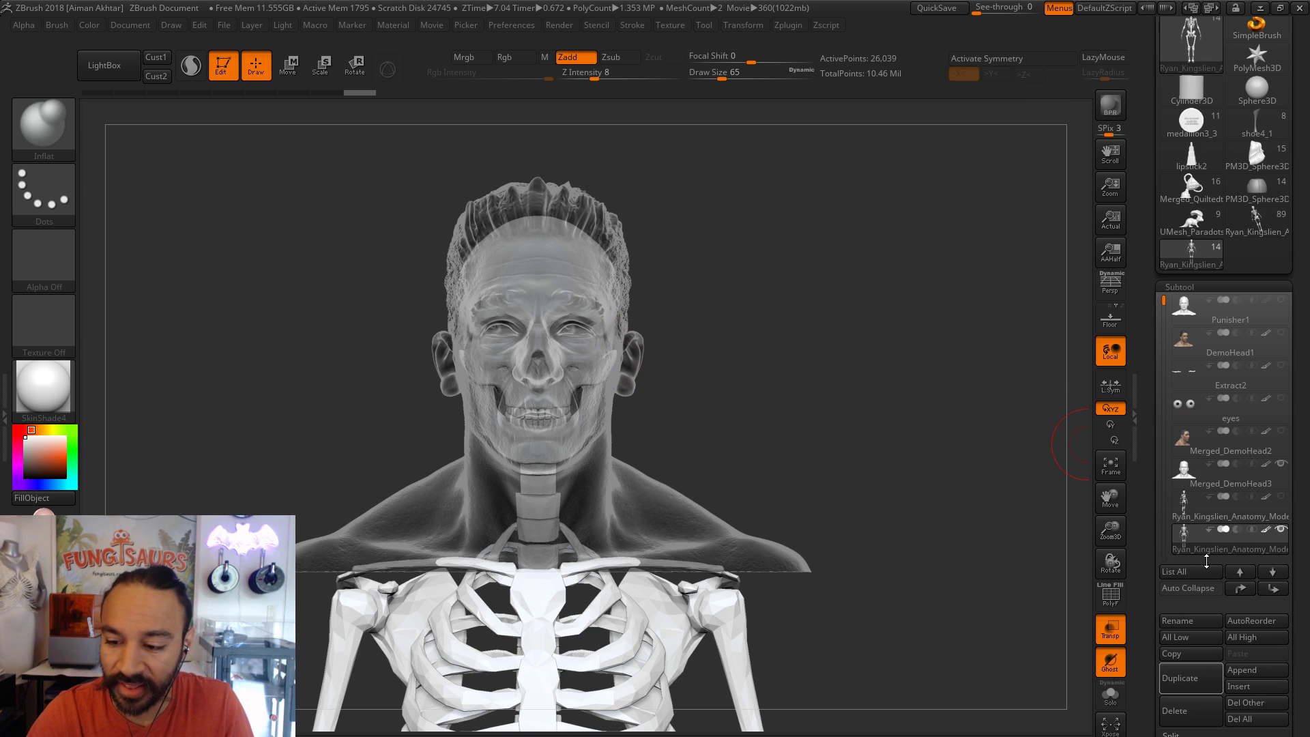
- Compare the cropped skull-and-collarbone subtool with the ghosted Merged_DemoHead3 bust, and view the cropped skeleton in Solo mode
{"action": "left_click_drag", "start_coordinate": [1165, 310], "coordinate": [1158, 329]}
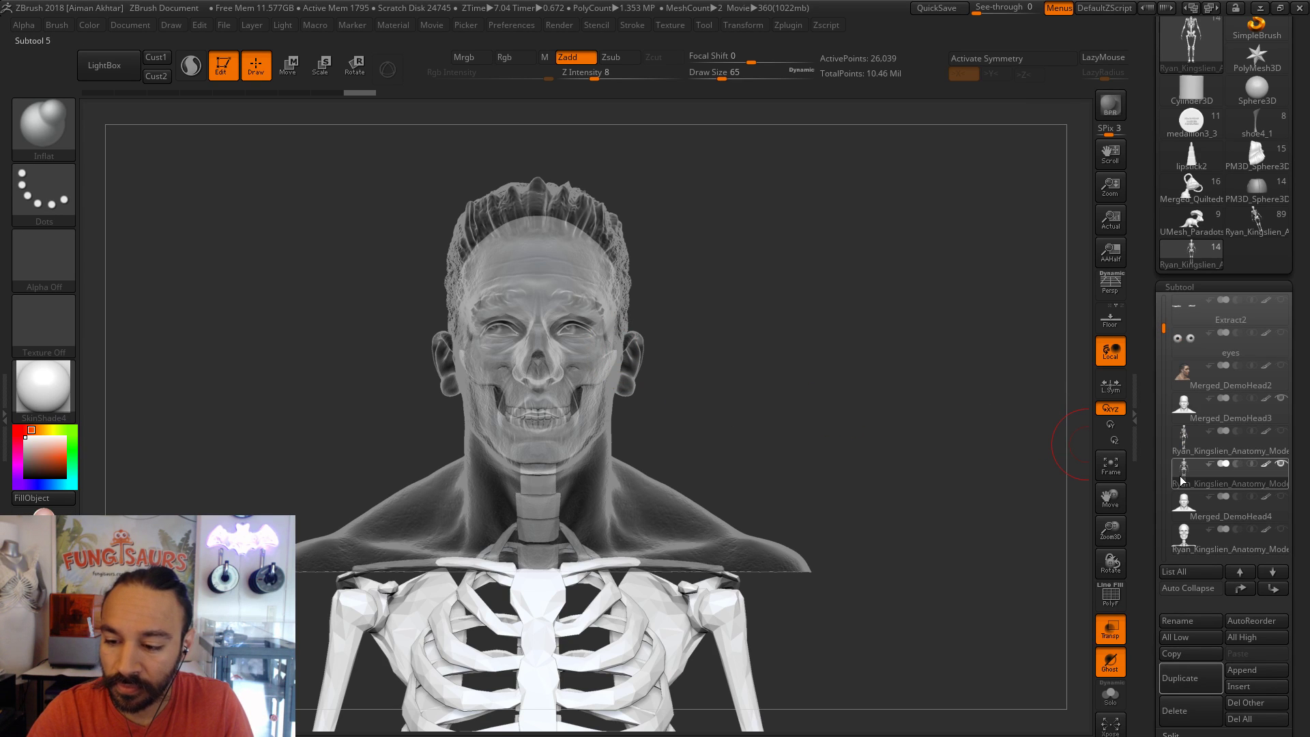
{"action": "left_click", "coordinate": [1199, 523]}
{"action": "left_click", "coordinate": [1186, 540]}
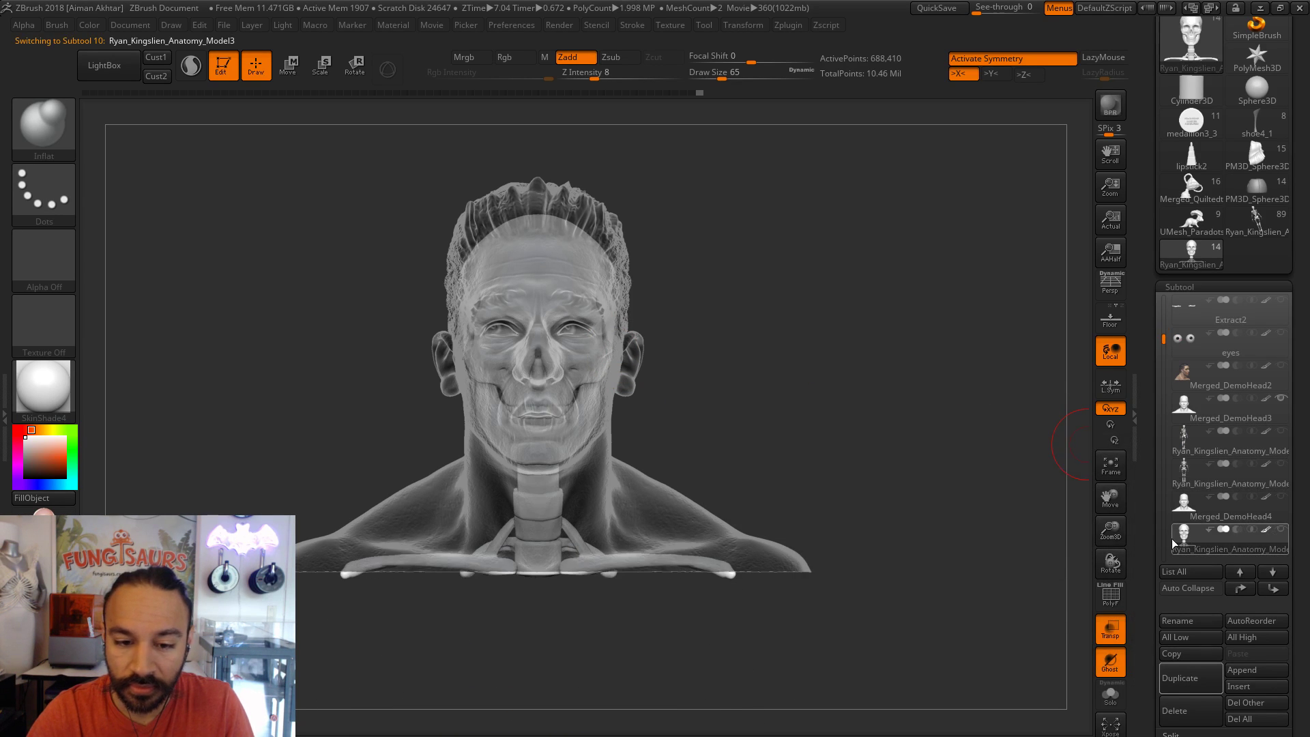
{"action": "left_click_drag", "start_coordinate": [982, 534], "coordinate": [1014, 536]}
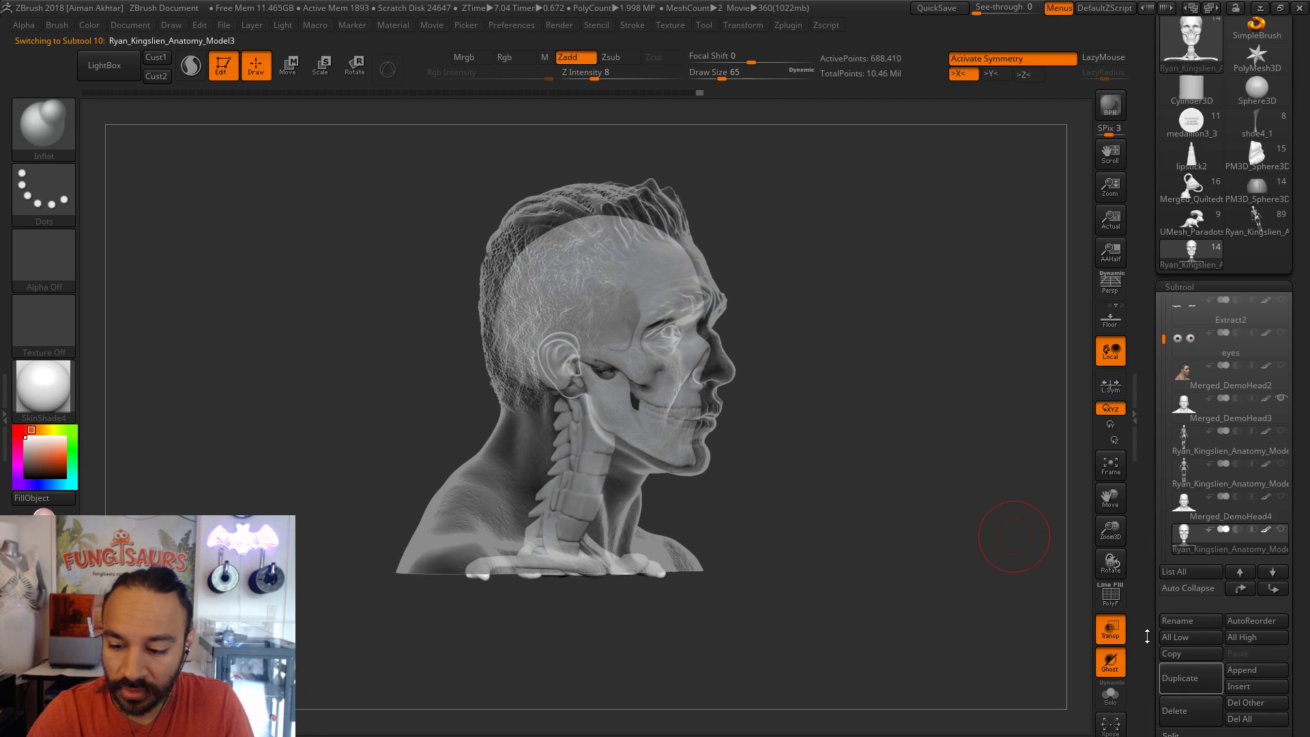
{"action": "left_click", "coordinate": [1110, 695]}
{"action": "left_click_drag", "start_coordinate": [941, 649], "coordinate": [910, 604]}
{"action": "left_click_drag", "start_coordinate": [1110, 493], "coordinate": [1126, 496]}
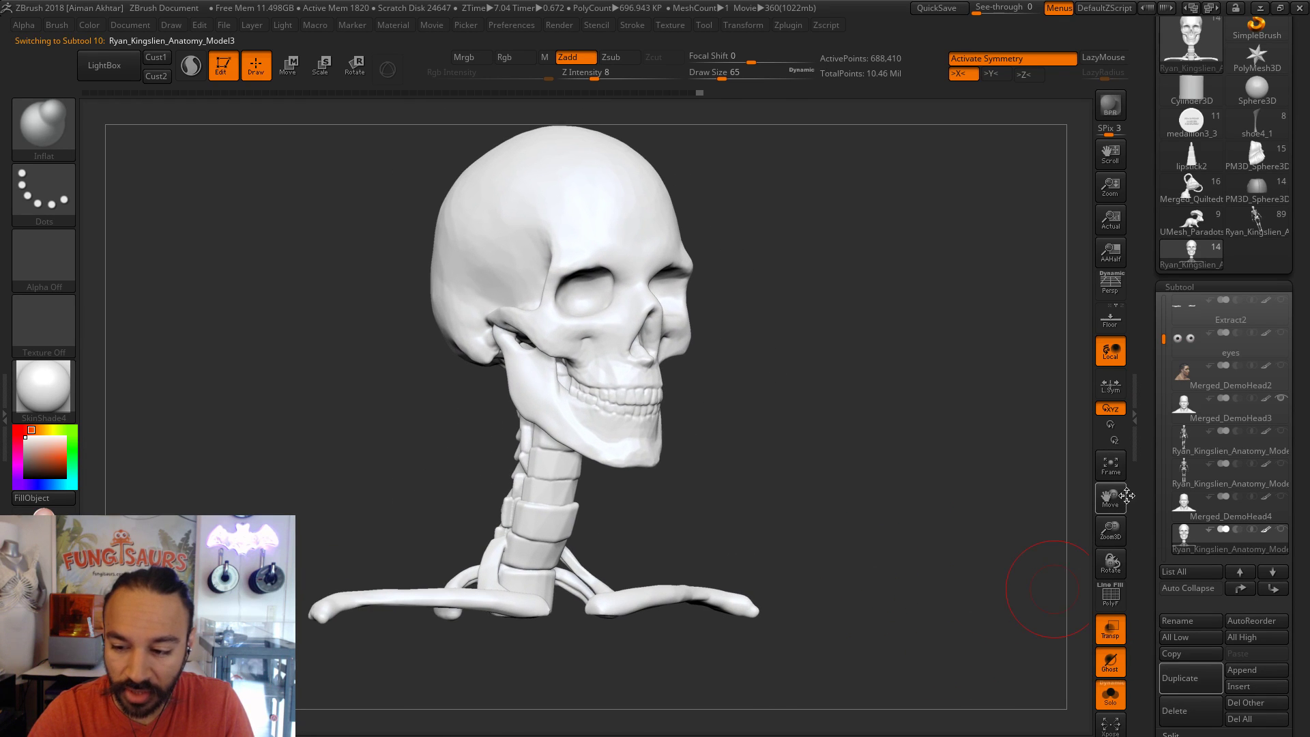
- Compare the soloed cropped skull with the second full skeleton, examining the latter's jaw, teeth and neck vertebrae up close
{"action": "left_click", "coordinate": [1185, 483]}
{"action": "left_click", "coordinate": [1191, 539]}
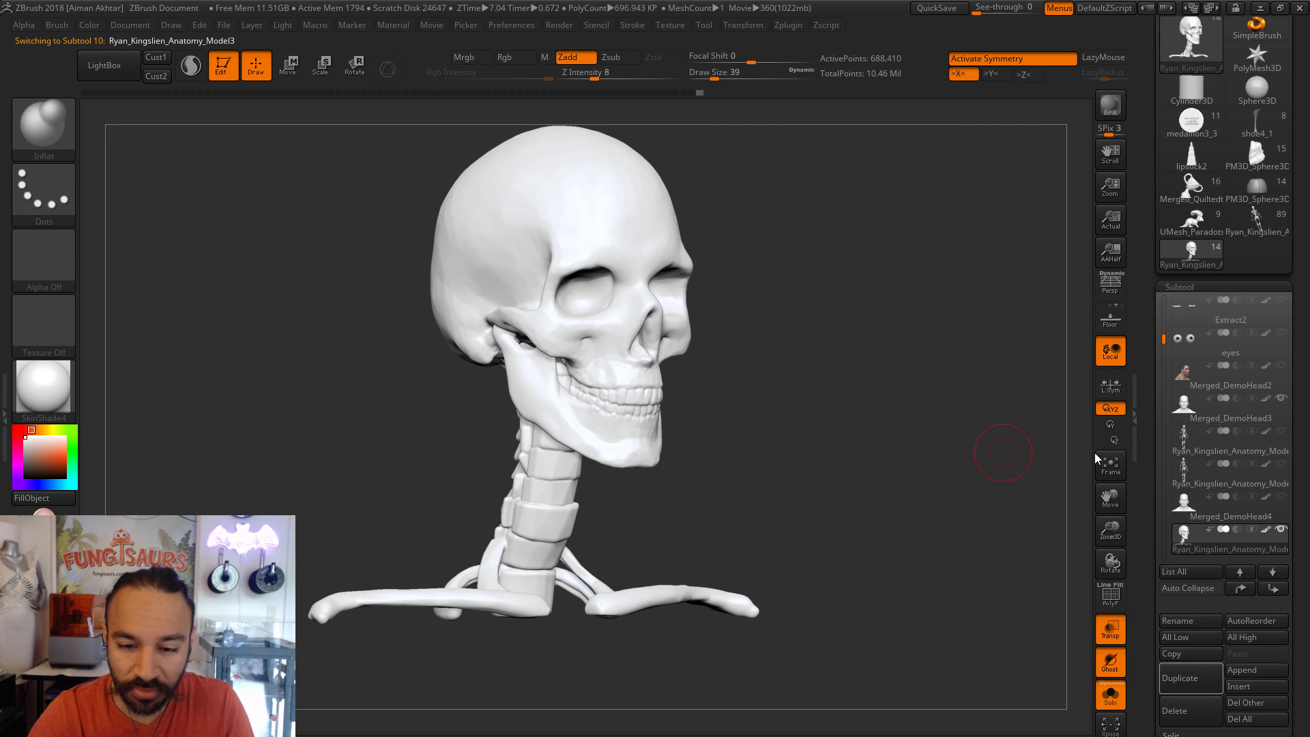
{"action": "left_click", "coordinate": [1190, 483]}
{"action": "left_click", "coordinate": [573, 615], "text": "alt"}
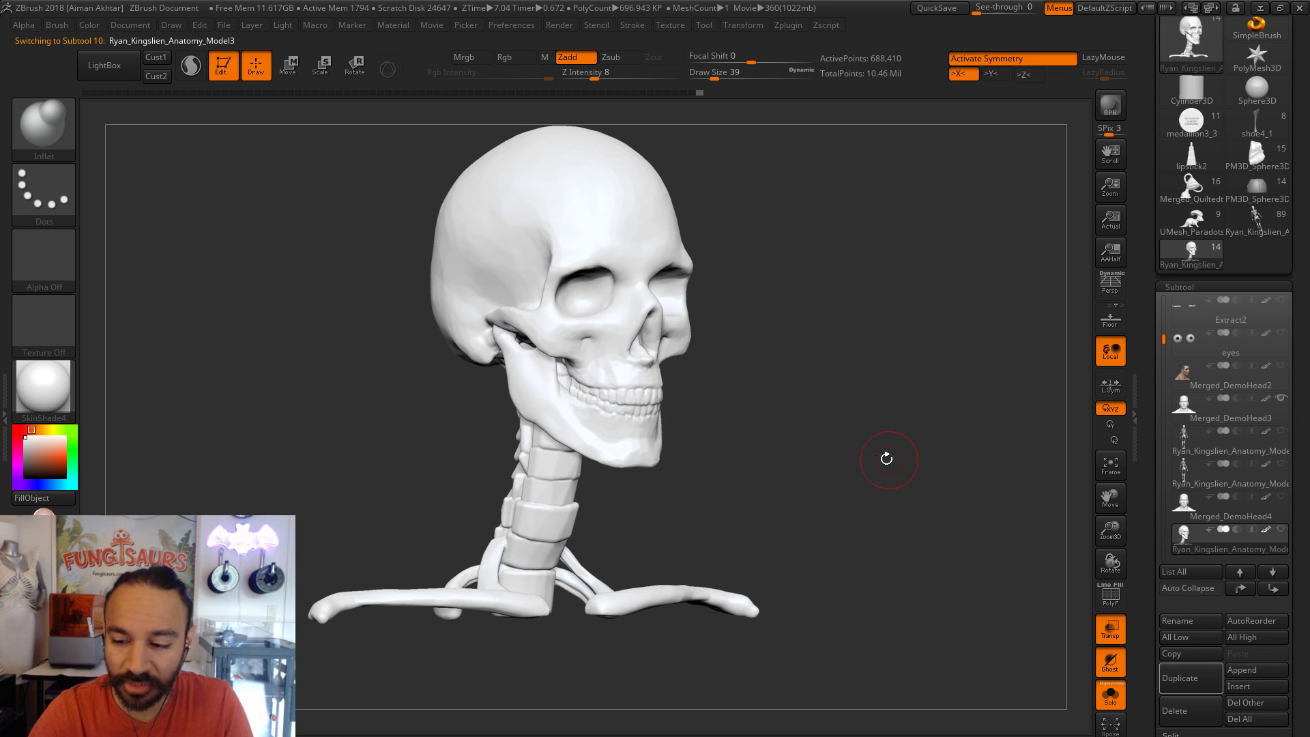
{"action": "left_click", "coordinate": [1193, 481]}
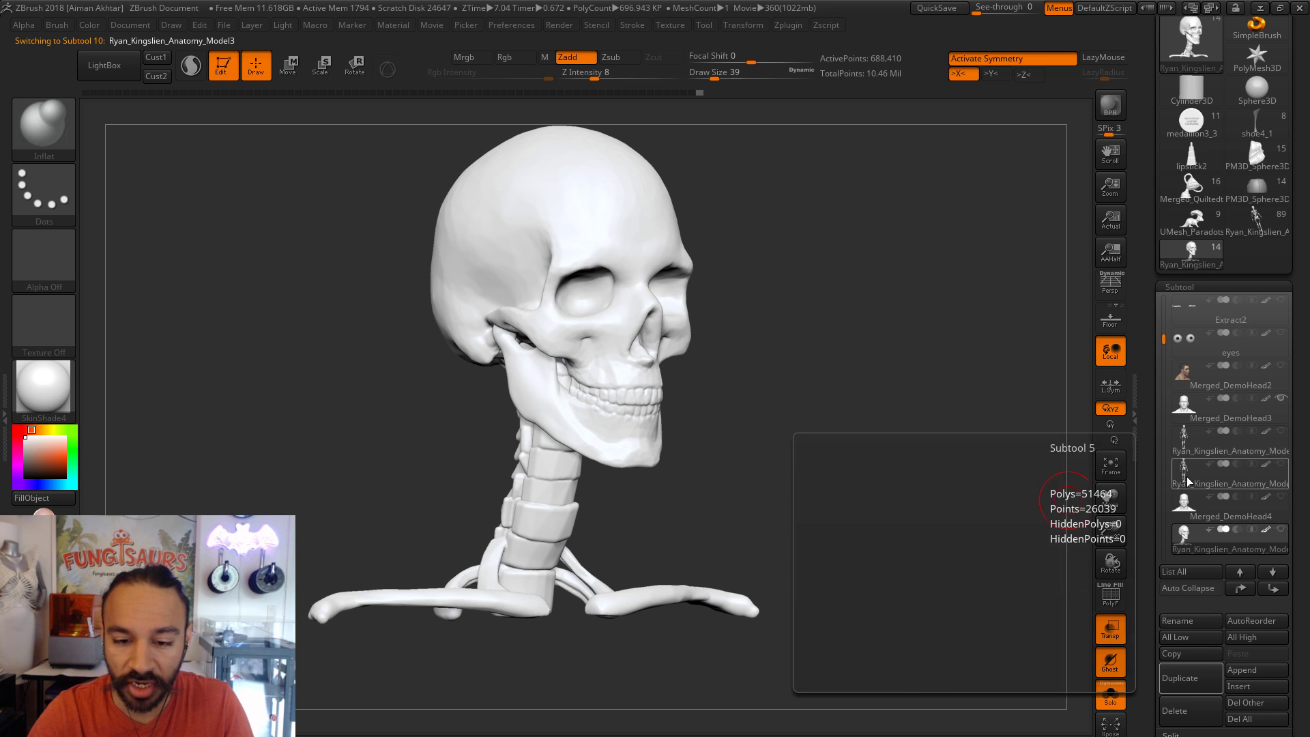
{"action": "mouse_move", "coordinate": [857, 497]}
{"action": "left_mouse_down"}
{"action": "mouse_move", "coordinate": [848, 482]}
{"action": "mouse_move", "coordinate": [870, 512]}
{"action": "mouse_move", "coordinate": [717, 372]}
{"action": "mouse_move", "coordinate": [556, 293]}
{"action": "left_mouse_up"}
{"action": "left_click_drag", "start_coordinate": [776, 327], "coordinate": [854, 341]}
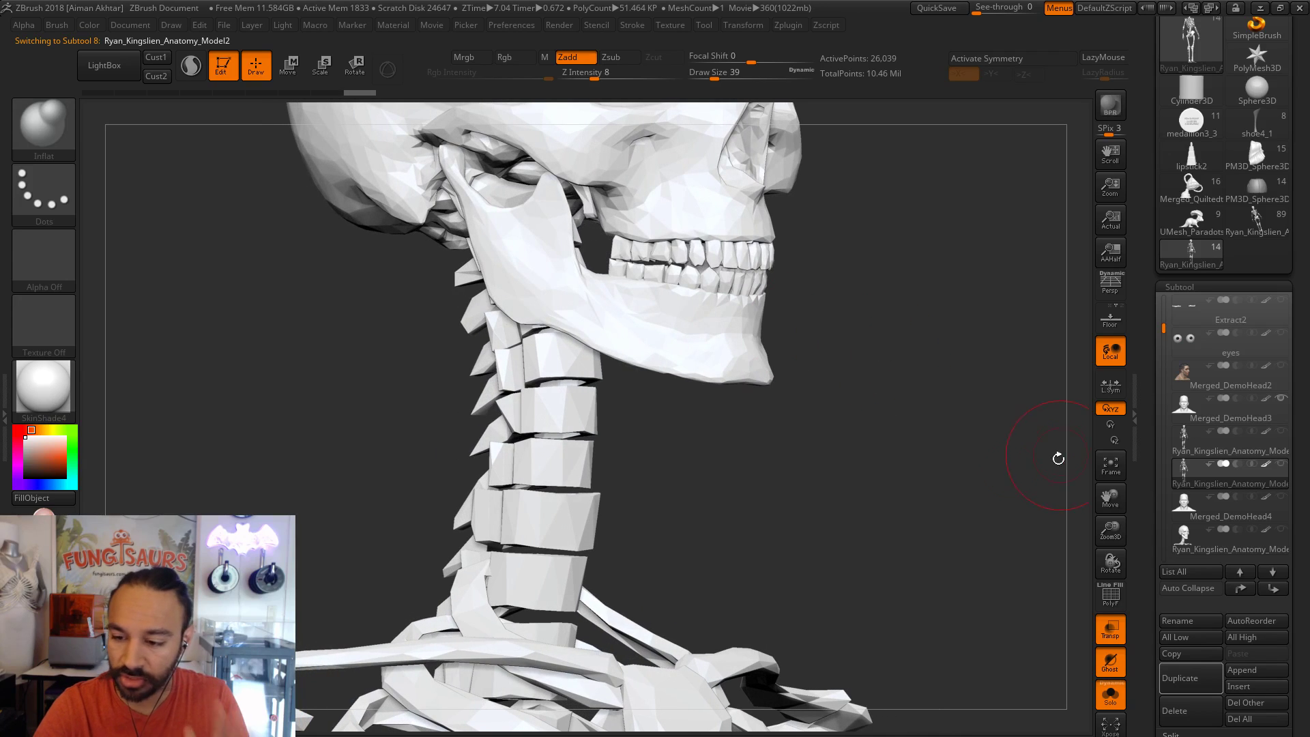
{"action": "left_click_drag", "start_coordinate": [960, 479], "coordinate": [1011, 491]}
- Switch back to the cropped skull subtool and examine its neck vertebrae, collarbones and underside
{"action": "left_click", "coordinate": [1183, 536]}
{"action": "left_click_drag", "start_coordinate": [982, 539], "coordinate": [880, 521]}
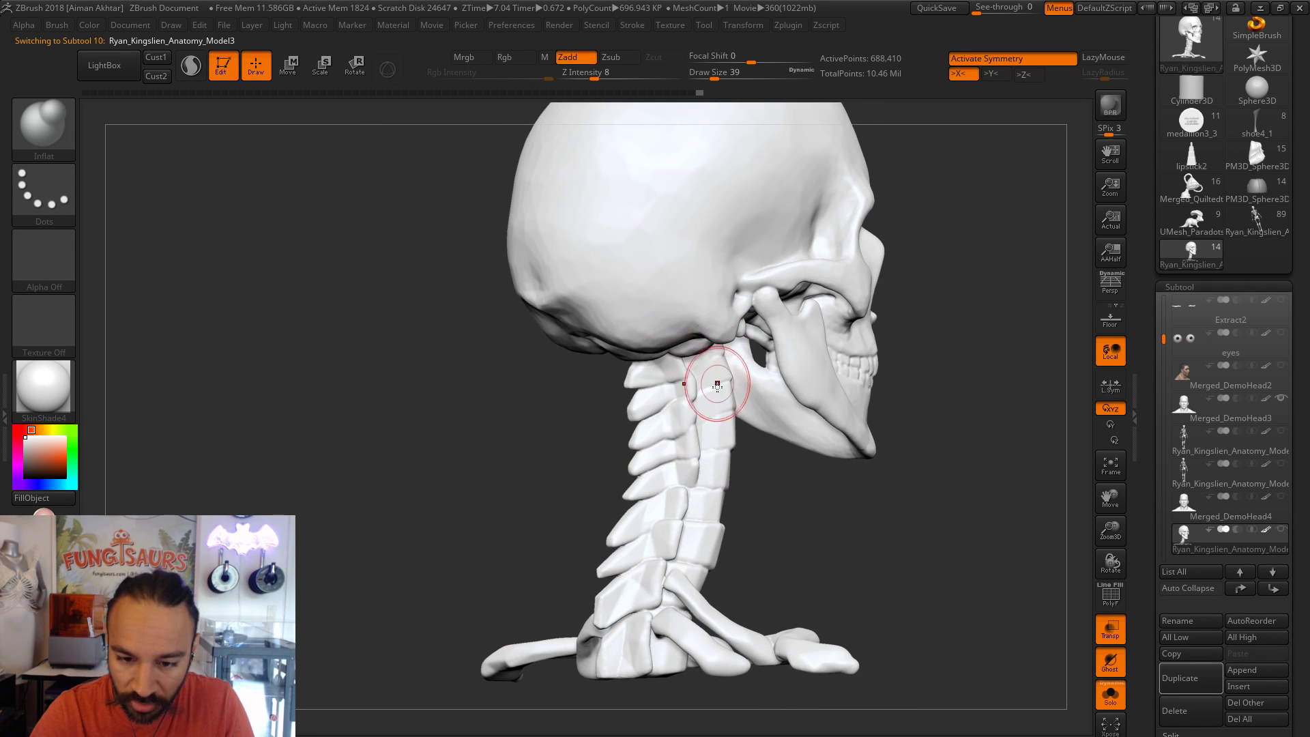
{"action": "mouse_move", "coordinate": [880, 513]}
{"action": "left_mouse_down"}
{"action": "mouse_move", "coordinate": [882, 411]}
{"action": "mouse_move", "coordinate": [676, 430]}
{"action": "left_mouse_up"}
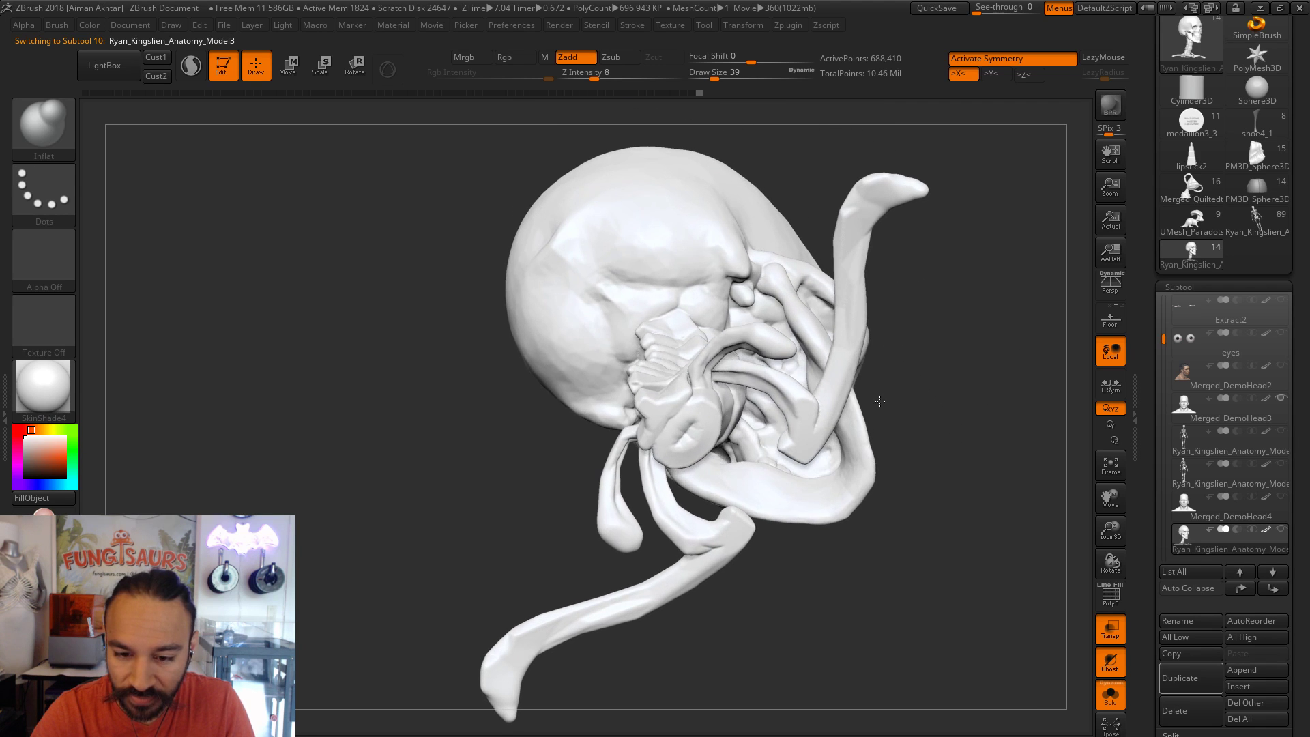
- Leave Solo mode, show Merged_DemoHead4 in place of Merged_DemoHead3 with the cropped skull, and turn off transparency
{"action": "left_click_drag", "start_coordinate": [1006, 509], "coordinate": [955, 559]}
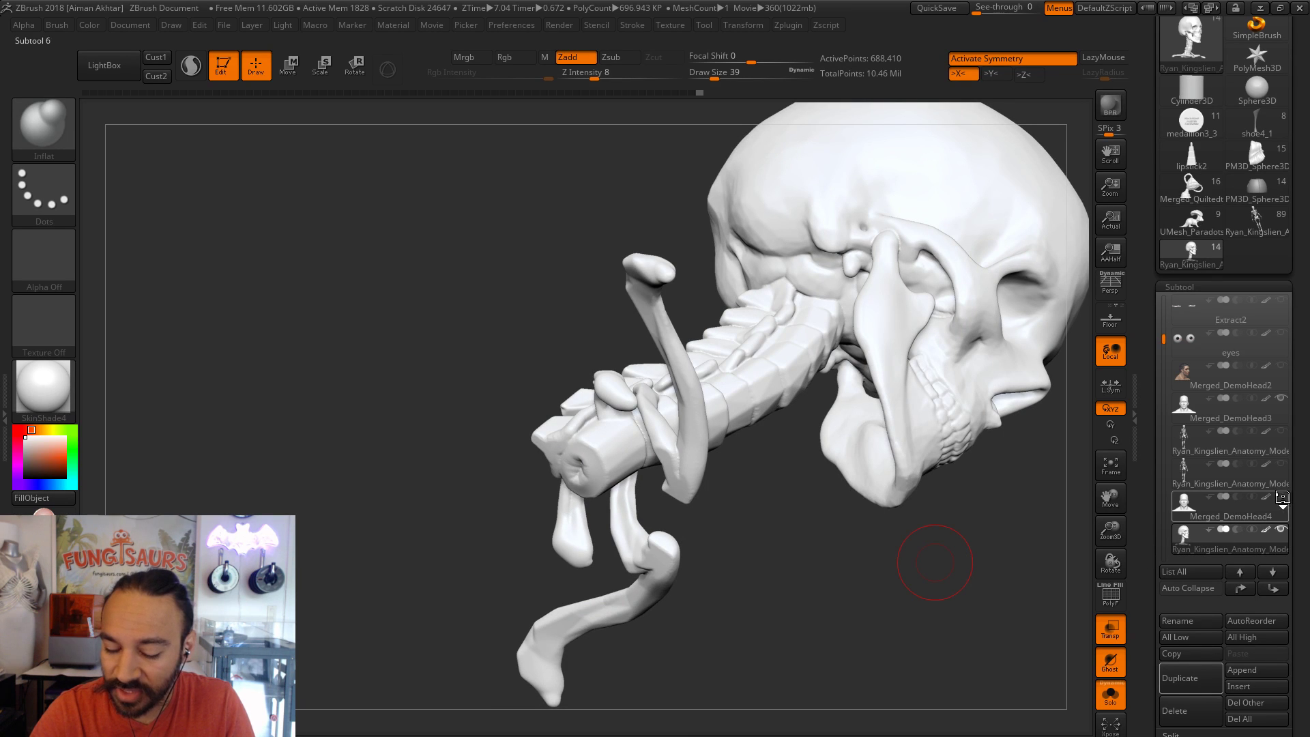
{"action": "left_click", "coordinate": [1111, 693]}
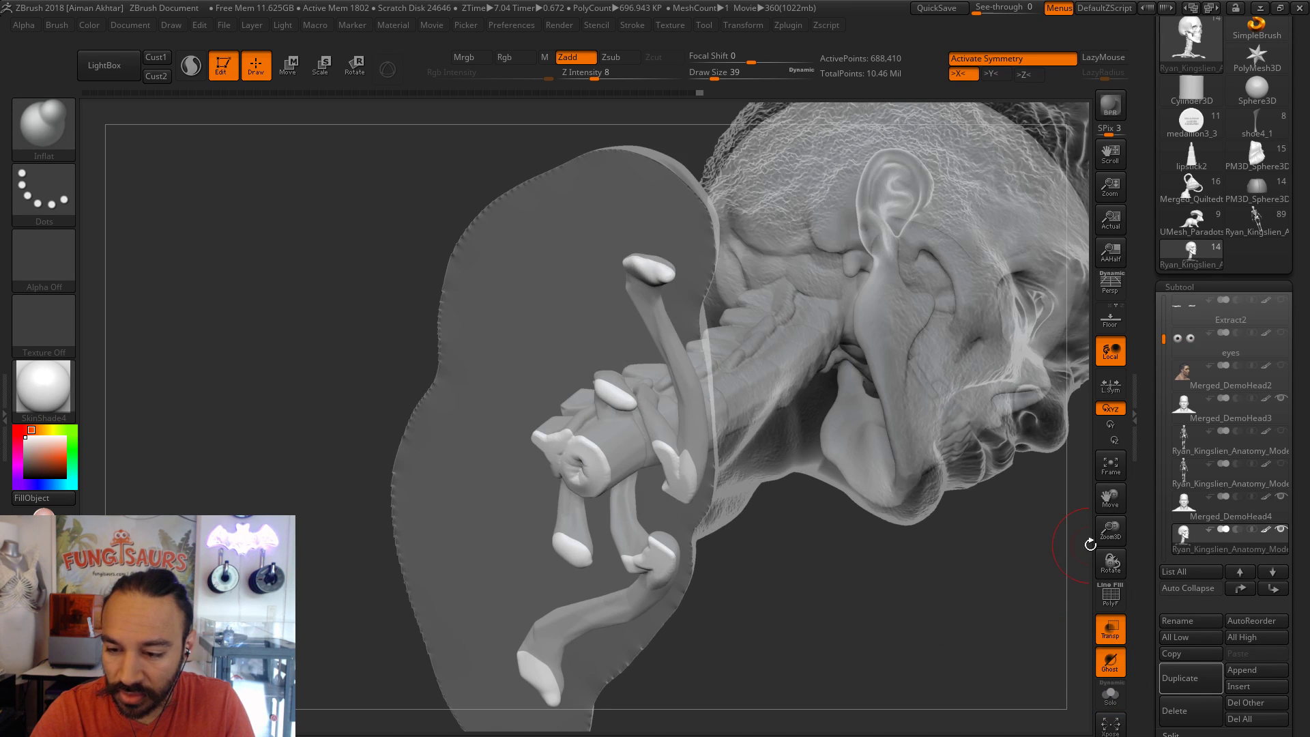
{"action": "left_click", "coordinate": [1282, 400]}
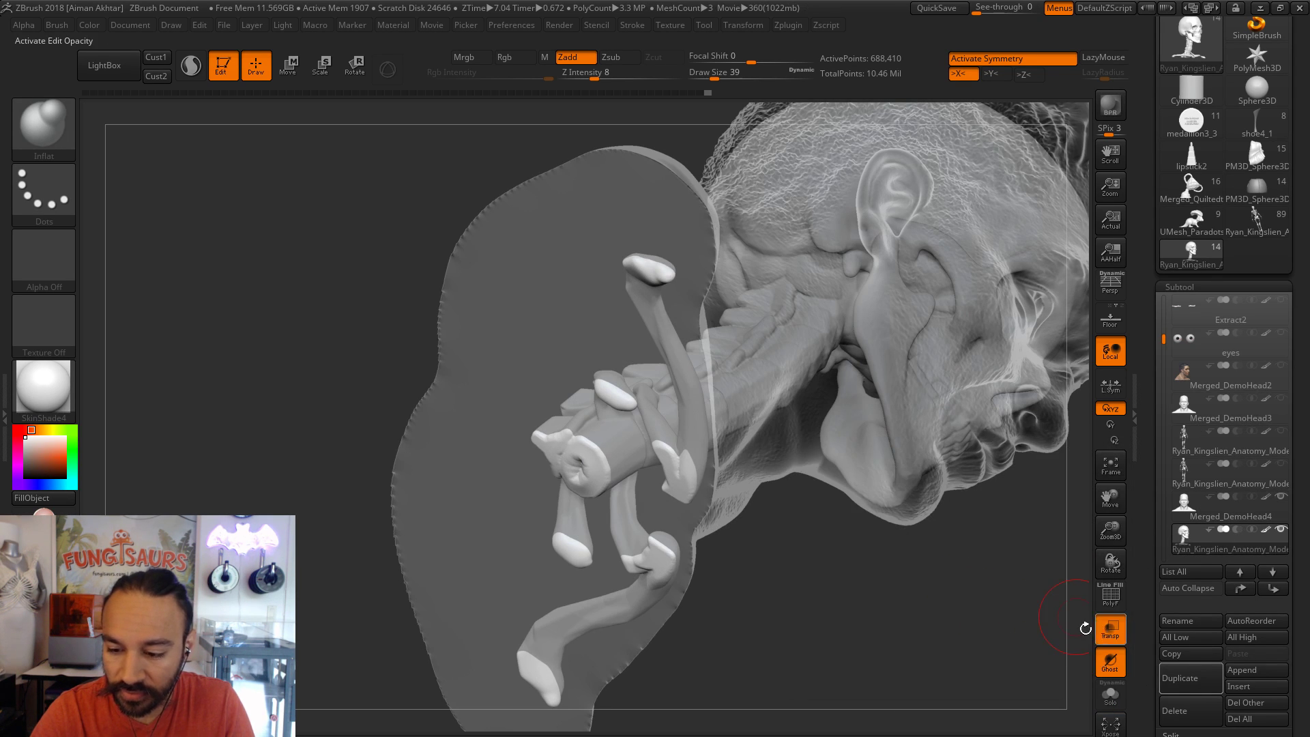
{"action": "left_click_drag", "start_coordinate": [984, 616], "coordinate": [903, 561]}
{"action": "left_click", "coordinate": [1110, 628]}
- Examine where the neck vertebrae and collarbones meet the flat underside of the Merged_DemoHead4 bust, and view the bust from the side
{"action": "left_click_drag", "start_coordinate": [877, 460], "coordinate": [861, 403], "text": "alt"}
{"action": "left_click_drag", "start_coordinate": [757, 372], "coordinate": [759, 250], "text": "alt"}
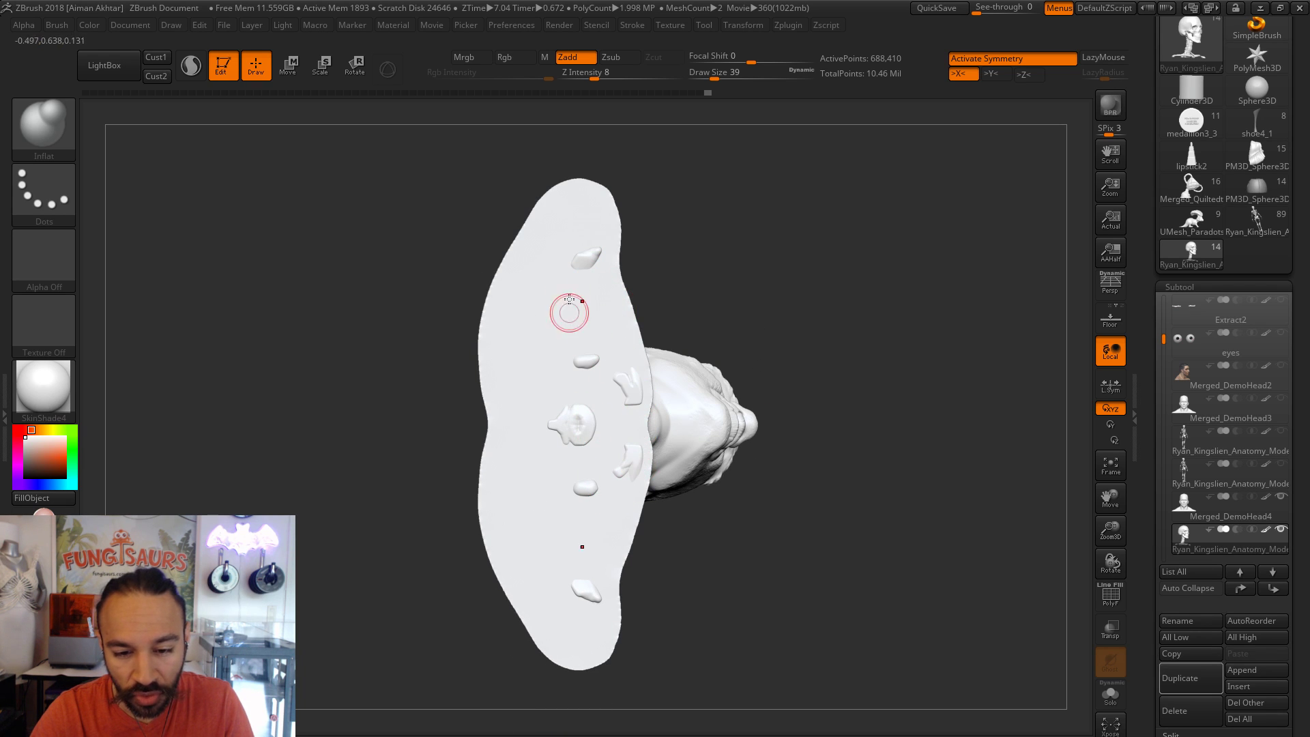
{"action": "mouse_move", "coordinate": [696, 248]}
{"action": "left_mouse_down"}
{"action": "mouse_move", "coordinate": [686, 264]}
{"action": "mouse_move", "coordinate": [780, 374]}
{"action": "left_mouse_up"}
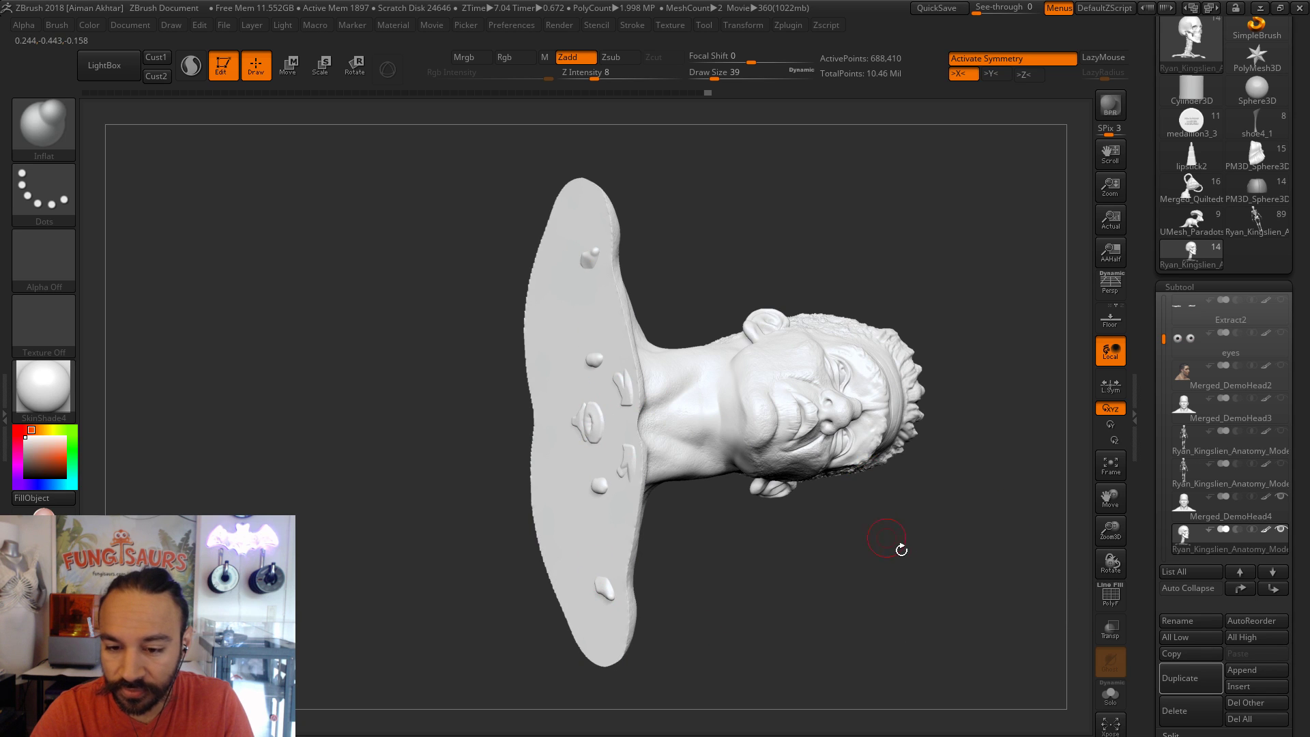
{"action": "left_click_drag", "start_coordinate": [898, 632], "coordinate": [1147, 595]}
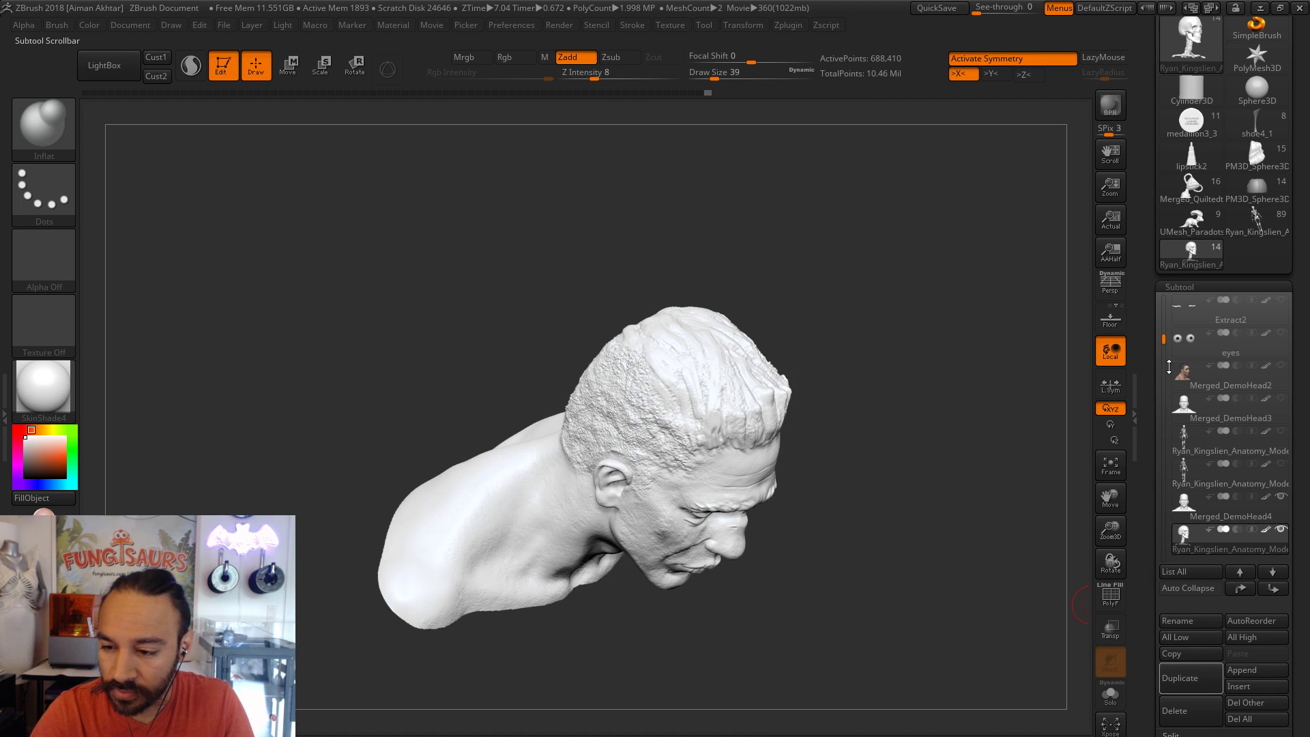
- Switch the cropped skull subtool under Merged_DemoHead4 to Boolean subtraction and set it back to addition
{"action": "left_click_drag", "start_coordinate": [1165, 339], "coordinate": [1164, 394]}
{"action": "mouse_move", "coordinate": [1188, 452]}
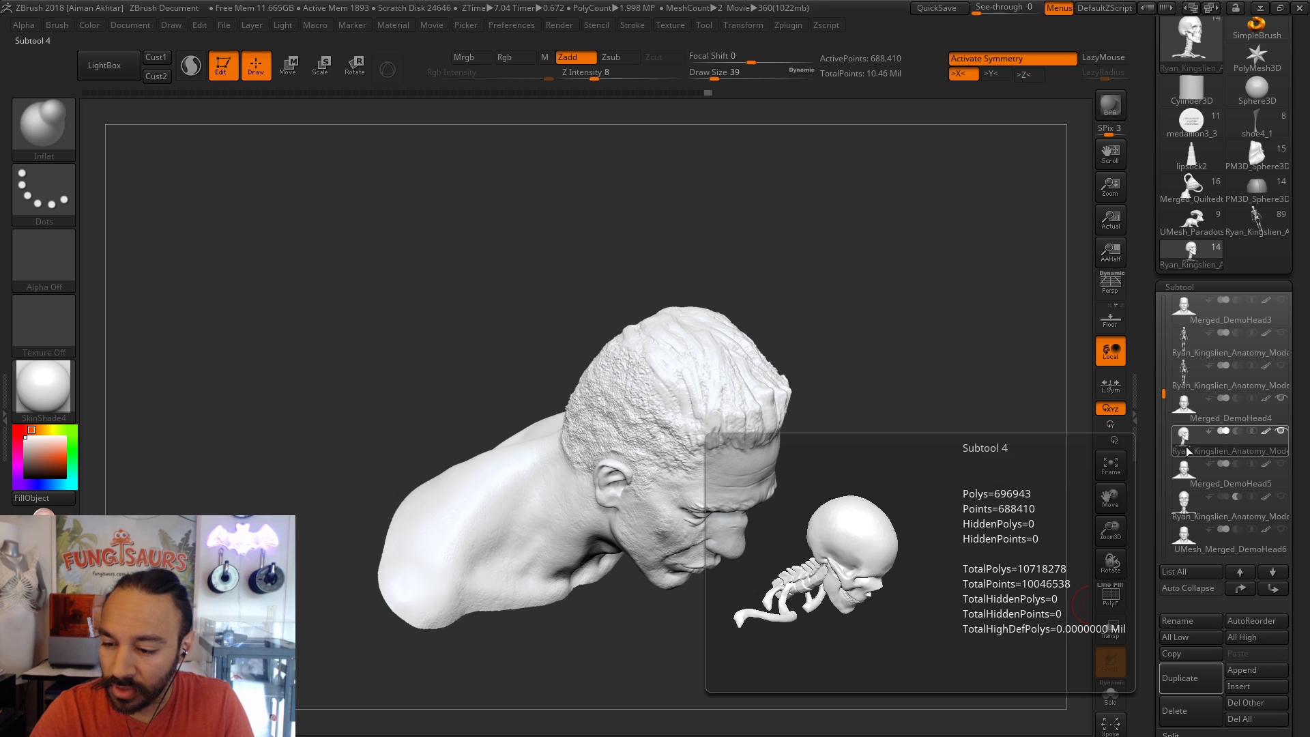
{"action": "left_click", "coordinate": [1235, 431]}
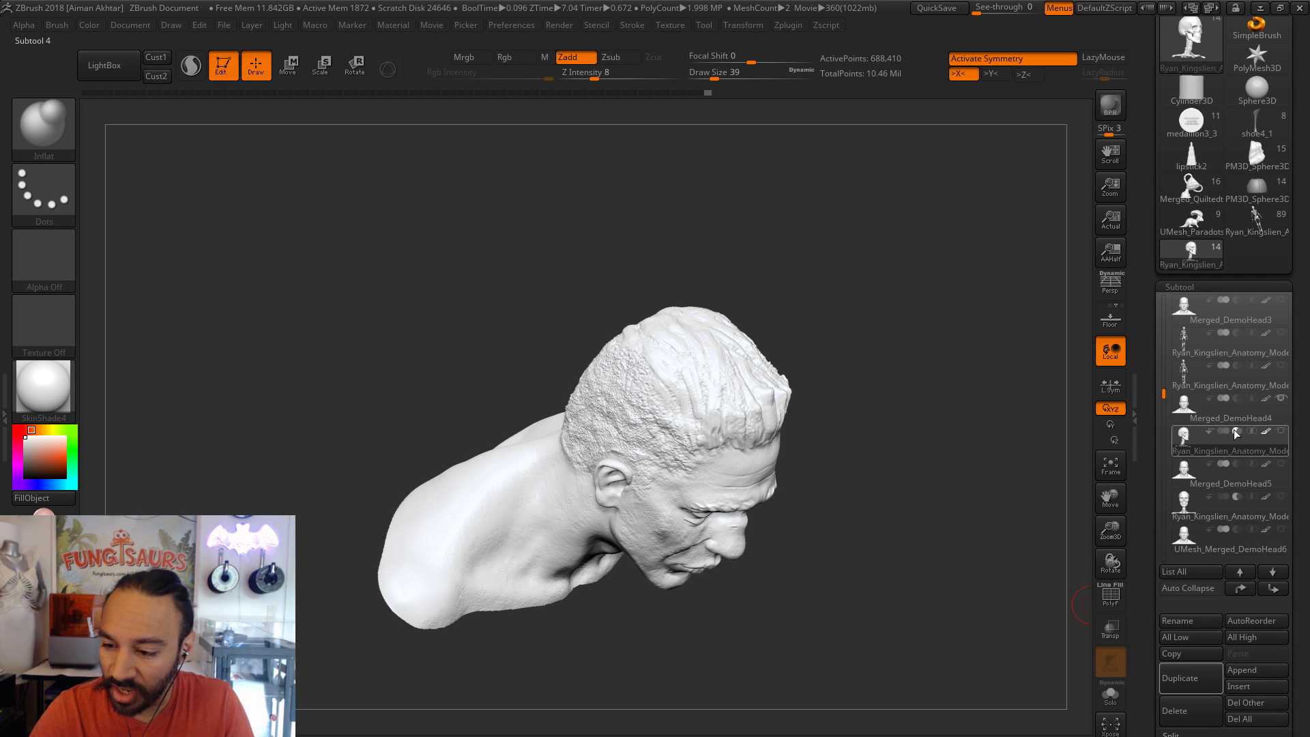
{"action": "left_click", "coordinate": [1223, 431]}
{"action": "left_click", "coordinate": [1198, 507]}
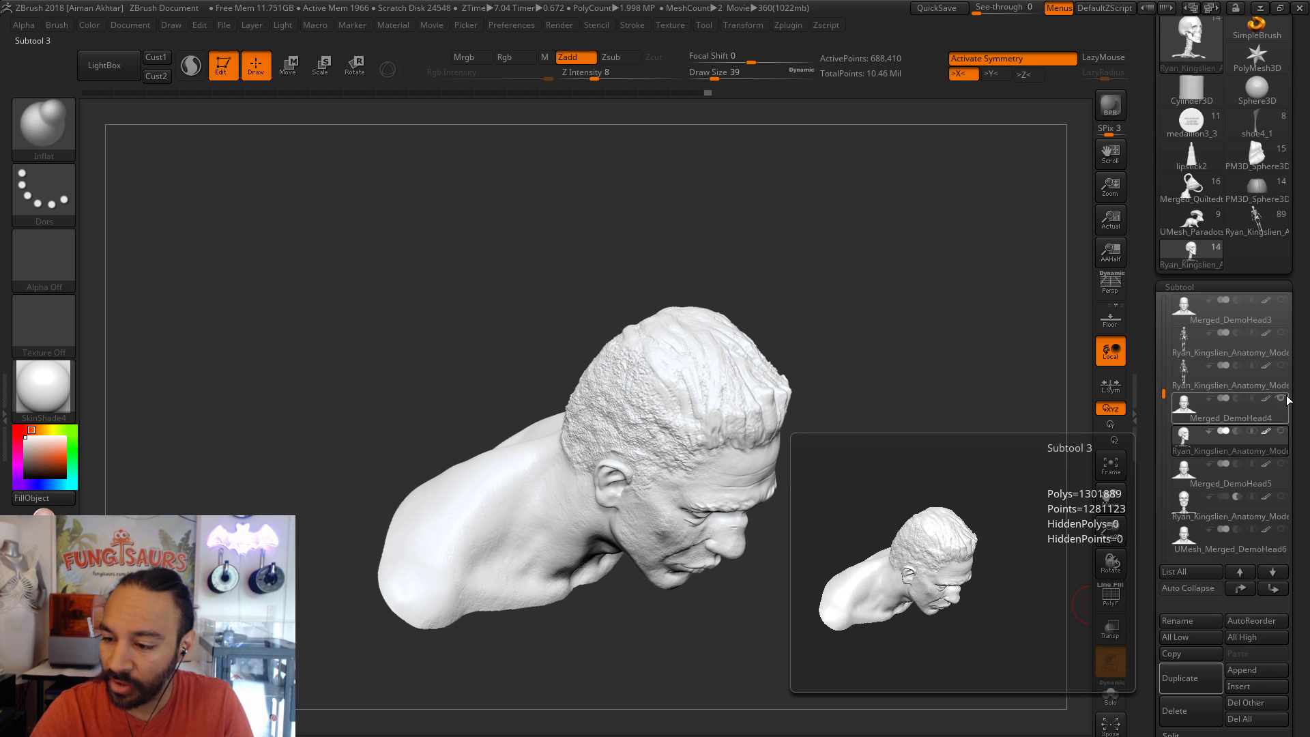
- View the Merged_DemoHead5 bust and its subtractive skull subtool, Ryan_Kingslien_Anatomy_Model4, one after the other
{"action": "left_click", "coordinate": [1179, 475]}
{"action": "left_click", "coordinate": [1179, 474]}
{"action": "left_click_drag", "start_coordinate": [995, 518], "coordinate": [1114, 447]}
{"action": "key", "text": "Down"}
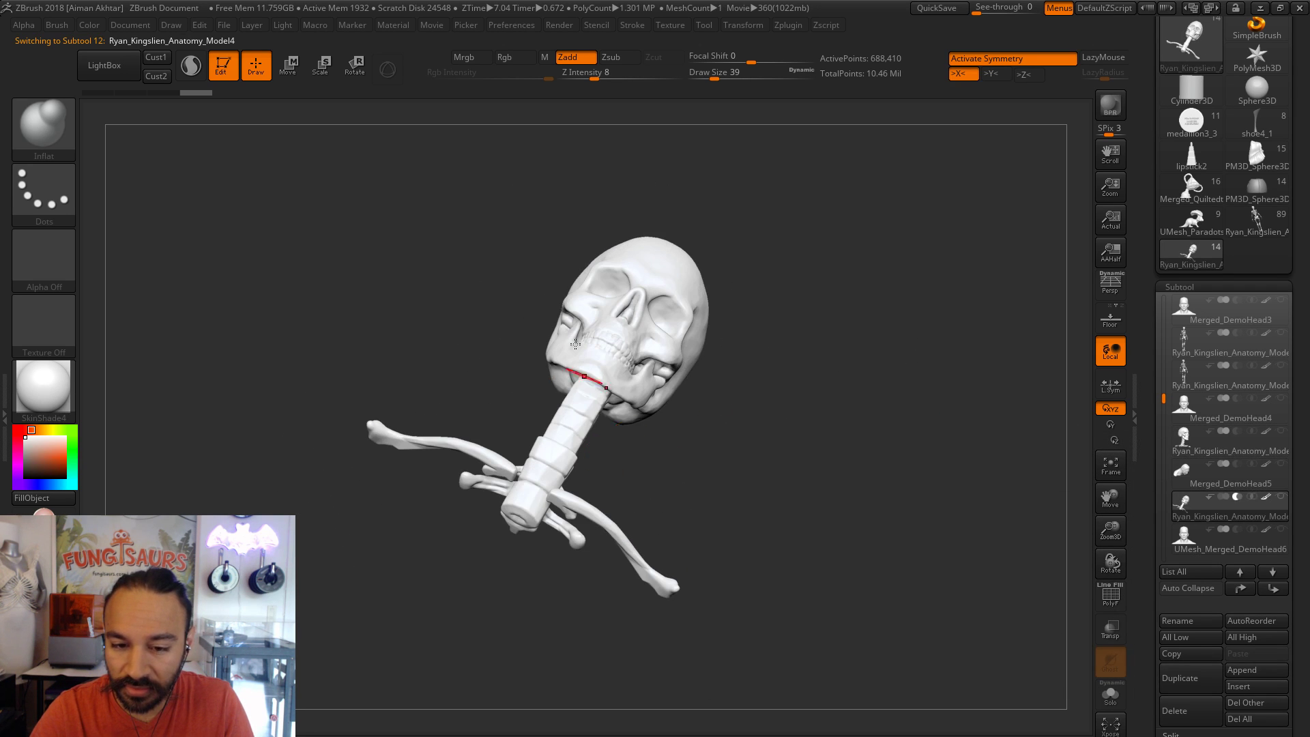
{"action": "left_click_drag", "start_coordinate": [809, 445], "coordinate": [833, 457]}
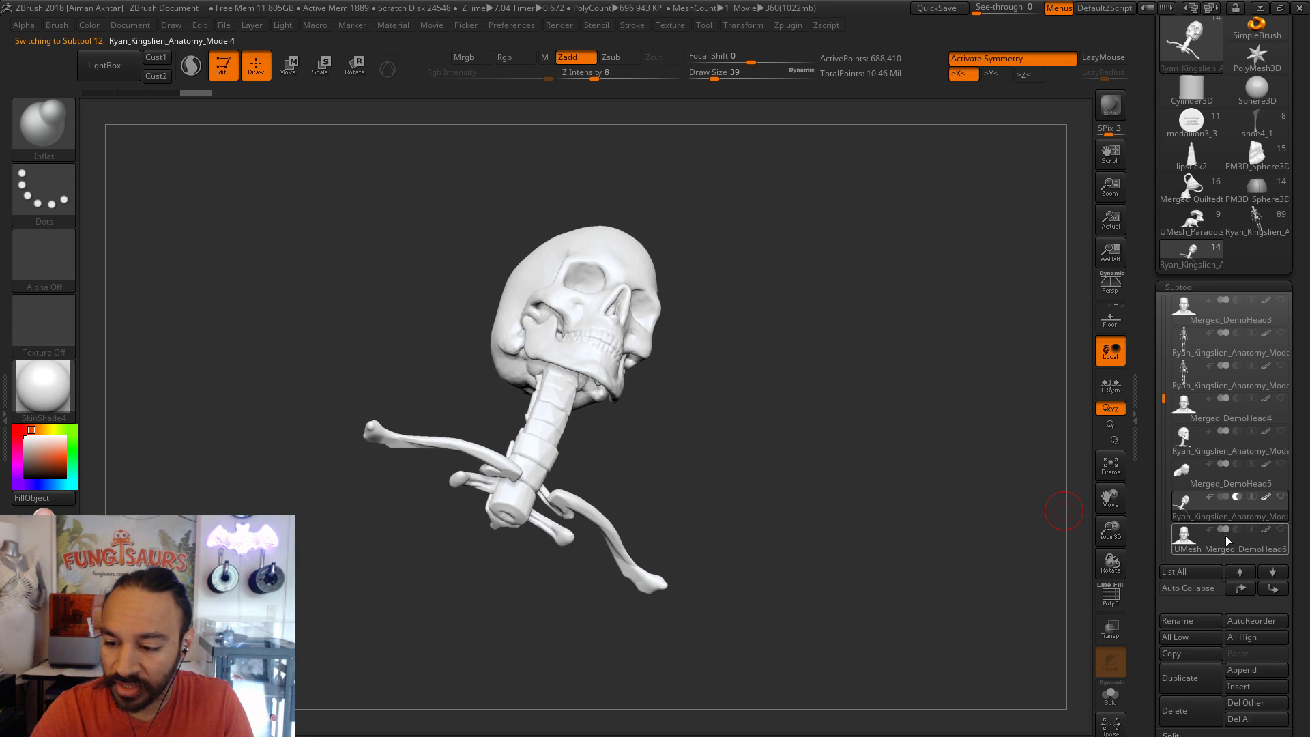
- Select UMesh_Merged_DemoHead6 and hide one half of the mesh to expose the skull-shaped cavity in side profile
{"action": "left_click", "coordinate": [1188, 544]}
{"action": "mouse_move", "coordinate": [812, 407]}
{"action": "left_mouse_down"}
{"action": "mouse_move", "coordinate": [810, 377]}
{"action": "mouse_move", "coordinate": [784, 476]}
{"action": "mouse_move", "coordinate": [820, 428]}
{"action": "left_mouse_up"}
{"action": "key", "text": "f"}
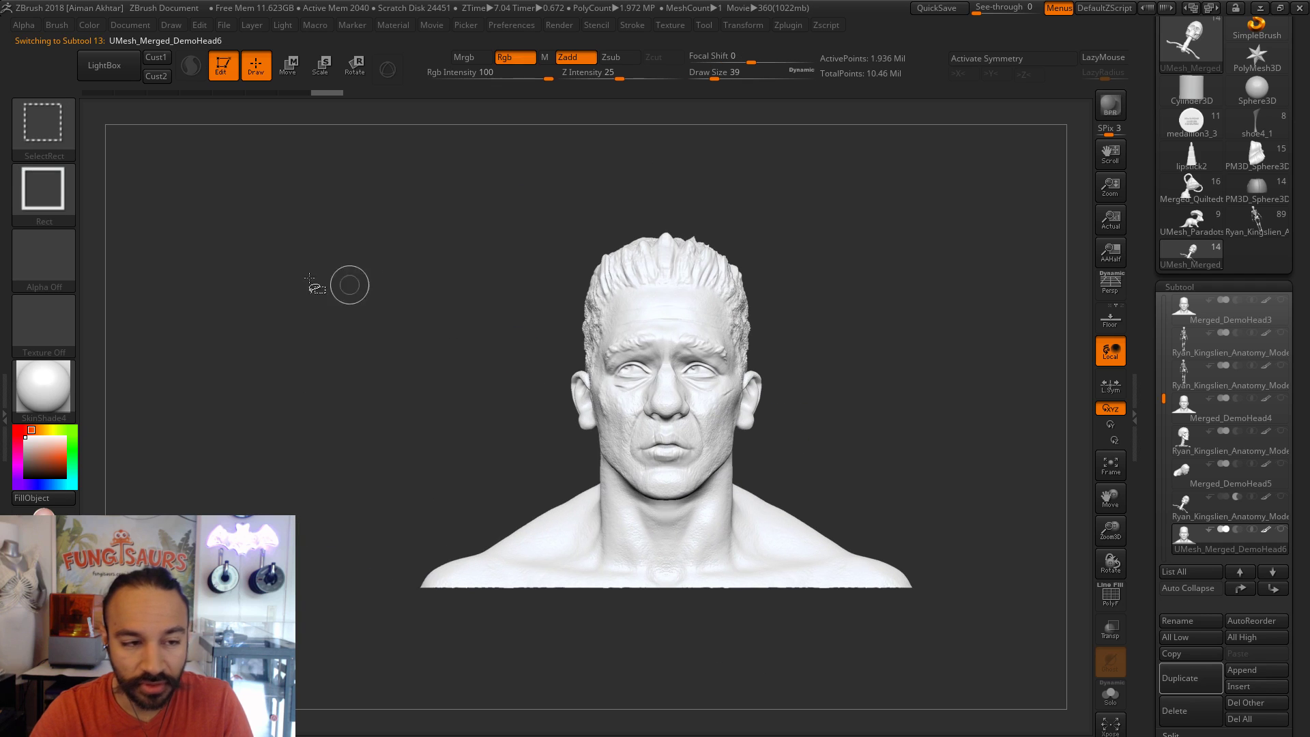
{"action": "mouse_move", "coordinate": [373, 178]}
{"action": "left_mouse_down", "text": "ctrl+shift"}
{"action": "mouse_move", "coordinate": [650, 600]}
{"action": "mouse_move", "coordinate": [667, 661]}
{"action": "mouse_move", "coordinate": [817, 691]}
{"action": "mouse_move", "coordinate": [977, 643]}
{"action": "mouse_move", "coordinate": [1072, 673]}
{"action": "left_mouse_up", "text": "ctrl+shift"}
{"action": "scroll", "coordinate": [1222, 669], "scroll_direction": "down", "scroll_amount": 5}
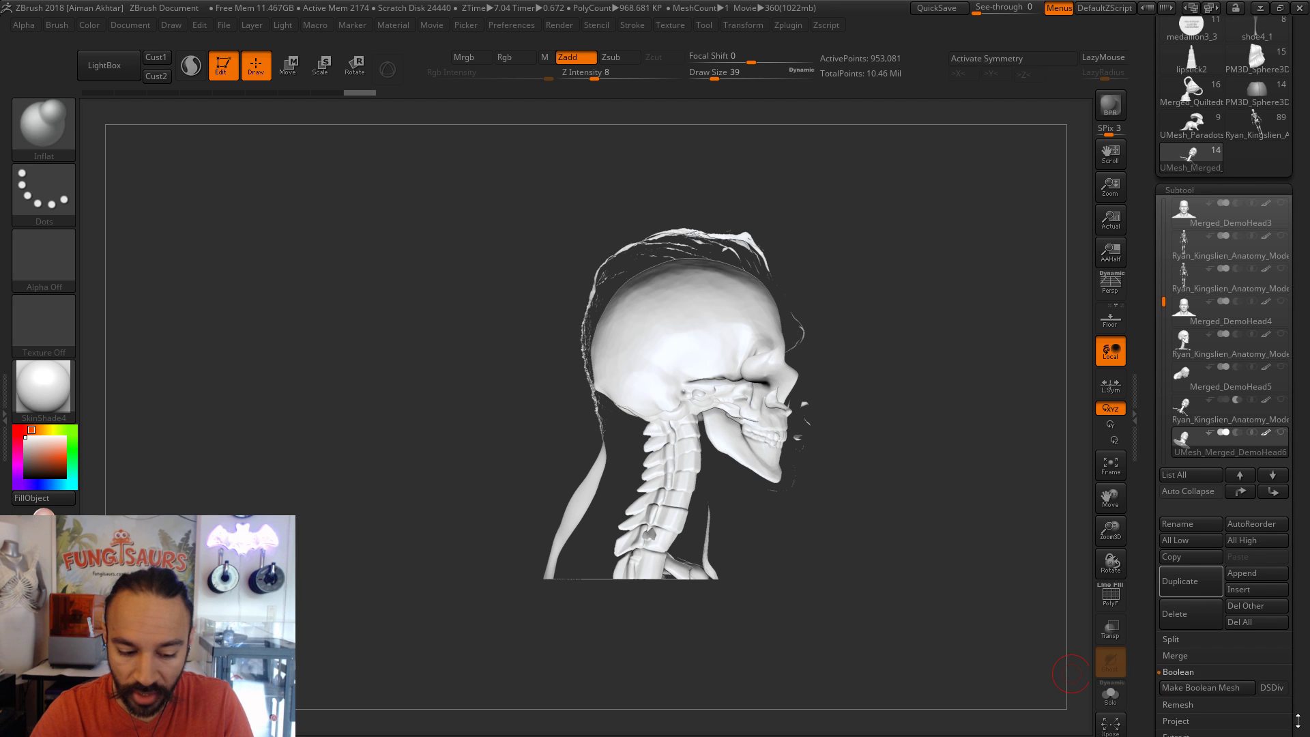
{"action": "left_click", "coordinate": [892, 559], "text": "ctrl+shift"}
{"action": "left_click_drag", "start_coordinate": [892, 559], "coordinate": [848, 489]}
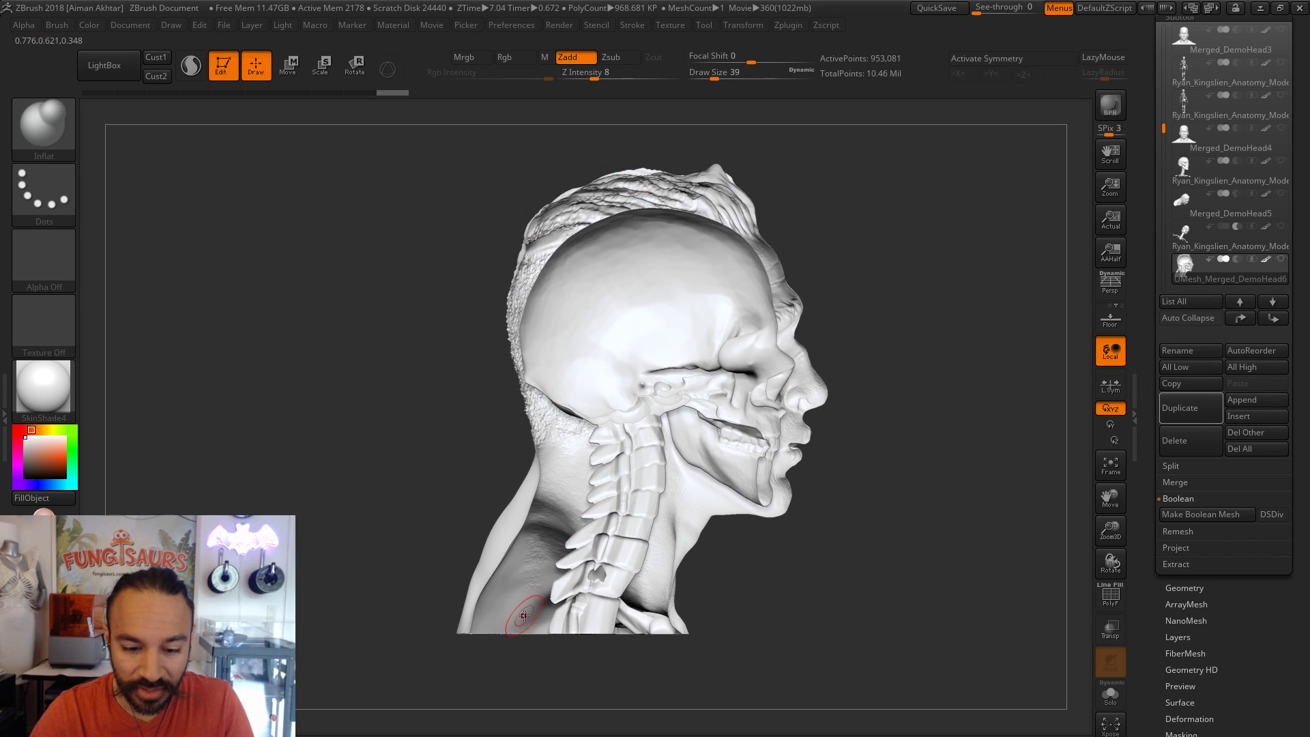
- Examine the cross-section between the skull and the nose, forehead and hair, and unhide the full UMesh_Merged_DemoHead6 mesh
{"action": "mouse_move", "coordinate": [739, 578]}
{"action": "left_mouse_down"}
{"action": "mouse_move", "coordinate": [737, 618]}
{"action": "mouse_move", "coordinate": [801, 639]}
{"action": "mouse_move", "coordinate": [842, 614]}
{"action": "mouse_move", "coordinate": [863, 633]}
{"action": "mouse_move", "coordinate": [750, 578]}
{"action": "left_mouse_up"}
{"action": "mouse_move", "coordinate": [959, 649]}
{"action": "left_mouse_down"}
{"action": "mouse_move", "coordinate": [946, 596]}
{"action": "mouse_move", "coordinate": [928, 628]}
{"action": "mouse_move", "coordinate": [891, 592]}
{"action": "mouse_move", "coordinate": [944, 585]}
{"action": "mouse_move", "coordinate": [913, 607]}
{"action": "mouse_move", "coordinate": [920, 636]}
{"action": "mouse_move", "coordinate": [869, 654]}
{"action": "mouse_move", "coordinate": [888, 573]}
{"action": "mouse_move", "coordinate": [919, 549]}
{"action": "mouse_move", "coordinate": [902, 586]}
{"action": "mouse_move", "coordinate": [880, 573]}
{"action": "left_mouse_up"}
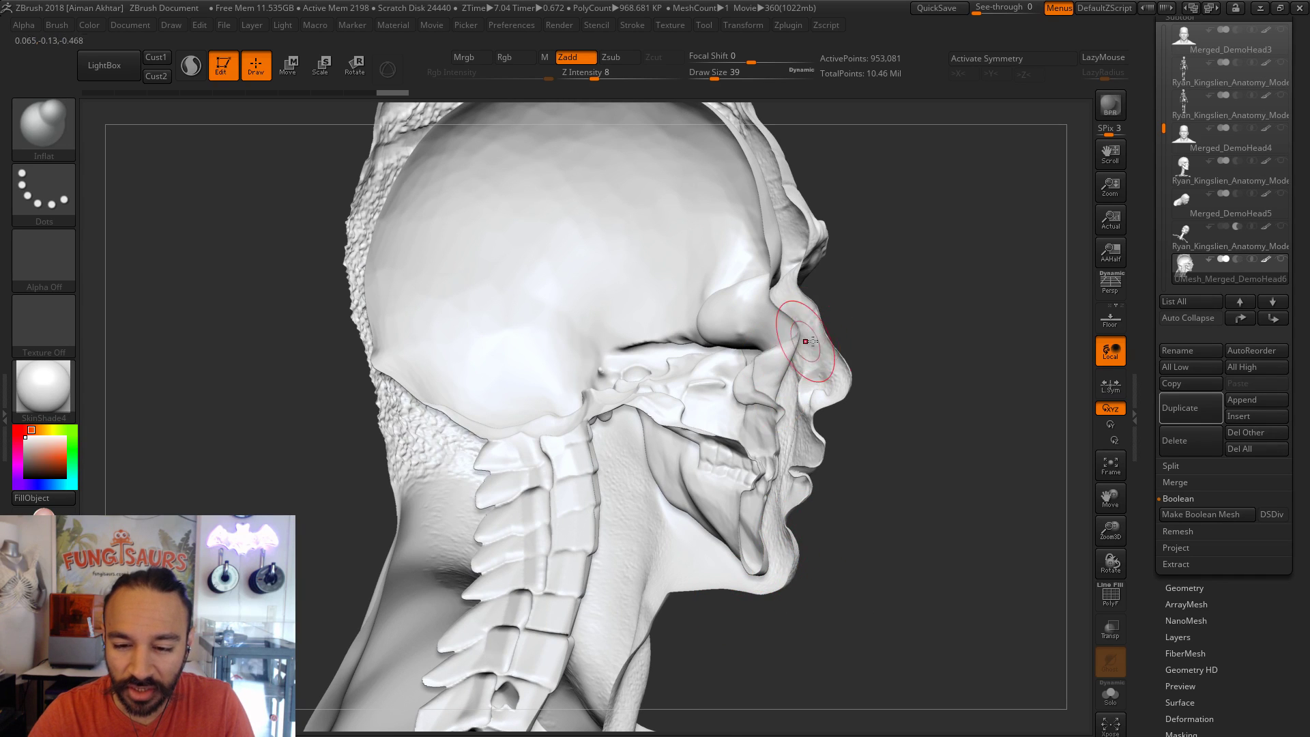
{"action": "left_click_drag", "start_coordinate": [890, 320], "coordinate": [881, 361]}
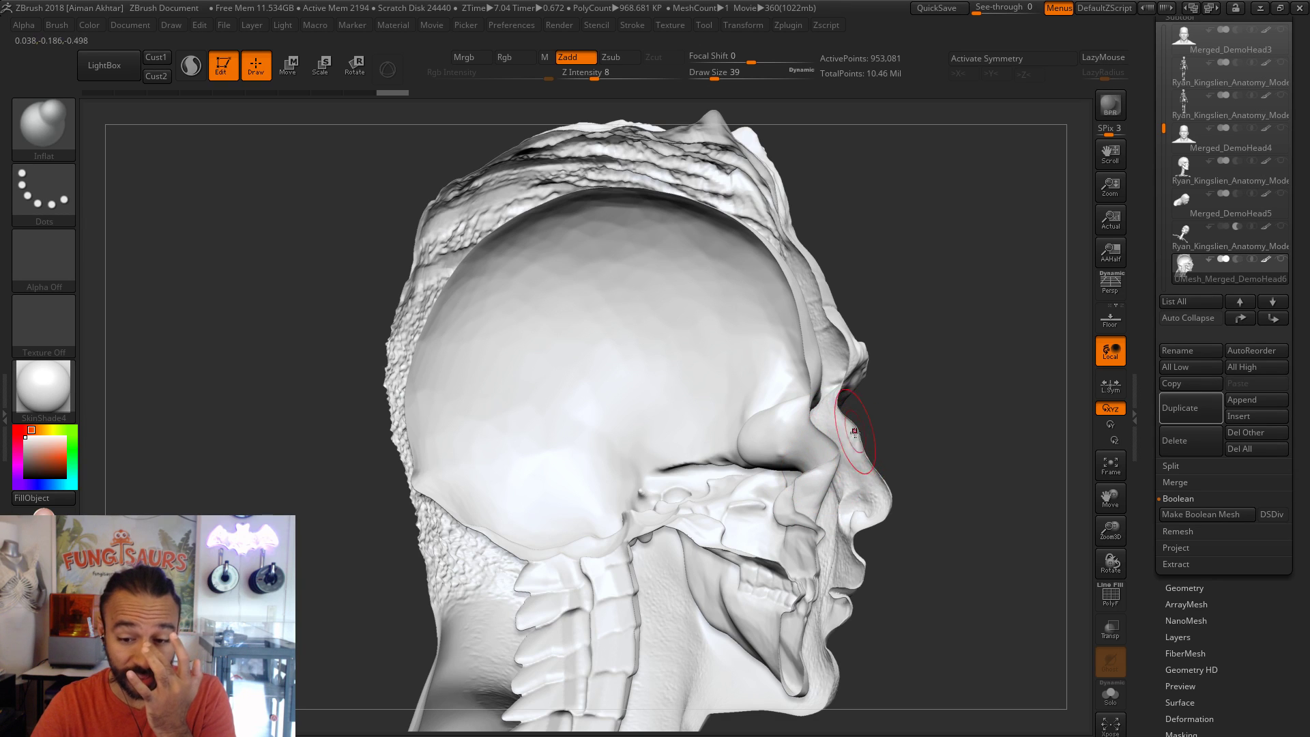
{"action": "left_click_drag", "start_coordinate": [911, 472], "coordinate": [880, 546]}
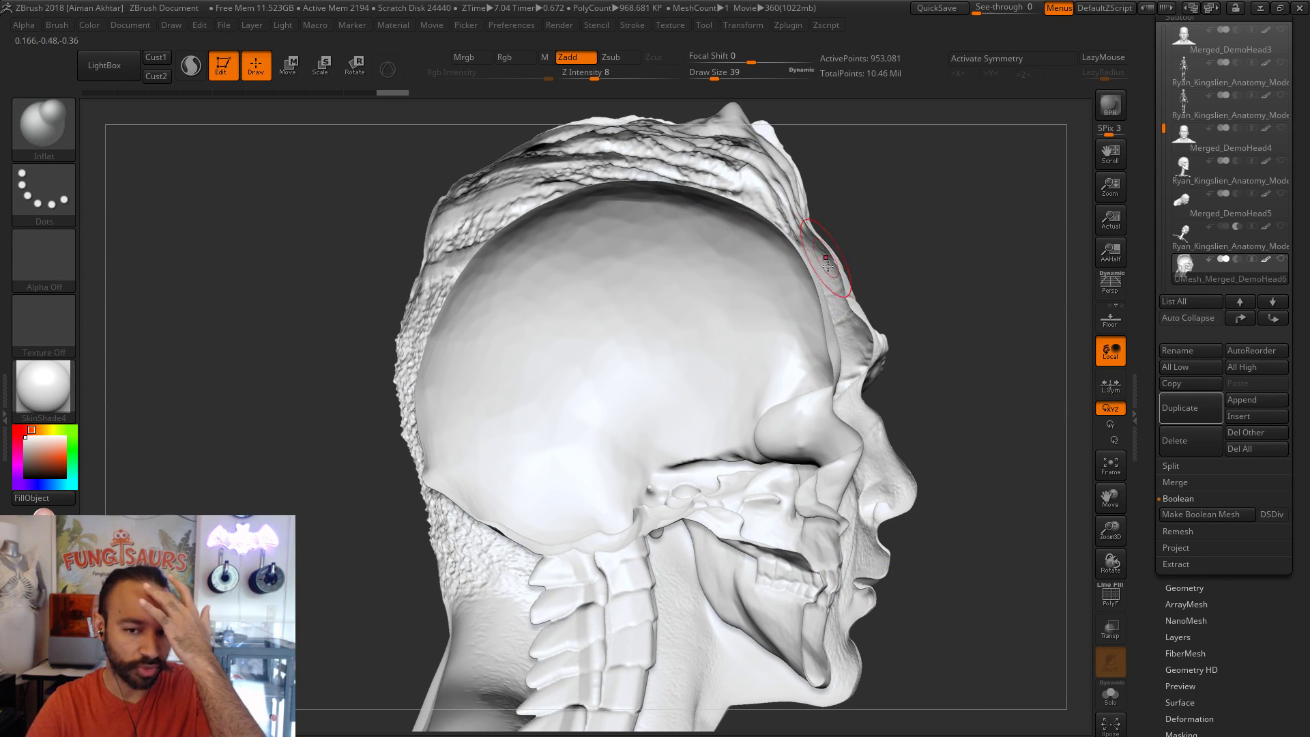
{"action": "left_click_drag", "start_coordinate": [905, 297], "coordinate": [899, 321]}
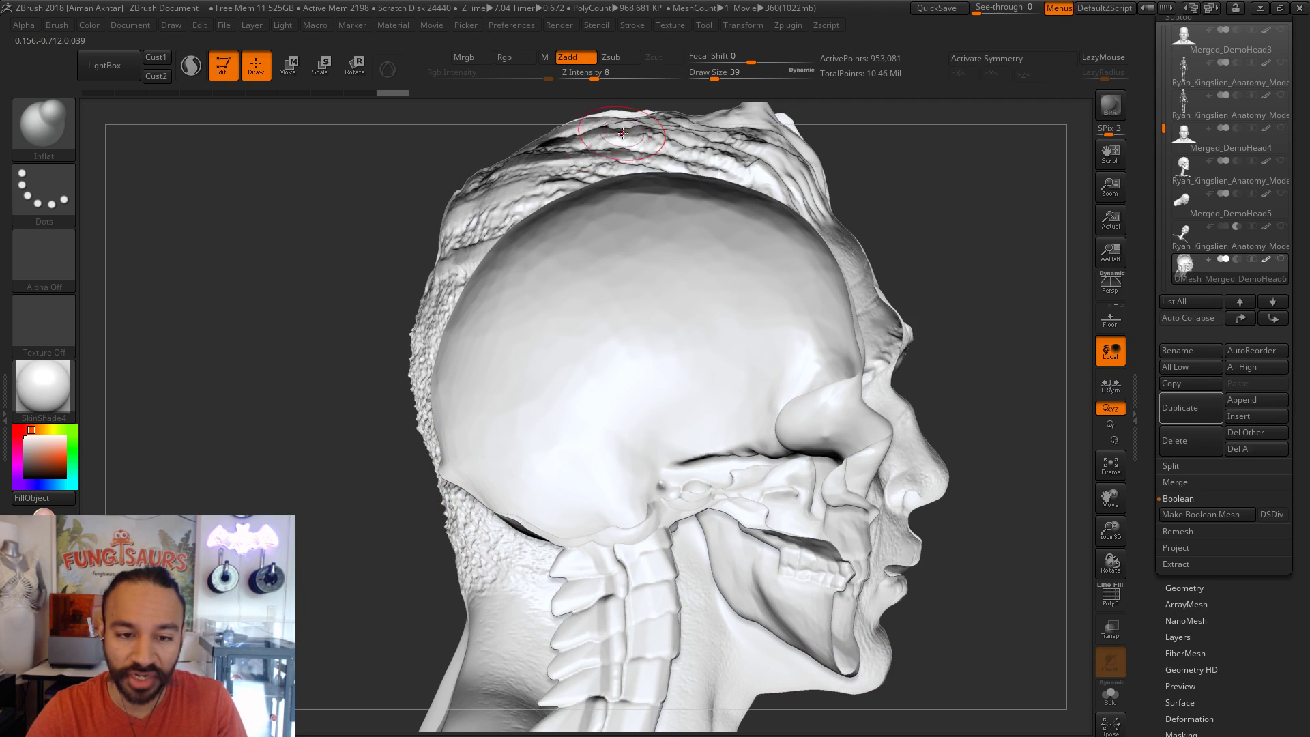
{"action": "mouse_move", "coordinate": [1000, 342]}
{"action": "left_mouse_down", "text": "alt"}
{"action": "mouse_move", "coordinate": [958, 464]}
{"action": "mouse_move", "coordinate": [975, 483]}
{"action": "mouse_move", "coordinate": [908, 510]}
{"action": "left_mouse_up", "text": "alt"}
{"action": "left_click", "coordinate": [969, 493], "text": "ctrl+shift"}
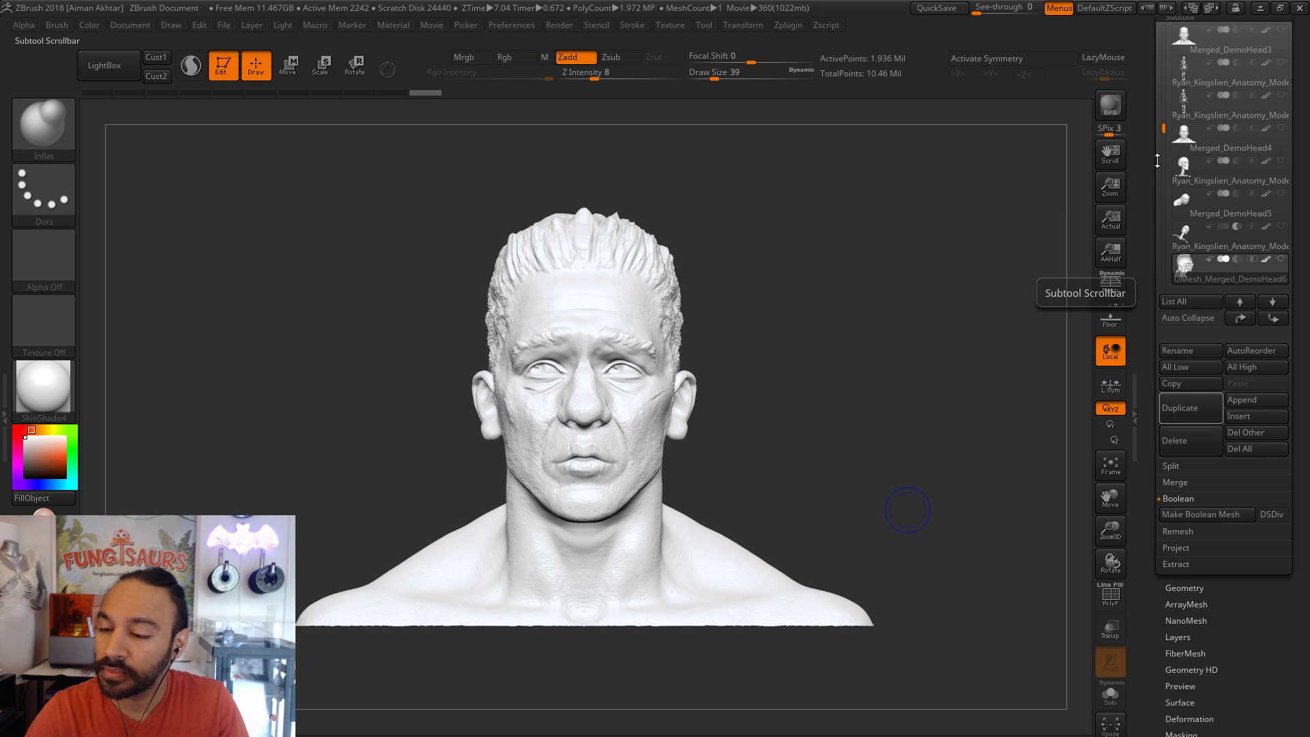
- Select UMesh_Merged_DemoHead7, view its underside openings from below, and display its polygon wireframe
{"action": "left_click_drag", "start_coordinate": [1163, 129], "coordinate": [1156, 174]}
{"action": "left_click", "coordinate": [1184, 214]}
{"action": "left_click_drag", "start_coordinate": [922, 447], "coordinate": [556, 598]}
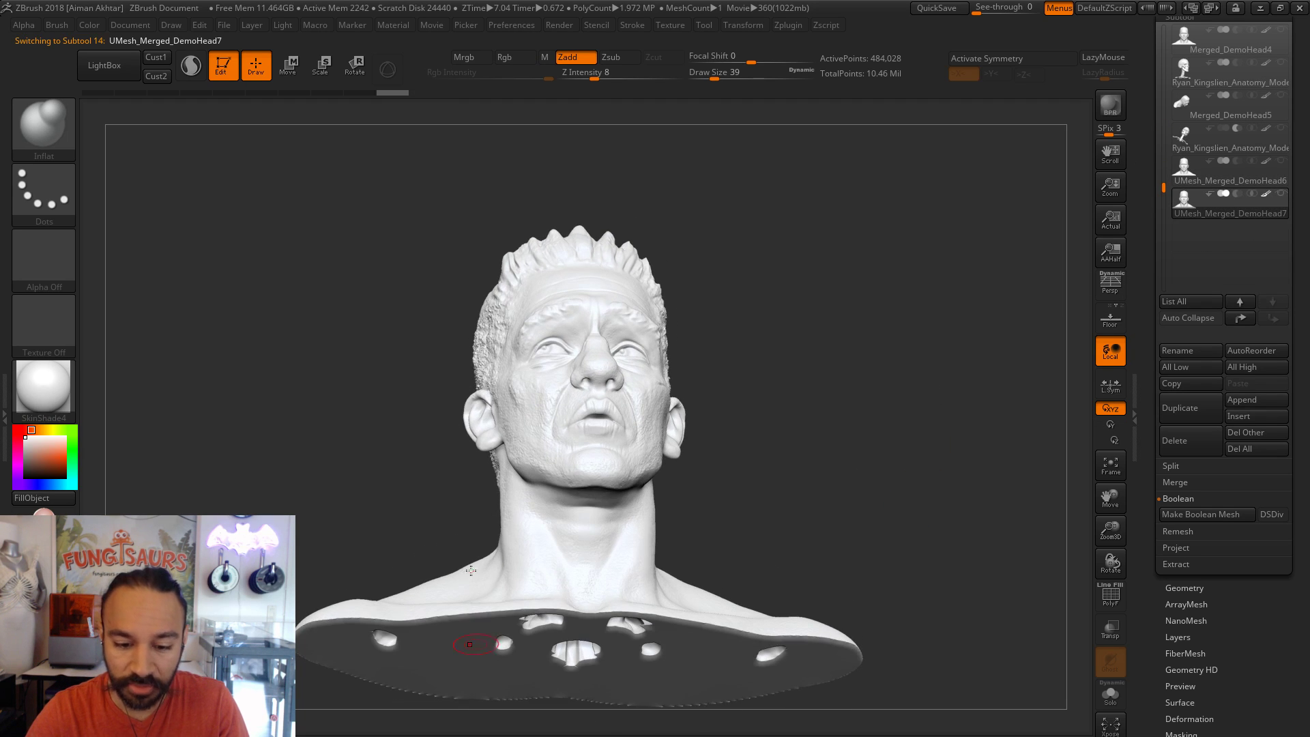
{"action": "left_click", "coordinate": [1119, 607]}
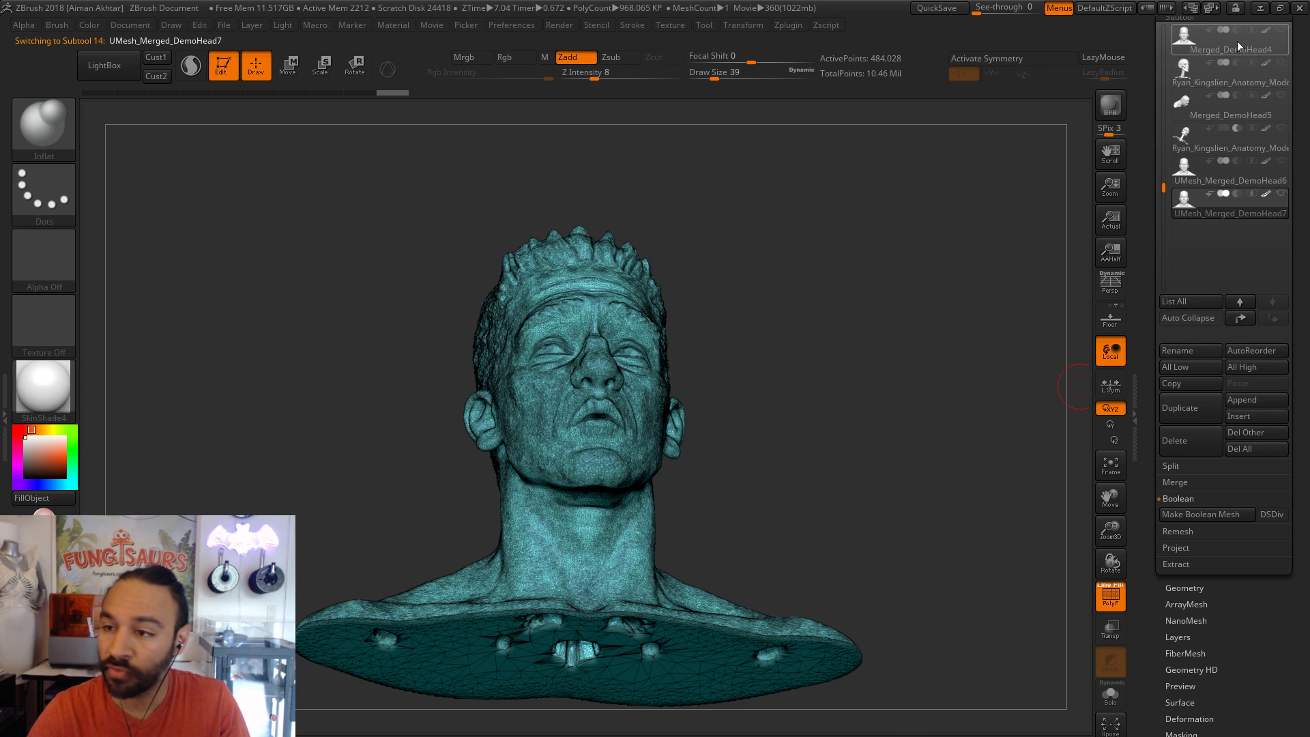
- Switch to PreForm with Punisher_Skull1.form, select the supported bust and view it from the side
{"action": "left_click", "coordinate": [1259, 9]}
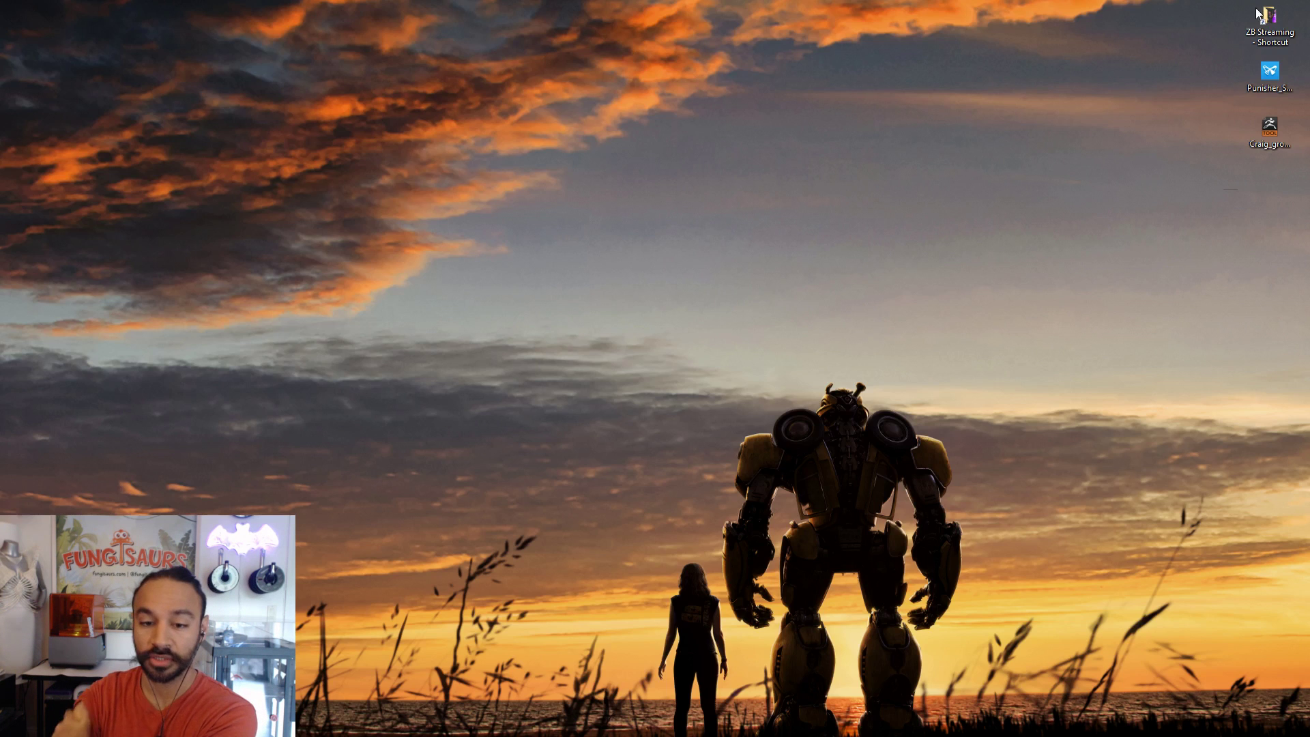
{"action": "mouse_move", "coordinate": [1003, 734]}
{"action": "left_click", "coordinate": [625, 729]}
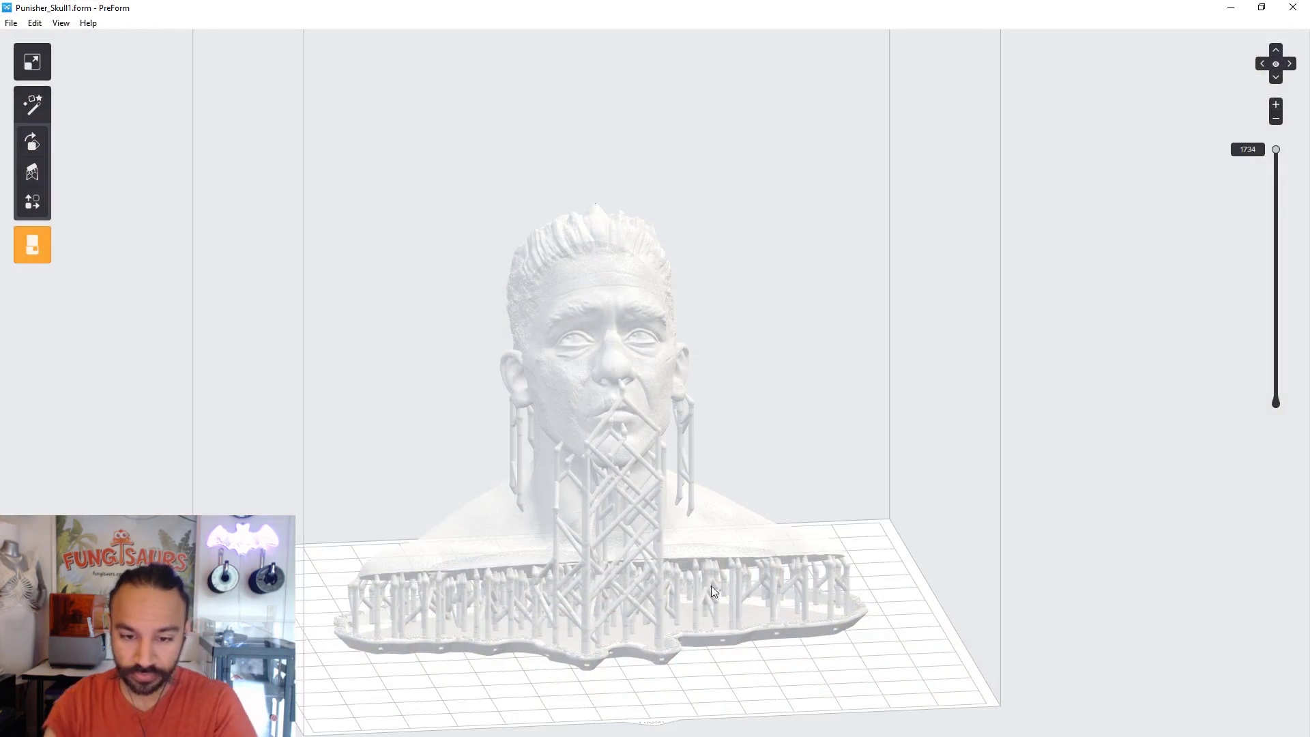
{"action": "key", "text": "ctrl+a"}
{"action": "right_click_drag", "start_coordinate": [619, 718], "coordinate": [729, 691]}
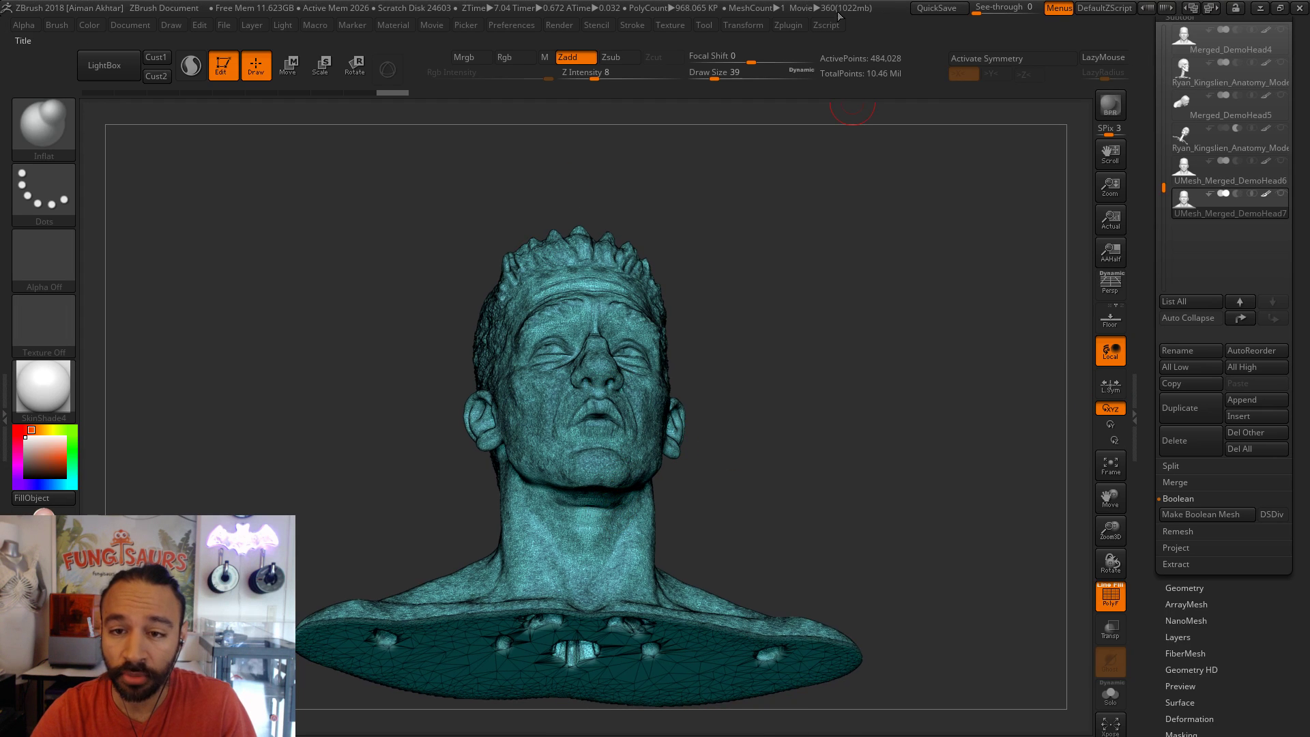
- Return to ZBrush and review the 3D Print Hub's size settings, export options and Send to Preform command
{"action": "left_click", "coordinate": [799, 24]}
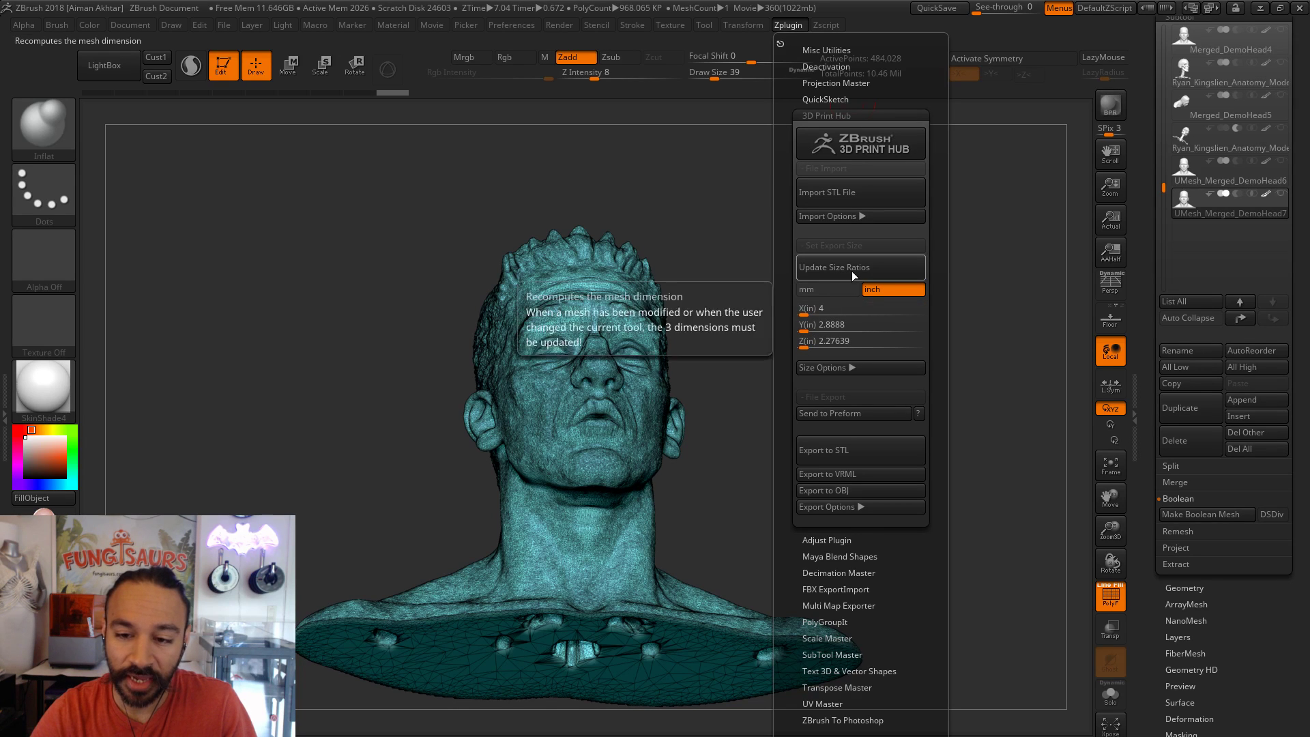
{"action": "left_click", "coordinate": [822, 346]}
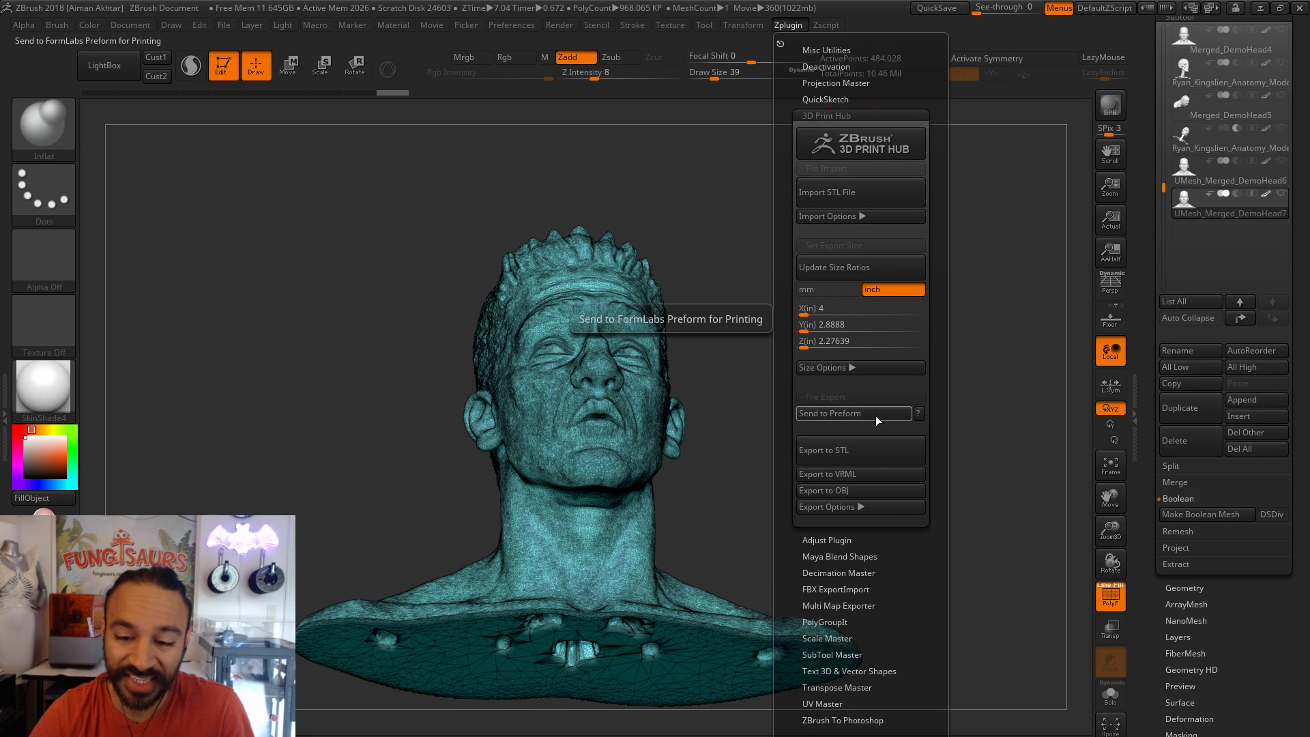
{"action": "left_click", "coordinate": [858, 504]}
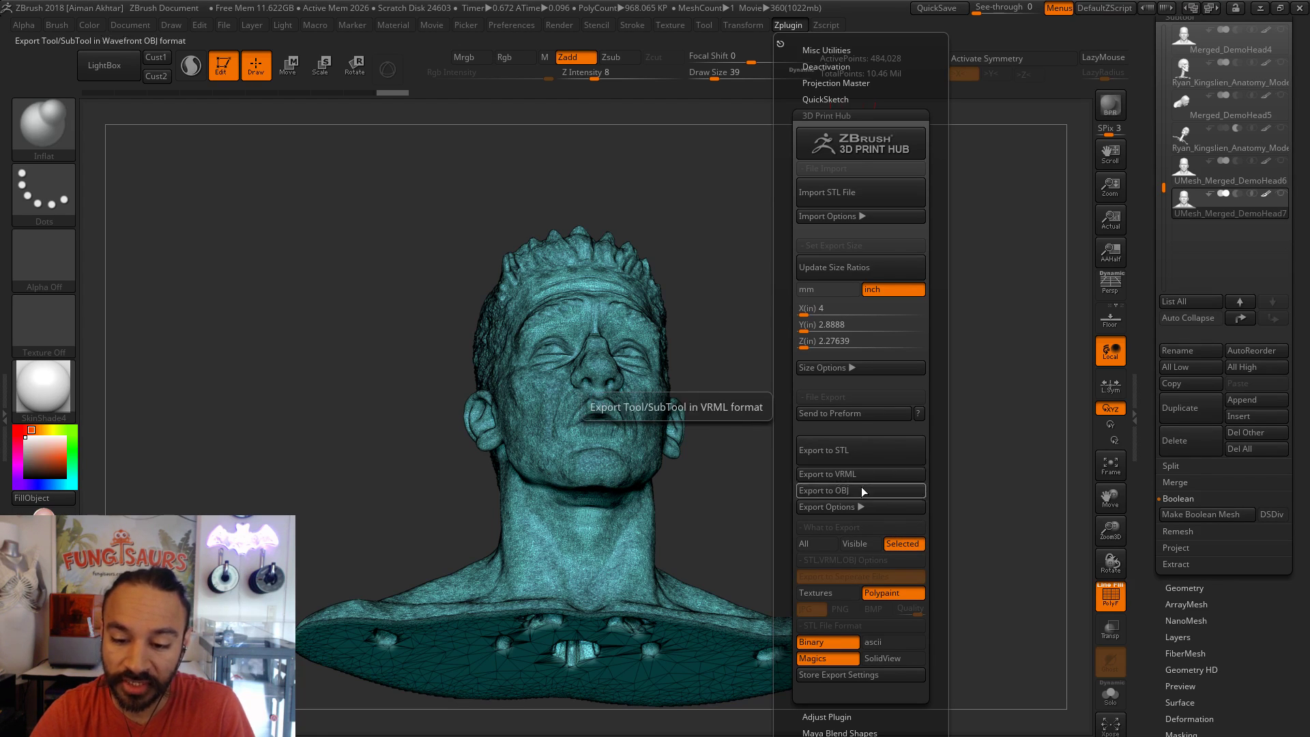
{"action": "left_click", "coordinate": [854, 413]}
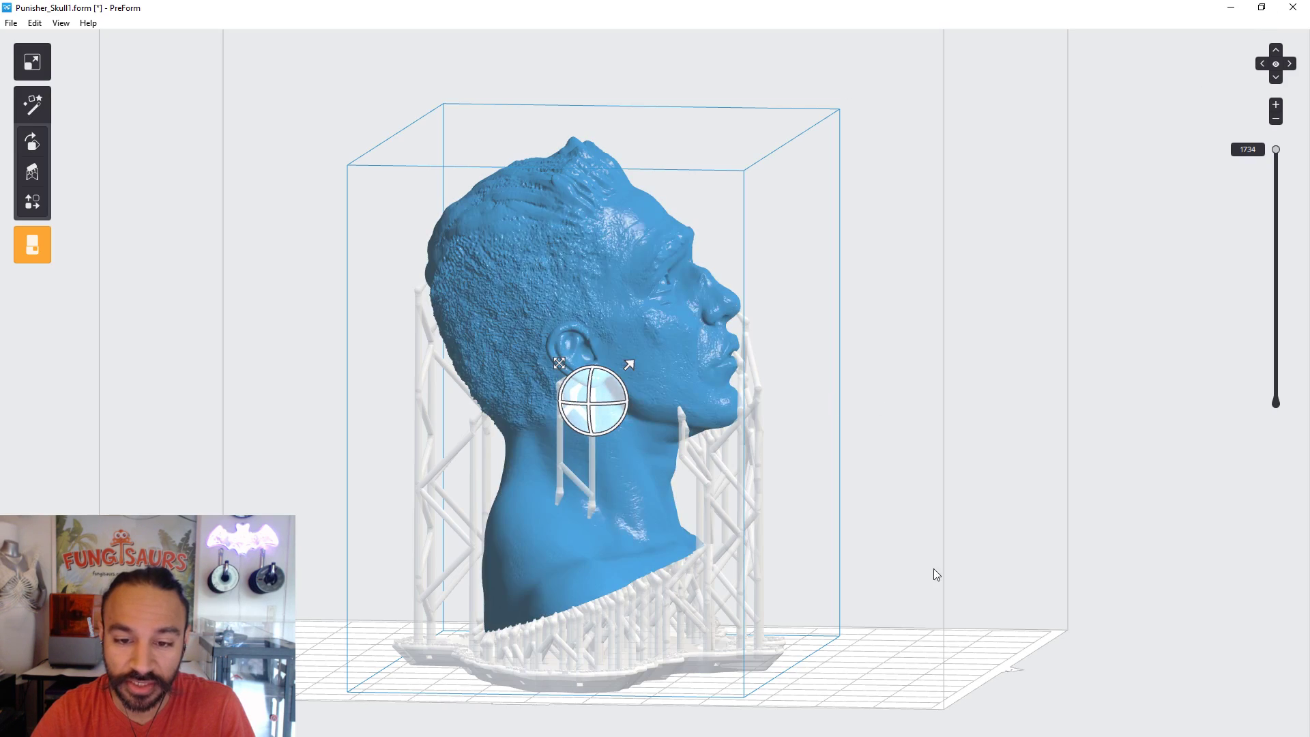
- Switch to PreForm and inspect the bust's tilt and its supports beneath the base, chin, nose and ears
{"action": "right_click_drag", "start_coordinate": [933, 568], "coordinate": [572, 340]}
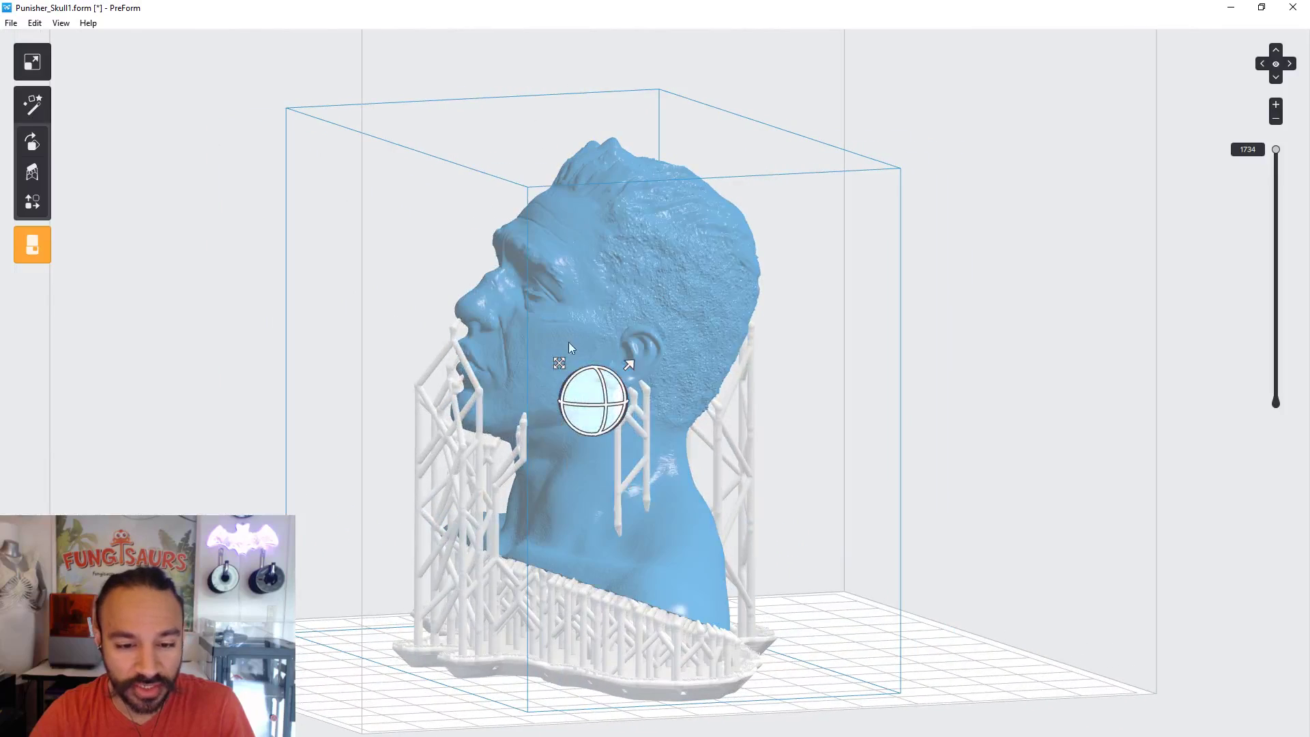
{"action": "right_click_drag", "start_coordinate": [850, 587], "coordinate": [590, 570]}
{"action": "right_click_drag", "start_coordinate": [682, 505], "coordinate": [563, 641]}
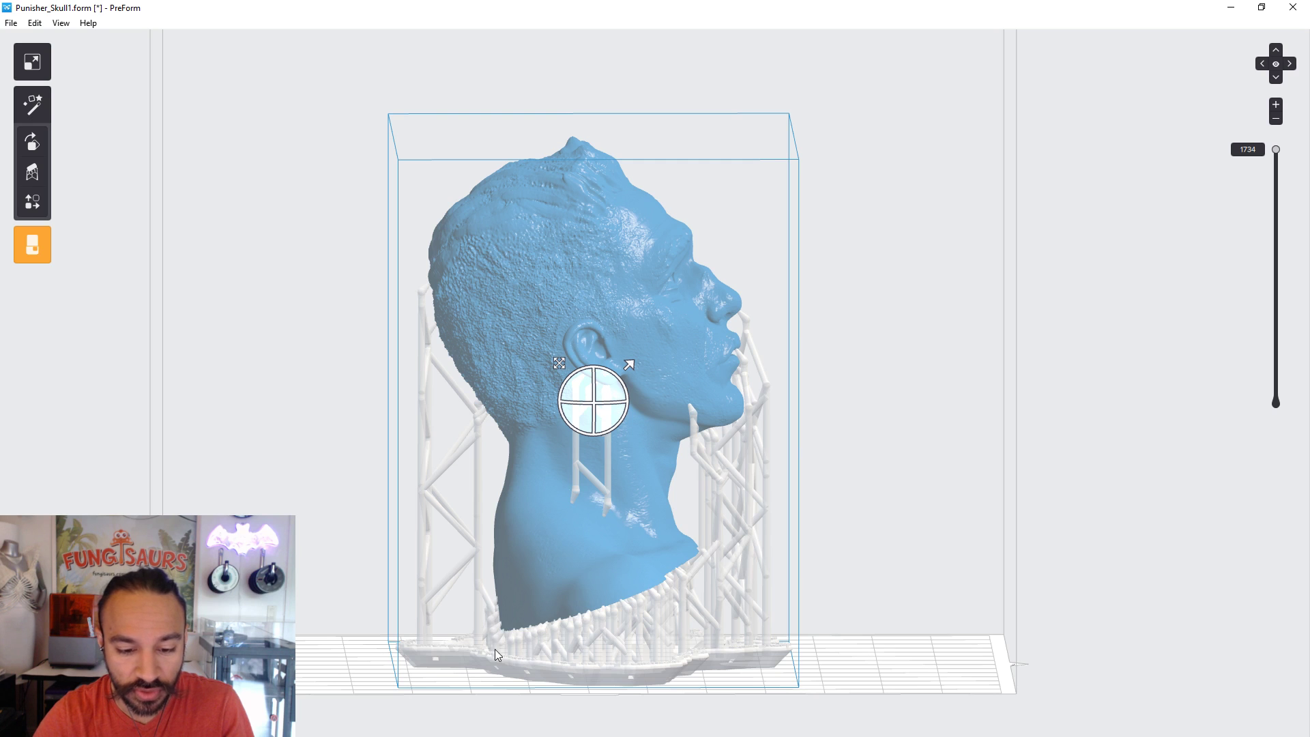
{"action": "right_click_drag", "start_coordinate": [738, 584], "coordinate": [1201, 230]}
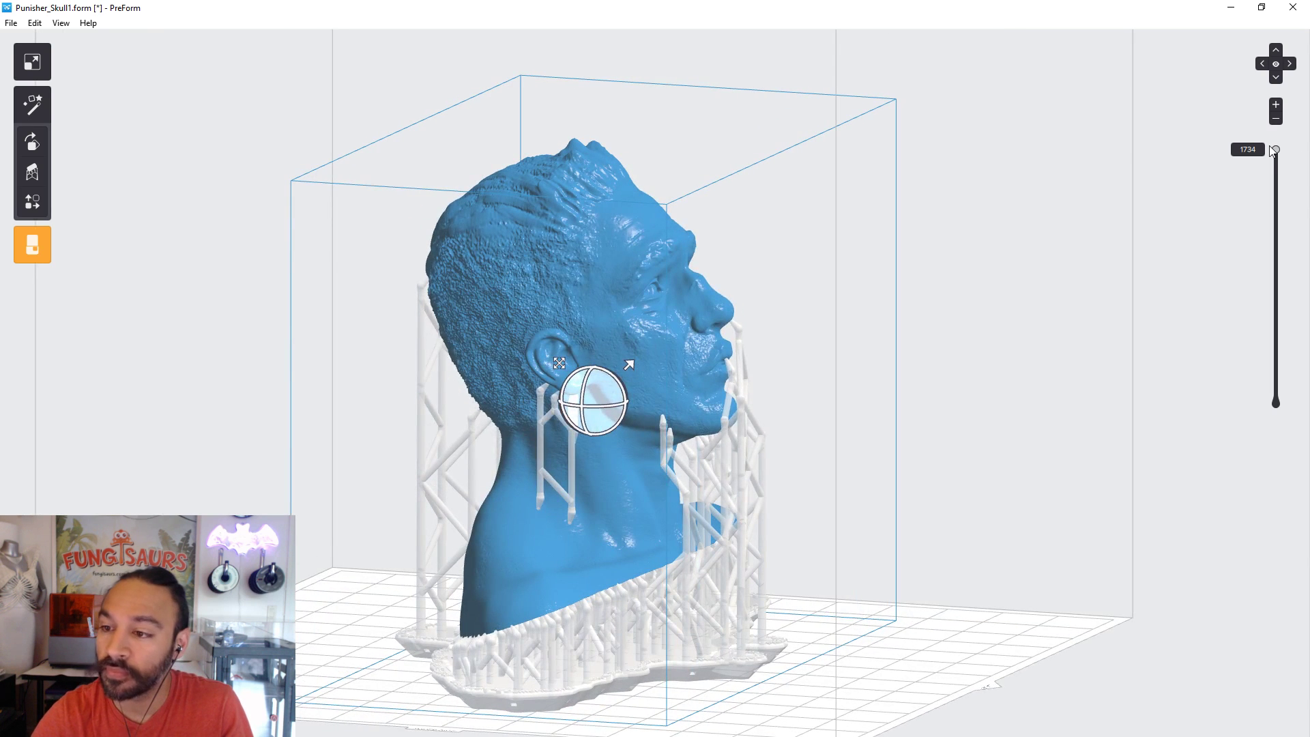
- Cut the bust preview down to layer 1348 and examine the internal supports inside the skull cavity
{"action": "left_click_drag", "start_coordinate": [1277, 152], "coordinate": [1276, 275]}
{"action": "right_click_drag", "start_coordinate": [856, 311], "coordinate": [1209, 311]}
{"action": "left_click_drag", "start_coordinate": [1272, 251], "coordinate": [1276, 202]}
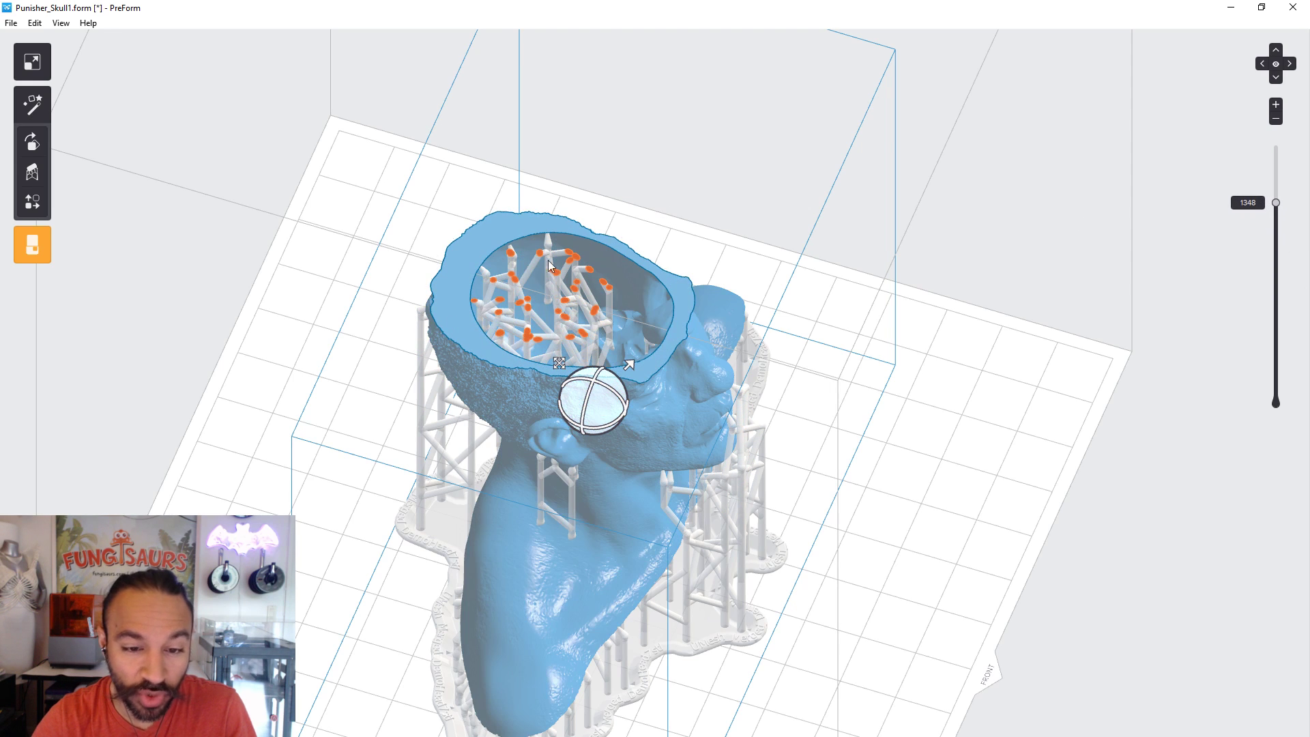
{"action": "right_click_drag", "start_coordinate": [550, 265], "coordinate": [1109, 363]}
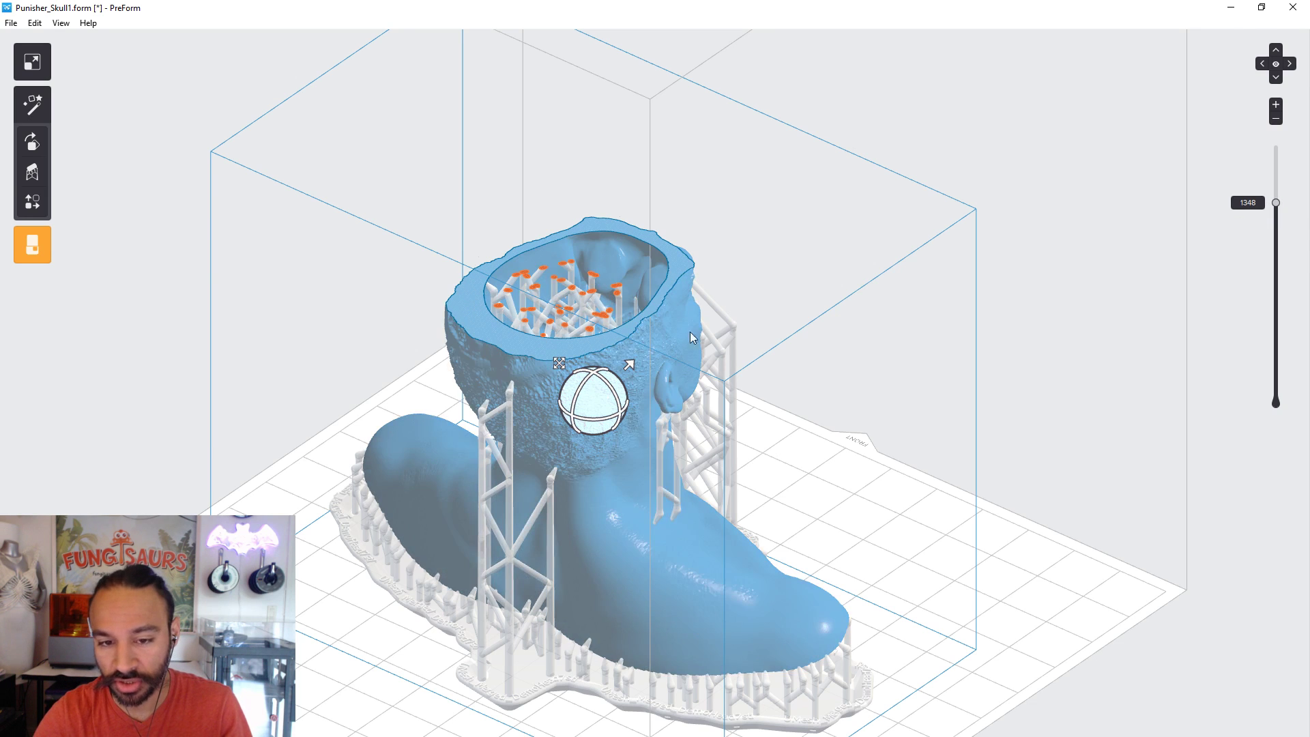
- Preview the solid top of the head at layer 1571, restore the full 1734 layers, and view the supported bust from the front
{"action": "left_click_drag", "start_coordinate": [1276, 204], "coordinate": [1276, 172]}
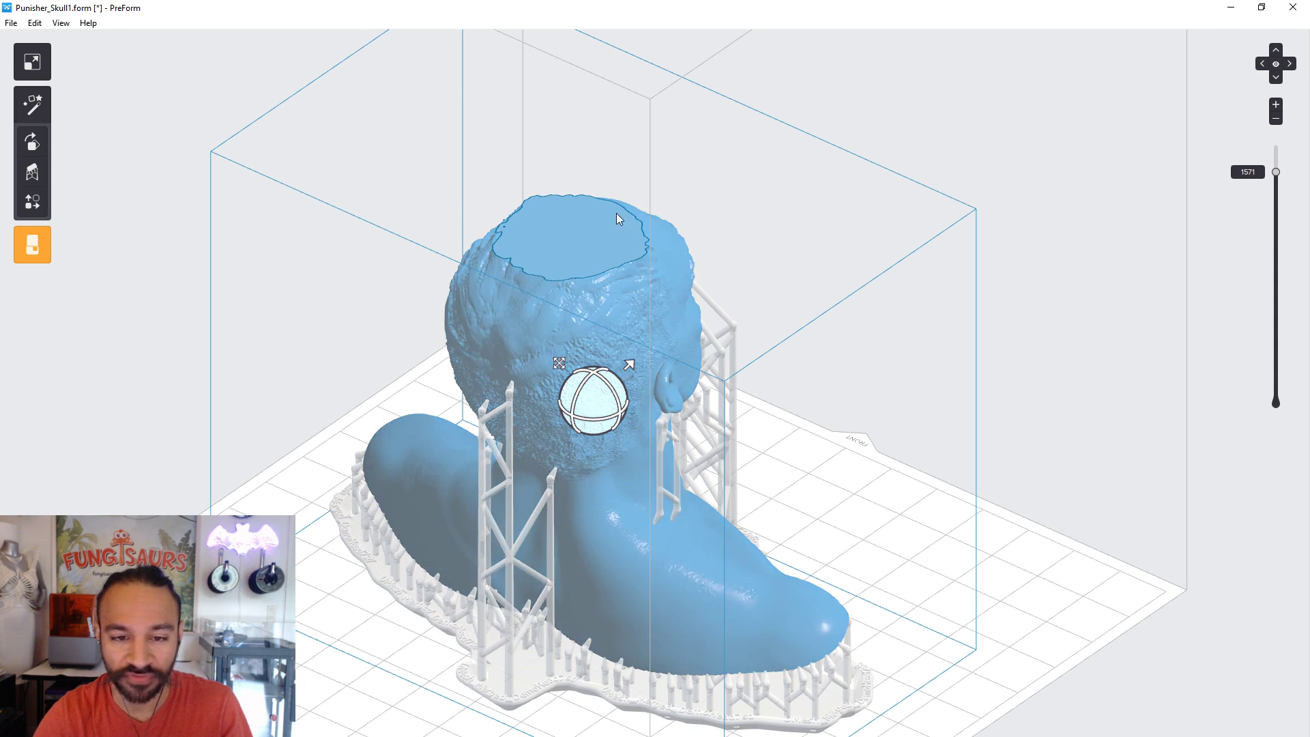
{"action": "left_click_drag", "start_coordinate": [1276, 173], "coordinate": [1297, 148]}
{"action": "scroll", "coordinate": [571, 474], "scroll_direction": "up", "scroll_amount": 3}
{"action": "right_click_drag", "start_coordinate": [572, 474], "coordinate": [539, 396]}
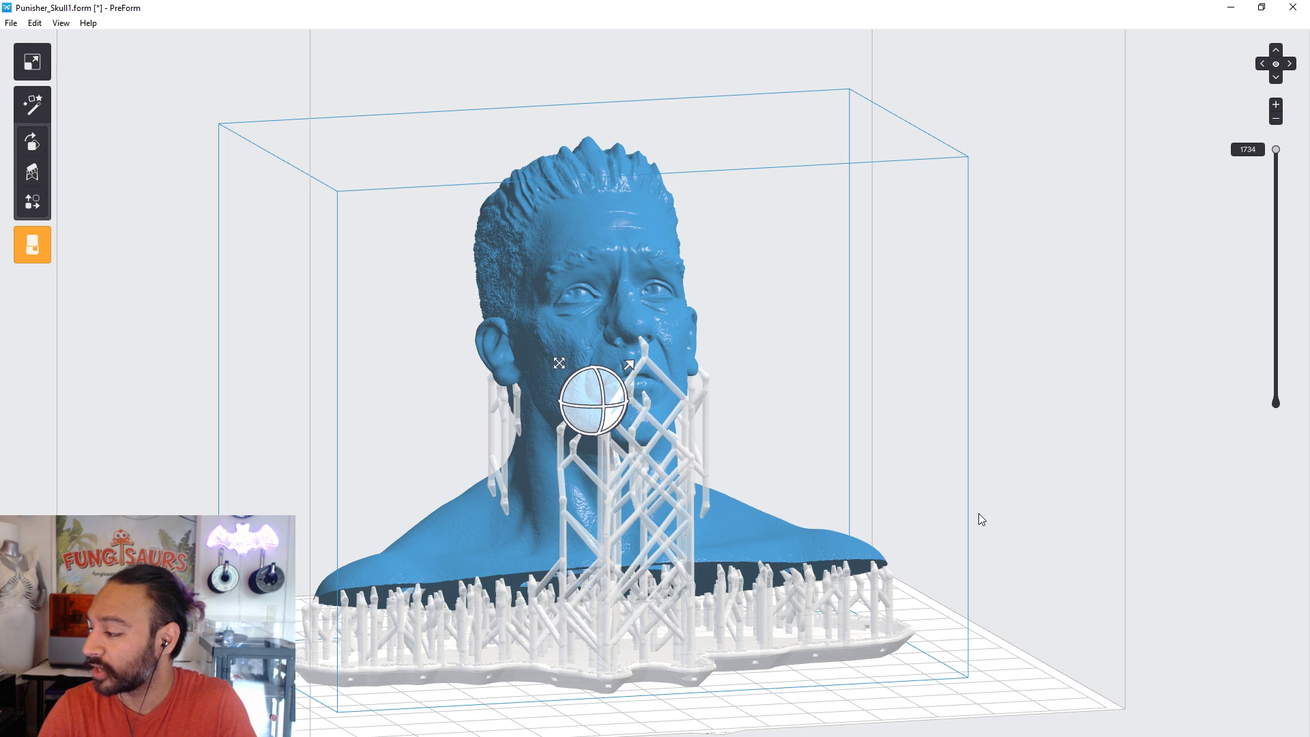
- View the supported bust from the front in PreForm, and switch to ZBrush to see the bust straight on
{"action": "right_click_drag", "start_coordinate": [988, 431], "coordinate": [950, 452]}
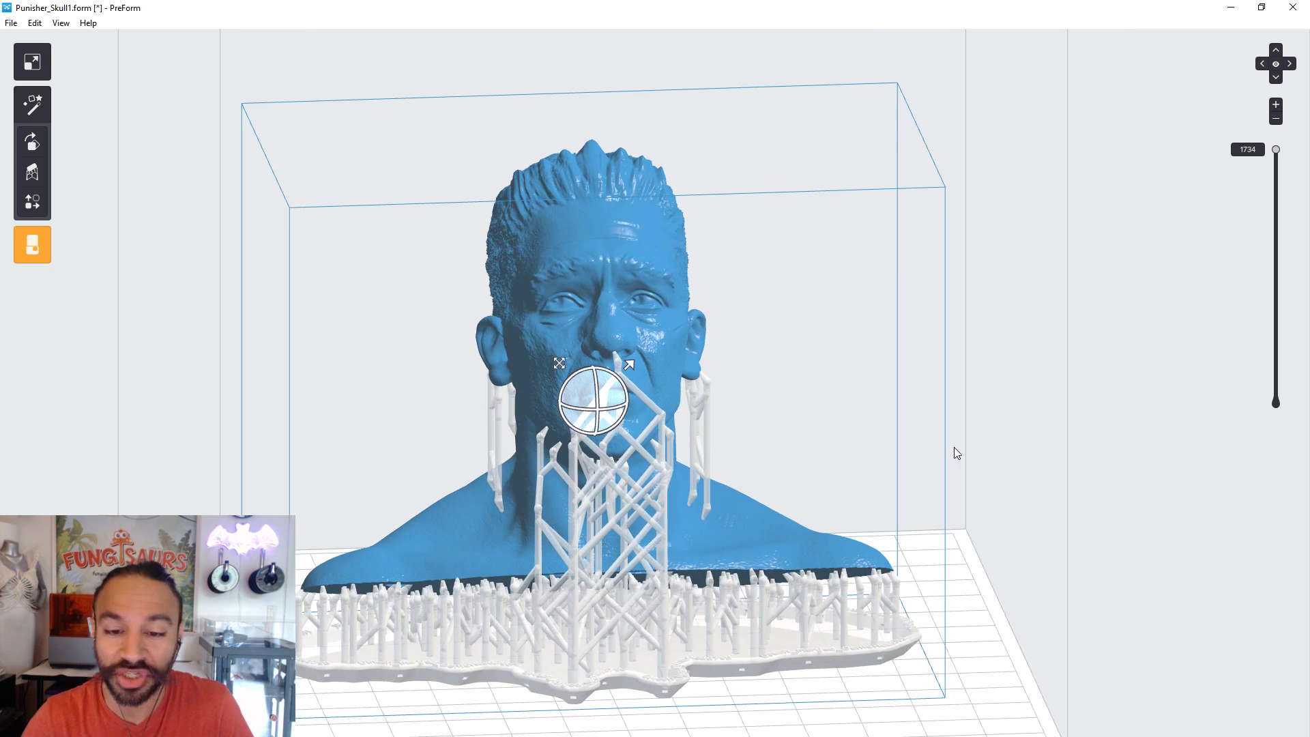
{"action": "left_click", "coordinate": [1231, 8]}
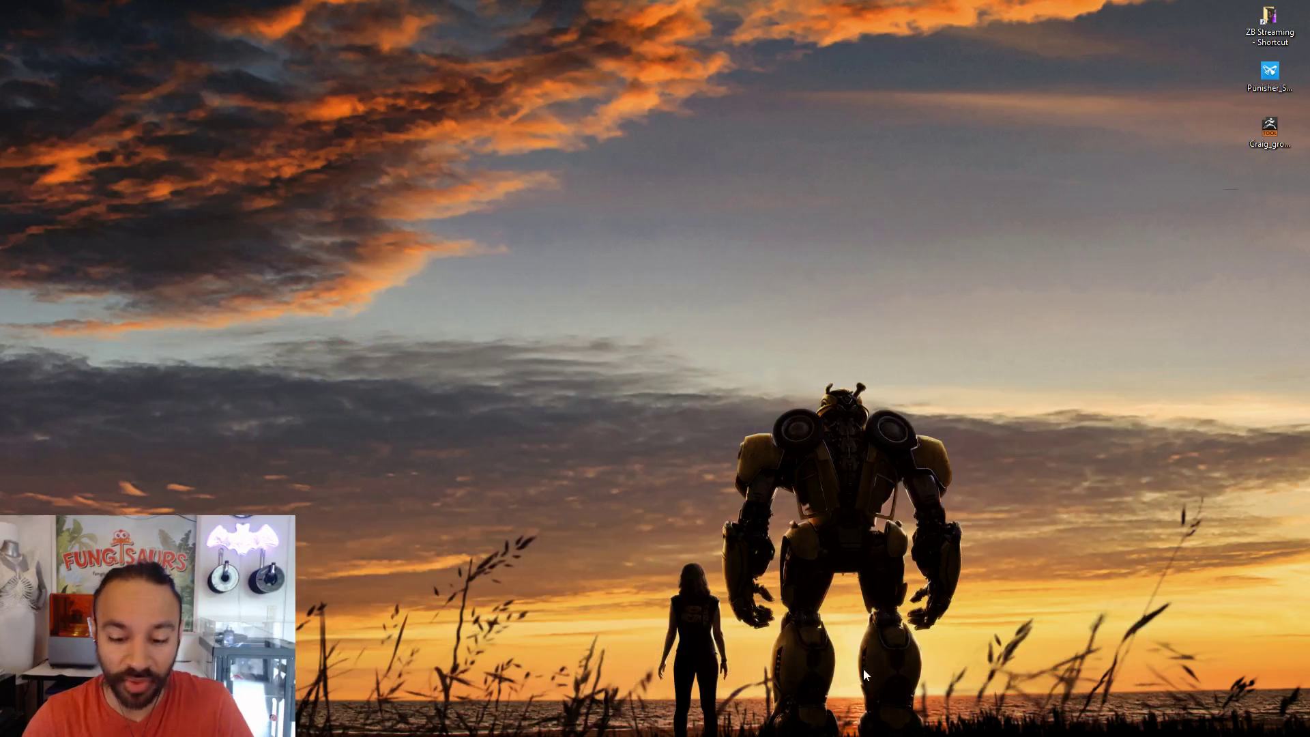
{"action": "left_click", "coordinate": [588, 723]}
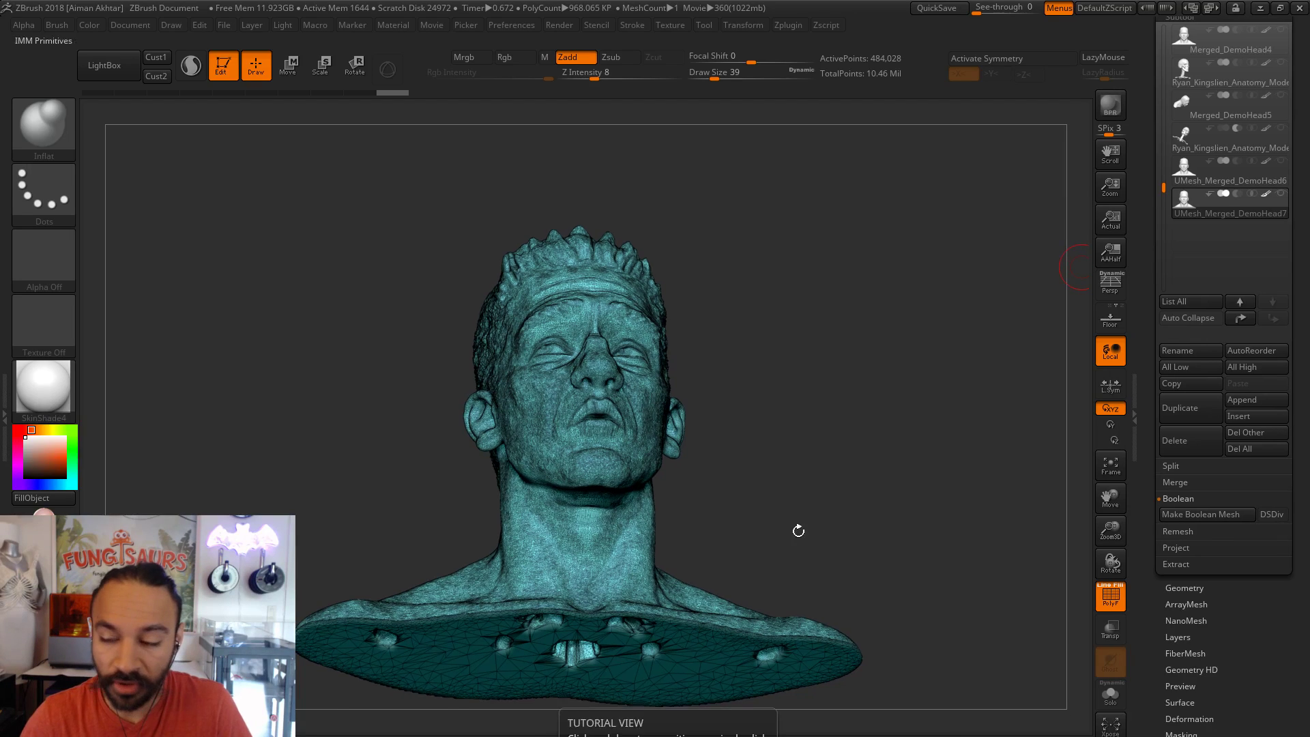
{"action": "left_click_drag", "start_coordinate": [860, 403], "coordinate": [909, 469], "text": "shift"}
- Switch to the 14-subtool robot blockout tool and frame the whole figure in the view
{"action": "scroll", "coordinate": [1287, 172], "scroll_direction": "up", "scroll_amount": 10}
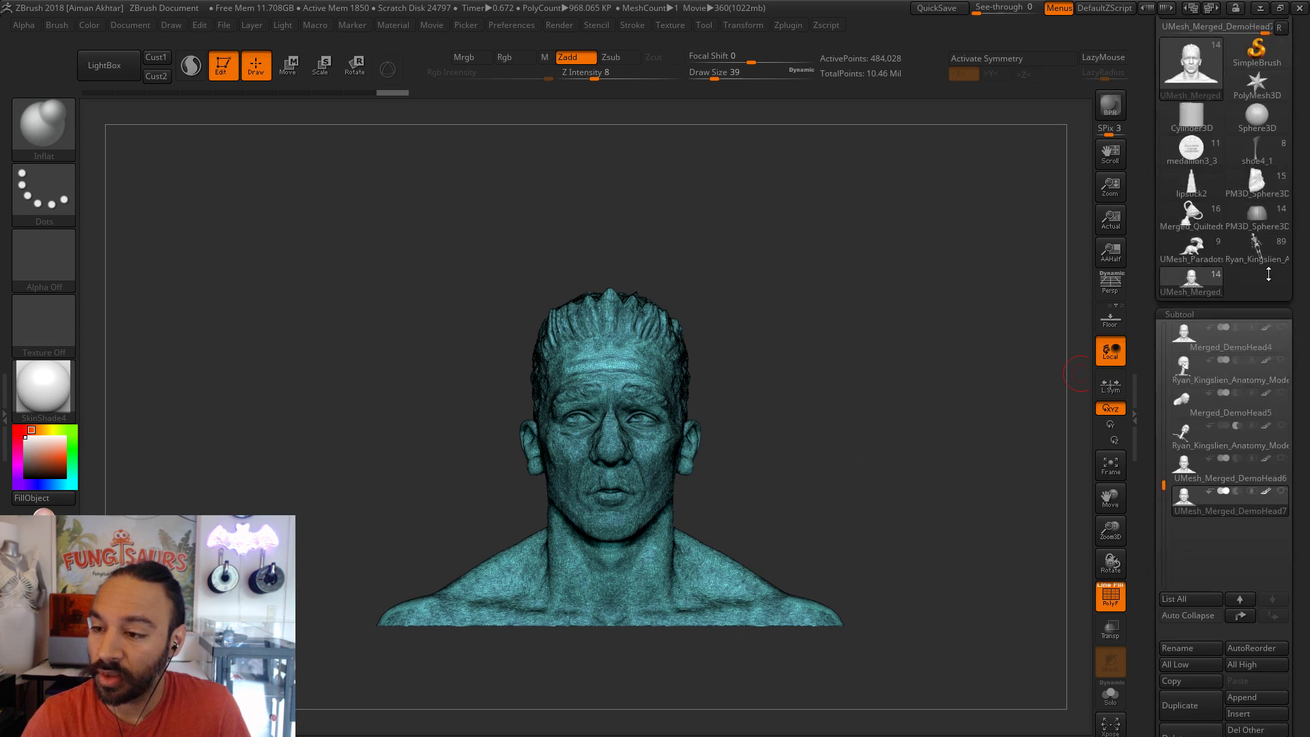
{"action": "mouse_move", "coordinate": [1267, 293]}
{"action": "mouse_move", "coordinate": [1262, 340]}
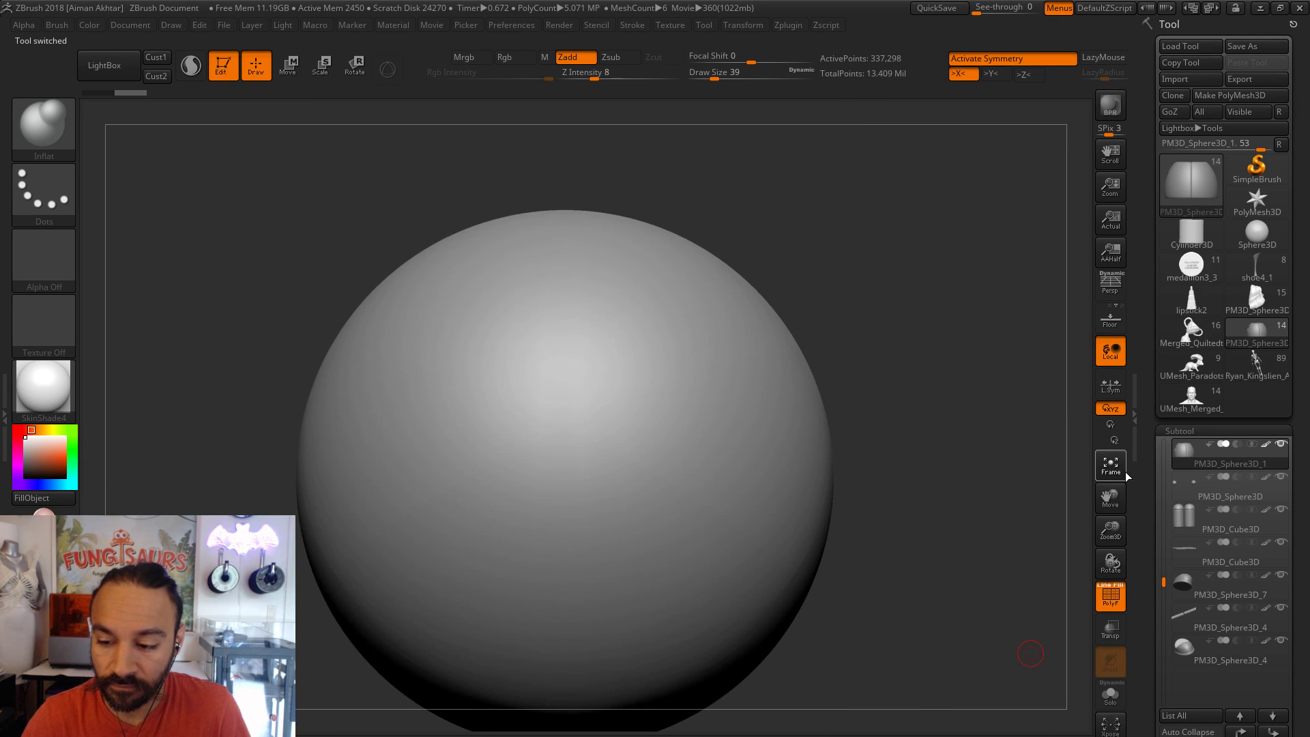
{"action": "left_click", "coordinate": [1123, 473]}
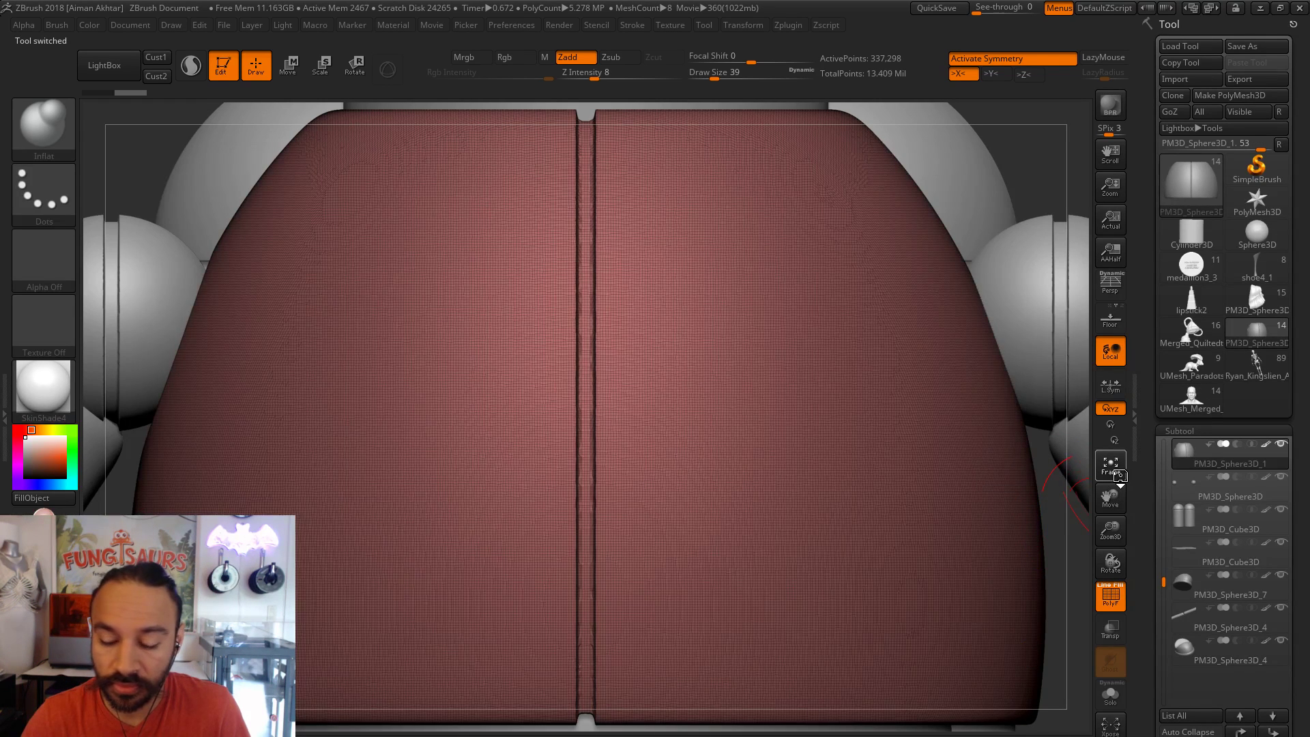
{"action": "left_click", "coordinate": [1124, 478]}
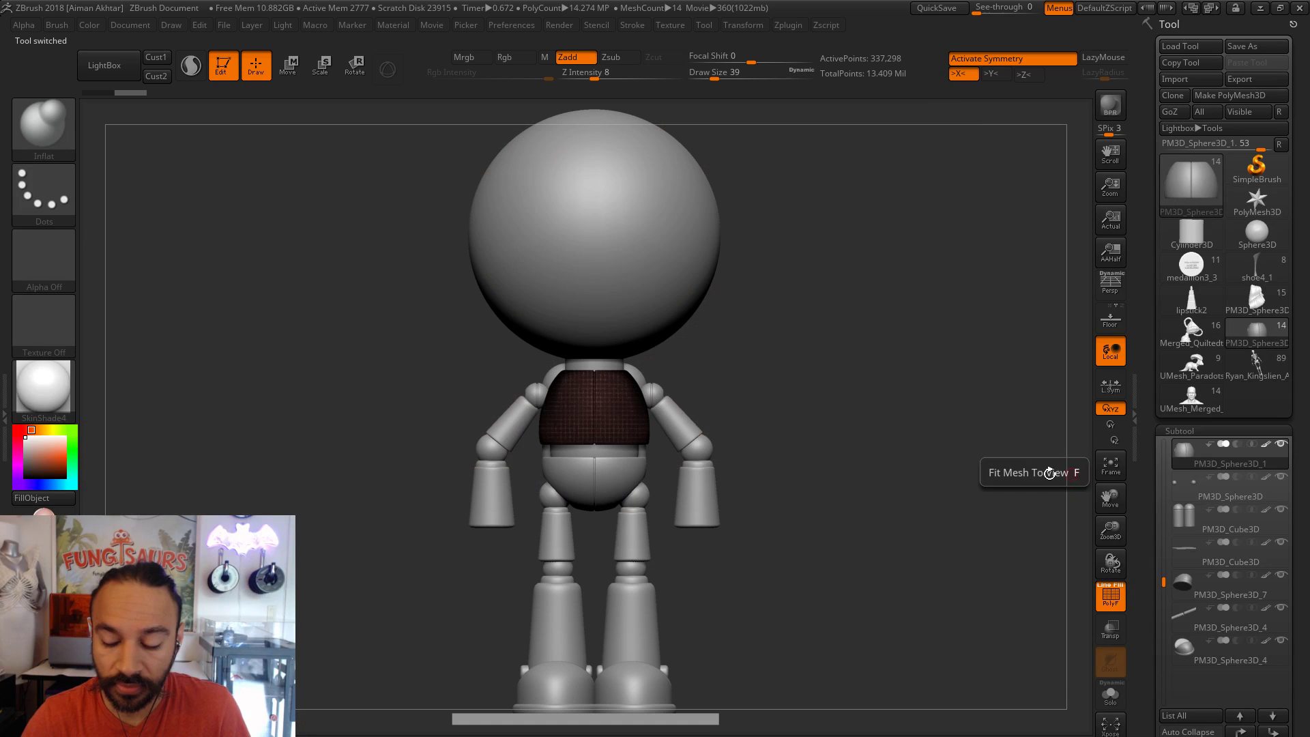
- Turn off the PolyFrame display and view the robot blockout from a three-quarter angle
{"action": "left_click", "coordinate": [1110, 597]}
{"action": "left_click_drag", "start_coordinate": [747, 616], "coordinate": [921, 556]}
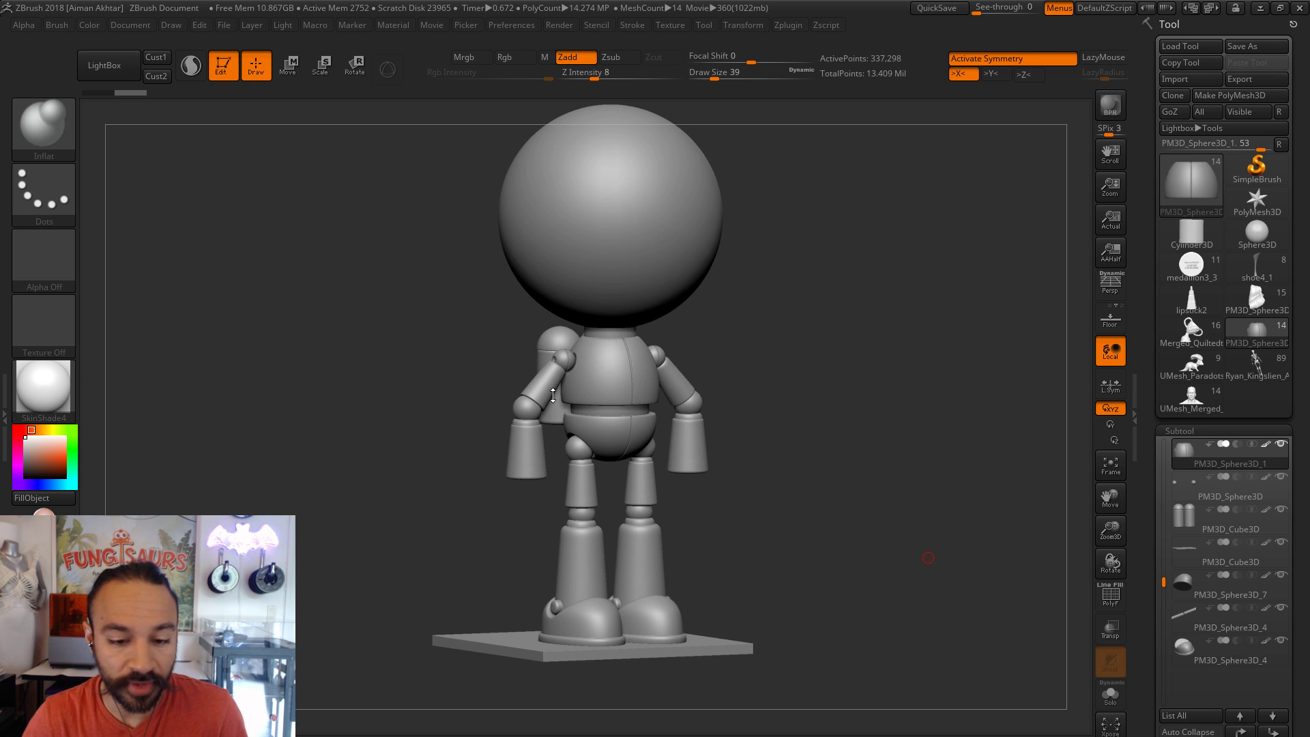
{"action": "left_click_drag", "start_coordinate": [821, 426], "coordinate": [846, 478]}
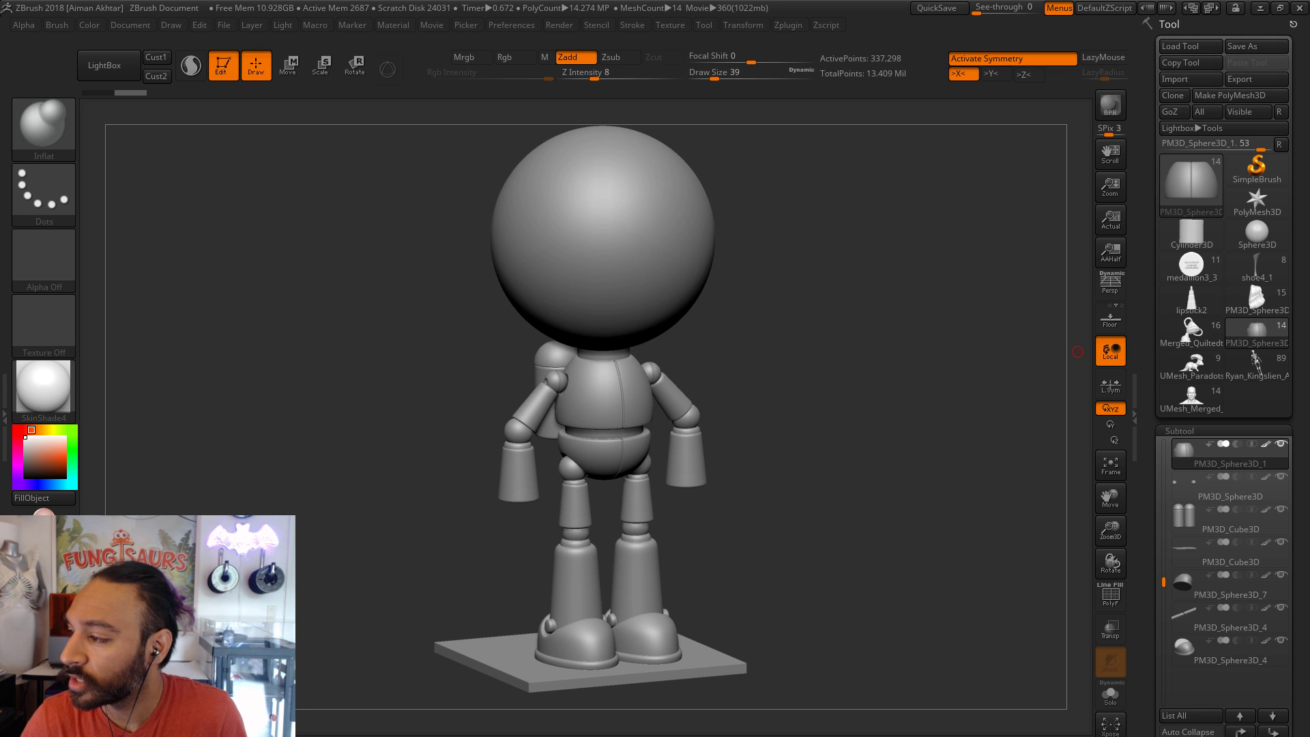
- Compare the robot blockout's proportions with the Growbots3.jpg reference picture, ending back in ZBrush
{"action": "left_click", "coordinate": [1261, 8]}
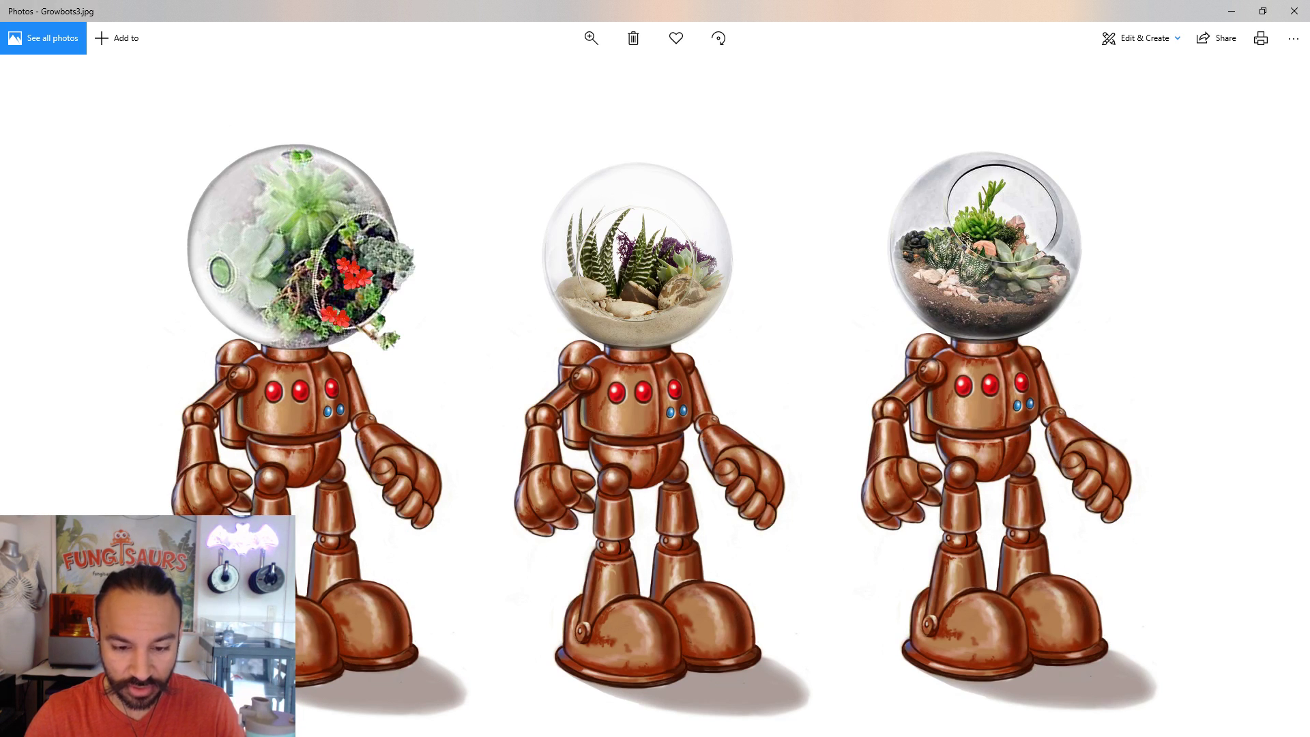
{"action": "key", "text": "alt+Tab"}
{"action": "left_click_drag", "start_coordinate": [741, 598], "coordinate": [728, 574]}
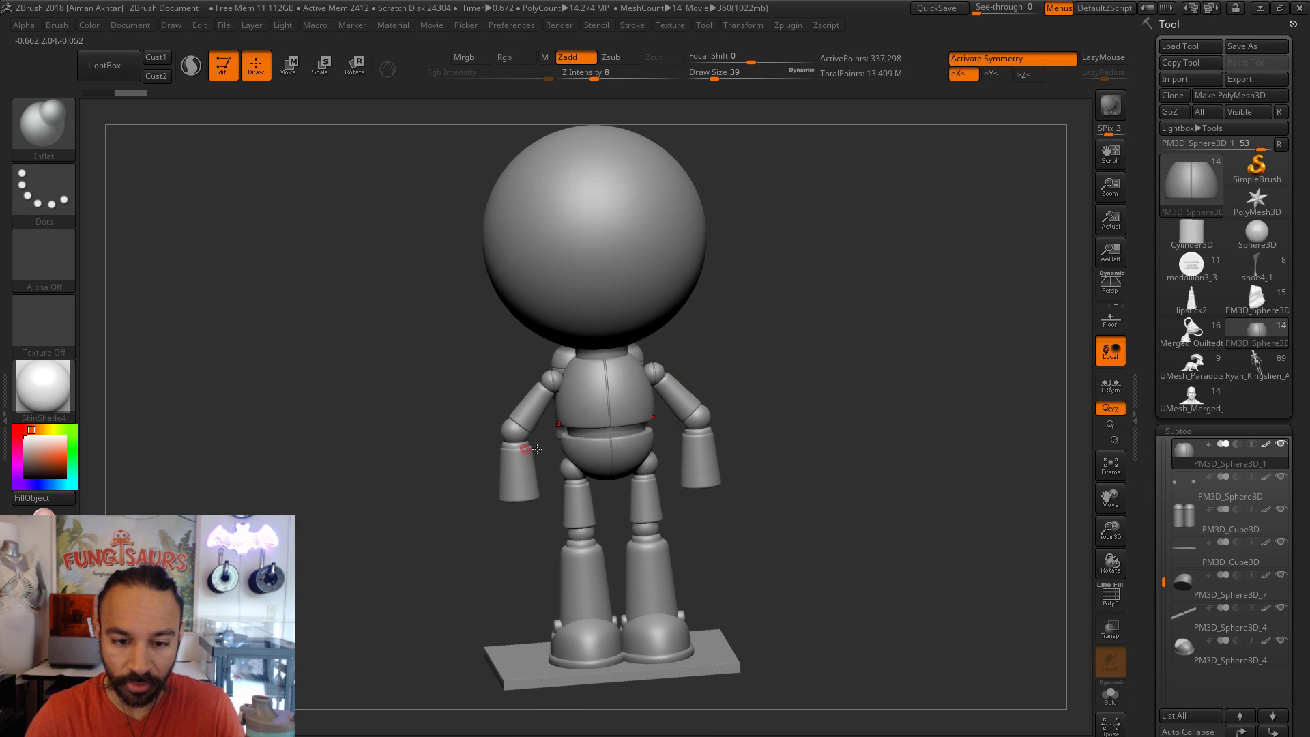
{"action": "key", "text": "alt+Tab"}
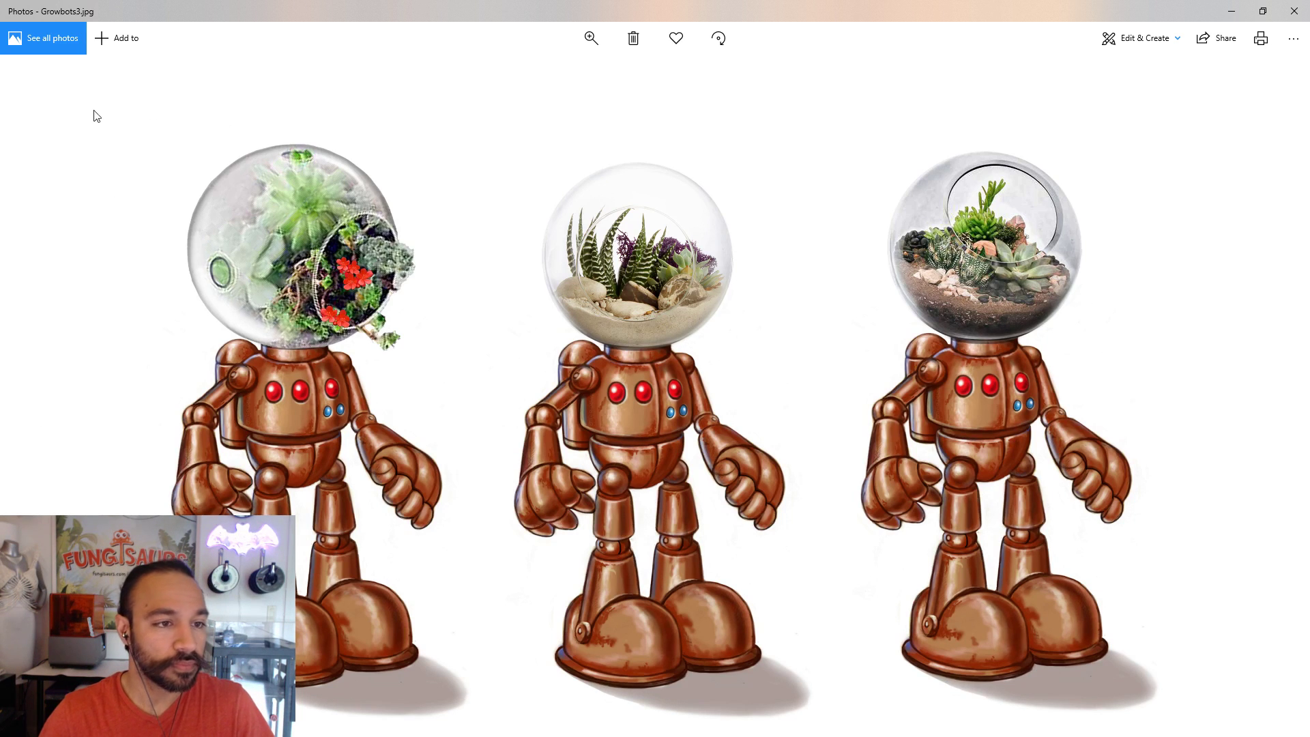
{"action": "double_click", "coordinate": [109, 10]}
{"action": "key", "text": "super+Down"}
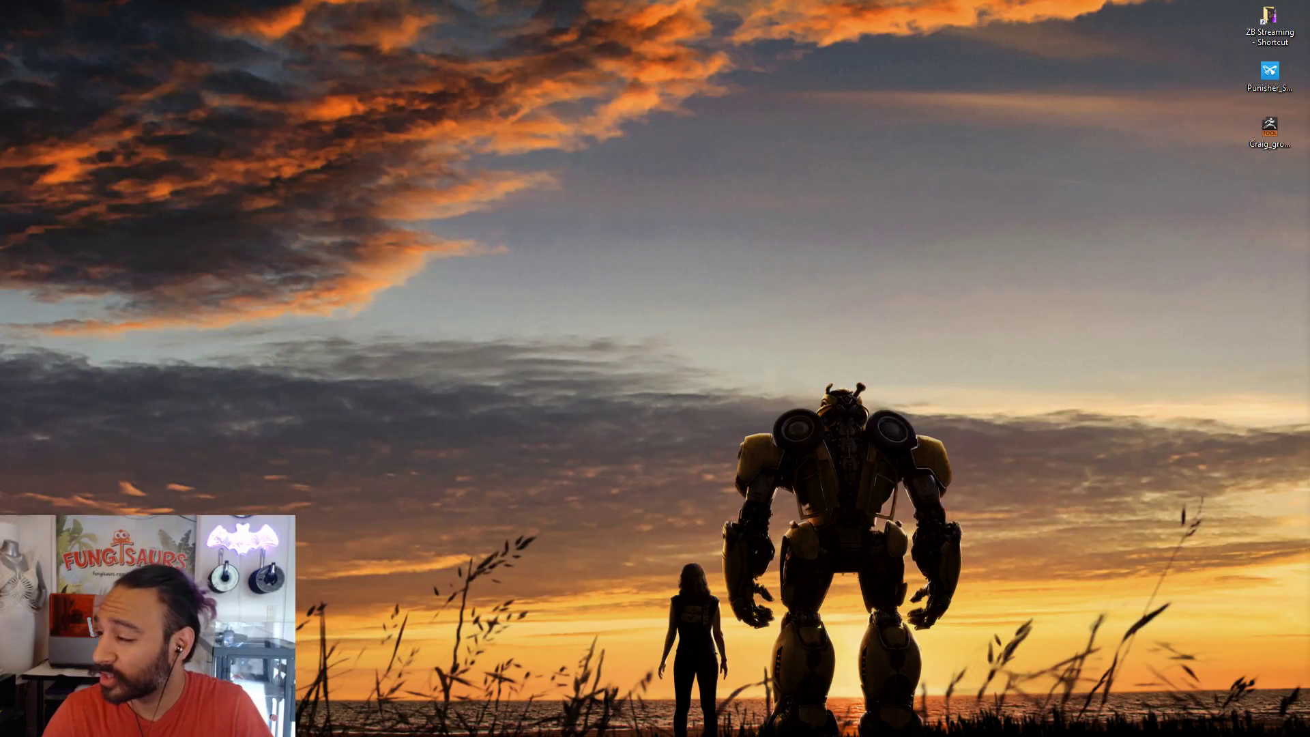
{"action": "left_click", "coordinate": [575, 730]}
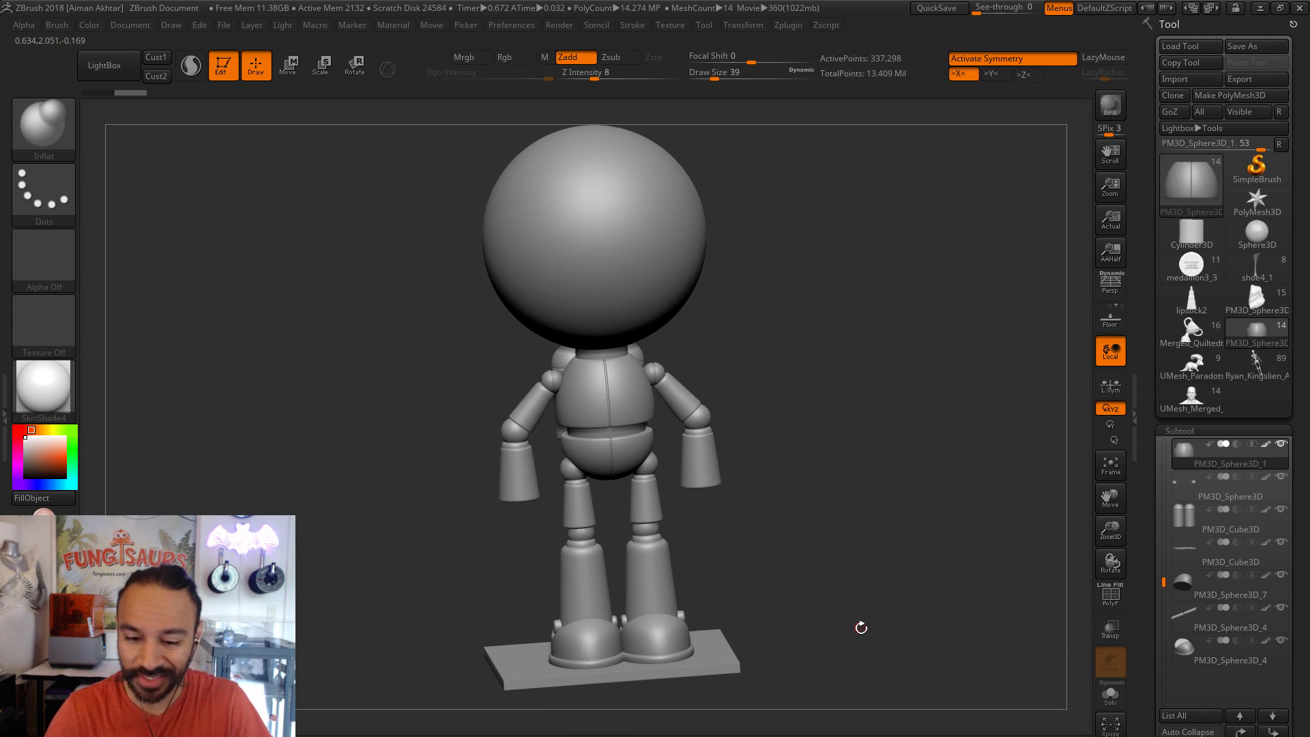
{"action": "left_click_drag", "start_coordinate": [865, 623], "coordinate": [915, 591], "text": "shift"}
- Start saving the robot tool and create a new folder named Growbot inside the ZB Streaming folder
{"action": "key", "text": "ctrl+s"}
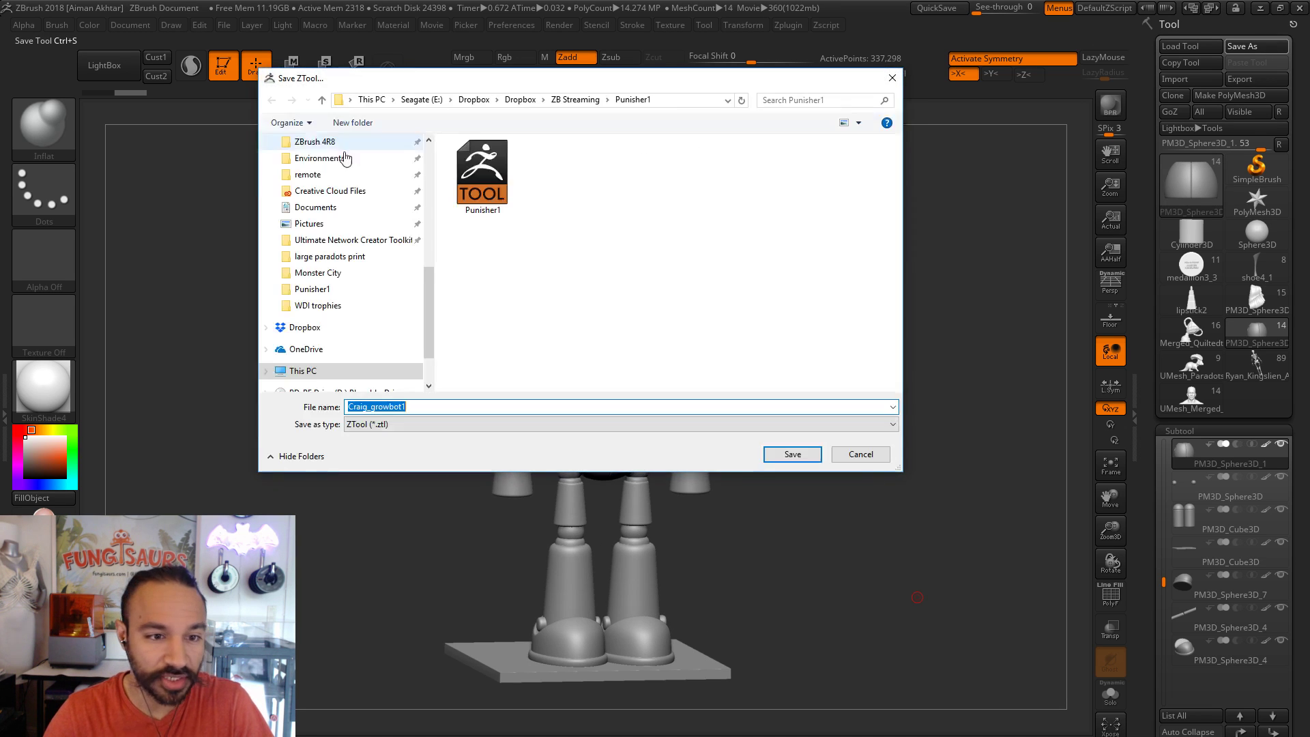
{"action": "left_click", "coordinate": [590, 100]}
{"action": "right_click", "coordinate": [850, 319]}
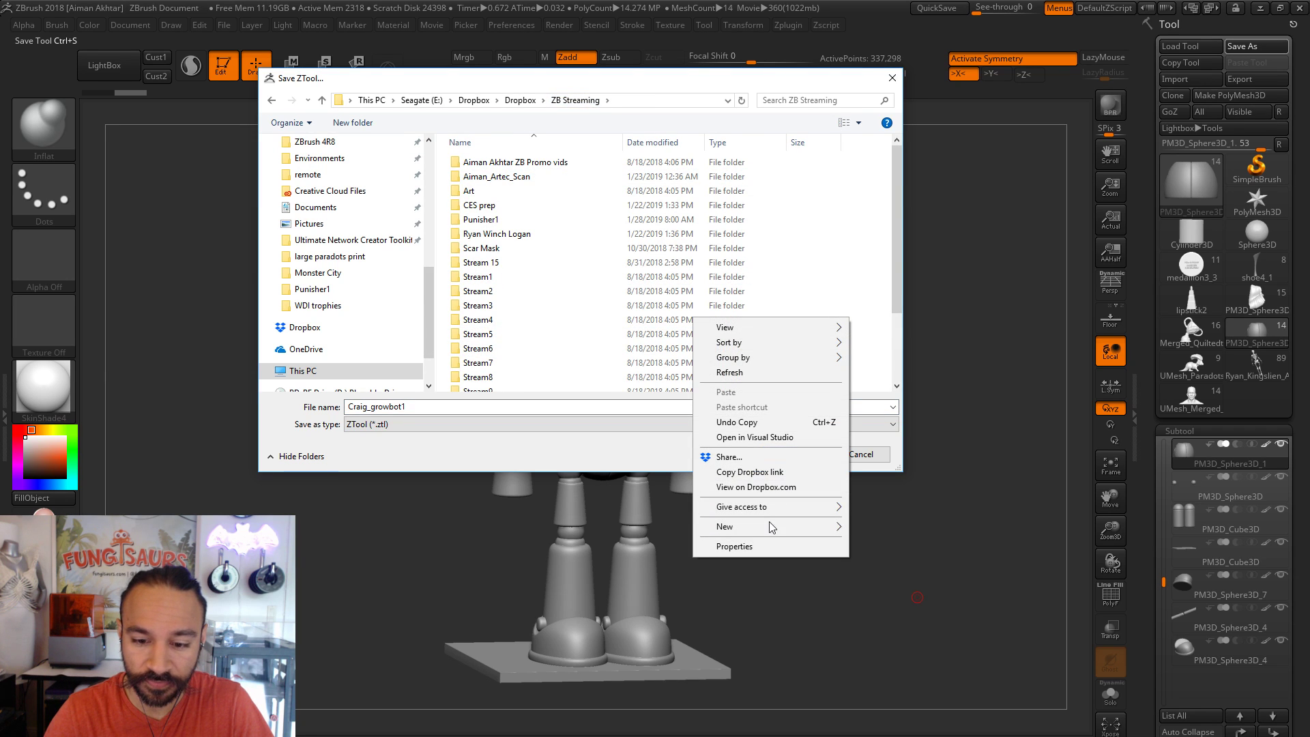
{"action": "mouse_move", "coordinate": [769, 526]}
{"action": "type", "text": "Growbot"}
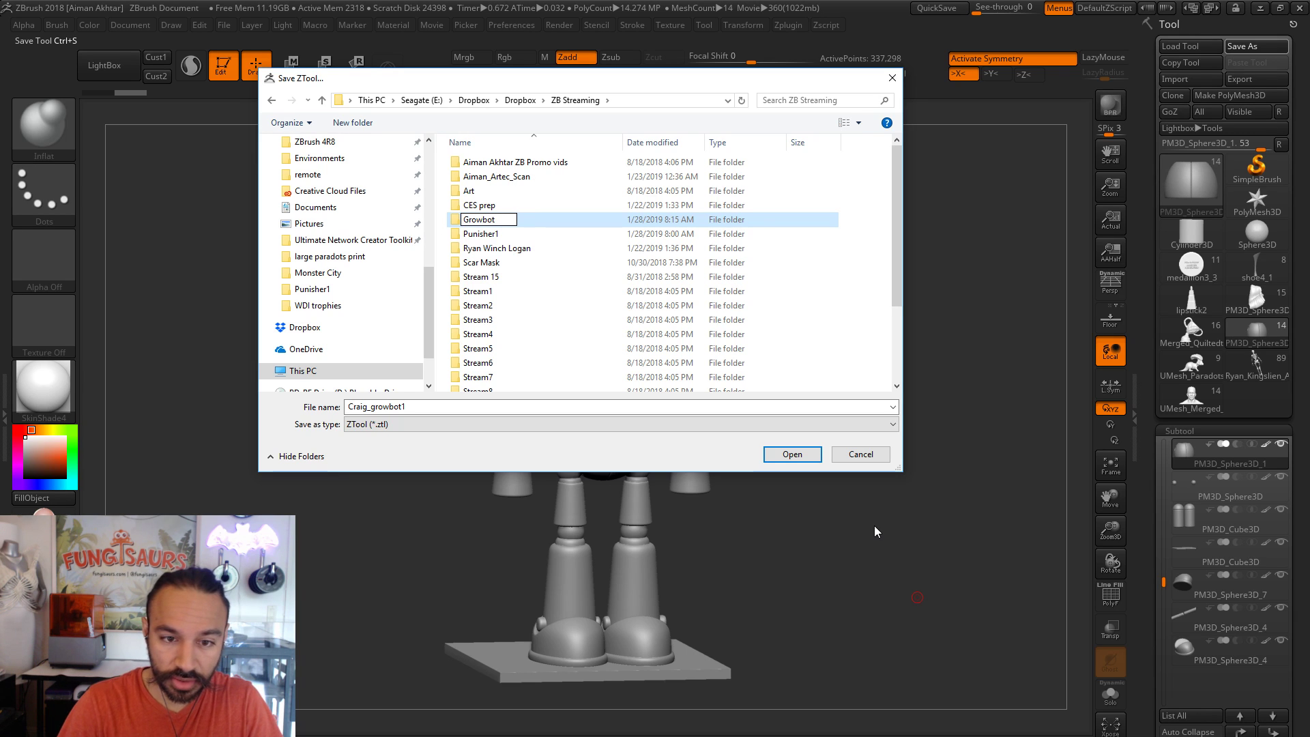
{"action": "key", "text": "Return"}
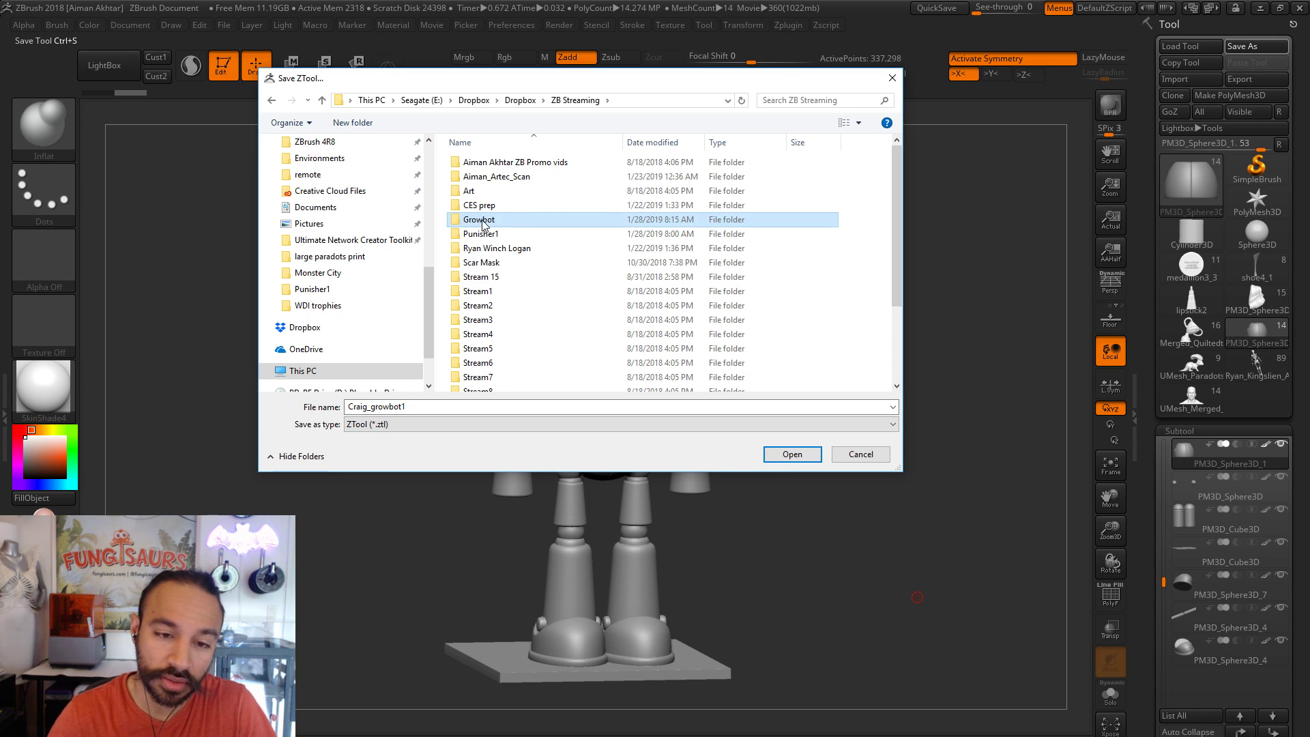
- Save the robot as a ZTool in the Growbot folder, with the number at the end of its file name set to 2
{"action": "double_click", "coordinate": [481, 220]}
{"action": "left_click", "coordinate": [473, 406]}
{"action": "left_click", "coordinate": [482, 406]}
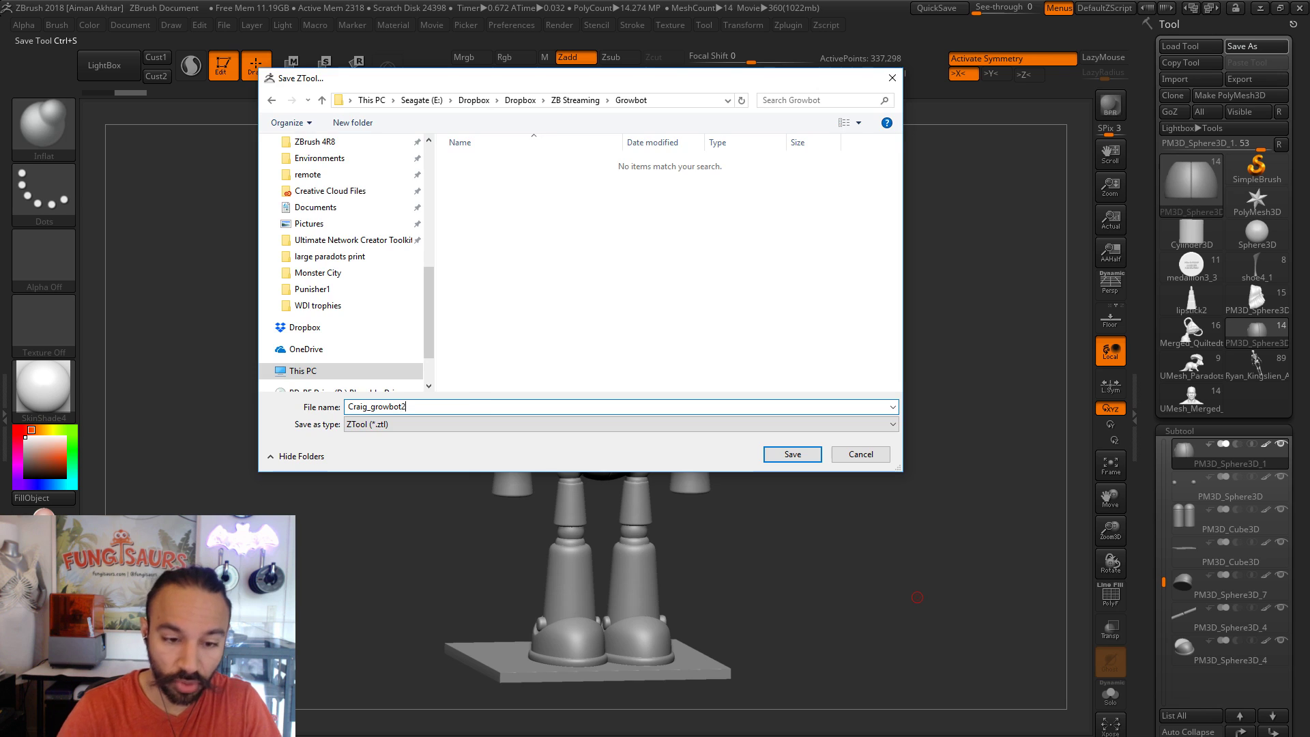
{"action": "type", "text": "2"}
{"action": "key", "text": "Return"}
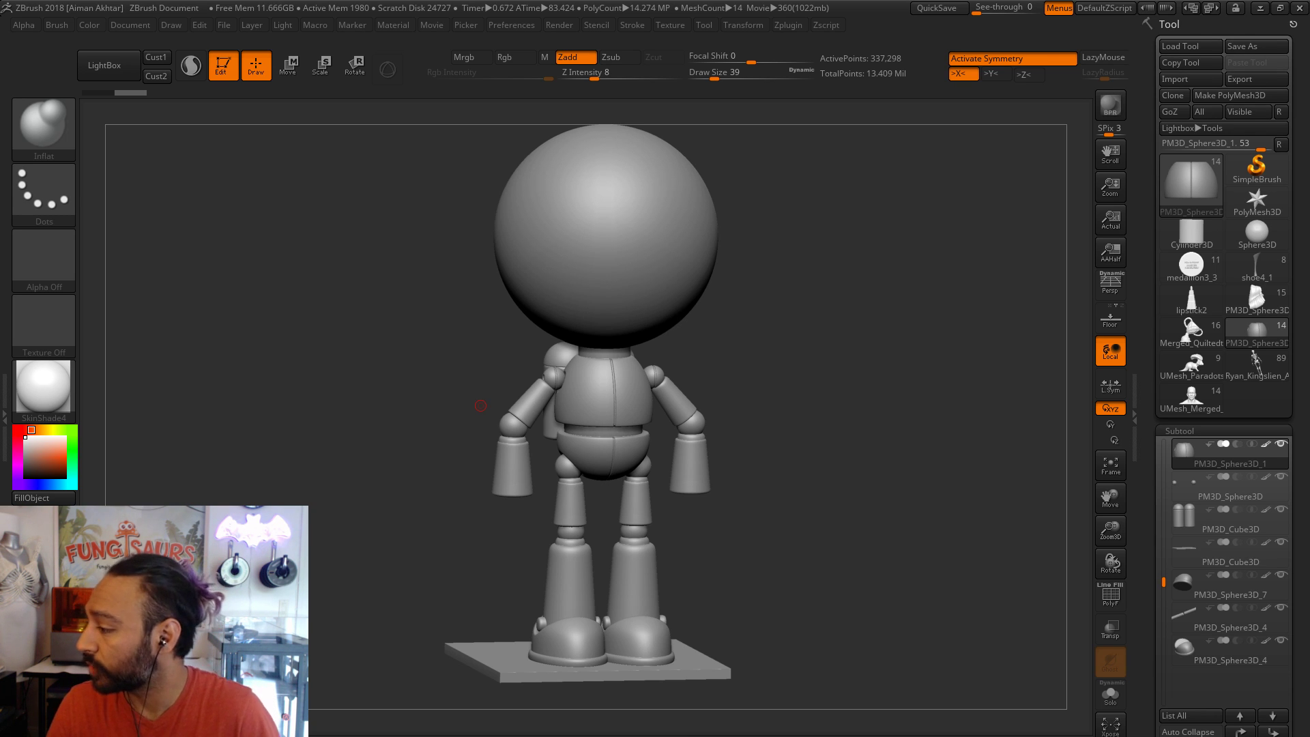
- Select the flat base plate under the robot's feet and hide it
{"action": "left_click_drag", "start_coordinate": [810, 503], "coordinate": [683, 538]}
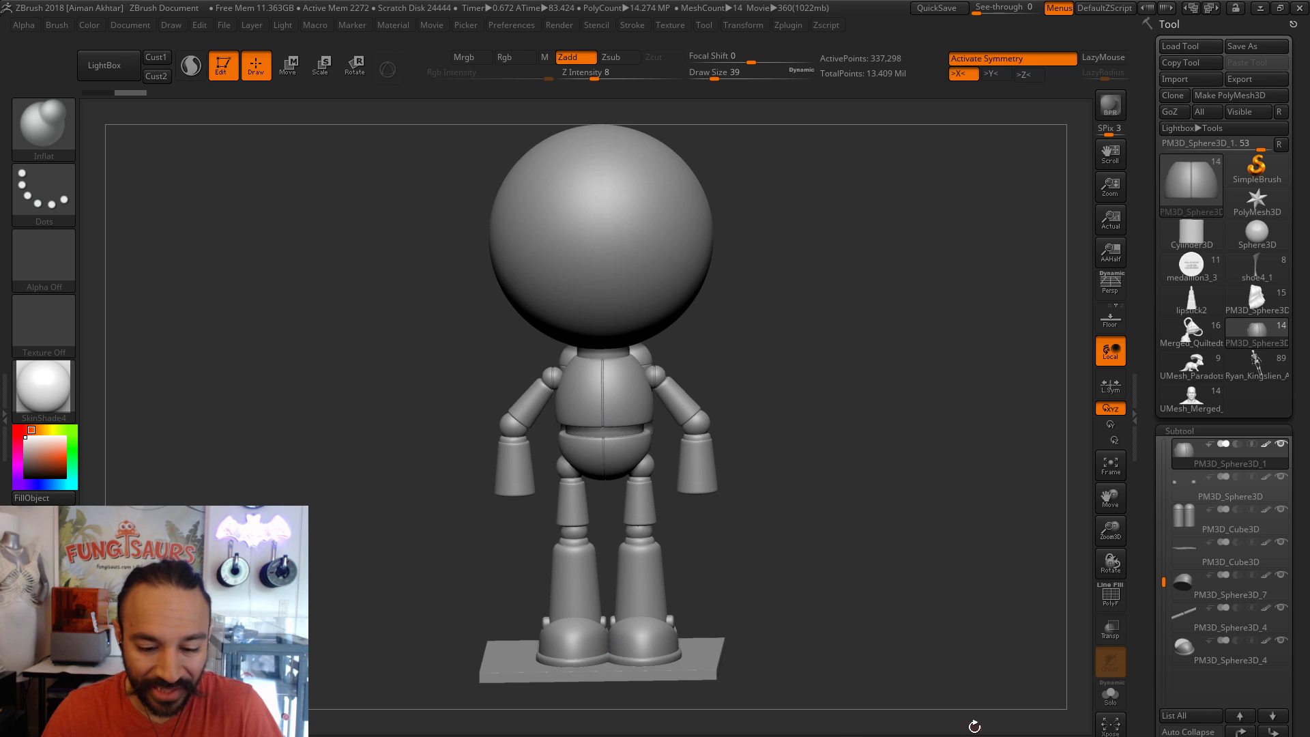
{"action": "left_click_drag", "start_coordinate": [982, 707], "coordinate": [686, 663]}
{"action": "left_click", "coordinate": [687, 662], "text": "alt"}
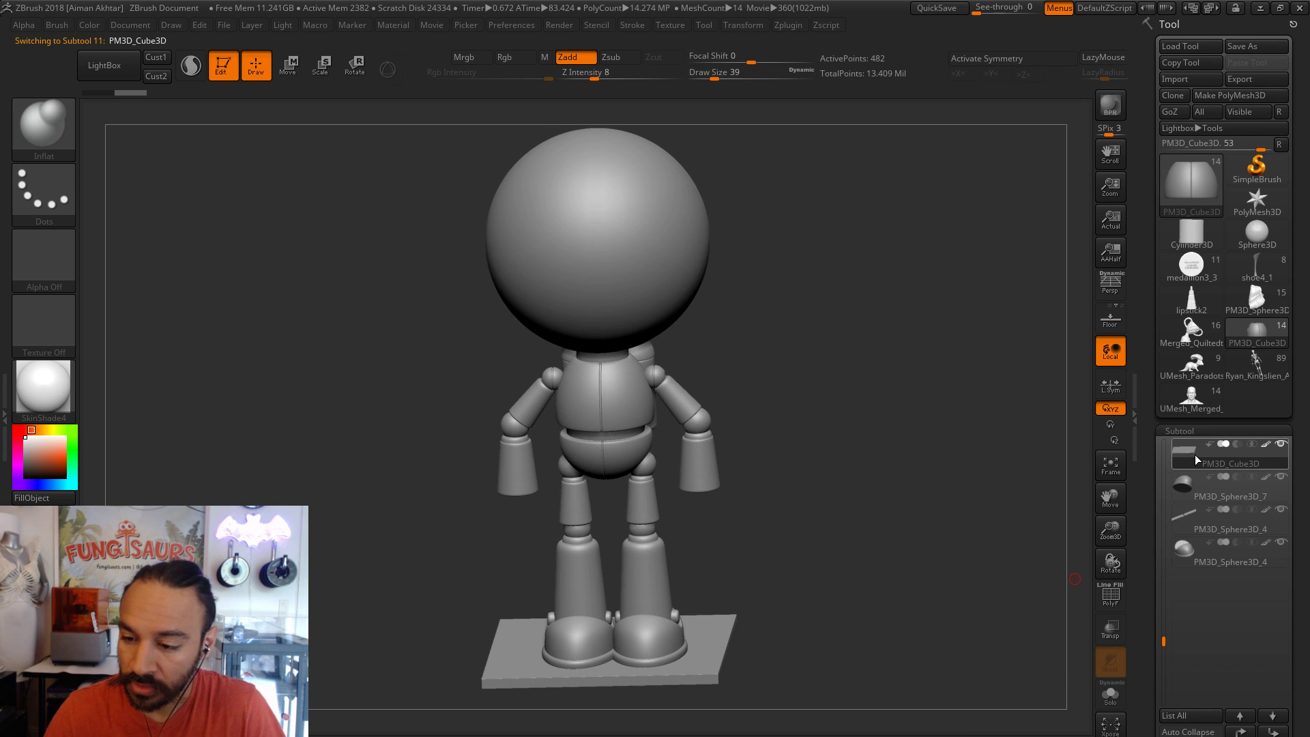
{"action": "left_click", "coordinate": [659, 651], "text": "alt"}
- Select the robot's shoe parts and turn on PolyFrame to display their polygroups
{"action": "mouse_move", "coordinate": [794, 661]}
{"action": "left_mouse_down"}
{"action": "mouse_move", "coordinate": [872, 657]}
{"action": "mouse_move", "coordinate": [834, 575]}
{"action": "left_mouse_up"}
{"action": "left_click", "coordinate": [580, 574], "text": "alt"}
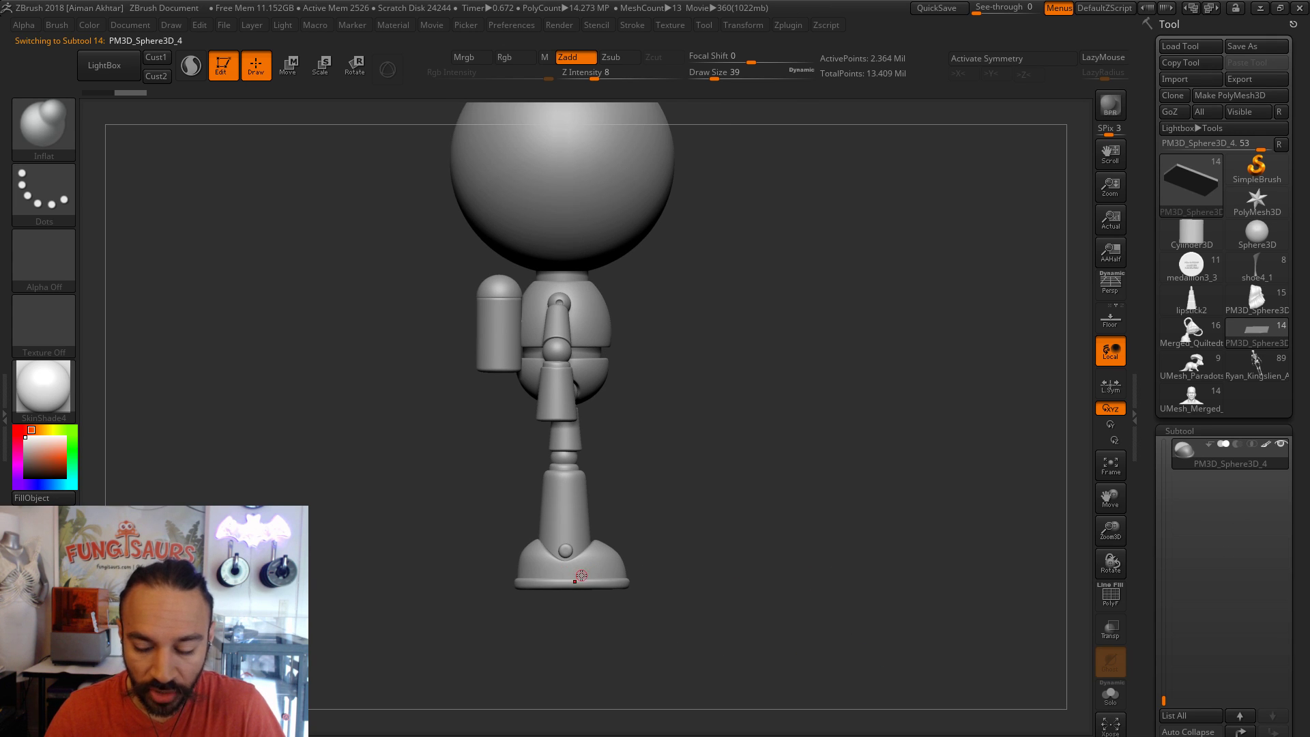
{"action": "left_click", "coordinate": [1110, 595]}
{"action": "mouse_move", "coordinate": [854, 594]}
{"action": "left_mouse_down", "text": "shift"}
{"action": "mouse_move", "coordinate": [816, 565]}
{"action": "mouse_move", "coordinate": [797, 597]}
{"action": "left_mouse_up", "text": "shift"}
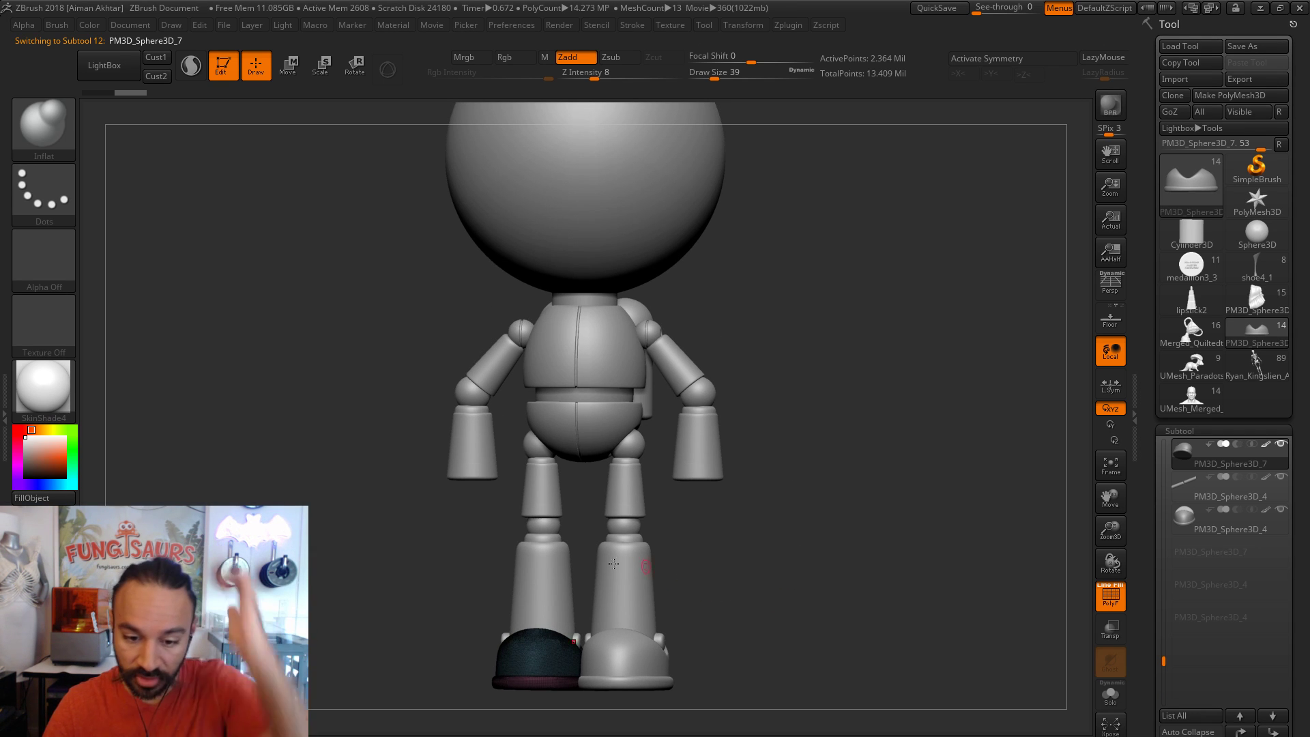
- Check the separate subtools and polygroups of the legs, torso, arms, forearms and spherical head by selecting each in turn
{"action": "left_click", "coordinate": [556, 580], "text": "alt"}
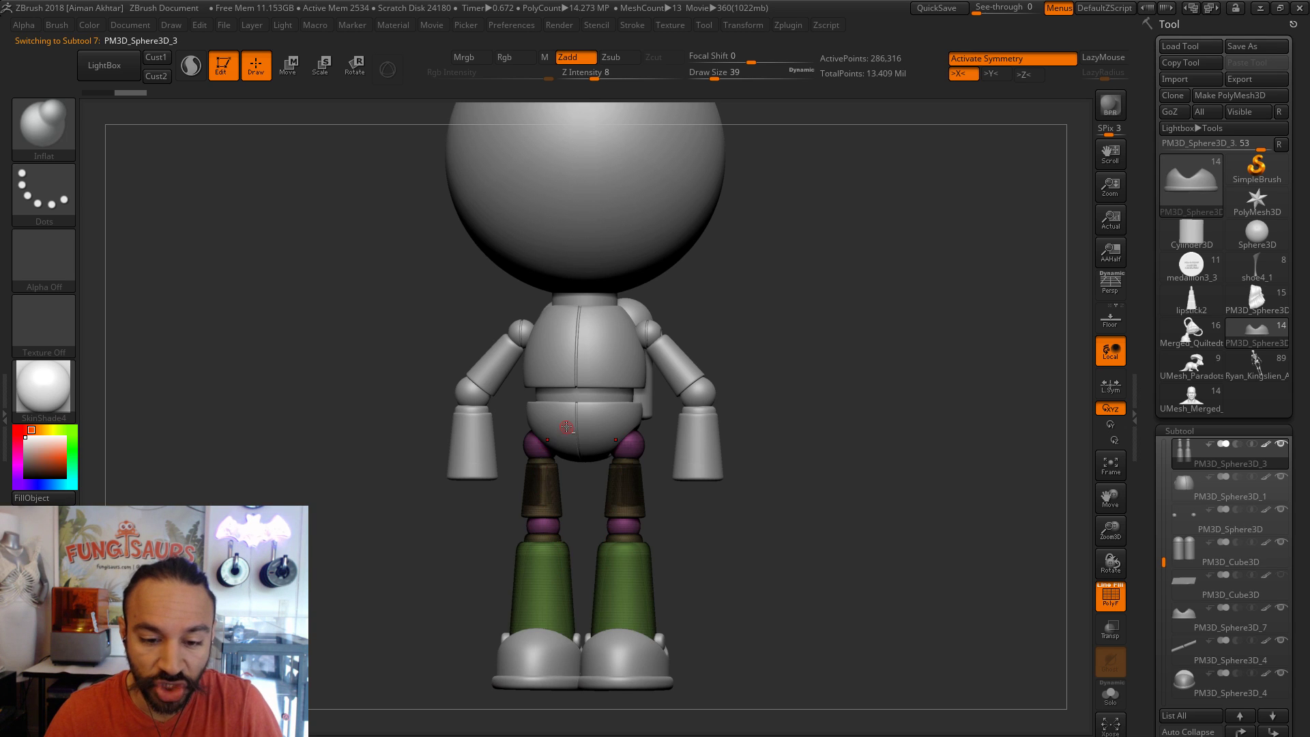
{"action": "left_click", "coordinate": [589, 410], "text": "alt"}
{"action": "left_click", "coordinate": [627, 359], "text": "alt"}
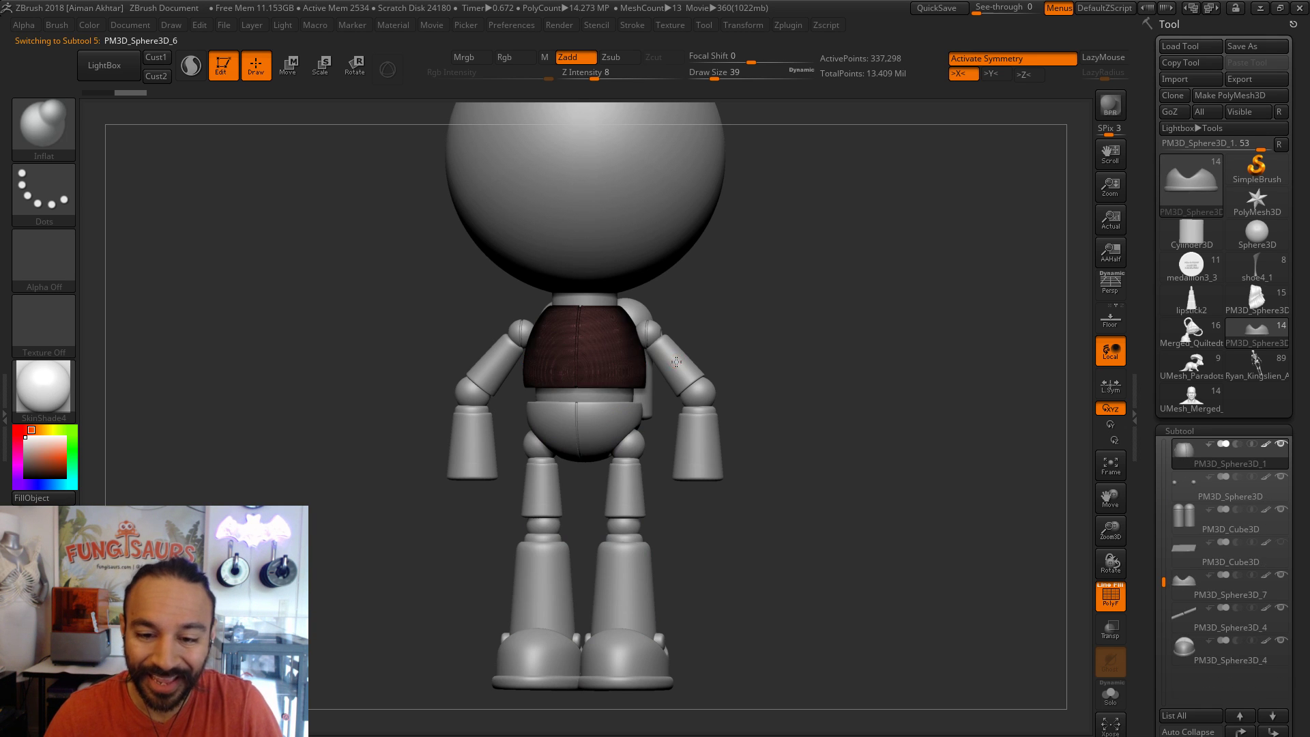
{"action": "left_click", "coordinate": [678, 363], "text": "alt"}
{"action": "left_click", "coordinate": [701, 431], "text": "alt"}
{"action": "left_click_drag", "start_coordinate": [776, 419], "coordinate": [778, 453], "text": "alt"}
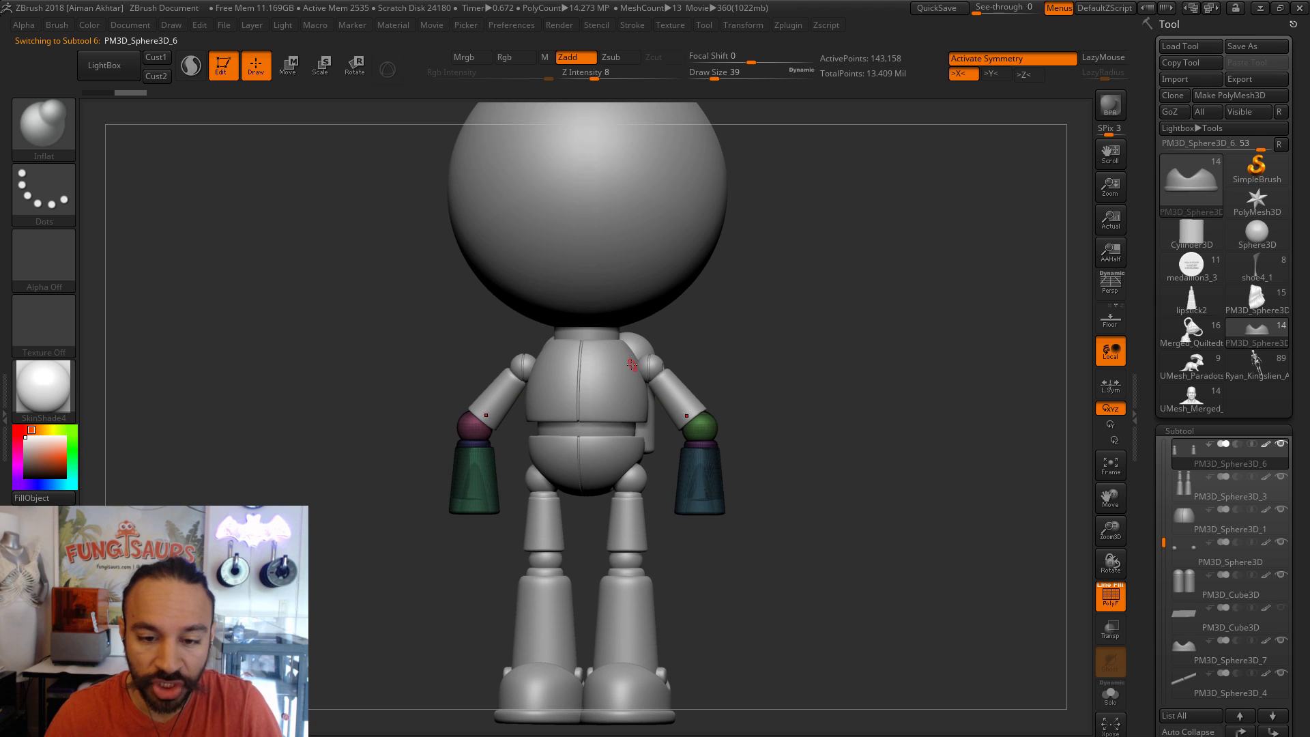
{"action": "left_click", "coordinate": [659, 284], "text": "alt"}
{"action": "left_click_drag", "start_coordinate": [783, 376], "coordinate": [798, 399]}
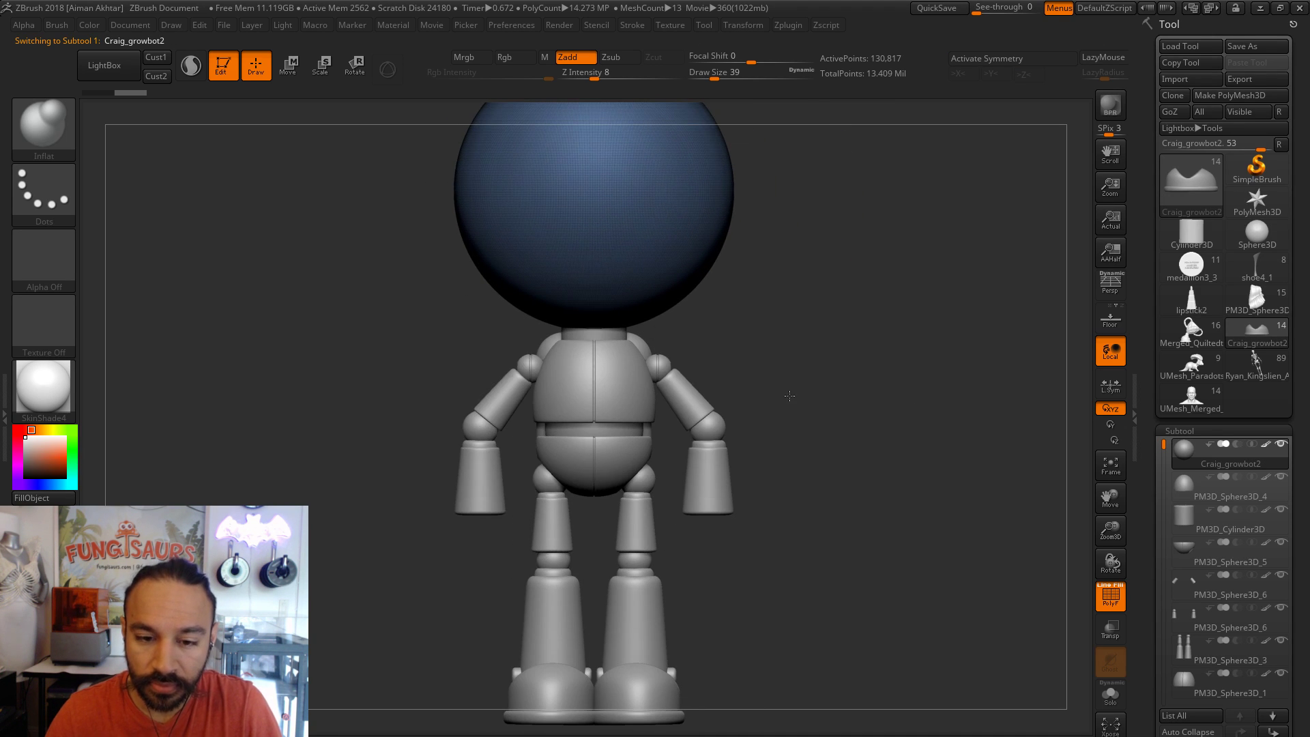
{"action": "mouse_move", "coordinate": [886, 417]}
{"action": "left_mouse_down", "text": "alt"}
{"action": "mouse_move", "coordinate": [872, 415]}
{"action": "mouse_move", "coordinate": [884, 426]}
{"action": "left_mouse_up", "text": "alt"}
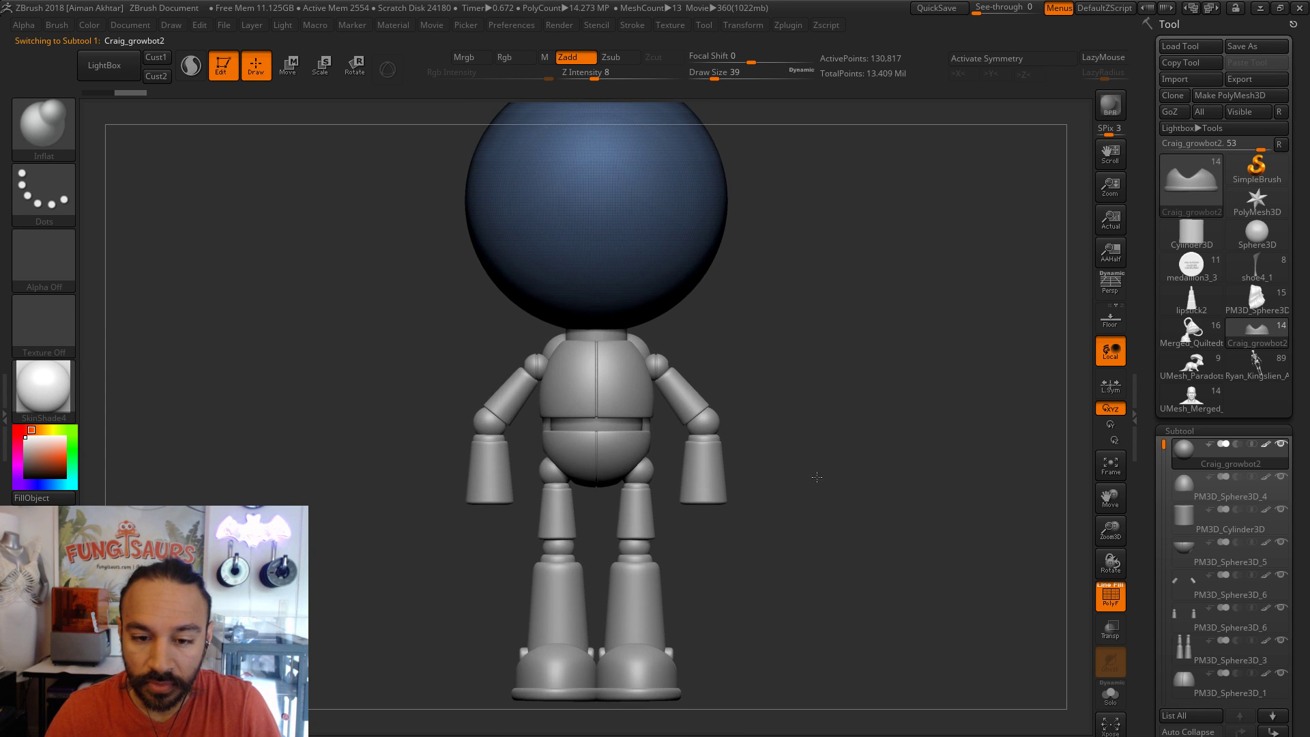
- Select the neck cylinder beneath the head and enlarge it on all axes with the Size deformation
{"action": "left_click_drag", "start_coordinate": [817, 477], "coordinate": [616, 405], "text": "alt"}
{"action": "left_click", "coordinate": [616, 405], "text": "alt"}
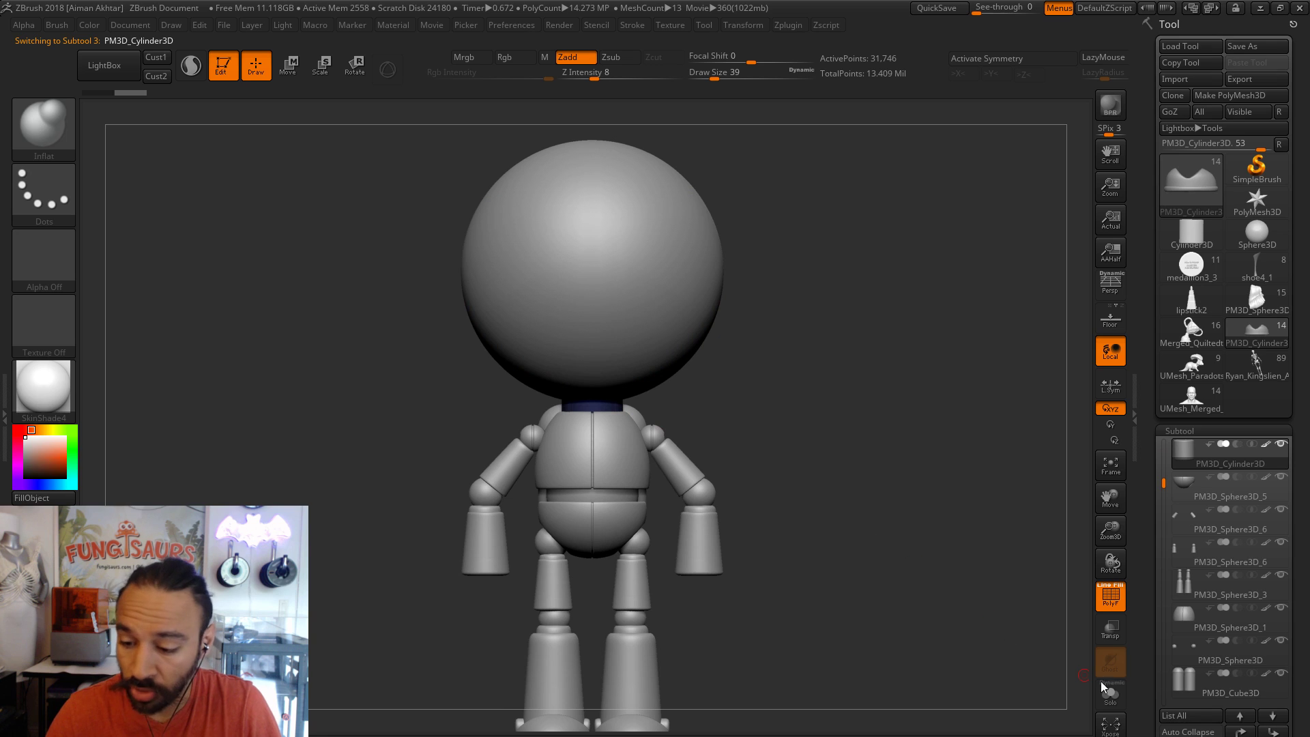
{"action": "scroll", "coordinate": [1228, 689], "scroll_direction": "down", "scroll_amount": 5}
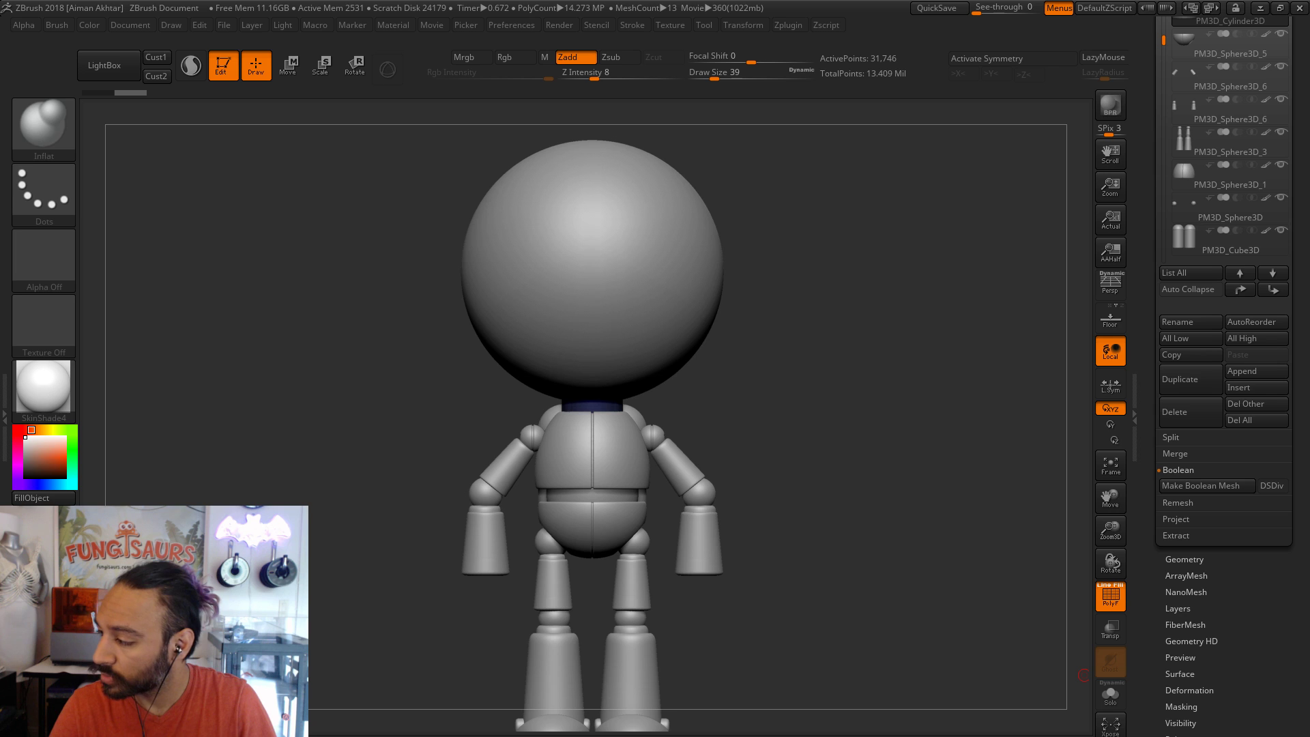
{"action": "left_click_drag", "start_coordinate": [781, 469], "coordinate": [689, 437]}
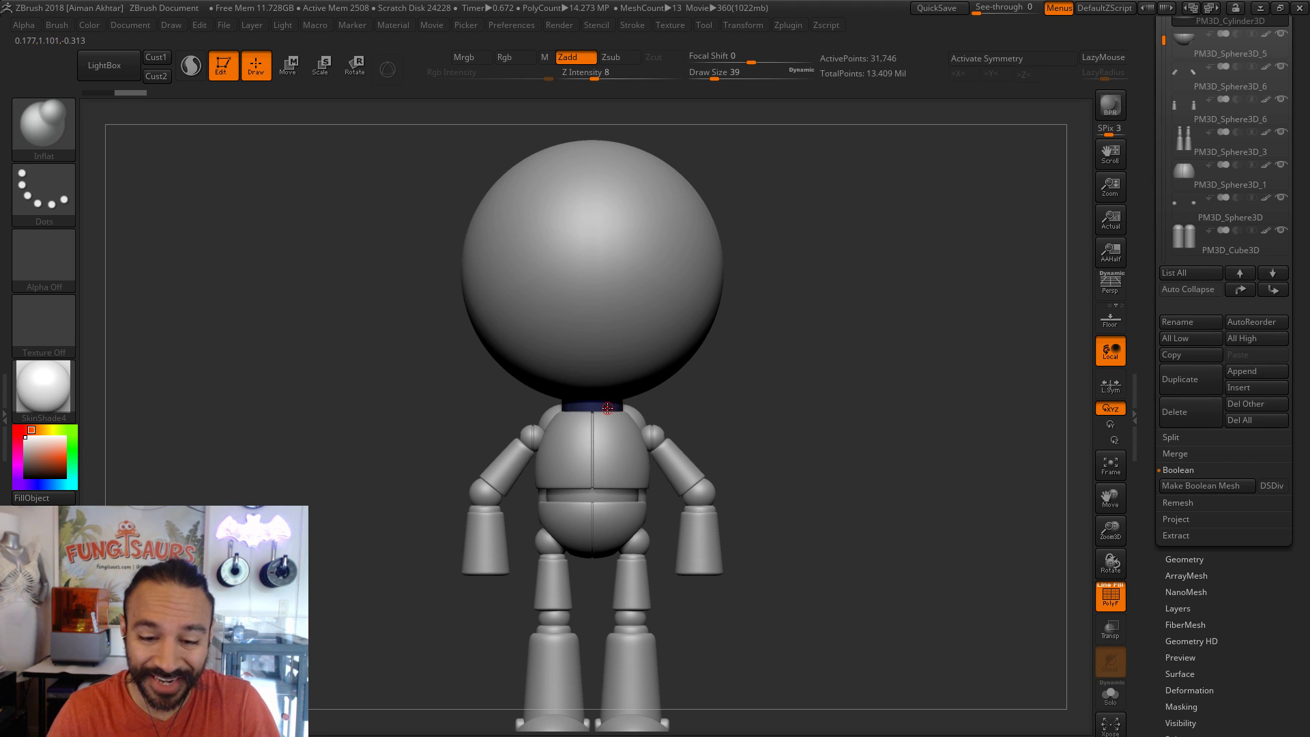
{"action": "left_click", "coordinate": [1188, 690]}
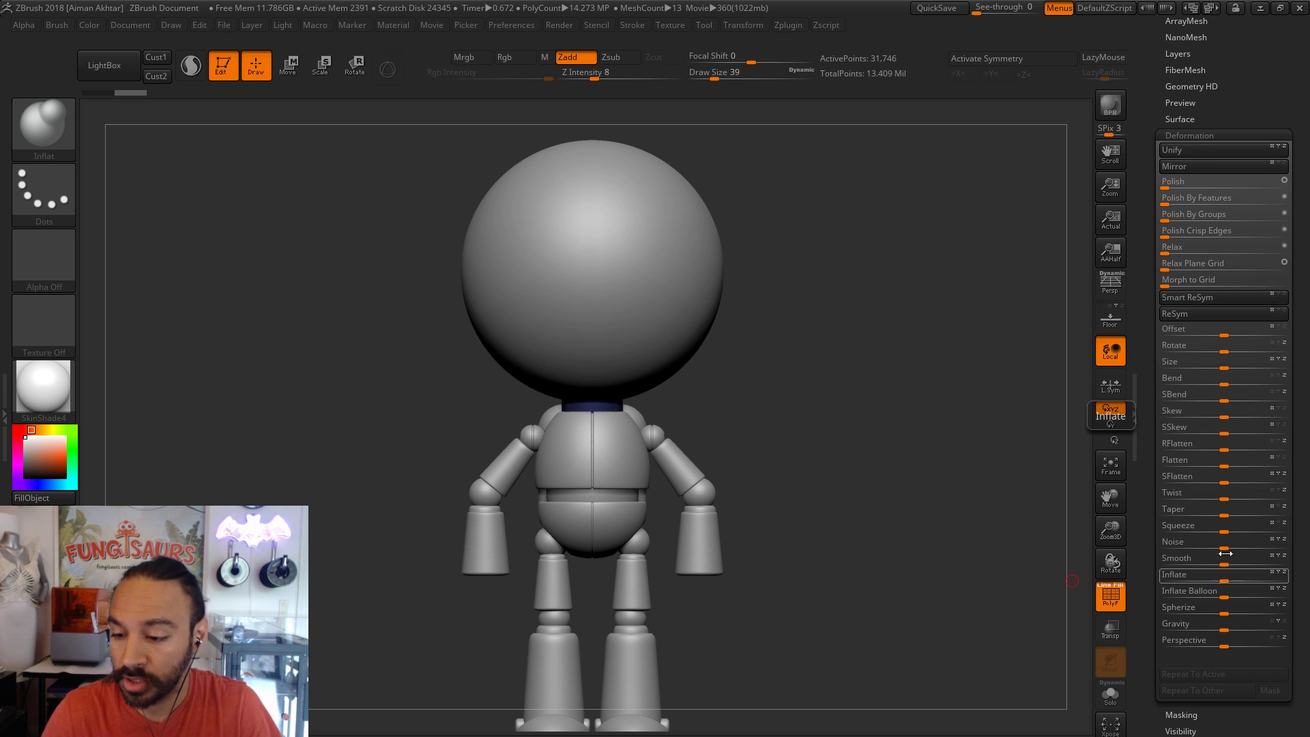
{"action": "left_click_drag", "start_coordinate": [1226, 366], "coordinate": [1248, 364]}
{"action": "key", "text": "w"}
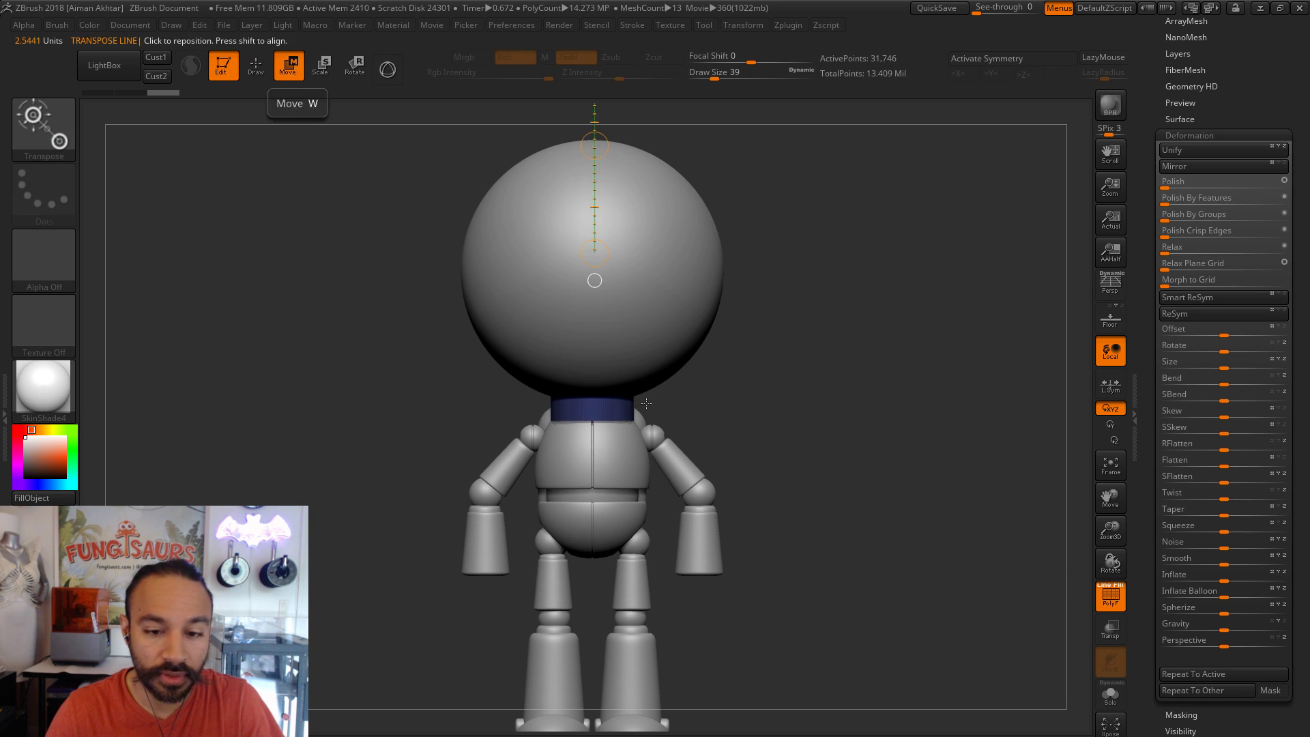
{"action": "left_click_drag", "start_coordinate": [616, 425], "coordinate": [615, 280]}
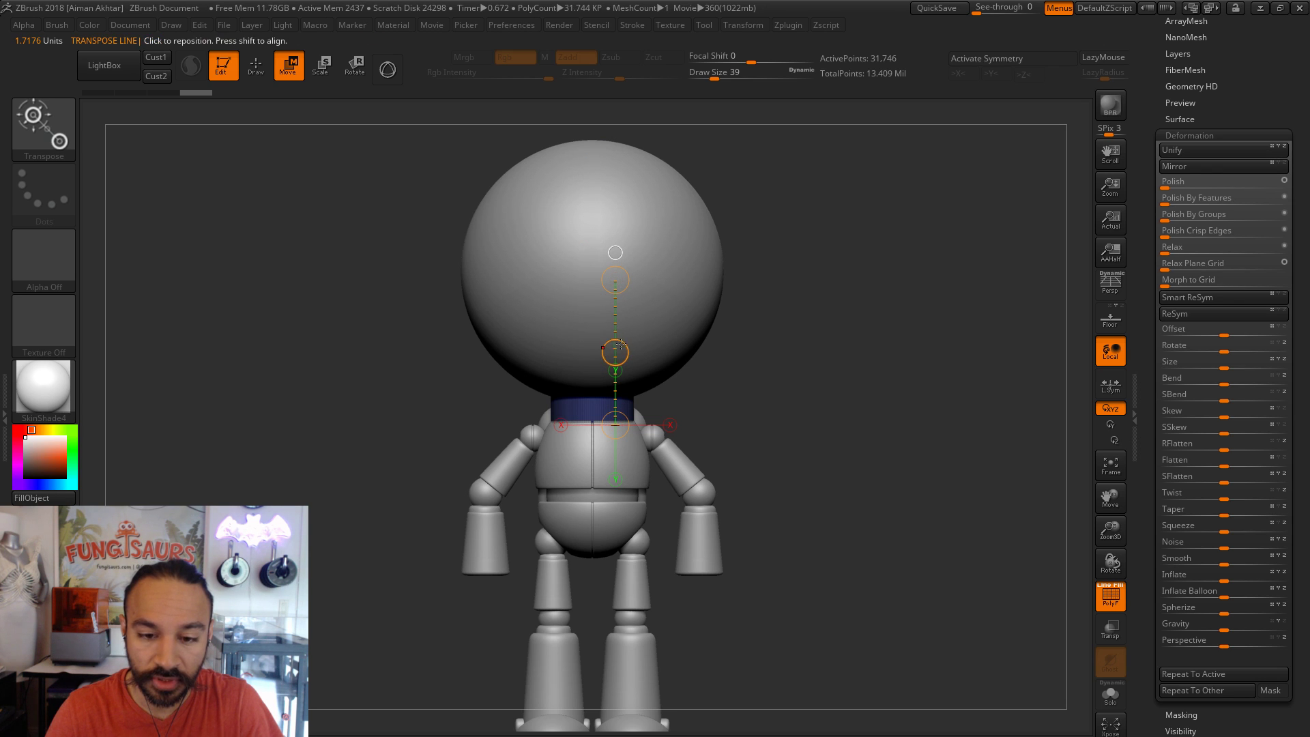
{"action": "left_click_drag", "start_coordinate": [622, 343], "coordinate": [612, 308]}
{"action": "key", "text": "ctrl+z"}
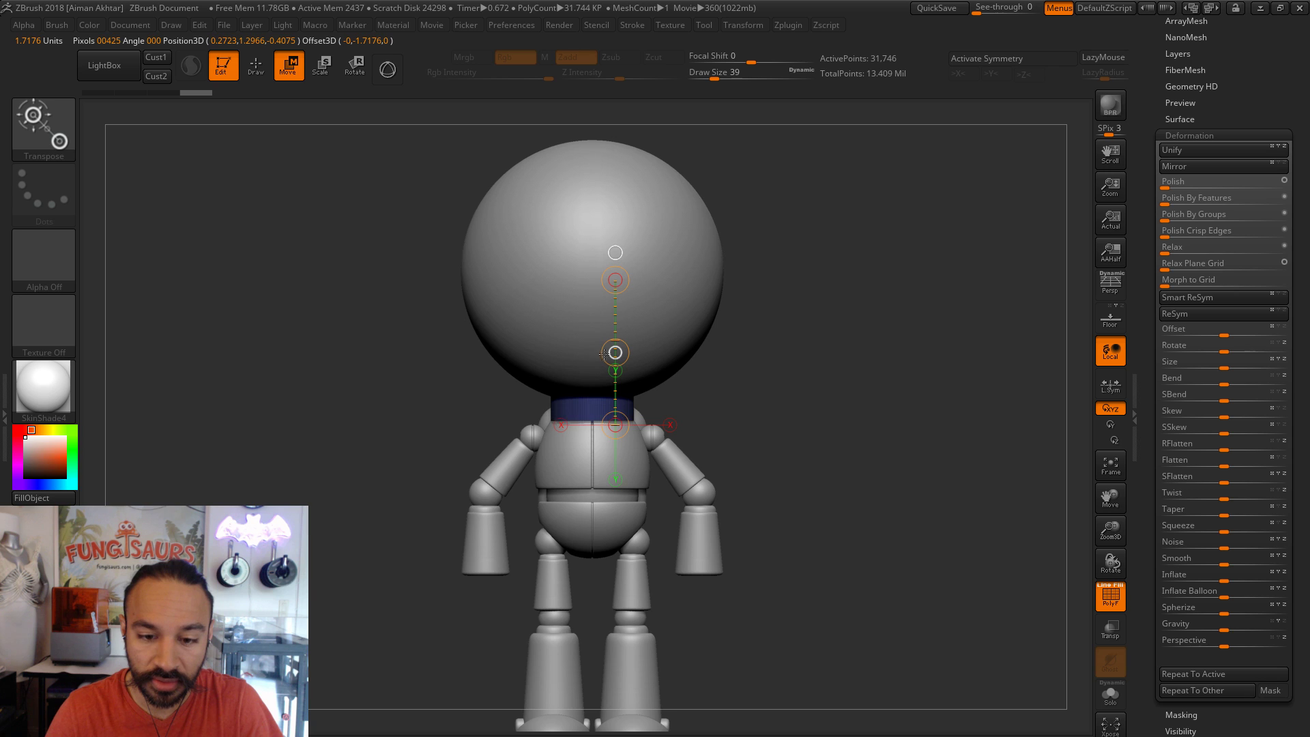
{"action": "mouse_move", "coordinate": [809, 405]}
{"action": "left_mouse_down"}
{"action": "mouse_move", "coordinate": [878, 407]}
{"action": "mouse_move", "coordinate": [821, 404]}
{"action": "left_mouse_up"}
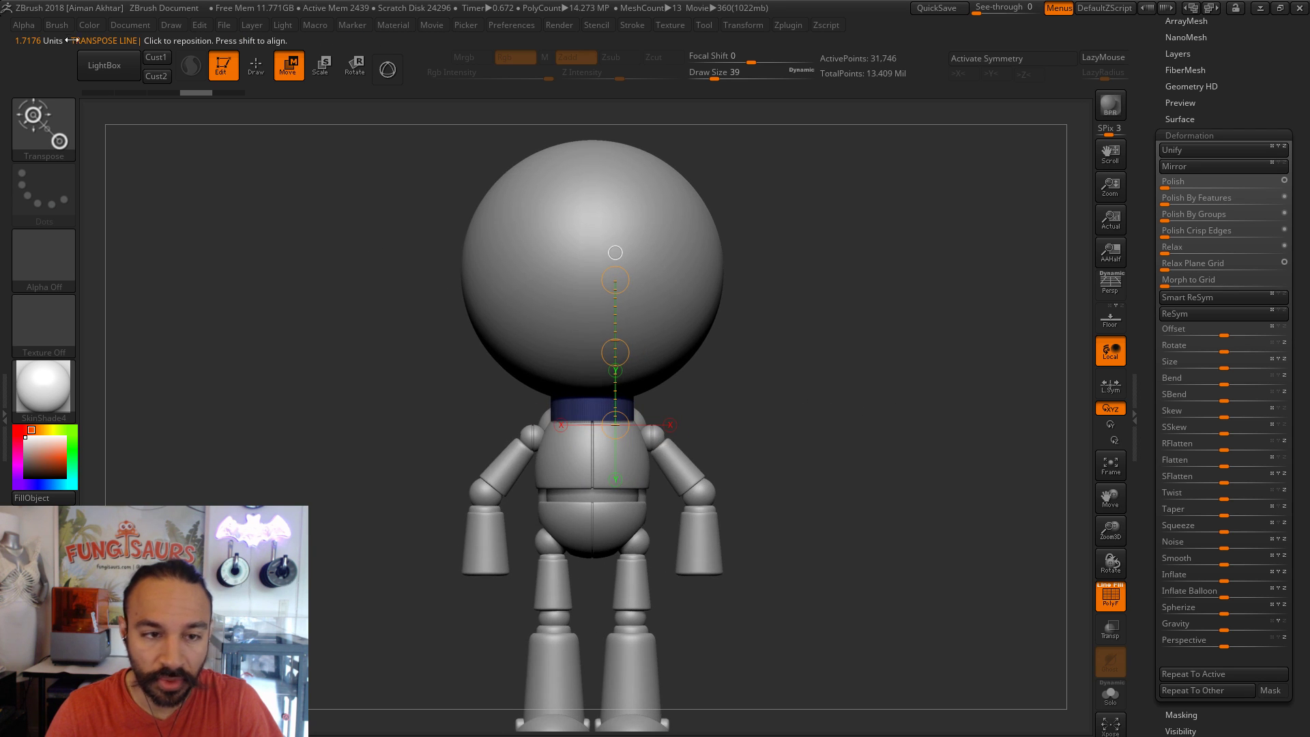
- Select the spherical head and lower it slightly onto the enlarged neck with the Move transpose line
{"action": "left_click", "coordinate": [256, 66]}
{"action": "left_click", "coordinate": [576, 291], "text": "alt"}
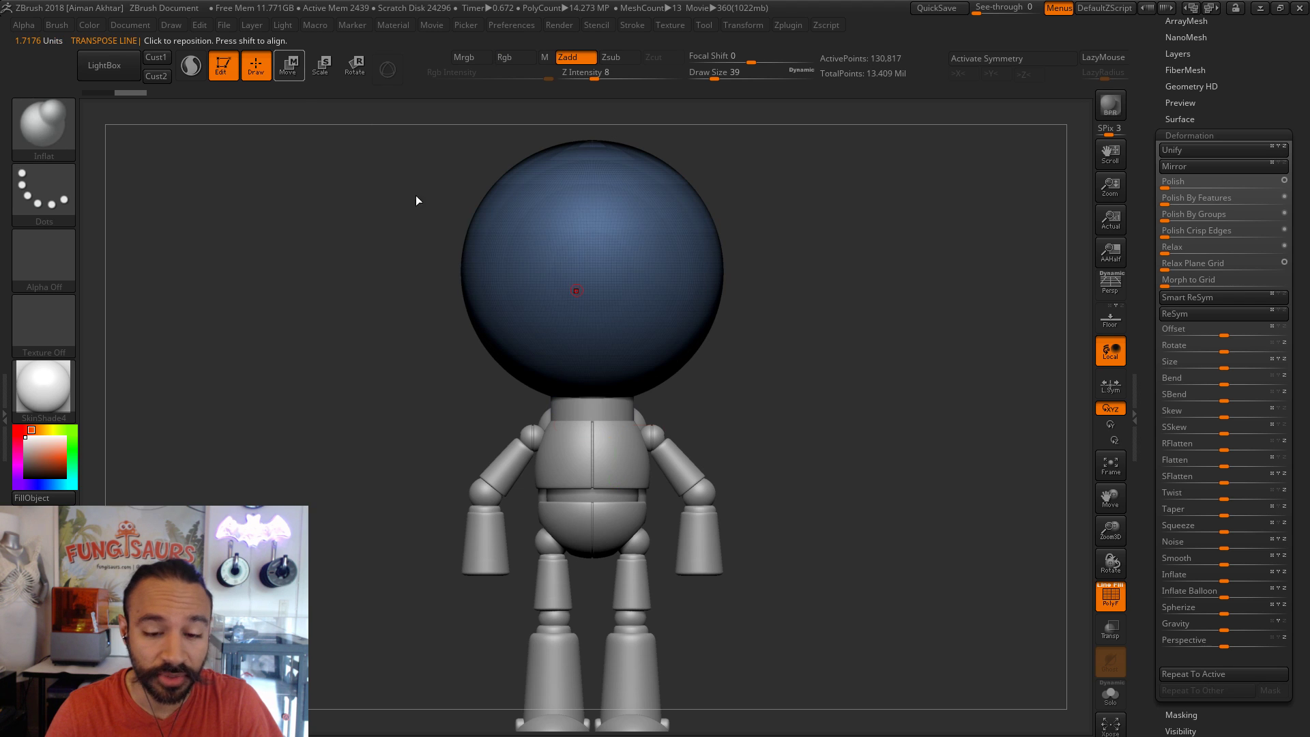
{"action": "left_click", "coordinate": [288, 66]}
{"action": "left_click_drag", "start_coordinate": [660, 334], "coordinate": [660, 475]}
{"action": "left_click_drag", "start_coordinate": [660, 404], "coordinate": [659, 412]}
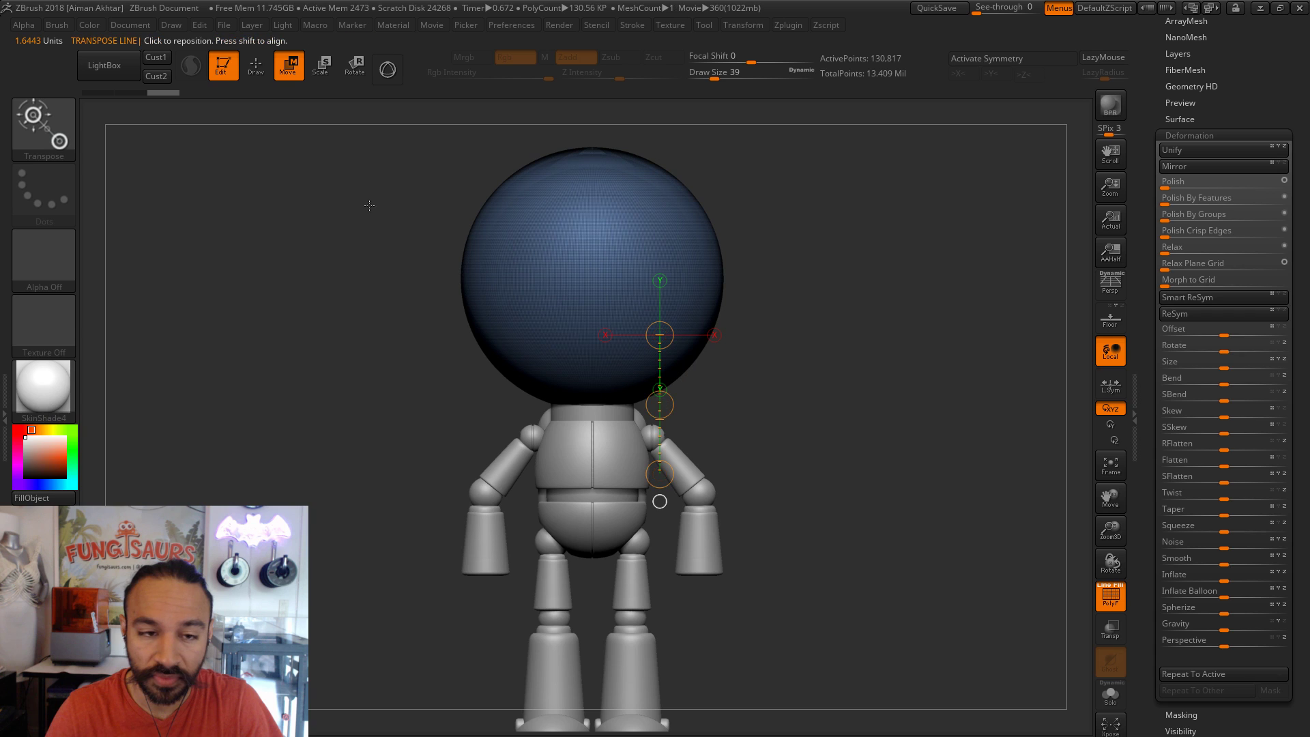
{"action": "left_click", "coordinate": [256, 72]}
- Turn off PolyFrame and check how the head sits on the neck from the side and front
{"action": "left_click", "coordinate": [1110, 595]}
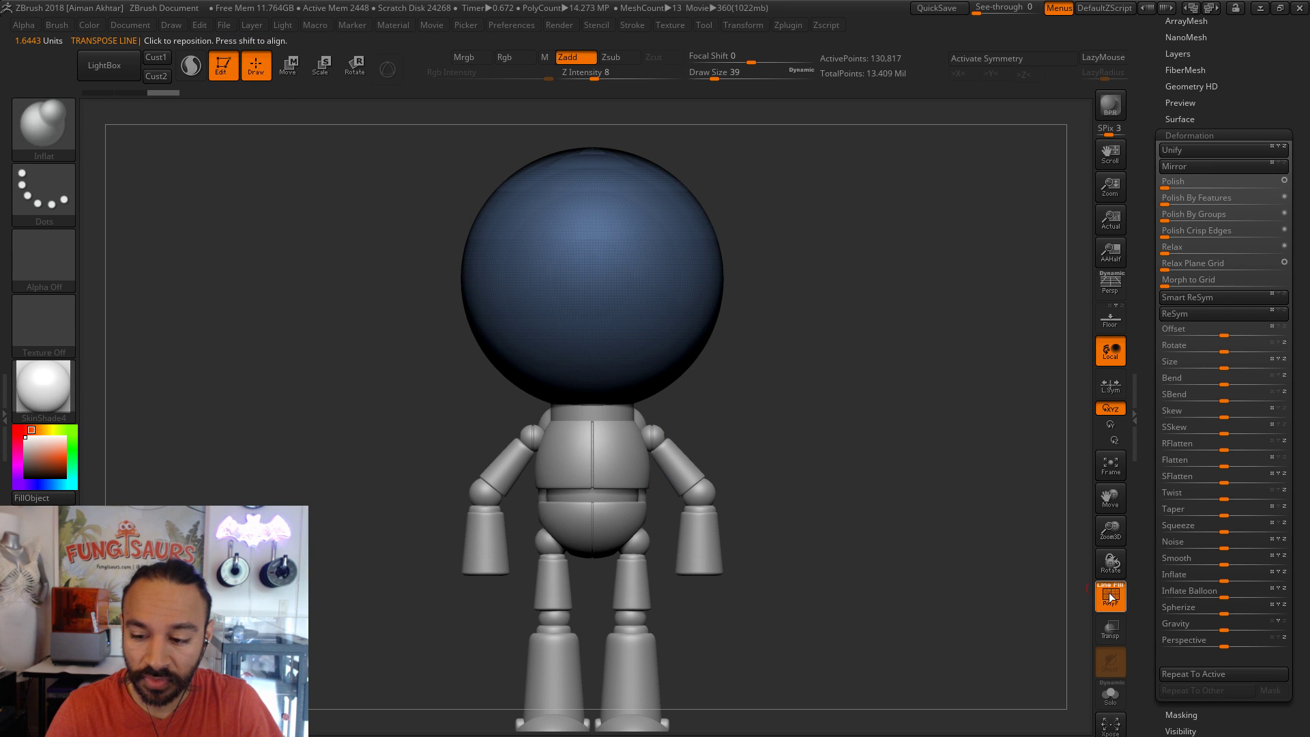
{"action": "mouse_move", "coordinate": [944, 536]}
{"action": "left_mouse_down"}
{"action": "mouse_move", "coordinate": [907, 496]}
{"action": "mouse_move", "coordinate": [462, 427]}
{"action": "left_mouse_up"}
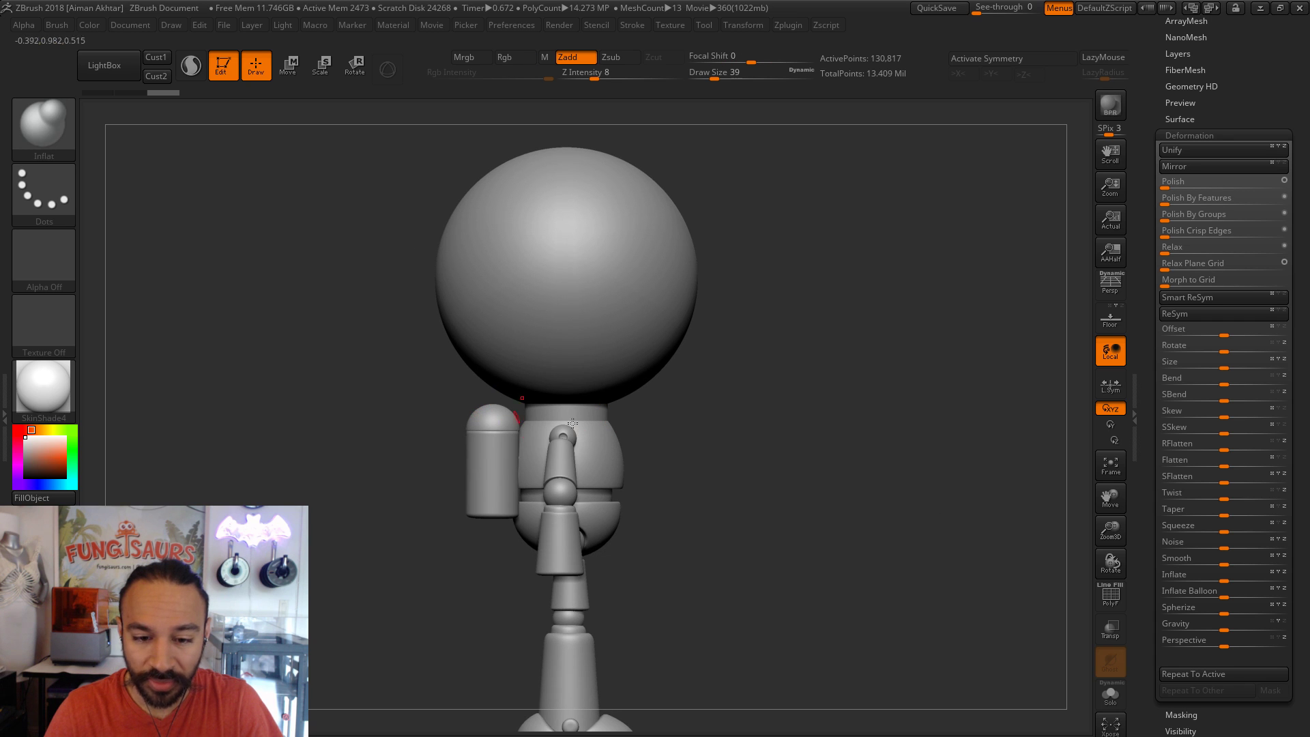
{"action": "left_click_drag", "start_coordinate": [799, 508], "coordinate": [603, 419]}
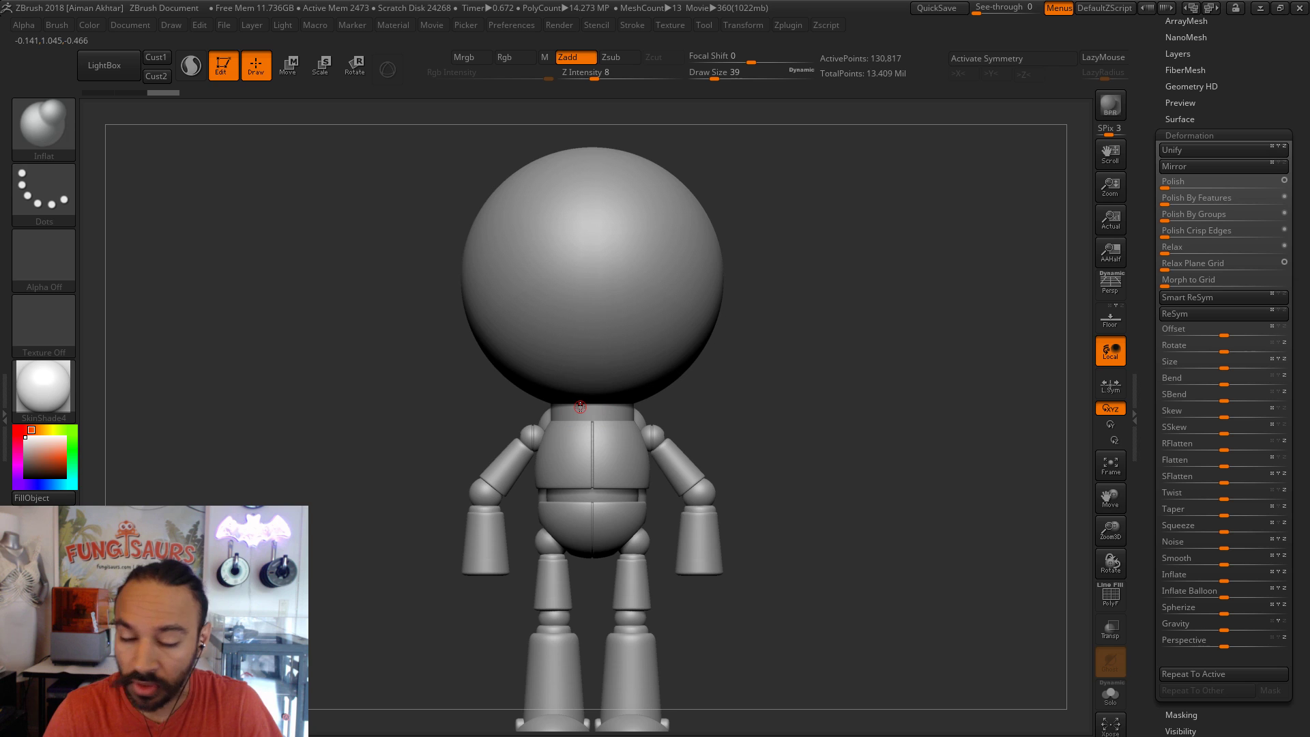
- Turn PolyFrame back on and check the polygroups of the torso, pelvis, waist and backpack tanks by selecting each
{"action": "left_click", "coordinate": [626, 471], "text": "alt"}
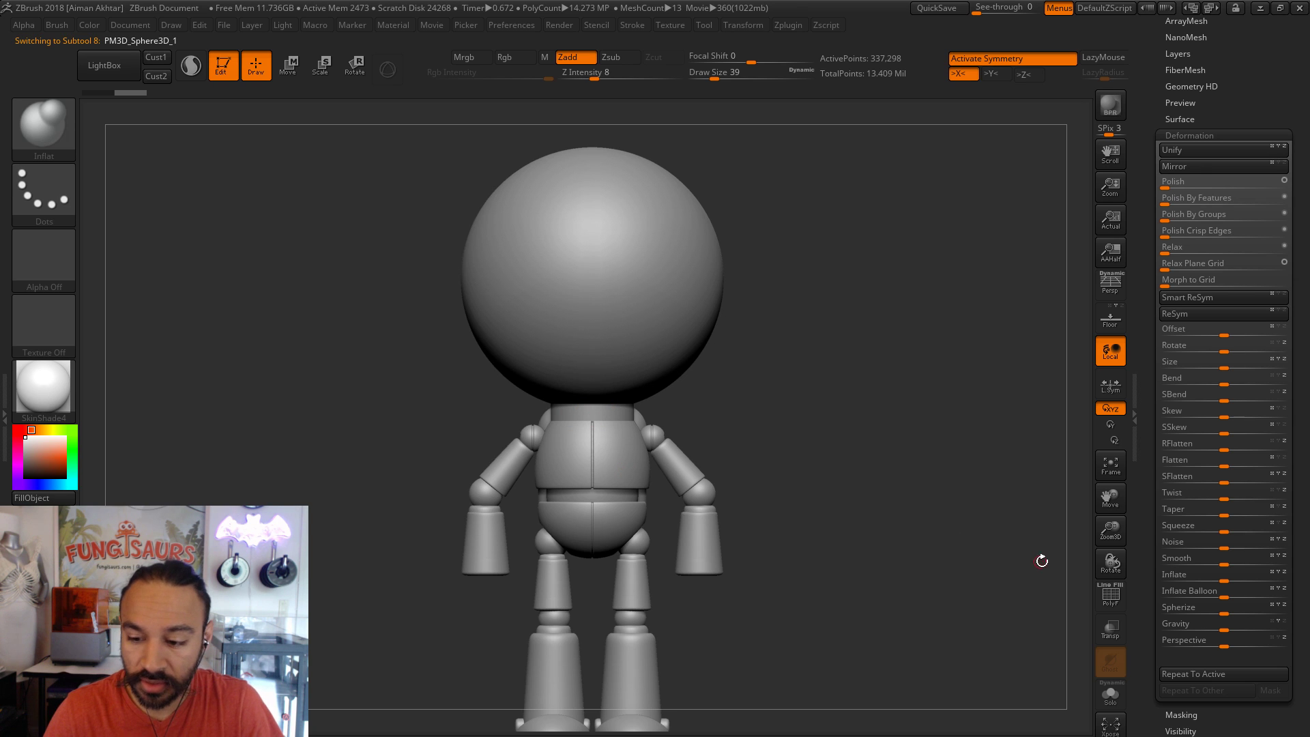
{"action": "left_click", "coordinate": [1110, 596]}
{"action": "left_click", "coordinate": [619, 511], "text": "alt"}
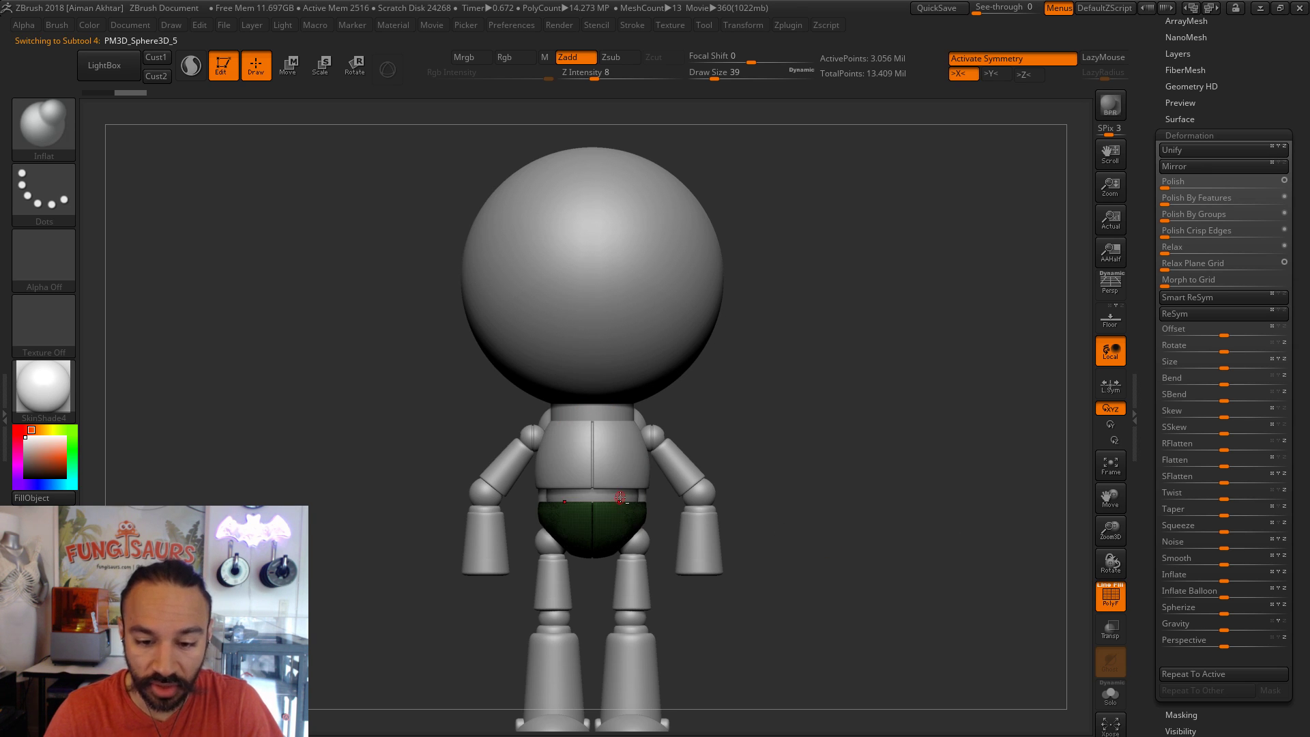
{"action": "left_click", "coordinate": [627, 499], "text": "alt"}
{"action": "left_click_drag", "start_coordinate": [819, 558], "coordinate": [915, 565]}
{"action": "left_click", "coordinate": [556, 471], "text": "alt"}
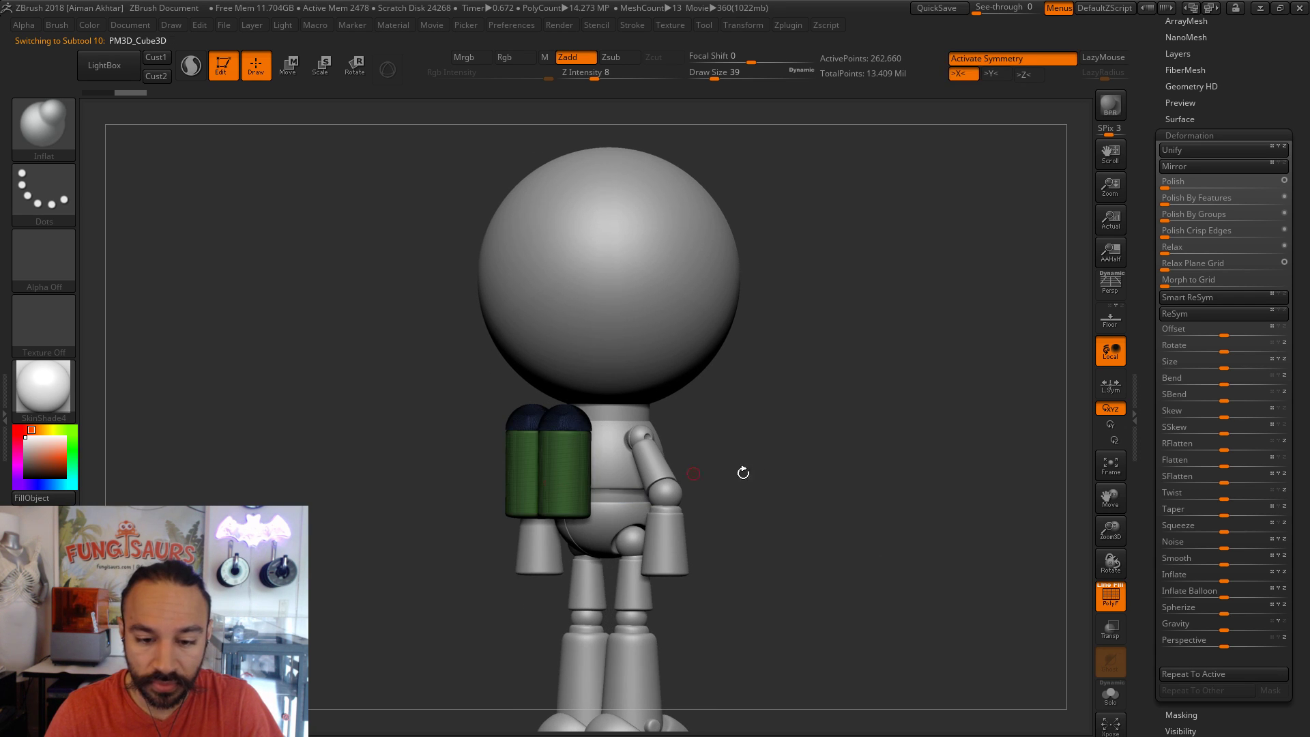
{"action": "left_click_drag", "start_coordinate": [755, 470], "coordinate": [822, 499]}
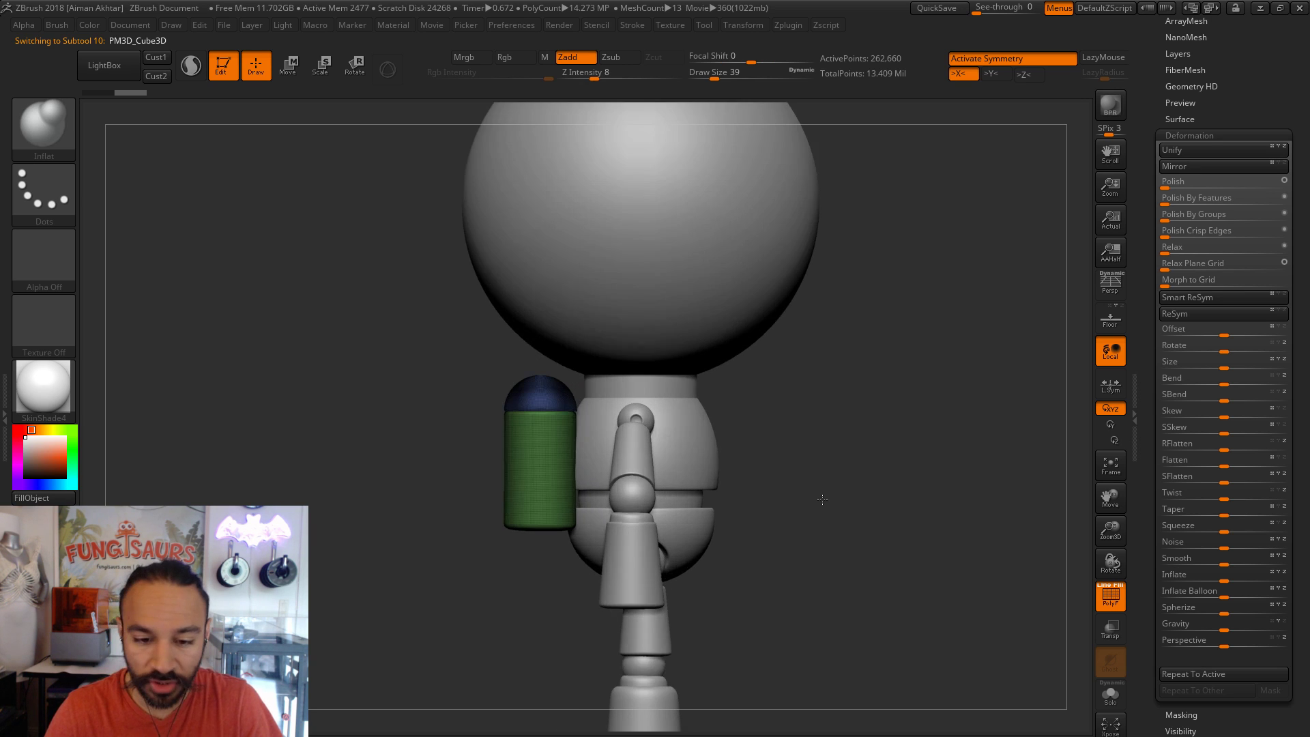
- Duplicate the backpack tanks subtool, hide the original and isolate the copy with Solo
{"action": "left_click_drag", "start_coordinate": [1249, 108], "coordinate": [1228, 207]}
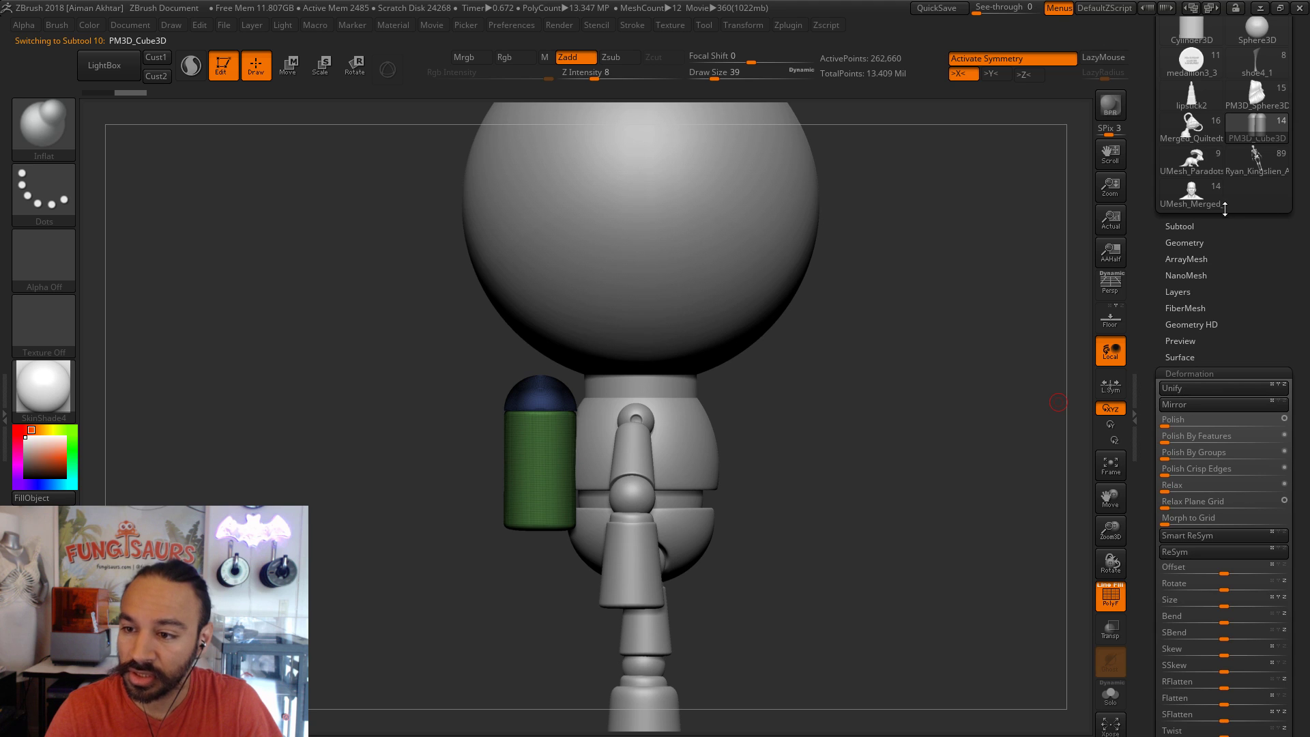
{"action": "left_click", "coordinate": [1197, 226]}
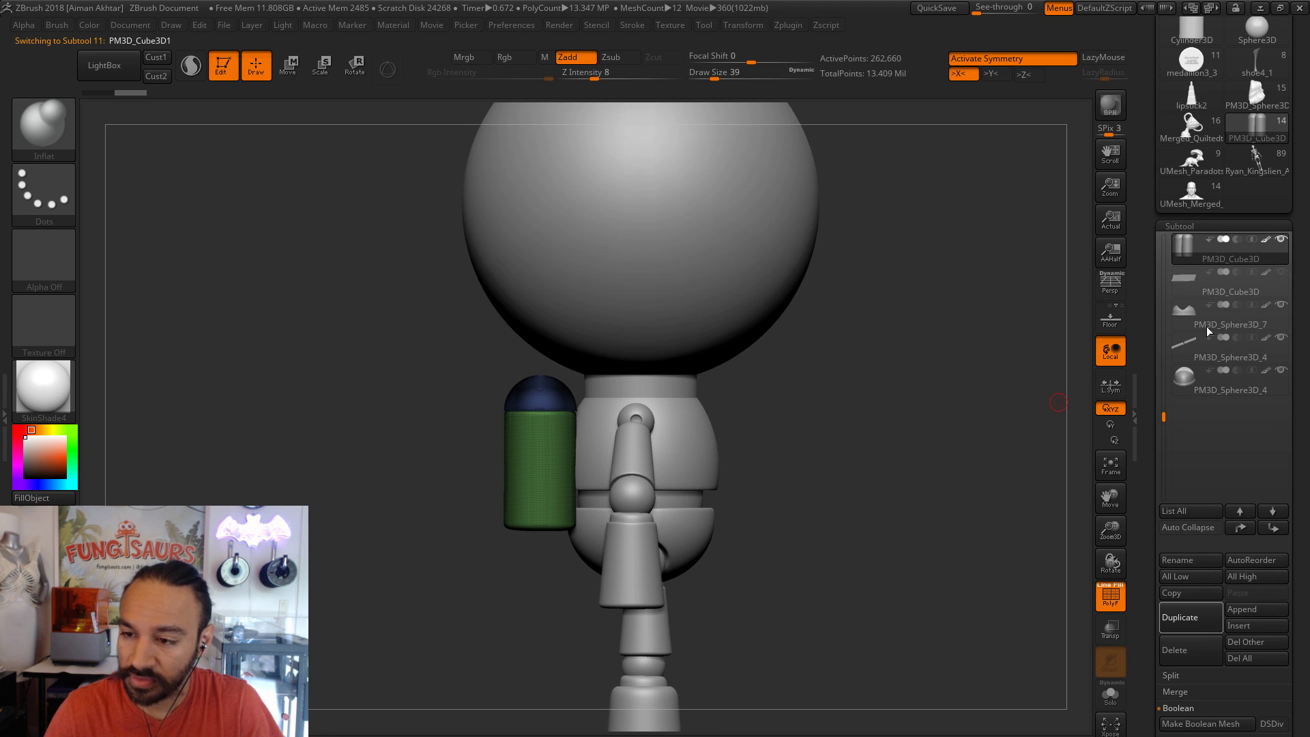
{"action": "key", "text": "ctrl+shift+d"}
{"action": "mouse_move", "coordinate": [1185, 281]}
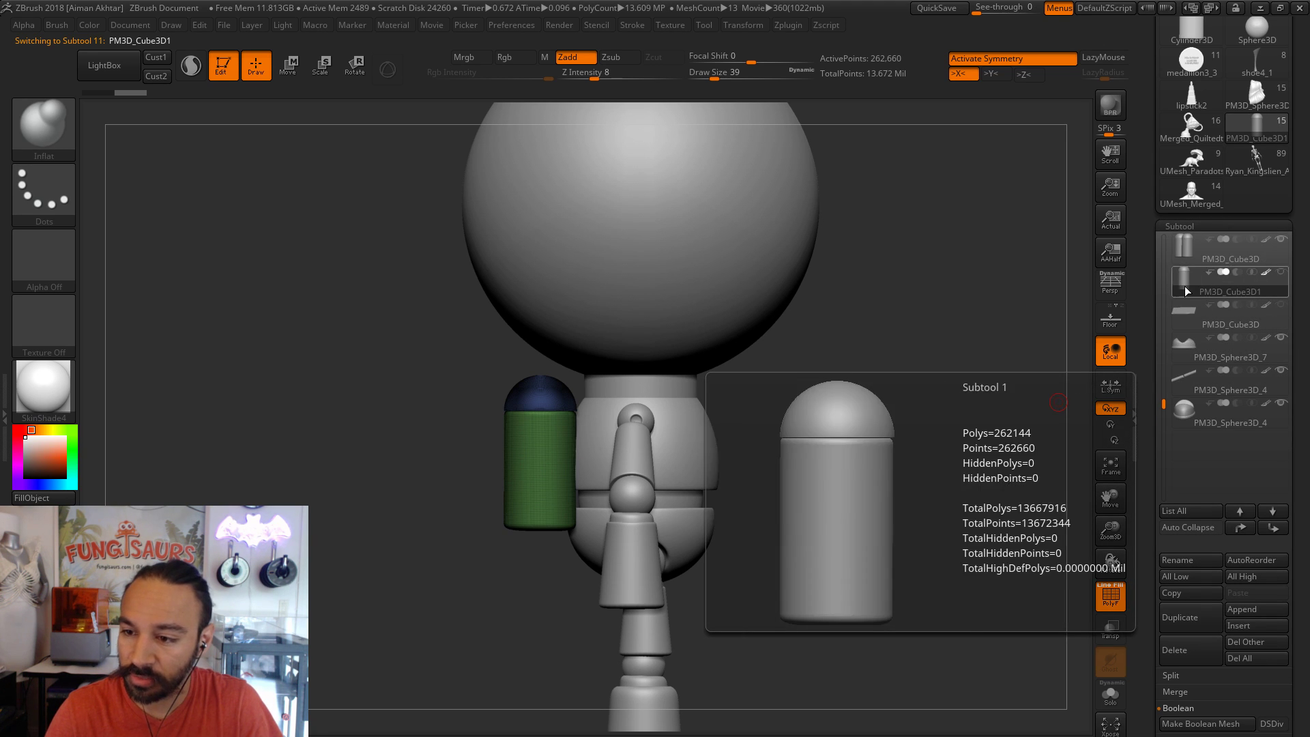
{"action": "left_click", "coordinate": [1280, 238]}
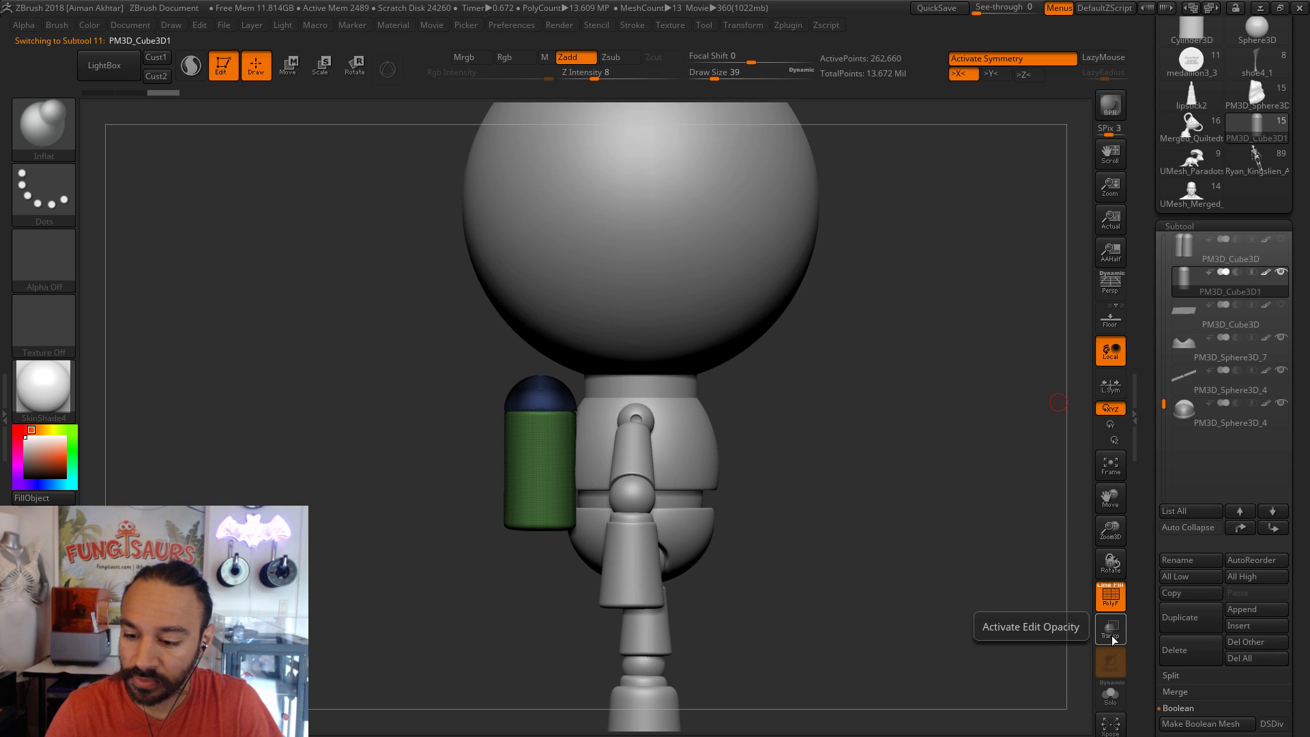
{"action": "left_click", "coordinate": [1110, 694]}
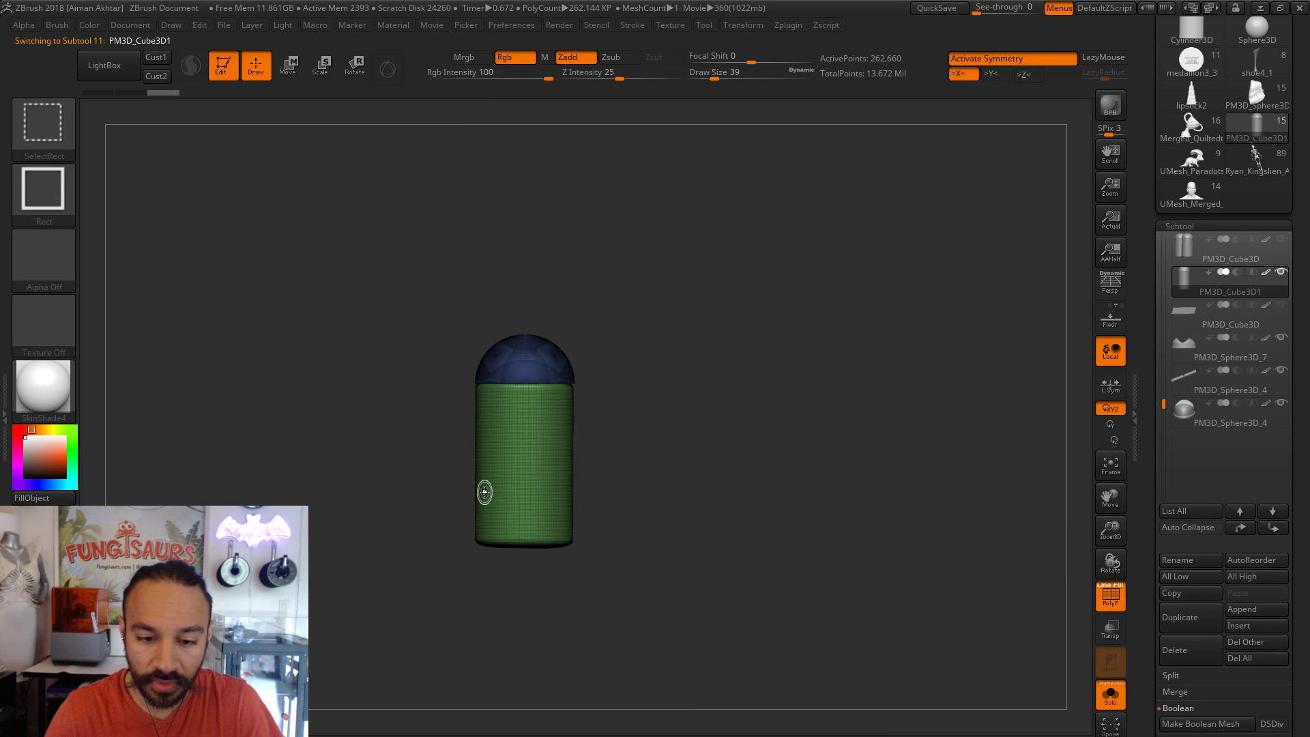
- Isolate the cylinder polygroup of the duplicated tanks and delete the hidden dome geometry
{"action": "left_click", "coordinate": [485, 492], "text": "ctrl+shift"}
{"action": "left_click_drag", "start_coordinate": [652, 509], "coordinate": [863, 516]}
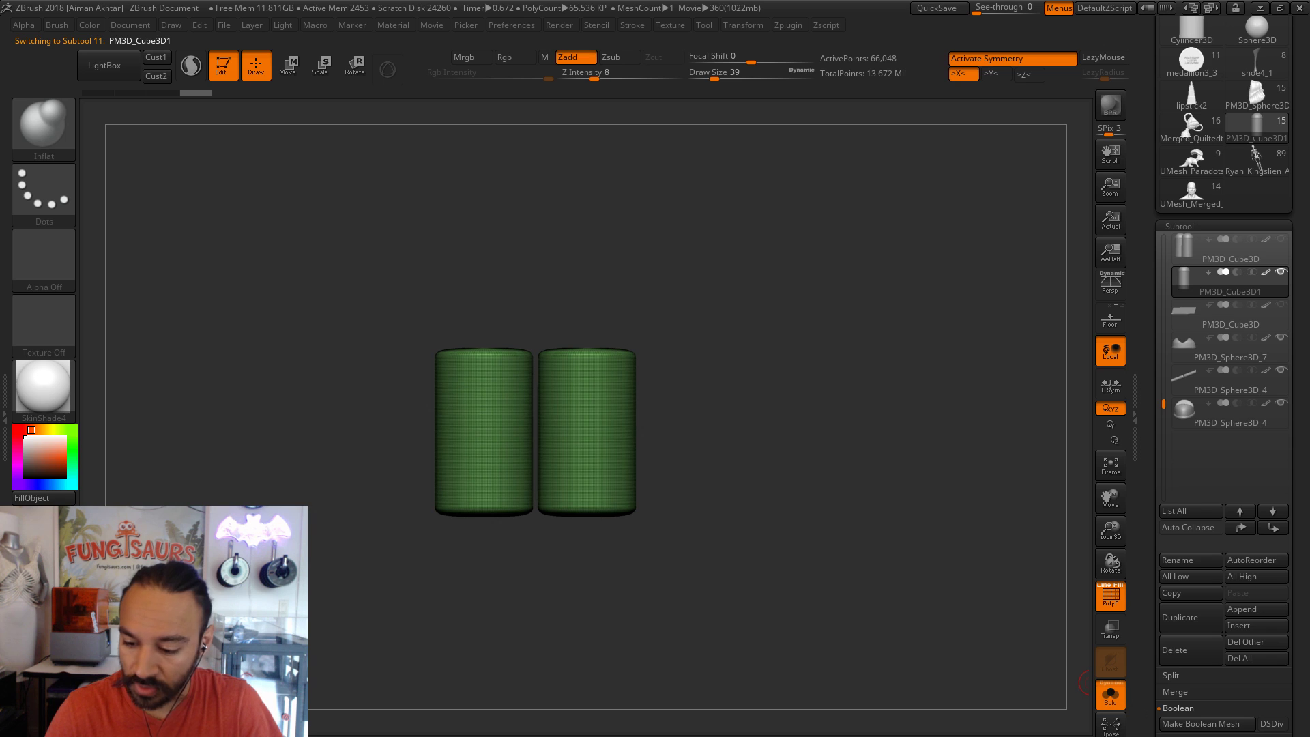
{"action": "left_click", "coordinate": [1185, 251]}
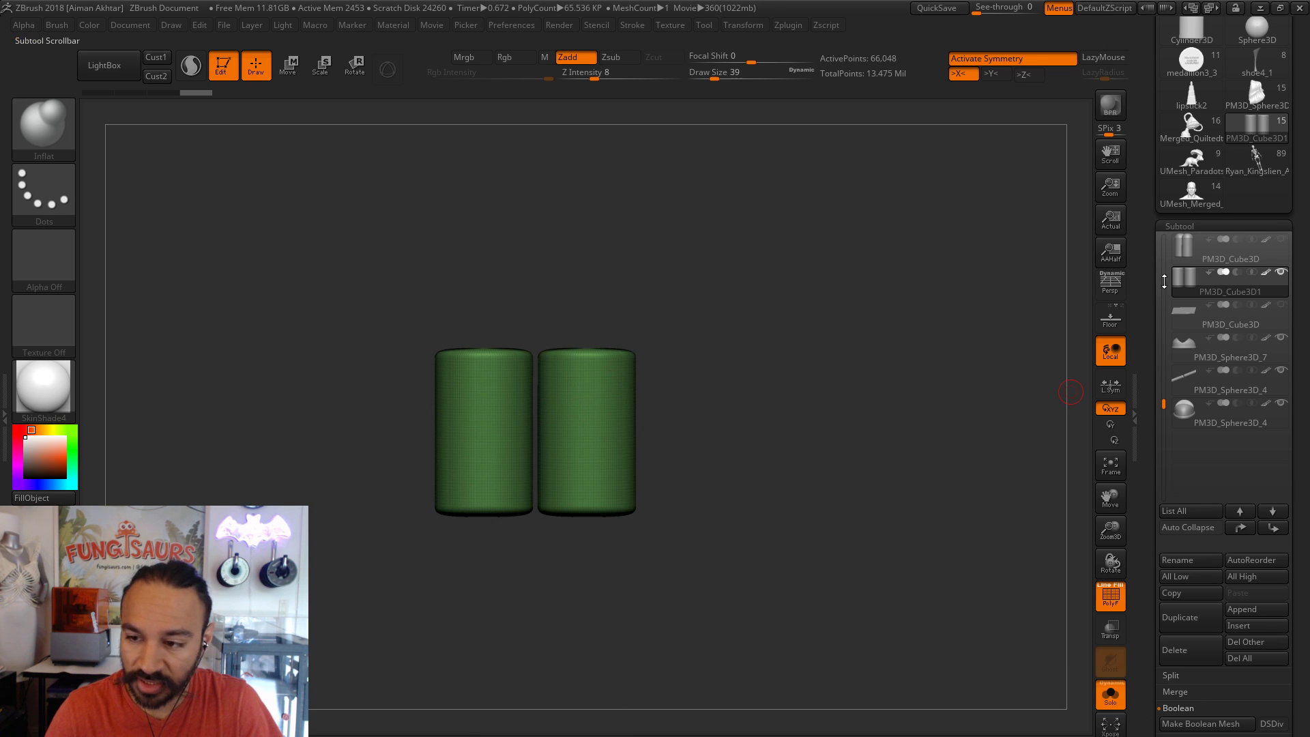
{"action": "left_click", "coordinate": [1186, 272]}
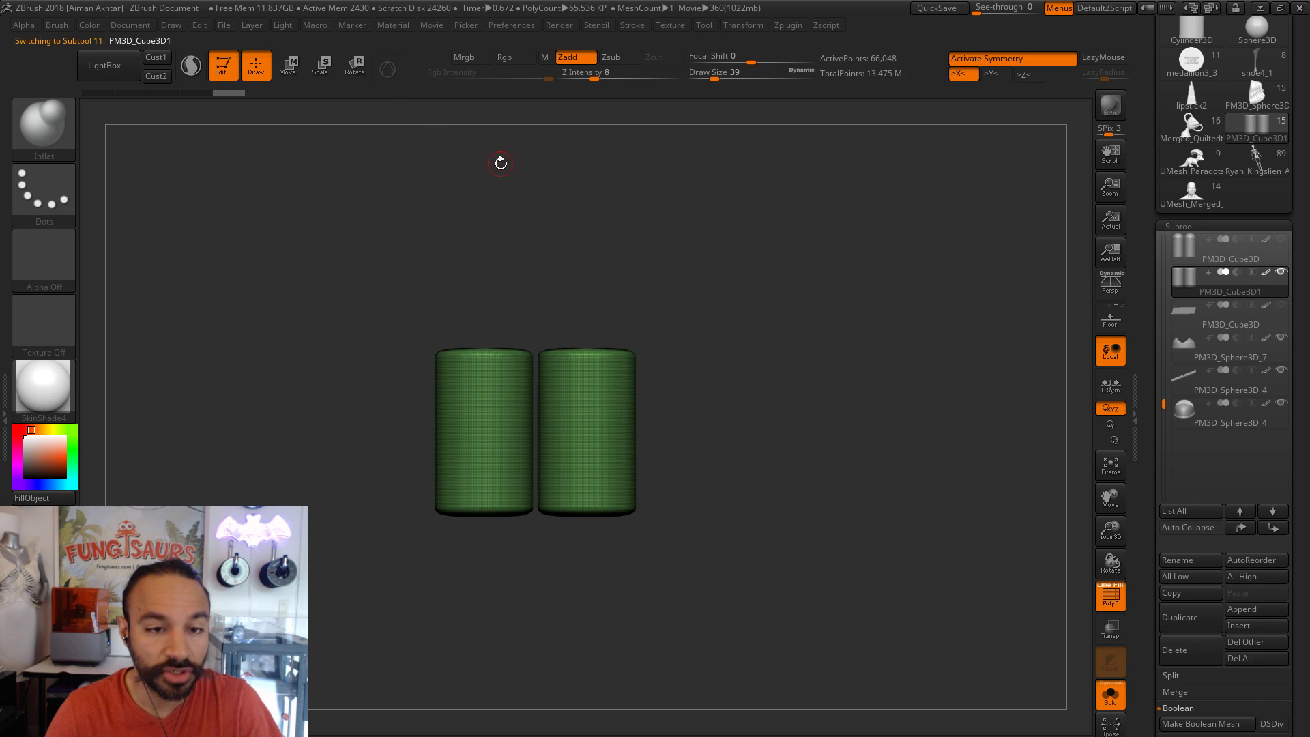
- Squash the duplicated cylinders vertically into short discs with the transpose line and turn off PolyFrame
{"action": "left_click", "coordinate": [300, 71]}
{"action": "mouse_move", "coordinate": [608, 498]}
{"action": "left_mouse_down"}
{"action": "mouse_move", "coordinate": [605, 303]}
{"action": "mouse_move", "coordinate": [584, 466]}
{"action": "left_mouse_up"}
{"action": "left_click", "coordinate": [1113, 605]}
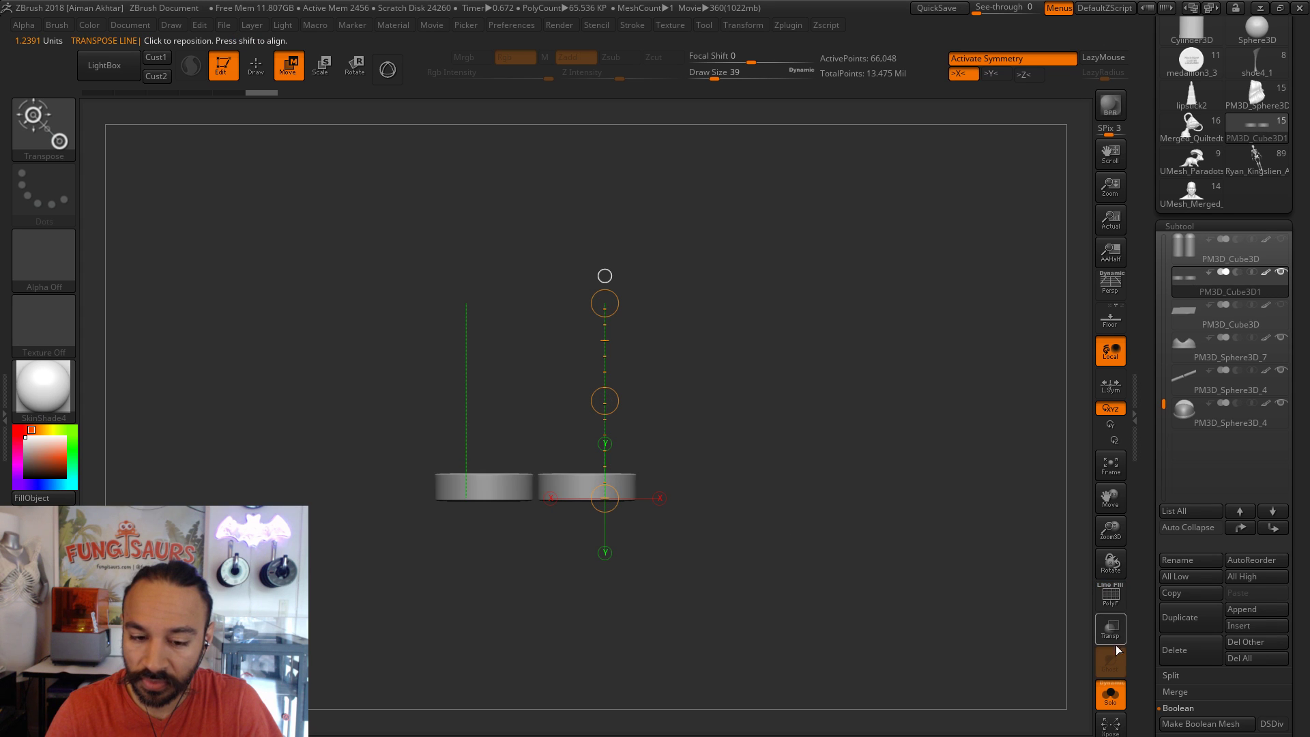
- Show the original tanks and the rest of the robot, and move the short discs down to cap the tank bottoms
{"action": "left_click", "coordinate": [1112, 696]}
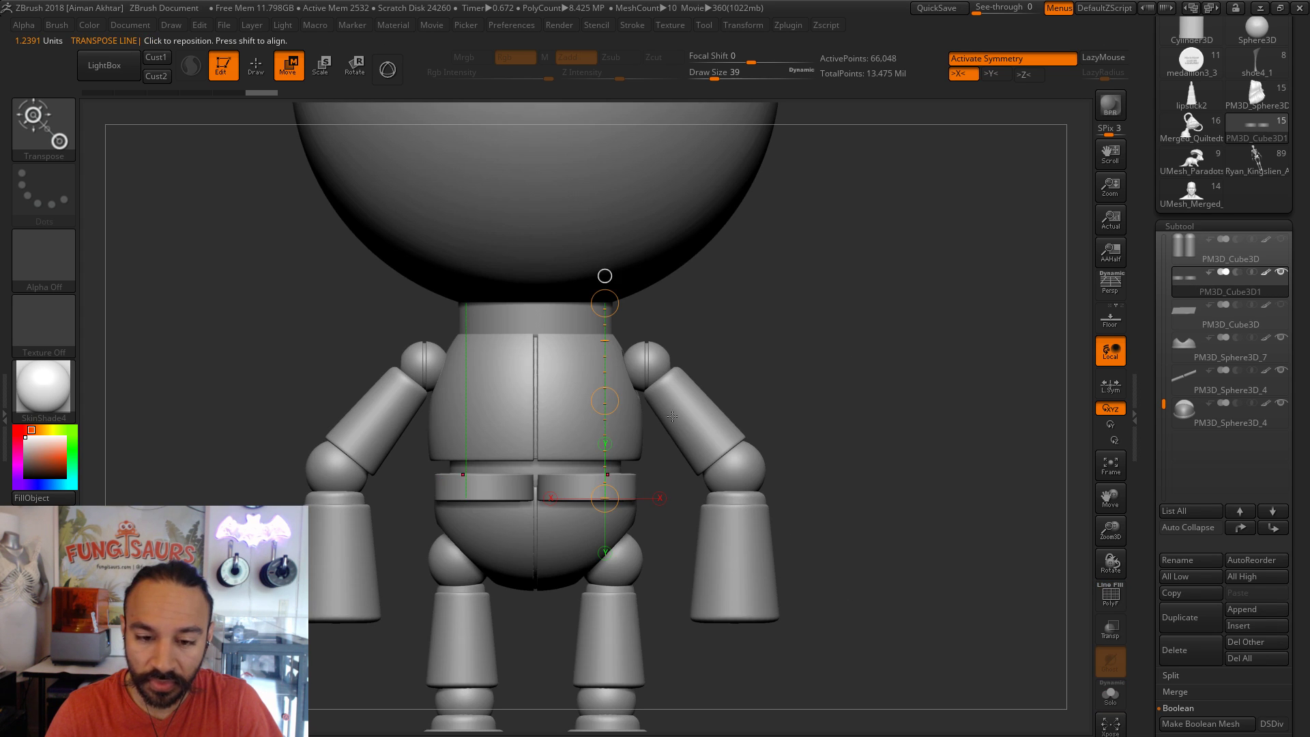
{"action": "left_click", "coordinate": [1280, 241]}
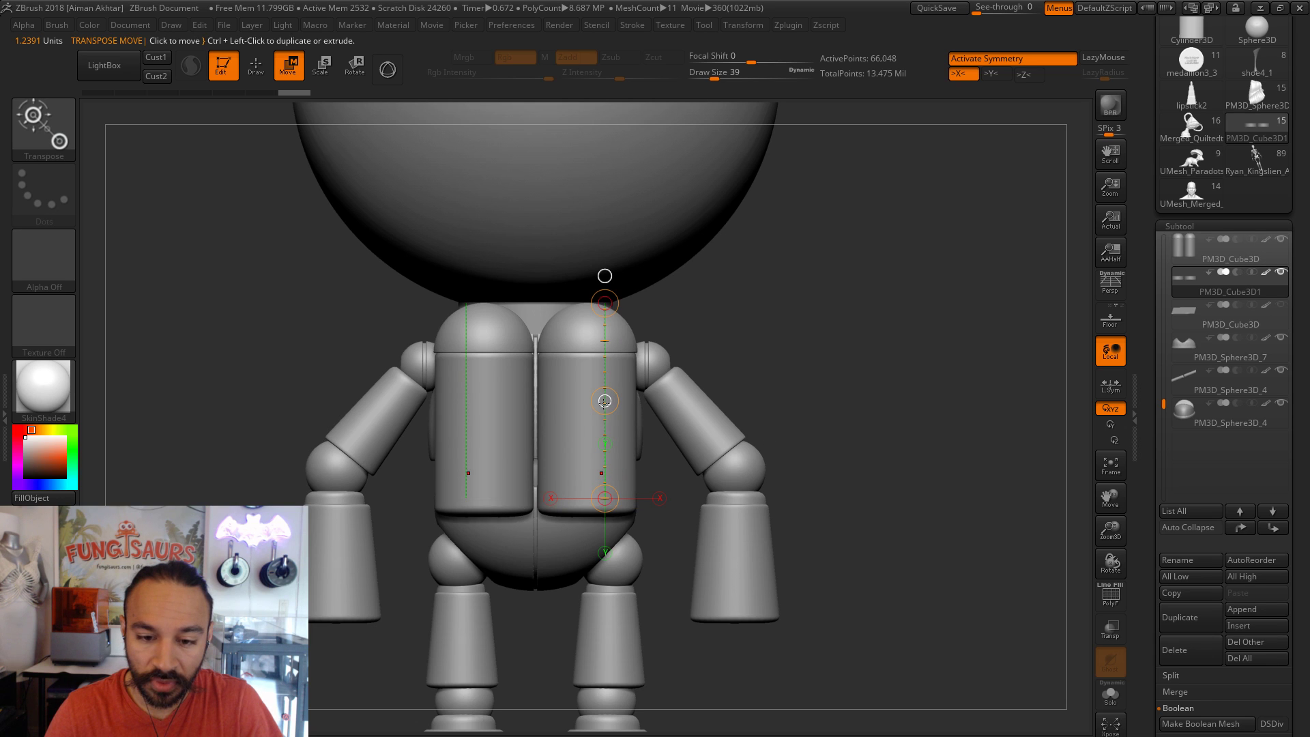
{"action": "left_click_drag", "start_coordinate": [605, 403], "coordinate": [593, 436], "text": "ctrl"}
{"action": "left_click", "coordinate": [256, 66]}
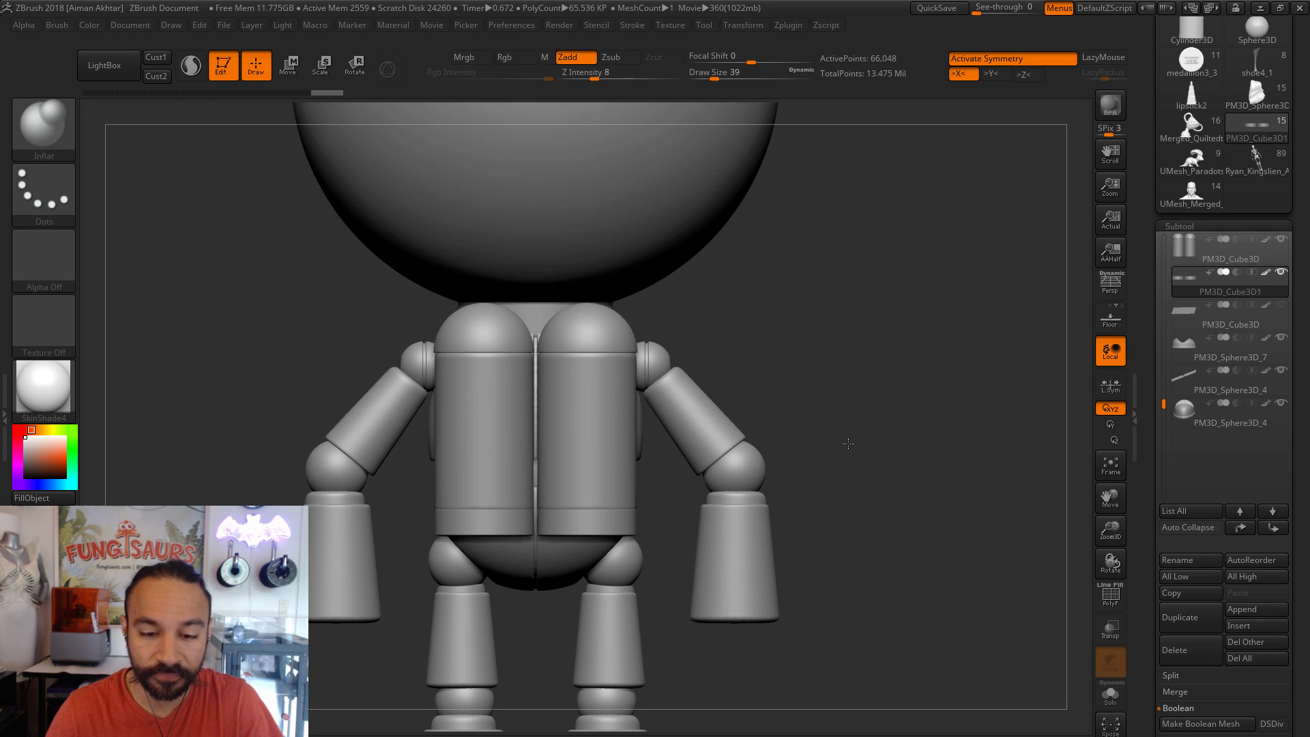
- Select the original tanks and use MaskRect with an inverted mask to protect everything except their lower ends
{"action": "right_click_drag", "start_coordinate": [810, 415], "coordinate": [605, 483], "text": "ctrl"}
{"action": "left_click", "coordinate": [604, 483], "text": "alt"}
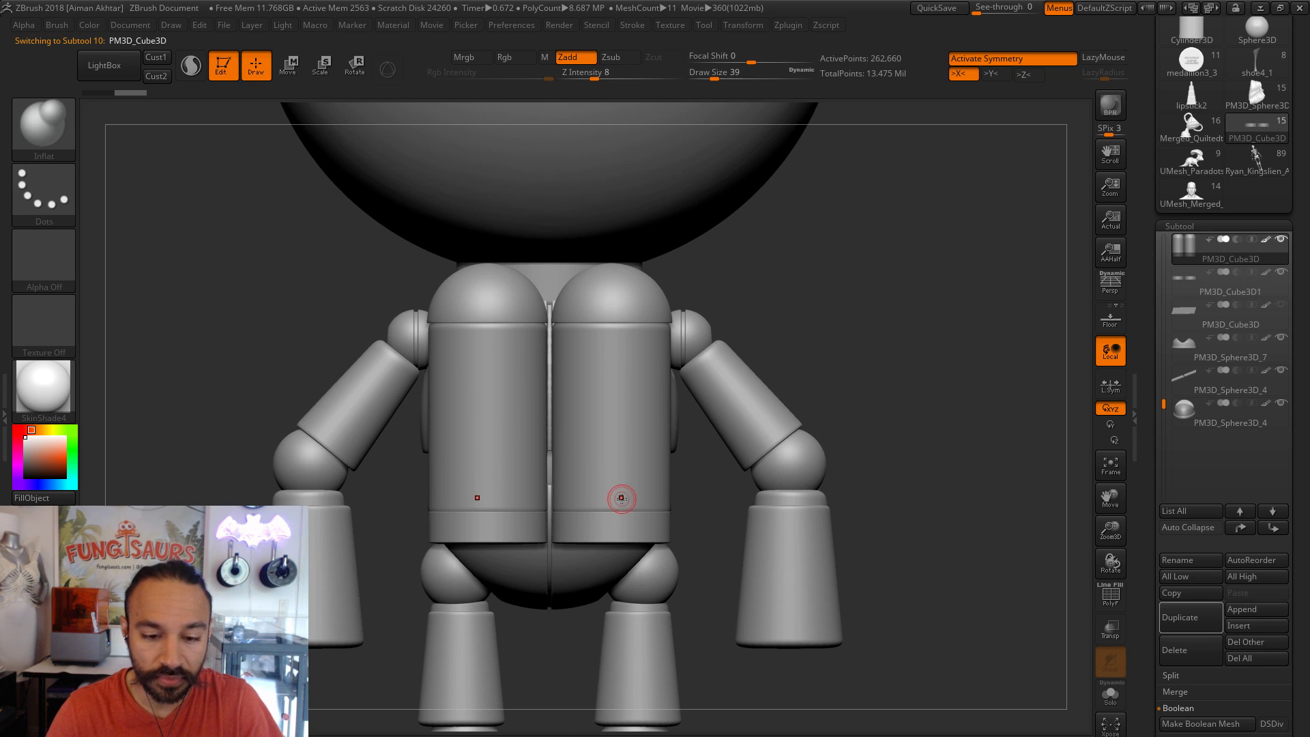
{"action": "mouse_move", "coordinate": [539, 524]}
{"action": "left_mouse_down", "text": "ctrl"}
{"action": "mouse_move", "coordinate": [702, 508]}
{"action": "mouse_move", "coordinate": [699, 535]}
{"action": "mouse_move", "coordinate": [679, 530]}
{"action": "left_mouse_up", "text": "ctrl"}
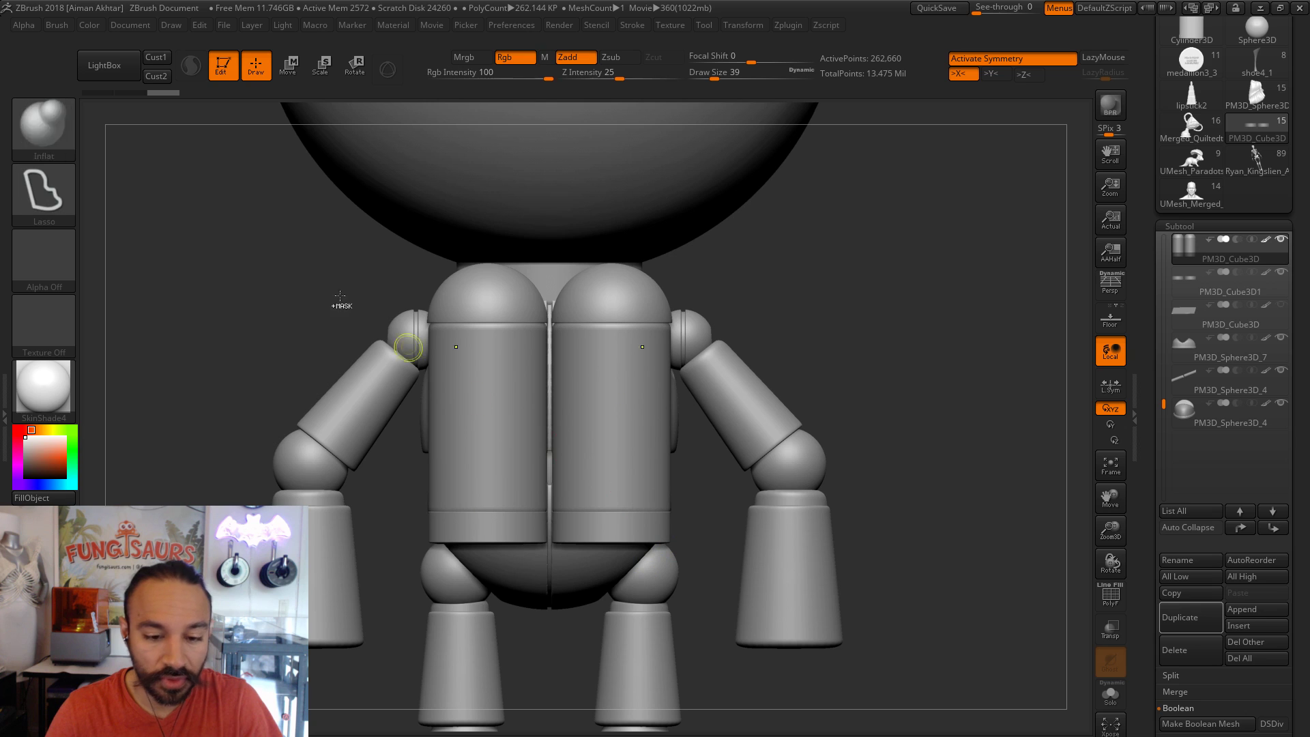
{"action": "left_click", "coordinate": [53, 136]}
{"action": "left_click", "coordinate": [258, 140]}
{"action": "mouse_move", "coordinate": [710, 573]}
{"action": "left_mouse_down", "text": "ctrl"}
{"action": "mouse_move", "coordinate": [401, 531]}
{"action": "mouse_move", "coordinate": [373, 501]}
{"action": "left_mouse_up", "text": "ctrl"}
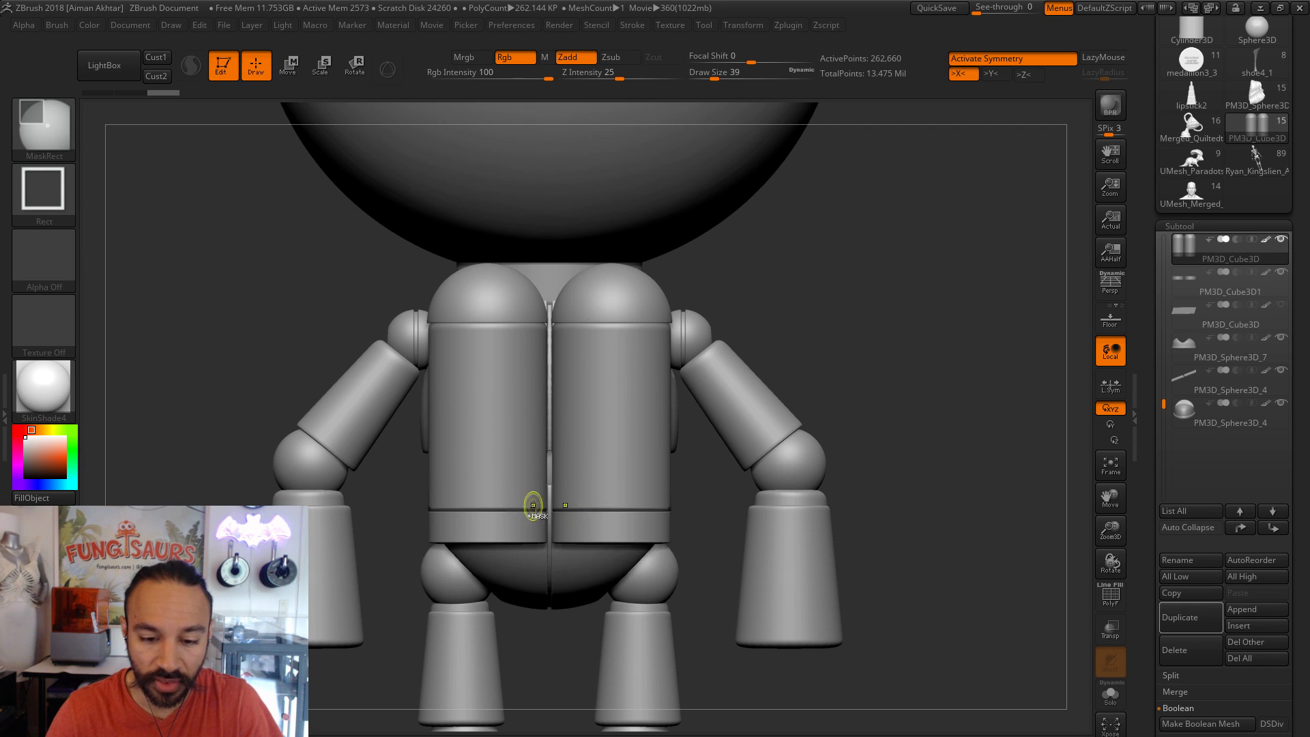
{"action": "left_click", "coordinate": [710, 519], "text": "ctrl"}
{"action": "left_click_drag", "start_coordinate": [733, 524], "coordinate": [735, 554], "text": "alt"}
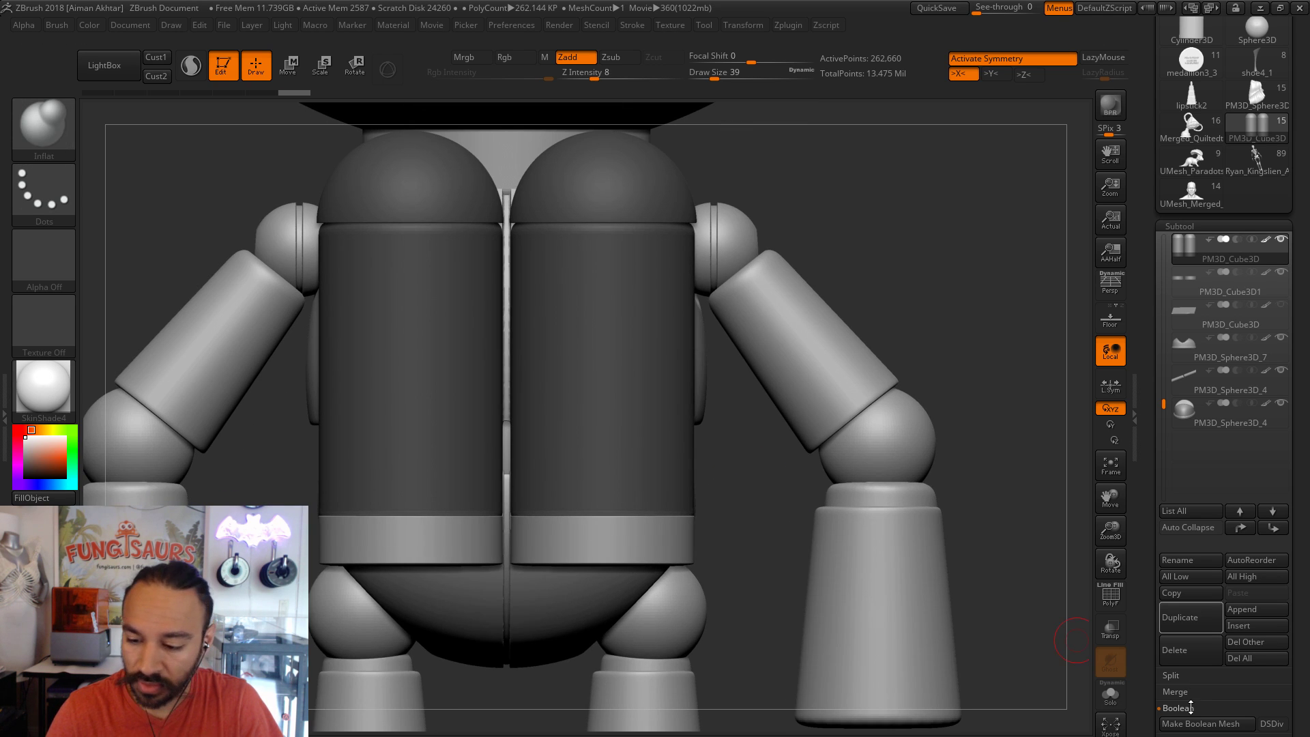
- Shrink the unmasked lower ends of the tanks with a negative Inflate deformation and clear the mask
{"action": "left_click_drag", "start_coordinate": [1248, 736], "coordinate": [1249, 710]}
{"action": "left_click", "coordinate": [1189, 736]}
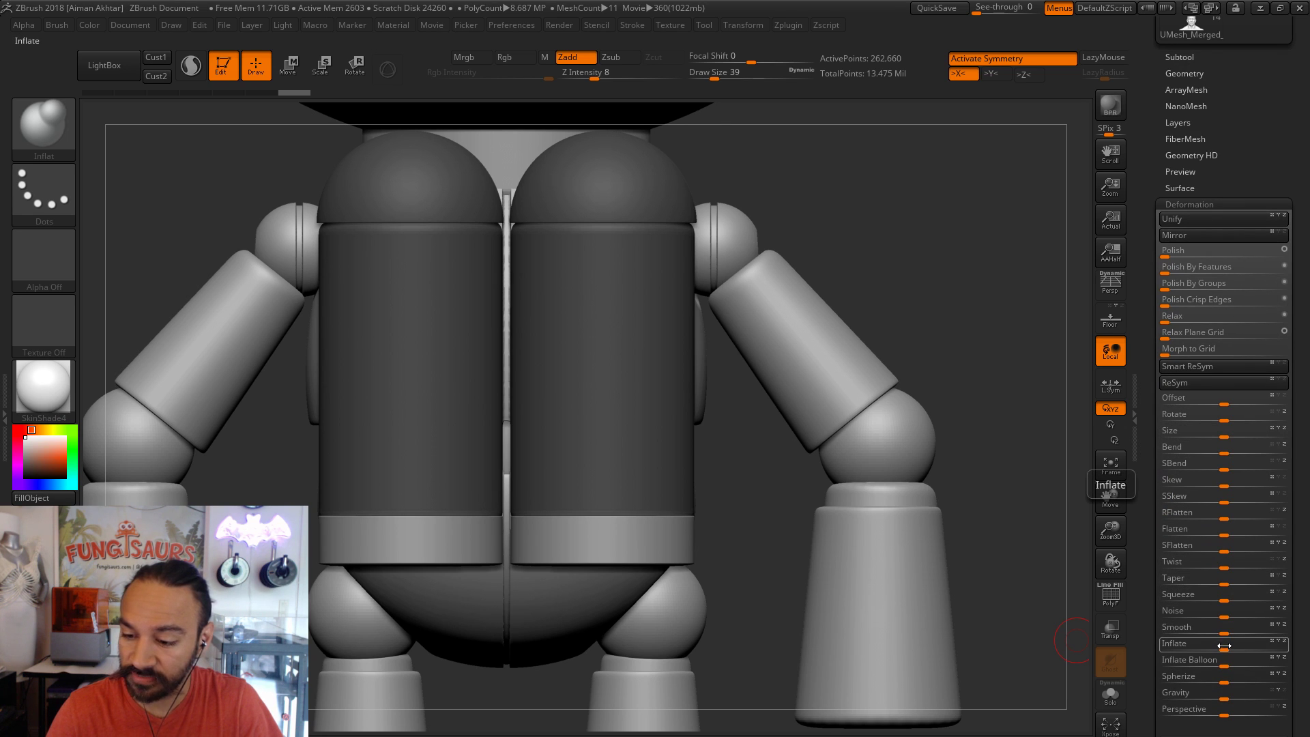
{"action": "left_click", "coordinate": [1221, 648]}
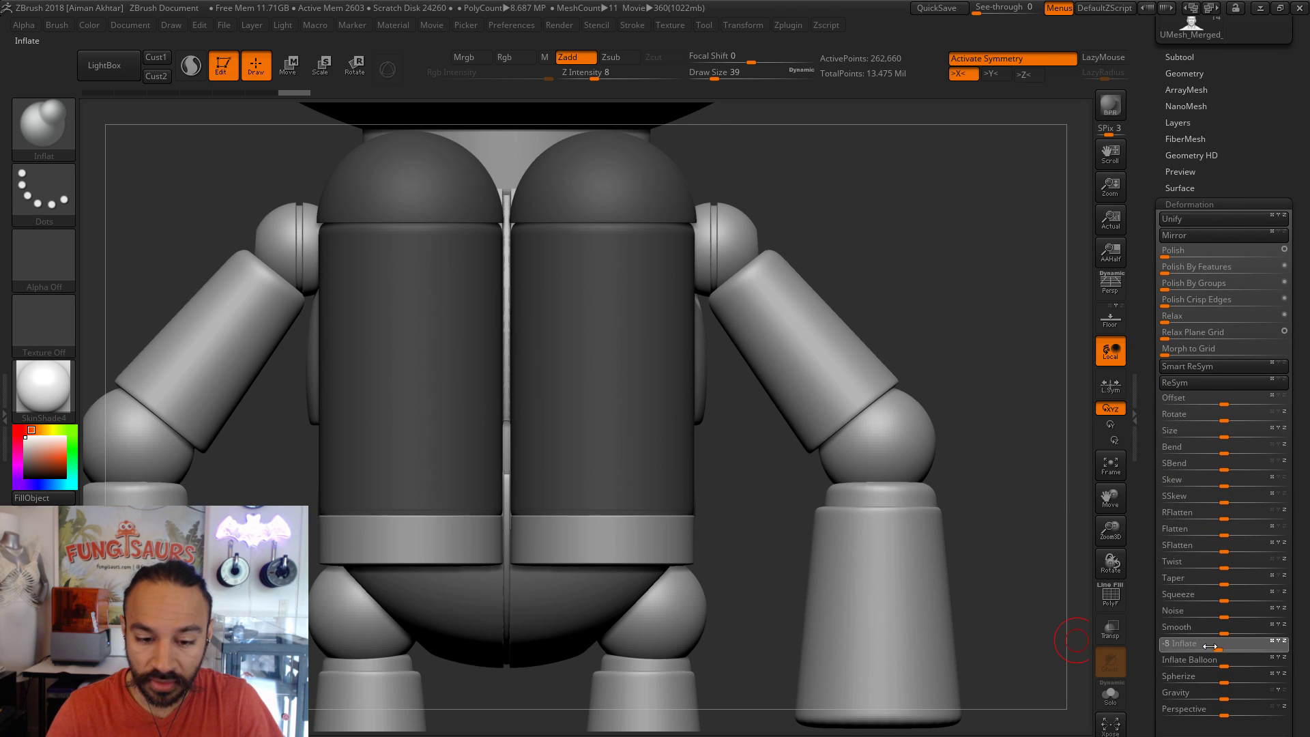
{"action": "left_click_drag", "start_coordinate": [1205, 646], "coordinate": [1210, 645]}
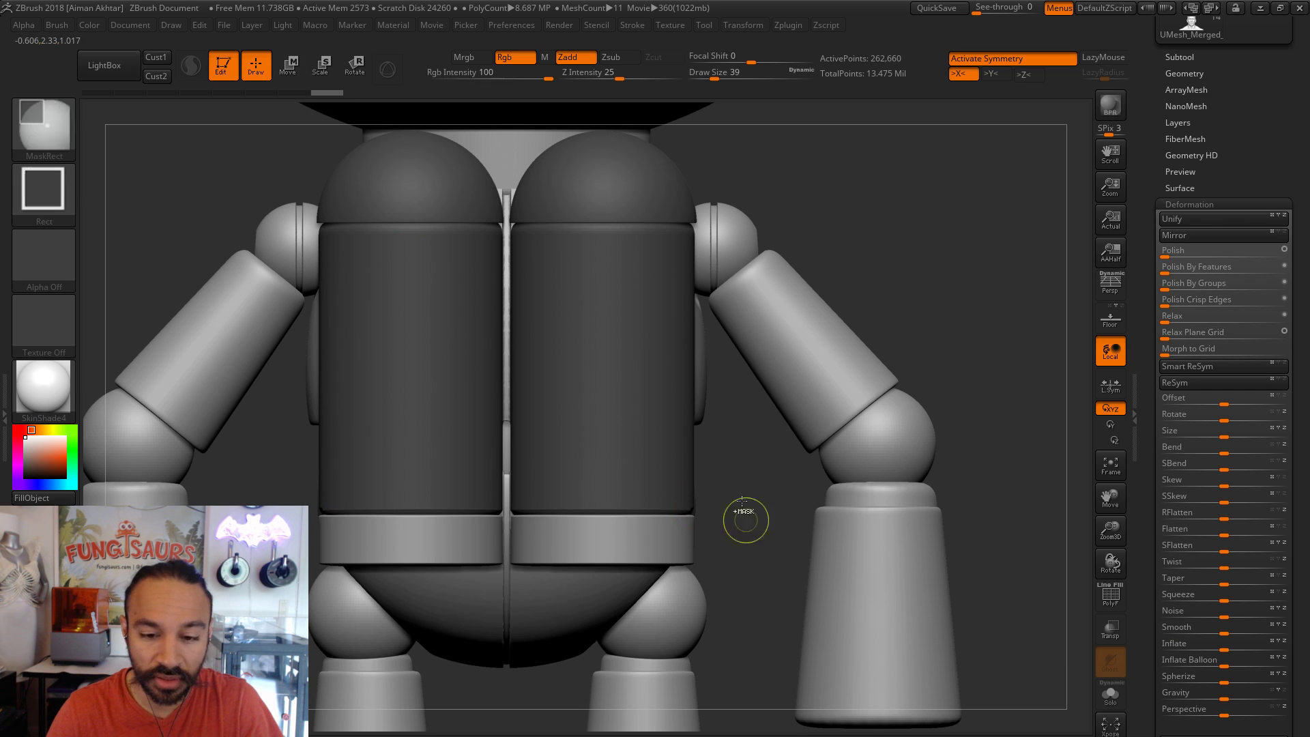
{"action": "key", "text": "shift"}
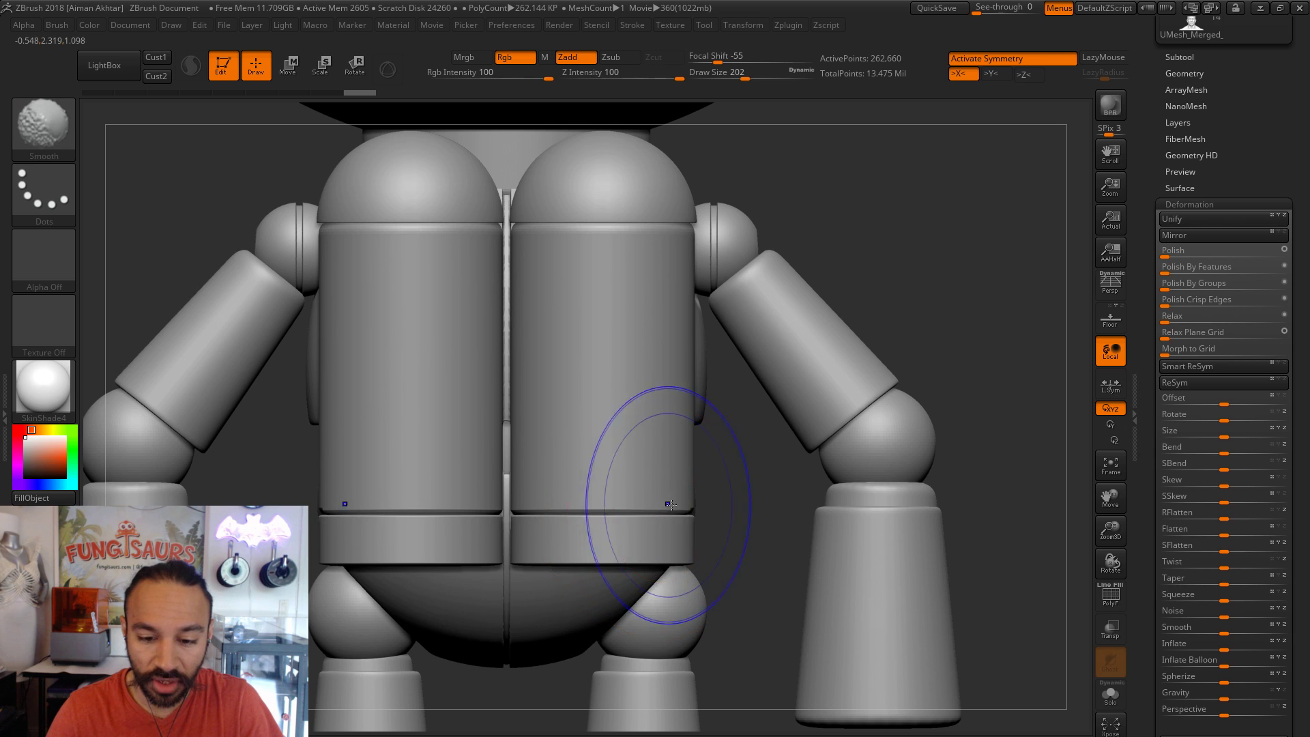
- Smooth the lower edges of both tanks just above the bottom caps and select the caps
{"action": "mouse_move", "coordinate": [569, 510]}
{"action": "left_mouse_down", "text": "shift"}
{"action": "mouse_move", "coordinate": [695, 515]}
{"action": "mouse_move", "coordinate": [635, 524]}
{"action": "left_mouse_up", "text": "shift"}
{"action": "key", "text": "shift"}
{"action": "mouse_move", "coordinate": [759, 506]}
{"action": "left_mouse_down", "text": "shift"}
{"action": "mouse_move", "coordinate": [673, 512]}
{"action": "mouse_move", "coordinate": [614, 498]}
{"action": "mouse_move", "coordinate": [678, 493]}
{"action": "left_mouse_up", "text": "shift"}
{"action": "left_click_drag", "start_coordinate": [433, 552], "coordinate": [546, 539]}
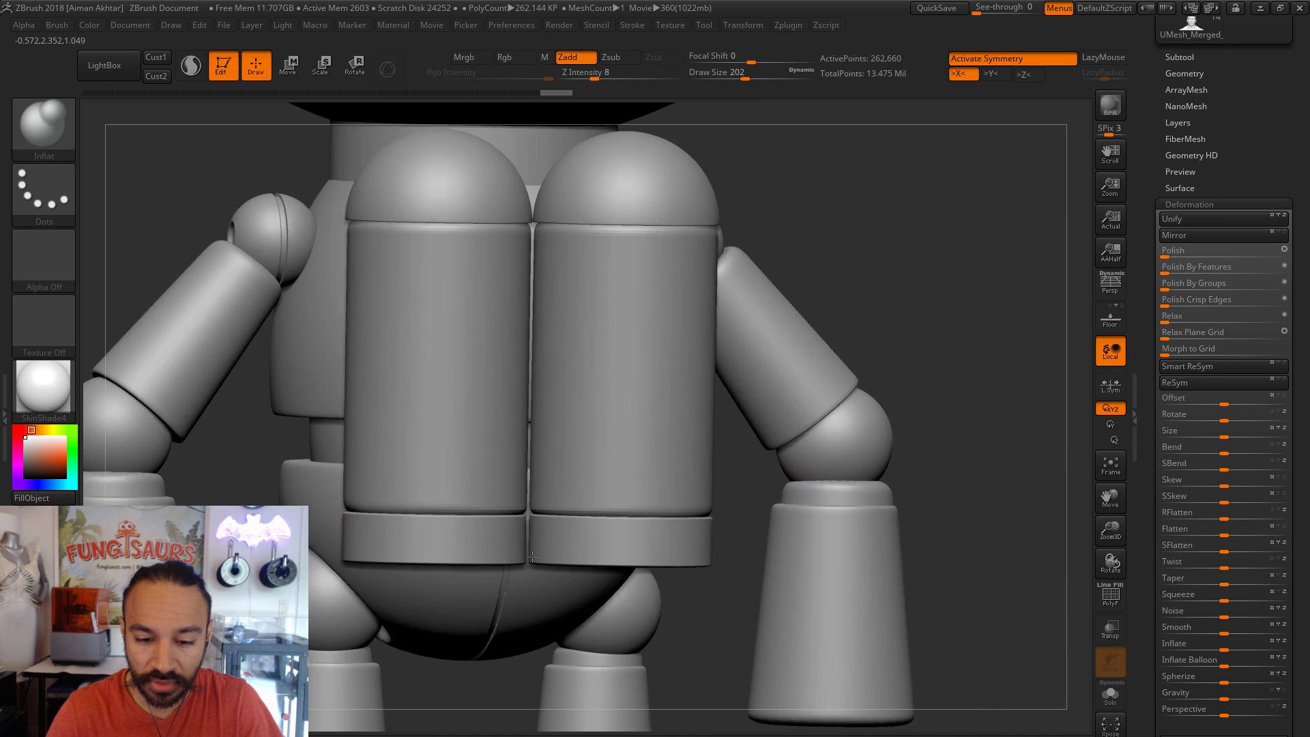
{"action": "mouse_move", "coordinate": [408, 478]}
{"action": "left_mouse_down", "text": "shift"}
{"action": "mouse_move", "coordinate": [375, 496]}
{"action": "mouse_move", "coordinate": [409, 503]}
{"action": "left_mouse_up", "text": "shift"}
{"action": "left_click", "coordinate": [582, 537], "text": "alt"}
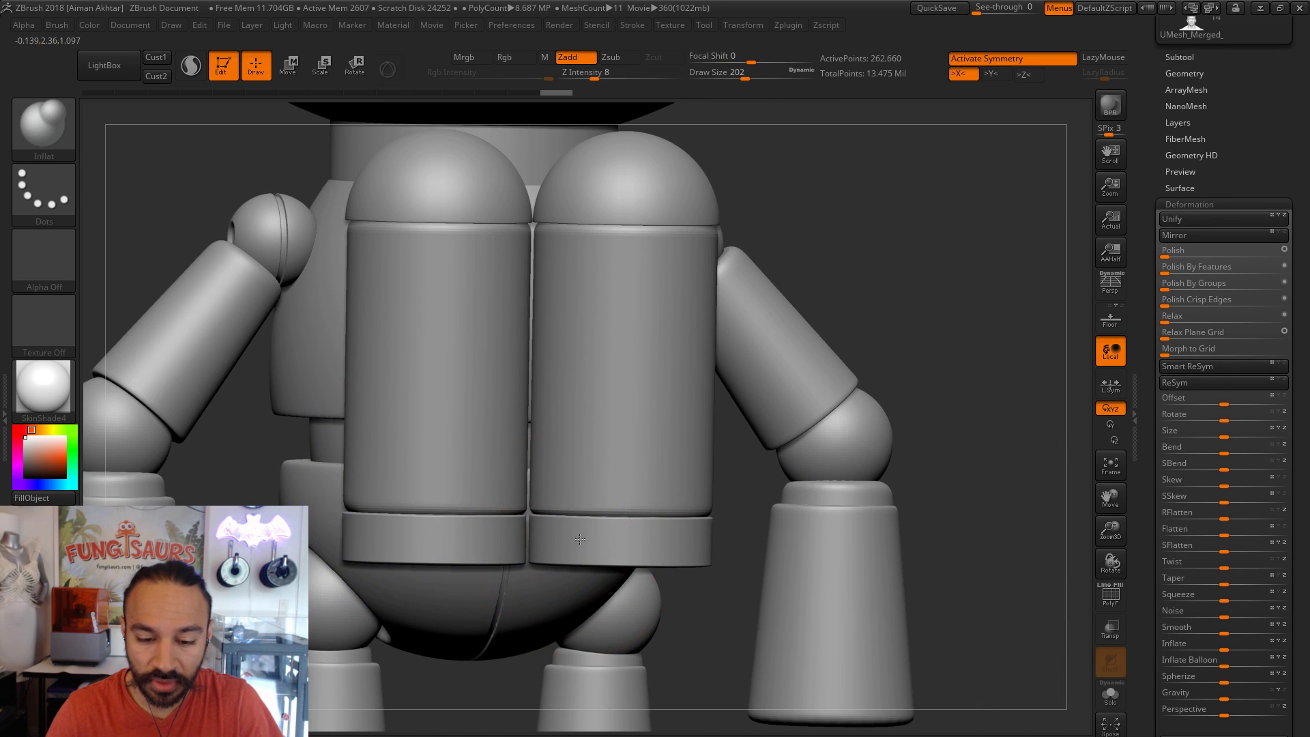
- Nudge the bottom caps slightly upward against the backpack tanks with a Transpose move, then return to Draw mode
{"action": "left_click", "coordinate": [288, 65]}
{"action": "left_click_drag", "start_coordinate": [626, 550], "coordinate": [627, 369]}
{"action": "left_click_drag", "start_coordinate": [626, 473], "coordinate": [627, 473]}
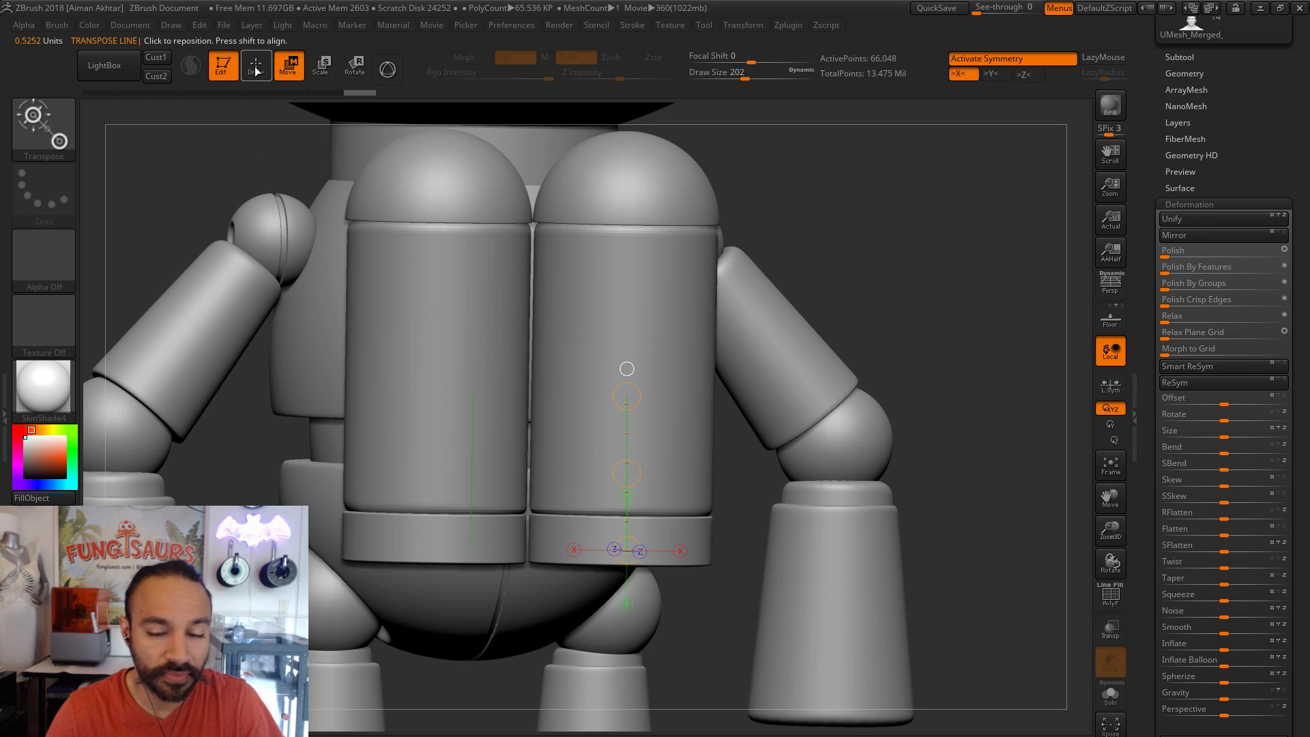
{"action": "left_click", "coordinate": [256, 71]}
- Merge the backpack tanks' subtool with the bottom caps' subtool below it
{"action": "mouse_move", "coordinate": [835, 232]}
{"action": "left_mouse_down"}
{"action": "mouse_move", "coordinate": [835, 221]}
{"action": "mouse_move", "coordinate": [872, 278]}
{"action": "left_mouse_up"}
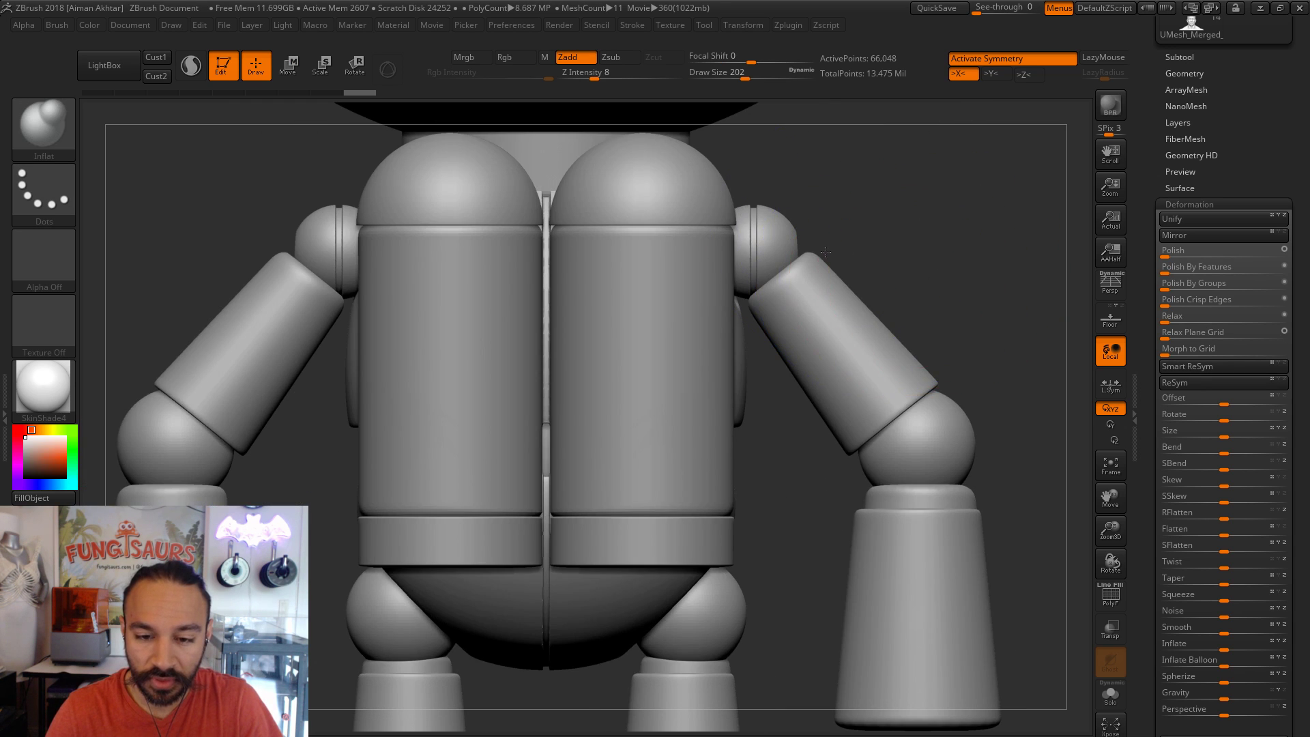
{"action": "key", "text": "f"}
{"action": "left_click_drag", "start_coordinate": [878, 375], "coordinate": [1085, 348]}
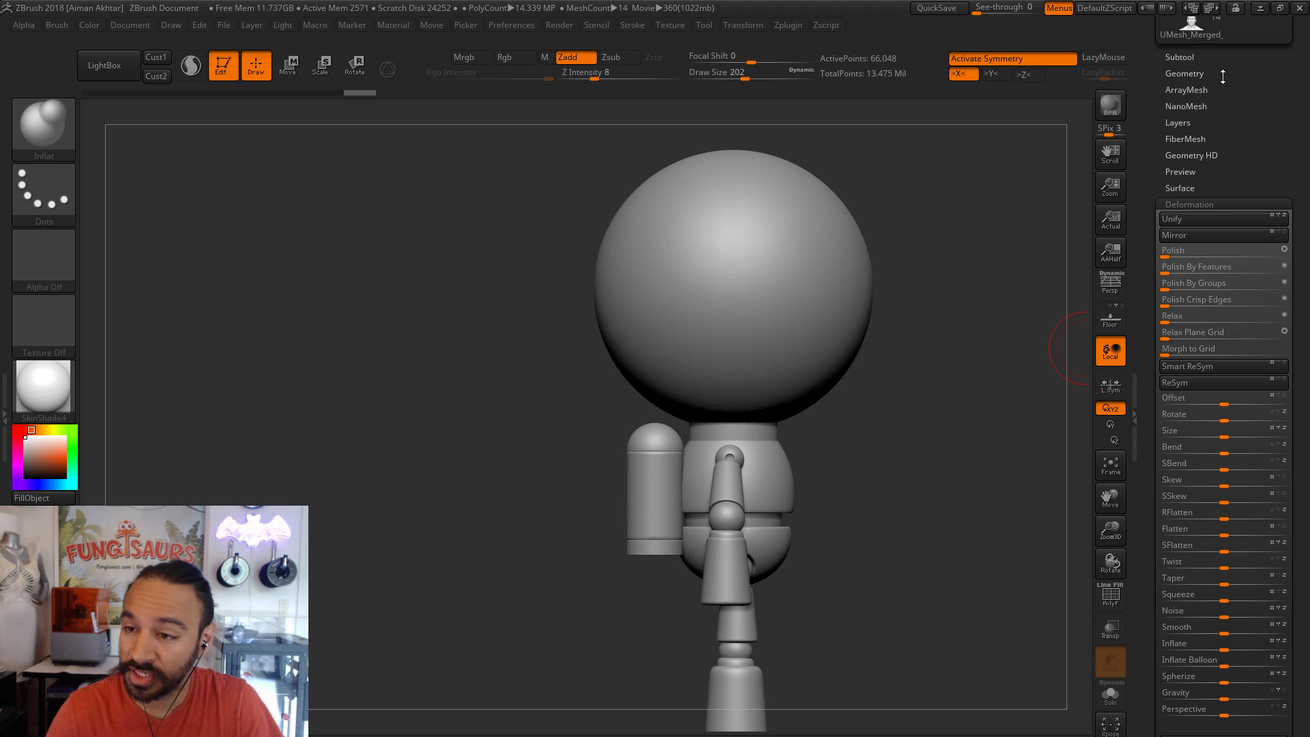
{"action": "left_click", "coordinate": [1180, 56]}
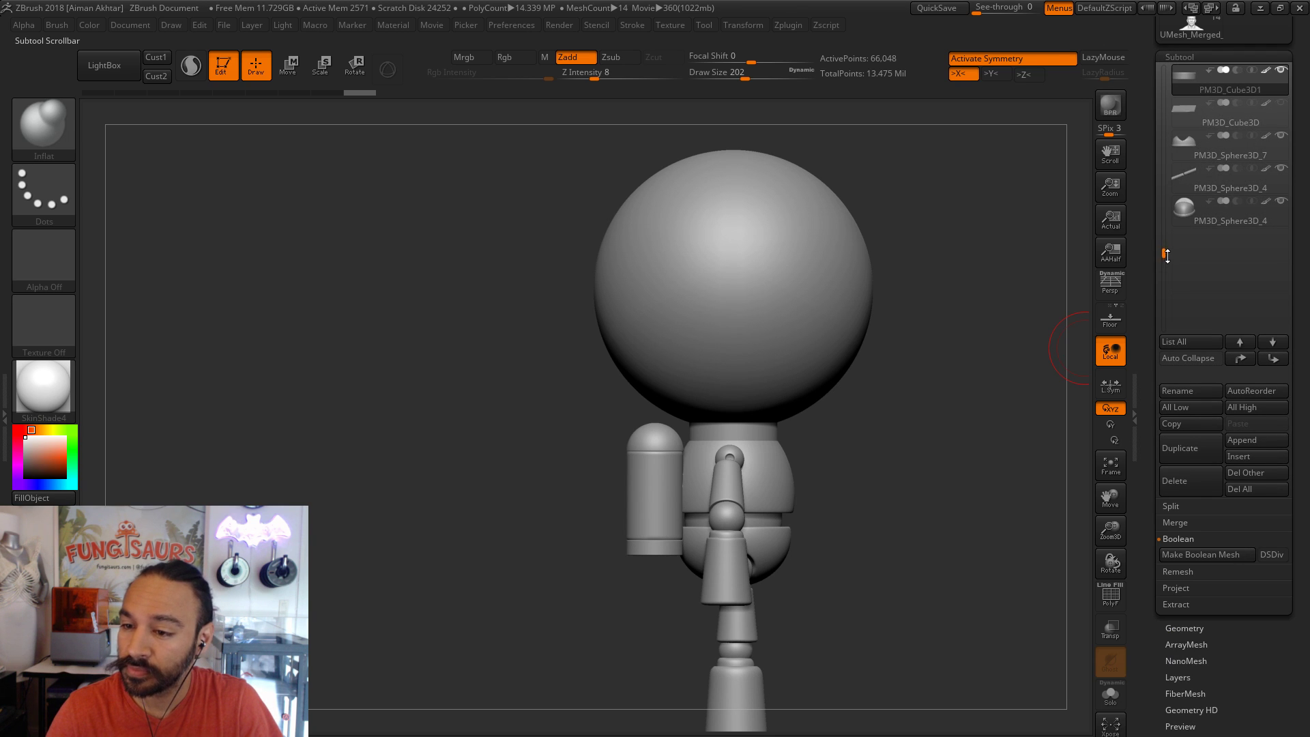
{"action": "left_click_drag", "start_coordinate": [1167, 251], "coordinate": [1171, 206]}
{"action": "left_click", "coordinate": [1198, 110]}
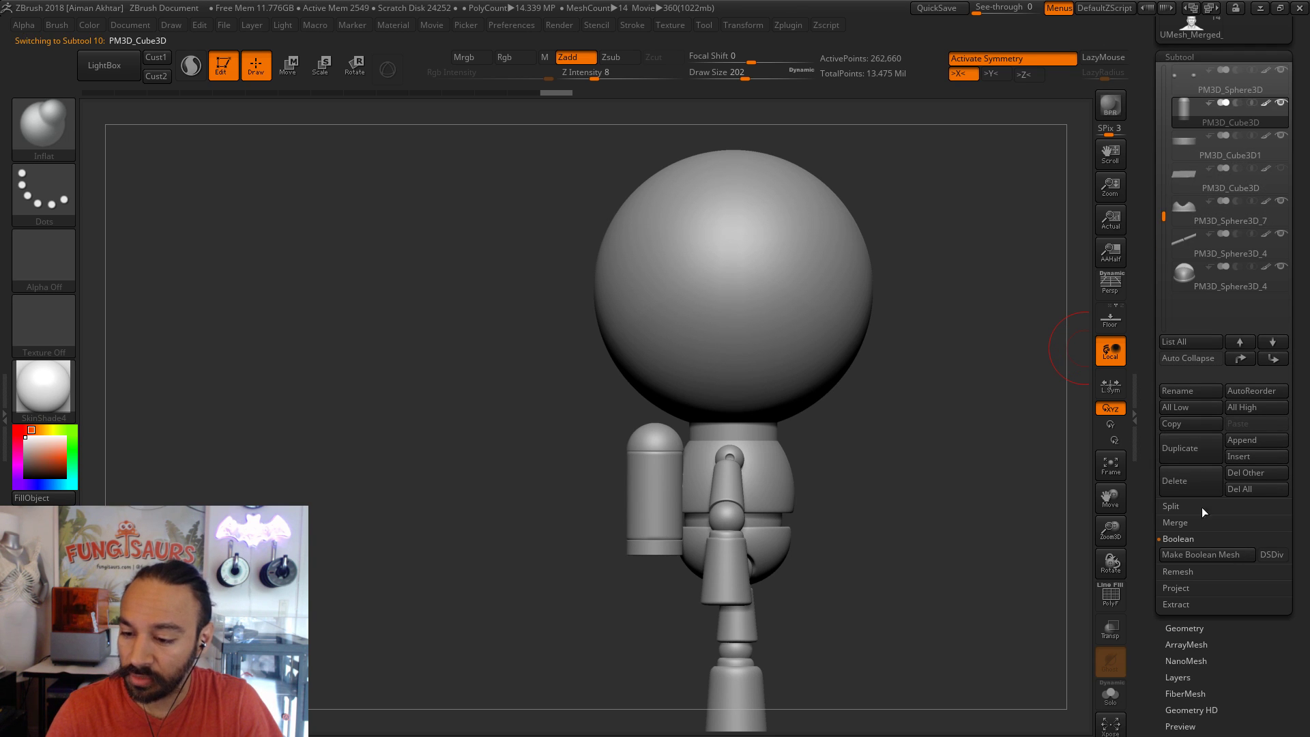
{"action": "left_click", "coordinate": [1175, 522]}
{"action": "left_click", "coordinate": [1185, 538]}
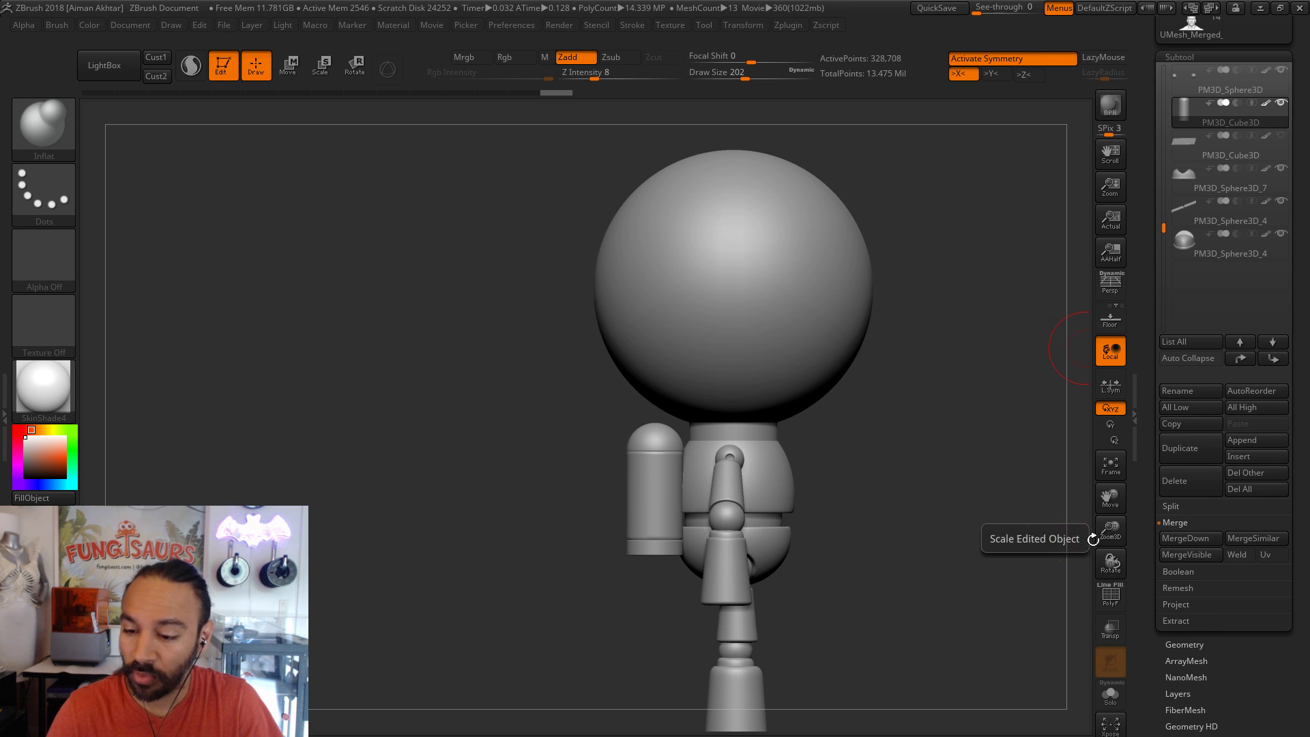
{"action": "left_click_drag", "start_coordinate": [894, 559], "coordinate": [963, 482]}
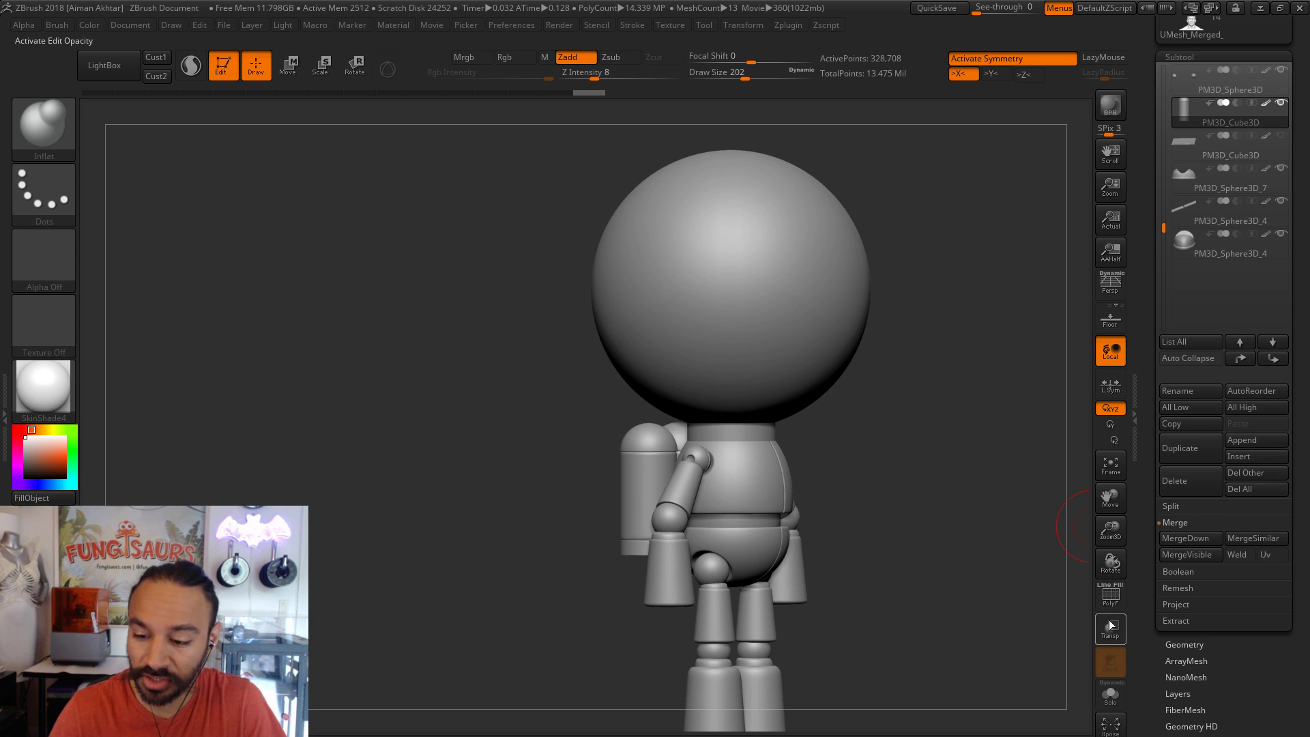
- Turn on the polyframe, reorder the waist and upper torso subtools to the end of the list, and merge the torso pieces into one subtool
{"action": "key", "text": "shift+f"}
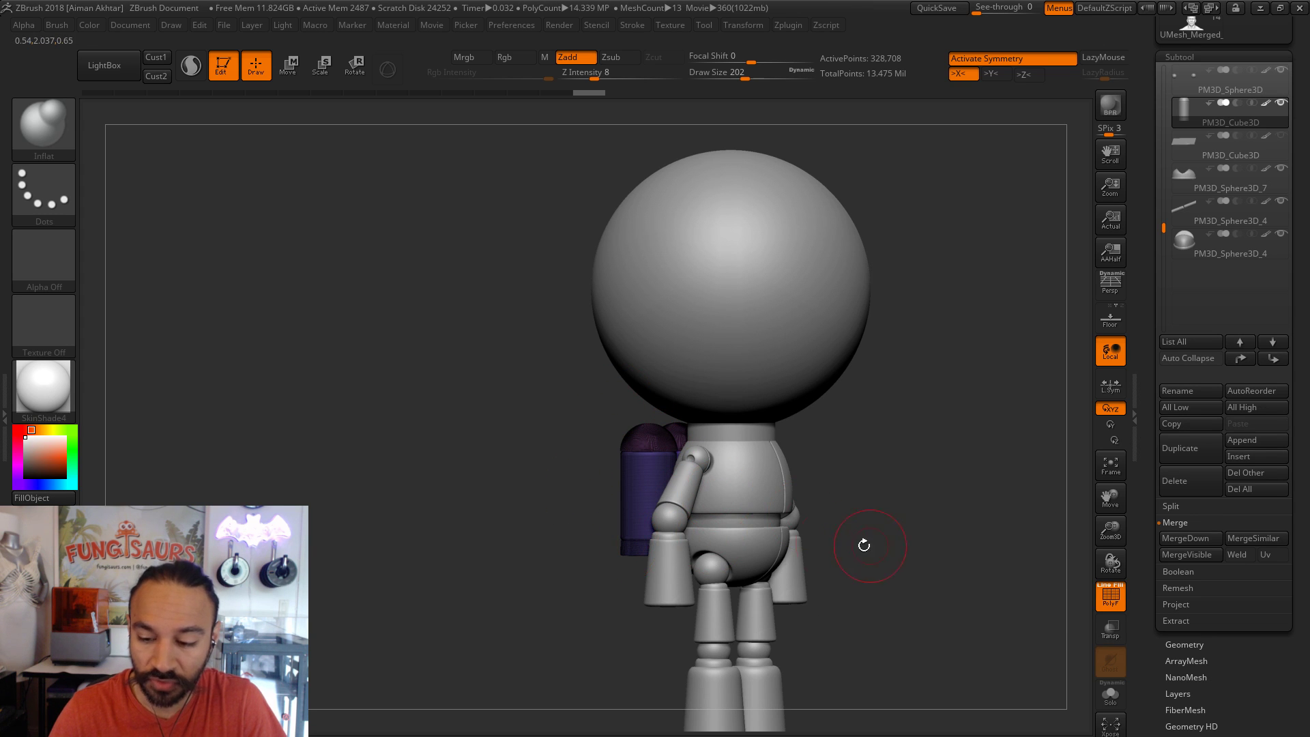
{"action": "left_click", "coordinate": [762, 515], "text": "alt"}
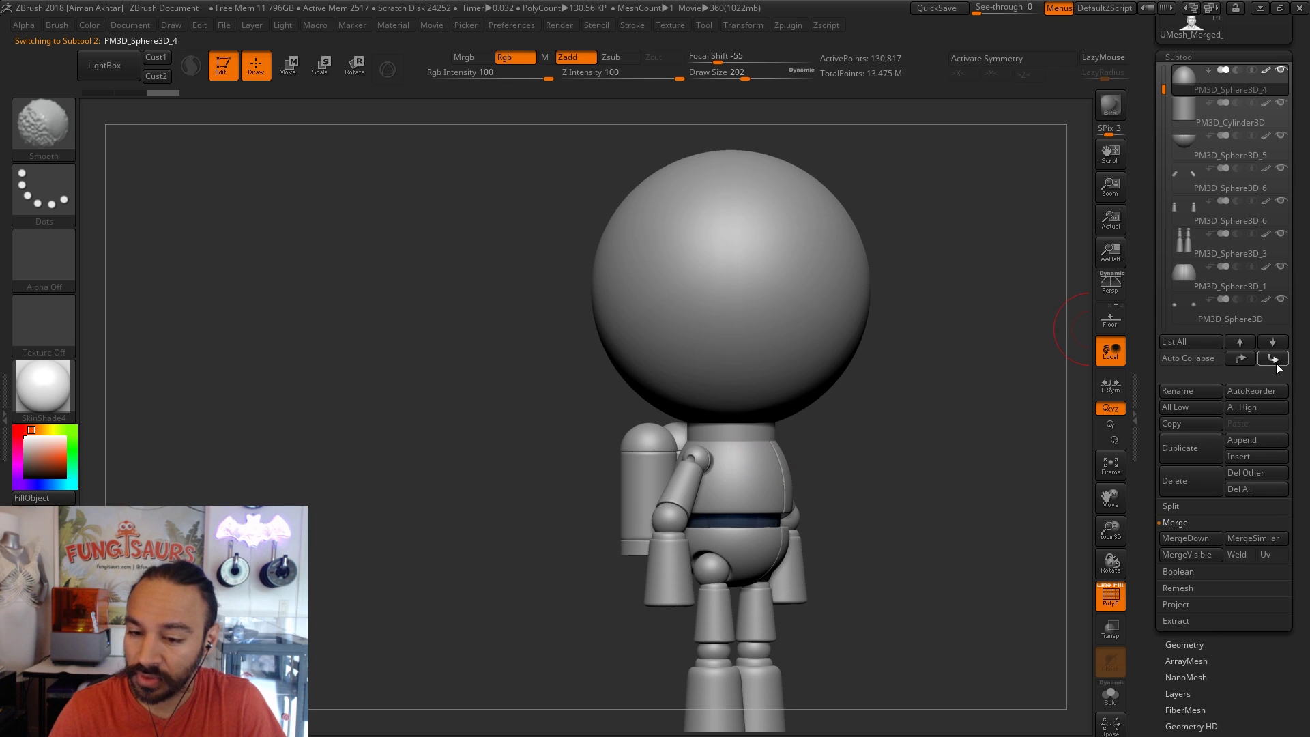
{"action": "left_click", "coordinate": [778, 515], "text": "alt"}
{"action": "left_click", "coordinate": [743, 471], "text": "alt"}
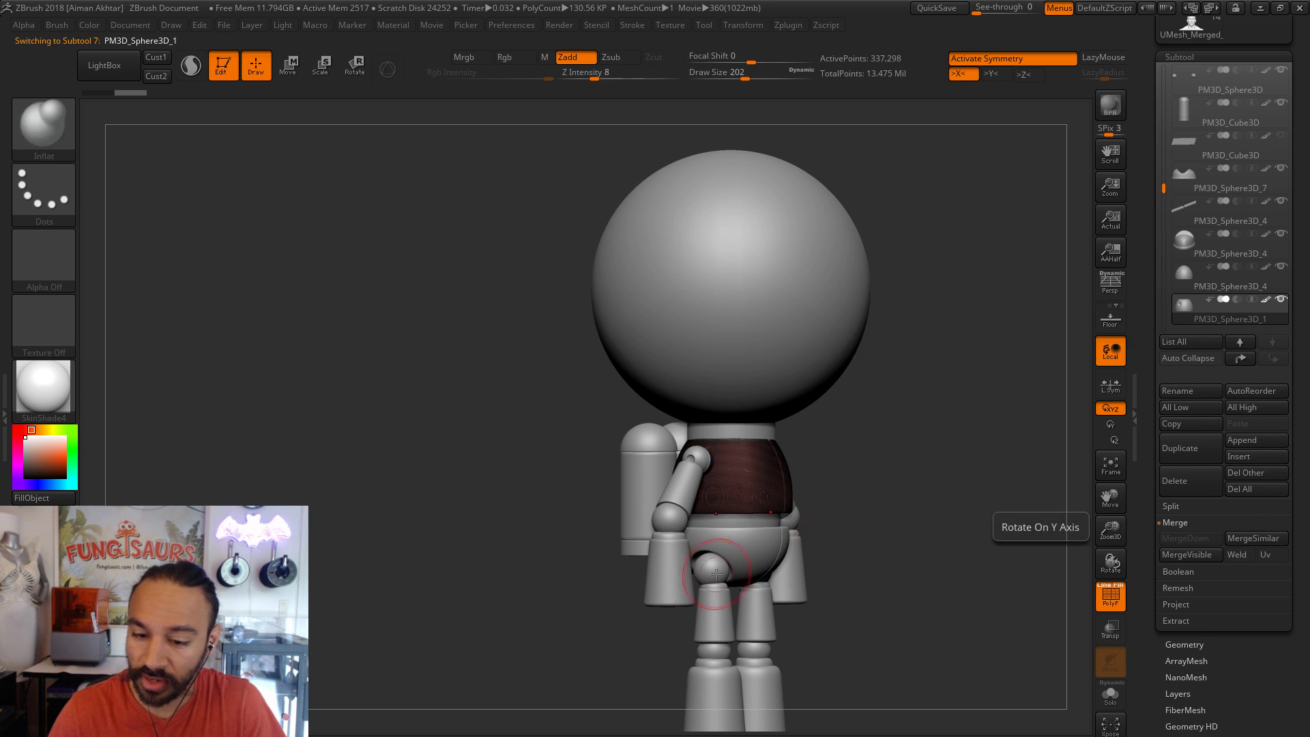
{"action": "left_click", "coordinate": [1184, 240]}
{"action": "mouse_move", "coordinate": [1169, 294]}
{"action": "left_click", "coordinate": [1184, 538]}
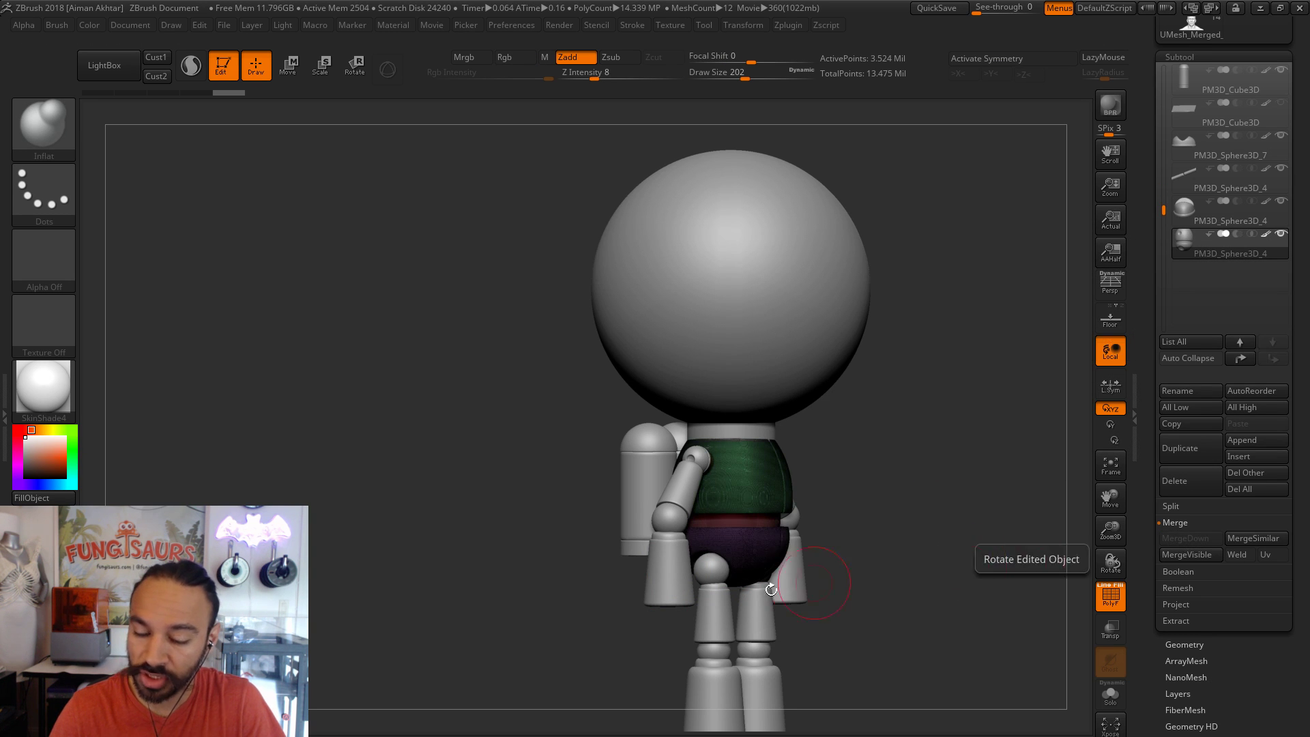
- Reorder the shoulder balls, upper arms and forearms to the end of the subtool list, in that order
{"action": "left_click_drag", "start_coordinate": [880, 568], "coordinate": [854, 456]}
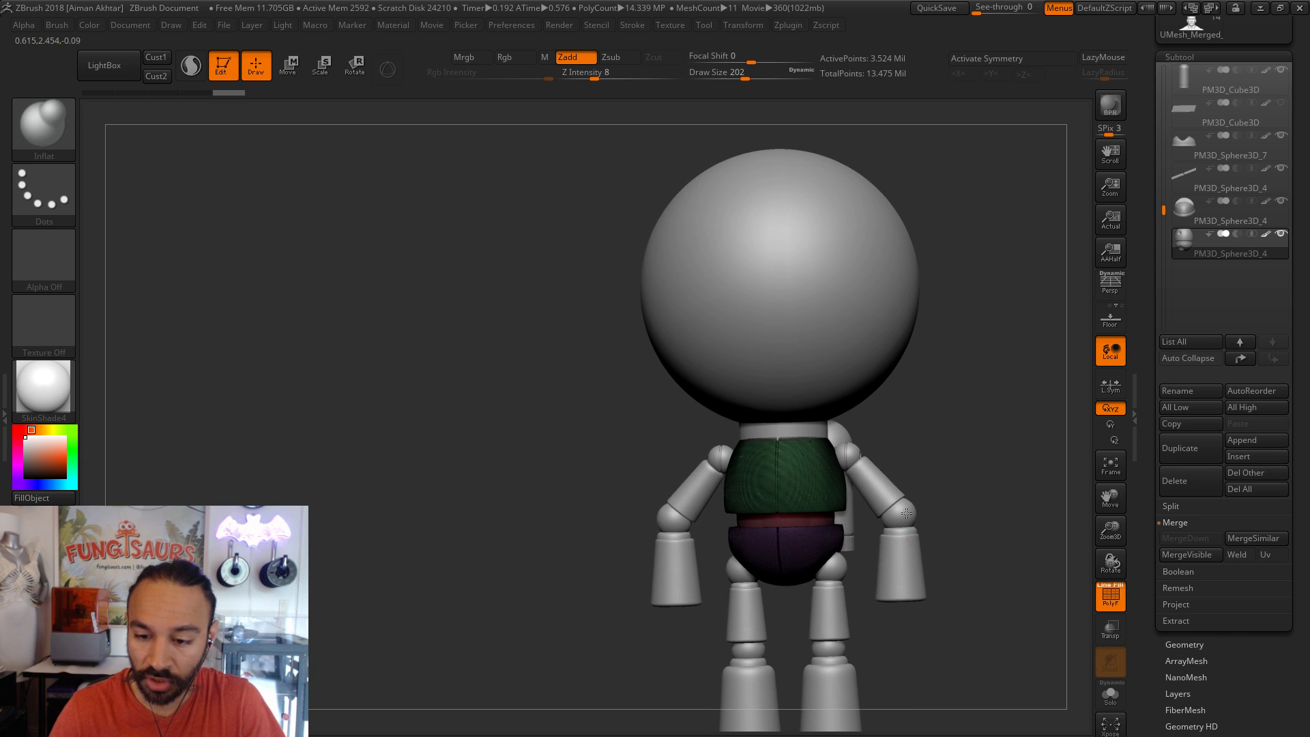
{"action": "left_click", "coordinate": [855, 455], "text": "alt"}
{"action": "left_click", "coordinate": [884, 494], "text": "alt"}
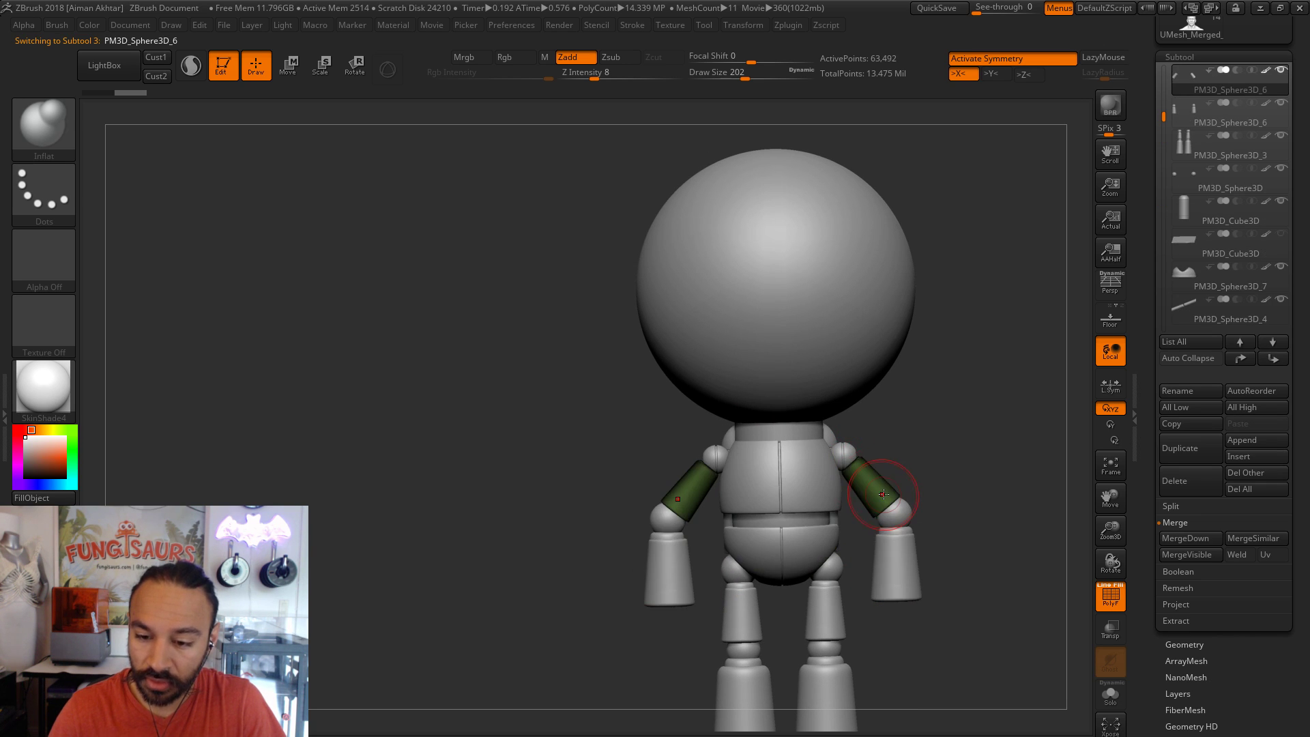
{"action": "left_click", "coordinate": [849, 457], "text": "alt"}
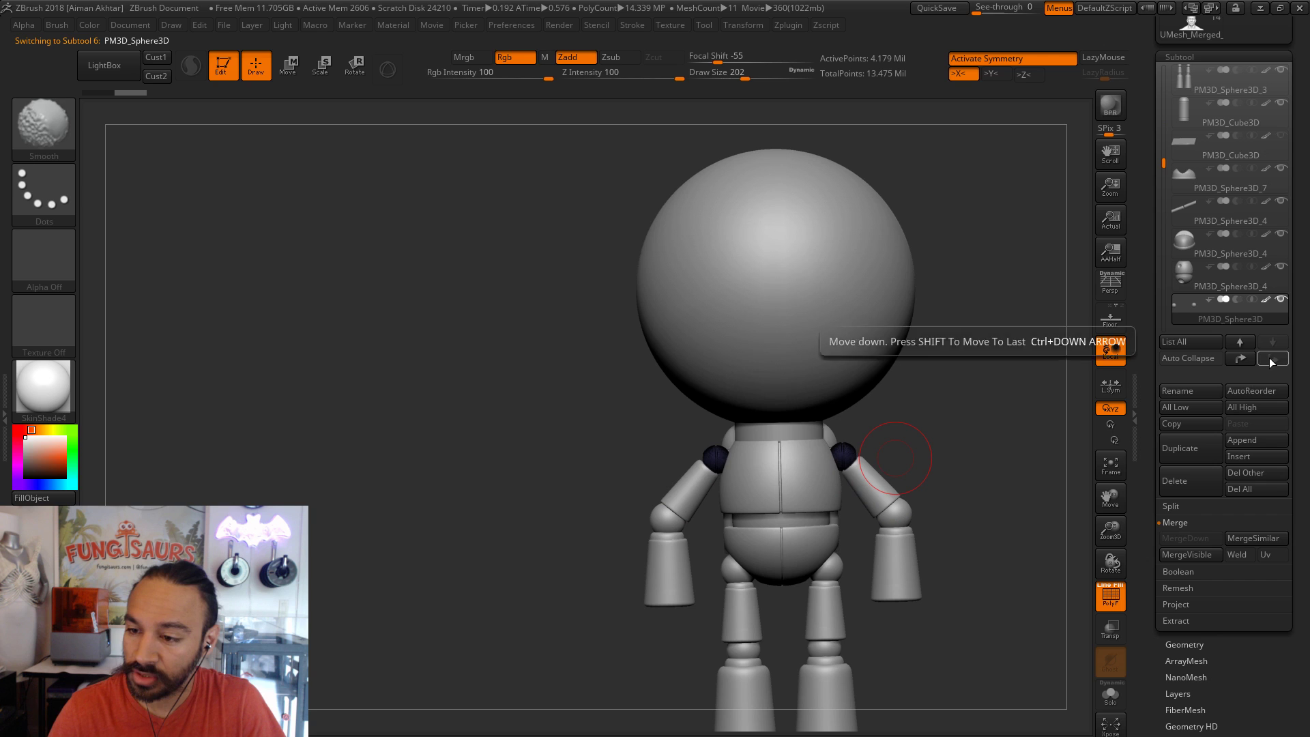
{"action": "left_click", "coordinate": [877, 488], "text": "alt"}
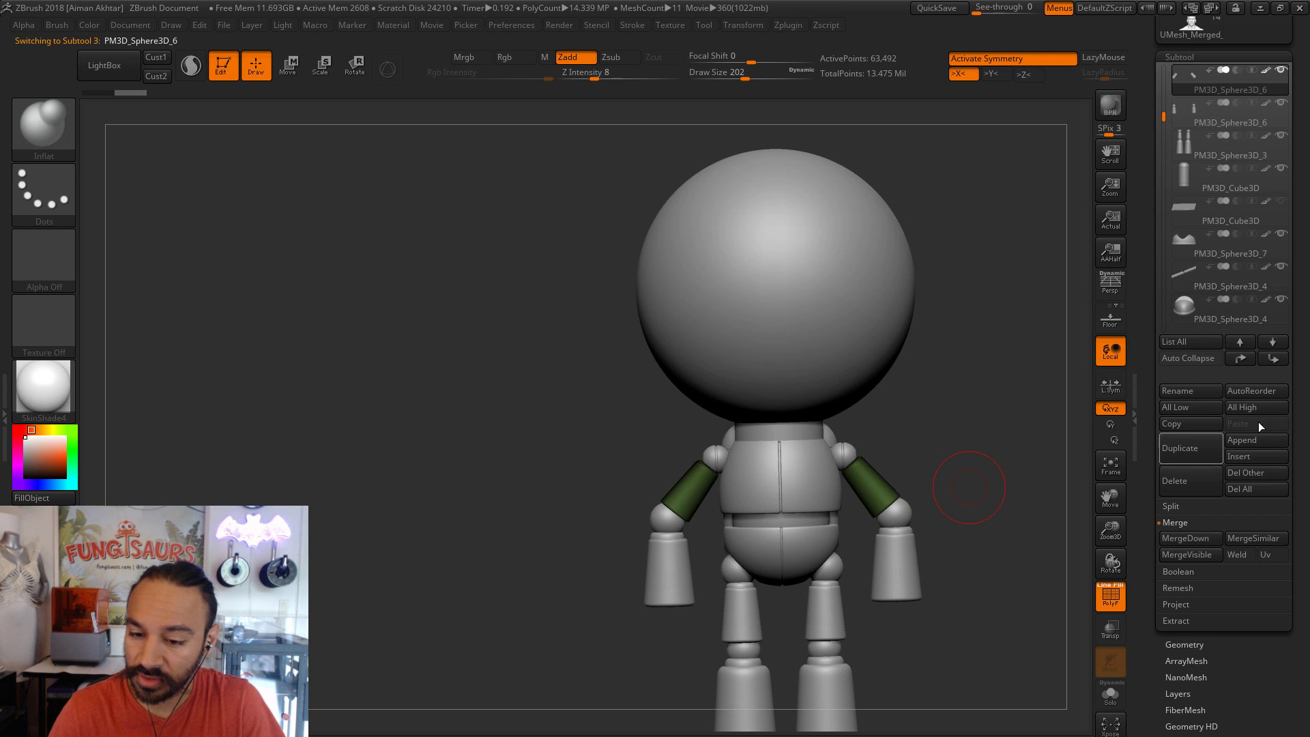
{"action": "left_click", "coordinate": [1273, 360], "text": "shift"}
{"action": "left_click", "coordinate": [896, 533], "text": "alt"}
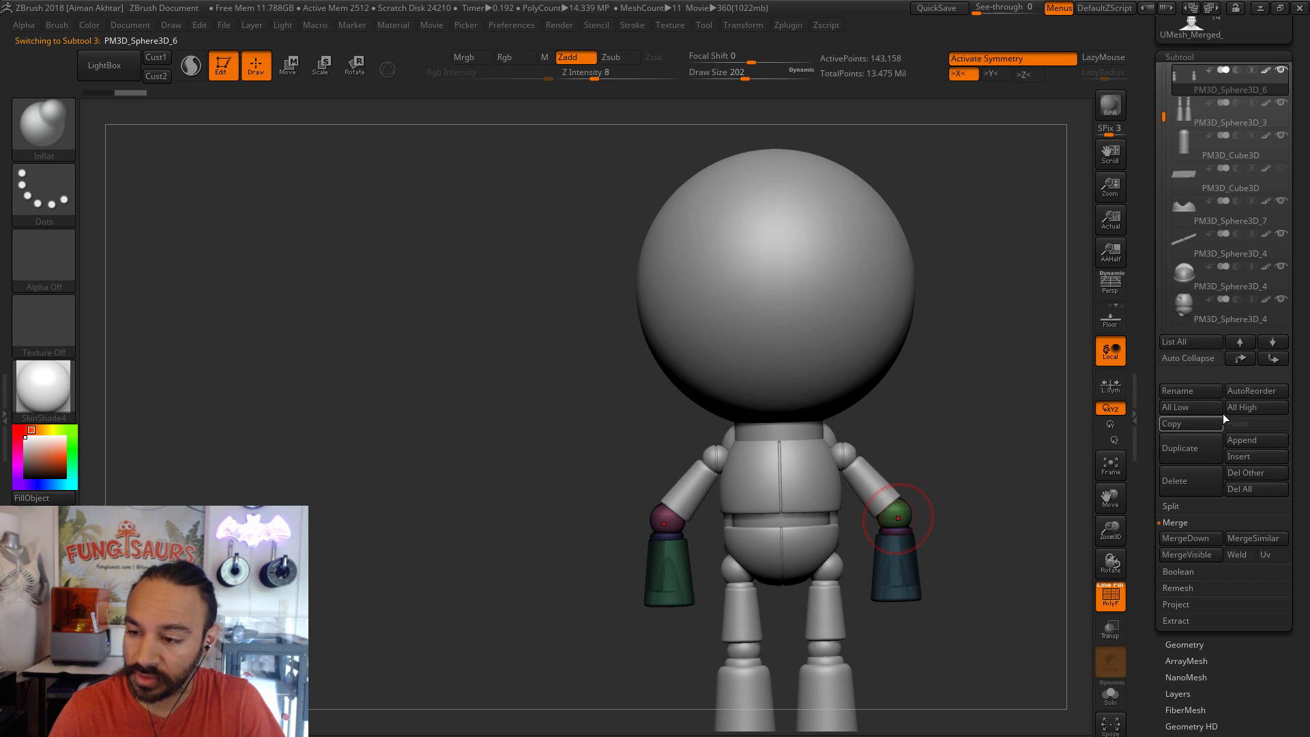
{"action": "left_click", "coordinate": [1274, 359], "text": "shift"}
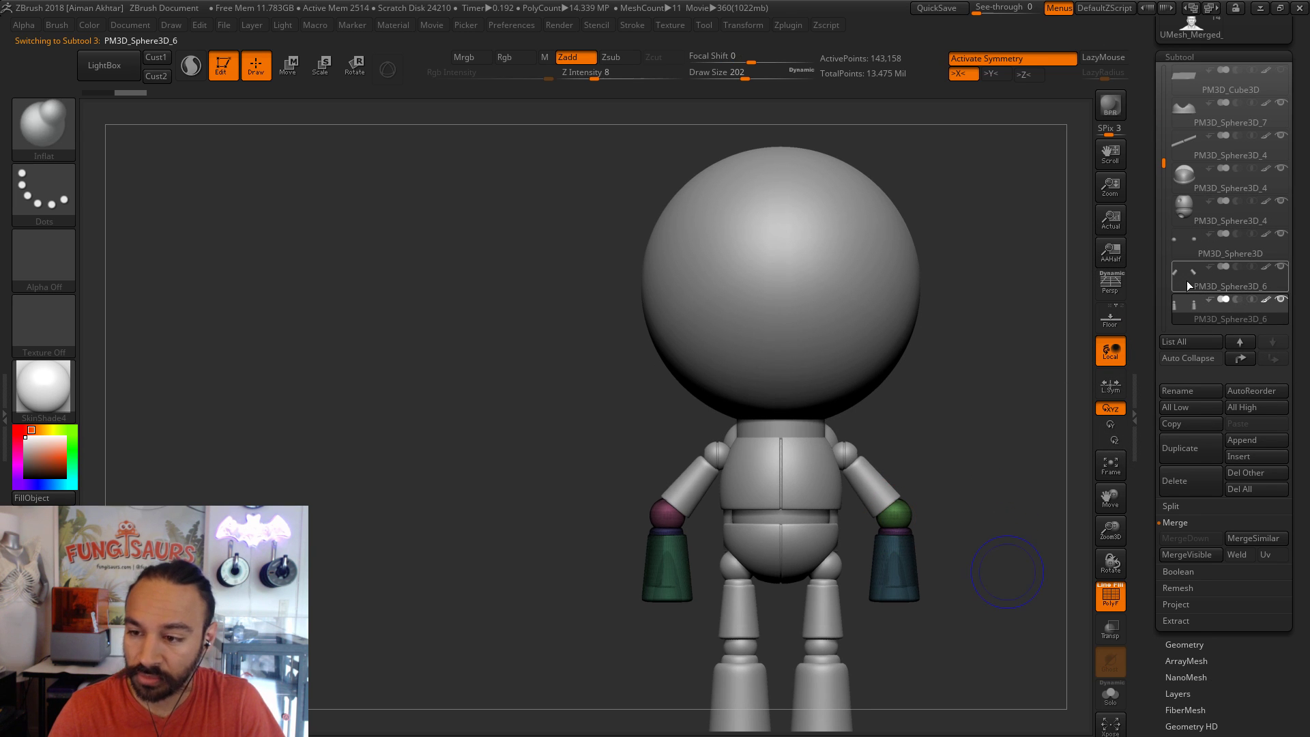
- Merge the shoulder balls, upper arms and forearms into a single arms subtool
{"action": "left_click", "coordinate": [1187, 281]}
{"action": "left_click", "coordinate": [1181, 251]}
{"action": "left_click_drag", "start_coordinate": [911, 462], "coordinate": [808, 402], "text": "alt"}
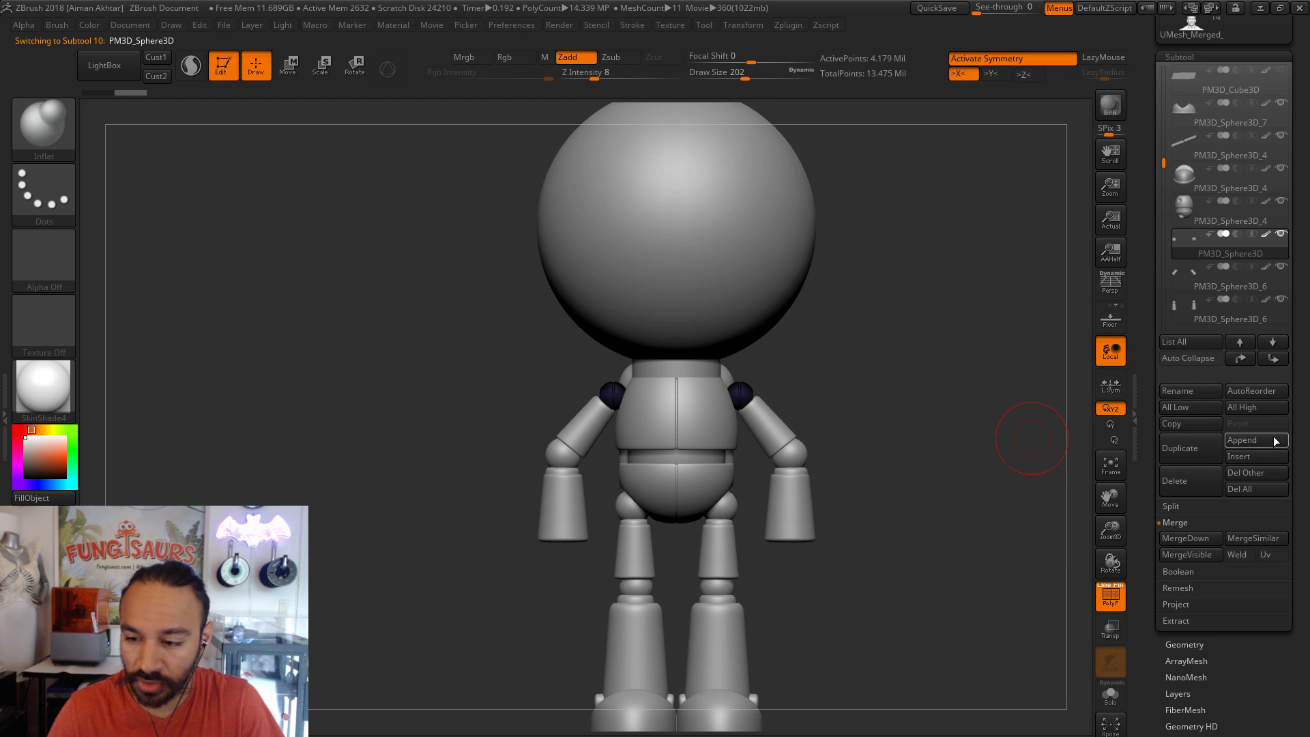
{"action": "left_click", "coordinate": [1197, 540]}
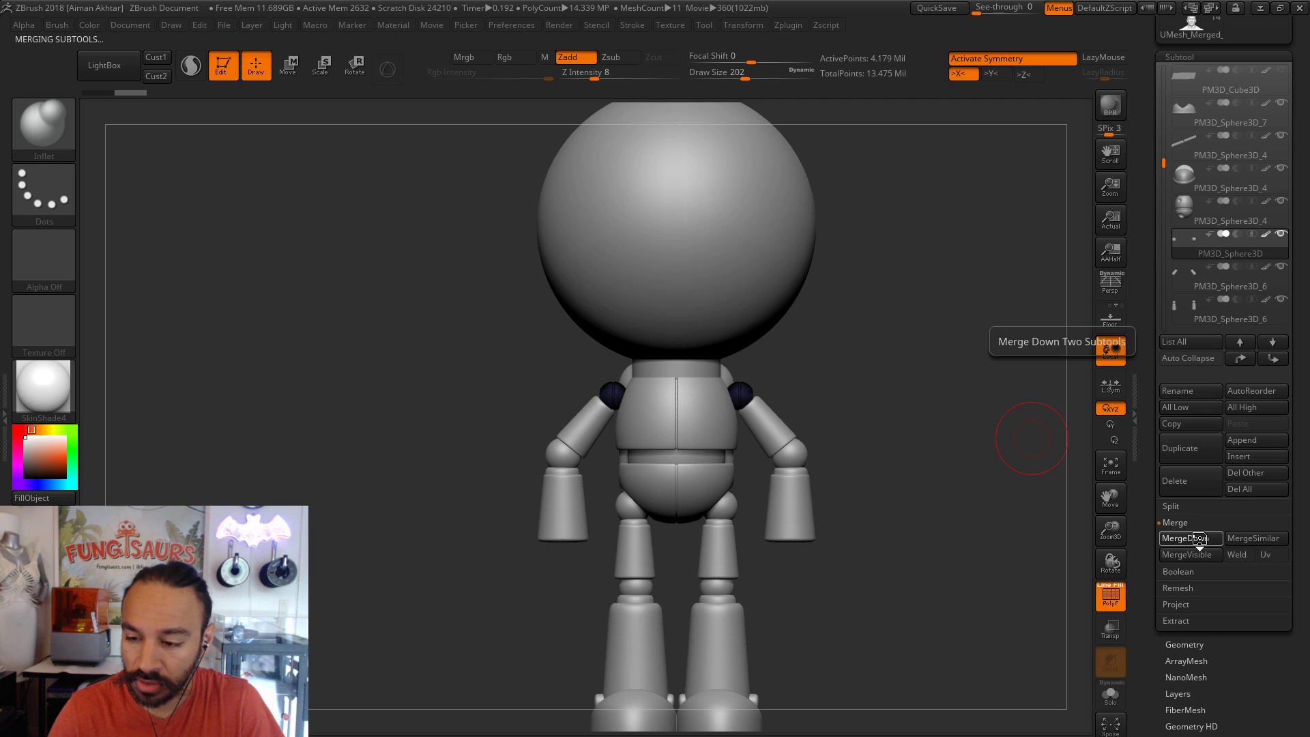
{"action": "left_click", "coordinate": [1192, 539]}
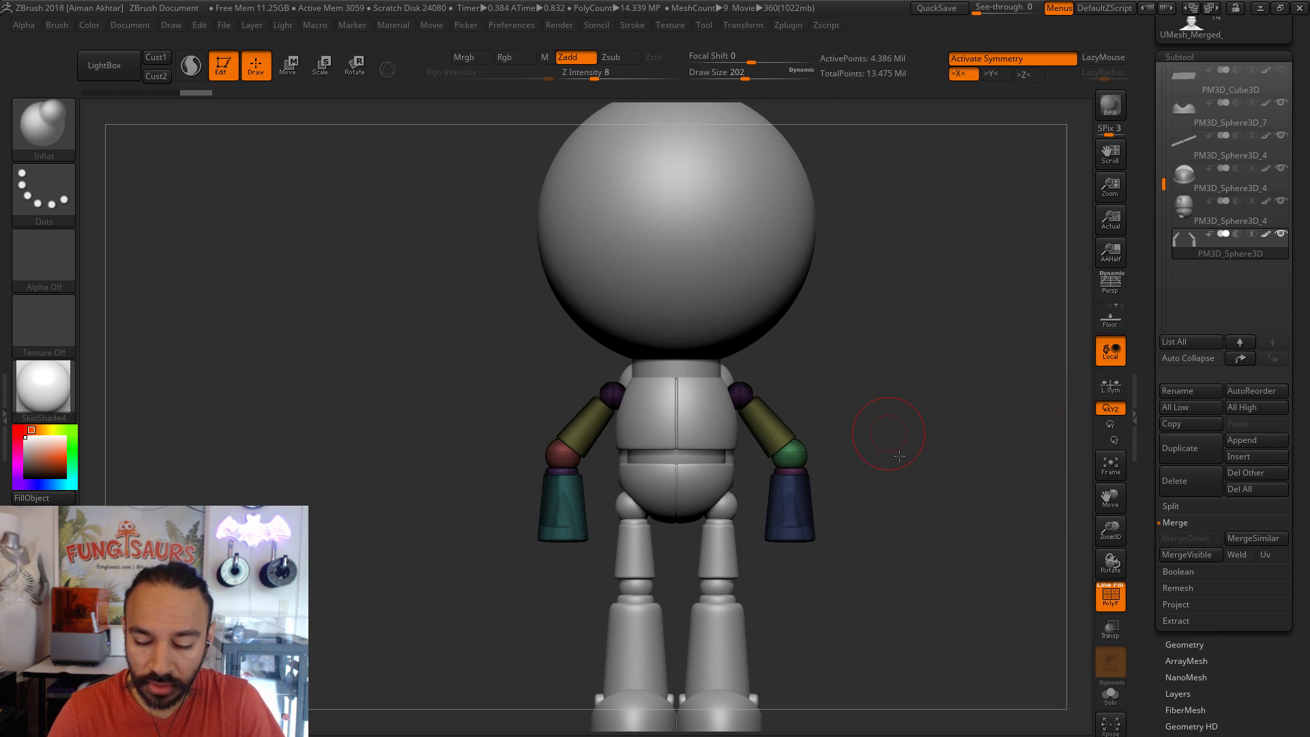
- Mask the arms except for the shoulder balls, hide the polyframe, and rotate the balls so their grooves follow the upper arms' angle
{"action": "left_click_drag", "start_coordinate": [896, 448], "coordinate": [901, 455], "text": "alt"}
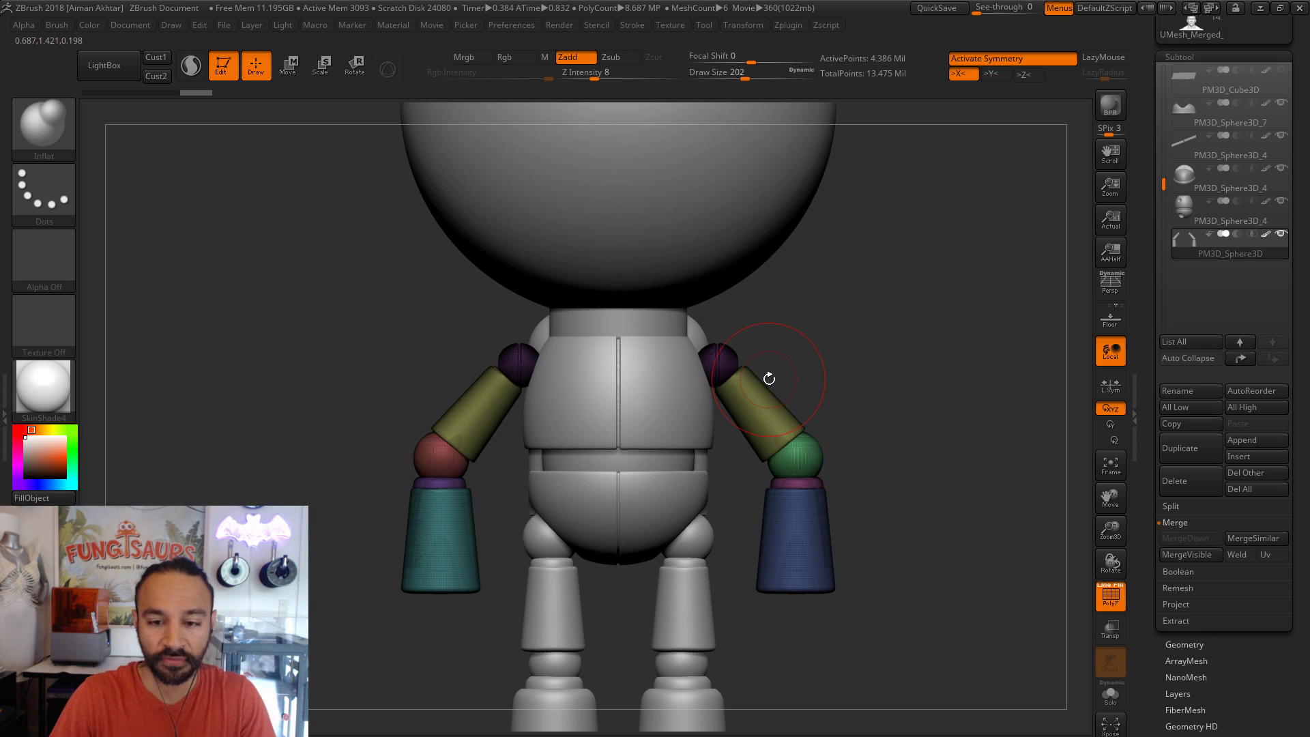
{"action": "left_click", "coordinate": [354, 68]}
{"action": "left_click_drag", "start_coordinate": [715, 362], "coordinate": [757, 408], "text": "ctrl"}
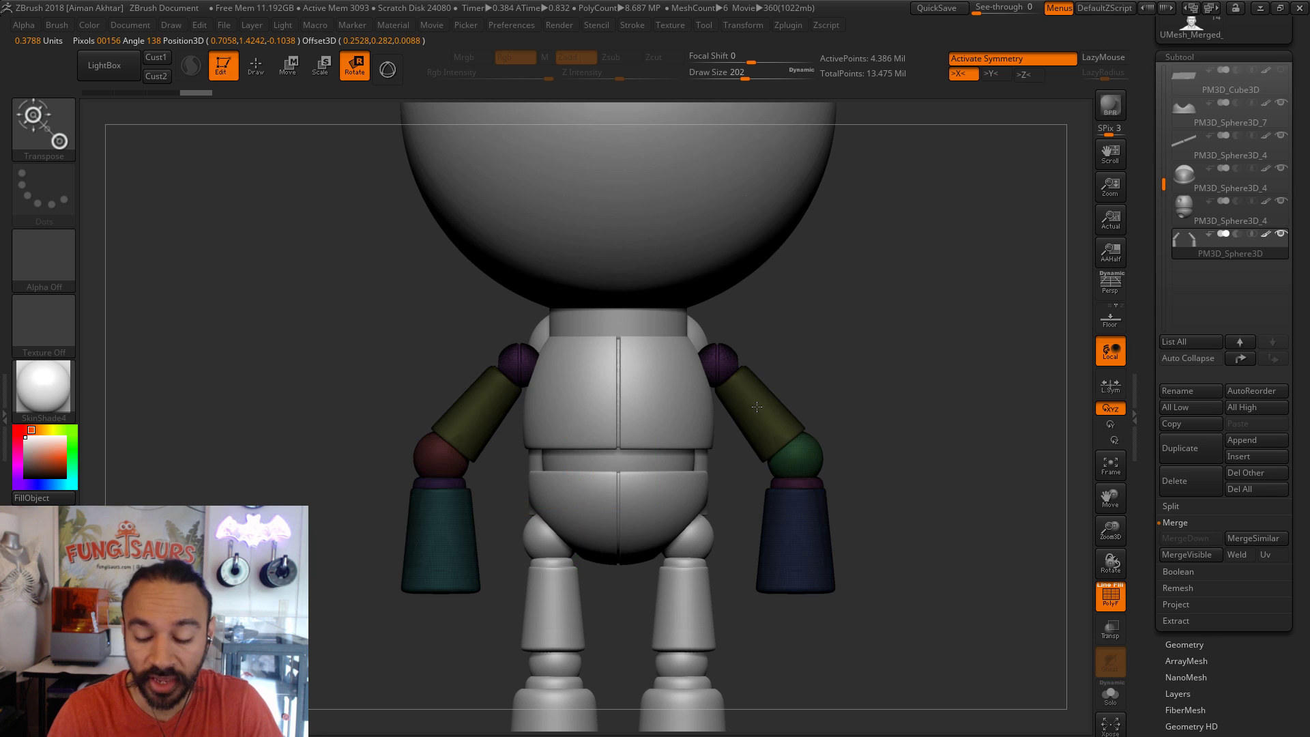
{"action": "left_click", "coordinate": [1107, 599]}
{"action": "scroll", "coordinate": [764, 359], "scroll_direction": "up", "scroll_amount": 3}
{"action": "left_click_drag", "start_coordinate": [763, 361], "coordinate": [852, 365]}
{"action": "left_click_drag", "start_coordinate": [743, 389], "coordinate": [788, 441]}
- Clear the mask and move both complete arms slightly inward against the torso along a horizontal Transpose line
{"action": "left_click_drag", "start_coordinate": [716, 363], "coordinate": [796, 360], "text": "shift"}
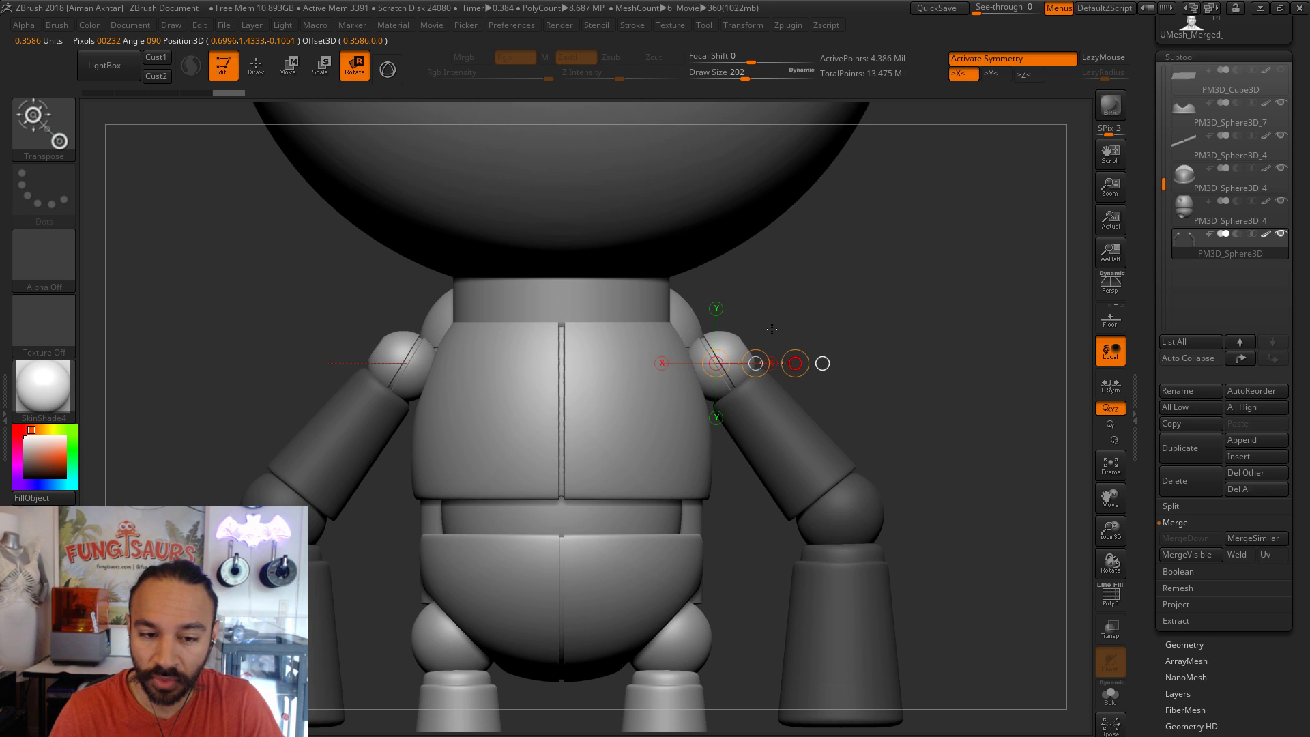
{"action": "left_click", "coordinate": [288, 66]}
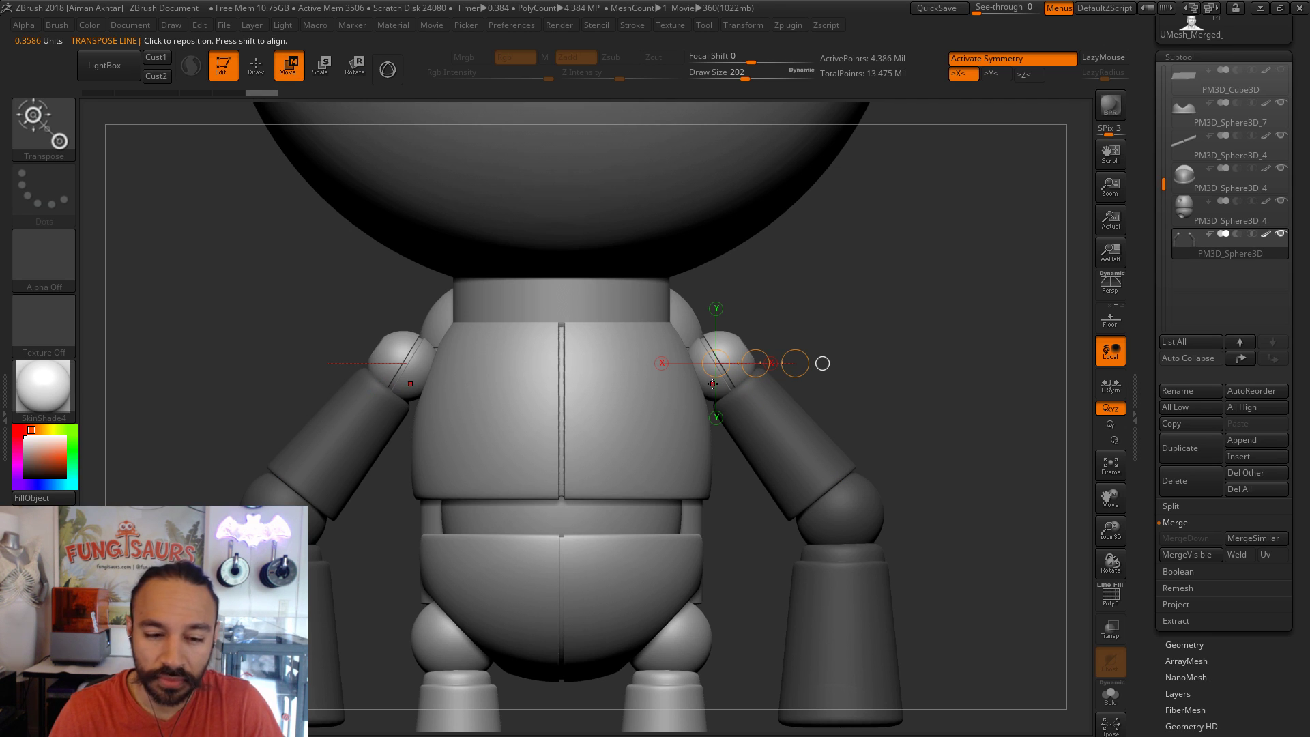
{"action": "left_click_drag", "start_coordinate": [737, 415], "coordinate": [914, 413], "text": "shift"}
{"action": "left_click_drag", "start_coordinate": [826, 413], "coordinate": [721, 386]}
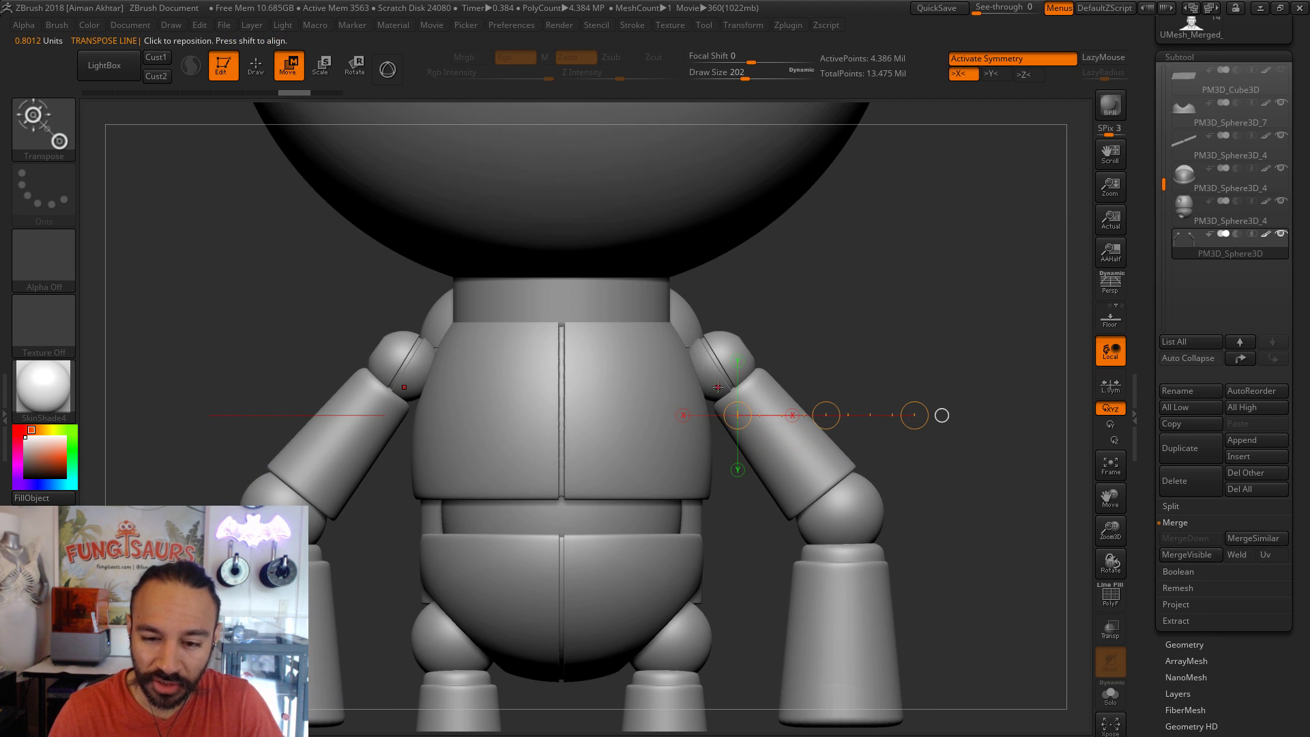
{"action": "left_click_drag", "start_coordinate": [823, 413], "coordinate": [812, 414]}
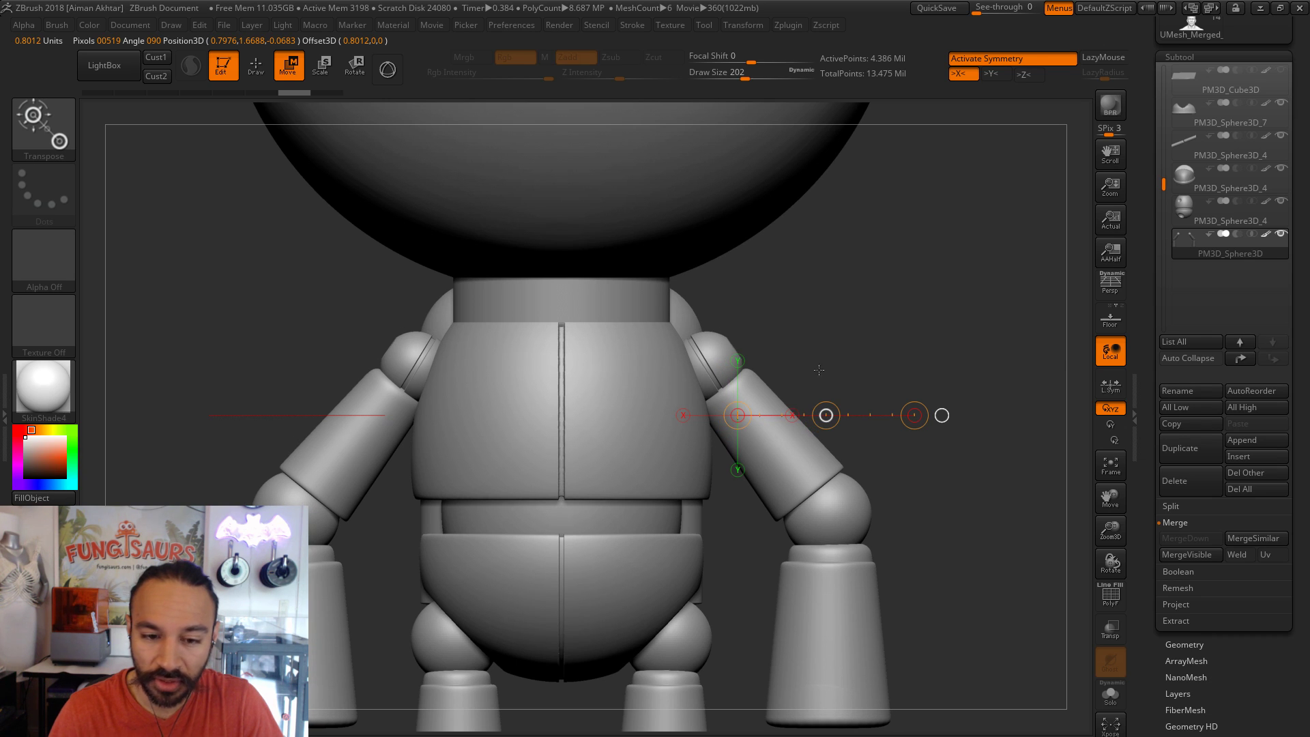
{"action": "left_click_drag", "start_coordinate": [867, 298], "coordinate": [450, 494]}
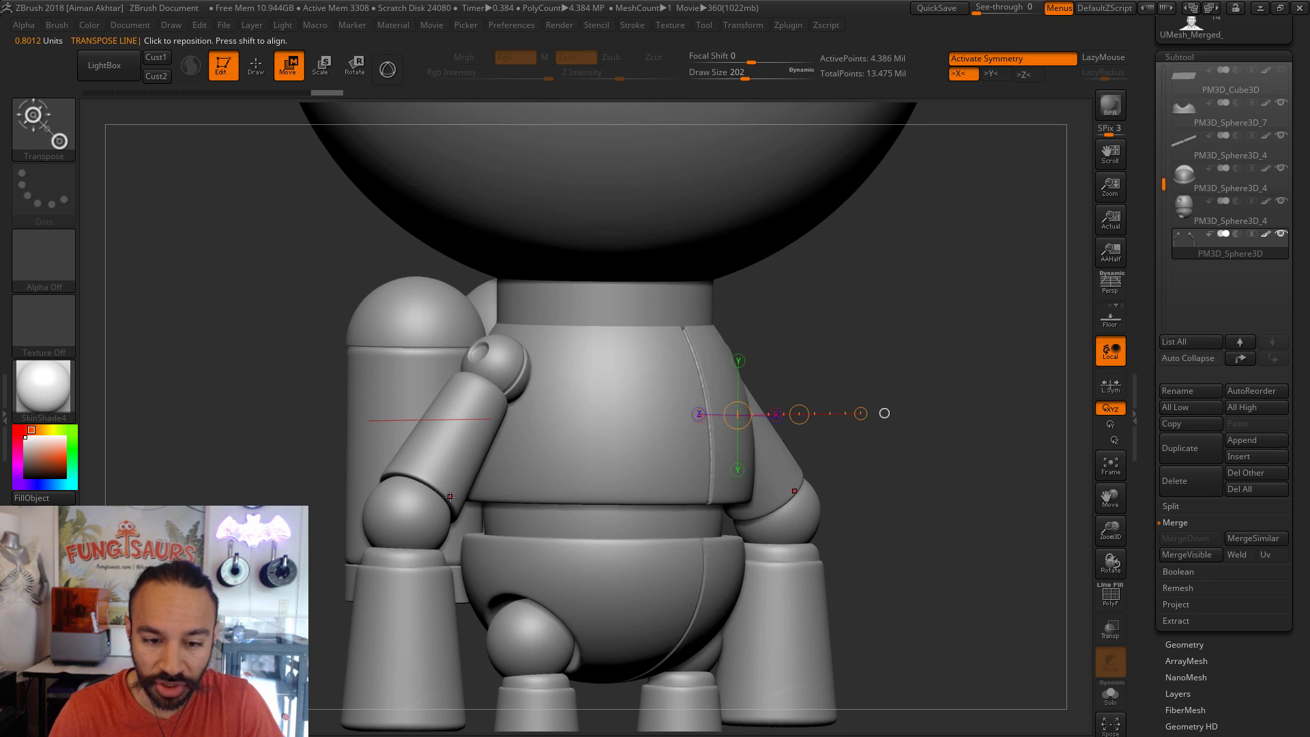
{"action": "left_click_drag", "start_coordinate": [963, 337], "coordinate": [768, 501]}
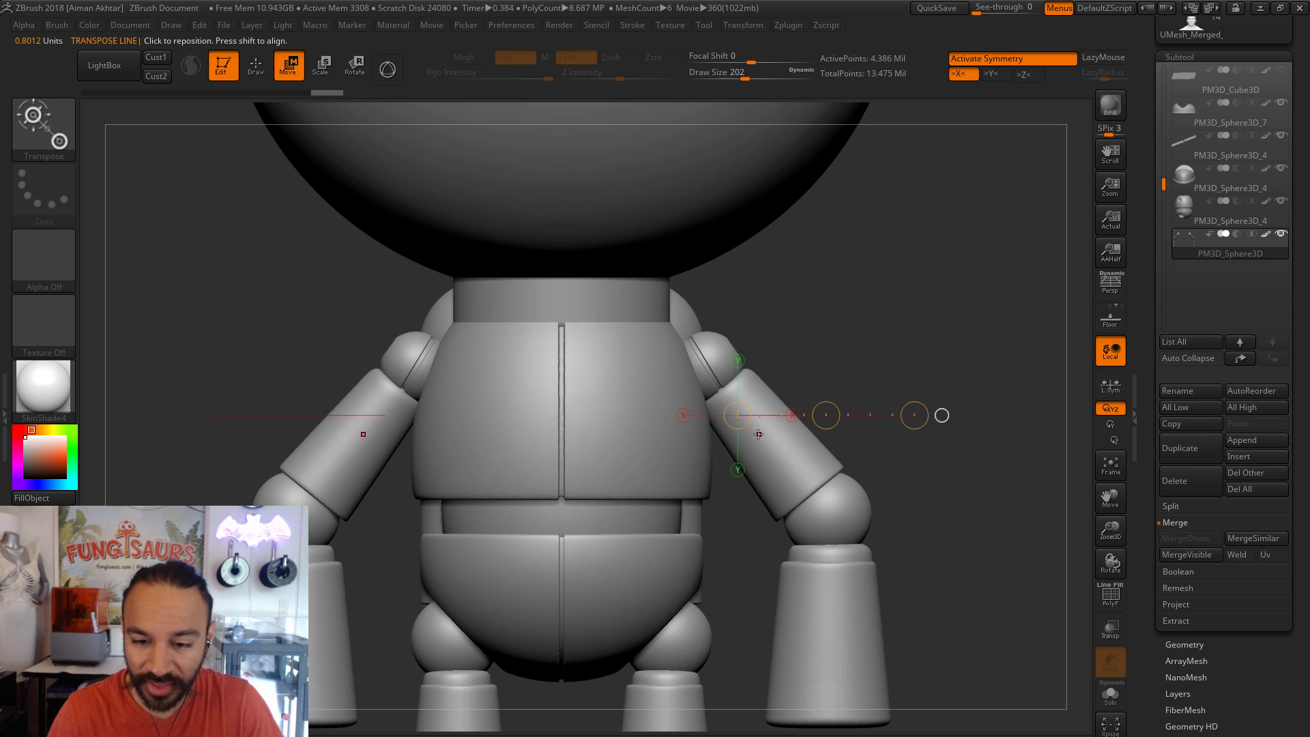
- Mask the shoulders, elbows and forearms, leaving the upper arms unmasked, and lay a Transpose line along the upper arm to the elbow
{"action": "left_click", "coordinate": [786, 459], "text": "ctrl"}
{"action": "left_click_drag", "start_coordinate": [786, 459], "coordinate": [842, 503]}
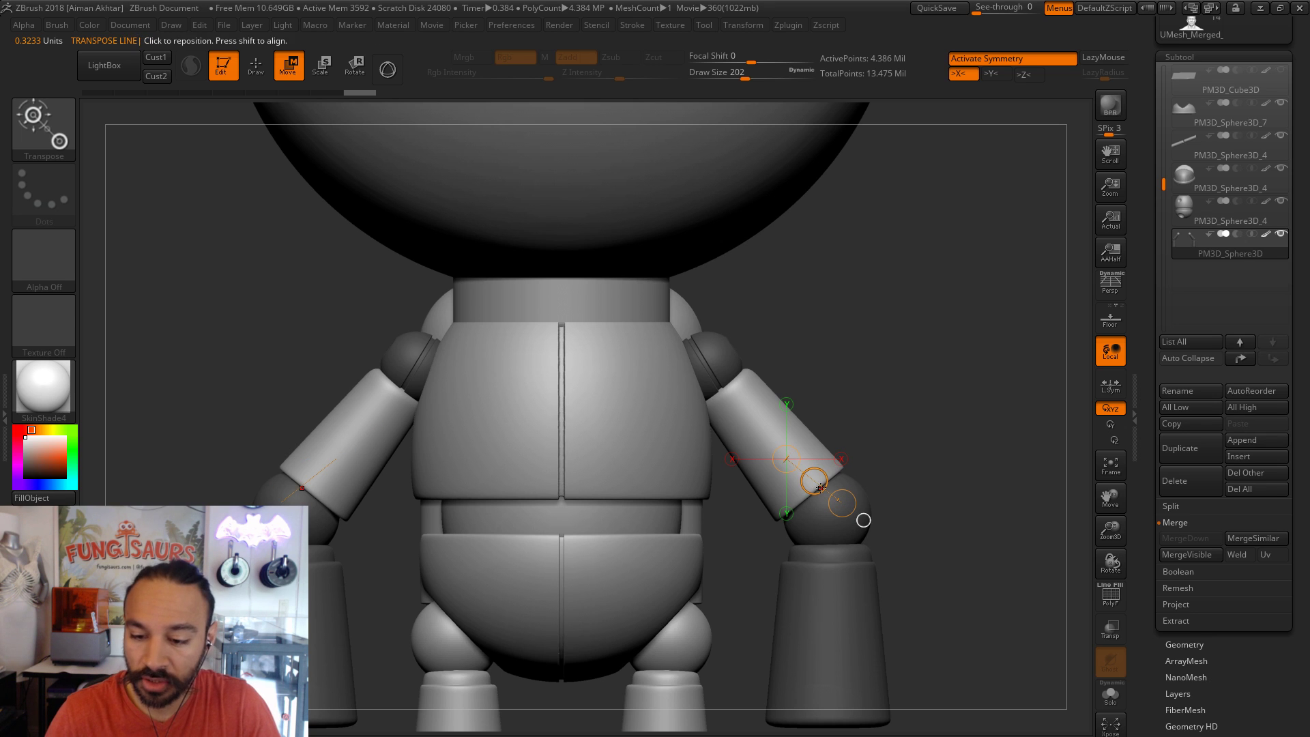
- Save the tool over the existing growbot2 ZTool file in the Growbot folder and return to Draw mode
{"action": "left_click_drag", "start_coordinate": [1258, 721], "coordinate": [1258, 638]}
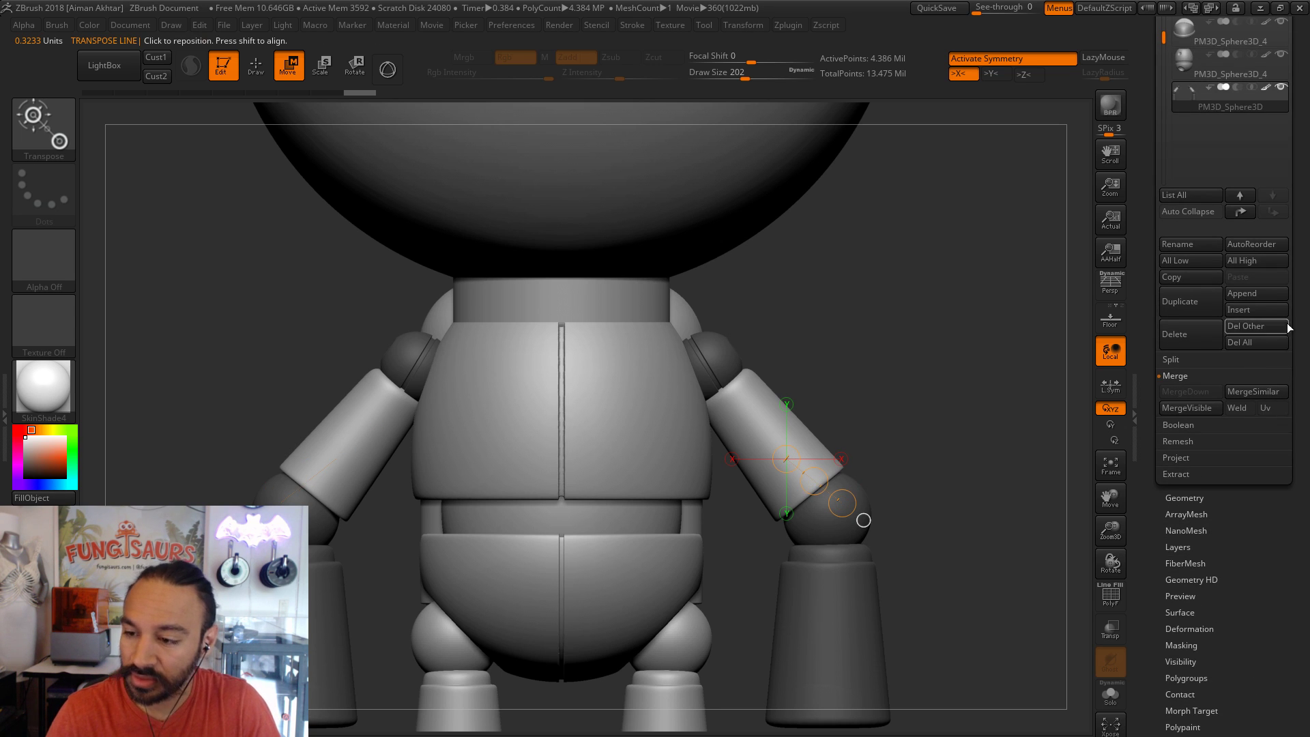
{"action": "left_click_drag", "start_coordinate": [1299, 262], "coordinate": [1268, 445]}
{"action": "left_click", "coordinate": [1260, 47]}
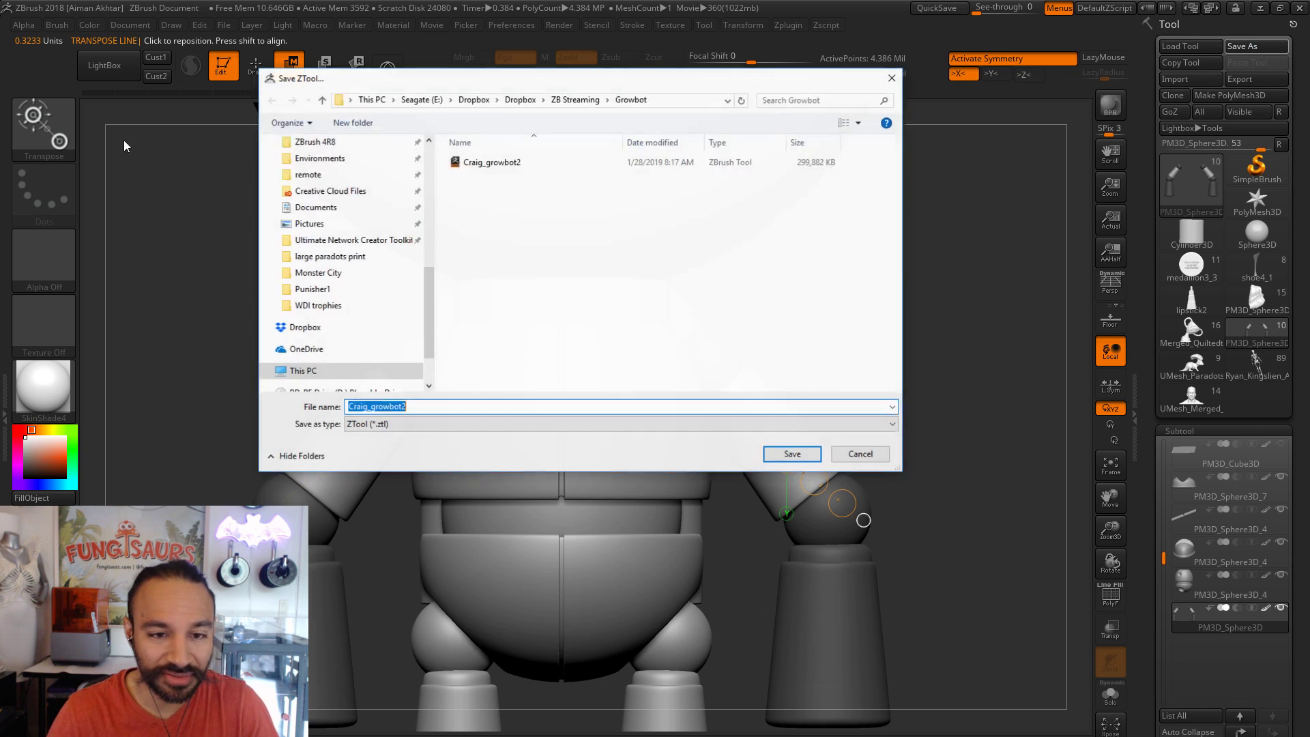
{"action": "left_click", "coordinate": [792, 454]}
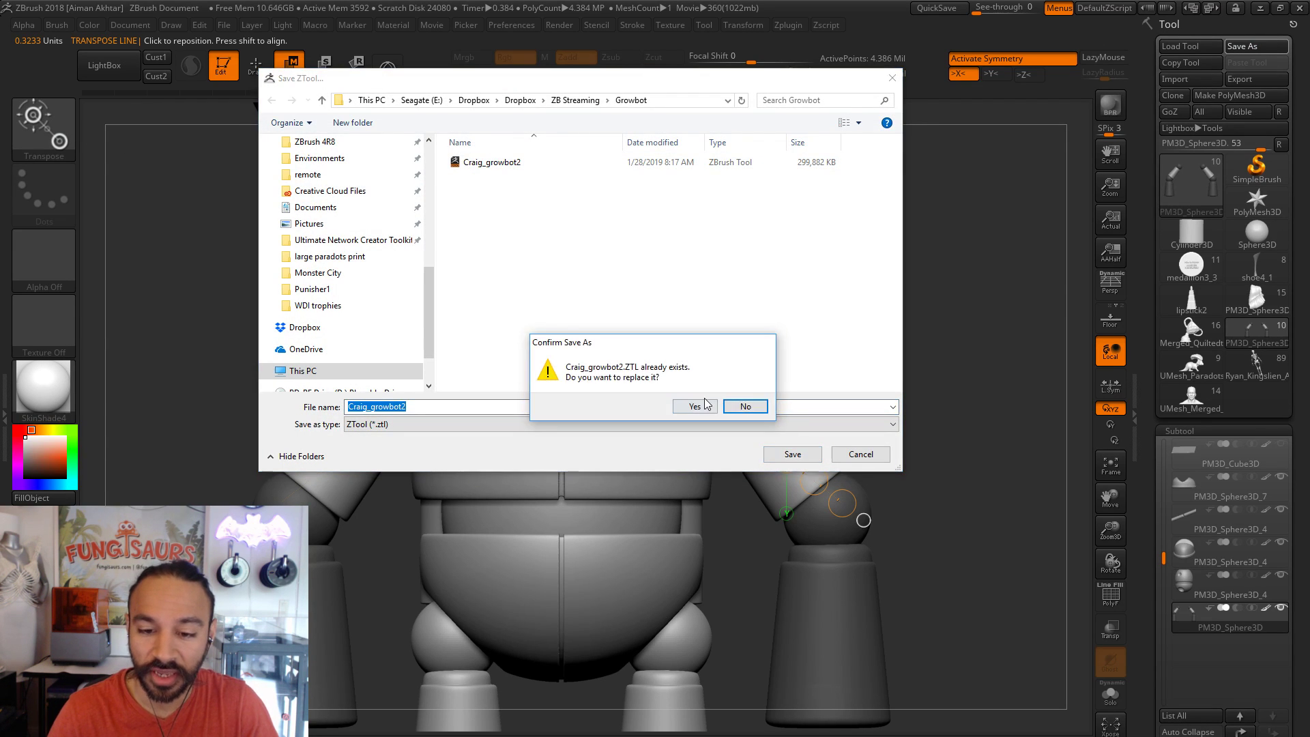
{"action": "left_click", "coordinate": [700, 406]}
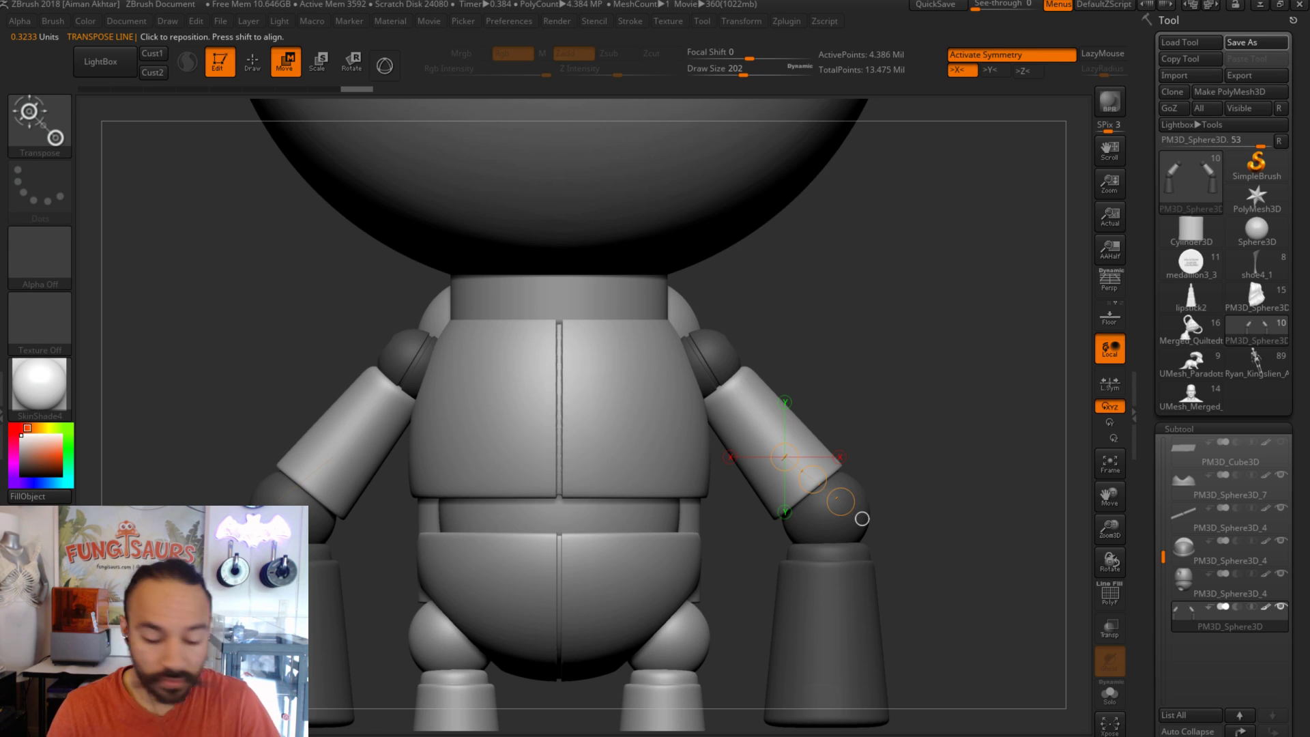
{"action": "key", "text": "ctrl+s"}
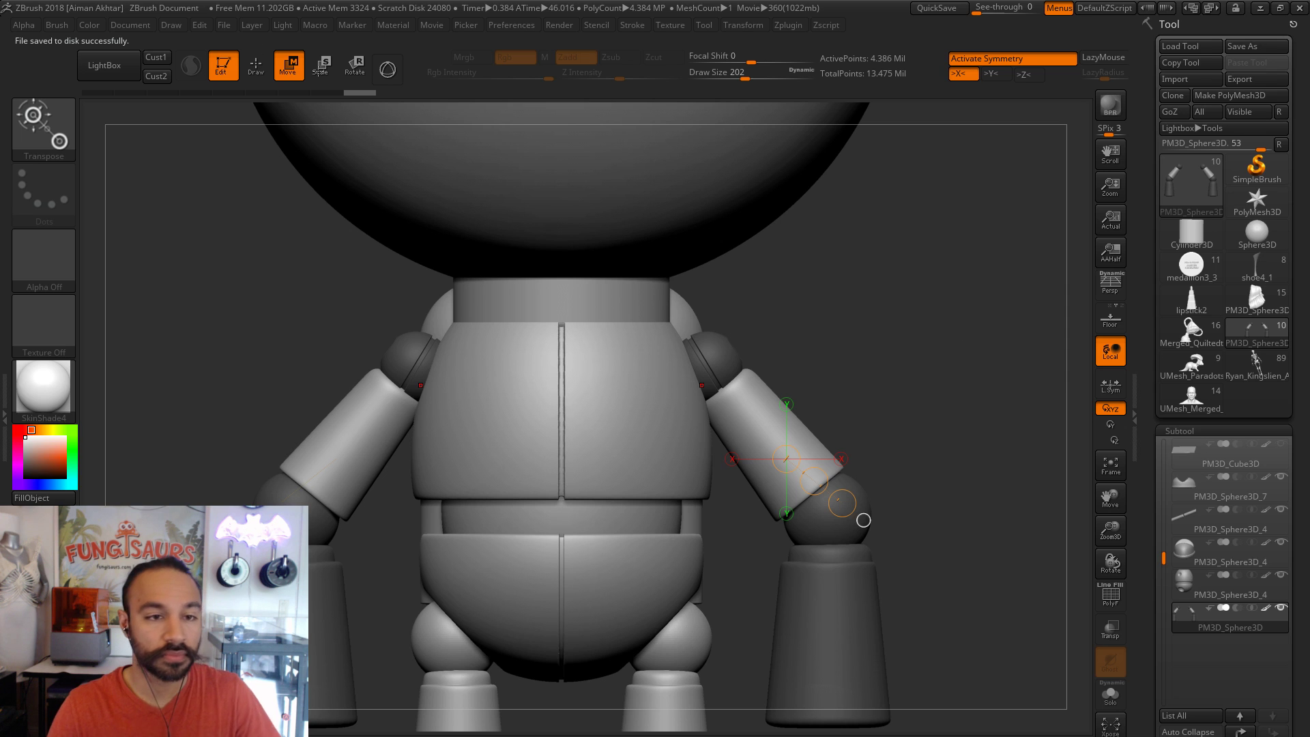
{"action": "left_click", "coordinate": [256, 68]}
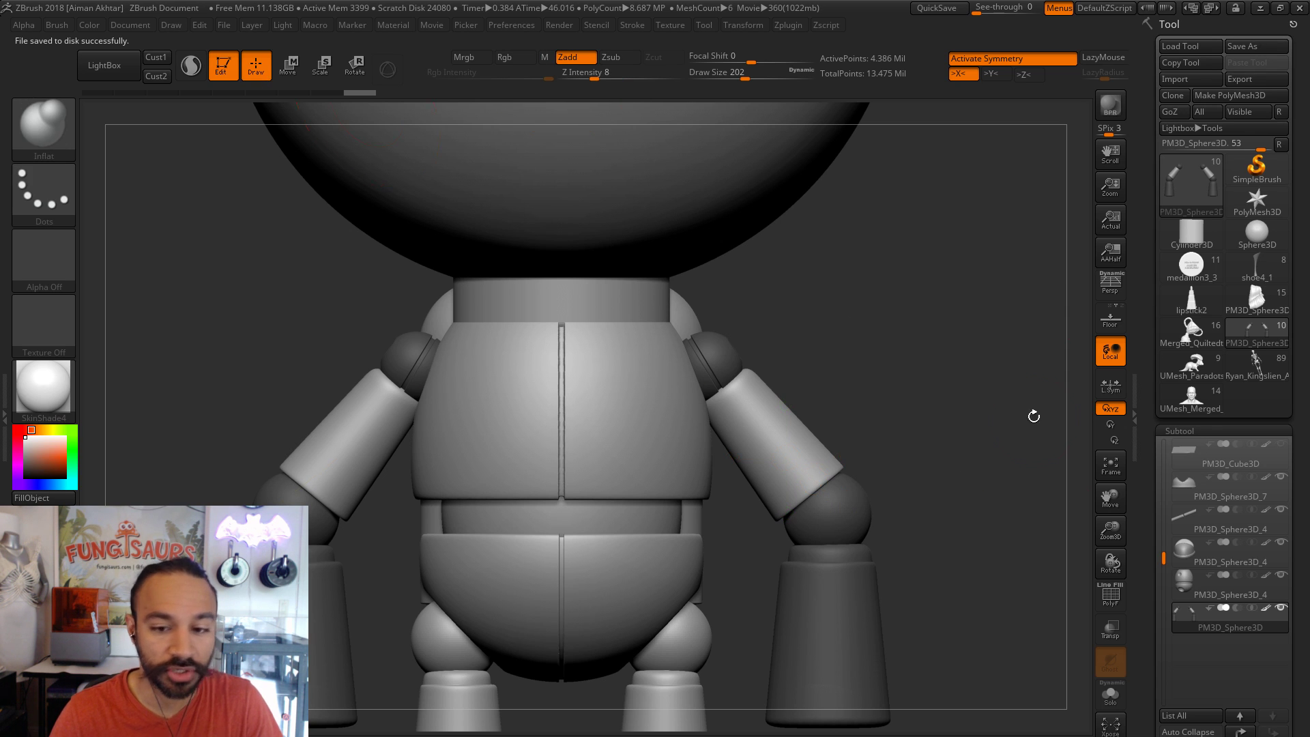
- Check the arms' polygroups, hide the polyframe, and scale down the unmasked upper arms with a Transpose line laid along them
{"action": "left_click_drag", "start_coordinate": [1031, 440], "coordinate": [782, 434]}
{"action": "key", "text": "shift+f"}
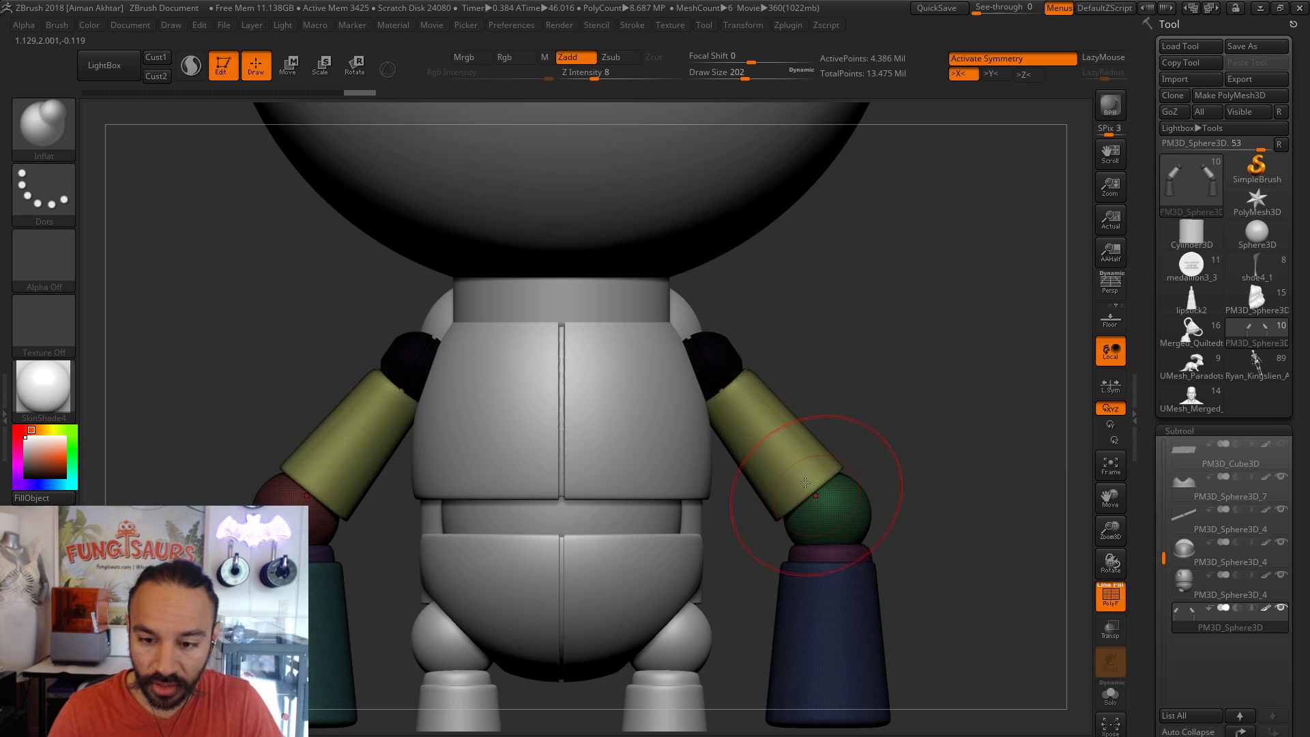
{"action": "left_click", "coordinate": [1115, 604]}
{"action": "left_click", "coordinate": [289, 66]}
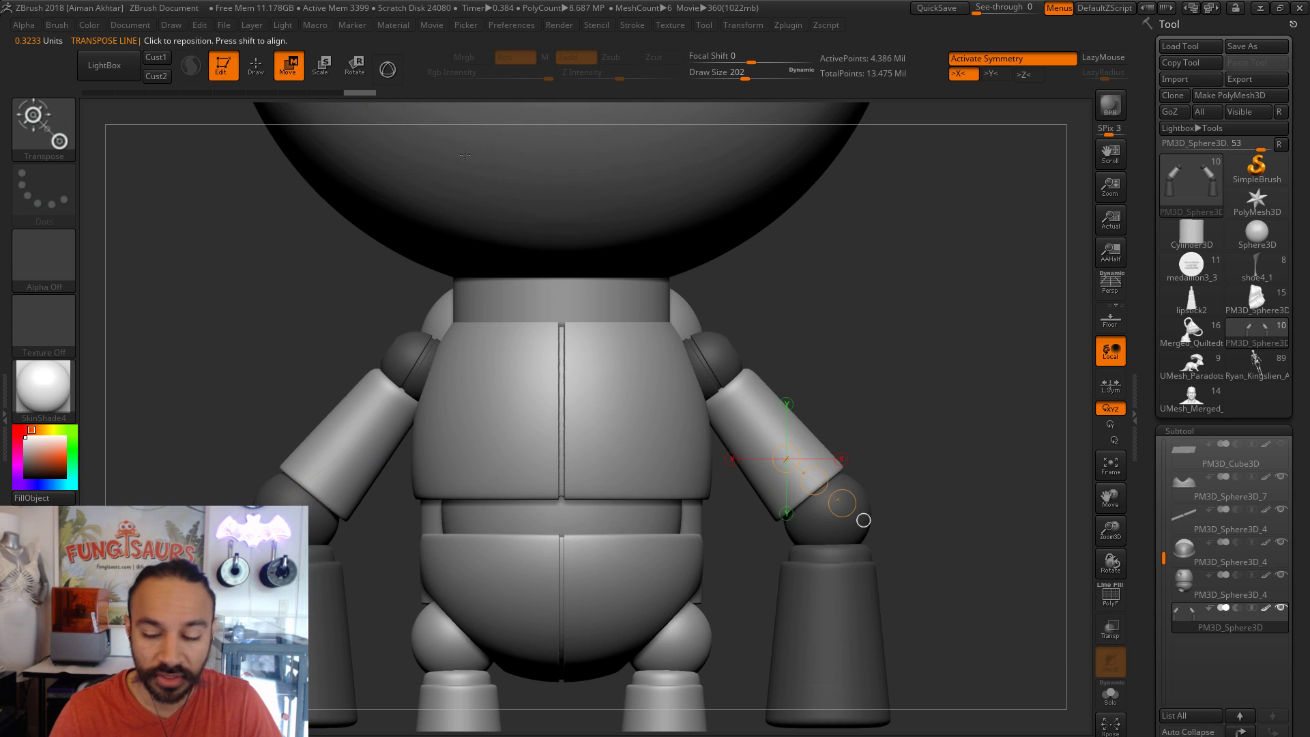
{"action": "left_click", "coordinate": [320, 66]}
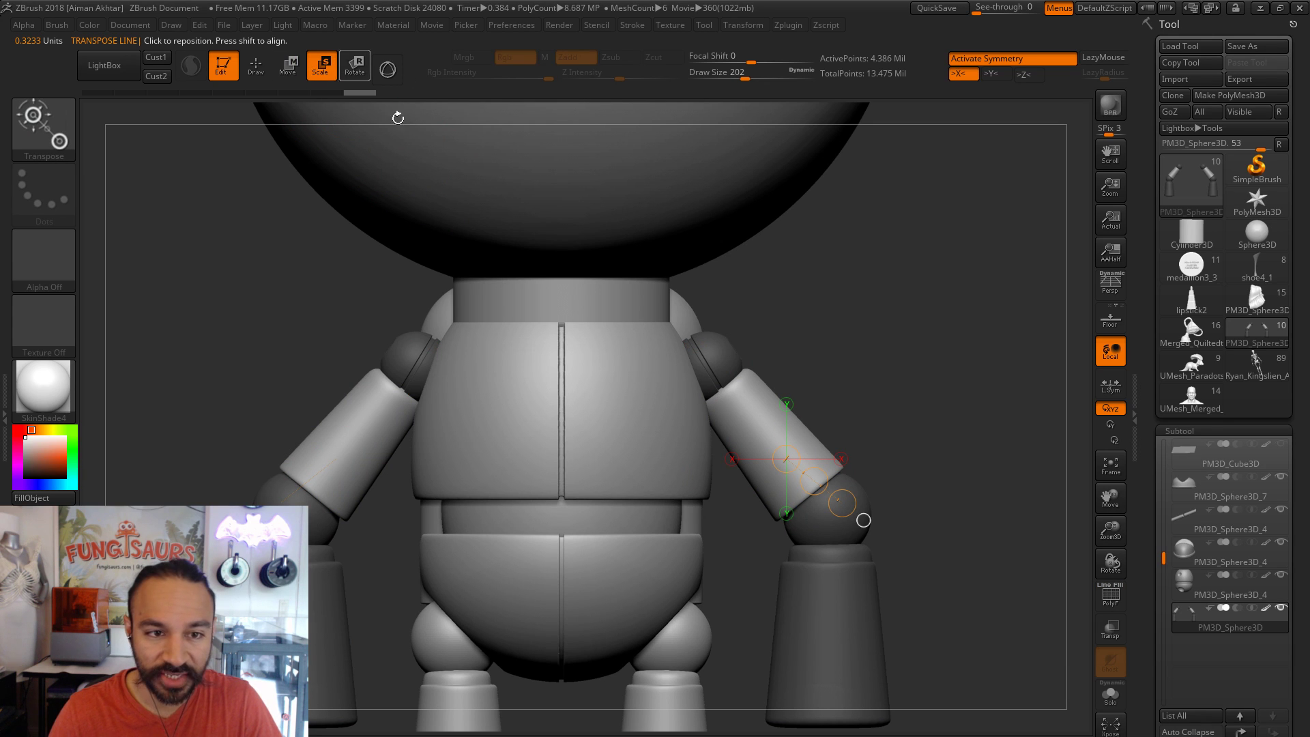
{"action": "left_click_drag", "start_coordinate": [767, 443], "coordinate": [852, 522]}
- Move the scaled upper arms outward along a horizontal Transpose line, away from the torso and toward the elbows
{"action": "key", "text": "w"}
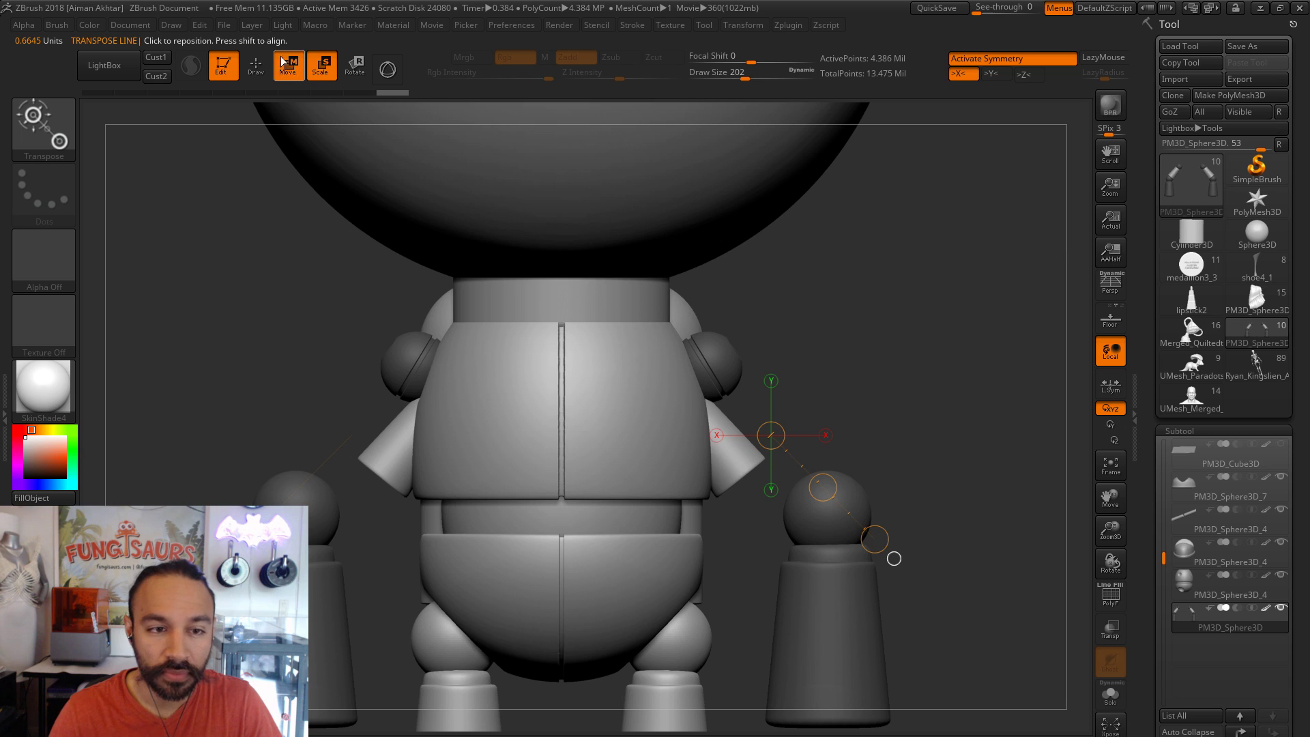
{"action": "left_click_drag", "start_coordinate": [725, 416], "coordinate": [921, 422], "text": "shift"}
{"action": "left_click_drag", "start_coordinate": [814, 422], "coordinate": [880, 421], "text": "shift"}
{"action": "left_click_drag", "start_coordinate": [957, 501], "coordinate": [871, 530]}
- Stretch the upper arms lengthwise toward the shoulder balls and shift them sideways to line up with the shoulder and elbow joints
{"action": "left_click", "coordinate": [825, 468]}
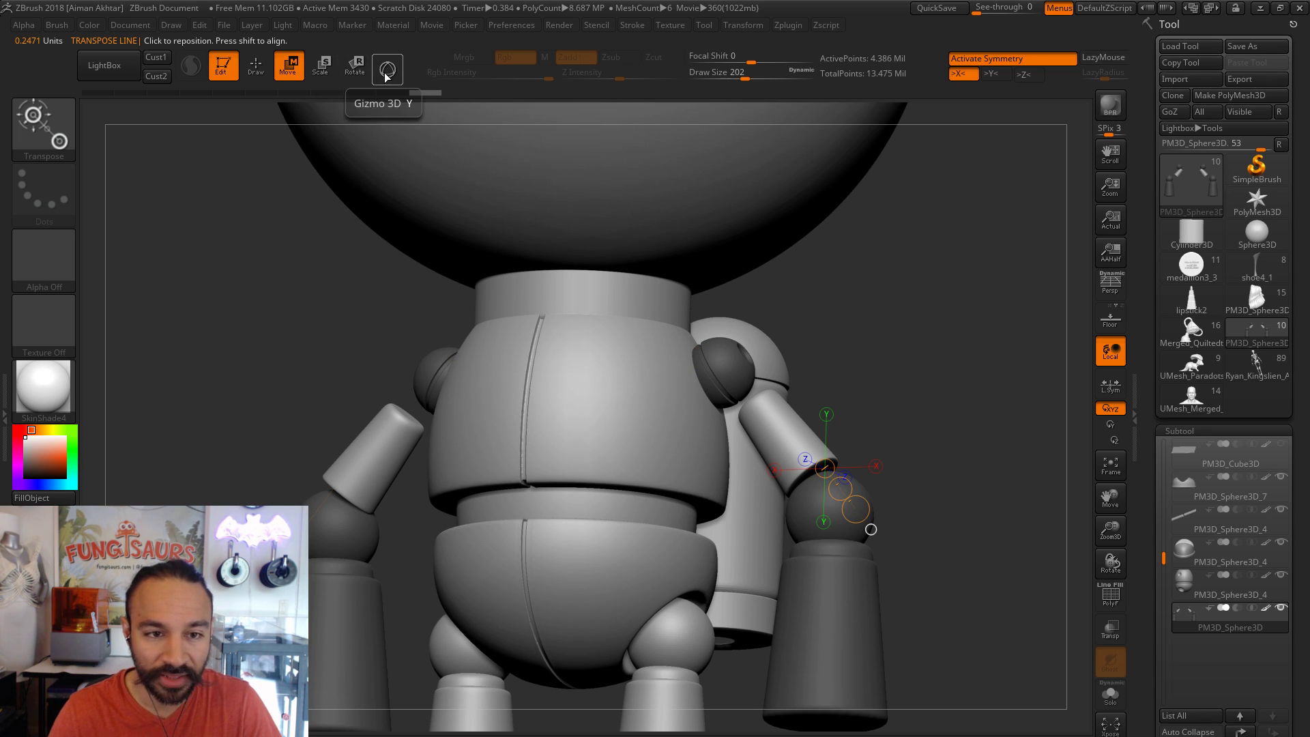
{"action": "left_click", "coordinate": [785, 433]}
{"action": "left_click", "coordinate": [824, 445]}
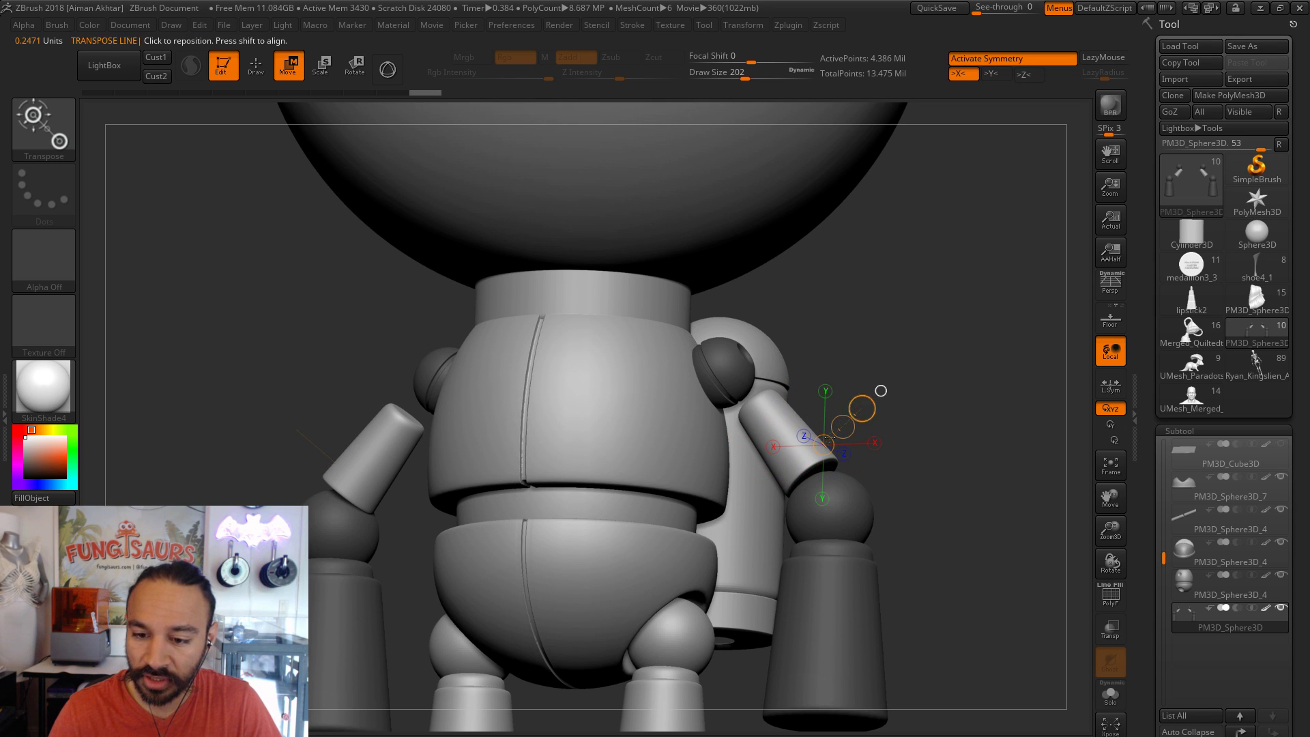
{"action": "left_click", "coordinate": [789, 405]}
{"action": "left_click", "coordinate": [828, 510]}
{"action": "left_click_drag", "start_coordinate": [880, 527], "coordinate": [903, 519], "text": "shift"}
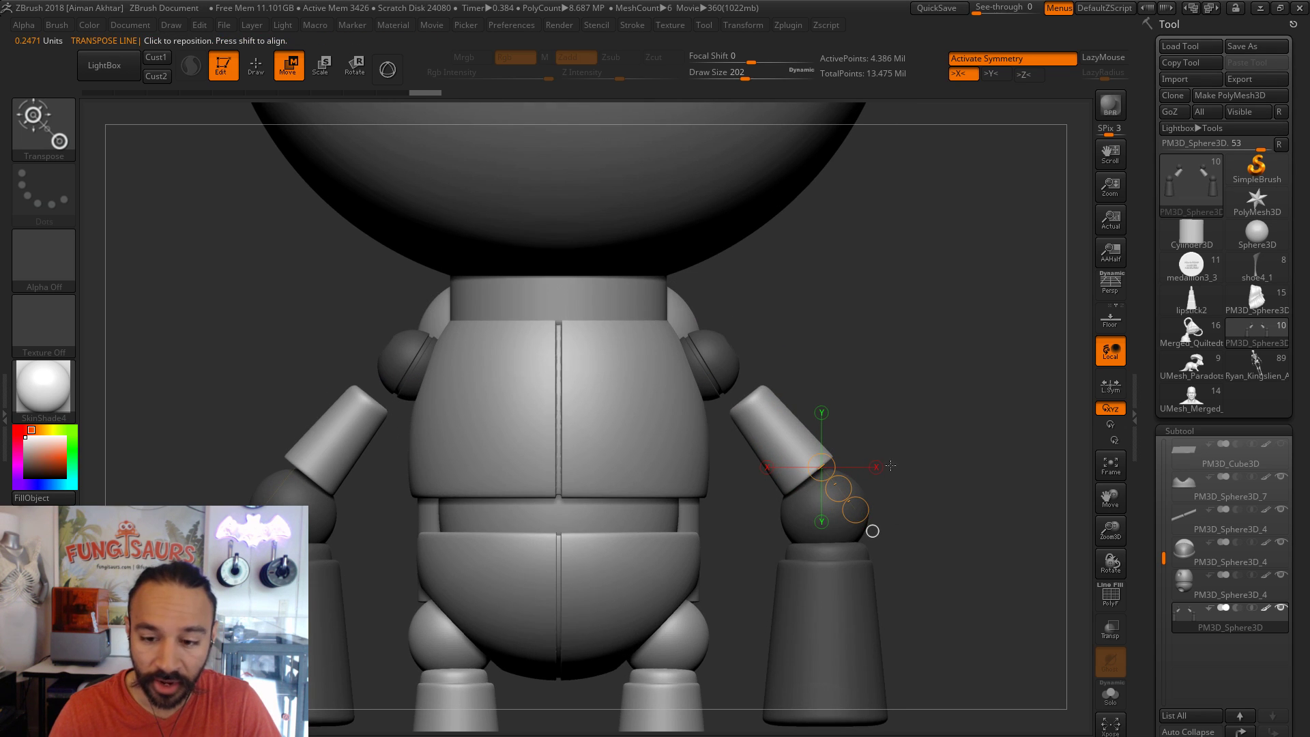
{"action": "mouse_move", "coordinate": [856, 509]}
{"action": "left_mouse_down"}
{"action": "mouse_move", "coordinate": [872, 531]}
{"action": "mouse_move", "coordinate": [859, 514]}
{"action": "left_mouse_up"}
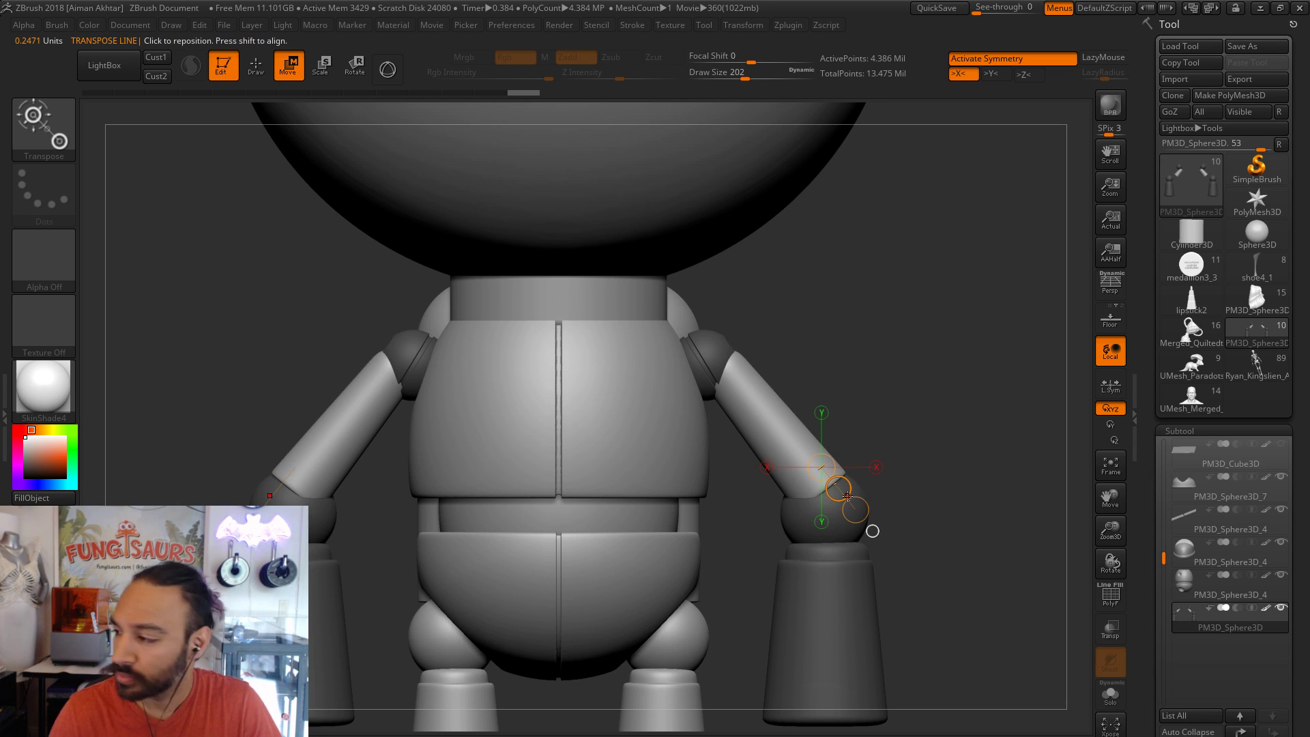
{"action": "left_click_drag", "start_coordinate": [792, 446], "coordinate": [891, 345]}
{"action": "left_click_drag", "start_coordinate": [841, 403], "coordinate": [964, 417]}
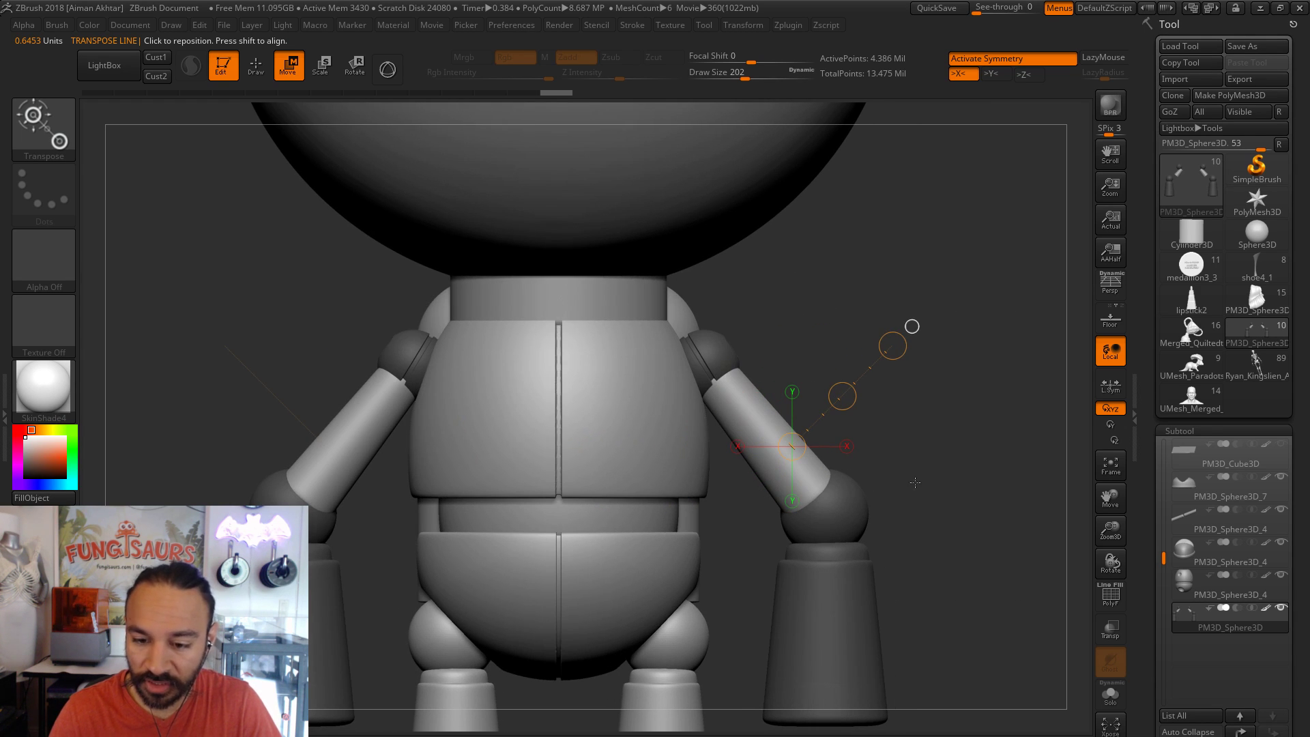
- Mask the shoulder balls and upper arms, leaving the elbows and forearms unmasked
{"action": "key", "text": "q"}
{"action": "key", "text": "ctrl"}
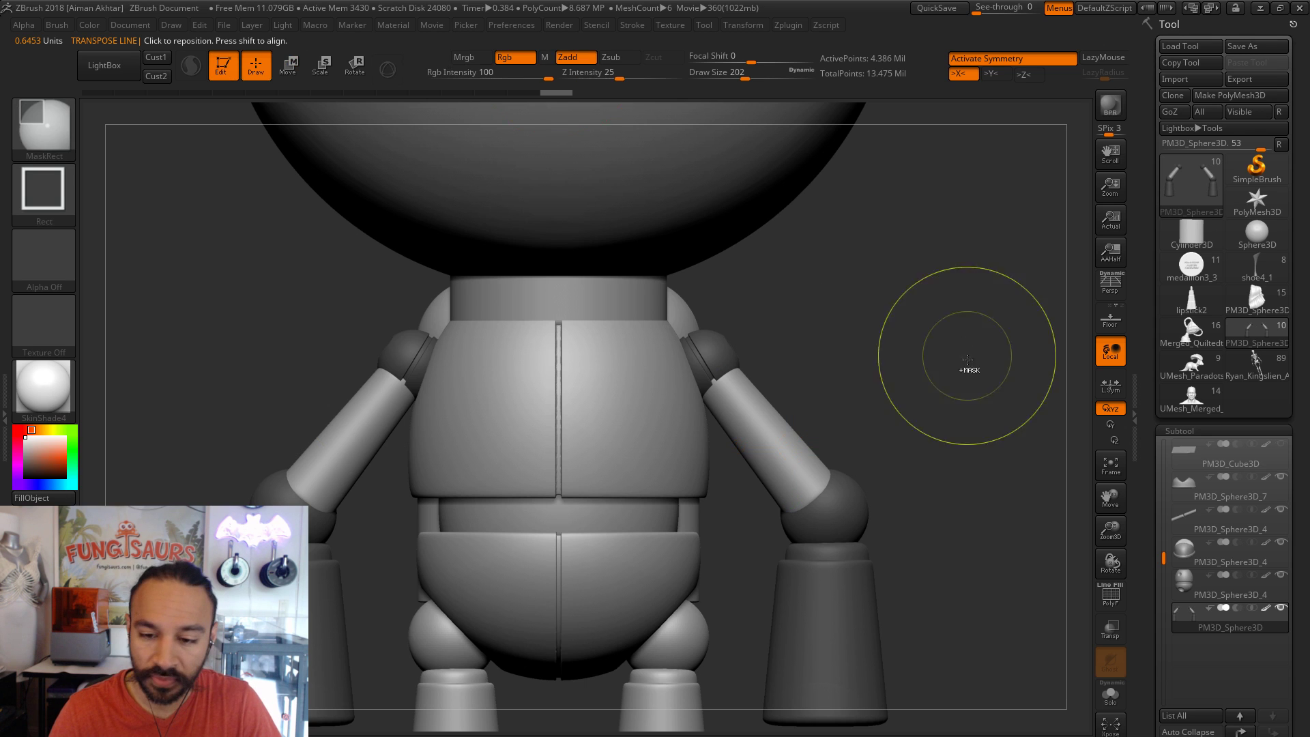
{"action": "left_click", "coordinate": [853, 382], "text": "ctrl"}
{"action": "left_click_drag", "start_coordinate": [886, 435], "coordinate": [525, 198], "text": "ctrl"}
- Reposition the unmasked elbows and forearms with Transpose lines, and undo the stray cut through the elbow and forearm
{"action": "left_click_drag", "start_coordinate": [978, 517], "coordinate": [944, 405], "text": "alt"}
{"action": "key", "text": "w"}
{"action": "left_click_drag", "start_coordinate": [803, 449], "coordinate": [998, 449], "text": "shift"}
{"action": "left_click_drag", "start_coordinate": [900, 449], "coordinate": [900, 449]}
{"action": "mouse_move", "coordinate": [913, 558]}
{"action": "left_mouse_down"}
{"action": "mouse_move", "coordinate": [803, 572]}
{"action": "mouse_move", "coordinate": [1041, 581]}
{"action": "left_mouse_up"}
{"action": "left_click", "coordinate": [866, 581], "text": "ctrl+shift"}
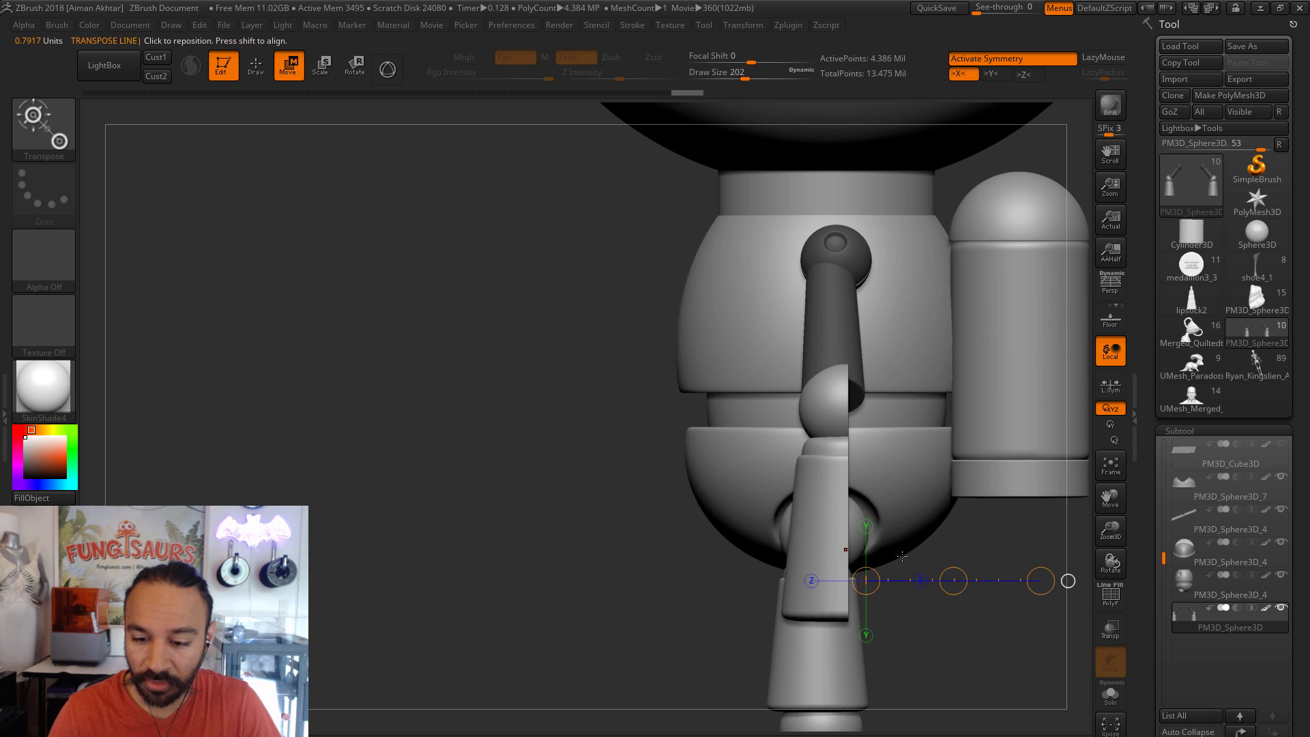
{"action": "key", "text": "ctrl+z"}
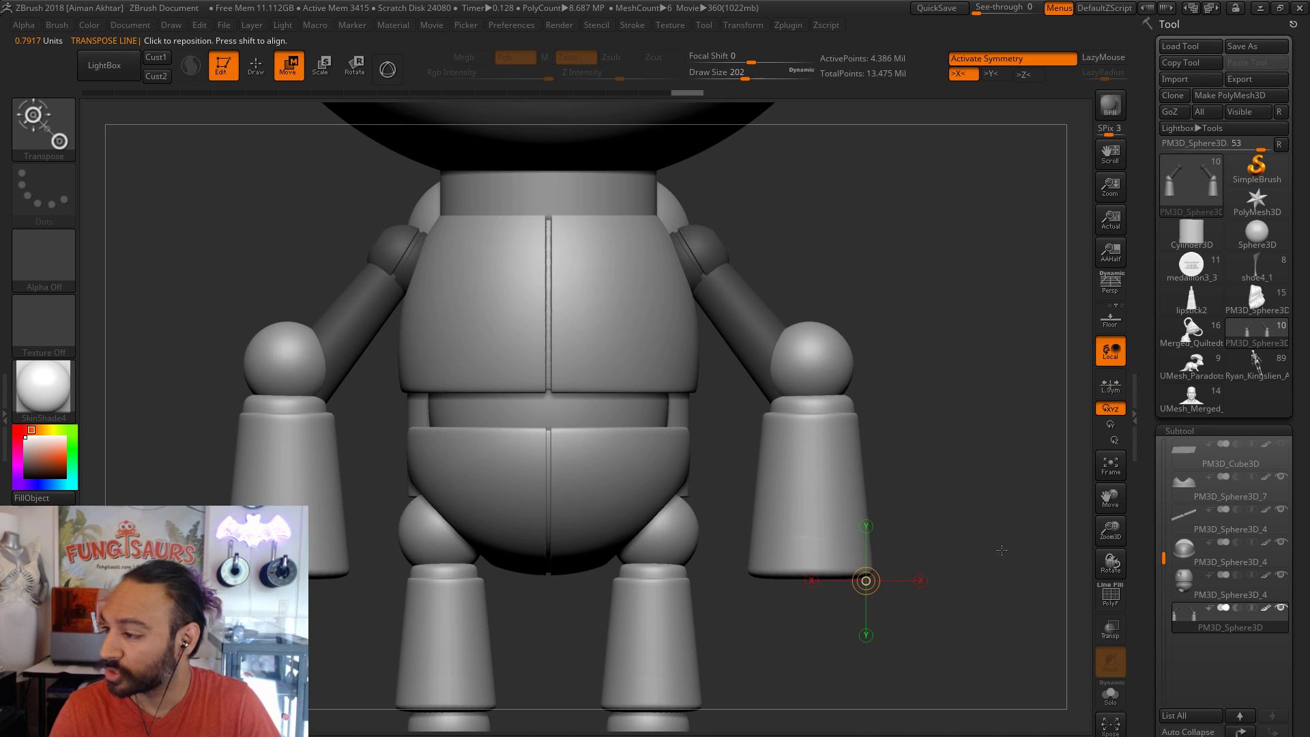
- Move the elbows and forearms inward along a horizontal Transpose line until the elbow balls sit on the upper arms' lower ends
{"action": "mouse_move", "coordinate": [827, 408]}
{"action": "left_mouse_down", "text": "shift"}
{"action": "mouse_move", "coordinate": [955, 408]}
{"action": "mouse_move", "coordinate": [869, 417]}
{"action": "left_mouse_up", "text": "shift"}
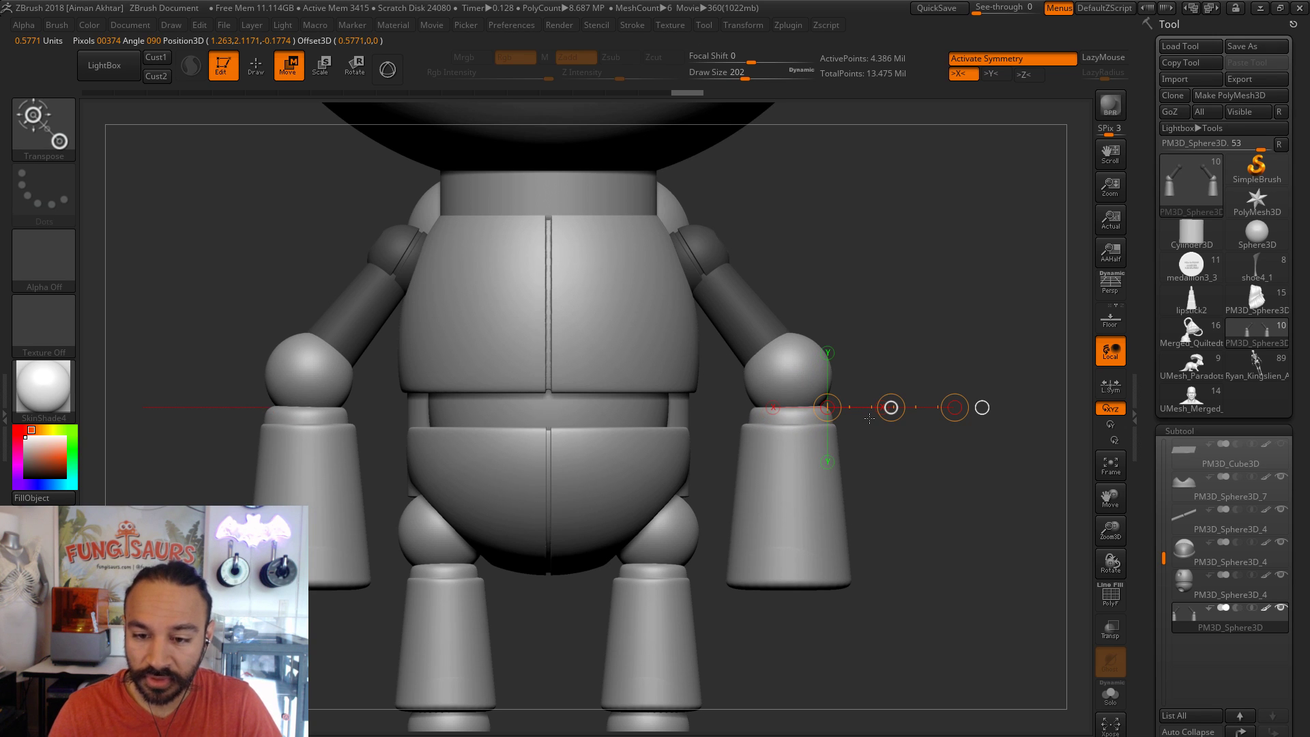
{"action": "left_click", "coordinate": [931, 539]}
{"action": "key", "text": "f"}
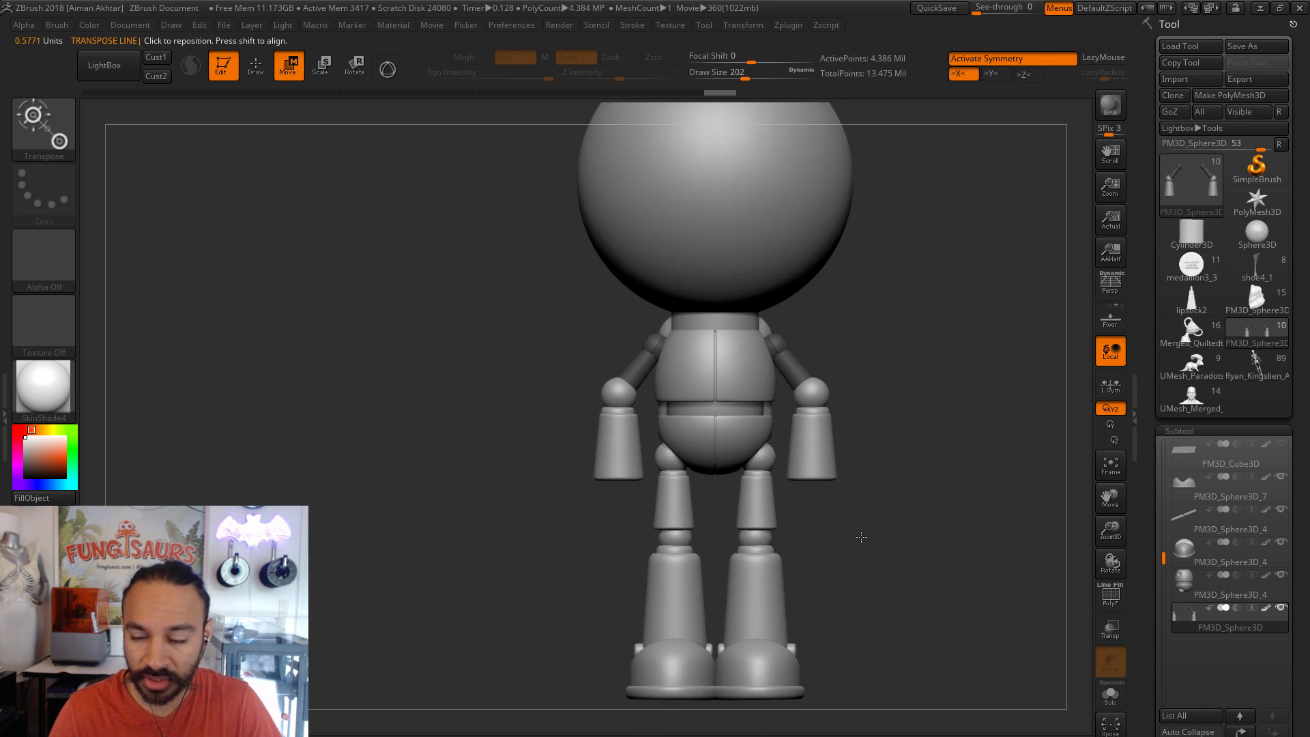
{"action": "left_click", "coordinate": [861, 537]}
{"action": "right_click_drag", "start_coordinate": [922, 567], "coordinate": [934, 588], "text": "ctrl"}
{"action": "key", "text": "r"}
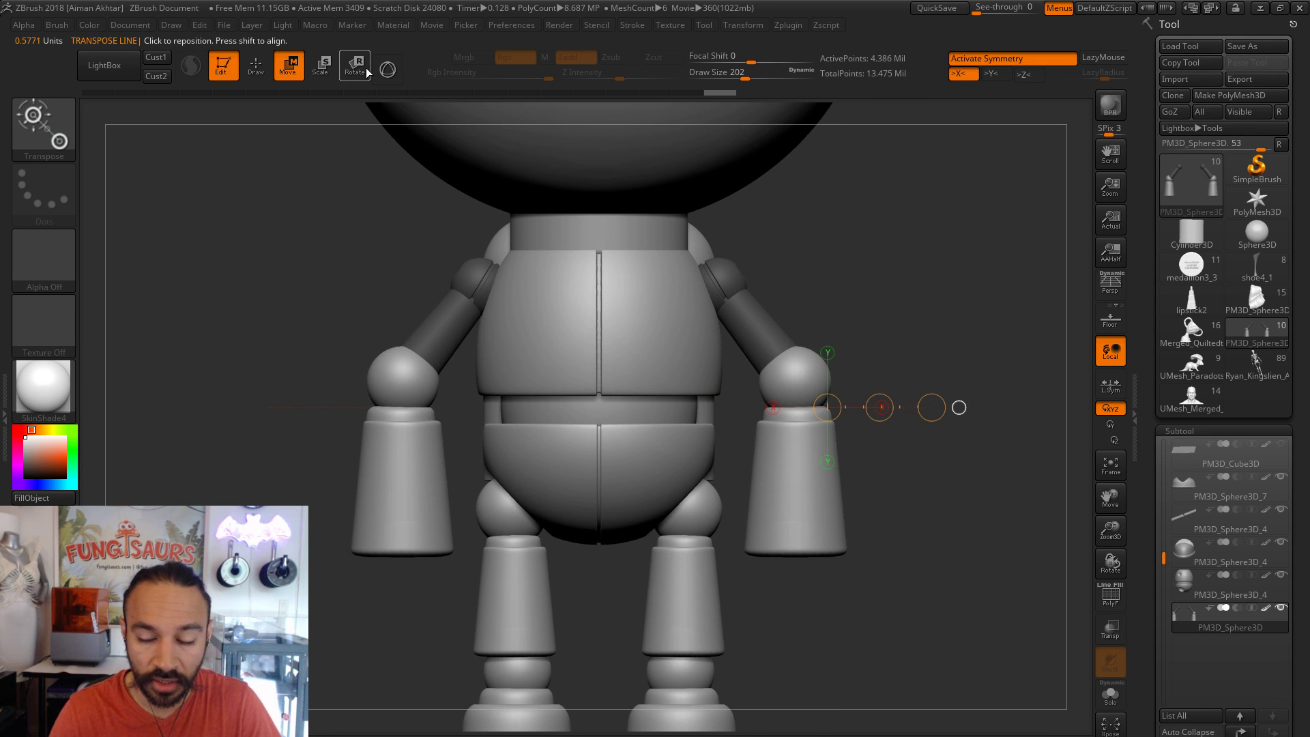
{"action": "left_click_drag", "start_coordinate": [798, 373], "coordinate": [800, 244]}
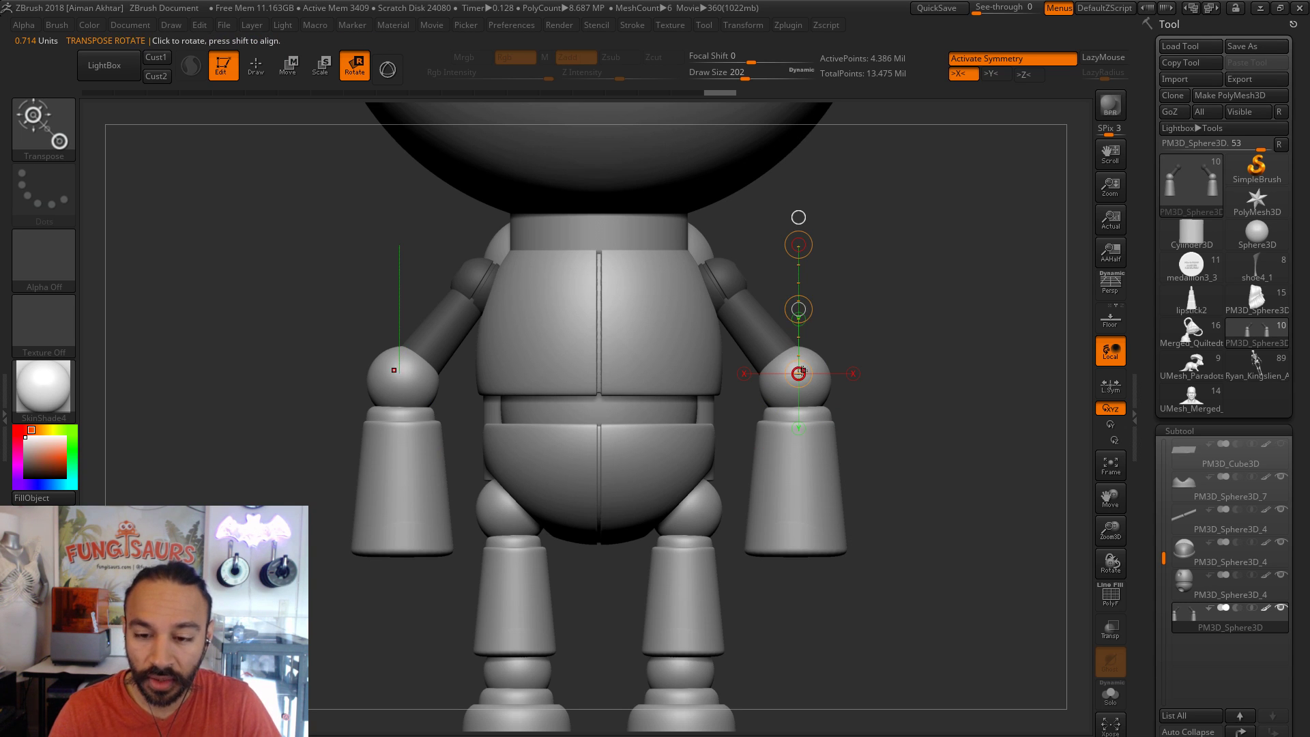
{"action": "left_click", "coordinate": [288, 66]}
{"action": "mouse_move", "coordinate": [827, 418]}
{"action": "left_mouse_down"}
{"action": "mouse_move", "coordinate": [932, 418]}
{"action": "mouse_move", "coordinate": [879, 418]}
{"action": "left_mouse_up"}
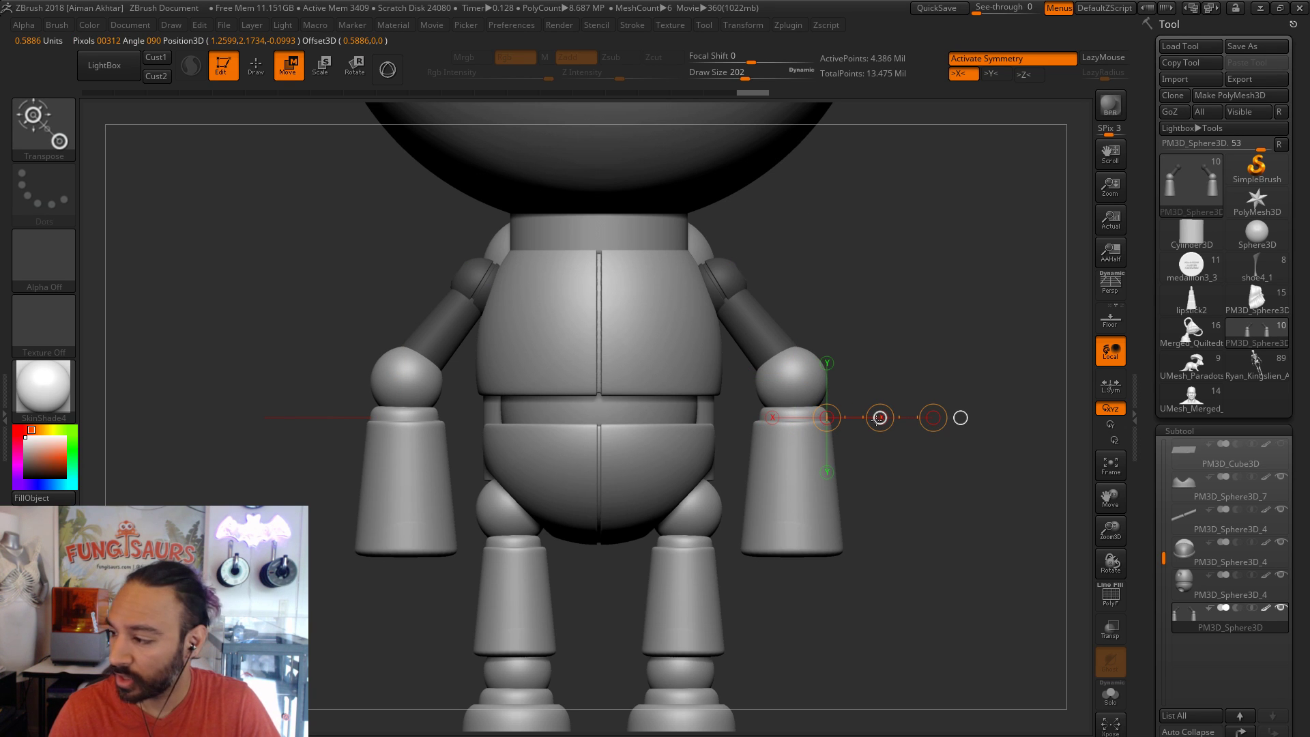
- Rotate the elbows and forearms outward to follow the upper arms' angle, and nudge them horizontally against the upper arms
{"action": "mouse_move", "coordinate": [792, 378]}
{"action": "left_mouse_down"}
{"action": "mouse_move", "coordinate": [792, 242]}
{"action": "mouse_move", "coordinate": [740, 239]}
{"action": "mouse_move", "coordinate": [697, 258]}
{"action": "mouse_move", "coordinate": [710, 254]}
{"action": "left_mouse_up"}
{"action": "key", "text": "r"}
{"action": "key", "text": "w"}
{"action": "left_click_drag", "start_coordinate": [830, 393], "coordinate": [900, 394]}
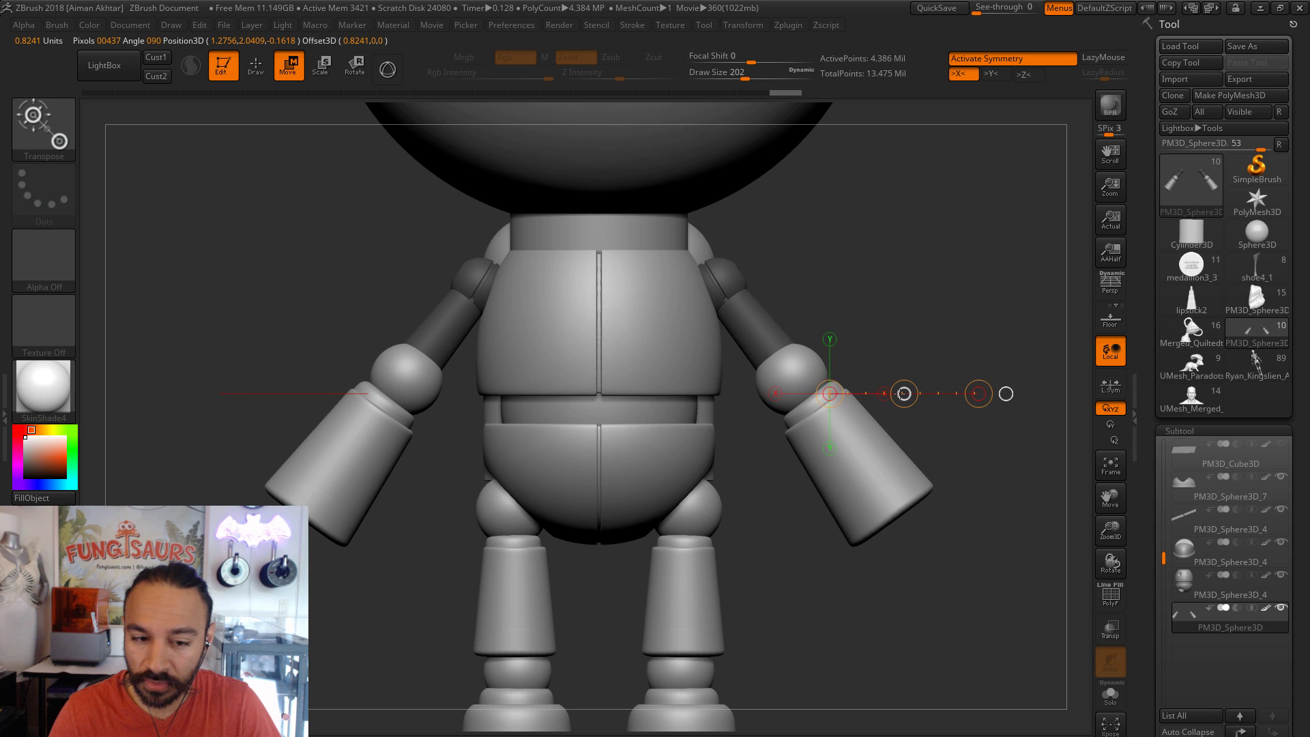
- From the side, shift the elbows and forearms slightly backward in line with the upper arms
{"action": "left_click_drag", "start_coordinate": [971, 517], "coordinate": [978, 556]}
{"action": "left_click_drag", "start_coordinate": [900, 606], "coordinate": [928, 621]}
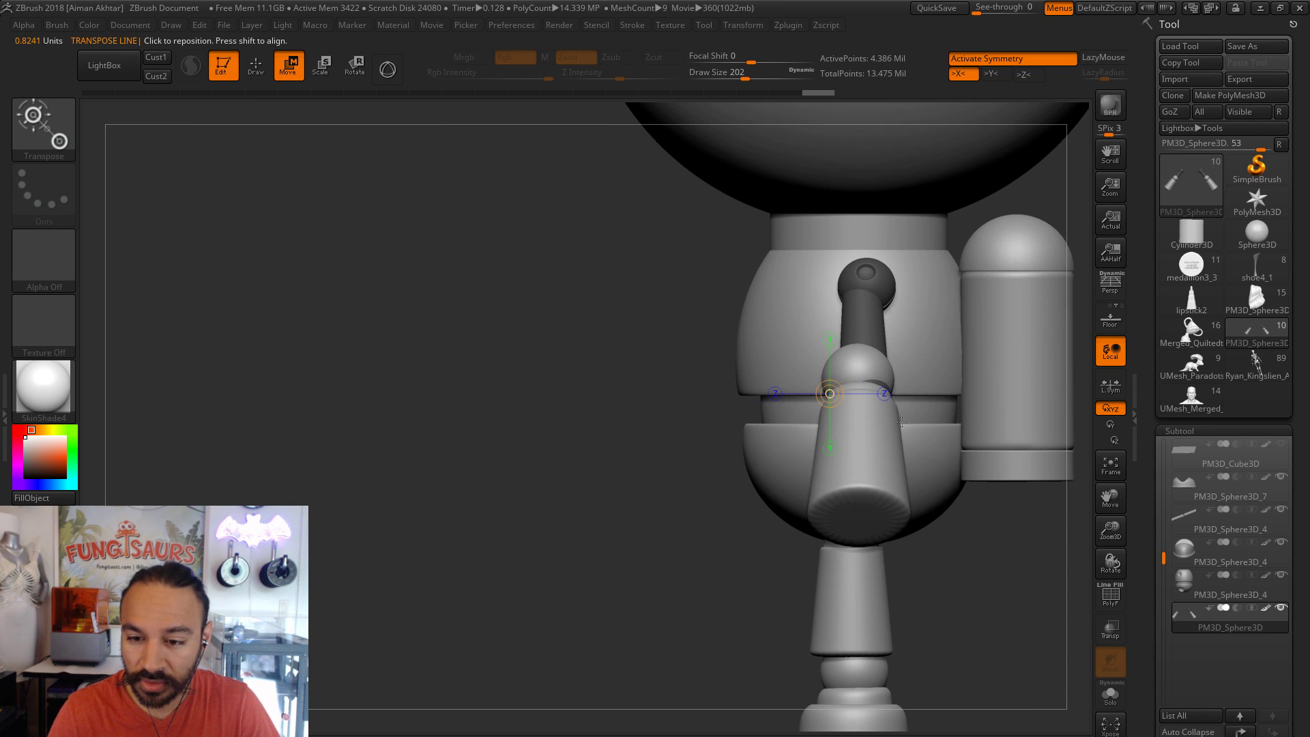
{"action": "left_click", "coordinate": [914, 364]}
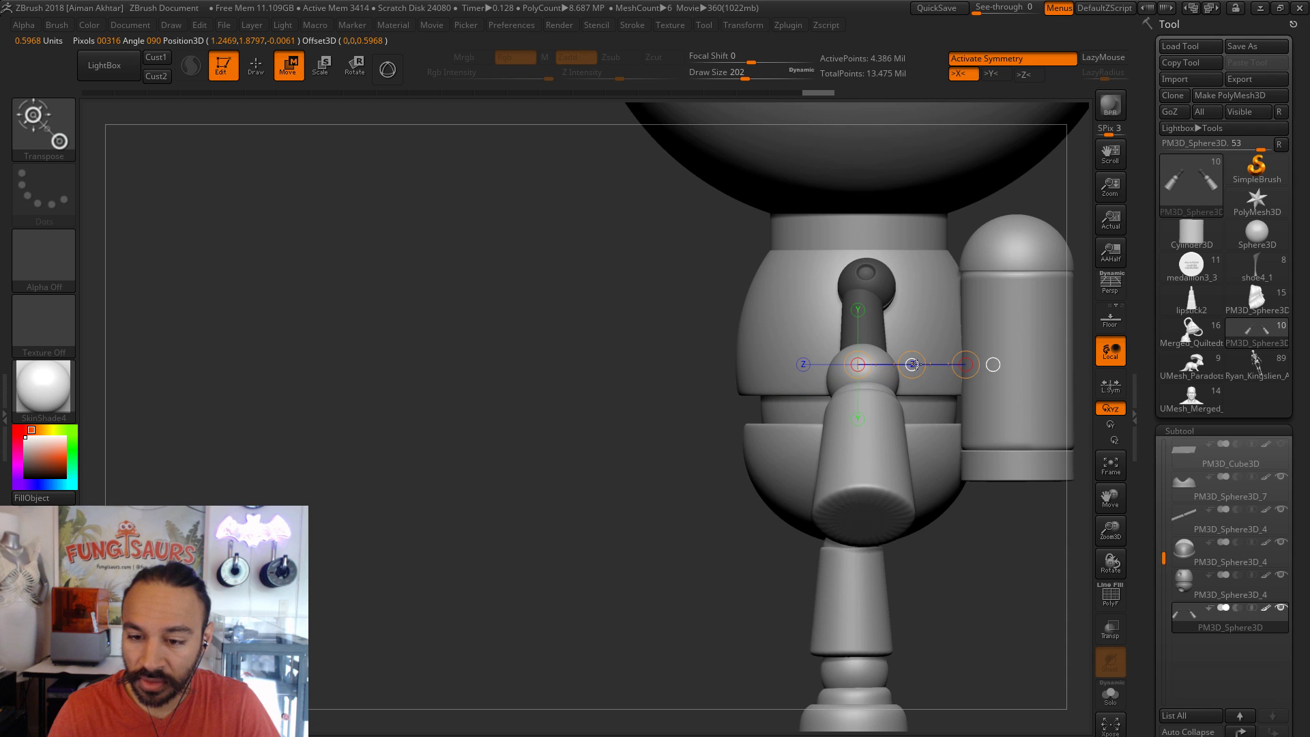
- Return to Draw mode in the front view and invert the mask to protect the elbows and forearms
{"action": "left_click_drag", "start_coordinate": [604, 555], "coordinate": [696, 559]}
{"action": "left_click", "coordinate": [262, 71]}
{"action": "left_click_drag", "start_coordinate": [628, 625], "coordinate": [827, 410]}
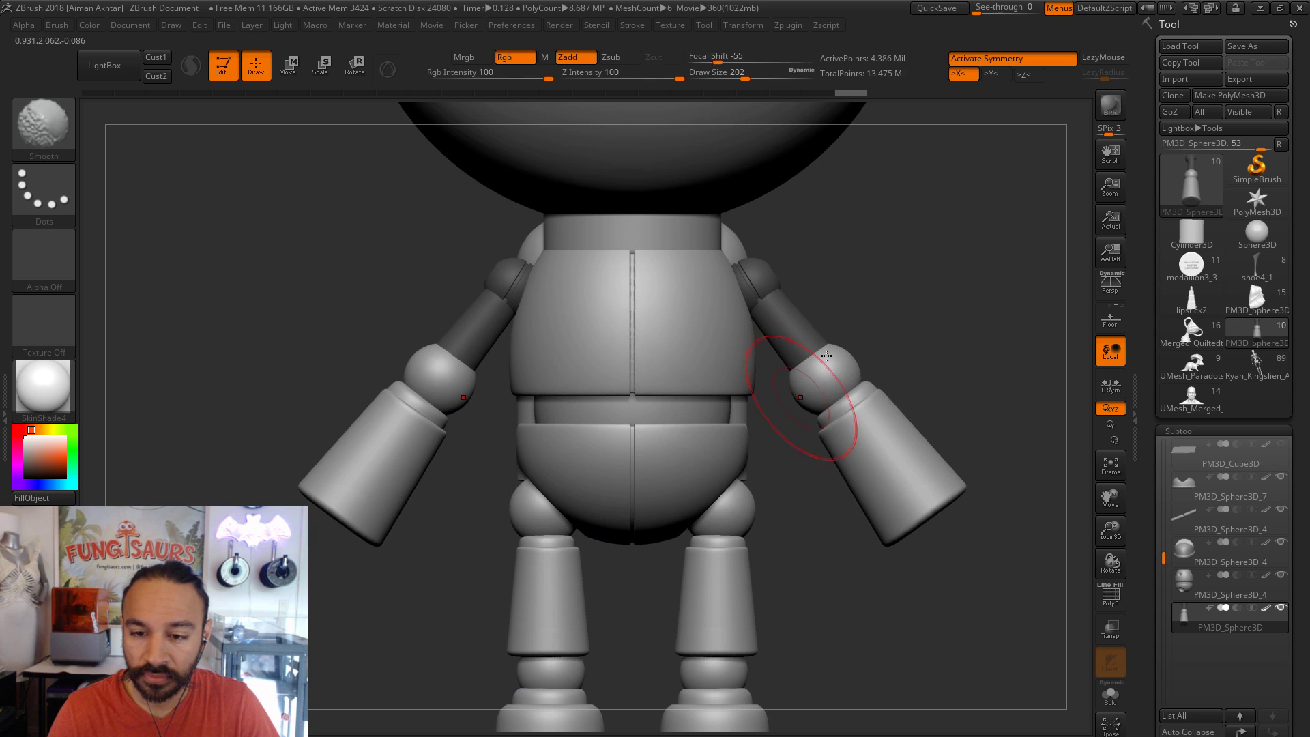
{"action": "left_click", "coordinate": [870, 315], "text": "ctrl"}
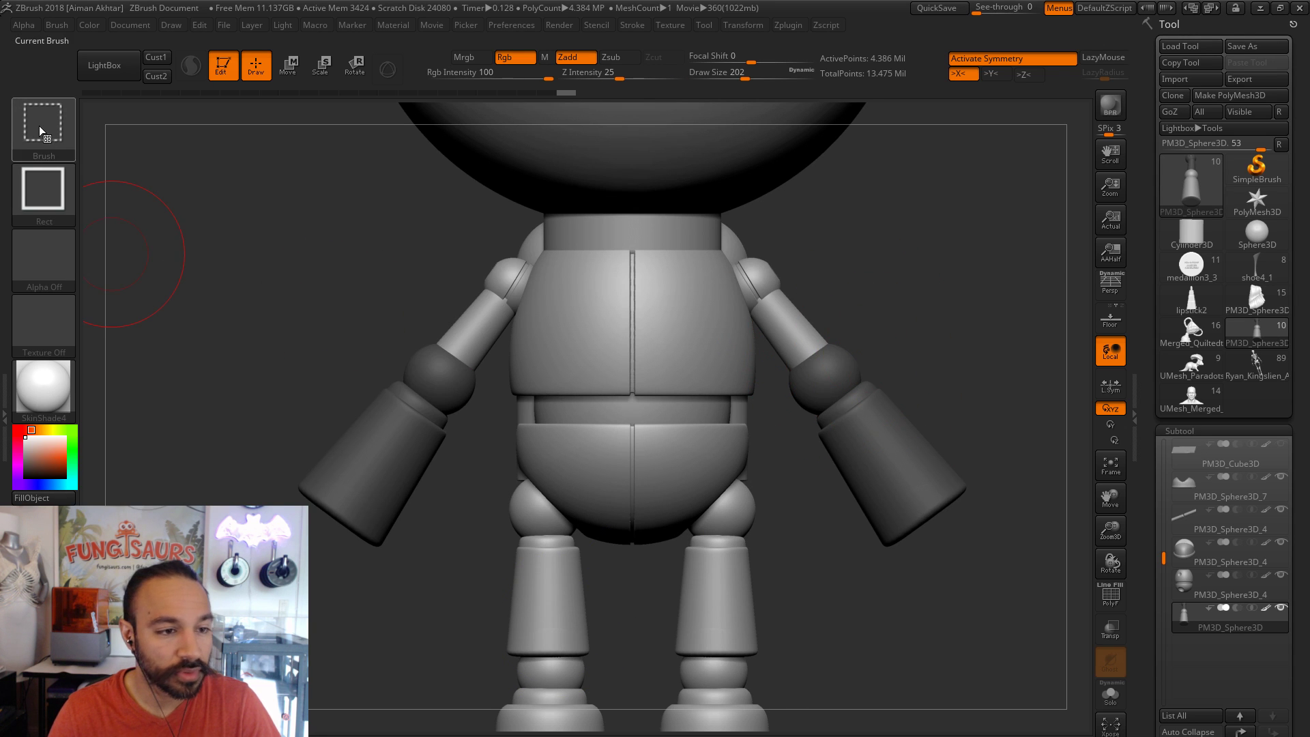
- Choose the ClipCurve brush and clip the upper arms' lower ends with a diagonal line across the elbow joint
{"action": "left_click", "coordinate": [41, 125], "text": "ctrl+shift"}
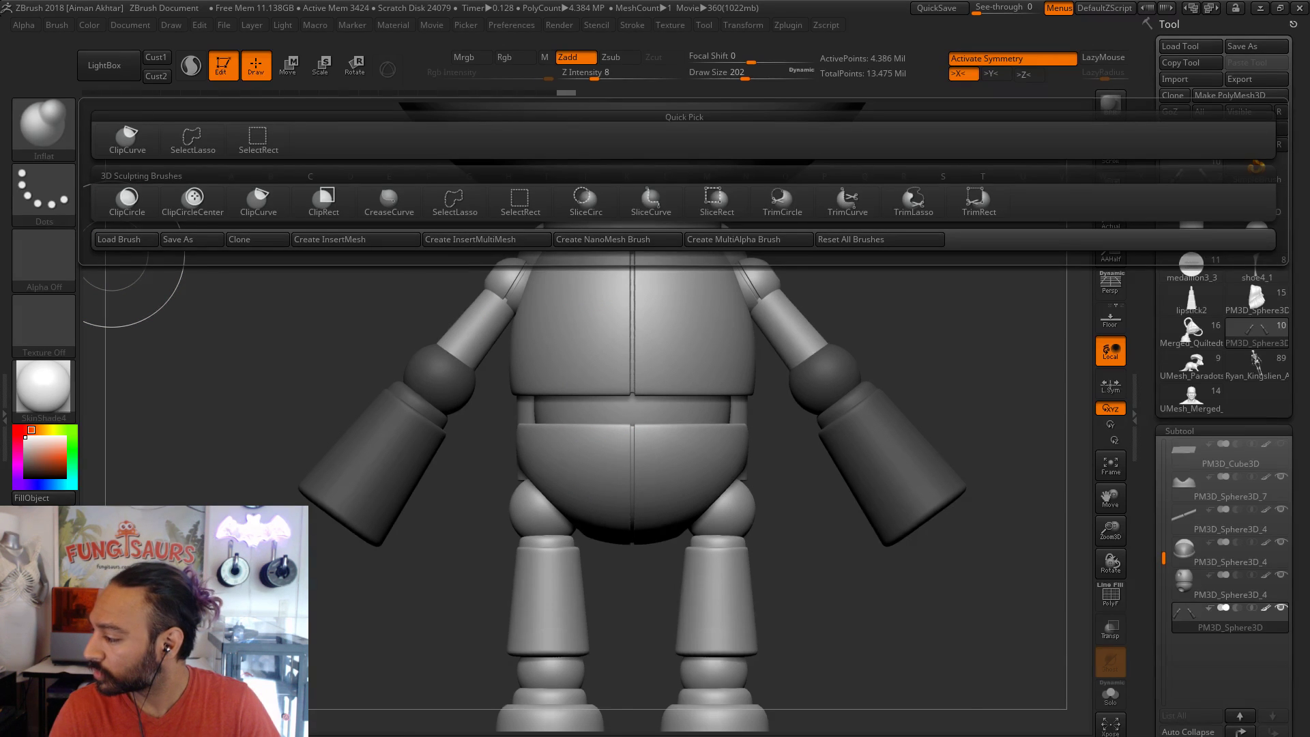
{"action": "key", "text": "super+d"}
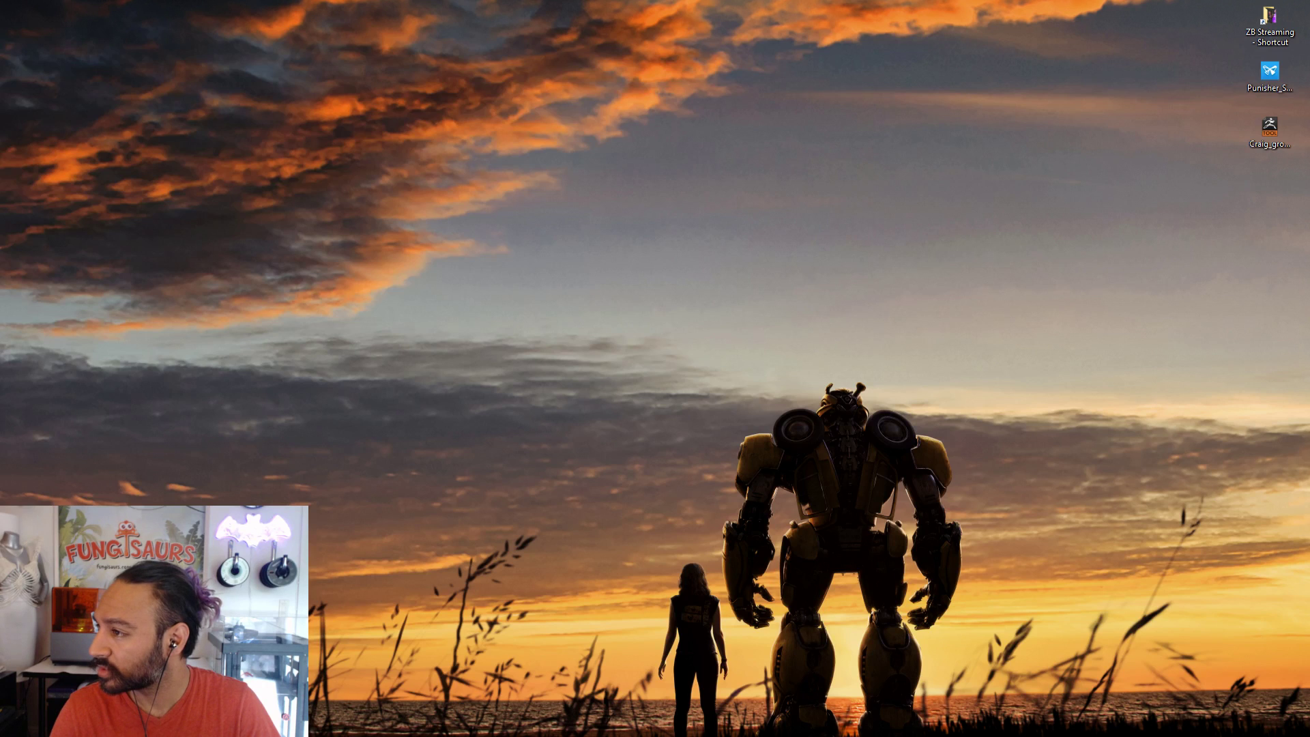
{"action": "key", "text": "super+d"}
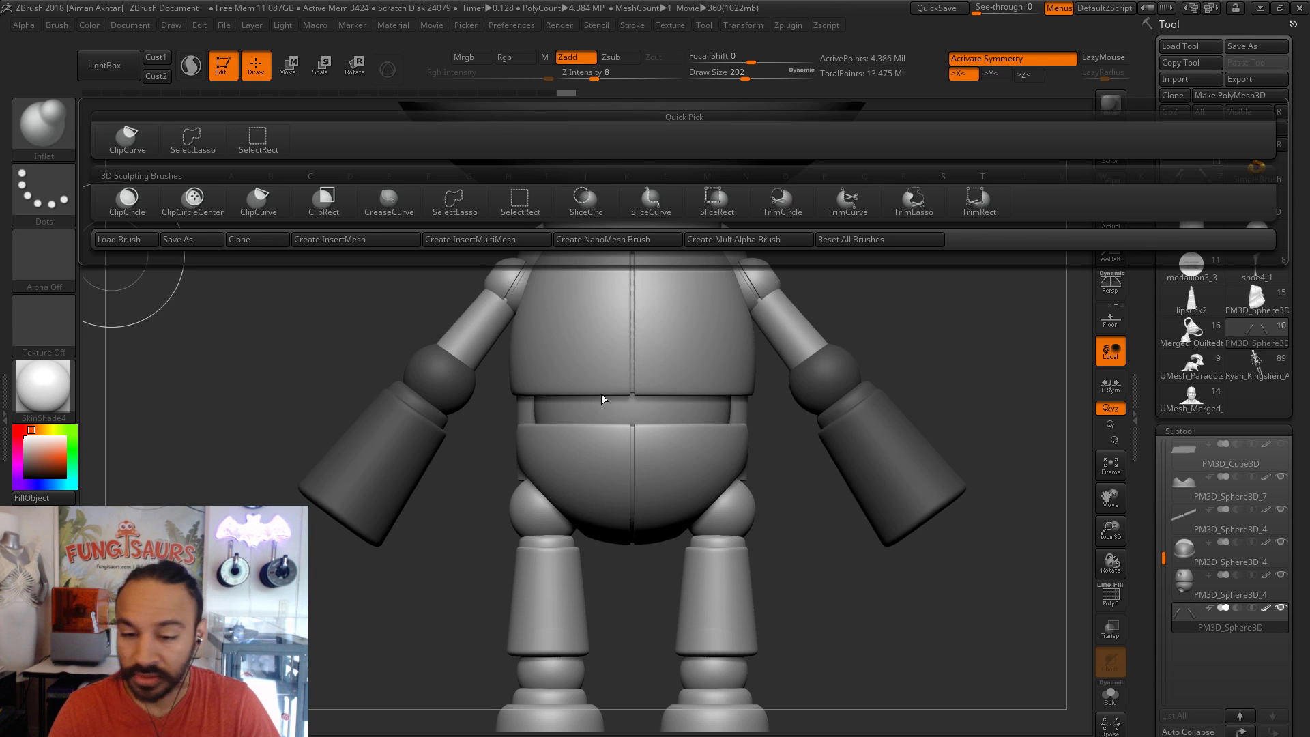
{"action": "mouse_move", "coordinate": [825, 264]}
{"action": "left_mouse_down", "text": "alt"}
{"action": "mouse_move", "coordinate": [746, 266]}
{"action": "mouse_move", "coordinate": [730, 184]}
{"action": "left_mouse_up", "text": "alt"}
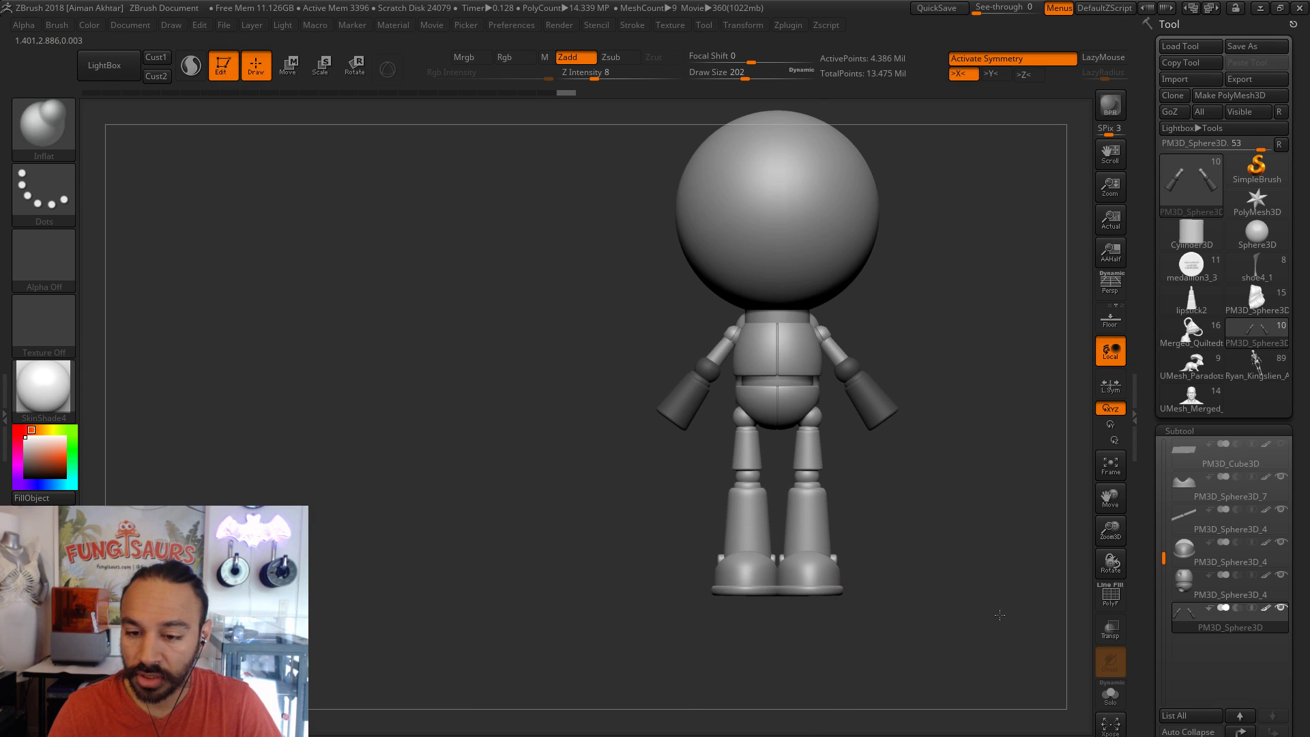
{"action": "key", "text": "f"}
{"action": "left_click_drag", "start_coordinate": [1044, 634], "coordinate": [930, 674], "text": "alt"}
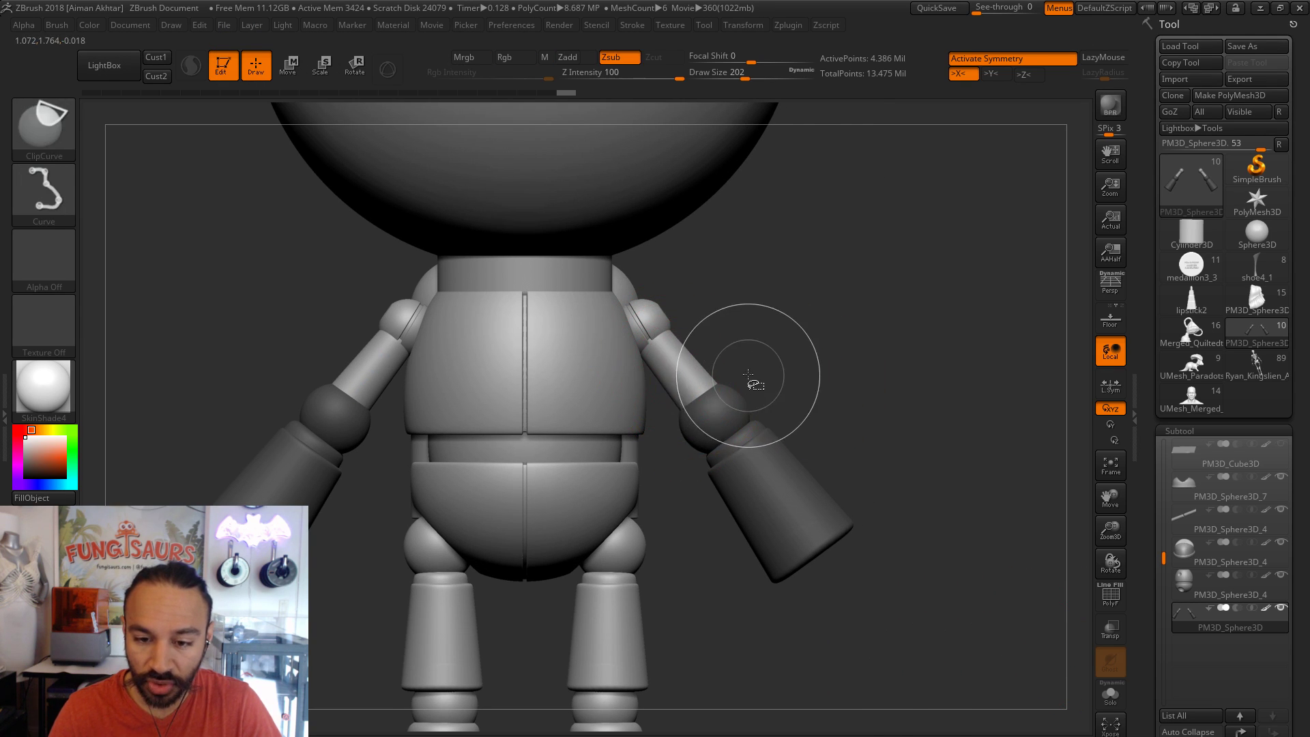
{"action": "left_click_drag", "start_coordinate": [750, 370], "coordinate": [619, 464], "text": "ctrl+shift"}
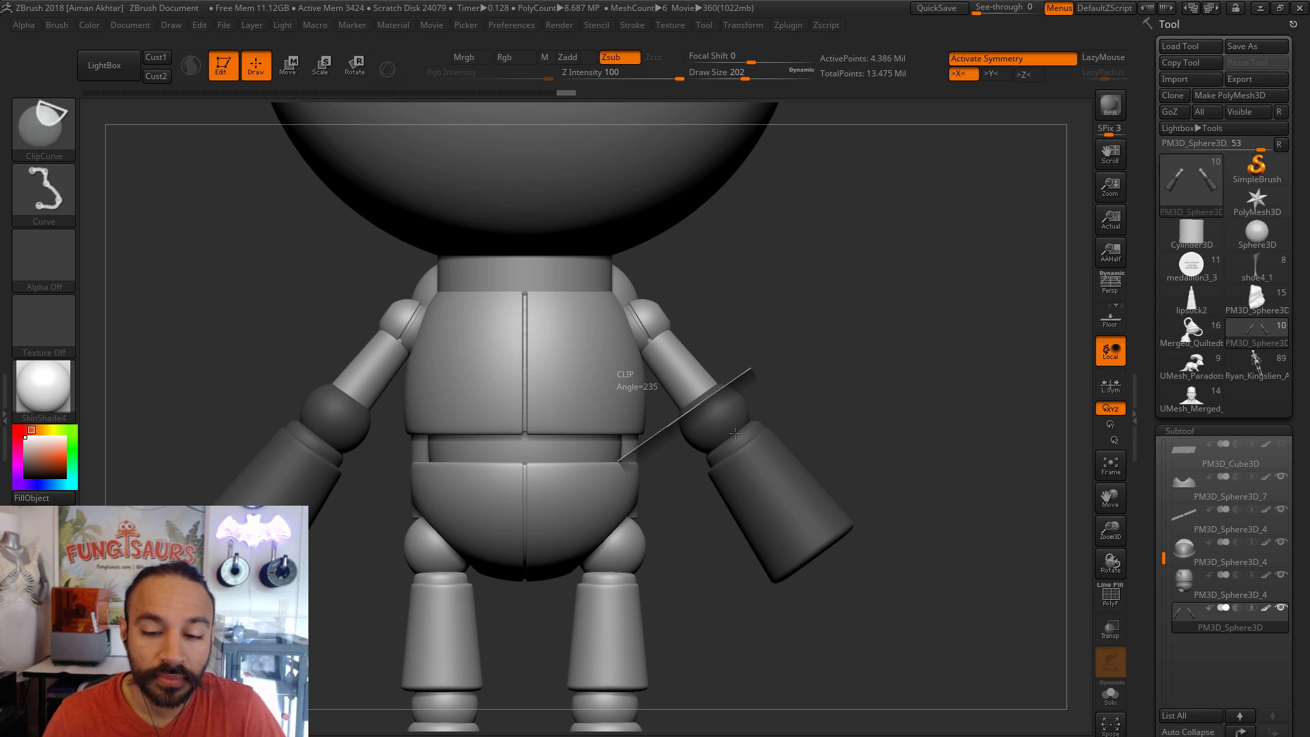
- Reduce the Inflat brush's draw size to 163
{"action": "key", "text": "shift"}
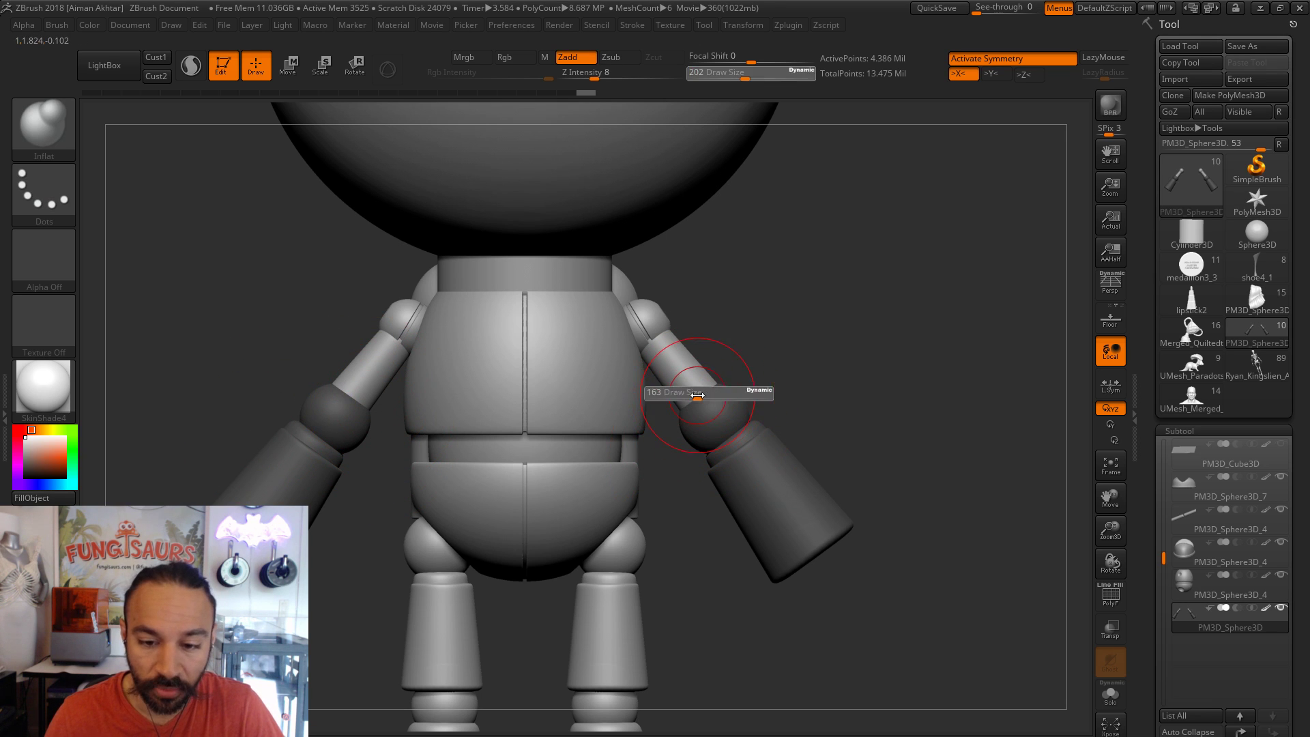
{"action": "mouse_move", "coordinate": [764, 417]}
{"action": "left_mouse_down"}
{"action": "mouse_move", "coordinate": [600, 409]}
{"action": "mouse_move", "coordinate": [712, 407]}
{"action": "mouse_move", "coordinate": [690, 396]}
{"action": "left_mouse_up"}
{"action": "key", "text": "shift"}
- Check the arm joints from the side and front, and clear the mask from the elbows and forearms
{"action": "left_click_drag", "start_coordinate": [500, 468], "coordinate": [658, 453]}
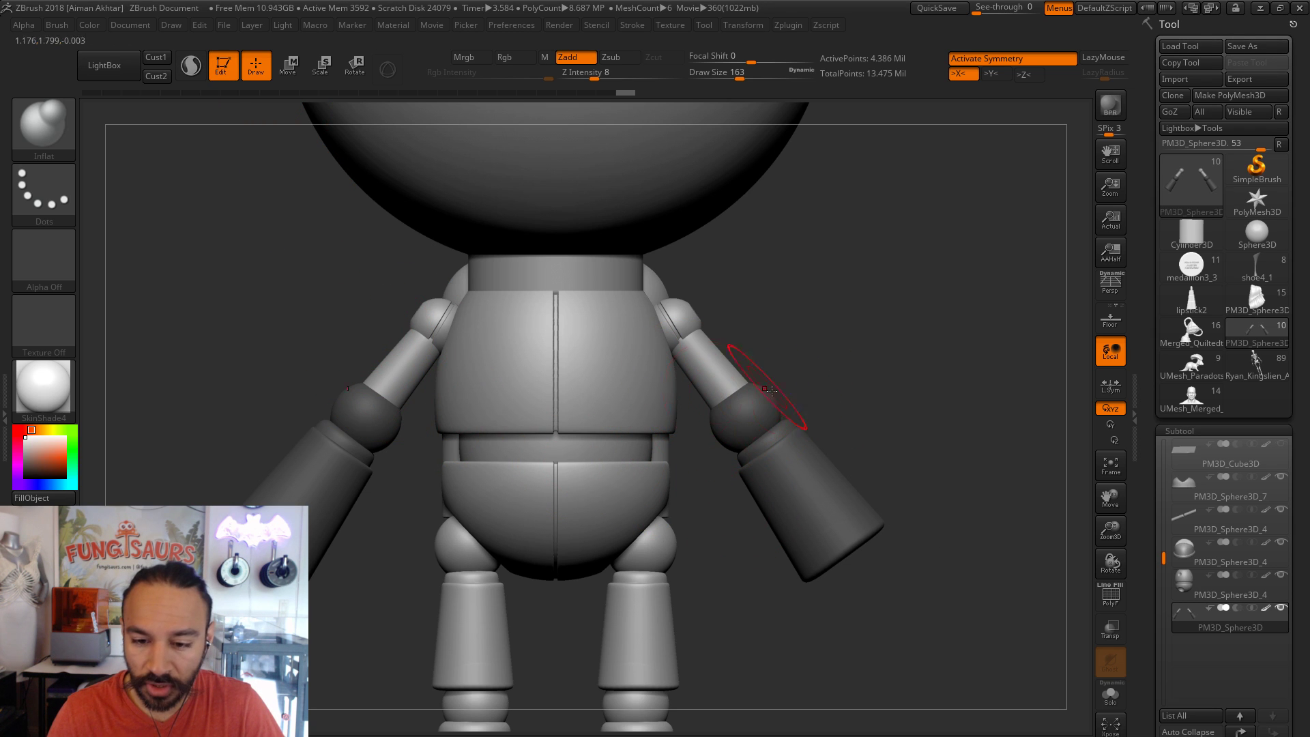
{"action": "mouse_move", "coordinate": [988, 444]}
{"action": "left_mouse_down"}
{"action": "mouse_move", "coordinate": [912, 474]}
{"action": "mouse_move", "coordinate": [697, 413]}
{"action": "left_mouse_up"}
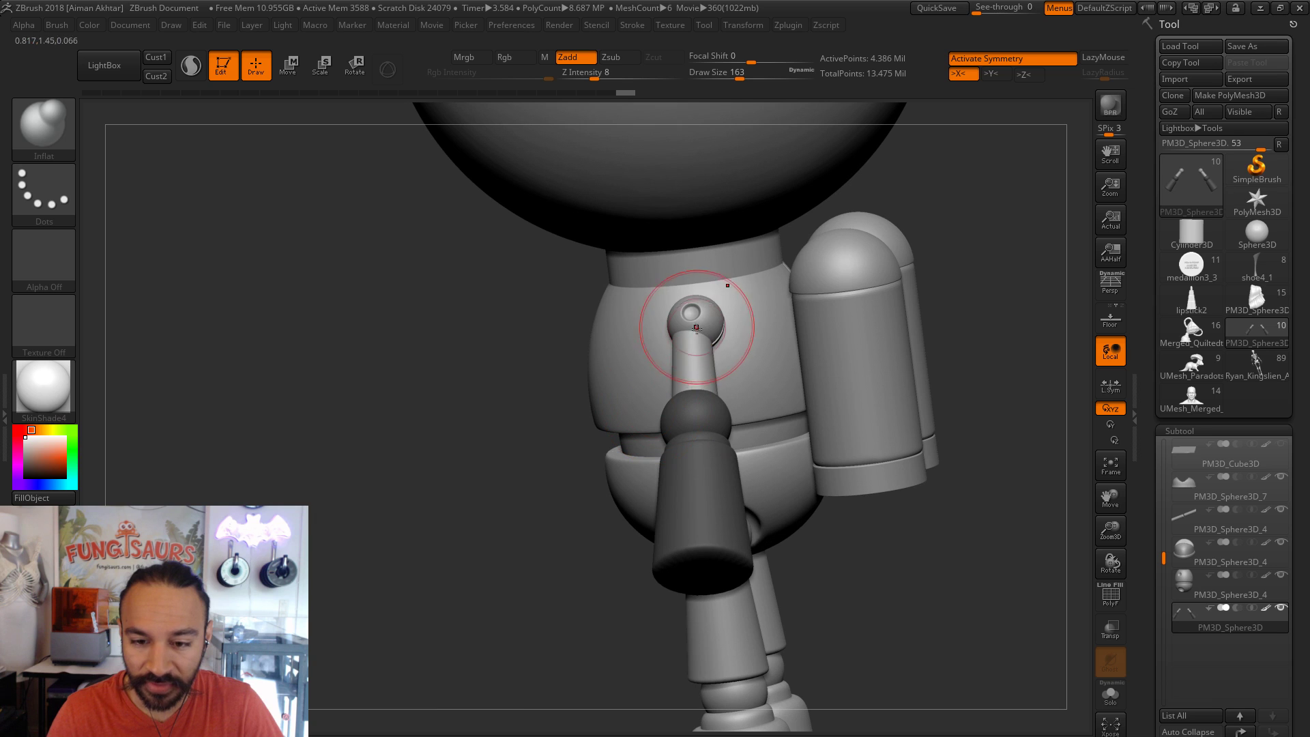
{"action": "left_click_drag", "start_coordinate": [1022, 627], "coordinate": [1050, 620]}
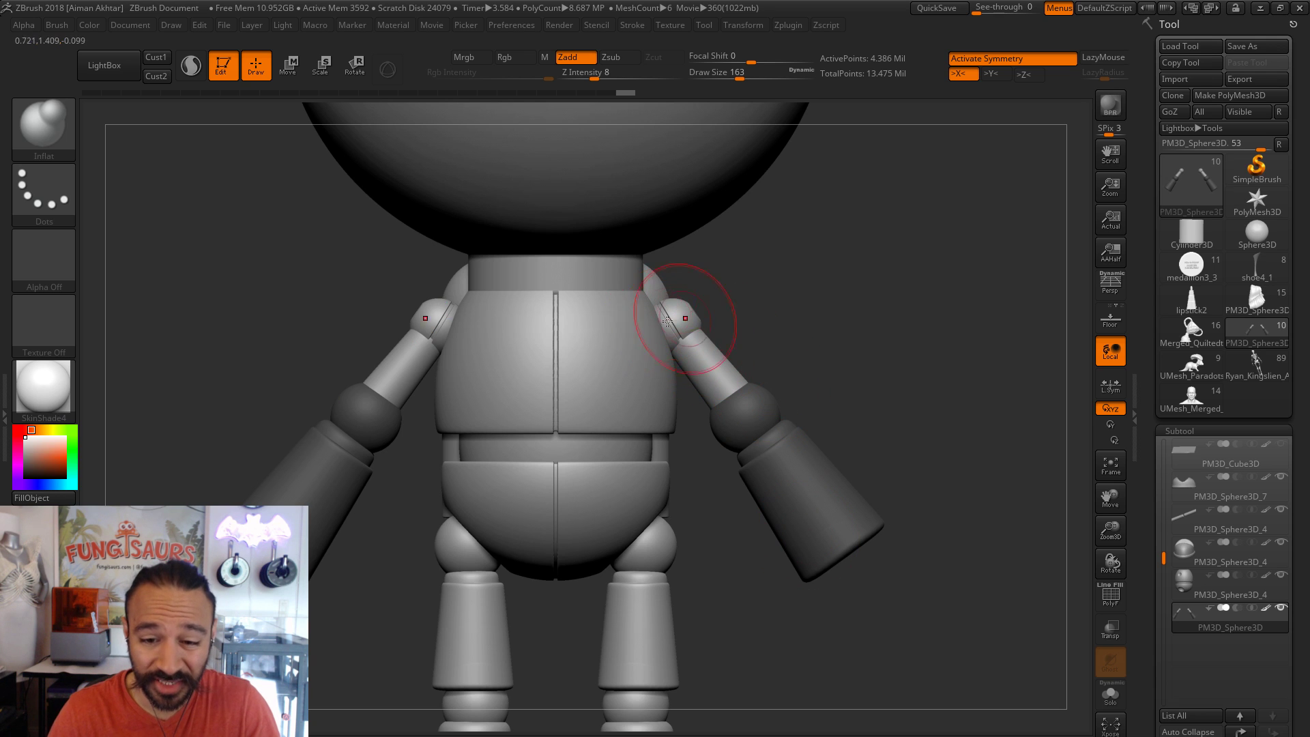
{"action": "left_click_drag", "start_coordinate": [875, 386], "coordinate": [666, 322]}
{"action": "left_click_drag", "start_coordinate": [901, 667], "coordinate": [966, 705]}
{"action": "left_click_drag", "start_coordinate": [956, 655], "coordinate": [983, 469], "text": "alt"}
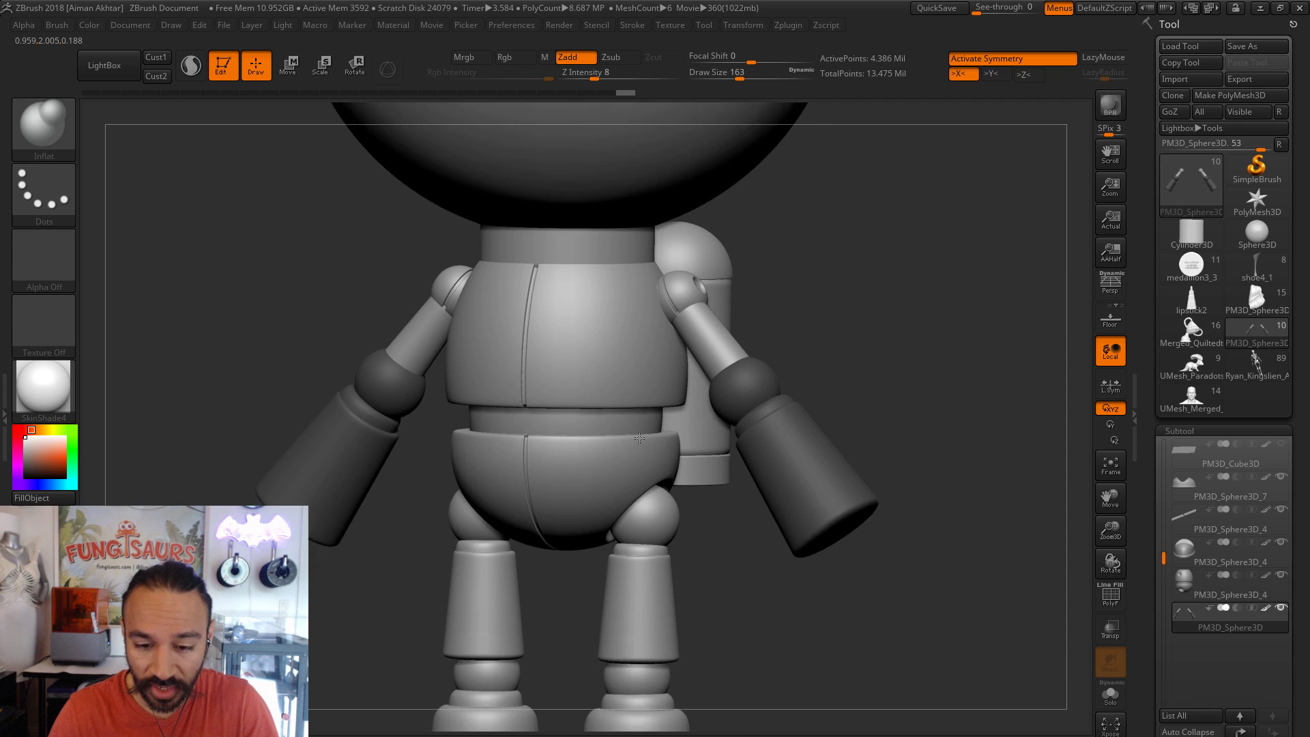
{"action": "left_click_drag", "start_coordinate": [878, 525], "coordinate": [909, 567]}
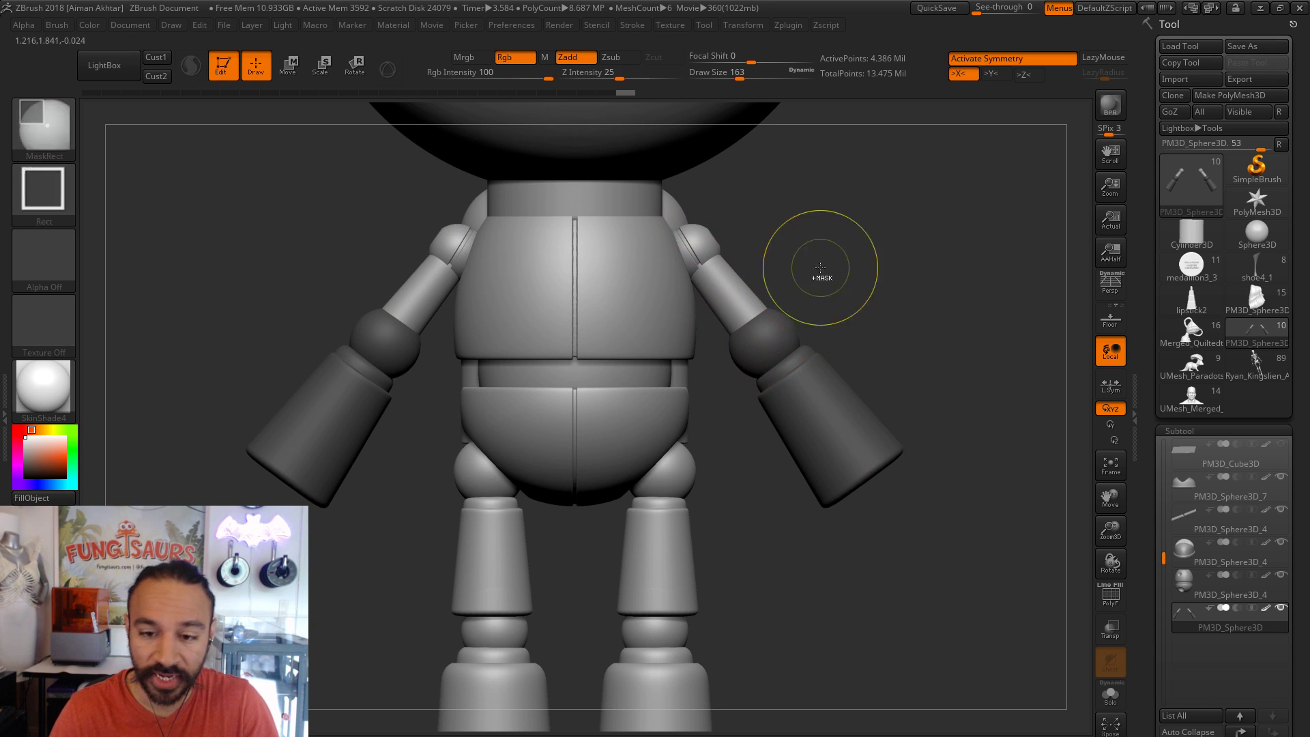
{"action": "left_click", "coordinate": [747, 329], "text": "alt"}
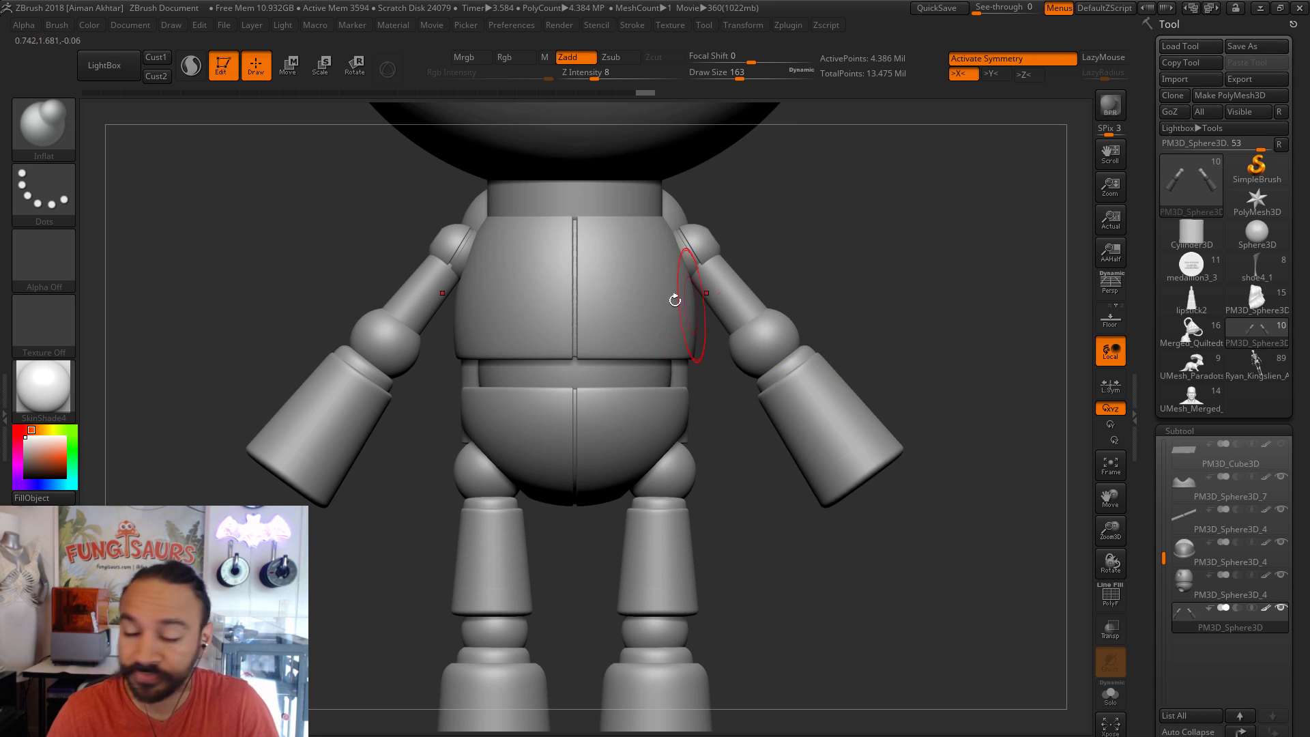
- Reduce the Inflat brush's draw size to 124
{"action": "key", "text": "s"}
{"action": "left_click_drag", "start_coordinate": [587, 275], "coordinate": [580, 275]}
{"action": "left_click_drag", "start_coordinate": [844, 289], "coordinate": [812, 374], "text": "alt"}
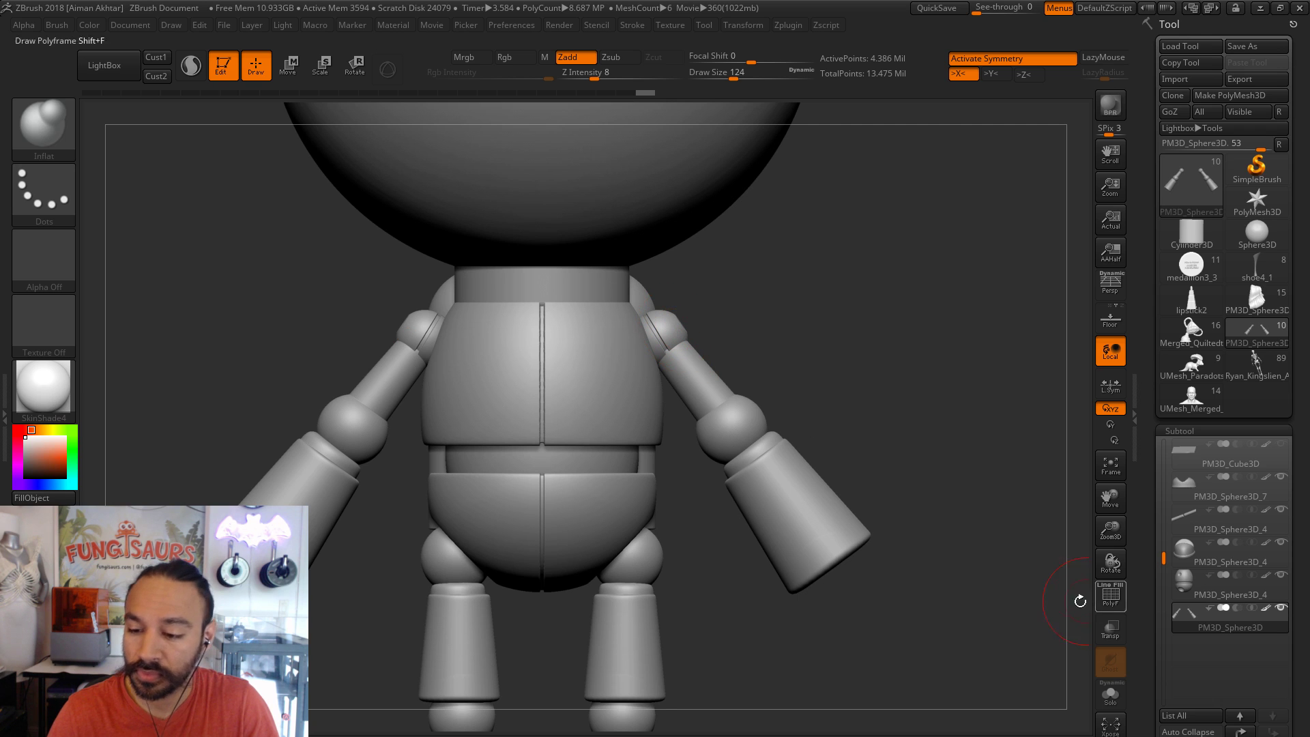
- Use masks to split the shoulder balls and the elbow balls off the arms into their own subtools
{"action": "key", "text": "r"}
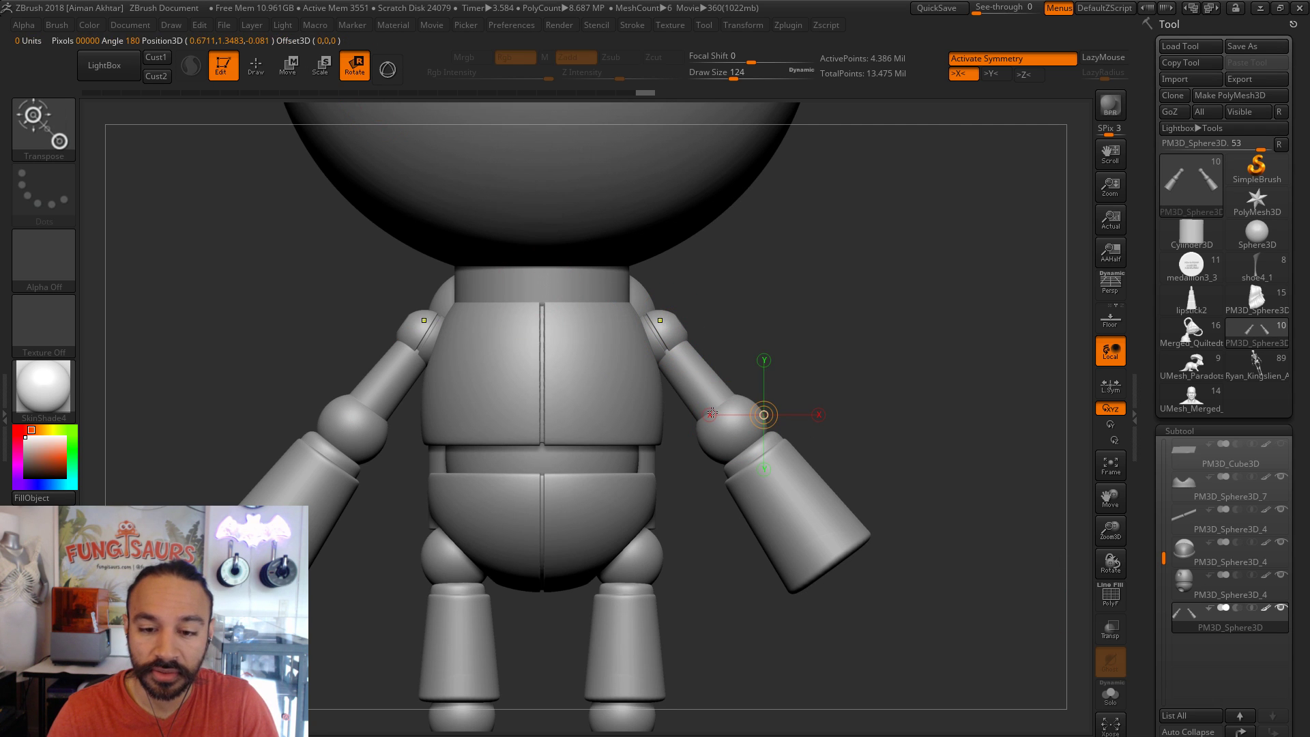
{"action": "left_click", "coordinate": [717, 414], "text": "ctrl"}
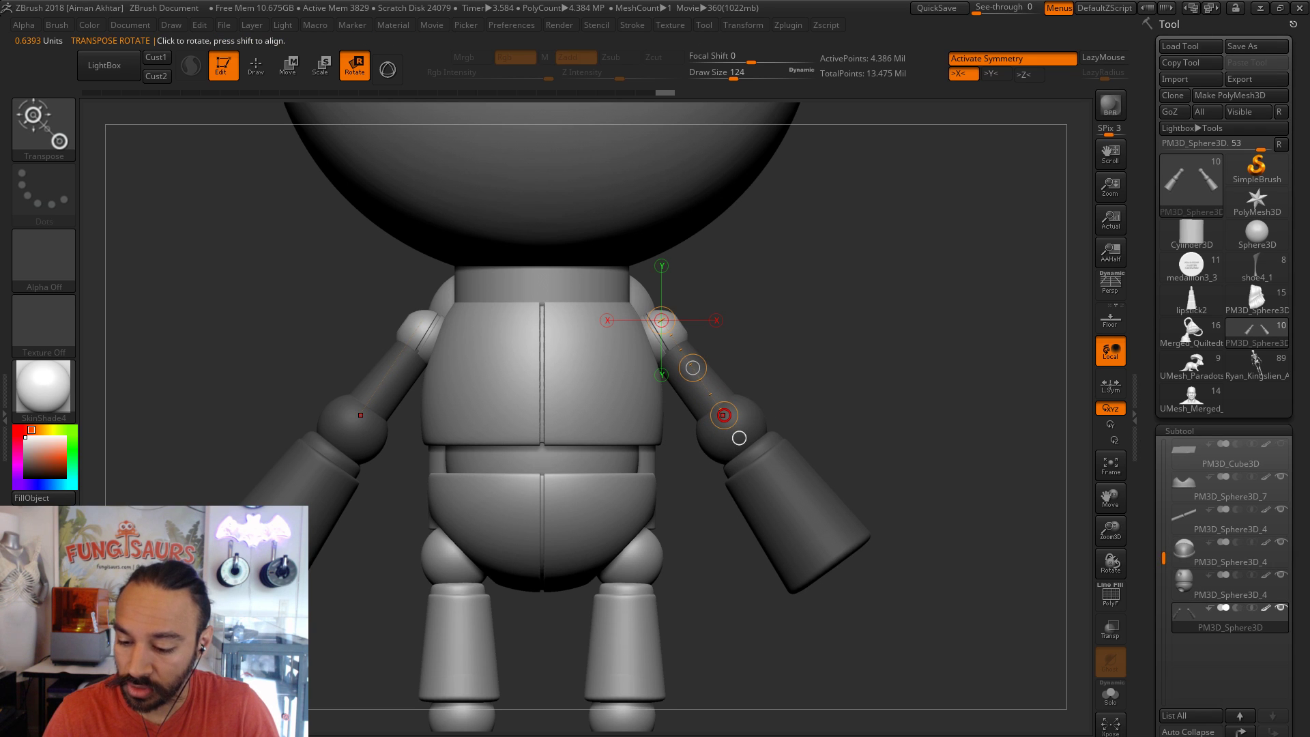
{"action": "scroll", "coordinate": [1201, 614], "scroll_direction": "down", "scroll_amount": 5}
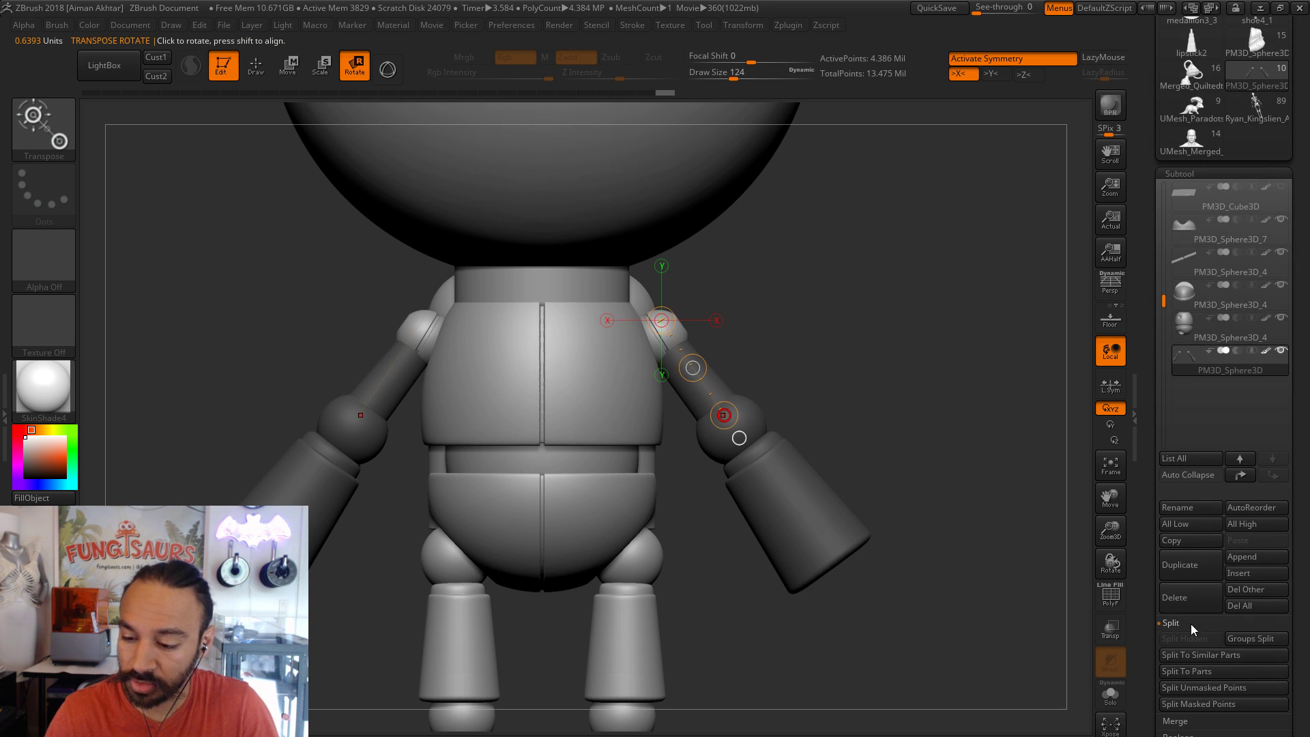
{"action": "left_click", "coordinate": [1202, 685]}
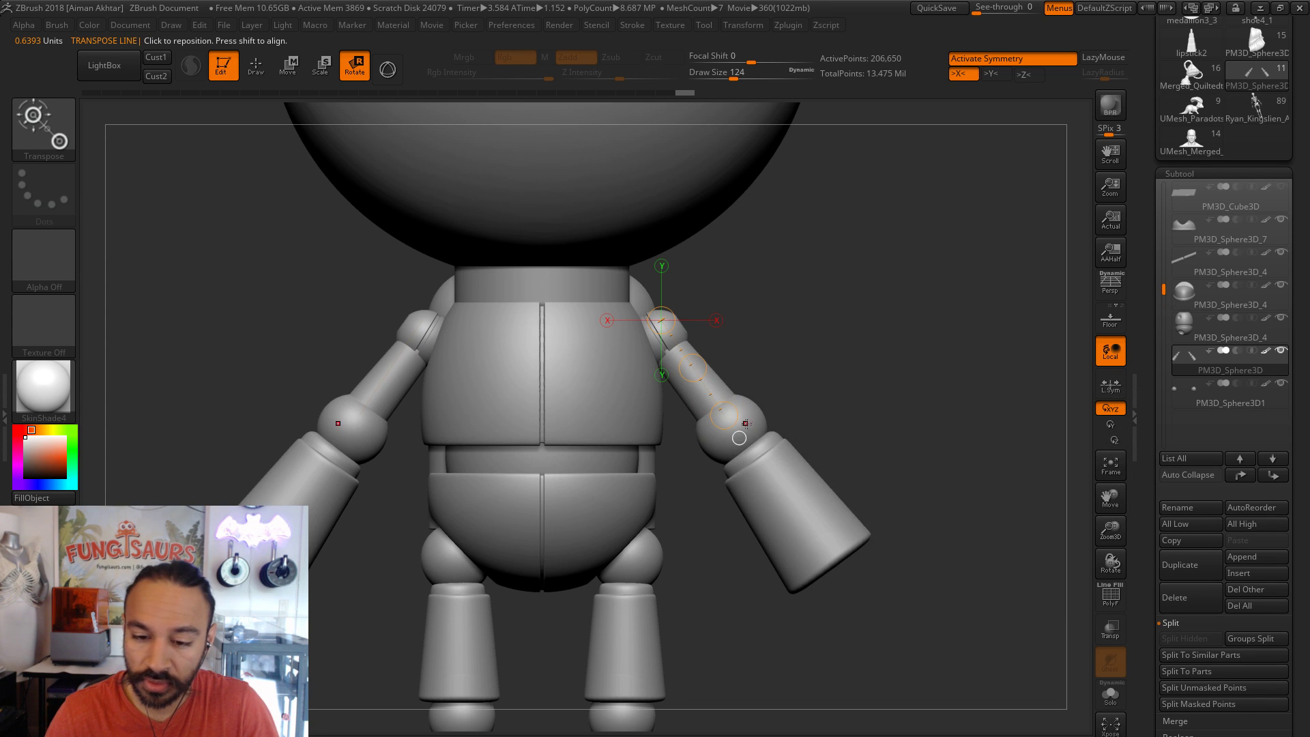
{"action": "left_click_drag", "start_coordinate": [748, 409], "coordinate": [796, 518]}
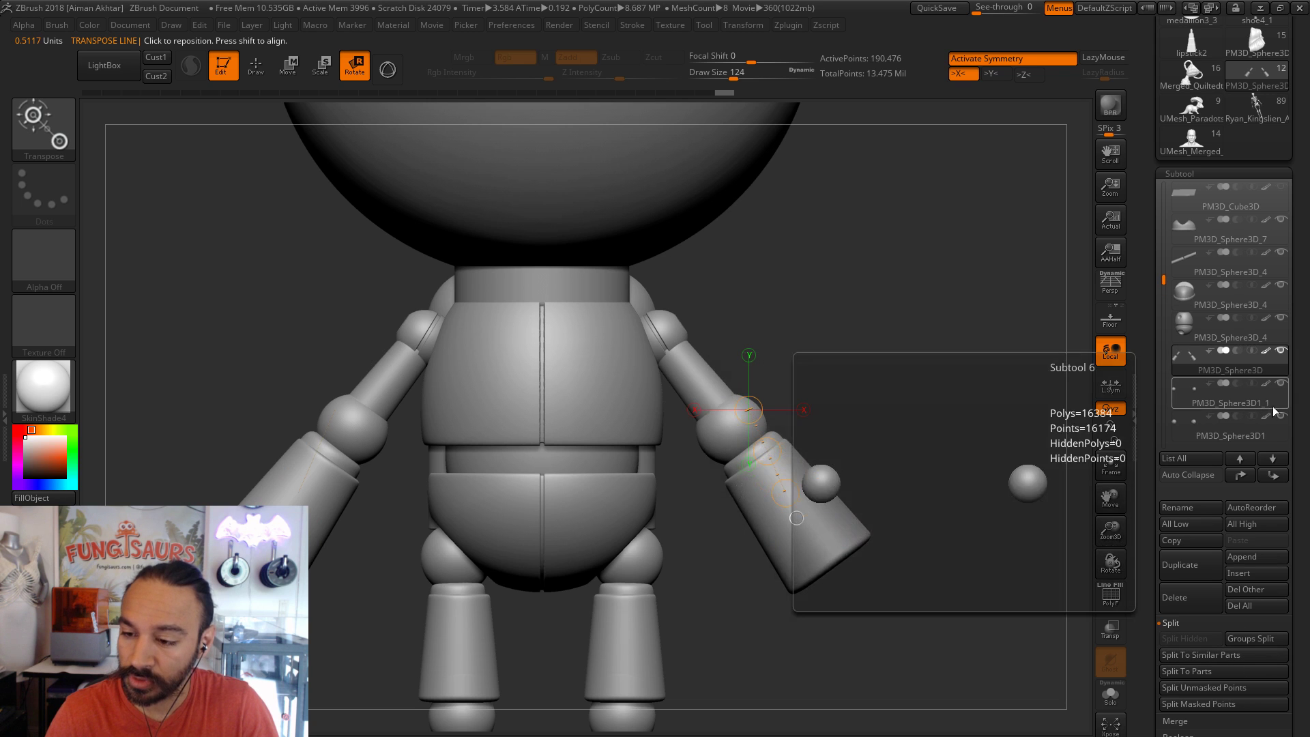
- Hide the old elbow balls' subtool and duplicate the shoulder balls' subtool
{"action": "left_click", "coordinate": [1284, 384]}
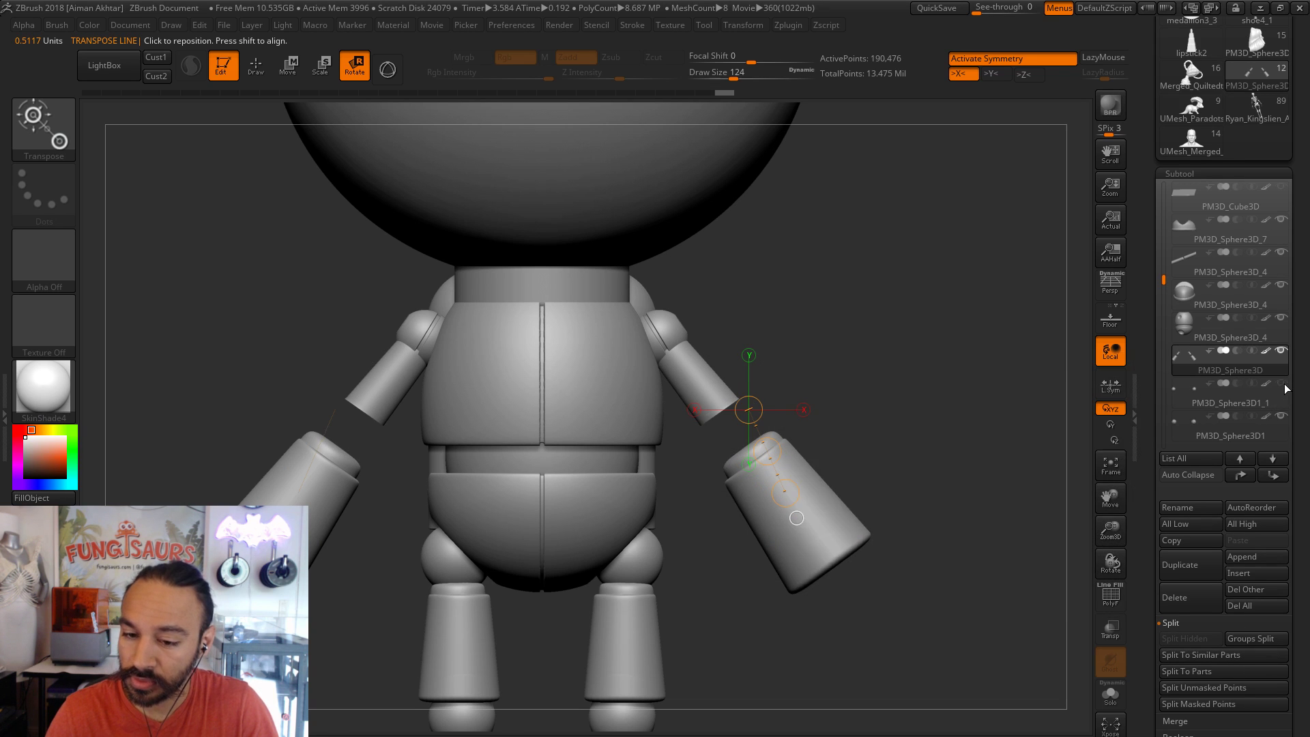
{"action": "left_click", "coordinate": [1183, 437]}
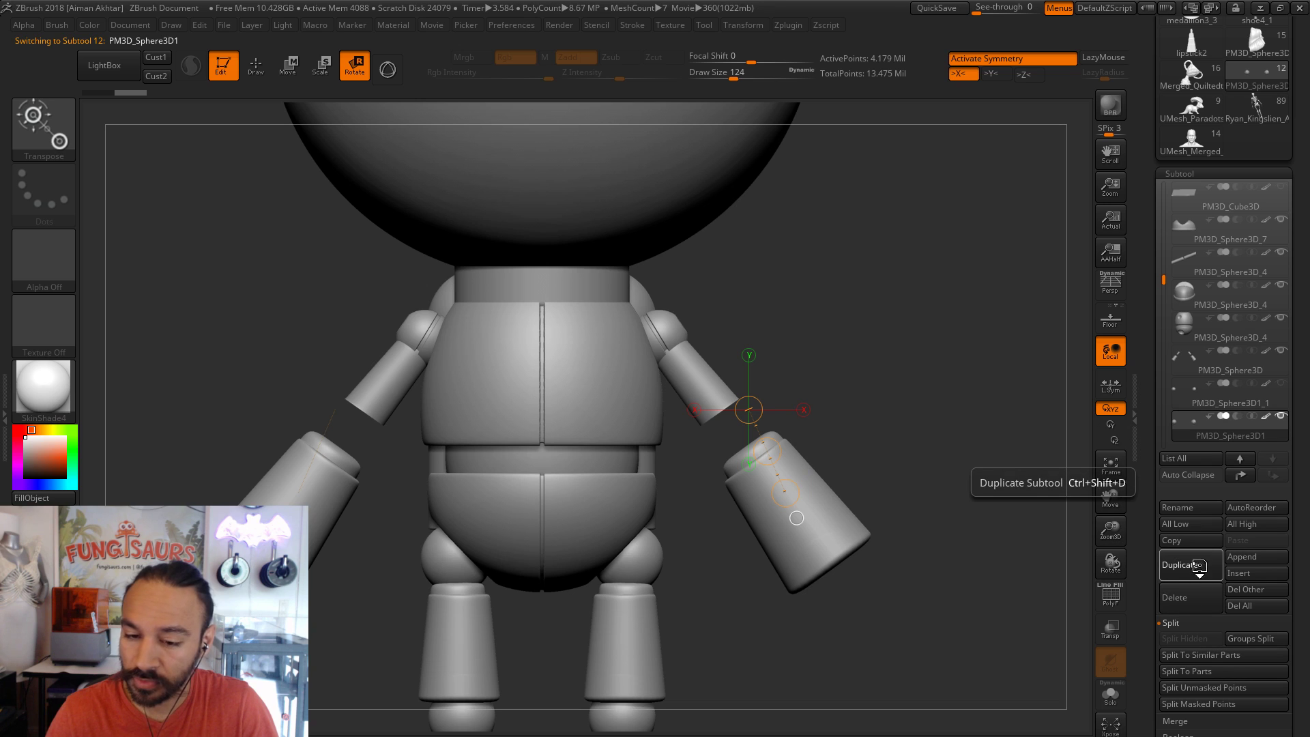
- Move the duplicated shoulder balls down along the arms to the elbow joints, using PolyFrame to identify them
{"action": "left_click", "coordinate": [287, 65]}
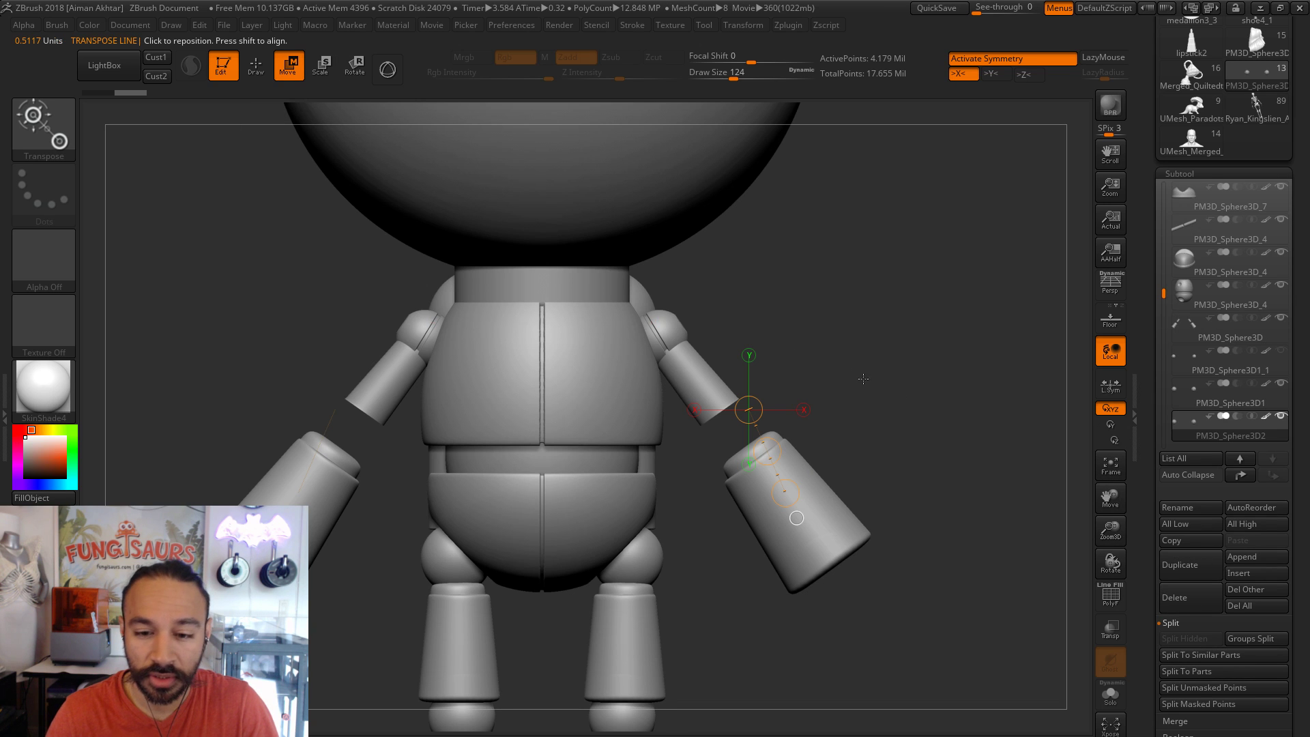
{"action": "left_click_drag", "start_coordinate": [842, 350], "coordinate": [683, 332]}
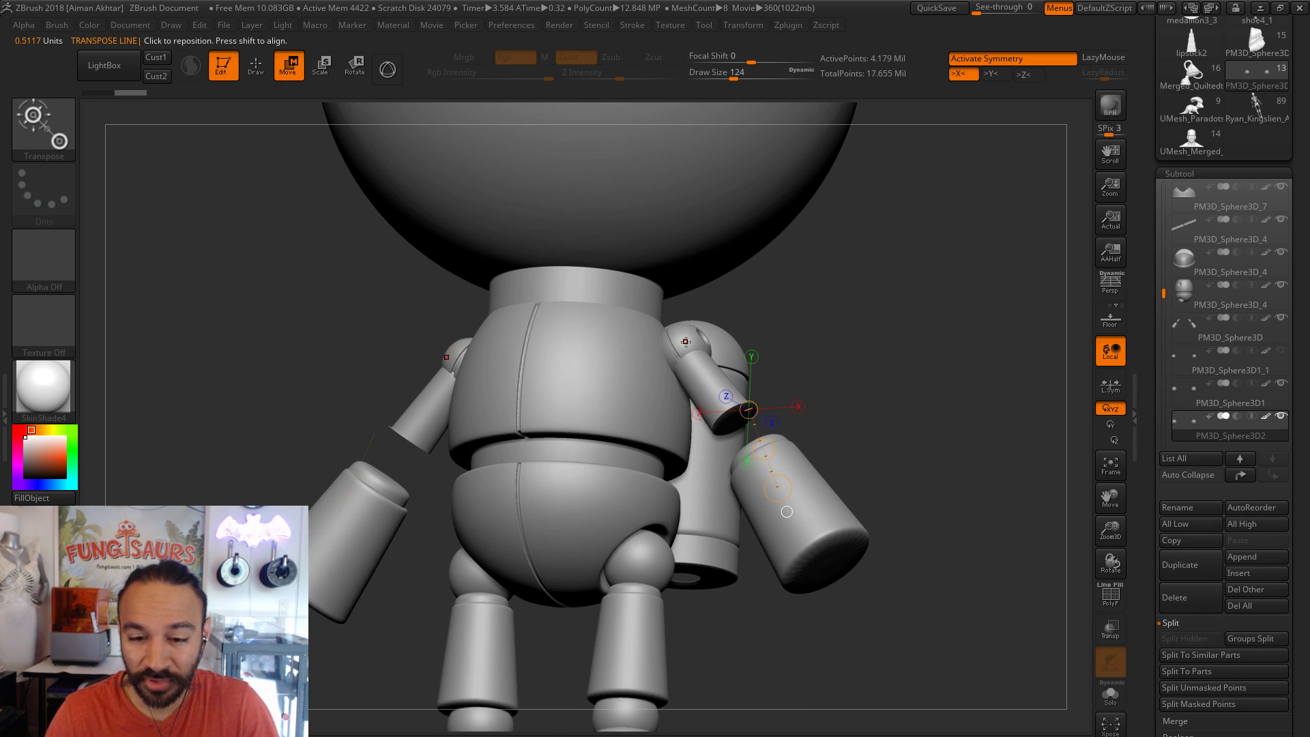
{"action": "key", "text": "shift+f"}
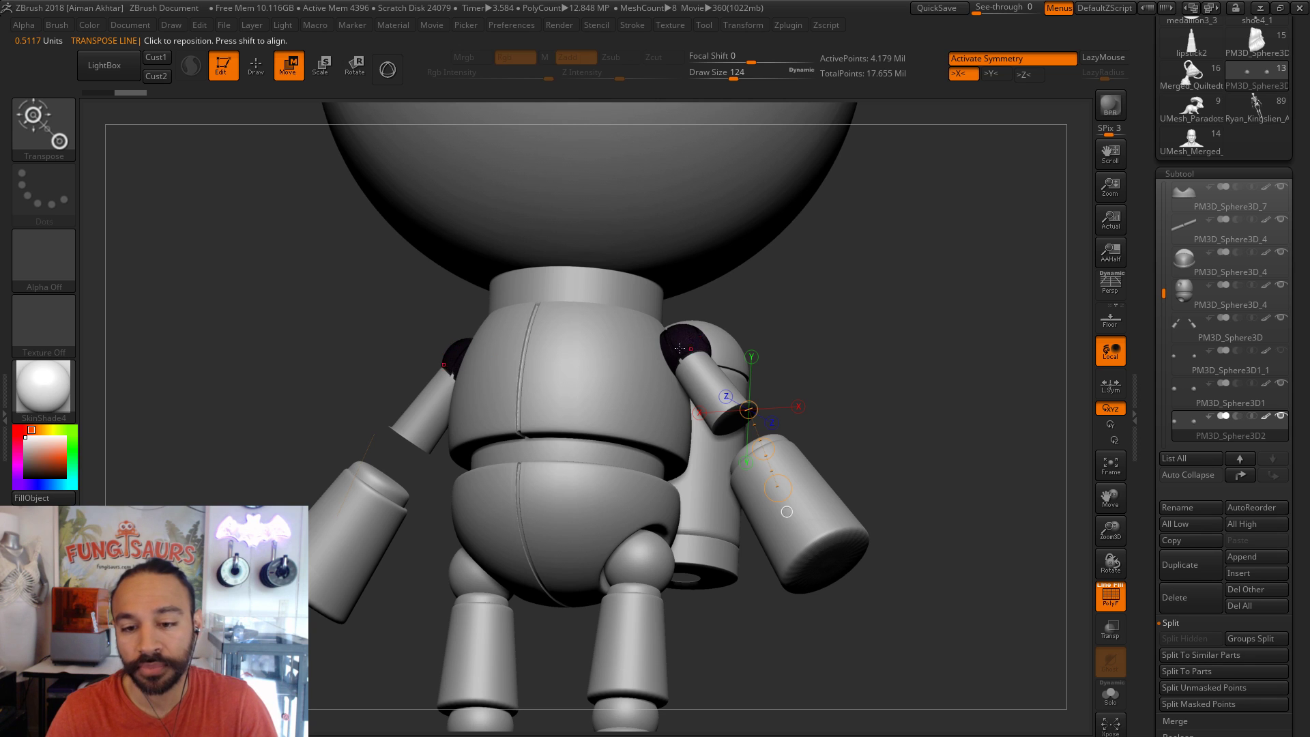
{"action": "left_click_drag", "start_coordinate": [734, 421], "coordinate": [752, 431]}
{"action": "left_click", "coordinate": [732, 419]}
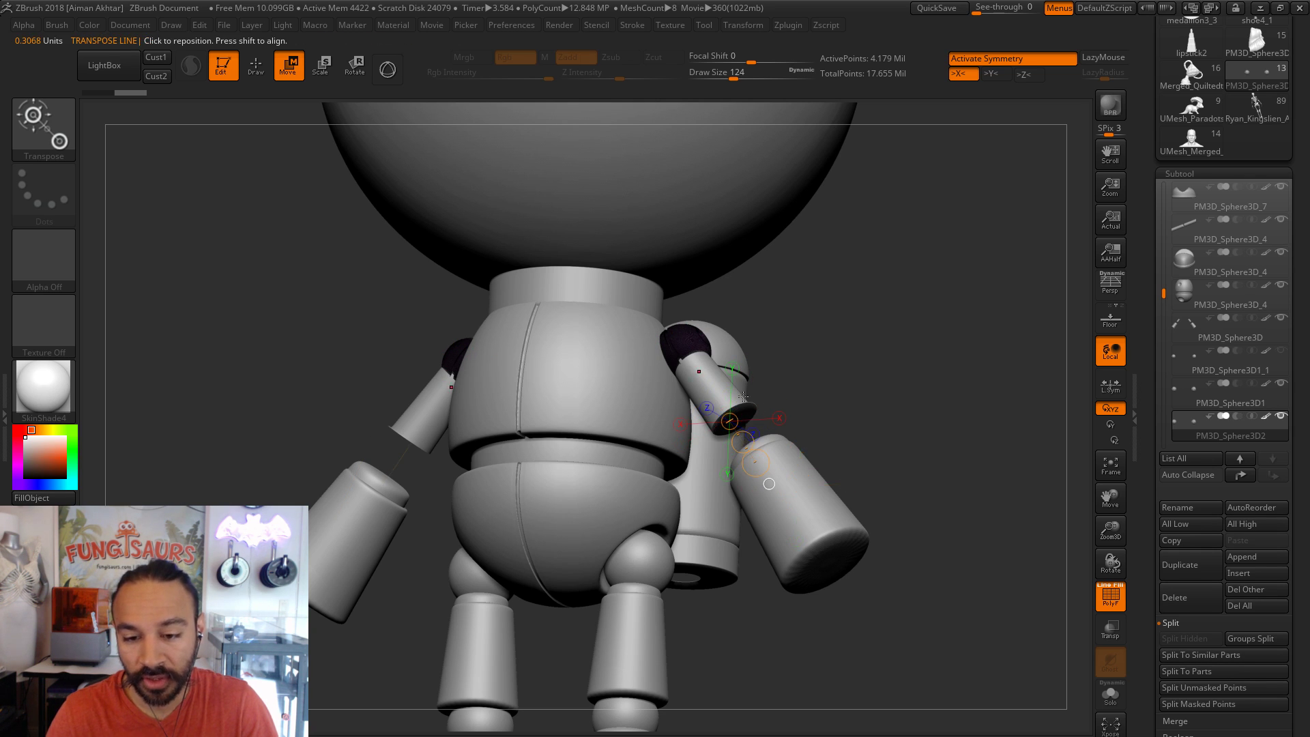
{"action": "left_click_drag", "start_coordinate": [913, 412], "coordinate": [703, 392]}
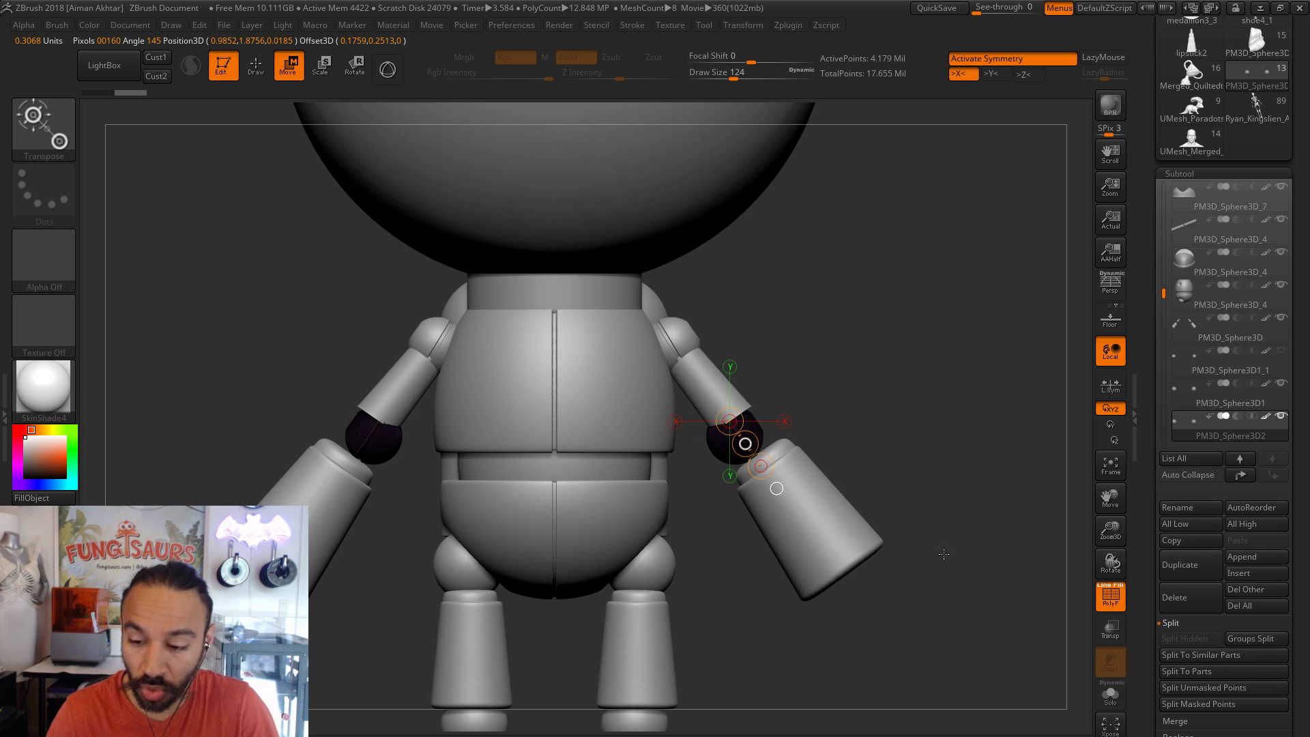
{"action": "left_click", "coordinate": [1111, 598]}
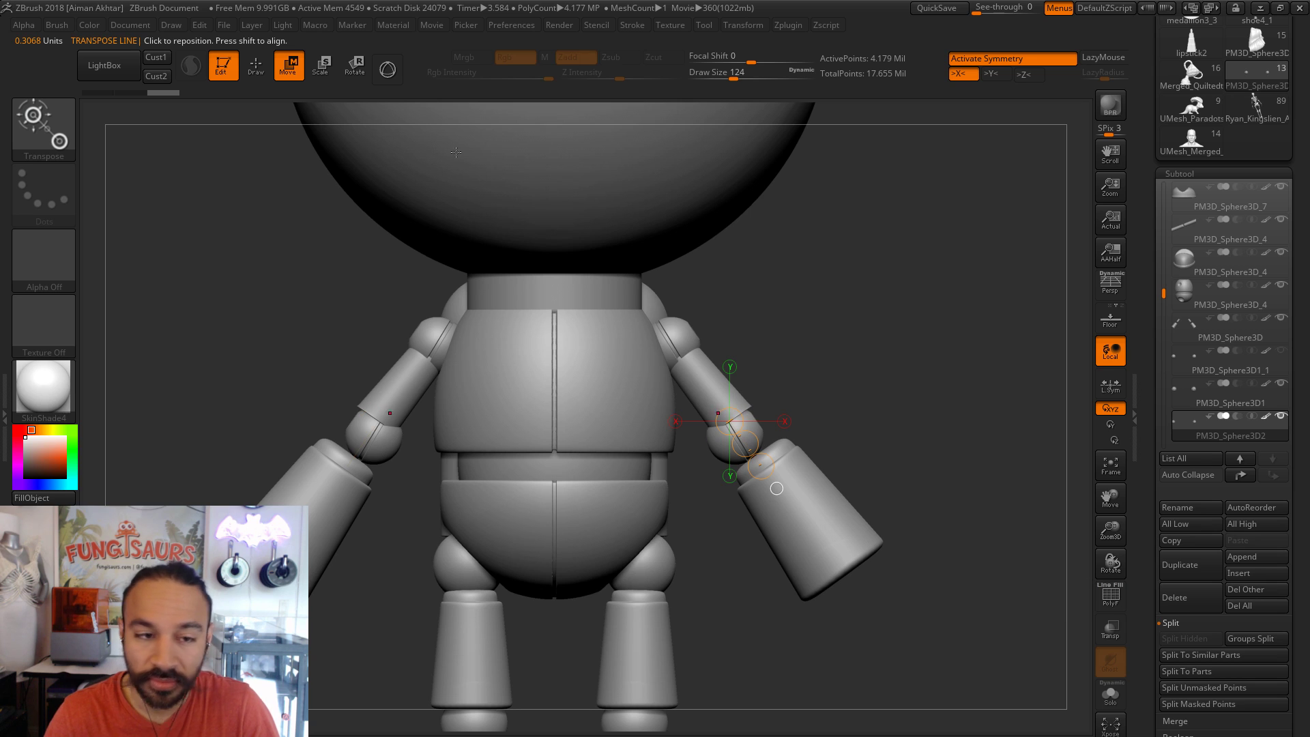
- Adjust the scale of the new elbow balls and shift them horizontally toward the ends of the upper arms
{"action": "key", "text": "e"}
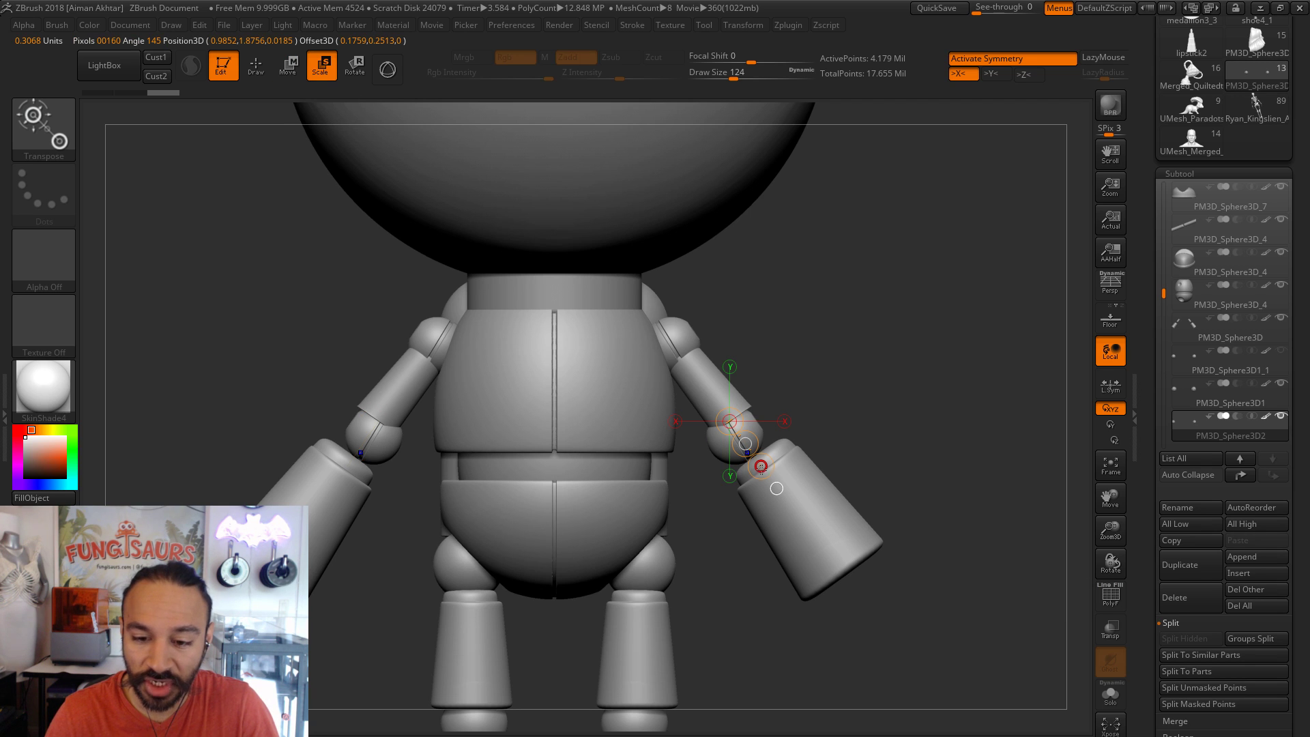
{"action": "left_click_drag", "start_coordinate": [761, 468], "coordinate": [761, 471]}
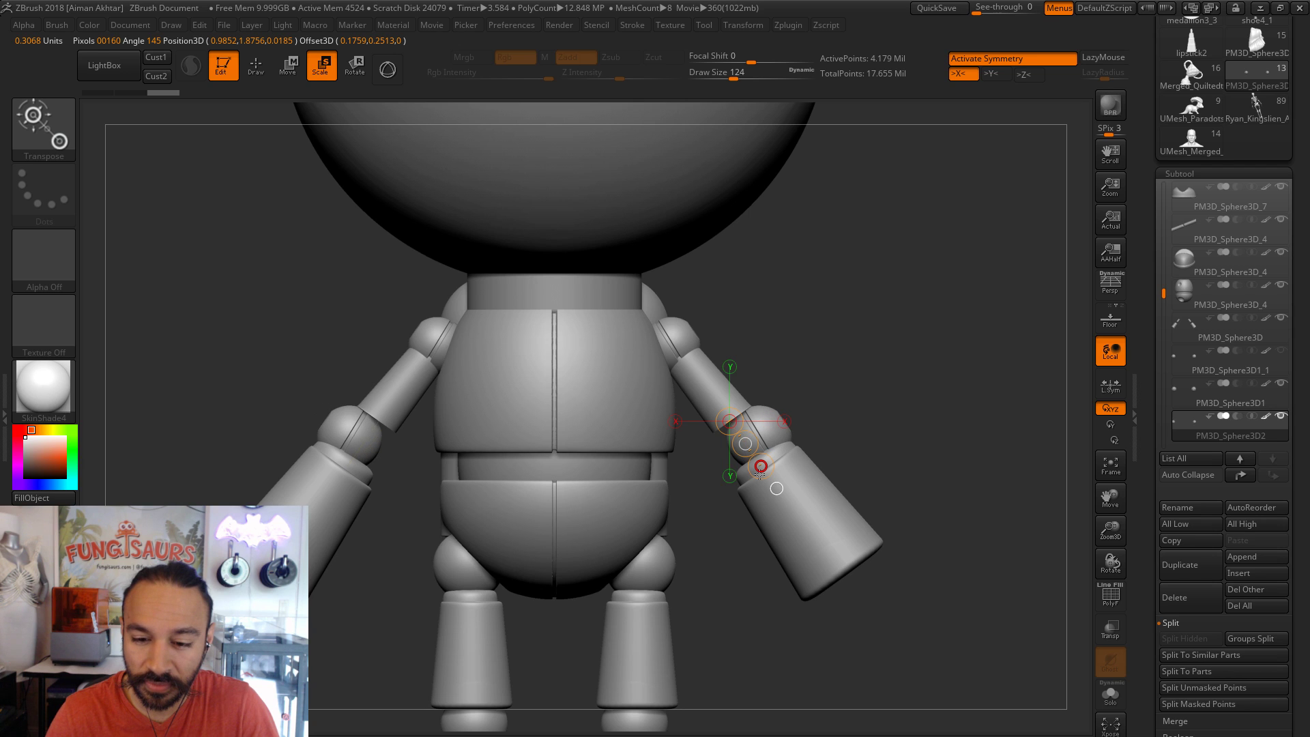
{"action": "left_click", "coordinate": [287, 67]}
{"action": "left_click_drag", "start_coordinate": [782, 437], "coordinate": [919, 438], "text": "shift"}
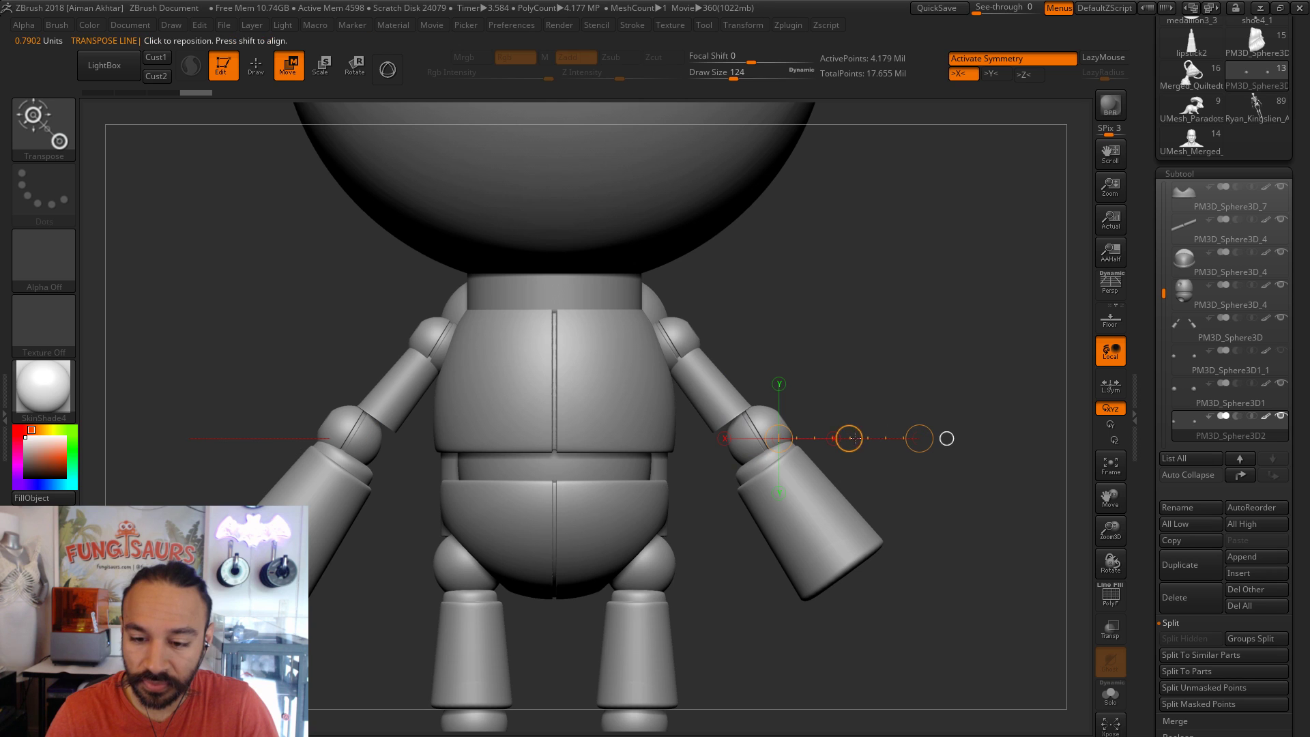
{"action": "left_click_drag", "start_coordinate": [836, 438], "coordinate": [834, 438]}
- From the side view, fit the new elbow balls to the joint between upper arm and forearm
{"action": "mouse_move", "coordinate": [905, 614]}
{"action": "left_mouse_down"}
{"action": "mouse_move", "coordinate": [868, 614]}
{"action": "mouse_move", "coordinate": [918, 606]}
{"action": "left_mouse_up"}
{"action": "left_click_drag", "start_coordinate": [946, 676], "coordinate": [833, 489]}
{"action": "left_click_drag", "start_coordinate": [807, 419], "coordinate": [956, 418], "text": "shift"}
{"action": "left_click", "coordinate": [322, 66]}
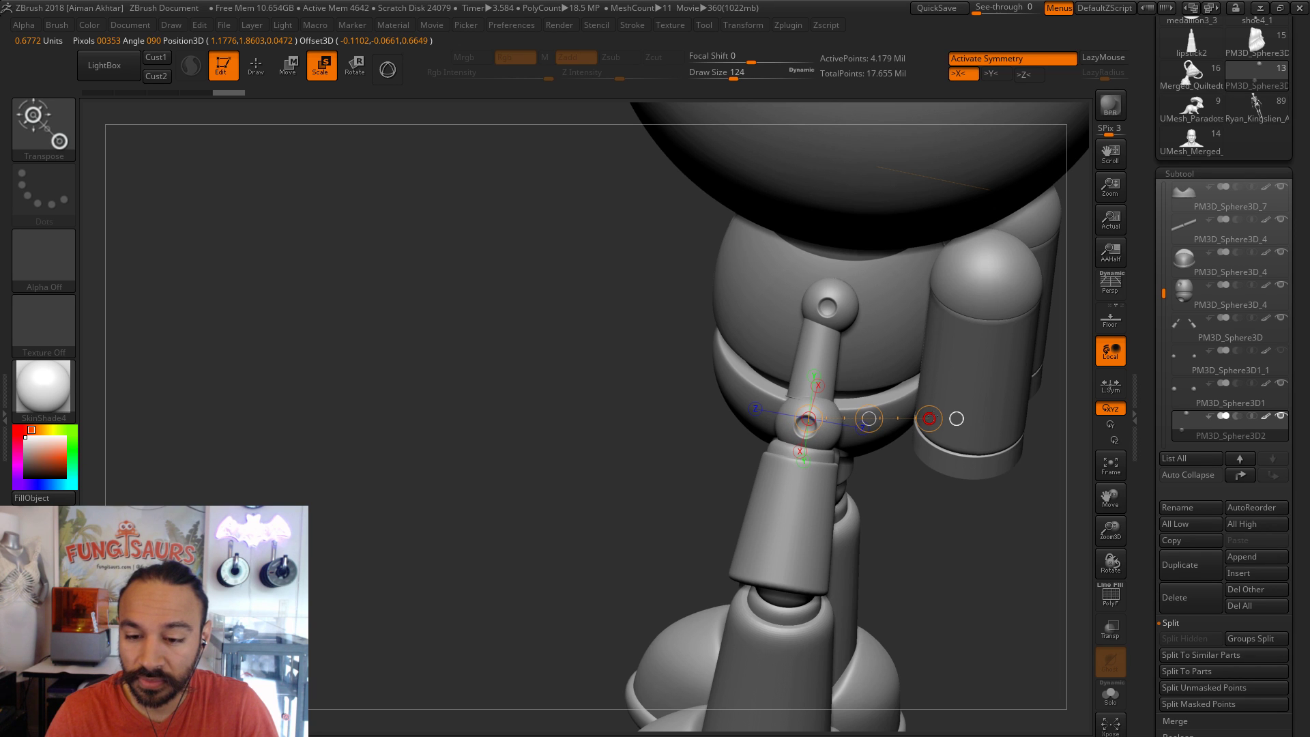
{"action": "key", "text": "w"}
{"action": "left_click_drag", "start_coordinate": [820, 440], "coordinate": [776, 543]}
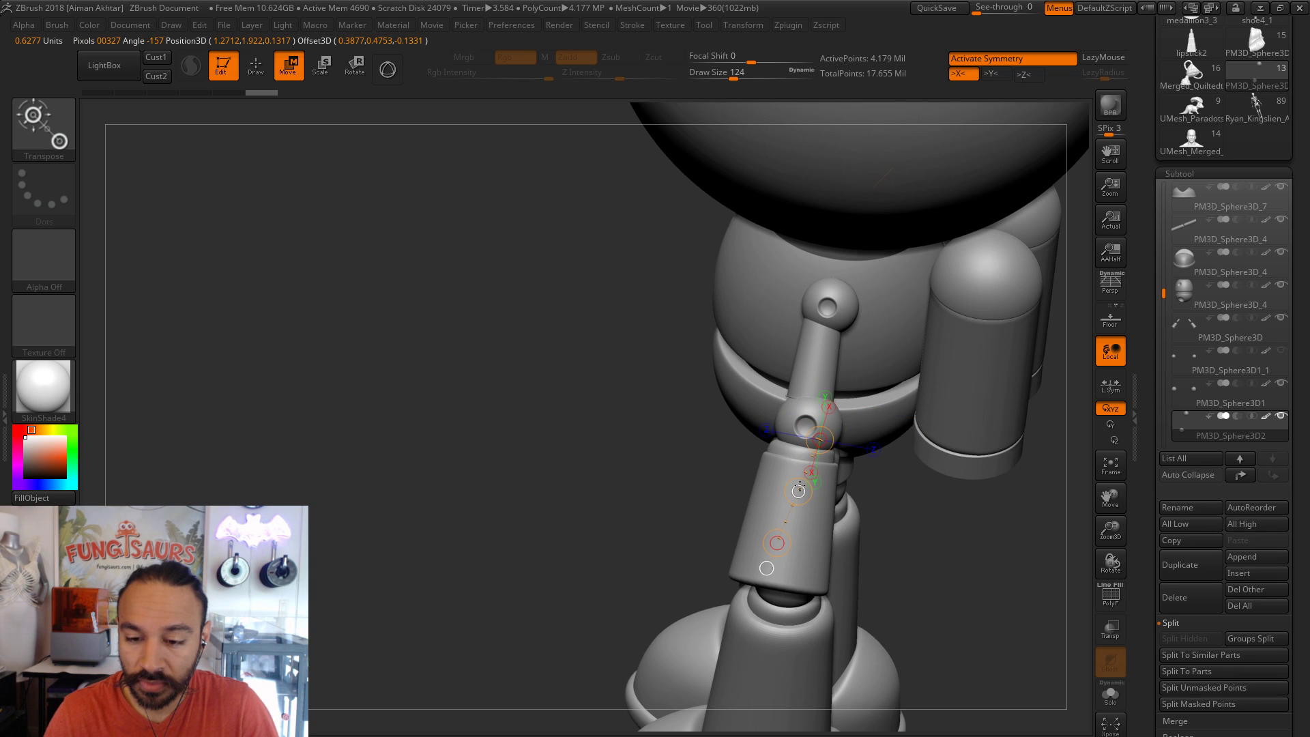
{"action": "left_click_drag", "start_coordinate": [799, 489], "coordinate": [797, 482]}
- Shift the elbow balls into line with the arms from another angle and return to the front view
{"action": "left_click_drag", "start_coordinate": [583, 578], "coordinate": [641, 579]}
{"action": "mouse_move", "coordinate": [834, 413]}
{"action": "left_mouse_down"}
{"action": "mouse_move", "coordinate": [892, 518]}
{"action": "mouse_move", "coordinate": [899, 570]}
{"action": "left_mouse_up"}
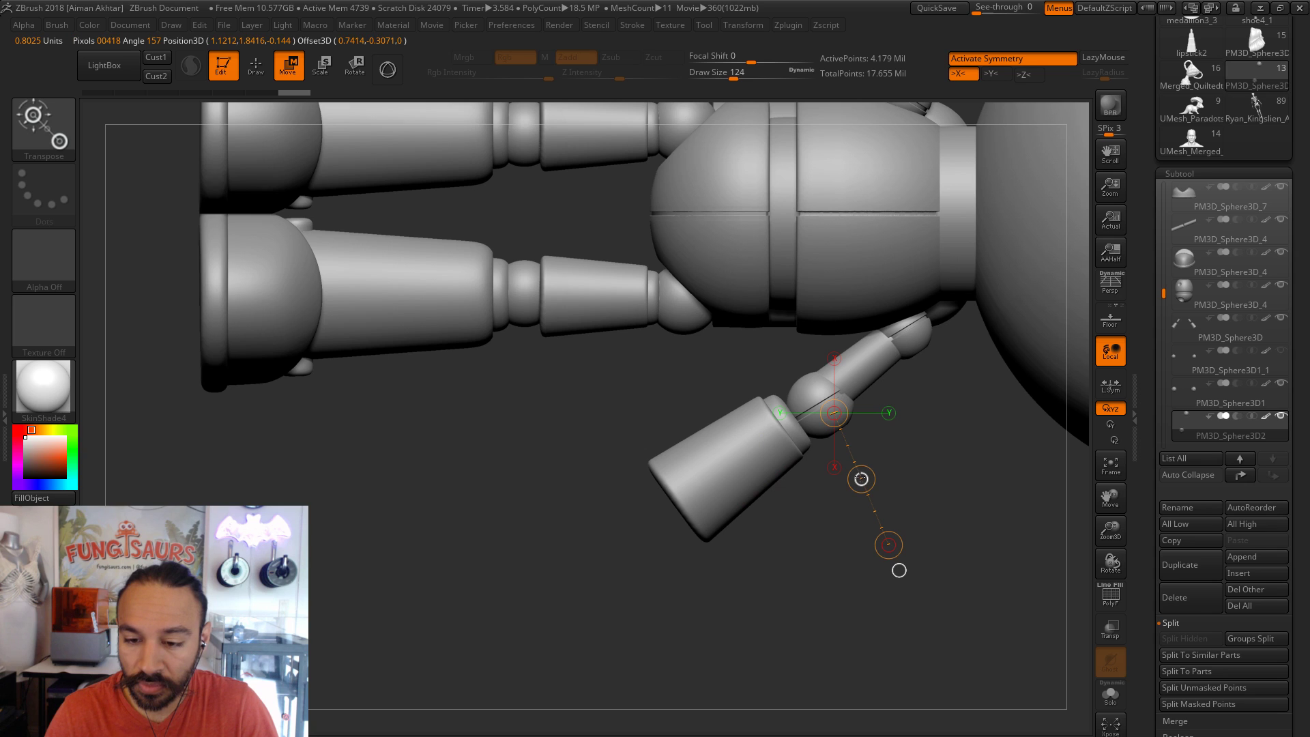
{"action": "left_click_drag", "start_coordinate": [860, 470], "coordinate": [859, 470]}
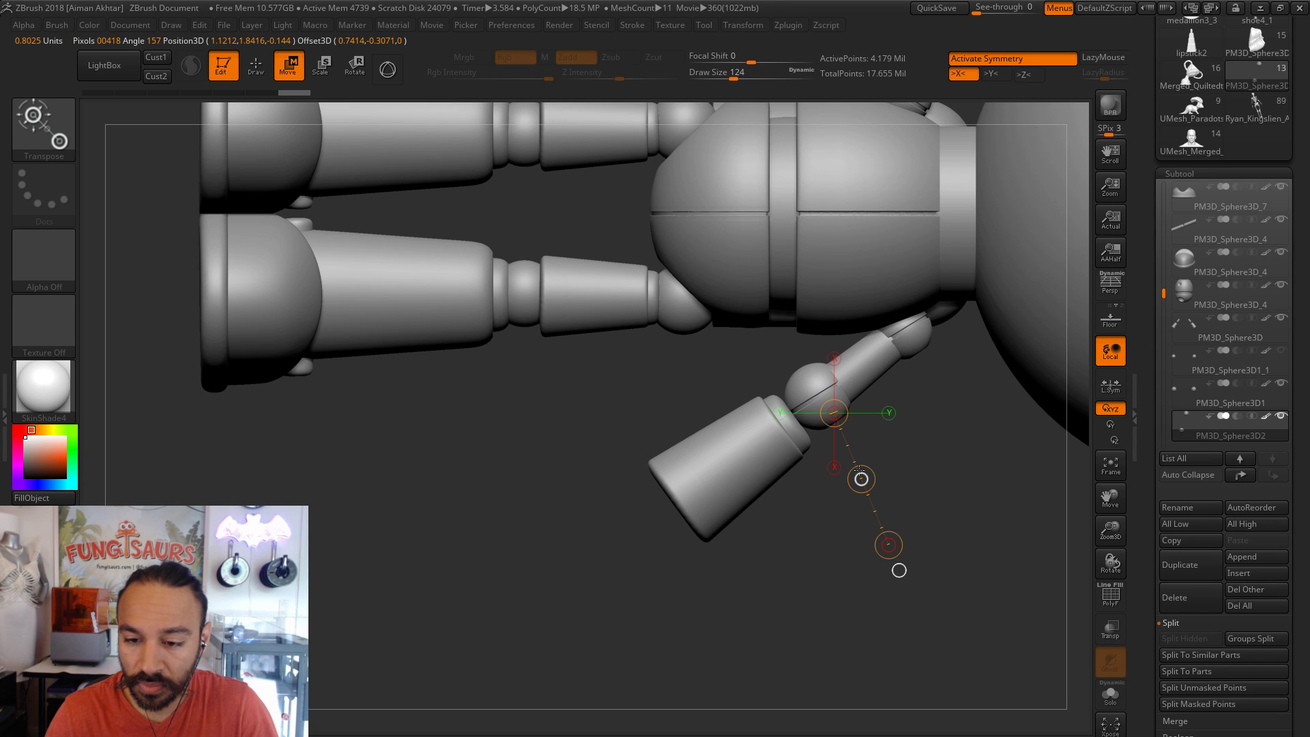
{"action": "left_click_drag", "start_coordinate": [1006, 423], "coordinate": [672, 514]}
{"action": "left_click_drag", "start_coordinate": [676, 614], "coordinate": [899, 434], "text": "shift"}
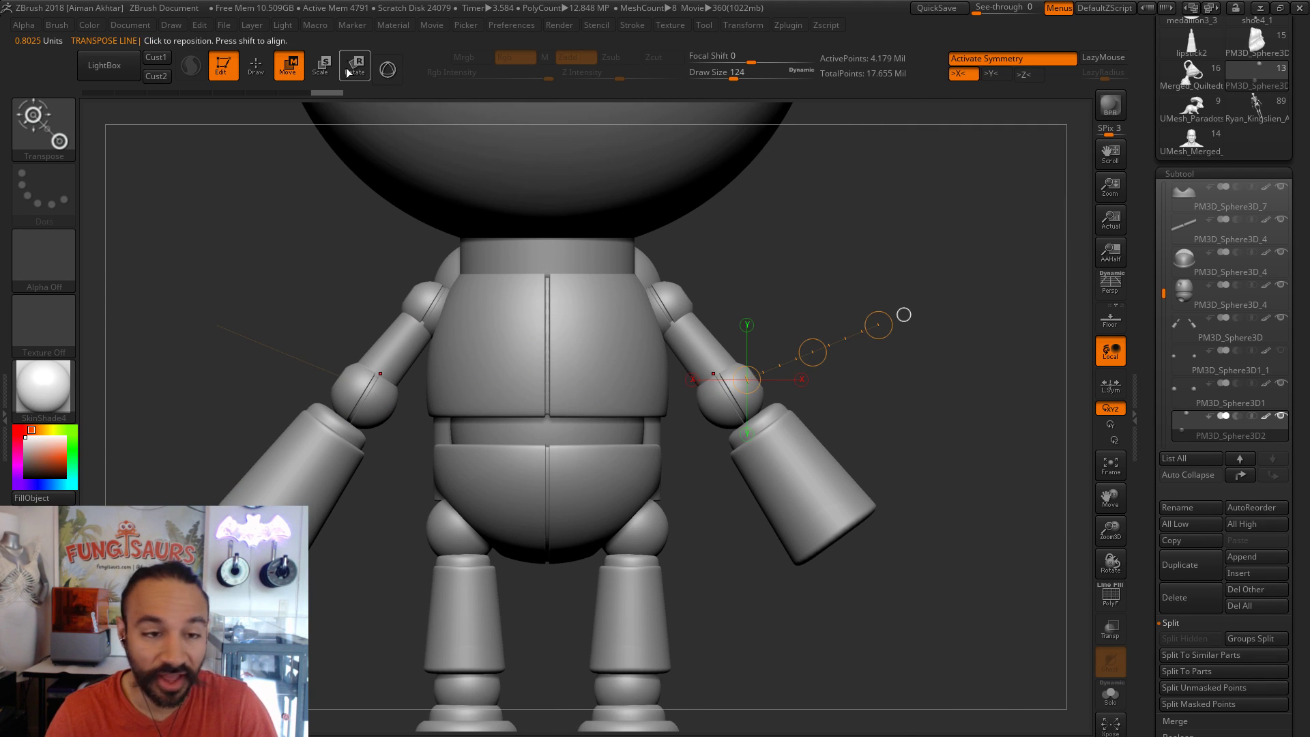
- Return to Draw mode with PolyFrame on and make the shoulder balls the active subtool
{"action": "left_click", "coordinate": [266, 69]}
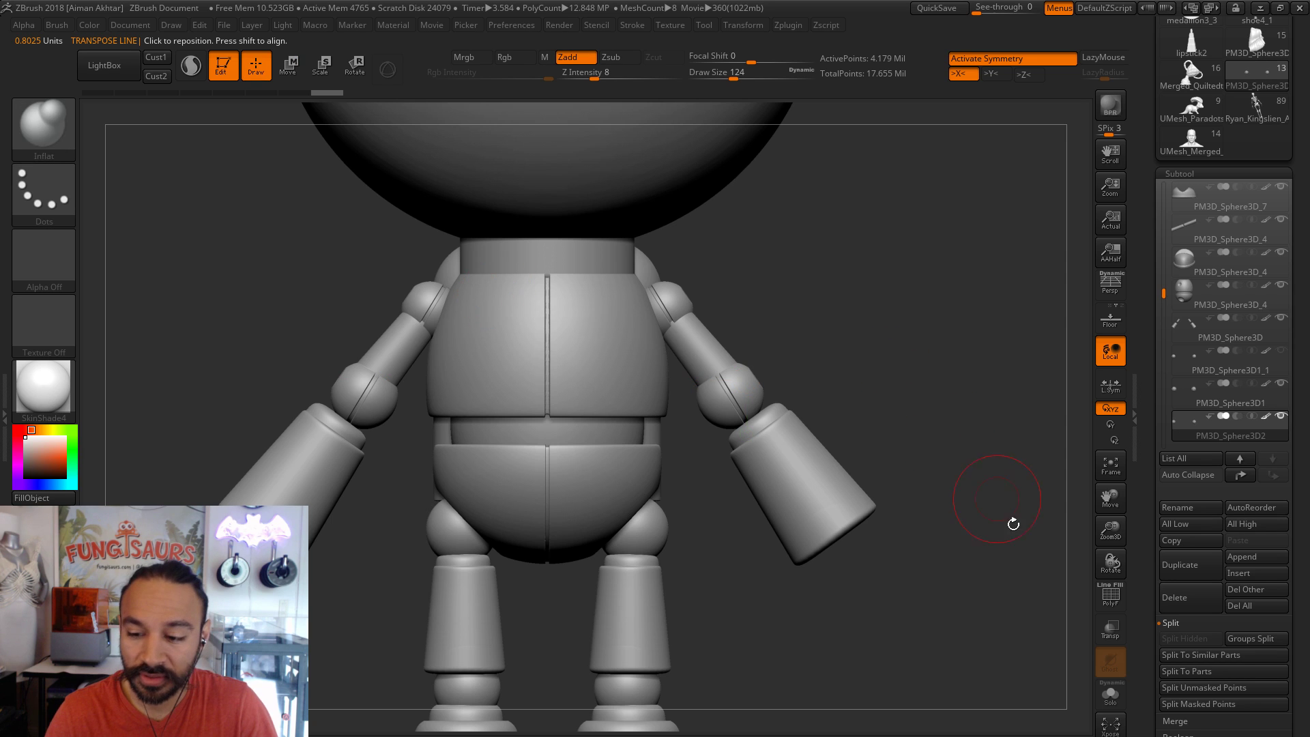
{"action": "left_click", "coordinate": [1111, 595]}
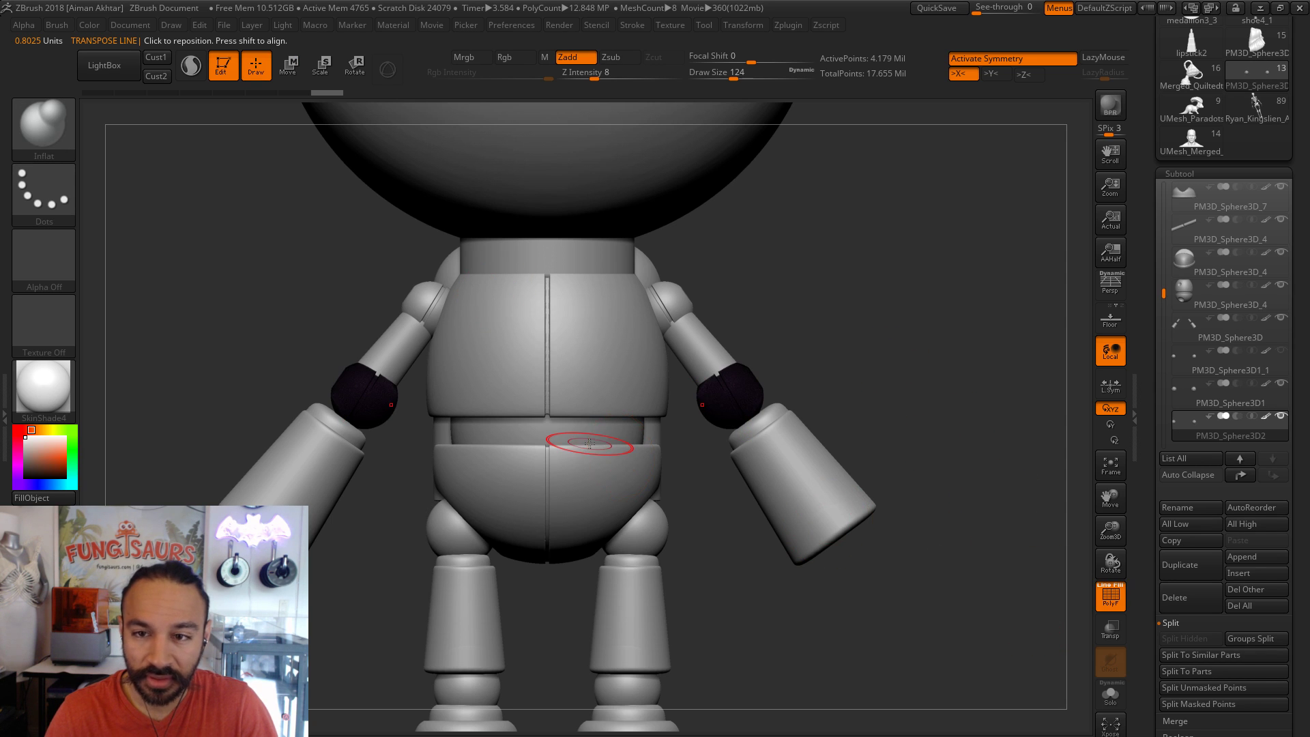
{"action": "left_click", "coordinate": [634, 408], "text": "alt"}
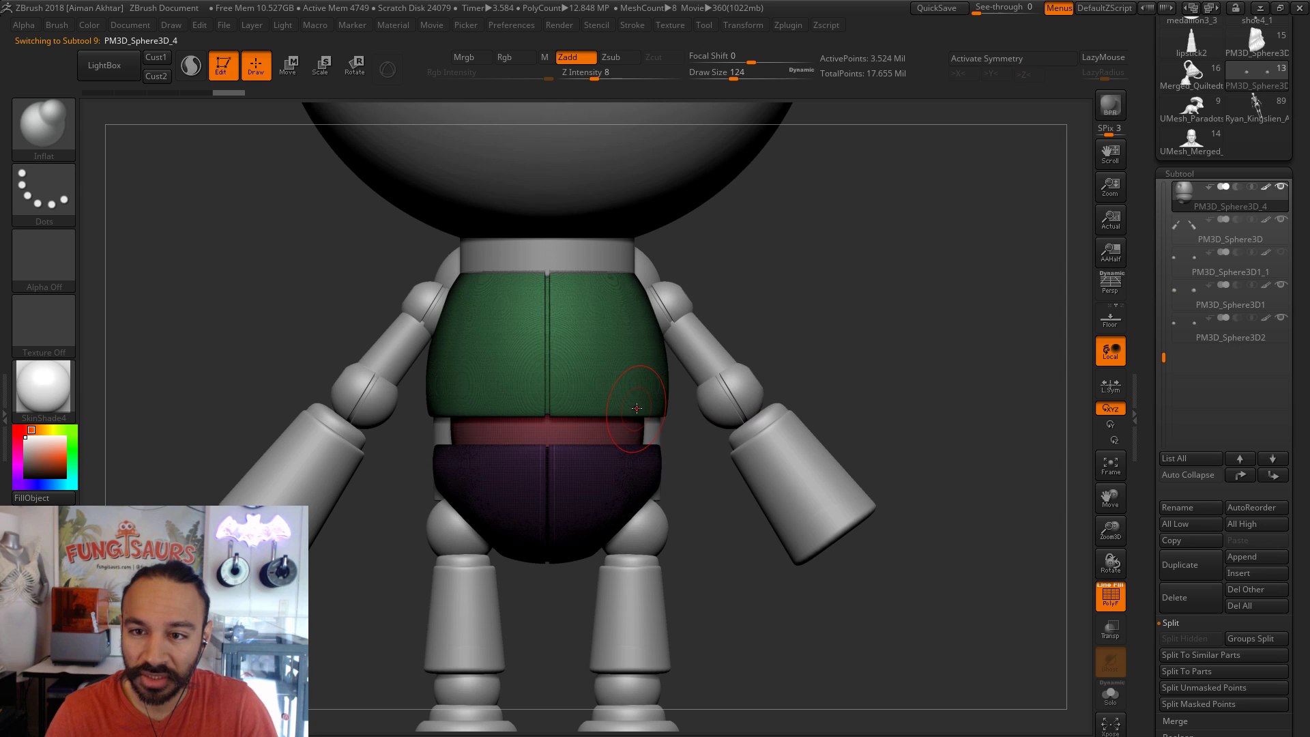
{"action": "left_click", "coordinate": [679, 331], "text": "alt"}
{"action": "left_click", "coordinate": [606, 268], "text": "alt"}
{"action": "left_click", "coordinate": [667, 272], "text": "alt"}
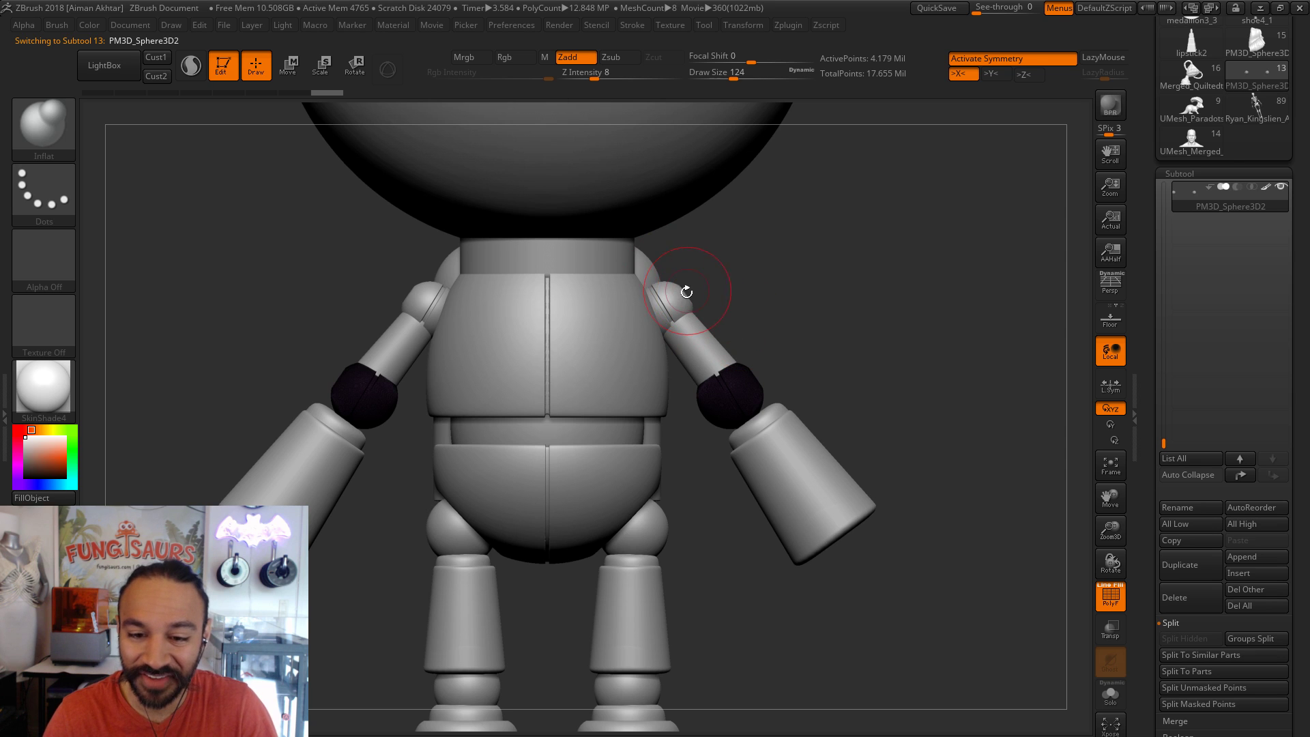
{"action": "left_click", "coordinate": [682, 300], "text": "alt"}
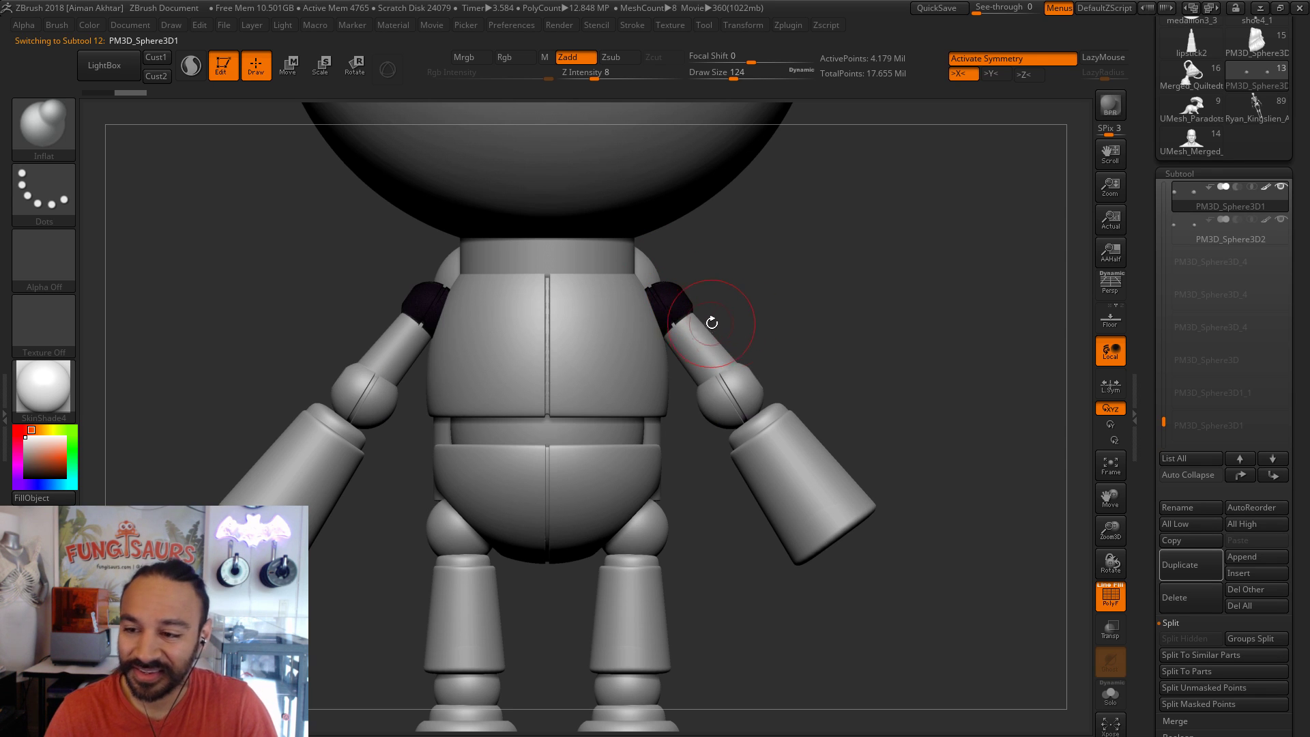
- Pre-process the shoulder balls with Decimation Master and decimate them at 25%
{"action": "left_click", "coordinate": [789, 26]}
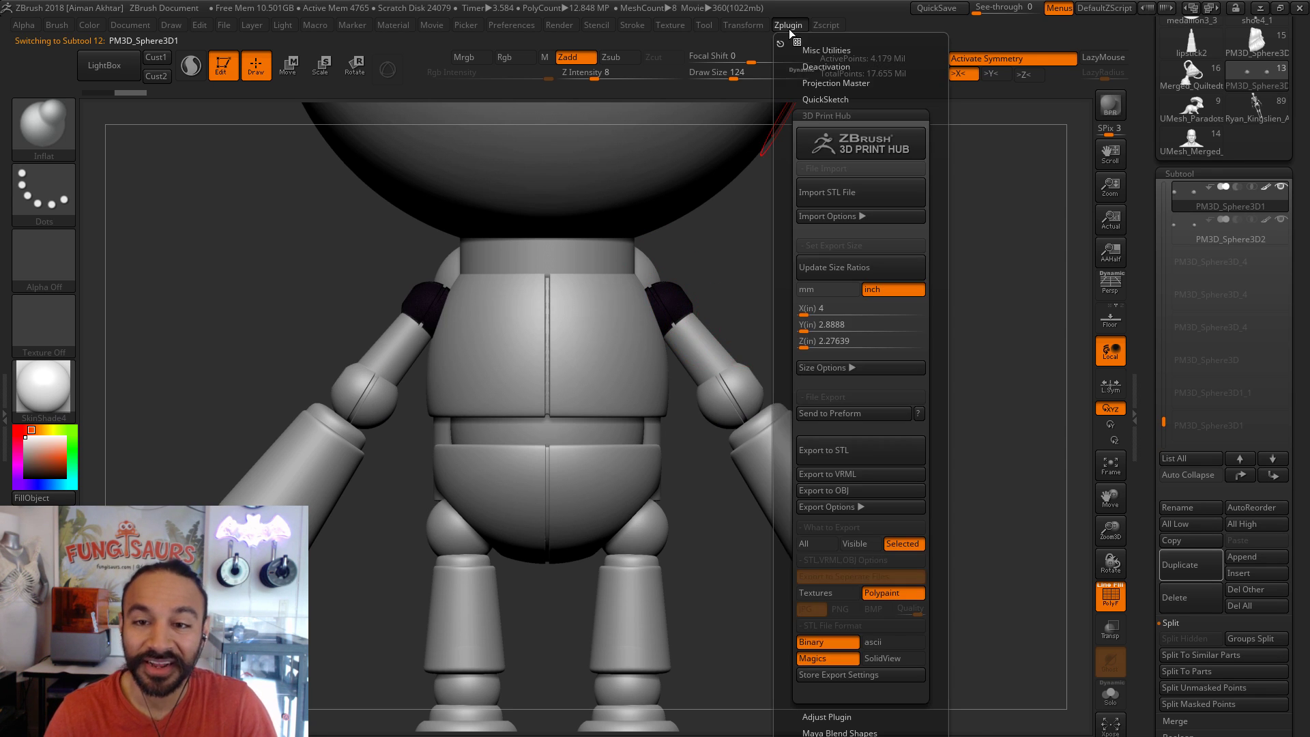
{"action": "left_click", "coordinate": [845, 115]}
{"action": "left_click", "coordinate": [845, 165]}
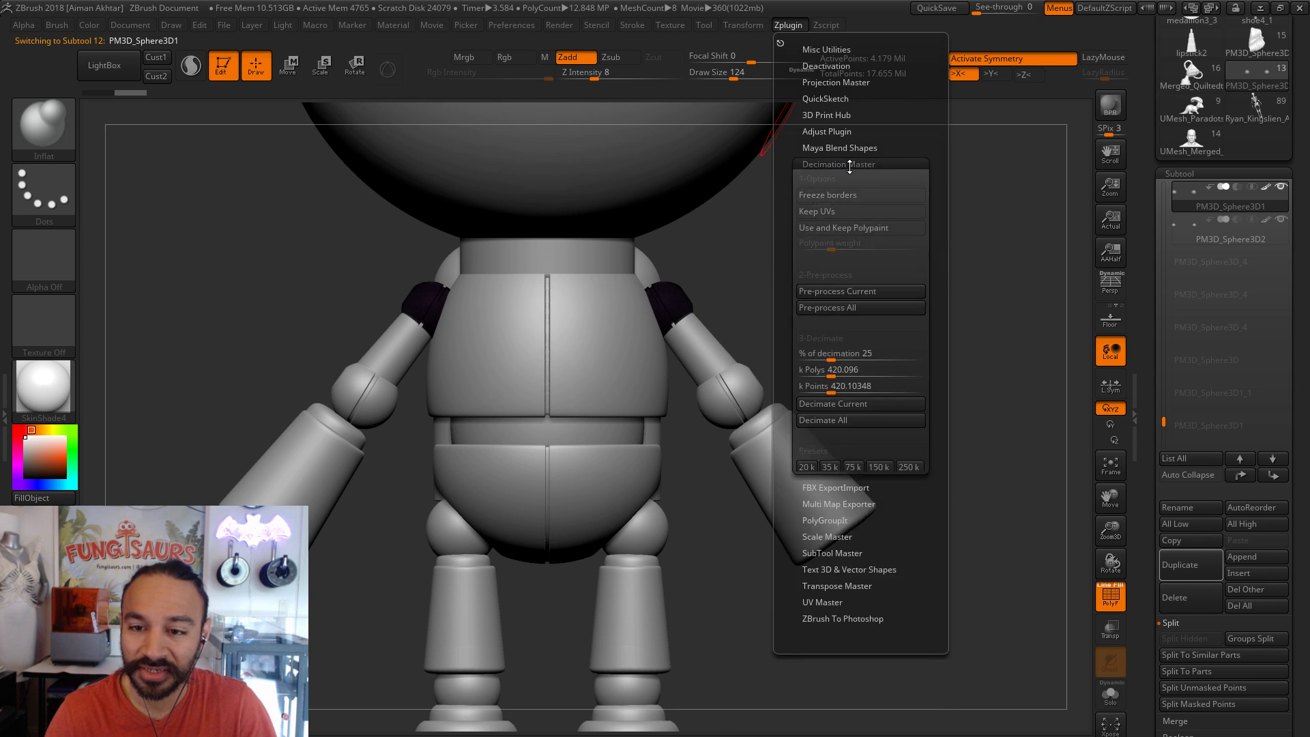
{"action": "left_click", "coordinate": [881, 294]}
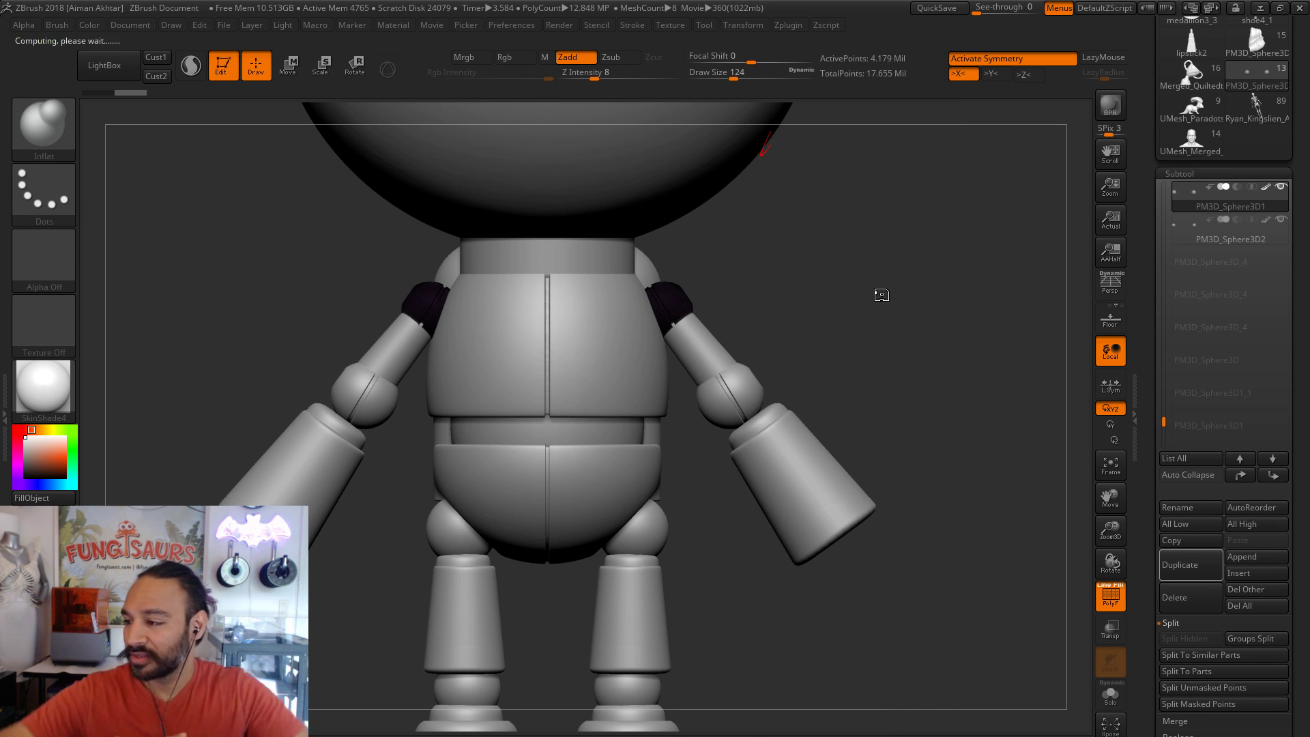
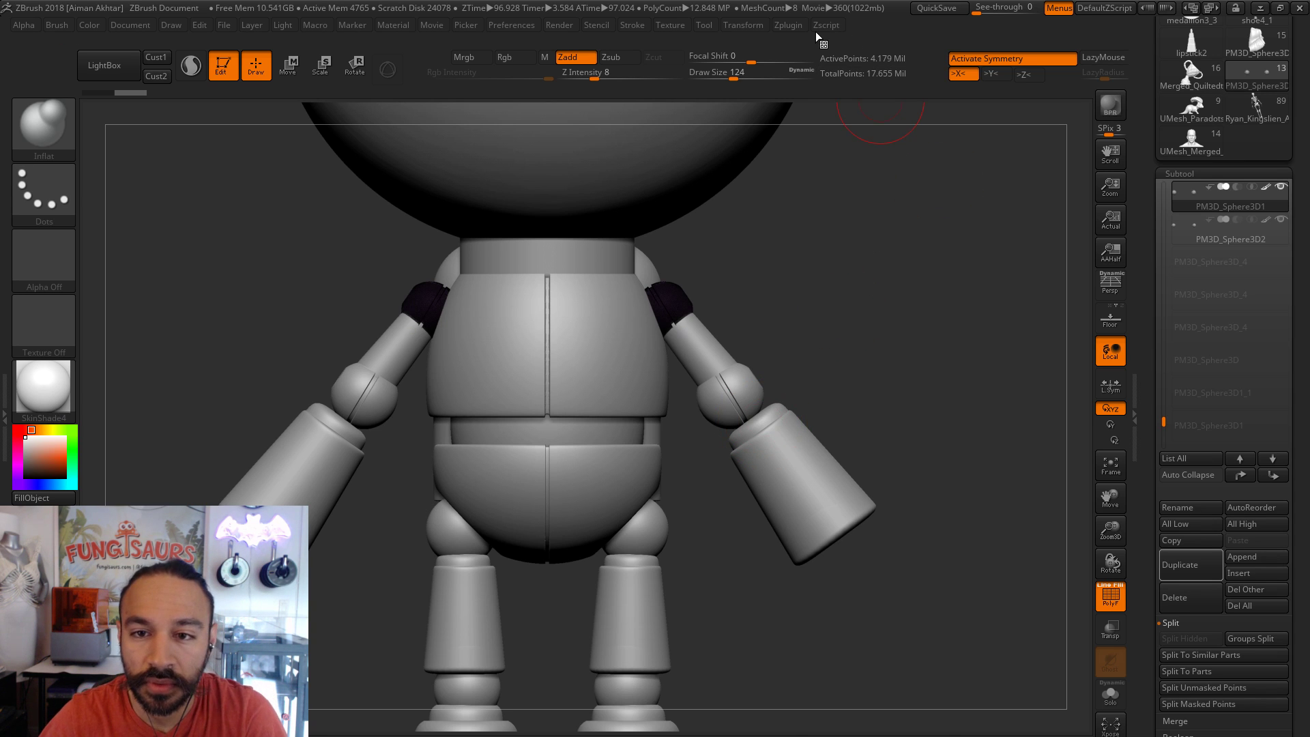
{"action": "left_click", "coordinate": [789, 25]}
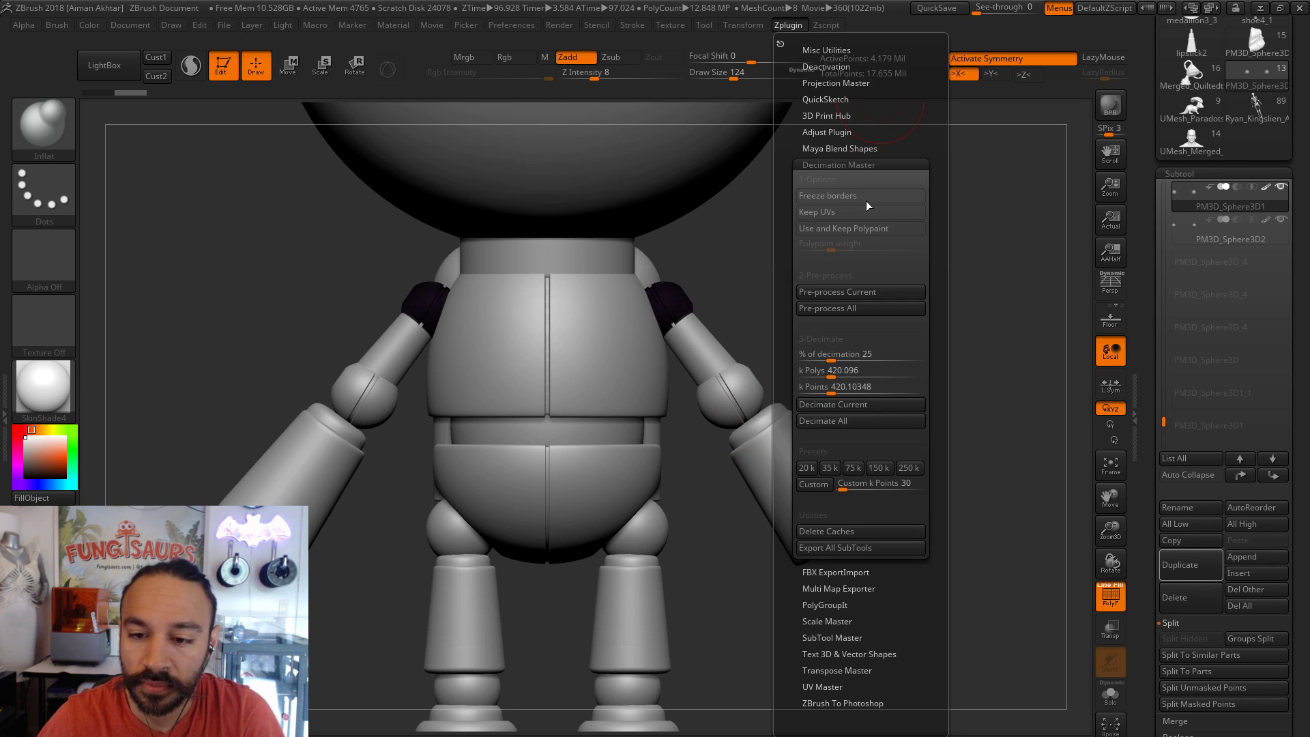
{"action": "left_click", "coordinate": [862, 405]}
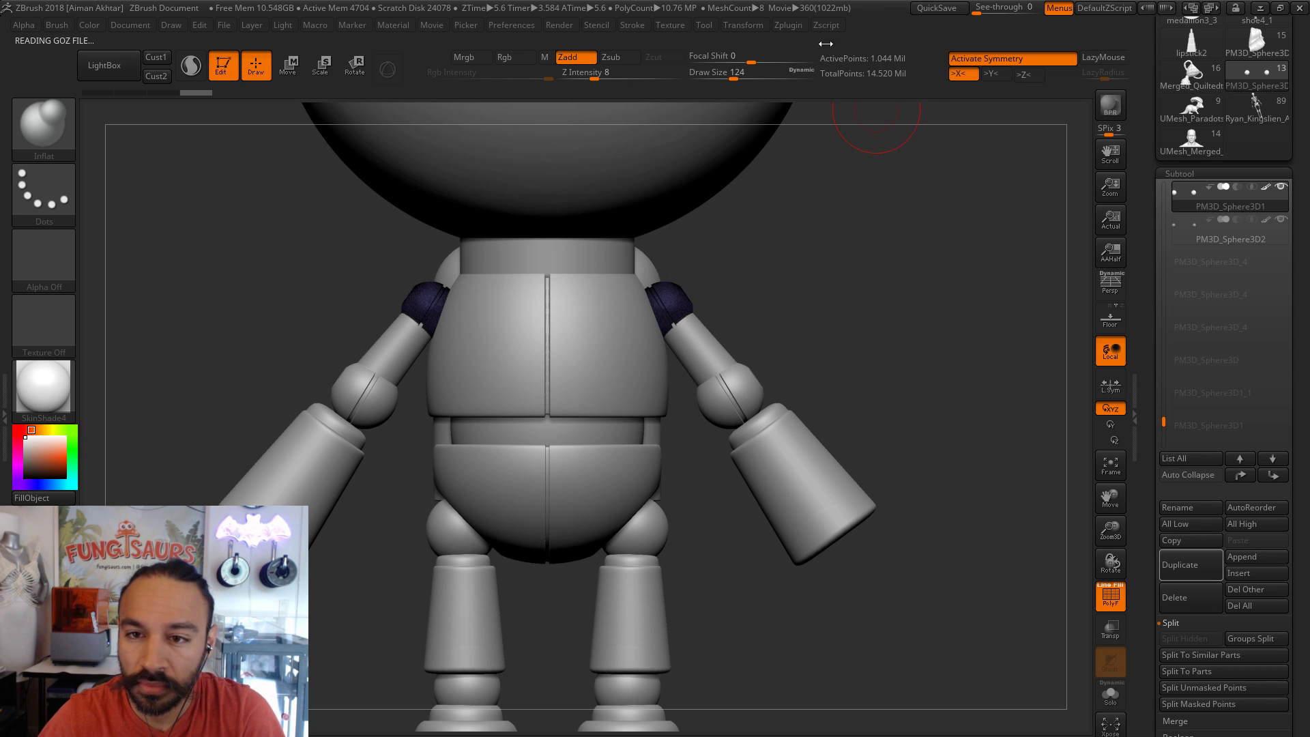
- Decimate the shoulder balls again with the decimation percentage set to 5
{"action": "left_click", "coordinate": [788, 25]}
{"action": "type", "text": "5"}
{"action": "key", "text": "Return"}
{"action": "left_click", "coordinate": [870, 409]}
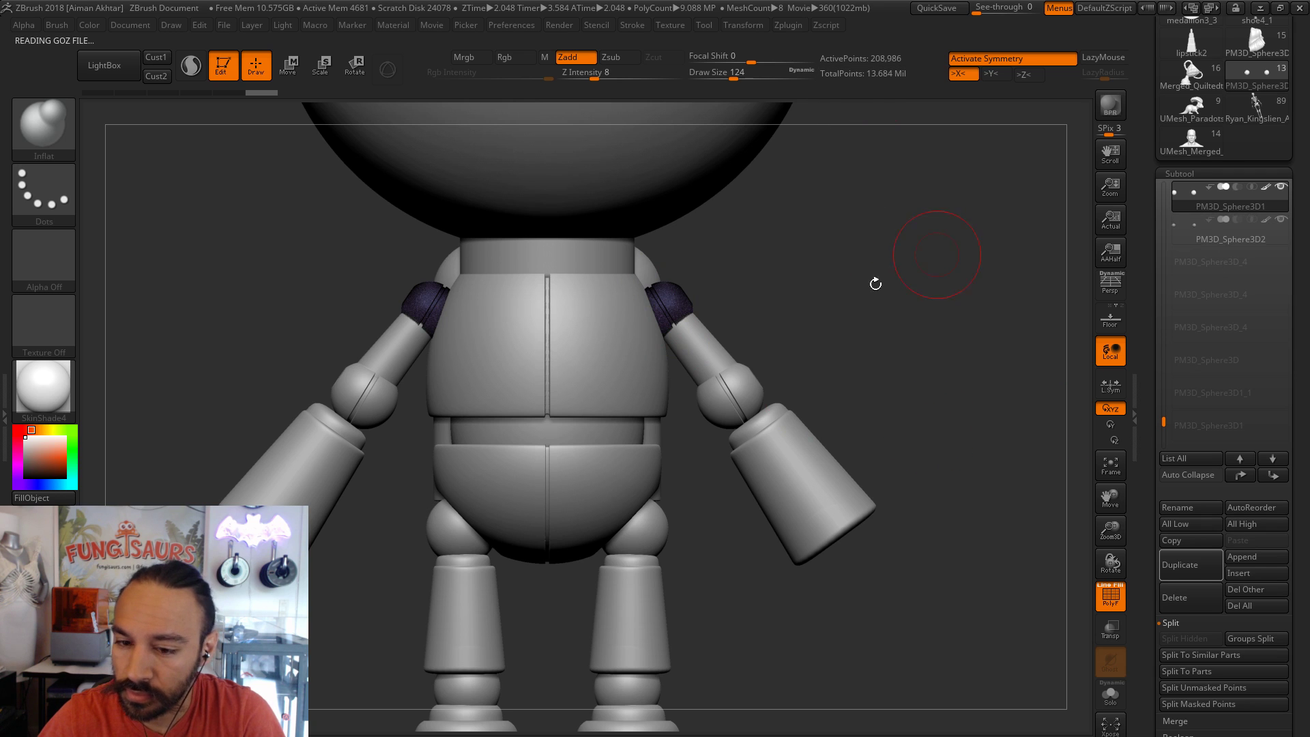
- Make the elbow balls the active subtool and pre-process them with Decimation Master
{"action": "left_click", "coordinate": [746, 374], "text": "alt"}
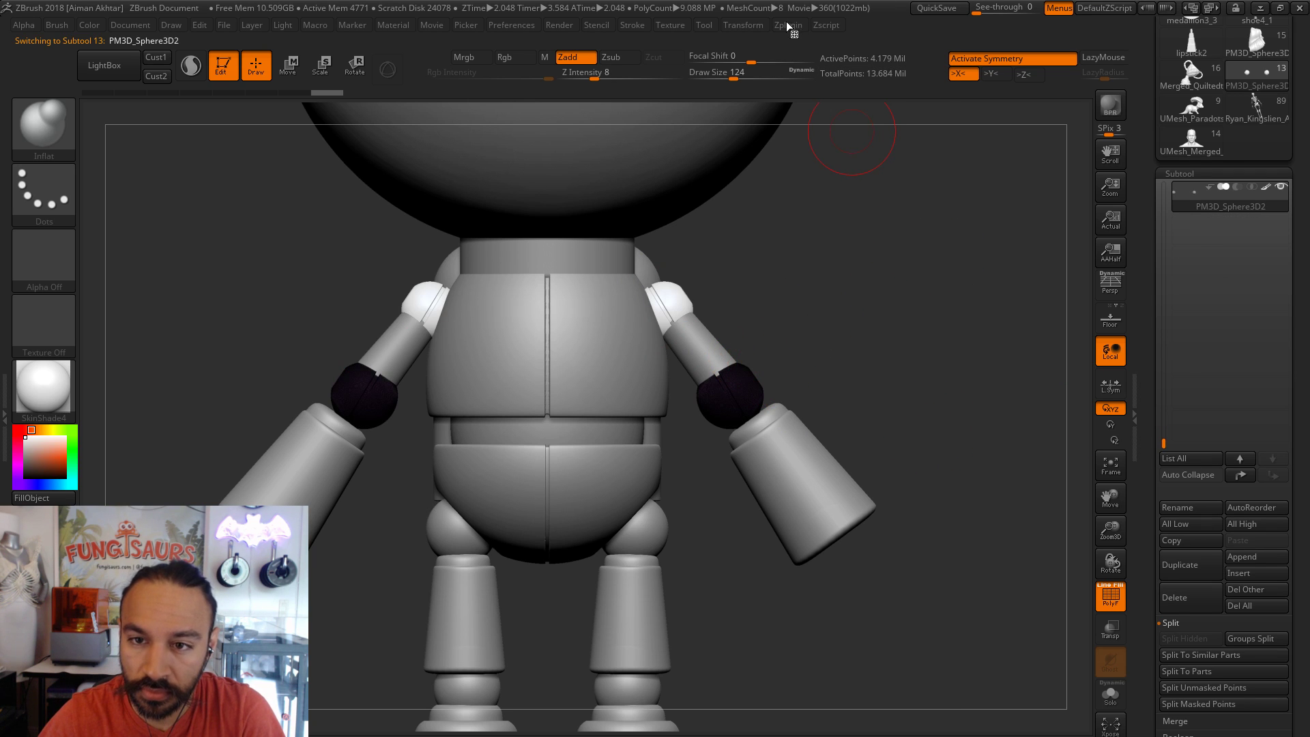
{"action": "left_click", "coordinate": [788, 24]}
{"action": "left_click", "coordinate": [842, 295]}
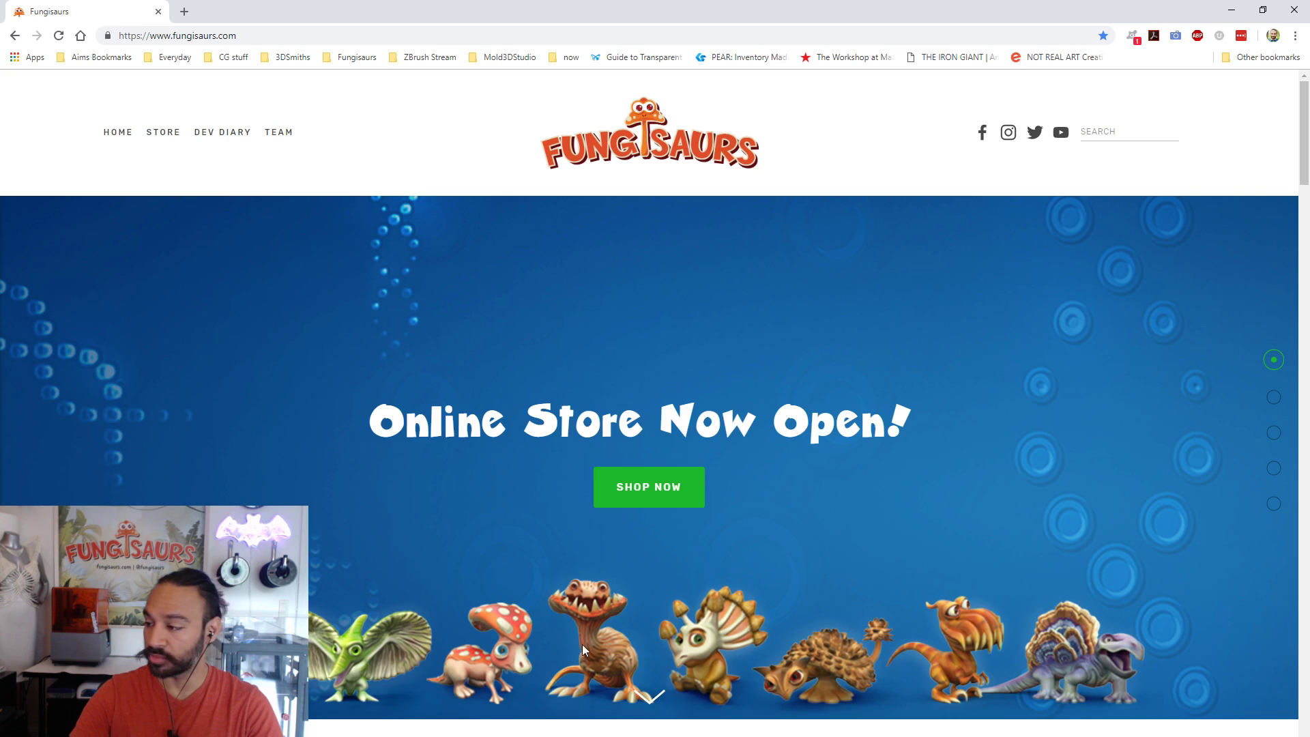
- Look through the Fungisaurs website in the browser, including its Instagram photos, and close the page
{"action": "left_click", "coordinate": [575, 35]}
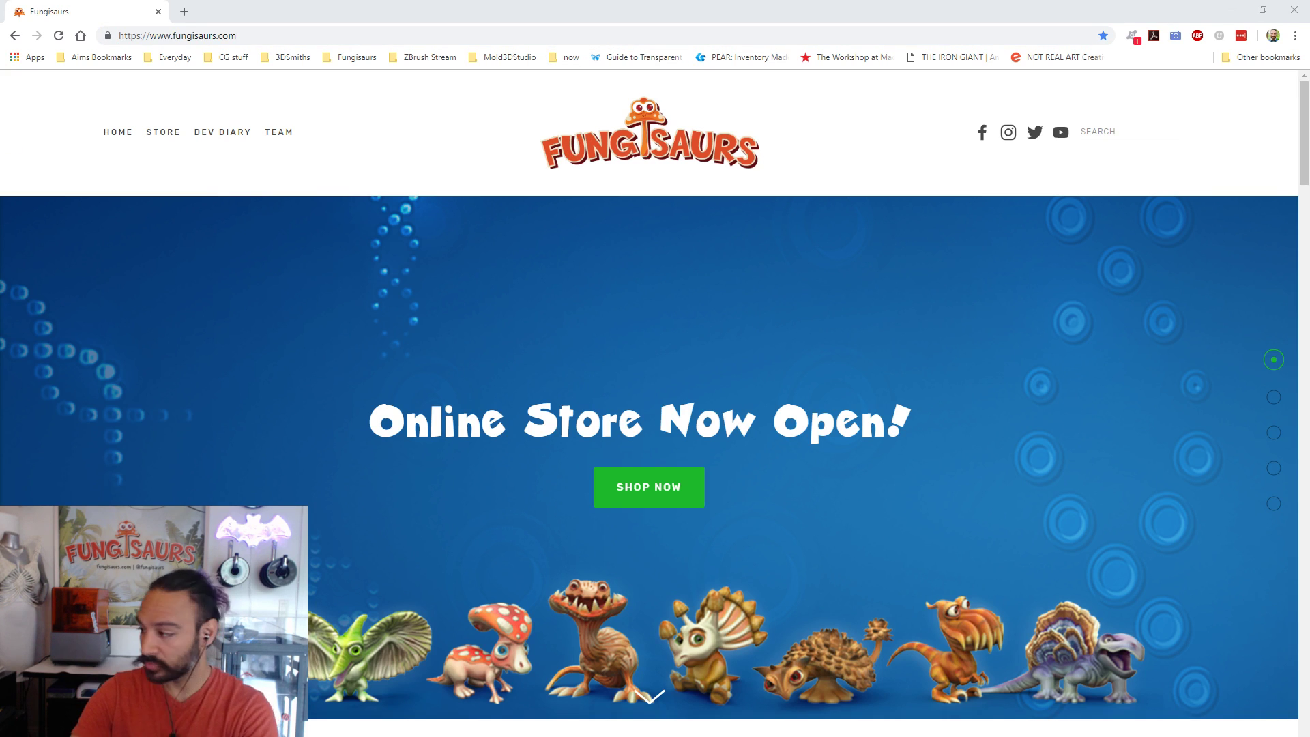
{"action": "scroll", "coordinate": [673, 298], "scroll_direction": "down", "scroll_amount": 5}
{"action": "scroll", "coordinate": [715, 256], "scroll_direction": "down", "scroll_amount": 7}
{"action": "scroll", "coordinate": [969, 433], "scroll_direction": "up", "scroll_amount": 11}
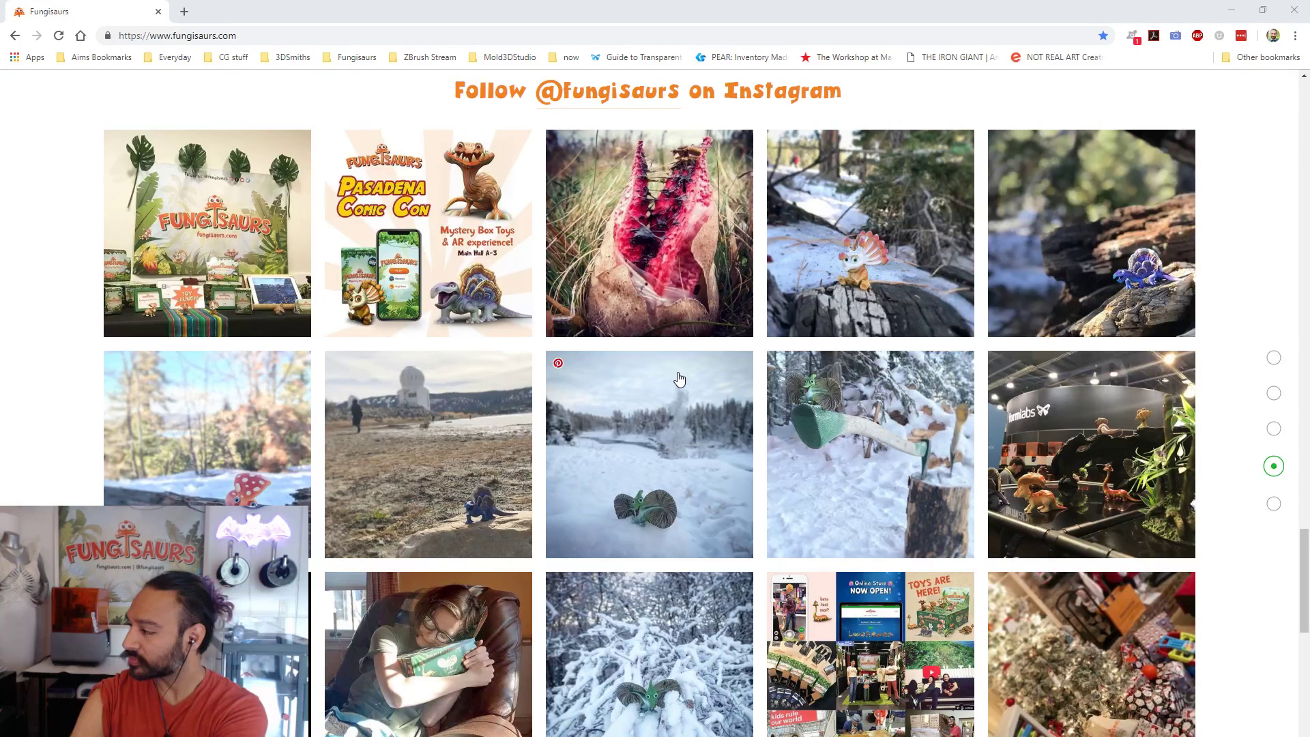
{"action": "left_click", "coordinate": [157, 12]}
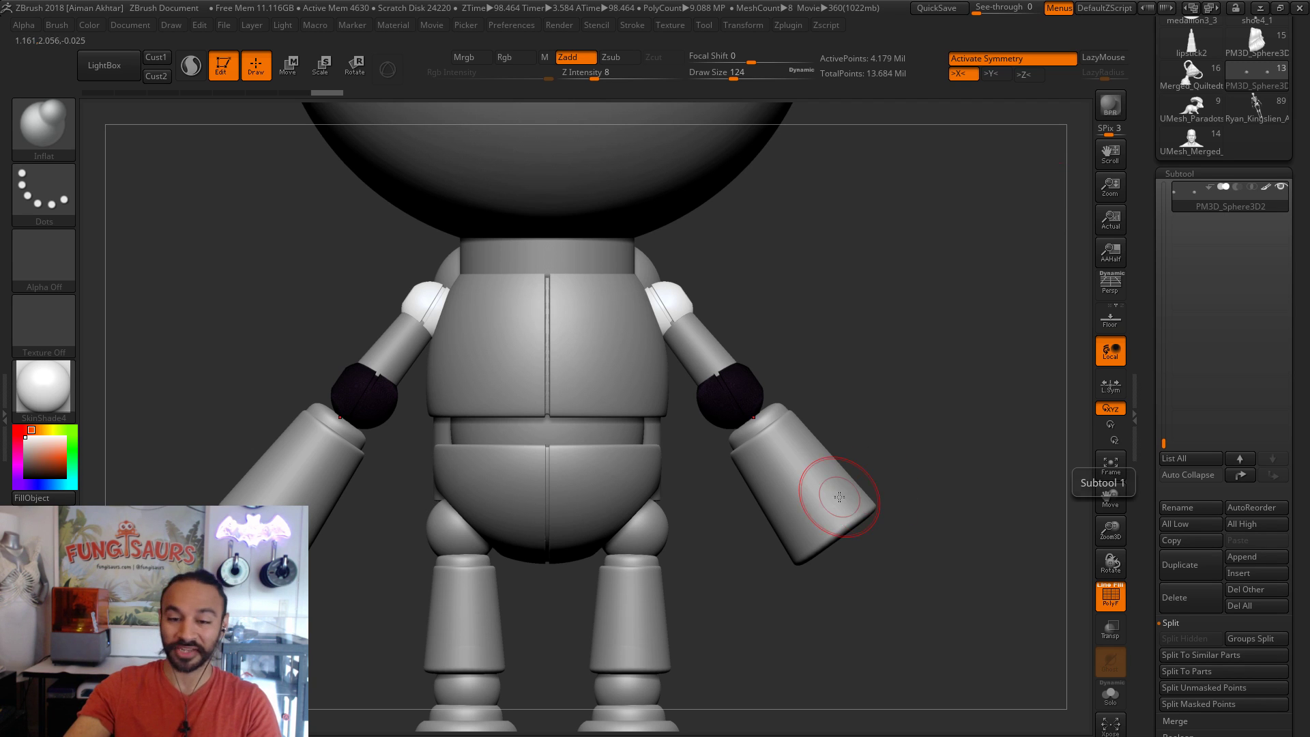
- Decimate the pre-processed elbow balls with Decimation Master
{"action": "left_click", "coordinate": [796, 25]}
{"action": "left_click", "coordinate": [857, 406]}
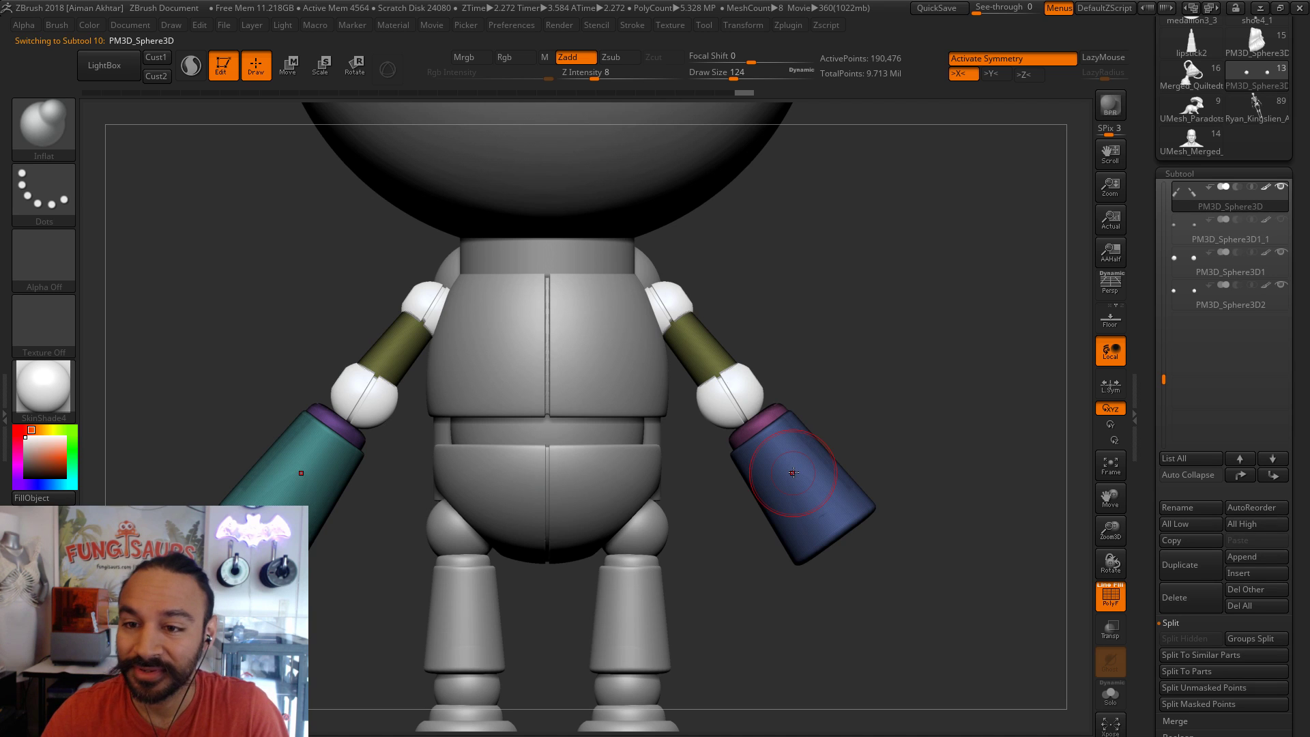
- Pre-process the arm segments subtool with Decimation Master
{"action": "left_click", "coordinate": [795, 26]}
{"action": "left_click", "coordinate": [850, 294]}
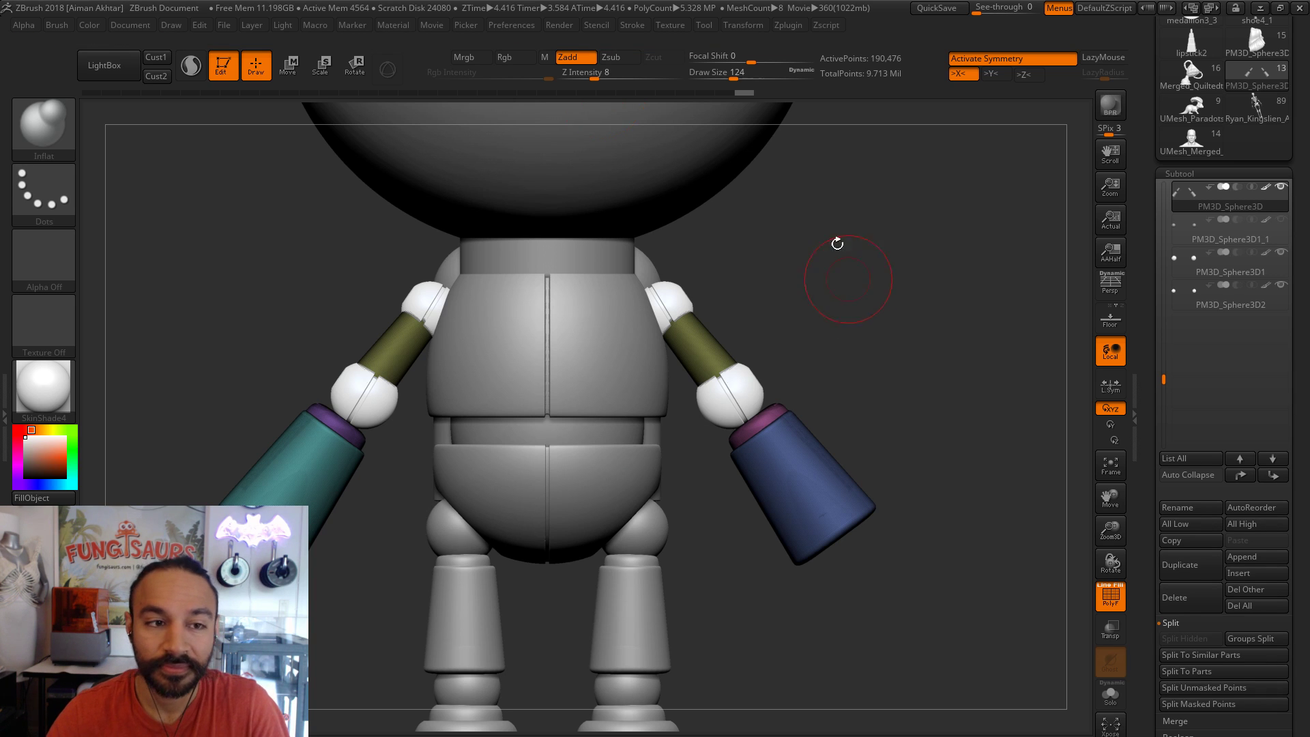
{"action": "left_click", "coordinate": [790, 25]}
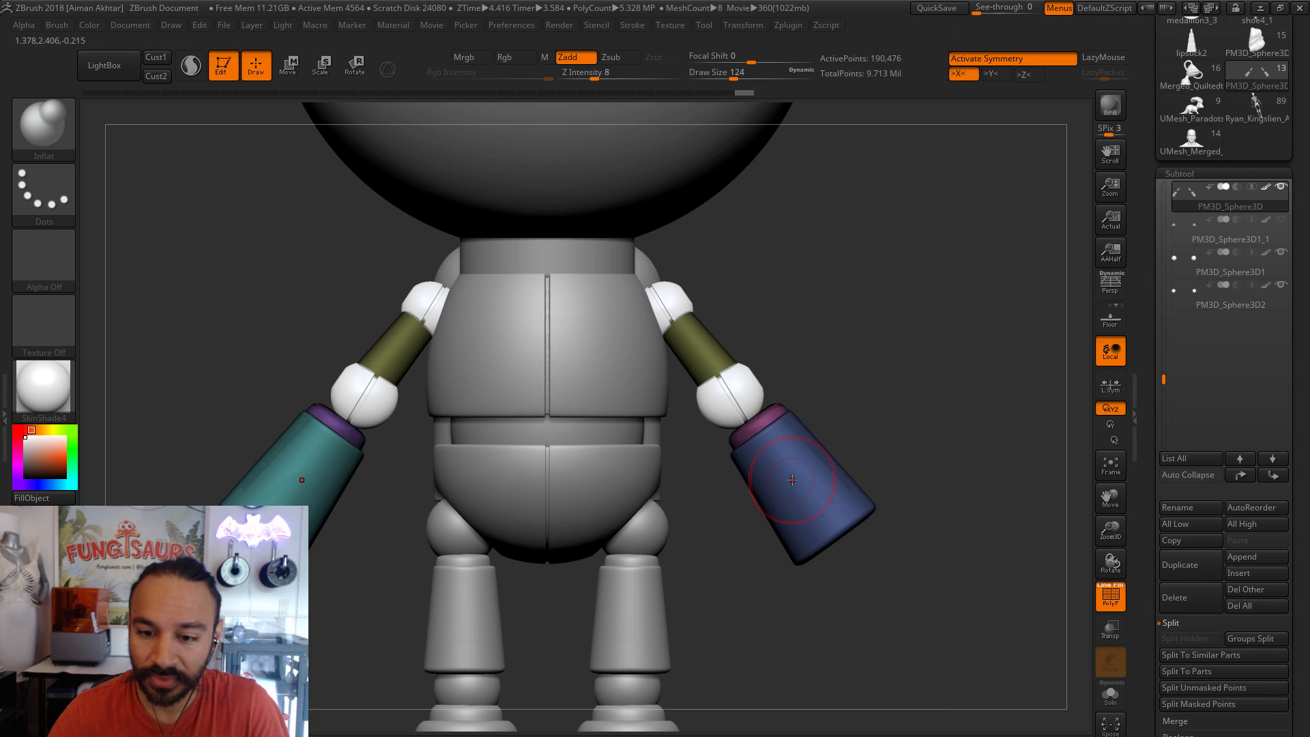
- Make the torso the active subtool and pre-process it with Decimation Master
{"action": "left_click", "coordinate": [595, 318], "text": "alt"}
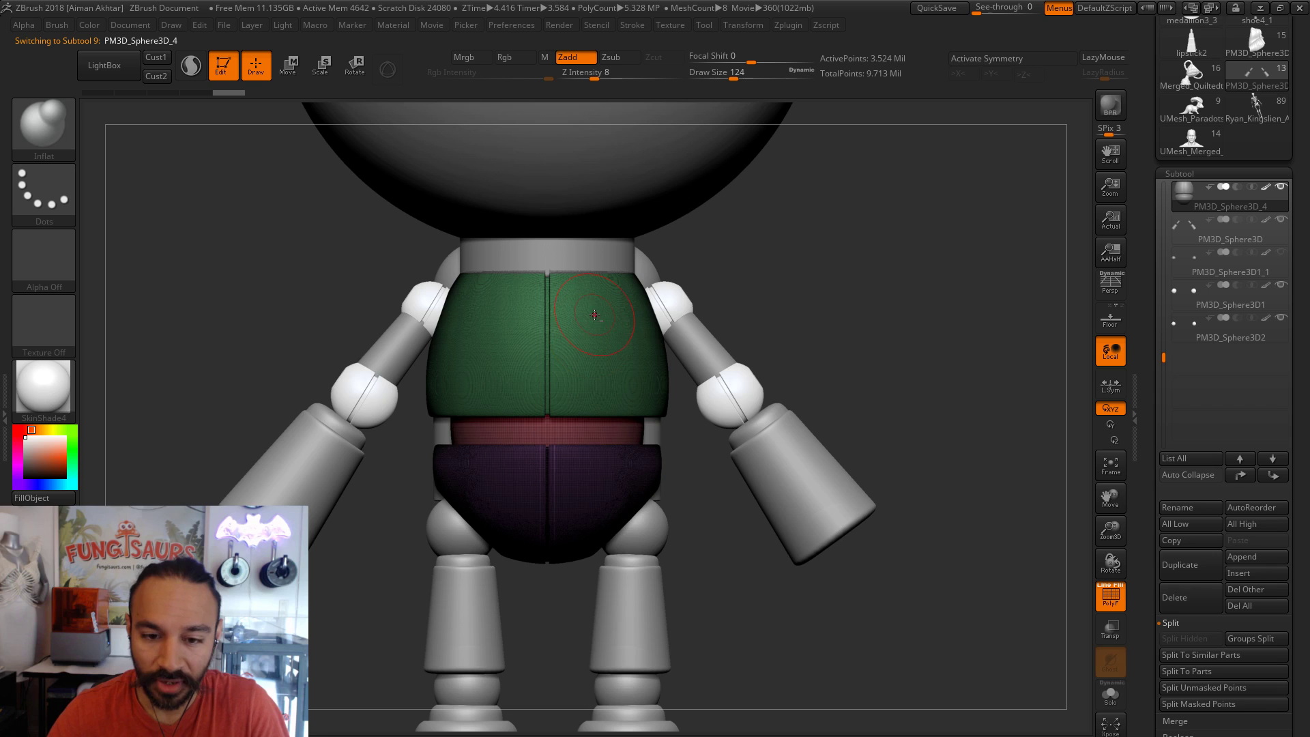
{"action": "left_click", "coordinate": [790, 25]}
{"action": "left_click", "coordinate": [896, 296]}
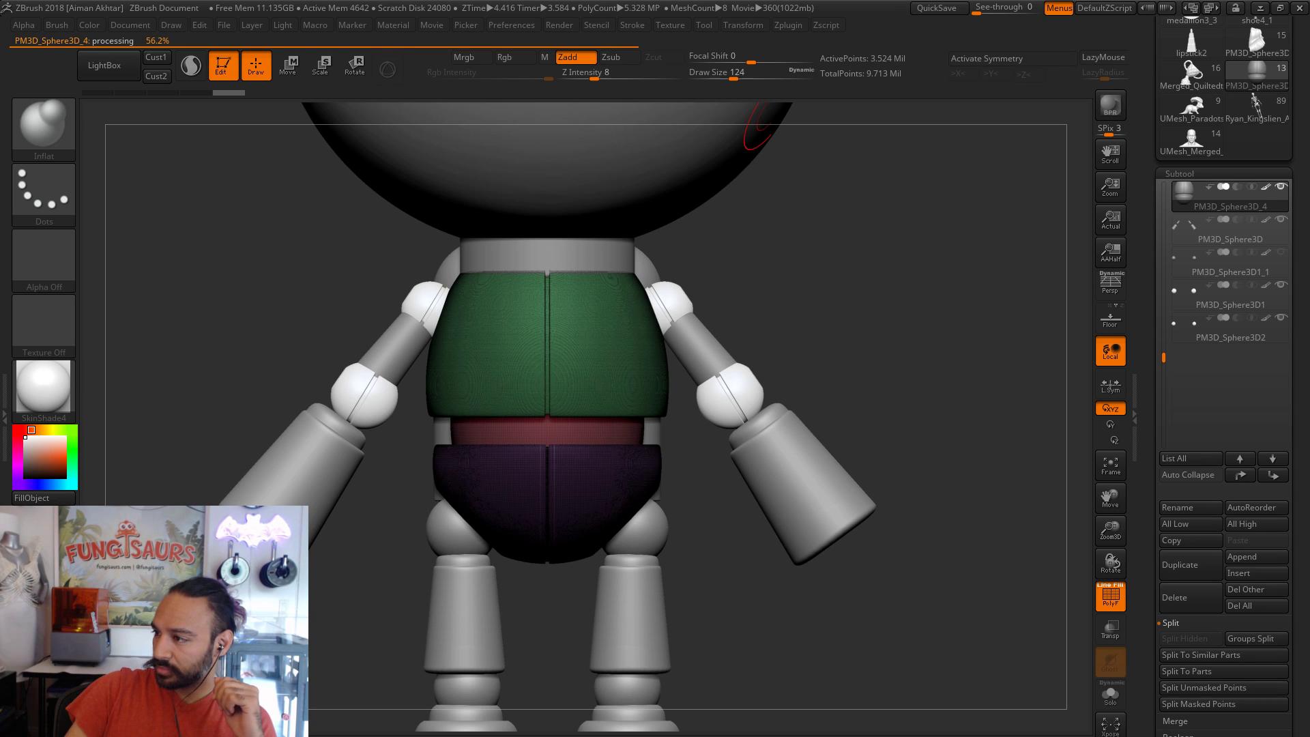
- Bring the Restream chat window into view, read through the viewers' messages and move it away again
{"action": "left_click_drag", "start_coordinate": [1309, 42], "coordinate": [701, 86]}
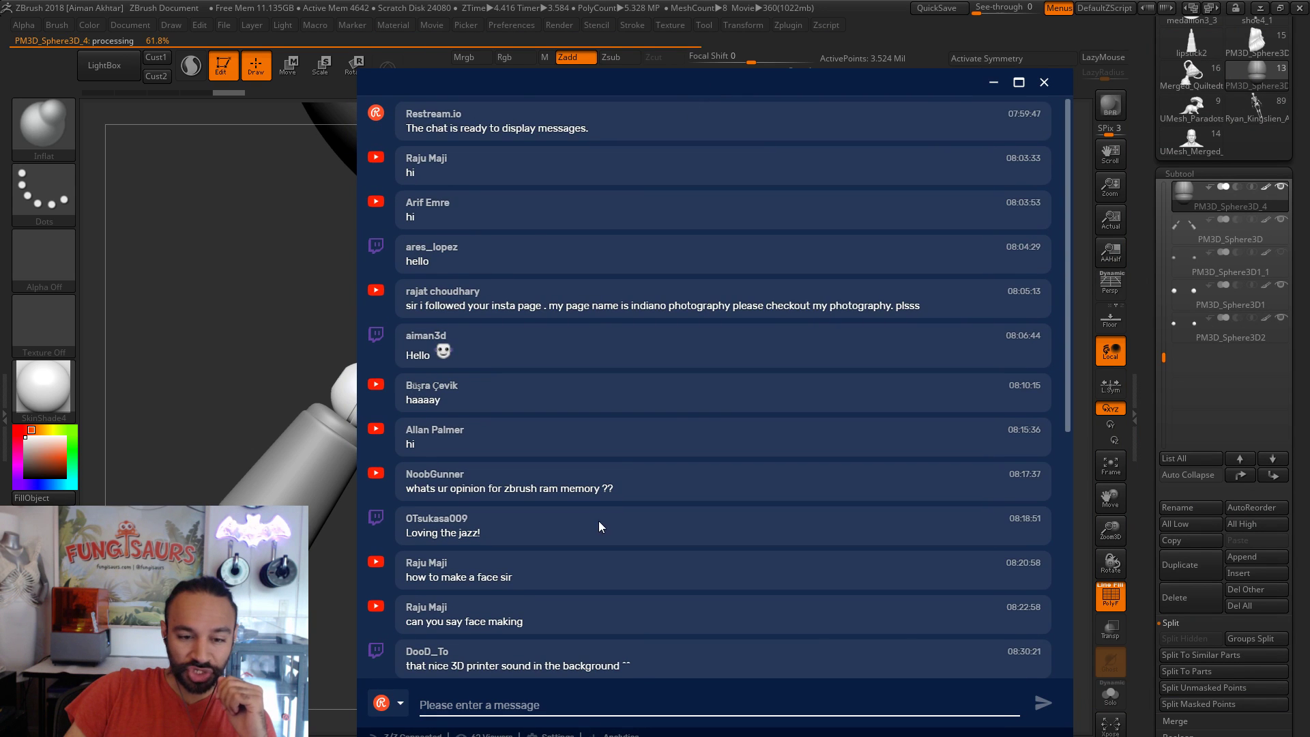
{"action": "scroll", "coordinate": [751, 388], "scroll_direction": "down", "scroll_amount": 6}
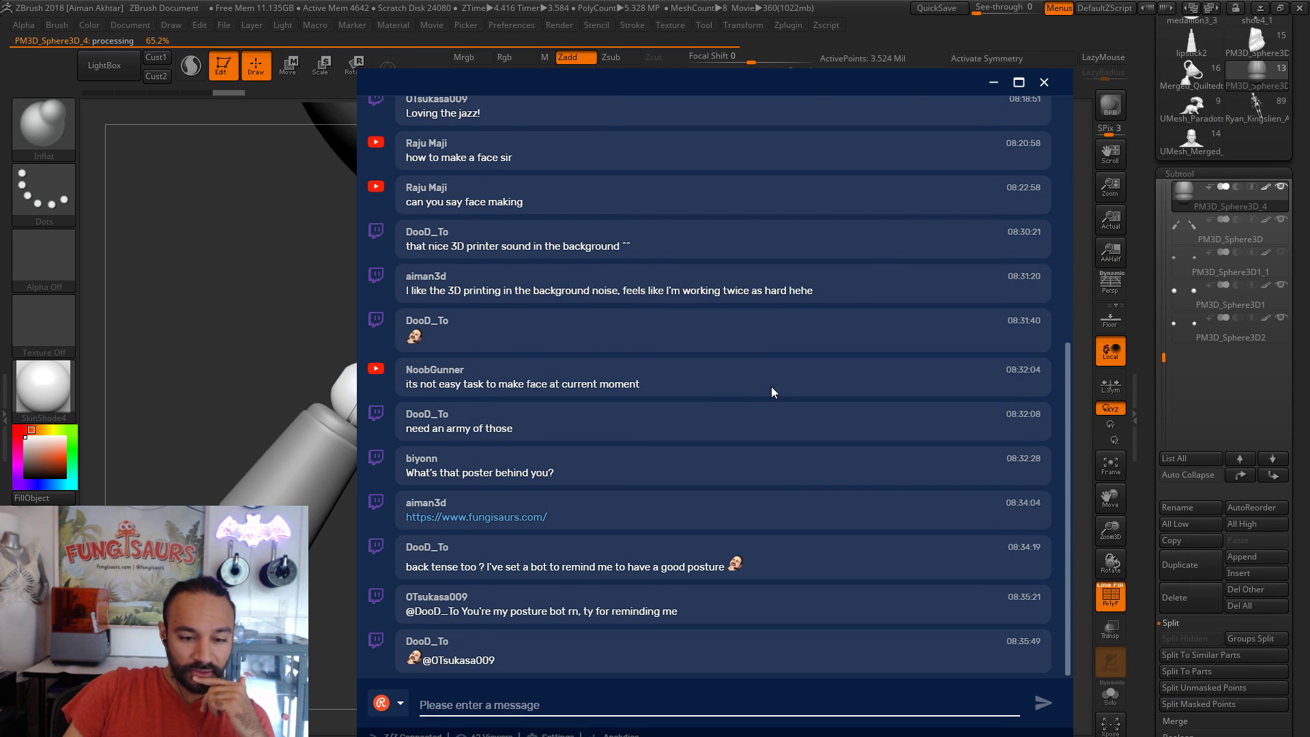
{"action": "scroll", "coordinate": [786, 437], "scroll_direction": "up", "scroll_amount": 6}
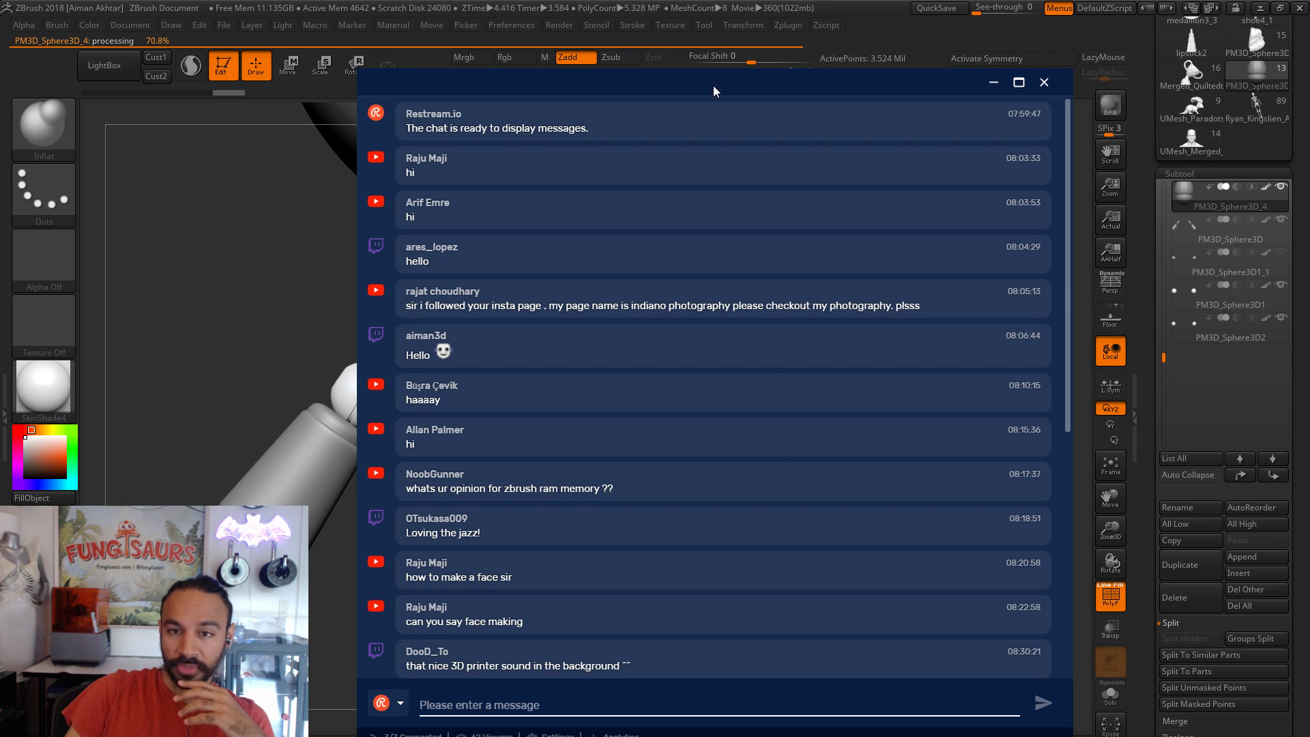
{"action": "left_click_drag", "start_coordinate": [714, 88], "coordinate": [1309, 89]}
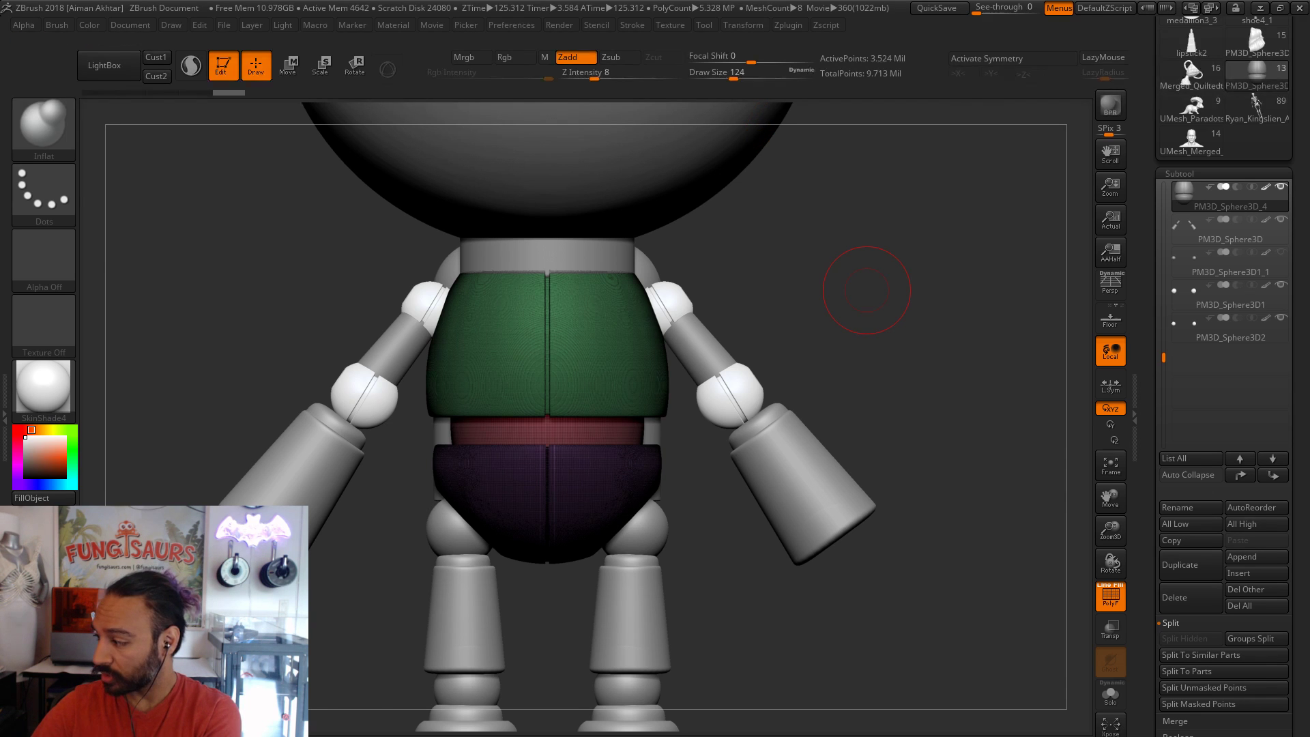
- Switch to the browser with the "zbrush live" search results and open the ZBrushLIVE Presenters page
{"action": "key", "text": "super+d"}
{"action": "key", "text": "super+d"}
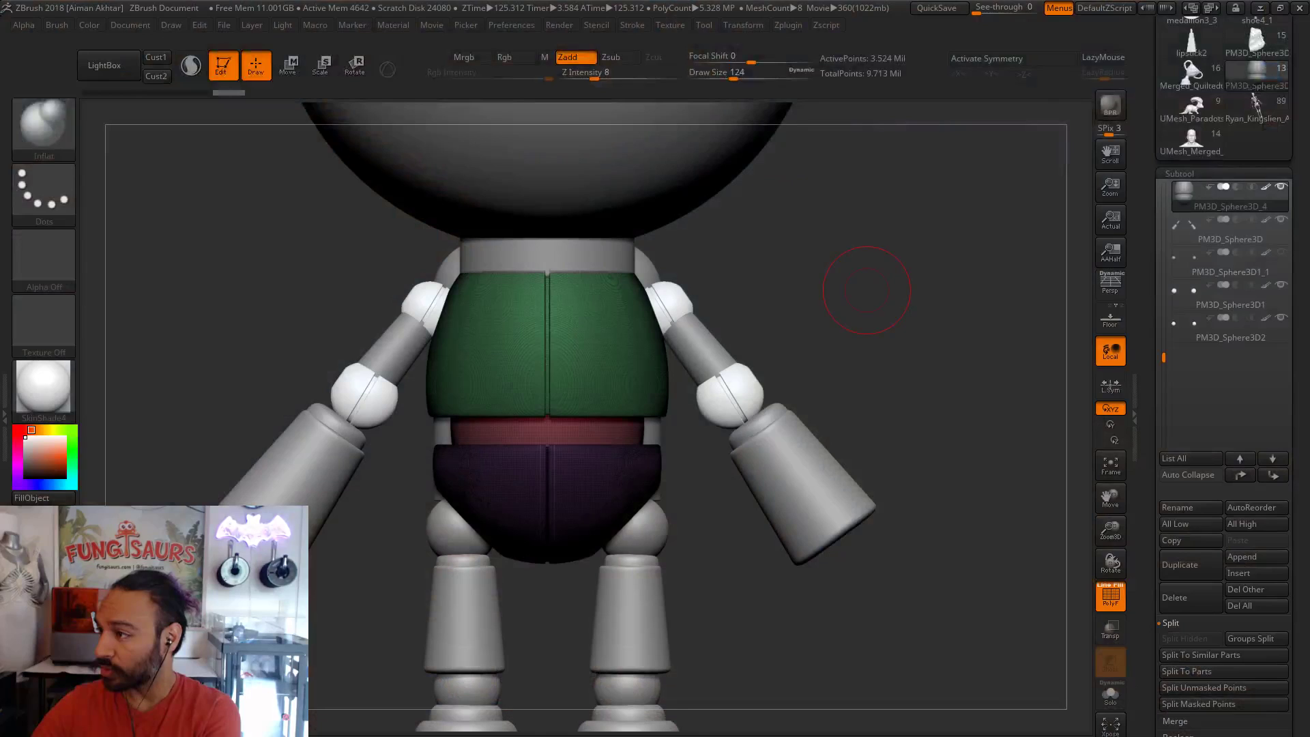
{"action": "left_click_drag", "start_coordinate": [0, 5], "coordinate": [61, 4]}
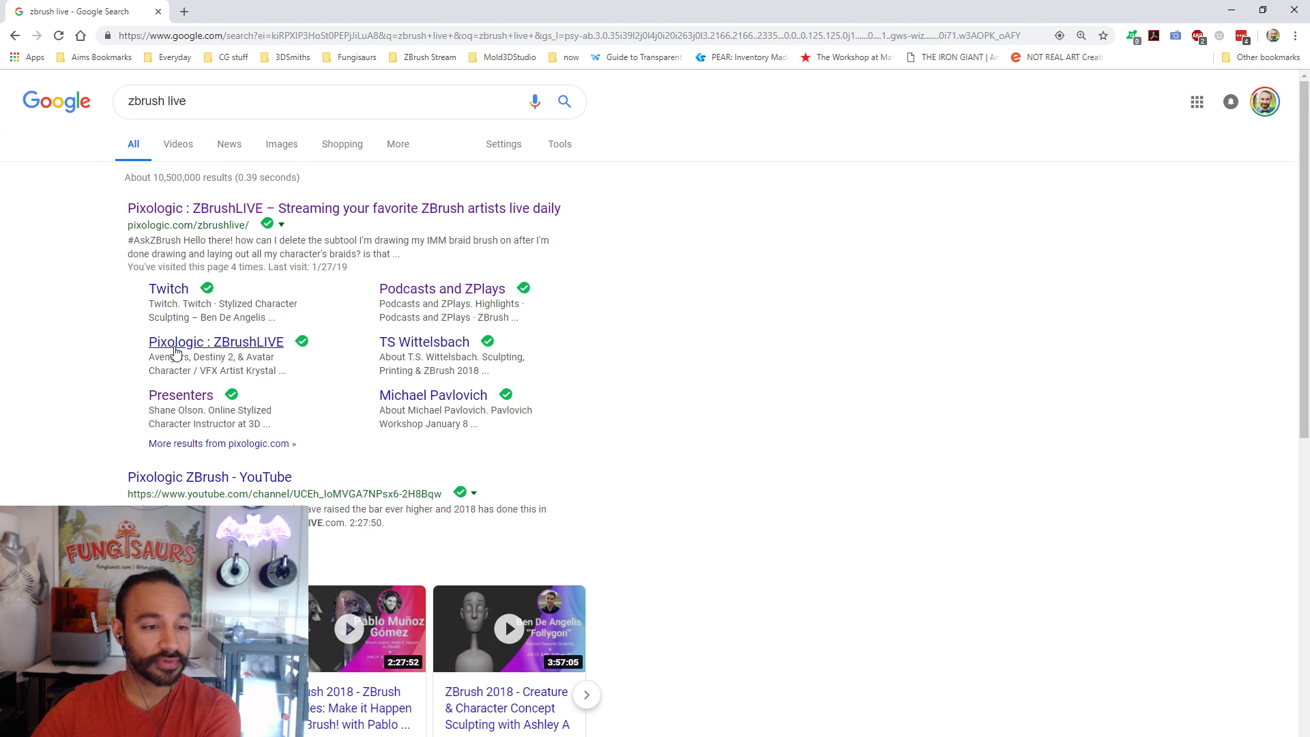
{"action": "left_click", "coordinate": [182, 401]}
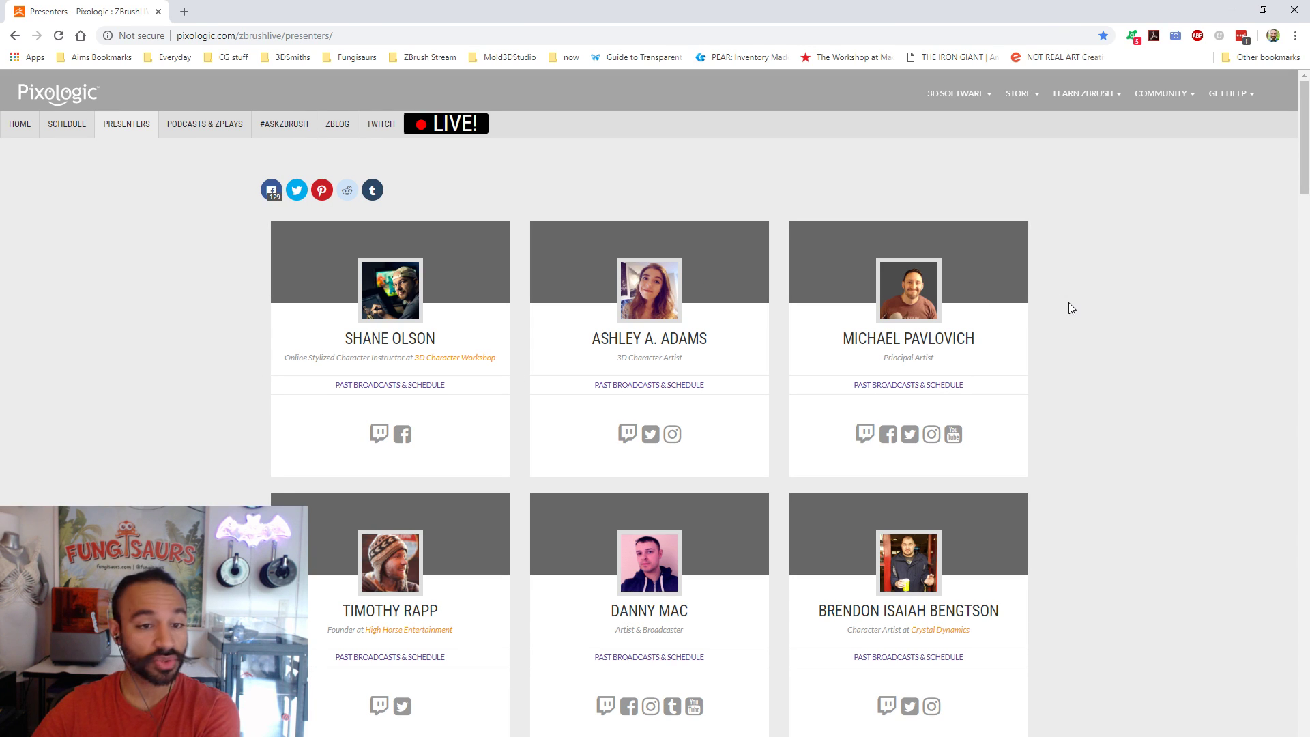
- Find the stream host in the presenters list and open his past broadcasts and schedule
{"action": "scroll", "coordinate": [1069, 304], "scroll_direction": "down", "scroll_amount": 3}
{"action": "scroll", "coordinate": [1070, 303], "scroll_direction": "down", "scroll_amount": 4}
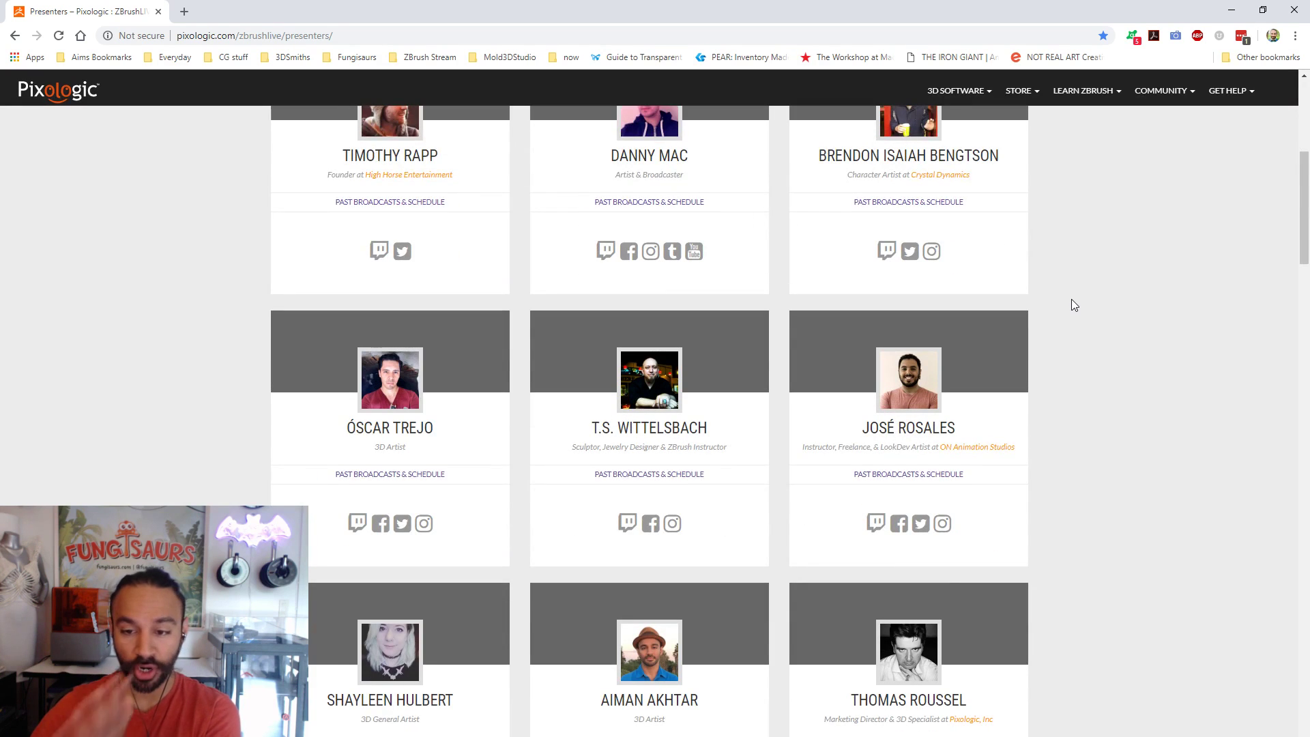
{"action": "scroll", "coordinate": [1071, 300], "scroll_direction": "down", "scroll_amount": 2}
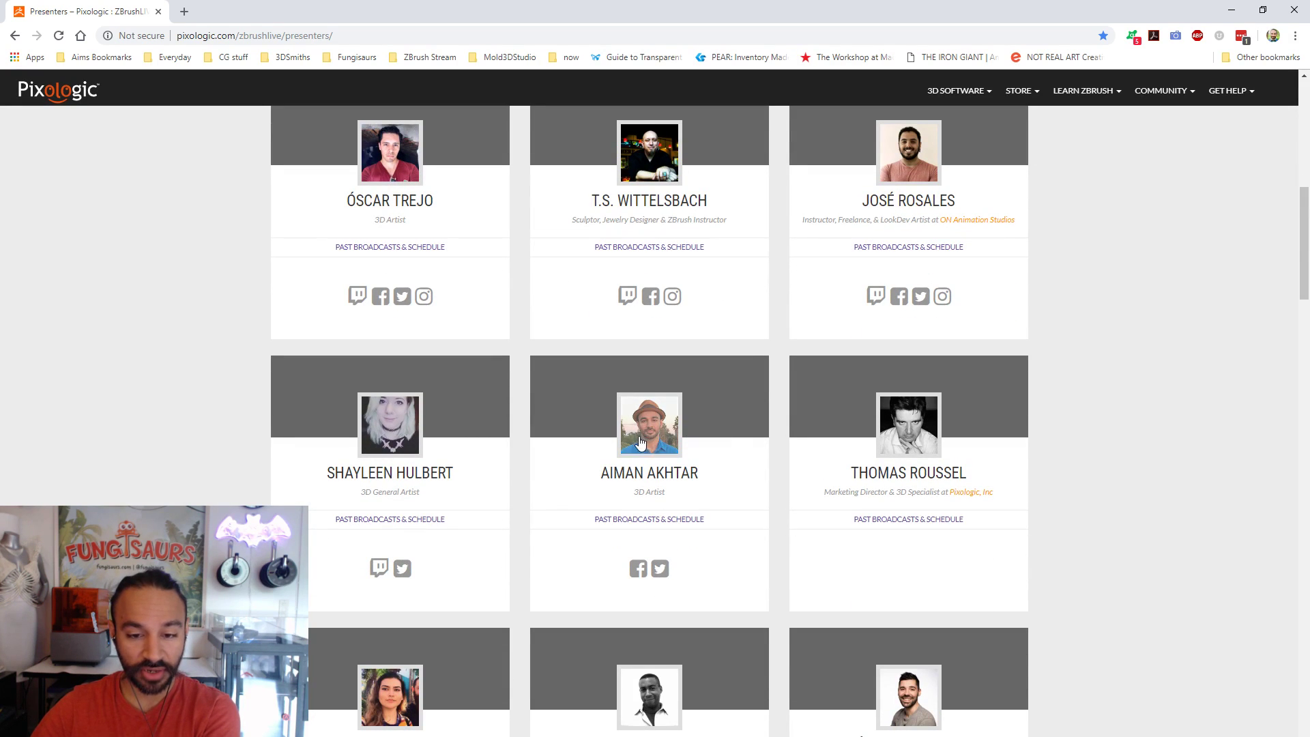
{"action": "left_click", "coordinate": [651, 522]}
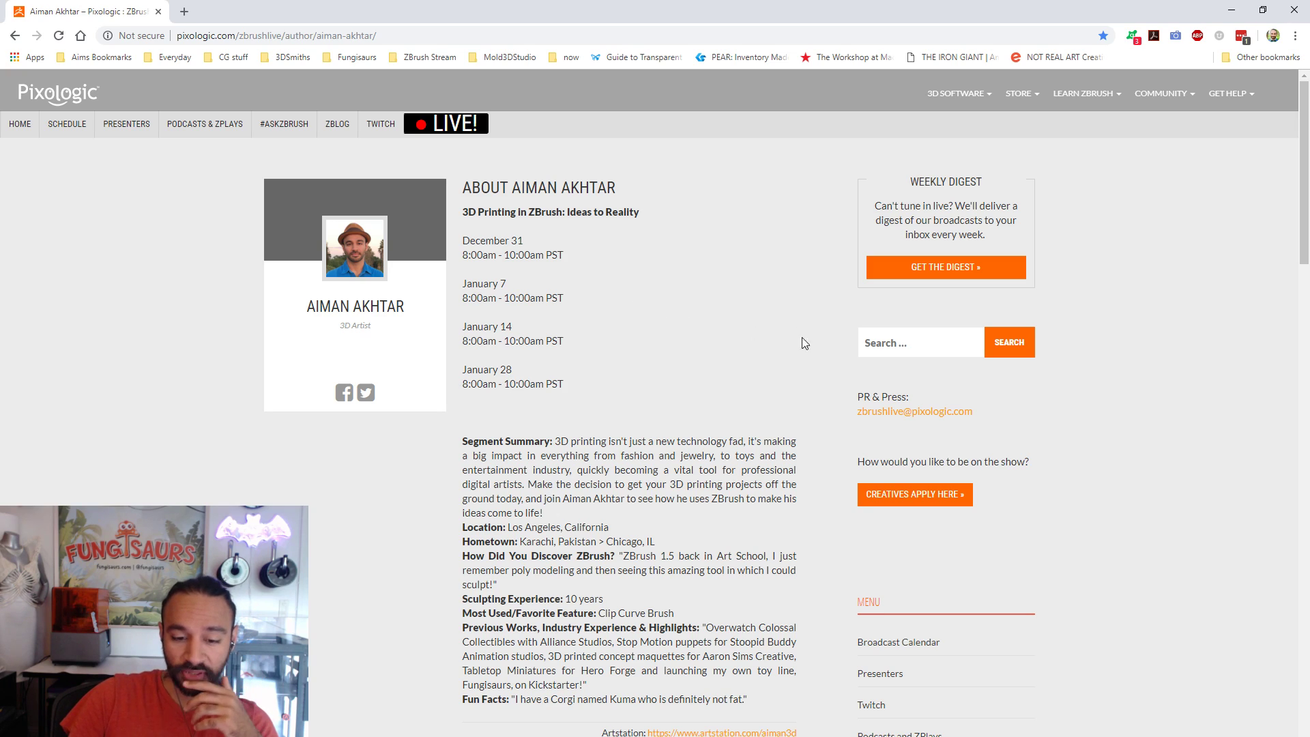
- Examine the host's "3D Printing in ZBrush: Ideas to Reality" episodes on the first page of posts
{"action": "scroll", "coordinate": [830, 353], "scroll_direction": "down", "scroll_amount": 14}
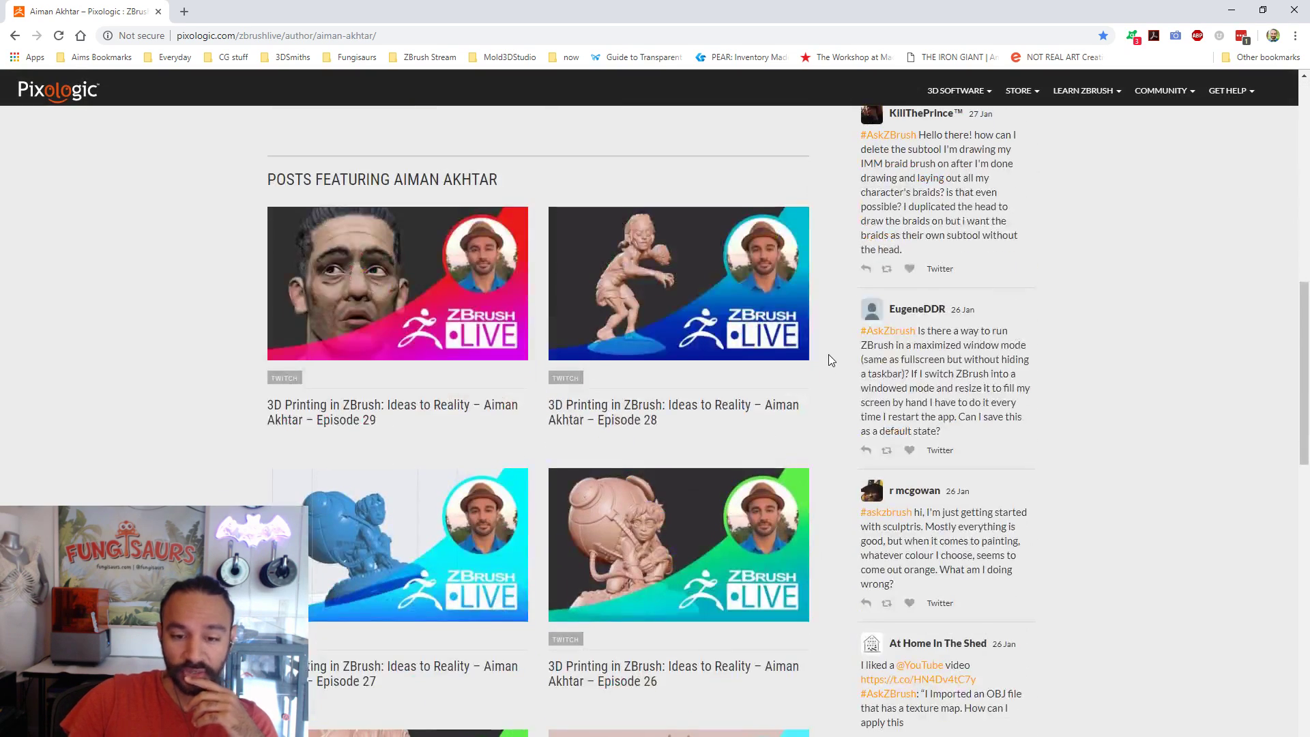
{"action": "scroll", "coordinate": [829, 360], "scroll_direction": "down", "scroll_amount": 2}
{"action": "scroll", "coordinate": [836, 365], "scroll_direction": "up", "scroll_amount": 2}
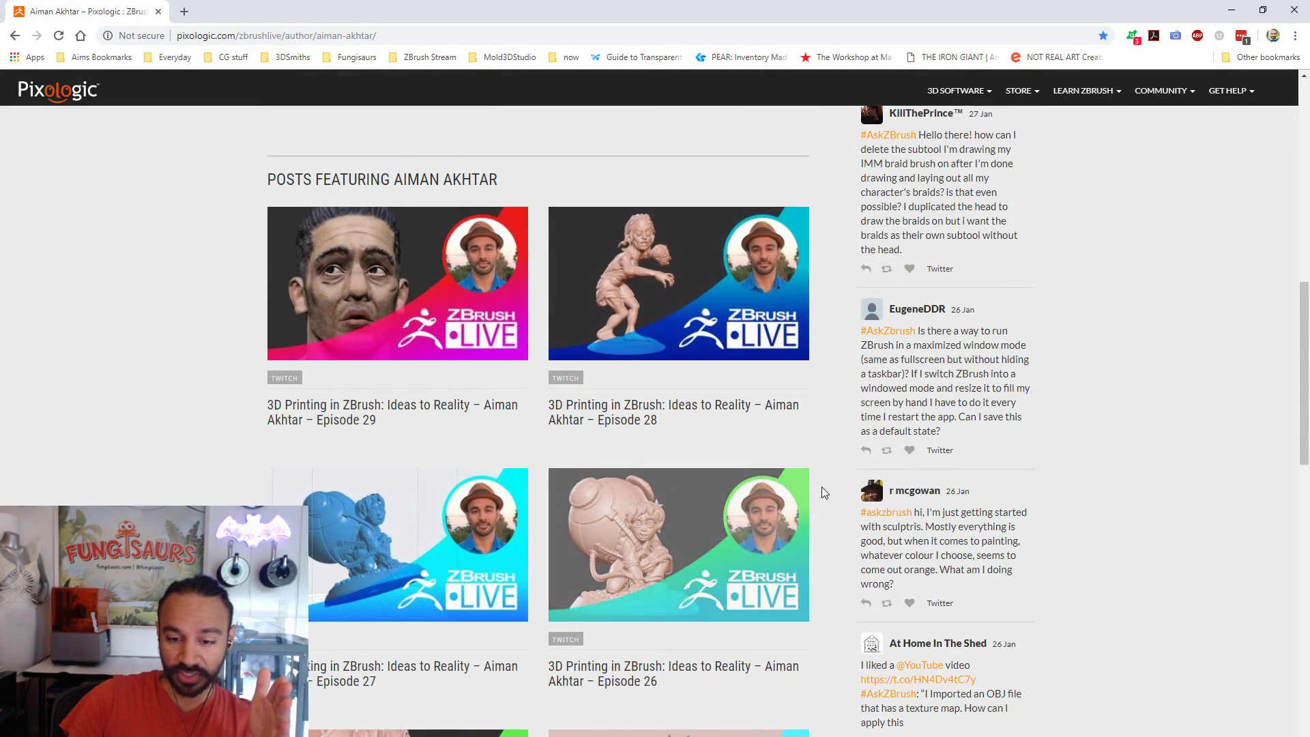
{"action": "scroll", "coordinate": [821, 490], "scroll_direction": "down", "scroll_amount": 12}
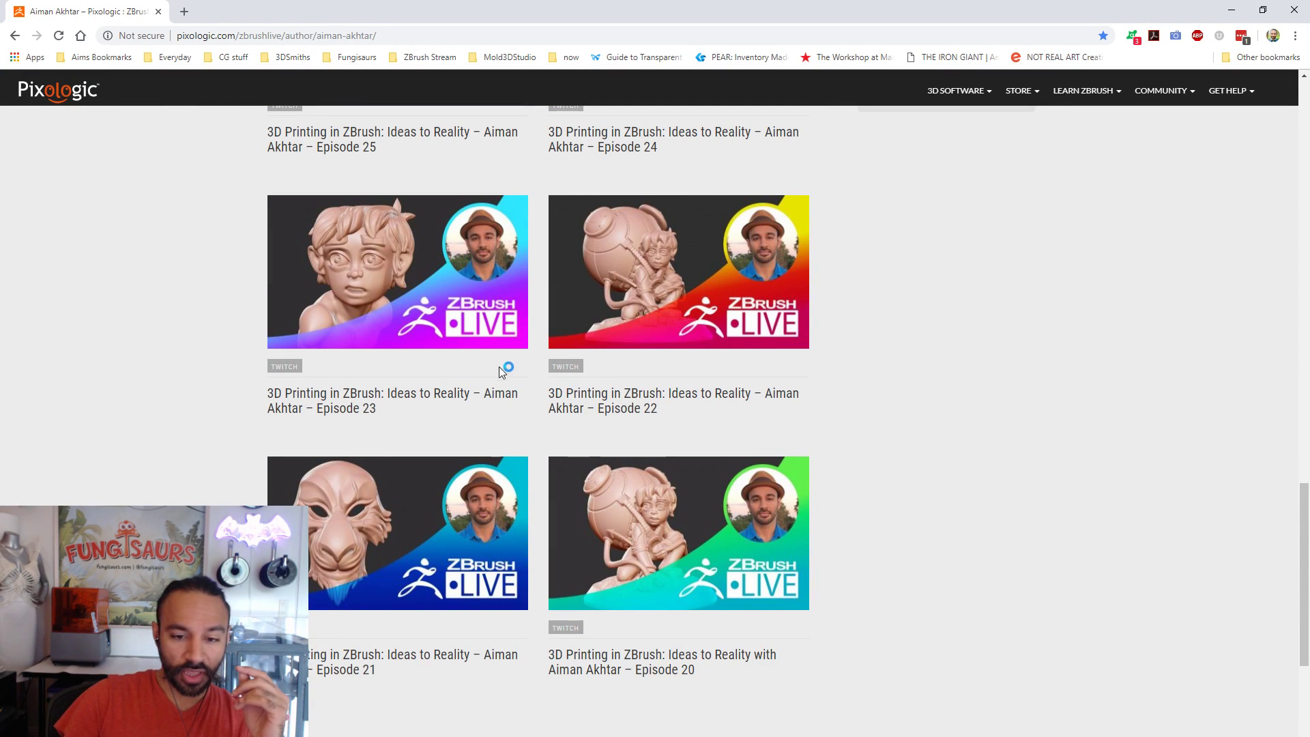
{"action": "scroll", "coordinate": [832, 449], "scroll_direction": "up", "scroll_amount": 5}
{"action": "scroll", "coordinate": [832, 449], "scroll_direction": "up", "scroll_amount": 2}
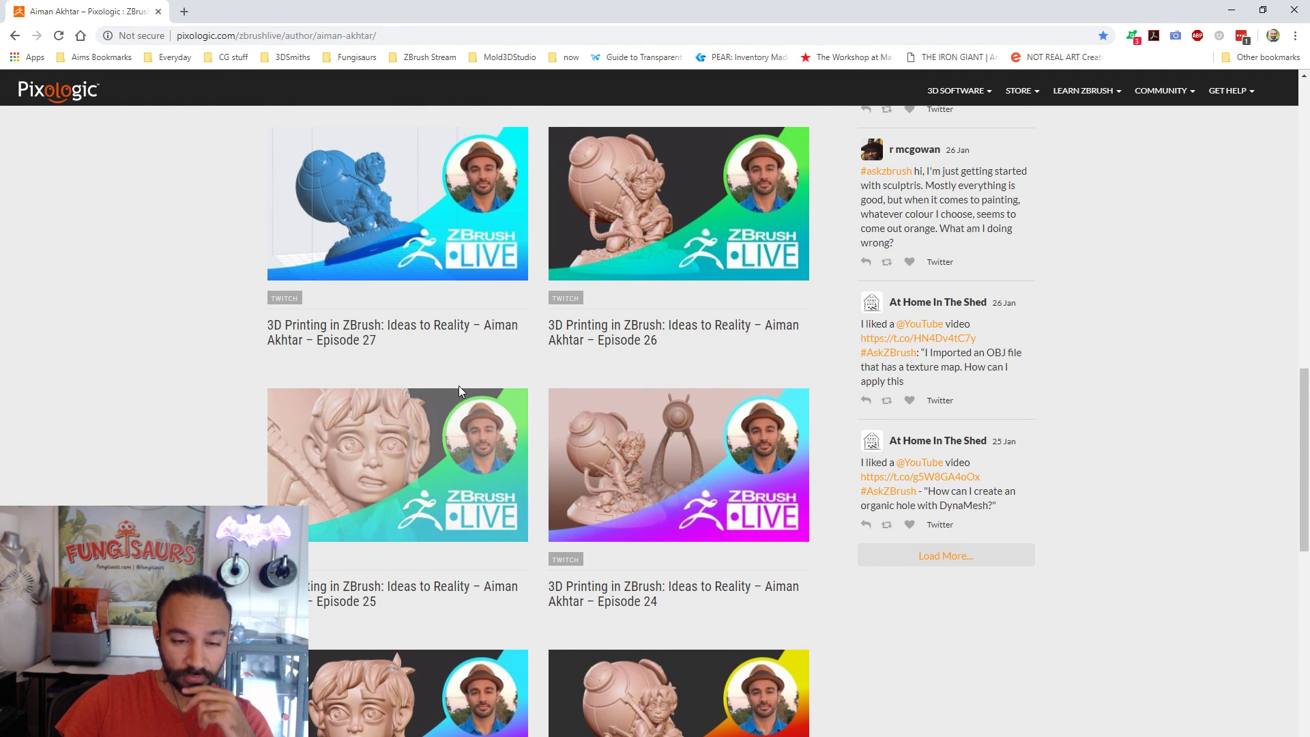
{"action": "scroll", "coordinate": [432, 380], "scroll_direction": "up", "scroll_amount": 3}
{"action": "scroll", "coordinate": [423, 382], "scroll_direction": "up", "scroll_amount": 2}
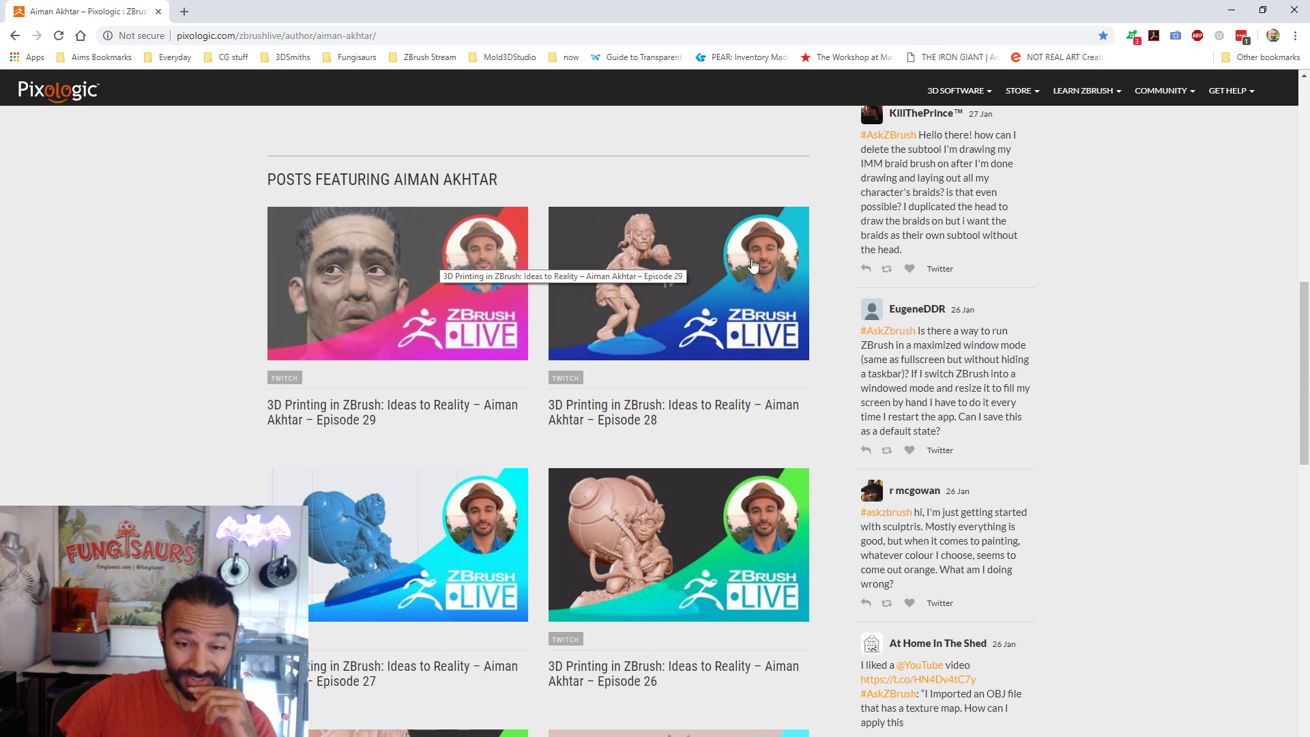
{"action": "scroll", "coordinate": [653, 254], "scroll_direction": "down", "scroll_amount": 3}
{"action": "scroll", "coordinate": [437, 286], "scroll_direction": "down", "scroll_amount": 2}
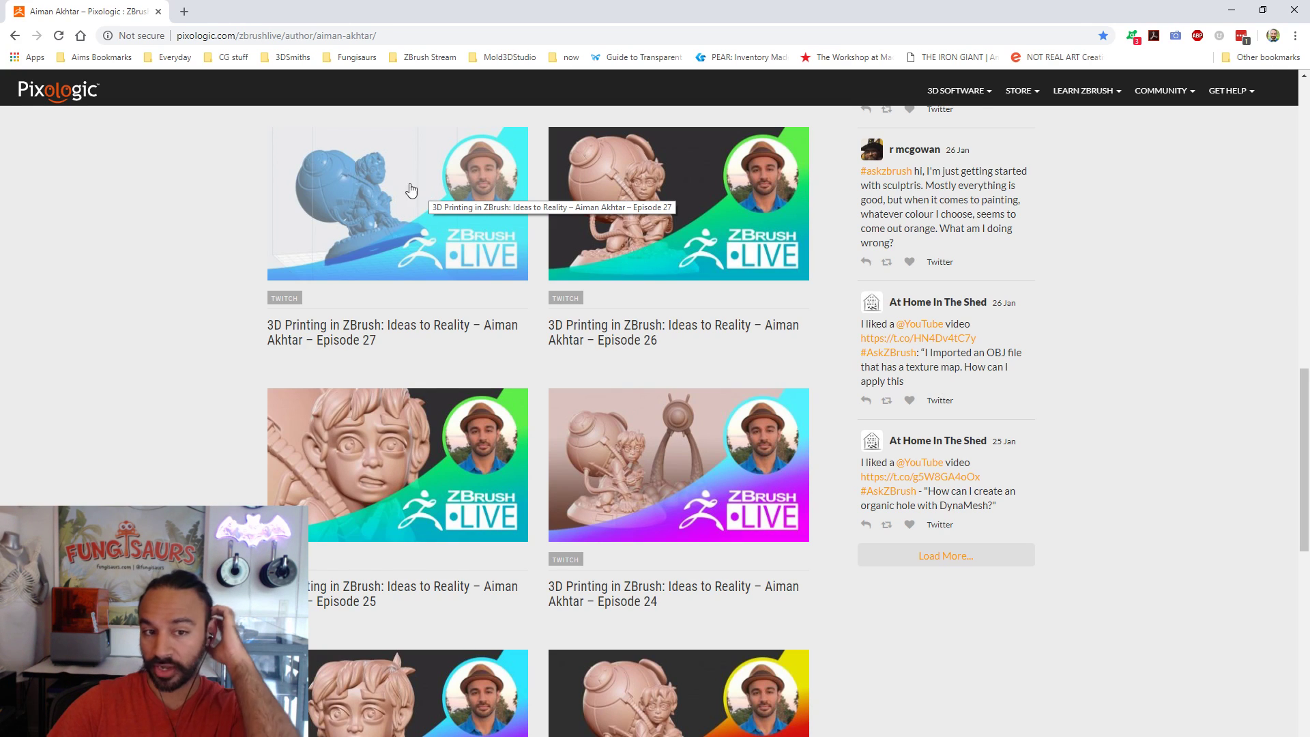
{"action": "scroll", "coordinate": [703, 373], "scroll_direction": "down", "scroll_amount": 3}
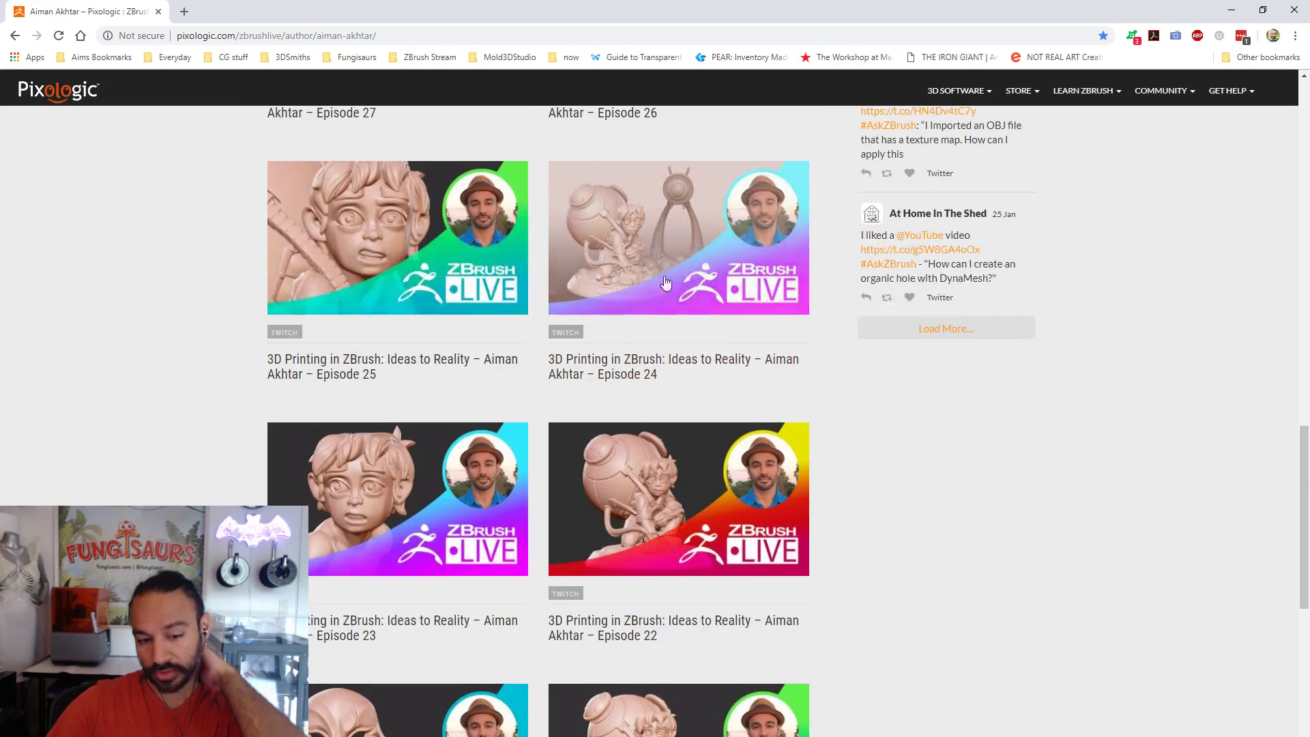
{"action": "scroll", "coordinate": [689, 373], "scroll_direction": "down", "scroll_amount": 3}
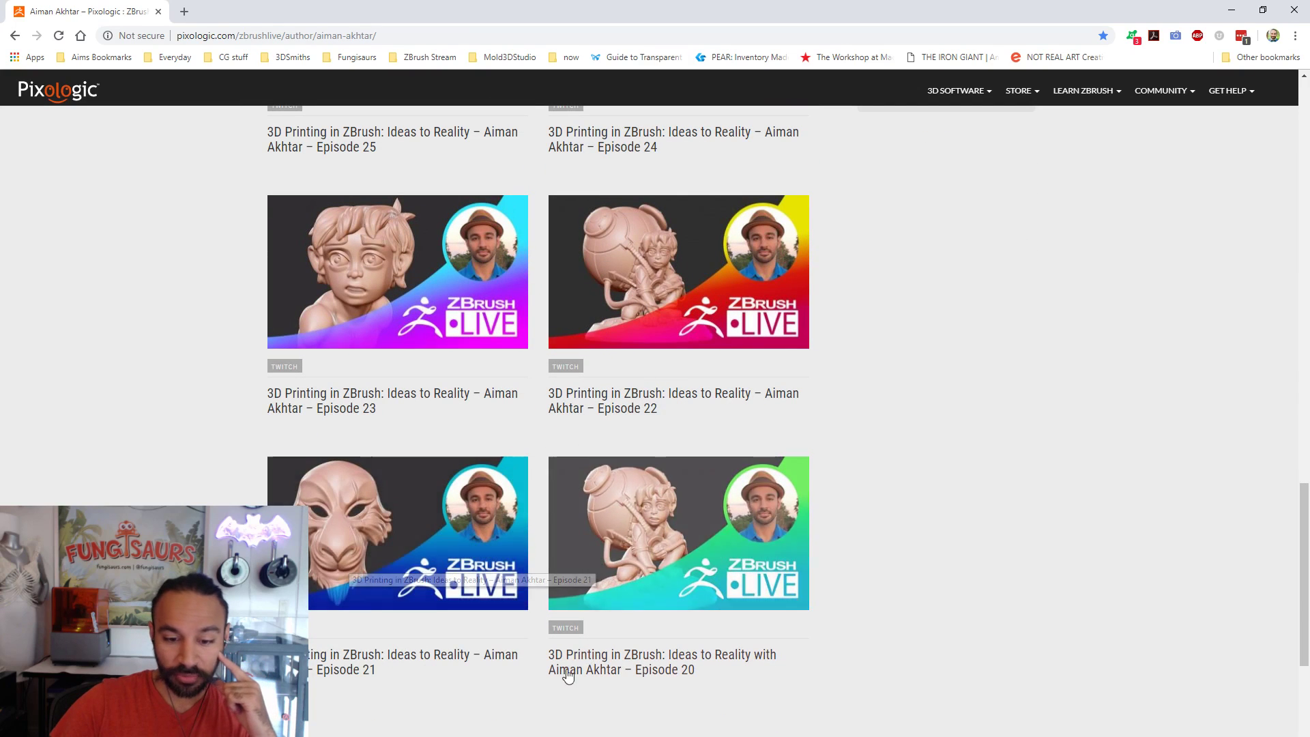
- Open page 3 of the host's posts and examine his earliest ZBrushLIVE episodes
{"action": "left_click", "coordinate": [292, 716]}
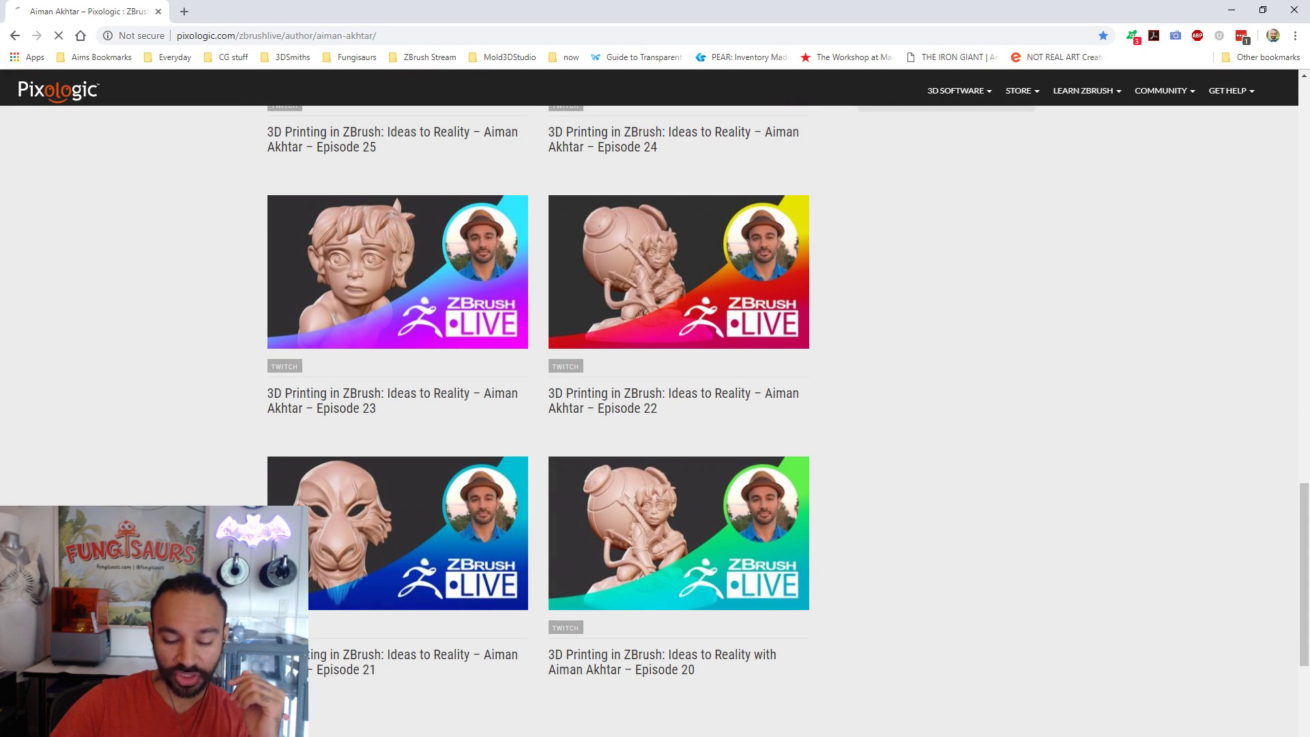
{"action": "scroll", "coordinate": [829, 483], "scroll_direction": "down", "scroll_amount": 8}
{"action": "scroll", "coordinate": [827, 477], "scroll_direction": "down", "scroll_amount": 2}
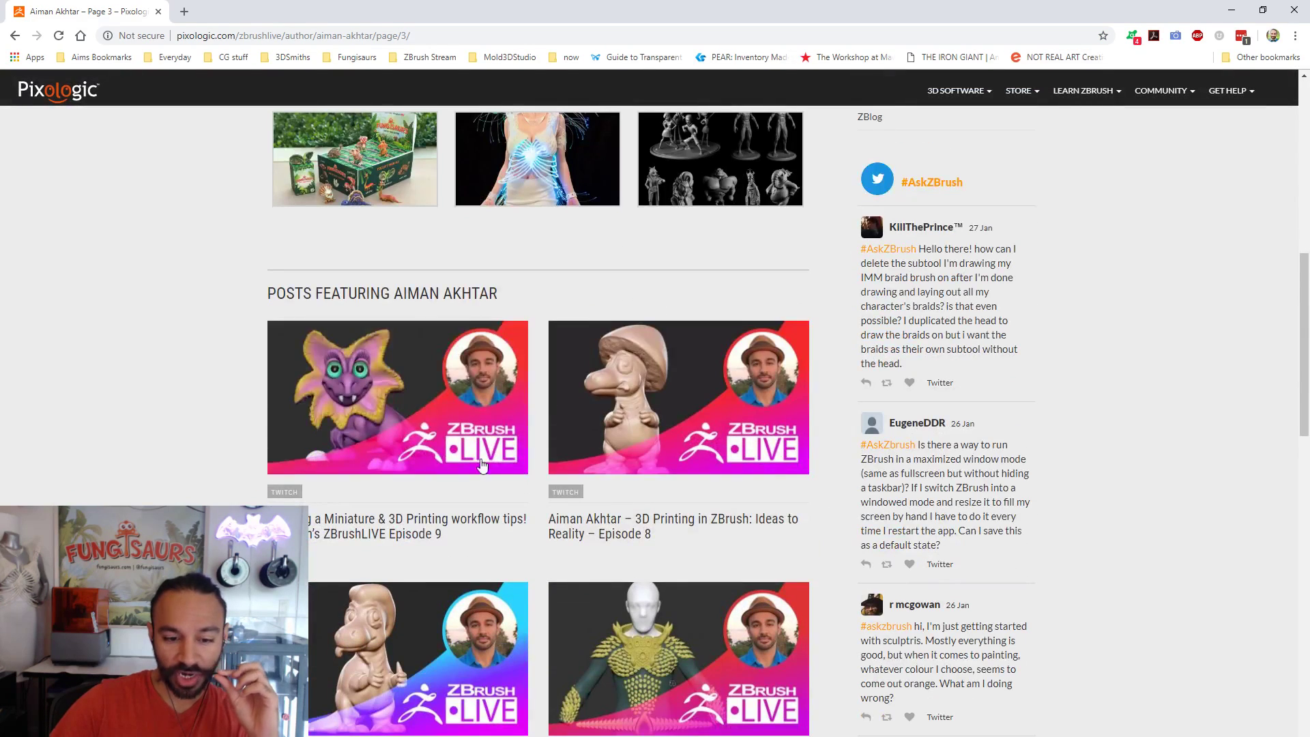
{"action": "scroll", "coordinate": [539, 259], "scroll_direction": "up", "scroll_amount": 2}
{"action": "scroll", "coordinate": [545, 308], "scroll_direction": "down", "scroll_amount": 2}
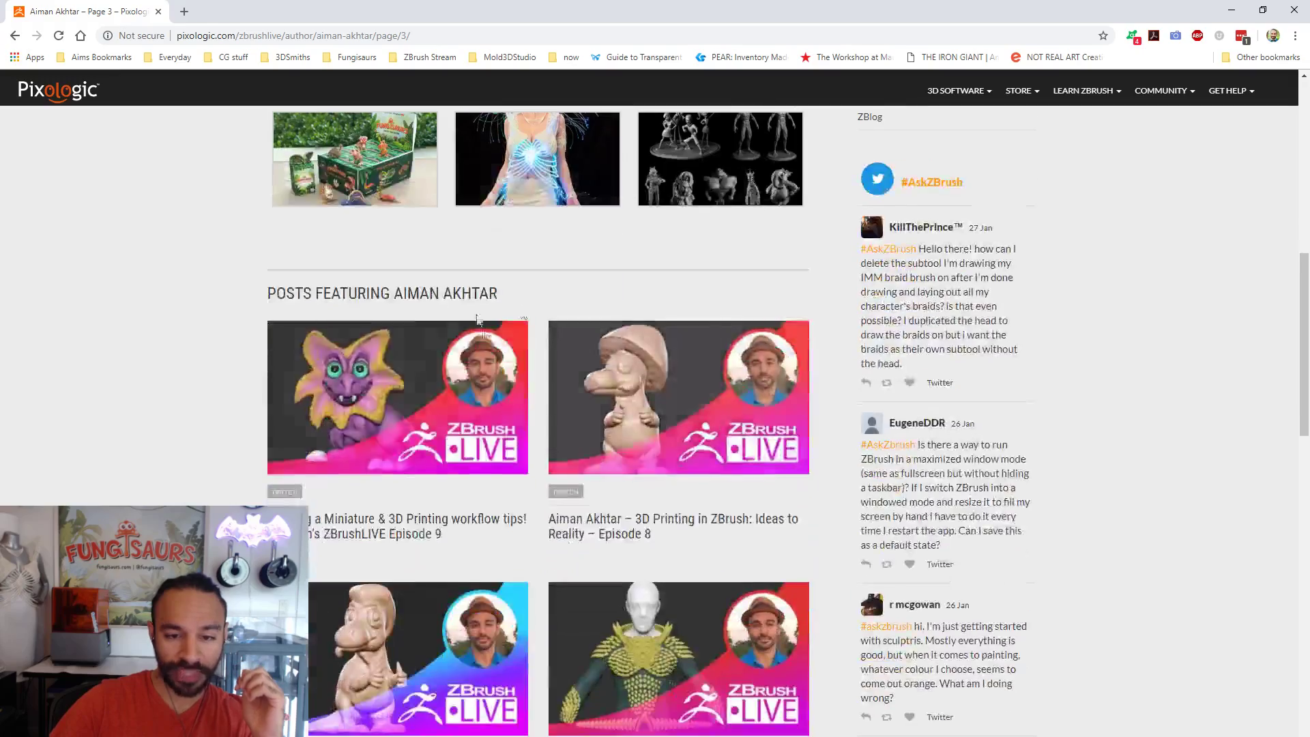
{"action": "scroll", "coordinate": [563, 408], "scroll_direction": "down", "scroll_amount": 4}
{"action": "scroll", "coordinate": [563, 408], "scroll_direction": "down", "scroll_amount": 8}
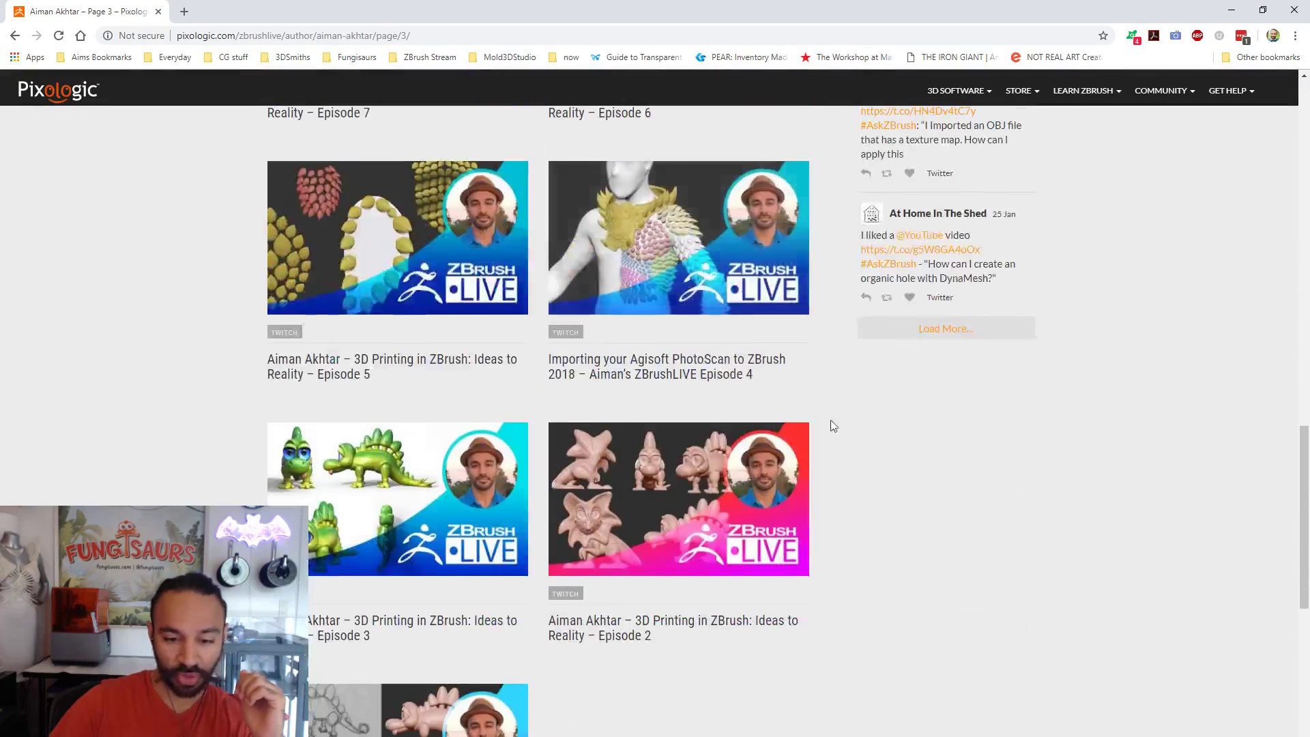
{"action": "scroll", "coordinate": [795, 466], "scroll_direction": "down", "scroll_amount": 6}
{"action": "scroll", "coordinate": [838, 490], "scroll_direction": "up", "scroll_amount": 14}
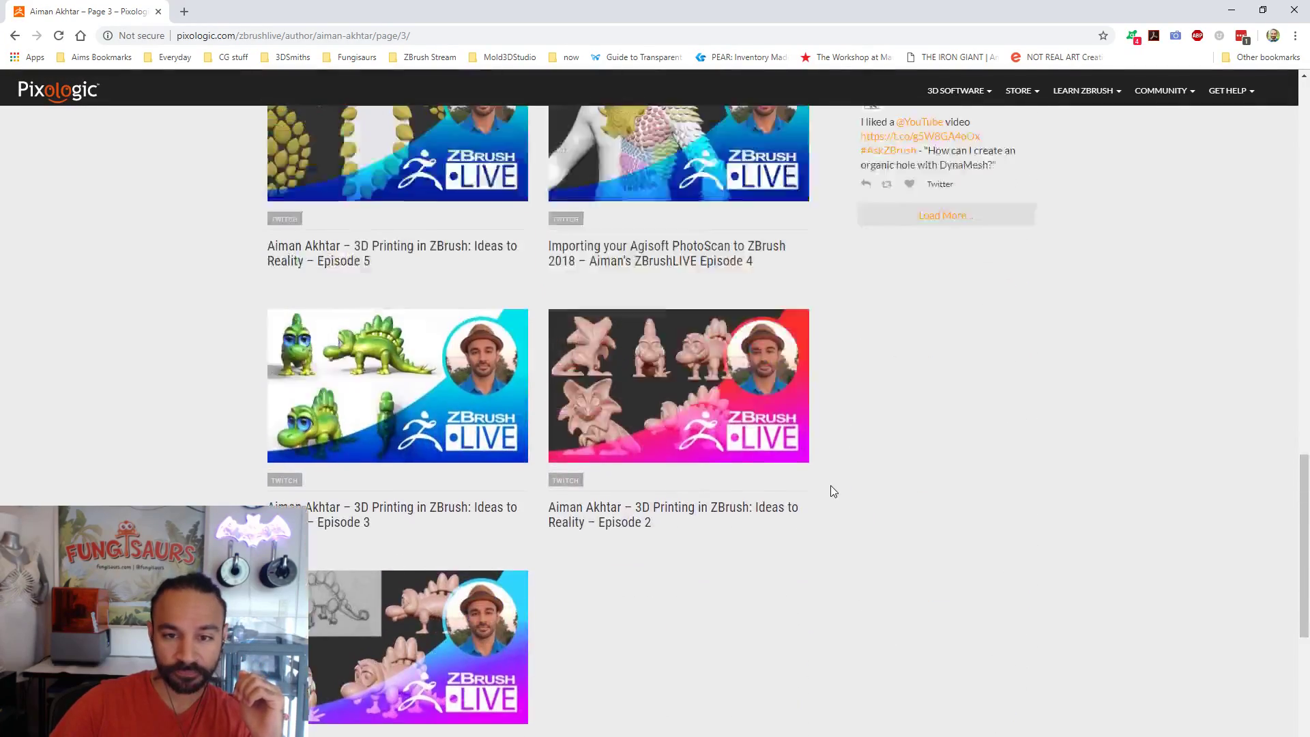
{"action": "scroll", "coordinate": [837, 488], "scroll_direction": "down", "scroll_amount": 2}
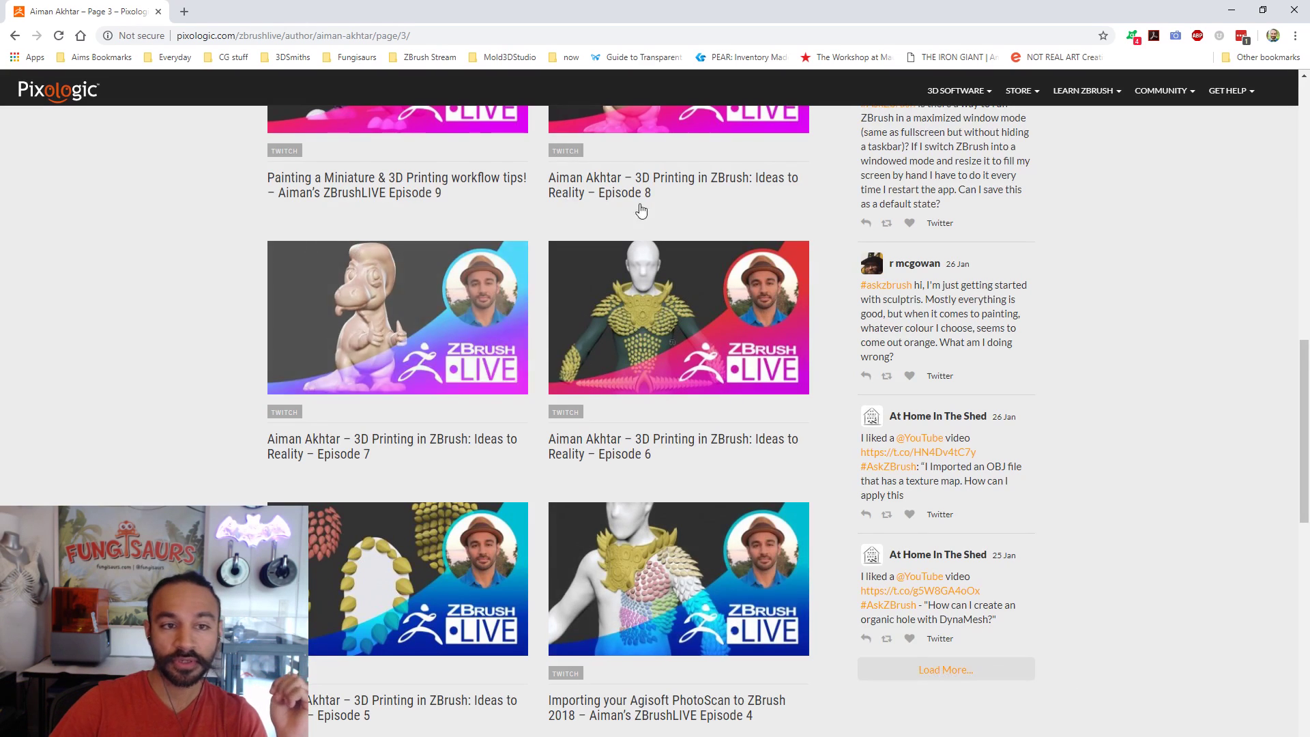
{"action": "scroll", "coordinate": [573, 187], "scroll_direction": "up", "scroll_amount": 15}
{"action": "scroll", "coordinate": [210, 106], "scroll_direction": "up", "scroll_amount": 2}
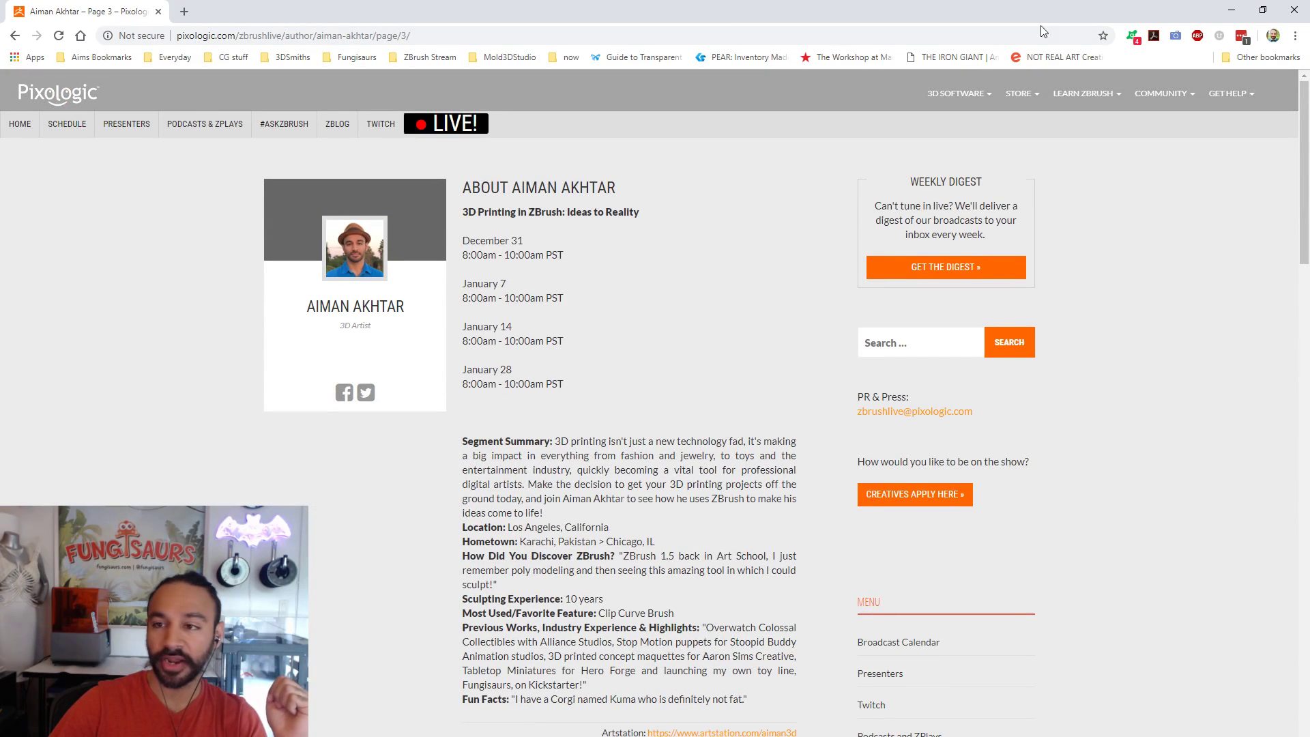
- Switch from the browser back to ZBrush and decimate the selected torso mesh
{"action": "left_click", "coordinate": [1295, 10]}
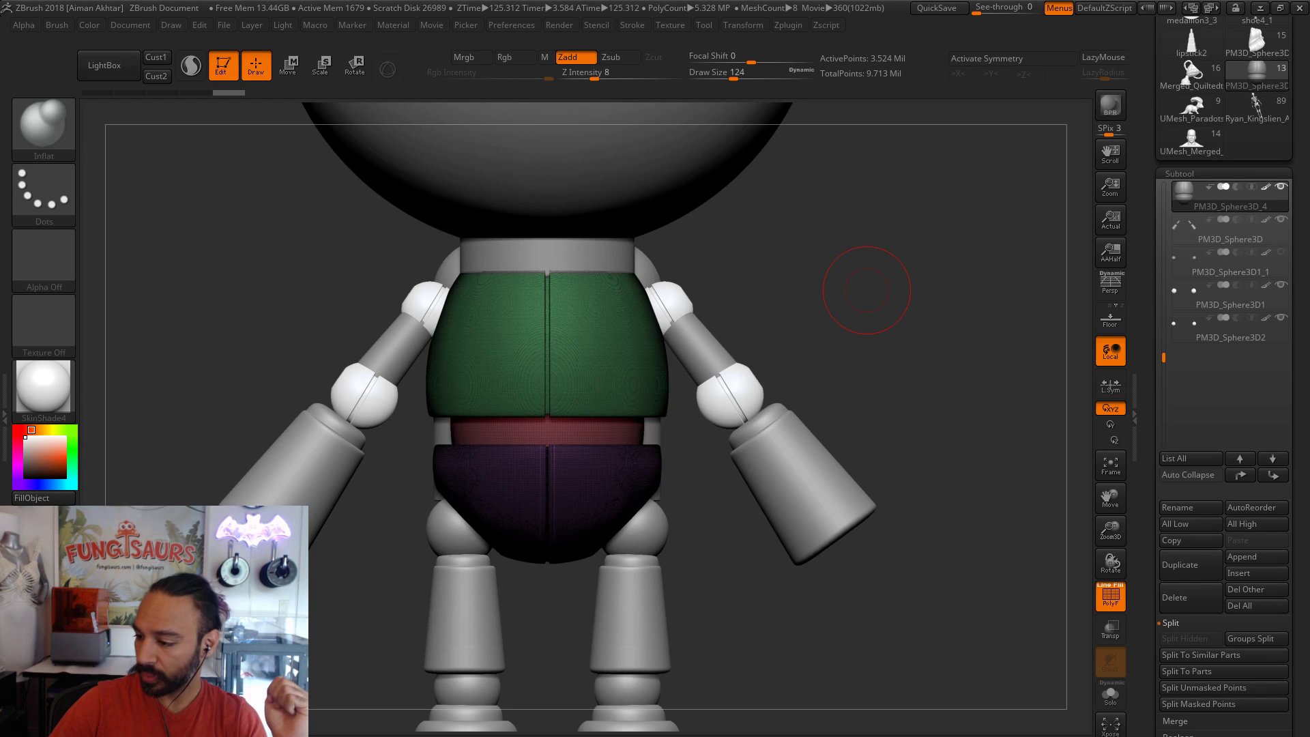
{"action": "left_click", "coordinate": [810, 25]}
{"action": "left_click", "coordinate": [854, 406]}
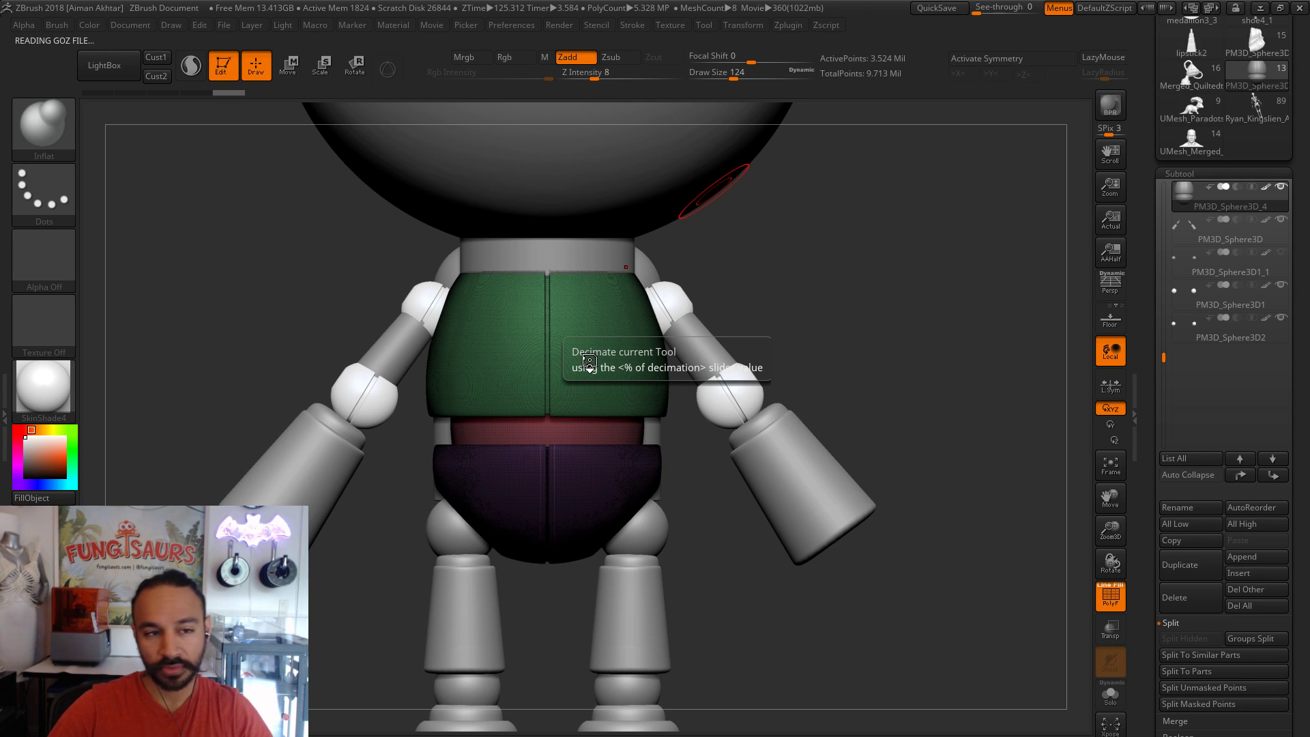
- Activate X symmetry, select the arm mesh and mask its upper arms while leaving the forearms and cuffs unmasked
{"action": "left_click", "coordinate": [732, 391], "text": "alt"}
{"action": "key", "text": "x"}
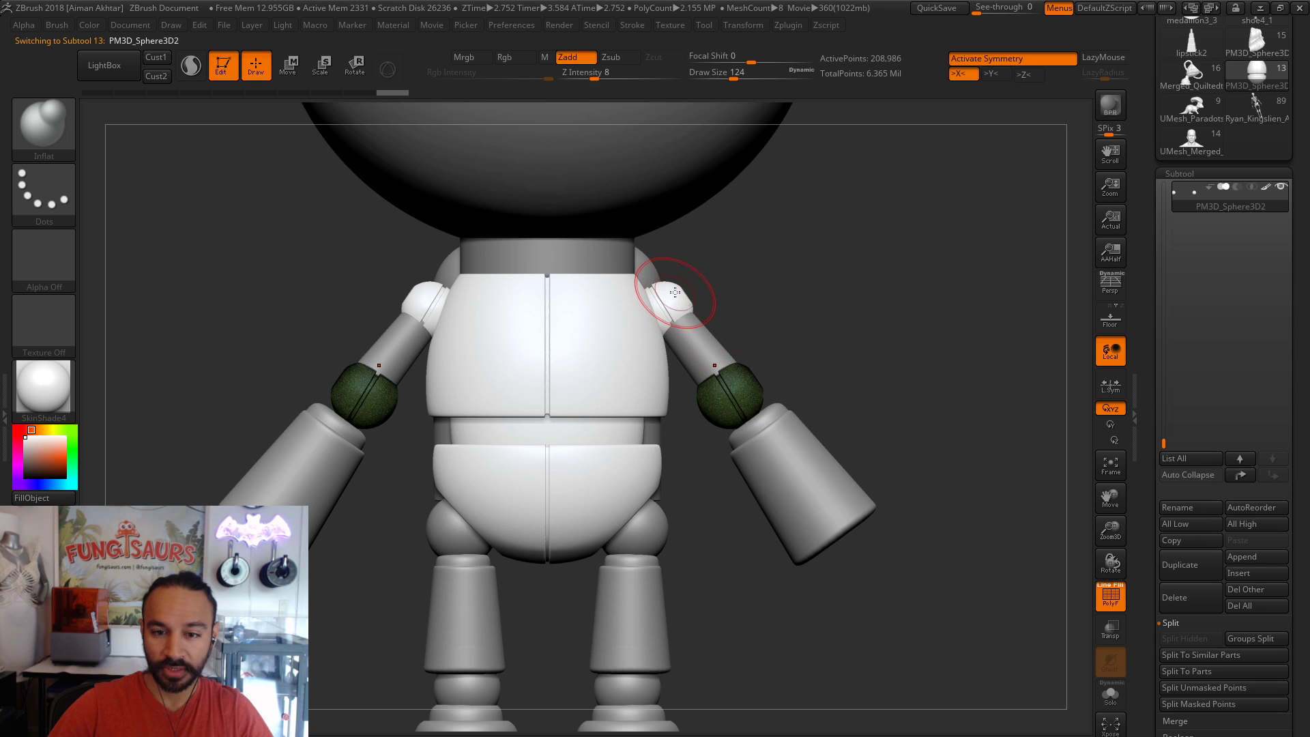
{"action": "left_click", "coordinate": [673, 292], "text": "alt"}
{"action": "left_click", "coordinate": [703, 350], "text": "alt"}
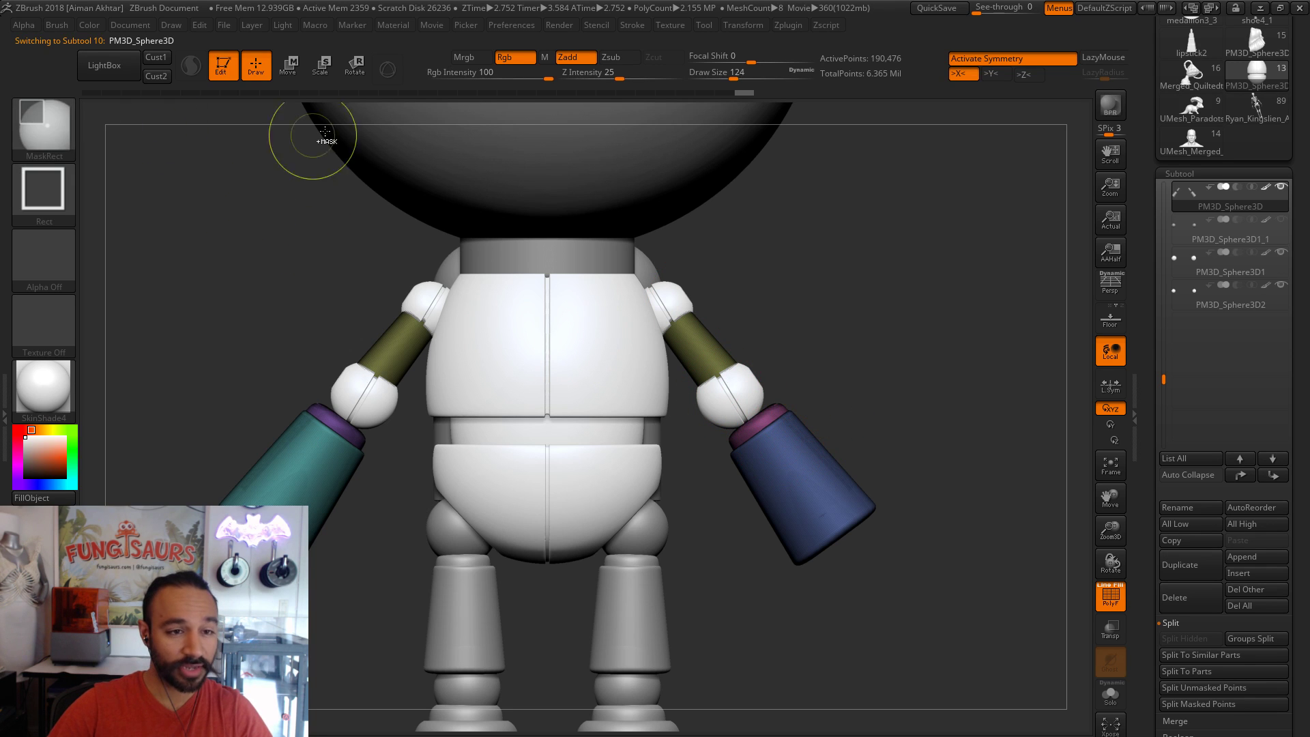
{"action": "left_click", "coordinate": [355, 64]}
{"action": "left_click", "coordinate": [728, 393], "text": "ctrl"}
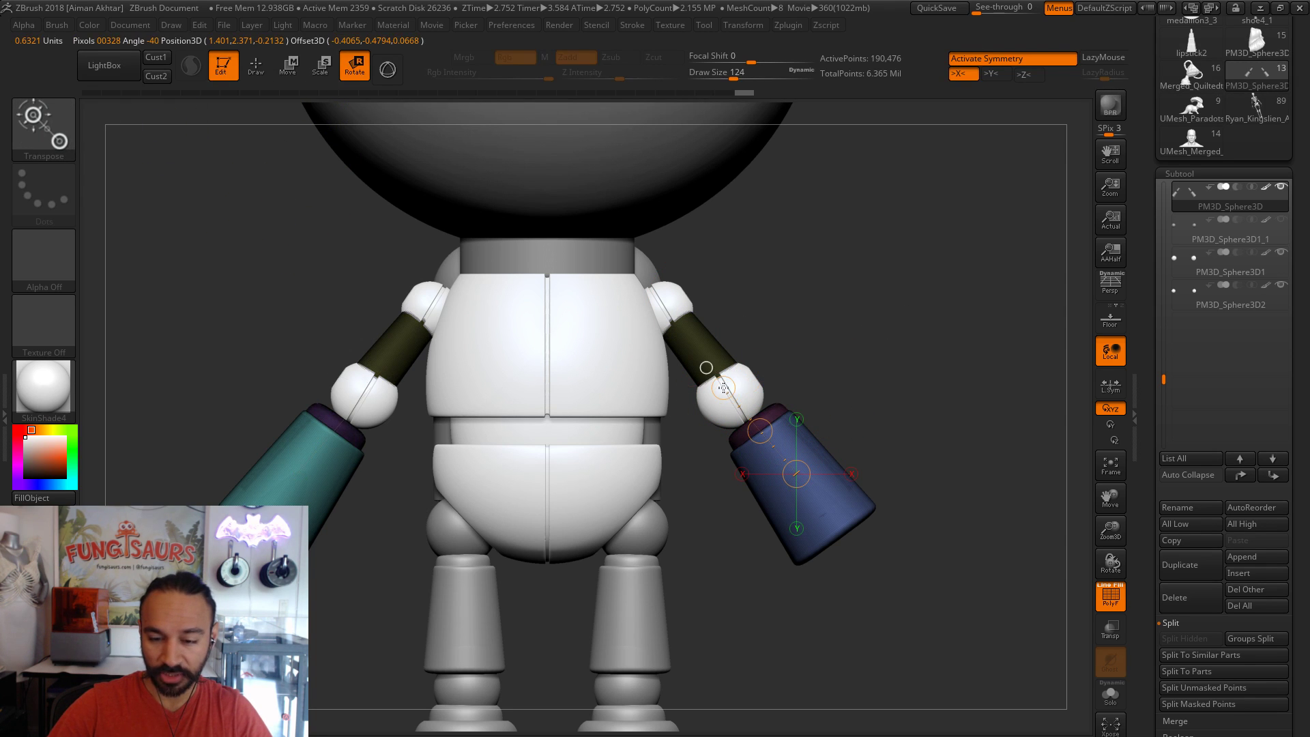
{"action": "left_click_drag", "start_coordinate": [741, 437], "coordinate": [799, 492]}
{"action": "left_click_drag", "start_coordinate": [791, 491], "coordinate": [794, 492]}
{"action": "left_click_drag", "start_coordinate": [764, 417], "coordinate": [793, 487], "text": "ctrl"}
{"action": "left_click_drag", "start_coordinate": [739, 438], "coordinate": [808, 508], "text": "ctrl"}
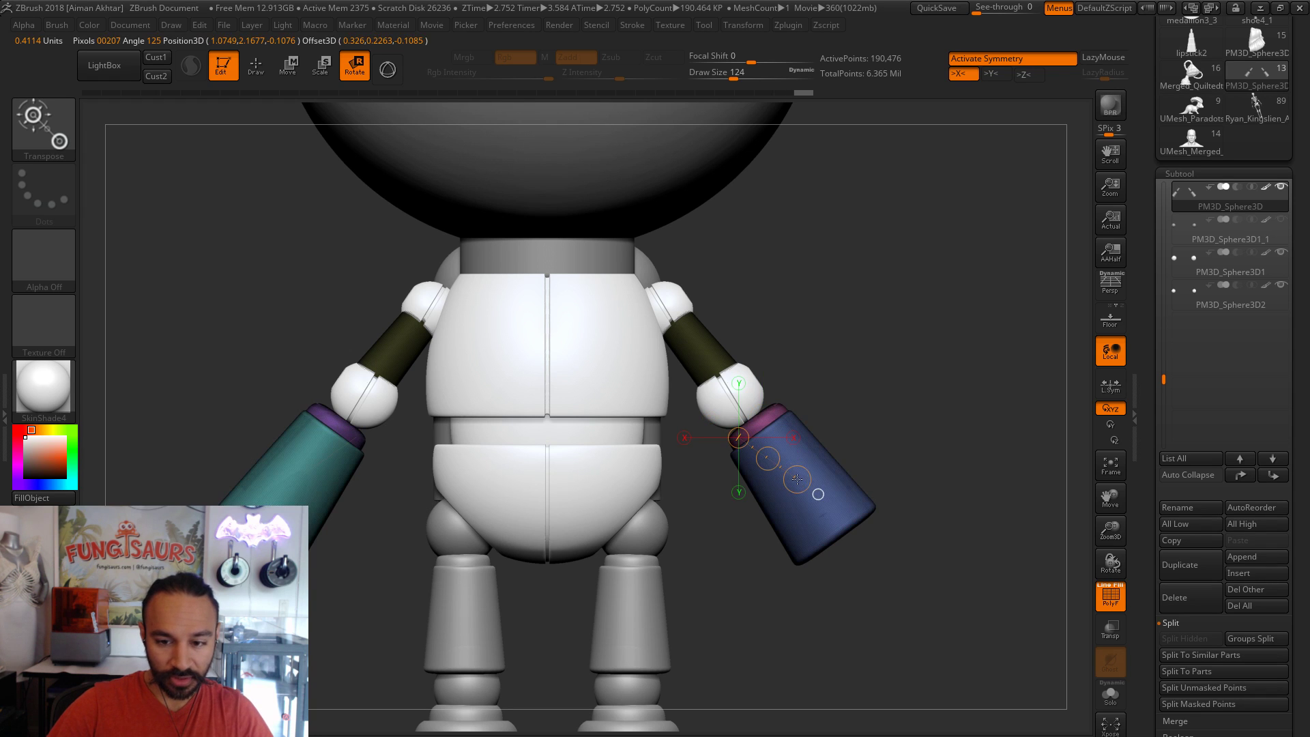
- Move the unmasked forearms slightly inward and up toward the elbow joints along a 135-degree transpose line
{"action": "left_click_drag", "start_coordinate": [798, 463], "coordinate": [899, 589], "text": "shift"}
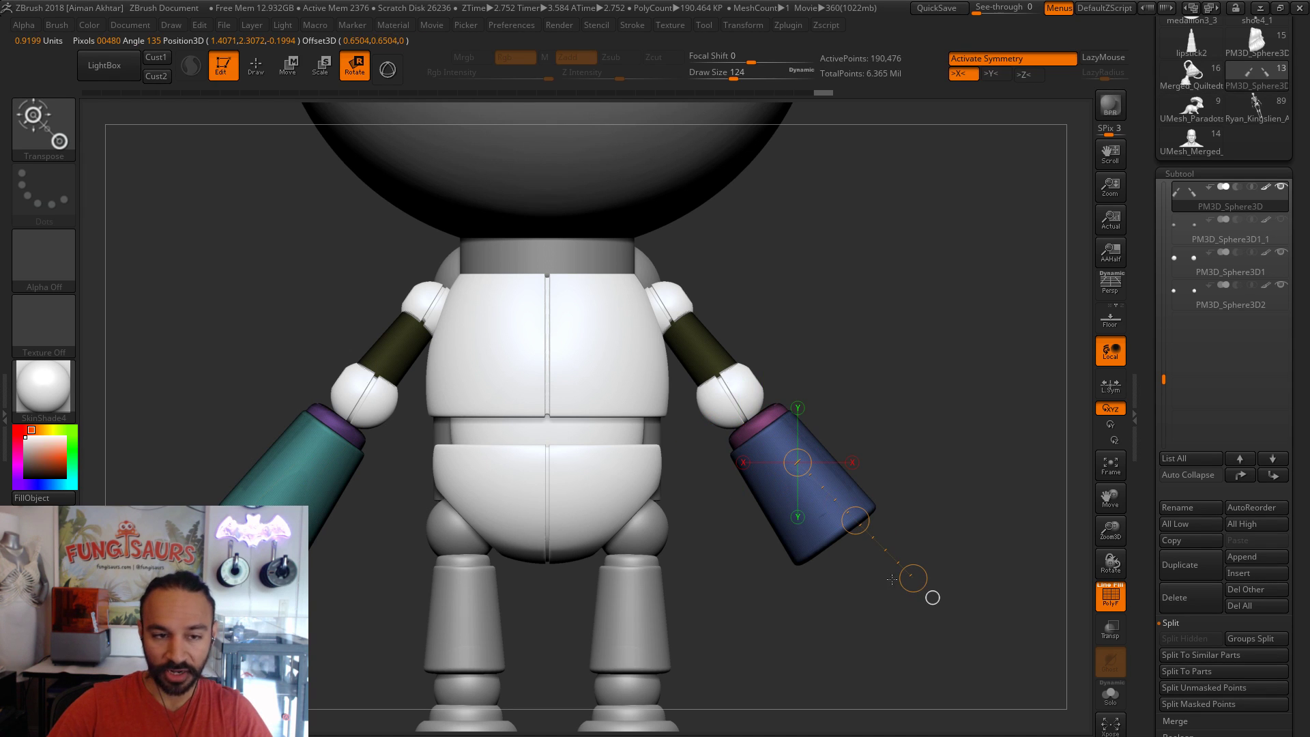
{"action": "key", "text": "w"}
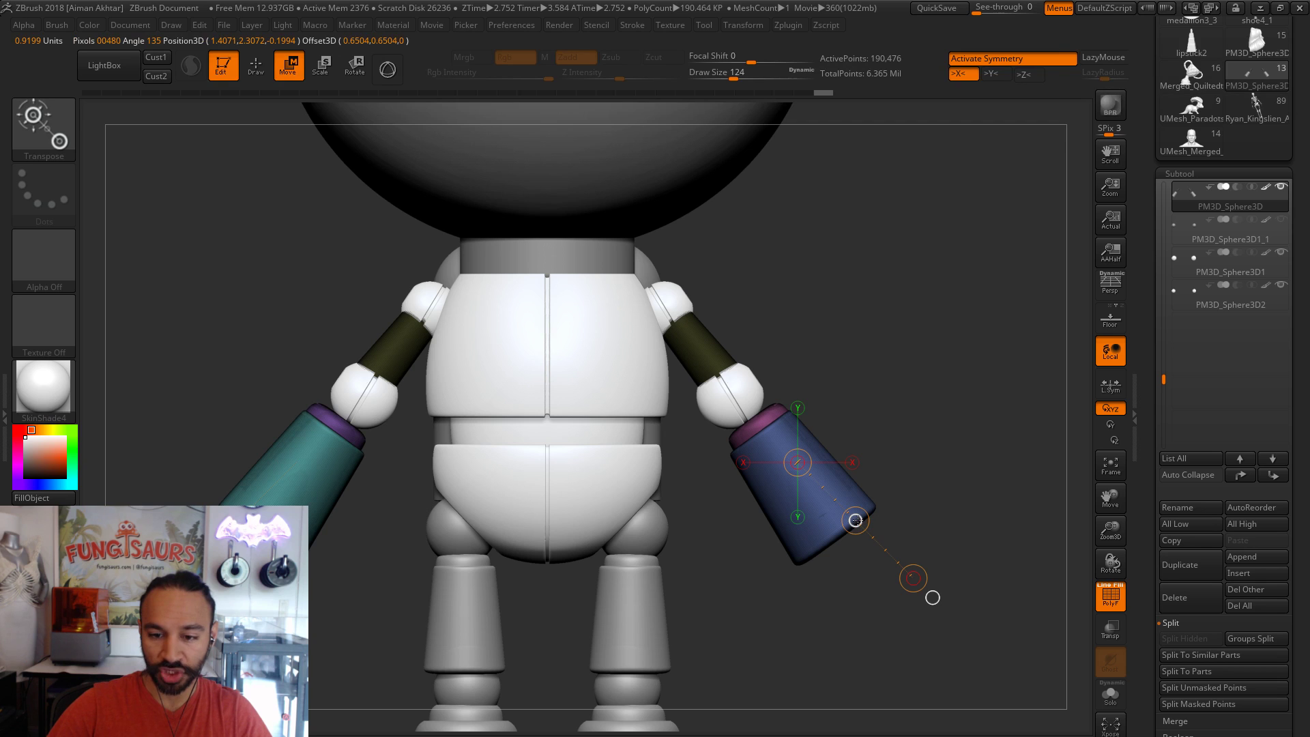
{"action": "left_click_drag", "start_coordinate": [855, 520], "coordinate": [847, 515]}
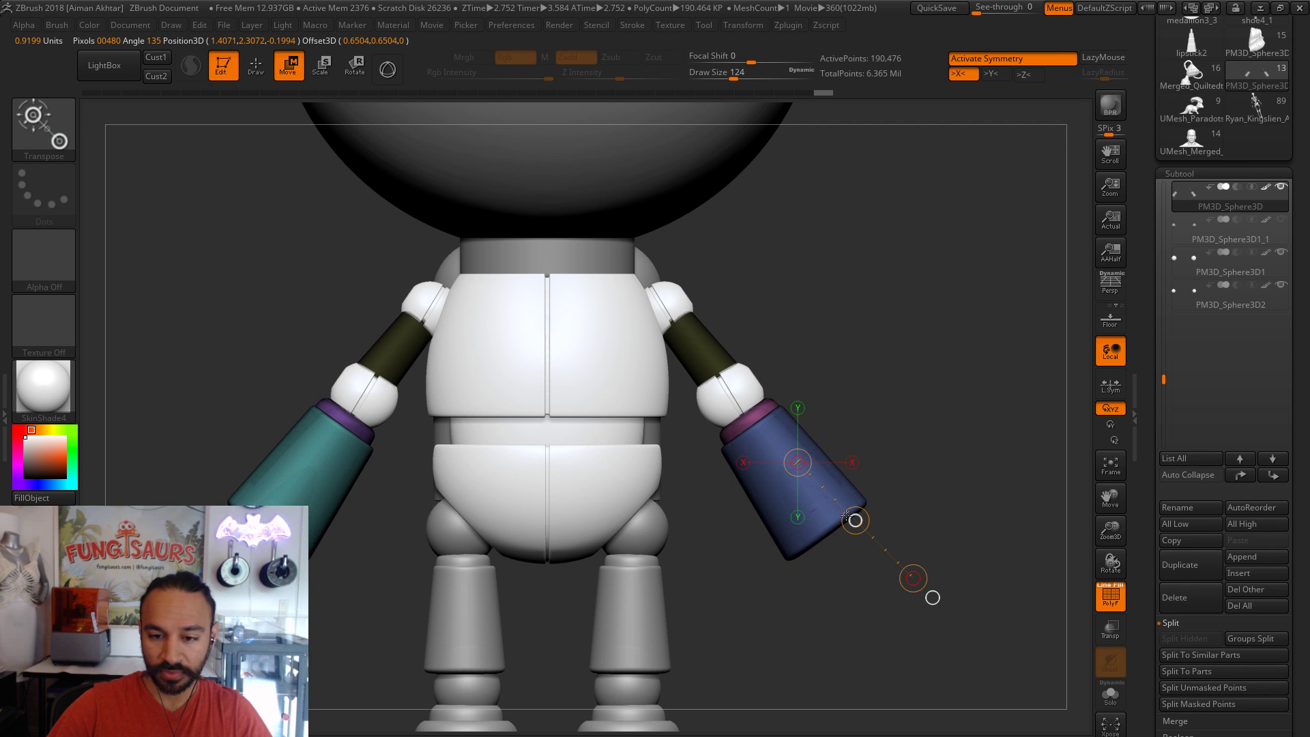
{"action": "left_click_drag", "start_coordinate": [956, 594], "coordinate": [823, 491]}
{"action": "left_click_drag", "start_coordinate": [1007, 659], "coordinate": [1006, 597]}
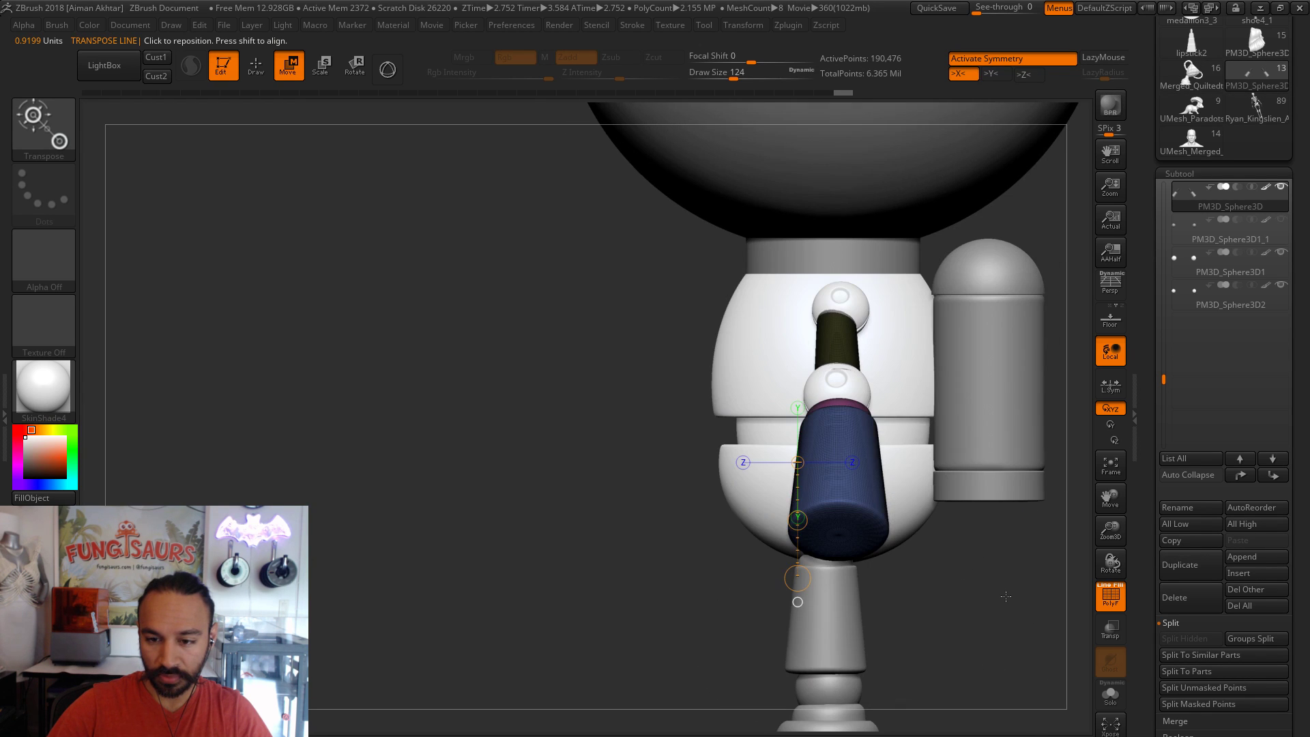
{"action": "mouse_move", "coordinate": [849, 444]}
{"action": "left_mouse_down"}
{"action": "mouse_move", "coordinate": [1010, 443]}
{"action": "mouse_move", "coordinate": [930, 442]}
{"action": "left_mouse_up"}
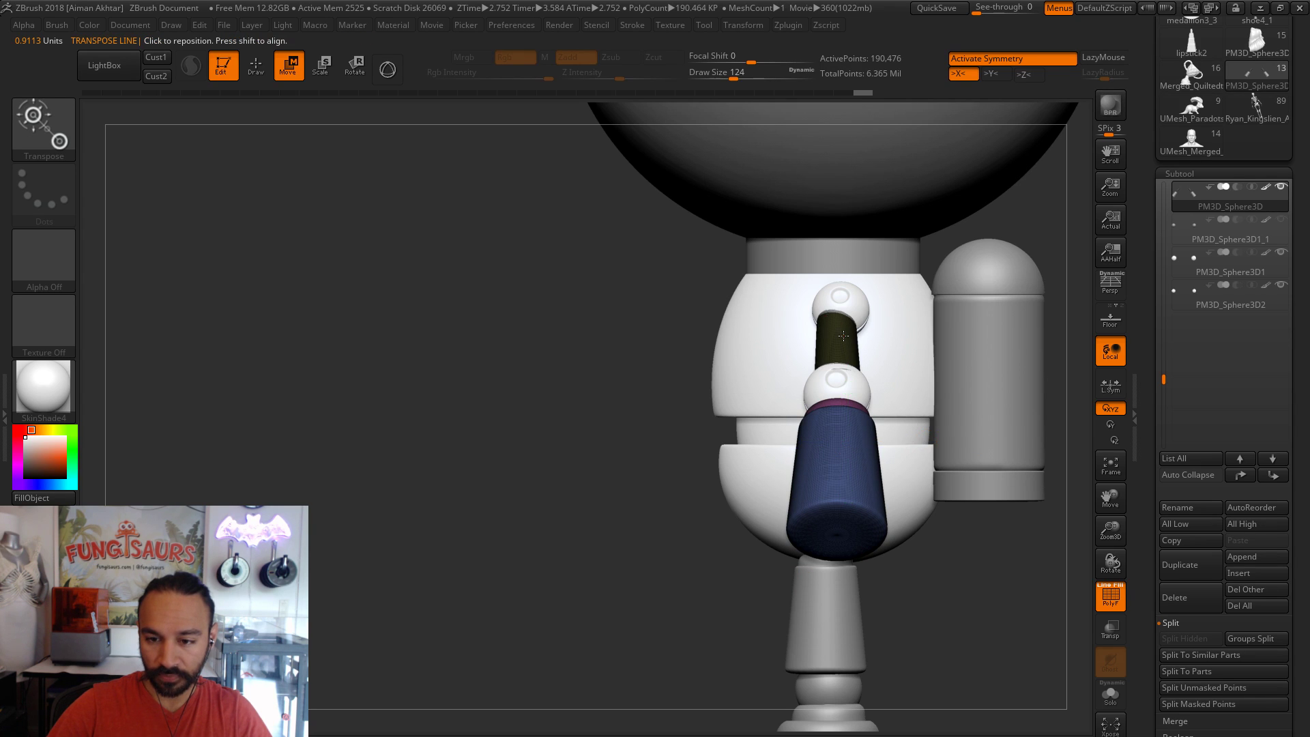
- Isolate the arm mesh without its polygroup display and invert the mask so the forearms are protected
{"action": "left_click", "coordinate": [1118, 706]}
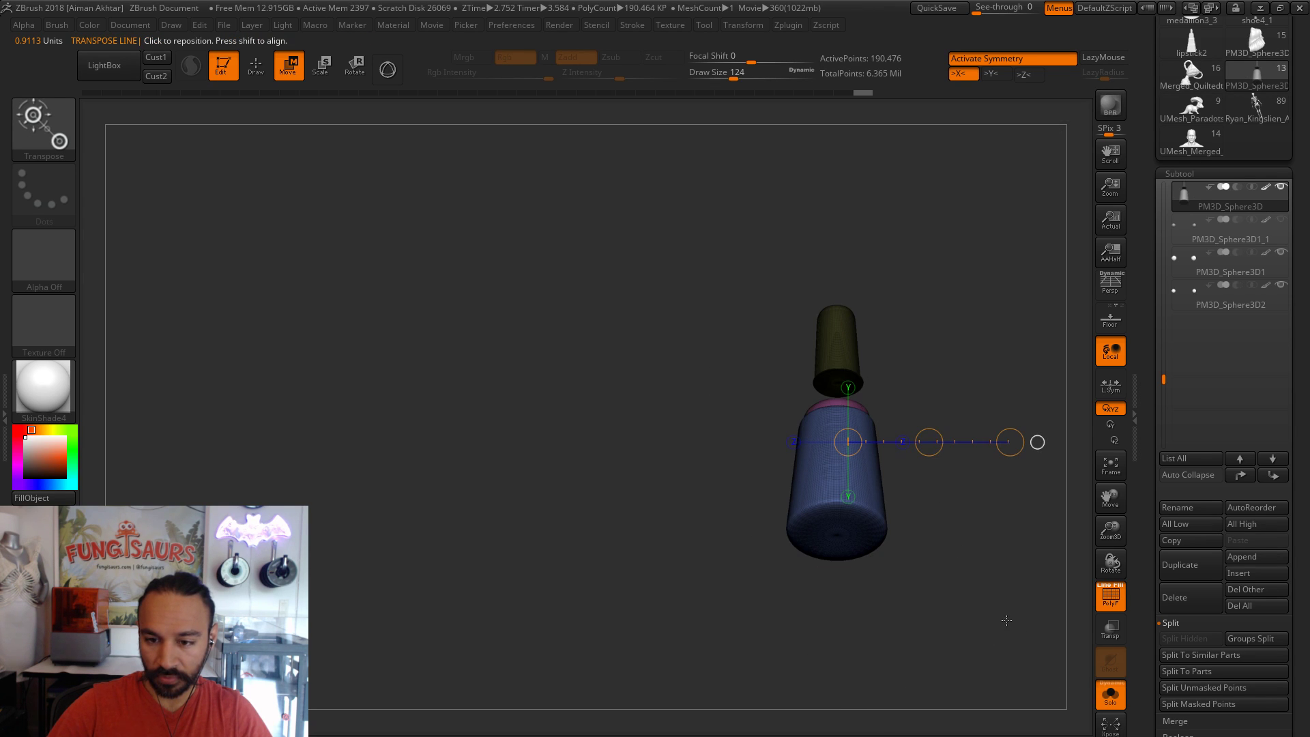
{"action": "left_click", "coordinate": [1112, 593]}
{"action": "left_click_drag", "start_coordinate": [1023, 586], "coordinate": [850, 440]}
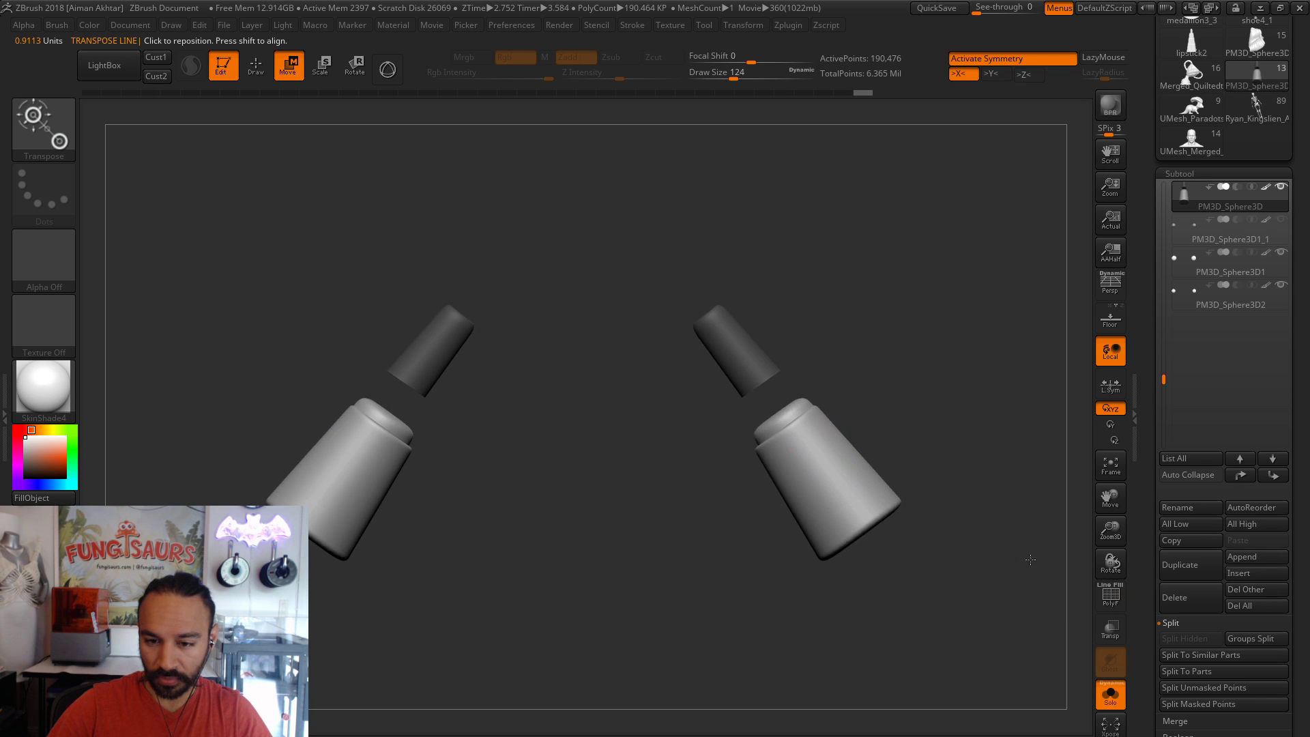
{"action": "left_click_drag", "start_coordinate": [856, 536], "coordinate": [872, 522], "text": "alt"}
{"action": "left_click_drag", "start_coordinate": [806, 376], "coordinate": [965, 500], "text": "alt"}
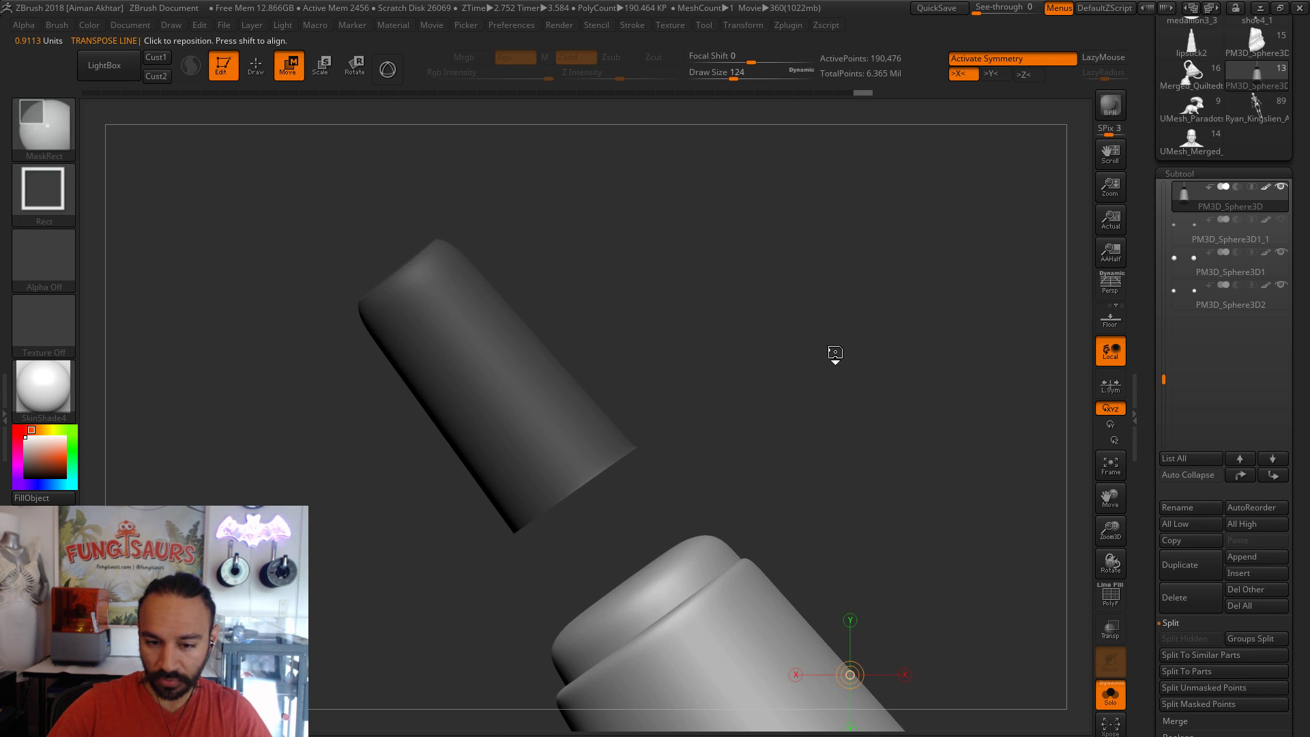
{"action": "left_click", "coordinate": [834, 356], "text": "ctrl"}
{"action": "left_click_drag", "start_coordinate": [827, 391], "coordinate": [699, 484]}
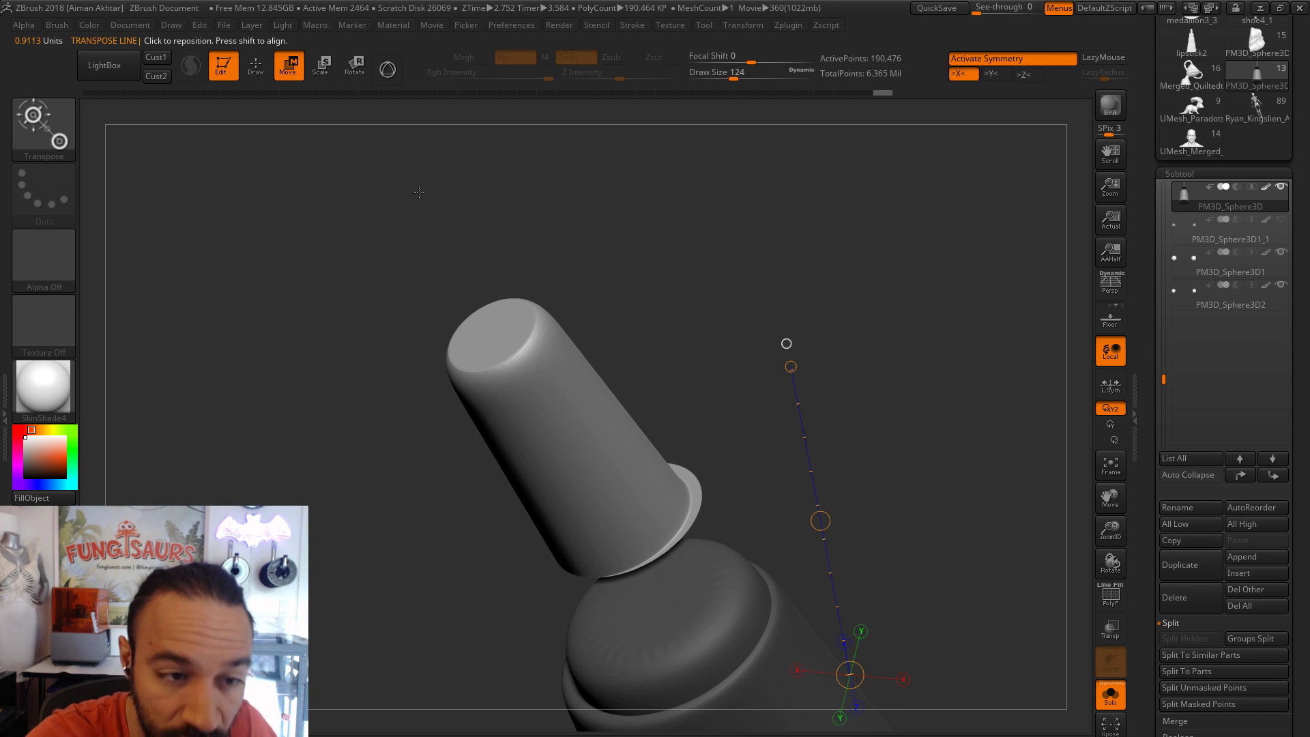
- Return to Draw mode, clear the canvas and frame the isolated arm mesh for editing
{"action": "left_click", "coordinate": [256, 64]}
{"action": "key", "text": "s"}
{"action": "left_click", "coordinate": [686, 497]}
{"action": "left_click_drag", "start_coordinate": [775, 349], "coordinate": [770, 372]}
{"action": "key", "text": "ctrl+n"}
{"action": "left_click_drag", "start_coordinate": [638, 467], "coordinate": [602, 494]}
{"action": "left_click", "coordinate": [221, 66]}
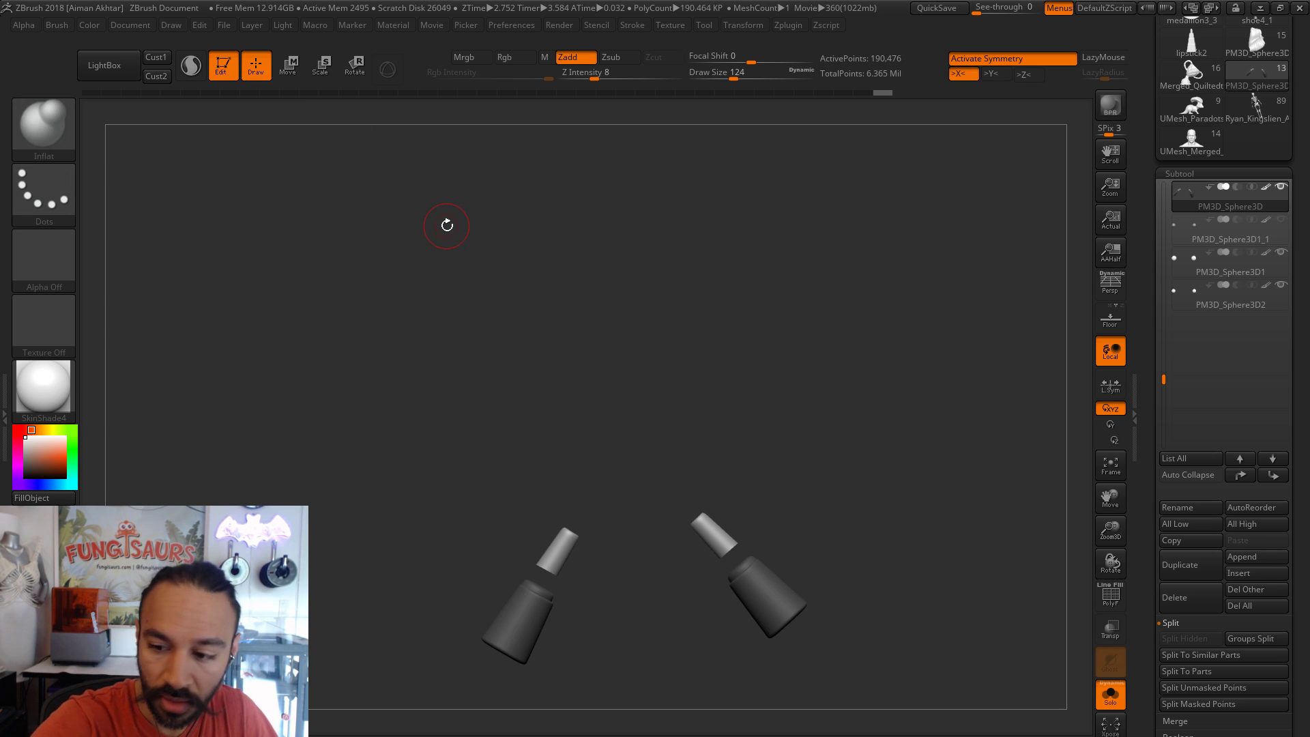
{"action": "left_click", "coordinate": [1111, 466]}
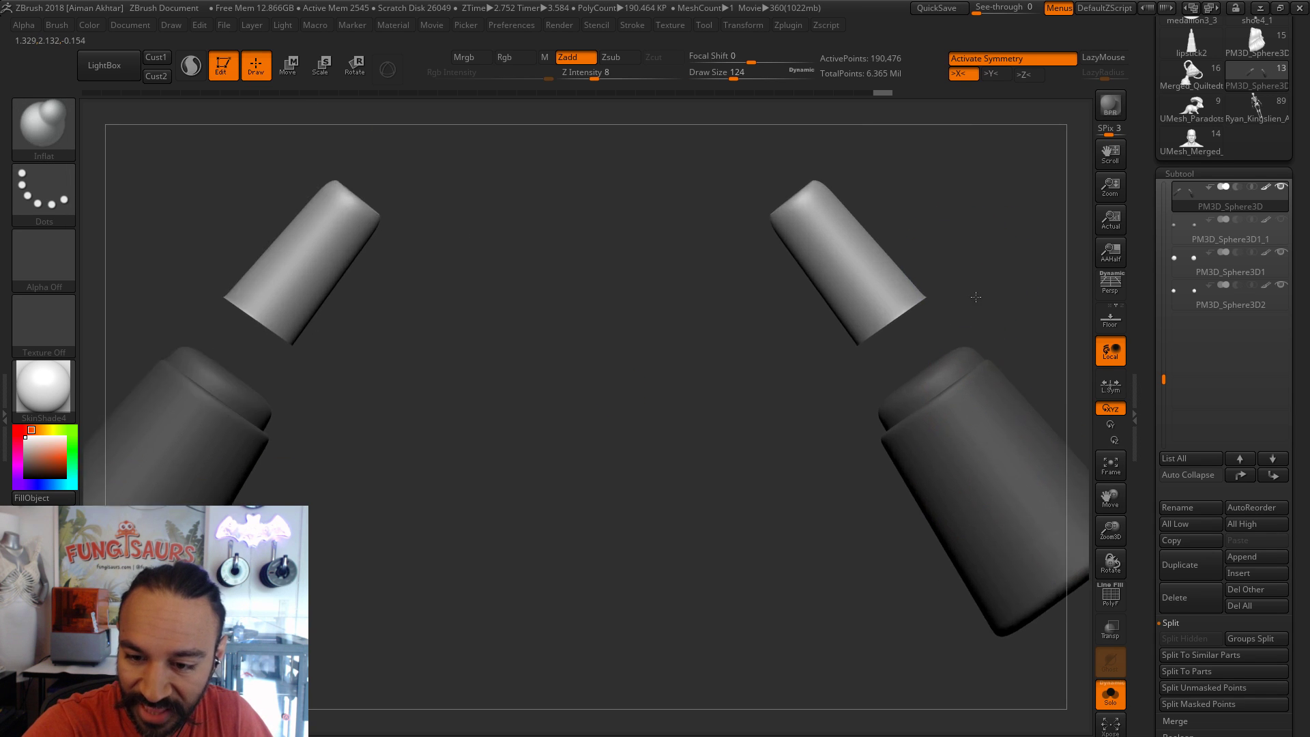
- Hide the flared lip at the lower end of the upper arms with the SelectLasso brush
{"action": "left_click_drag", "start_coordinate": [837, 393], "coordinate": [503, 477], "text": "alt"}
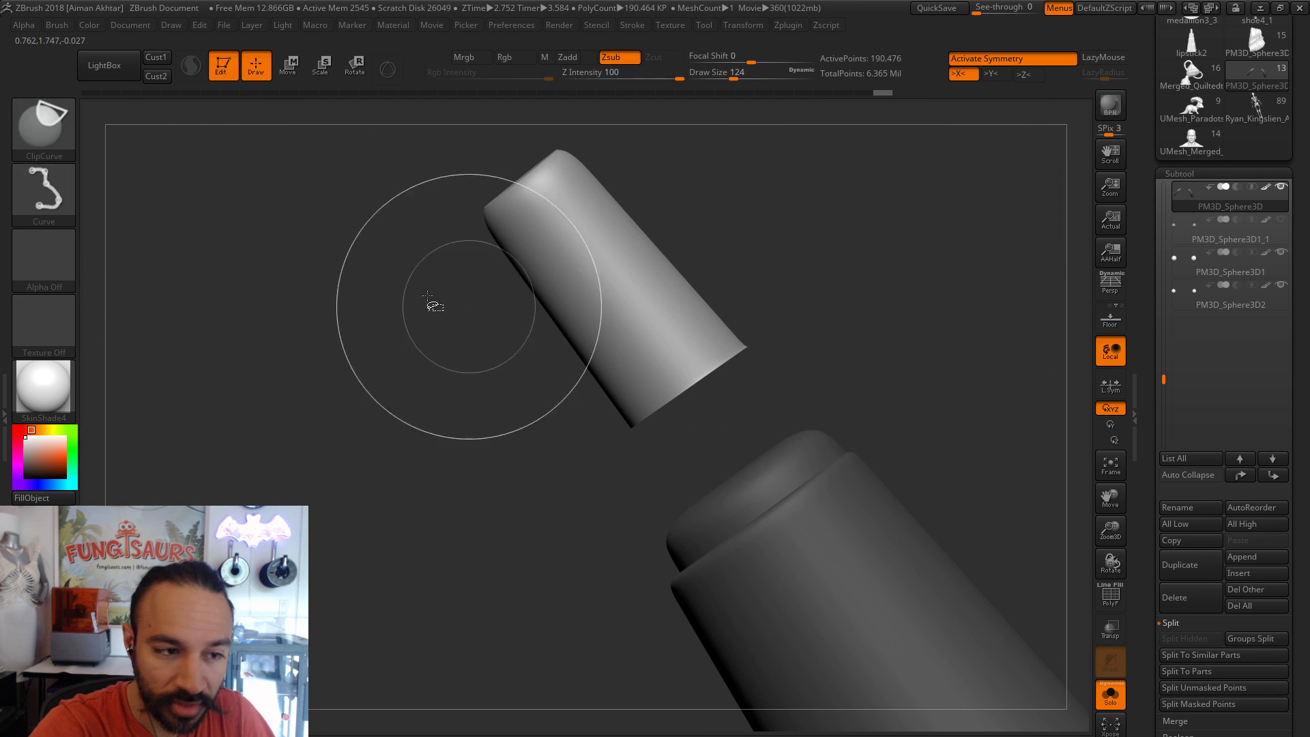
{"action": "left_click", "coordinate": [44, 137], "text": "ctrl+shift"}
{"action": "left_click", "coordinate": [193, 140]}
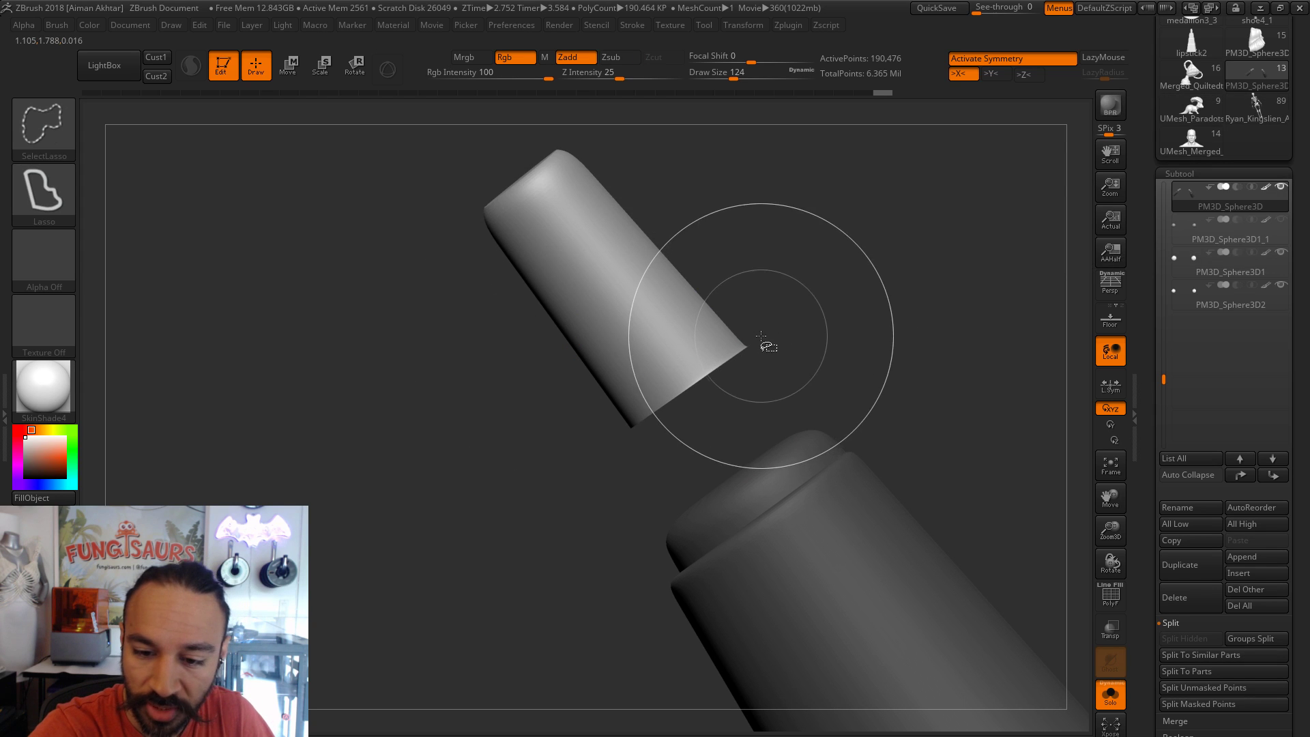
{"action": "mouse_move", "coordinate": [769, 337]}
{"action": "left_mouse_down", "text": "ctrl+shift"}
{"action": "mouse_move", "coordinate": [572, 472]}
{"action": "mouse_move", "coordinate": [876, 391]}
{"action": "mouse_move", "coordinate": [860, 403]}
{"action": "mouse_move", "coordinate": [690, 387]}
{"action": "left_mouse_up", "text": "ctrl+shift"}
{"action": "left_click_drag", "start_coordinate": [825, 330], "coordinate": [675, 444], "text": "ctrl+shift"}
{"action": "mouse_move", "coordinate": [760, 454]}
{"action": "left_mouse_down"}
{"action": "mouse_move", "coordinate": [757, 477]}
{"action": "mouse_move", "coordinate": [845, 380]}
{"action": "mouse_move", "coordinate": [878, 371]}
{"action": "mouse_move", "coordinate": [918, 406]}
{"action": "left_mouse_up"}
{"action": "mouse_move", "coordinate": [948, 368]}
{"action": "left_mouse_down", "text": "alt"}
{"action": "mouse_move", "coordinate": [892, 406]}
{"action": "mouse_move", "coordinate": [904, 252]}
{"action": "mouse_move", "coordinate": [848, 345]}
{"action": "mouse_move", "coordinate": [983, 389]}
{"action": "left_mouse_up", "text": "alt"}
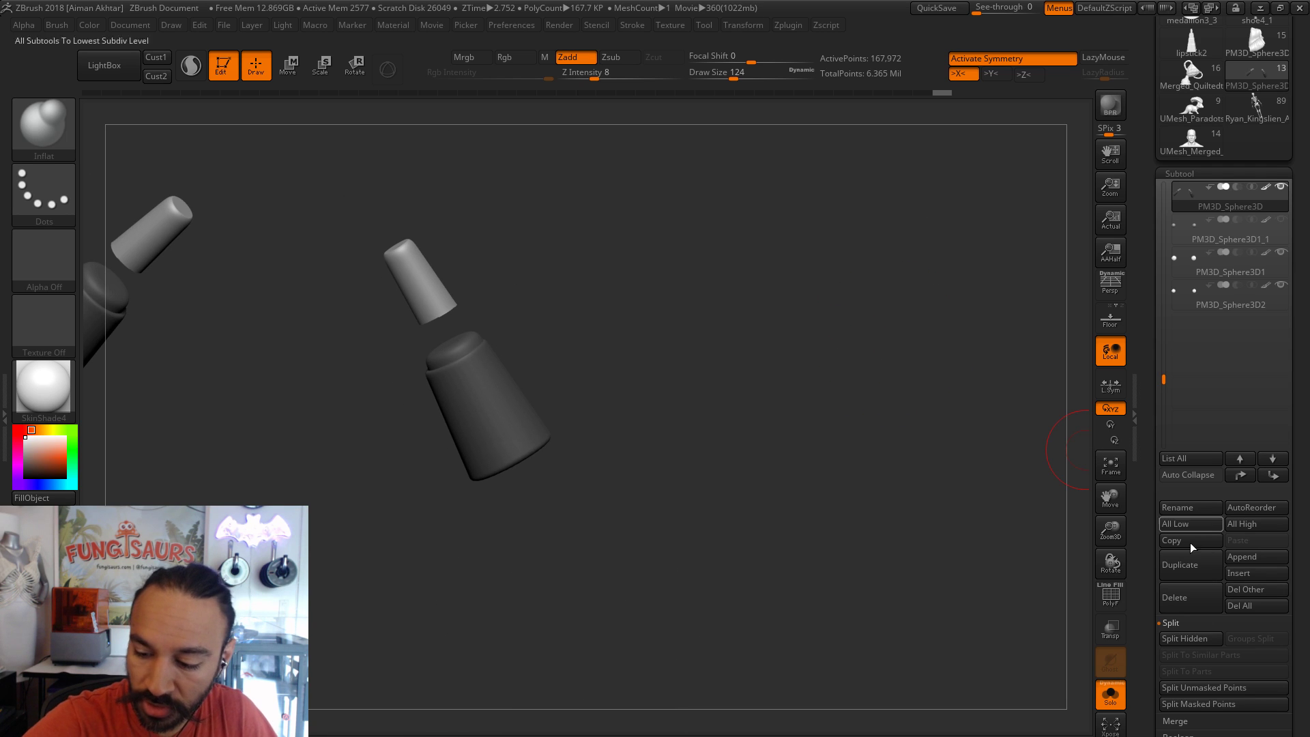
- Delete the hidden polygons from the arm mesh and clear its mask
{"action": "left_click_drag", "start_coordinate": [1297, 600], "coordinate": [1201, 257]}
{"action": "left_click", "coordinate": [1195, 451]}
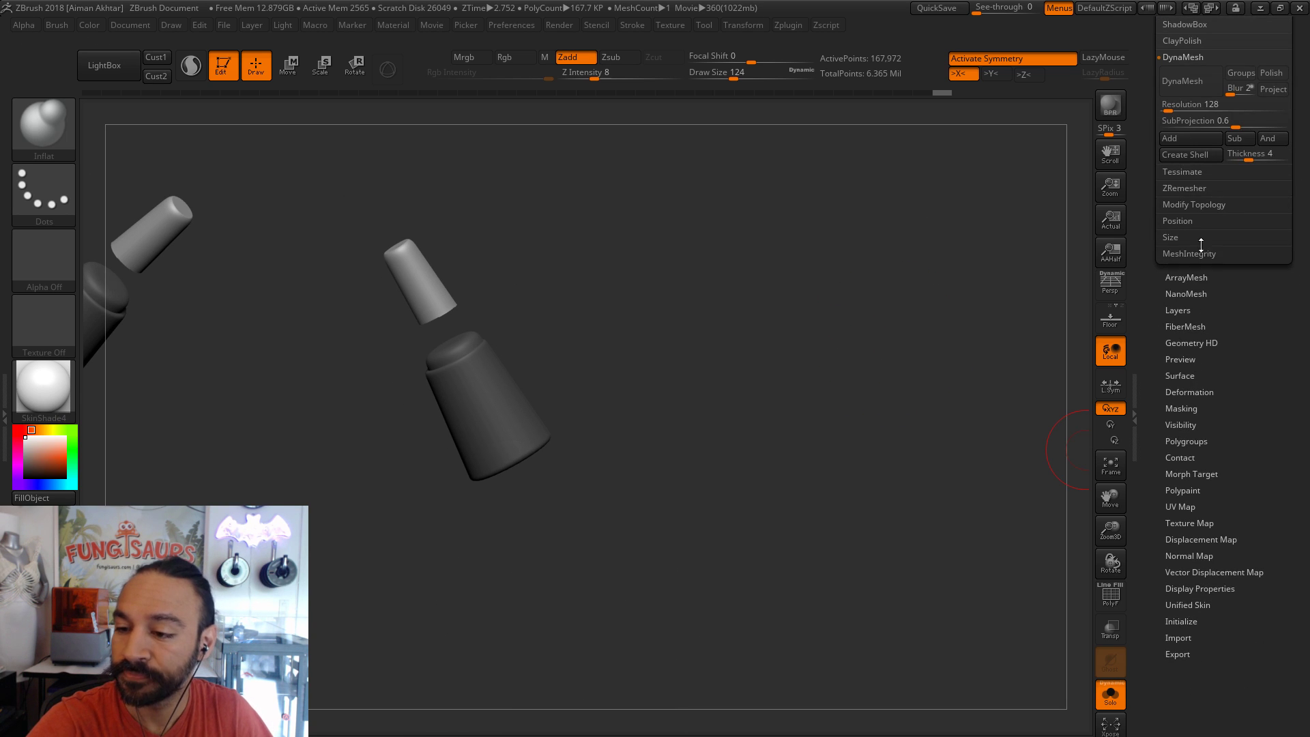
{"action": "left_click", "coordinate": [1203, 205]}
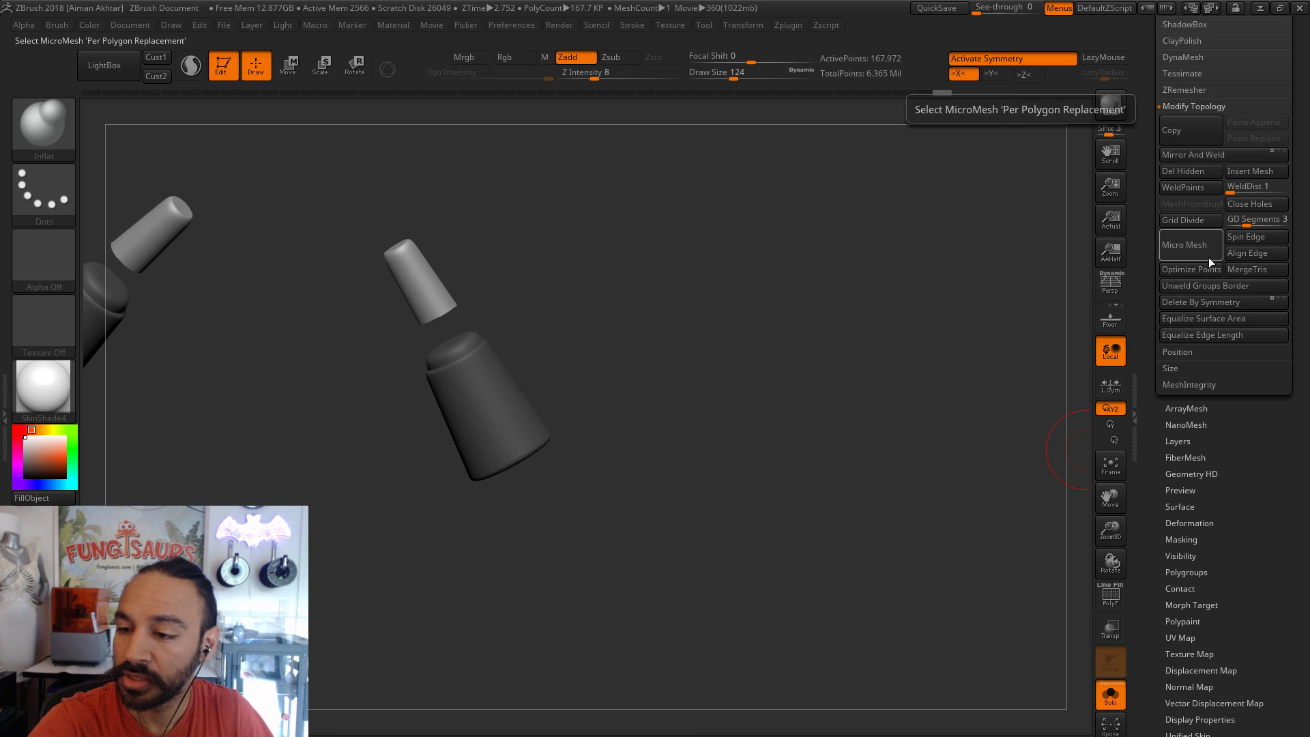
{"action": "left_click_drag", "start_coordinate": [769, 339], "coordinate": [956, 427], "text": "alt"}
{"action": "left_click", "coordinate": [1224, 58]}
{"action": "left_click_drag", "start_coordinate": [924, 279], "coordinate": [936, 392]}
{"action": "left_click_drag", "start_coordinate": [919, 304], "coordinate": [700, 345]}
{"action": "left_click", "coordinate": [742, 339], "text": "ctrl"}
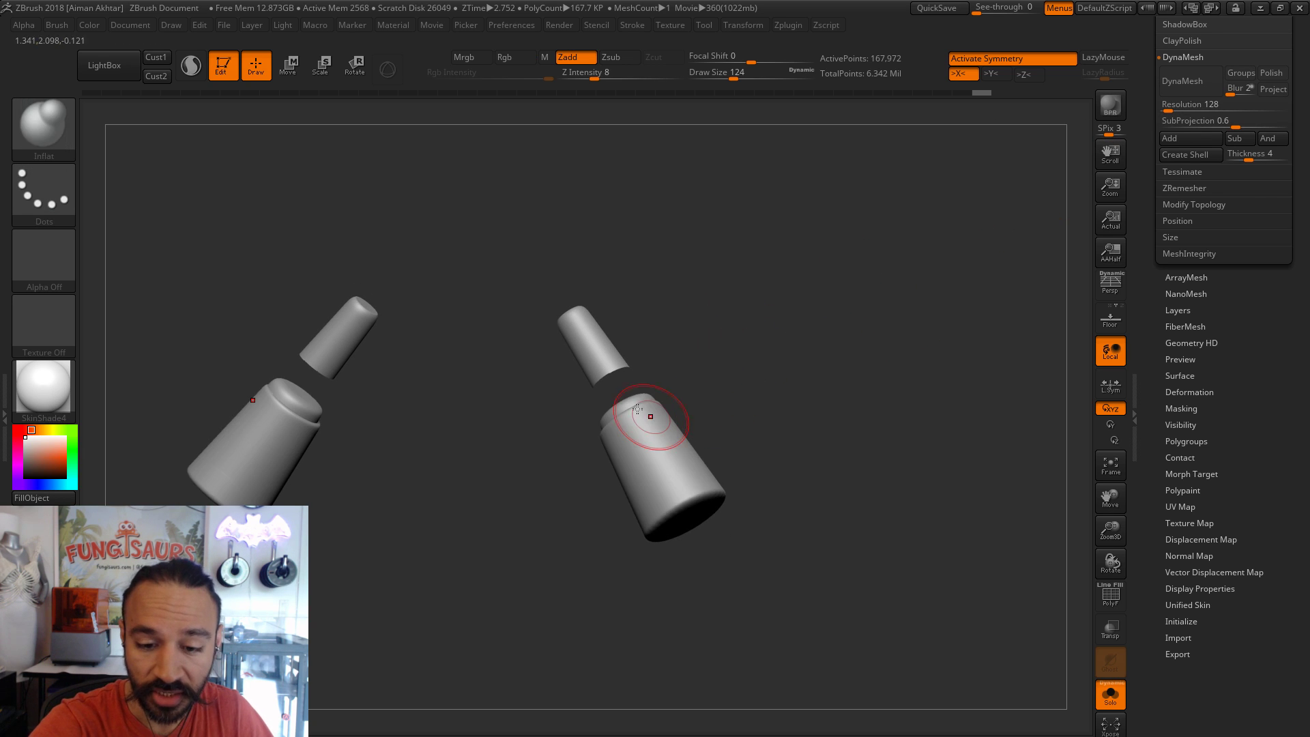
- Hide the forearms and split them off from the upper arms as a separate subtool
{"action": "left_click_drag", "start_coordinate": [809, 409], "coordinate": [785, 471]}
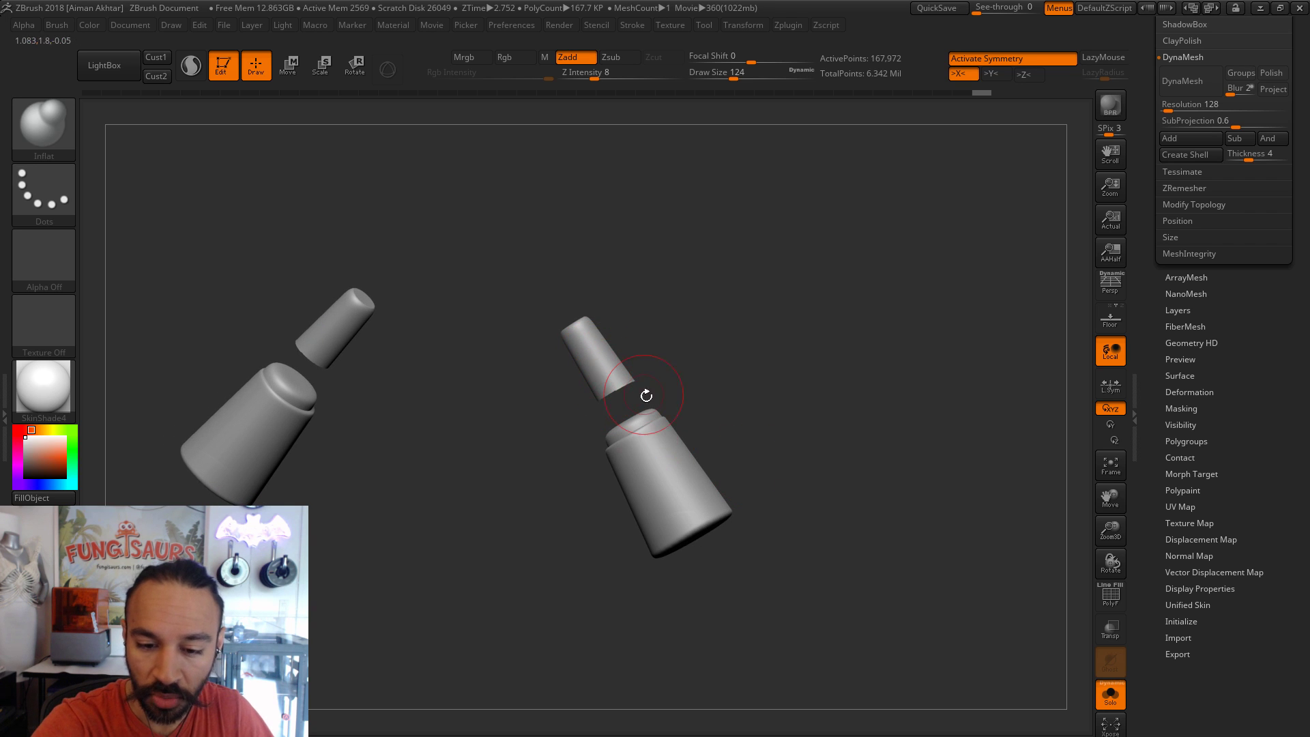
{"action": "mouse_move", "coordinate": [717, 413]}
{"action": "left_mouse_down"}
{"action": "mouse_move", "coordinate": [755, 362]}
{"action": "mouse_move", "coordinate": [667, 367]}
{"action": "mouse_move", "coordinate": [594, 621]}
{"action": "left_mouse_up"}
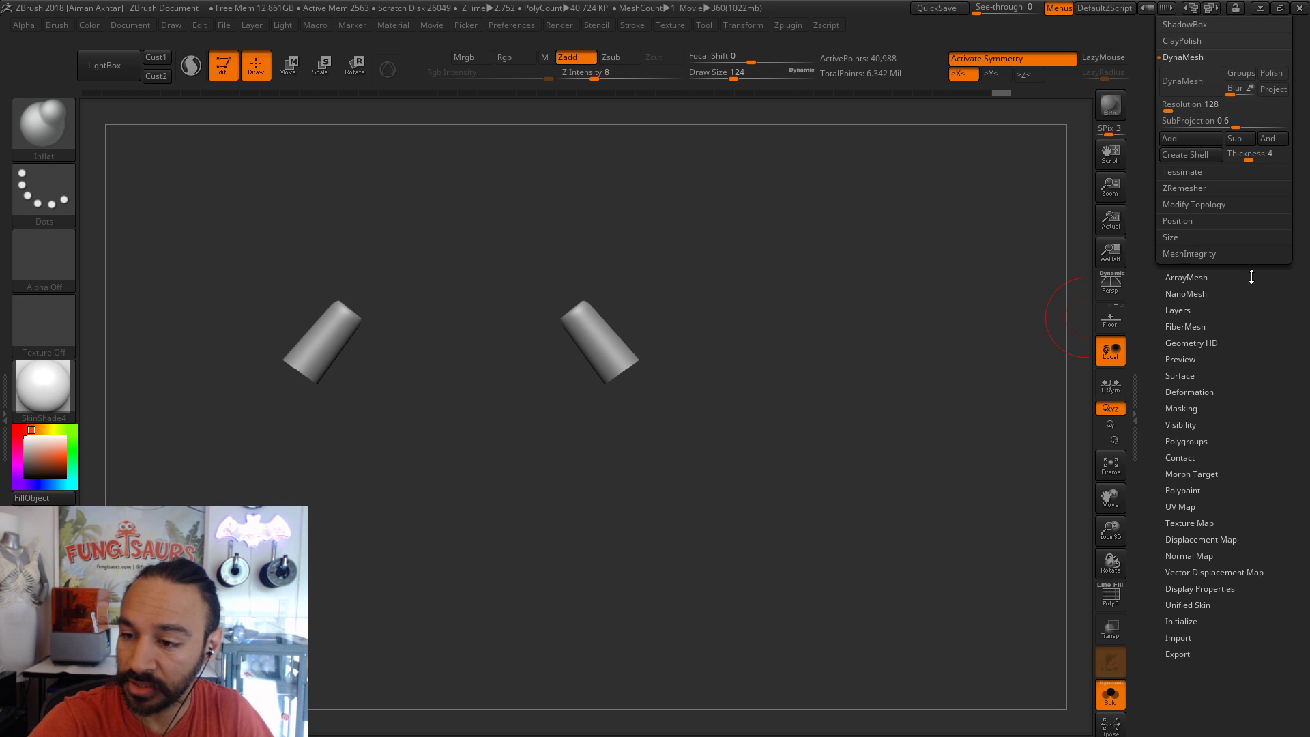
{"action": "left_click_drag", "start_coordinate": [1248, 181], "coordinate": [1249, 397]}
{"action": "left_click", "coordinate": [1180, 29]}
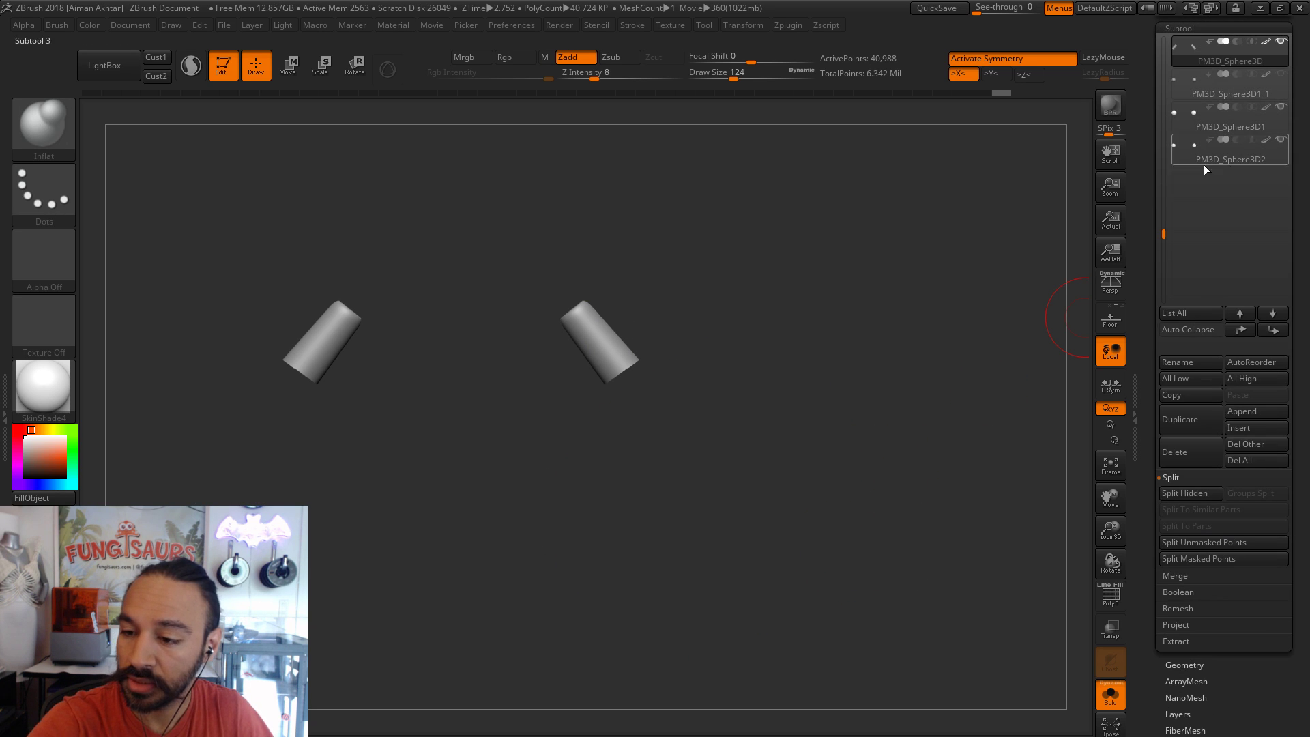
{"action": "left_click", "coordinate": [1189, 491]}
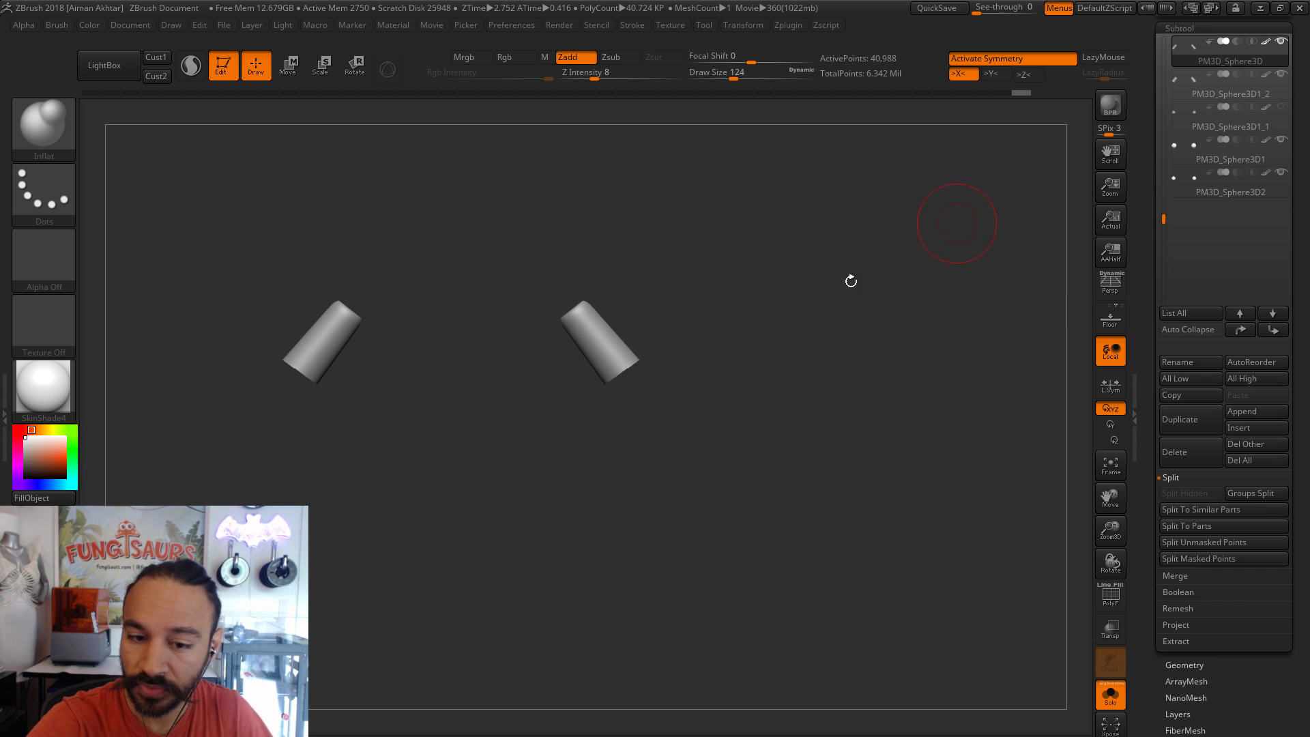
- Close the open ends of the upper arms by applying DynaMesh at resolution 312 instead of 128
{"action": "left_click_drag", "start_coordinate": [684, 377], "coordinate": [843, 353]}
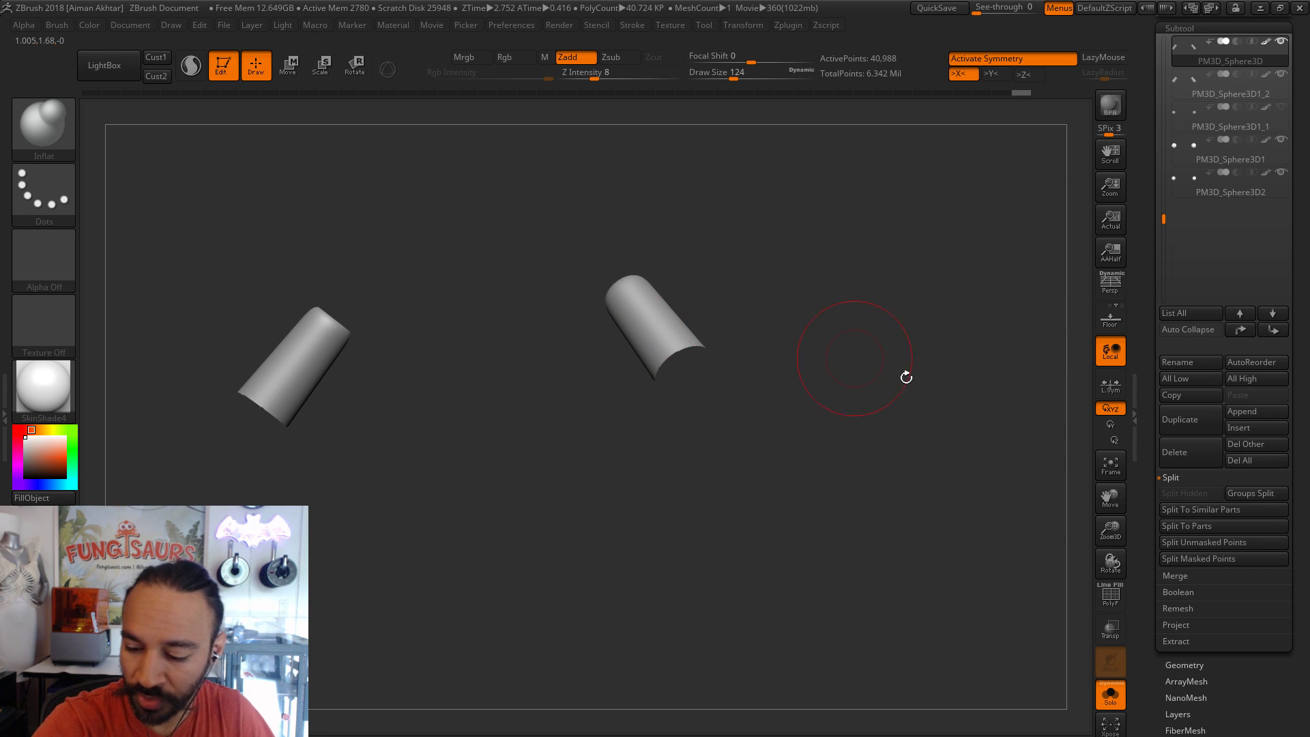
{"action": "left_click", "coordinate": [1177, 667]}
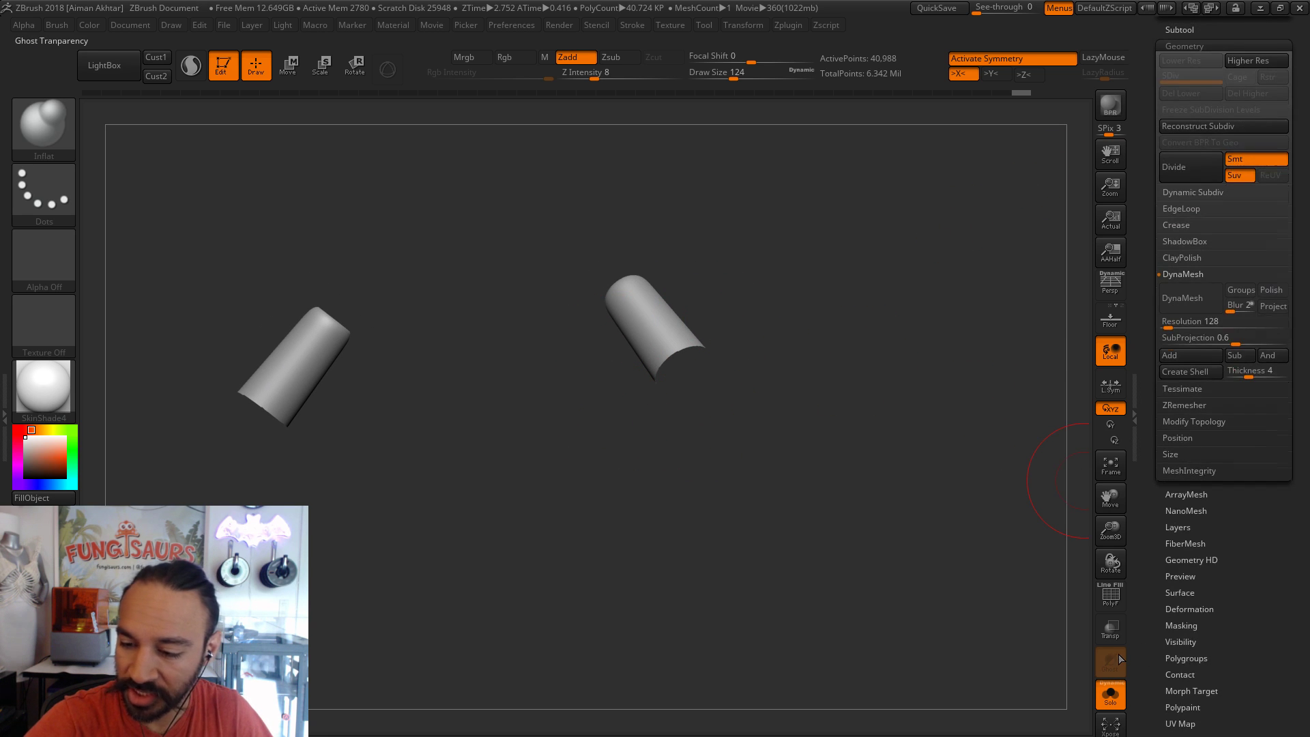
{"action": "left_click", "coordinate": [1180, 299]}
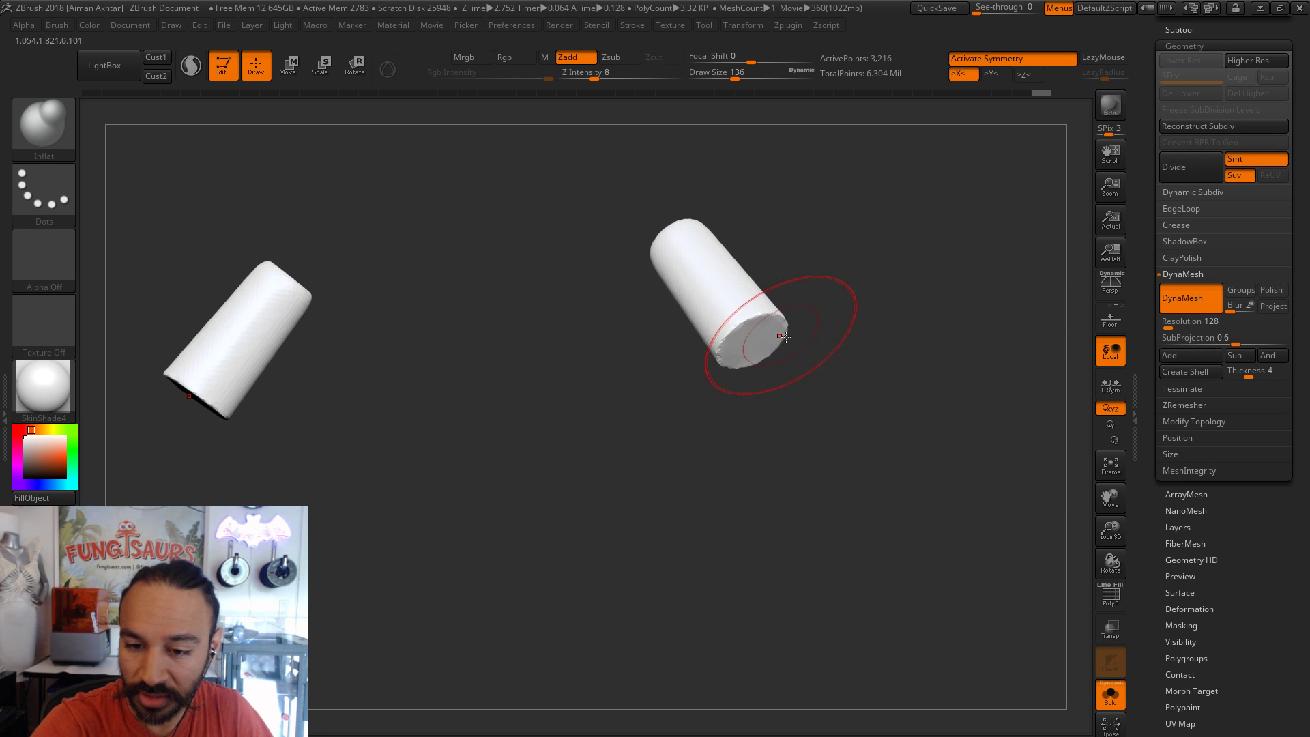
{"action": "key", "text": "ctrl+z"}
{"action": "left_click", "coordinate": [1181, 299]}
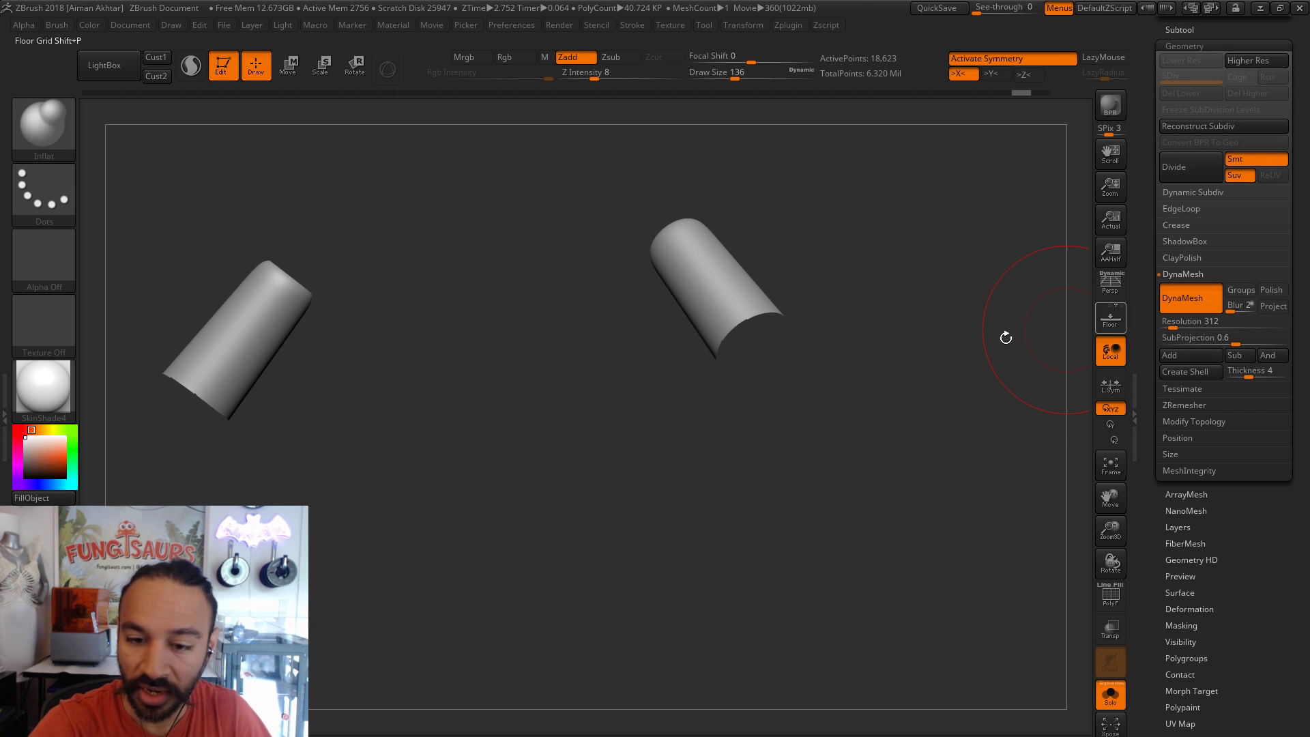
- Smooth the capped lower ends of the upper arms and show the rest of the robot again
{"action": "key", "text": "shift"}
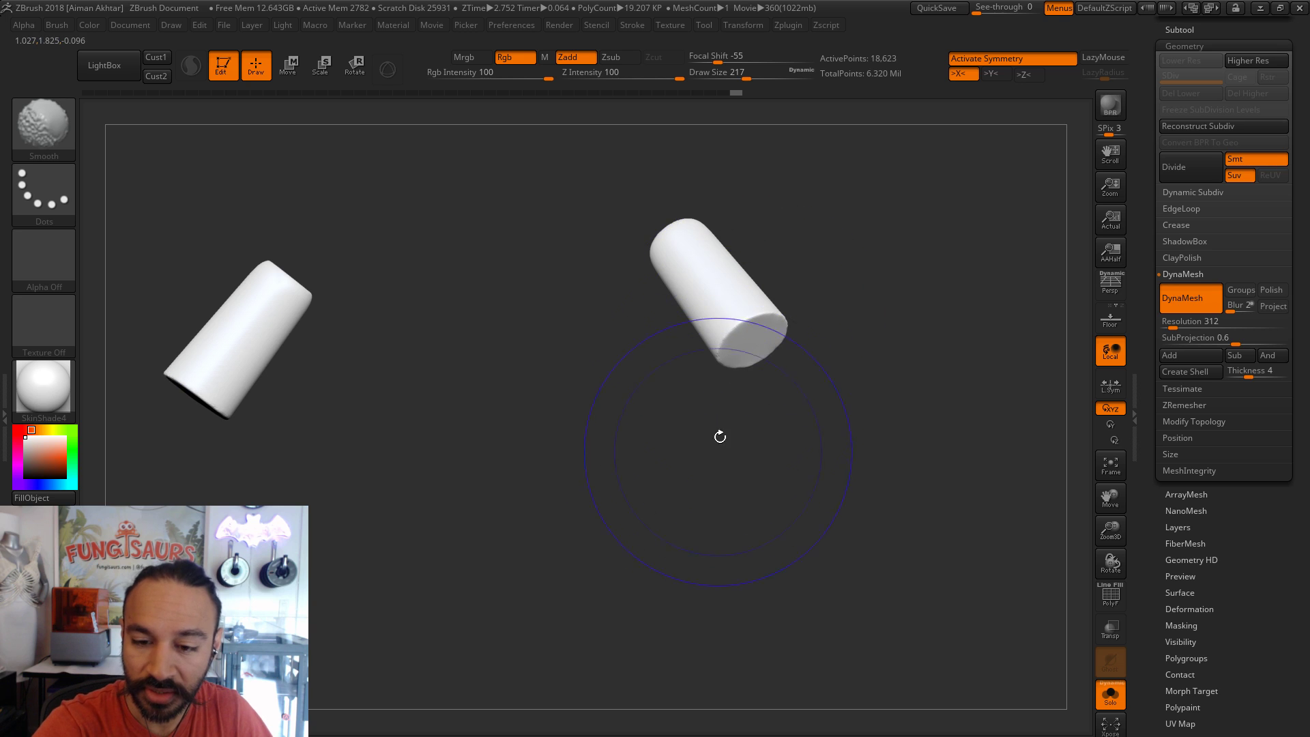
{"action": "left_click_drag", "start_coordinate": [810, 351], "coordinate": [805, 399]}
{"action": "key", "text": "s"}
{"action": "key", "text": "shift"}
{"action": "mouse_move", "coordinate": [749, 316]}
{"action": "left_mouse_down"}
{"action": "mouse_move", "coordinate": [807, 334]}
{"action": "mouse_move", "coordinate": [748, 427]}
{"action": "mouse_move", "coordinate": [696, 299]}
{"action": "left_mouse_up"}
{"action": "left_click_drag", "start_coordinate": [723, 358], "coordinate": [746, 381], "text": "shift"}
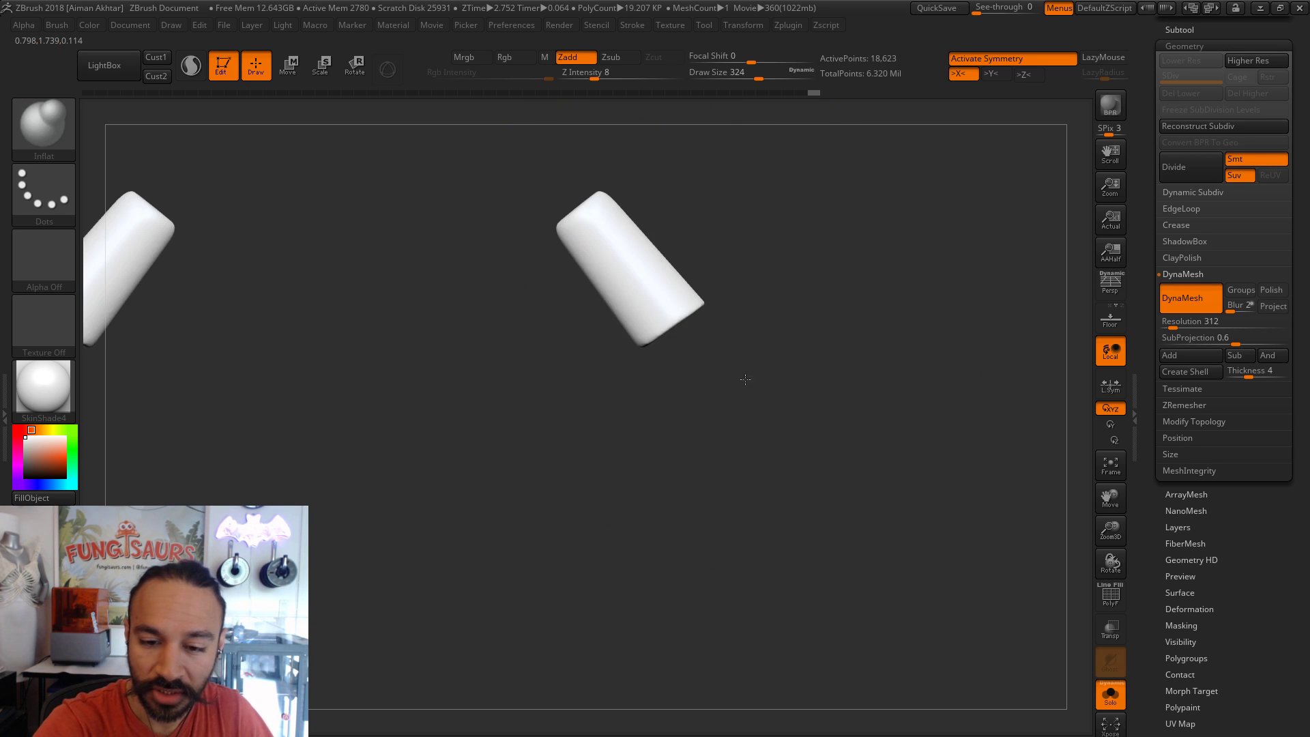
{"action": "left_click", "coordinate": [1111, 694]}
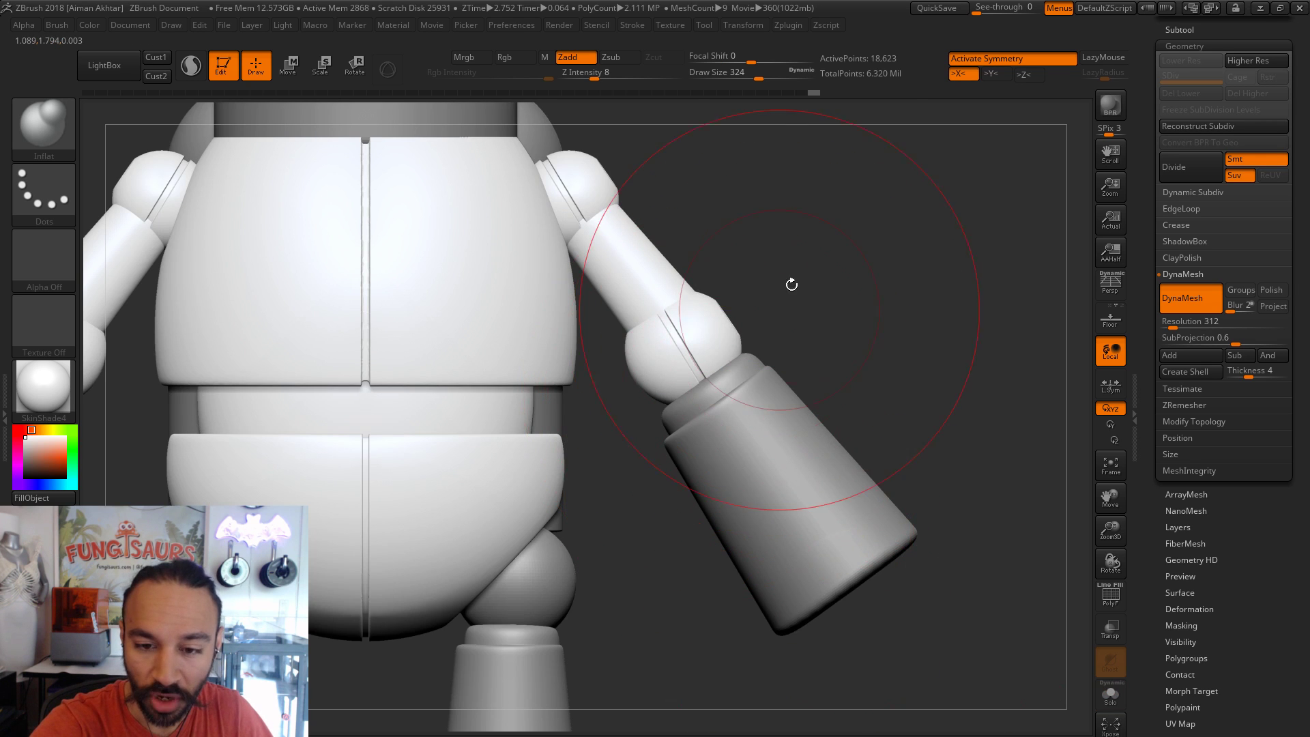
- Set the Draw Size to 167, select the forearm mesh and place a diagonal Move transpose line at its lower corner
{"action": "key", "text": "s"}
{"action": "left_click_drag", "start_coordinate": [722, 359], "coordinate": [703, 359]}
{"action": "mouse_move", "coordinate": [862, 312]}
{"action": "left_mouse_down"}
{"action": "mouse_move", "coordinate": [846, 431]}
{"action": "mouse_move", "coordinate": [867, 378]}
{"action": "left_mouse_up"}
{"action": "left_click", "coordinate": [814, 410], "text": "alt"}
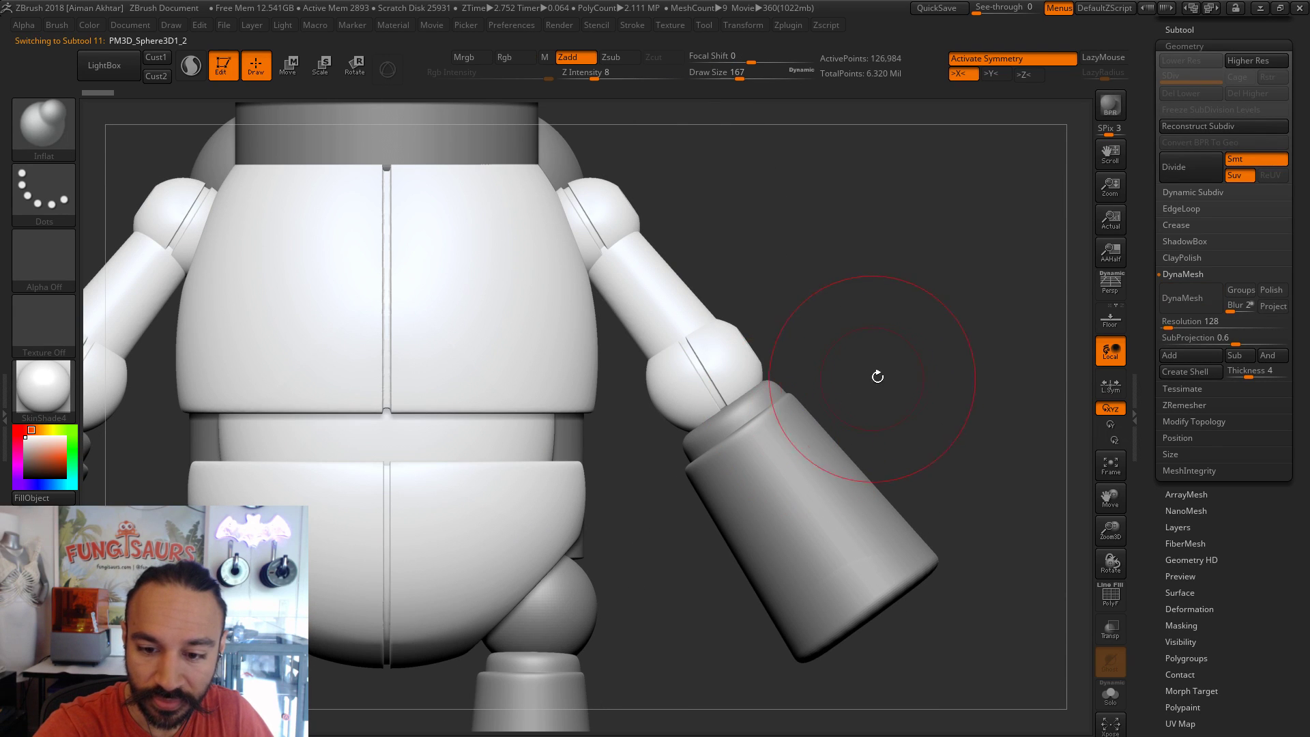
{"action": "key", "text": "f"}
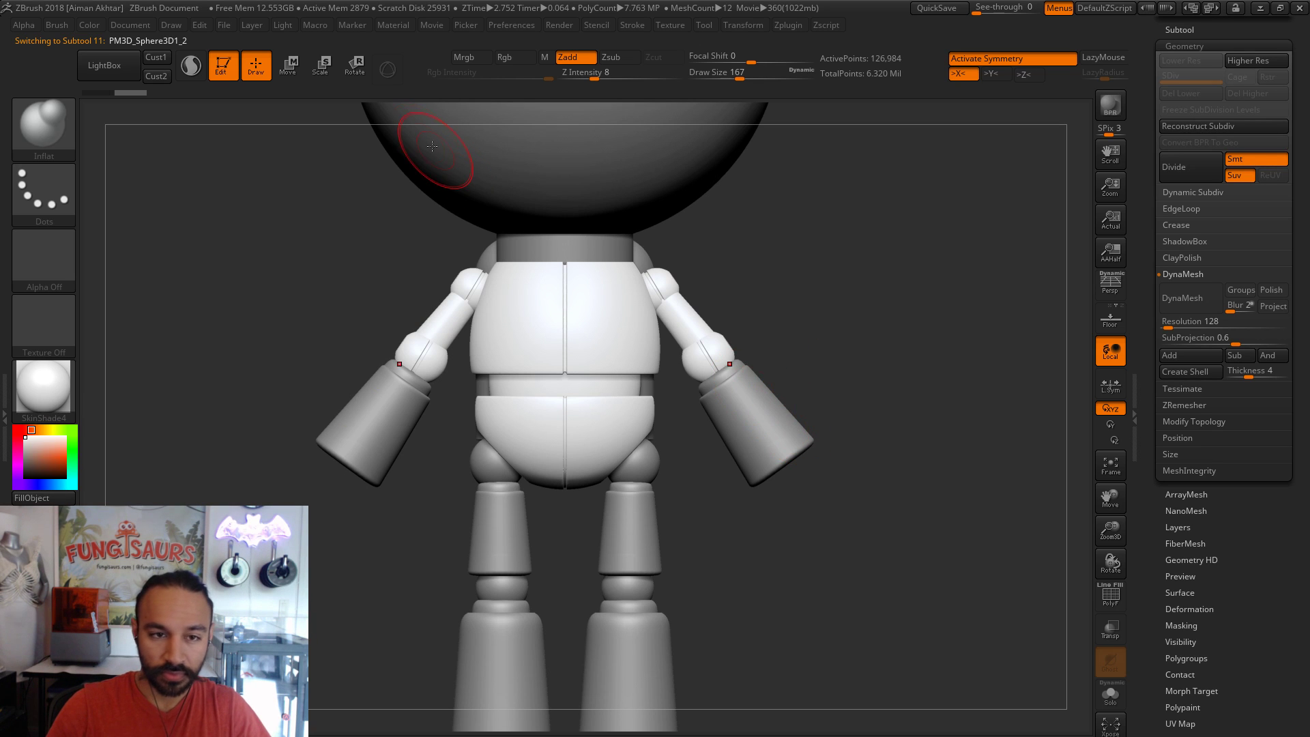
{"action": "left_click", "coordinate": [303, 67]}
{"action": "mouse_move", "coordinate": [853, 460]}
{"action": "left_mouse_down"}
{"action": "mouse_move", "coordinate": [826, 451]}
{"action": "mouse_move", "coordinate": [813, 494]}
{"action": "left_mouse_up"}
{"action": "left_click_drag", "start_coordinate": [892, 576], "coordinate": [829, 519], "text": "shift"}
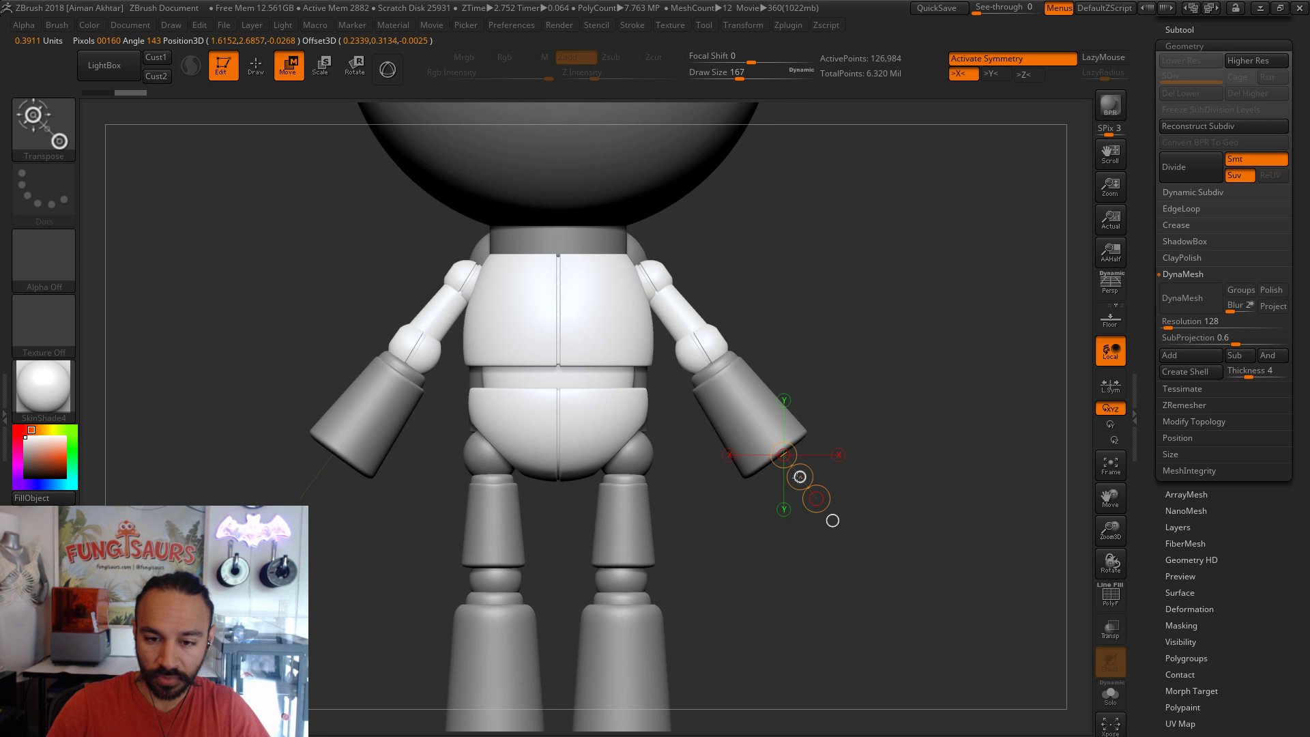
- Select the upper arm mesh and open its subtool list
{"action": "left_click", "coordinate": [679, 308], "text": "alt"}
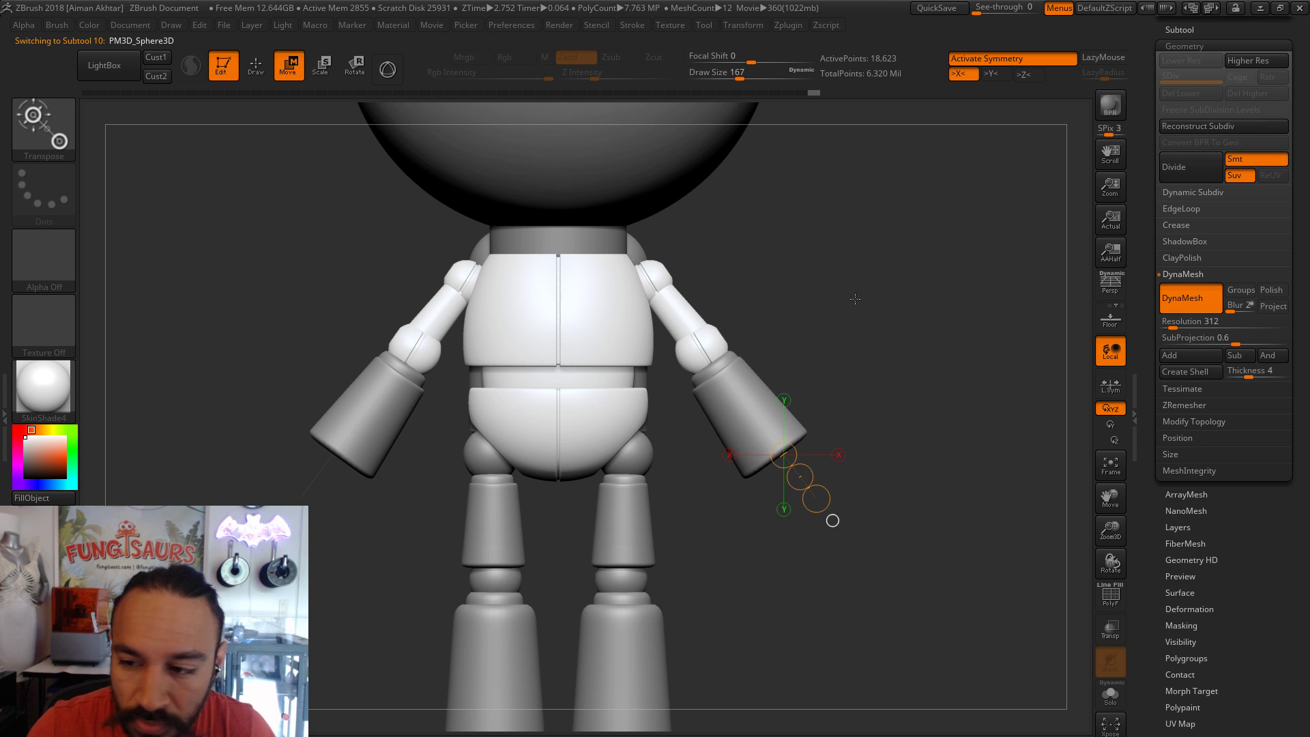
{"action": "left_click", "coordinate": [1210, 30]}
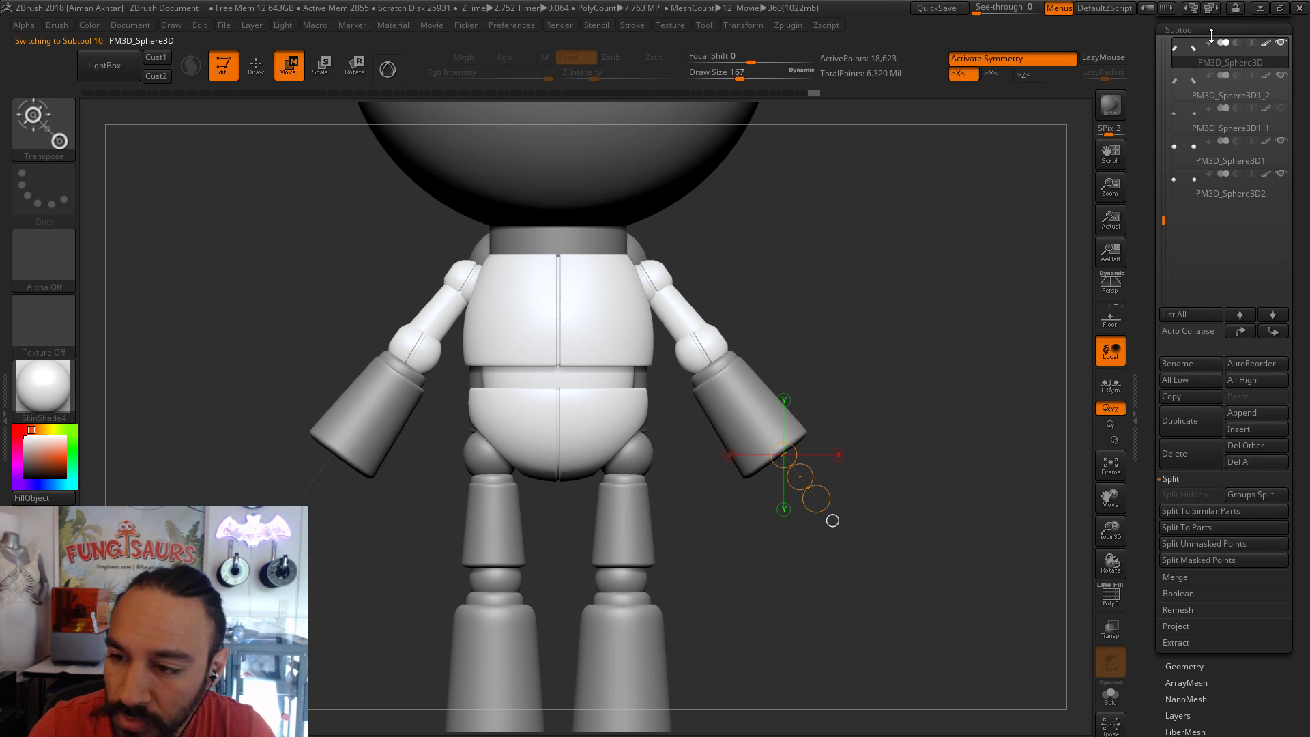
- Show the polygroup wireframe and delete the surplus elbow subtool PM3D_Sphere3D1_1
{"action": "left_click", "coordinate": [1174, 157]}
{"action": "left_click", "coordinate": [1115, 605]}
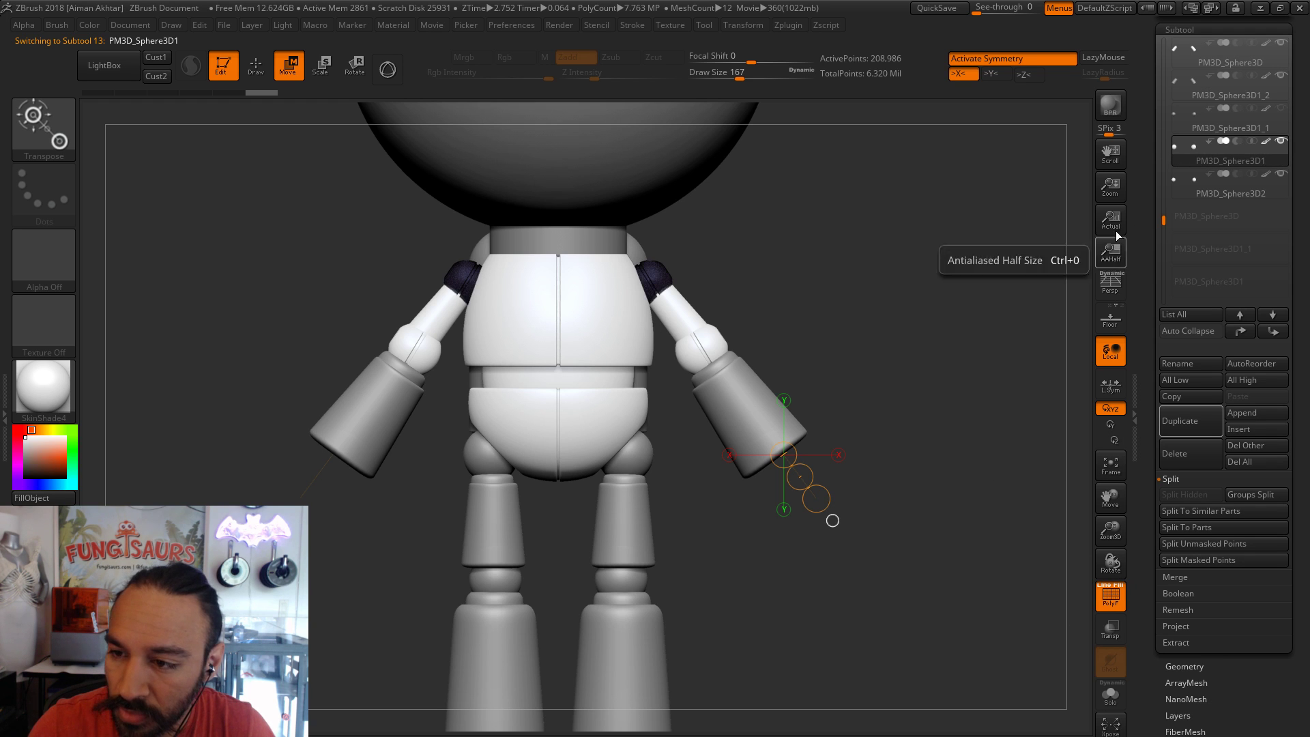
{"action": "left_click", "coordinate": [1179, 113]}
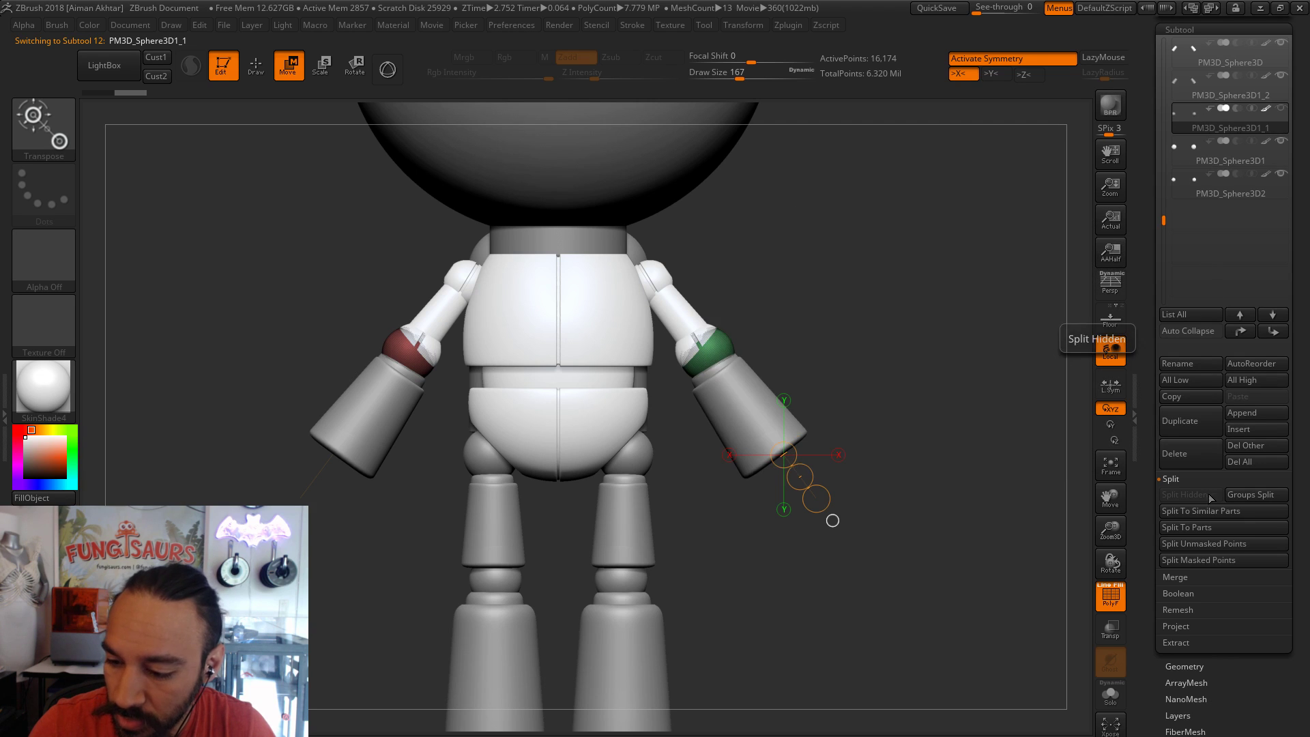
{"action": "left_click", "coordinate": [1195, 448]}
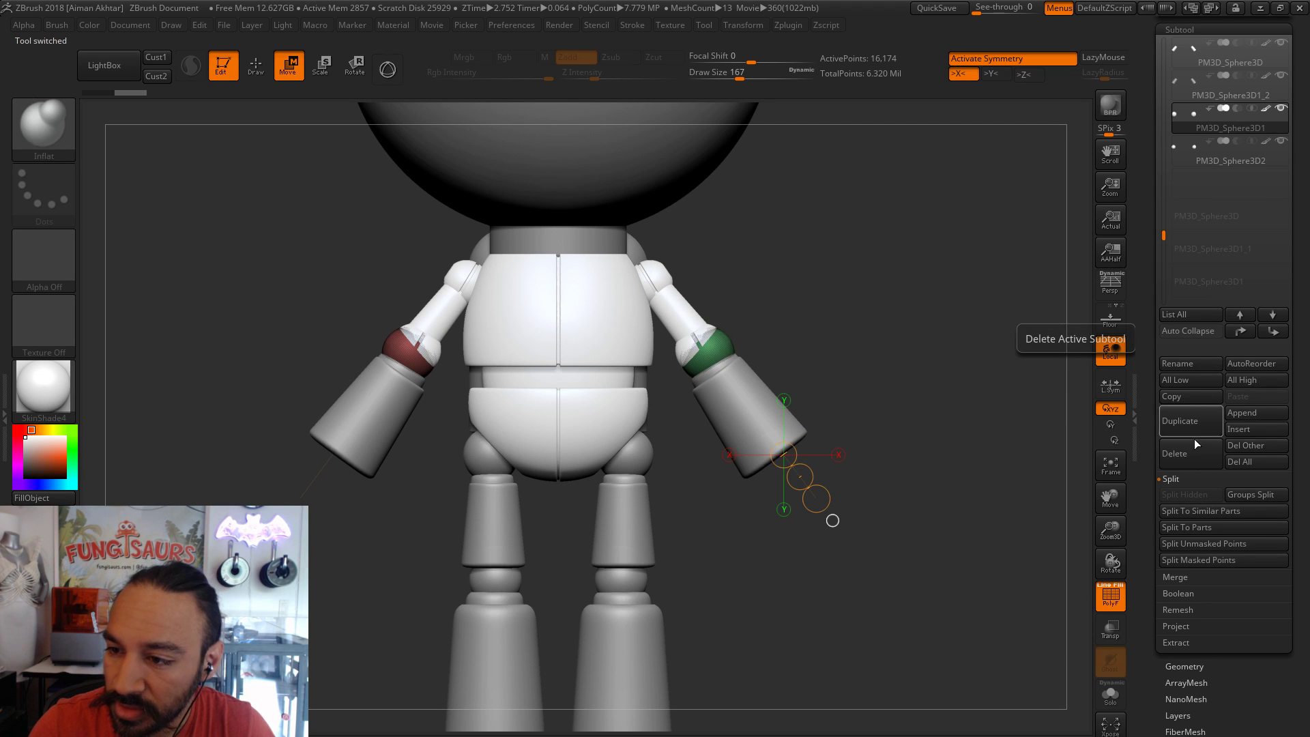
- Reorder the forearm subtool PM3D_Sphere3D1_2 so it sits directly below the elbow spheres PM3D_Sphere3D2 in the subtool list
{"action": "left_click", "coordinate": [1193, 150]}
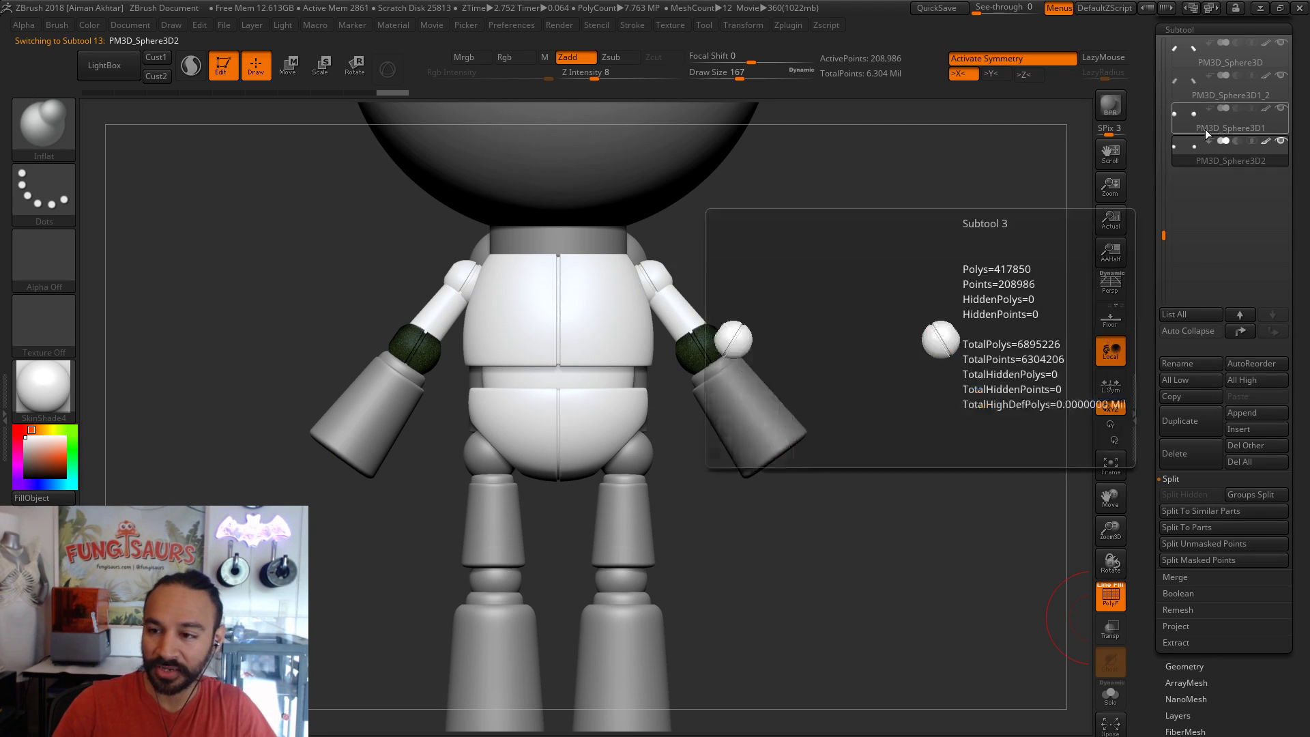
{"action": "left_click", "coordinate": [1185, 92]}
{"action": "left_click", "coordinate": [1273, 332]}
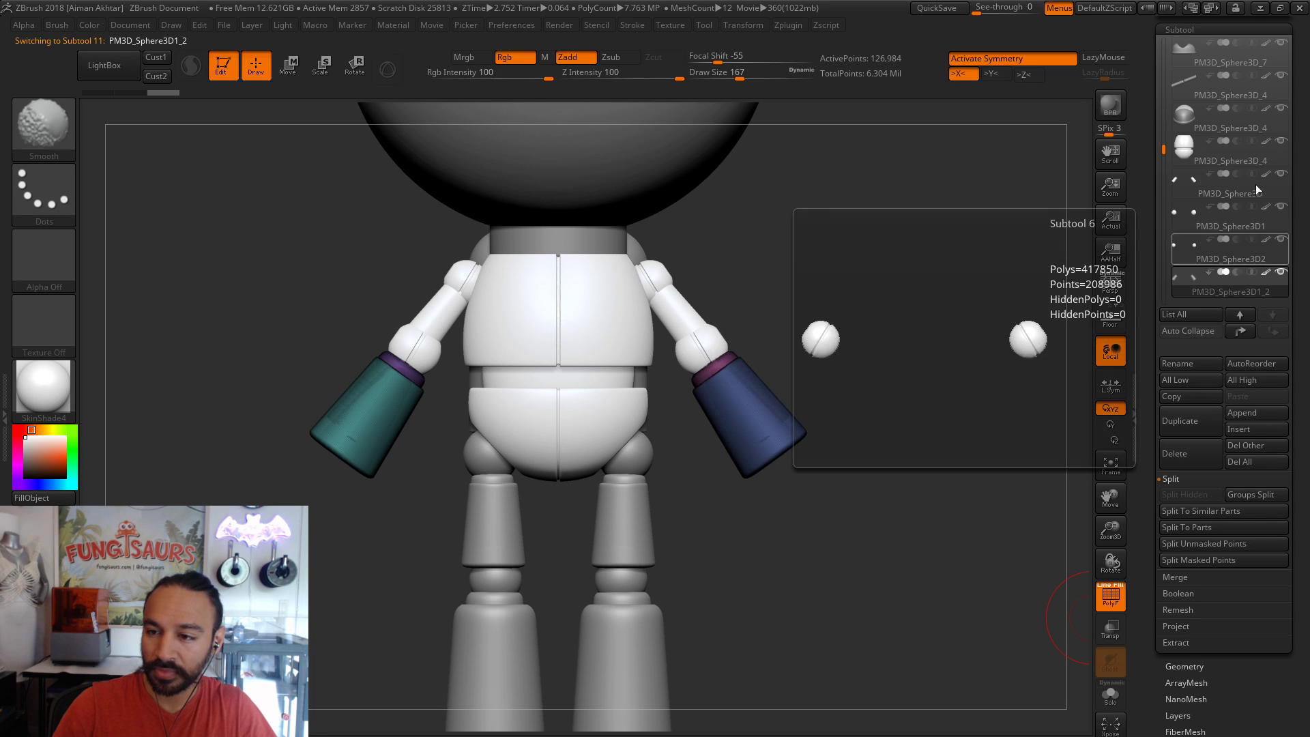
{"action": "left_click_drag", "start_coordinate": [1164, 236], "coordinate": [1165, 189]}
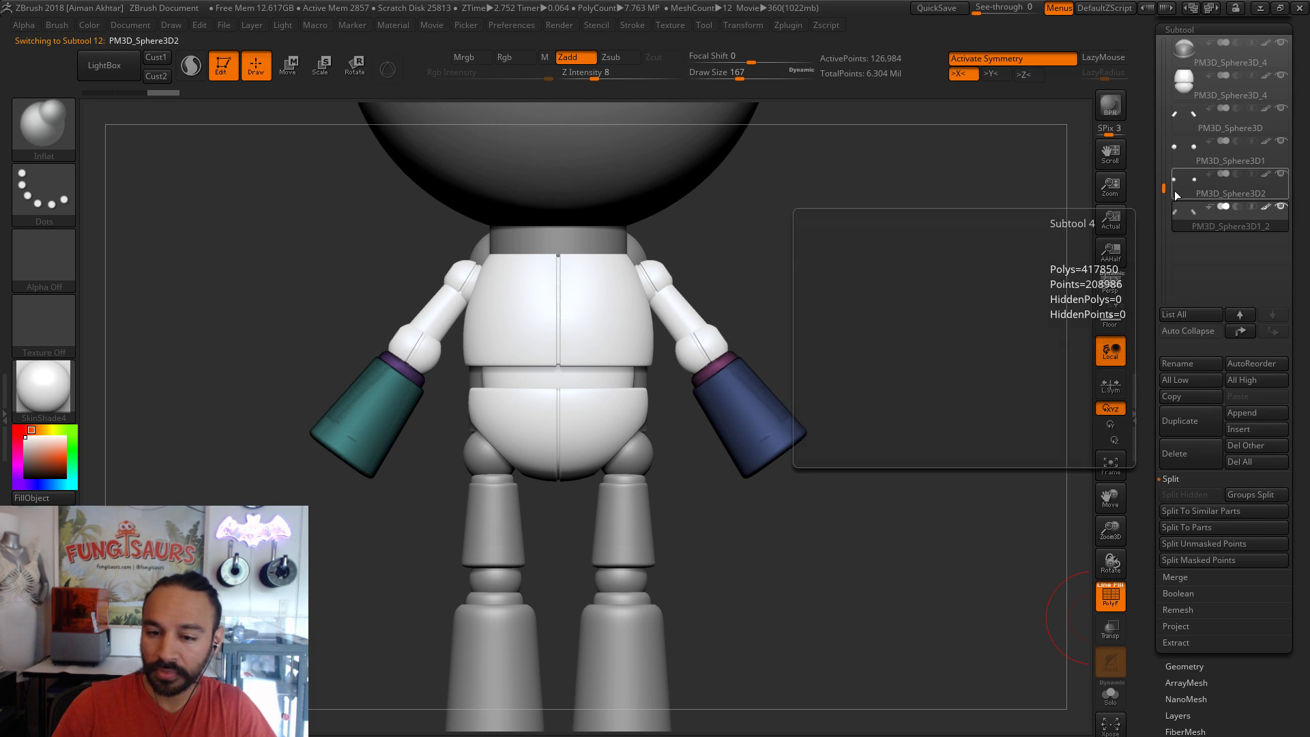
- Duplicate the elbow sphere subtool PM3D_Sphere3D2 and merge the original down with the forearm subtool
{"action": "left_click", "coordinate": [1208, 187]}
{"action": "left_click", "coordinate": [1192, 577]}
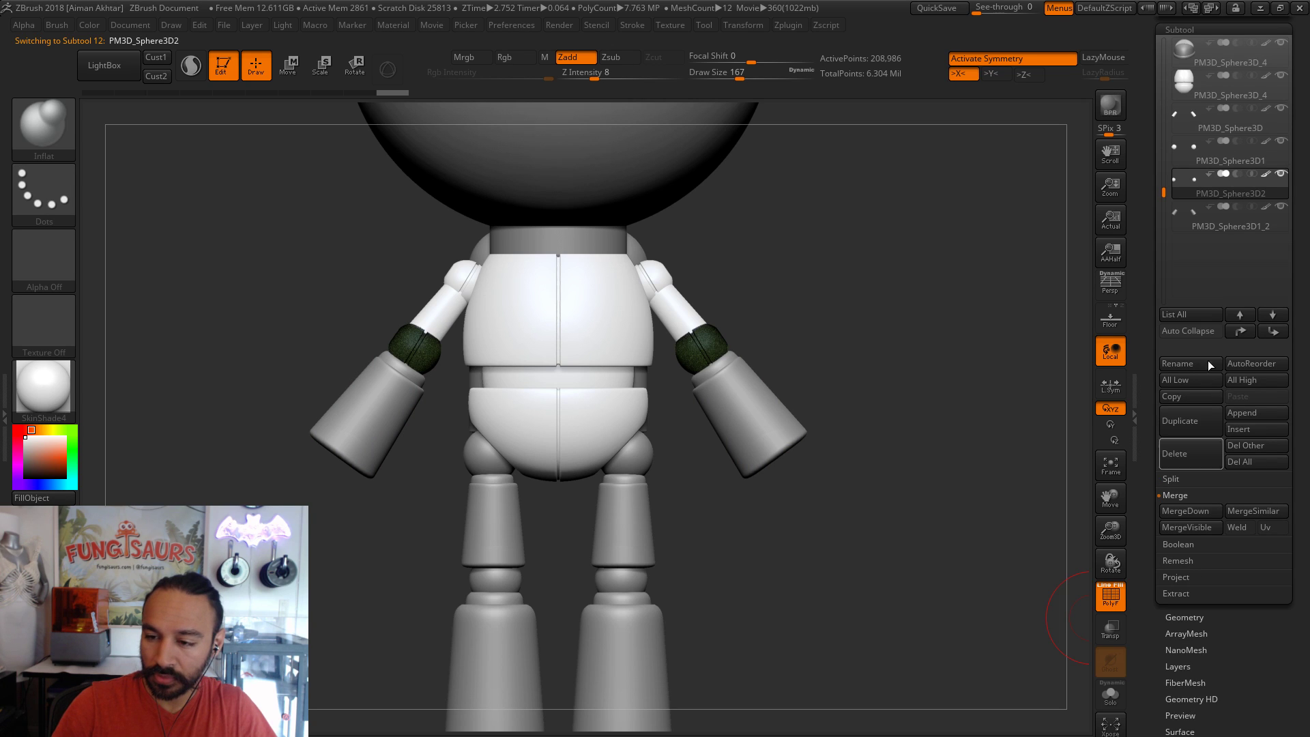
{"action": "left_click", "coordinate": [1204, 421]}
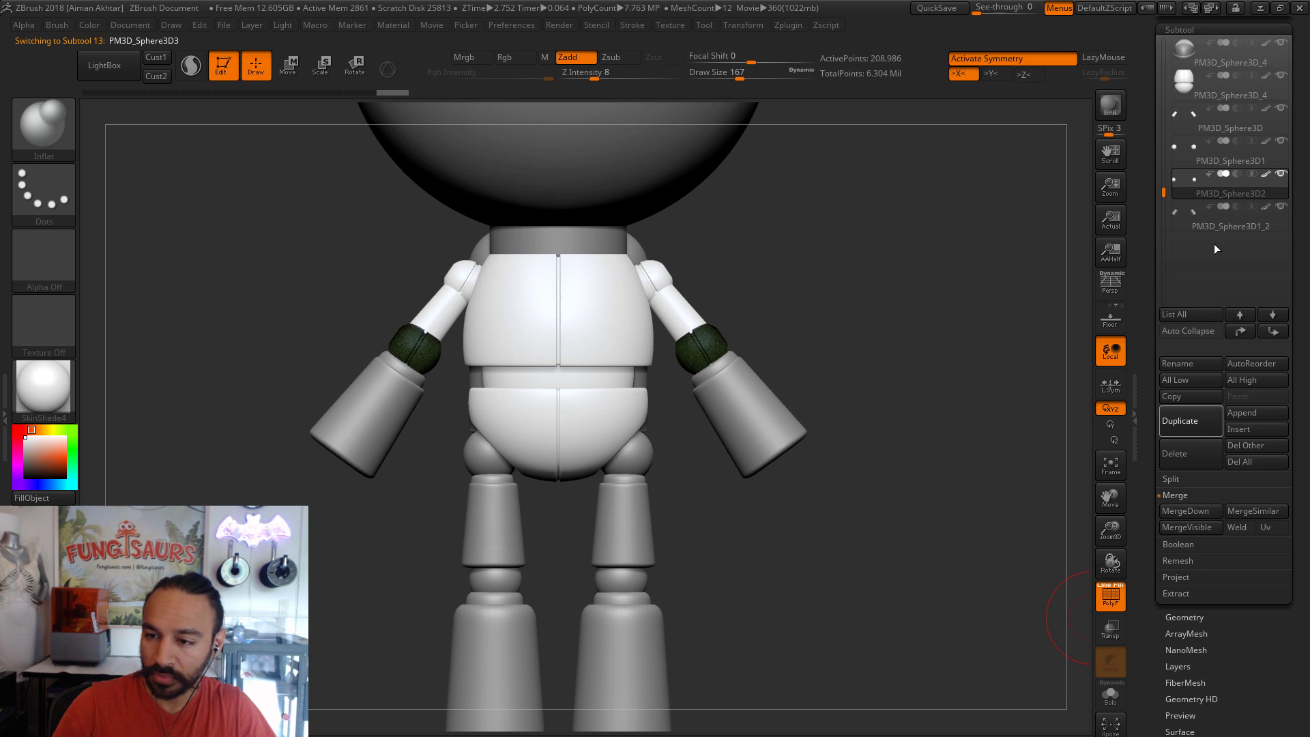
{"action": "left_click", "coordinate": [1193, 186]}
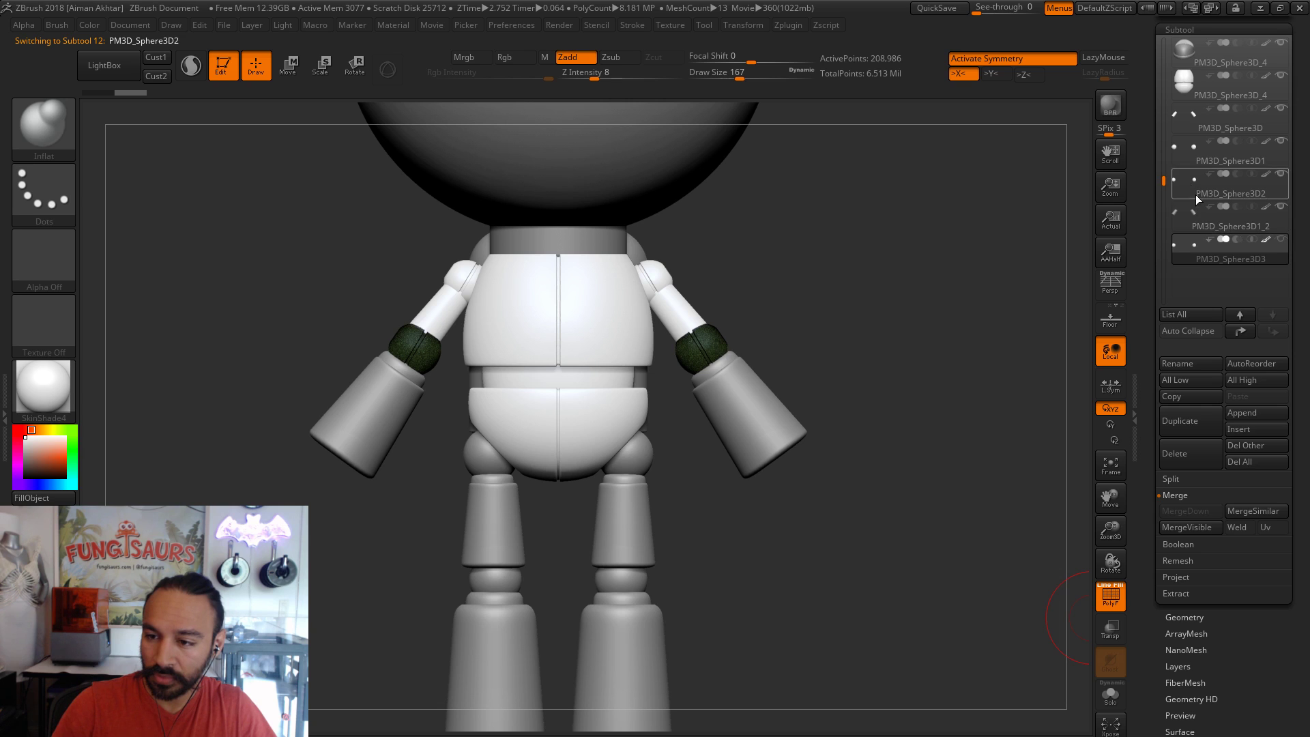
{"action": "left_click", "coordinate": [1212, 511]}
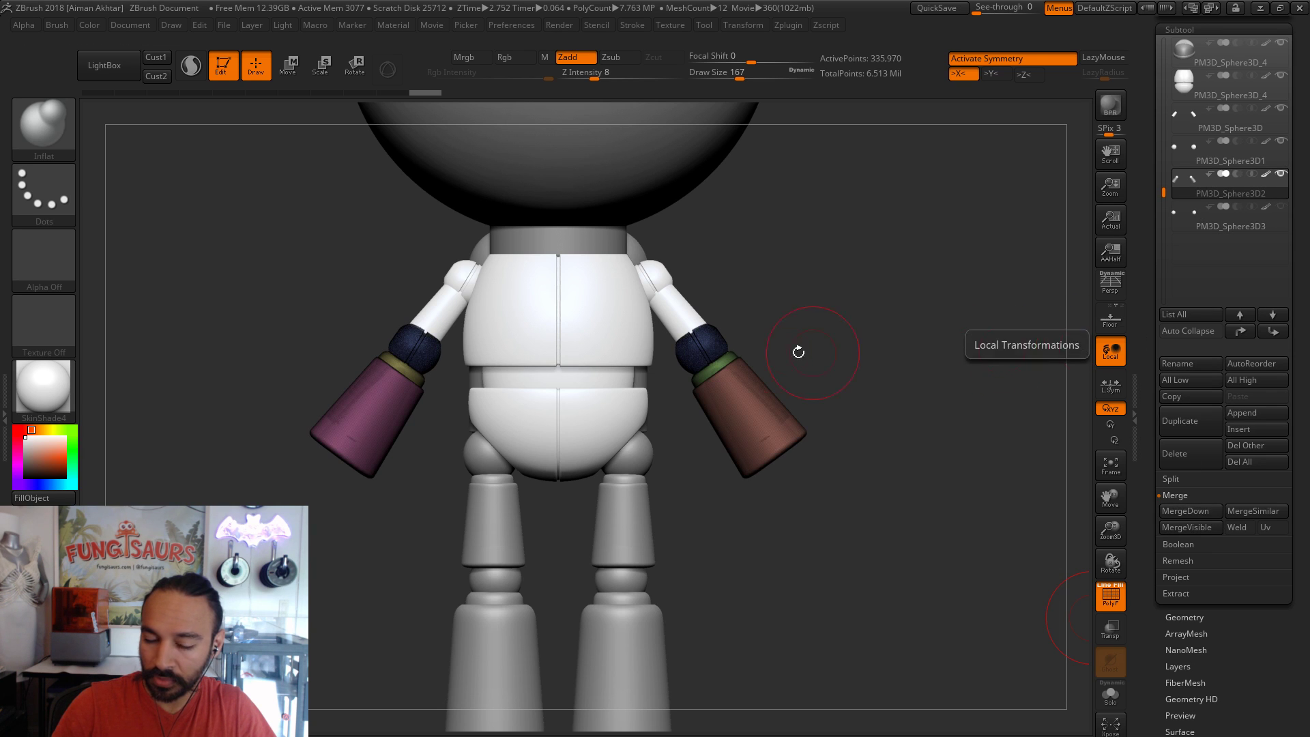
- Move the merged elbows and forearms slightly inward toward the upper arms with the Transpose line
{"action": "left_click", "coordinate": [288, 64]}
{"action": "left_click_drag", "start_coordinate": [713, 346], "coordinate": [777, 346]}
{"action": "left_click", "coordinate": [670, 313], "text": "alt"}
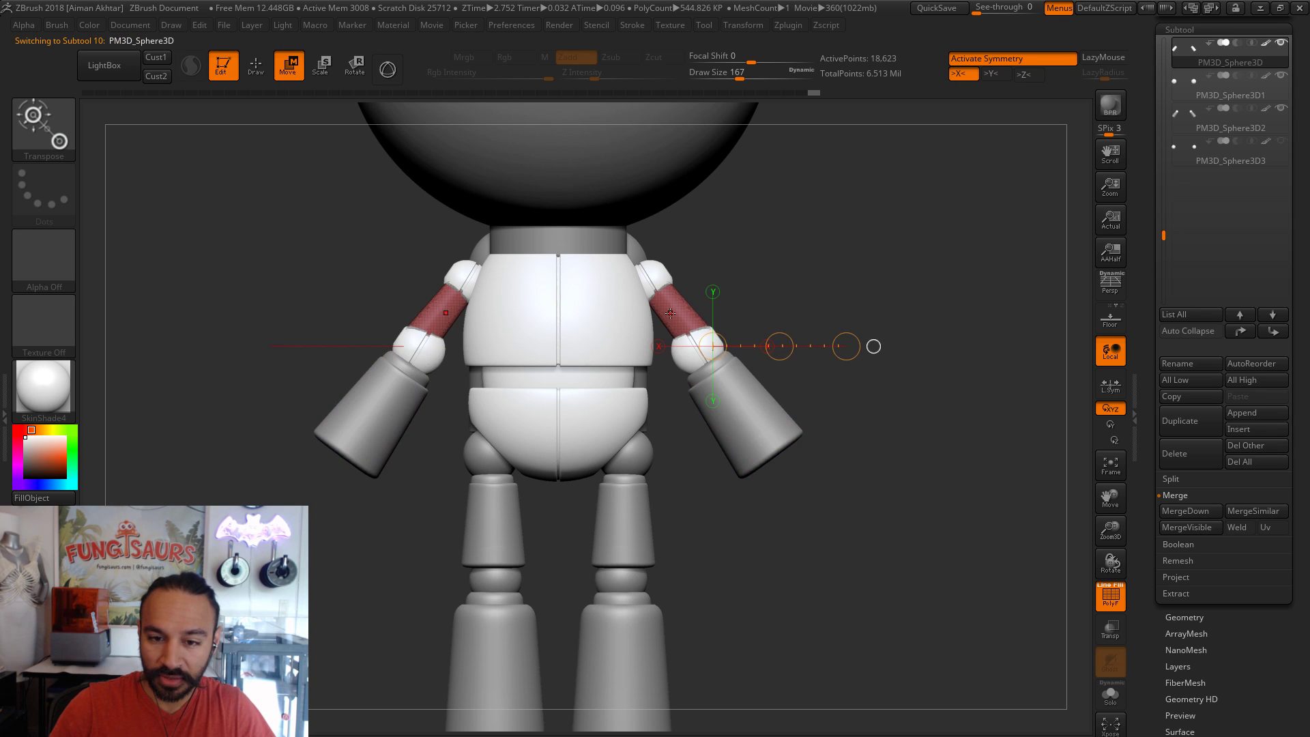
{"action": "left_click", "coordinate": [657, 287]}
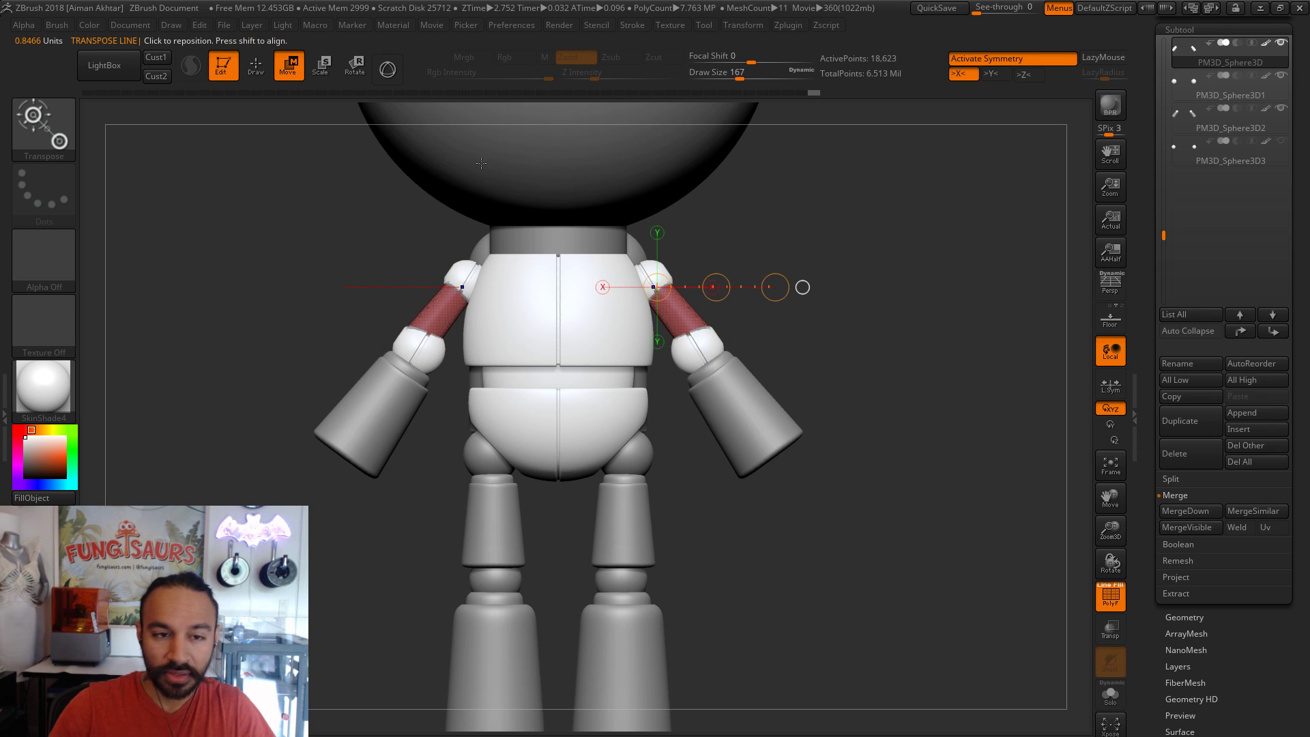
{"action": "left_click", "coordinate": [387, 69]}
{"action": "left_click", "coordinate": [354, 66]}
{"action": "left_click", "coordinate": [388, 69]}
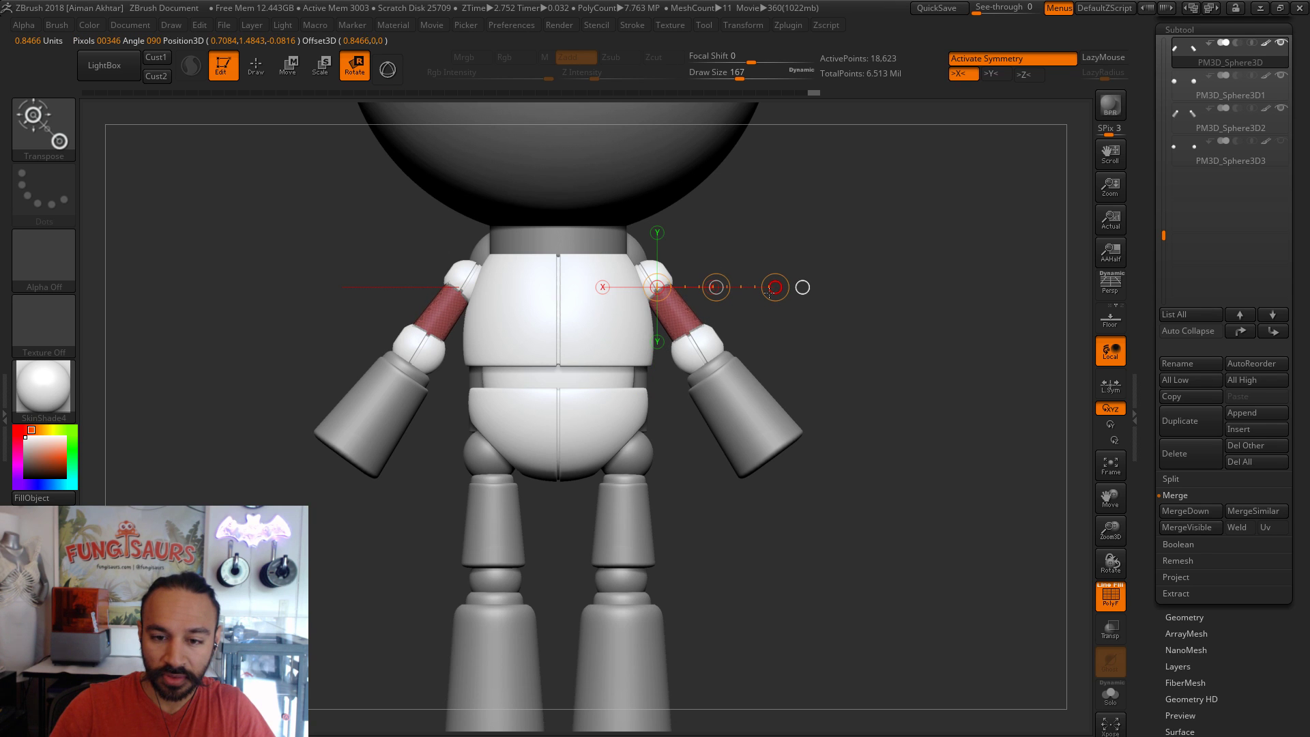
- Hide the polygroup wireframe, select the forearm subtool in Draw mode, and examine the forearms from the front and below
{"action": "left_click", "coordinate": [1110, 598]}
{"action": "left_click_drag", "start_coordinate": [959, 522], "coordinate": [816, 440], "text": "alt"}
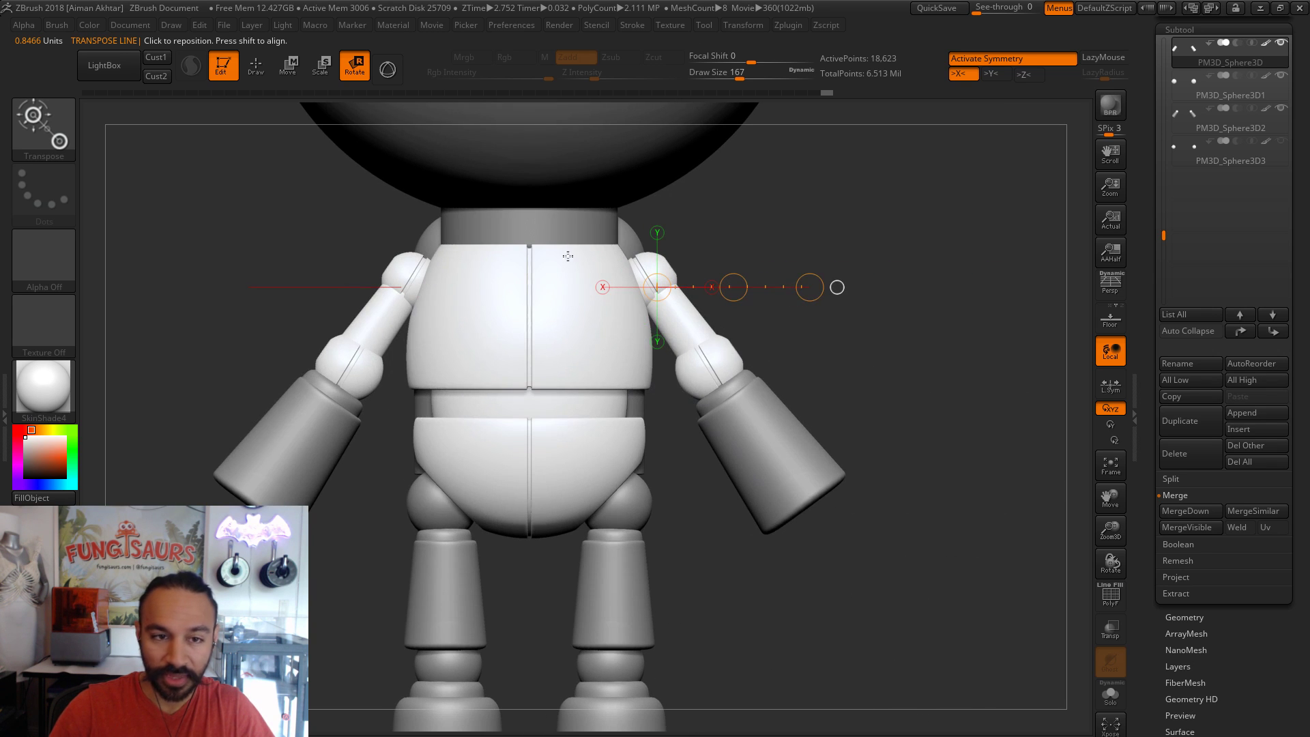
{"action": "left_click", "coordinate": [256, 63]}
{"action": "left_click", "coordinate": [778, 525], "text": "alt"}
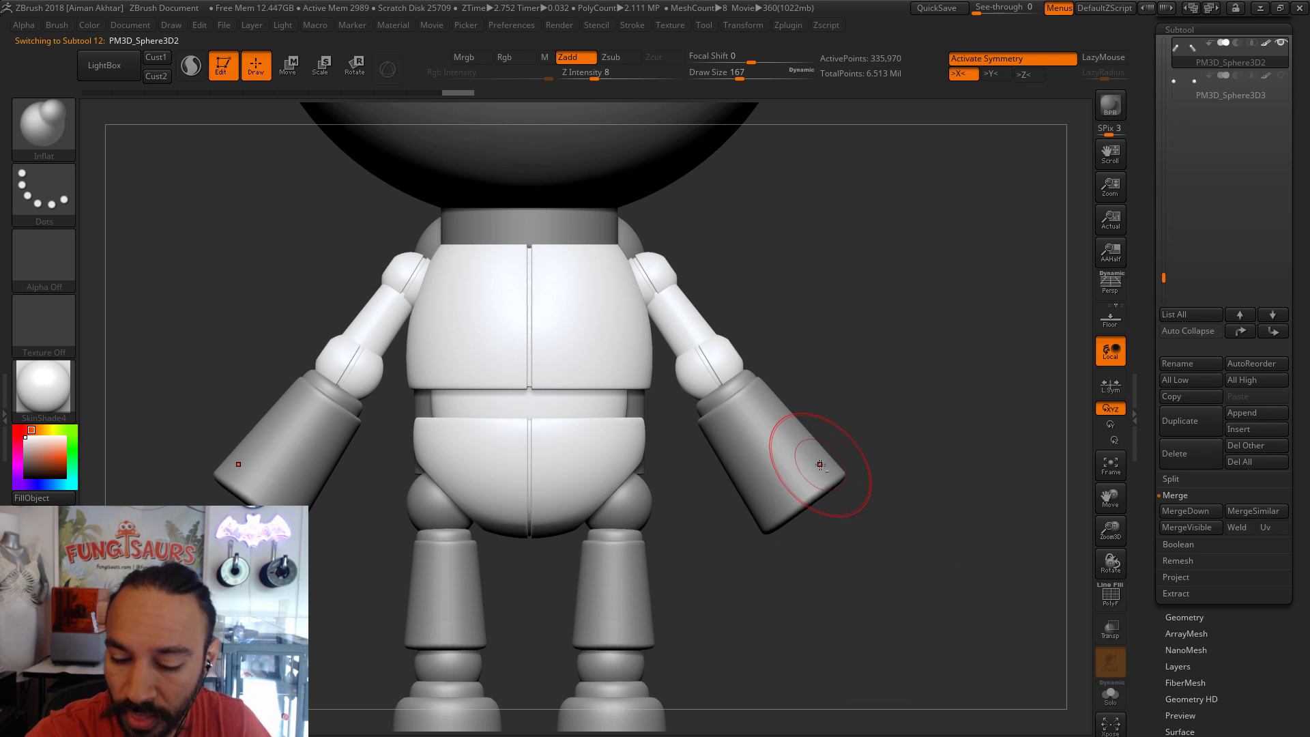
{"action": "mouse_move", "coordinate": [877, 409]}
{"action": "left_mouse_down"}
{"action": "mouse_move", "coordinate": [884, 346]}
{"action": "mouse_move", "coordinate": [853, 464]}
{"action": "left_mouse_up"}
{"action": "key", "text": "shift"}
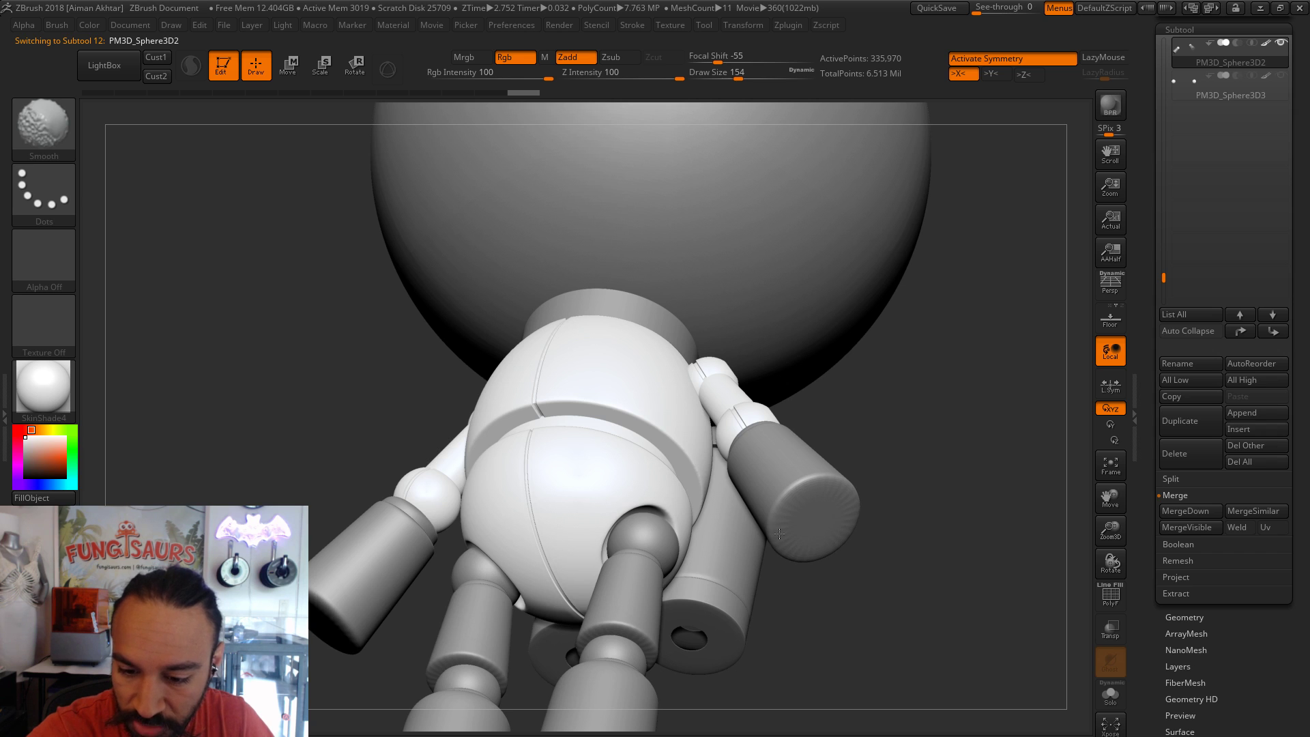
{"action": "left_click_drag", "start_coordinate": [903, 454], "coordinate": [938, 636]}
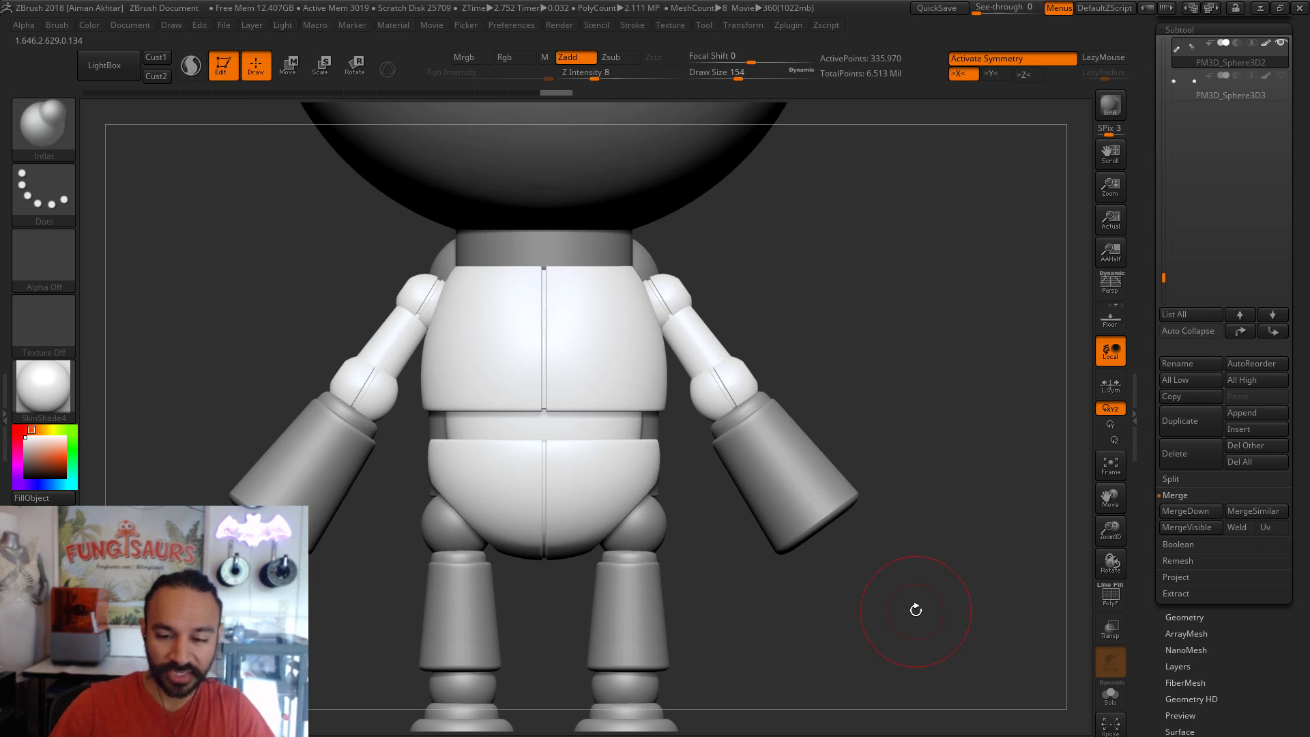
- Change the current material to MatCap Gray
{"action": "key", "text": "shift"}
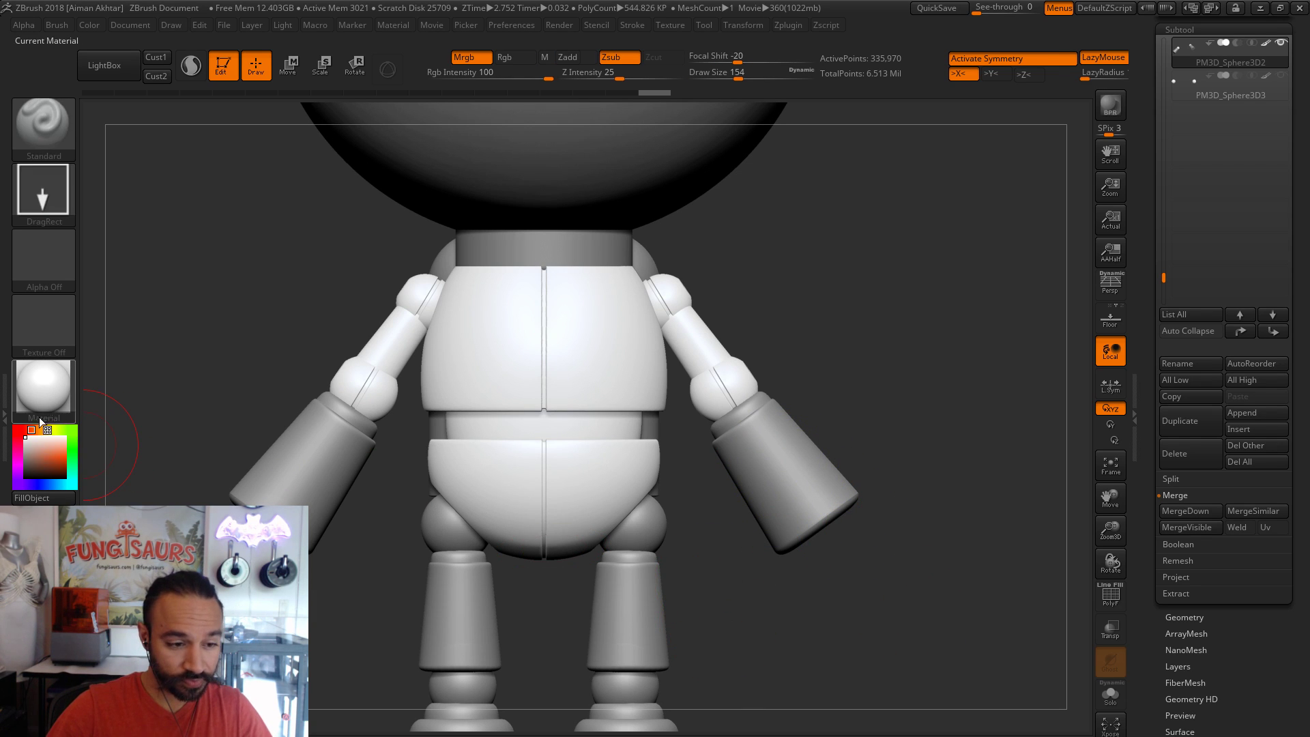
{"action": "left_click_drag", "start_coordinate": [43, 404], "coordinate": [617, 166]}
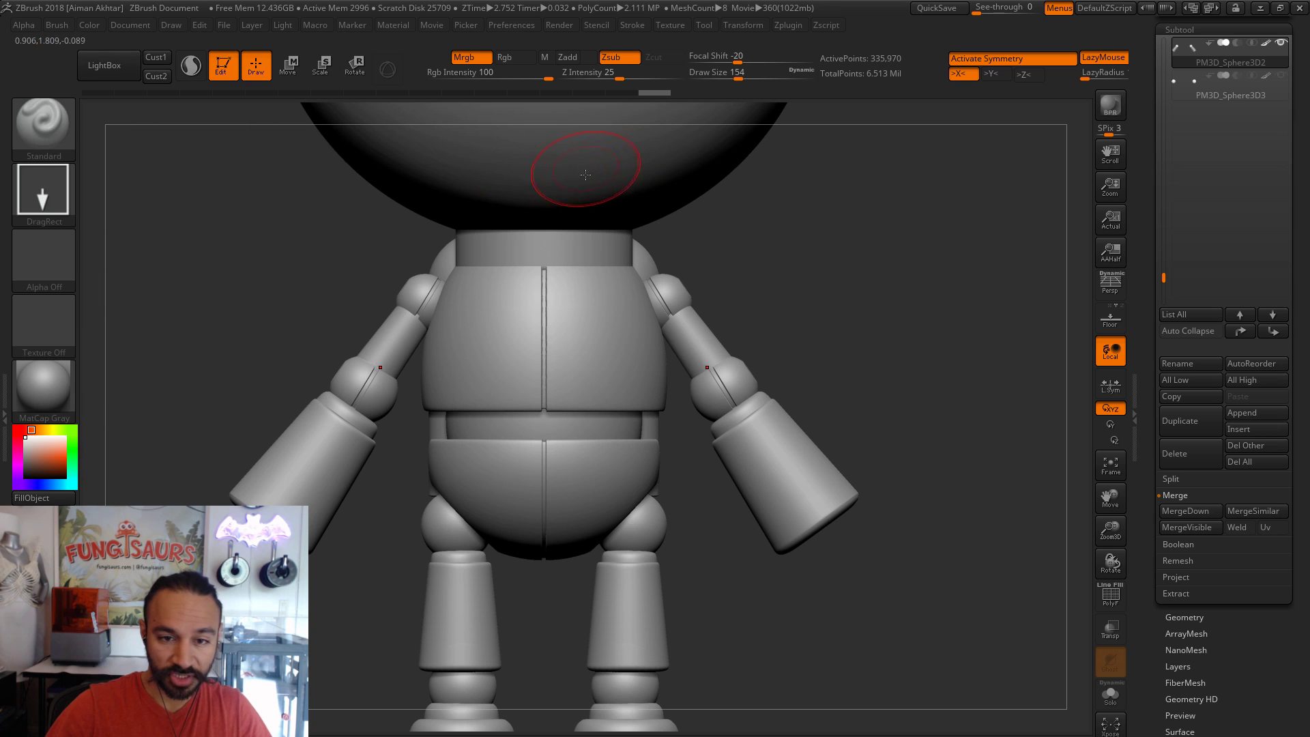
{"action": "key", "text": "f"}
{"action": "mouse_move", "coordinate": [854, 372]}
{"action": "left_mouse_down"}
{"action": "mouse_move", "coordinate": [775, 398]}
{"action": "mouse_move", "coordinate": [862, 403]}
{"action": "mouse_move", "coordinate": [798, 404]}
{"action": "left_mouse_up"}
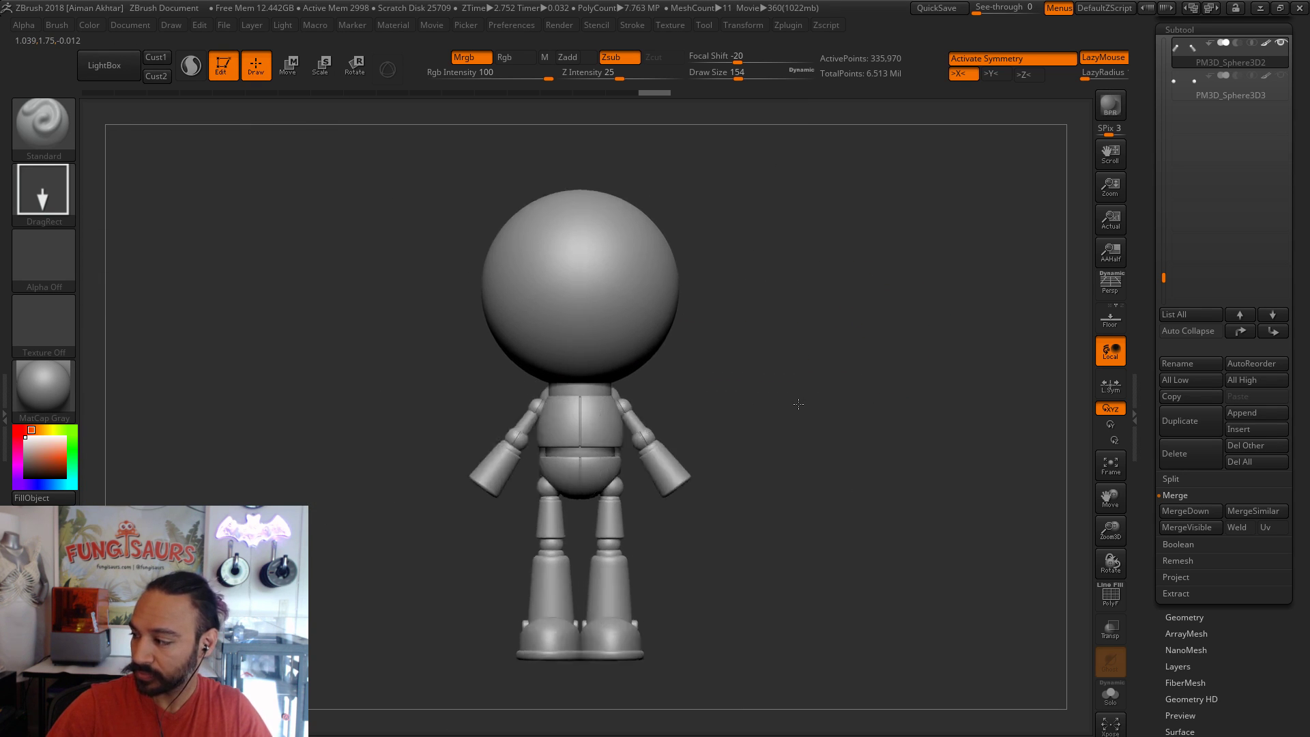
{"action": "left_click_drag", "start_coordinate": [798, 521], "coordinate": [804, 546], "text": "alt"}
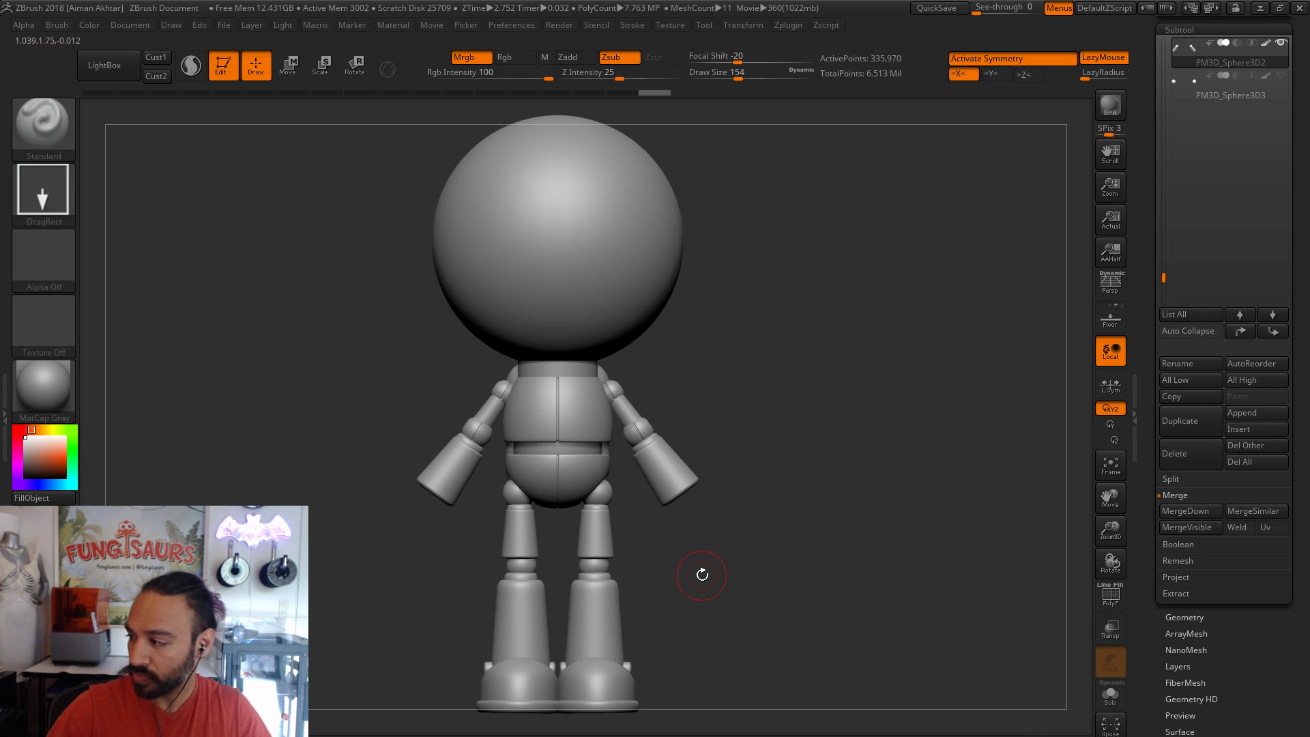
{"action": "left_click_drag", "start_coordinate": [722, 602], "coordinate": [729, 604]}
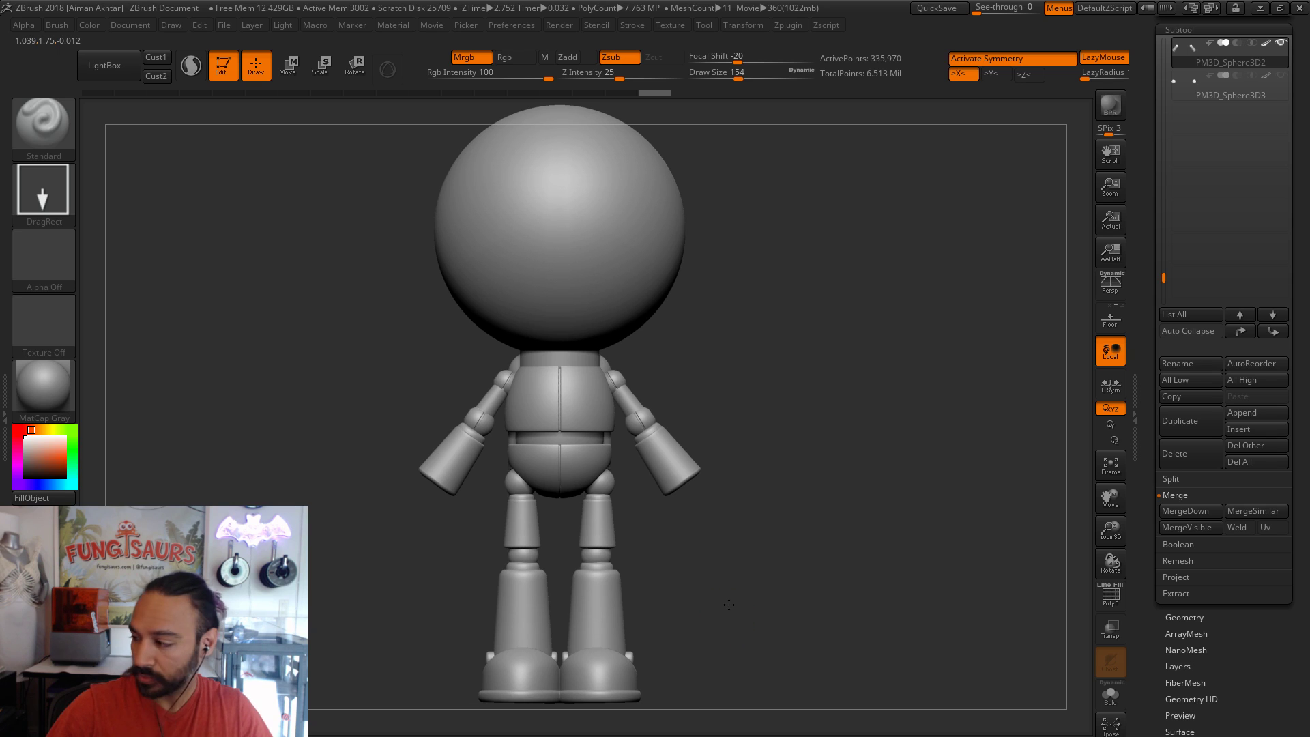
- Examine the two boot subtools with the polygroup wireframe shown, viewing them from the front and at an angle
{"action": "left_click", "coordinate": [518, 665], "text": "alt"}
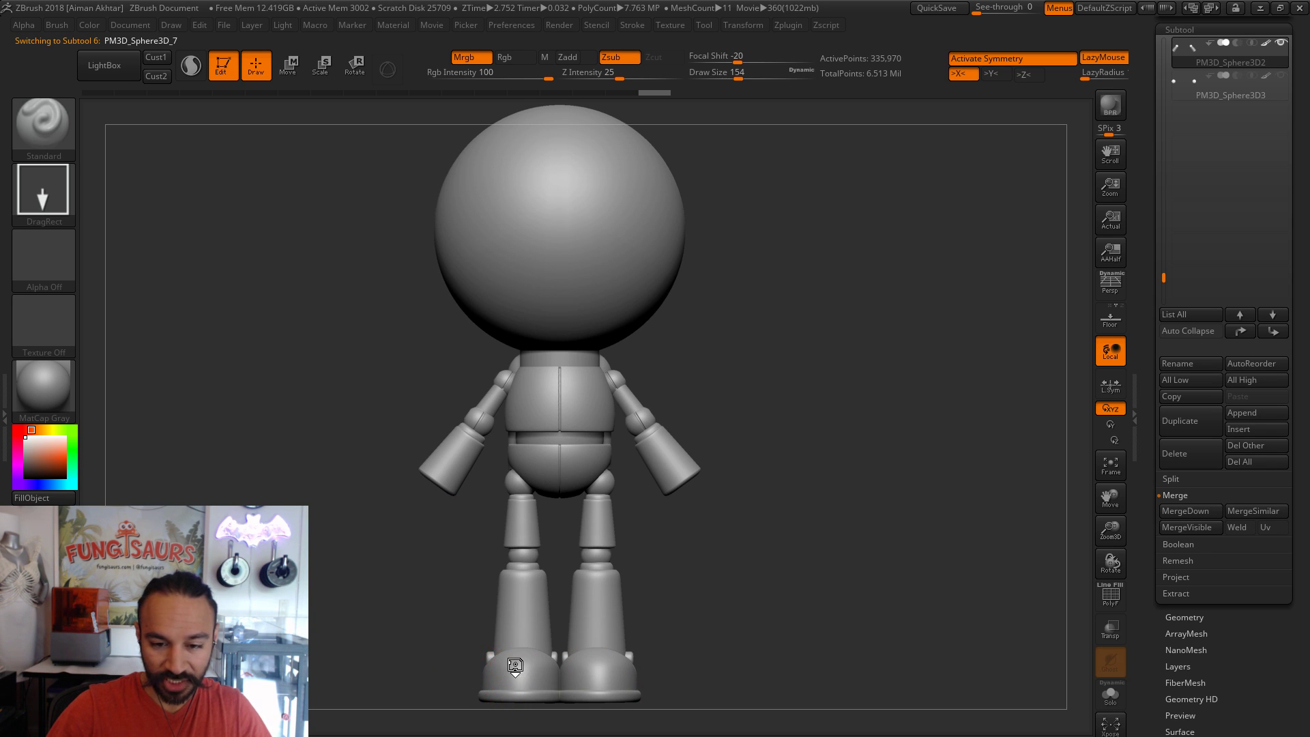
{"action": "mouse_move", "coordinate": [776, 659]}
{"action": "left_mouse_down"}
{"action": "mouse_move", "coordinate": [763, 658]}
{"action": "mouse_move", "coordinate": [759, 578]}
{"action": "left_mouse_up"}
{"action": "left_click", "coordinate": [608, 607], "text": "alt"}
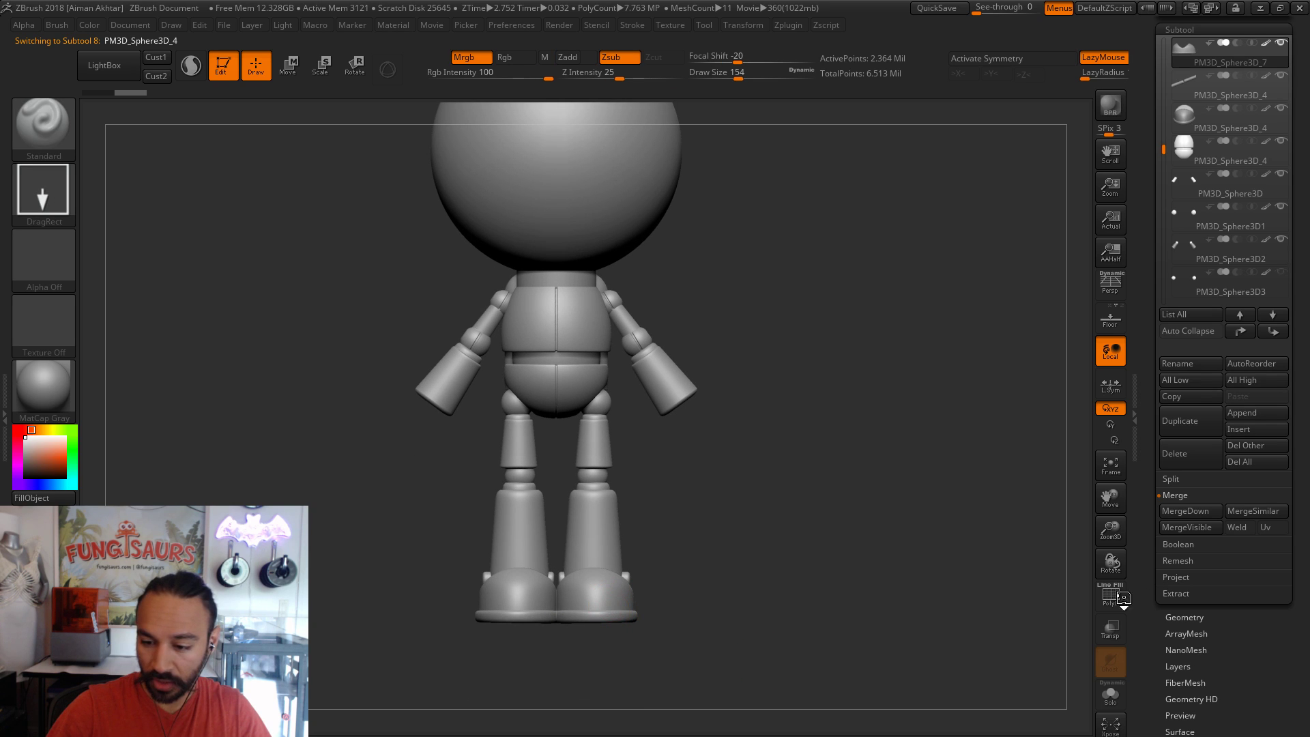
{"action": "left_click", "coordinate": [1110, 595]}
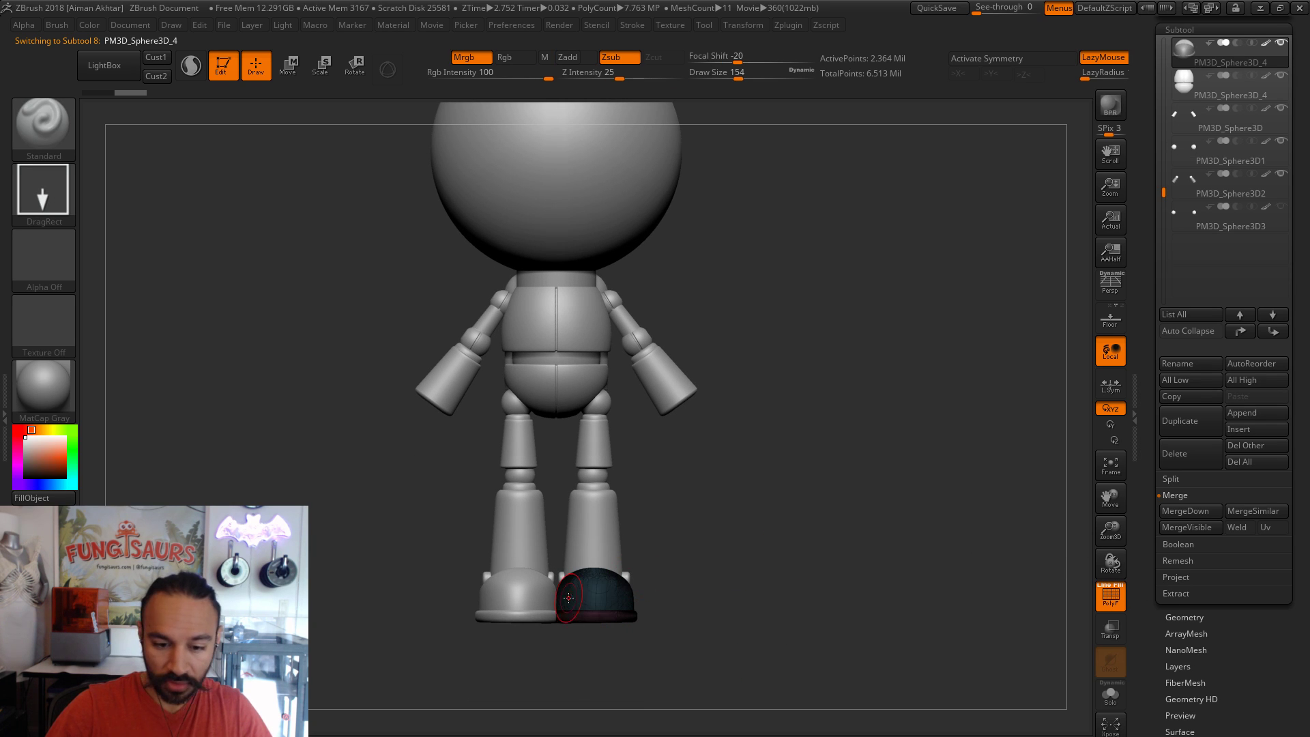
{"action": "left_click_drag", "start_coordinate": [1163, 179], "coordinate": [1164, 127]}
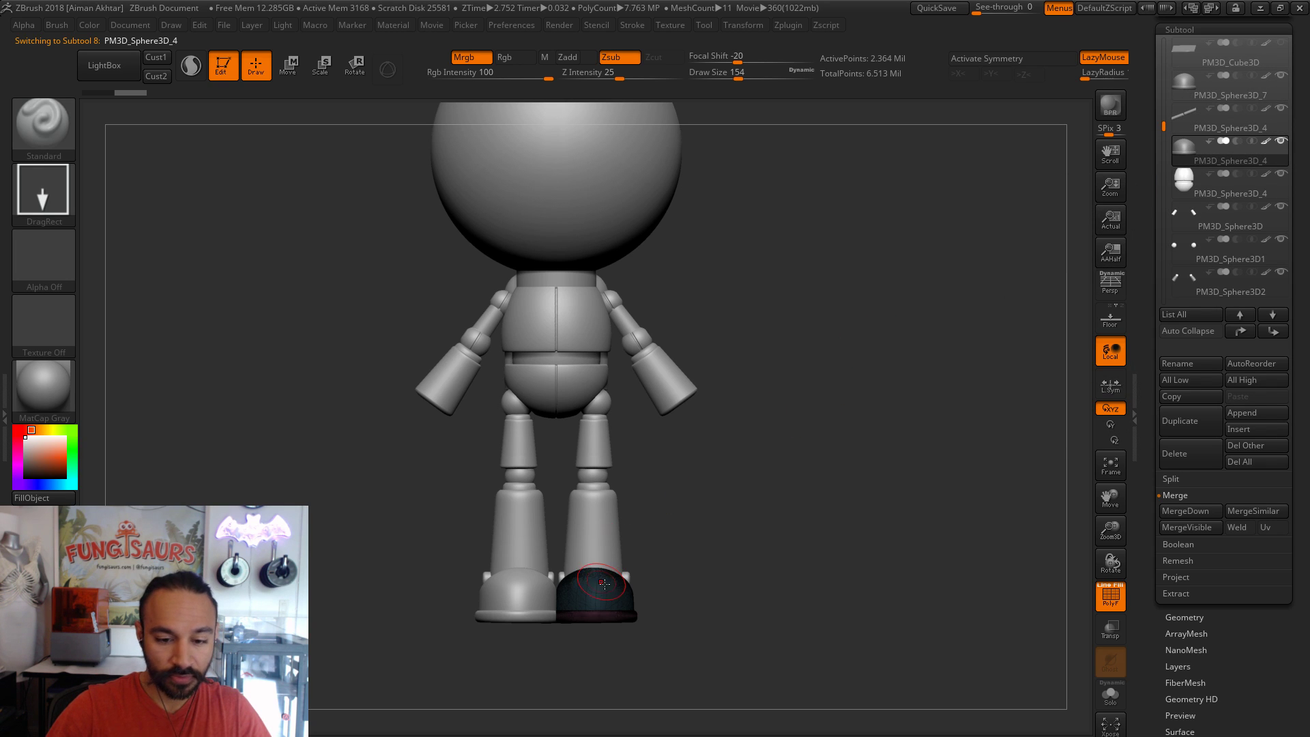
{"action": "left_click_drag", "start_coordinate": [713, 571], "coordinate": [649, 581]}
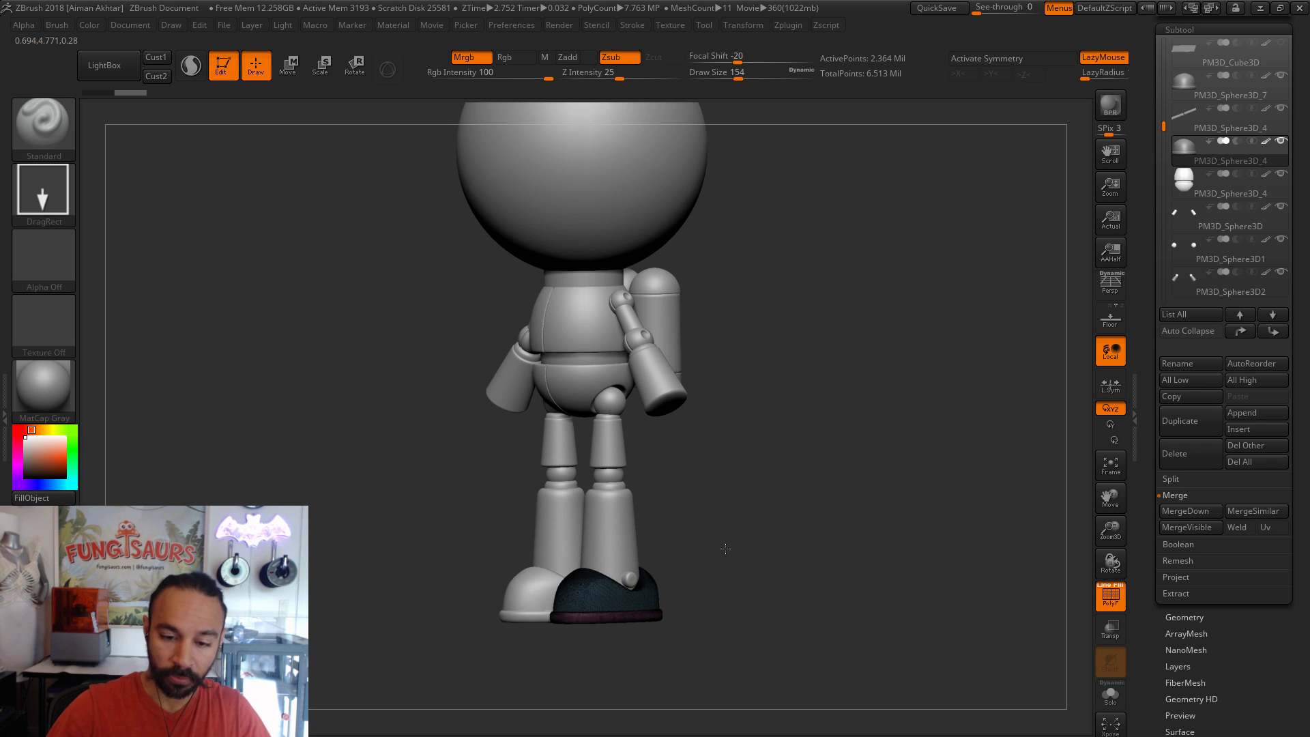
{"action": "left_click_drag", "start_coordinate": [737, 546], "coordinate": [744, 548], "text": "shift"}
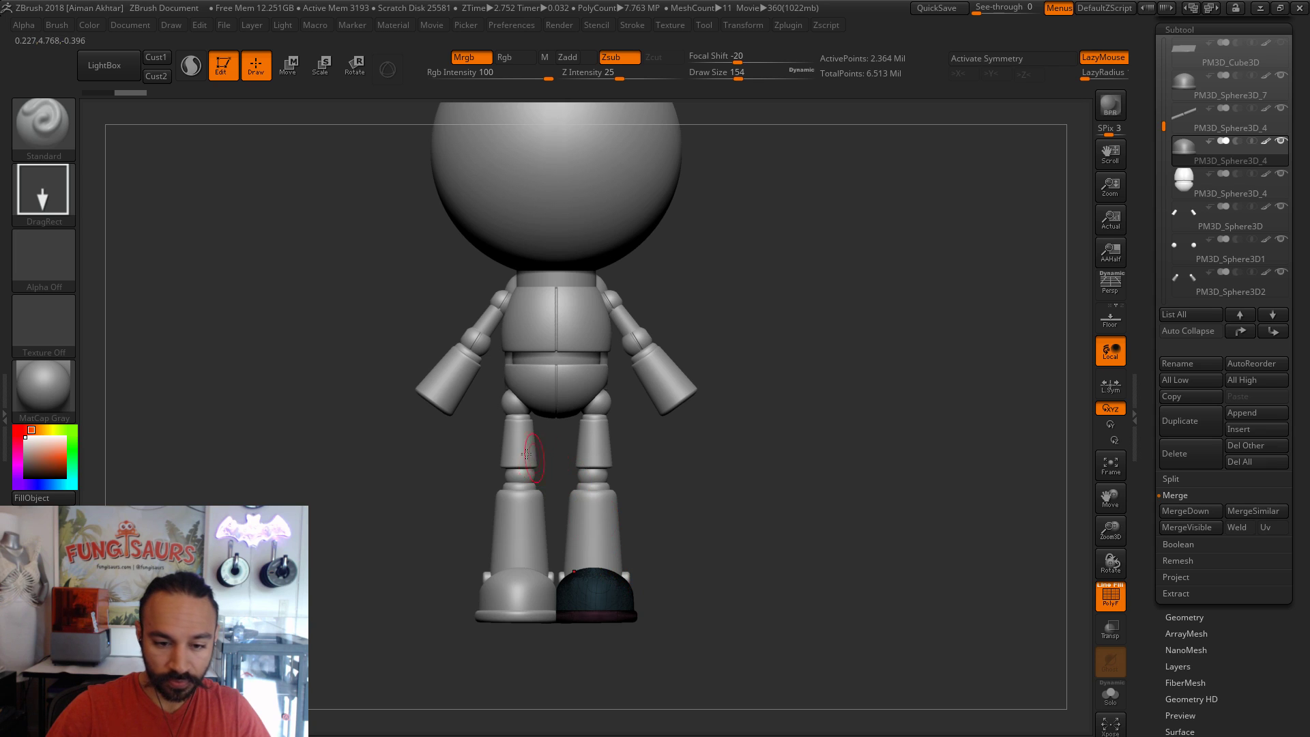
- Delete the boot subtool PM3D_Sphere3D_7, keeping the boot on the character's other foot
{"action": "left_click", "coordinate": [508, 414], "text": "alt"}
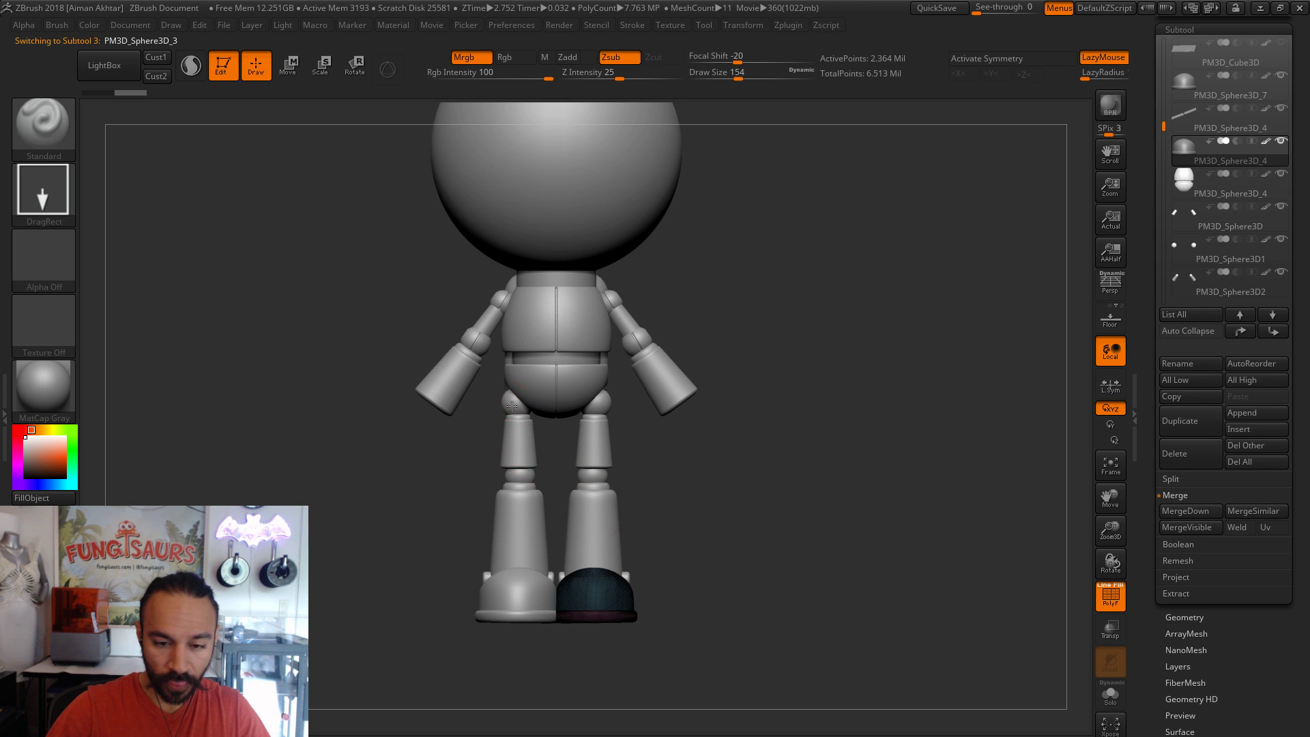
{"action": "left_click", "coordinate": [545, 620], "text": "alt"}
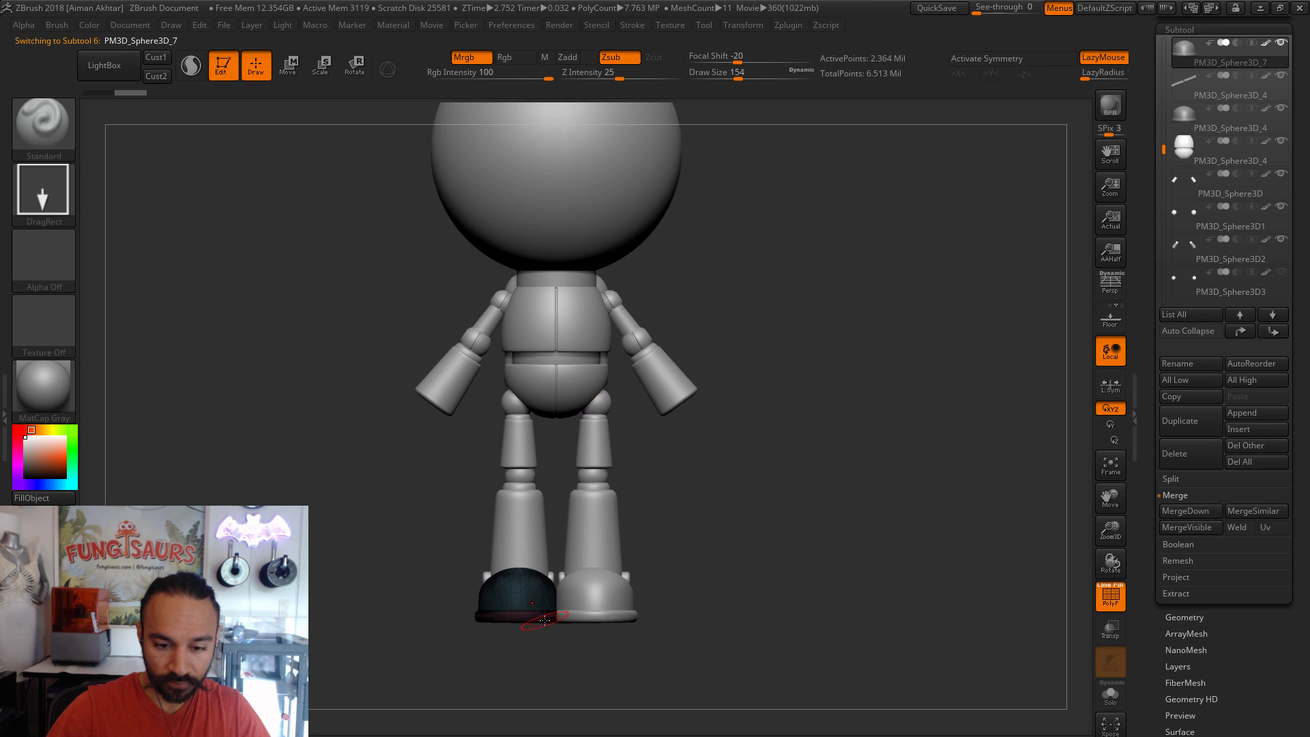
{"action": "left_click", "coordinate": [788, 26]}
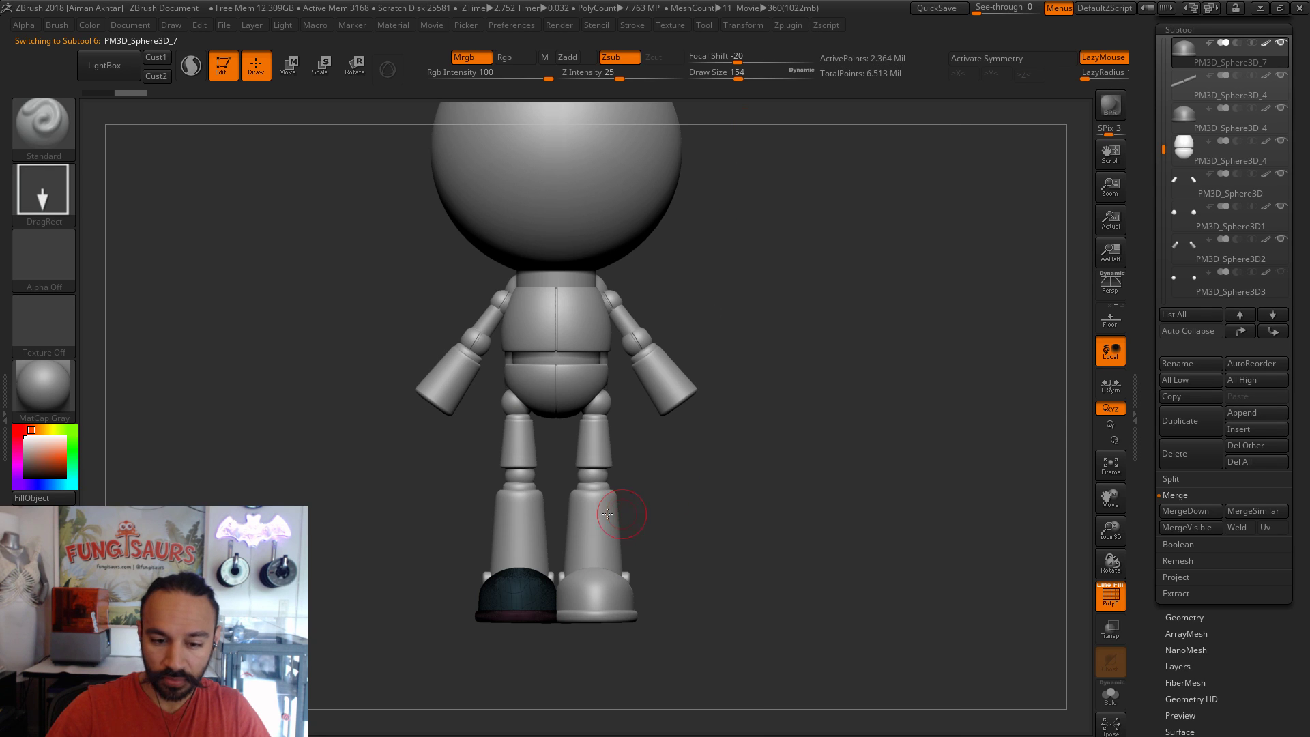
{"action": "left_click", "coordinate": [1183, 456]}
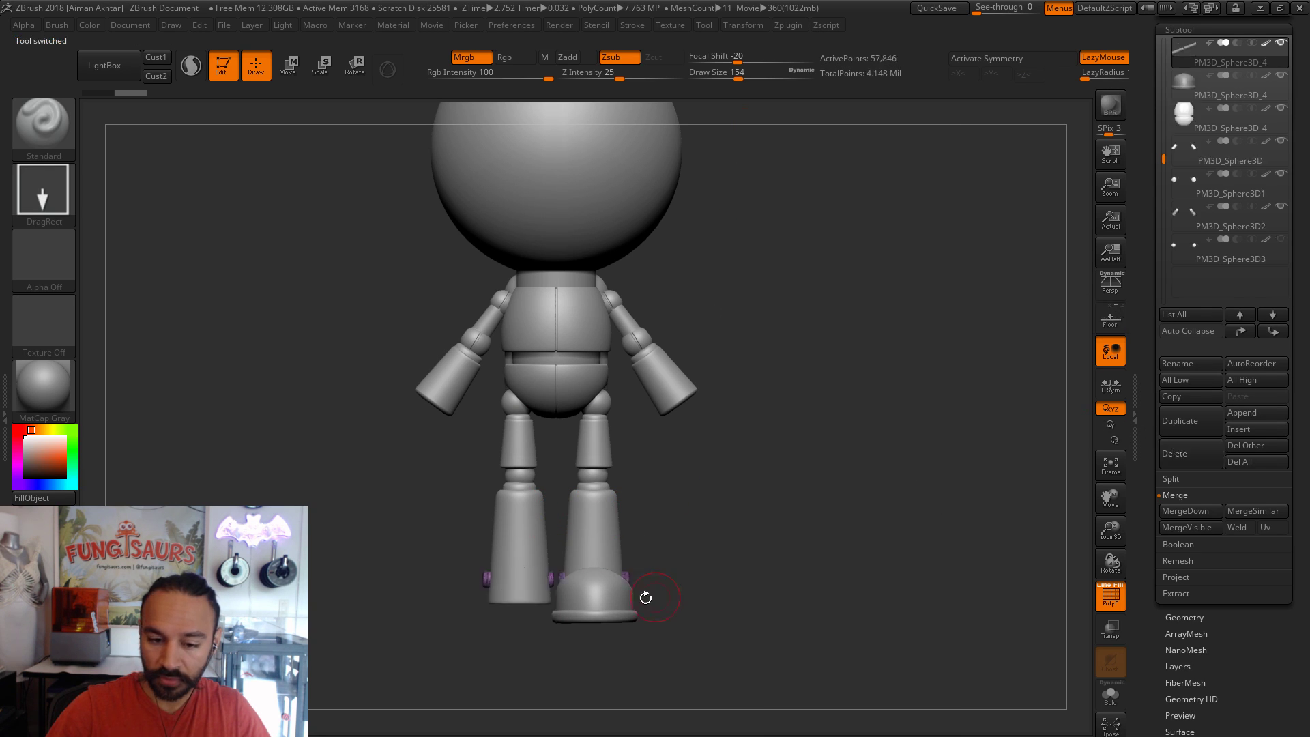
- Remove the bootless leg from view in the legs subtool PM3D_Sphere3D_3 with a selection marquee
{"action": "left_click", "coordinate": [507, 574], "text": "alt"}
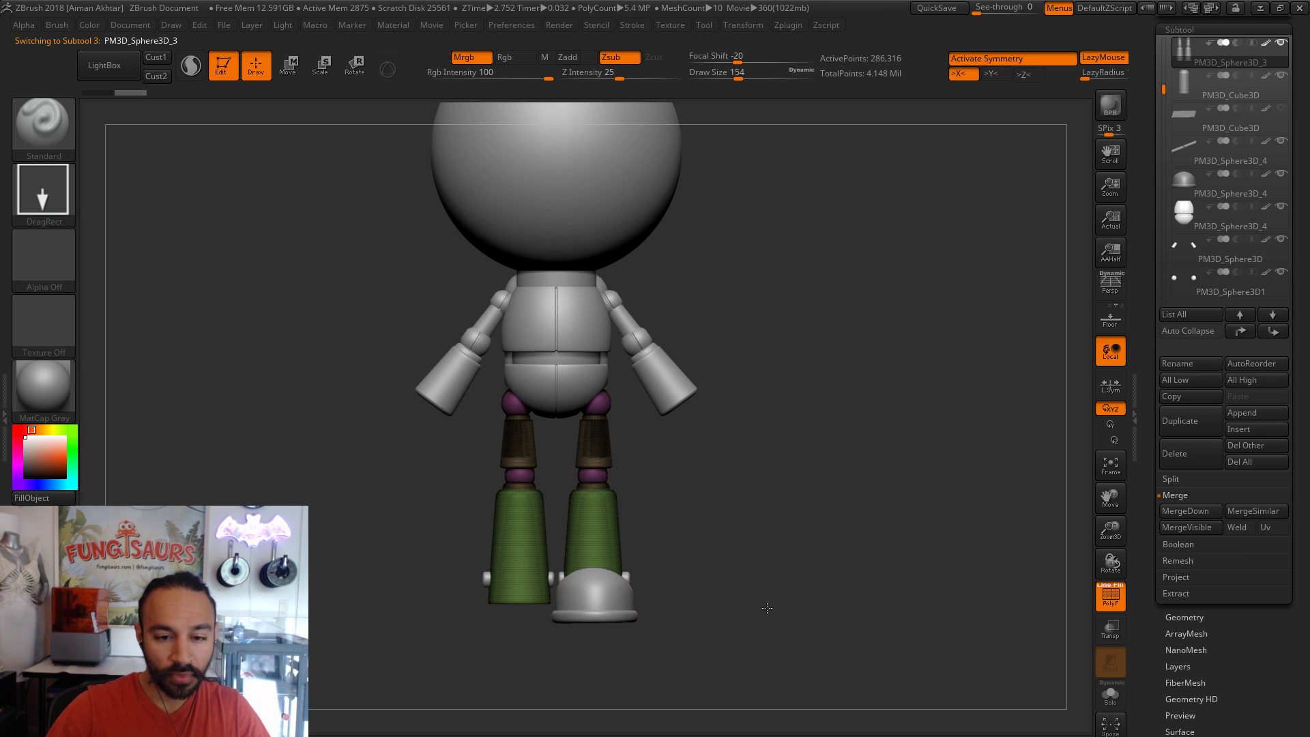
{"action": "key", "text": "ctrl+shift"}
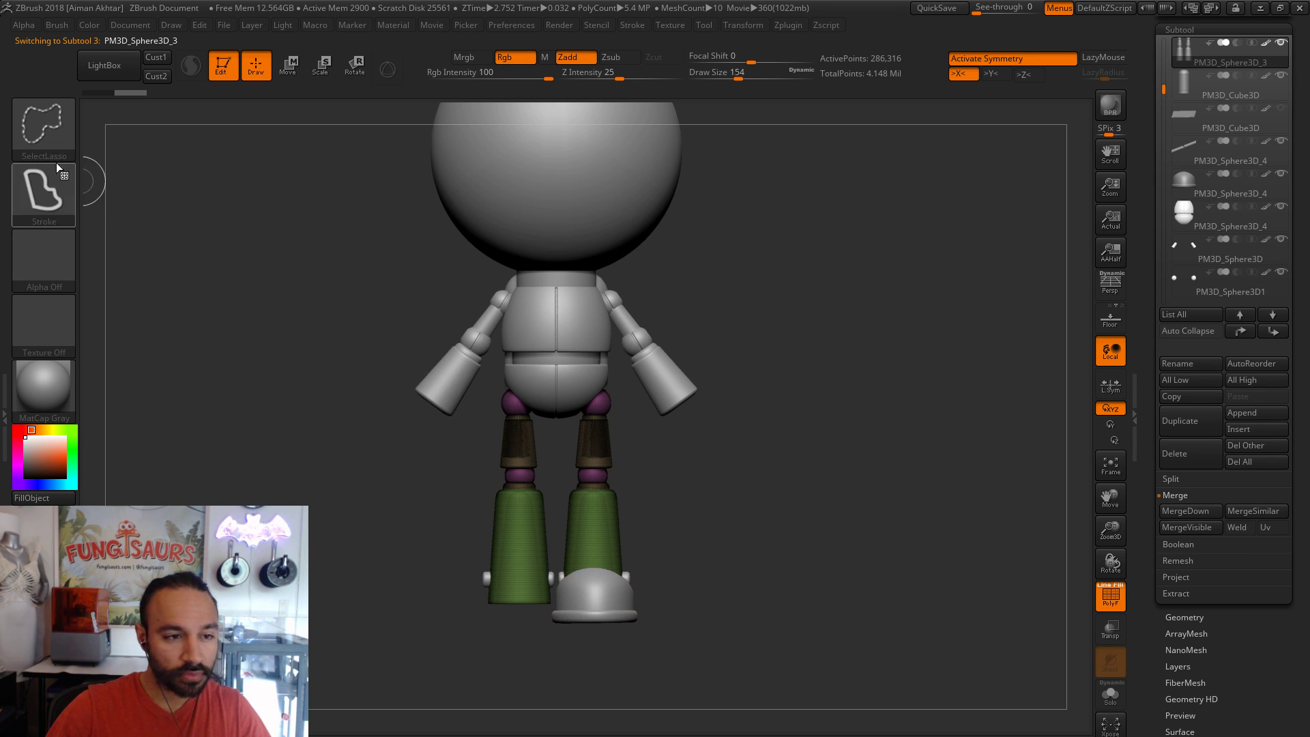
{"action": "left_click", "coordinate": [54, 185]}
{"action": "left_click_drag", "start_coordinate": [336, 284], "coordinate": [555, 677], "text": "ctrl+shift"}
{"action": "key", "text": "ctrl+shift"}
{"action": "mouse_move", "coordinate": [404, 318]}
{"action": "left_mouse_down", "text": "ctrl+shift"}
{"action": "mouse_move", "coordinate": [614, 564]}
{"action": "mouse_move", "coordinate": [564, 690]}
{"action": "left_mouse_up", "text": "ctrl+shift"}
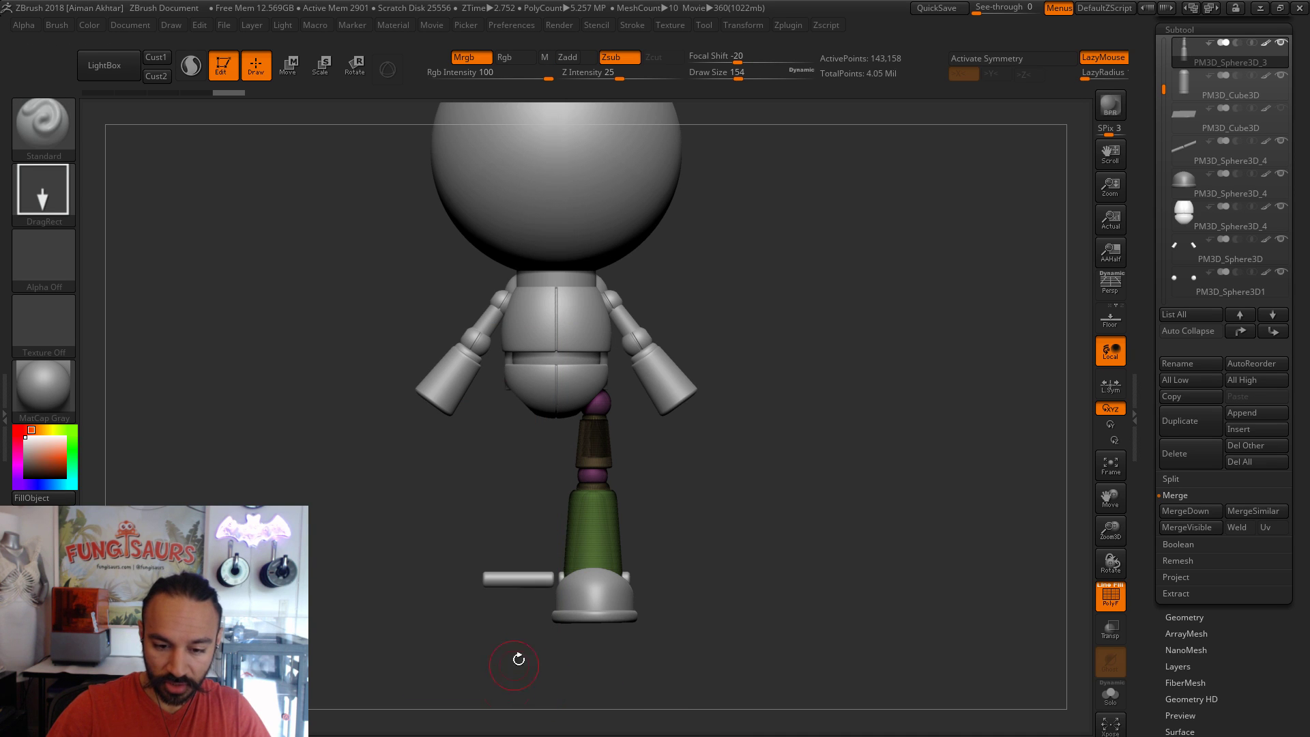
- Hide the ankle pin of the removed leg in the pin subtool PM3D_Sphere3D_4 with a selection marquee
{"action": "left_click", "coordinate": [497, 577], "text": "alt"}
{"action": "key", "text": "ctrl+shift"}
{"action": "mouse_move", "coordinate": [403, 495]}
{"action": "left_mouse_down", "text": "ctrl+shift"}
{"action": "mouse_move", "coordinate": [556, 608]}
{"action": "mouse_move", "coordinate": [565, 655]}
{"action": "left_mouse_up", "text": "ctrl+shift"}
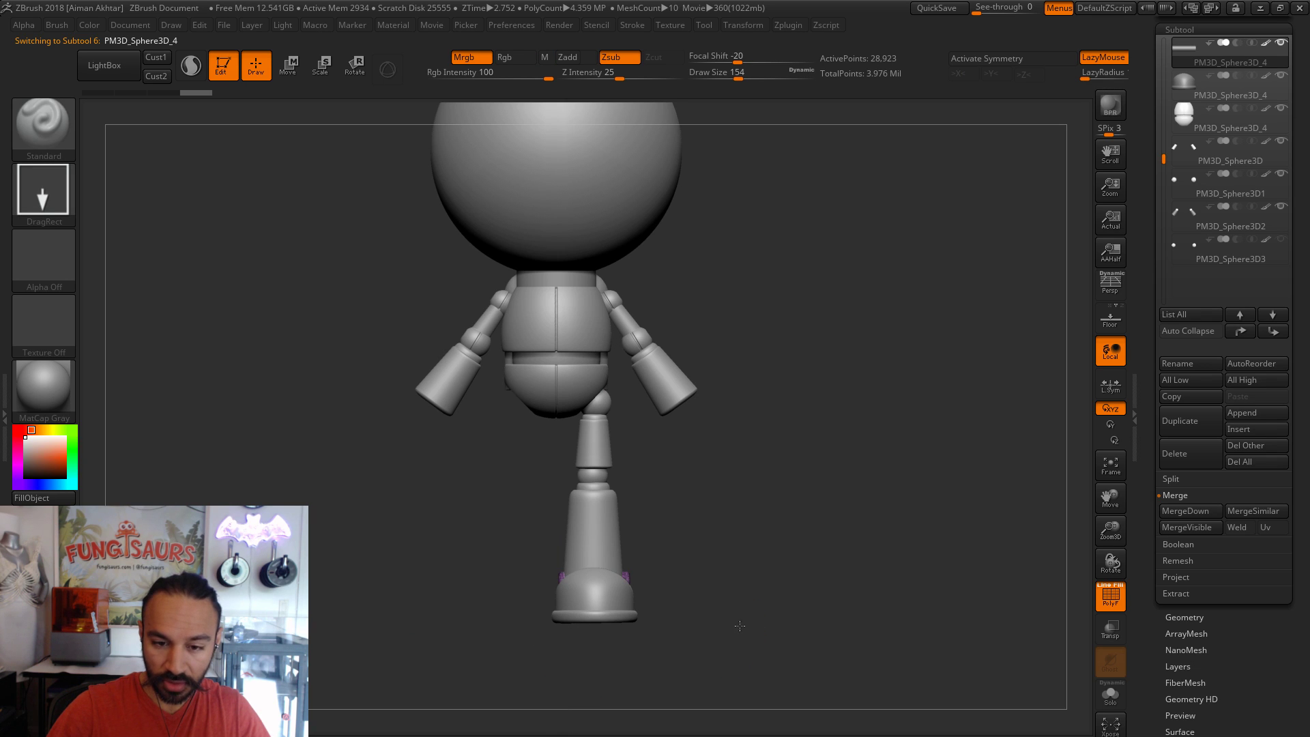
- Merge the remaining ankle pin subtool down into the boot subtool and view the boot from the side
{"action": "left_click_drag", "start_coordinate": [739, 624], "coordinate": [724, 620], "text": "alt"}
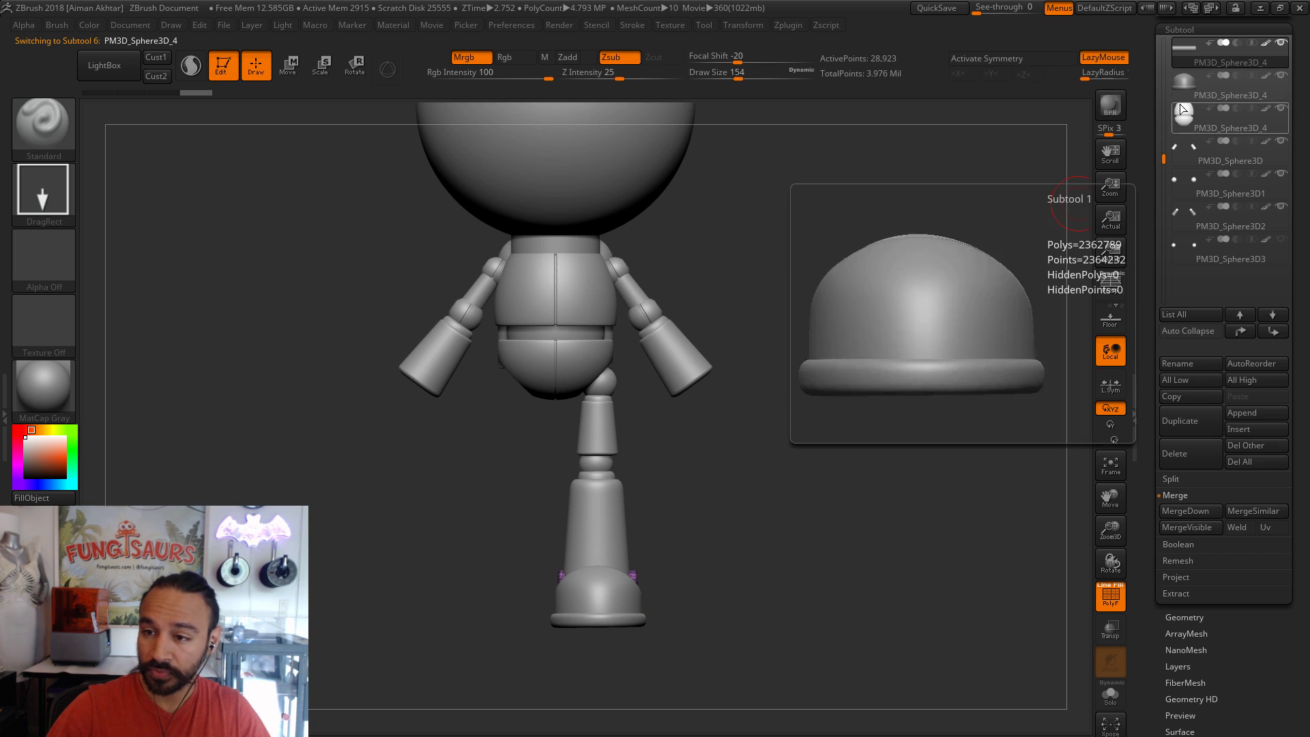
{"action": "left_click", "coordinate": [1182, 513]}
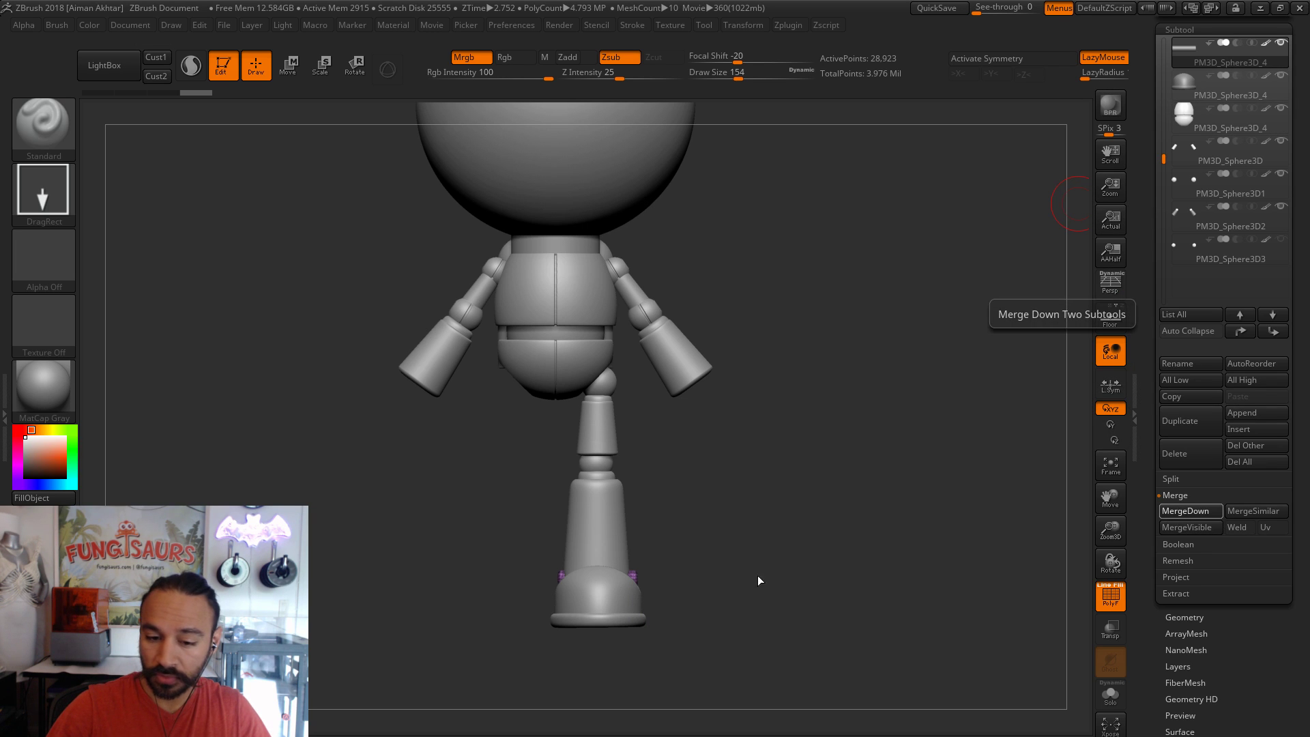
{"action": "left_click_drag", "start_coordinate": [725, 604], "coordinate": [680, 604], "text": "shift"}
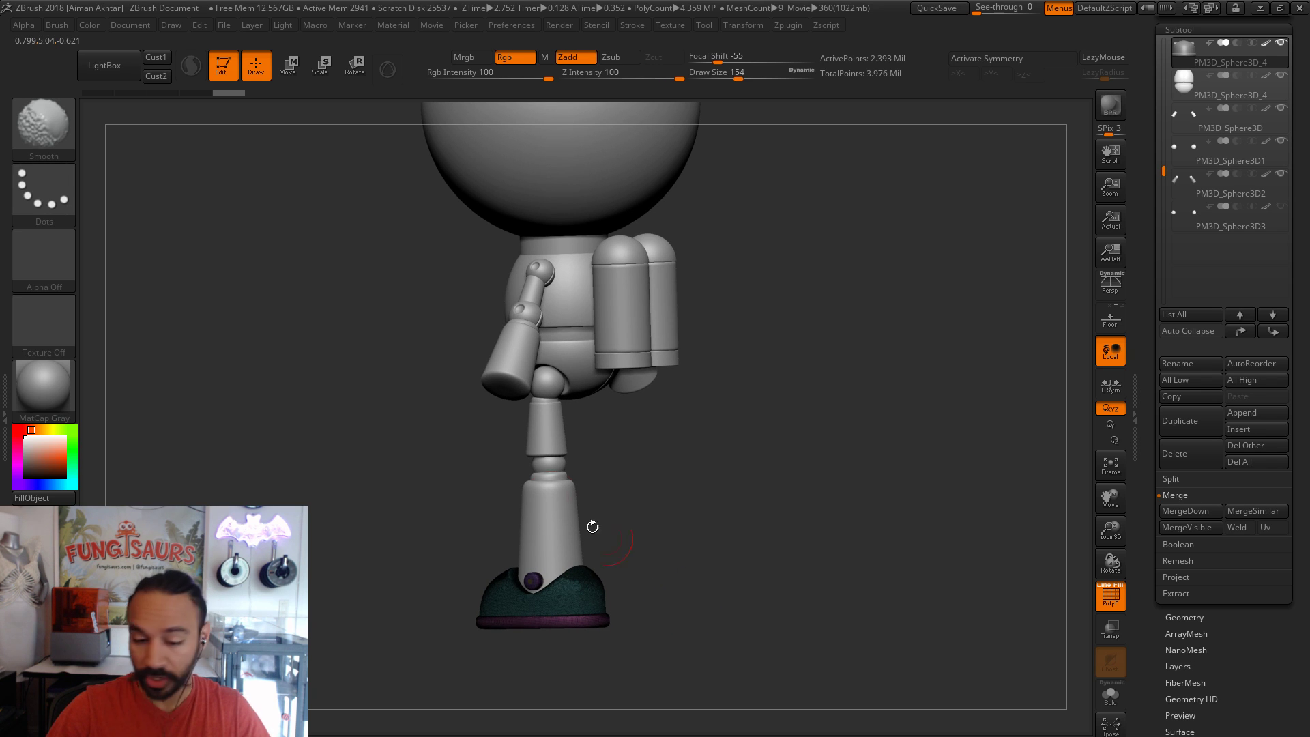
- Add a Cube3D primitive to the character as a new subtool
{"action": "left_click", "coordinate": [321, 65]}
{"action": "left_click_drag", "start_coordinate": [836, 447], "coordinate": [783, 503], "text": "shift"}
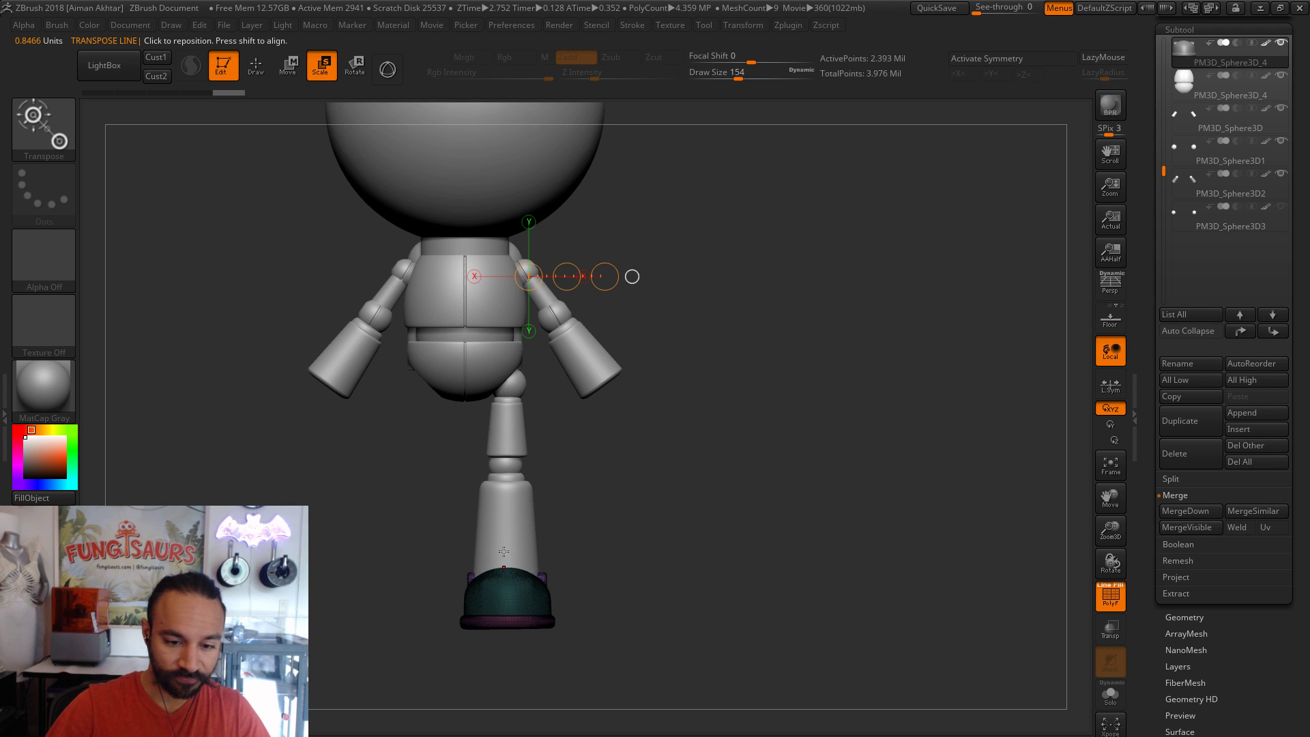
{"action": "left_click_drag", "start_coordinate": [713, 487], "coordinate": [749, 469], "text": "alt"}
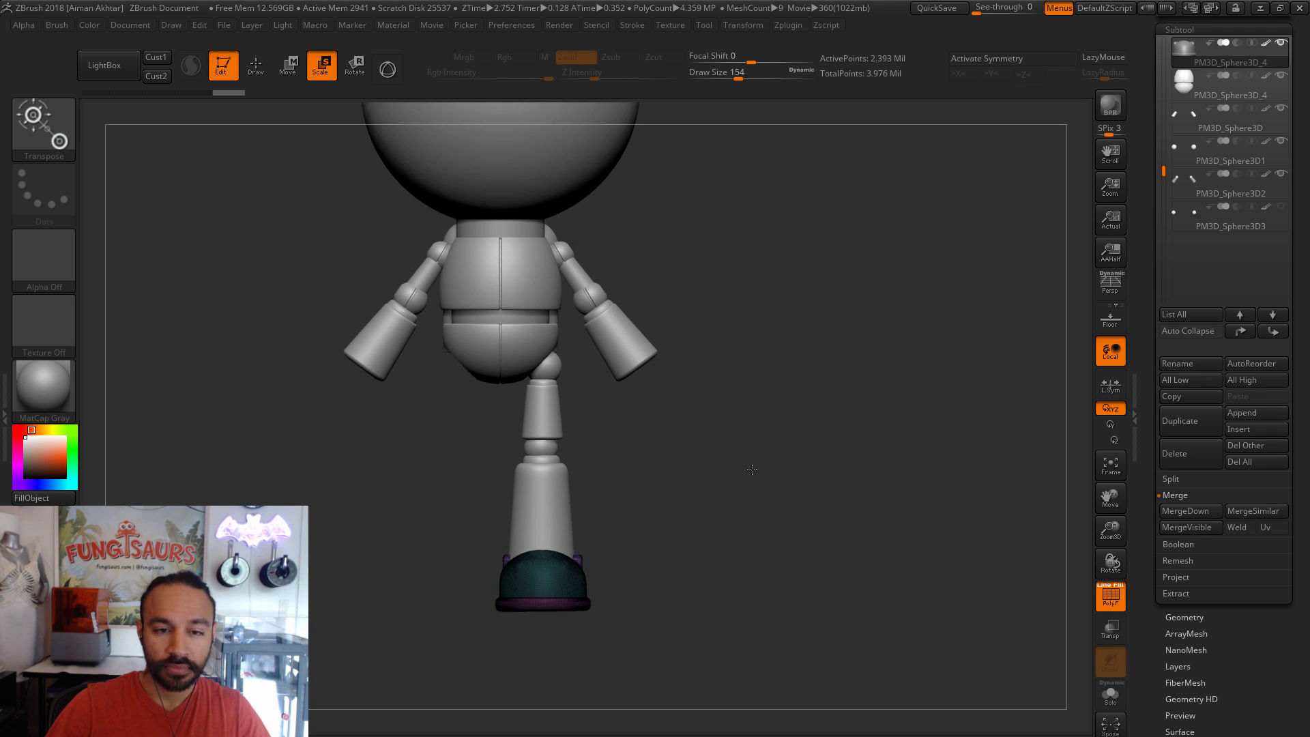
{"action": "scroll", "coordinate": [1299, 181], "scroll_direction": "up", "scroll_amount": 2}
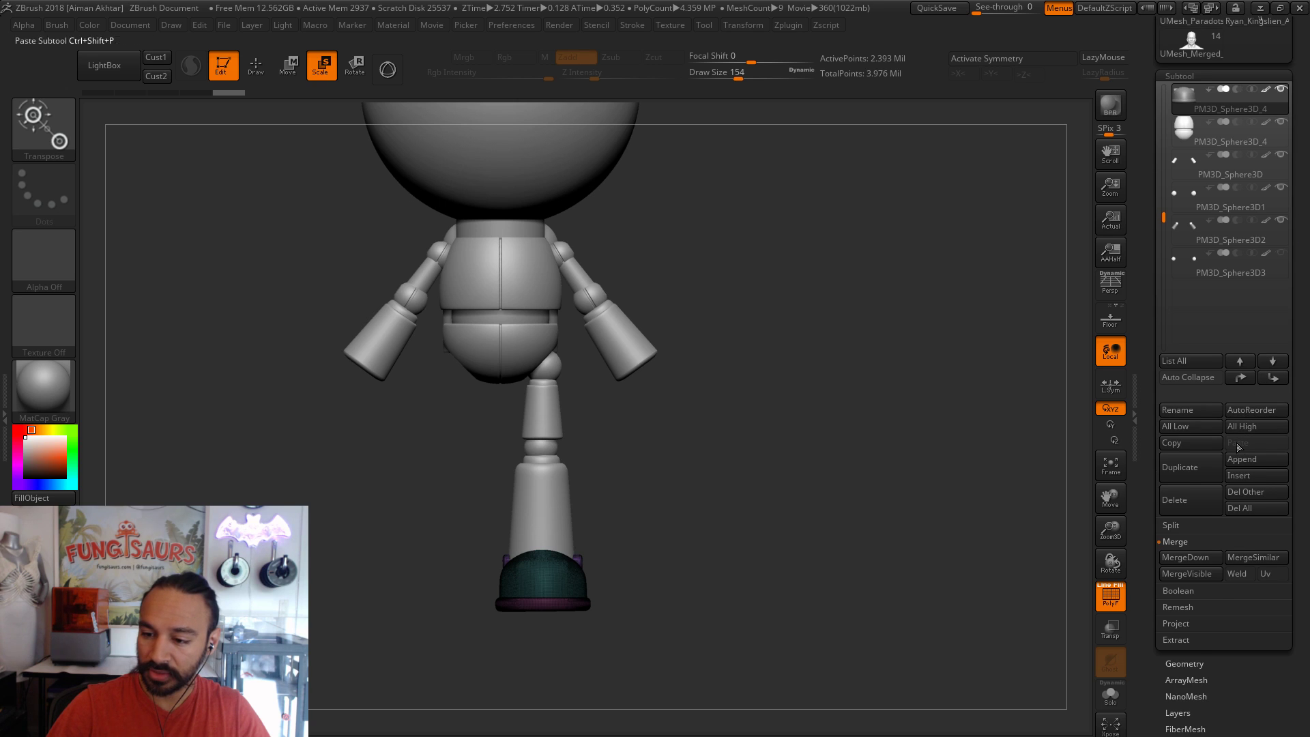
{"action": "left_click", "coordinate": [1239, 475]}
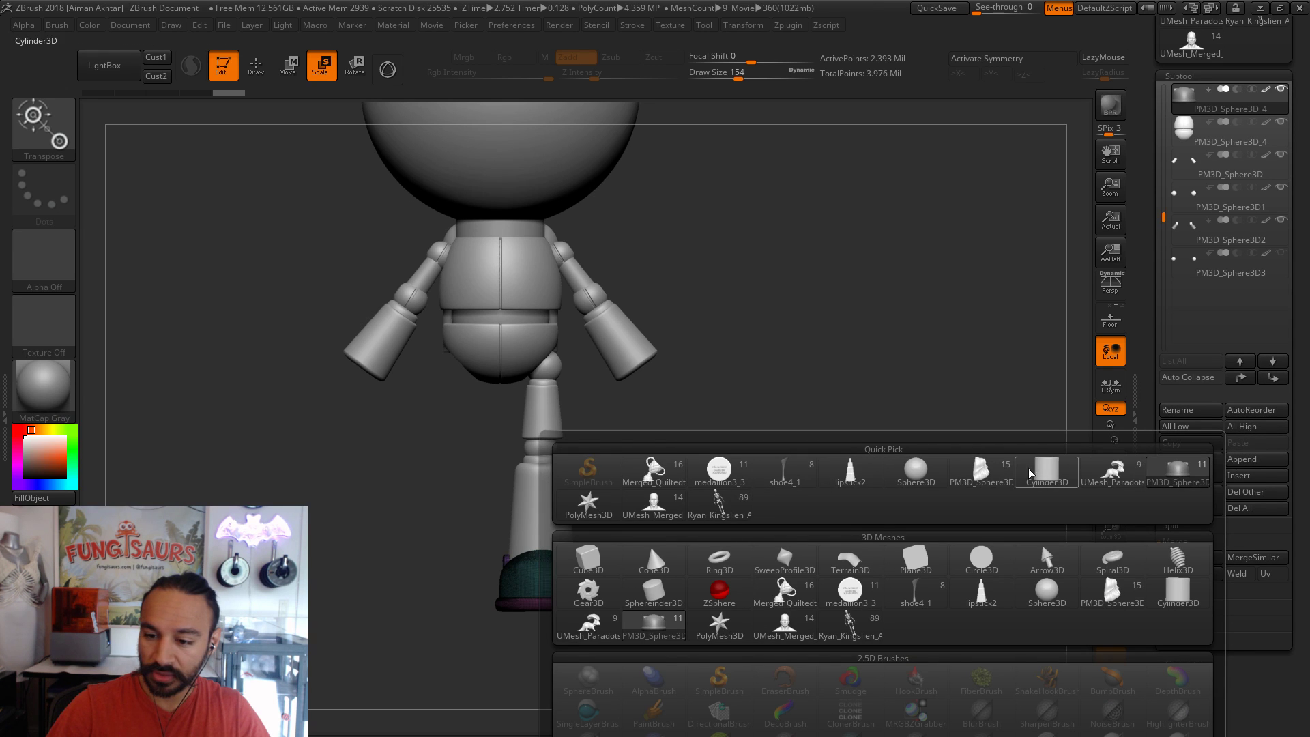
{"action": "left_click", "coordinate": [587, 564]}
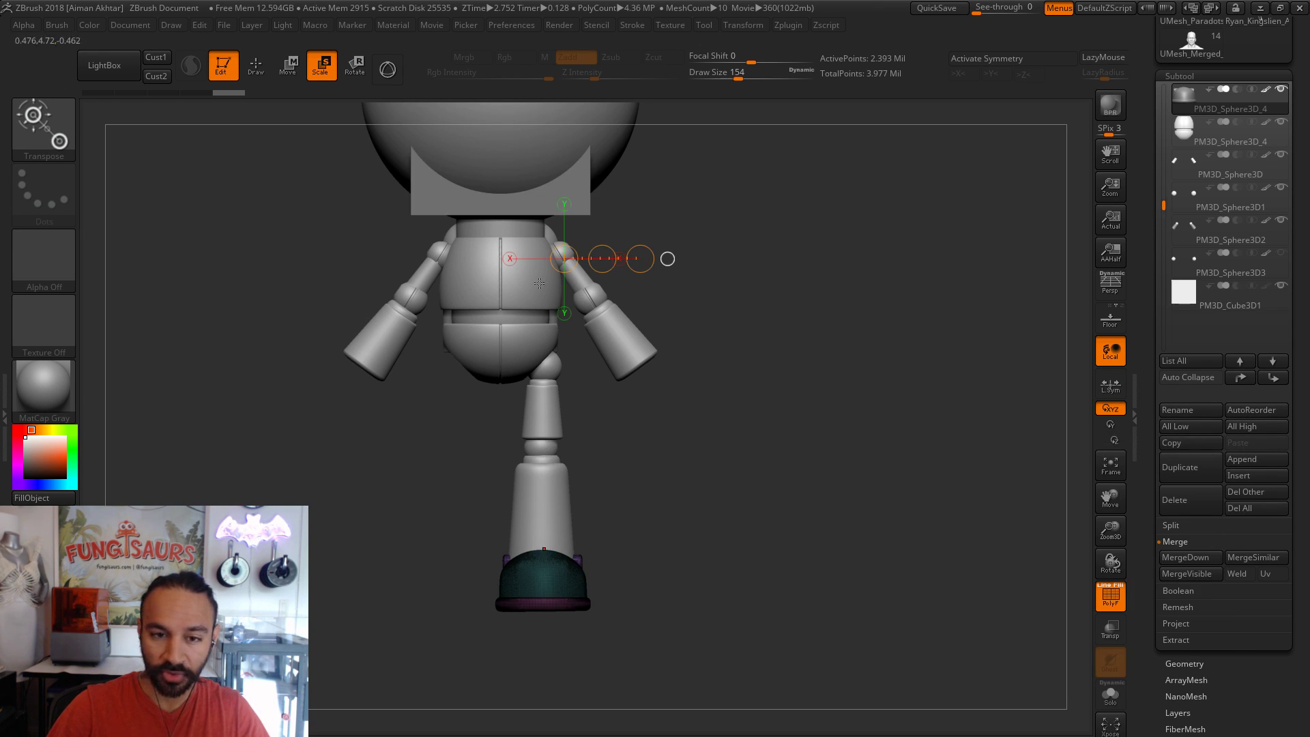
- Move the new cube straight down to leg height and flatten it sideways into a thin vertical plate on the body's centre line
{"action": "left_click", "coordinate": [500, 203], "text": "alt"}
{"action": "left_click_drag", "start_coordinate": [505, 205], "coordinate": [505, 471], "text": "shift"}
{"action": "key", "text": "ctrl+z"}
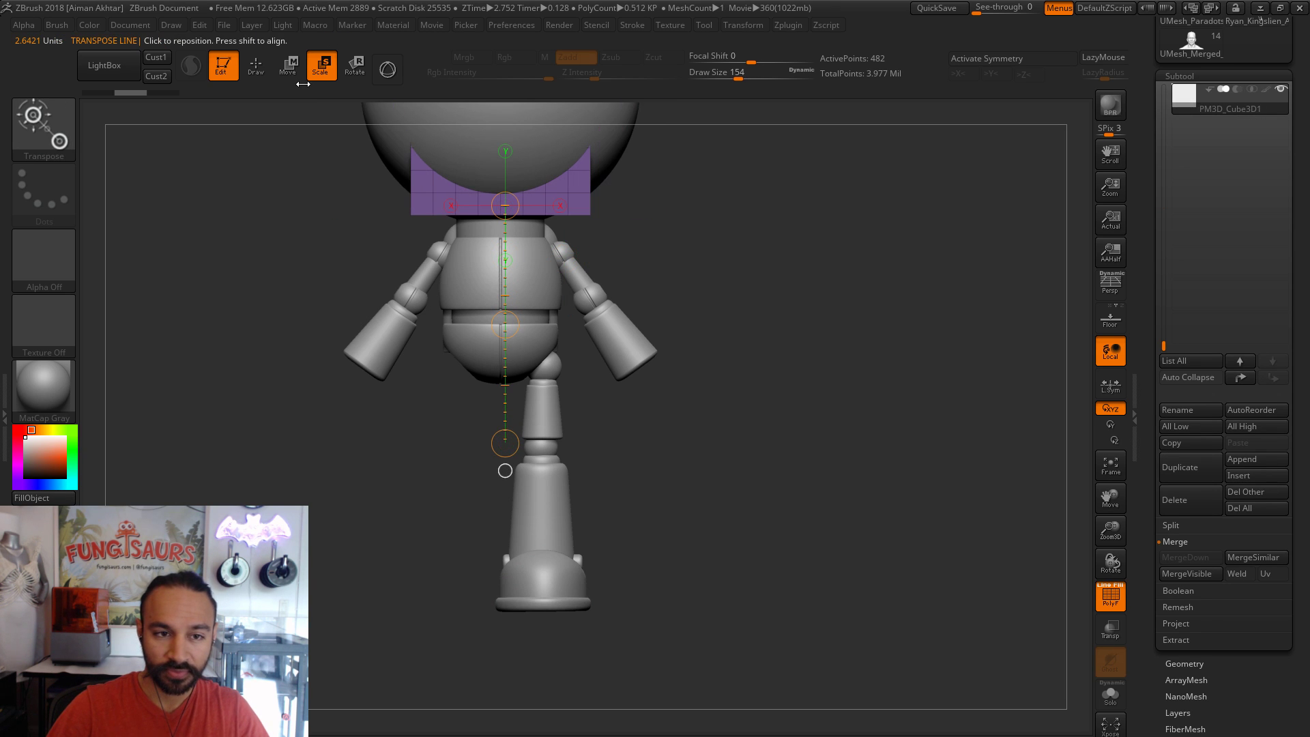
{"action": "key", "text": "w"}
{"action": "left_click_drag", "start_coordinate": [505, 324], "coordinate": [514, 725]}
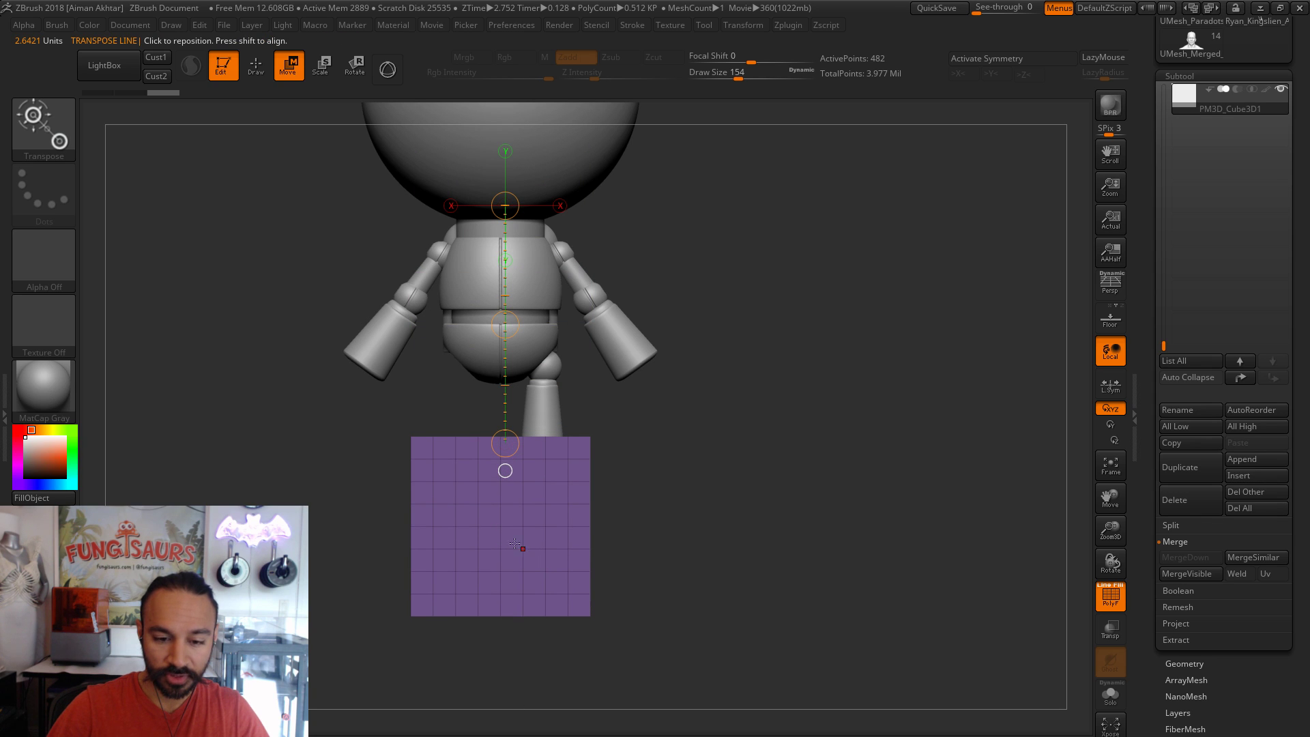
{"action": "mouse_move", "coordinate": [500, 524]}
{"action": "left_mouse_down"}
{"action": "mouse_move", "coordinate": [668, 526]}
{"action": "mouse_move", "coordinate": [506, 526]}
{"action": "left_mouse_up"}
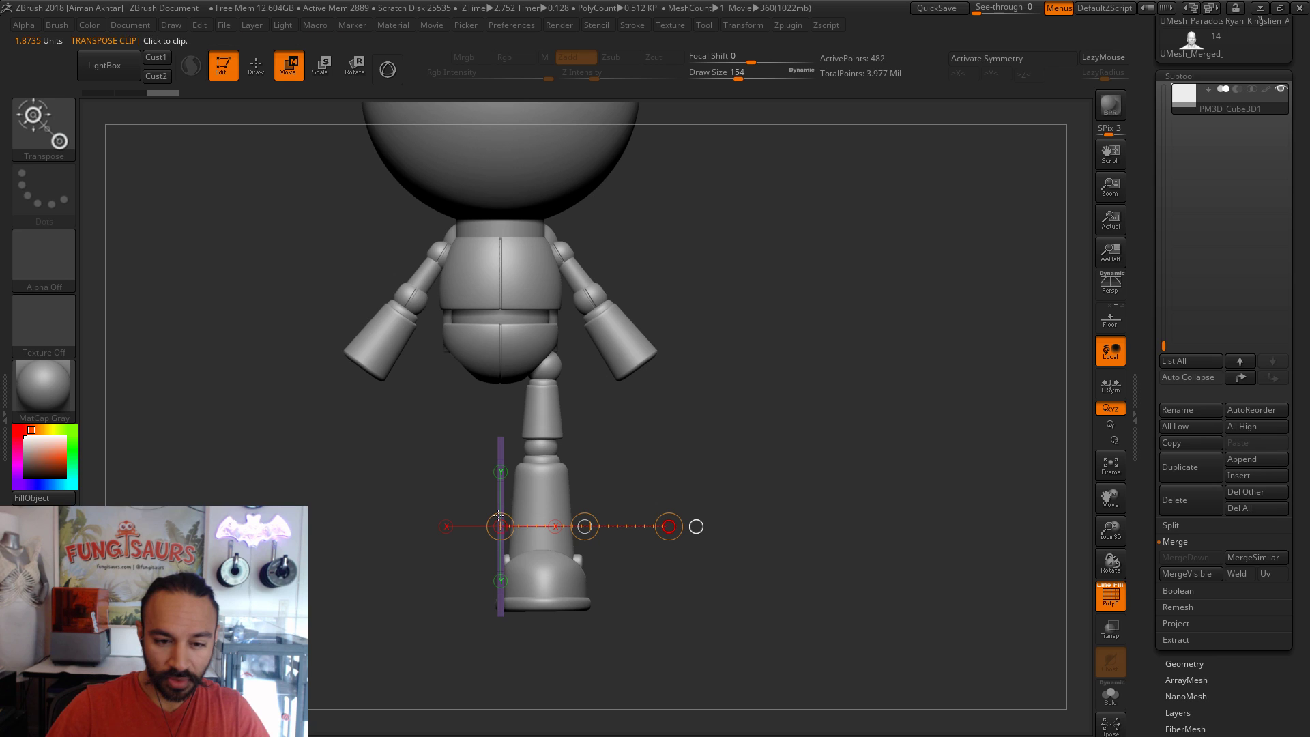
- Scale the boot up uniformly from a point on its inner side, working from the underside view
{"action": "left_click_drag", "start_coordinate": [503, 593], "coordinate": [575, 599]}
{"action": "left_click", "coordinate": [574, 599], "text": "alt"}
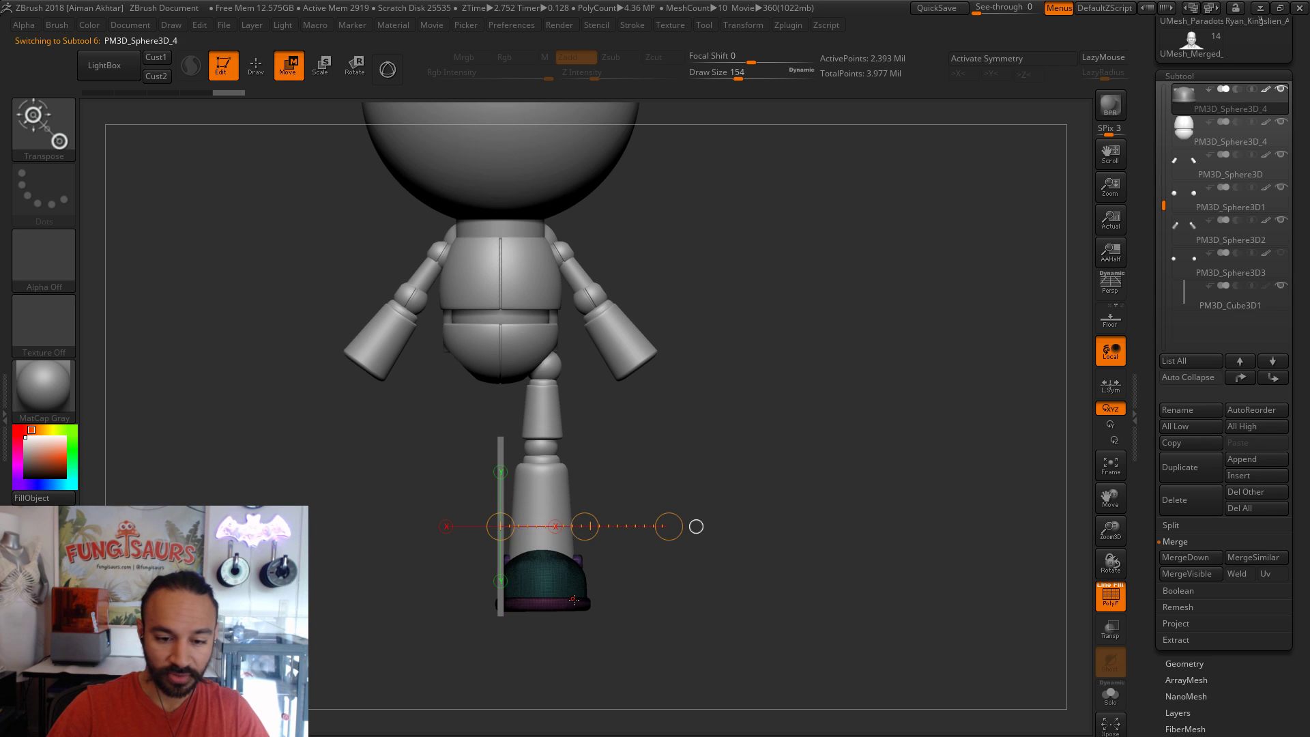
{"action": "right_click_drag", "start_coordinate": [528, 583], "coordinate": [507, 610]}
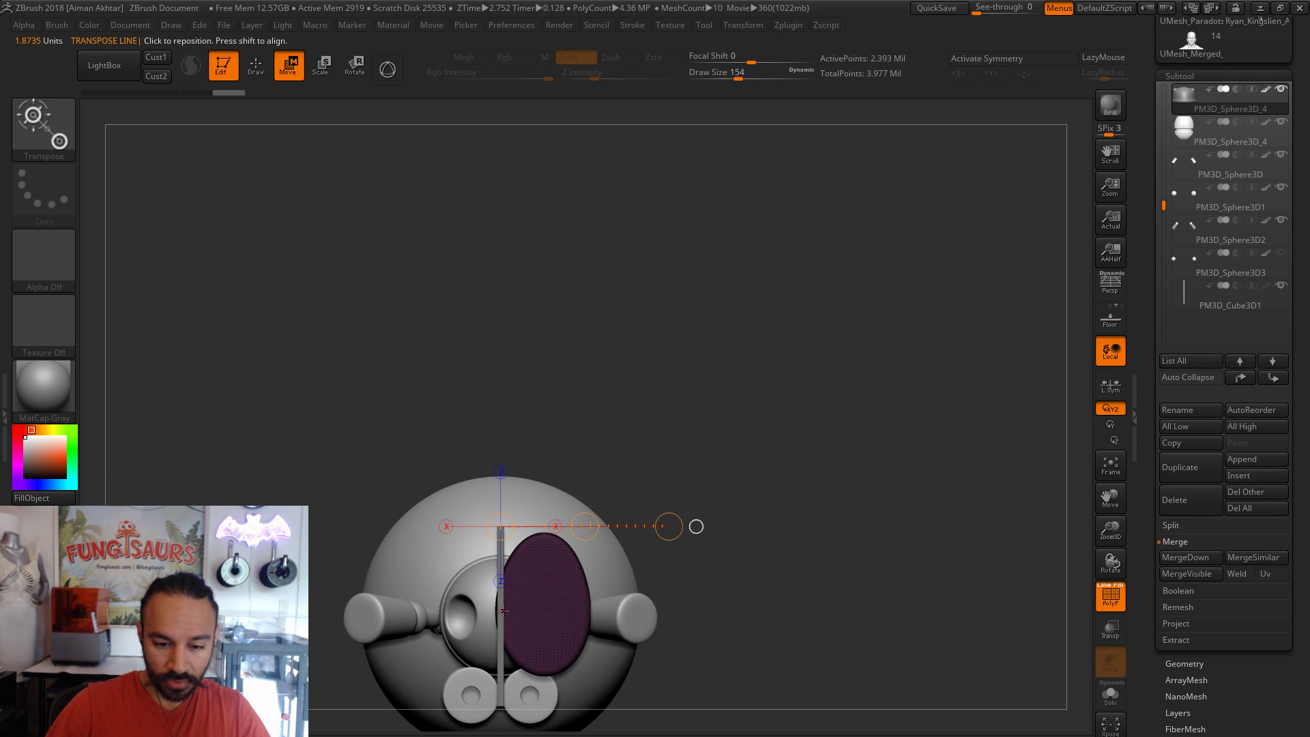
{"action": "left_click_drag", "start_coordinate": [507, 610], "coordinate": [373, 611]}
{"action": "key", "text": "e"}
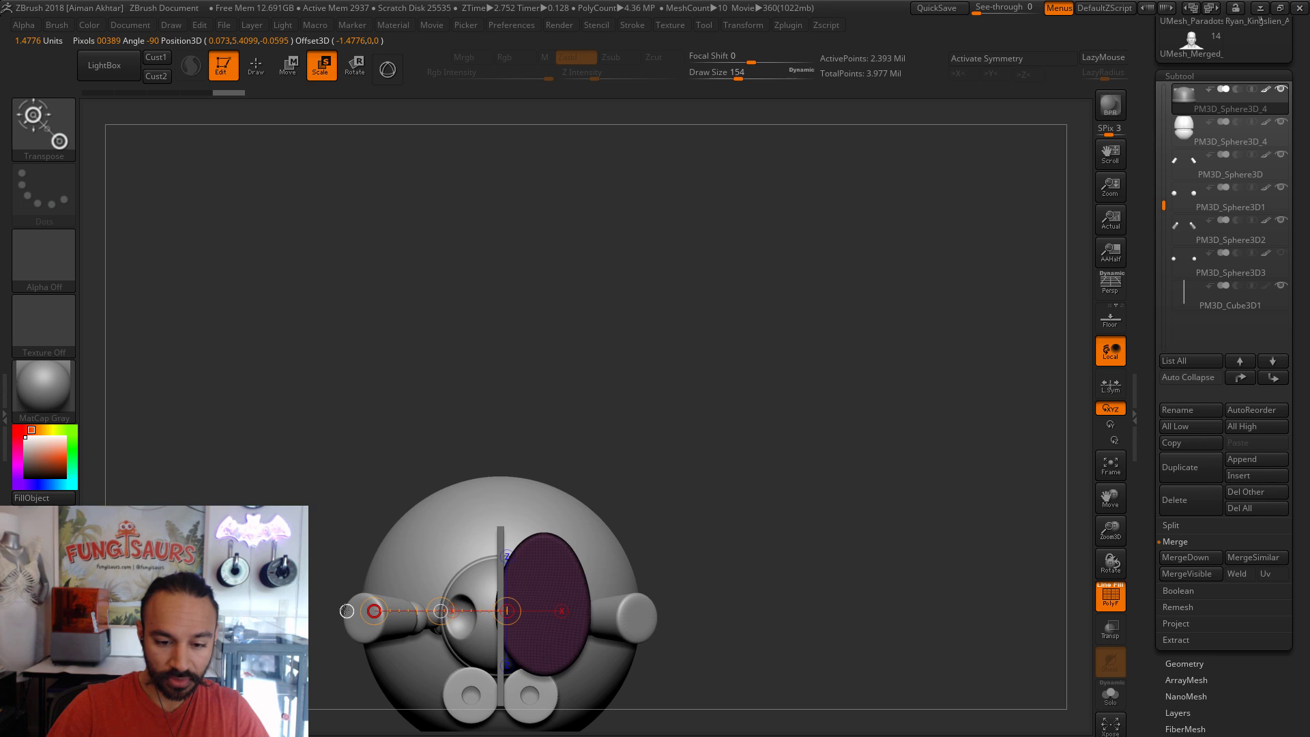
{"action": "mouse_move", "coordinate": [345, 610]}
{"action": "left_mouse_down"}
{"action": "mouse_move", "coordinate": [328, 609]}
{"action": "mouse_move", "coordinate": [360, 611]}
{"action": "left_mouse_up"}
{"action": "left_click_drag", "start_coordinate": [679, 434], "coordinate": [723, 597]}
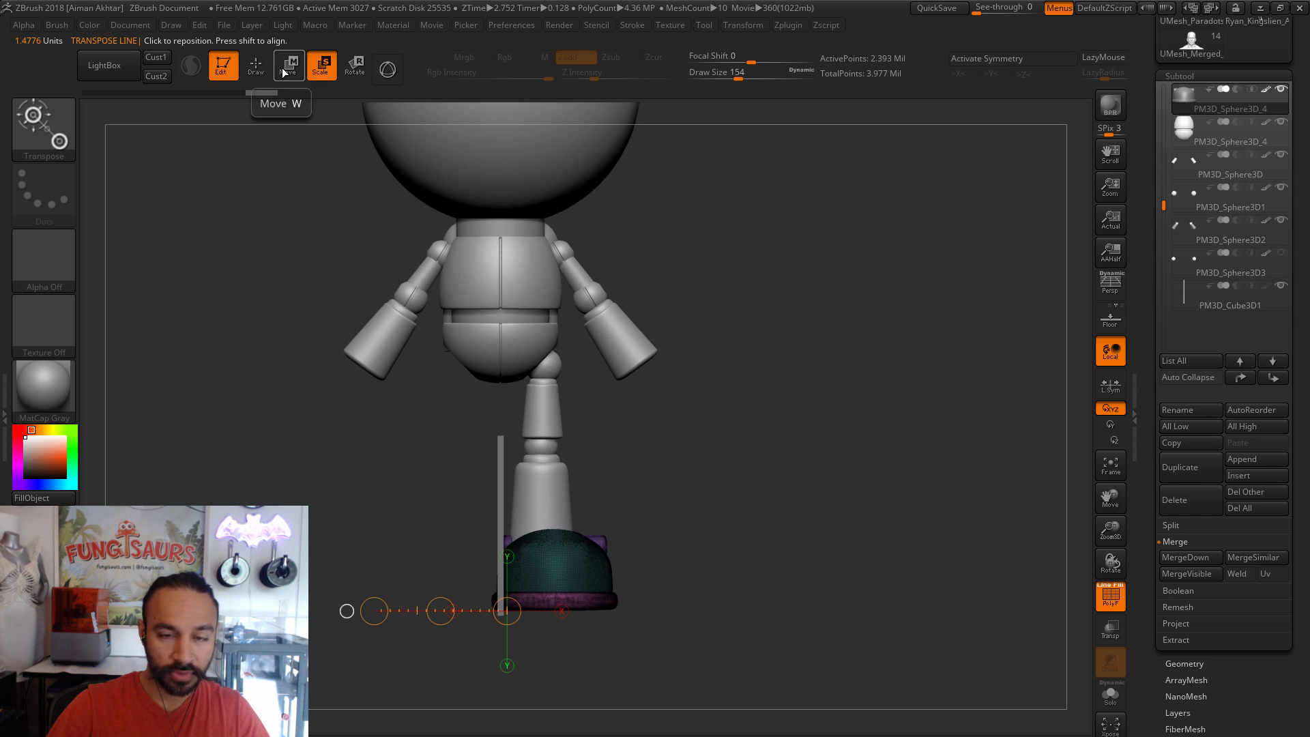
- Check the enlarged boot's proportions from the side and scale it up slightly more from the underside view
{"action": "left_click_drag", "start_coordinate": [573, 518], "coordinate": [632, 510]}
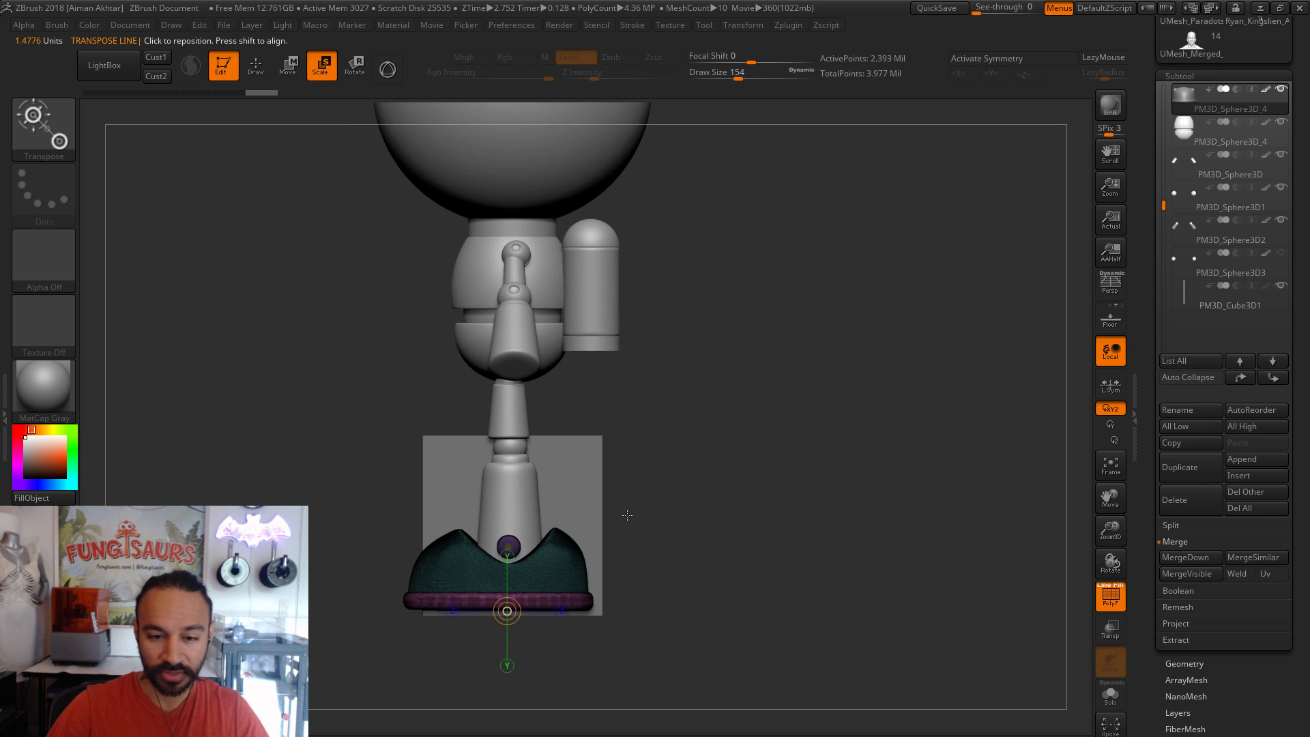
{"action": "left_click_drag", "start_coordinate": [751, 487], "coordinate": [749, 385]}
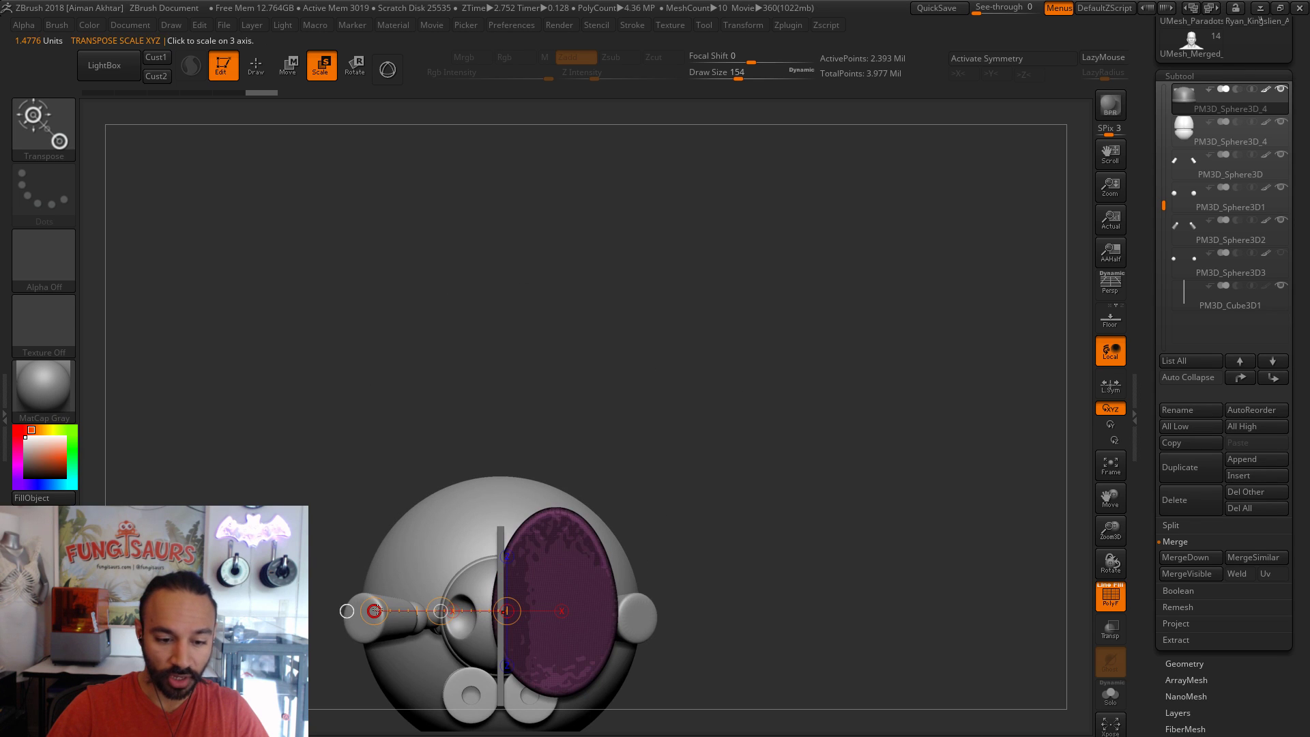
{"action": "left_click_drag", "start_coordinate": [373, 611], "coordinate": [373, 610]}
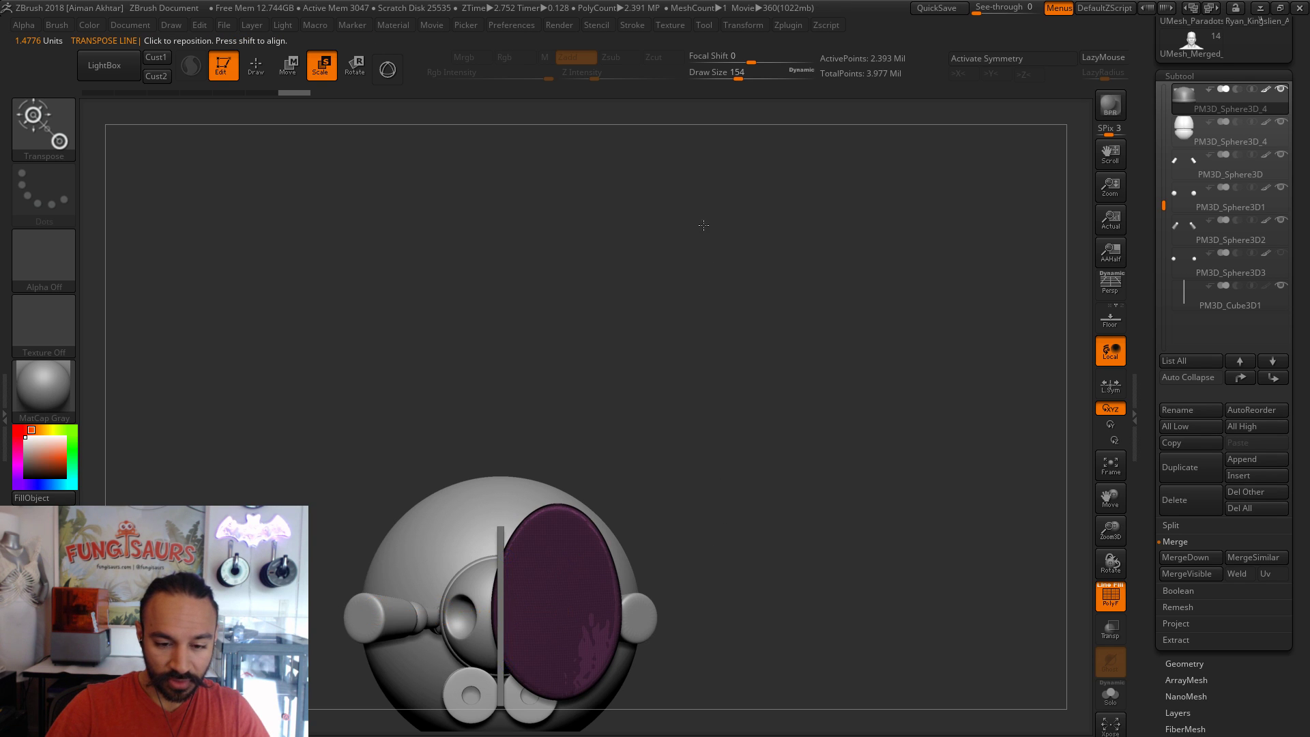
- Move the boot sideways, outward from the centre plate, so that a small gap separates them
{"action": "key", "text": "f"}
{"action": "left_click_drag", "start_coordinate": [769, 528], "coordinate": [772, 598], "text": "alt"}
{"action": "left_click_drag", "start_coordinate": [616, 372], "coordinate": [920, 371], "text": "shift"}
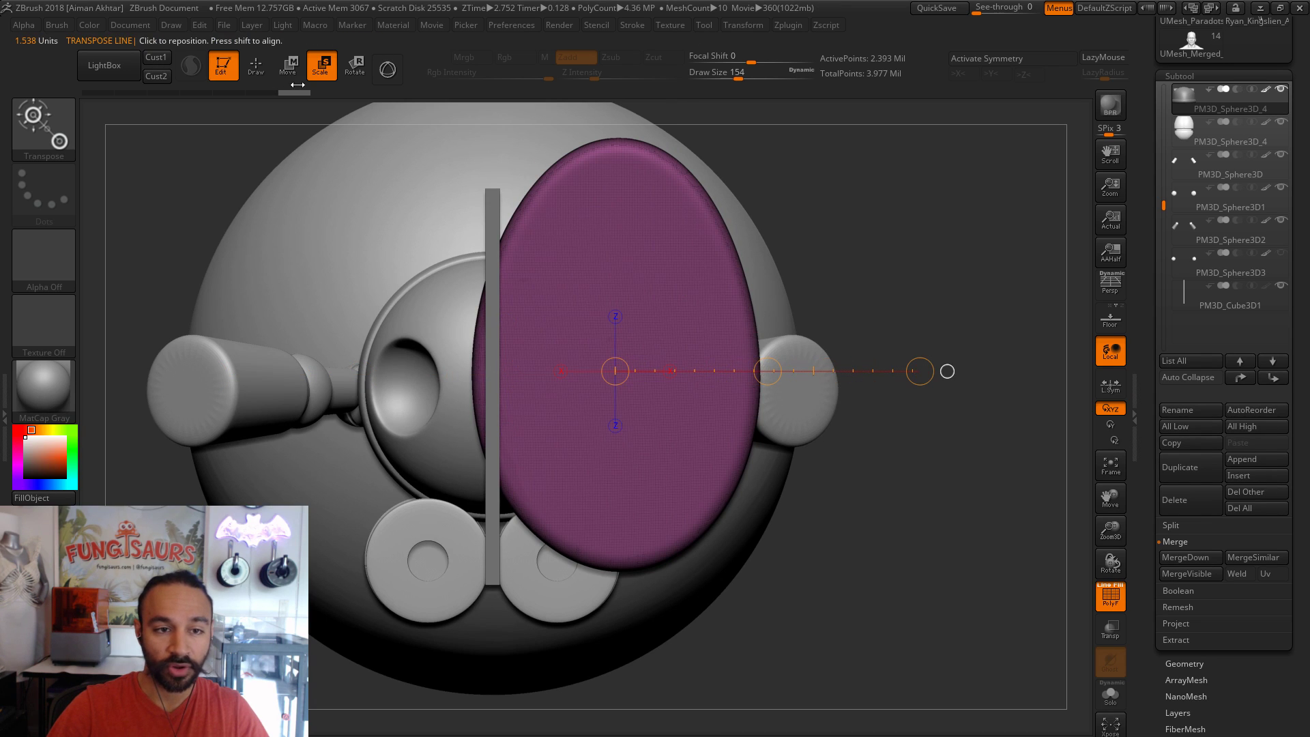
{"action": "key", "text": "w"}
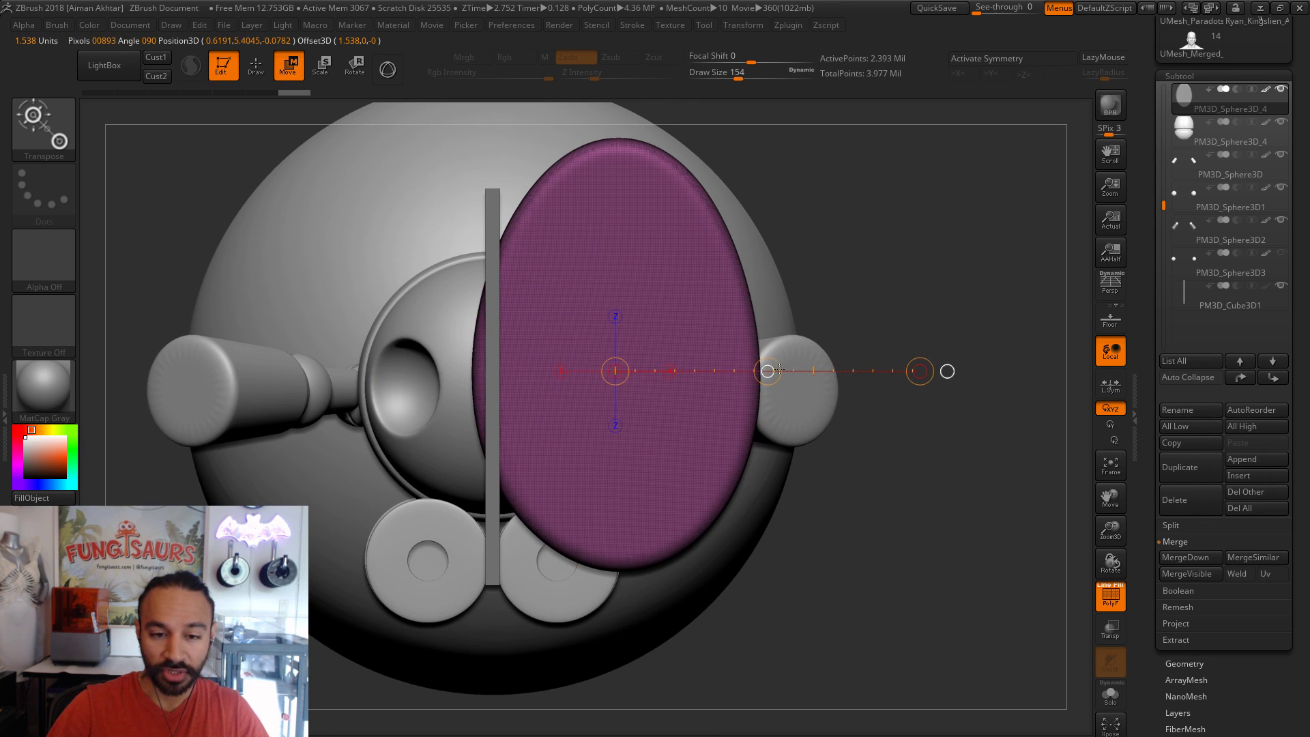
{"action": "left_click_drag", "start_coordinate": [796, 359], "coordinate": [797, 360]}
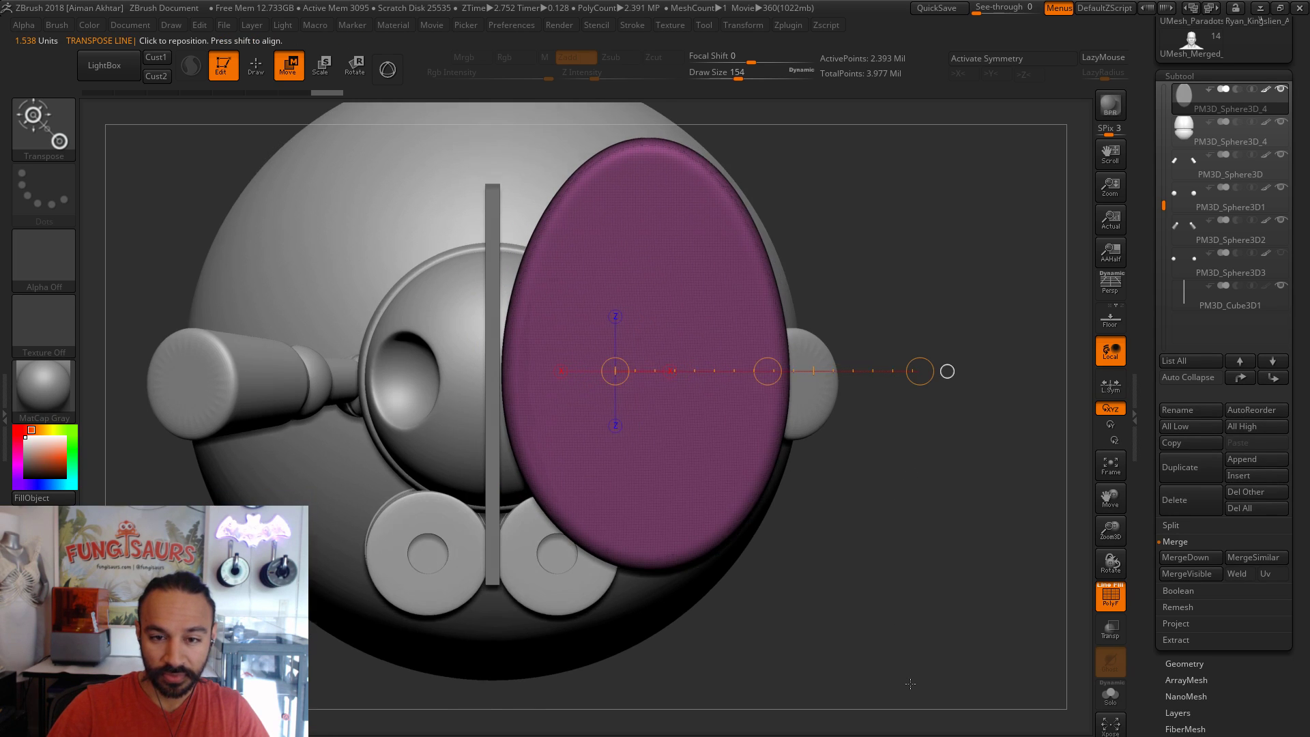
- Rotate the whole leg subtool PM3D_Sphere3D_3 outward about its hip ball toward the boot
{"action": "left_click_drag", "start_coordinate": [912, 475], "coordinate": [911, 683], "text": "shift"}
{"action": "left_click_drag", "start_coordinate": [896, 258], "coordinate": [862, 553], "text": "alt"}
{"action": "left_click_drag", "start_coordinate": [860, 462], "coordinate": [819, 449], "text": "alt"}
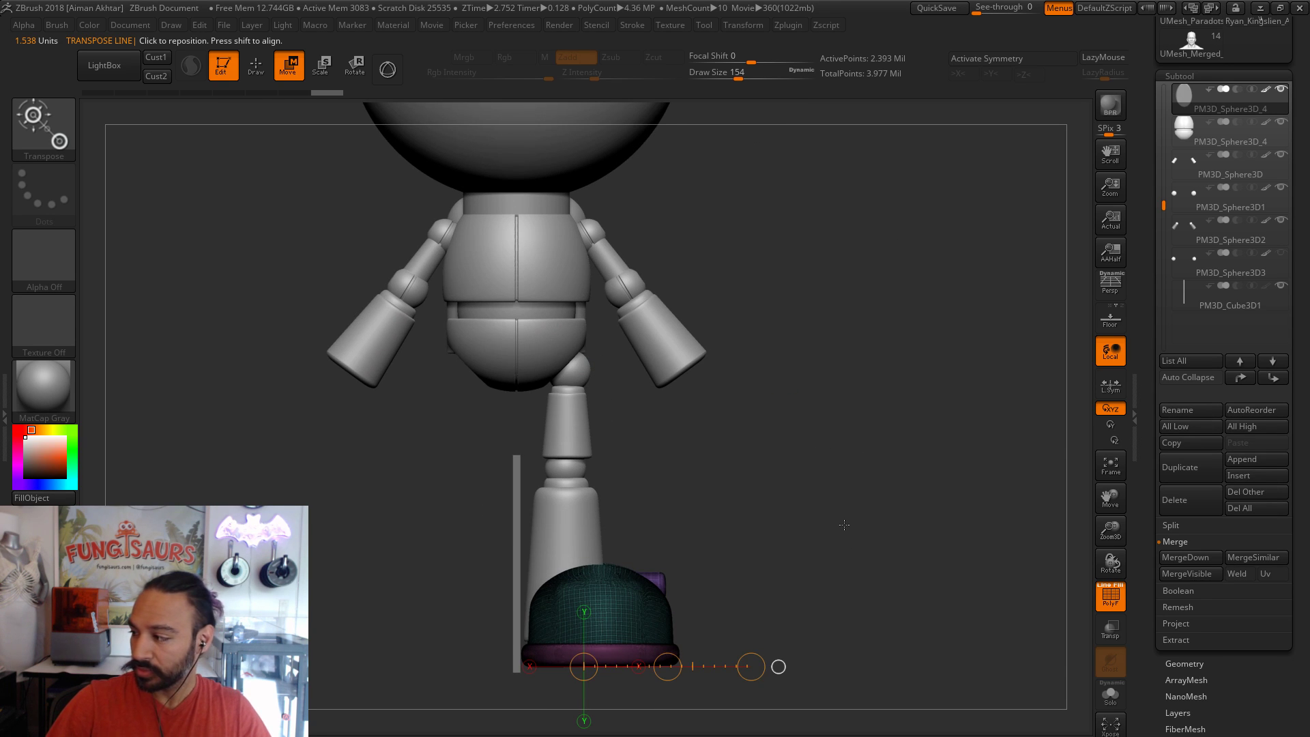
{"action": "left_click", "coordinate": [574, 457], "text": "alt"}
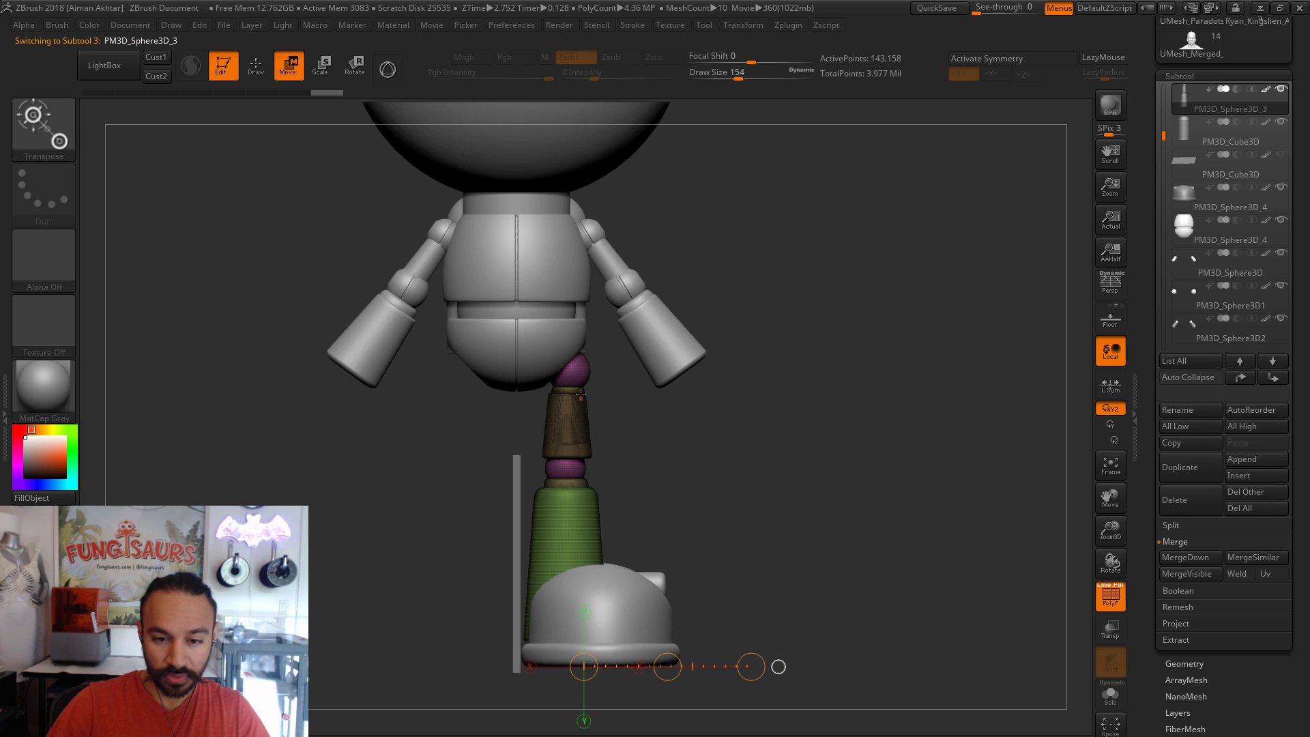
{"action": "mouse_move", "coordinate": [568, 369]}
{"action": "left_mouse_down"}
{"action": "mouse_move", "coordinate": [574, 235]}
{"action": "mouse_move", "coordinate": [537, 233]}
{"action": "left_mouse_up"}
{"action": "key", "text": "r"}
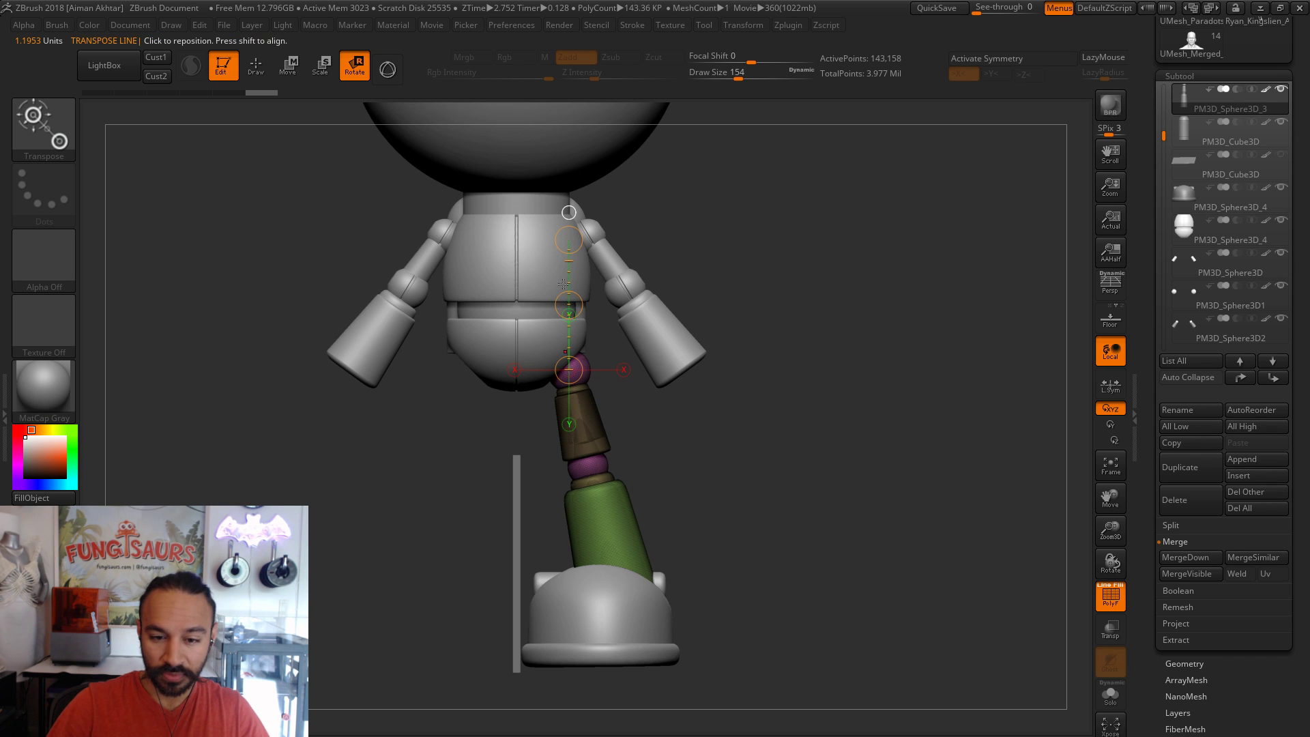
- Mask the leg's hip ball and thigh, leaving the knee ball and lower leg unmasked
{"action": "left_click", "coordinate": [261, 70]}
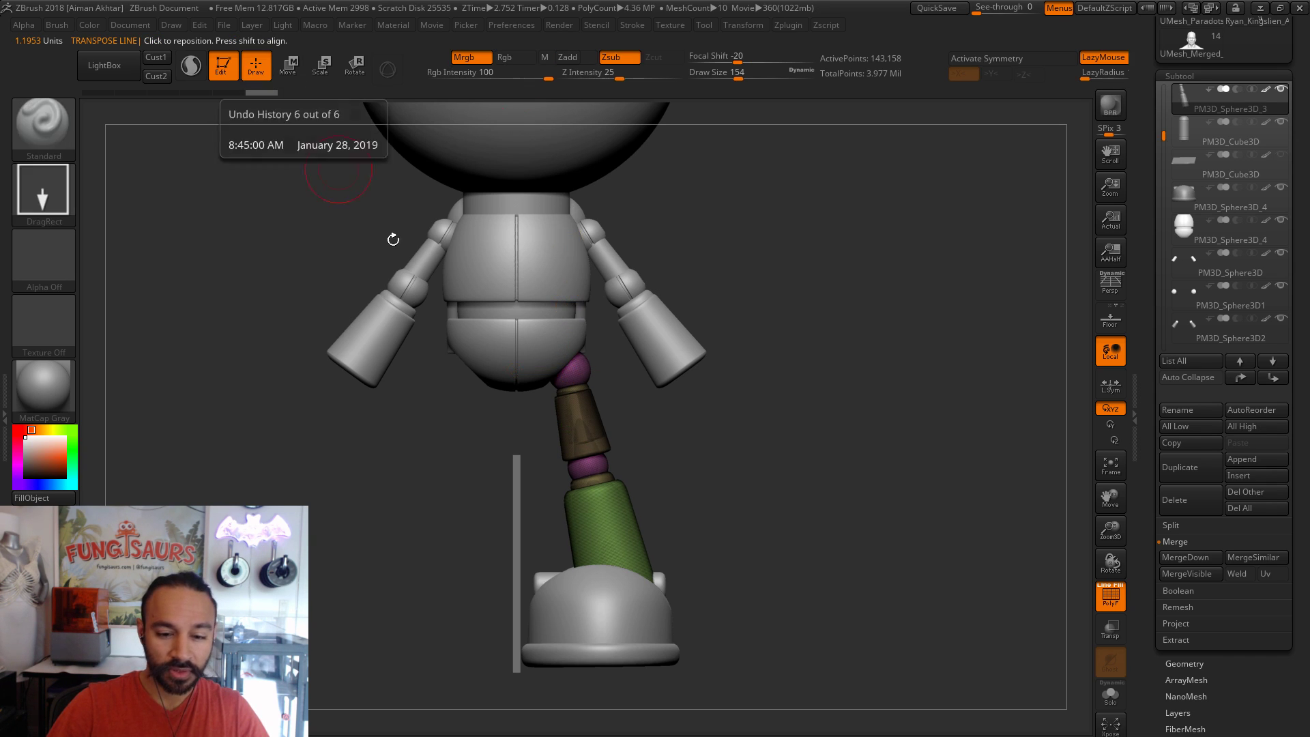
{"action": "left_click", "coordinate": [355, 66]}
{"action": "left_click_drag", "start_coordinate": [596, 460], "coordinate": [597, 489], "text": "ctrl"}
{"action": "left_click_drag", "start_coordinate": [577, 369], "coordinate": [578, 426], "text": "ctrl"}
{"action": "left_click_drag", "start_coordinate": [705, 522], "coordinate": [720, 666], "text": "alt"}
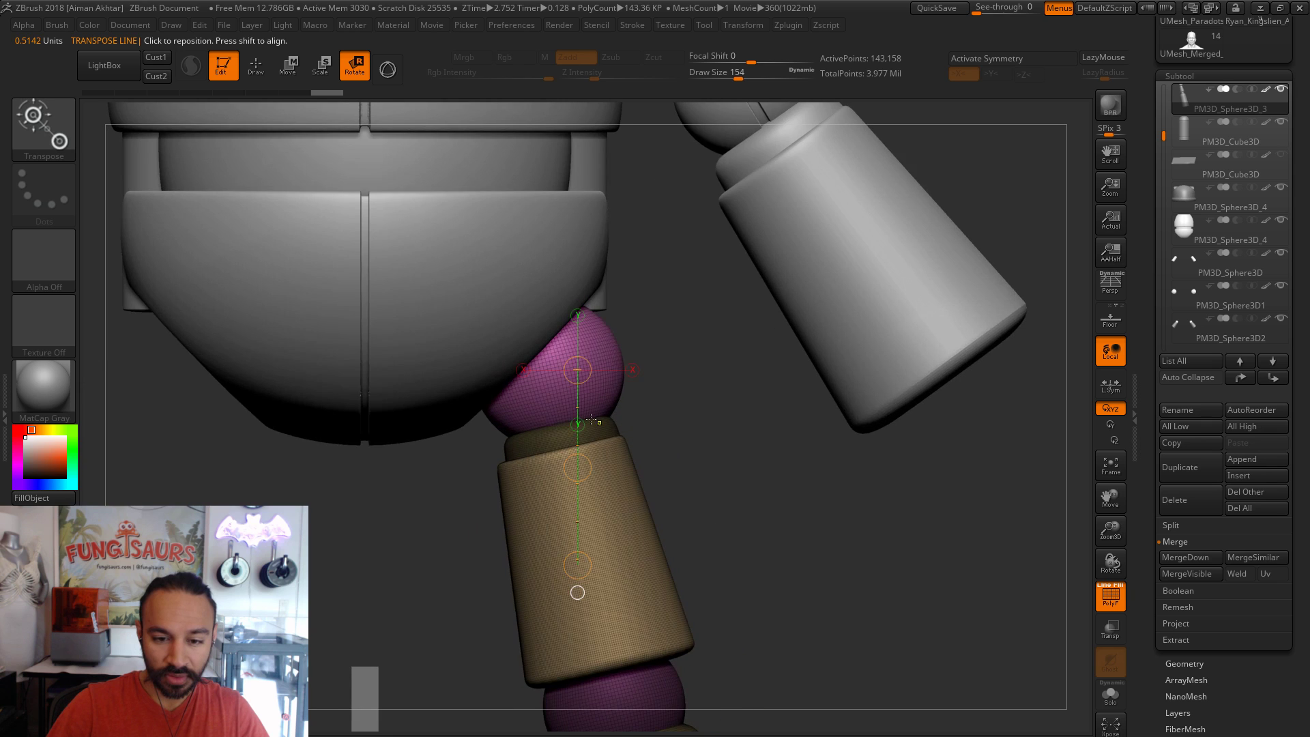
{"action": "left_click_drag", "start_coordinate": [577, 369], "coordinate": [625, 574], "text": "ctrl"}
{"action": "left_click_drag", "start_coordinate": [742, 586], "coordinate": [737, 464], "text": "alt"}
{"action": "left_click", "coordinate": [256, 64]}
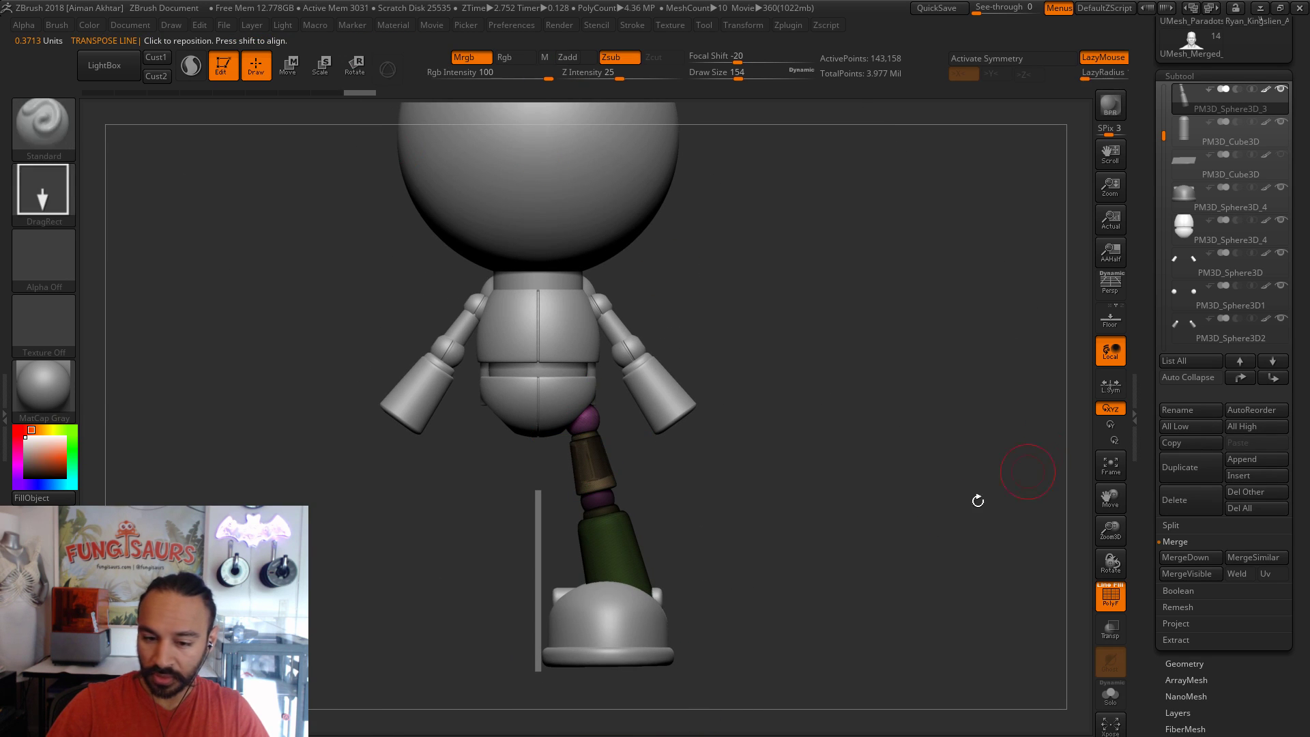
{"action": "left_click_drag", "start_coordinate": [785, 503], "coordinate": [764, 492], "text": "ctrl"}
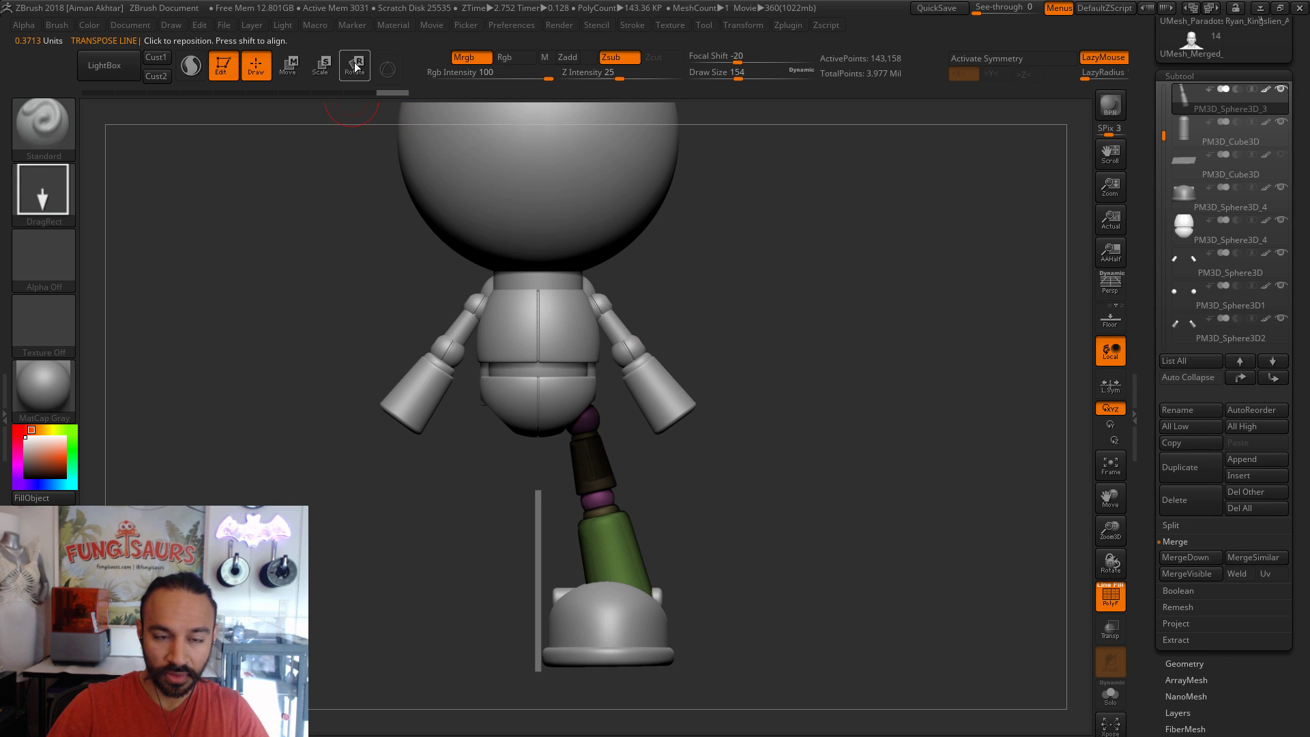
- Try to rotate the unmasked lower leg upright about the knee ball, keeping the thigh tilted
{"action": "left_click", "coordinate": [355, 66]}
{"action": "left_click_drag", "start_coordinate": [601, 498], "coordinate": [618, 374], "text": "shift"}
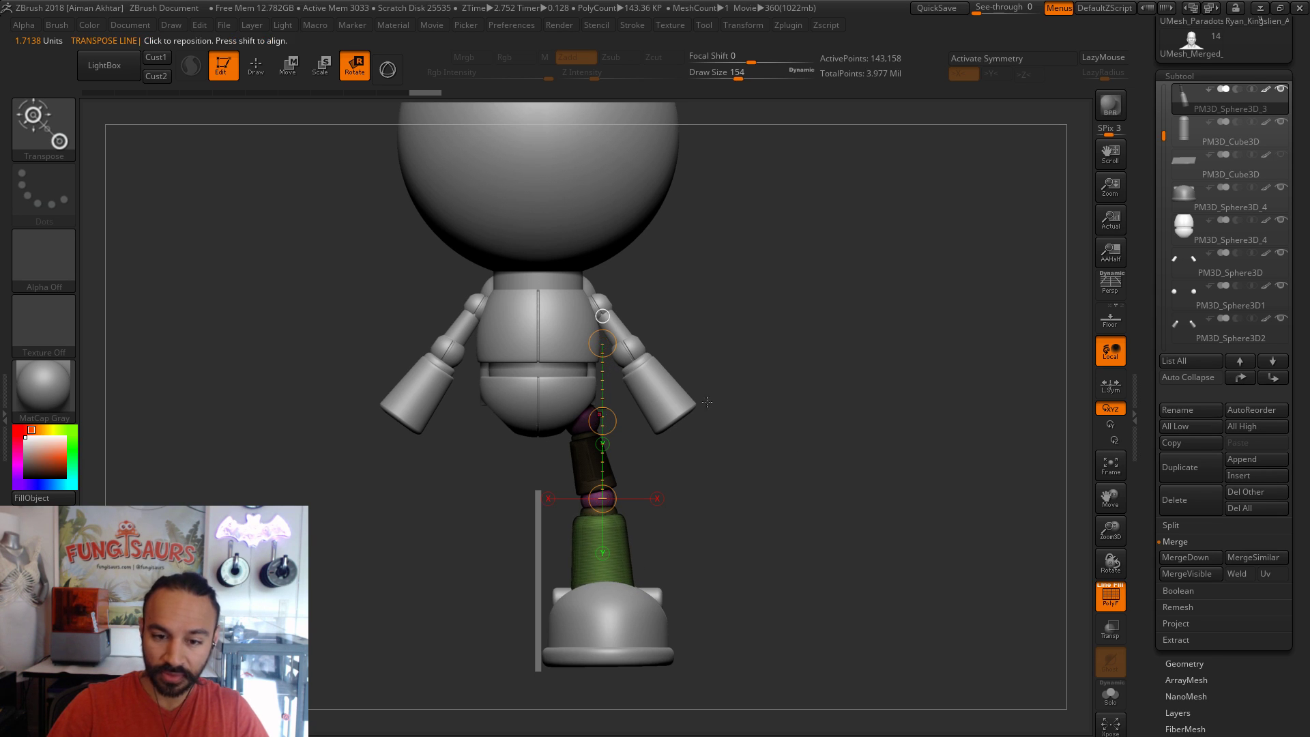
{"action": "left_click_drag", "start_coordinate": [865, 490], "coordinate": [743, 471], "text": "shift"}
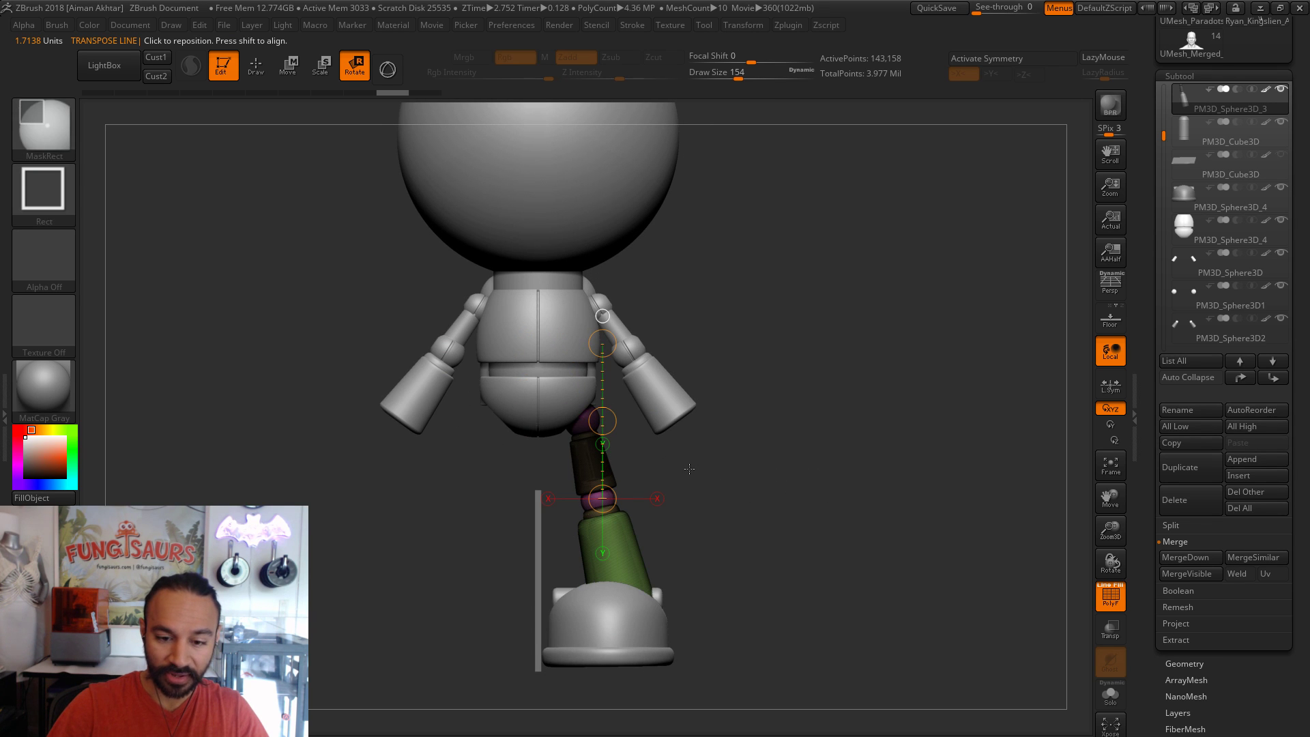
- Rotate the whole leg slightly back inward about the hip ball to reduce its outward tilt
{"action": "left_click_drag", "start_coordinate": [582, 417], "coordinate": [593, 306]}
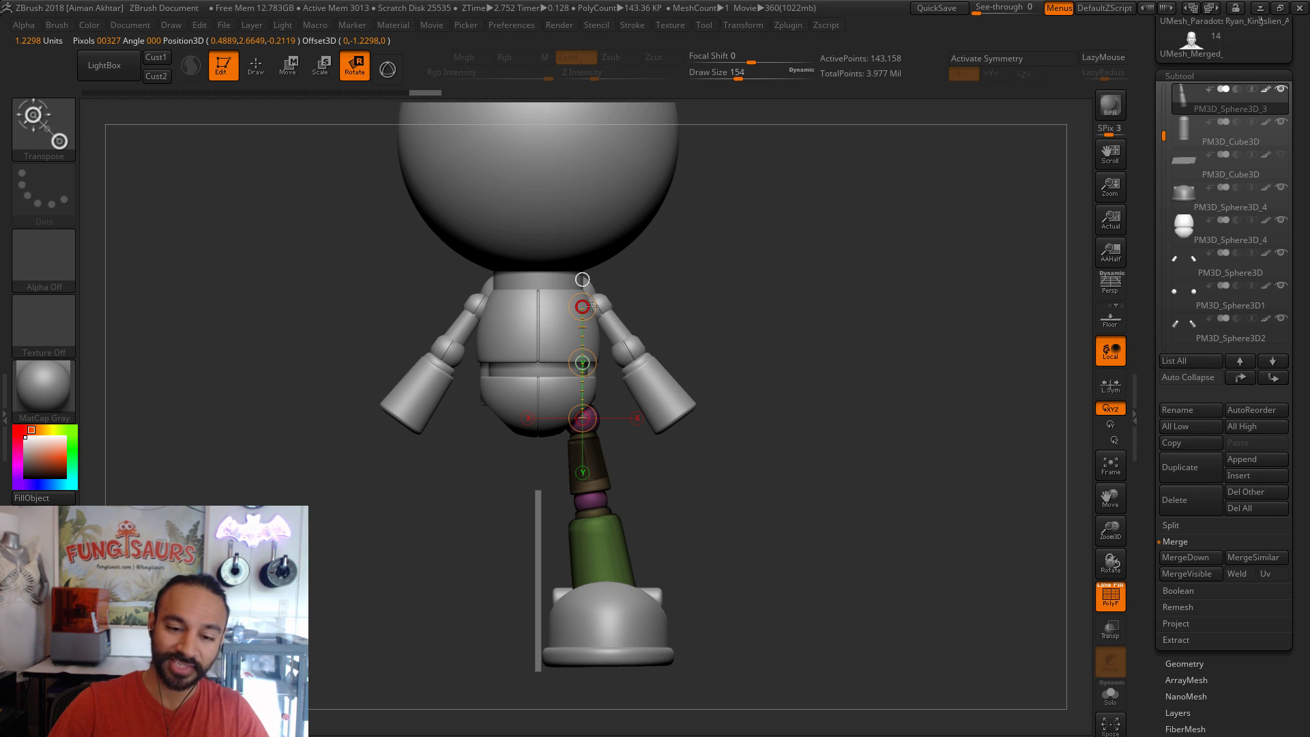
{"action": "left_click_drag", "start_coordinate": [589, 306], "coordinate": [588, 306]}
- Mask the thigh, knee ball and collar of the leg, leaving only the green lower leg segment unmasked
{"action": "mouse_move", "coordinate": [758, 612]}
{"action": "left_mouse_down", "text": "alt"}
{"action": "mouse_move", "coordinate": [772, 605]}
{"action": "mouse_move", "coordinate": [697, 334]}
{"action": "left_mouse_up", "text": "alt"}
{"action": "left_click_drag", "start_coordinate": [574, 436], "coordinate": [536, 231], "text": "ctrl"}
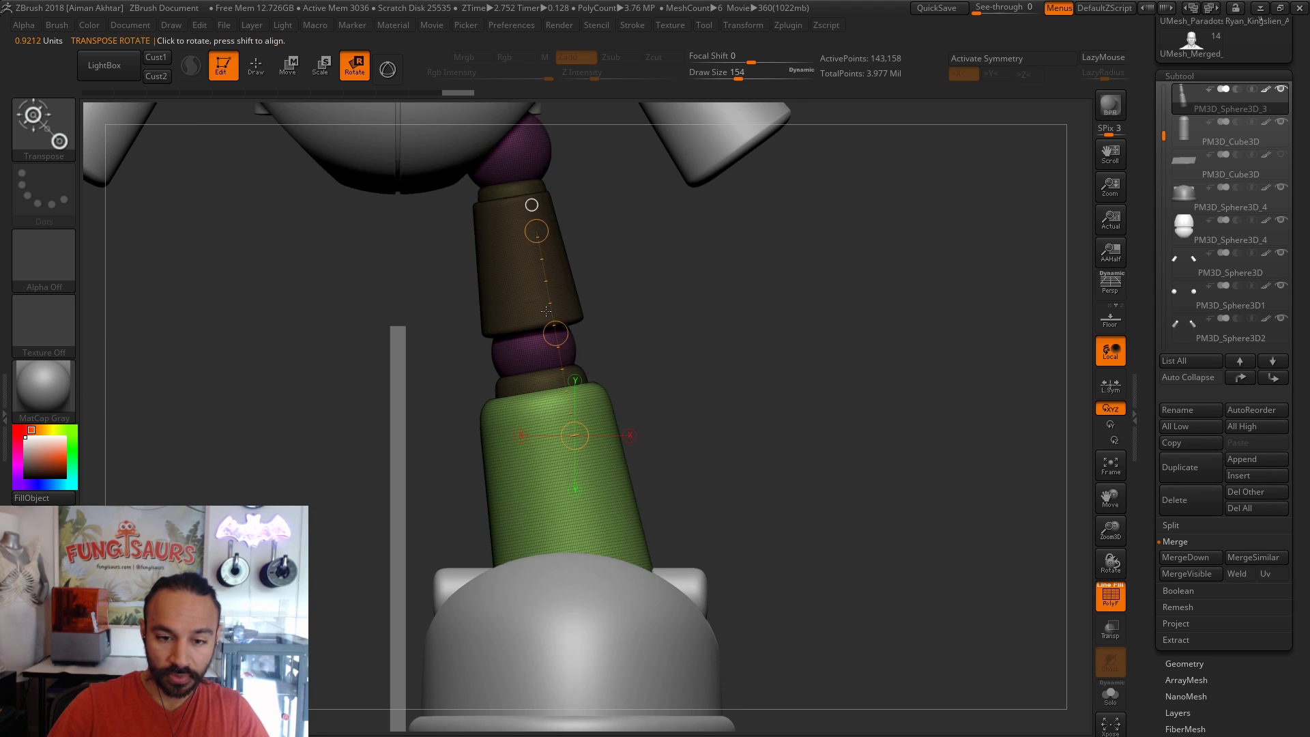
{"action": "left_click", "coordinate": [554, 386], "text": "ctrl"}
- Try to scale the unmasked lower leg segment with a Transpose line placed from its upper end
{"action": "mouse_move", "coordinate": [535, 368]}
{"action": "left_mouse_down"}
{"action": "mouse_move", "coordinate": [537, 207]}
{"action": "mouse_move", "coordinate": [536, 231]}
{"action": "mouse_move", "coordinate": [526, 203]}
{"action": "mouse_move", "coordinate": [542, 247]}
{"action": "left_mouse_up"}
{"action": "left_click", "coordinate": [332, 74]}
{"action": "left_click_drag", "start_coordinate": [556, 429], "coordinate": [539, 270]}
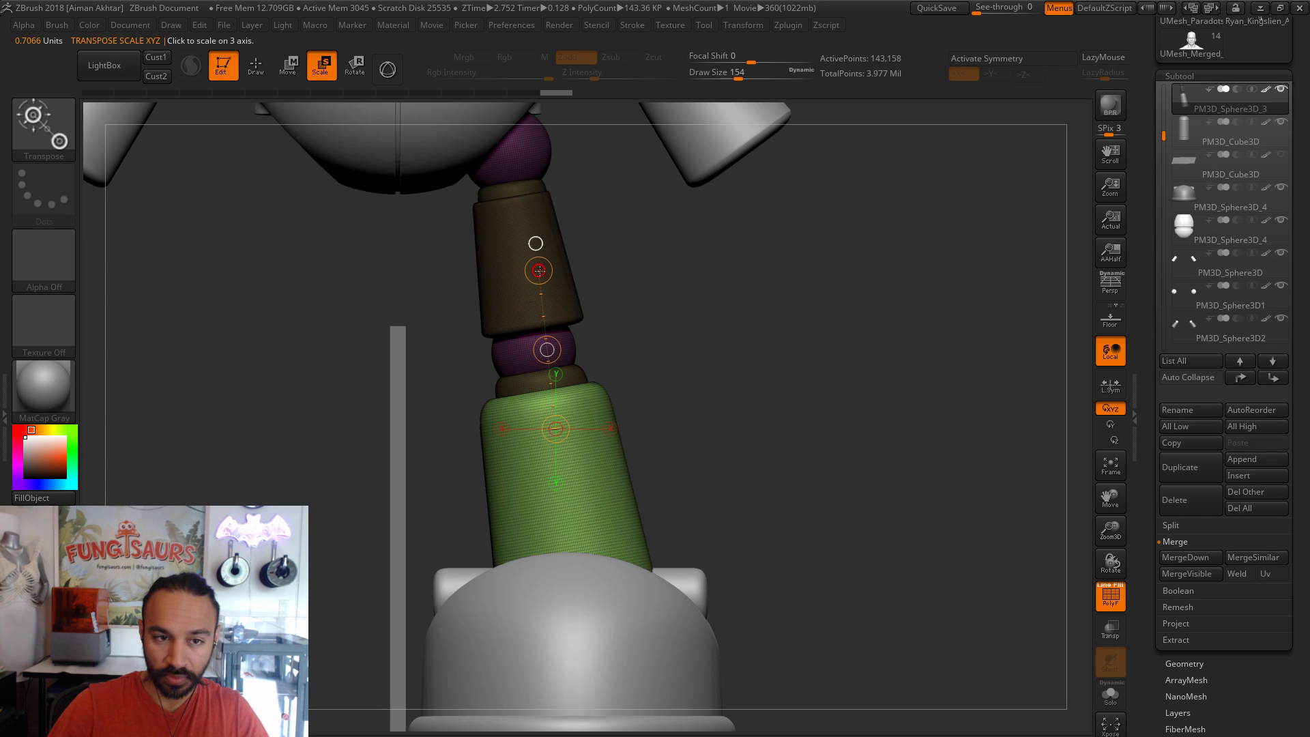
{"action": "left_click_drag", "start_coordinate": [538, 390], "coordinate": [535, 236], "text": "shift"}
{"action": "key", "text": "ctrl+z"}
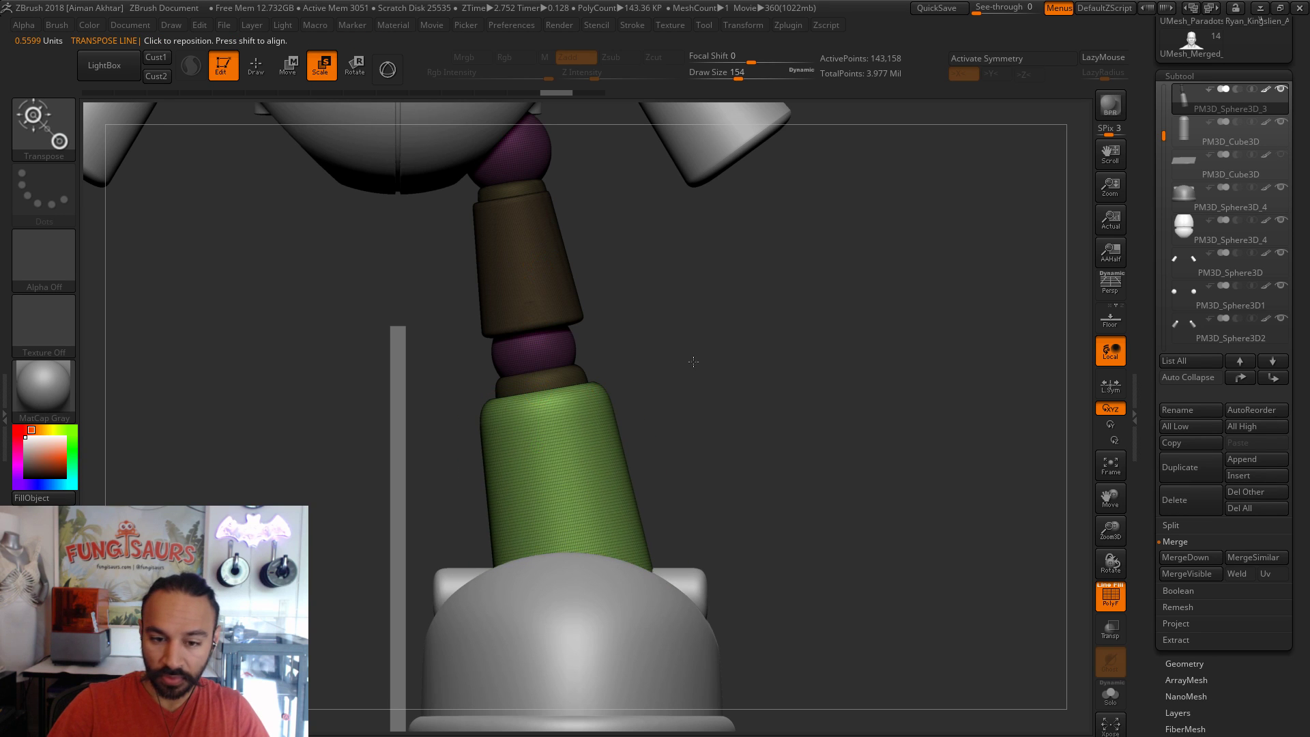
- Try fresh Transpose scale lines down the unmasked lower leg segment in front and side views
{"action": "left_click_drag", "start_coordinate": [700, 379], "coordinate": [683, 314], "text": "alt"}
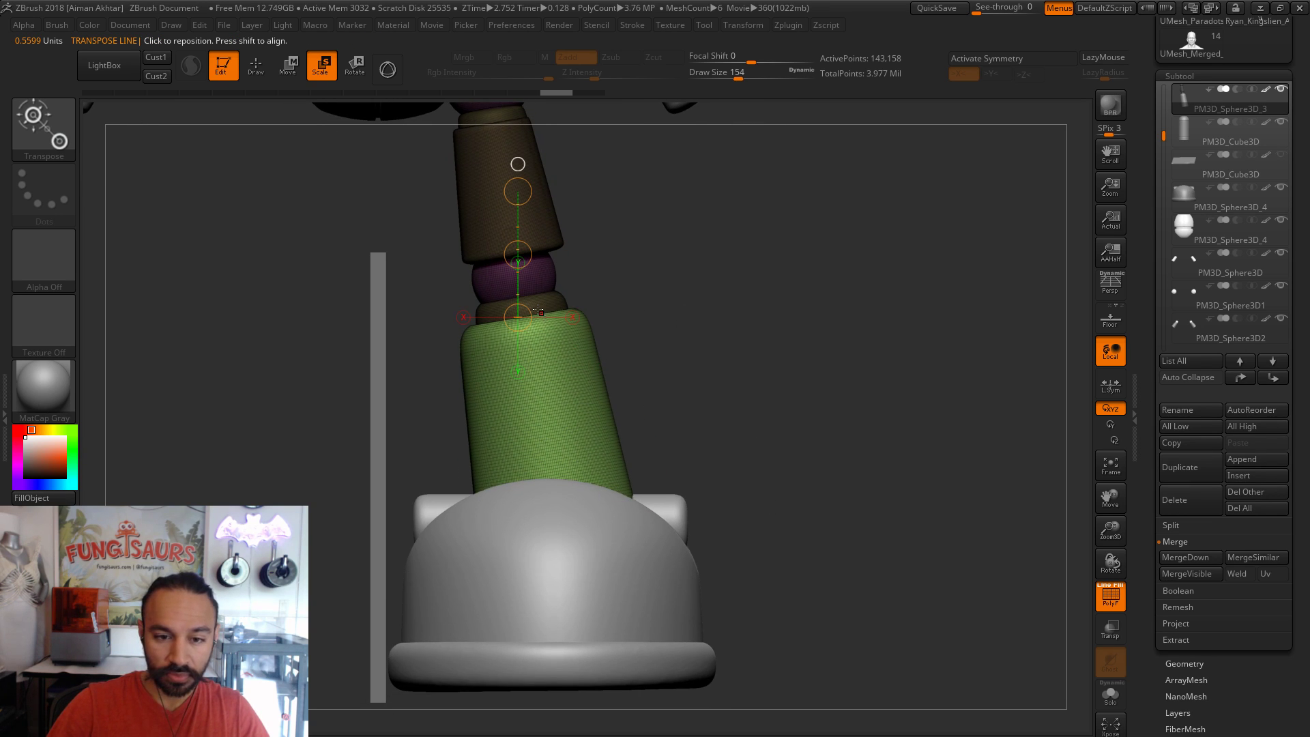
{"action": "left_click_drag", "start_coordinate": [539, 312], "coordinate": [566, 554]}
{"action": "mouse_move", "coordinate": [710, 518]}
{"action": "left_mouse_down"}
{"action": "mouse_move", "coordinate": [741, 501]}
{"action": "mouse_move", "coordinate": [561, 498]}
{"action": "left_mouse_up"}
{"action": "mouse_move", "coordinate": [588, 317]}
{"action": "left_mouse_down"}
{"action": "mouse_move", "coordinate": [608, 507]}
{"action": "mouse_move", "coordinate": [585, 574]}
{"action": "left_mouse_up"}
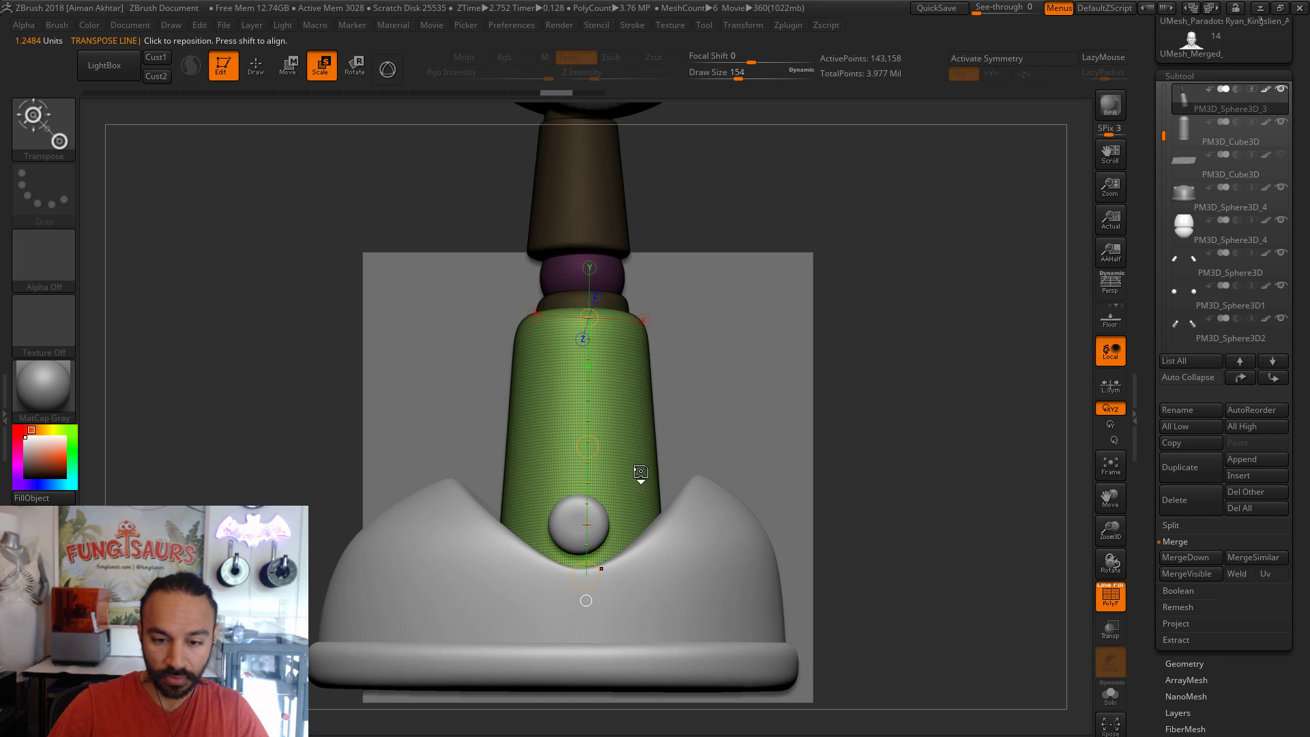
- Leave the Transpose tool and switch to drawing with the Move brush
{"action": "key", "text": "q"}
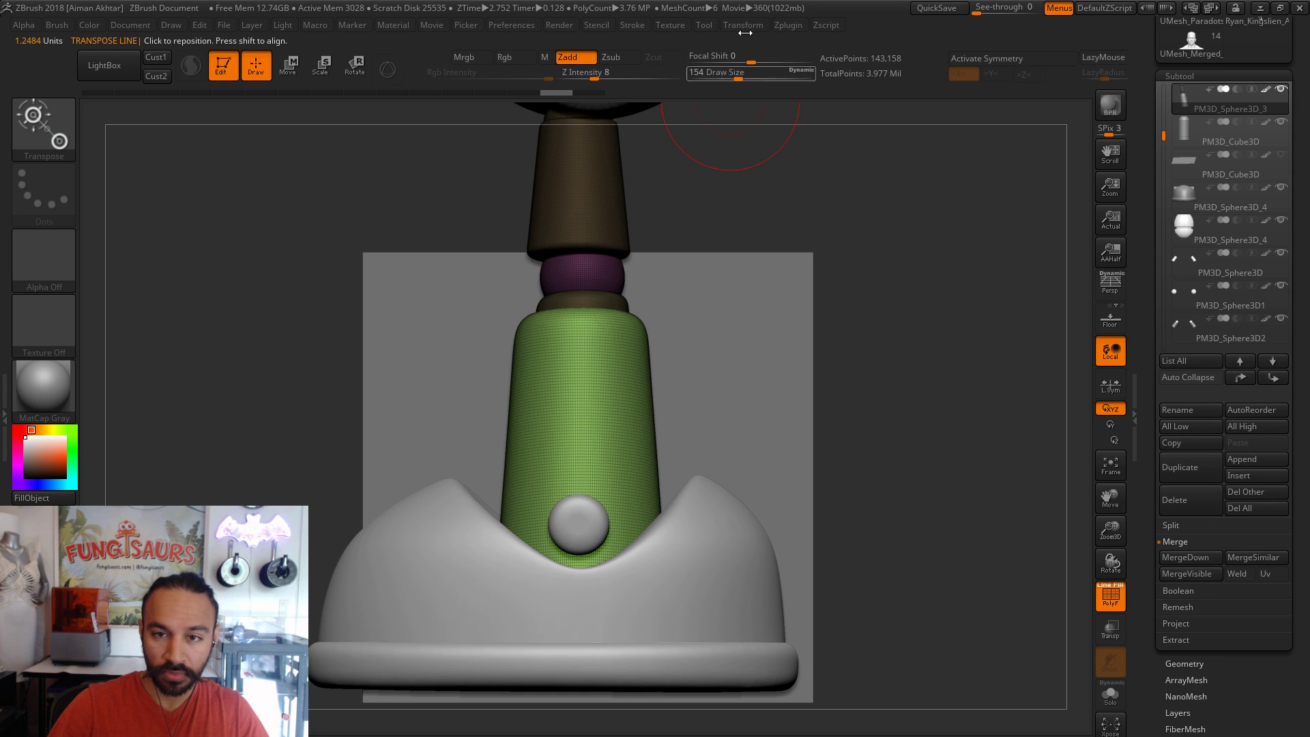
{"action": "key", "text": "b"}
{"action": "key", "text": "m"}
{"action": "key", "text": "v"}
{"action": "left_click", "coordinate": [783, 27]}
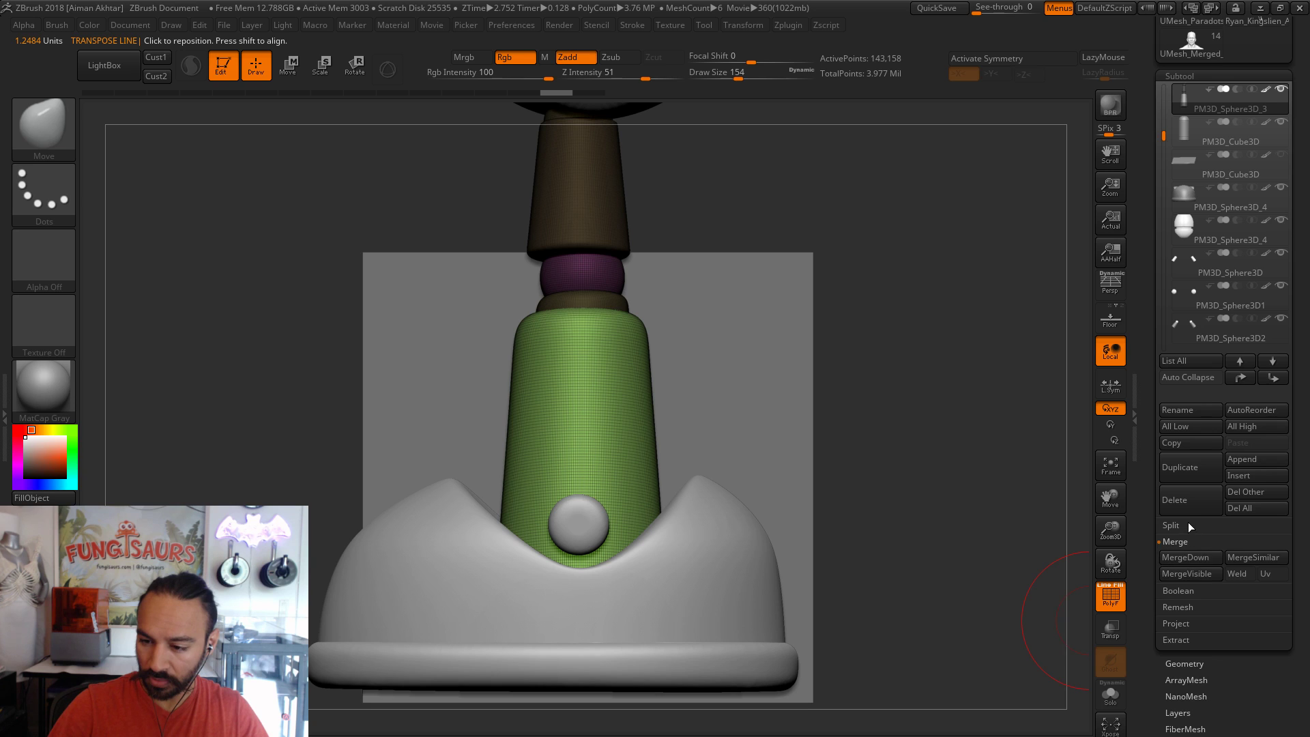
- Split the unmasked green lower leg segment into its own subtool and make it active
{"action": "left_click", "coordinate": [1189, 525]}
{"action": "left_click", "coordinate": [1218, 590]}
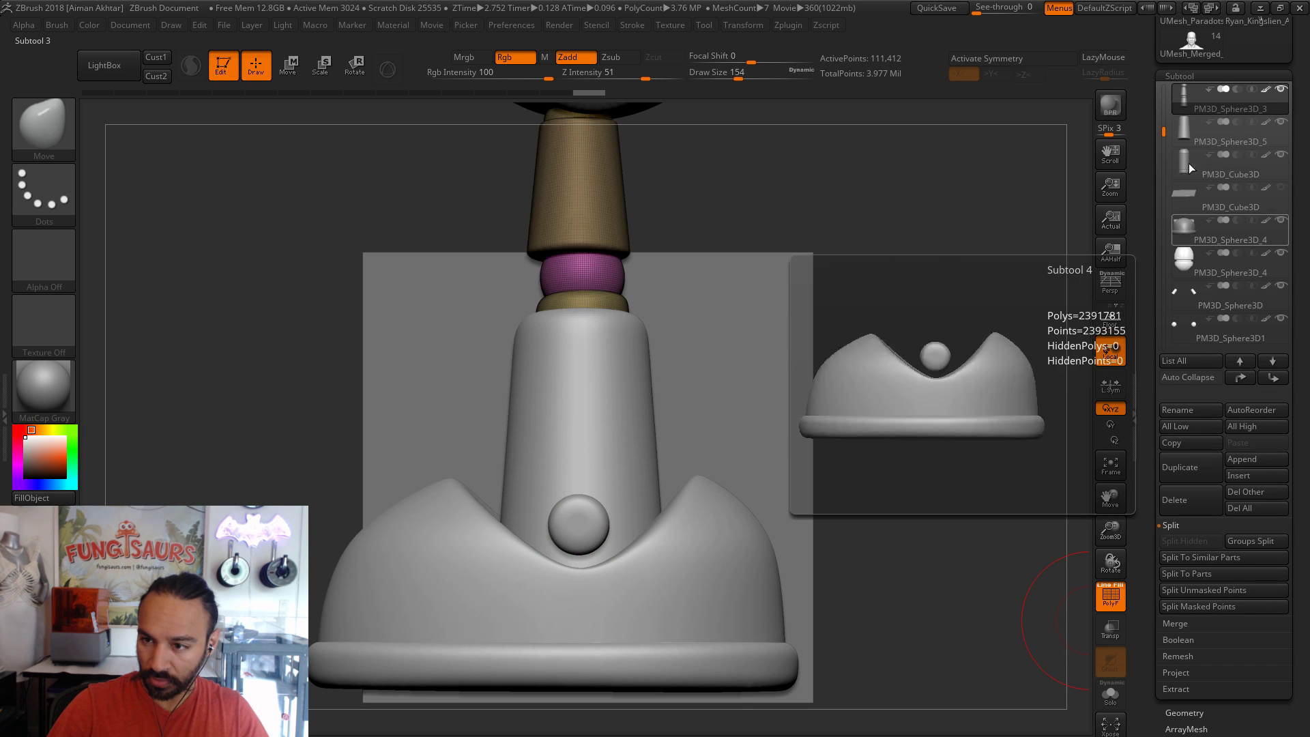
{"action": "left_click", "coordinate": [1183, 134]}
{"action": "left_click_drag", "start_coordinate": [916, 490], "coordinate": [978, 503]}
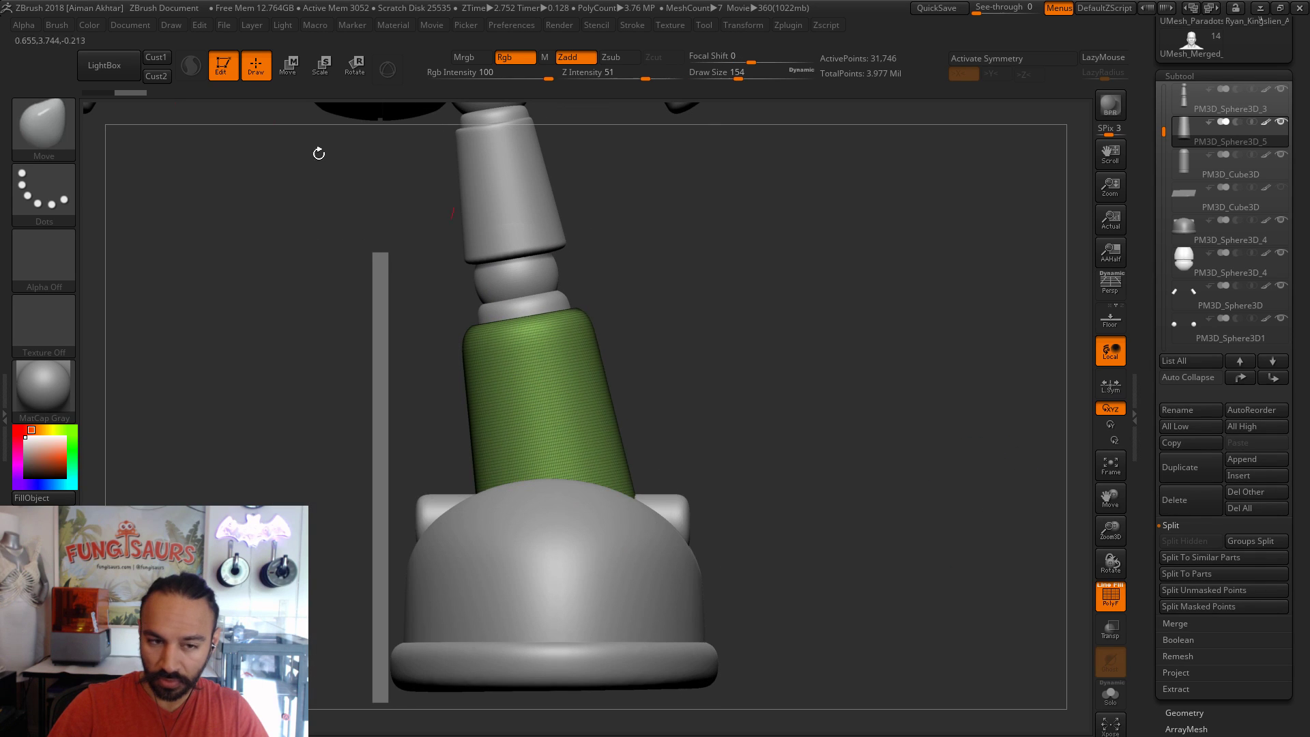
- Try to rotate the separated lower leg segment about its upper end, and undo it
{"action": "left_click", "coordinate": [355, 65]}
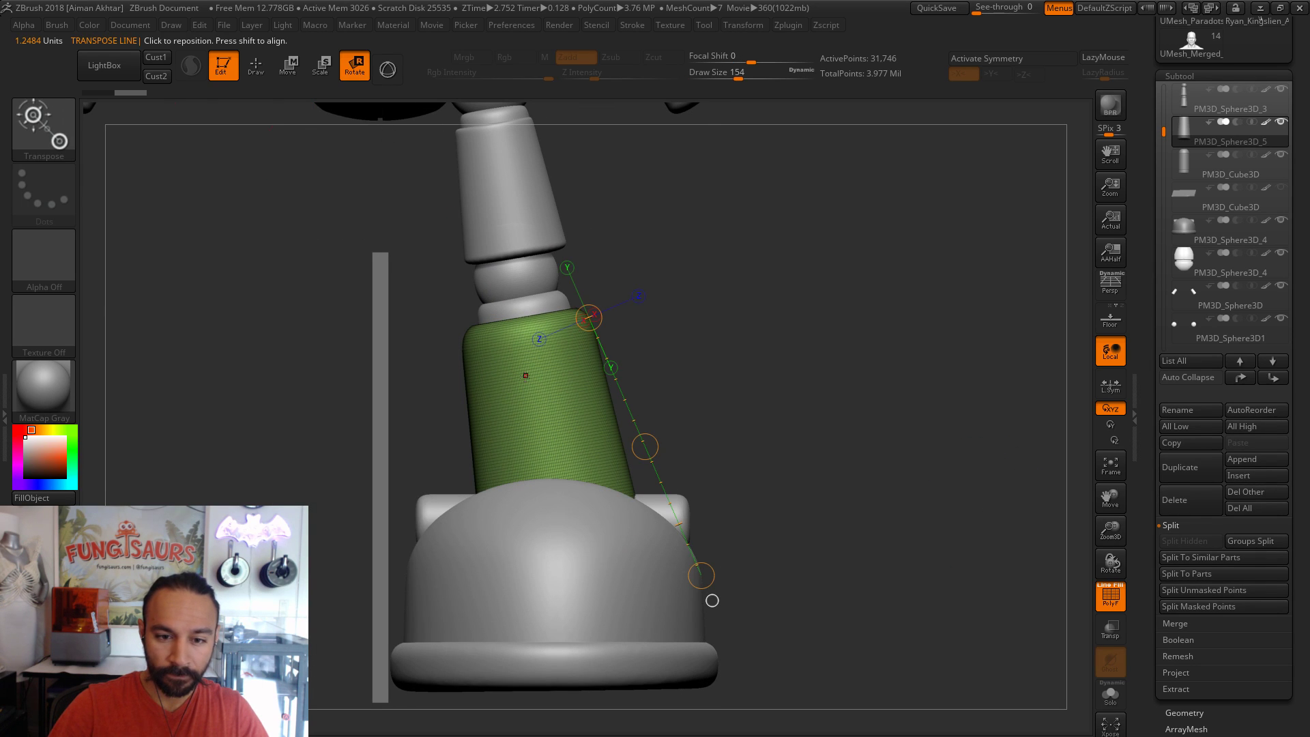
{"action": "mouse_move", "coordinate": [536, 319]}
{"action": "left_mouse_down"}
{"action": "mouse_move", "coordinate": [570, 379]}
{"action": "mouse_move", "coordinate": [556, 545]}
{"action": "mouse_move", "coordinate": [597, 538]}
{"action": "left_mouse_up"}
{"action": "left_click_drag", "start_coordinate": [538, 314], "coordinate": [600, 328]}
{"action": "key", "text": "ctrl+z"}
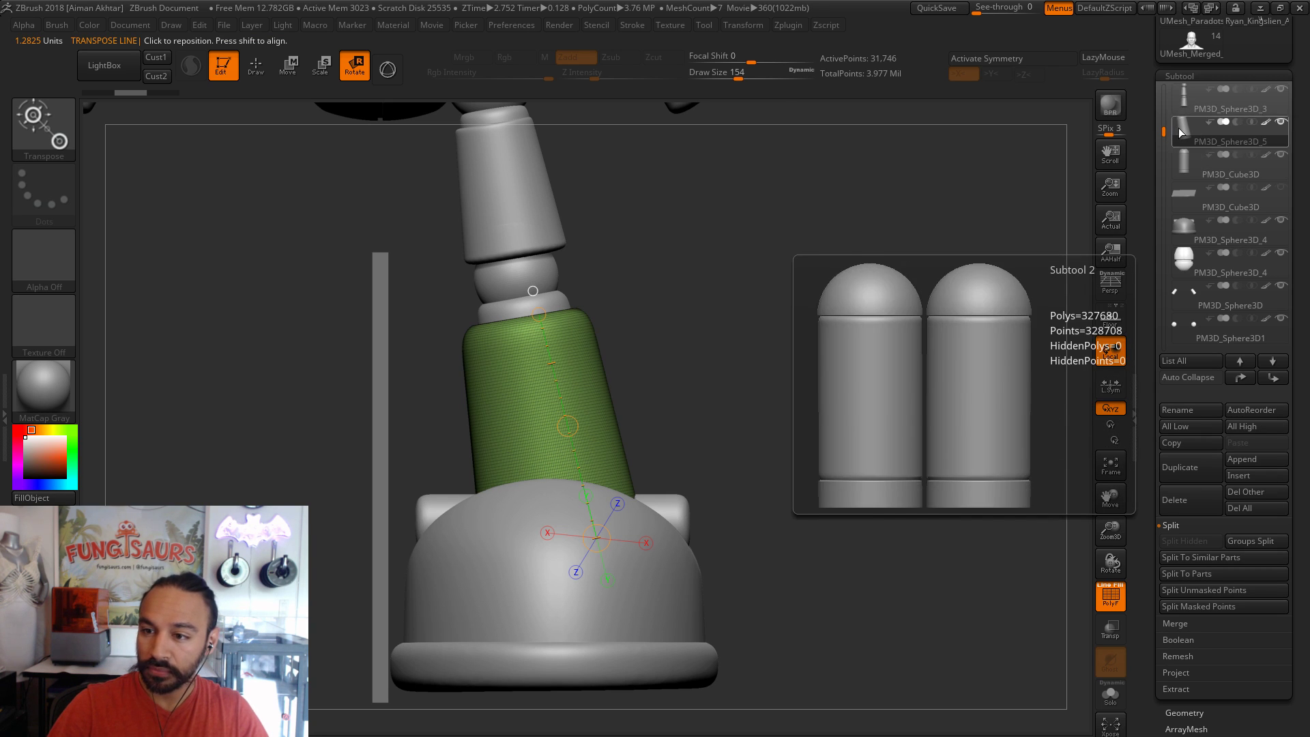
- Mask the thigh and knee ball on the upper leg subtool and split the unmasked collar into its own subtool
{"action": "left_click", "coordinate": [539, 319], "text": "alt"}
{"action": "left_click_drag", "start_coordinate": [505, 307], "coordinate": [538, 244]}
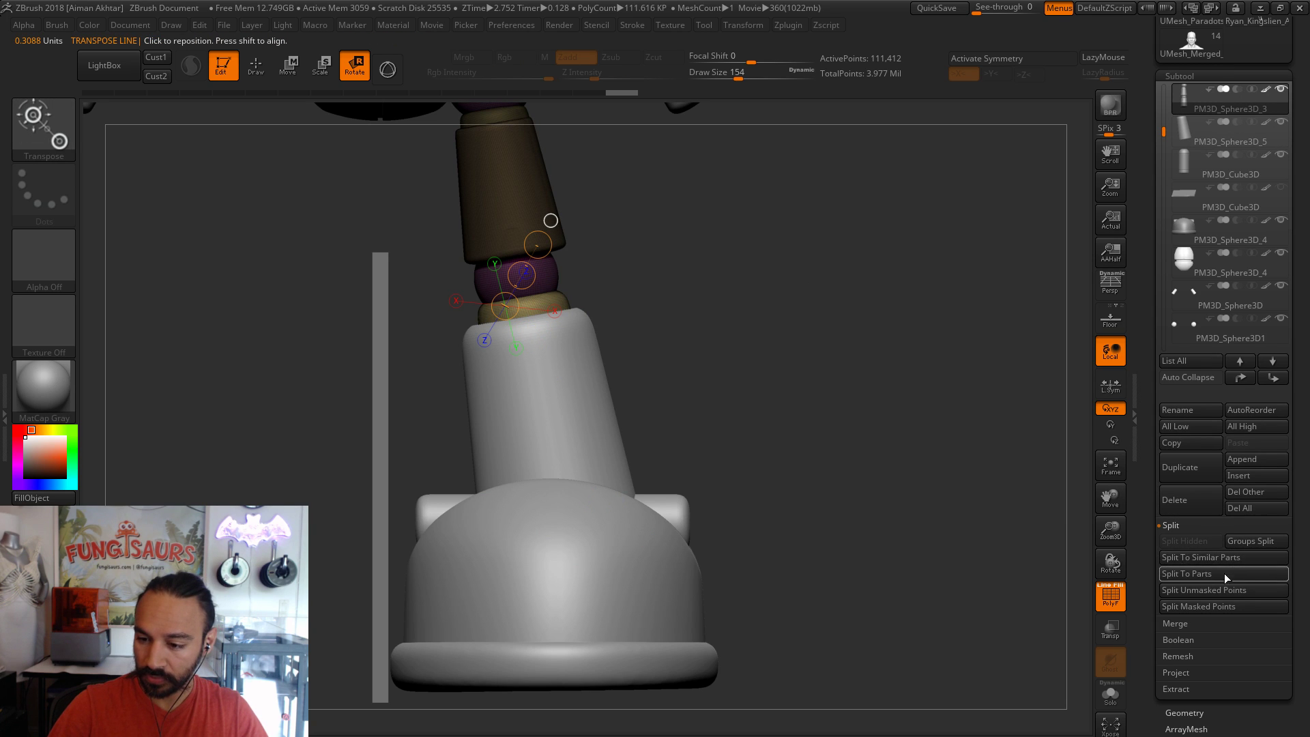
{"action": "left_click", "coordinate": [1201, 590]}
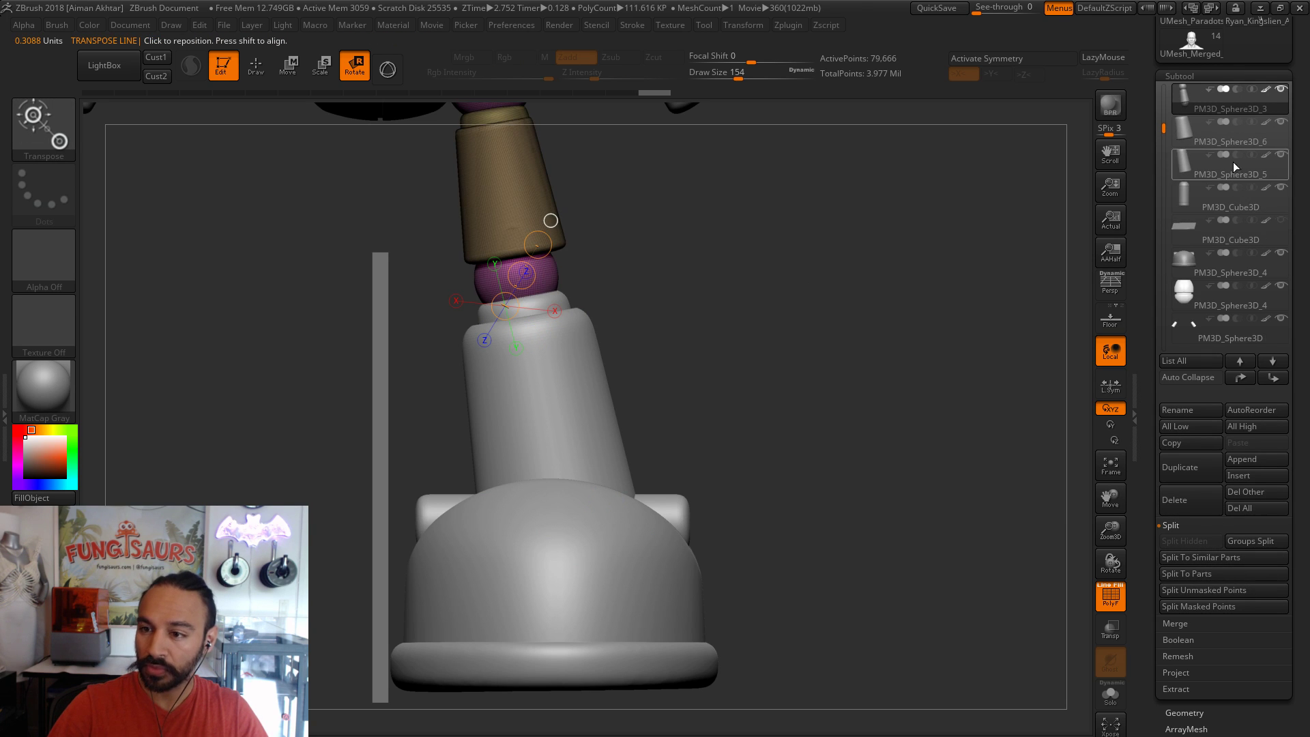
- Merge the collar subtool down into the lower leg segment
{"action": "left_click", "coordinate": [1194, 134]}
{"action": "left_click", "coordinate": [1175, 623]}
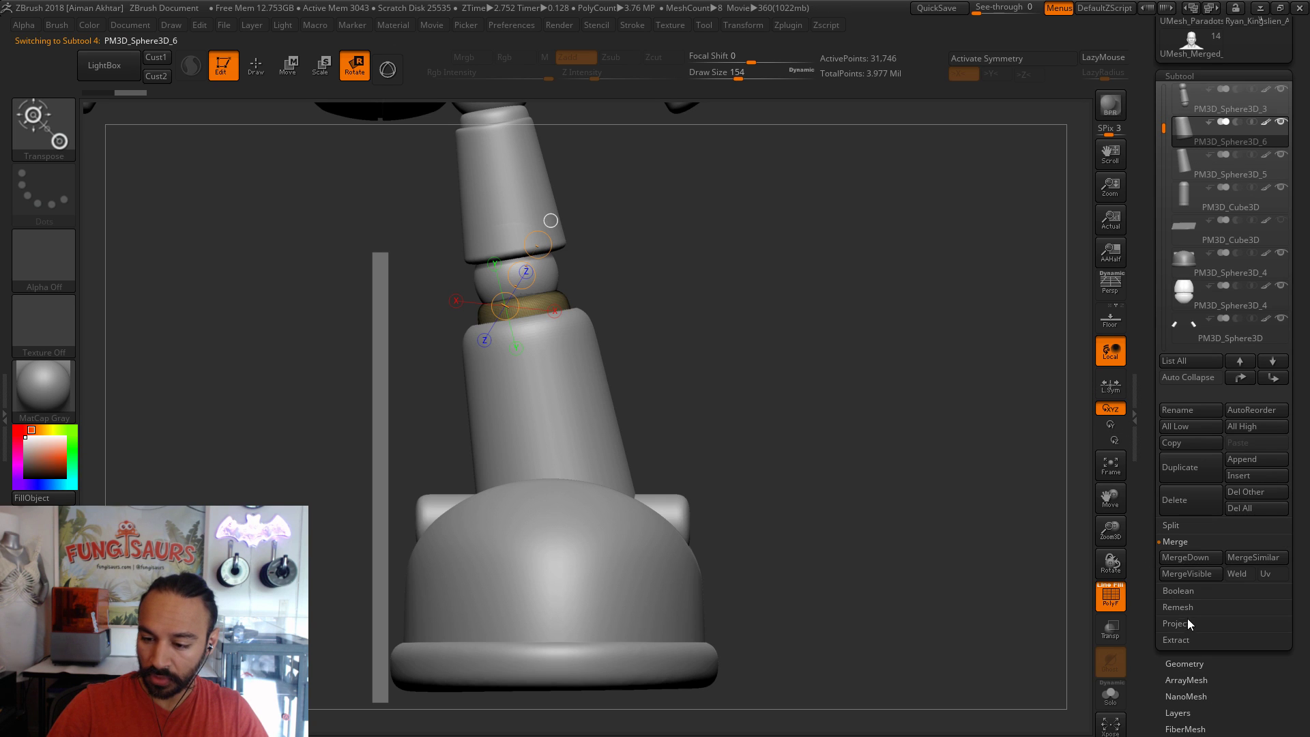
{"action": "left_click", "coordinate": [1187, 558]}
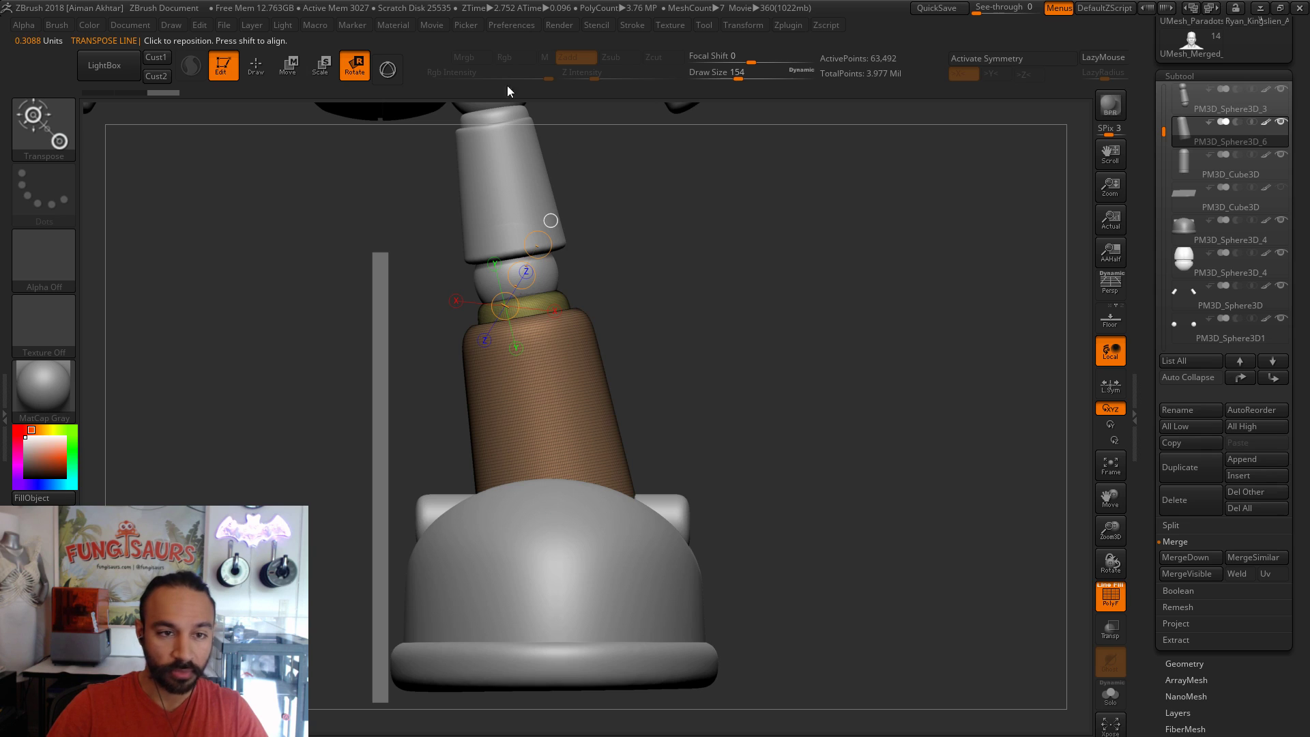
- Rotate the merged collar and lower leg upright about the collar in front view
{"action": "key", "text": "e"}
{"action": "key", "text": "w"}
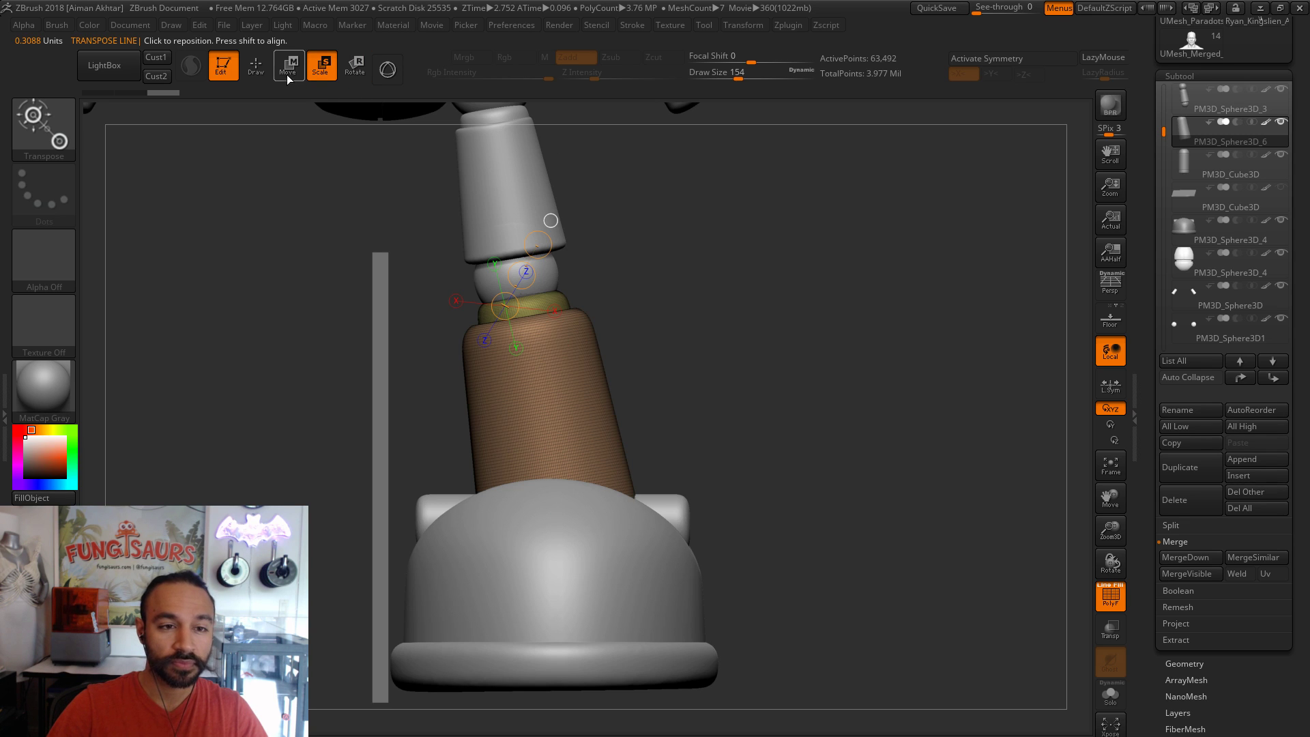
{"action": "key", "text": "r"}
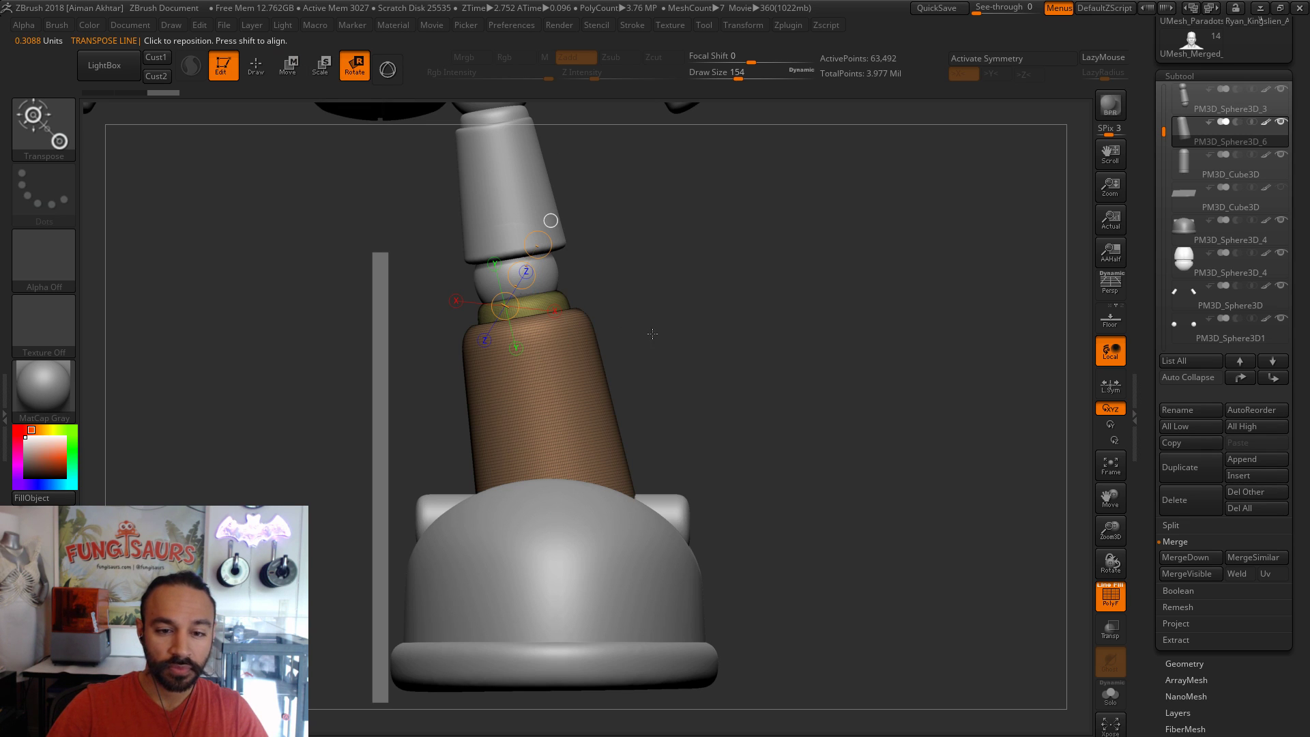
{"action": "left_click_drag", "start_coordinate": [527, 302], "coordinate": [521, 148]}
- Move the collar and lower leg slightly outward along the horizontal axis to sit under the knee ball
{"action": "key", "text": "w"}
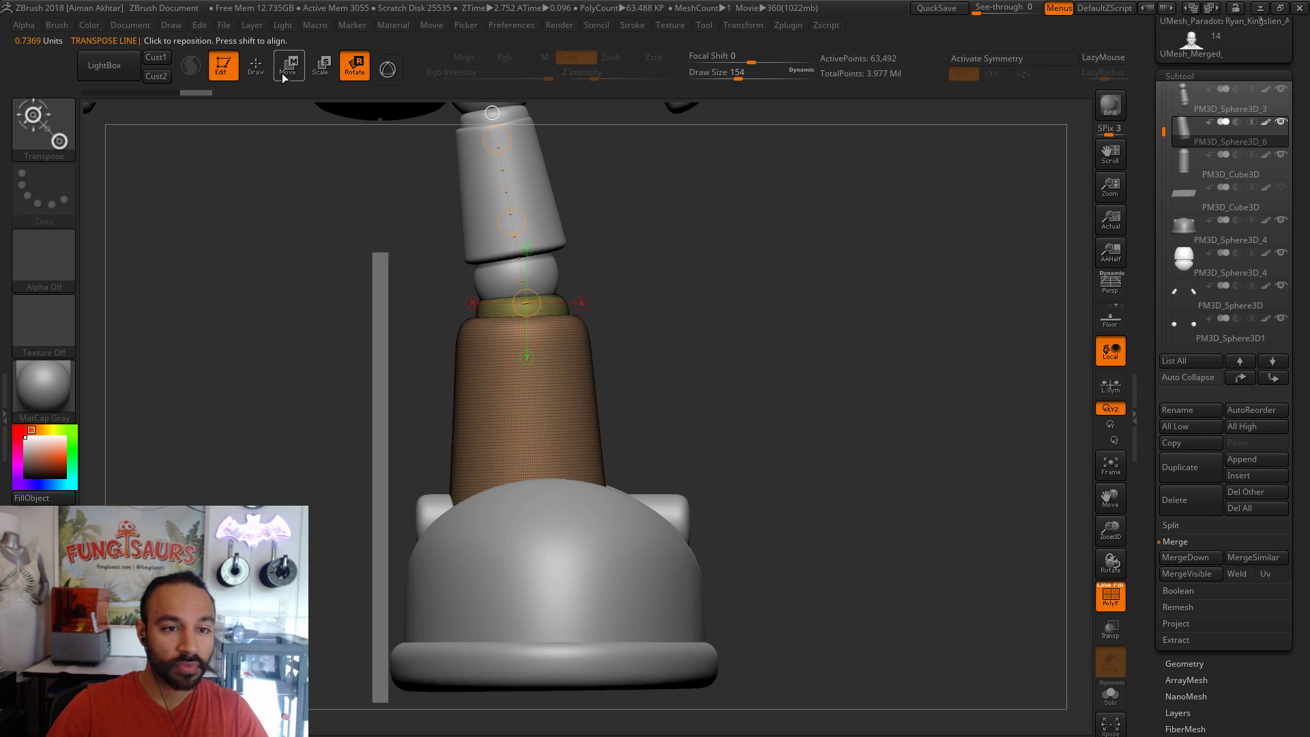
{"action": "left_click_drag", "start_coordinate": [534, 387], "coordinate": [721, 387]}
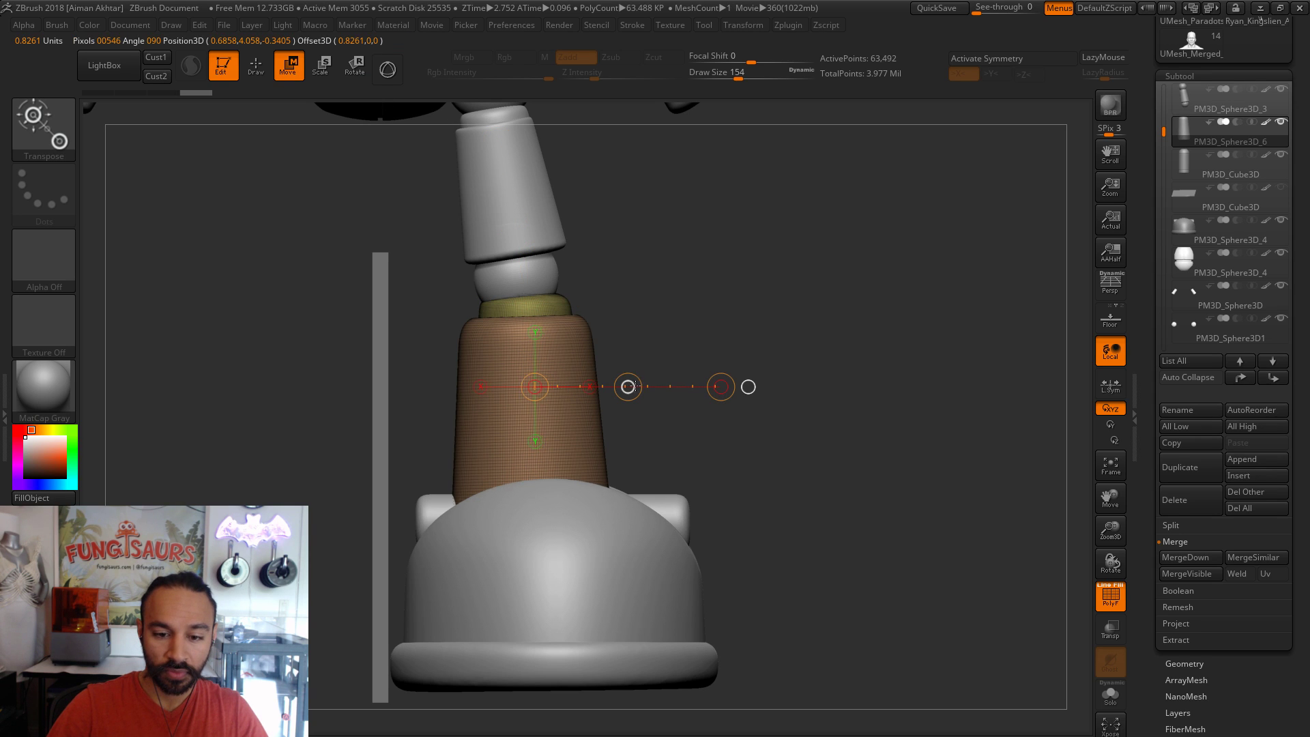
{"action": "left_click_drag", "start_coordinate": [635, 386], "coordinate": [649, 386]}
- Place a vertical Transpose line in side view from the lower leg's bottom end up to the collar
{"action": "left_click", "coordinate": [355, 66]}
{"action": "left_click_drag", "start_coordinate": [554, 516], "coordinate": [556, 282]}
{"action": "mouse_move", "coordinate": [757, 365]}
{"action": "left_mouse_down"}
{"action": "mouse_move", "coordinate": [819, 367]}
{"action": "mouse_move", "coordinate": [588, 367]}
{"action": "left_mouse_up"}
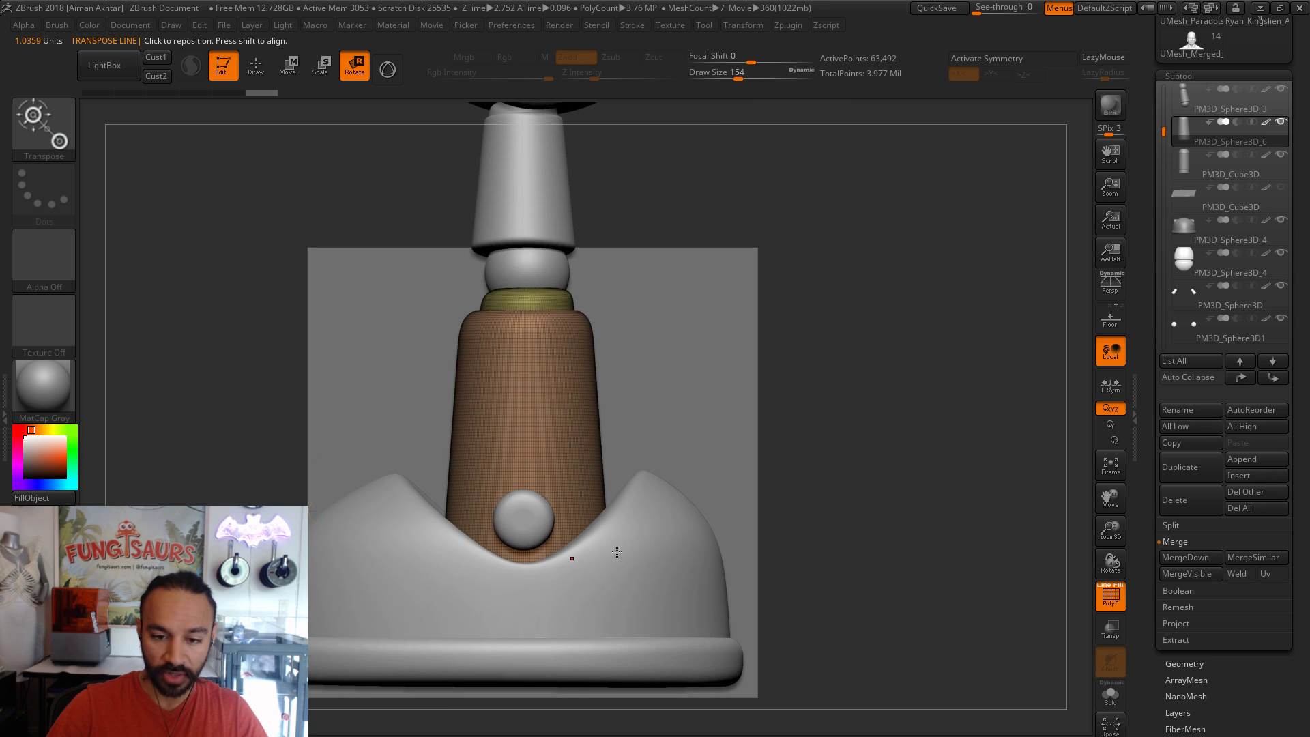
{"action": "left_click_drag", "start_coordinate": [527, 578], "coordinate": [535, 302]}
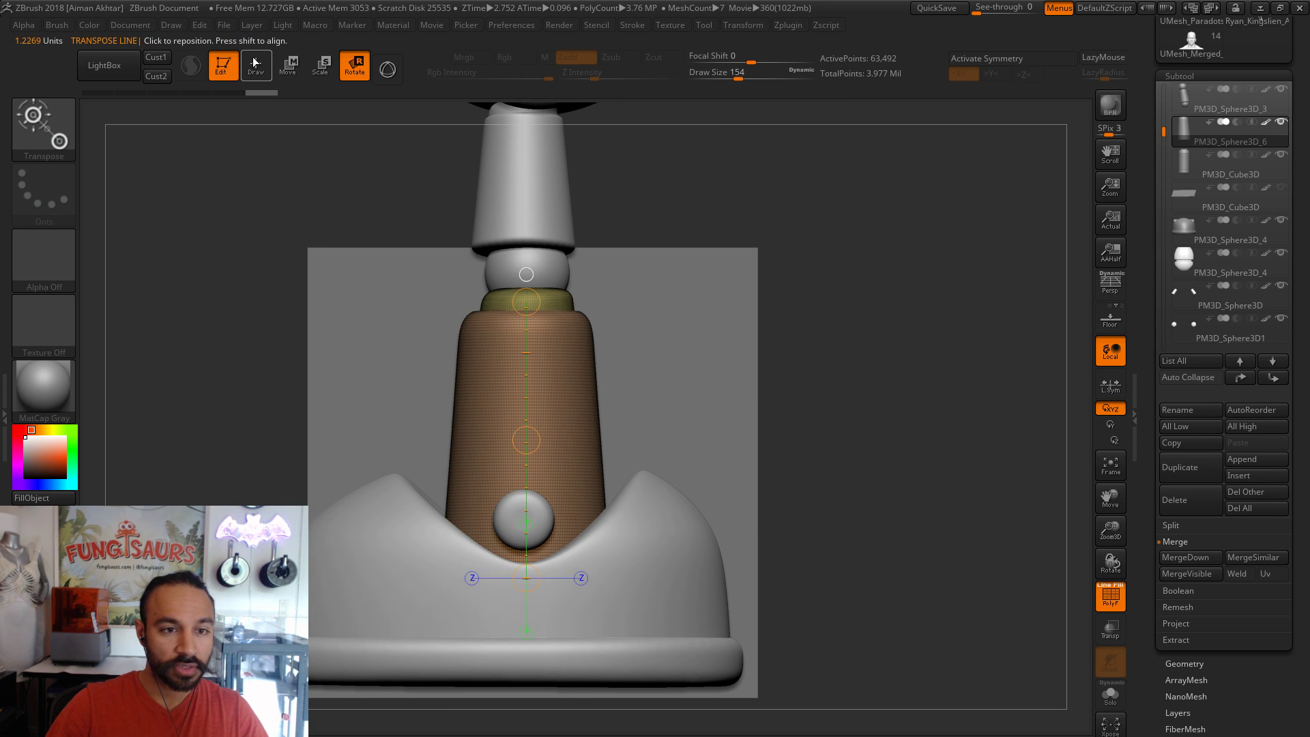
- Return to drawing mode and reduce the brush draw size to 41
{"action": "key", "text": "q"}
{"action": "key", "text": "s"}
{"action": "left_click_drag", "start_coordinate": [556, 352], "coordinate": [530, 360]}
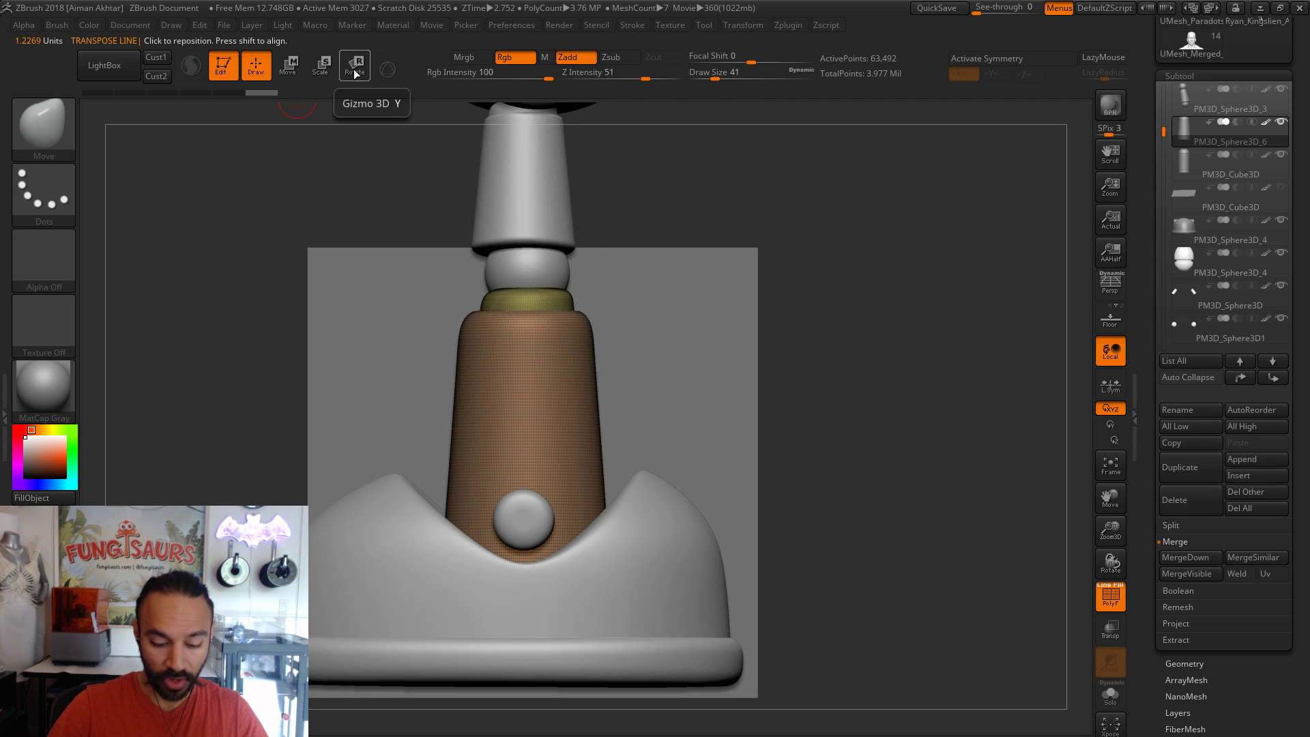
- Enable the Gizmo 3D on the lower leg and apply the Deformer Soft cage
{"action": "left_click", "coordinate": [289, 66]}
{"action": "left_click", "coordinate": [388, 69]}
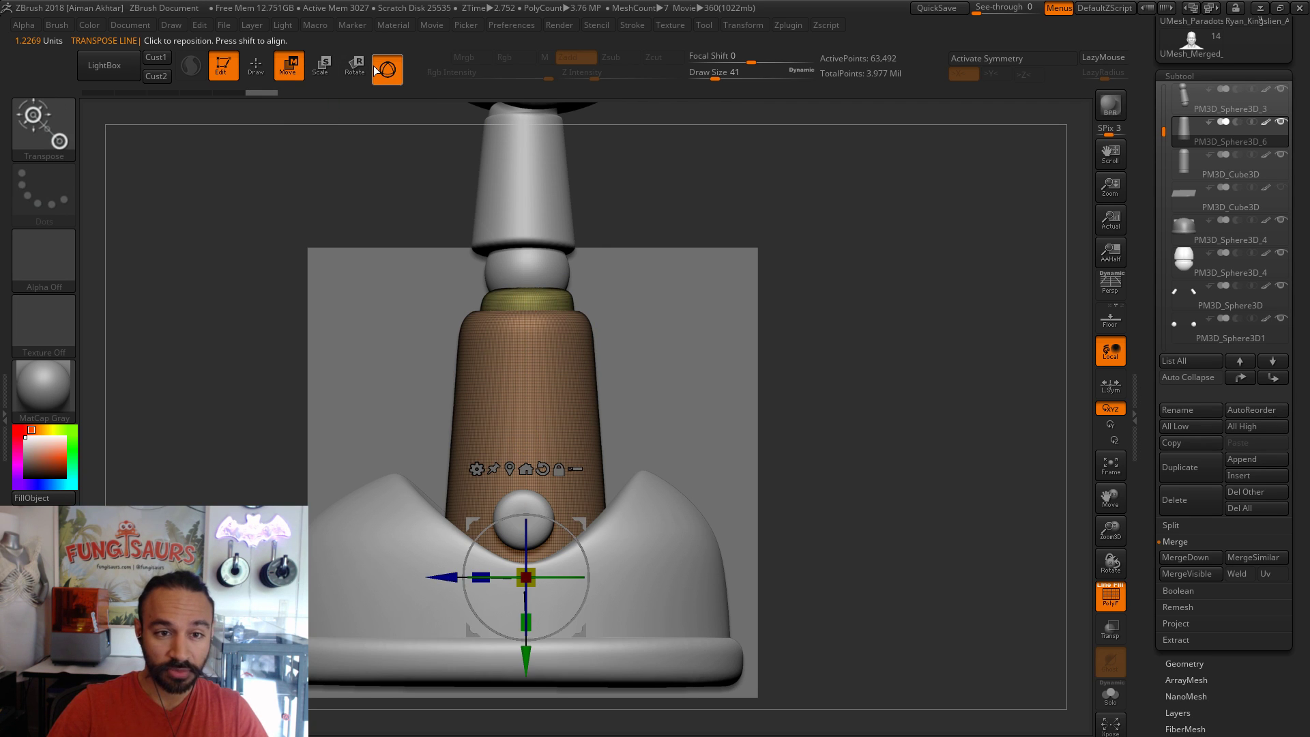
{"action": "left_click", "coordinate": [477, 469]}
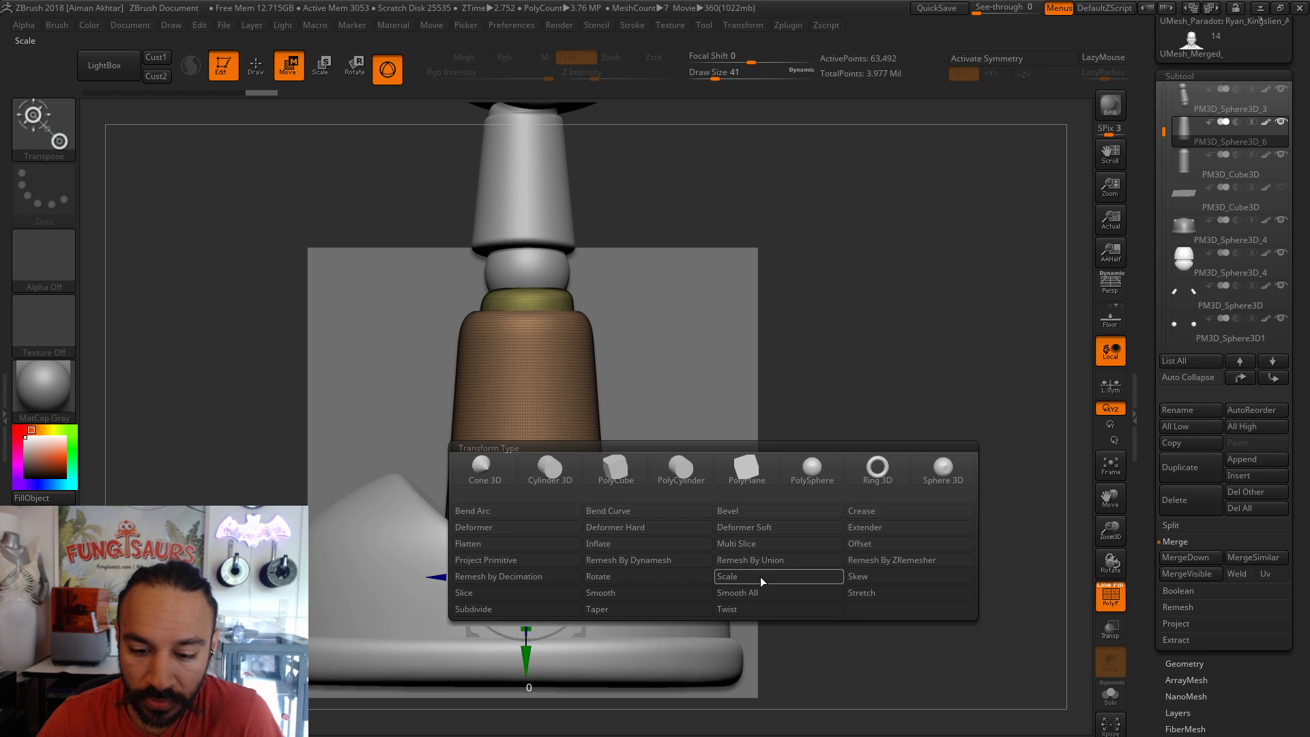
{"action": "left_click", "coordinate": [785, 529]}
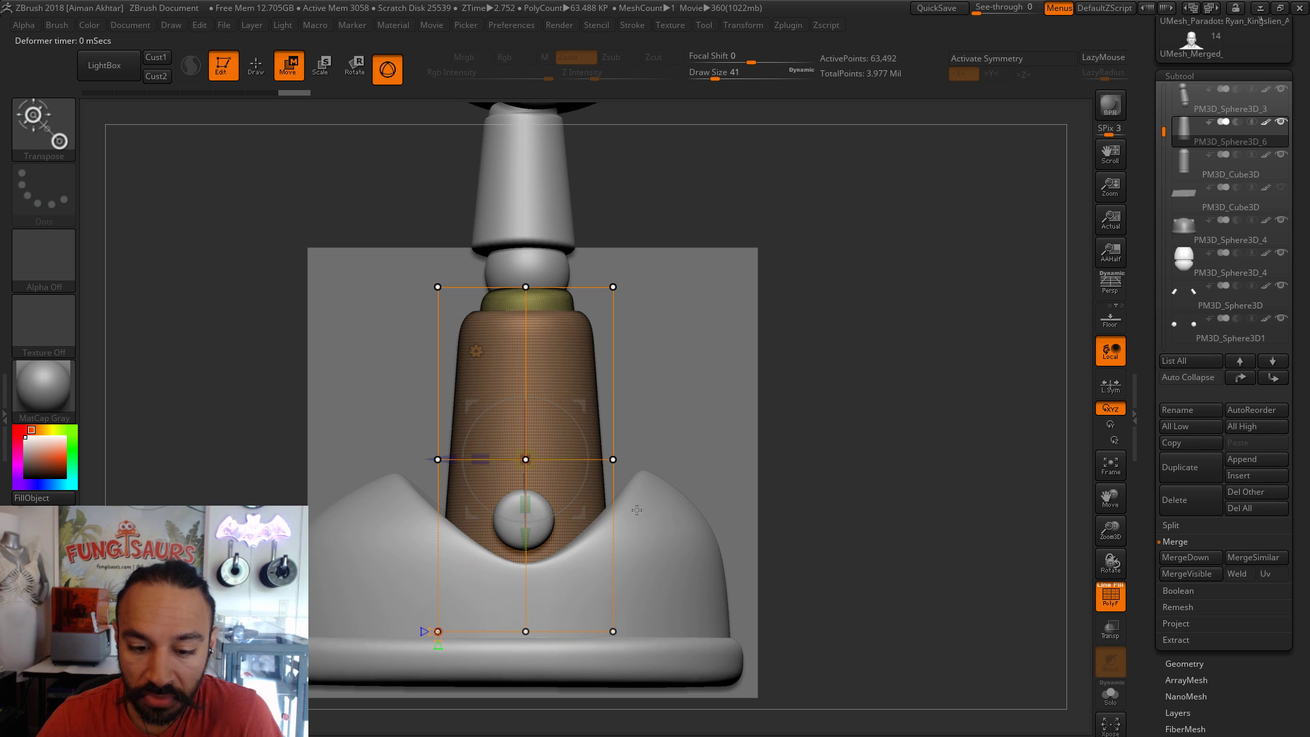
- Try to flare the lower leg by pulling one bottom corner of the deformer cage outward
{"action": "left_click_drag", "start_coordinate": [612, 631], "coordinate": [728, 639]}
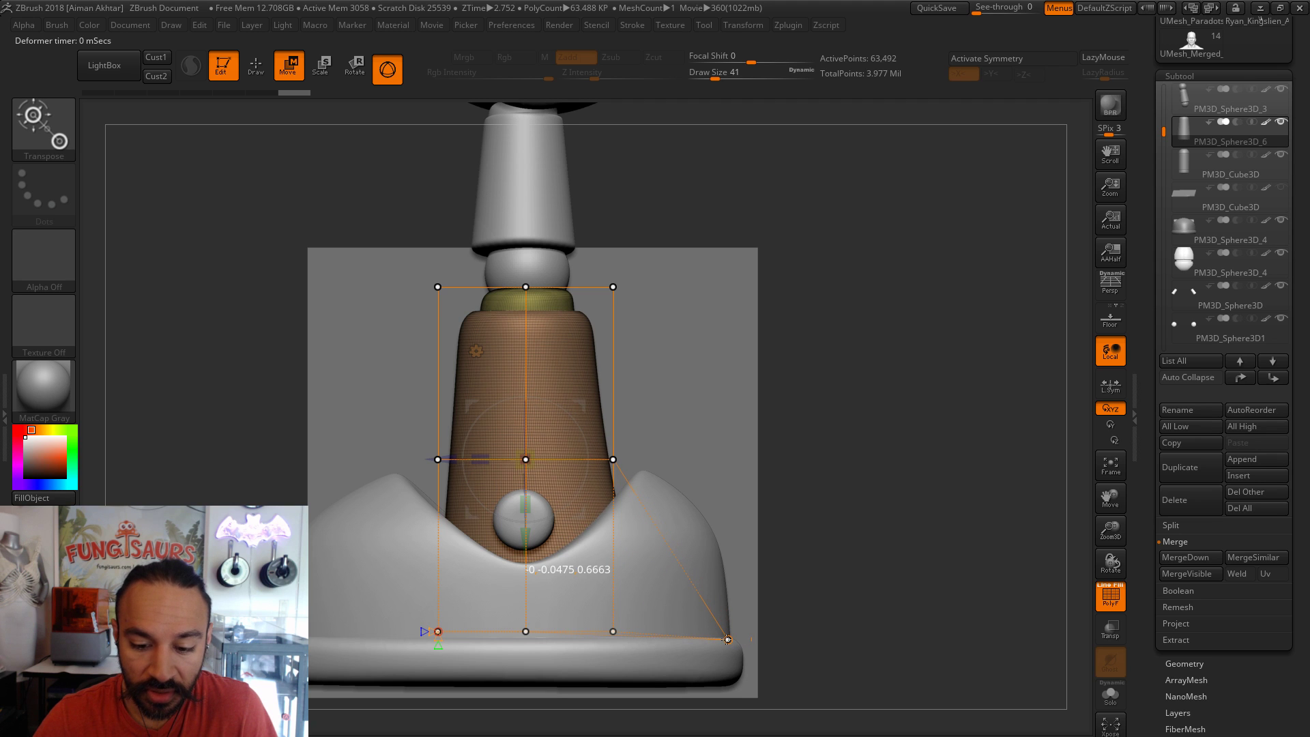
{"action": "left_click_drag", "start_coordinate": [806, 643], "coordinate": [553, 647]}
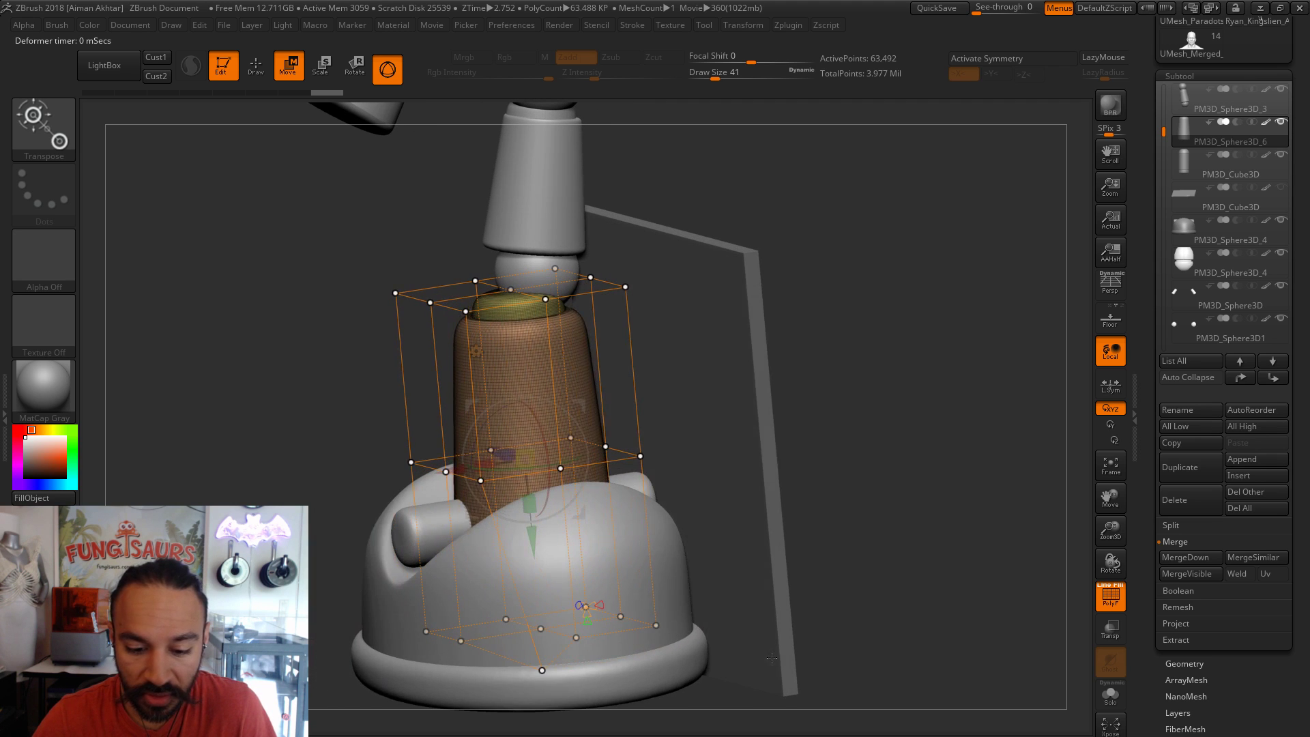
{"action": "left_click_drag", "start_coordinate": [758, 478], "coordinate": [714, 533]}
{"action": "left_click_drag", "start_coordinate": [851, 447], "coordinate": [909, 404], "text": "alt"}
- Try to shift a single bottom corner control point sideways with the Gizmo, and undo it
{"action": "left_click_drag", "start_coordinate": [765, 659], "coordinate": [691, 577]}
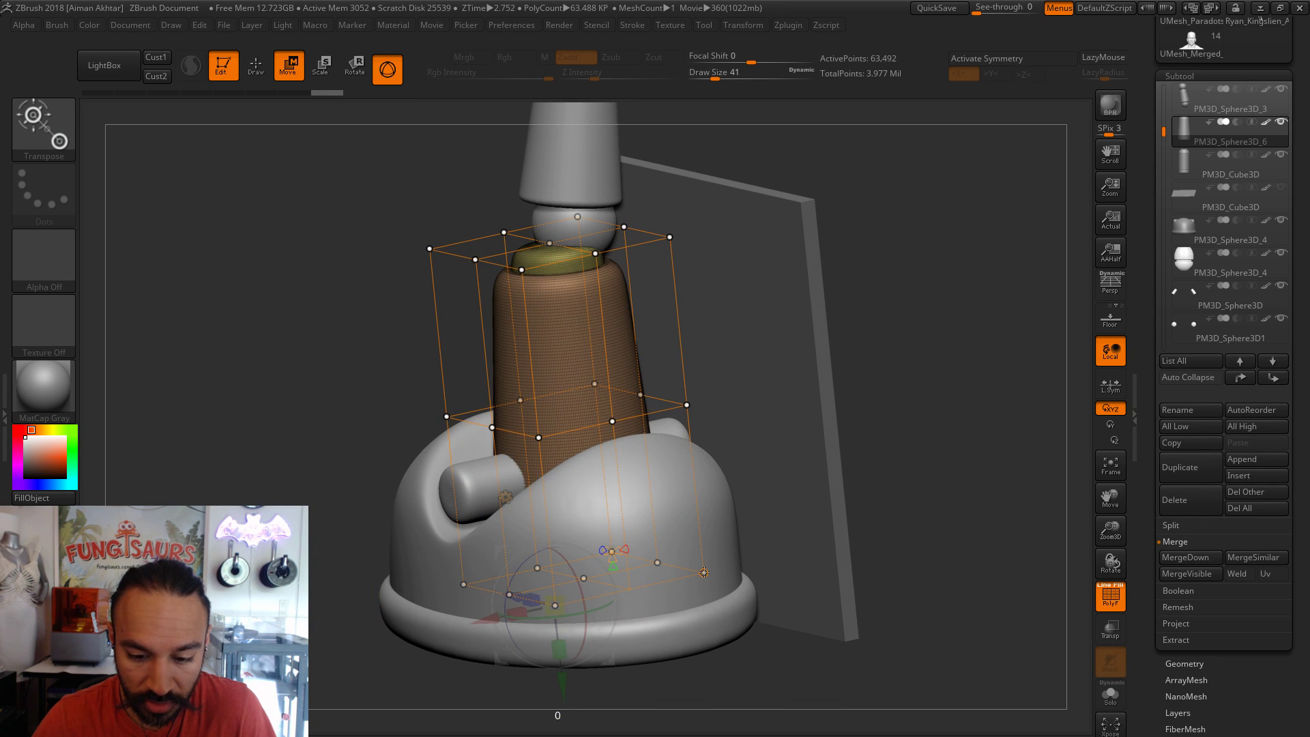
{"action": "left_click_drag", "start_coordinate": [1001, 581], "coordinate": [987, 581]}
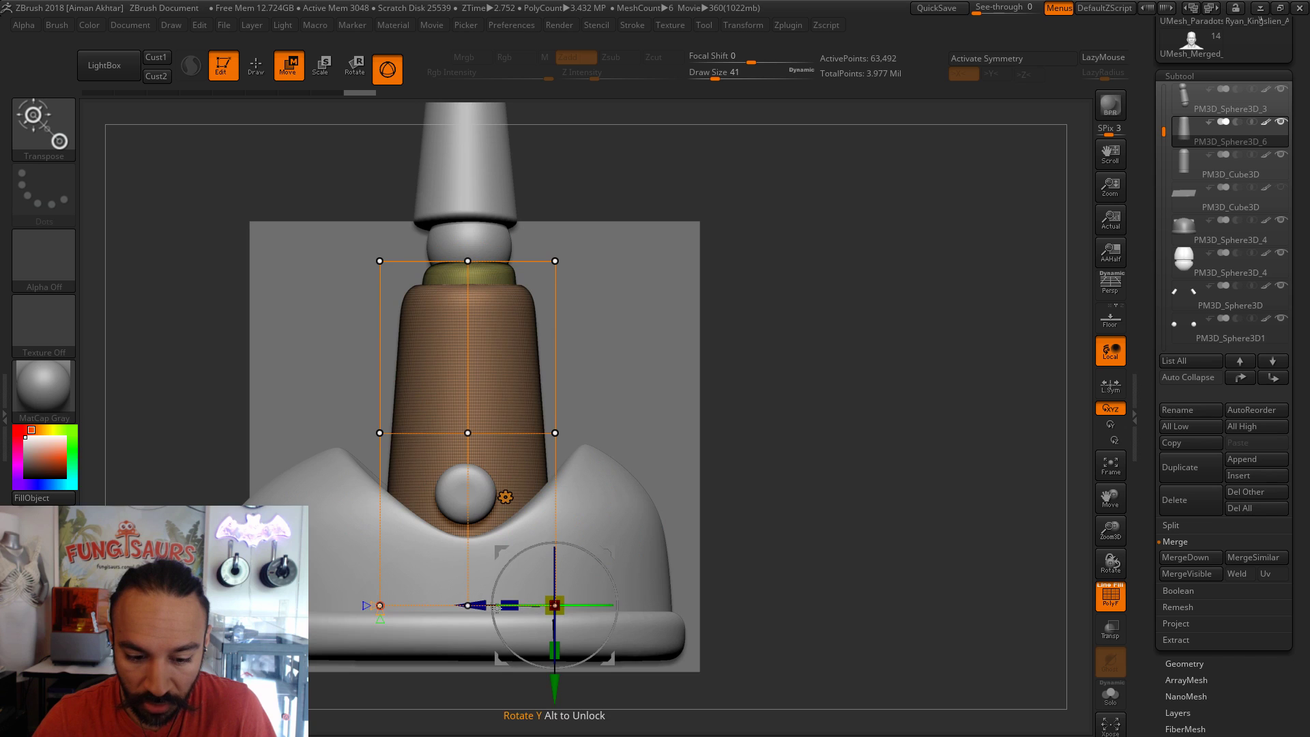
{"action": "mouse_move", "coordinate": [469, 606]}
{"action": "left_mouse_down"}
{"action": "mouse_move", "coordinate": [481, 606]}
{"action": "mouse_move", "coordinate": [447, 606]}
{"action": "left_mouse_up"}
{"action": "left_click_drag", "start_coordinate": [767, 541], "coordinate": [645, 568]}
{"action": "key", "text": "ctrl+z"}
{"action": "key", "text": "ctrl+z"}
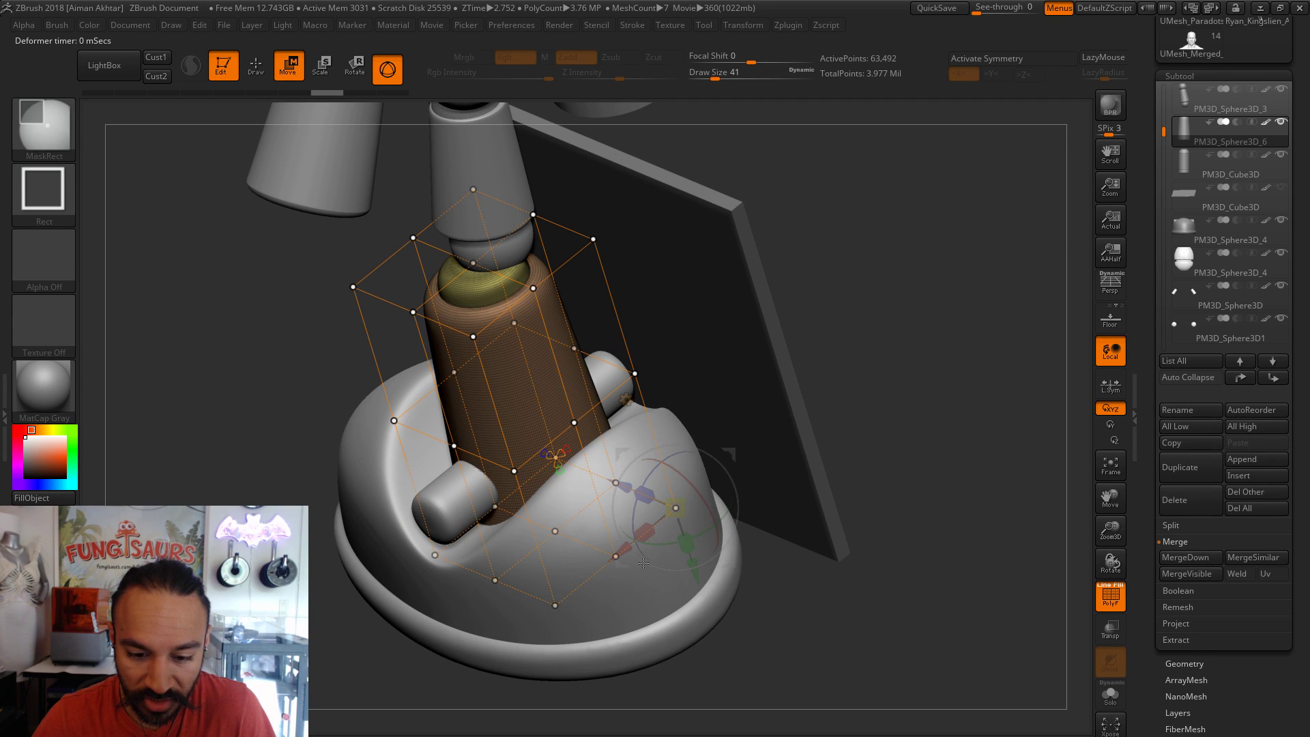
- Try different control-point selections on the lower part of the deformer cage, stepping back and forth through the undo history
{"action": "key", "text": "ctrl+shift+z"}
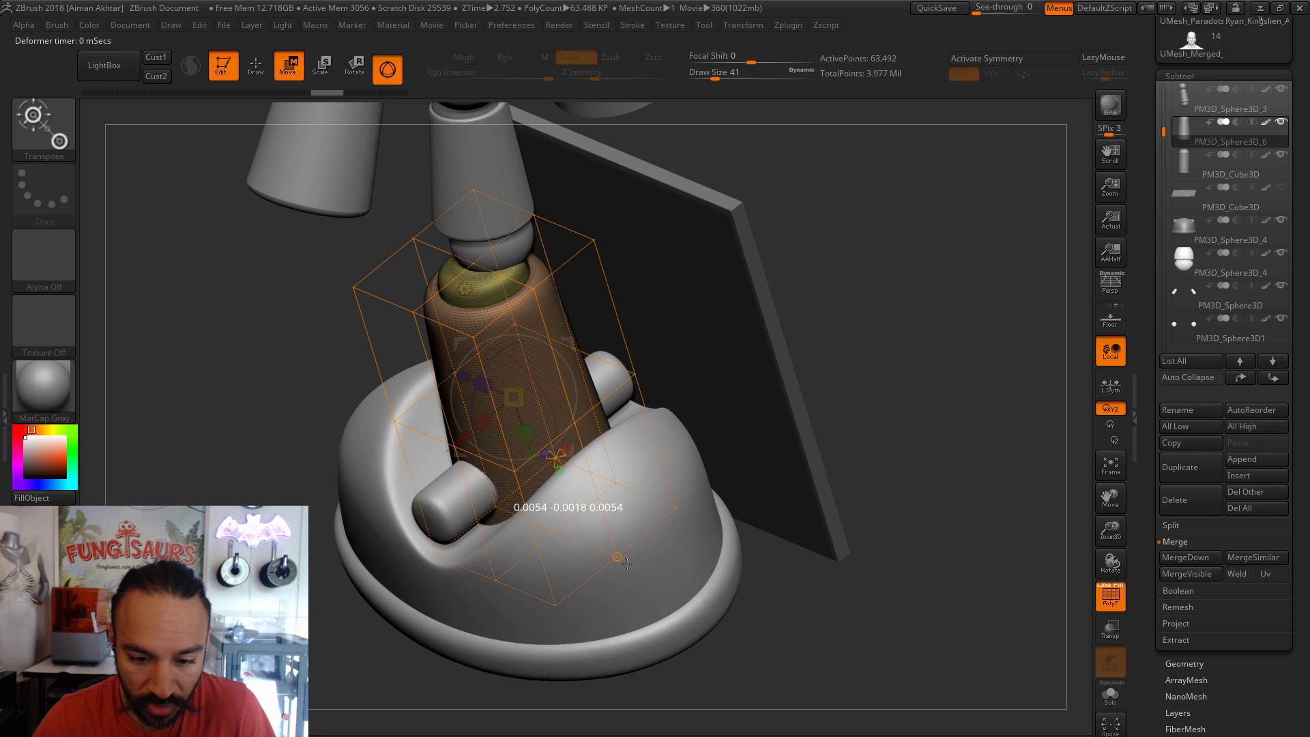
{"action": "key", "text": "ctrl+shift+z"}
{"action": "key", "text": "ctrl+z"}
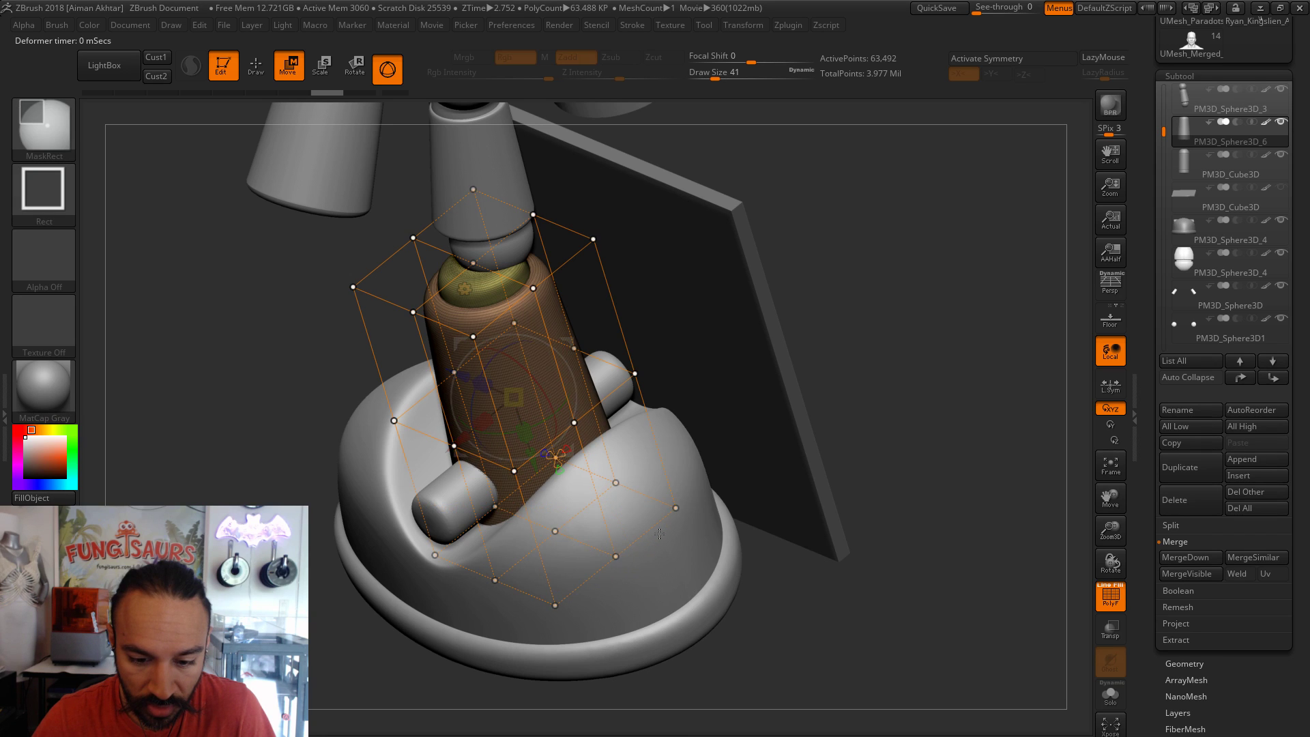
{"action": "key", "text": "ctrl+shift+z"}
{"action": "key", "text": "ctrl+shift+z"}
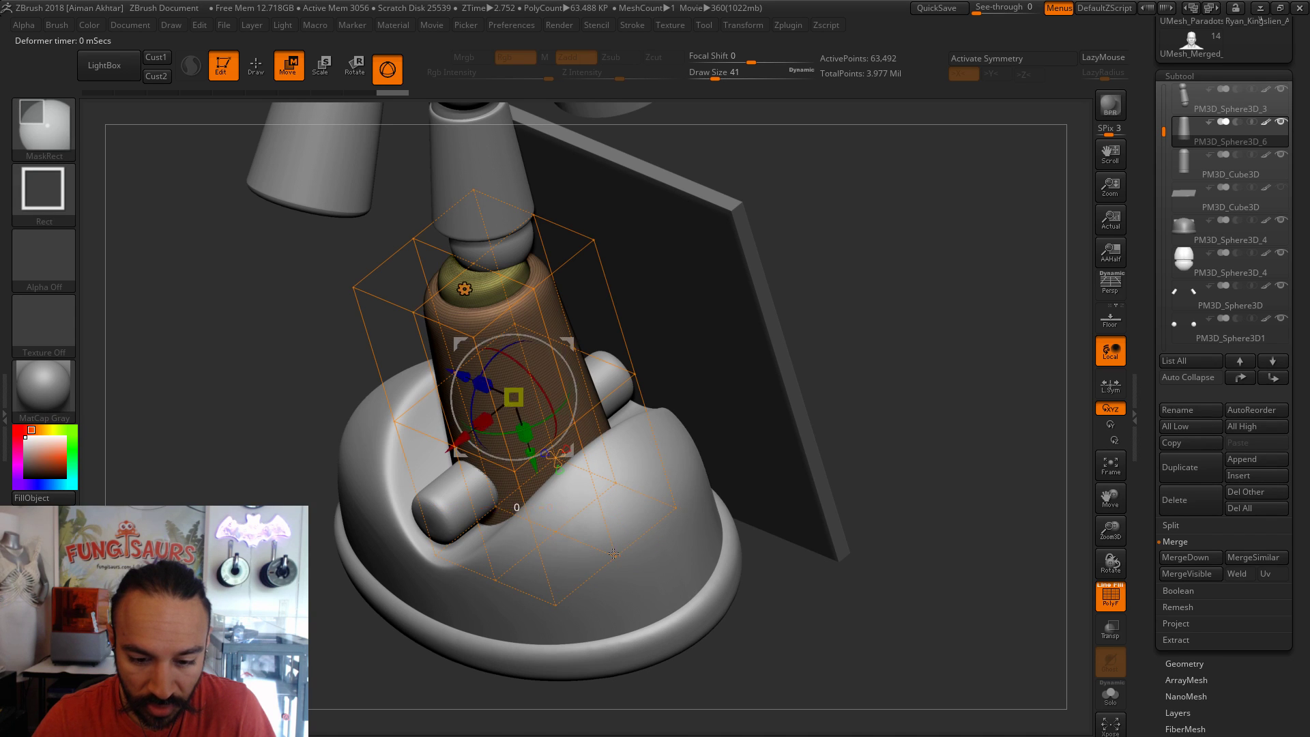
{"action": "key", "text": "ctrl+shift+z"}
{"action": "key", "text": "ctrl+shift+z"}
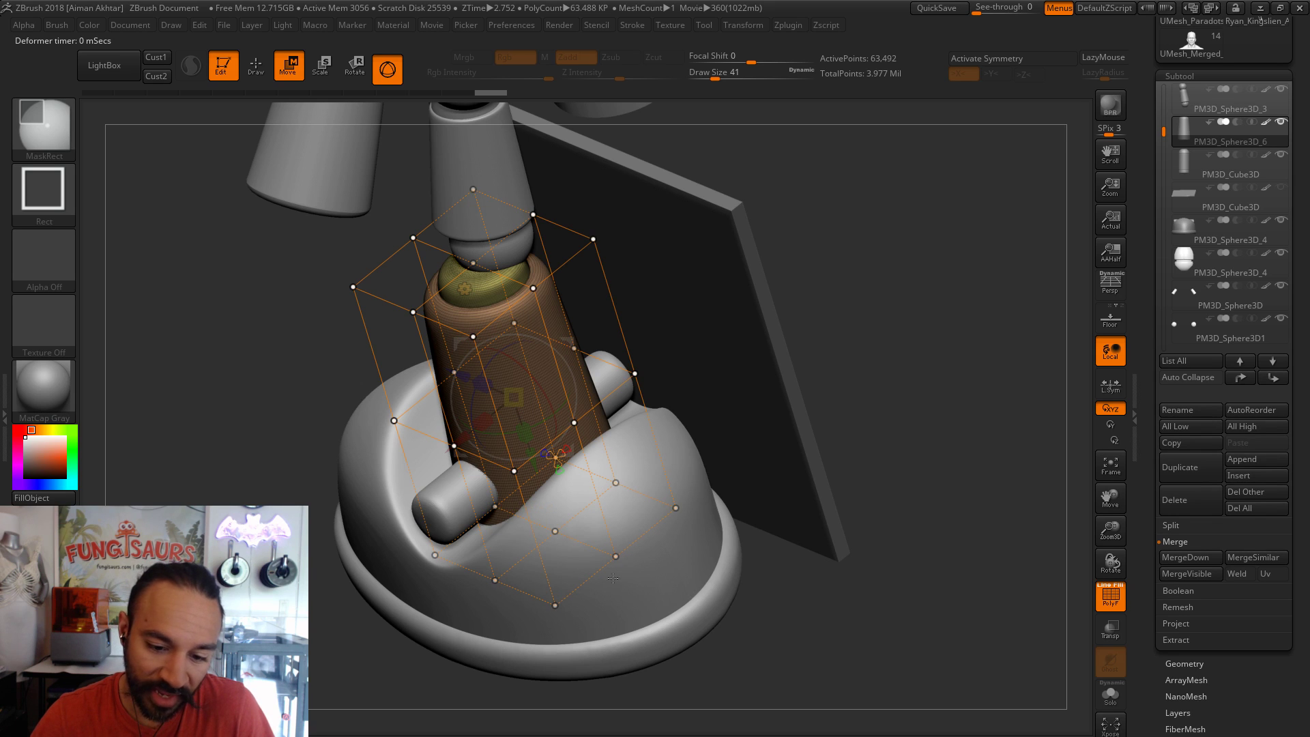
{"action": "key", "text": "ctrl+shift+z"}
{"action": "key", "text": "ctrl+shift+z"}
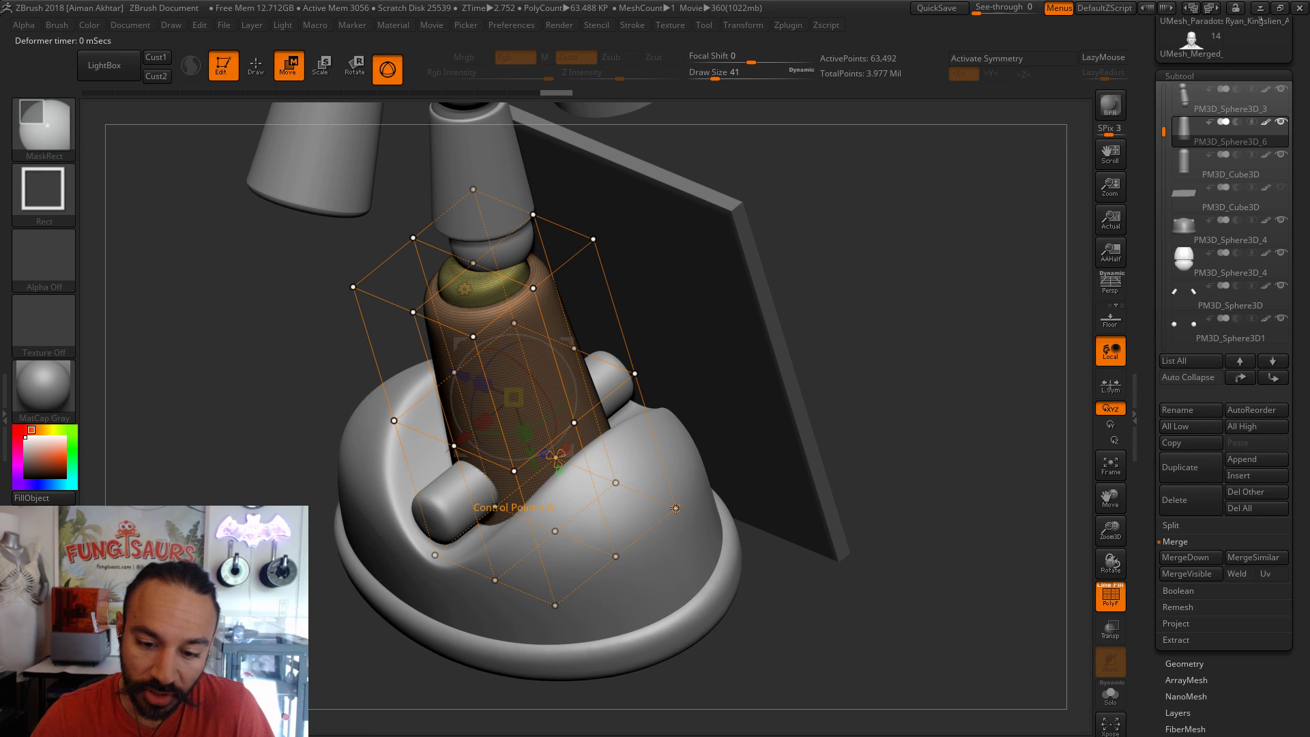
{"action": "key", "text": "ctrl+shift+z"}
{"action": "key", "text": "ctrl+shift+z"}
{"action": "key", "text": "ctrl+shift+z"}
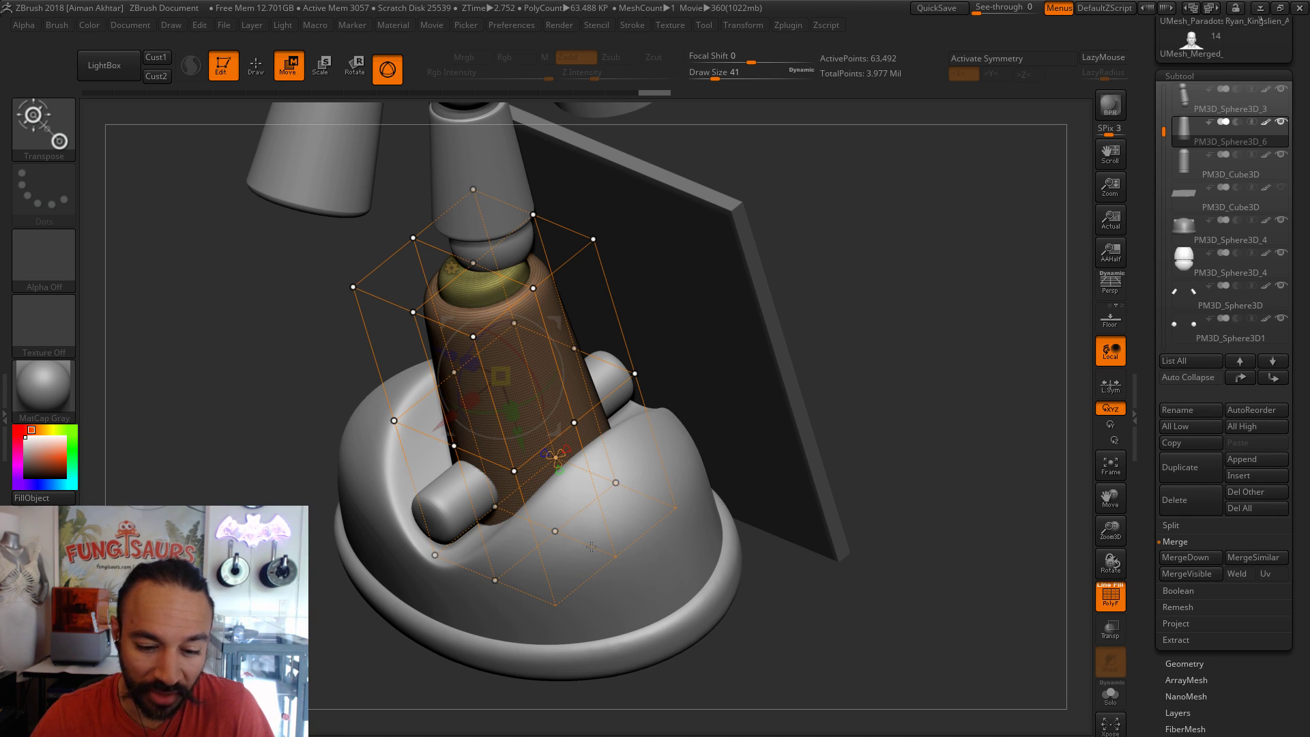
{"action": "key", "text": "ctrl+z"}
{"action": "key", "text": "ctrl+z"}
{"action": "key", "text": "ctrl+z"}
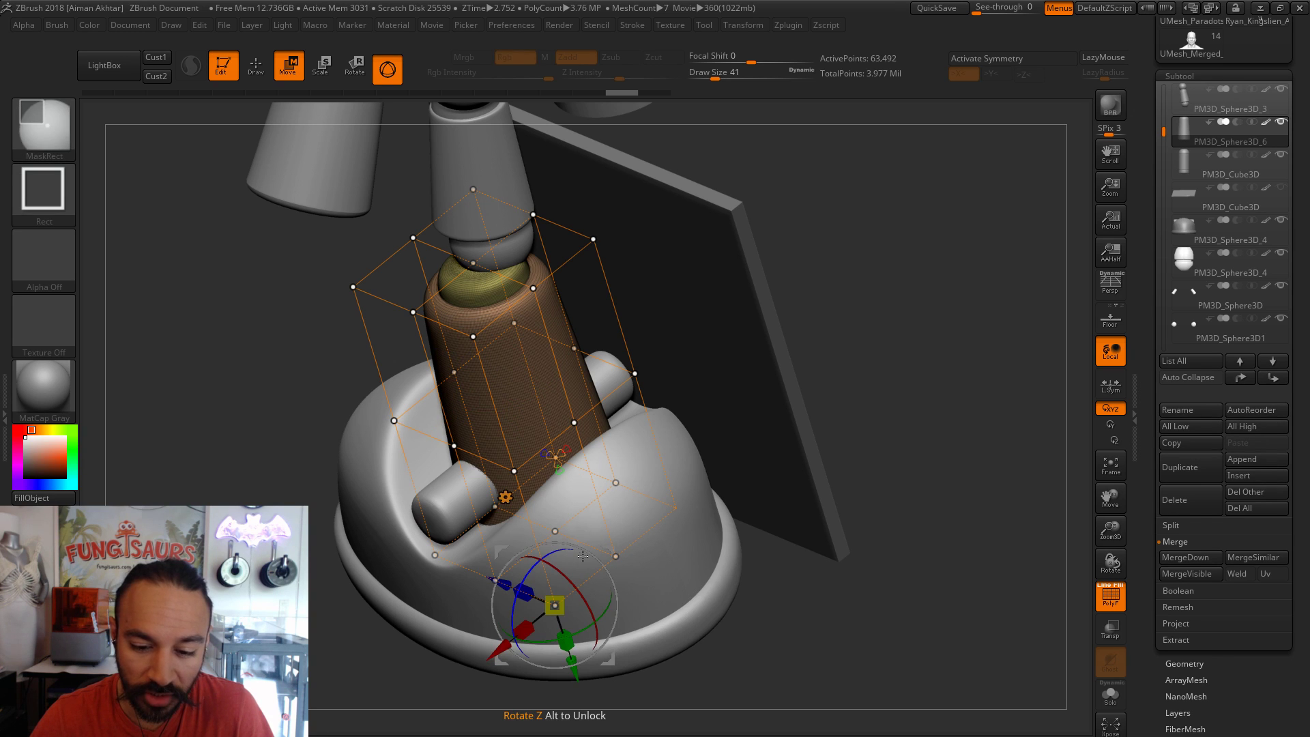
{"action": "key", "text": "ctrl+z"}
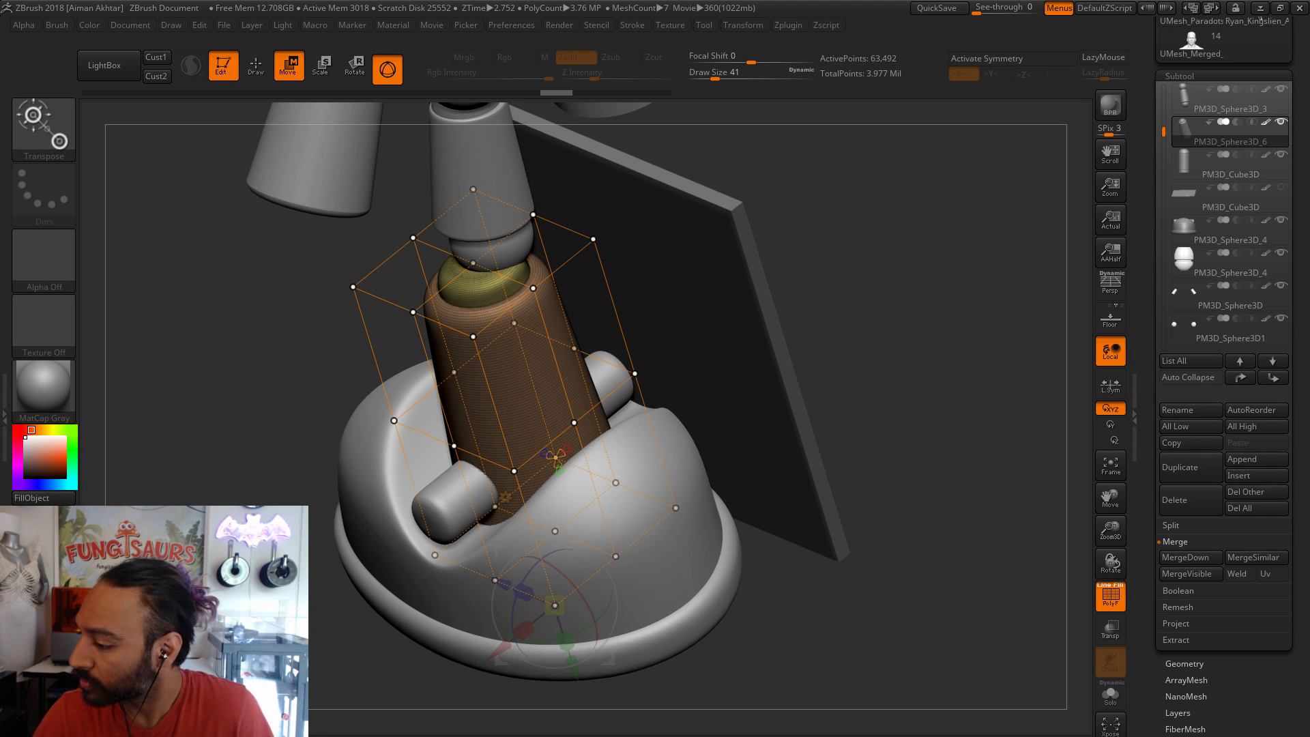
{"action": "left_click", "coordinate": [1260, 8]}
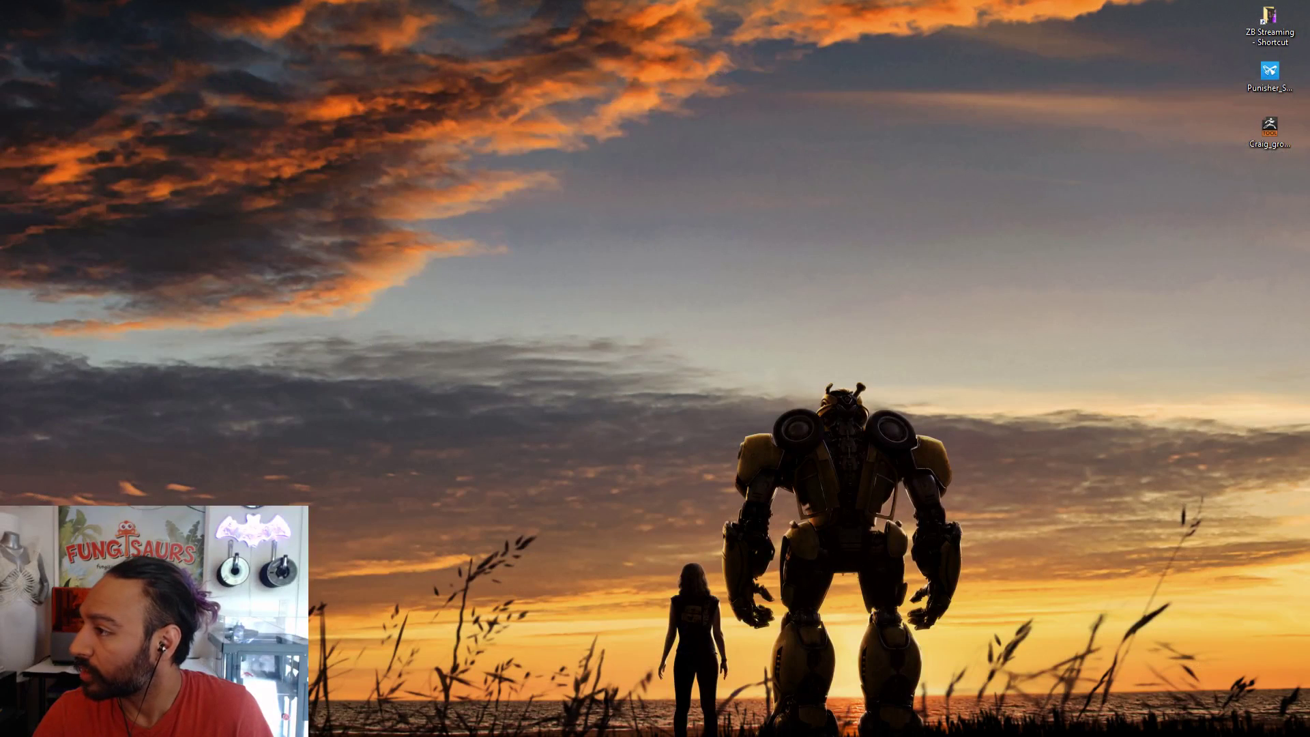
{"action": "key", "text": "alt+Tab"}
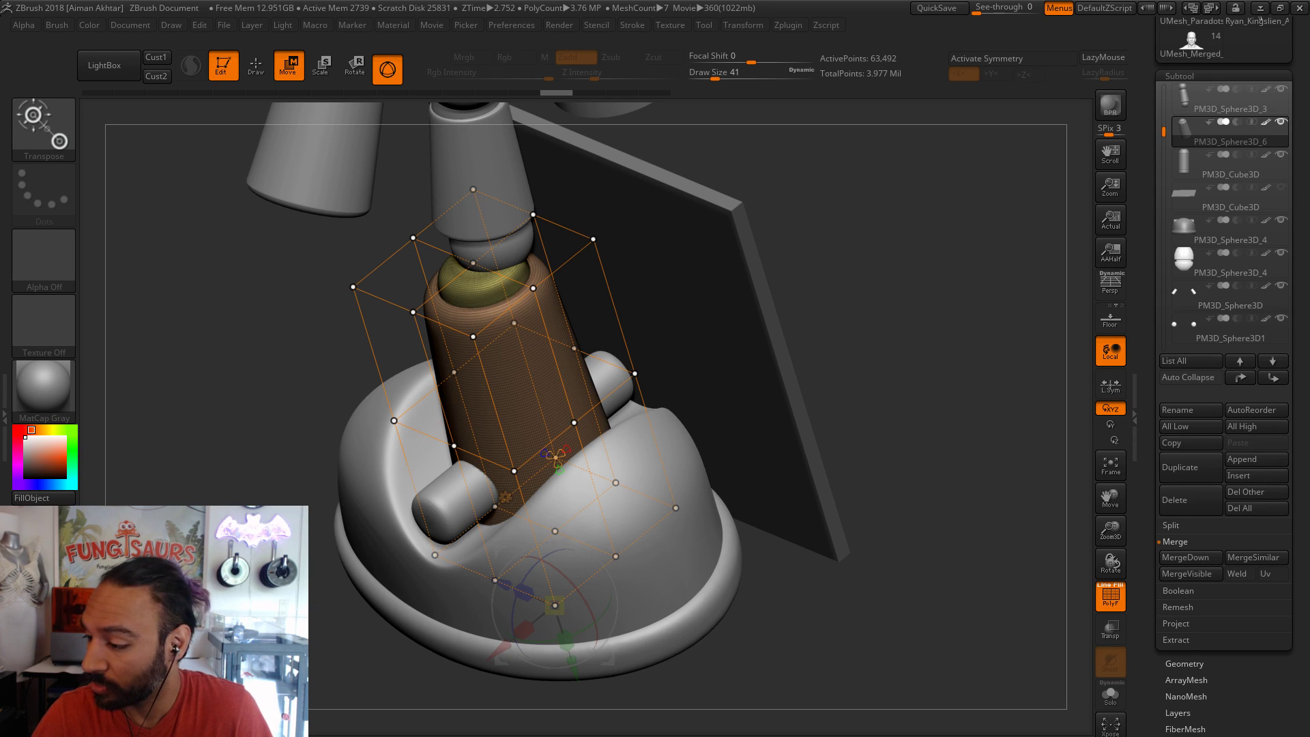
- Reduce the soft deformer cage on the lower leg to 2 divisions per axis, with its Y symmetry set to 0
{"action": "left_click_drag", "start_coordinate": [899, 617], "coordinate": [1016, 567], "text": "shift"}
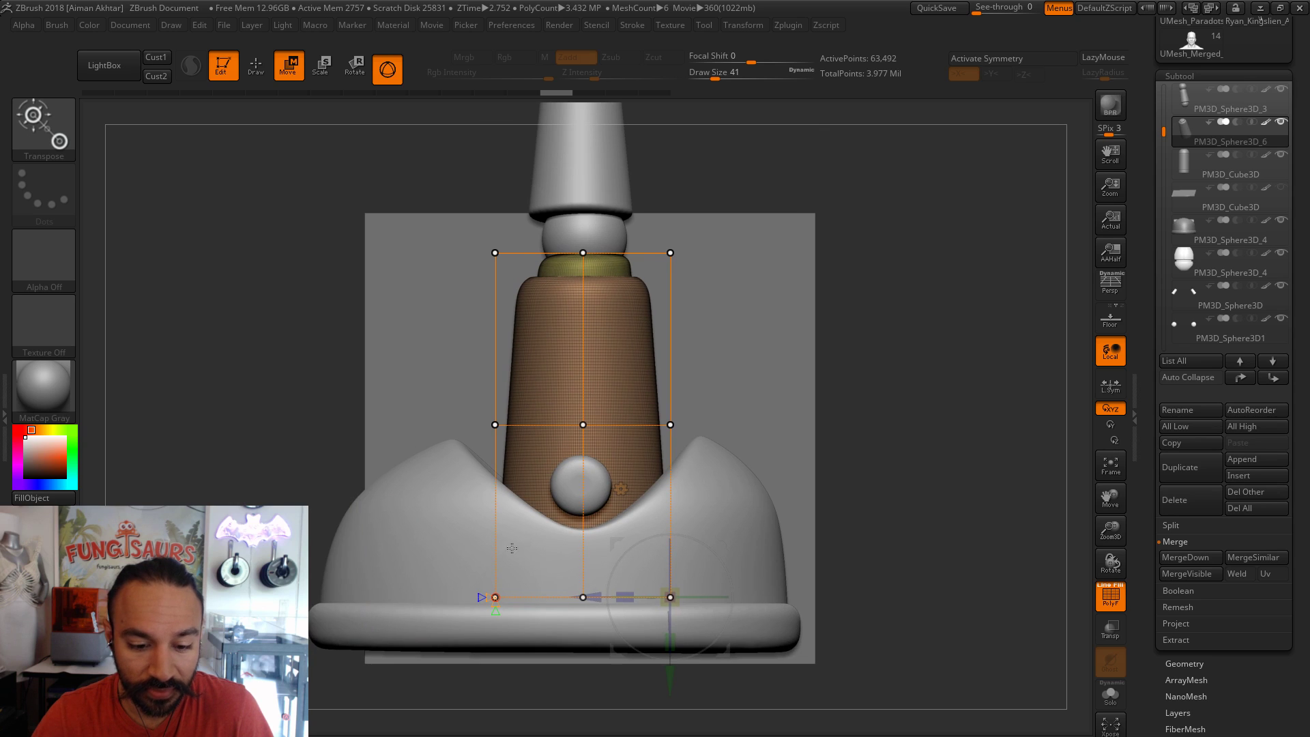
{"action": "left_click_drag", "start_coordinate": [901, 576], "coordinate": [900, 639]}
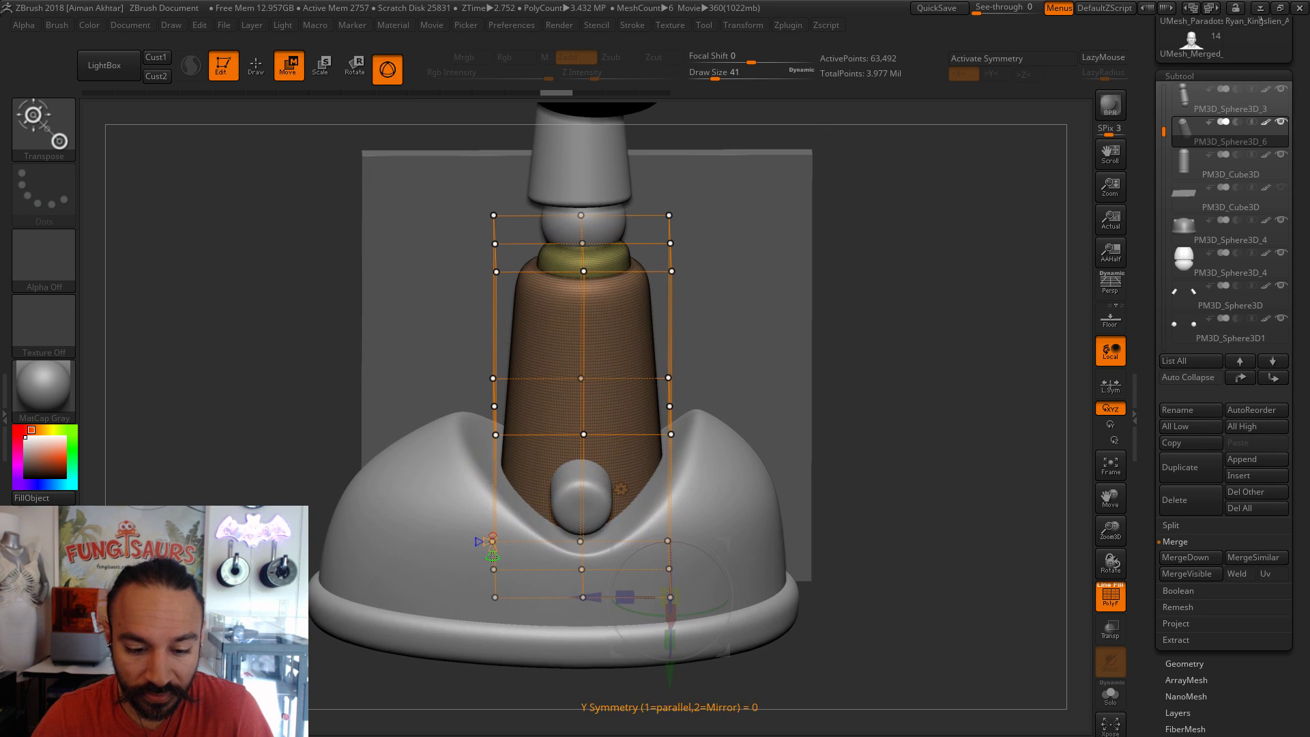
{"action": "left_click", "coordinate": [493, 547]}
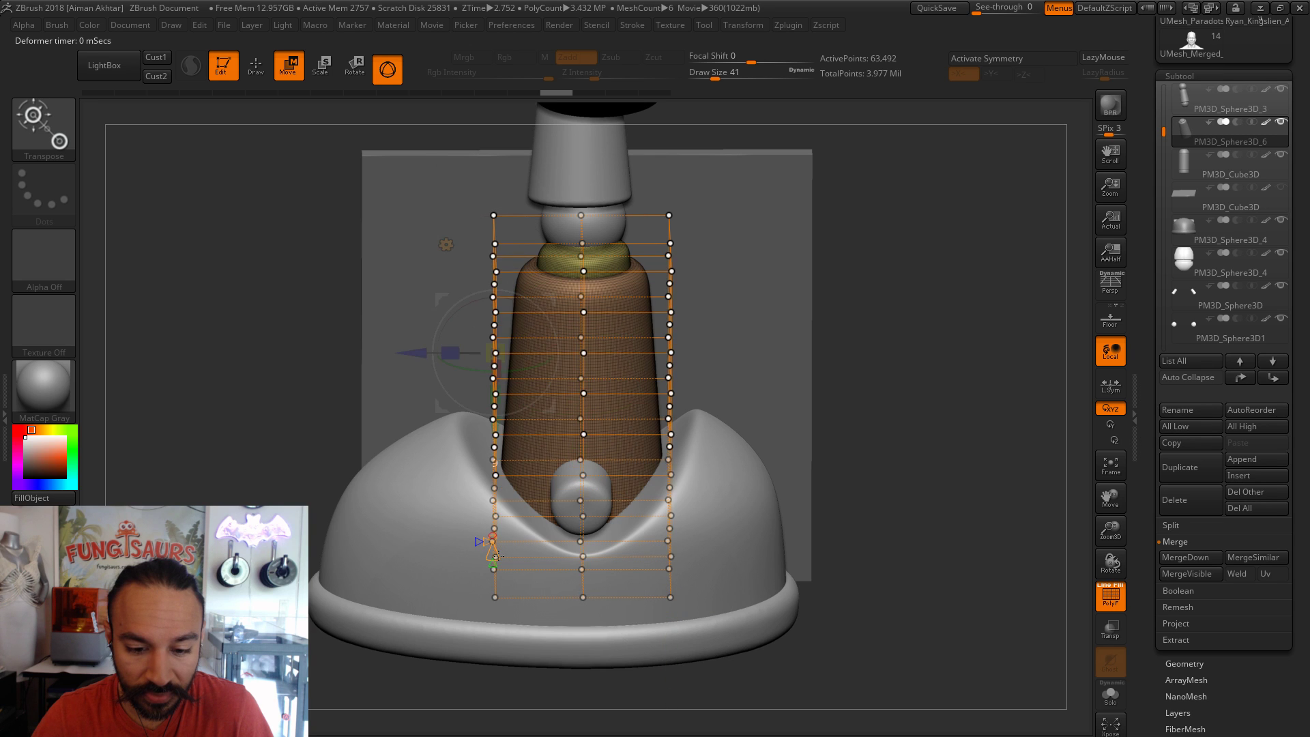
{"action": "left_click", "coordinate": [490, 541]}
{"action": "left_click", "coordinate": [490, 542]}
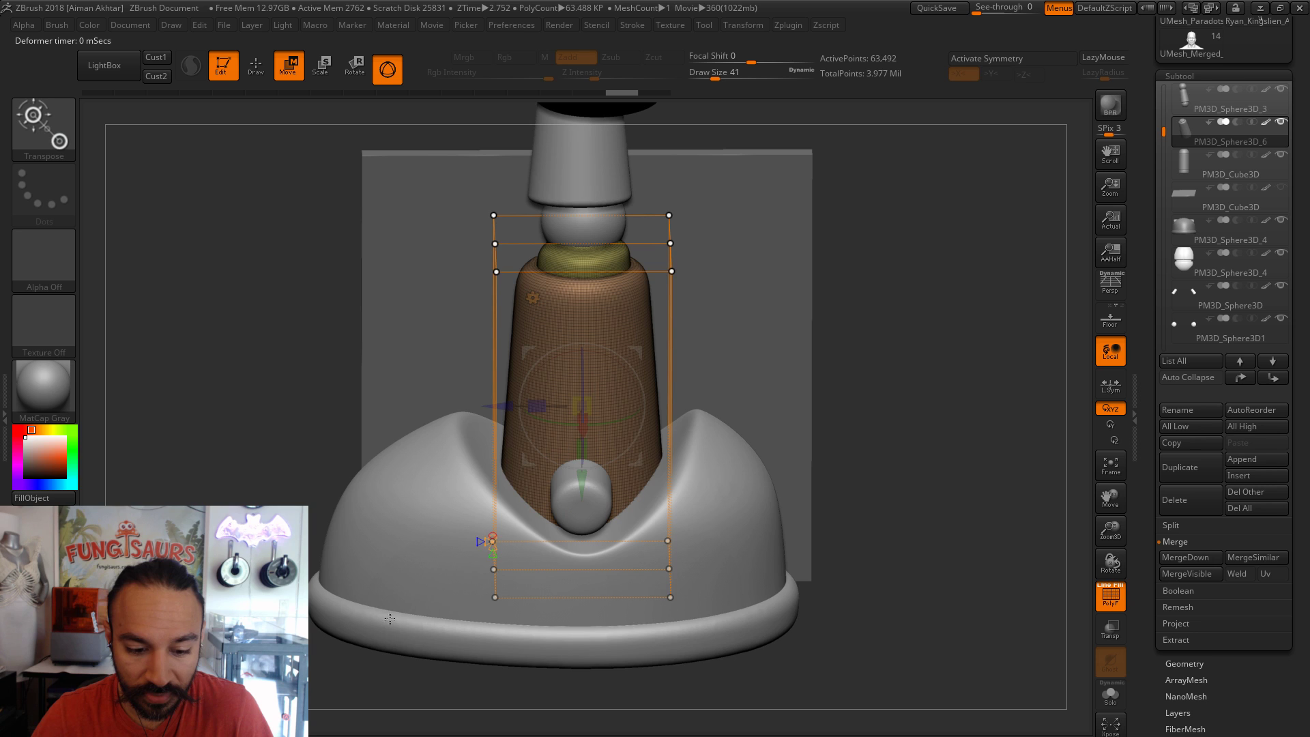
{"action": "left_click_drag", "start_coordinate": [440, 680], "coordinate": [413, 531]}
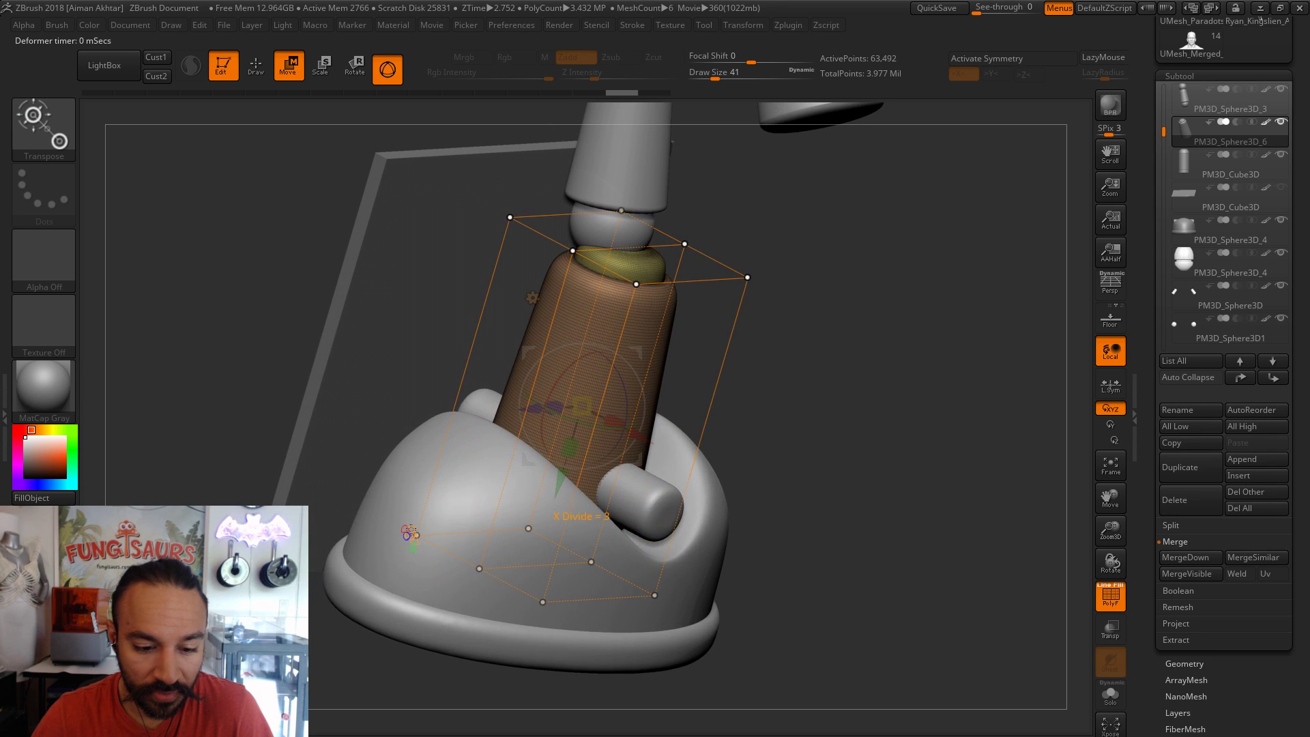
{"action": "left_click", "coordinate": [409, 531]}
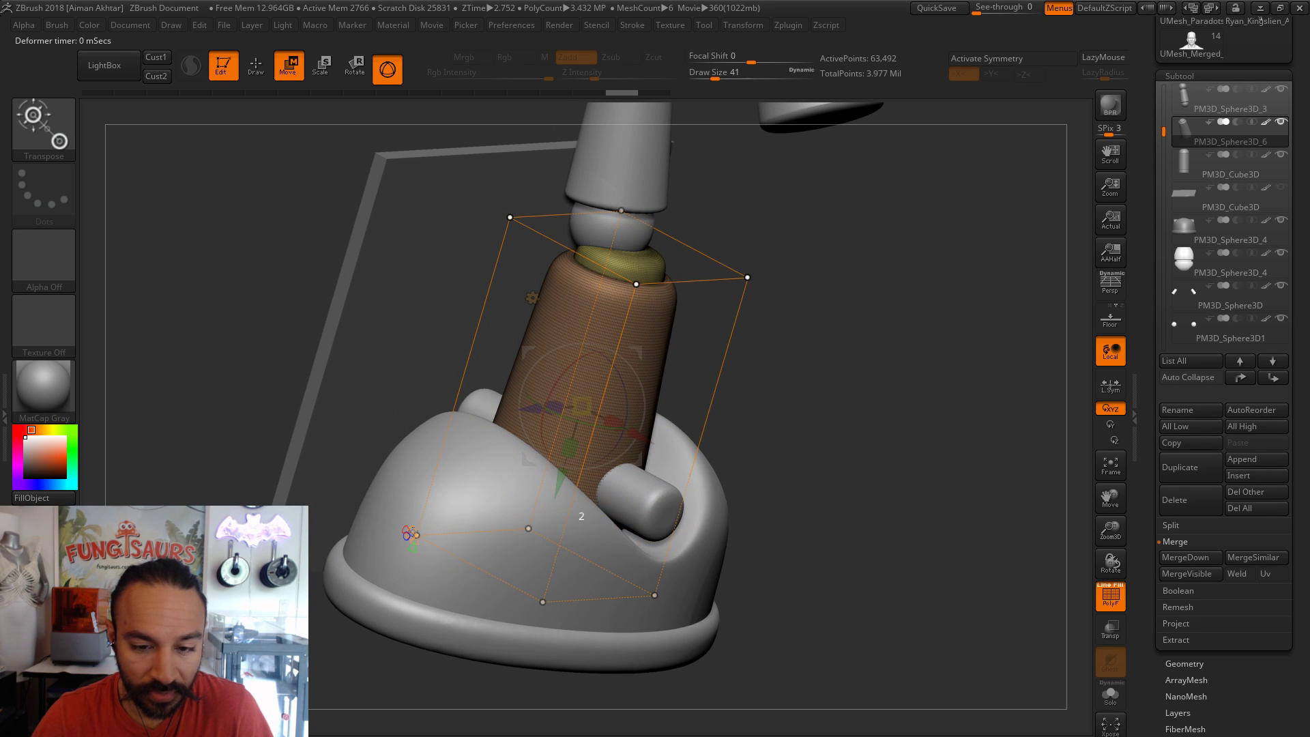
{"action": "left_click_drag", "start_coordinate": [412, 532], "coordinate": [651, 544]}
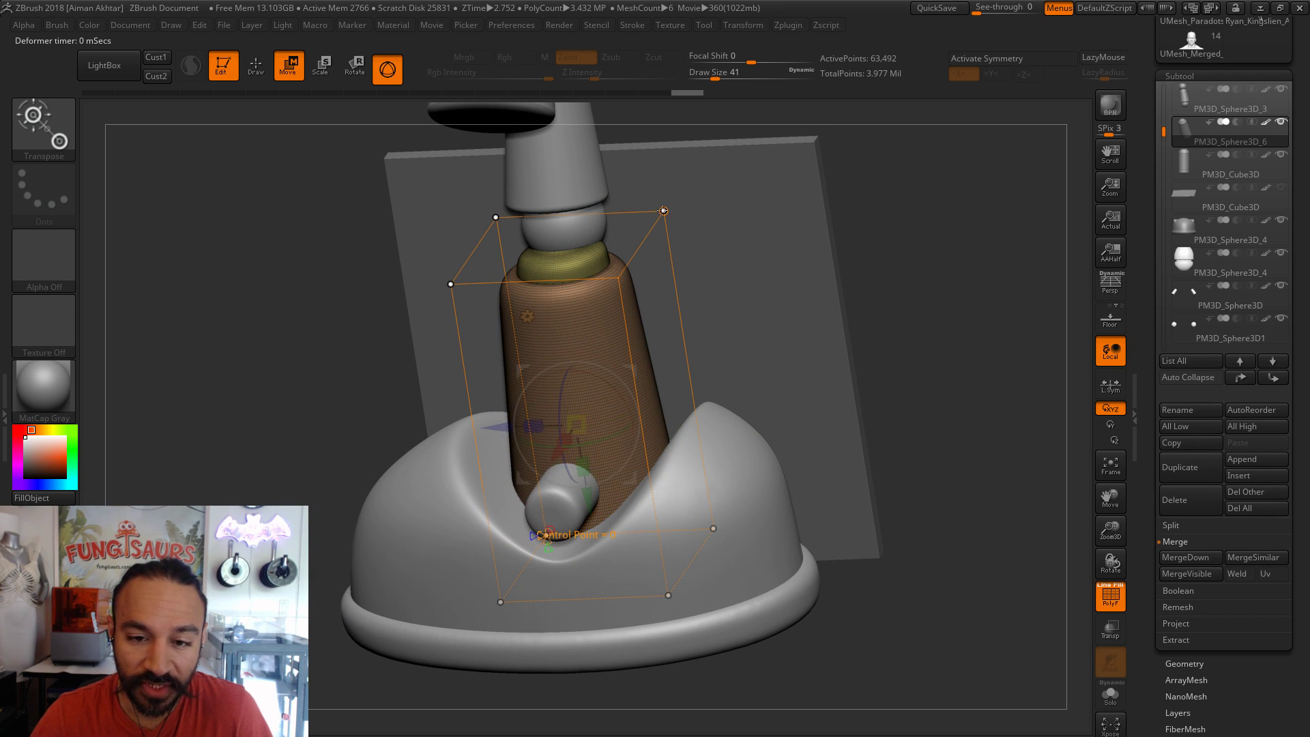
- Restrict the cage selection to its bottom corner control points and scale them outward to flare the lower leg
{"action": "left_click", "coordinate": [451, 284]}
{"action": "left_click_drag", "start_coordinate": [607, 565], "coordinate": [735, 549]}
{"action": "left_click_drag", "start_coordinate": [931, 649], "coordinate": [804, 681], "text": "alt"}
{"action": "left_click_drag", "start_coordinate": [580, 579], "coordinate": [600, 621]}
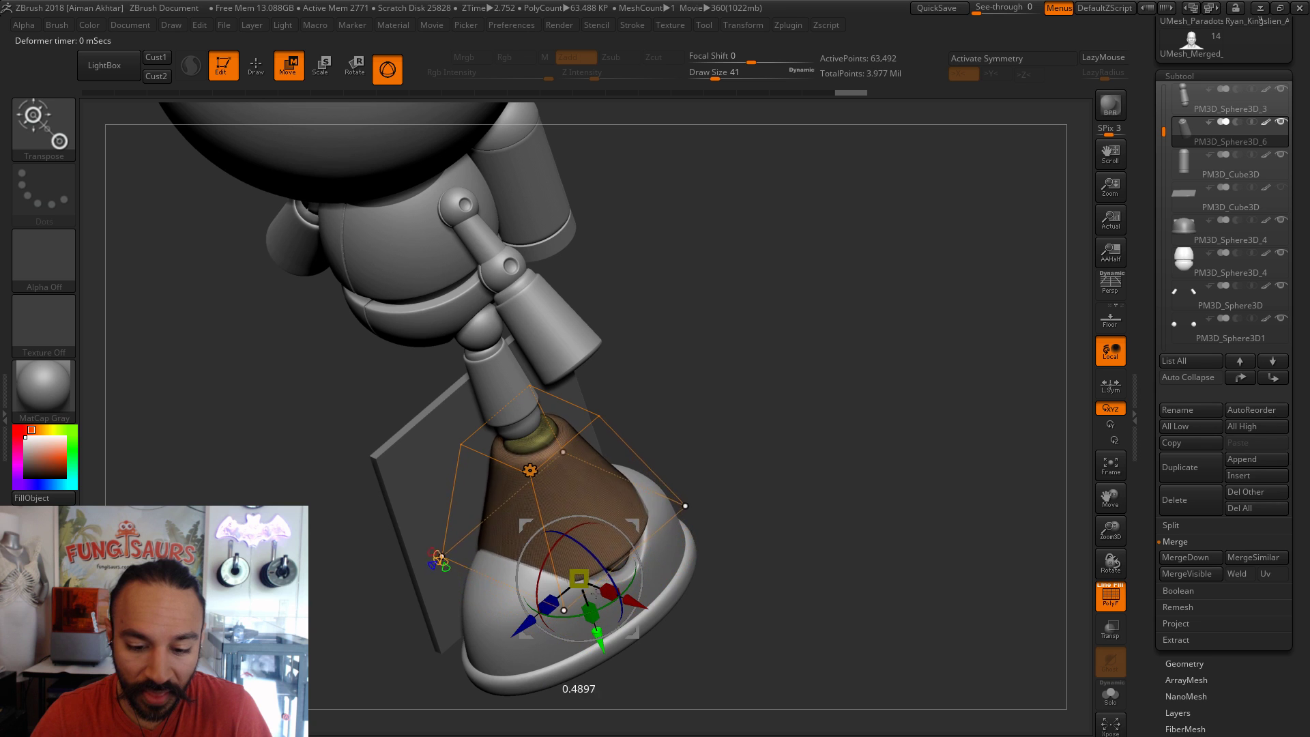
- Adjust the flare's width by scaling the bottom control points along Z, and close the deformer and Gizmo
{"action": "left_click_drag", "start_coordinate": [917, 661], "coordinate": [620, 596]}
{"action": "left_click_drag", "start_coordinate": [801, 626], "coordinate": [769, 656]}
{"action": "left_click_drag", "start_coordinate": [541, 619], "coordinate": [546, 611]}
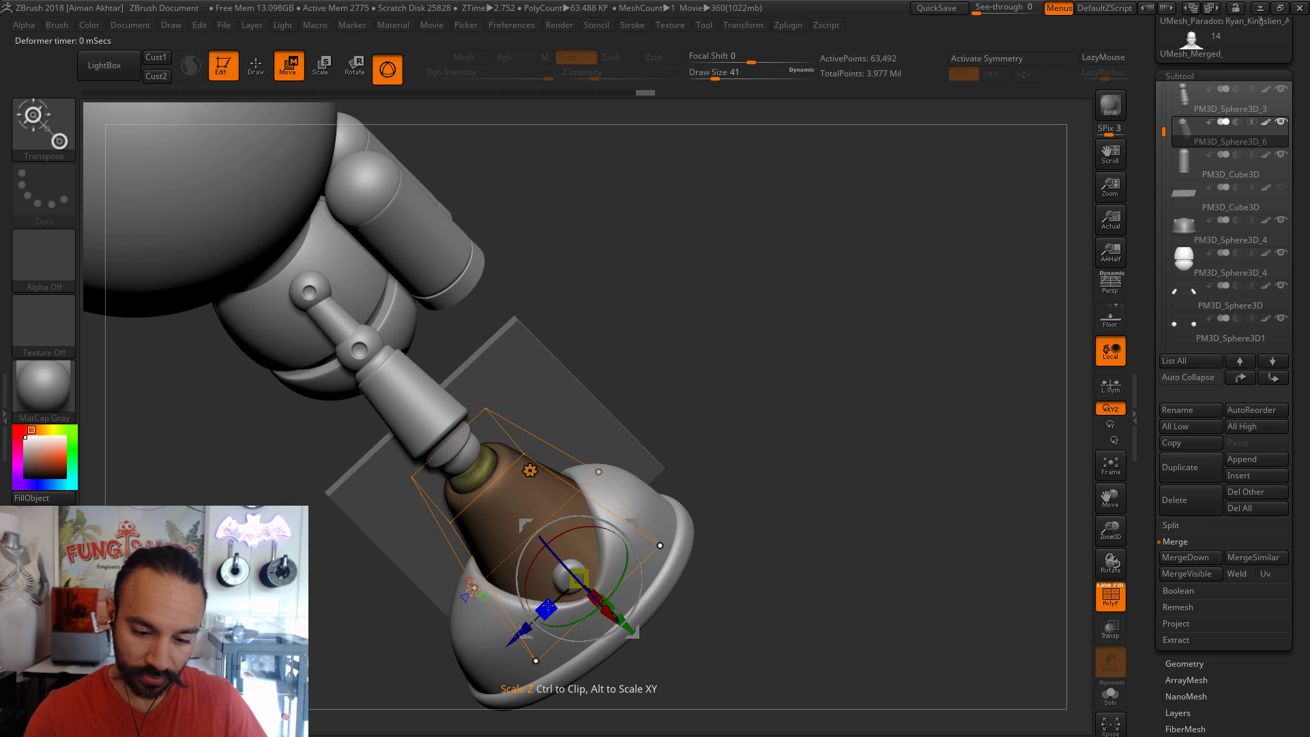
{"action": "left_click_drag", "start_coordinate": [710, 444], "coordinate": [626, 534]}
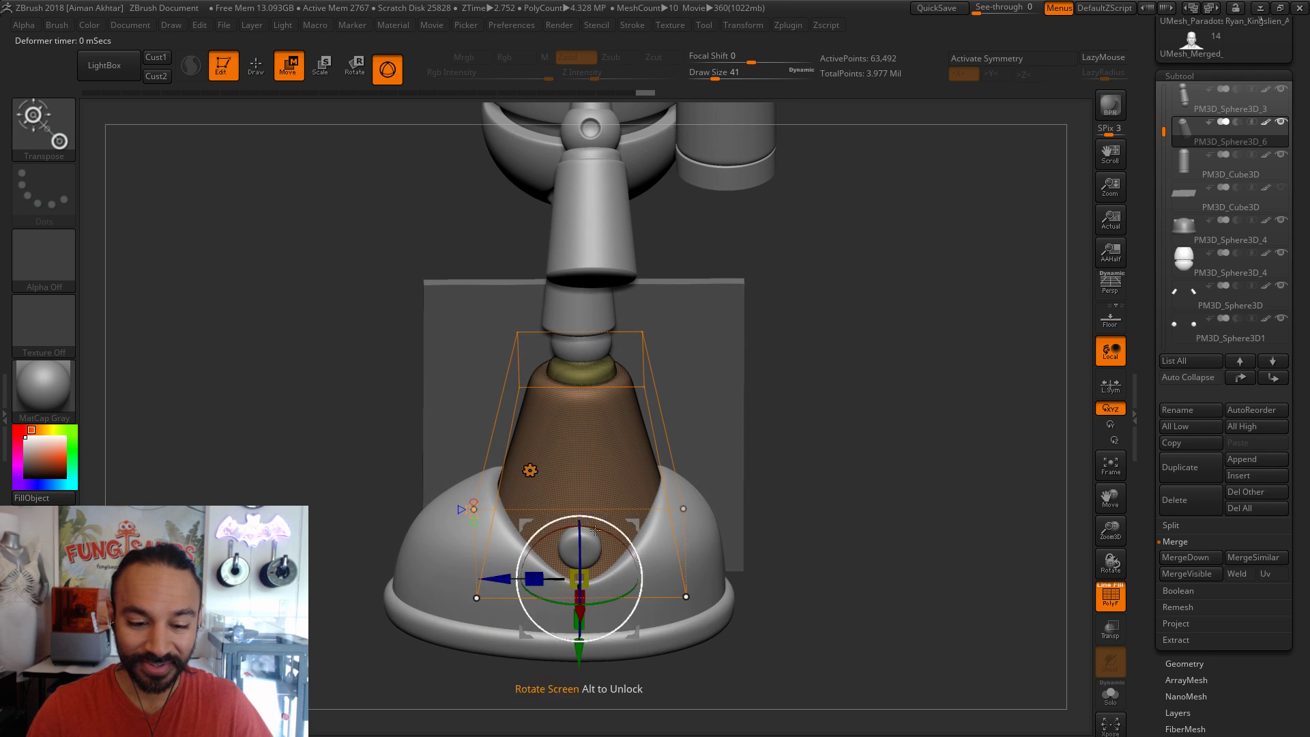
{"action": "left_click_drag", "start_coordinate": [535, 580], "coordinate": [537, 580]}
{"action": "left_click_drag", "start_coordinate": [948, 546], "coordinate": [911, 473]}
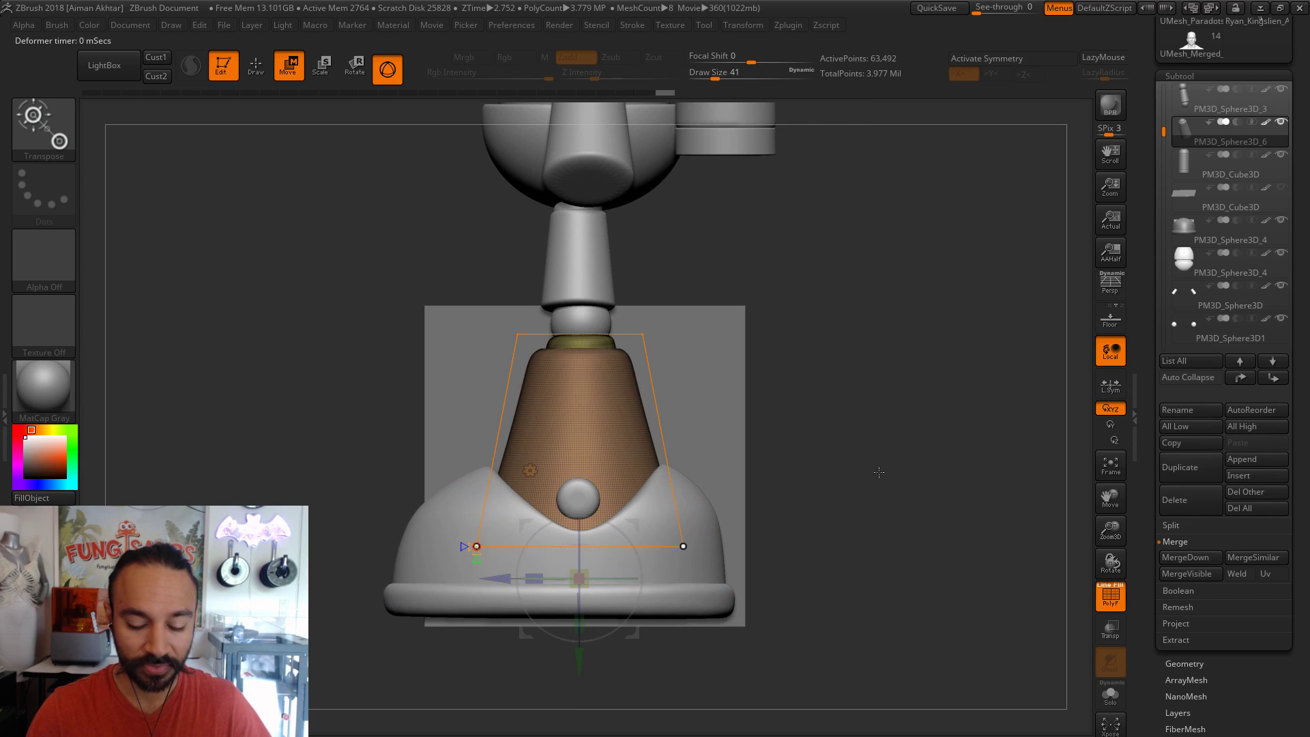
{"action": "left_click", "coordinate": [388, 68]}
{"action": "left_click_drag", "start_coordinate": [907, 410], "coordinate": [963, 410]}
{"action": "left_click_drag", "start_coordinate": [655, 371], "coordinate": [685, 471], "text": "alt"}
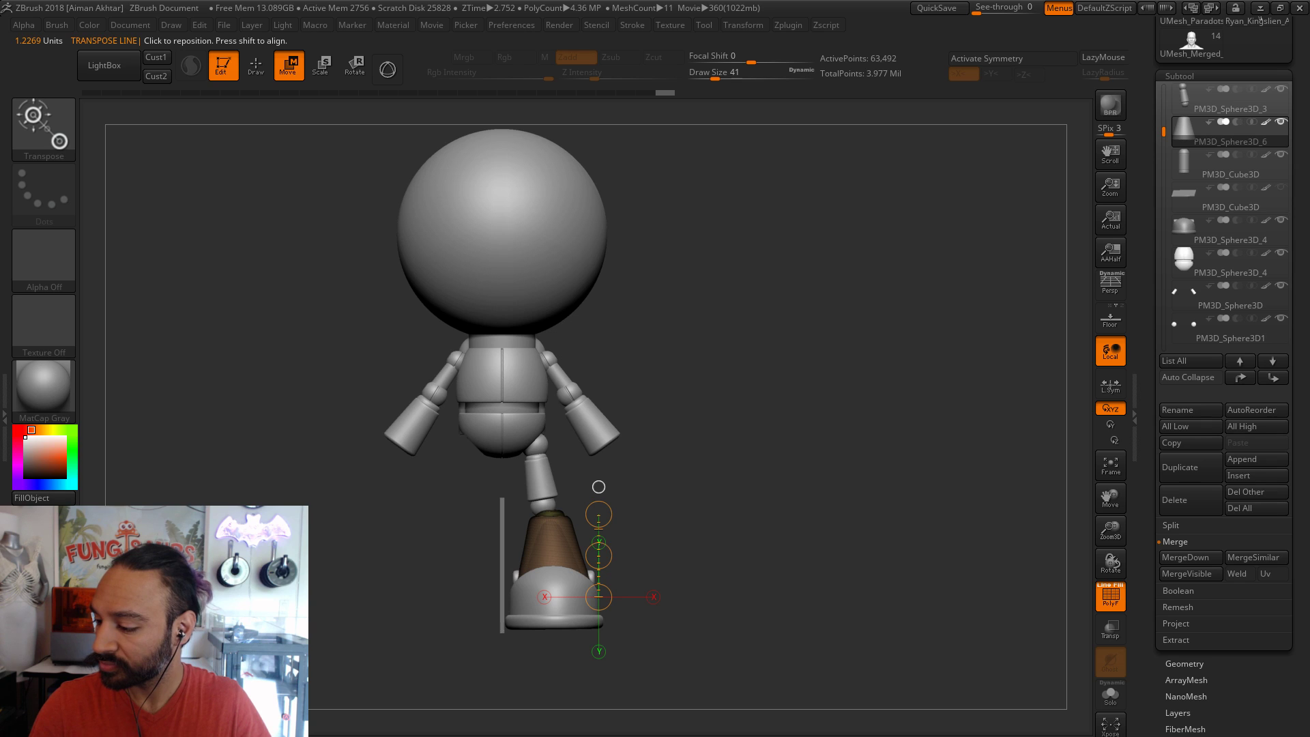
- Rotate the upper leg subtool PM3D_Sphere3D_3 outward about its hip joint and scale it up slightly with transpose lines
{"action": "left_click_drag", "start_coordinate": [636, 445], "coordinate": [760, 725]}
{"action": "left_click", "coordinate": [505, 451], "text": "alt"}
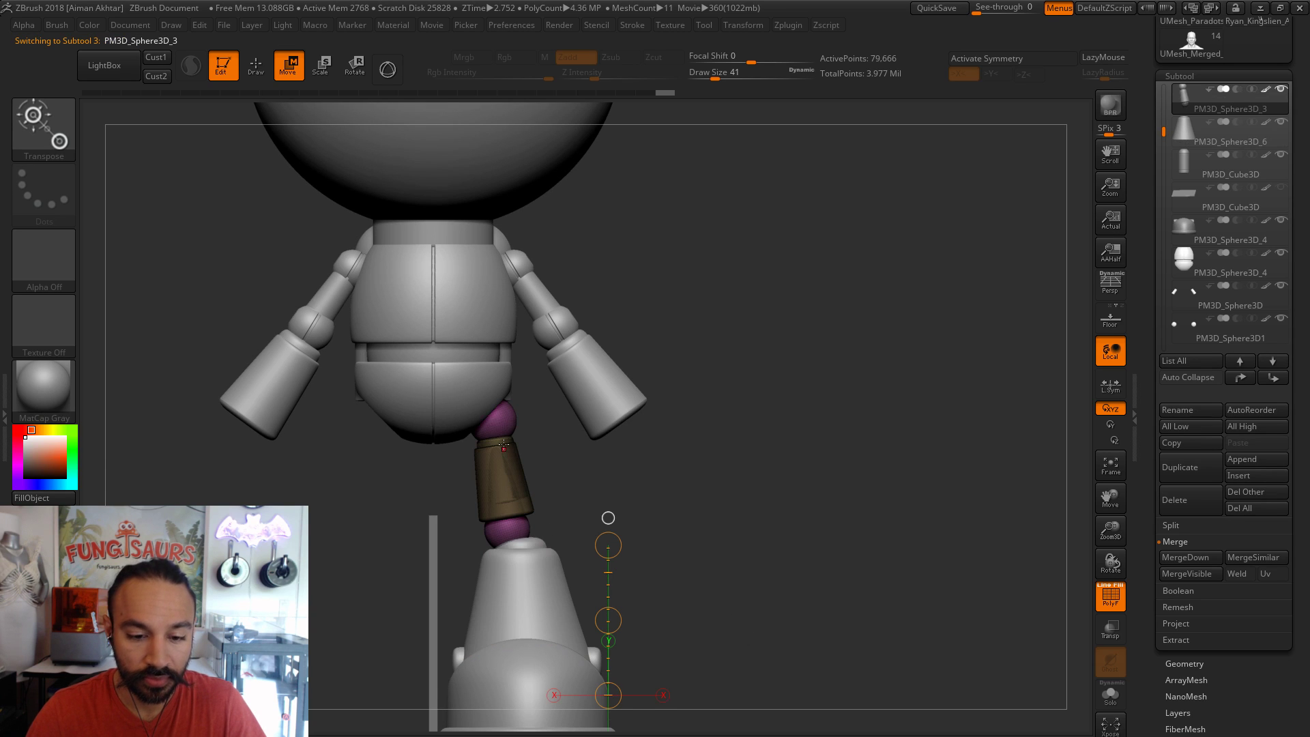
{"action": "left_click_drag", "start_coordinate": [491, 419], "coordinate": [490, 232]}
{"action": "key", "text": "r"}
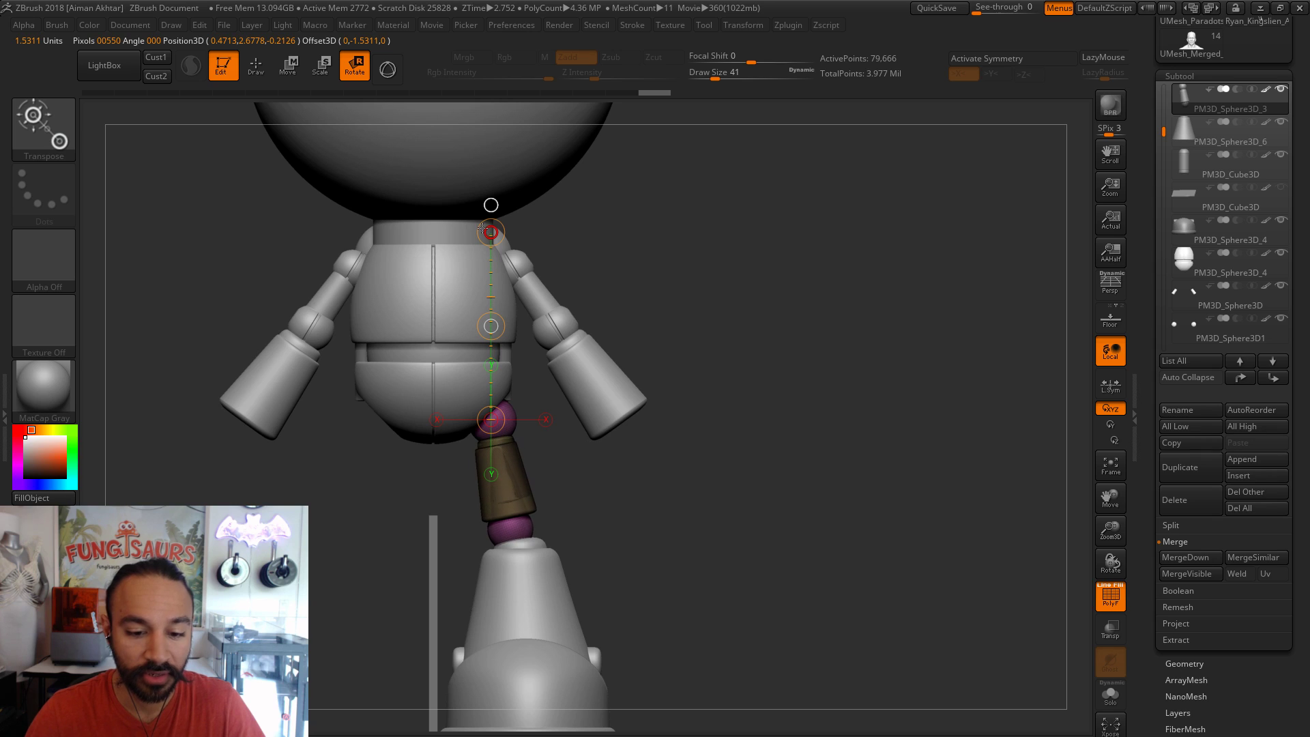
{"action": "key", "text": "e"}
{"action": "left_click", "coordinate": [486, 232]}
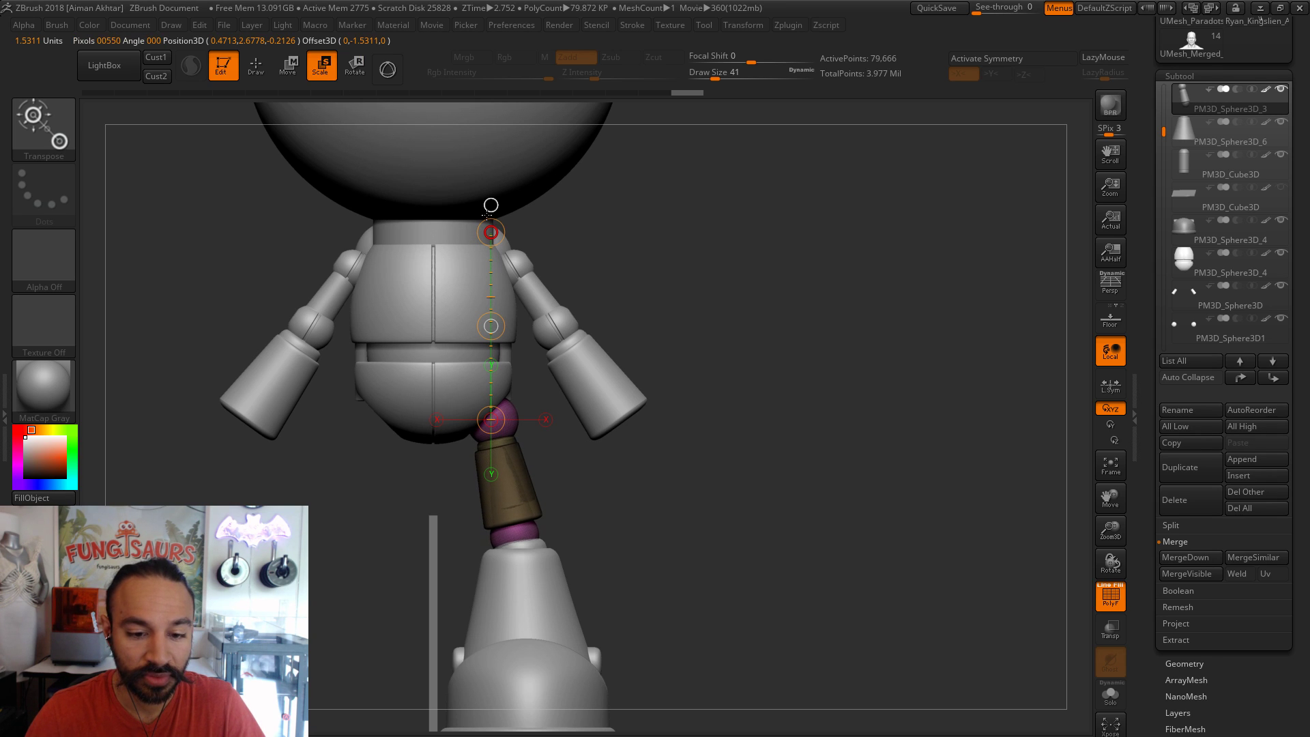
{"action": "key", "text": "r"}
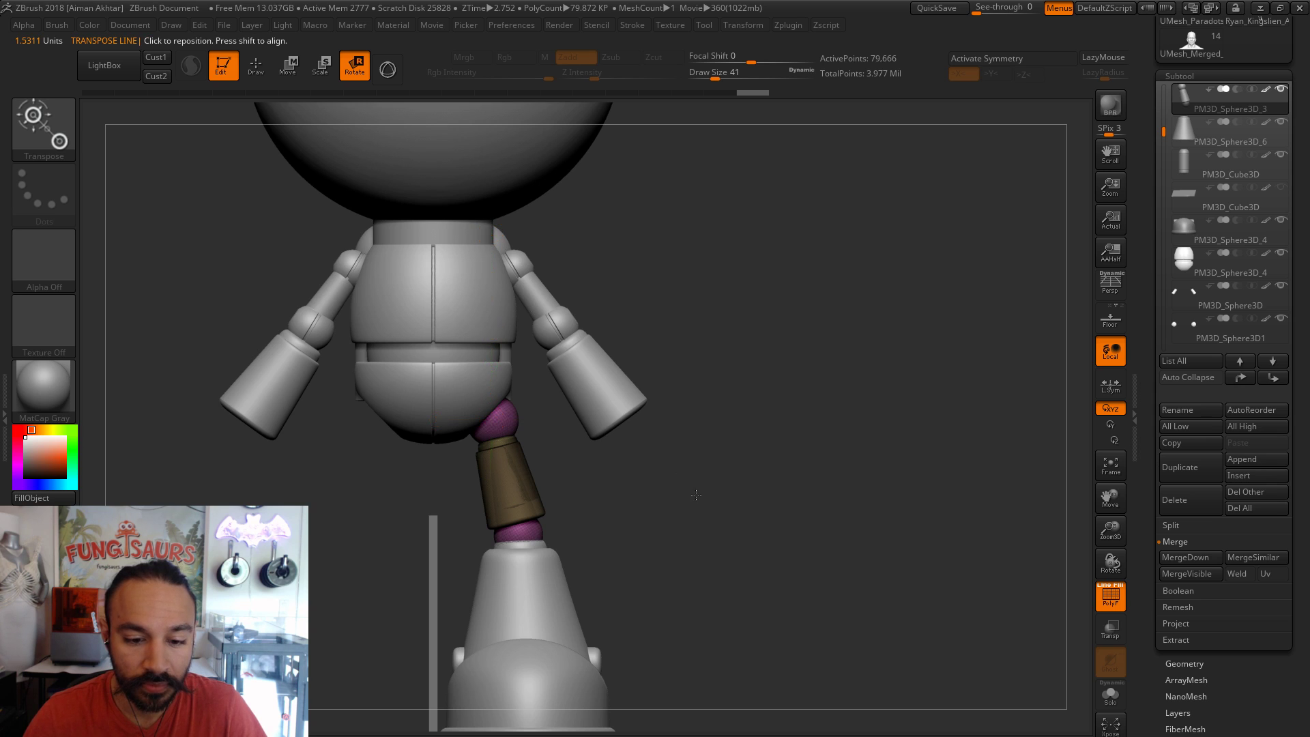
{"action": "key", "text": "f"}
{"action": "left_click_drag", "start_coordinate": [651, 492], "coordinate": [704, 493], "text": "alt"}
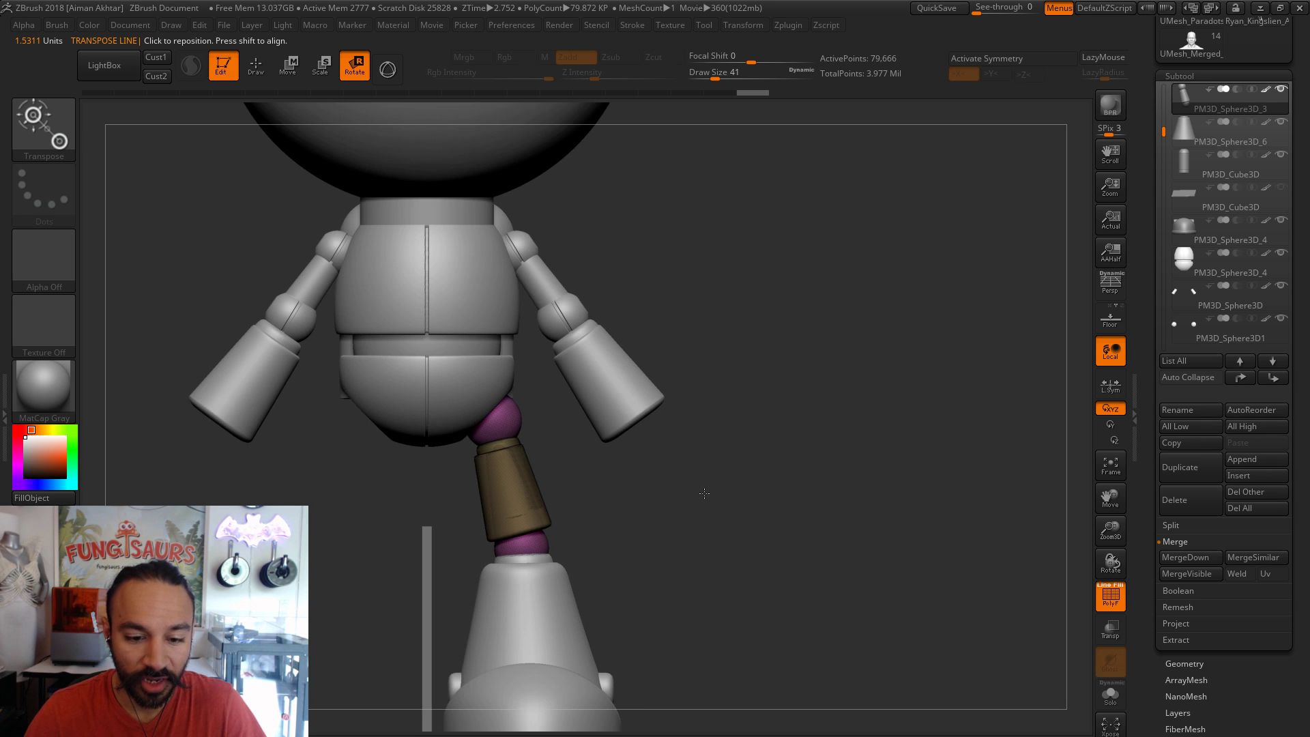
- Try to rotate the upper leg back inward, enlarge it further and shift it over the lower leg, and undo these changes
{"action": "left_click", "coordinate": [496, 362]}
{"action": "left_click_drag", "start_coordinate": [491, 218], "coordinate": [408, 171]}
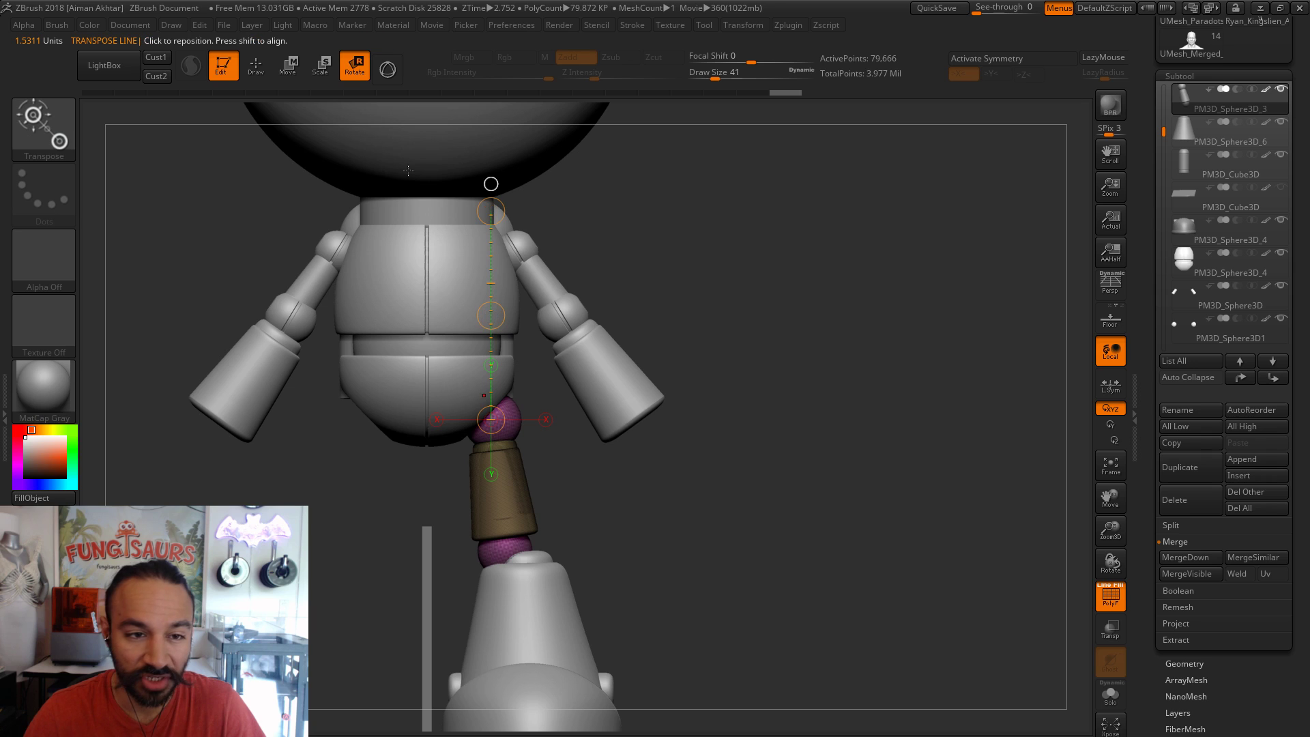
{"action": "left_click", "coordinate": [321, 69]}
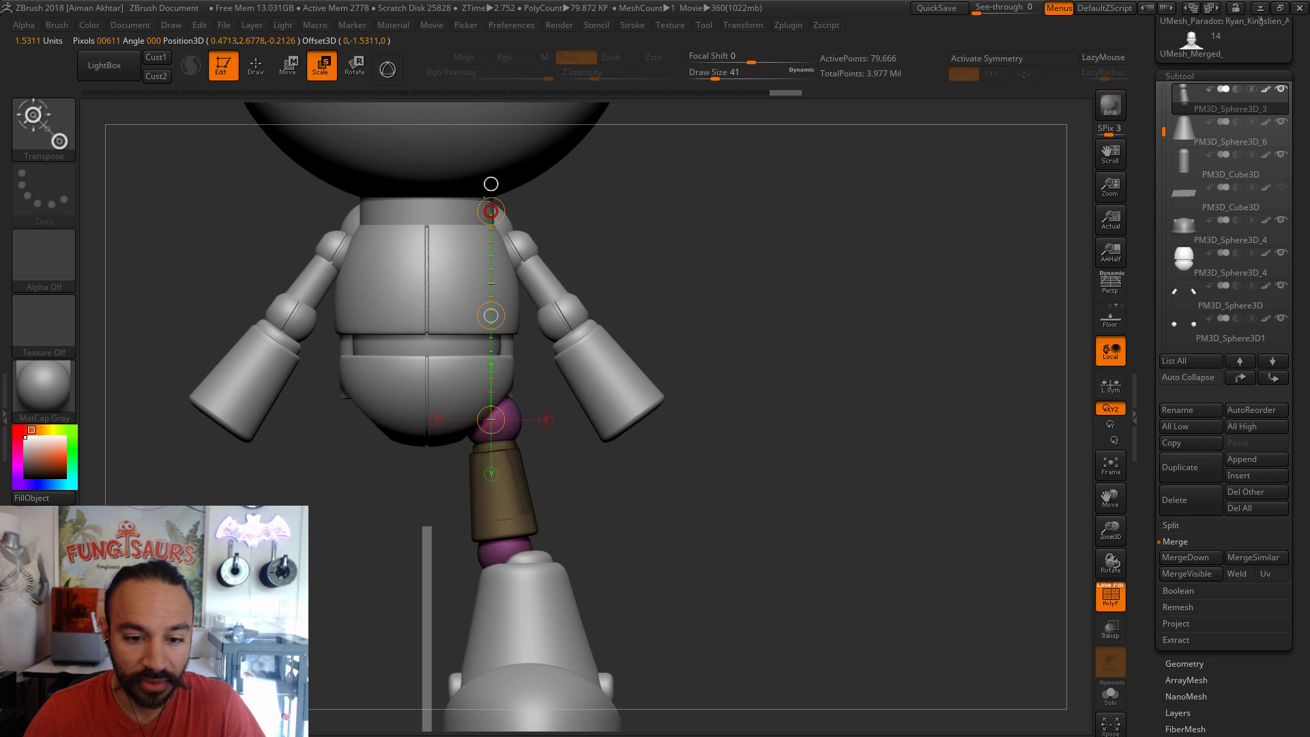
{"action": "left_click_drag", "start_coordinate": [476, 186], "coordinate": [472, 182]}
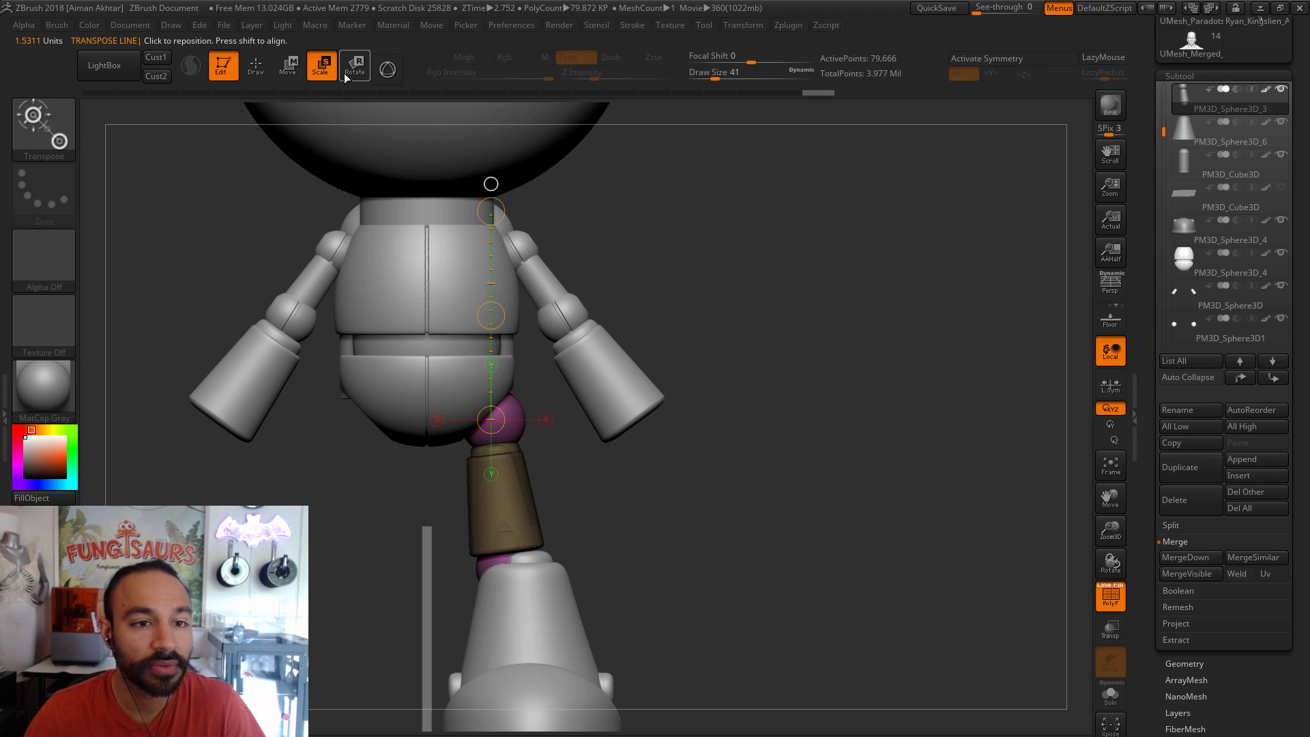
{"action": "left_click", "coordinate": [287, 66]}
{"action": "left_click_drag", "start_coordinate": [520, 492], "coordinate": [759, 487], "text": "shift"}
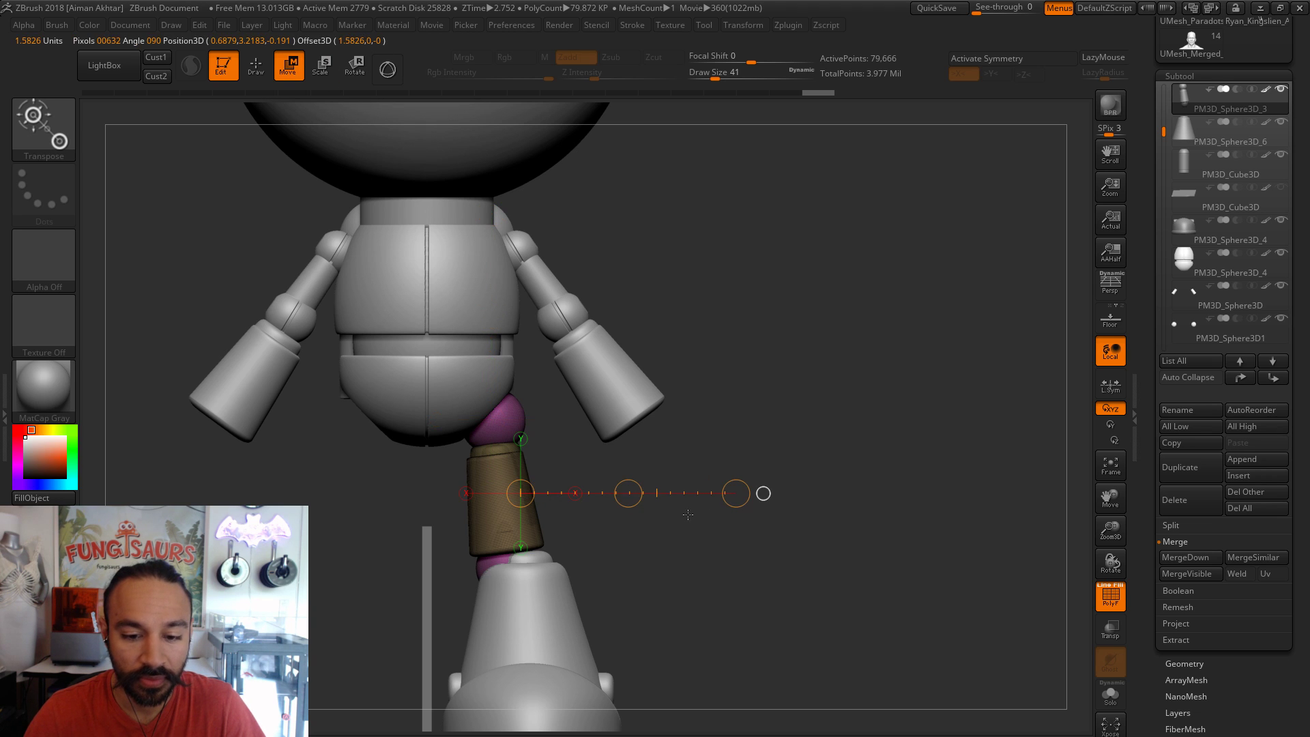
{"action": "mouse_move", "coordinate": [626, 487]}
{"action": "left_mouse_down"}
{"action": "mouse_move", "coordinate": [607, 487]}
{"action": "mouse_move", "coordinate": [628, 477]}
{"action": "left_mouse_up"}
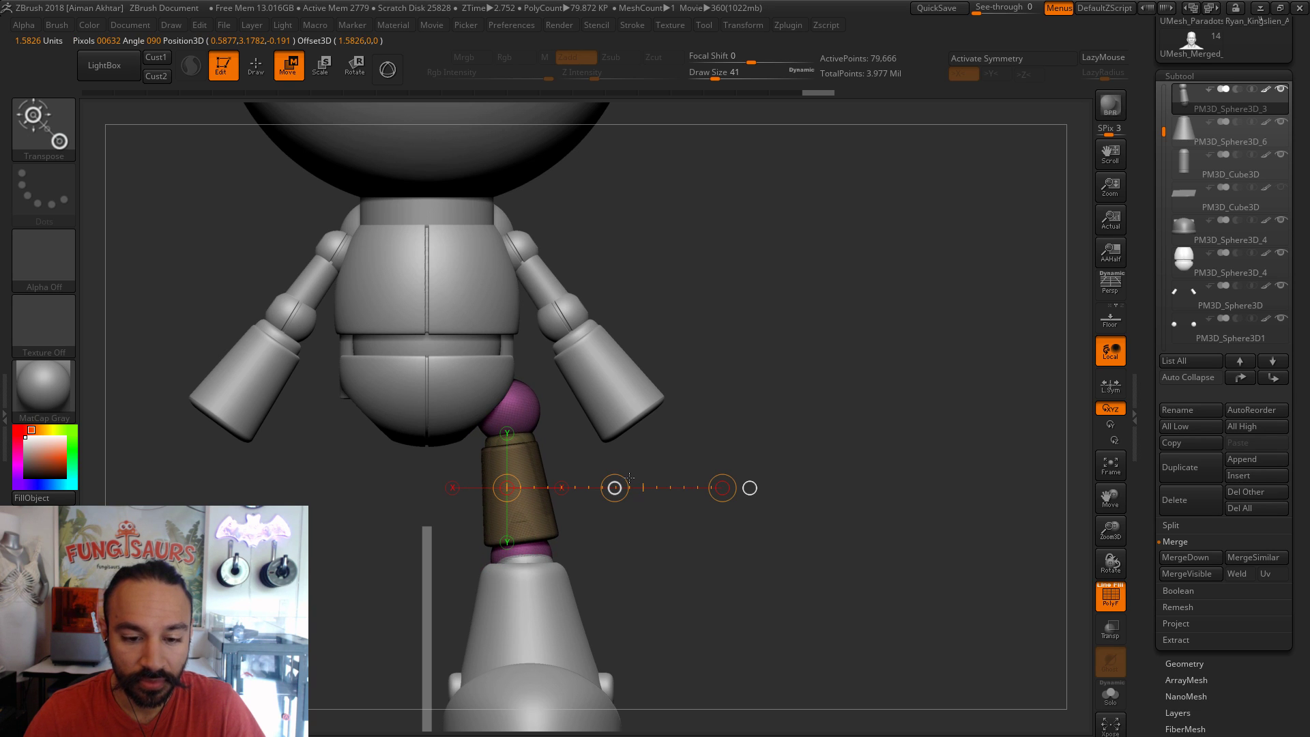
{"action": "left_click_drag", "start_coordinate": [689, 574], "coordinate": [829, 585]}
{"action": "key", "text": "ctrl"}
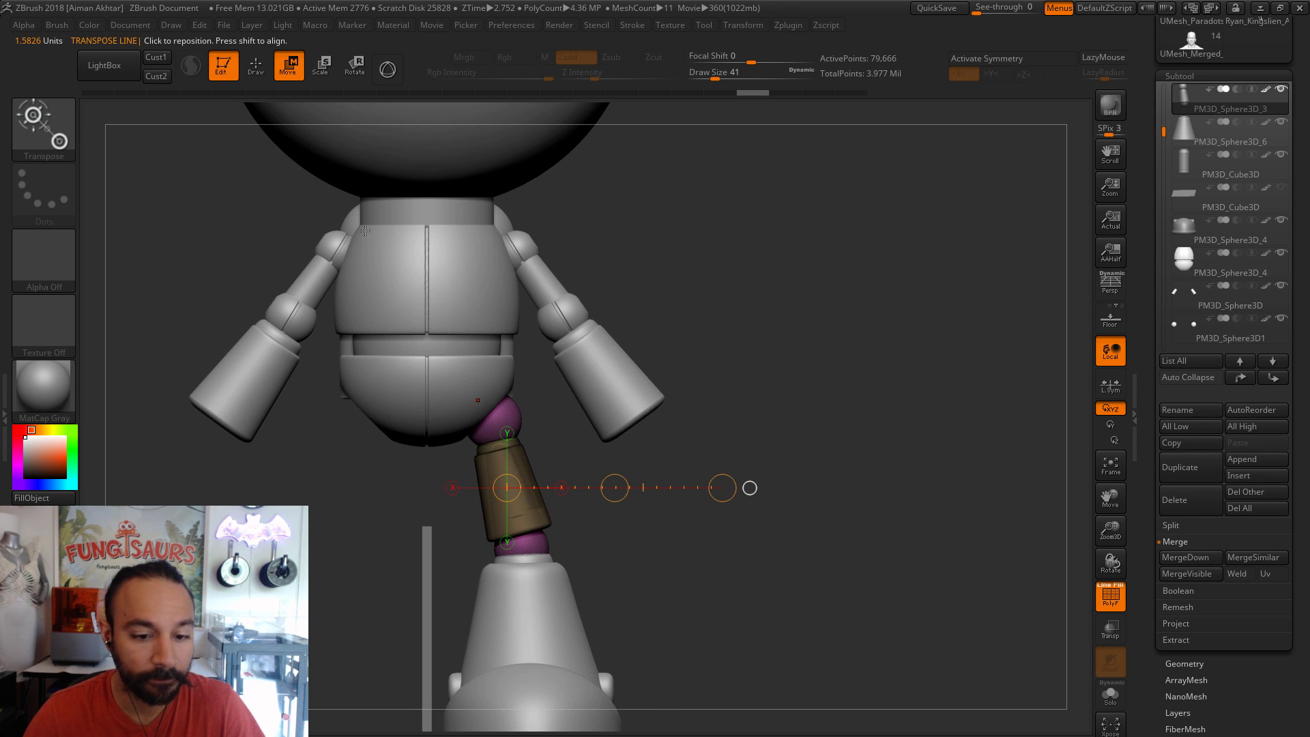
- Move the upper leg with its joint spheres slightly up toward the hip using a transpose line, and return to Draw mode
{"action": "mouse_move", "coordinate": [1228, 196]}
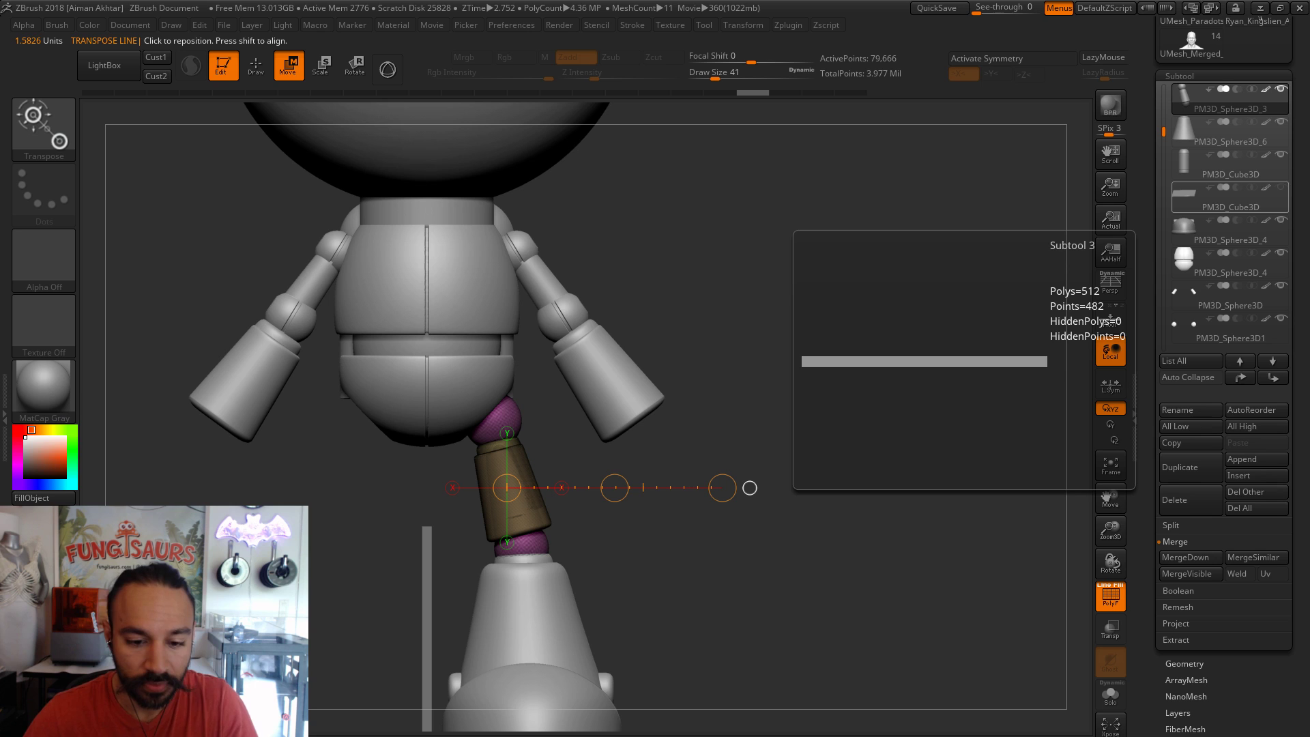
{"action": "left_click_drag", "start_coordinate": [741, 618], "coordinate": [764, 655], "text": "alt"}
{"action": "left_click", "coordinate": [522, 472]}
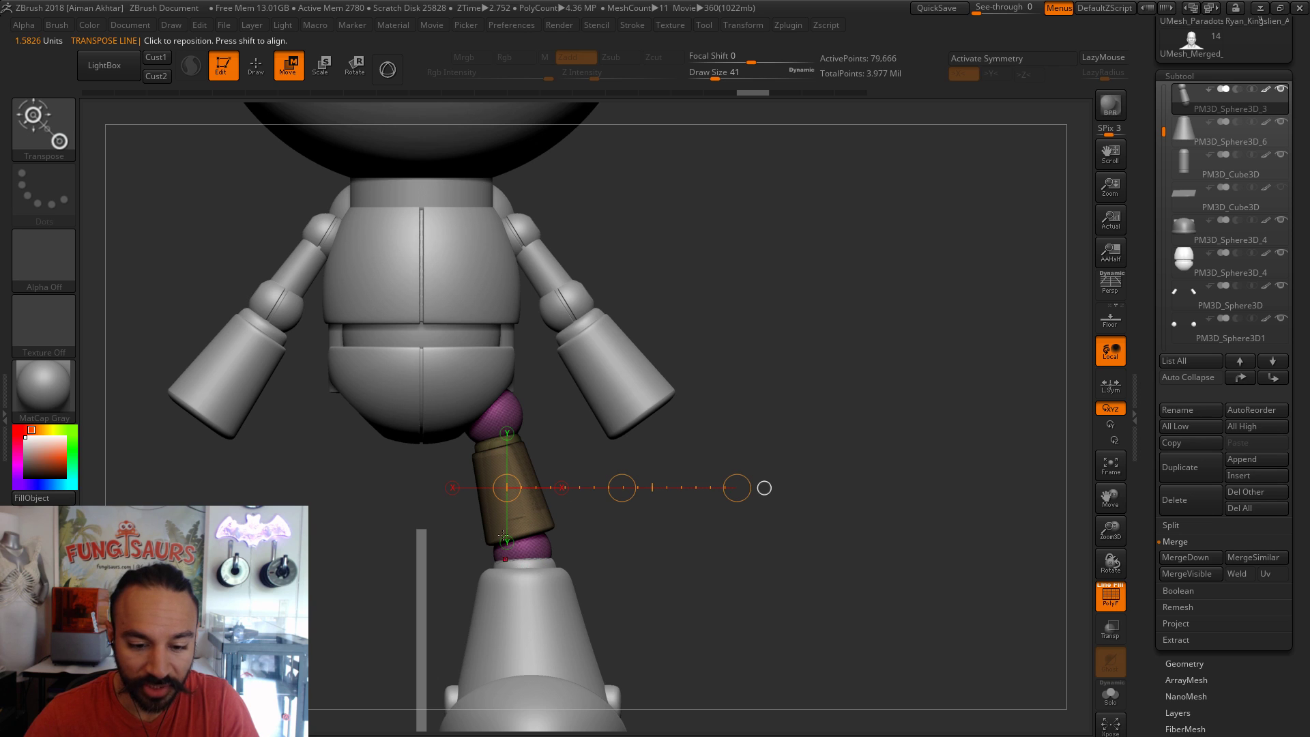
{"action": "left_click_drag", "start_coordinate": [518, 546], "coordinate": [533, 491], "text": "alt"}
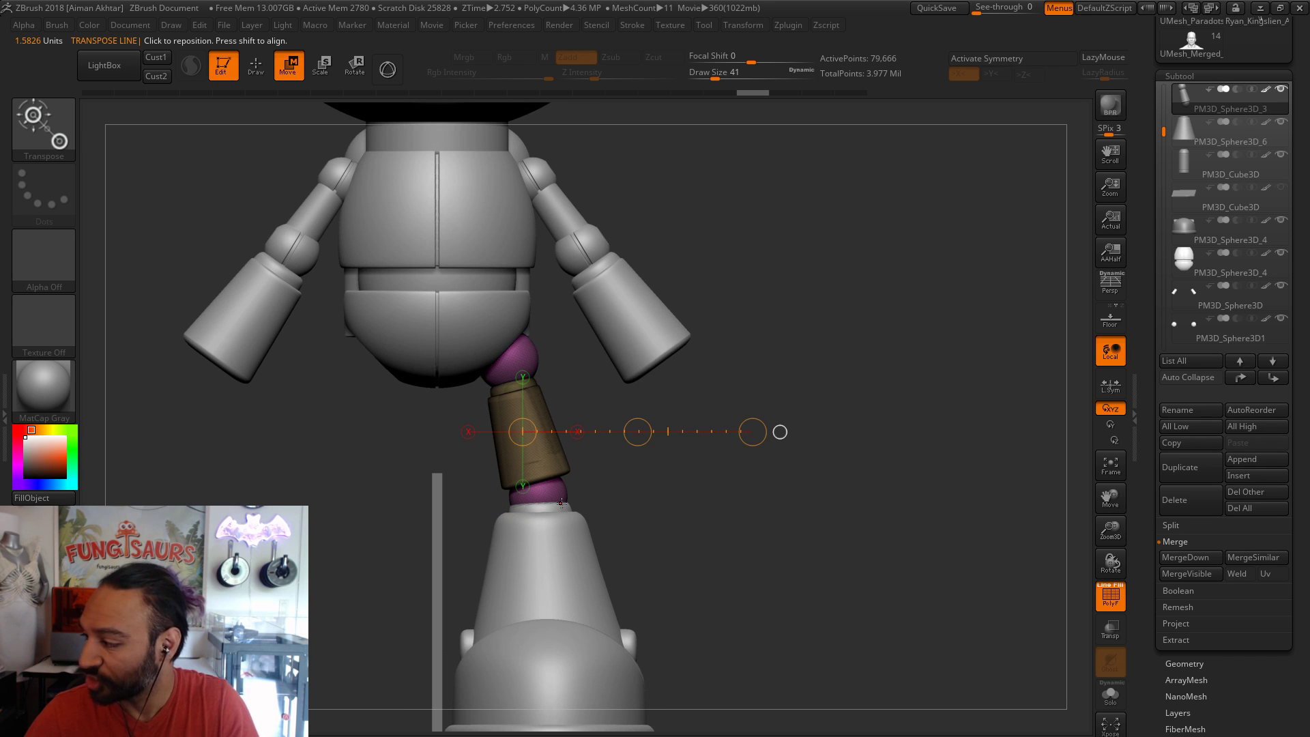
{"action": "left_click_drag", "start_coordinate": [628, 508], "coordinate": [631, 539], "text": "alt"}
{"action": "left_click_drag", "start_coordinate": [517, 426], "coordinate": [548, 606], "text": "shift"}
{"action": "left_click_drag", "start_coordinate": [615, 533], "coordinate": [670, 541]}
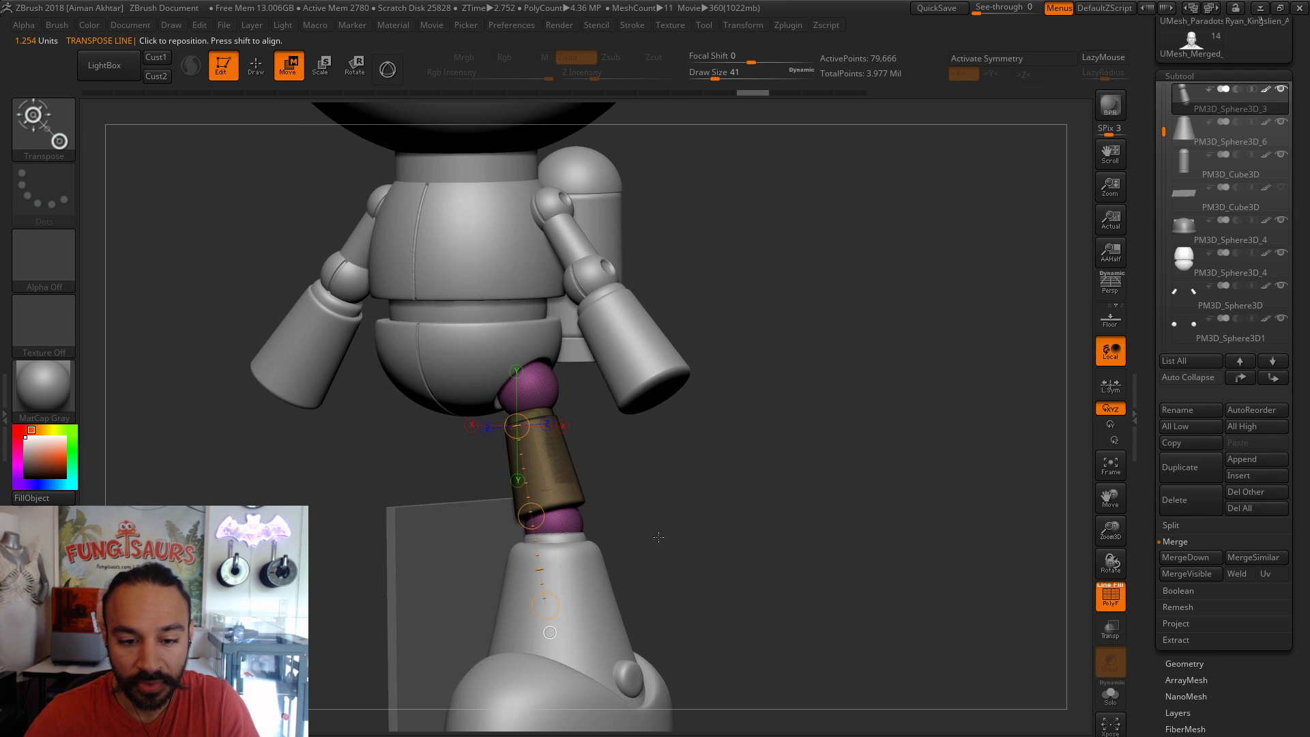
{"action": "left_click_drag", "start_coordinate": [531, 516], "coordinate": [530, 511]}
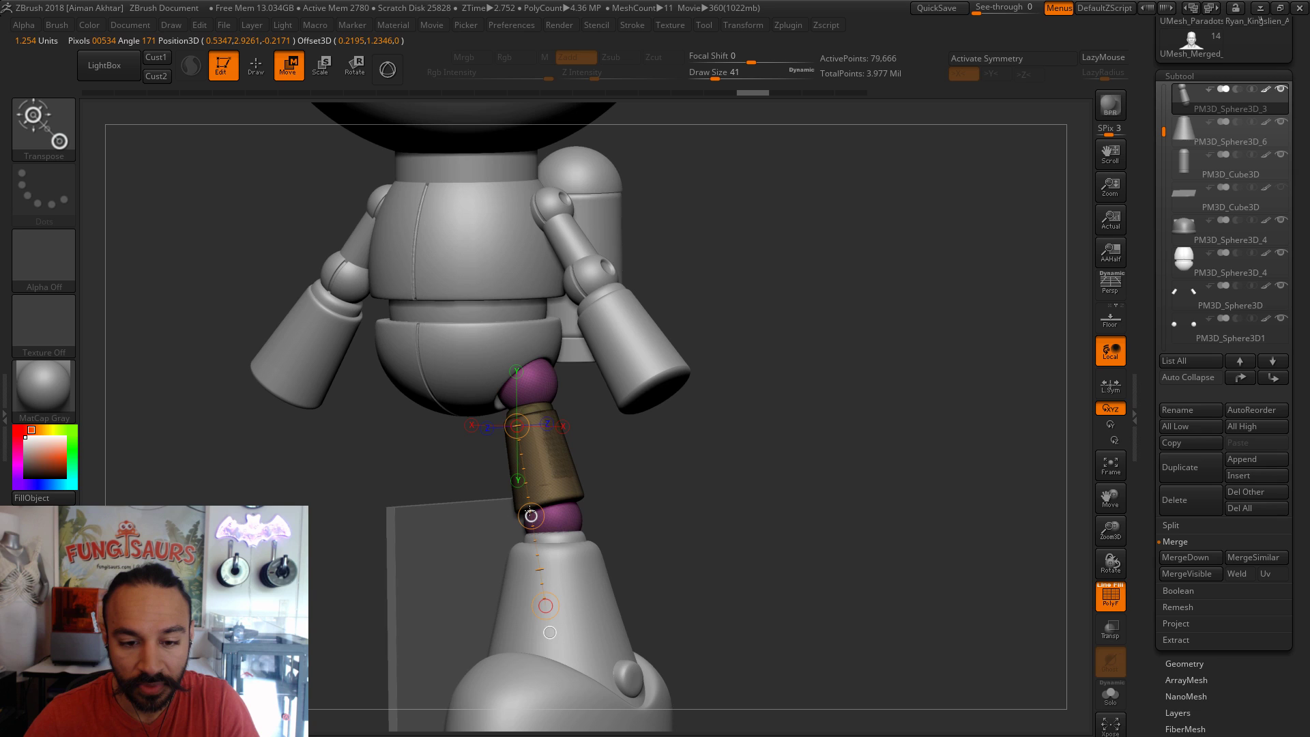
{"action": "left_click_drag", "start_coordinate": [693, 512], "coordinate": [655, 513]}
{"action": "mouse_move", "coordinate": [553, 468]}
{"action": "left_mouse_down"}
{"action": "mouse_move", "coordinate": [680, 468]}
{"action": "mouse_move", "coordinate": [598, 468]}
{"action": "left_mouse_up"}
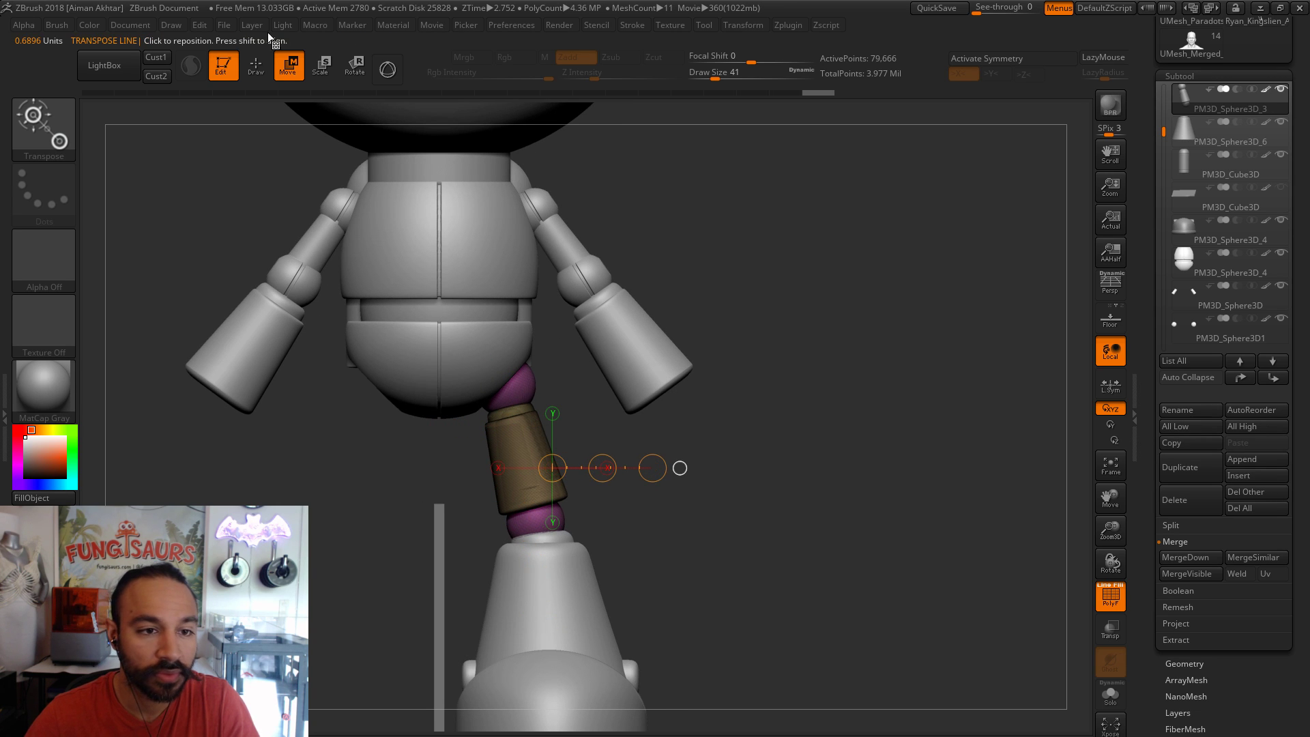
{"action": "key", "text": "q"}
{"action": "key", "text": "f"}
- Select the elbow sphere pair PM3D_Sphere3D3 and move it straight down to knee height along a vertical transpose line
{"action": "mouse_move", "coordinate": [694, 541]}
{"action": "left_mouse_down", "text": "alt"}
{"action": "mouse_move", "coordinate": [790, 547]}
{"action": "mouse_move", "coordinate": [636, 501]}
{"action": "left_mouse_up", "text": "alt"}
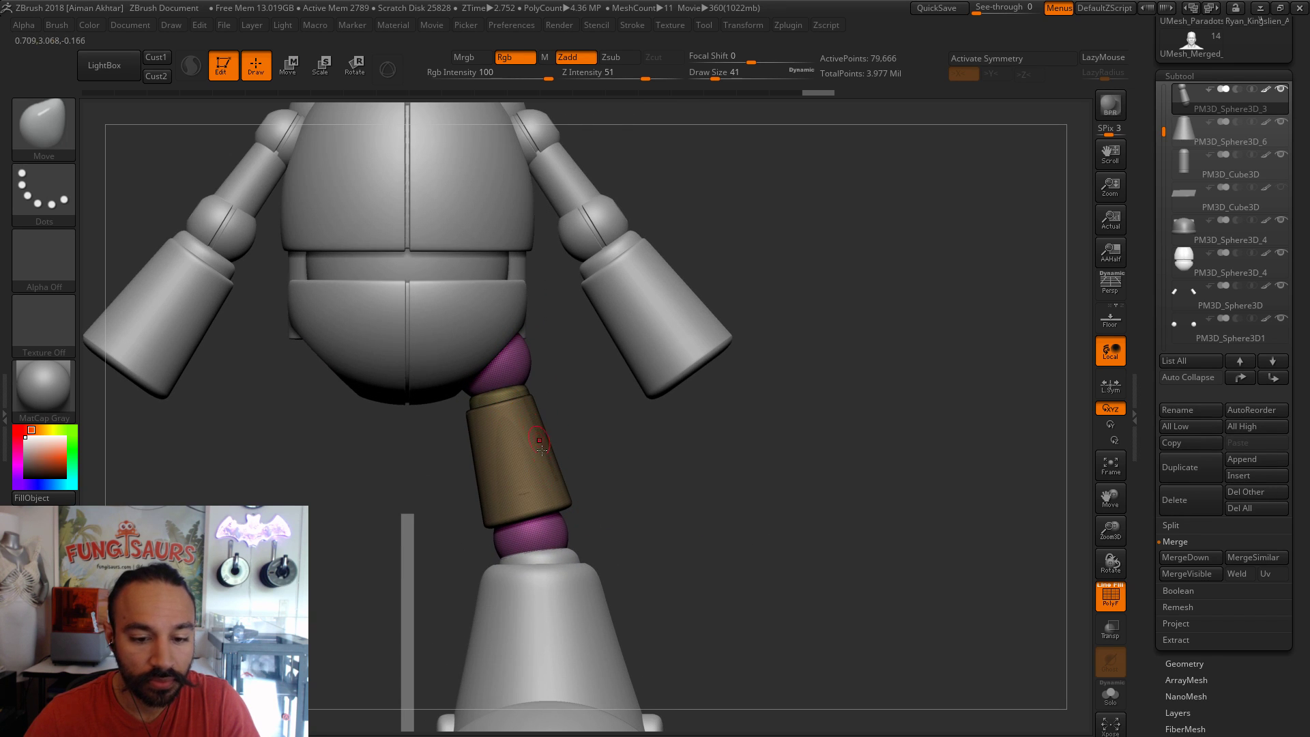
{"action": "left_click_drag", "start_coordinate": [686, 427], "coordinate": [942, 301], "text": "alt"}
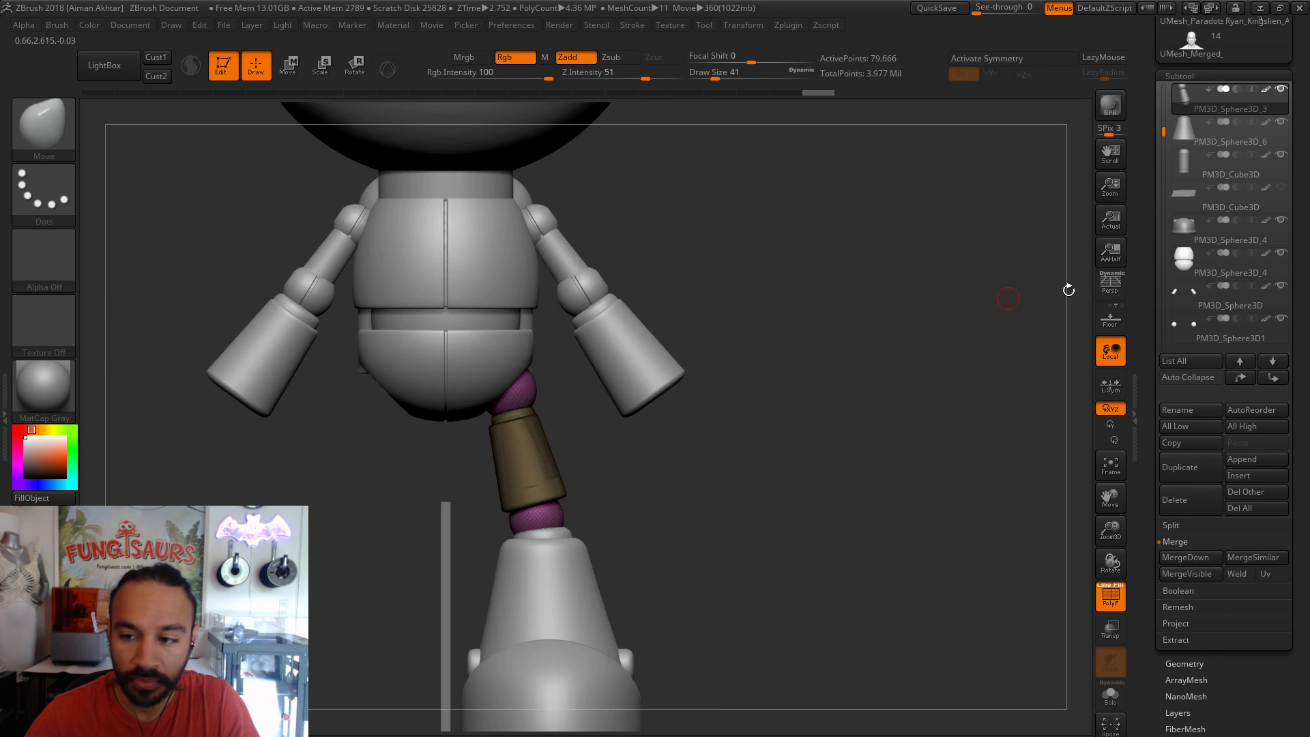
{"action": "left_click", "coordinate": [1203, 338]}
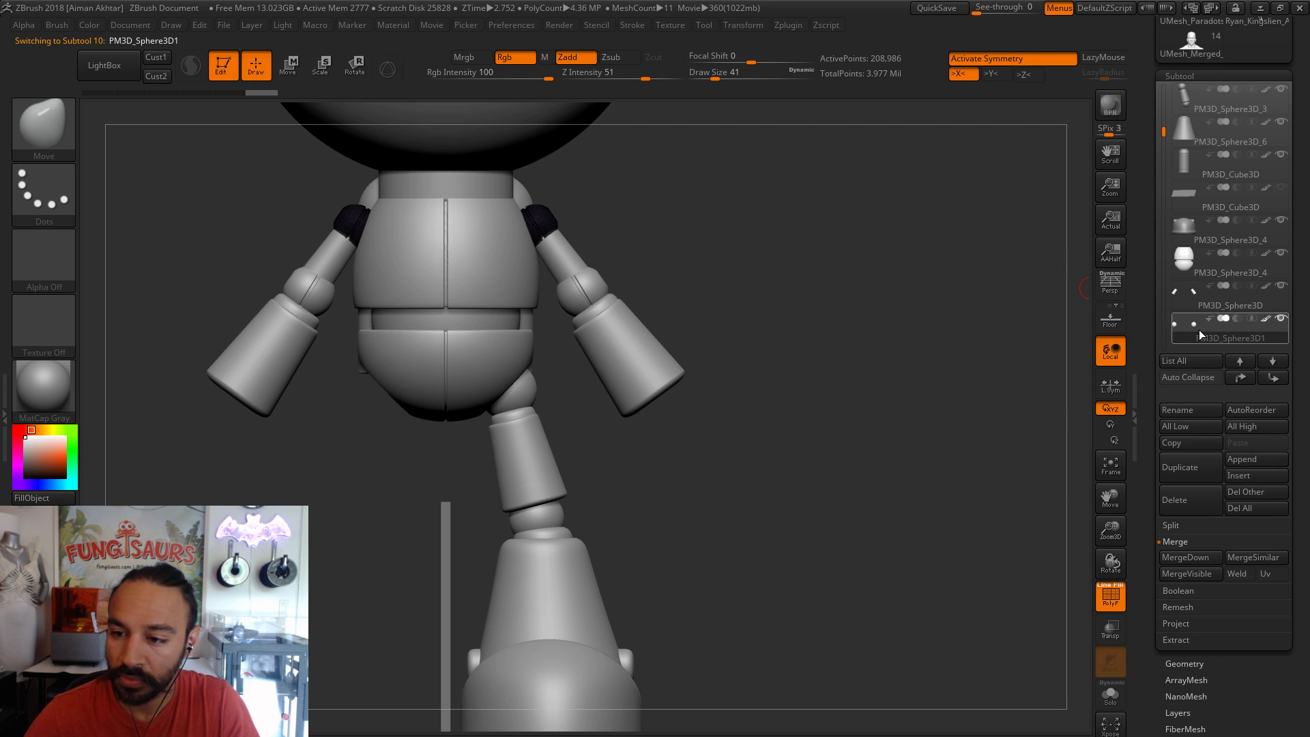
{"action": "scroll", "coordinate": [1187, 313], "scroll_direction": "down", "scroll_amount": 3}
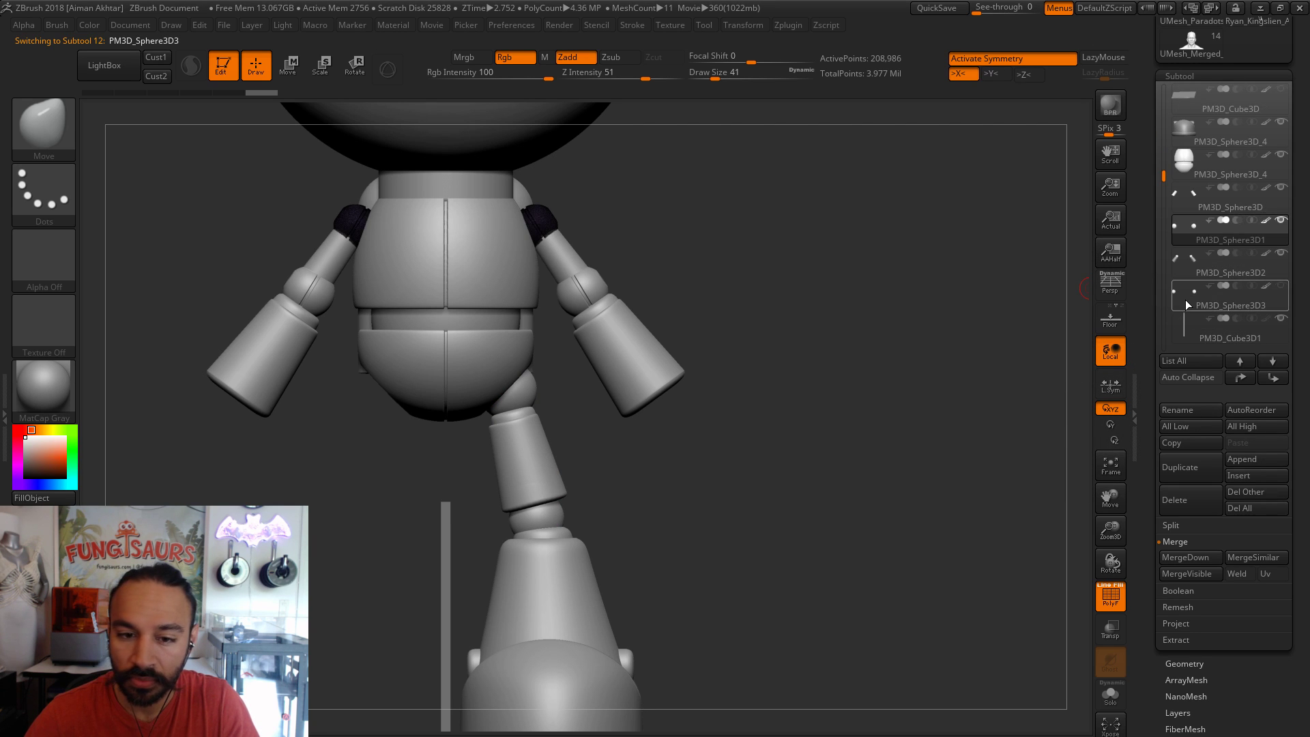
{"action": "left_click", "coordinate": [1187, 305]}
{"action": "left_click", "coordinate": [1198, 479]}
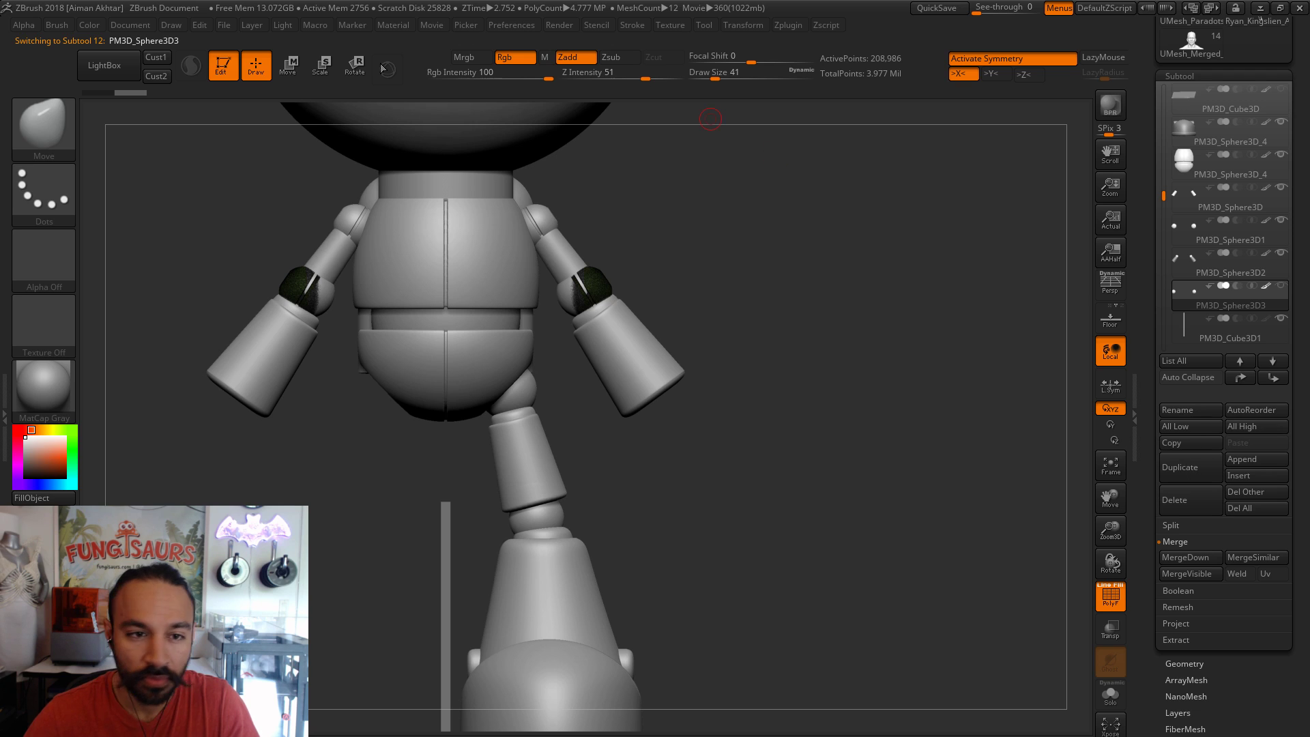
{"action": "left_click", "coordinate": [288, 65]}
{"action": "left_click_drag", "start_coordinate": [582, 290], "coordinate": [582, 490]}
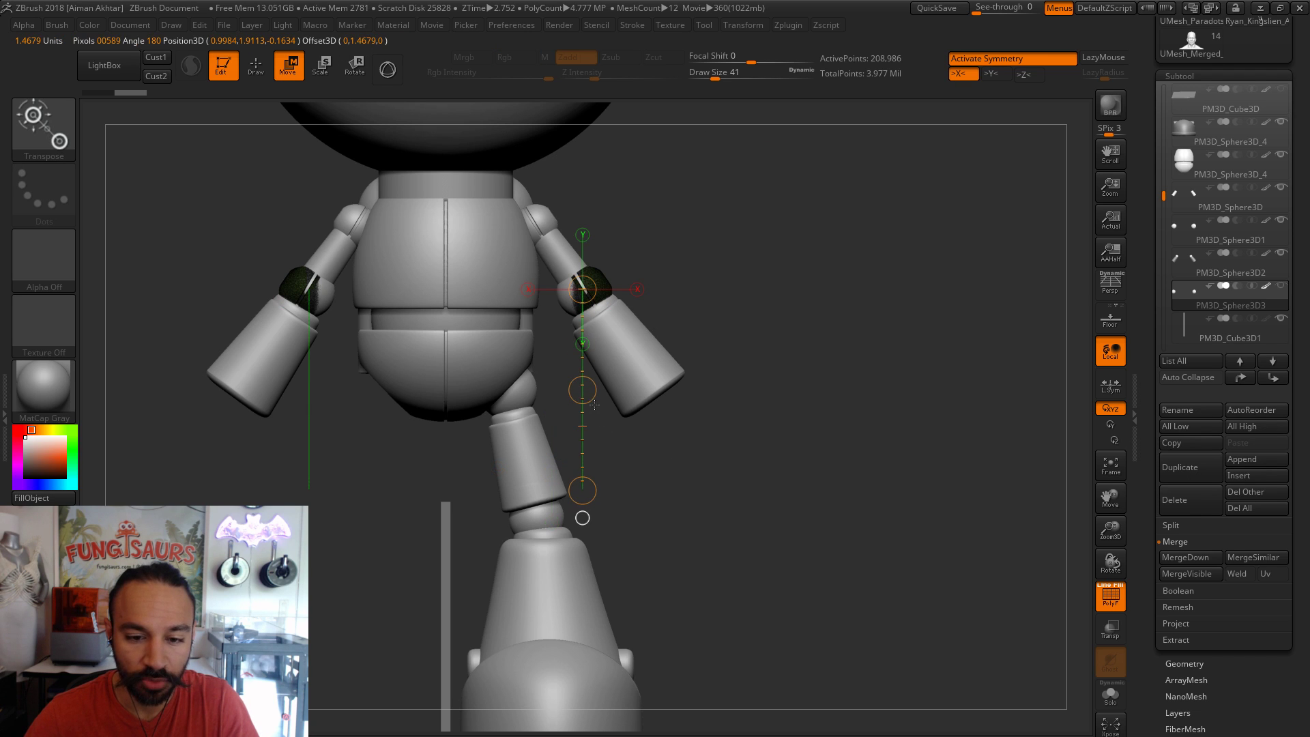
{"action": "left_click_drag", "start_coordinate": [594, 406], "coordinate": [593, 611]}
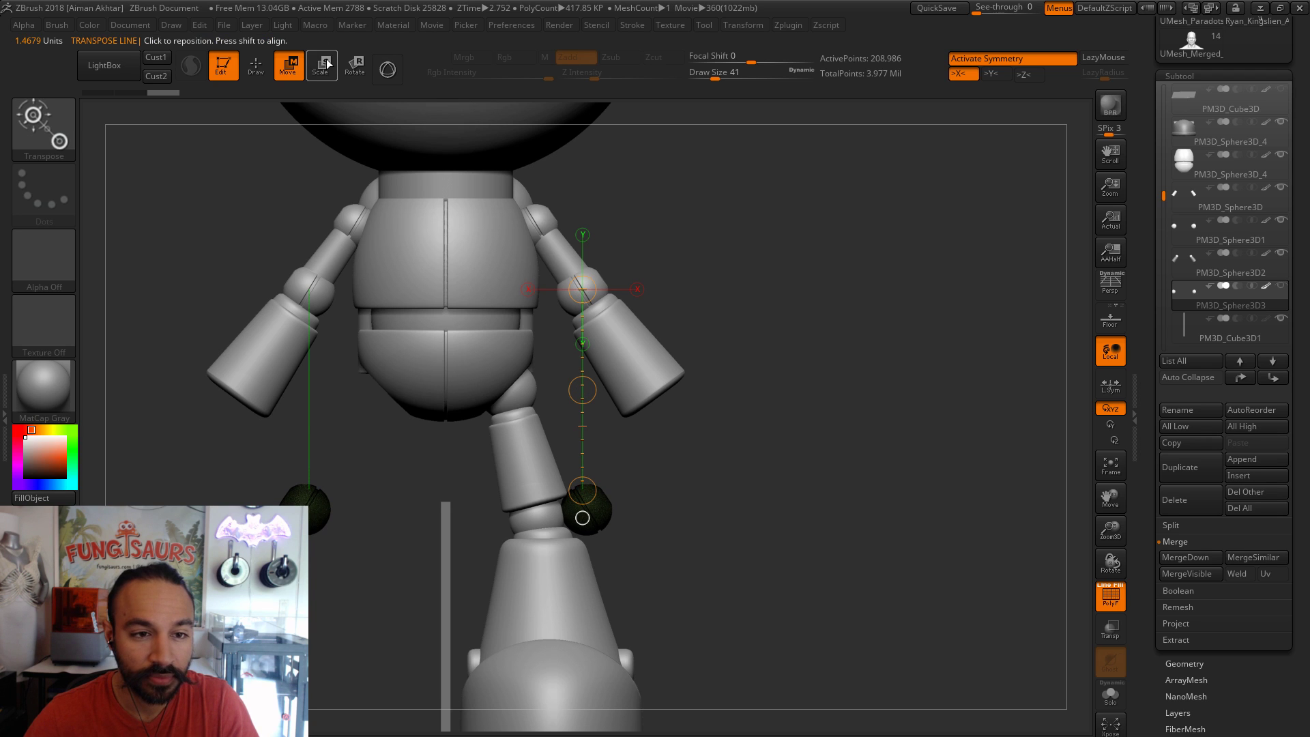
- Shift the PM3D_Sphere3D3 pair horizontally inward so one sphere sits in the knee gap between upper and lower leg
{"action": "left_click", "coordinate": [355, 65]}
{"action": "left_click_drag", "start_coordinate": [587, 510], "coordinate": [597, 393]}
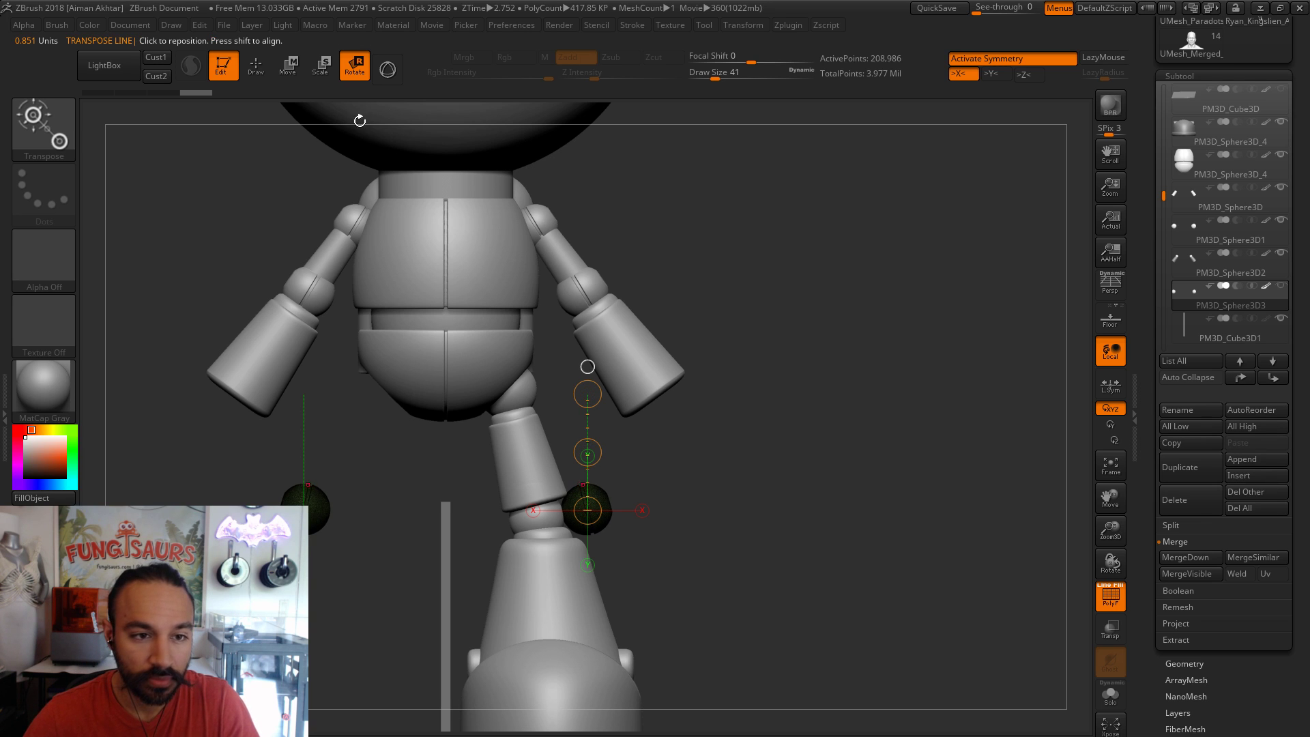
{"action": "key", "text": "w"}
{"action": "left_click_drag", "start_coordinate": [622, 502], "coordinate": [739, 531], "text": "shift"}
{"action": "left_click_drag", "start_coordinate": [968, 536], "coordinate": [956, 538], "text": "shift"}
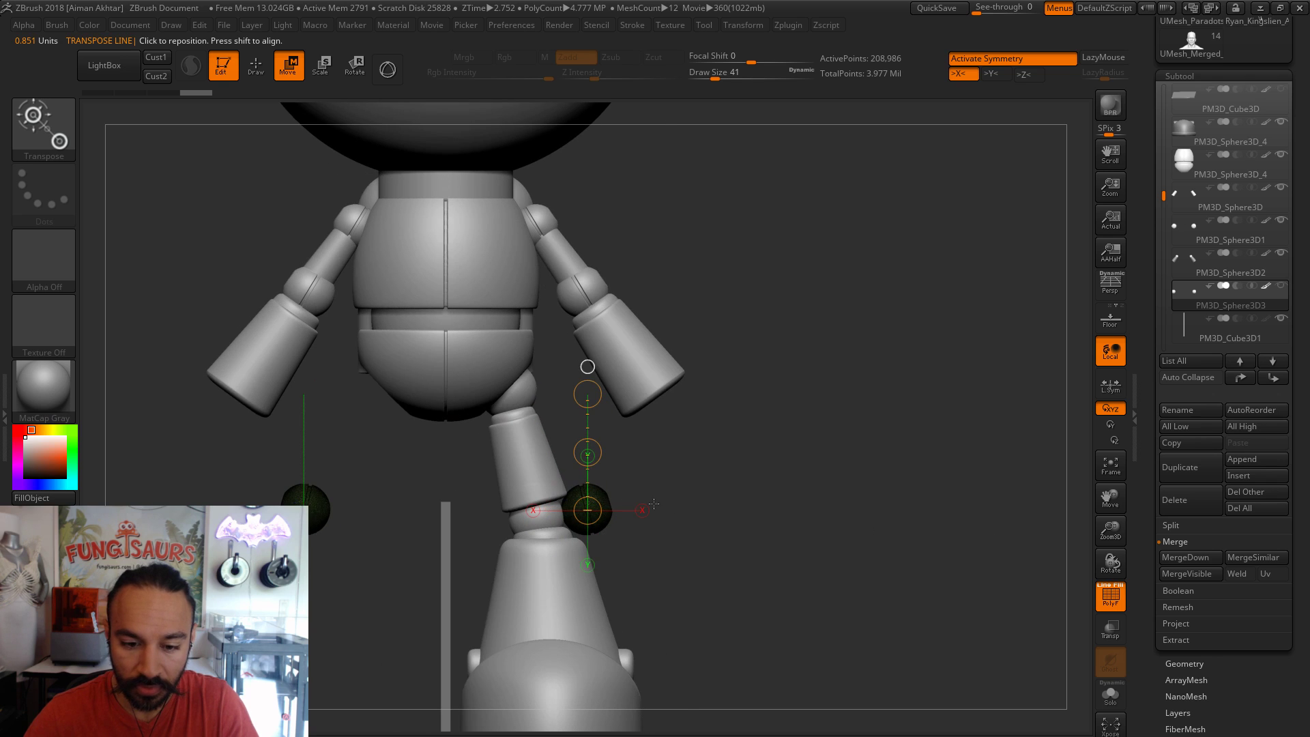
{"action": "left_click_drag", "start_coordinate": [603, 497], "coordinate": [825, 497]}
{"action": "left_click_drag", "start_coordinate": [716, 496], "coordinate": [665, 508]}
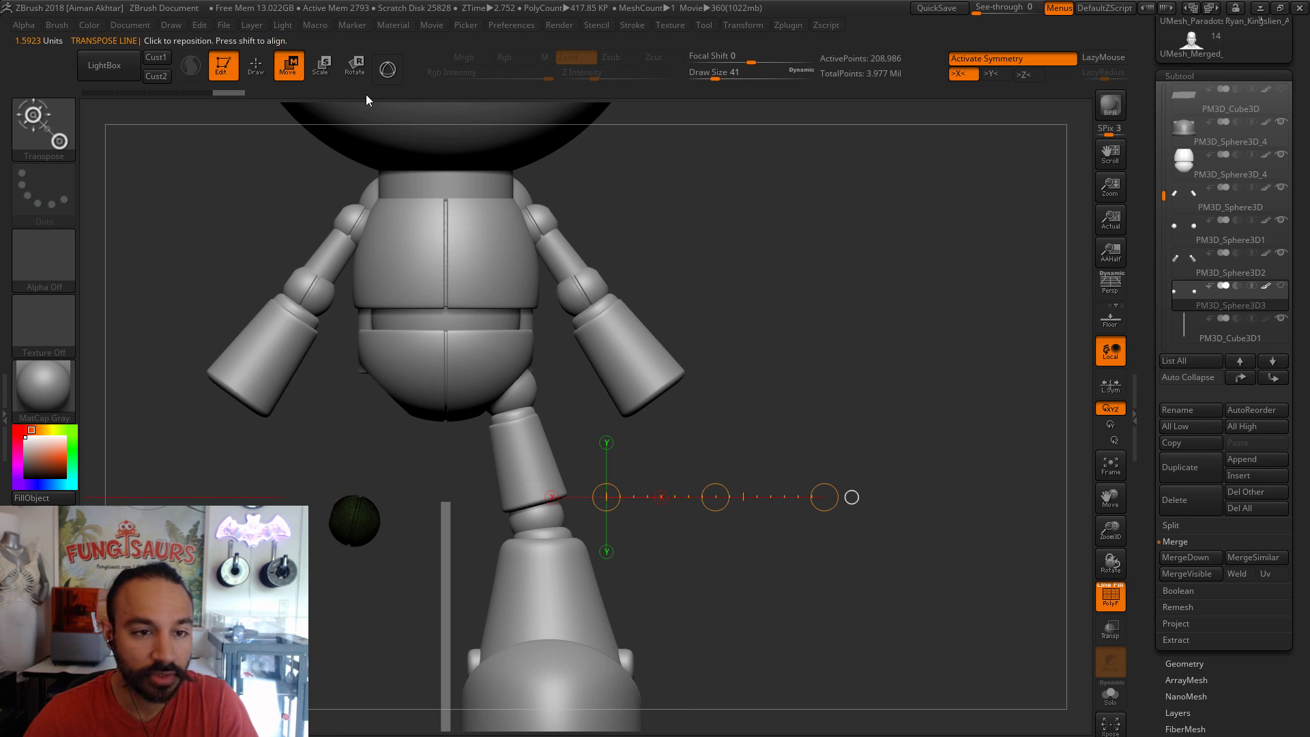
- Enlarge the knee sphere pair slightly and nudge it up against the upper leg, returning to Draw mode
{"action": "left_click_drag", "start_coordinate": [543, 520], "coordinate": [664, 520], "text": "shift"}
{"action": "left_click_drag", "start_coordinate": [665, 520], "coordinate": [691, 520]}
{"action": "mouse_move", "coordinate": [689, 573]}
{"action": "left_mouse_down", "text": "shift"}
{"action": "mouse_move", "coordinate": [580, 510]}
{"action": "mouse_move", "coordinate": [769, 510]}
{"action": "left_mouse_up", "text": "shift"}
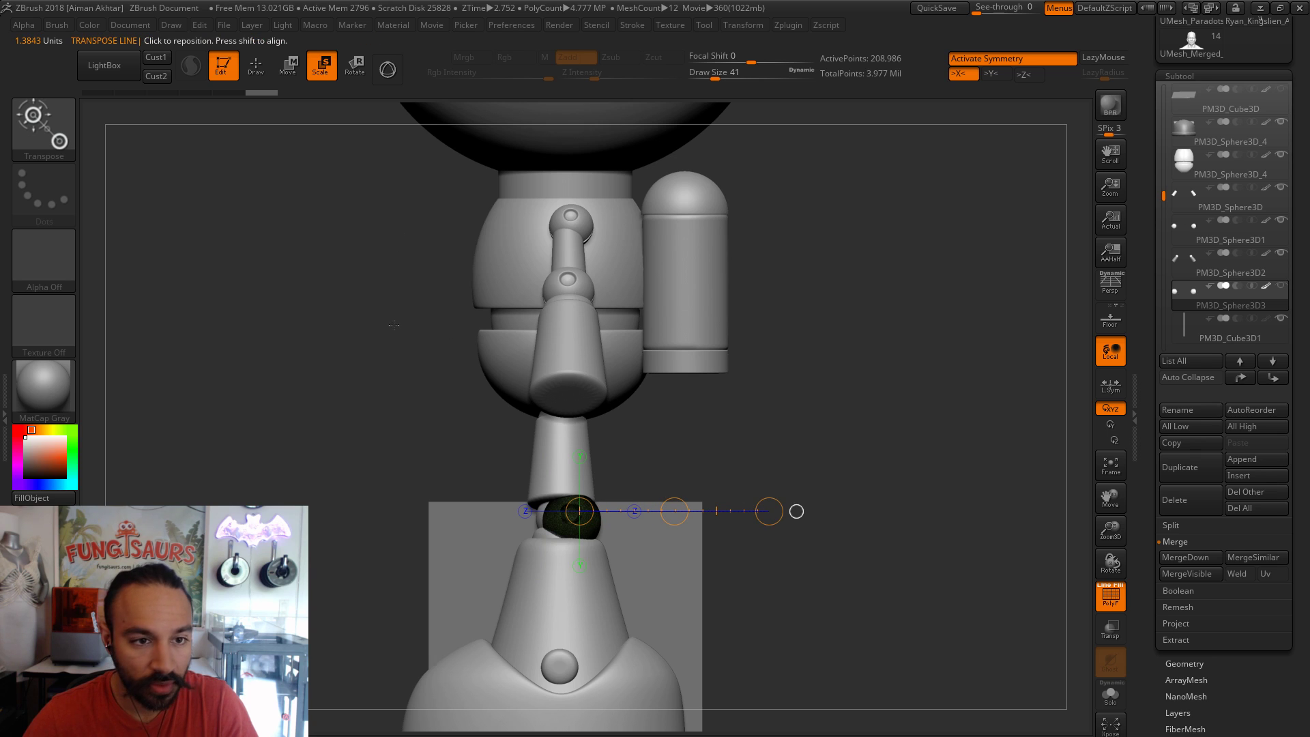
{"action": "key", "text": "w"}
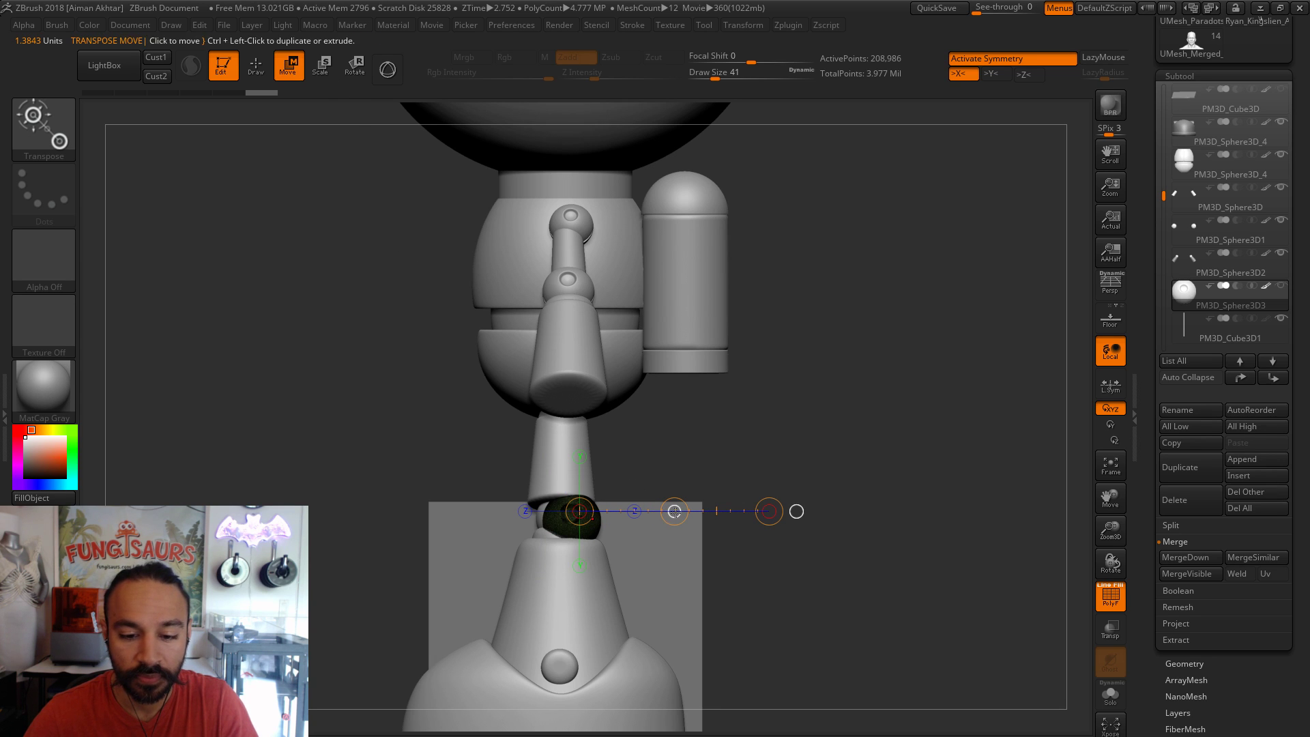
{"action": "left_click_drag", "start_coordinate": [776, 554], "coordinate": [839, 563]}
{"action": "left_click_drag", "start_coordinate": [573, 513], "coordinate": [647, 520]}
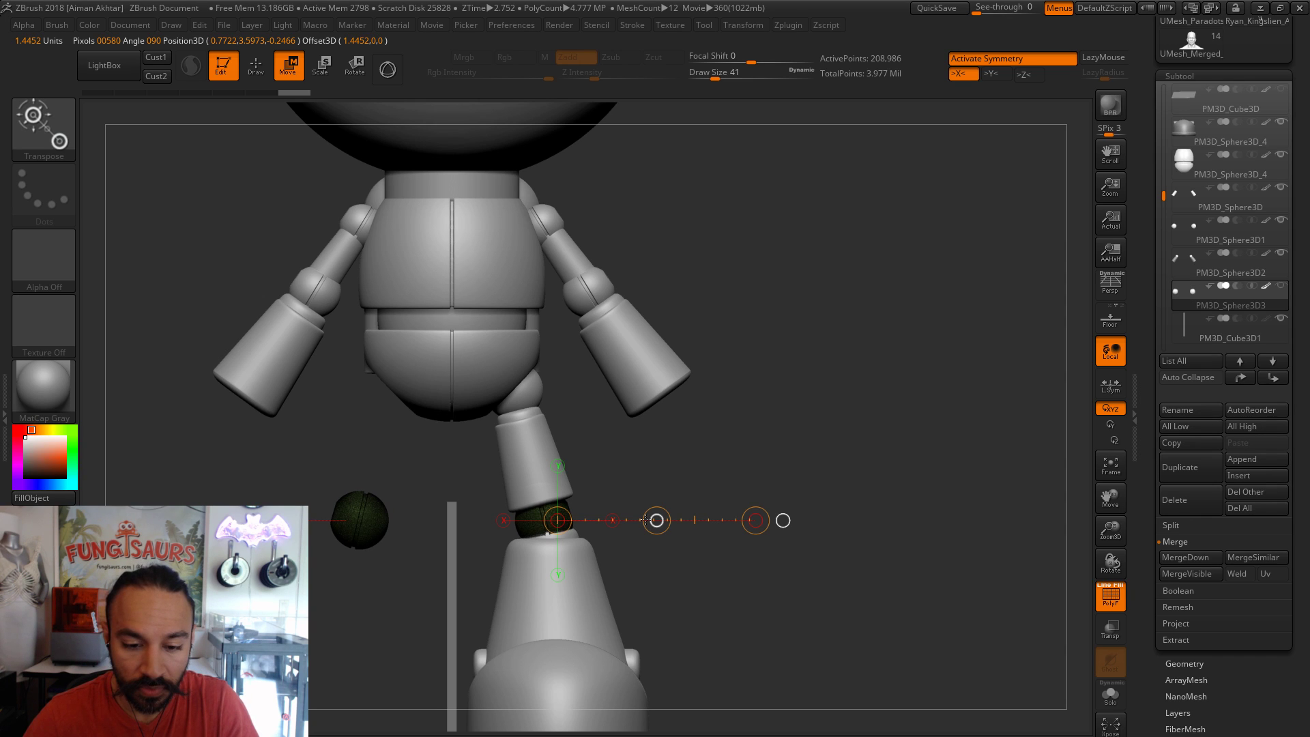
{"action": "left_click_drag", "start_coordinate": [646, 520], "coordinate": [649, 518]}
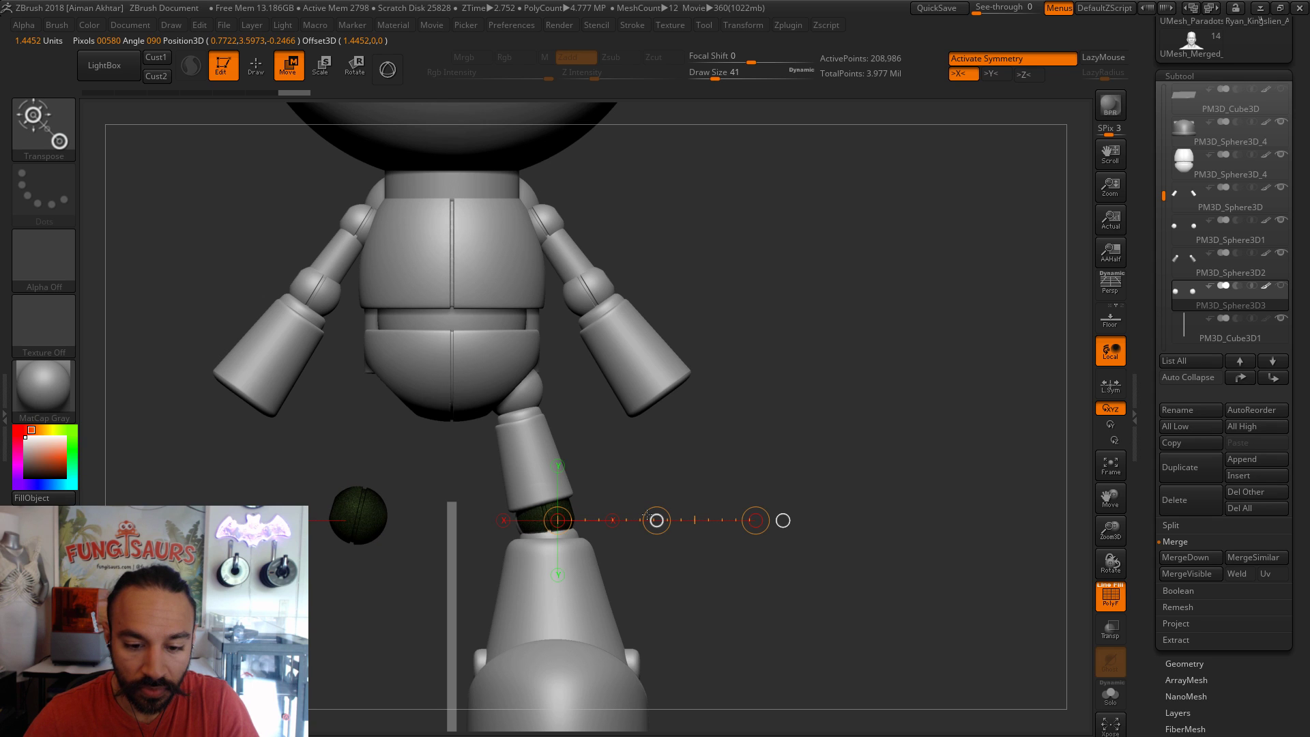
{"action": "left_click", "coordinate": [270, 73]}
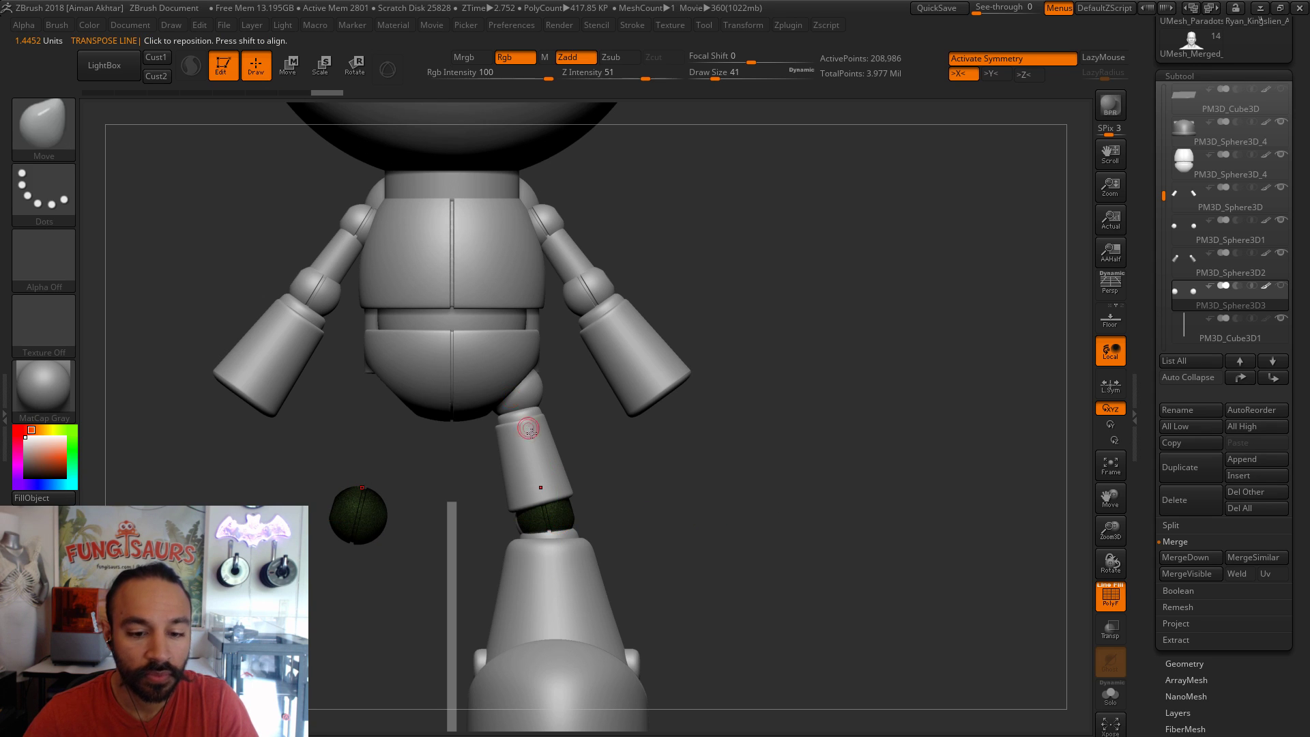
- Regroup the separate pieces of upper leg PM3D_Sphere3D_3, then isolate and delete its built-in lower joint sphere
{"action": "left_click", "coordinate": [552, 510], "text": "alt"}
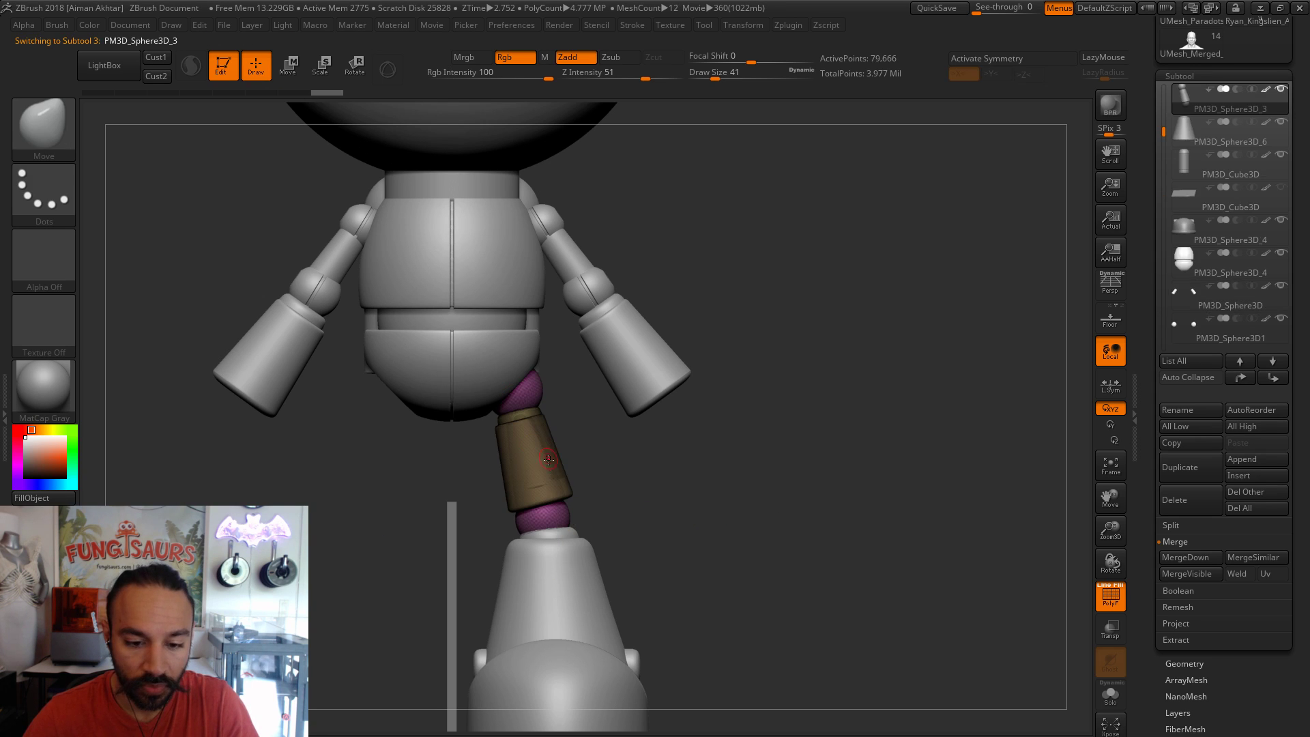
{"action": "left_click", "coordinate": [553, 509], "text": "ctrl+shift"}
{"action": "left_click_drag", "start_coordinate": [771, 485], "coordinate": [709, 509], "text": "ctrl+shift"}
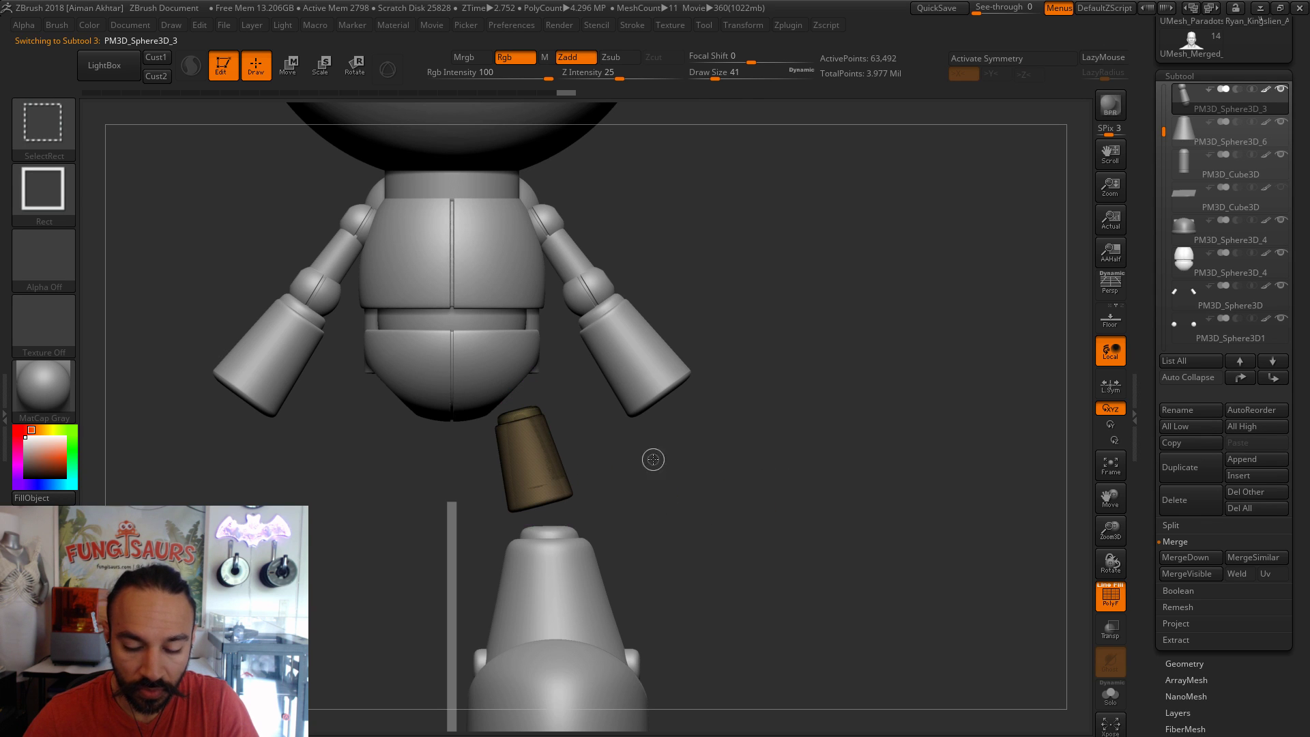
{"action": "left_click", "coordinate": [586, 449], "text": "ctrl+shift"}
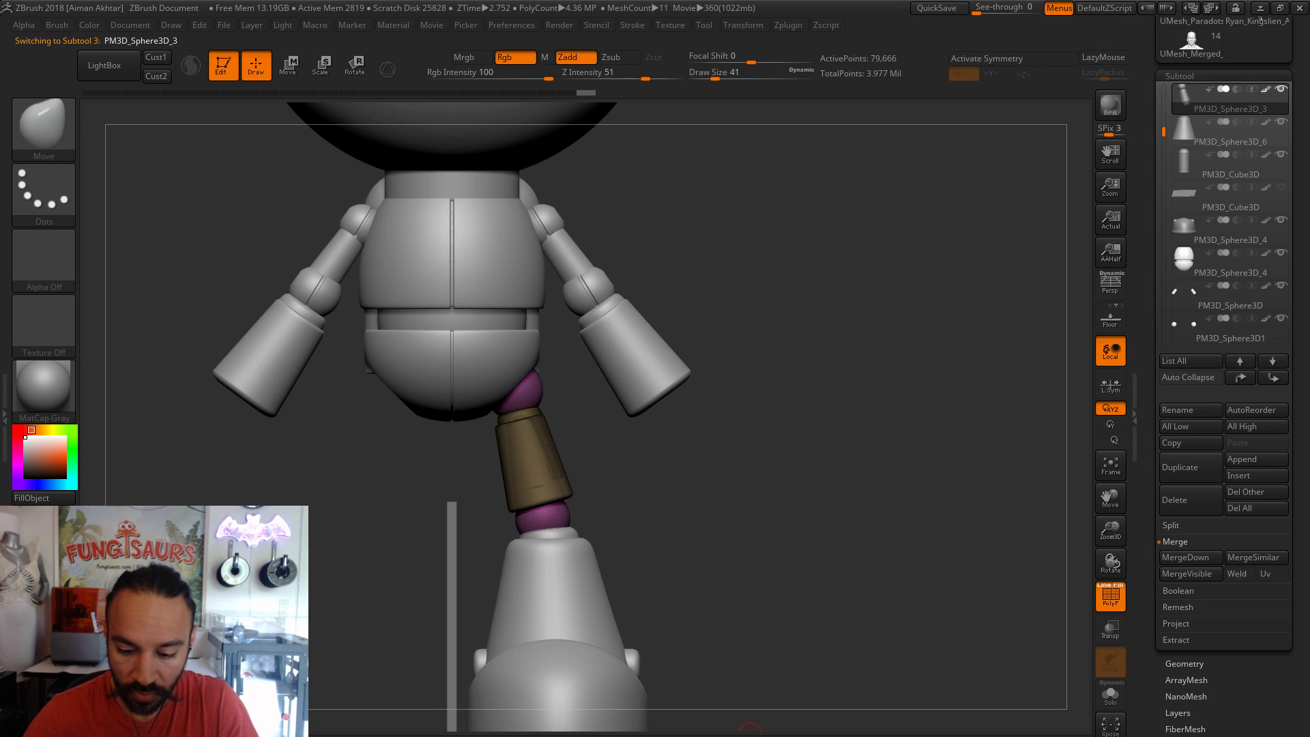
{"action": "left_click", "coordinate": [544, 519], "text": "ctrl+shift"}
{"action": "left_click_drag", "start_coordinate": [784, 478], "coordinate": [832, 529], "text": "ctrl+shift"}
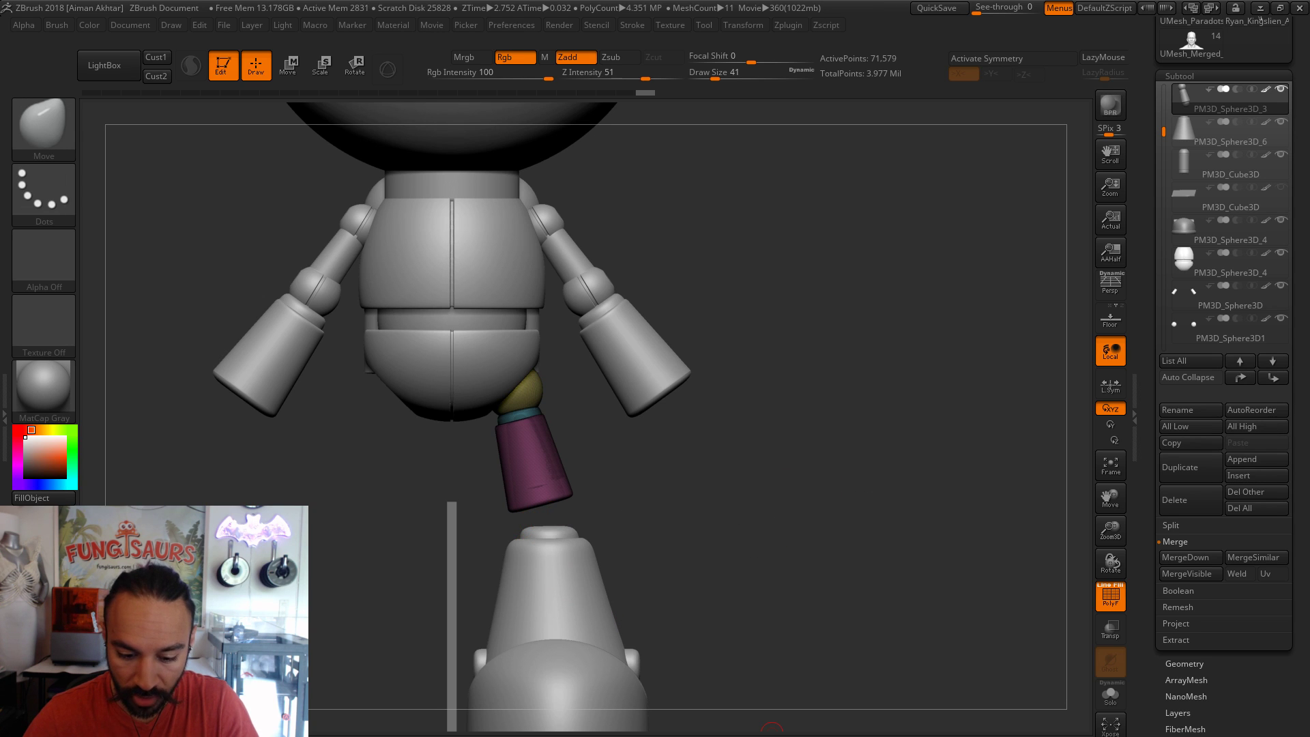
- Show the knee sphere subtool PM3D_Sphere3D3 again and place a rotate transpose line at the upper leg's hip sphere
{"action": "left_click", "coordinate": [1176, 141]}
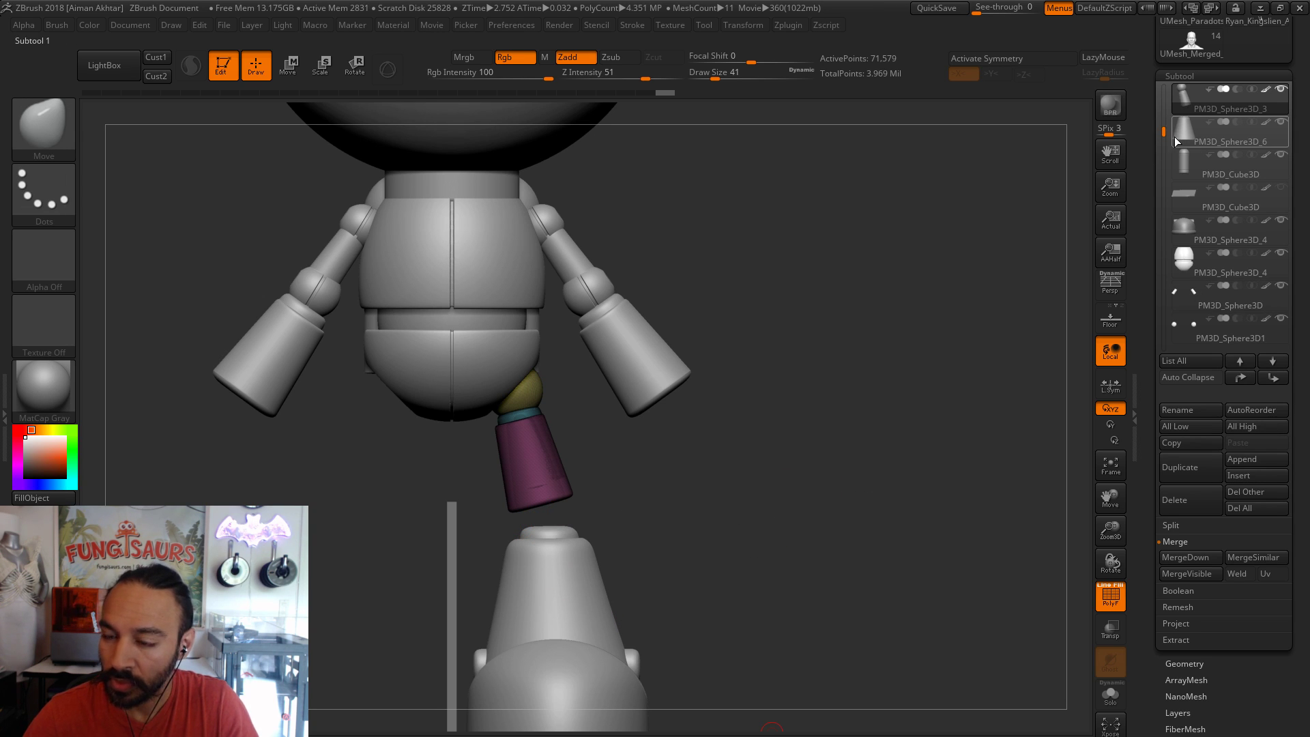
{"action": "left_click_drag", "start_coordinate": [1163, 130], "coordinate": [1166, 191]}
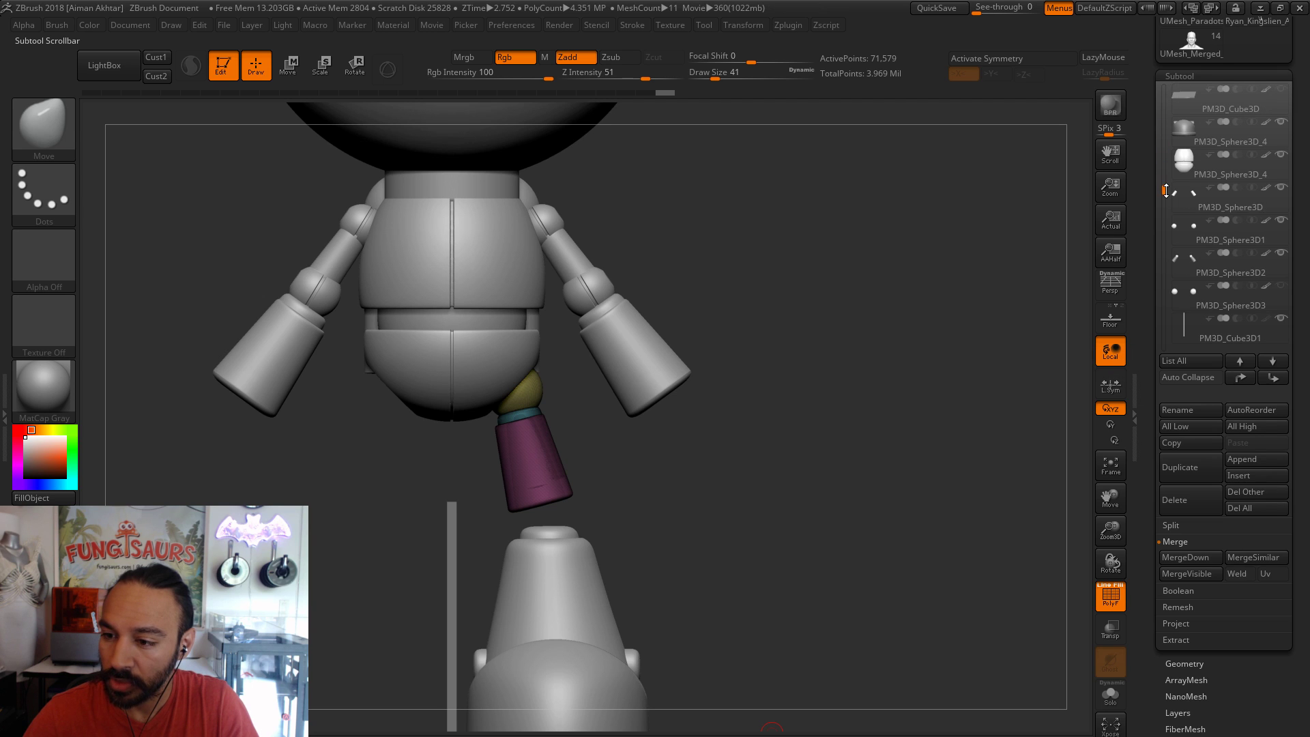
{"action": "left_click", "coordinate": [1283, 286]}
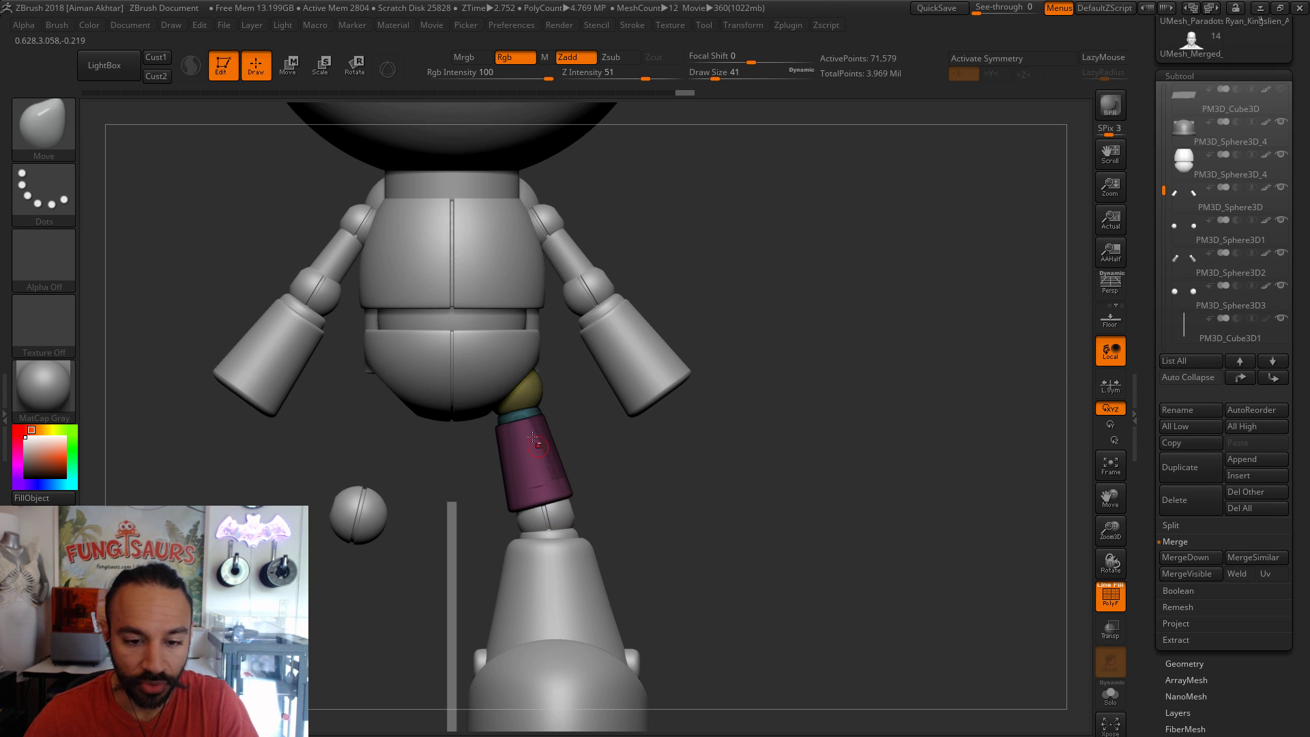
{"action": "left_click", "coordinate": [350, 71]}
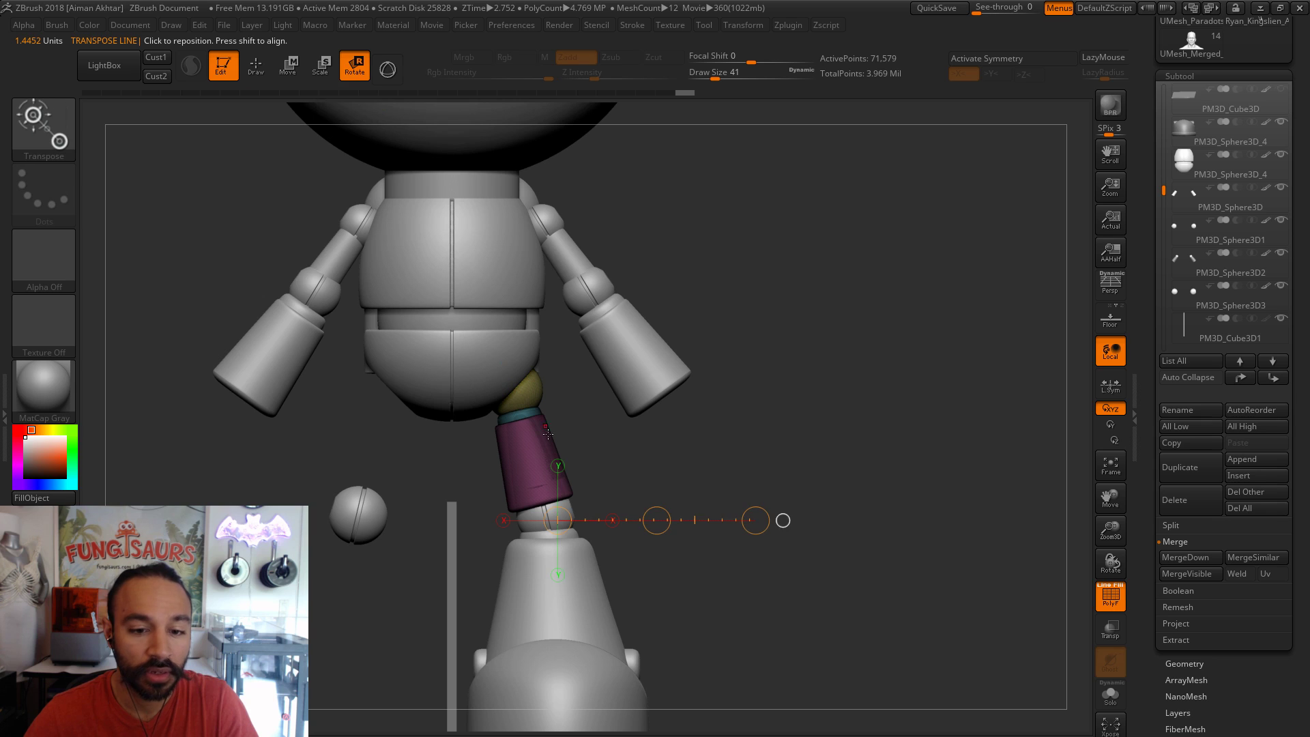
{"action": "left_click_drag", "start_coordinate": [515, 401], "coordinate": [512, 262]}
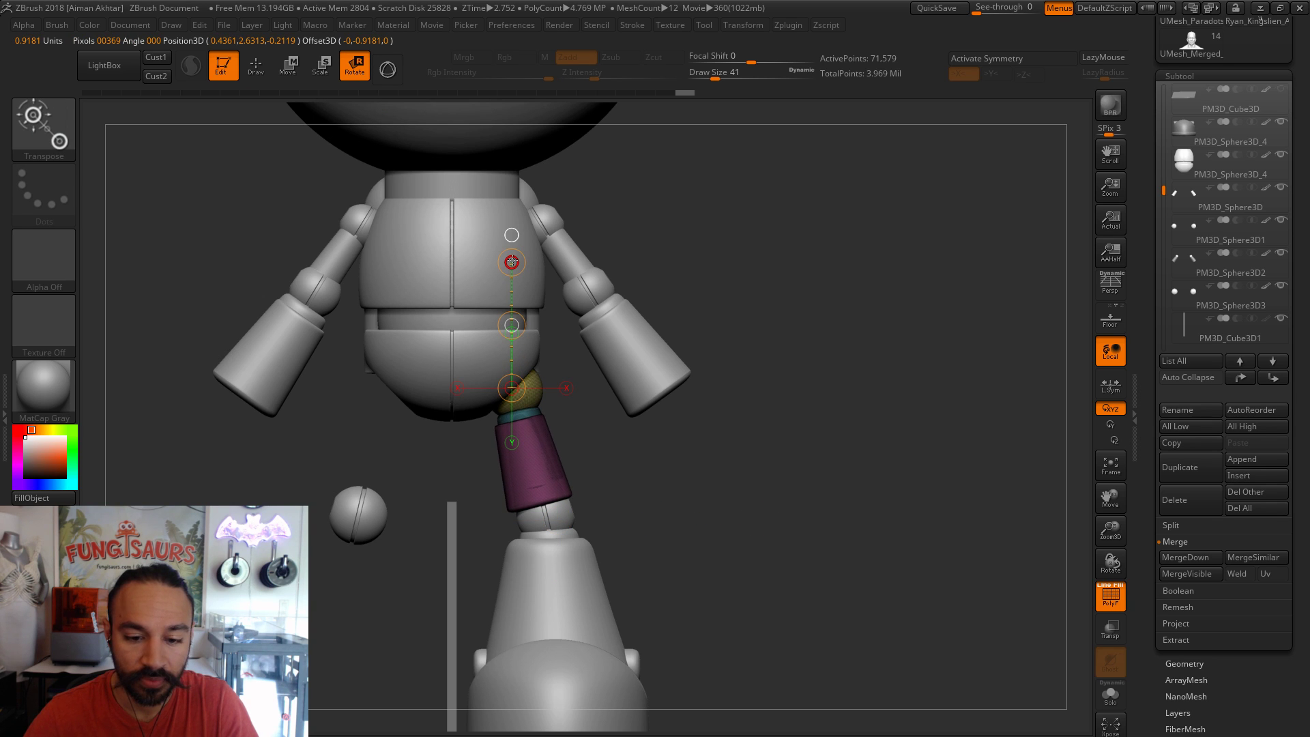
- Rotate the PM3D_Sphere3D3 knee spheres so their grooves stand vertical, and nudge the pair slightly up
{"action": "left_click_drag", "start_coordinate": [785, 518], "coordinate": [893, 582]}
{"action": "left_click_drag", "start_coordinate": [829, 507], "coordinate": [621, 504], "text": "alt"}
{"action": "left_click", "coordinate": [566, 498], "text": "alt"}
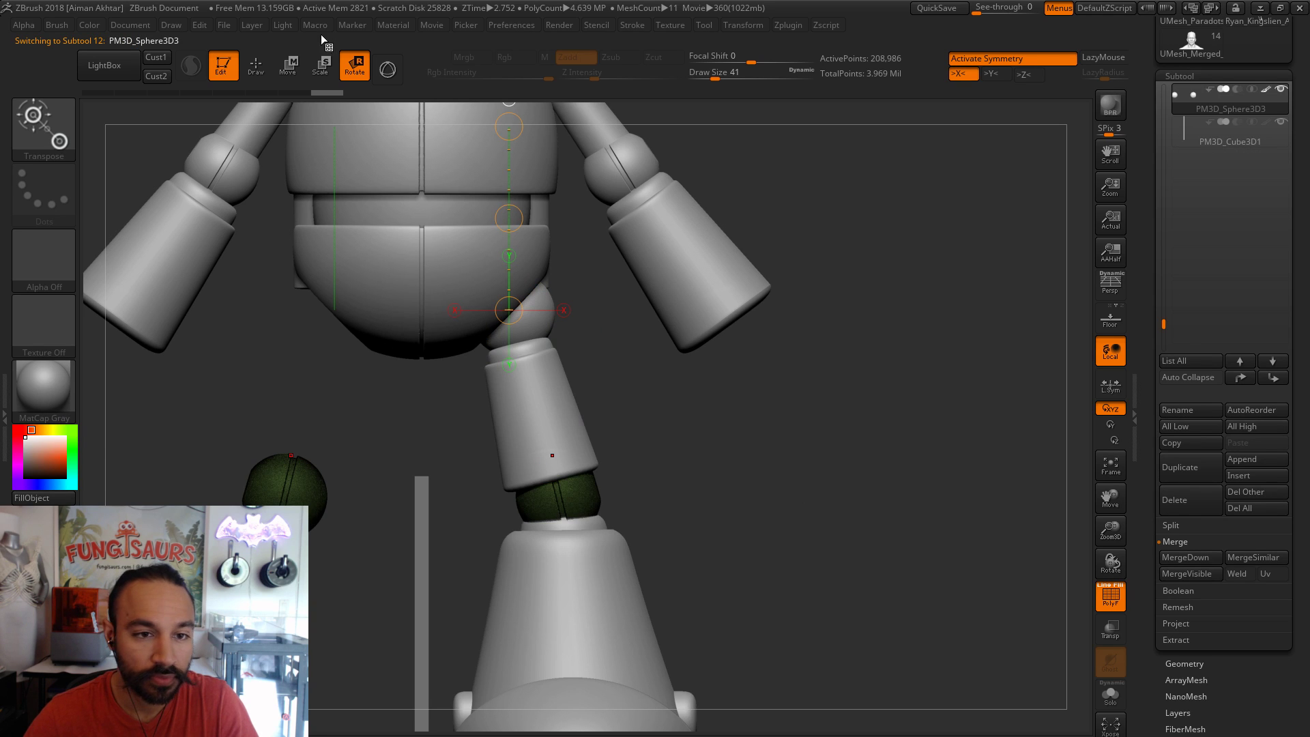
{"action": "left_click_drag", "start_coordinate": [557, 491], "coordinate": [569, 372]}
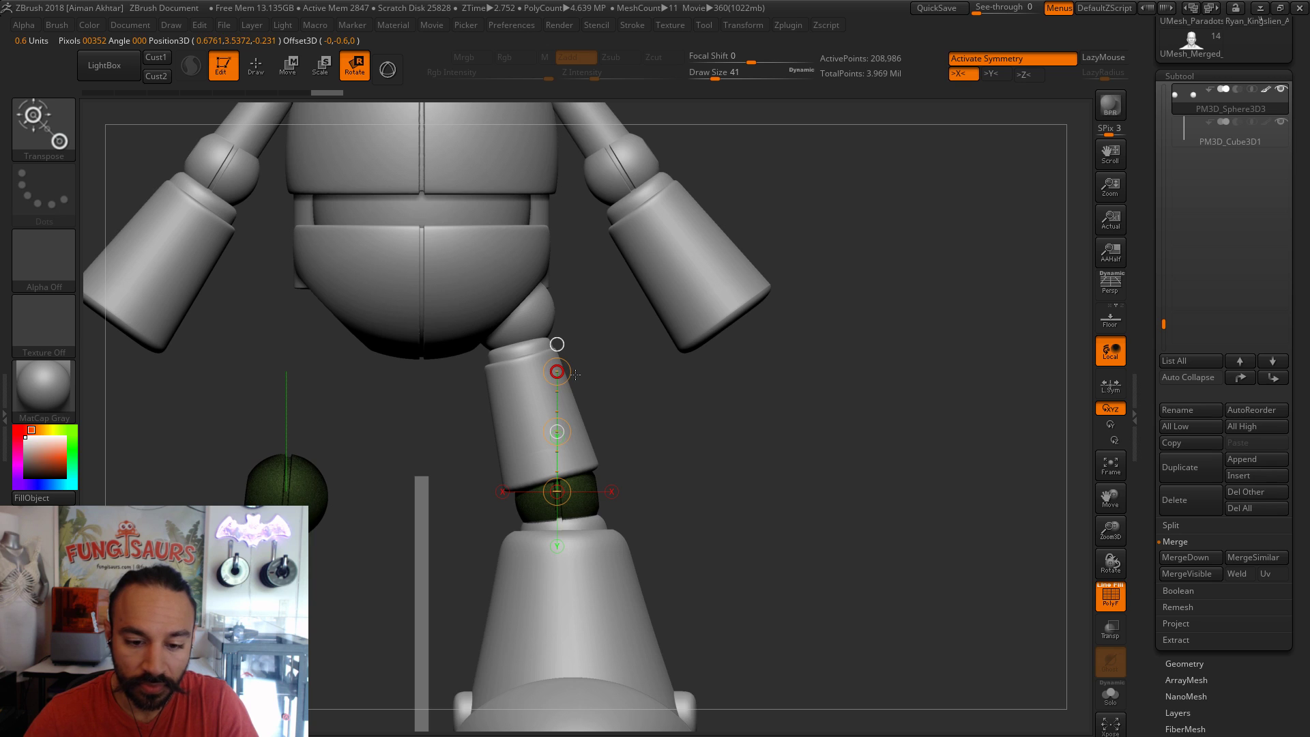
{"action": "key", "text": "w"}
{"action": "left_click_drag", "start_coordinate": [558, 432], "coordinate": [560, 430]}
{"action": "key", "text": "ctrl+z"}
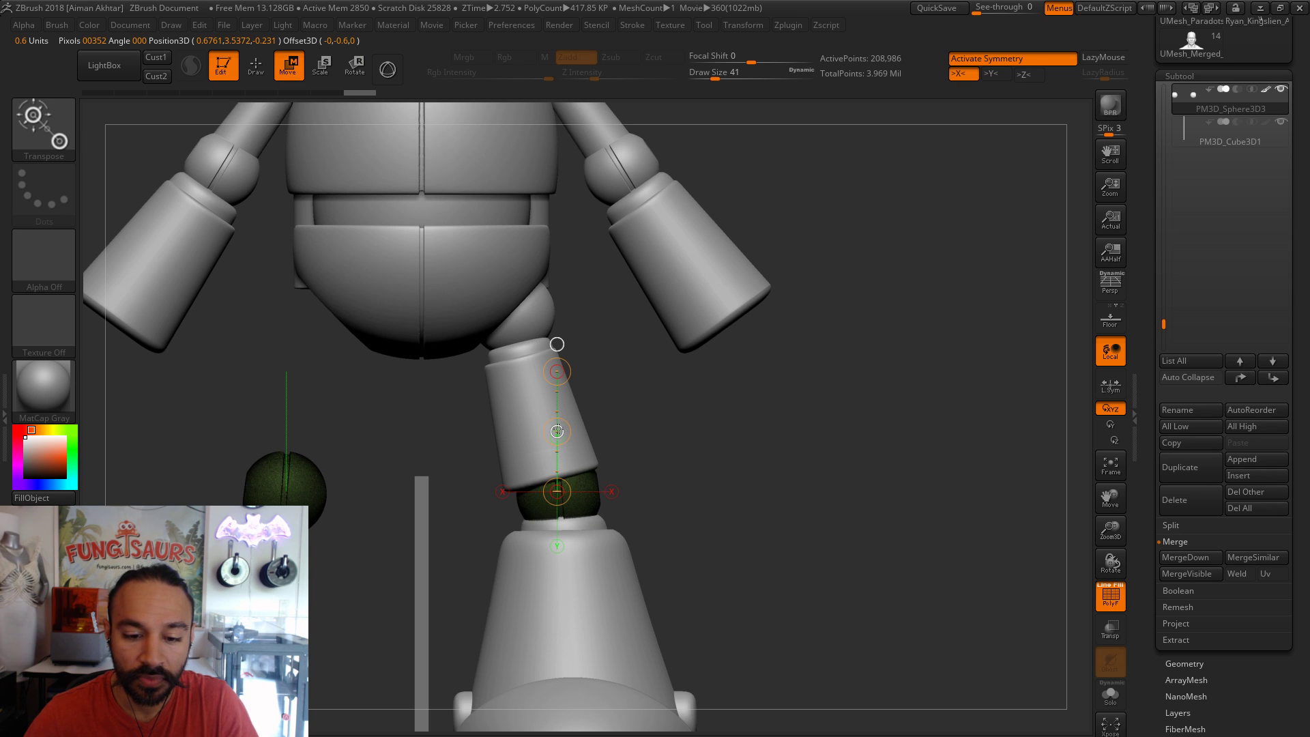
- Mask the hip sphere of the upper leg PM3D_Sphere3D_3 and move the unmasked thigh piece slightly up and outward
{"action": "left_click_drag", "start_coordinate": [846, 477], "coordinate": [507, 378]}
{"action": "left_click", "coordinate": [506, 378], "text": "alt"}
{"action": "left_click_drag", "start_coordinate": [516, 326], "coordinate": [537, 400], "text": "ctrl"}
{"action": "left_click", "coordinate": [679, 407], "text": "ctrl"}
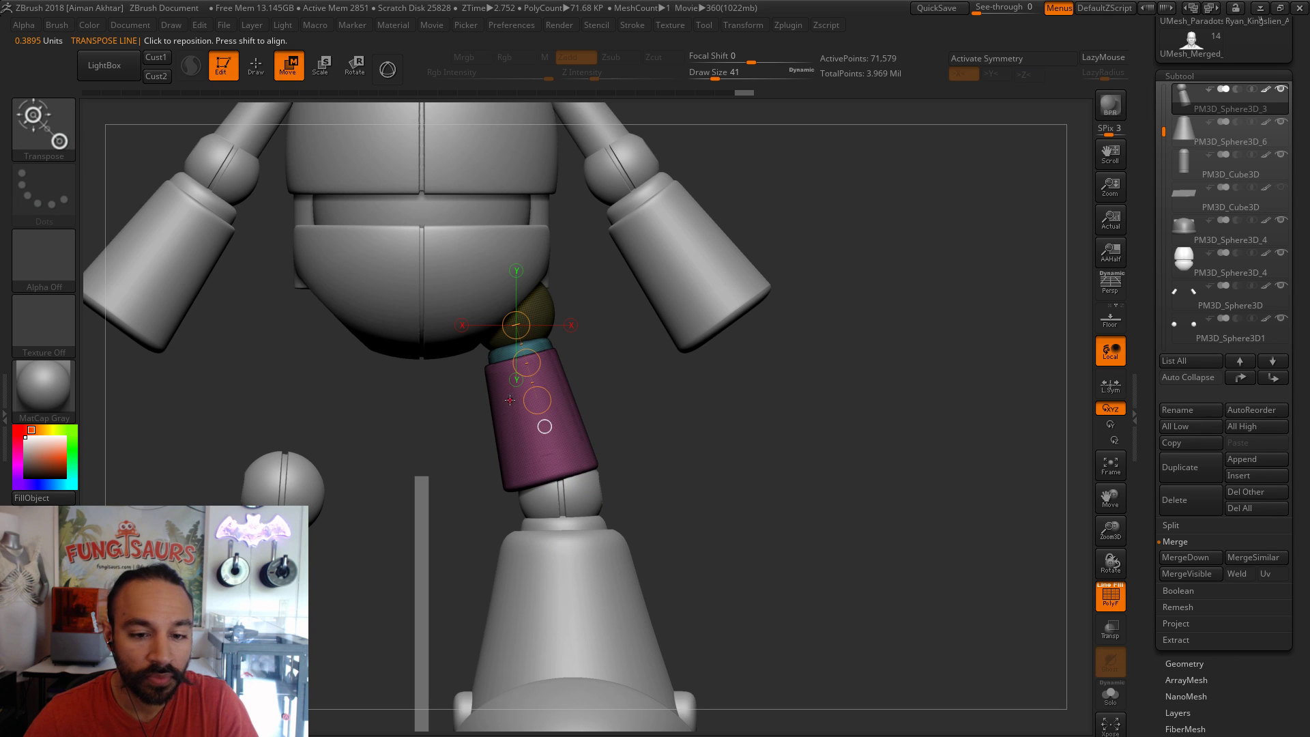
{"action": "left_click_drag", "start_coordinate": [557, 455], "coordinate": [534, 351]}
{"action": "left_click_drag", "start_coordinate": [548, 401], "coordinate": [557, 394]}
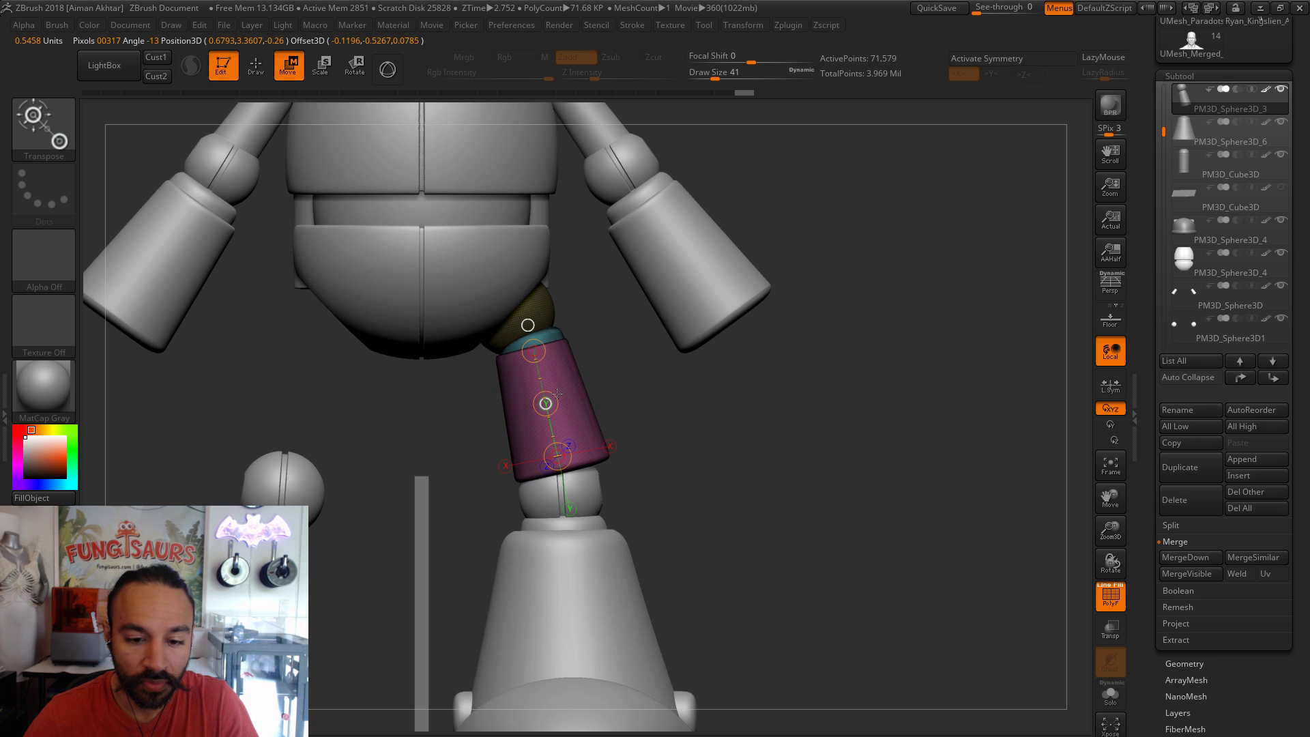
- Rotate the unmasked thigh piece to a more upright angle between the hip sphere and the knee sphere
{"action": "left_click_drag", "start_coordinate": [734, 504], "coordinate": [757, 409]}
{"action": "left_click_drag", "start_coordinate": [804, 673], "coordinate": [803, 716]}
{"action": "left_click_drag", "start_coordinate": [616, 525], "coordinate": [617, 526]}
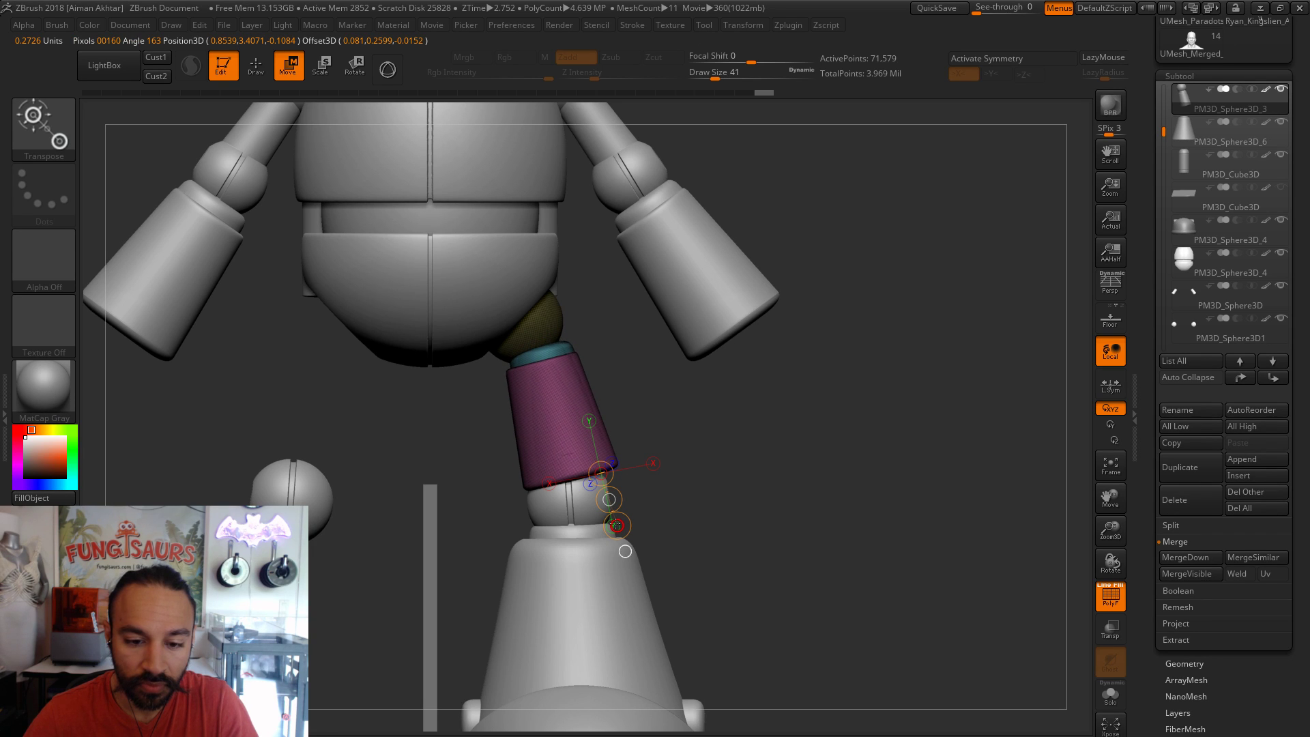
{"action": "left_click_drag", "start_coordinate": [609, 499], "coordinate": [569, 589]}
{"action": "left_click", "coordinate": [354, 66]}
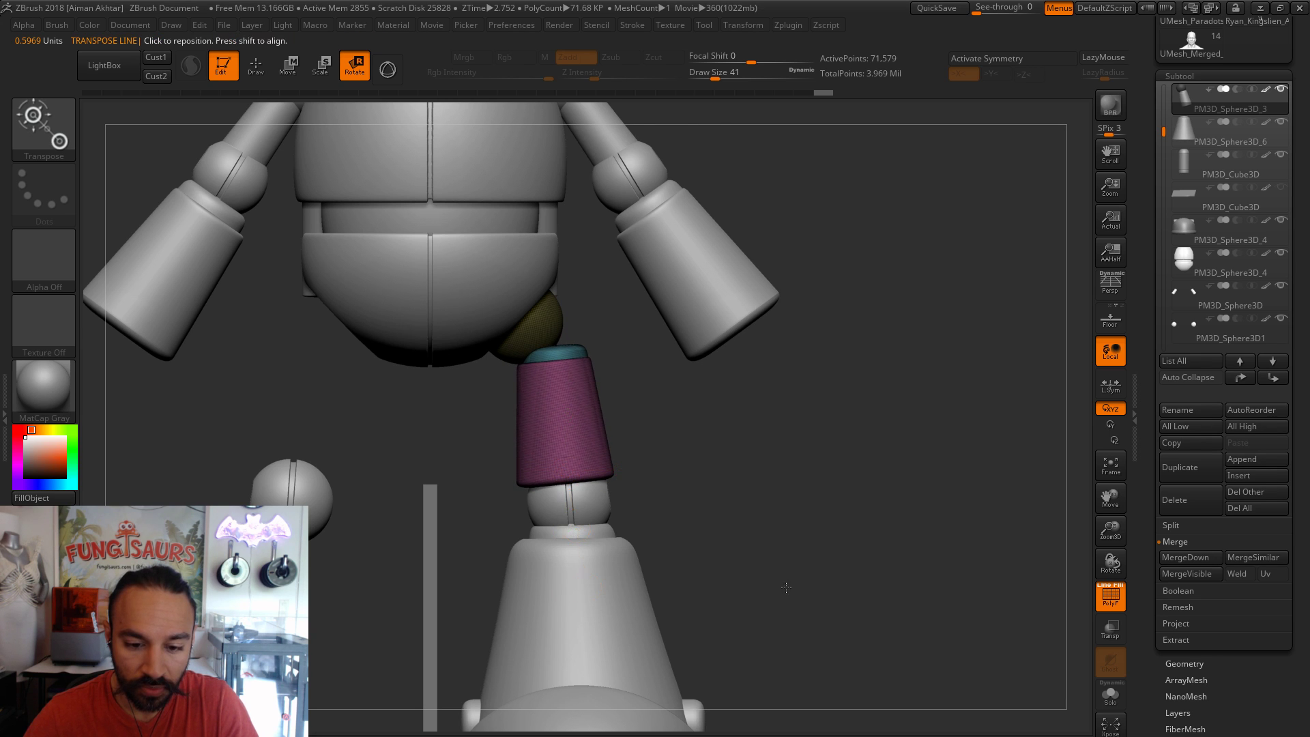
- Move the thigh piece slightly up and outward with a horizontal transpose line through its middle
{"action": "key", "text": "f"}
{"action": "right_click_drag", "start_coordinate": [684, 585], "coordinate": [682, 505], "text": "ctrl"}
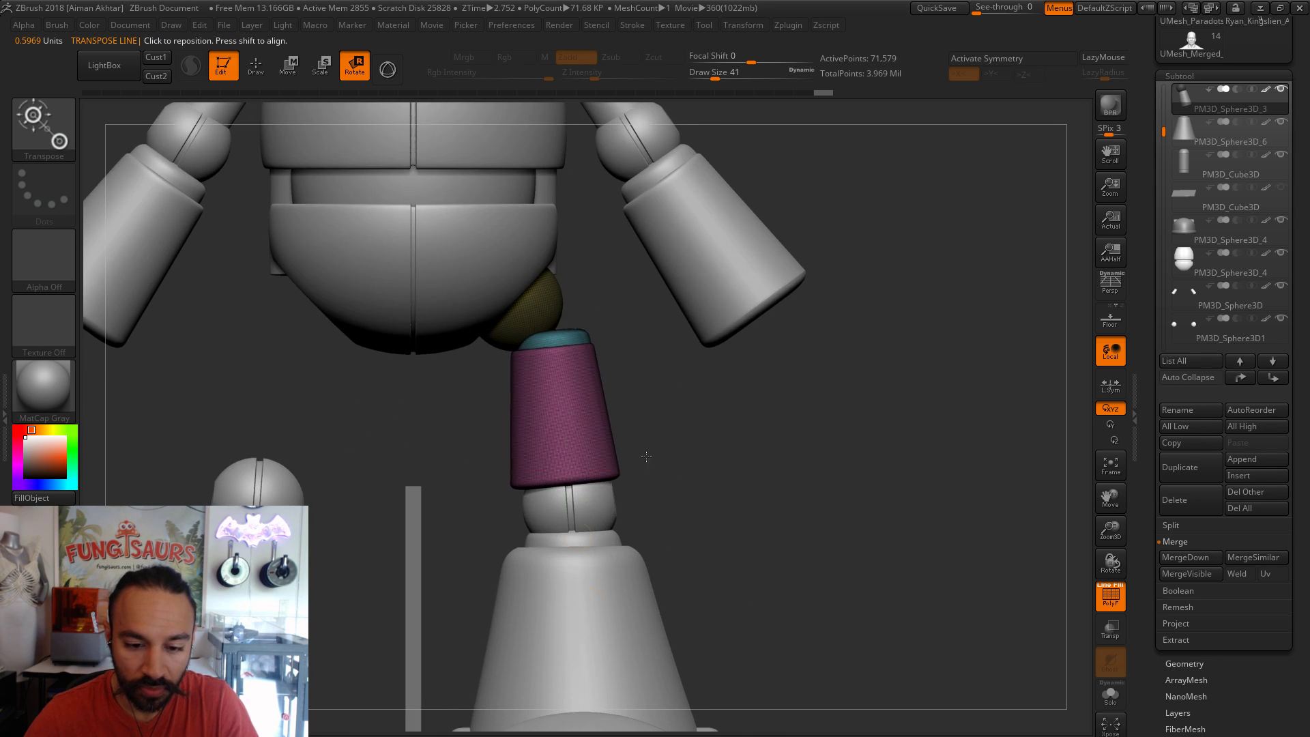
{"action": "mouse_move", "coordinate": [553, 415]}
{"action": "left_mouse_down"}
{"action": "mouse_move", "coordinate": [679, 414]}
{"action": "mouse_move", "coordinate": [618, 413]}
{"action": "left_mouse_up"}
{"action": "key", "text": "w"}
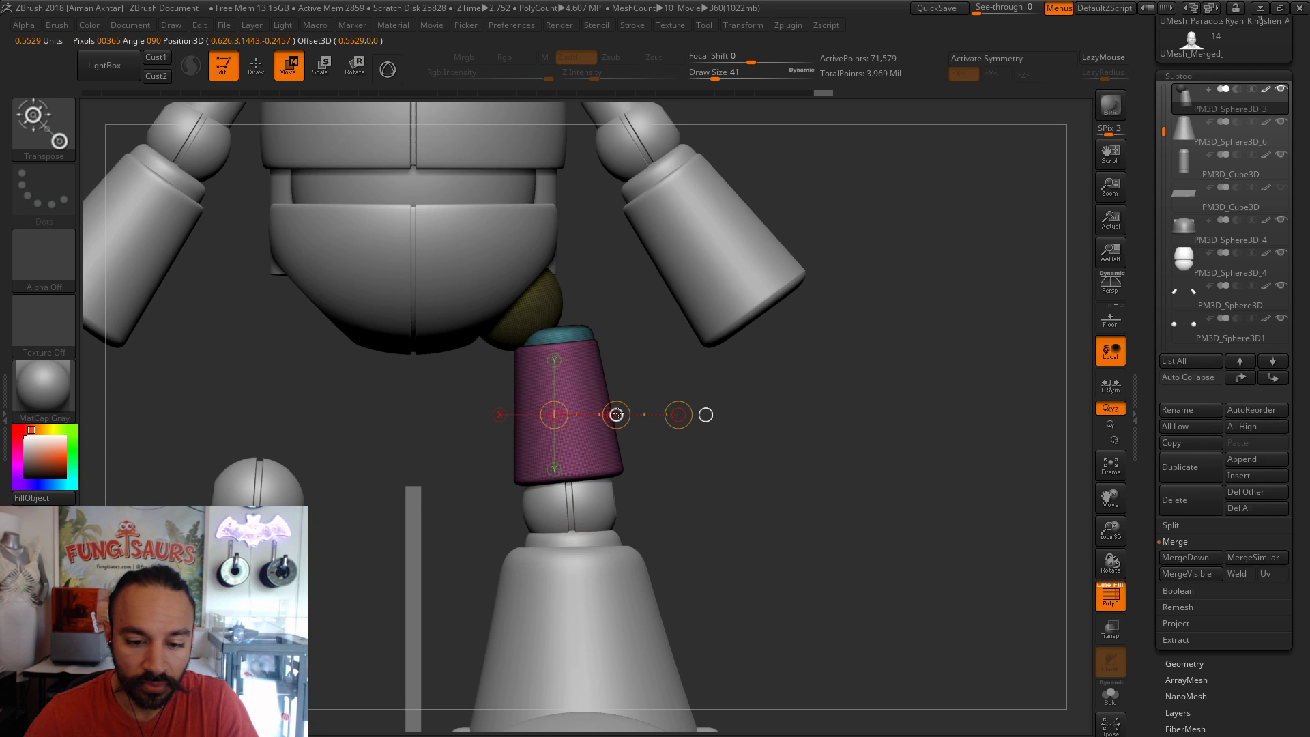
- Select the knee spheres PM3D_Sphere3D3 and nudge them slightly backward along a horizontal transpose line in side view
{"action": "mouse_move", "coordinate": [531, 419]}
{"action": "left_mouse_down"}
{"action": "mouse_move", "coordinate": [577, 504]}
{"action": "mouse_move", "coordinate": [697, 495]}
{"action": "left_mouse_up"}
{"action": "left_click", "coordinate": [565, 512], "text": "alt"}
{"action": "left_click", "coordinate": [355, 66]}
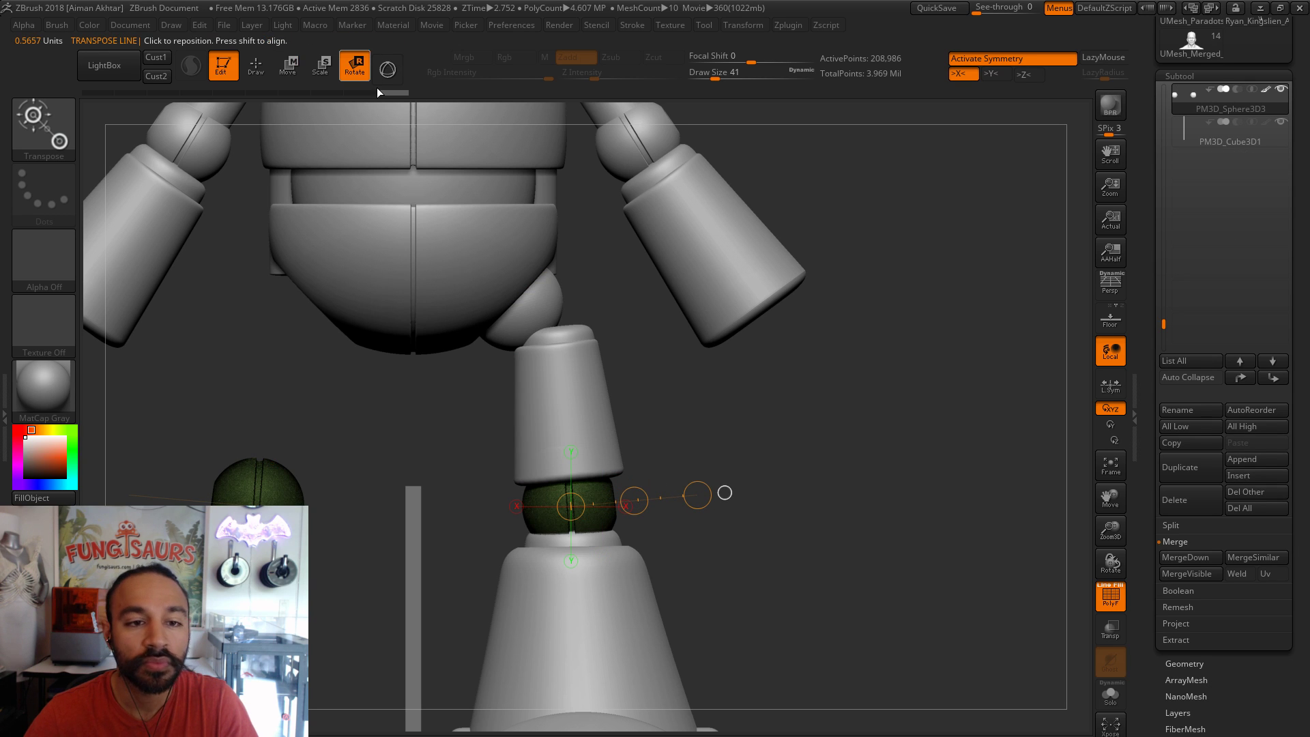
{"action": "left_click_drag", "start_coordinate": [729, 520], "coordinate": [701, 553]}
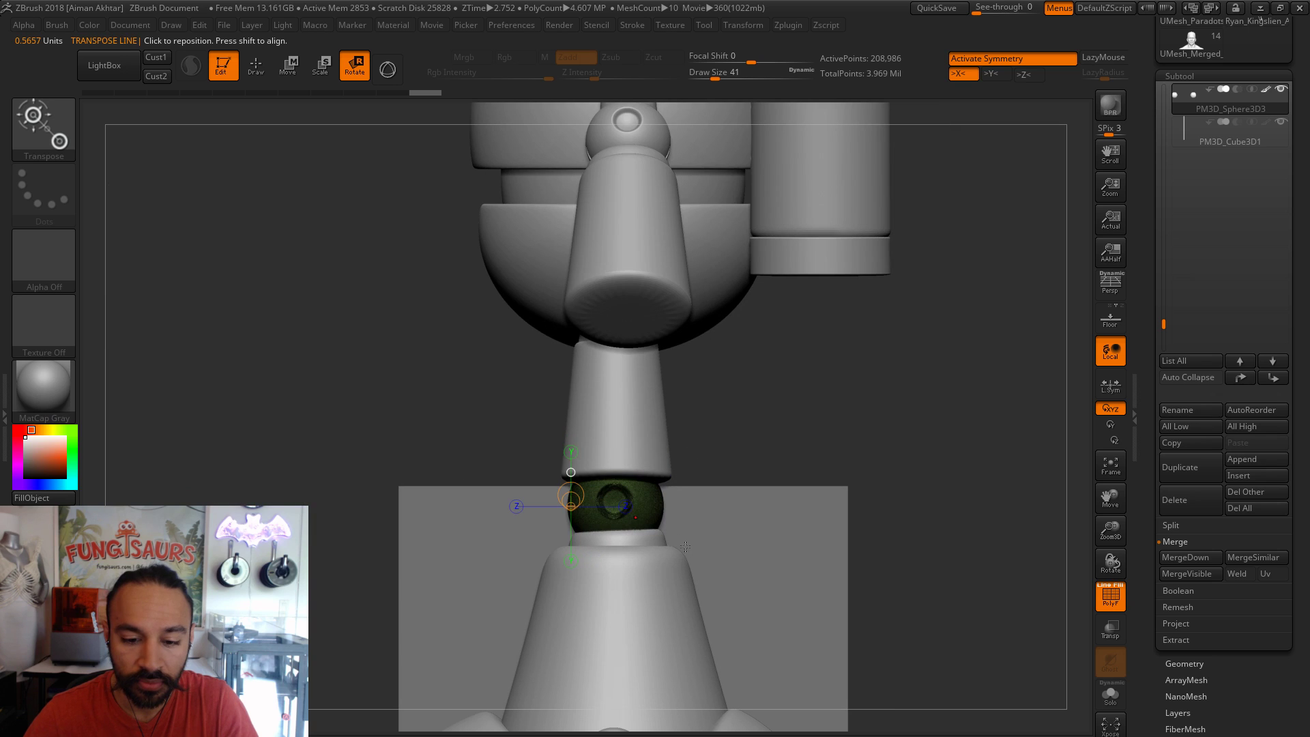
{"action": "left_click_drag", "start_coordinate": [625, 515], "coordinate": [847, 516]}
{"action": "left_click", "coordinate": [288, 66]}
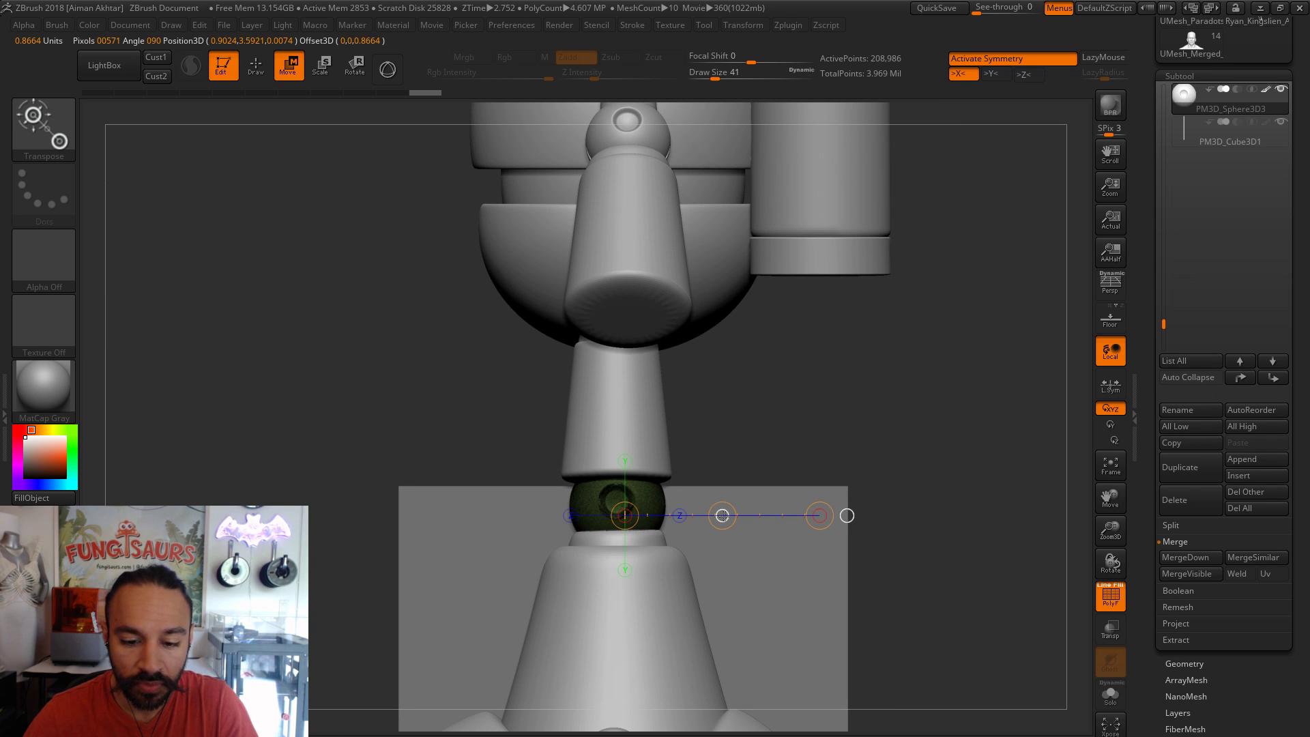
- Select the upper leg PM3D_Sphere3D_3 and nudge the unmasked thigh slightly backward over the knee sphere in side view
{"action": "left_click", "coordinate": [644, 463], "text": "alt"}
{"action": "left_click_drag", "start_coordinate": [645, 463], "coordinate": [779, 462]}
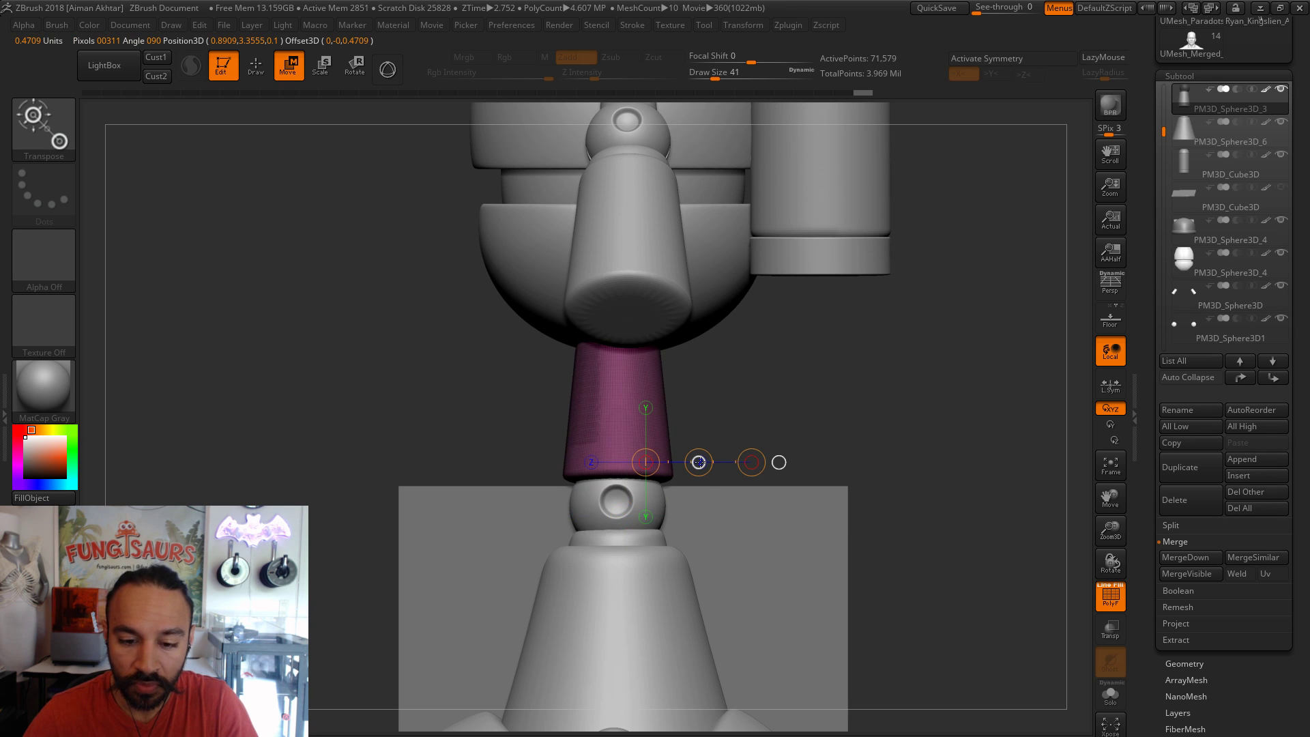
{"action": "left_click_drag", "start_coordinate": [813, 404], "coordinate": [832, 405]}
{"action": "mouse_move", "coordinate": [944, 494]}
{"action": "left_mouse_down"}
{"action": "mouse_move", "coordinate": [1084, 504]}
{"action": "mouse_move", "coordinate": [806, 488]}
{"action": "left_mouse_up"}
{"action": "left_click_drag", "start_coordinate": [674, 517], "coordinate": [656, 517]}
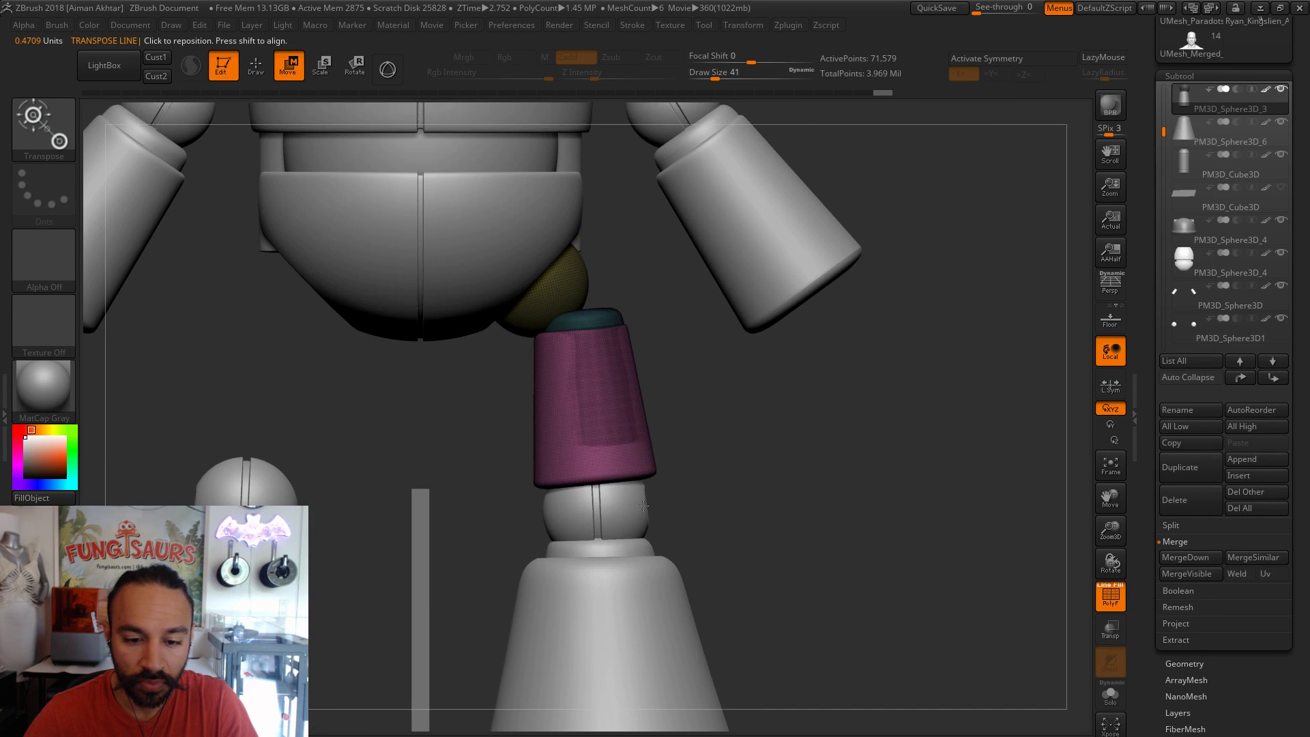
- Rotate the thigh piece slightly in front view and nudge it sideways to line up above the knee sphere
{"action": "left_click_drag", "start_coordinate": [595, 446], "coordinate": [622, 599], "text": "shift"}
{"action": "key", "text": "r"}
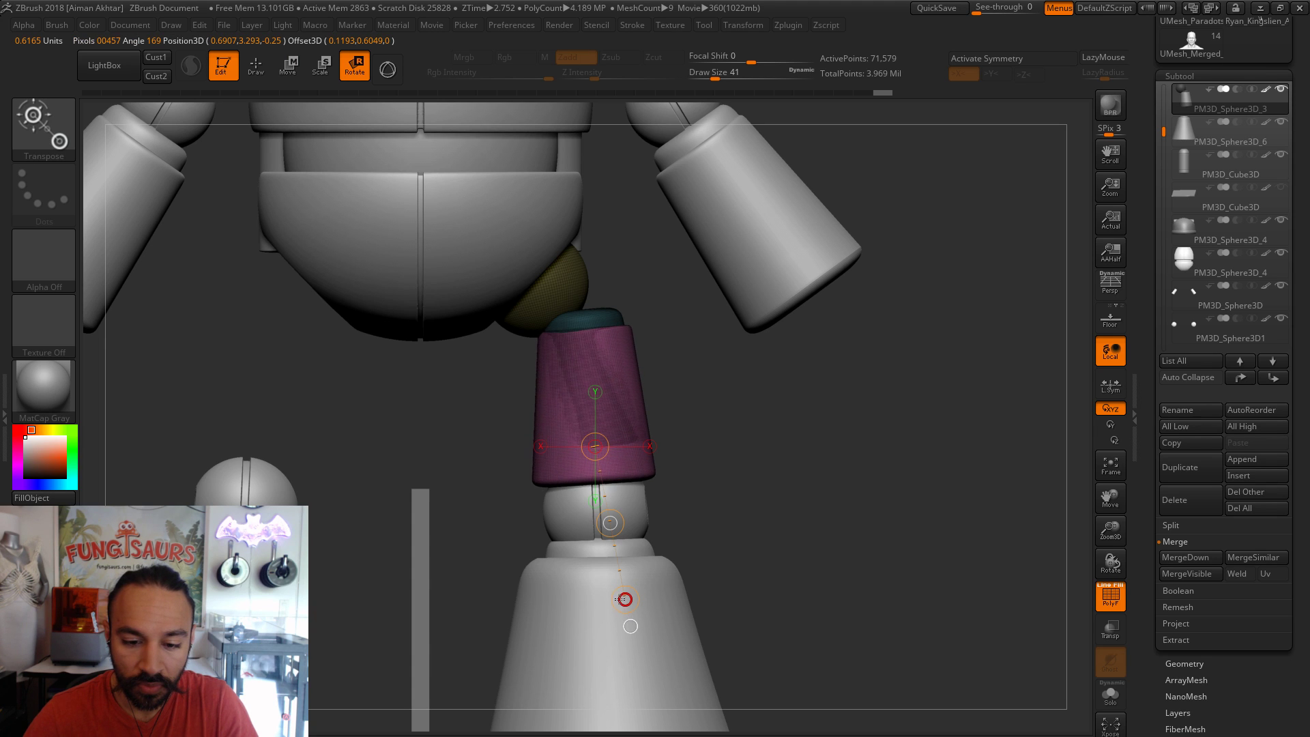
{"action": "left_click_drag", "start_coordinate": [577, 407], "coordinate": [812, 408], "text": "shift"}
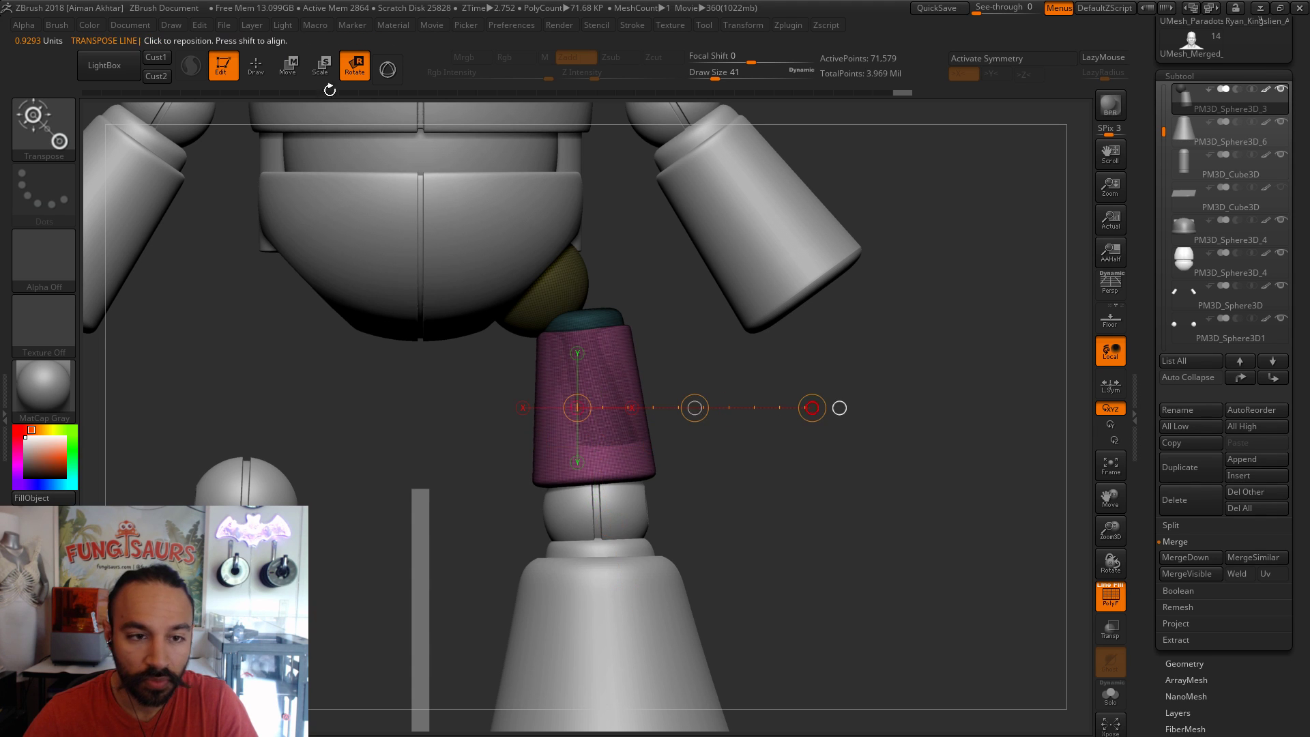
{"action": "left_click", "coordinate": [290, 67]}
{"action": "left_click_drag", "start_coordinate": [685, 407], "coordinate": [695, 407]}
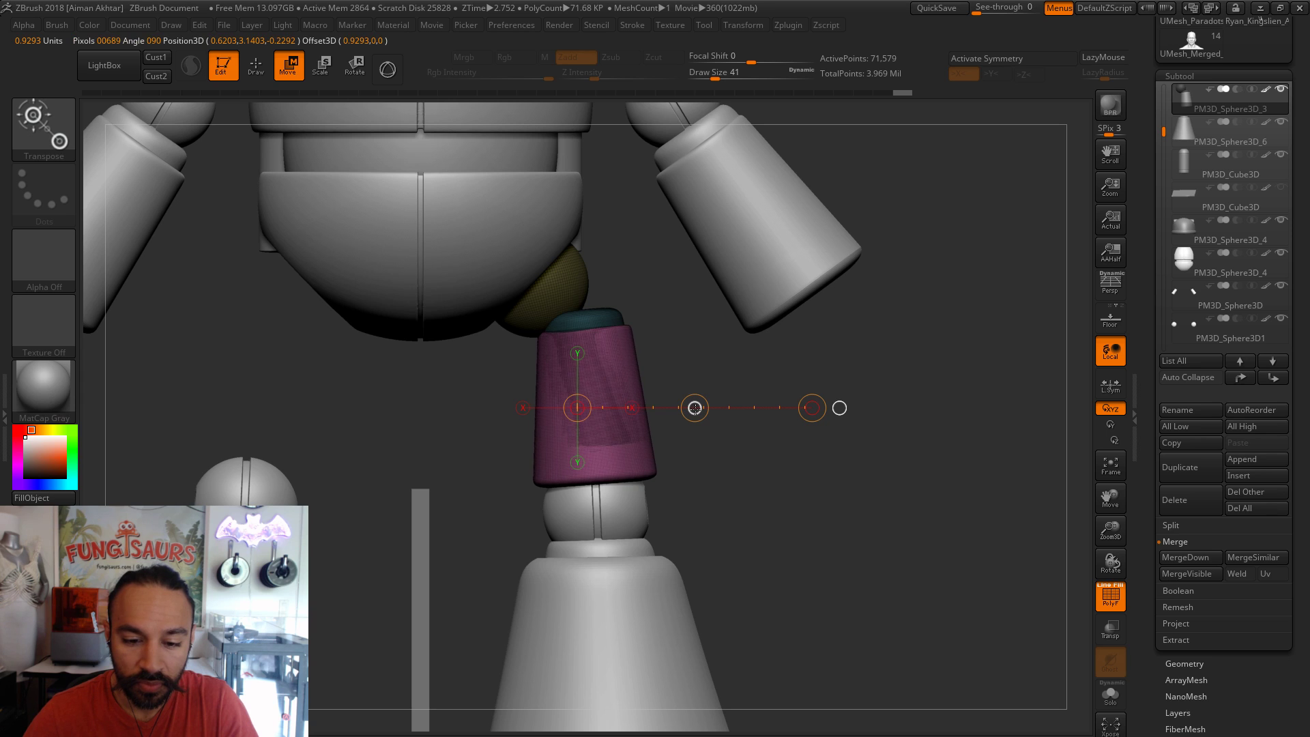
{"action": "key", "text": "q"}
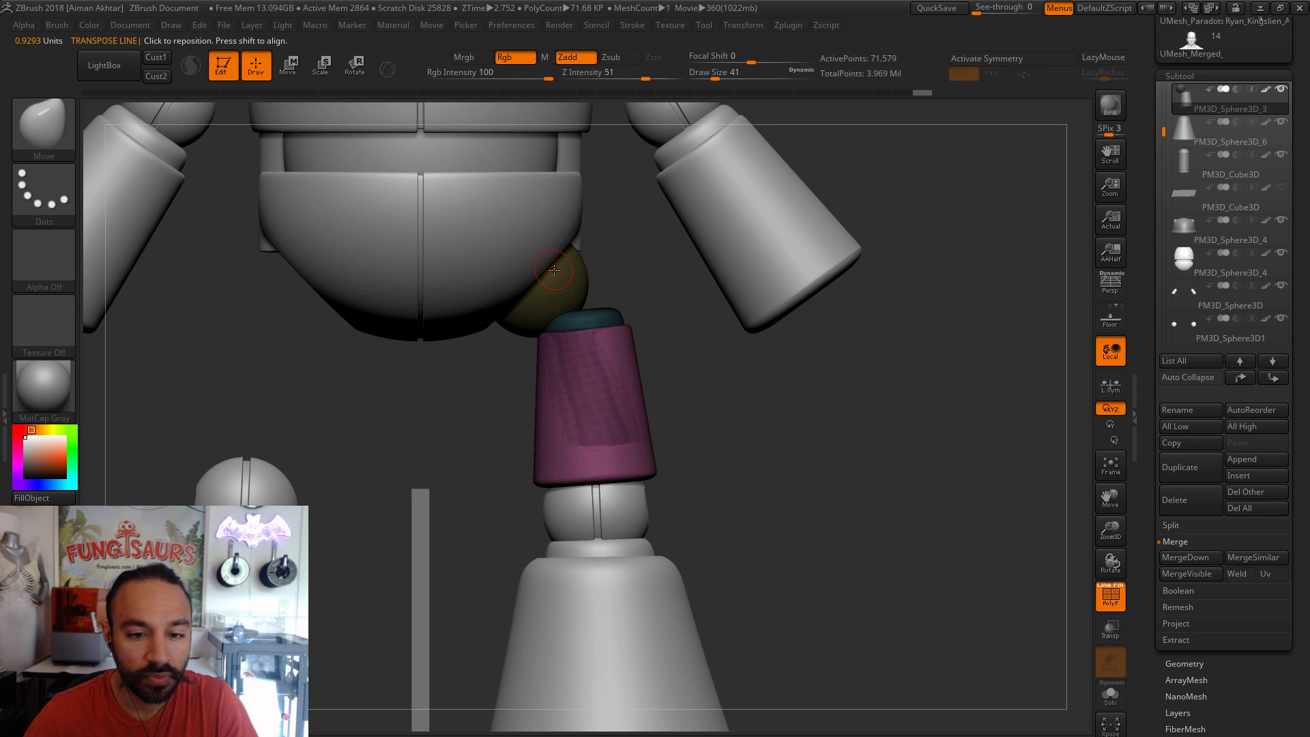
{"action": "right_click_drag", "start_coordinate": [682, 470], "coordinate": [628, 391], "text": "ctrl"}
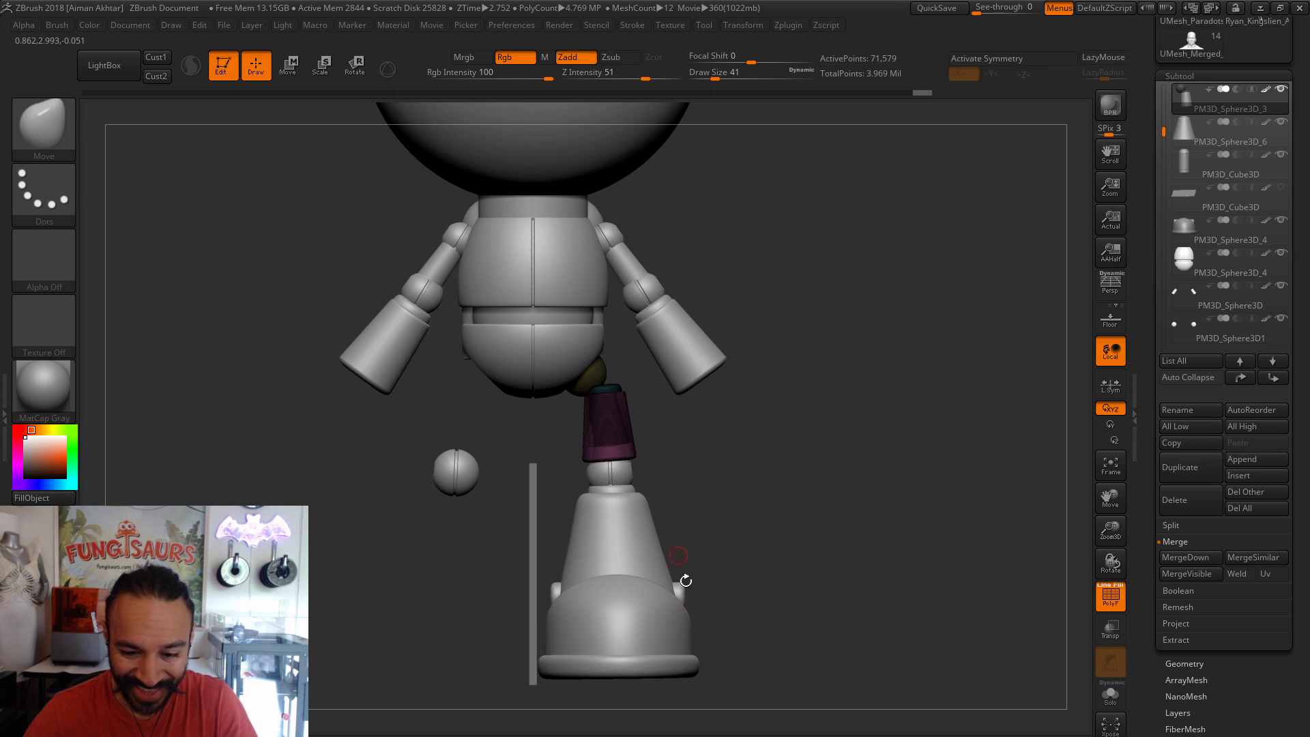
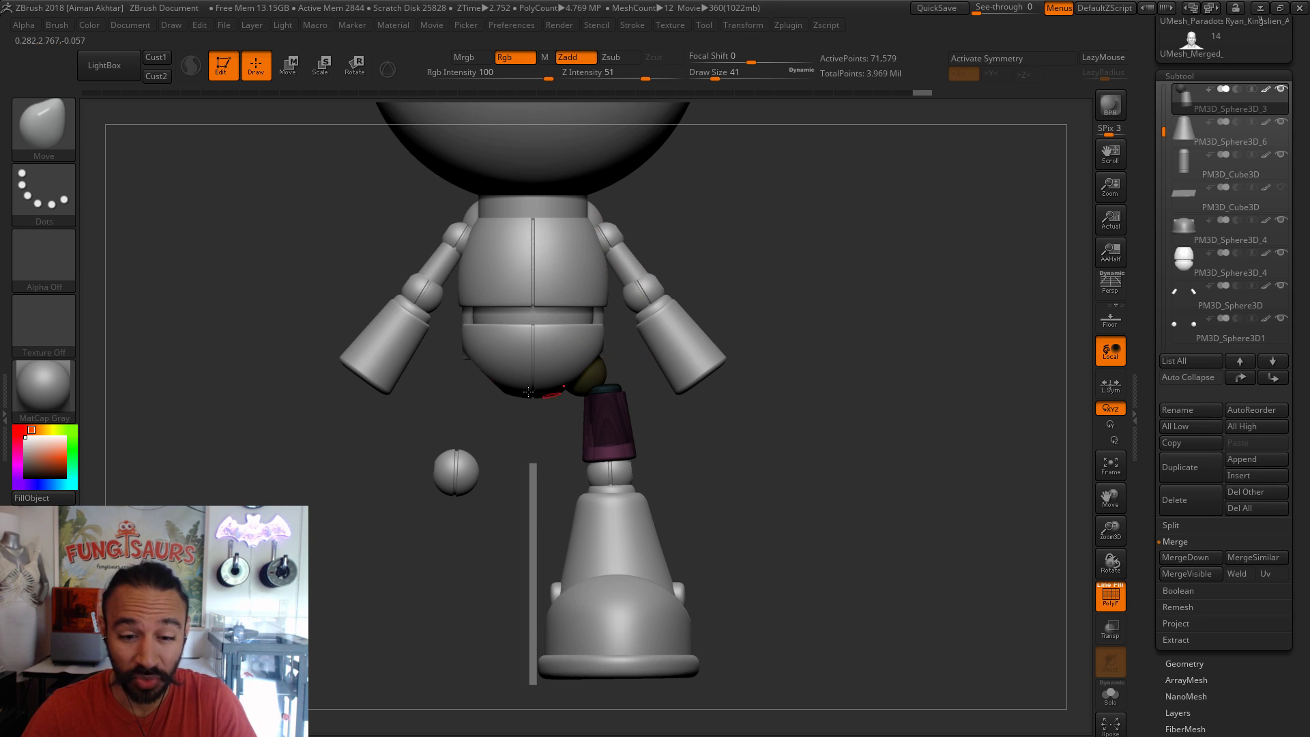
- Mask the upper leg except its hip sphere and move the sphere outward and up above the thigh's collar
{"action": "left_click_drag", "start_coordinate": [794, 491], "coordinate": [550, 273], "text": "alt"}
{"action": "key", "text": "w"}
{"action": "left_click", "coordinate": [593, 386], "text": "alt"}
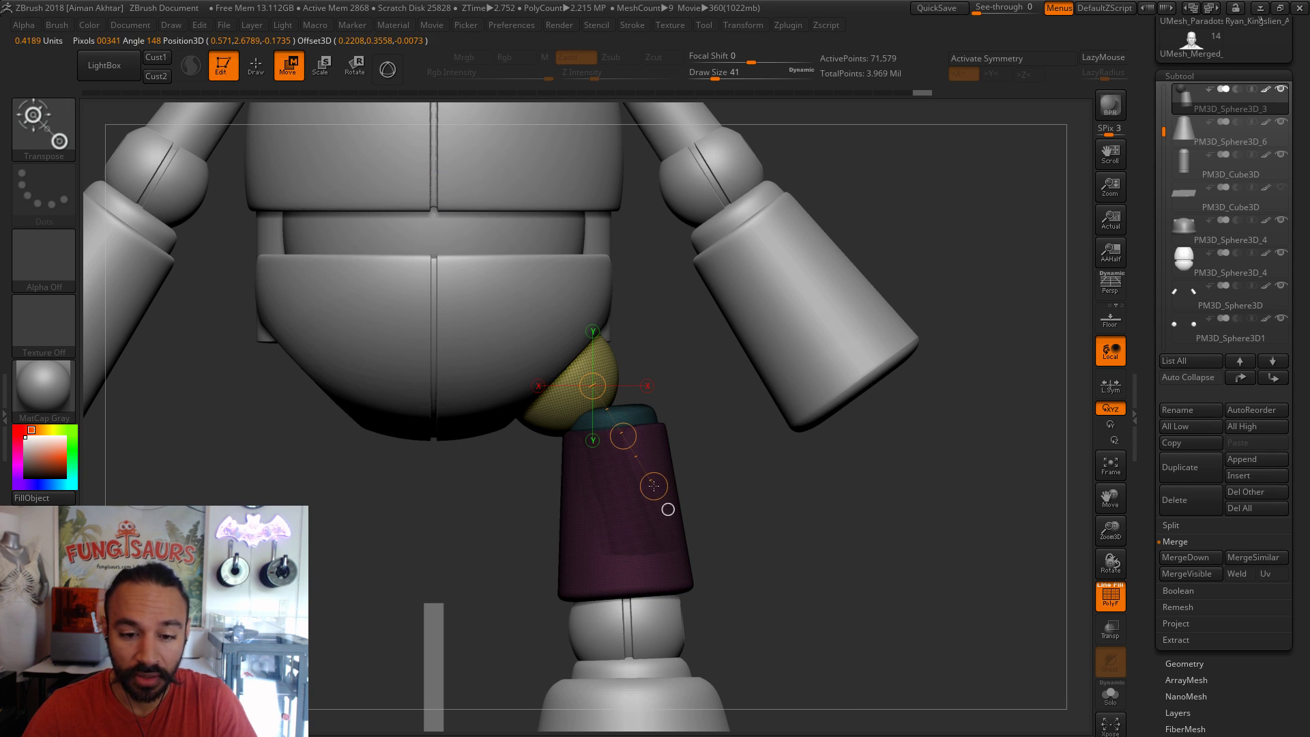
{"action": "left_click_drag", "start_coordinate": [557, 398], "coordinate": [747, 398]}
{"action": "left_click_drag", "start_coordinate": [651, 398], "coordinate": [699, 388]}
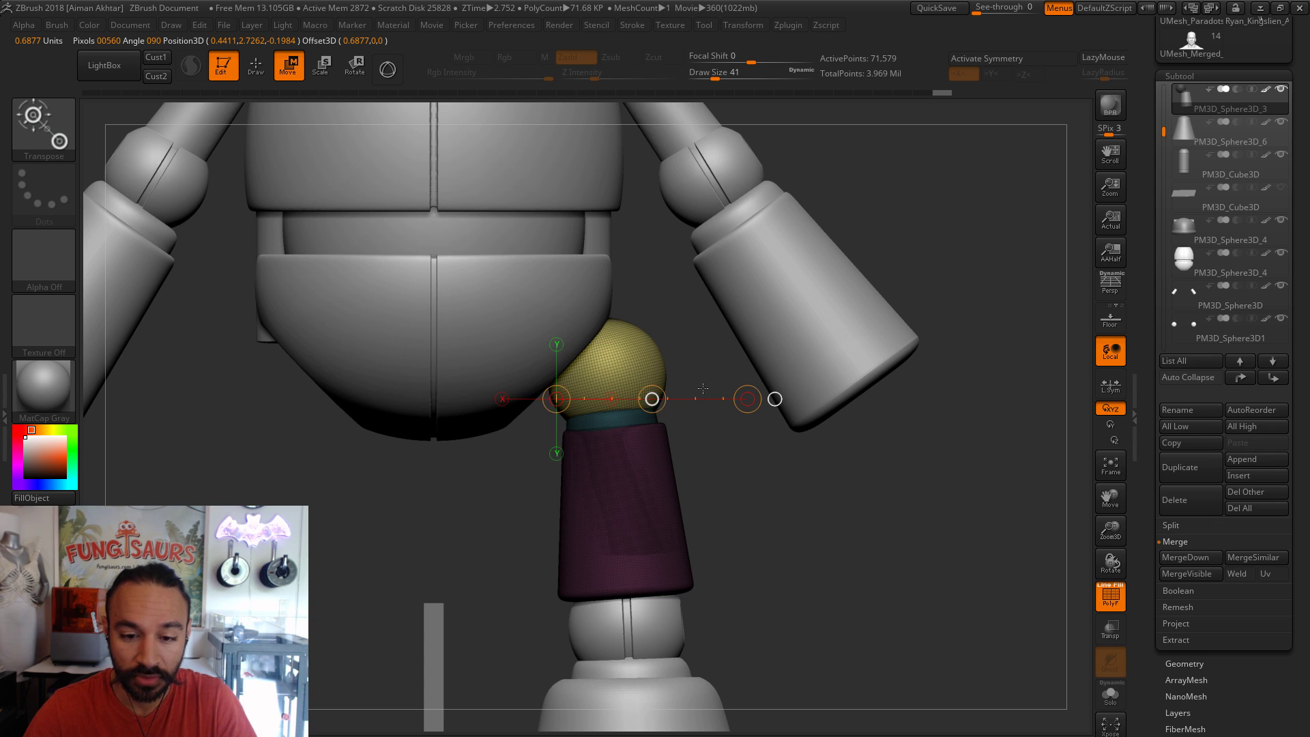
{"action": "mouse_move", "coordinate": [710, 410]}
{"action": "left_mouse_down", "text": "shift"}
{"action": "mouse_move", "coordinate": [761, 514]}
{"action": "mouse_move", "coordinate": [782, 457]}
{"action": "left_mouse_up", "text": "shift"}
{"action": "left_click_drag", "start_coordinate": [628, 369], "coordinate": [966, 369], "text": "shift"}
{"action": "left_click_drag", "start_coordinate": [797, 369], "coordinate": [789, 369]}
{"action": "mouse_move", "coordinate": [788, 537]}
{"action": "left_mouse_down"}
{"action": "mouse_move", "coordinate": [830, 556]}
{"action": "mouse_move", "coordinate": [802, 547]}
{"action": "left_mouse_up"}
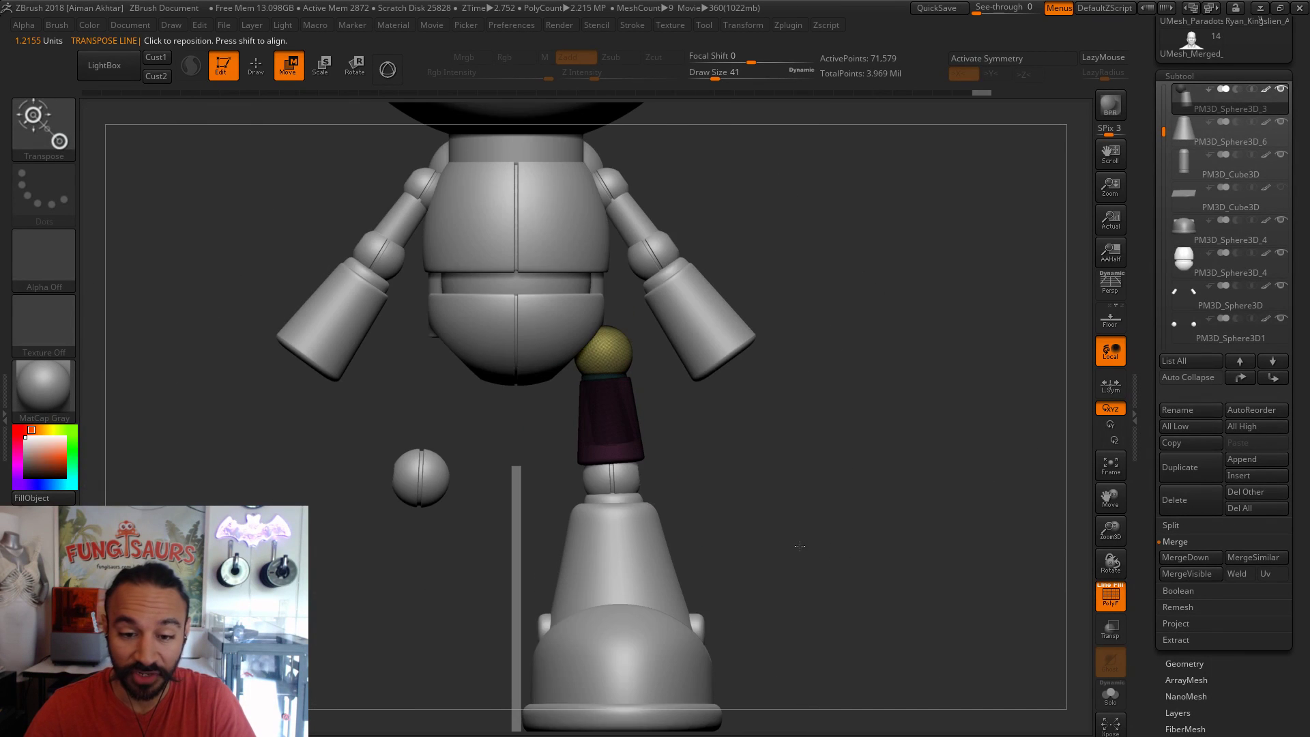
- Frame the hip sphere, nudge it slightly inward over the collar, and turn off the PolyFrame display
{"action": "key", "text": "f"}
{"action": "left_click_drag", "start_coordinate": [539, 344], "coordinate": [883, 334], "text": "shift"}
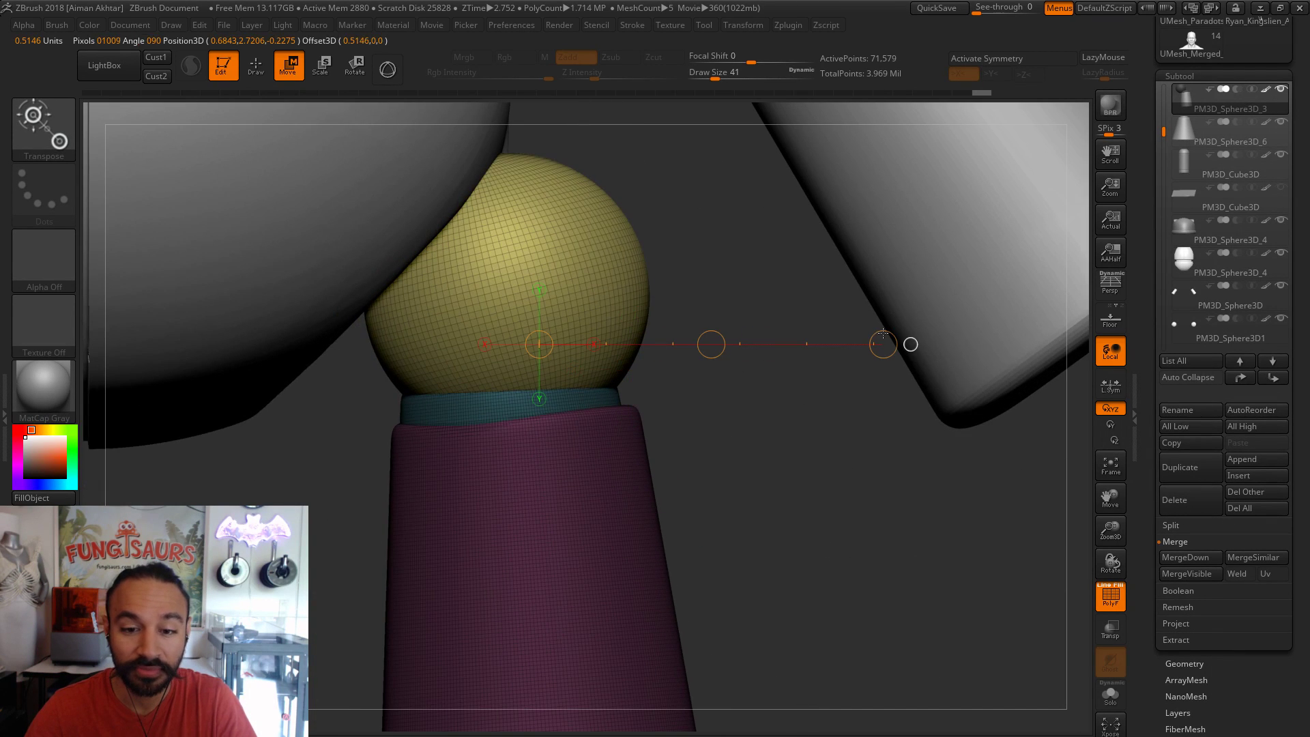
{"action": "left_click_drag", "start_coordinate": [711, 344], "coordinate": [709, 344]}
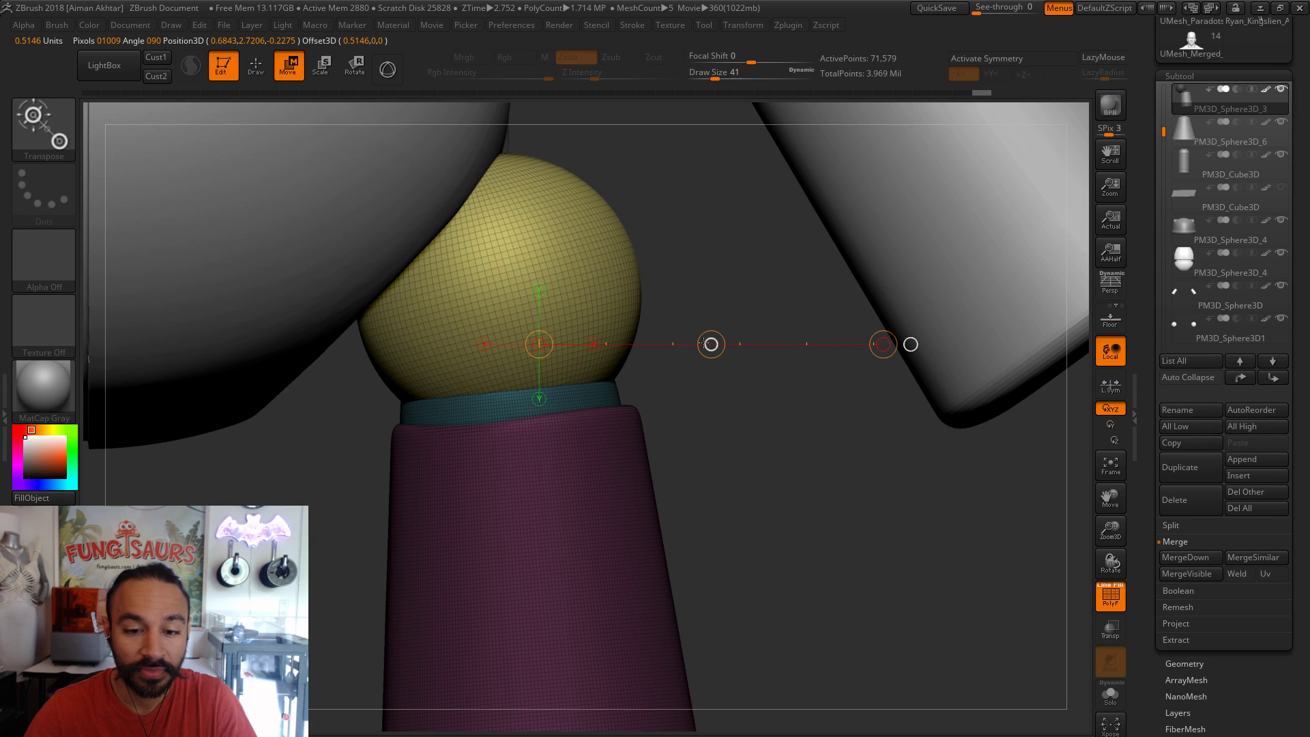
{"action": "left_click_drag", "start_coordinate": [685, 497], "coordinate": [1140, 612], "text": "alt"}
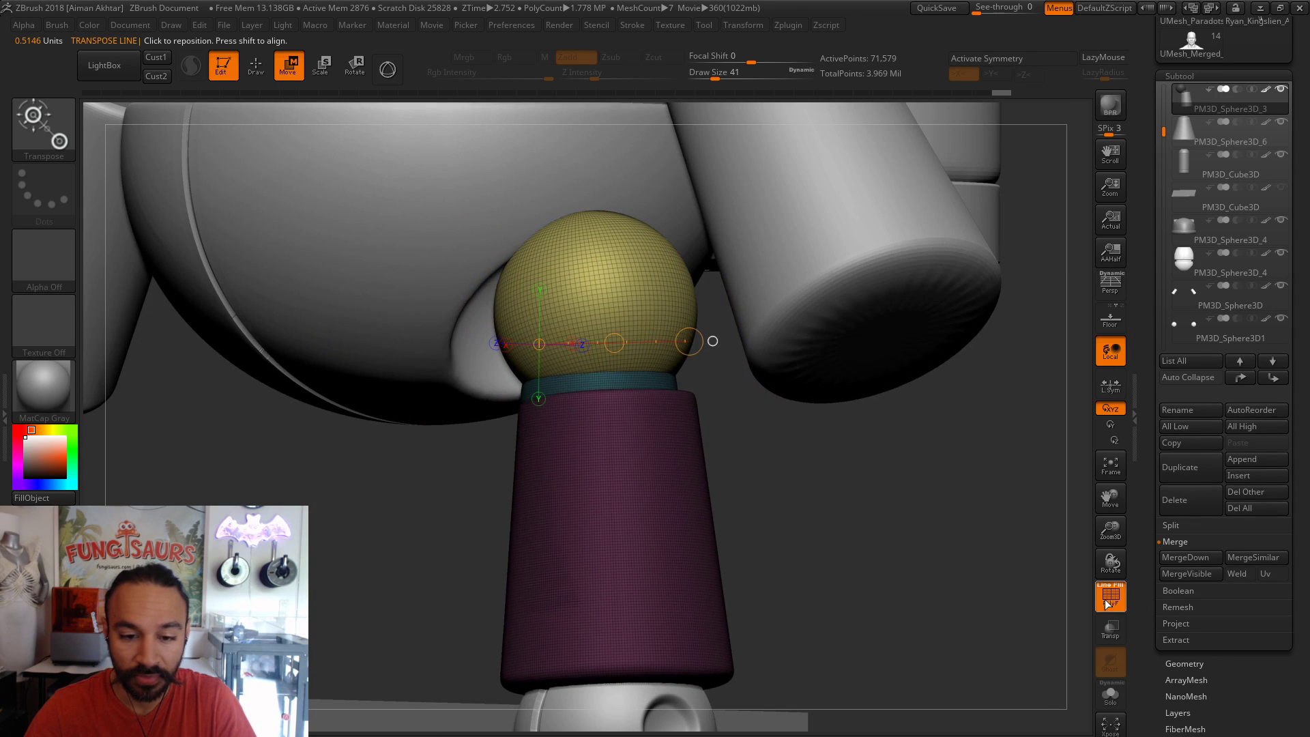
{"action": "left_click", "coordinate": [1111, 597]}
{"action": "left_click_drag", "start_coordinate": [785, 498], "coordinate": [764, 484]}
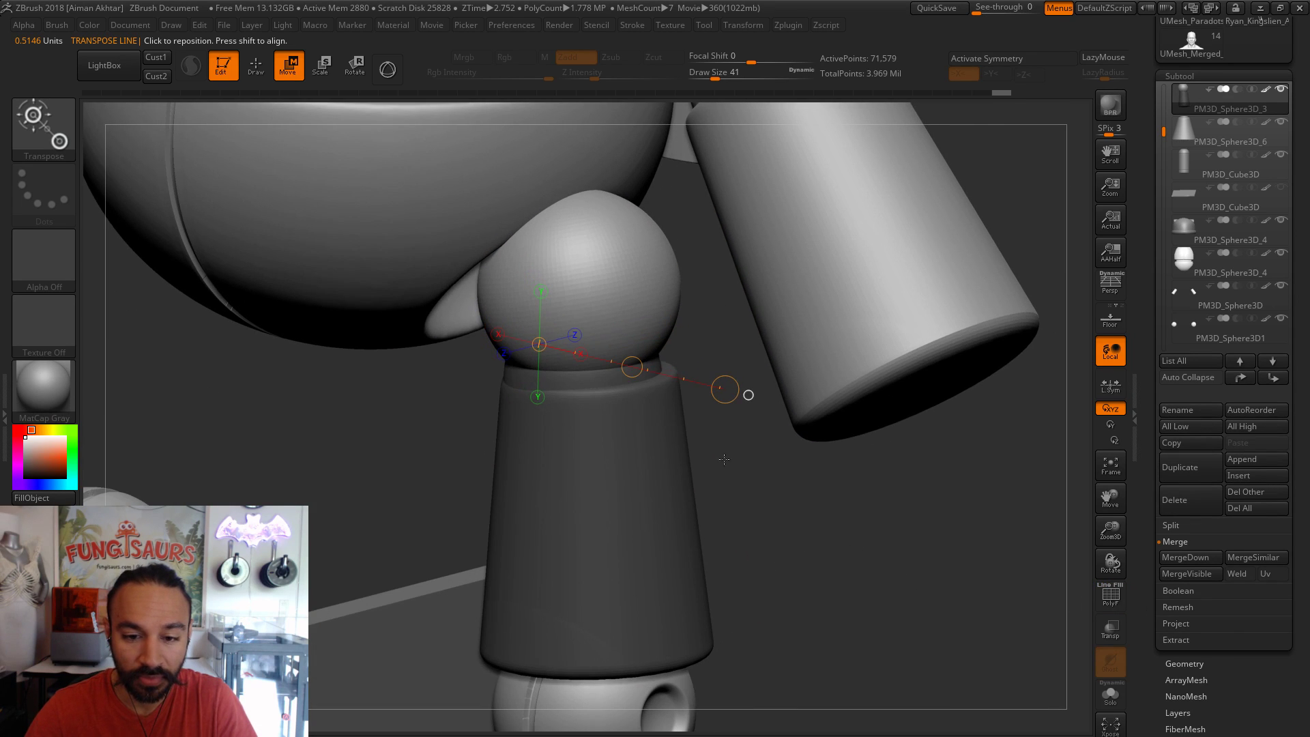
- Mask everything on the upper leg except the collar ring and nudge the ring slightly backward in side view
{"action": "left_click_drag", "start_coordinate": [607, 378], "coordinate": [627, 488]}
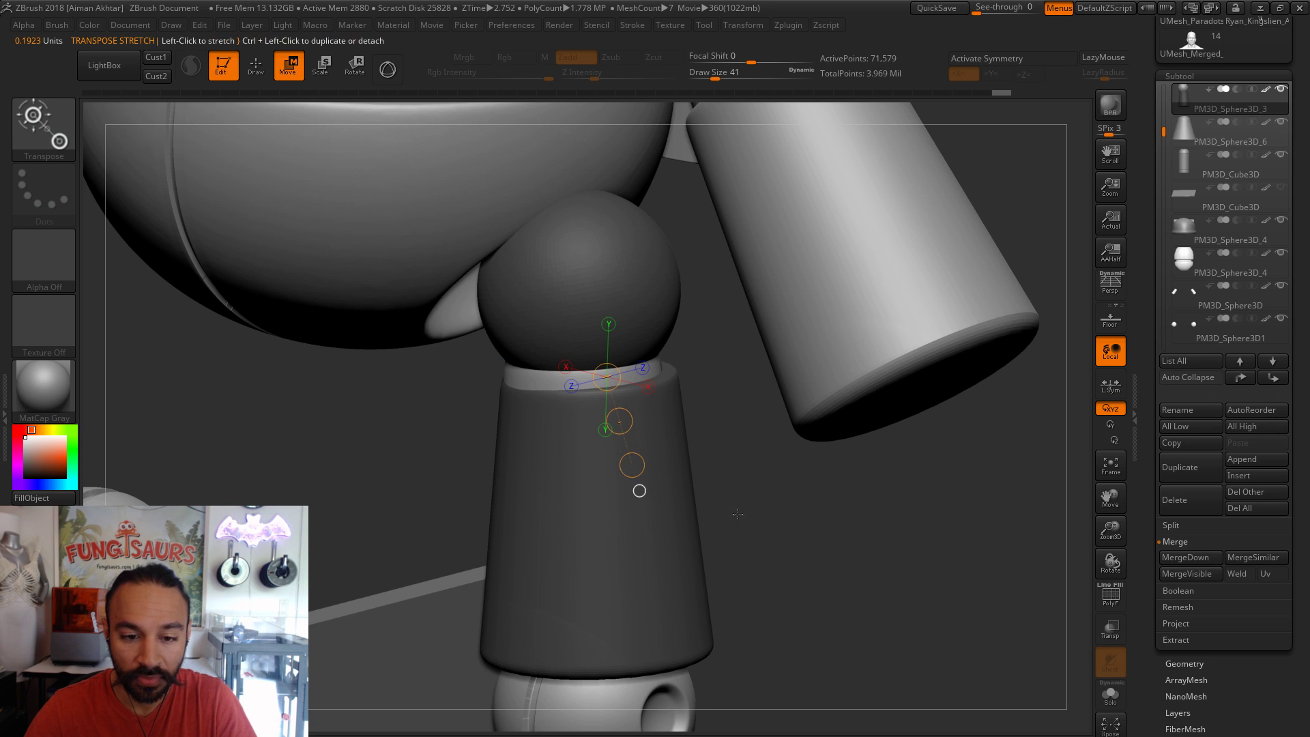
{"action": "left_click_drag", "start_coordinate": [819, 532], "coordinate": [883, 535]}
{"action": "left_click", "coordinate": [956, 321], "text": "alt"}
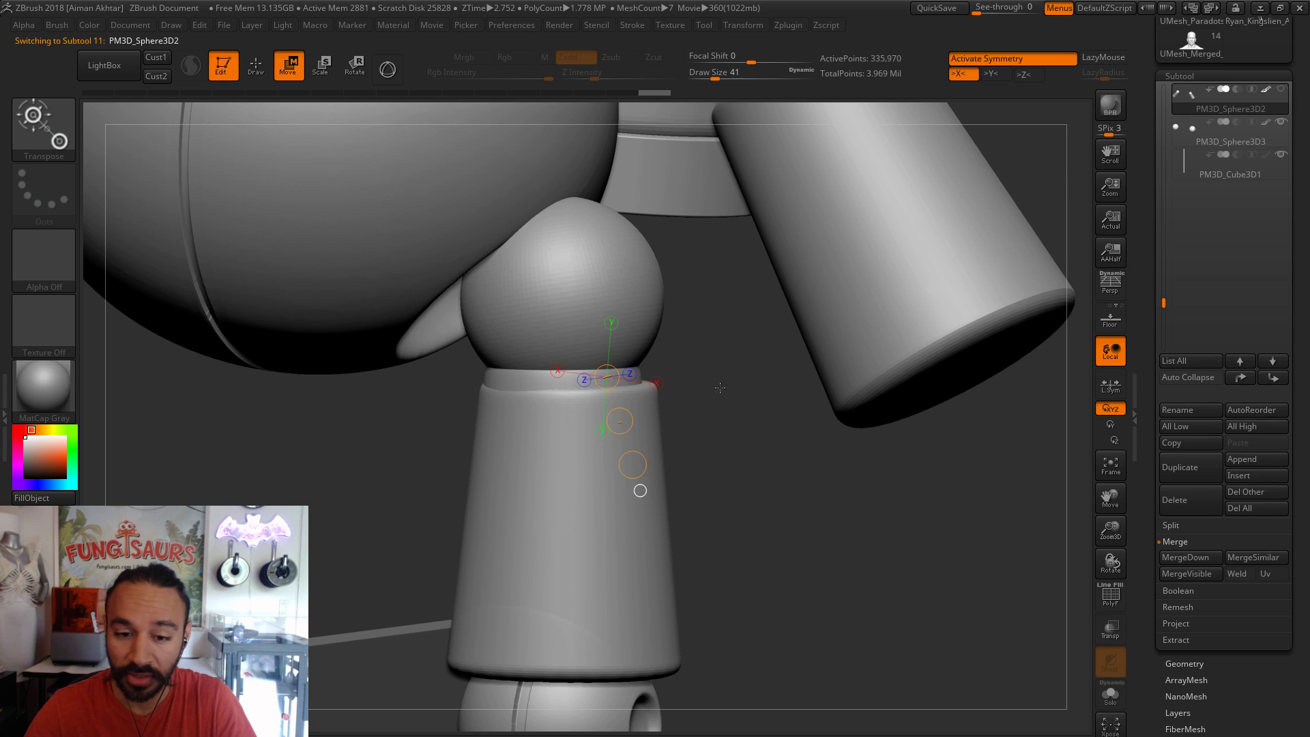
{"action": "left_click", "coordinate": [570, 386], "text": "alt"}
{"action": "left_click_drag", "start_coordinate": [723, 444], "coordinate": [731, 449]}
{"action": "left_click_drag", "start_coordinate": [654, 389], "coordinate": [409, 389], "text": "shift"}
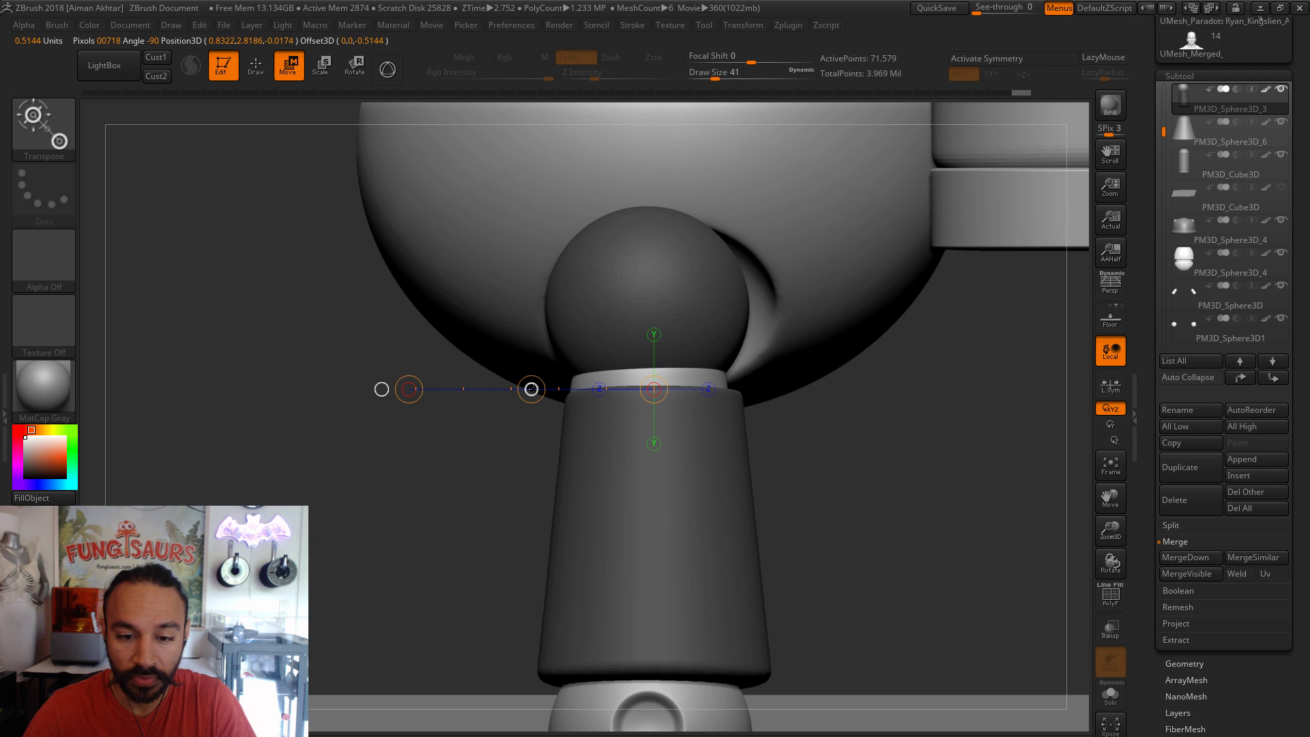
{"action": "mouse_move", "coordinate": [903, 513]}
{"action": "left_mouse_down"}
{"action": "mouse_move", "coordinate": [902, 544]}
{"action": "mouse_move", "coordinate": [881, 487]}
{"action": "mouse_move", "coordinate": [880, 500]}
{"action": "left_mouse_up"}
{"action": "left_click_drag", "start_coordinate": [679, 451], "coordinate": [468, 450], "text": "shift"}
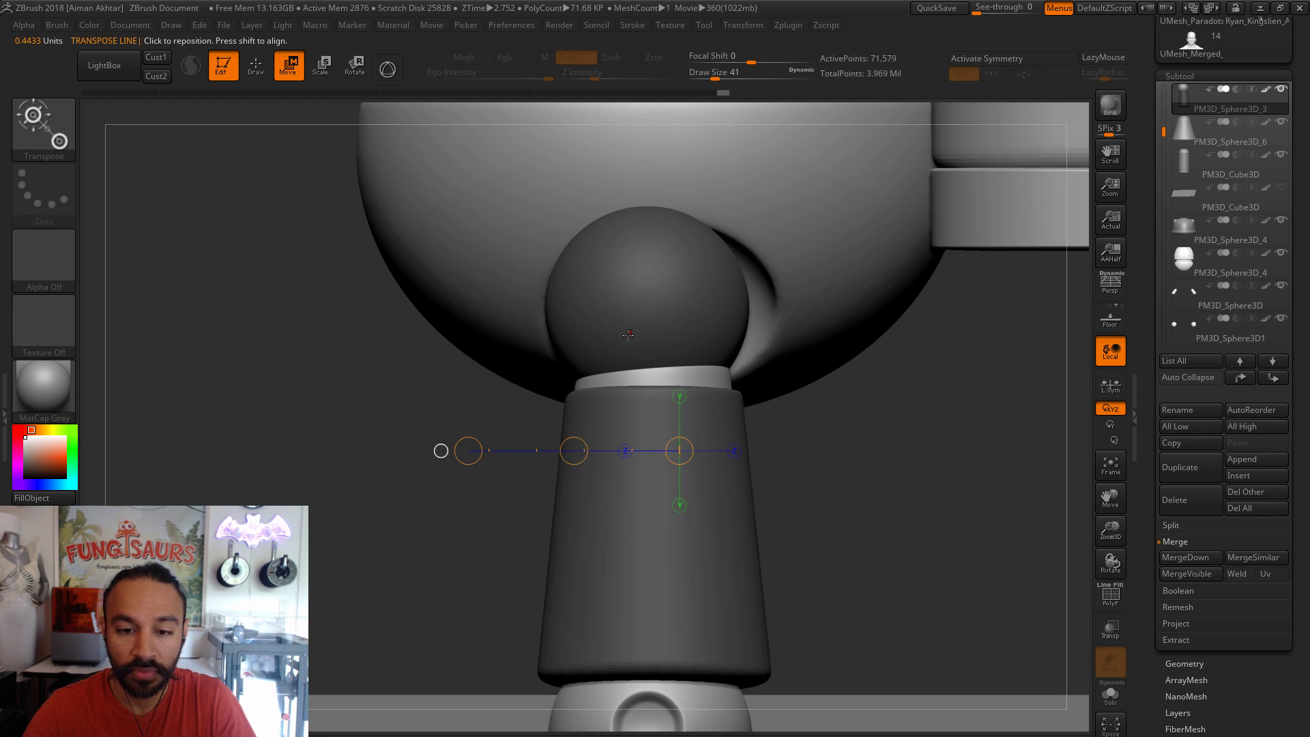
- Unmask only the hip sphere and nudge it slightly backward, and switch the masking to leave only the thigh piece free
{"action": "left_click_drag", "start_coordinate": [648, 324], "coordinate": [641, 482]}
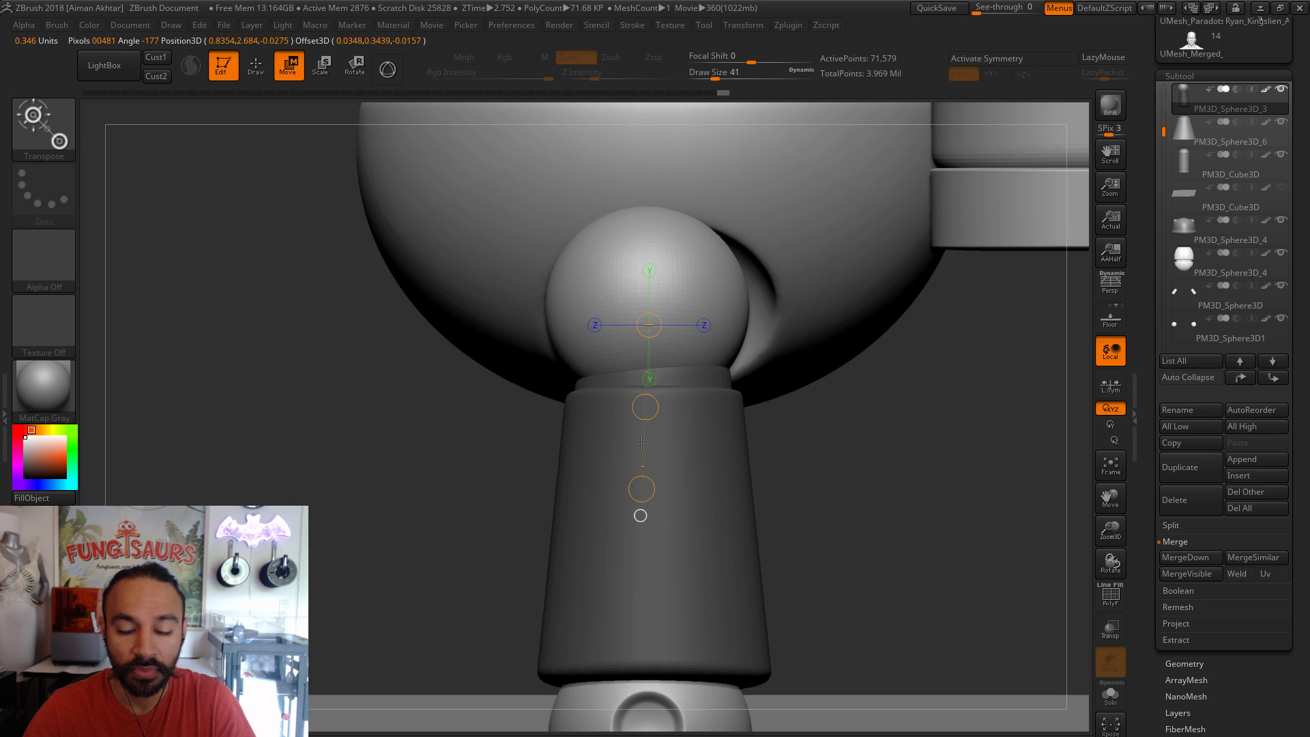
{"action": "left_click_drag", "start_coordinate": [617, 294], "coordinate": [523, 296]}
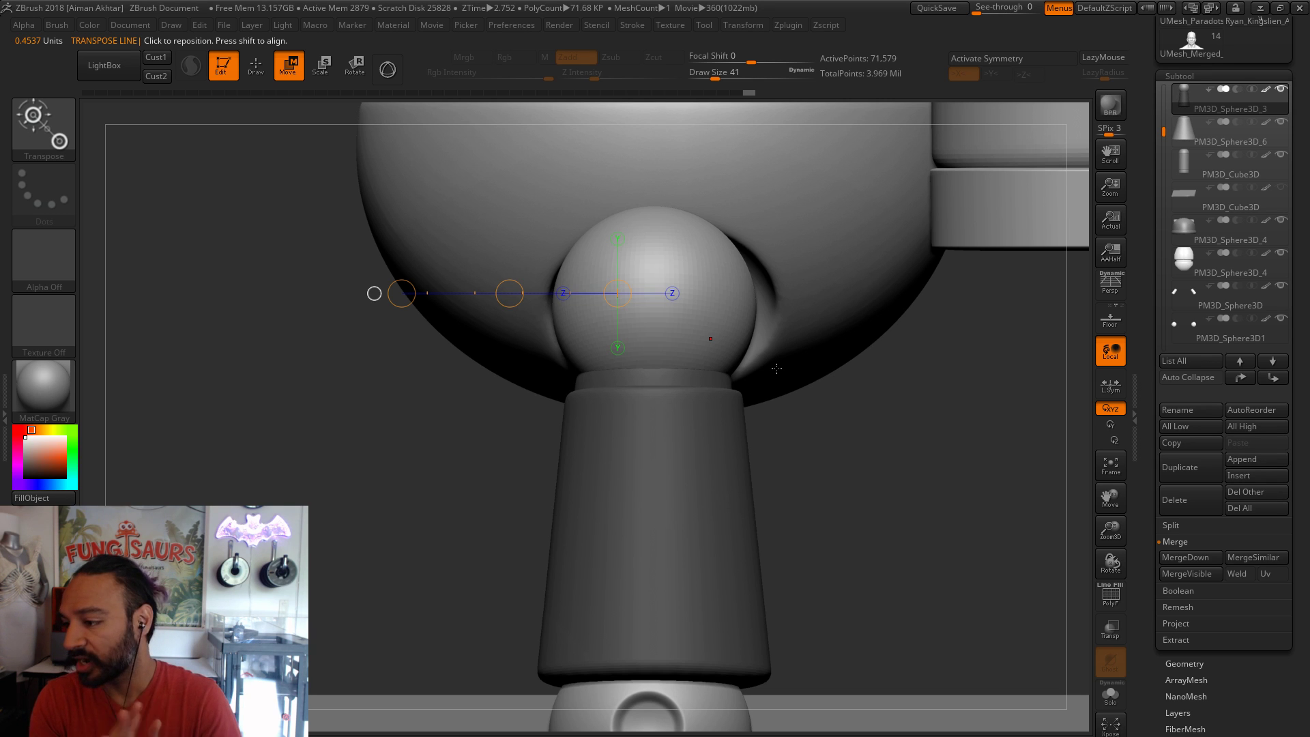
{"action": "mouse_move", "coordinate": [620, 453]}
{"action": "left_mouse_down", "text": "ctrl"}
{"action": "mouse_move", "coordinate": [642, 296]}
{"action": "mouse_move", "coordinate": [690, 527]}
{"action": "left_mouse_up", "text": "ctrl"}
{"action": "mouse_move", "coordinate": [661, 380]}
{"action": "left_mouse_down", "text": "ctrl"}
{"action": "mouse_move", "coordinate": [661, 283]}
{"action": "mouse_move", "coordinate": [713, 526]}
{"action": "left_mouse_up", "text": "ctrl"}
{"action": "left_click_drag", "start_coordinate": [656, 441], "coordinate": [679, 237], "text": "ctrl"}
{"action": "left_click_drag", "start_coordinate": [829, 549], "coordinate": [893, 514]}
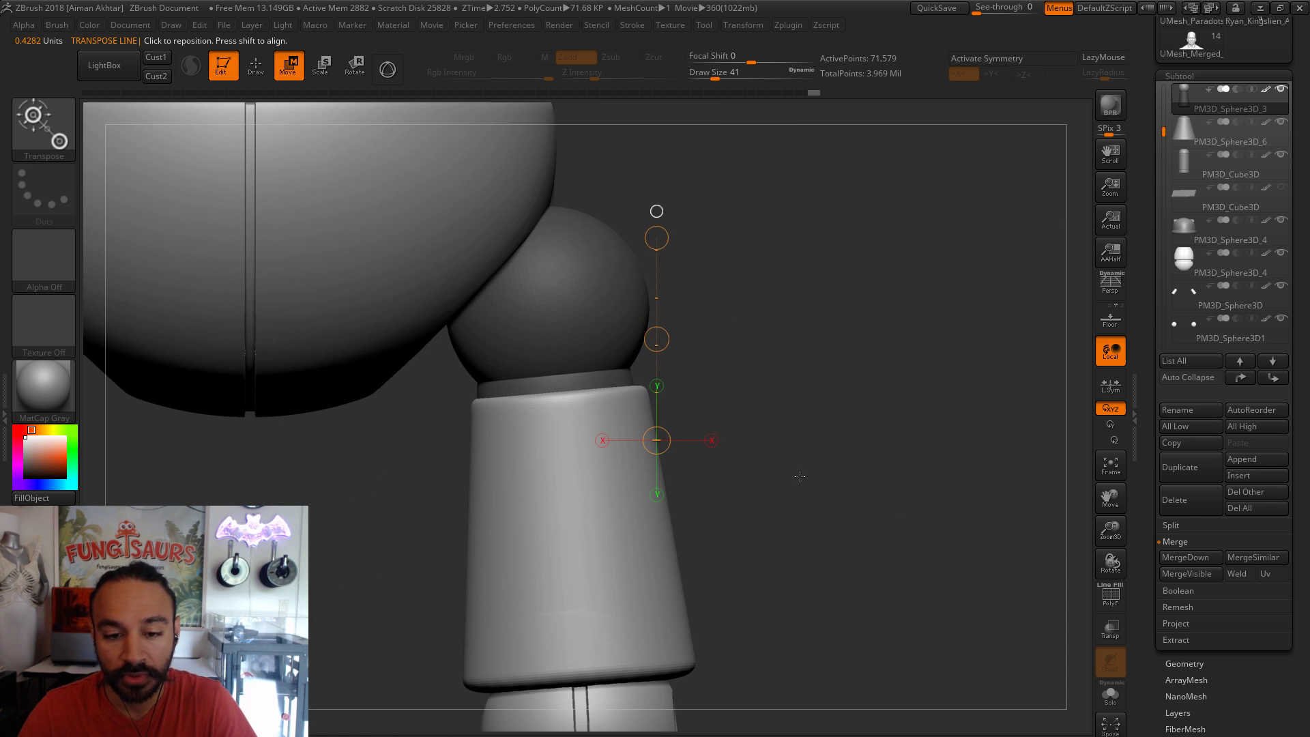
{"action": "left_click_drag", "start_coordinate": [810, 380], "coordinate": [802, 411]}
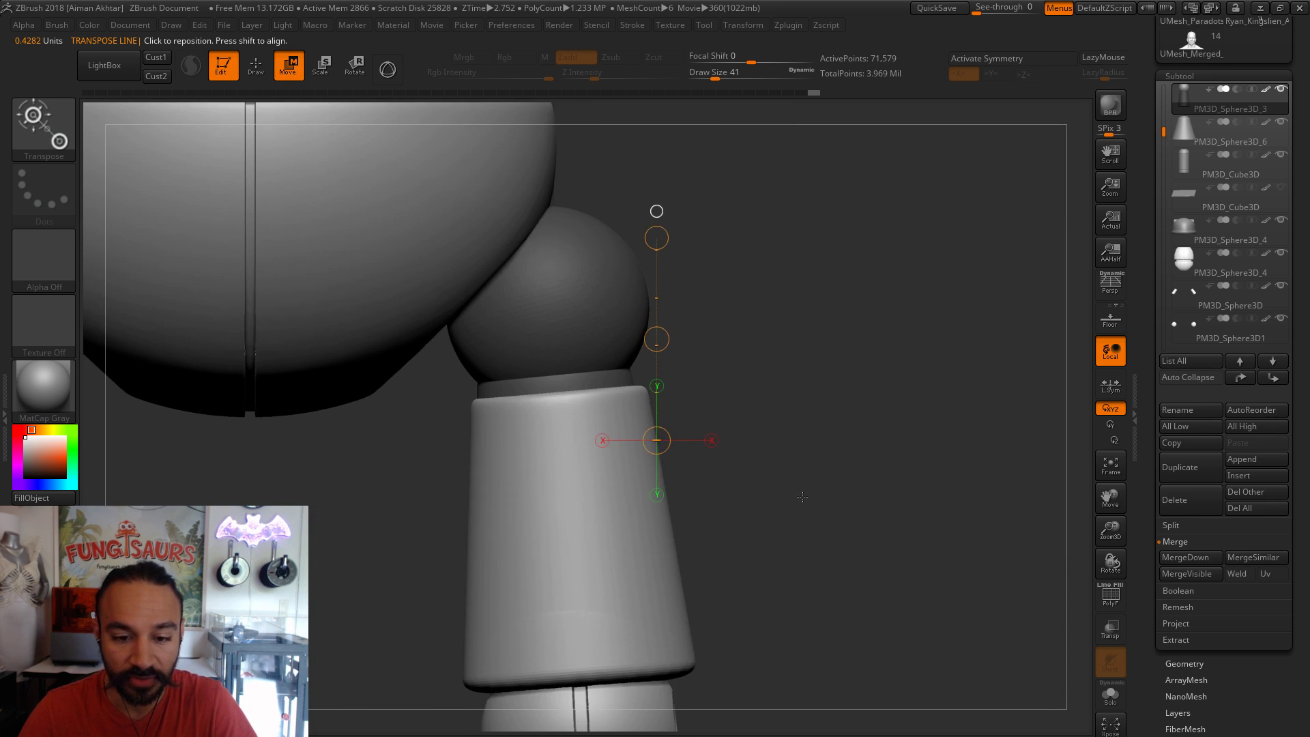
- Unmask the hip sphere and collar together and nudge them slightly sideways over the thigh in front view
{"action": "left_click_drag", "start_coordinate": [592, 349], "coordinate": [782, 351]}
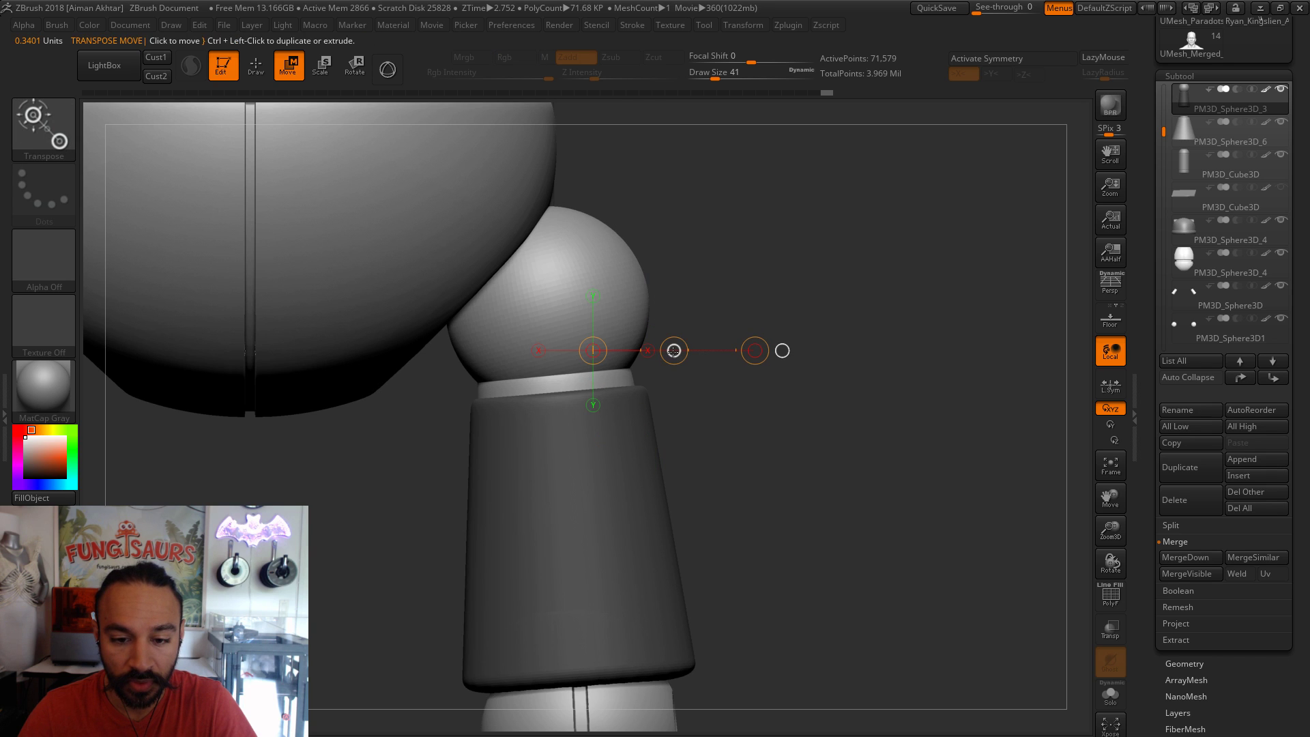
{"action": "left_click_drag", "start_coordinate": [675, 351], "coordinate": [677, 352]}
{"action": "left_click_drag", "start_coordinate": [769, 509], "coordinate": [762, 555]}
{"action": "left_click_drag", "start_coordinate": [777, 355], "coordinate": [685, 377]}
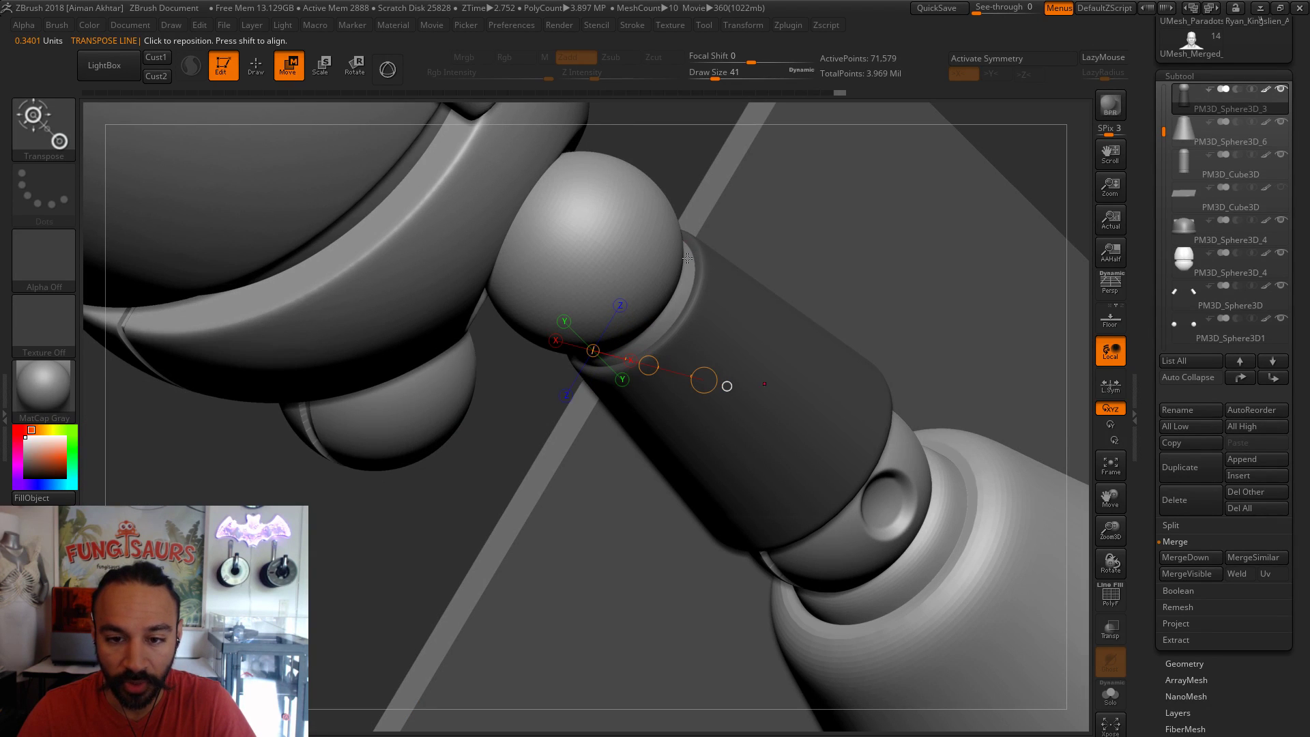
- Nudge the hip sphere and collar slightly backward along a horizontal transpose line in side view to centre them over the thigh
{"action": "left_click_drag", "start_coordinate": [403, 468], "coordinate": [404, 354]}
{"action": "left_click_drag", "start_coordinate": [513, 393], "coordinate": [563, 331]}
{"action": "left_click_drag", "start_coordinate": [798, 312], "coordinate": [680, 323]}
{"action": "left_click_drag", "start_coordinate": [755, 470], "coordinate": [757, 436], "text": "alt"}
{"action": "left_click_drag", "start_coordinate": [576, 232], "coordinate": [544, 277], "text": "alt"}
{"action": "left_click_drag", "start_coordinate": [763, 511], "coordinate": [787, 681], "text": "alt"}
{"action": "mouse_move", "coordinate": [554, 381]}
{"action": "left_mouse_down", "text": "ctrl"}
{"action": "mouse_move", "coordinate": [755, 403]}
{"action": "mouse_move", "coordinate": [799, 382]}
{"action": "left_mouse_up", "text": "ctrl"}
{"action": "key", "text": "ctrl+z"}
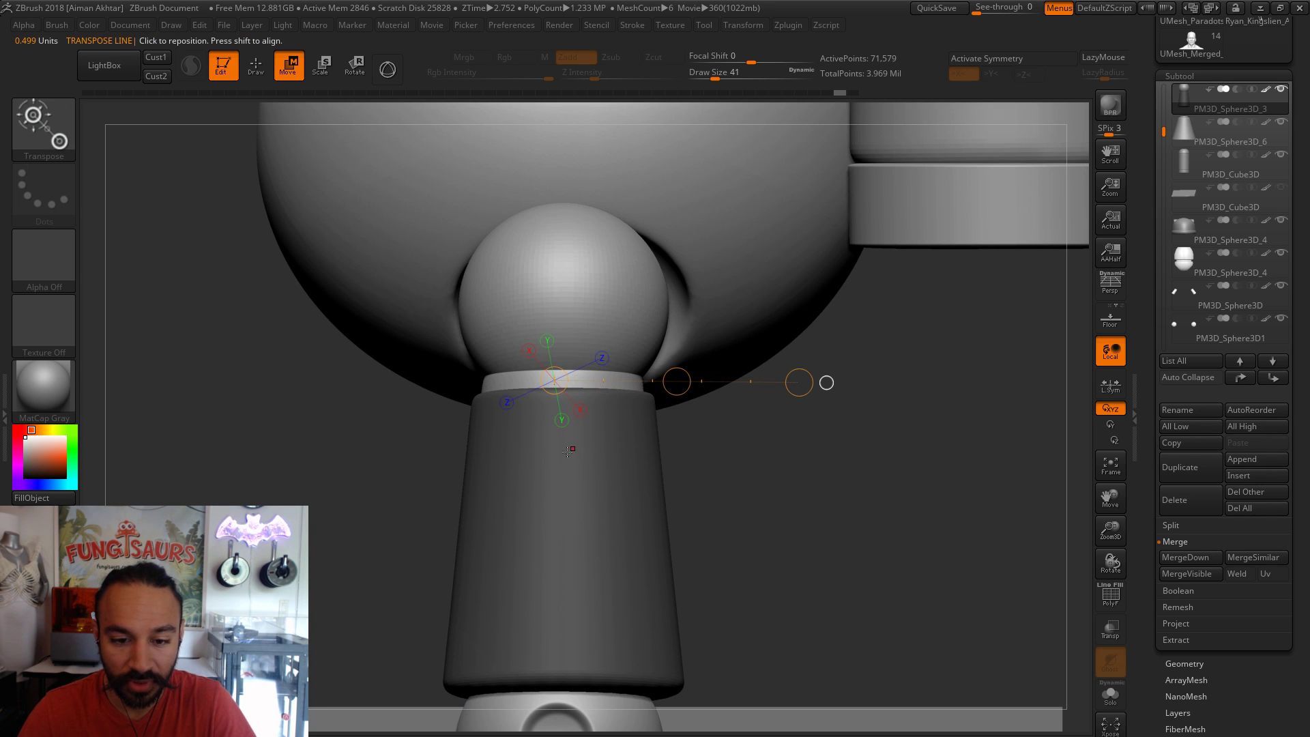
{"action": "left_click_drag", "start_coordinate": [557, 463], "coordinate": [806, 463]}
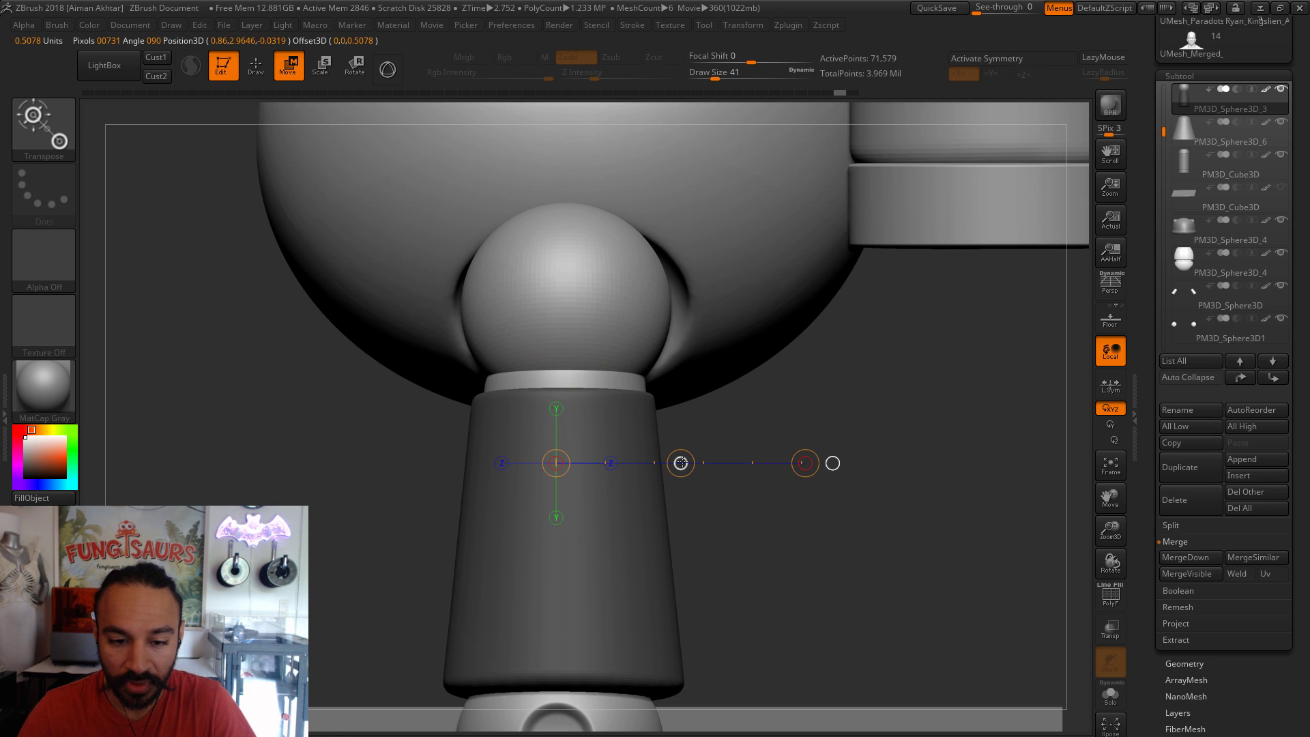
- Select the shin in front view and nudge it slightly sideways along a horizontal transpose line under the knee sphere
{"action": "key", "text": "f"}
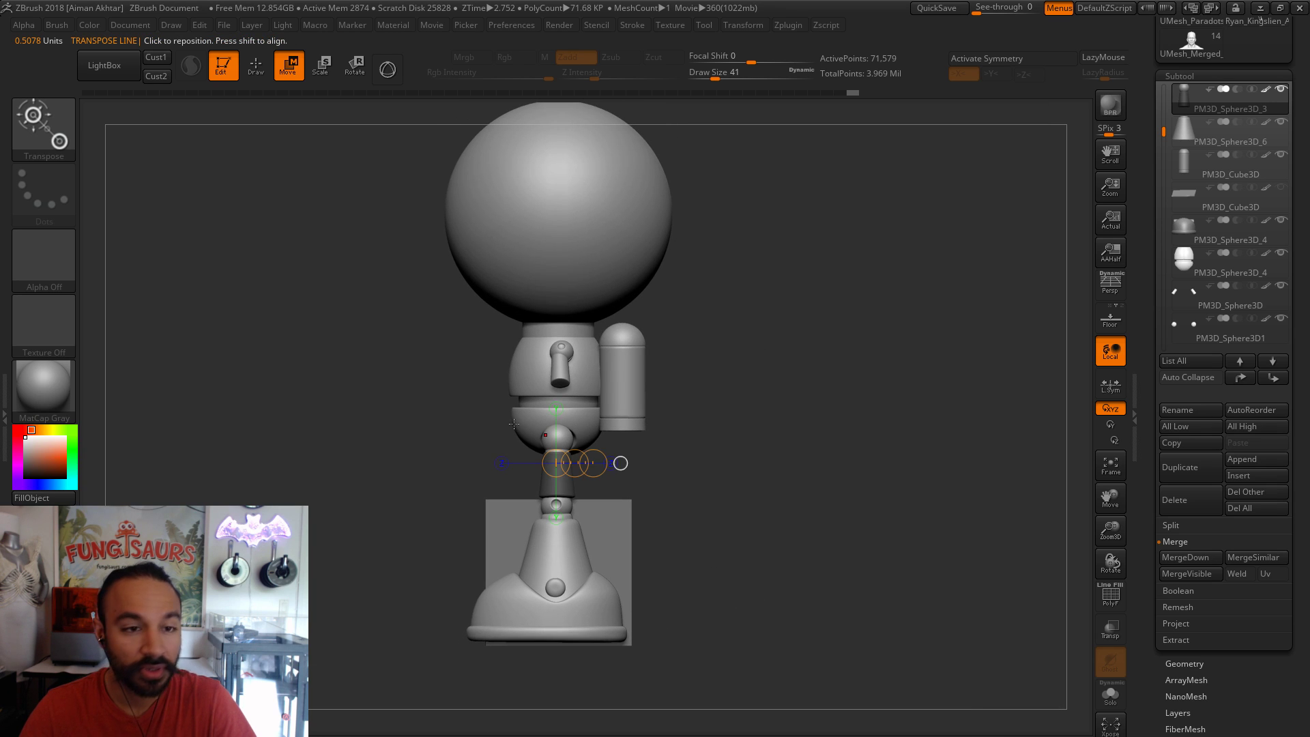
{"action": "key", "text": "q"}
{"action": "left_click_drag", "start_coordinate": [810, 530], "coordinate": [861, 530]}
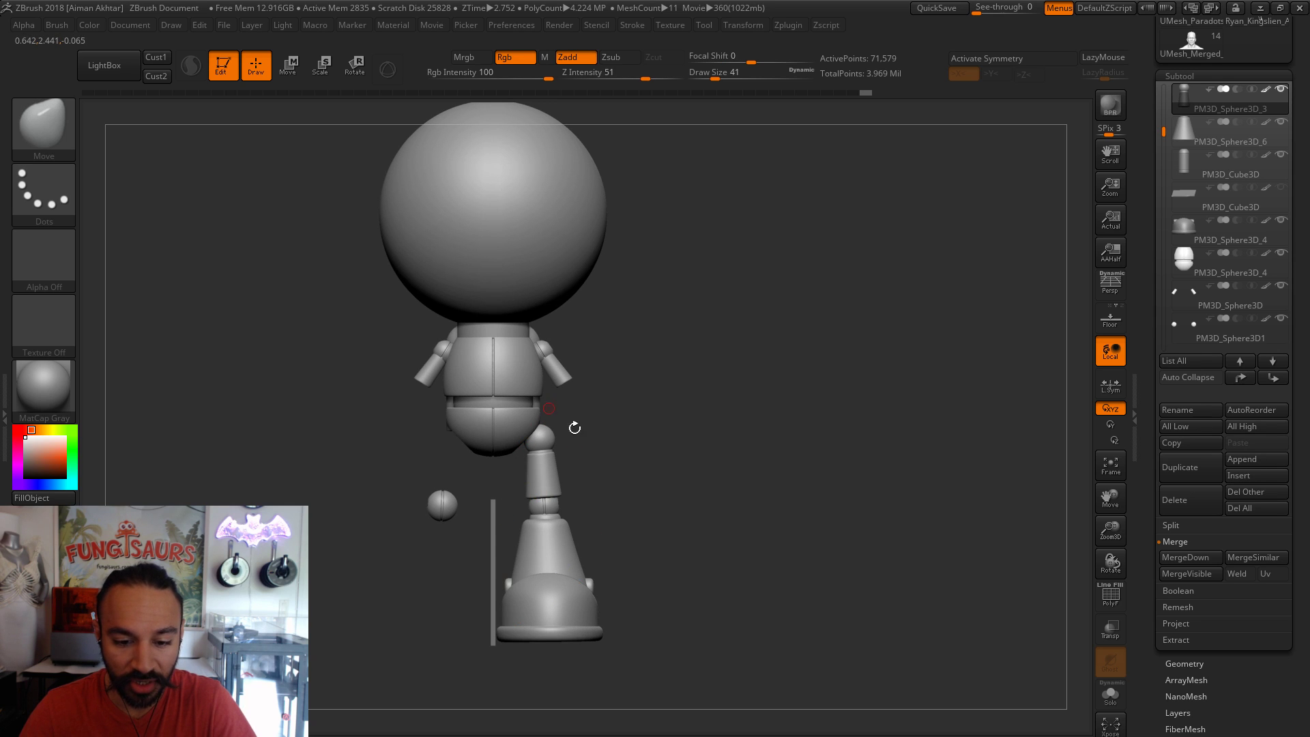
{"action": "left_click_drag", "start_coordinate": [678, 550], "coordinate": [775, 414], "text": "alt"}
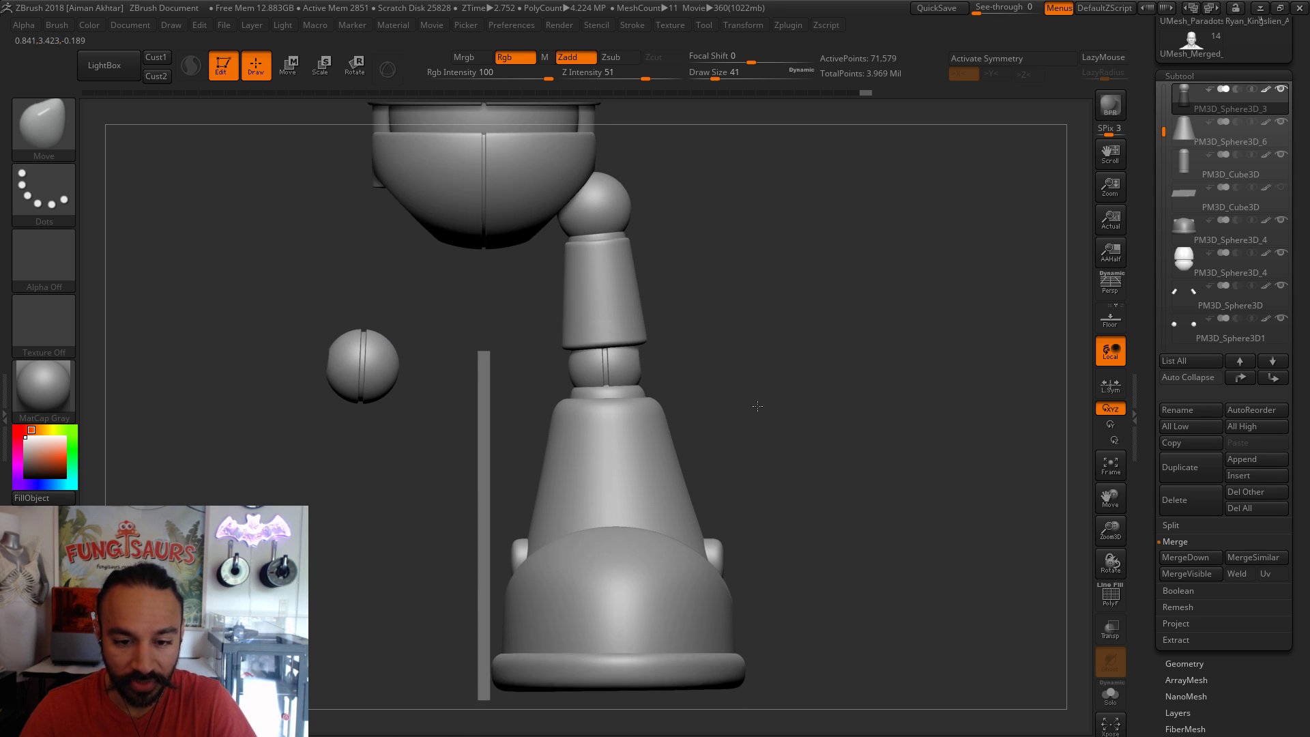
{"action": "left_click", "coordinate": [618, 443], "text": "alt"}
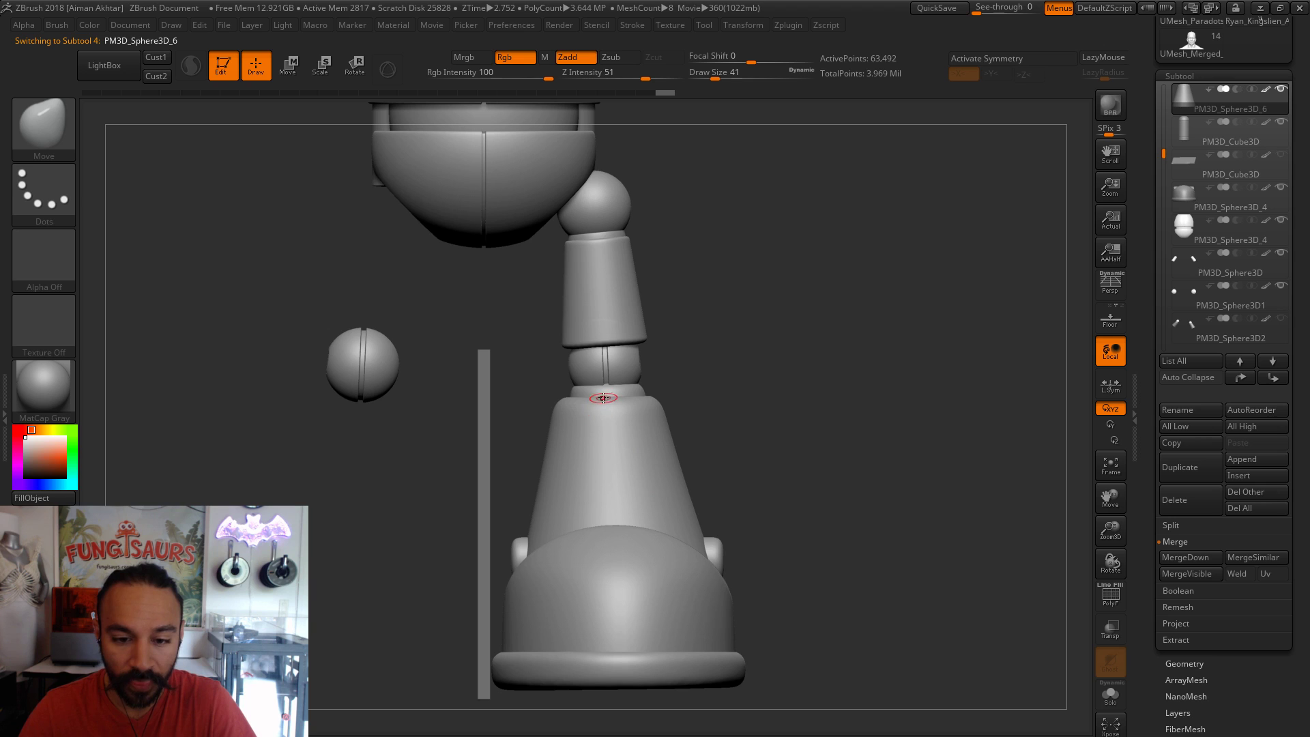
{"action": "left_click", "coordinate": [356, 66]}
{"action": "left_click_drag", "start_coordinate": [605, 408], "coordinate": [604, 260]}
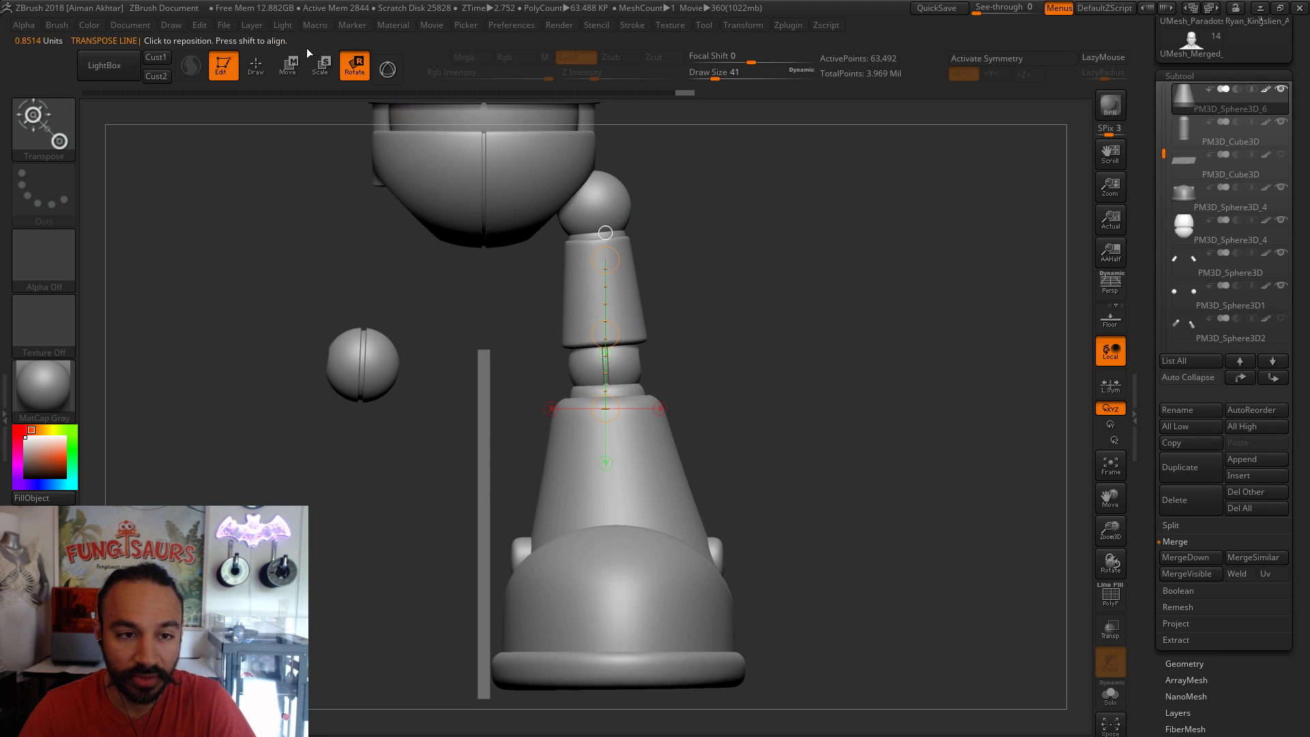
{"action": "key", "text": "w"}
{"action": "left_click_drag", "start_coordinate": [655, 472], "coordinate": [834, 473]}
{"action": "left_click_drag", "start_coordinate": [745, 472], "coordinate": [746, 473]}
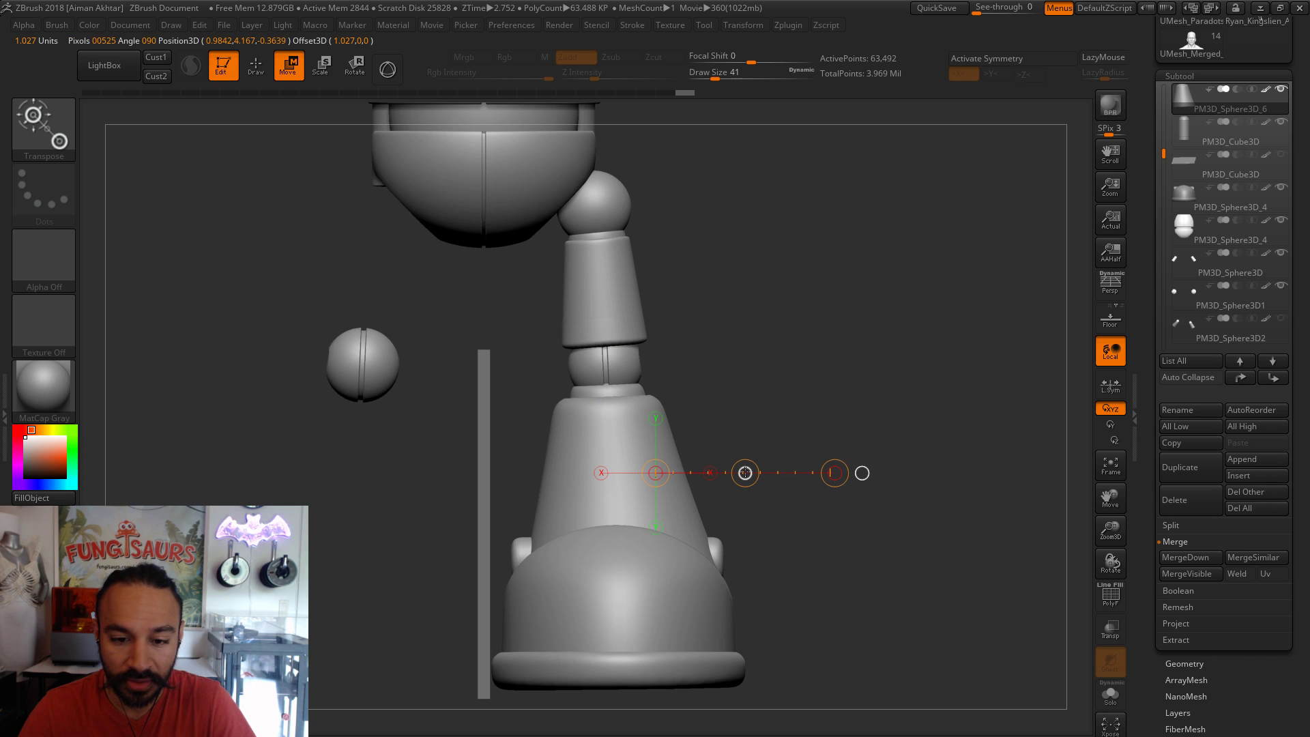
{"action": "left_click_drag", "start_coordinate": [805, 427], "coordinate": [772, 512]}
- Select the foot and nudge it slightly sideways along a horizontal transpose line to centre it under the shin
{"action": "left_click", "coordinate": [632, 610], "text": "alt"}
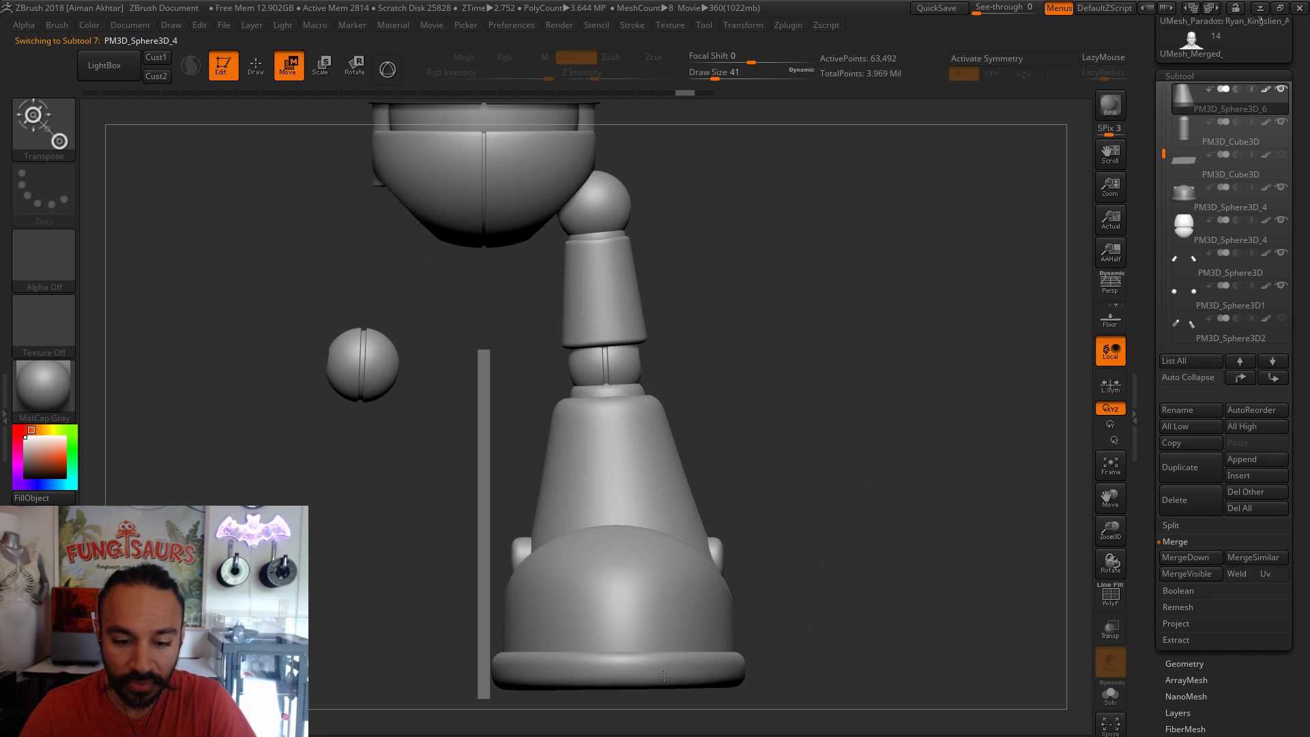
{"action": "left_click_drag", "start_coordinate": [634, 609], "coordinate": [825, 610], "text": "shift"}
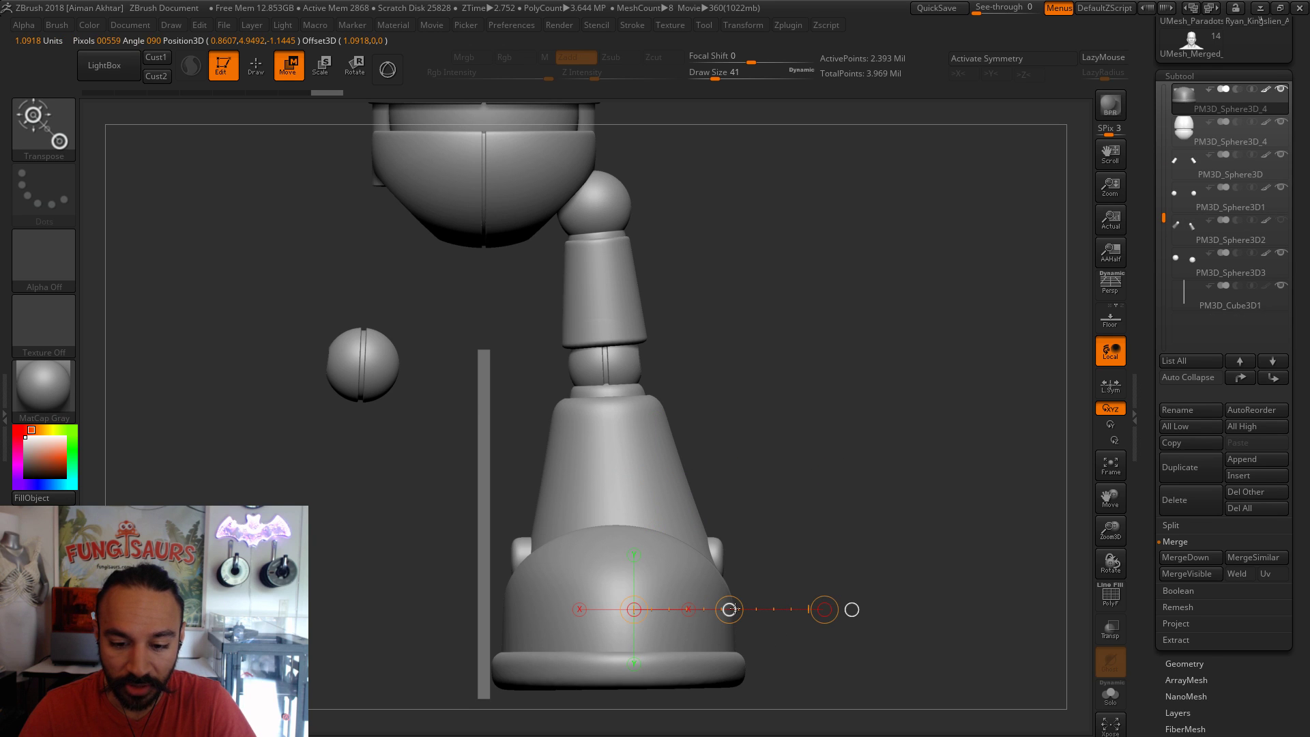
{"action": "left_click_drag", "start_coordinate": [734, 609], "coordinate": [740, 608]}
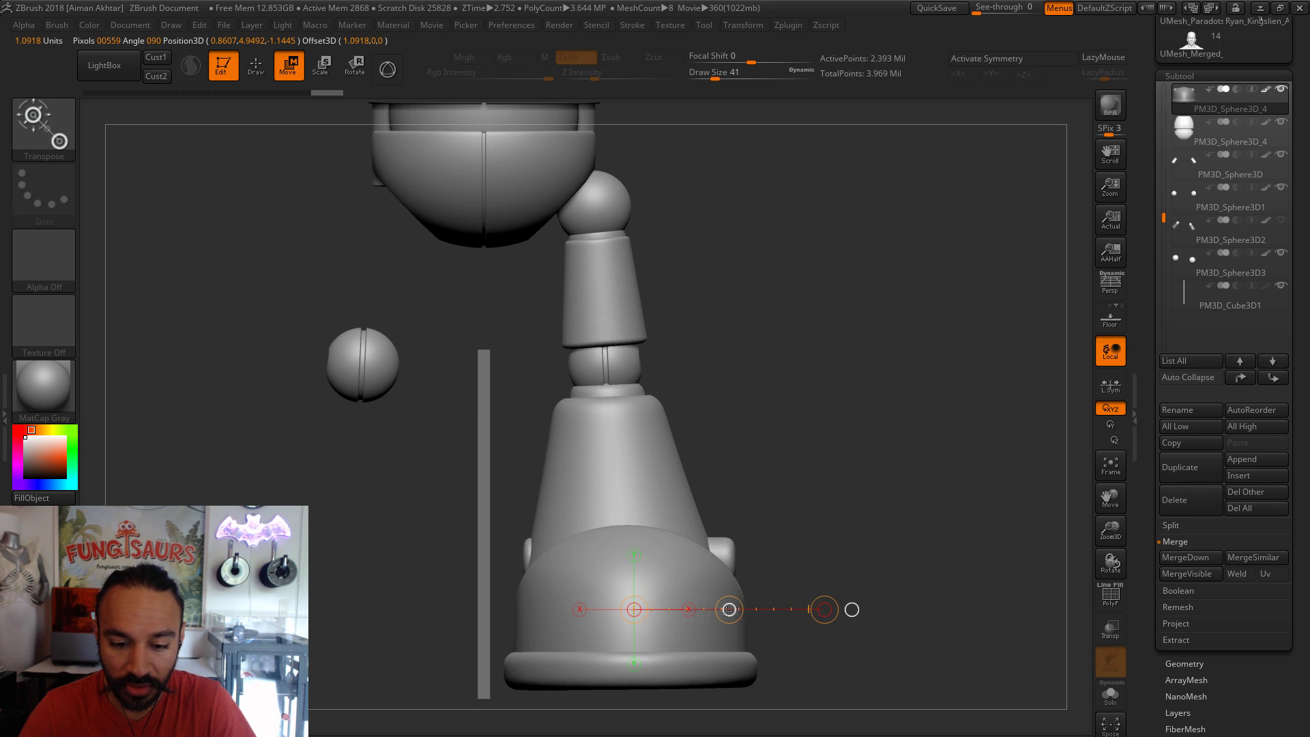
{"action": "key", "text": "ctrl+z"}
{"action": "left_click_drag", "start_coordinate": [730, 609], "coordinate": [861, 546]}
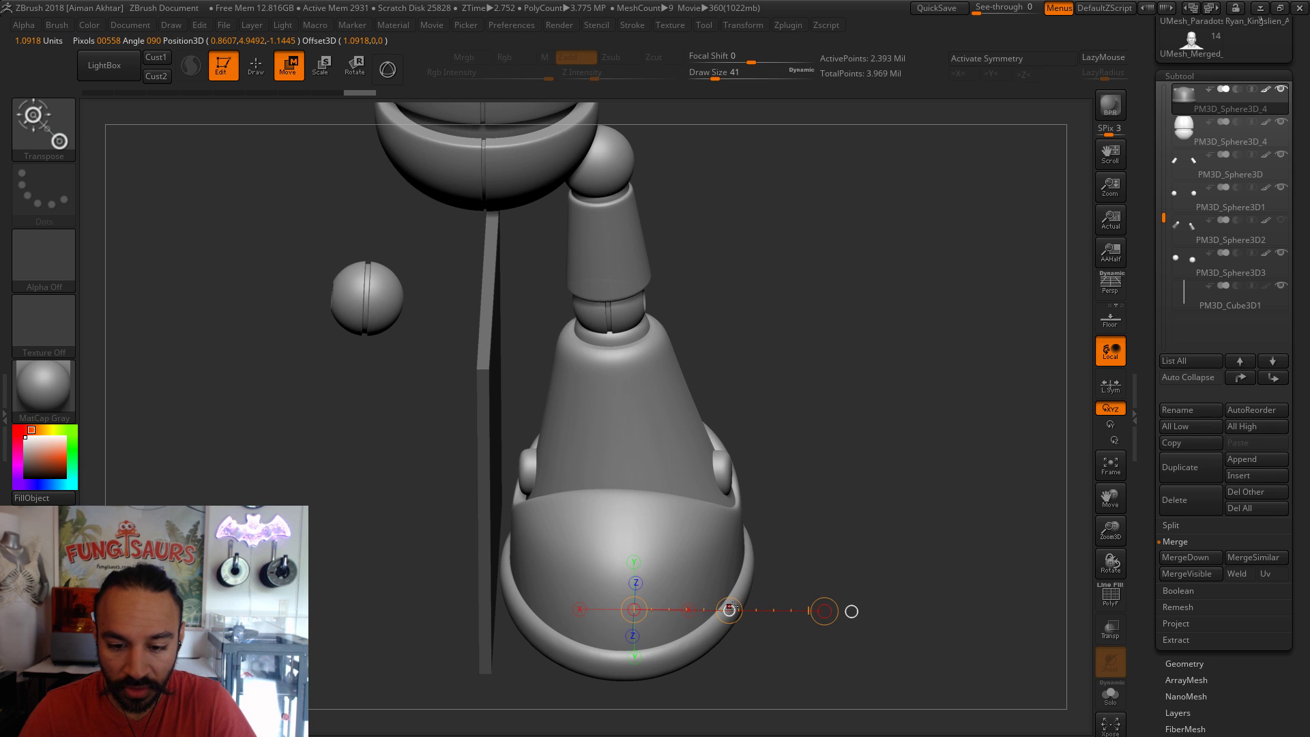
{"action": "left_click_drag", "start_coordinate": [735, 605], "coordinate": [734, 606]}
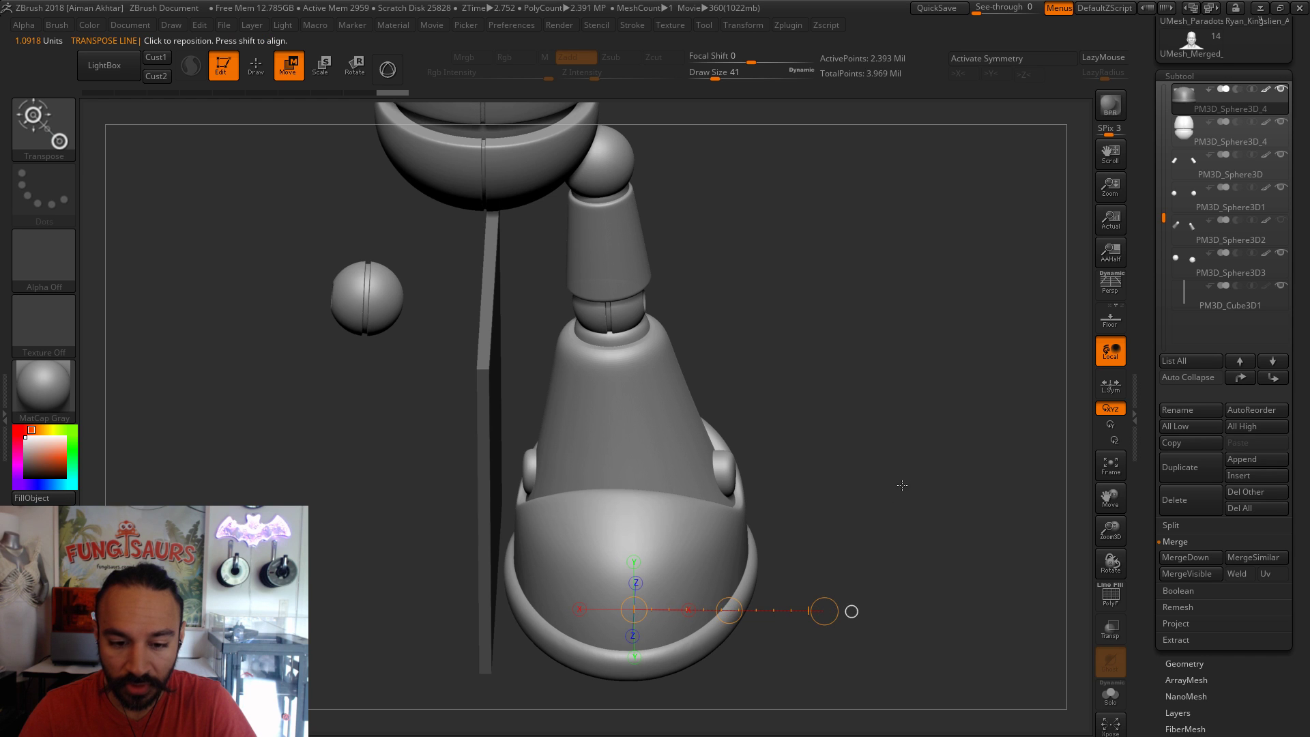
- Mask the foot except the ankle pins and nudge the pins slightly sideways to centre them on the ankle in front view
{"action": "left_click_drag", "start_coordinate": [899, 437], "coordinate": [767, 502]}
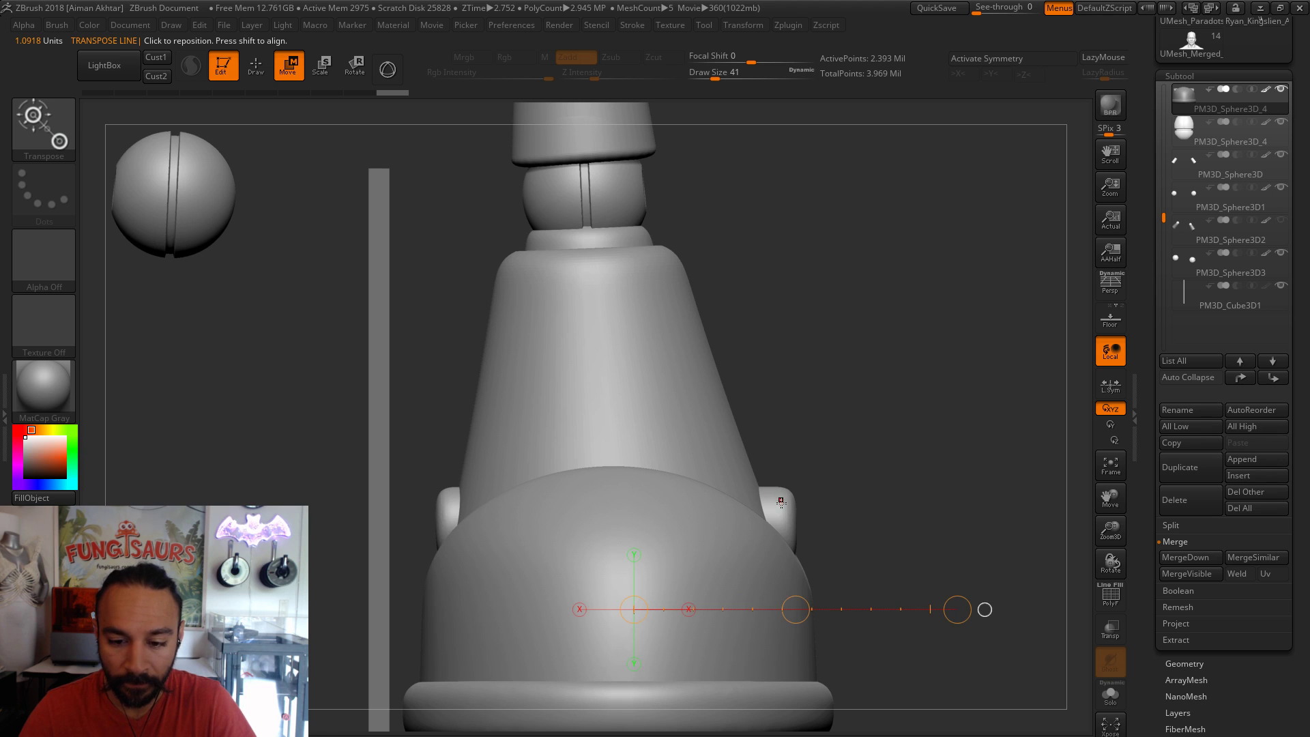
{"action": "left_click", "coordinate": [766, 632], "text": "ctrl"}
{"action": "left_click_drag", "start_coordinate": [781, 504], "coordinate": [766, 632]}
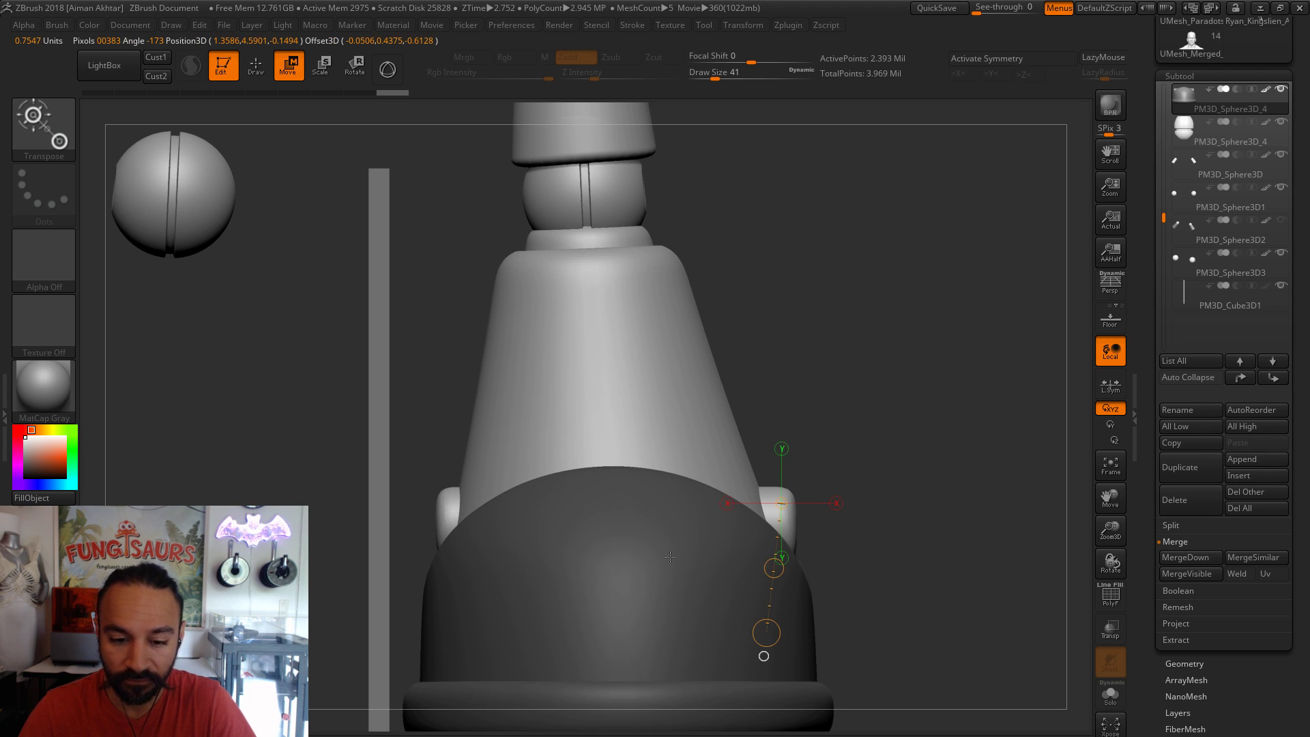
{"action": "mouse_move", "coordinate": [614, 505]}
{"action": "left_mouse_down", "text": "shift"}
{"action": "mouse_move", "coordinate": [858, 490]}
{"action": "mouse_move", "coordinate": [862, 508]}
{"action": "left_mouse_up", "text": "shift"}
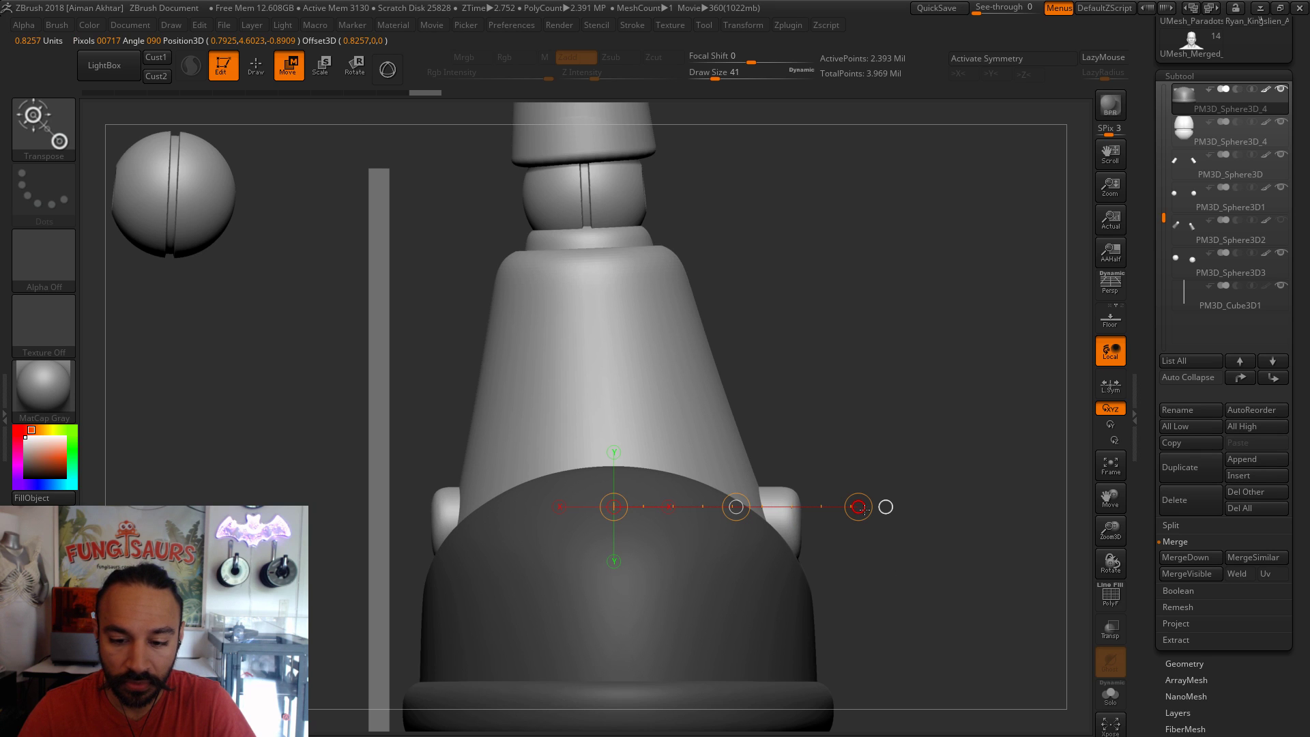
{"action": "left_click", "coordinate": [735, 506]}
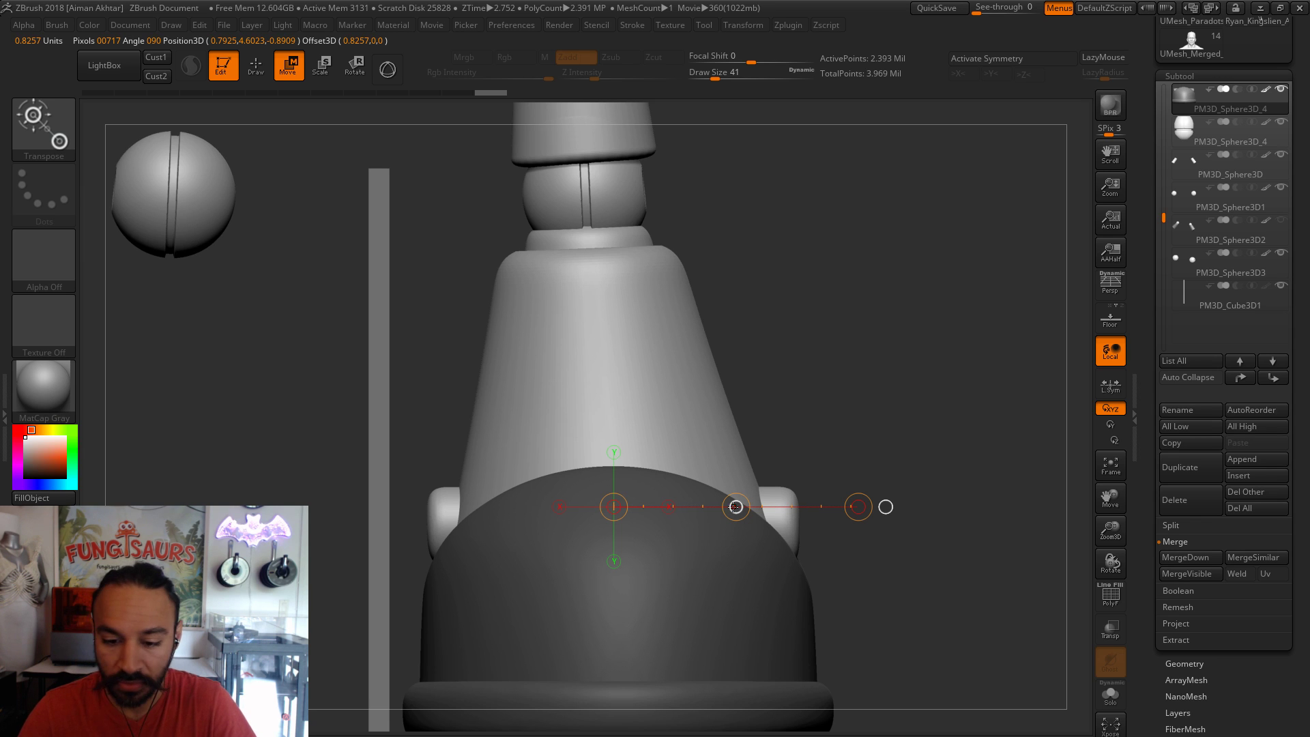
{"action": "left_click_drag", "start_coordinate": [887, 546], "coordinate": [787, 508]}
- Select the torso and try to widen it with a horizontal transpose line drawn from its centre seam in front view
{"action": "left_click", "coordinate": [254, 66]}
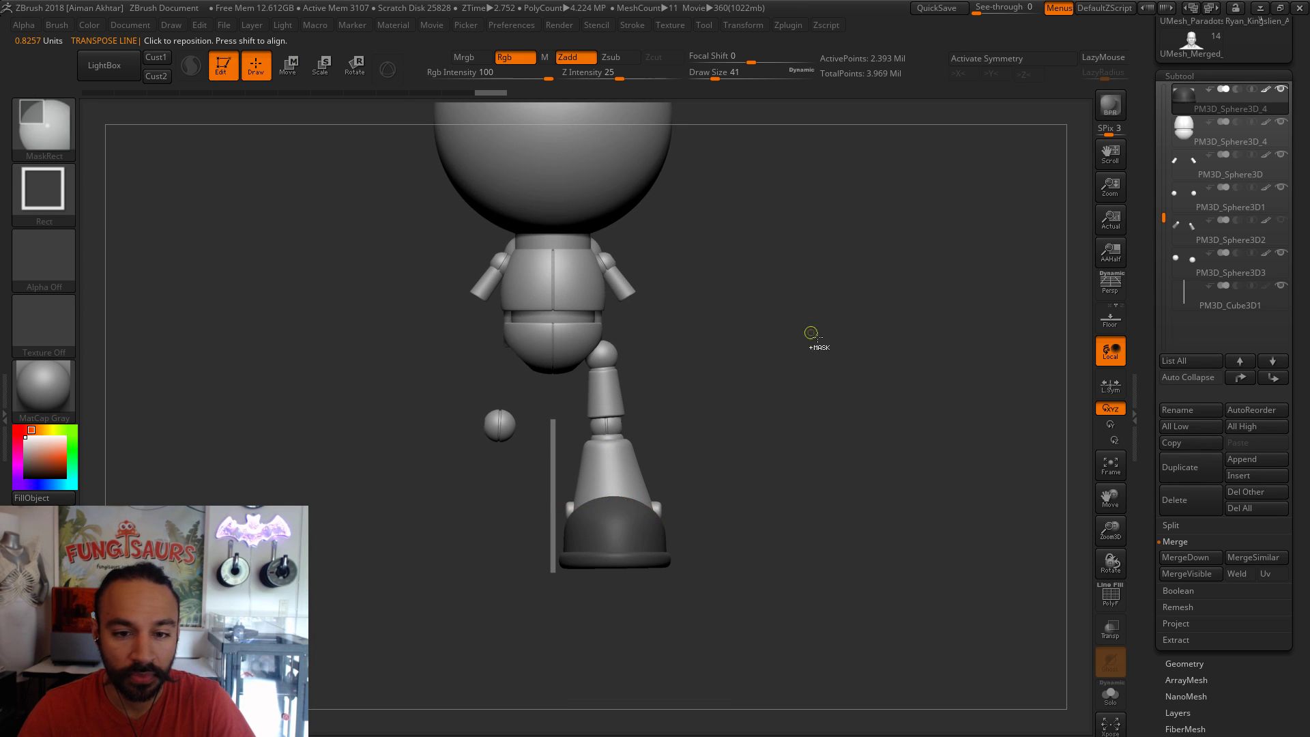
{"action": "left_click_drag", "start_coordinate": [828, 392], "coordinate": [852, 523], "text": "alt"}
{"action": "left_click", "coordinate": [597, 434], "text": "alt"}
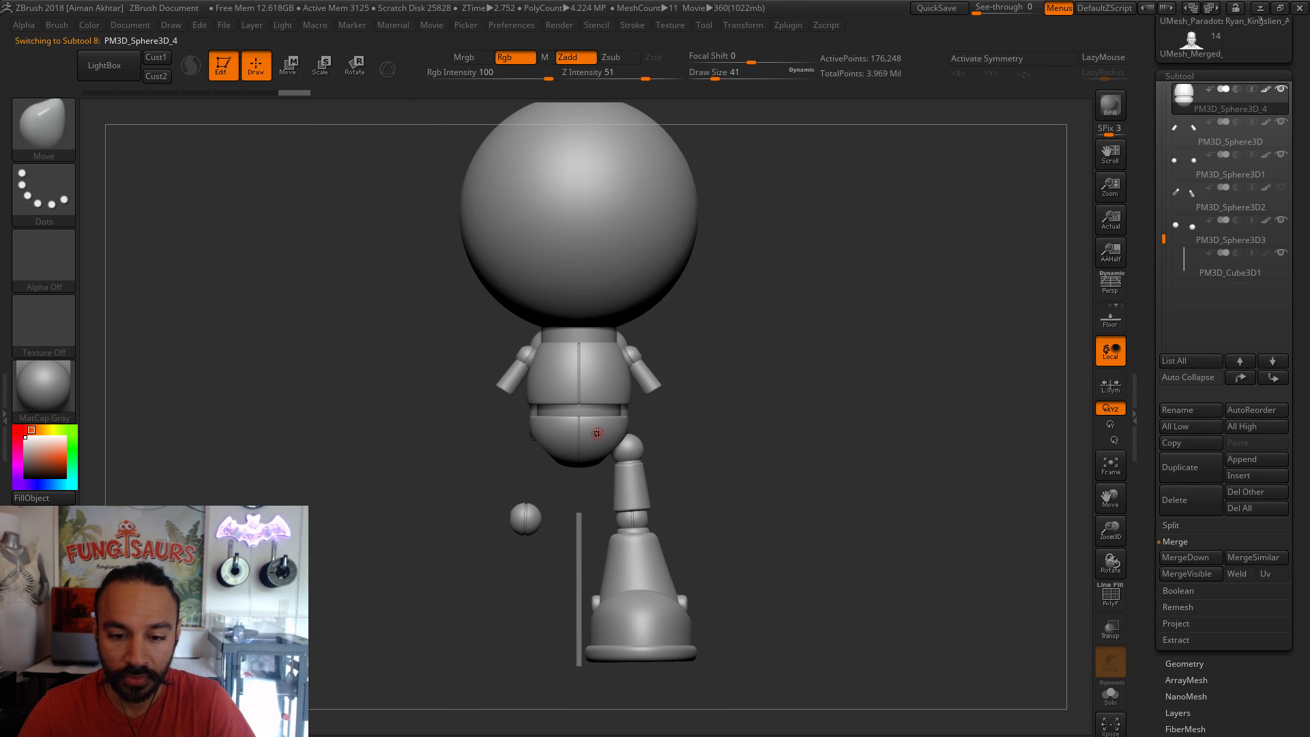
{"action": "left_click_drag", "start_coordinate": [729, 477], "coordinate": [848, 635], "text": "alt"}
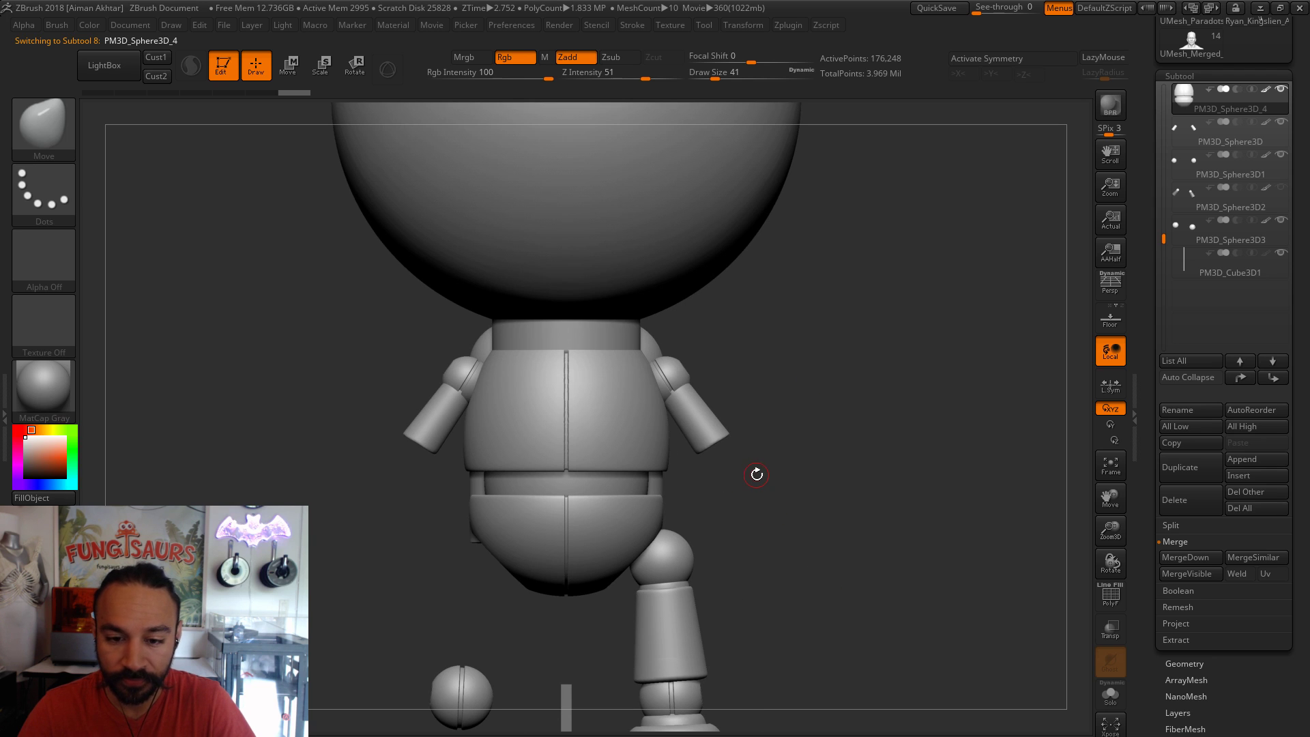
{"action": "left_click", "coordinate": [287, 66]}
{"action": "left_click_drag", "start_coordinate": [570, 435], "coordinate": [754, 434], "text": "shift"}
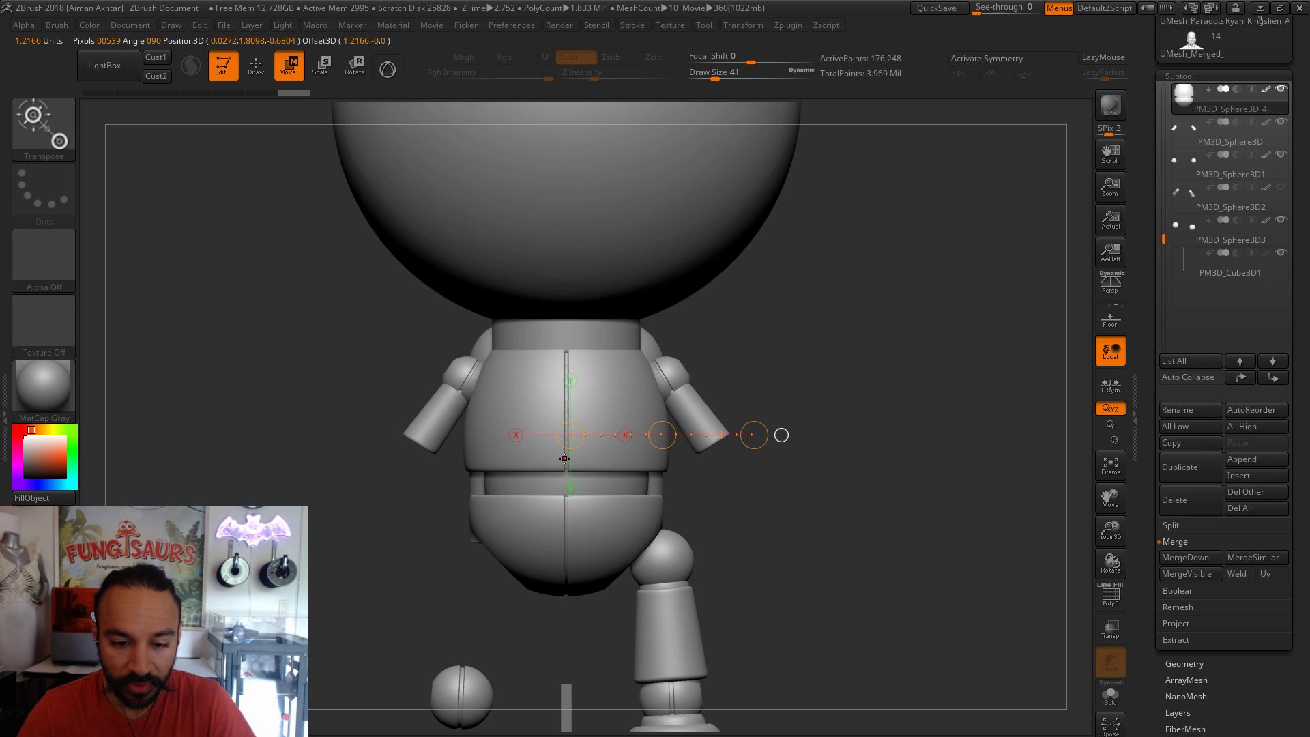
{"action": "left_click_drag", "start_coordinate": [566, 459], "coordinate": [740, 459], "text": "shift"}
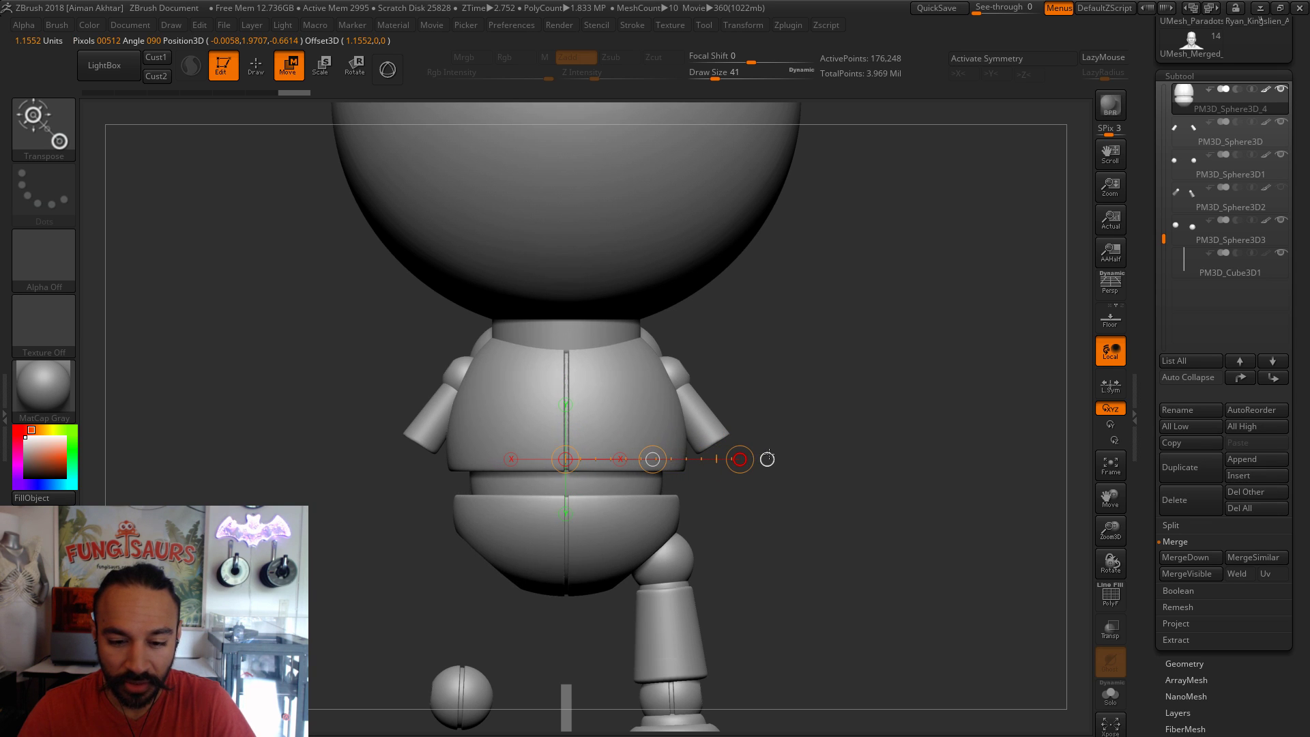
{"action": "left_click_drag", "start_coordinate": [774, 453], "coordinate": [768, 453]}
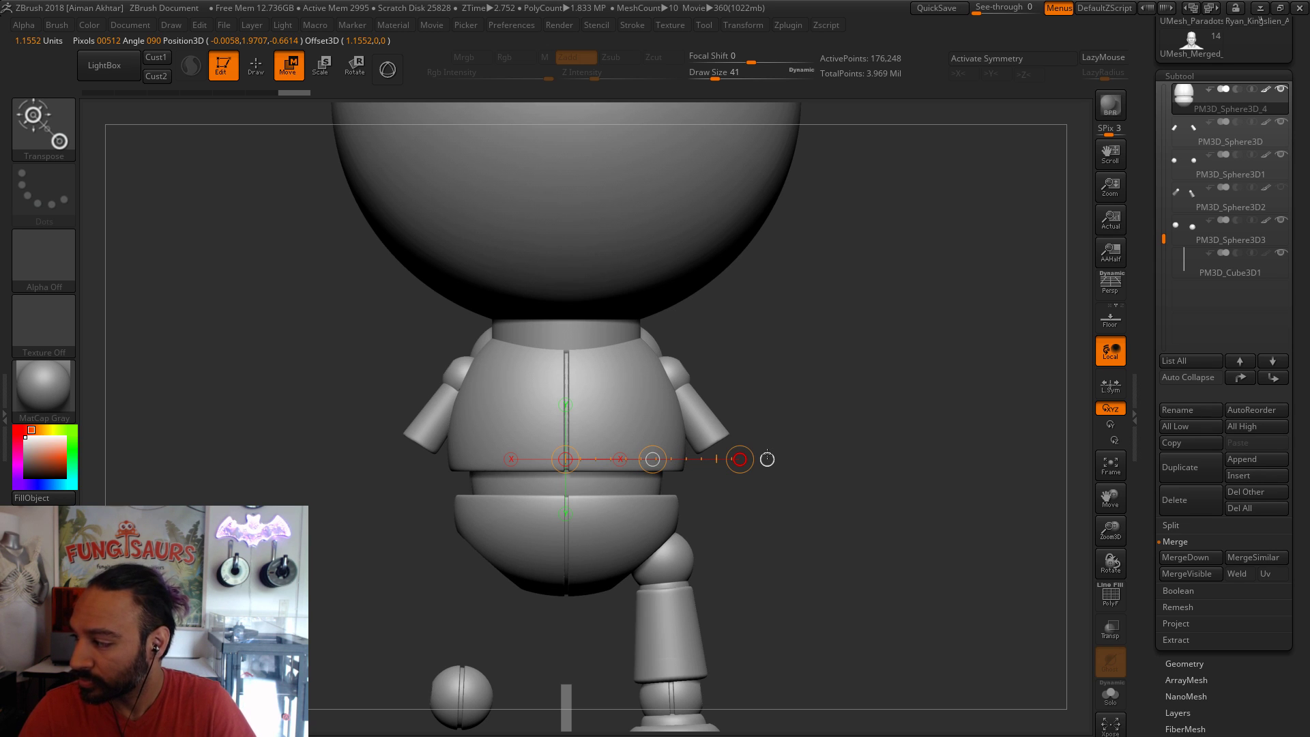
{"action": "left_click_drag", "start_coordinate": [765, 454], "coordinate": [764, 455]}
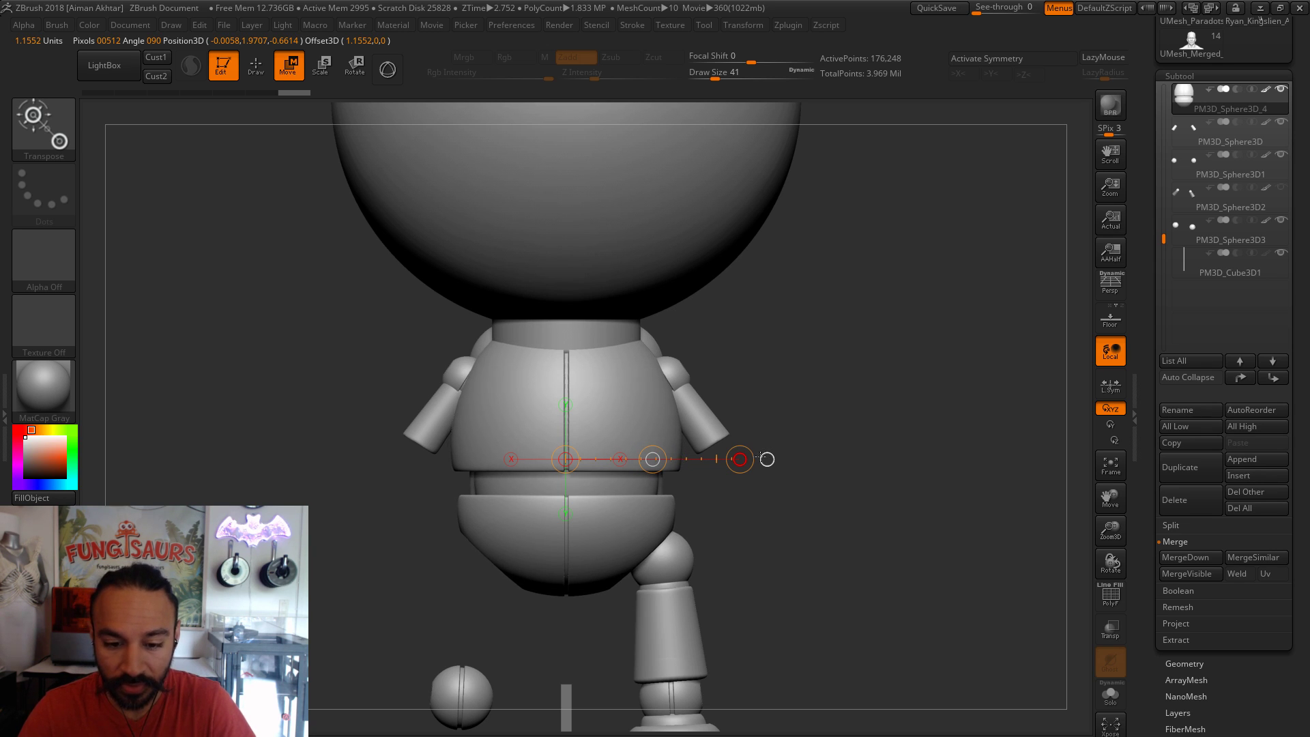
- Turn on X symmetry, try to widen the torso with the transpose line, and undo the widening
{"action": "key", "text": "x"}
{"action": "mouse_move", "coordinate": [653, 458]}
{"action": "left_mouse_down"}
{"action": "mouse_move", "coordinate": [670, 456]}
{"action": "mouse_move", "coordinate": [644, 452]}
{"action": "left_mouse_up"}
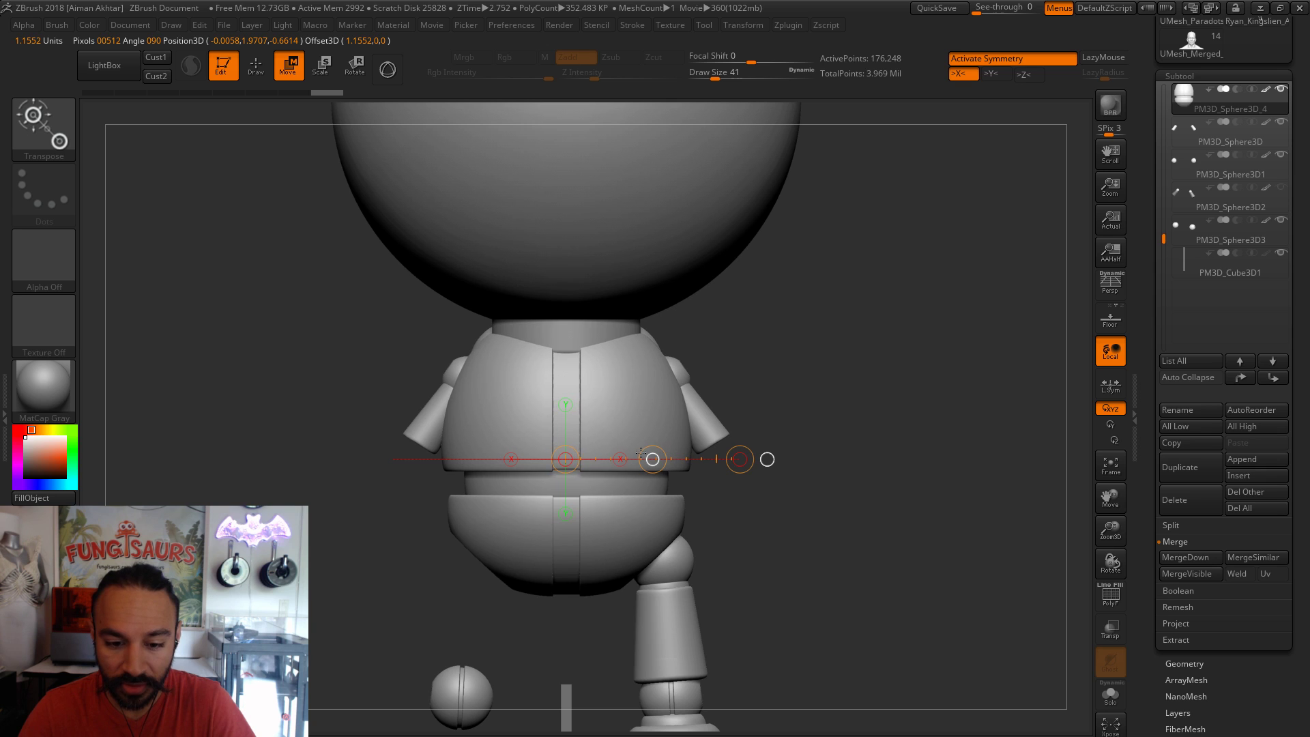
{"action": "left_click_drag", "start_coordinate": [645, 453], "coordinate": [645, 453]}
{"action": "mouse_move", "coordinate": [733, 509]}
{"action": "left_mouse_down", "text": "alt"}
{"action": "mouse_move", "coordinate": [633, 576]}
{"action": "mouse_move", "coordinate": [770, 575]}
{"action": "left_mouse_up", "text": "alt"}
{"action": "key", "text": "ctrl+z"}
{"action": "key", "text": "ctrl+z"}
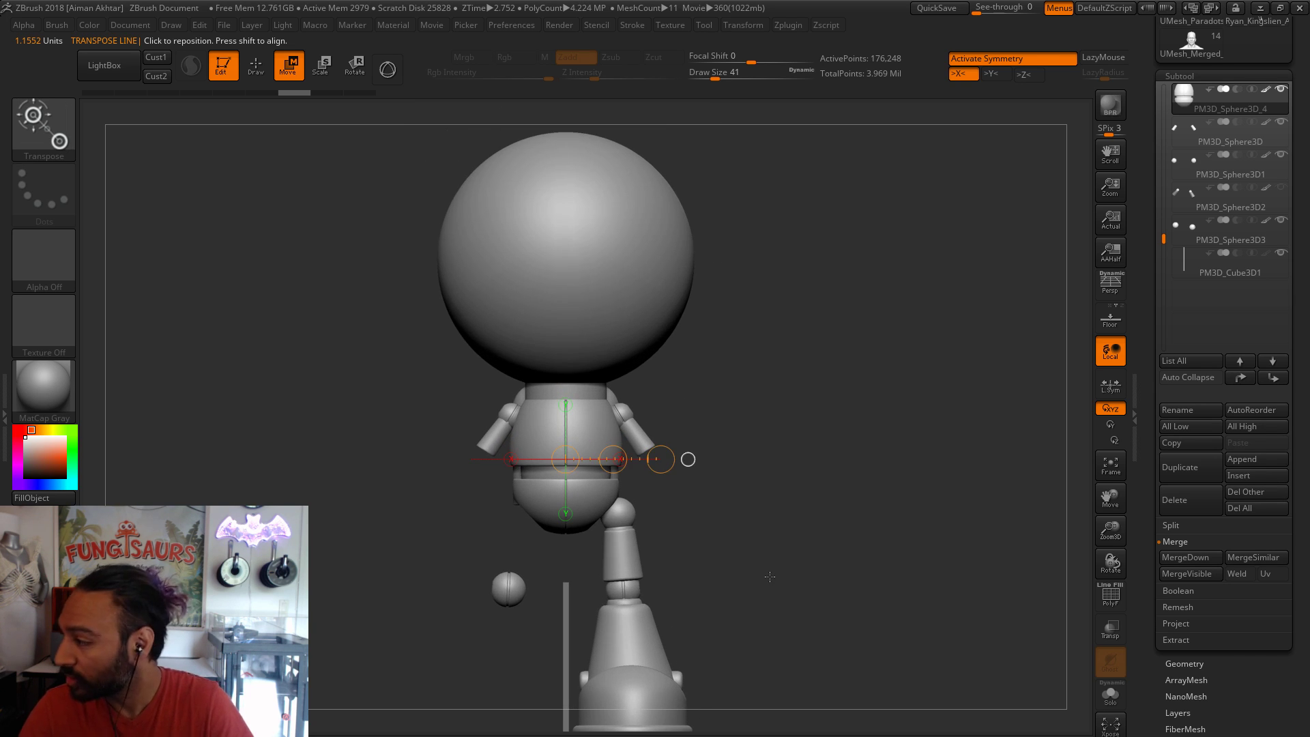
- Enlarge the torso with a Size deformation of 12
{"action": "key", "text": "e"}
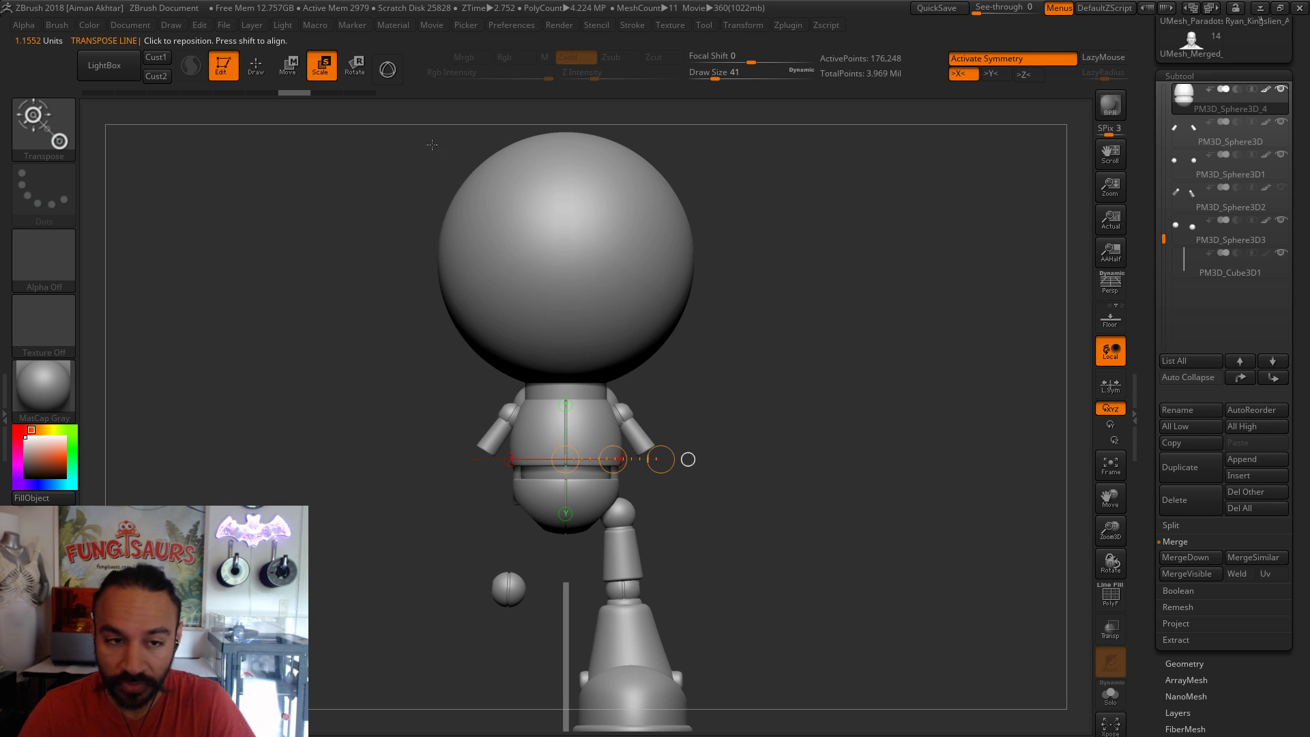
{"action": "left_click", "coordinate": [257, 66]}
{"action": "left_click", "coordinate": [1179, 76]}
{"action": "left_click", "coordinate": [1190, 223]}
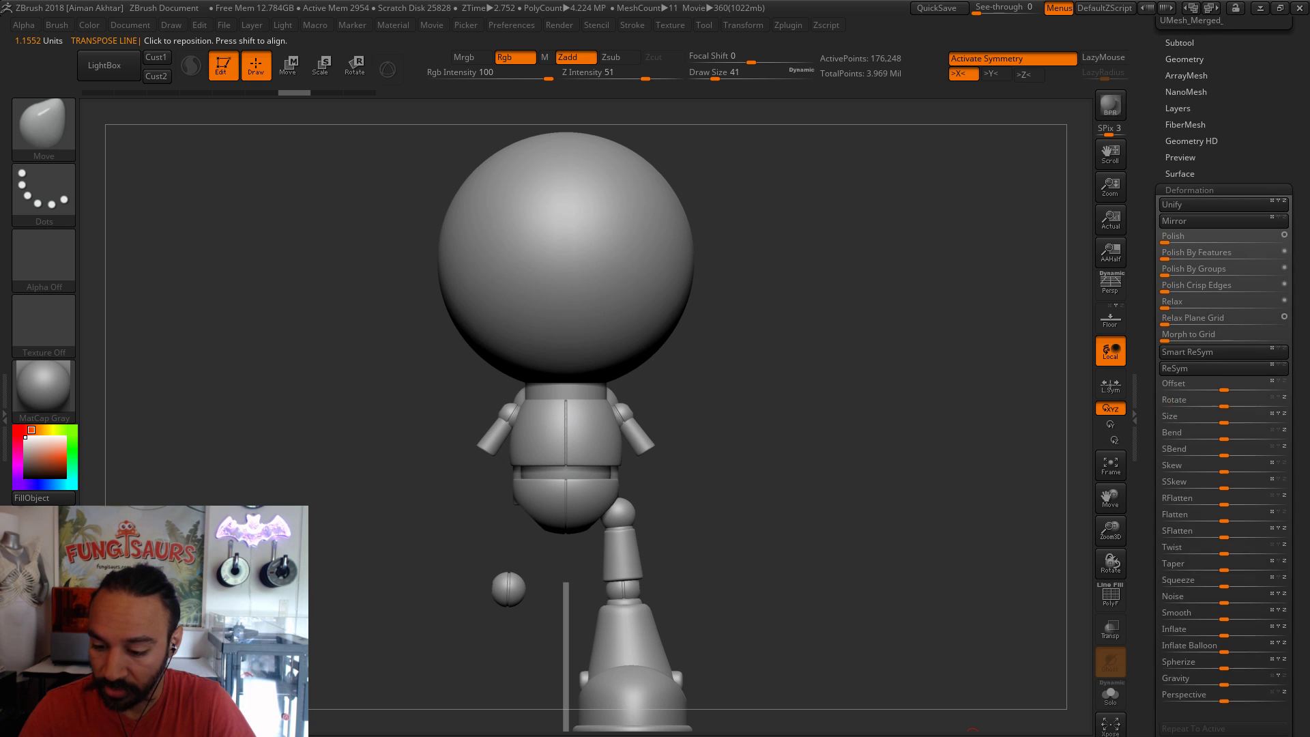
{"action": "left_click_drag", "start_coordinate": [1226, 422], "coordinate": [1233, 423]}
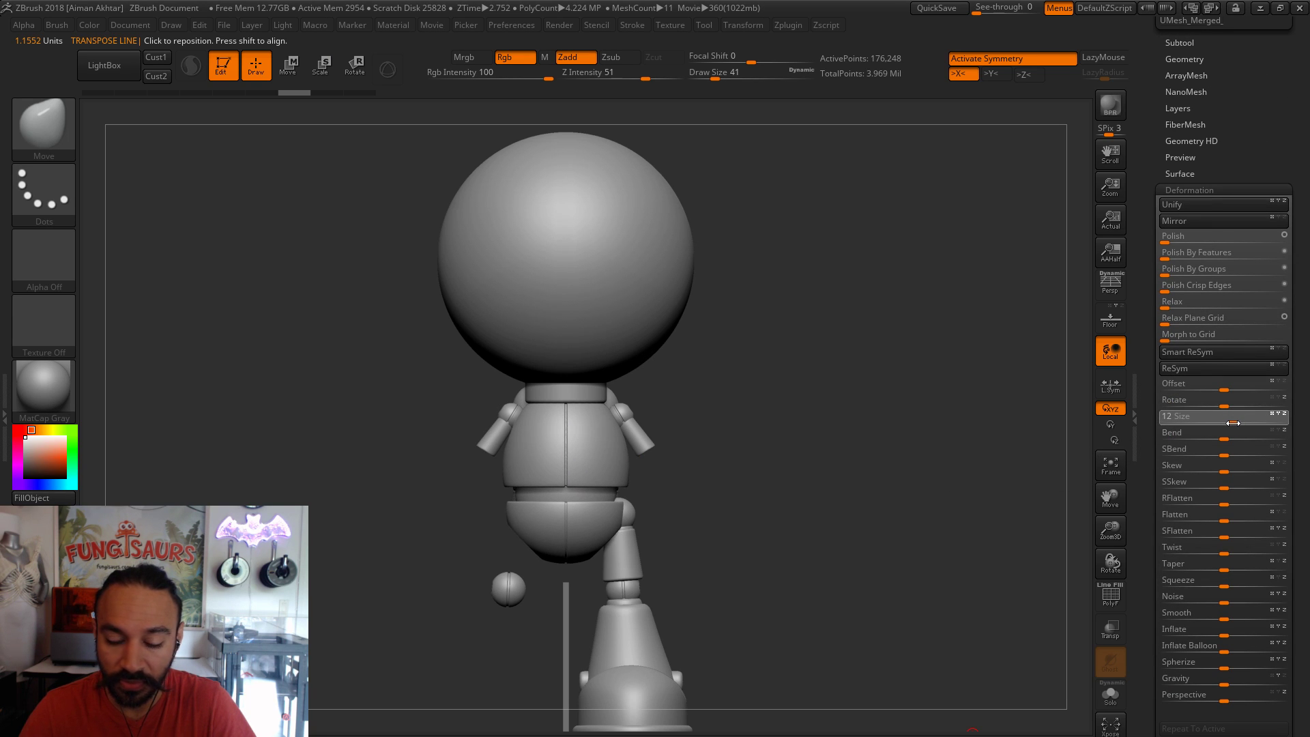
- Raise the enlarged torso along a vertical transpose line so it sits back up under the head and over the hip sphere
{"action": "left_click", "coordinate": [287, 66]}
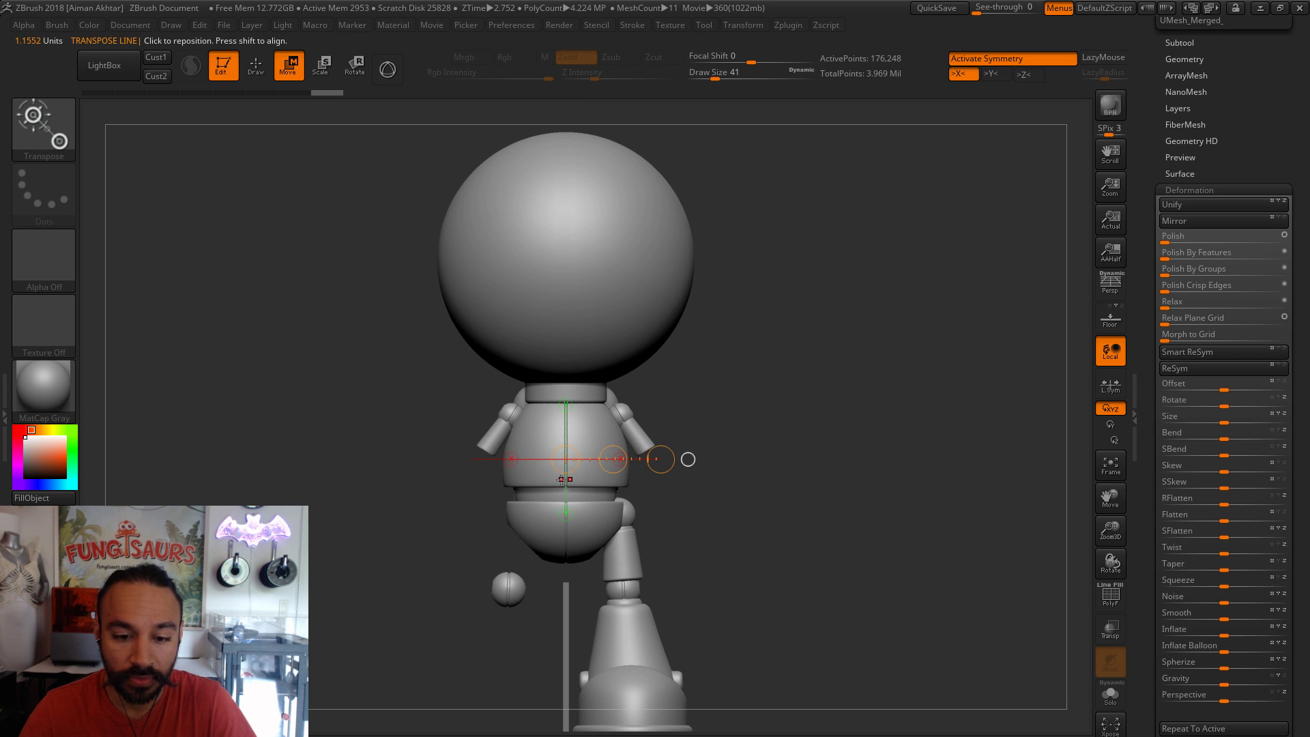
{"action": "mouse_move", "coordinate": [579, 482]}
{"action": "left_mouse_down", "text": "shift"}
{"action": "mouse_move", "coordinate": [579, 325]}
{"action": "mouse_move", "coordinate": [578, 342]}
{"action": "left_mouse_up", "text": "shift"}
{"action": "left_click_drag", "start_coordinate": [578, 403], "coordinate": [583, 384]}
{"action": "left_click_drag", "start_coordinate": [654, 476], "coordinate": [767, 461]}
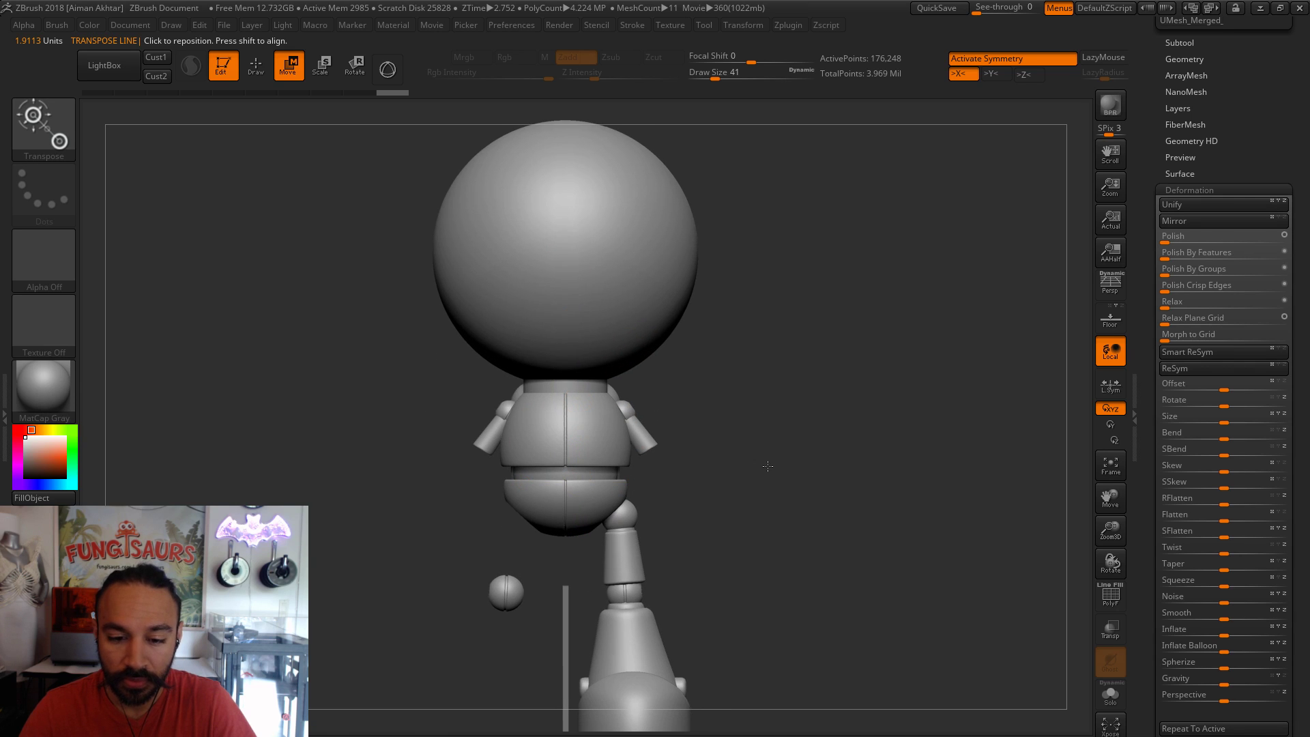
- Try widening the torso along X only with a Size deformation of 43, and undo it
{"action": "left_click_drag", "start_coordinate": [1223, 421], "coordinate": [1250, 422]}
{"action": "key", "text": "ctrl+z"}
{"action": "left_click", "coordinate": [1274, 415]}
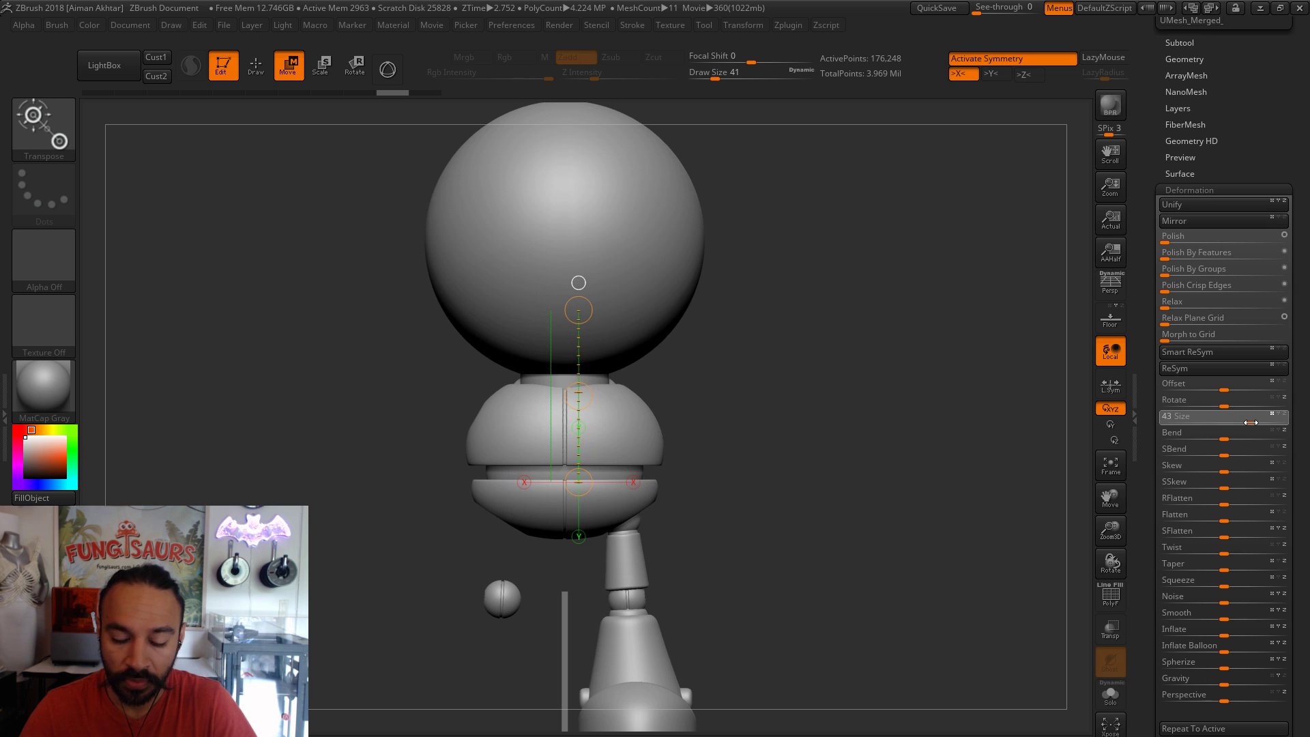
{"action": "key", "text": "ctrl+z"}
- Select the forearm pieces and move their subtool to the end of the subtool list
{"action": "key", "text": "f"}
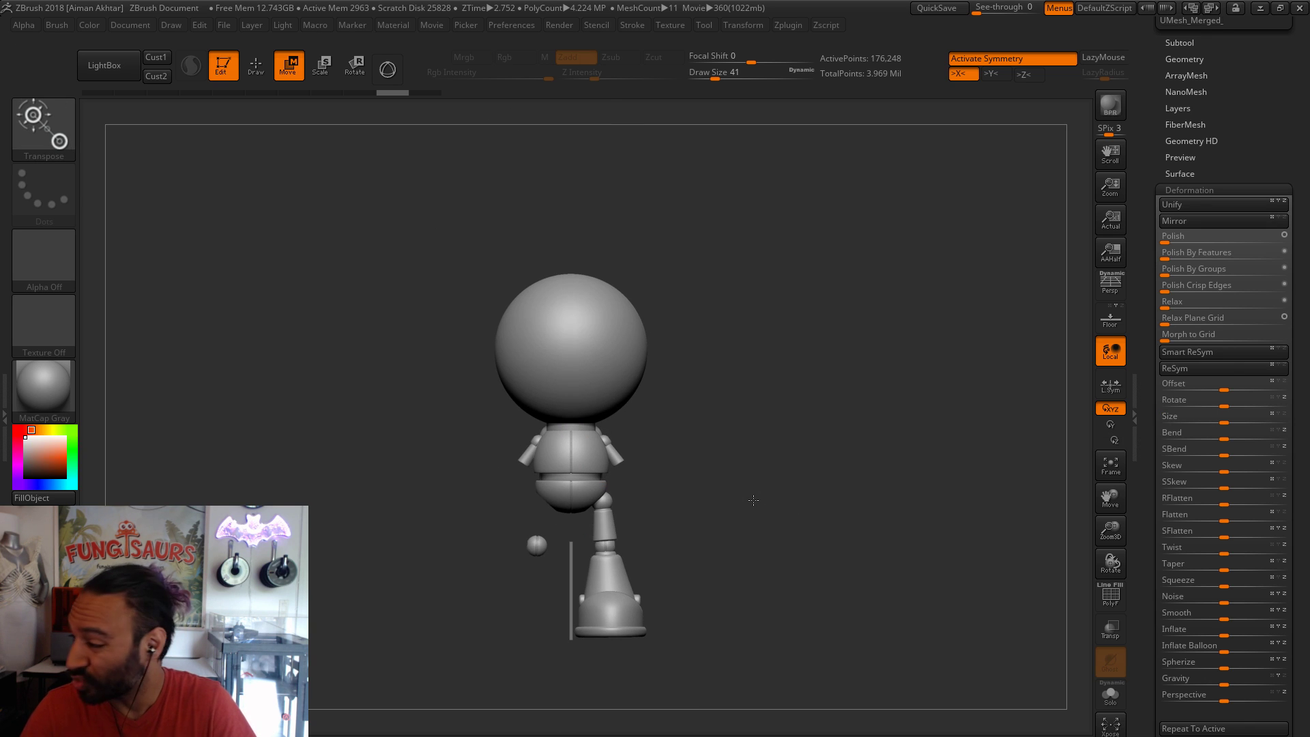
{"action": "left_click_drag", "start_coordinate": [758, 512], "coordinate": [779, 549], "text": "alt"}
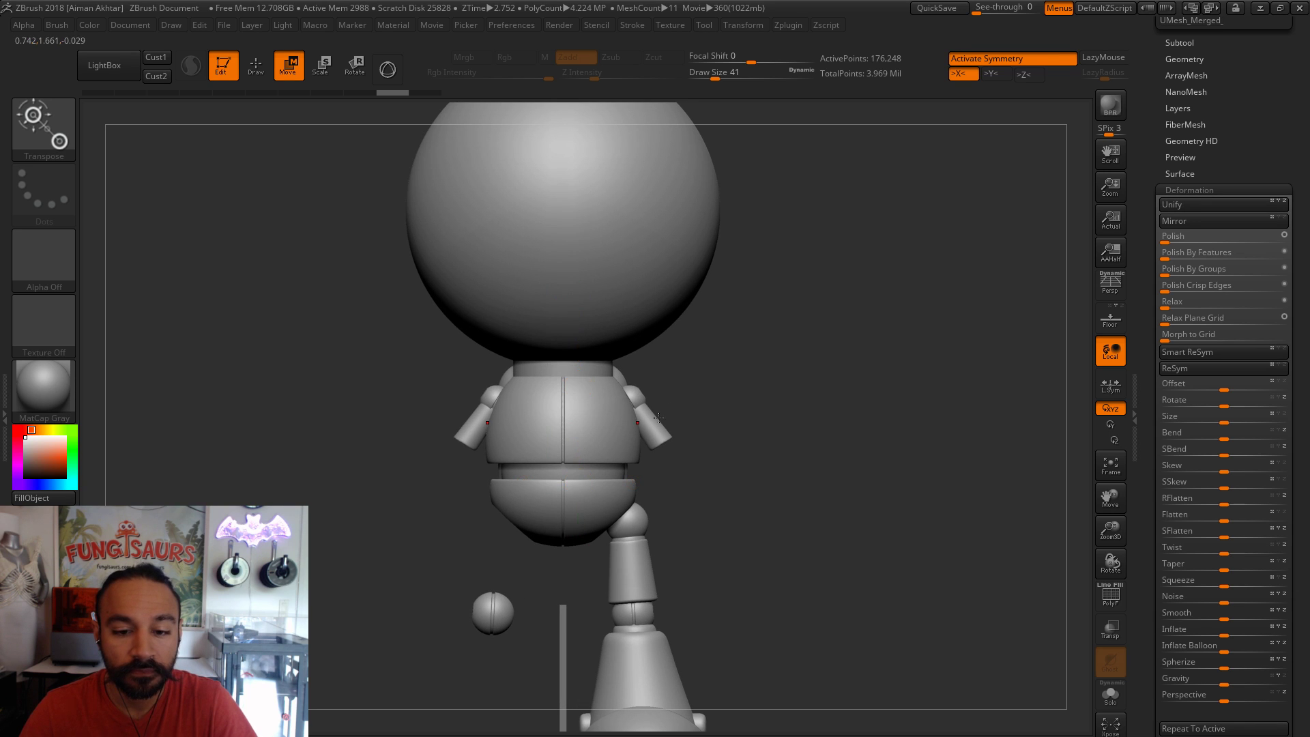
{"action": "left_click_drag", "start_coordinate": [578, 386], "coordinate": [547, 386]}
{"action": "key", "text": "q"}
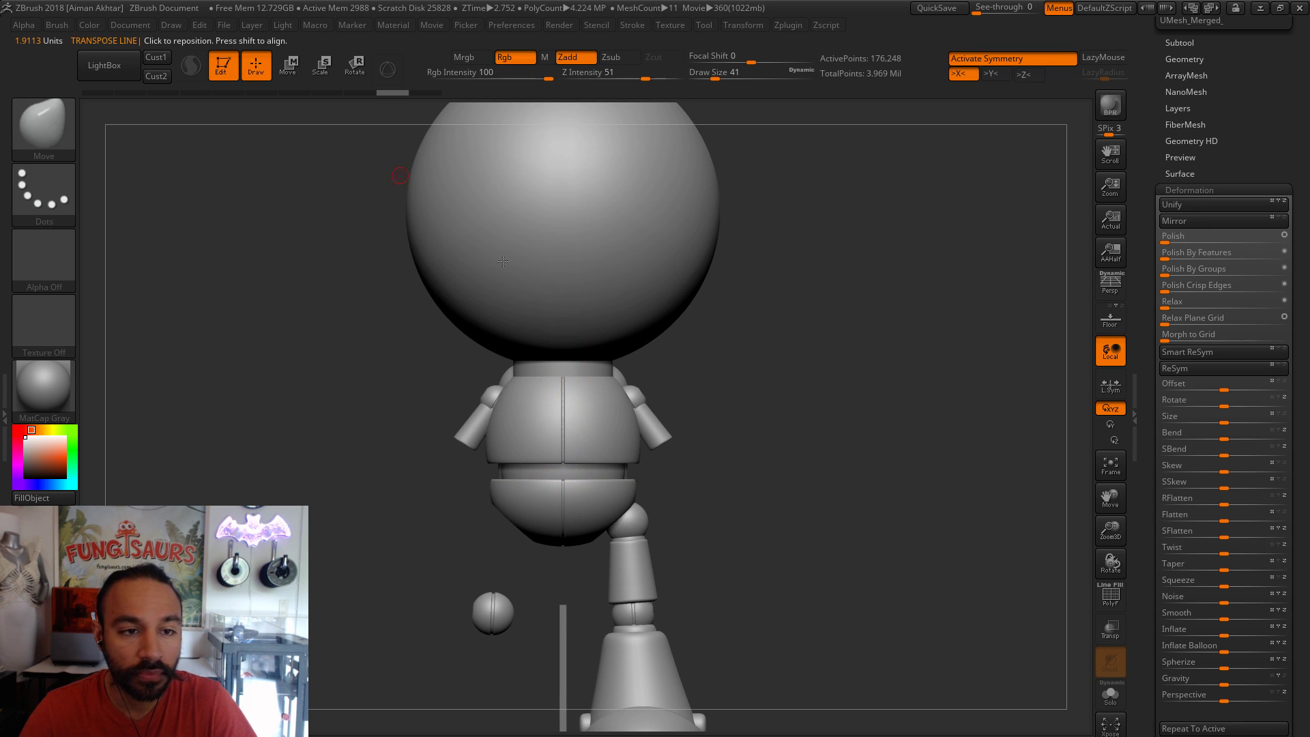
{"action": "left_click", "coordinate": [676, 435], "text": "alt"}
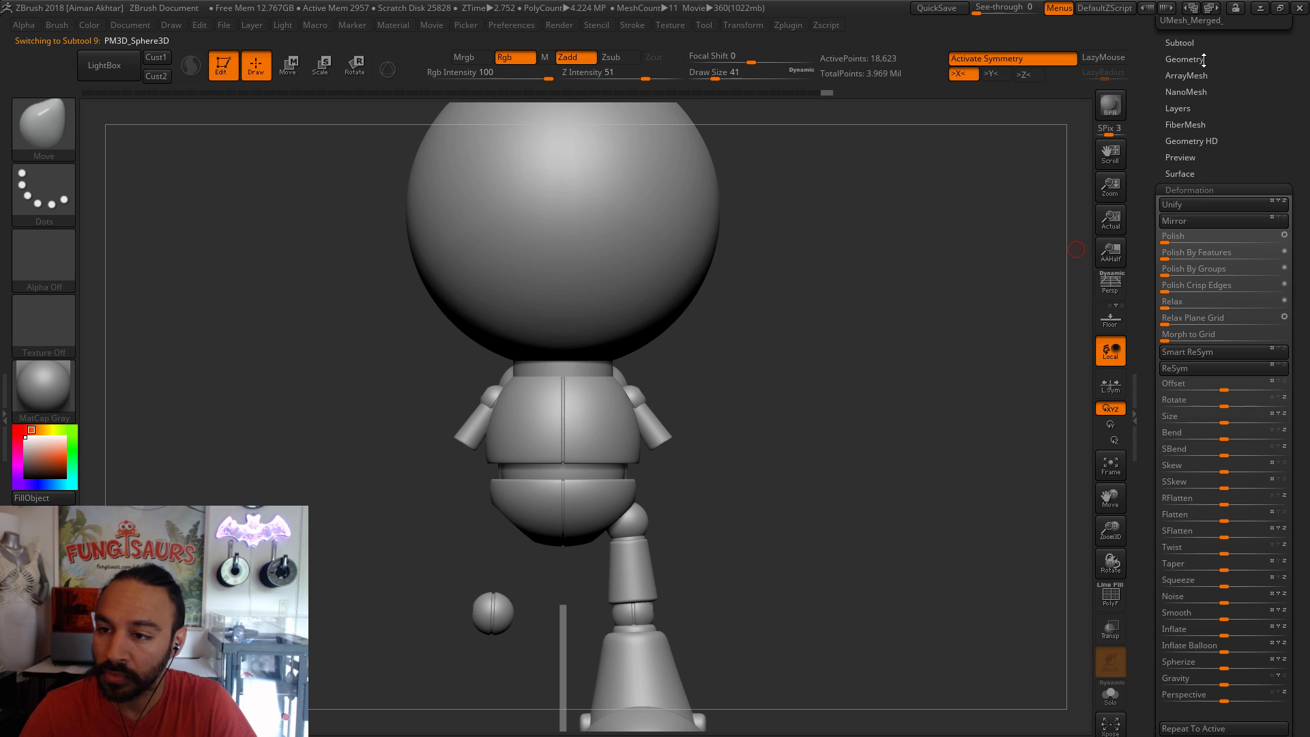
{"action": "left_click", "coordinate": [1187, 42]}
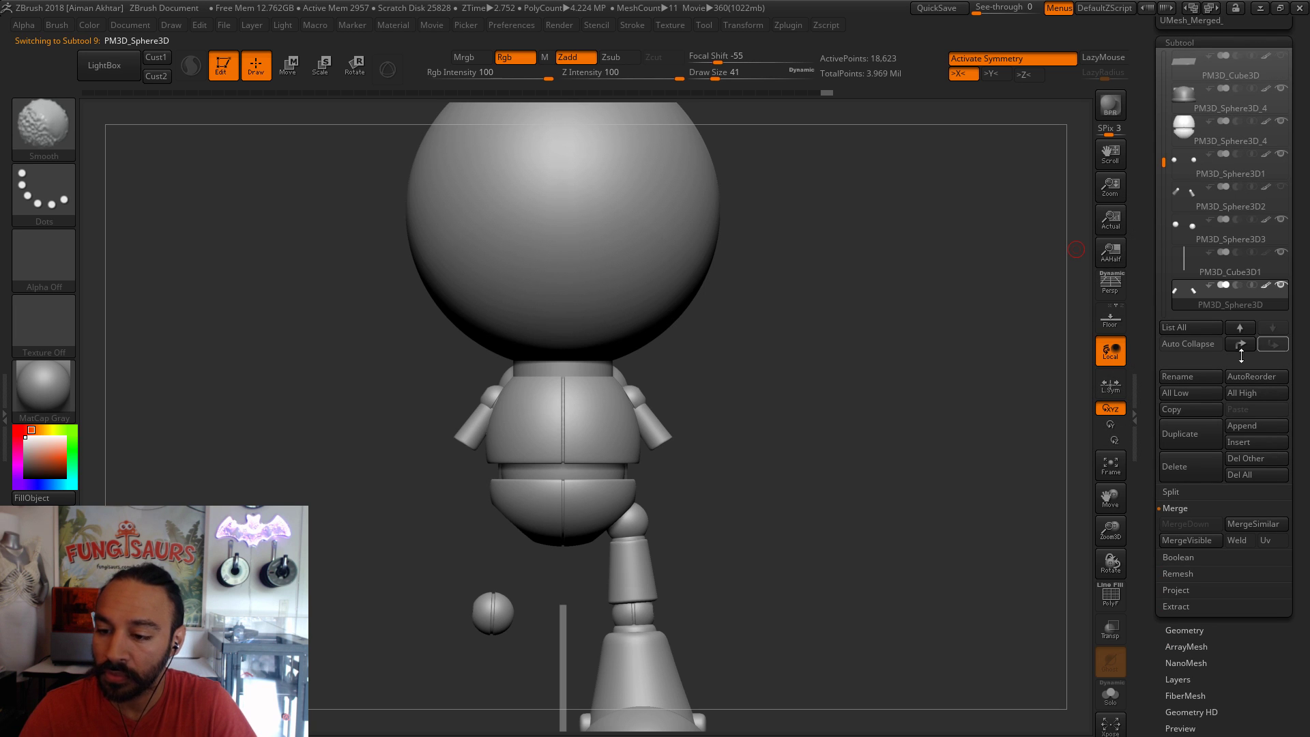
- Move the shoulder-ball subtool and the elbow-and-forearm subtool to the end of the subtool list, below the upper arms
{"action": "left_click", "coordinate": [1110, 595]}
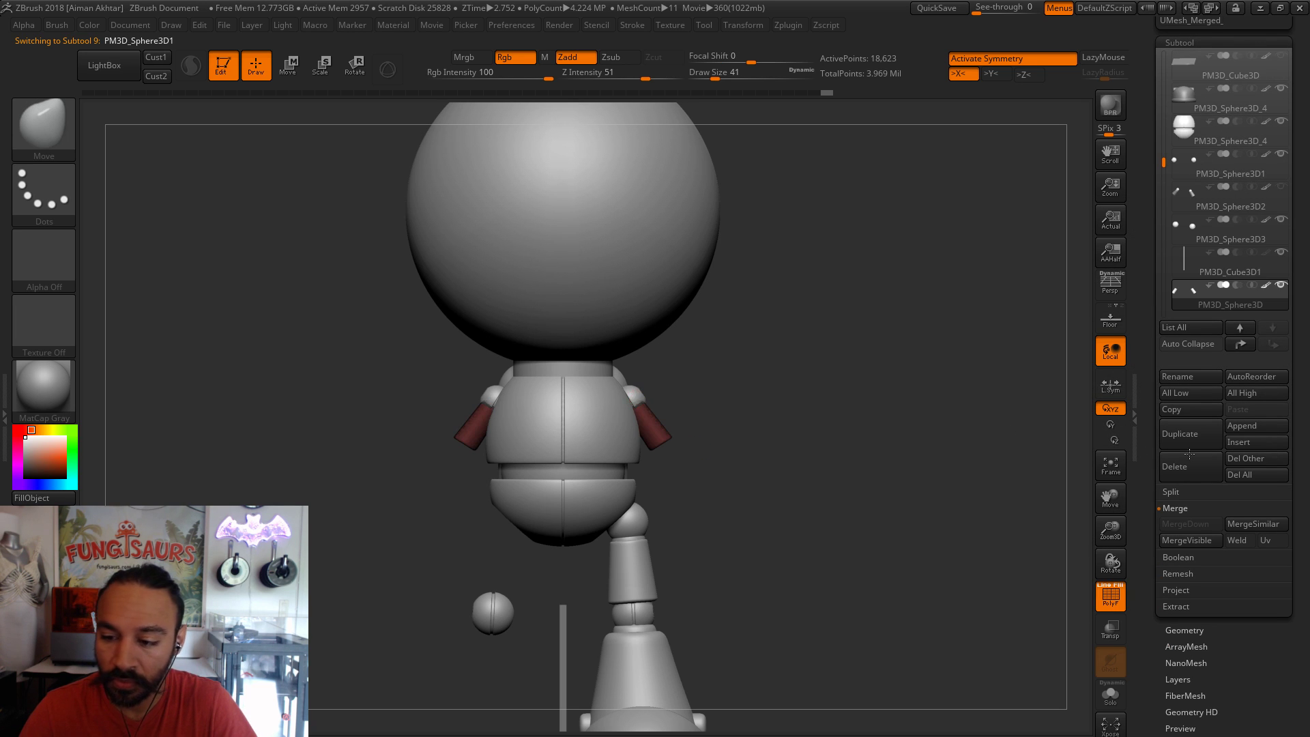
{"action": "left_click", "coordinate": [1275, 344], "text": "shift"}
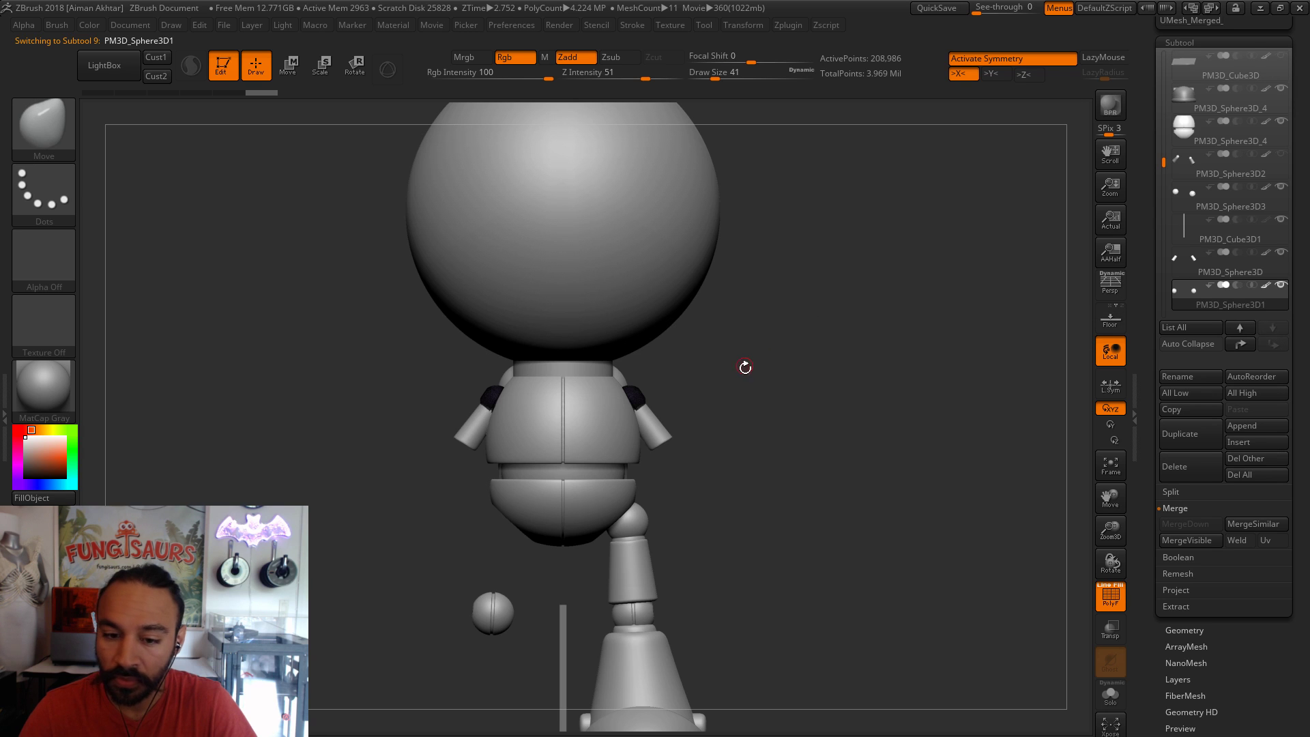
{"action": "left_click", "coordinate": [1185, 161]}
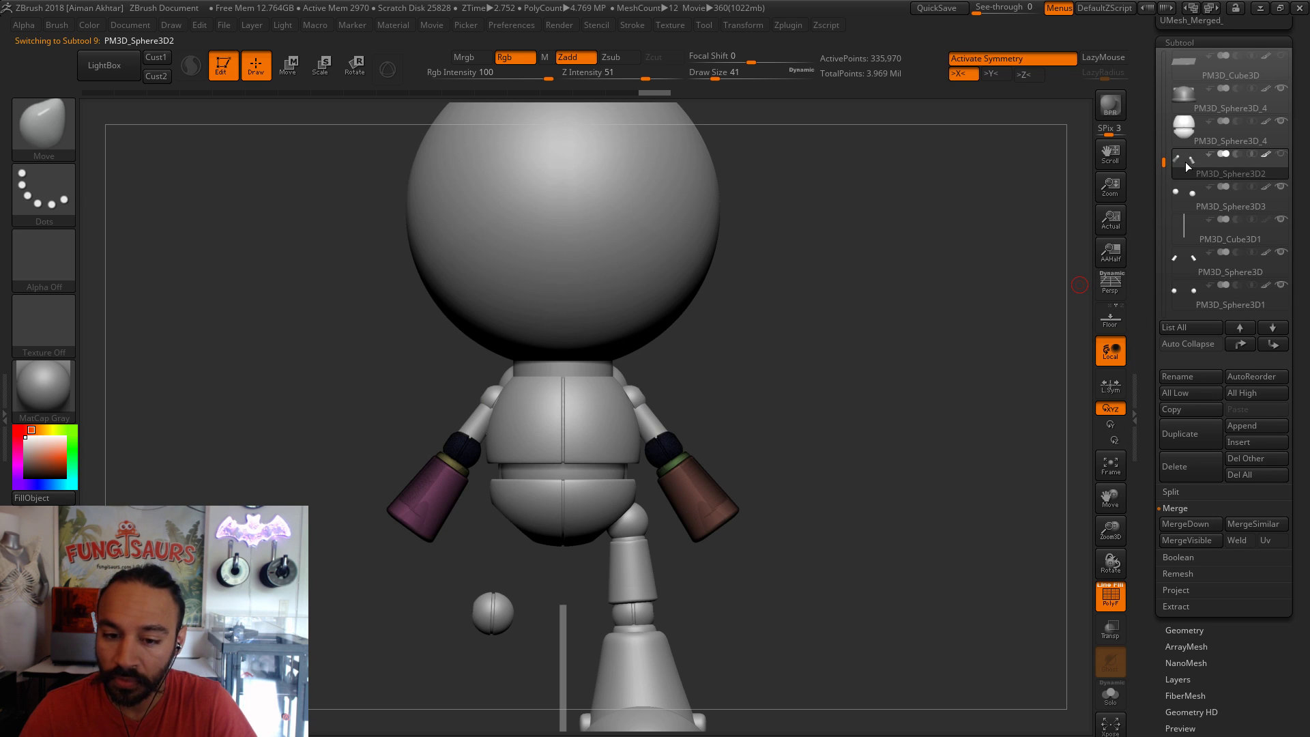
{"action": "left_click", "coordinate": [1273, 344], "text": "shift"}
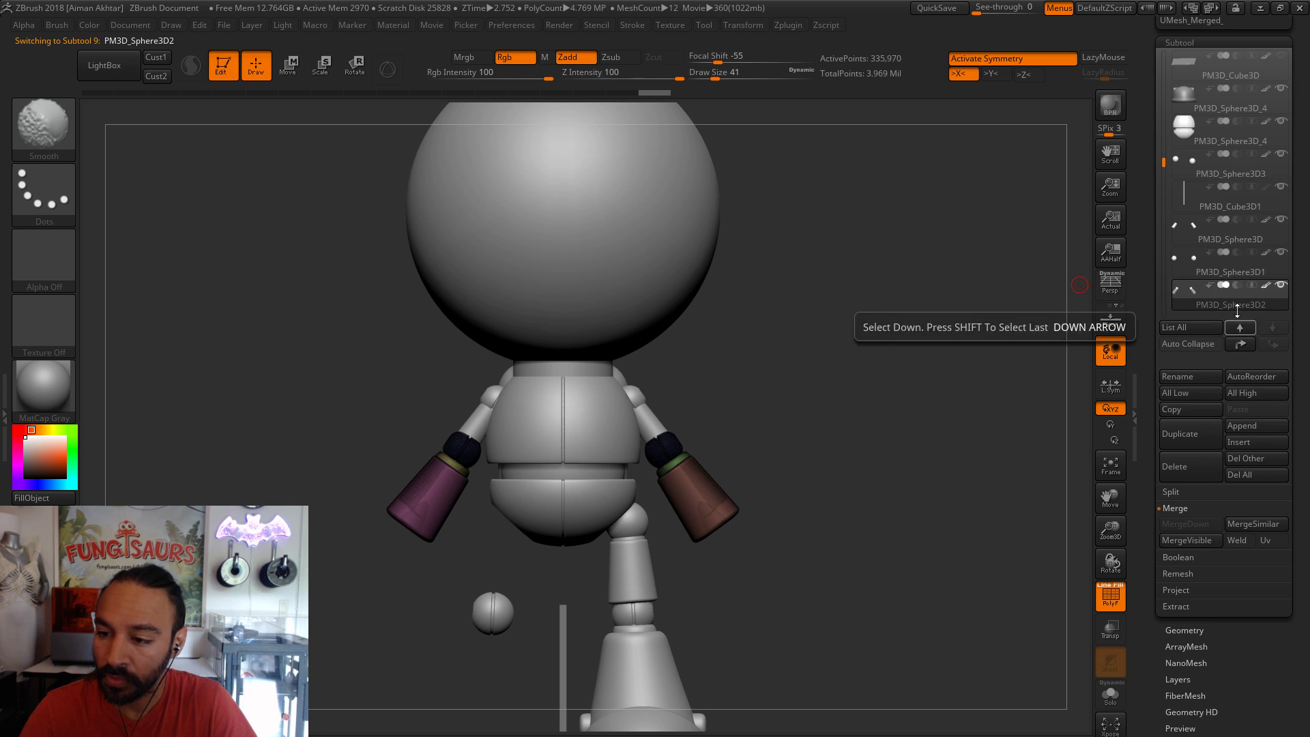
- Merge the upper arms with the shoulder balls and the elbow-and-forearm pieces into a single arms subtool
{"action": "left_click", "coordinate": [1190, 236]}
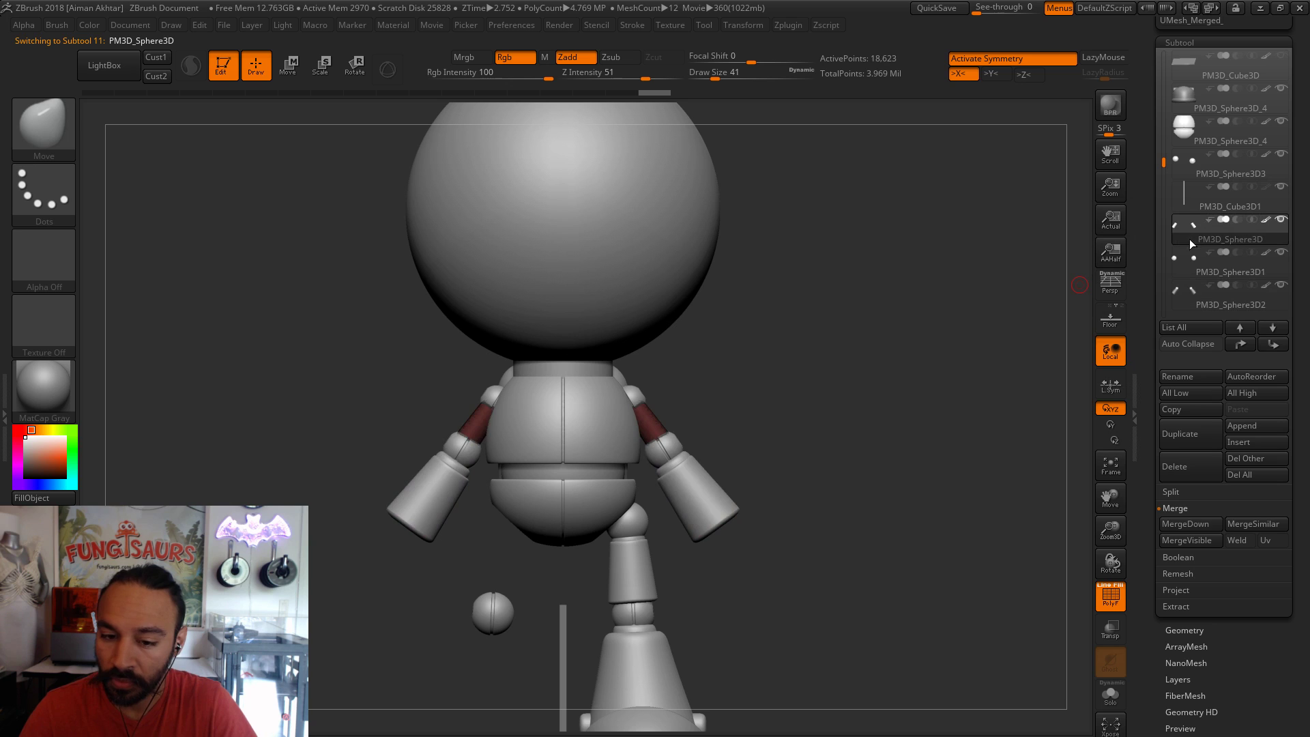
{"action": "left_click", "coordinate": [1190, 523]}
{"action": "left_click", "coordinate": [1191, 524]}
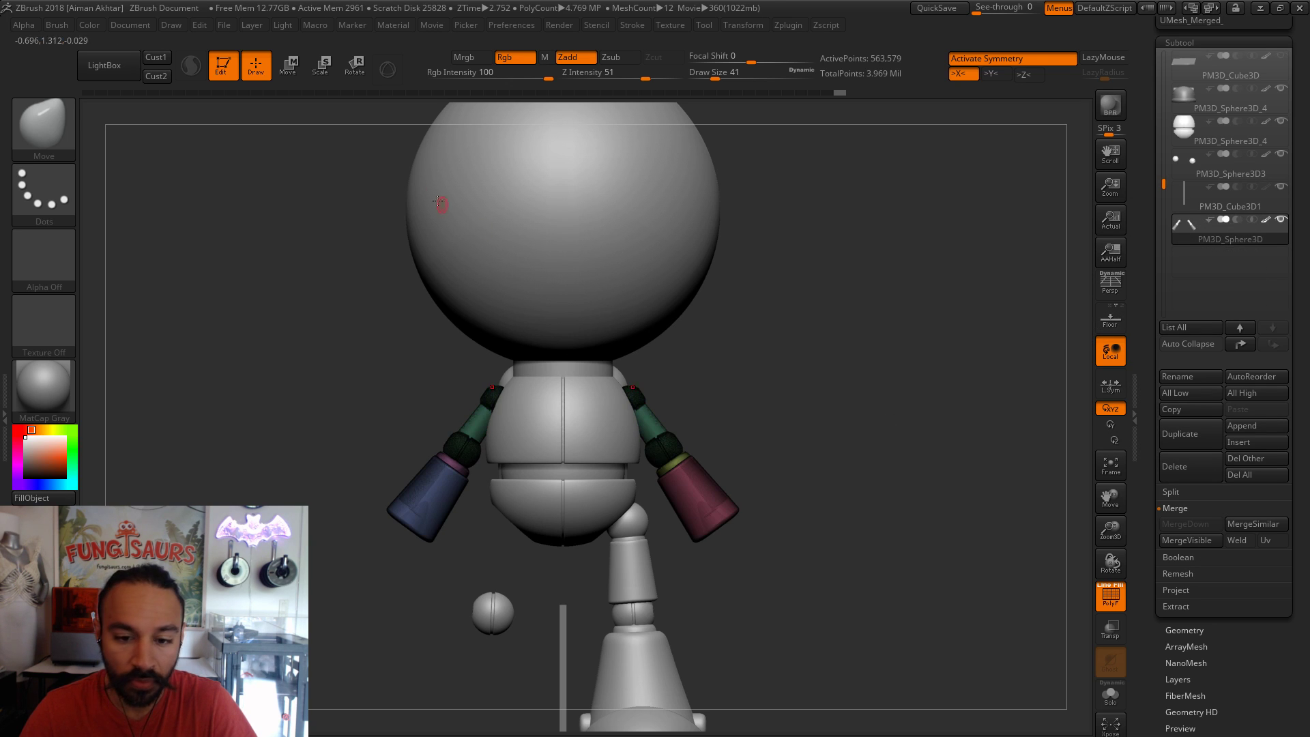
- Shift the merged arms slightly outward from the torso along a horizontal transpose line, checking proportions against the Growbots3.jpg reference
{"action": "left_click", "coordinate": [288, 65]}
{"action": "left_click_drag", "start_coordinate": [651, 428], "coordinate": [851, 428]}
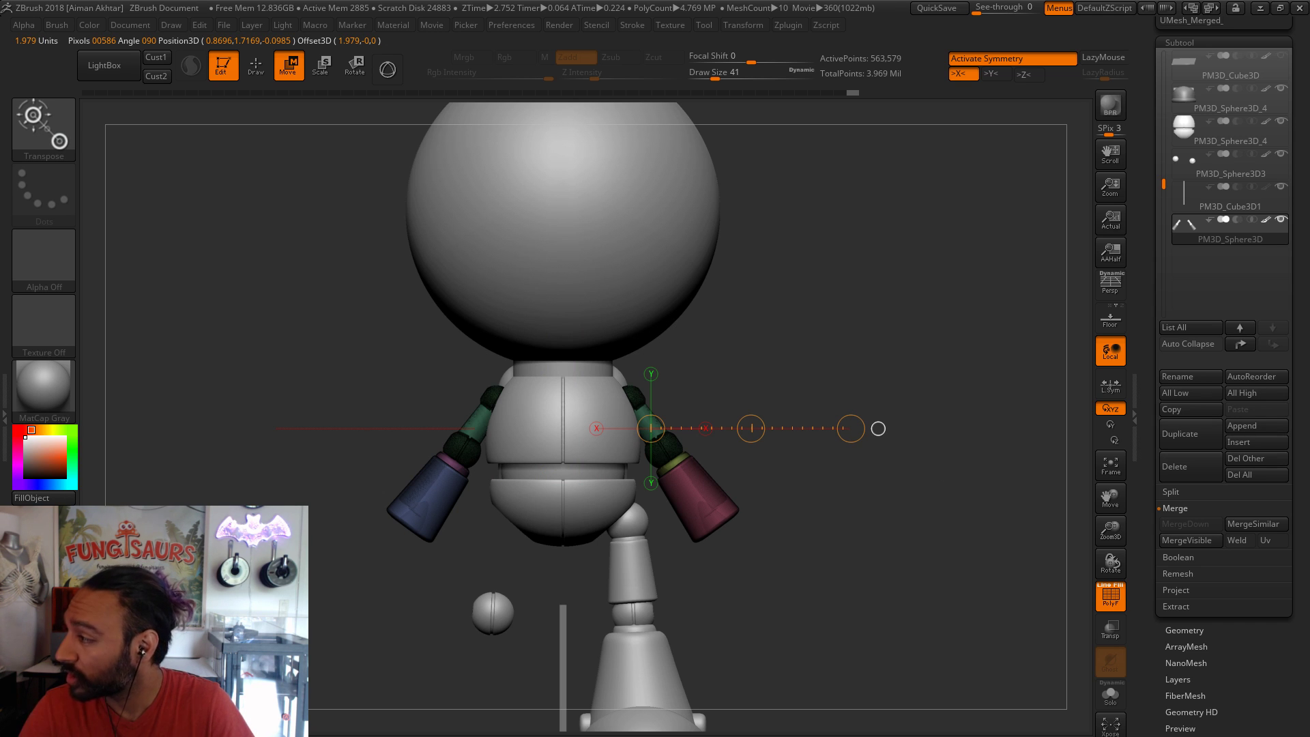
{"action": "key", "text": "alt+Tab"}
{"action": "double_click", "coordinate": [736, 6]}
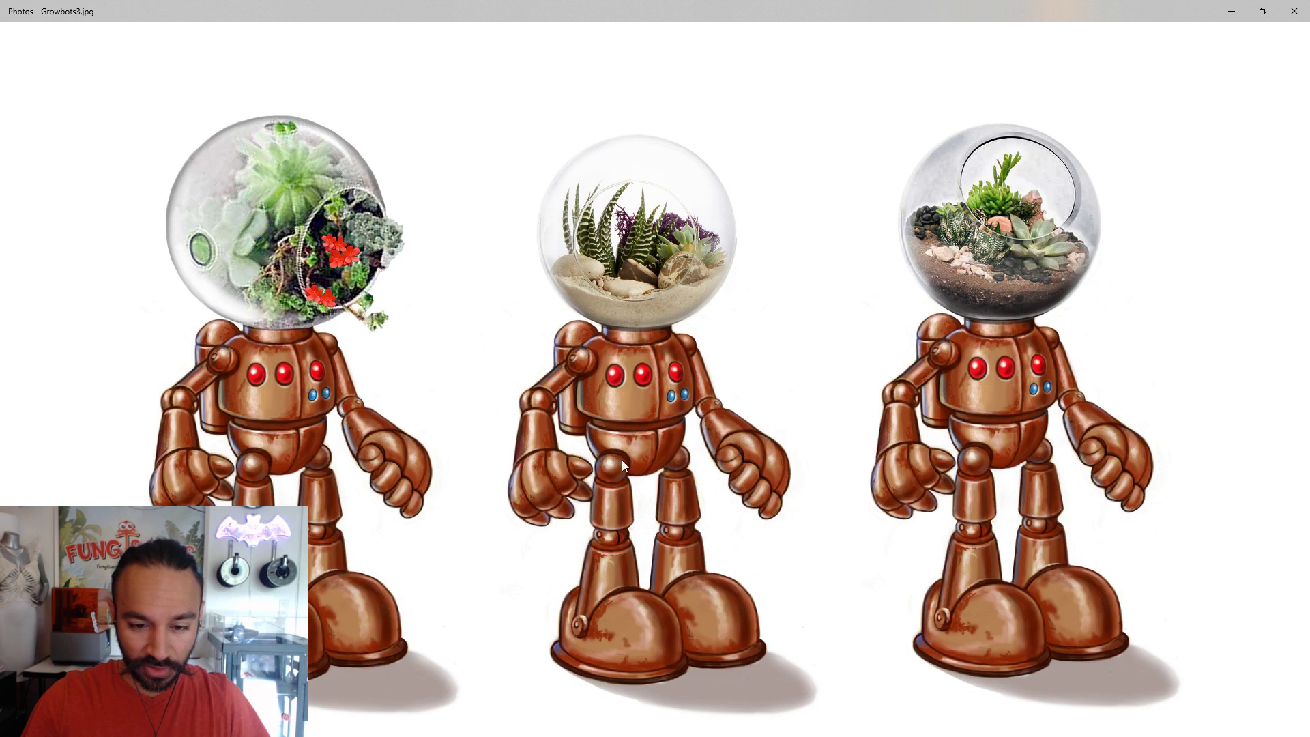
{"action": "left_click", "coordinate": [1263, 11]}
{"action": "left_click", "coordinate": [1266, 78]}
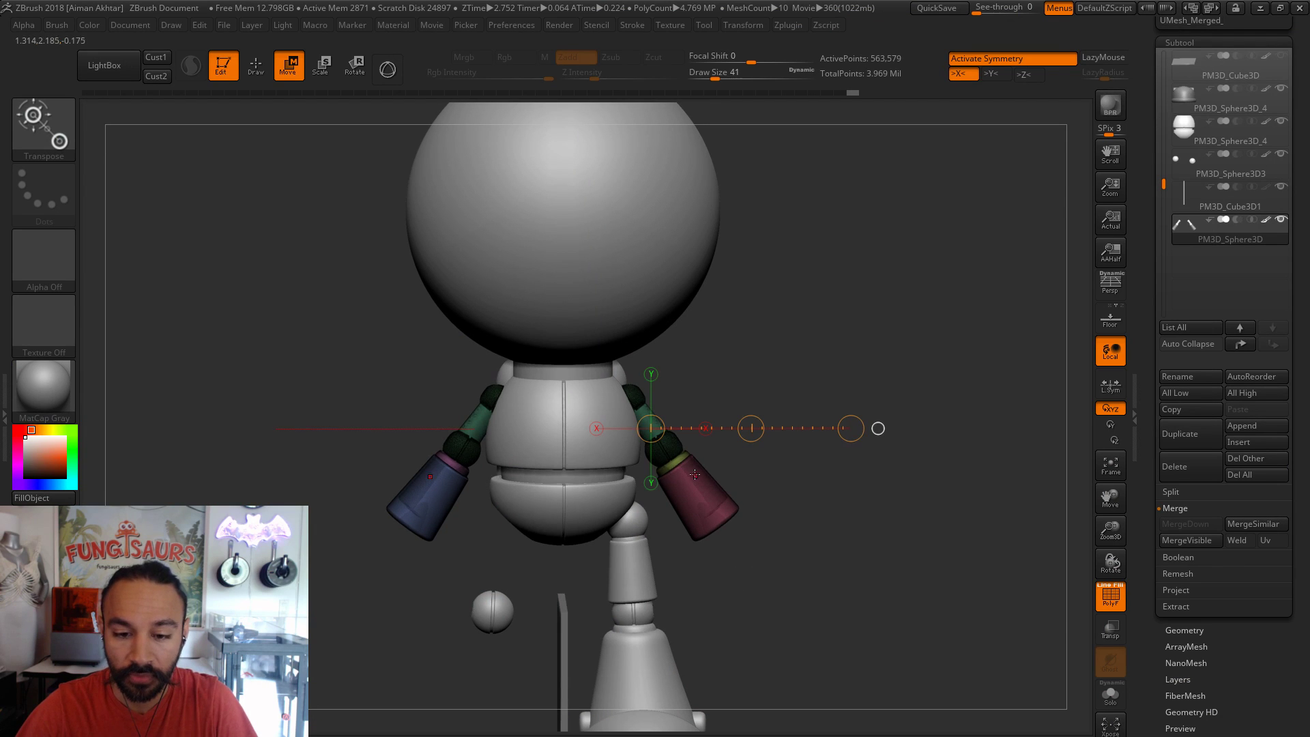
{"action": "left_click_drag", "start_coordinate": [723, 428], "coordinate": [758, 458]}
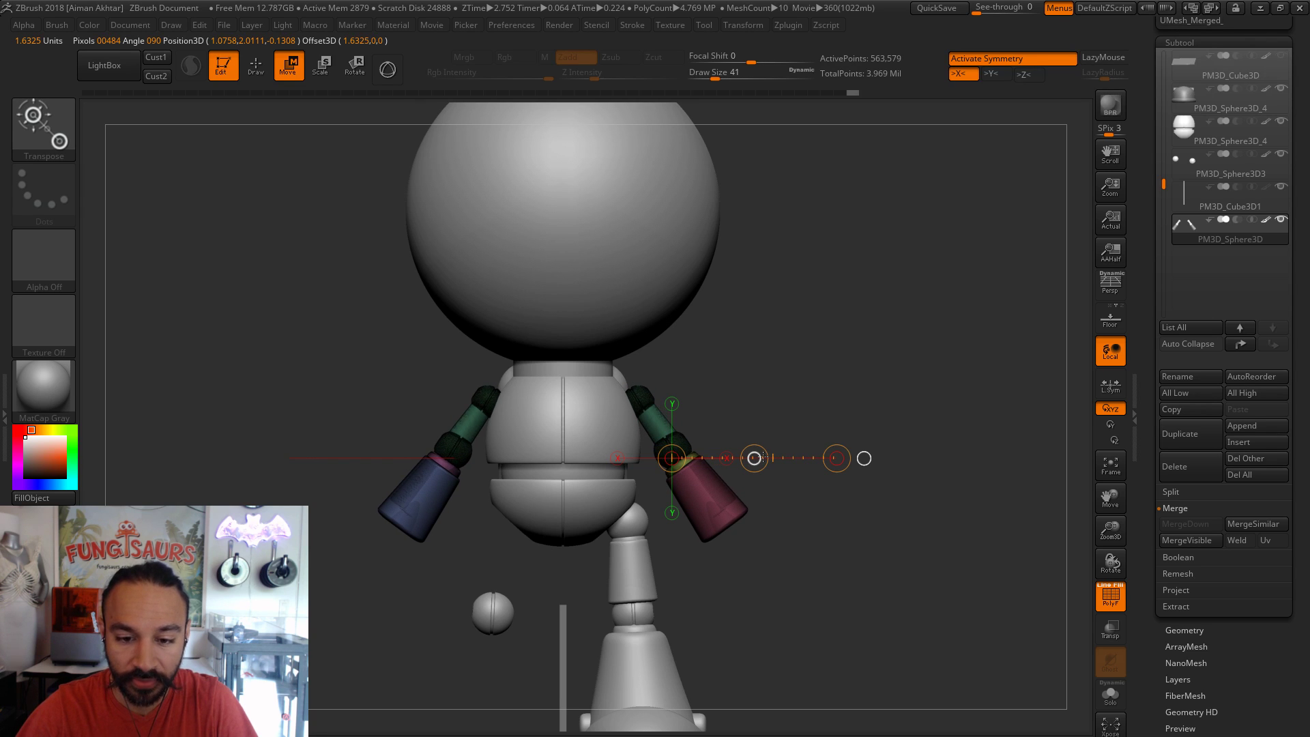
{"action": "left_click", "coordinate": [268, 70]}
- Select the torso and pelvis subtool and raise it slightly along a vertical transpose line
{"action": "mouse_move", "coordinate": [848, 553]}
{"action": "left_mouse_down", "text": "alt"}
{"action": "mouse_move", "coordinate": [762, 569]}
{"action": "mouse_move", "coordinate": [778, 577]}
{"action": "left_mouse_up", "text": "alt"}
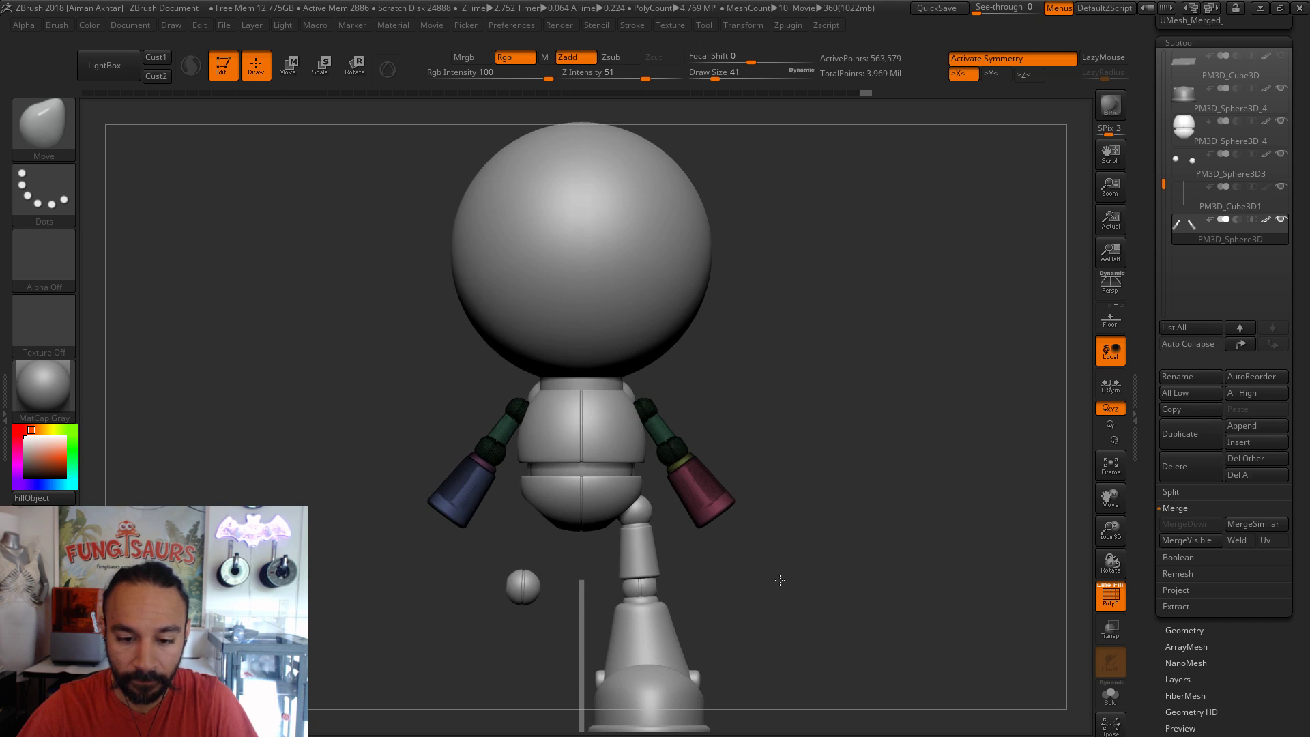
{"action": "left_click", "coordinate": [584, 485], "text": "alt"}
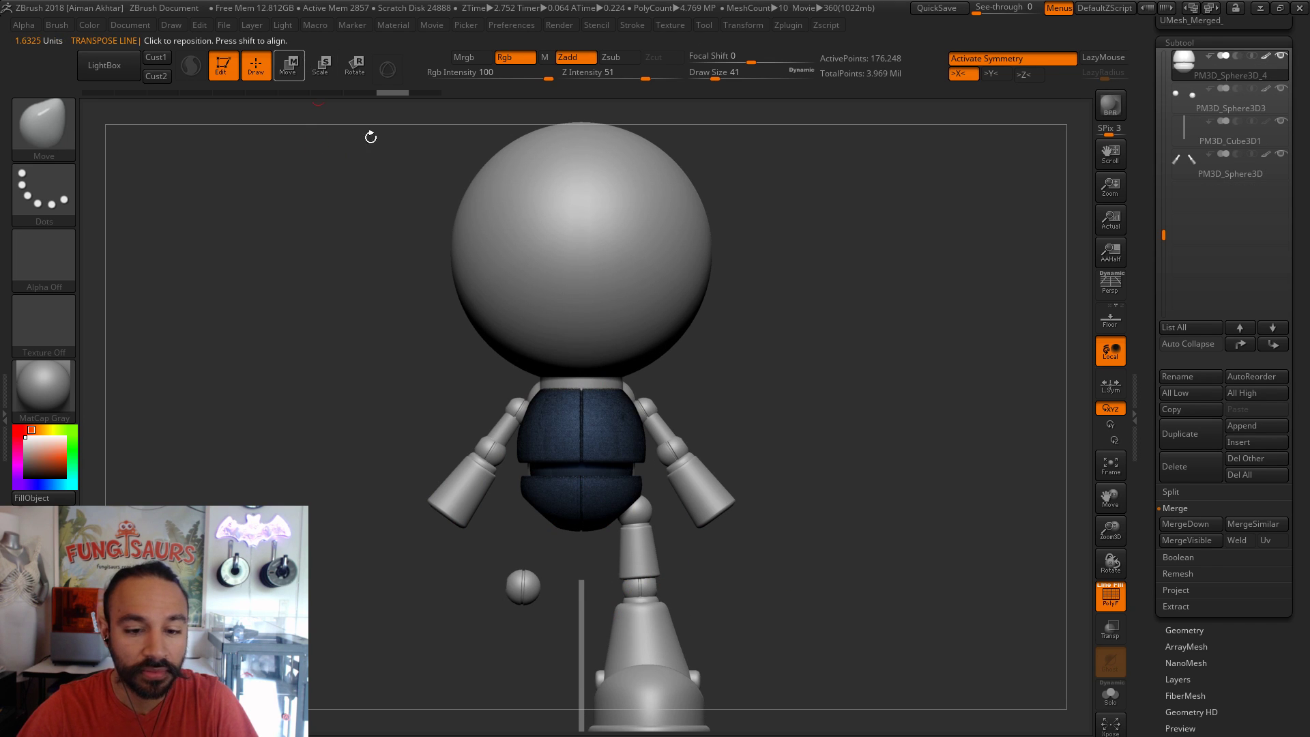
{"action": "left_click", "coordinate": [287, 66]}
{"action": "mouse_move", "coordinate": [582, 468]}
{"action": "left_mouse_down"}
{"action": "mouse_move", "coordinate": [582, 321]}
{"action": "mouse_move", "coordinate": [583, 334]}
{"action": "left_mouse_up"}
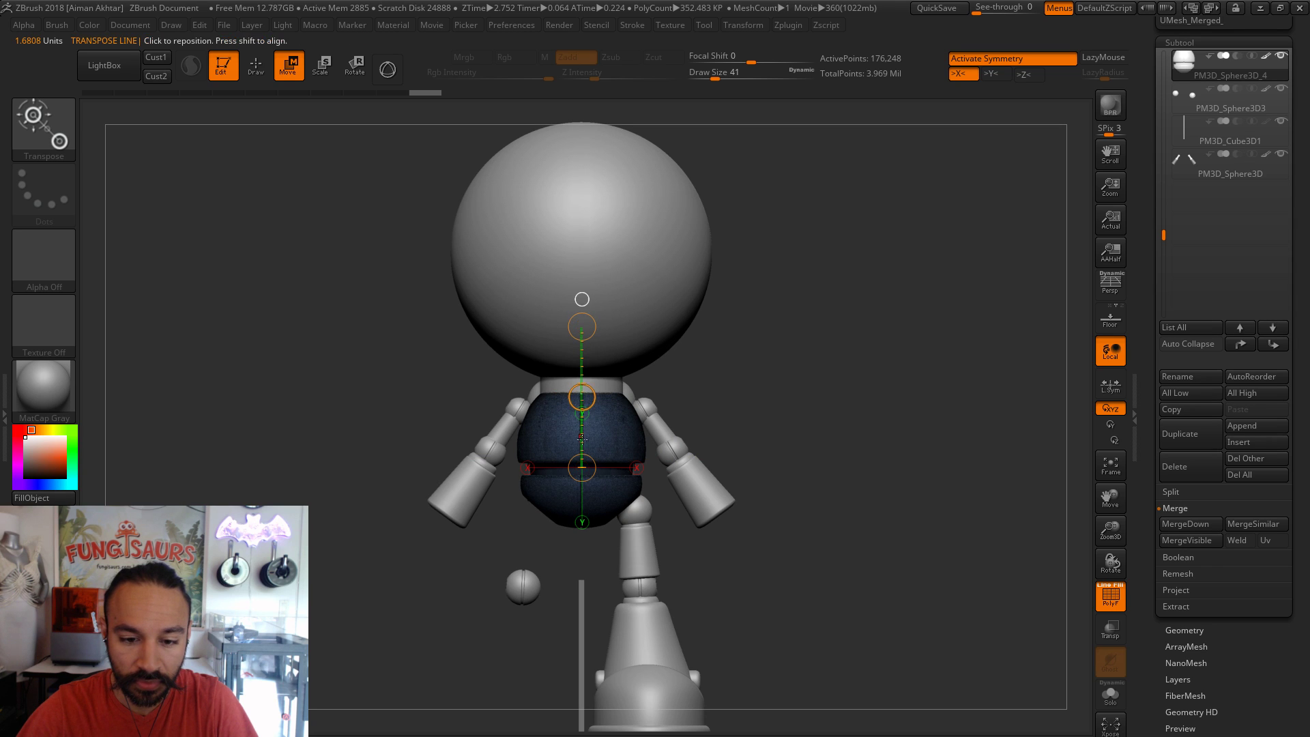
{"action": "left_click_drag", "start_coordinate": [583, 389], "coordinate": [583, 394]}
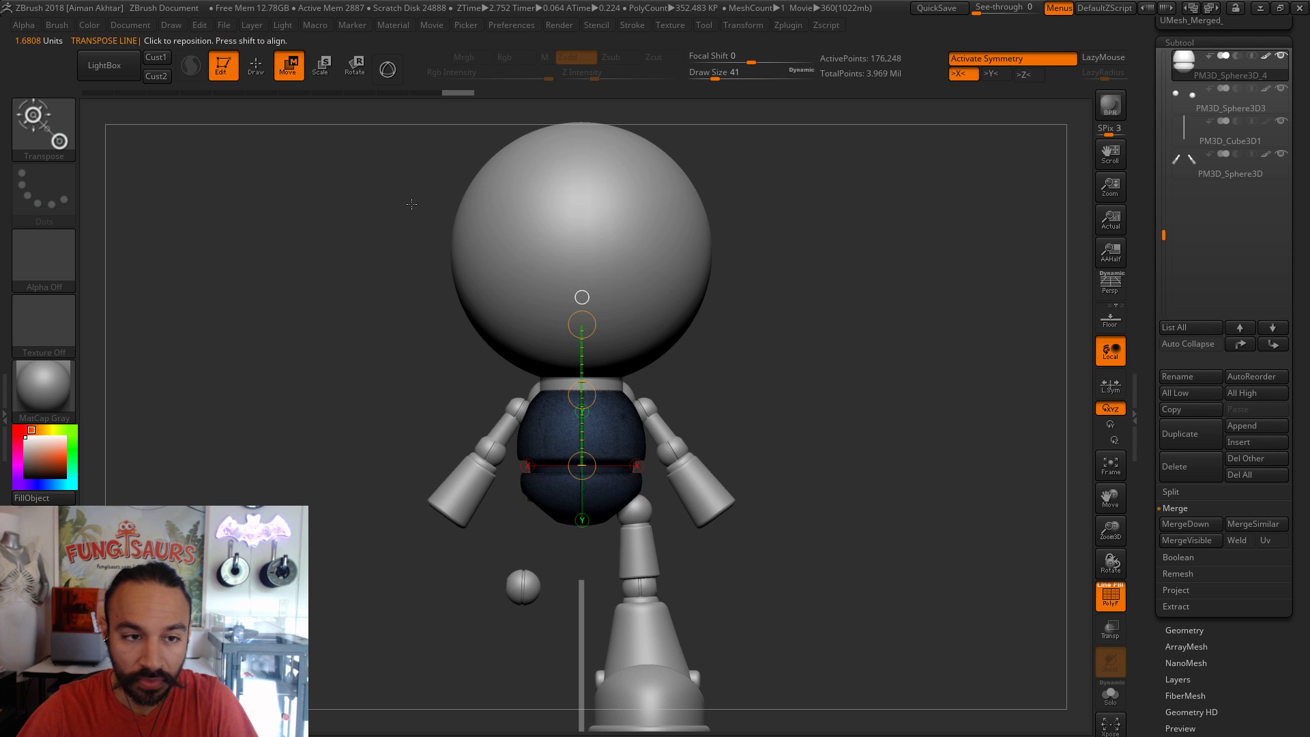
{"action": "key", "text": "q"}
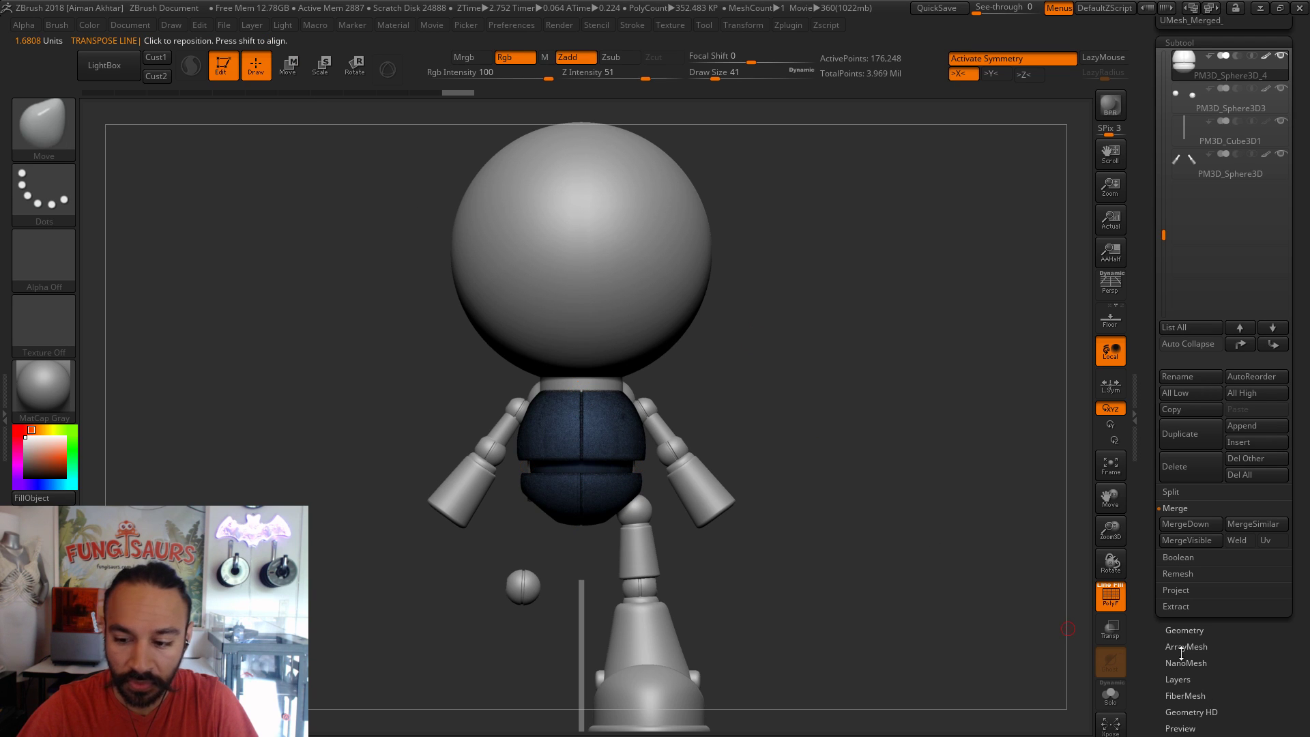
- Isolate the torso and pelvis, examine the hip sockets from below, and check how the leg's hip ball fits with everything shown
{"action": "left_click", "coordinate": [1110, 595]}
{"action": "left_click_drag", "start_coordinate": [995, 584], "coordinate": [872, 672]}
{"action": "left_click", "coordinate": [1110, 694]}
{"action": "left_click_drag", "start_coordinate": [928, 519], "coordinate": [777, 441]}
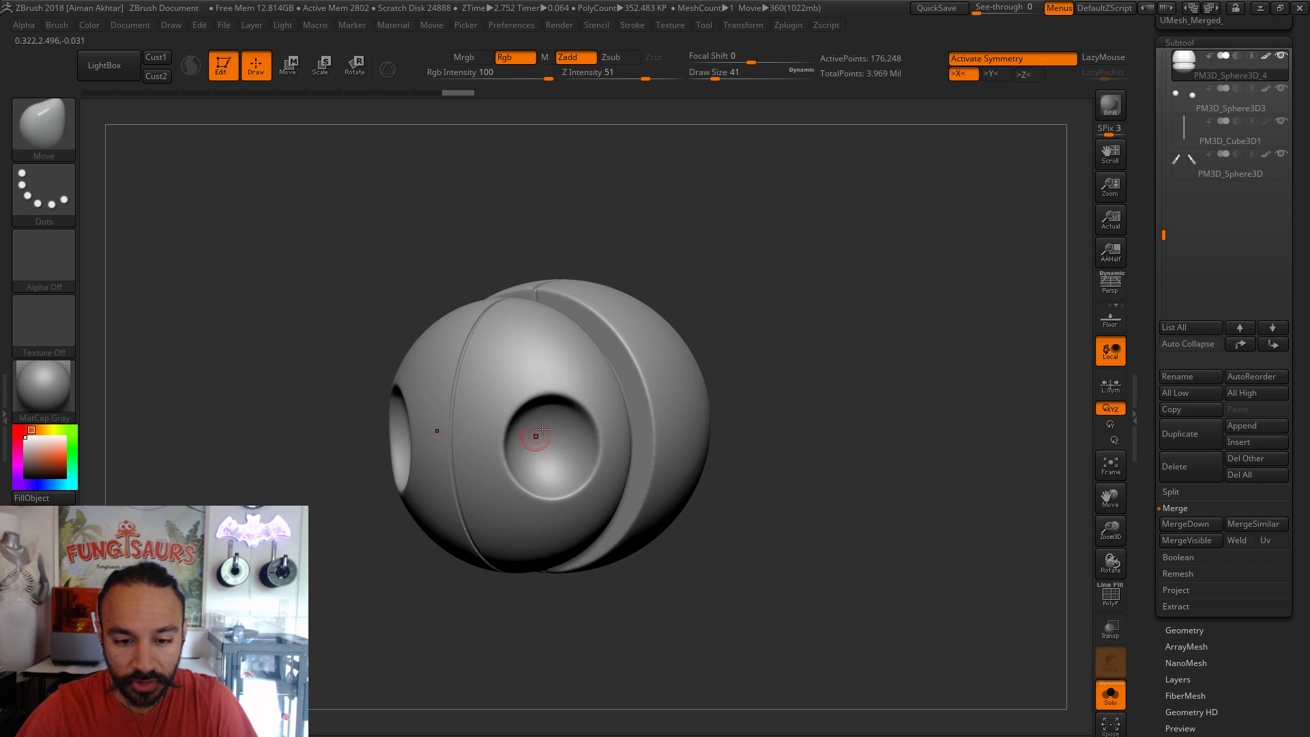
{"action": "left_click", "coordinate": [1111, 695]}
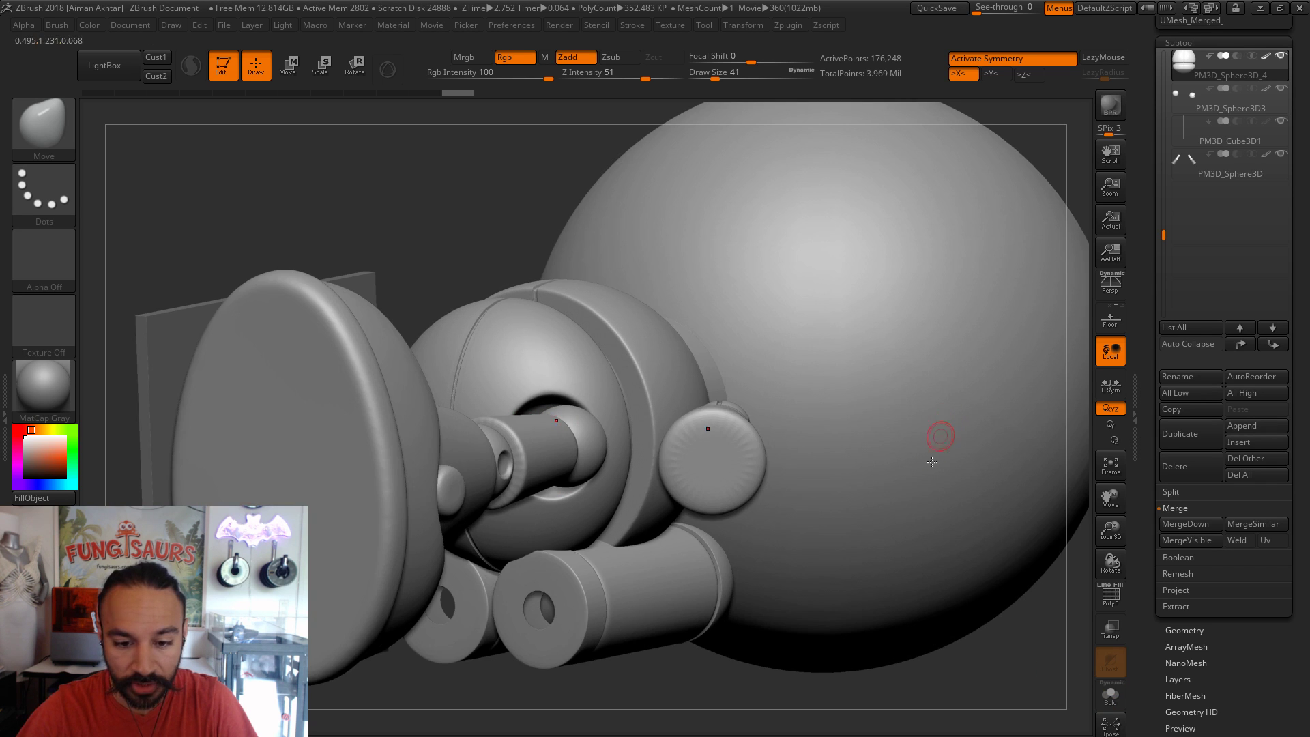
{"action": "left_click_drag", "start_coordinate": [777, 689], "coordinate": [894, 713]}
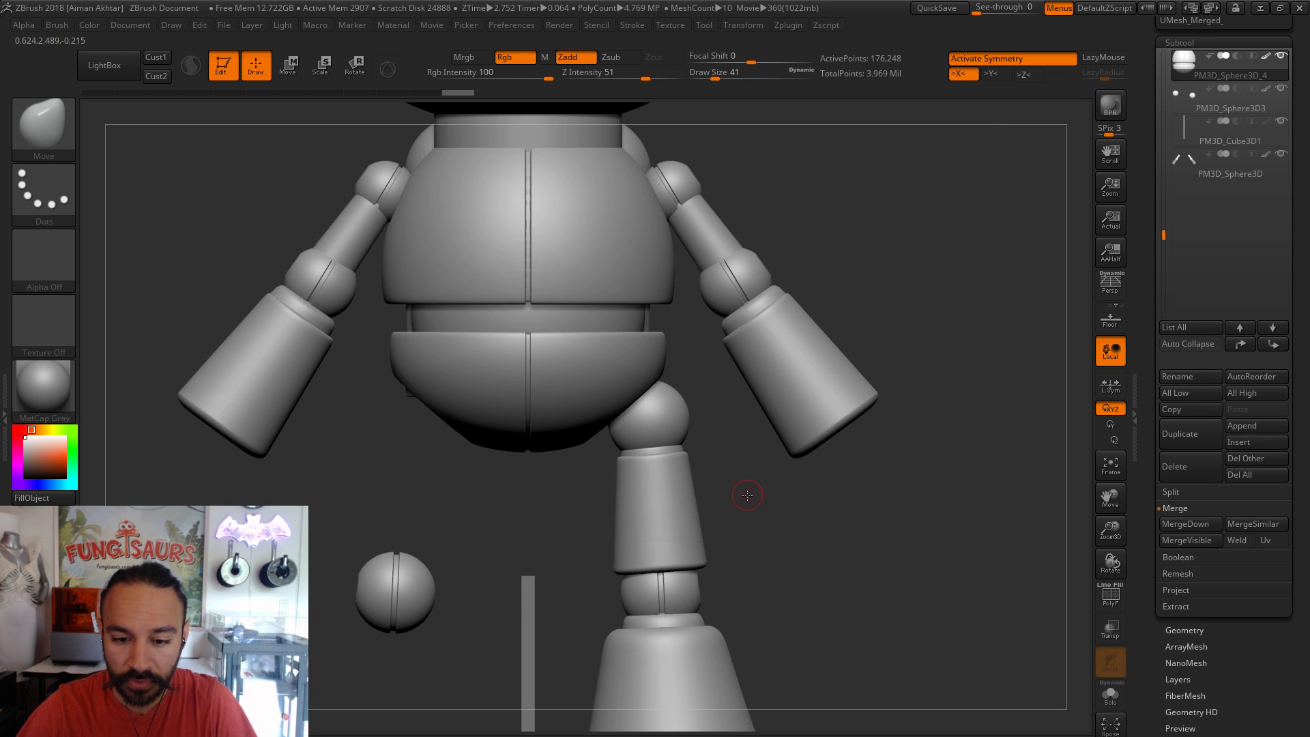
{"action": "scroll", "coordinate": [709, 512], "scroll_direction": "down", "scroll_amount": 3}
- Move the upper leg, knee joint, shin and foot subtools one after another to the end of the subtool list
{"action": "left_click", "coordinate": [639, 471], "text": "alt"}
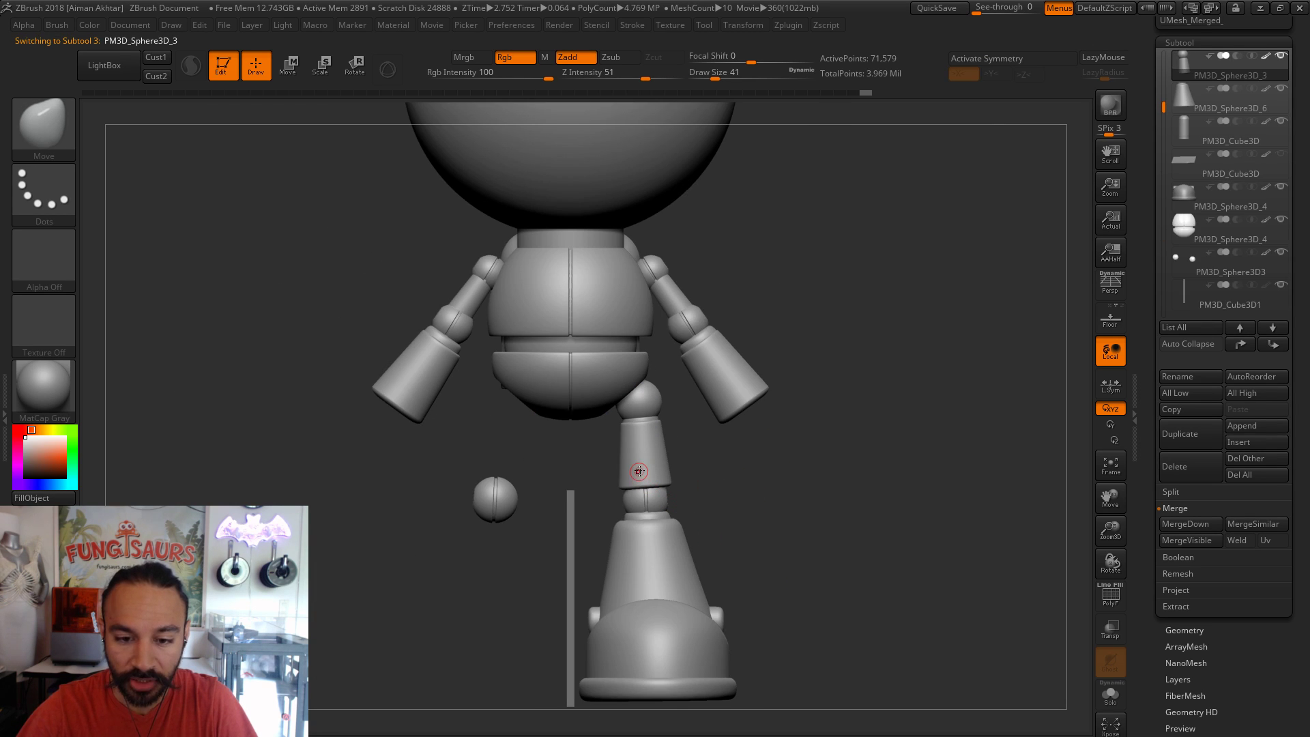
{"action": "left_click_drag", "start_coordinate": [757, 476], "coordinate": [827, 571], "text": "alt"}
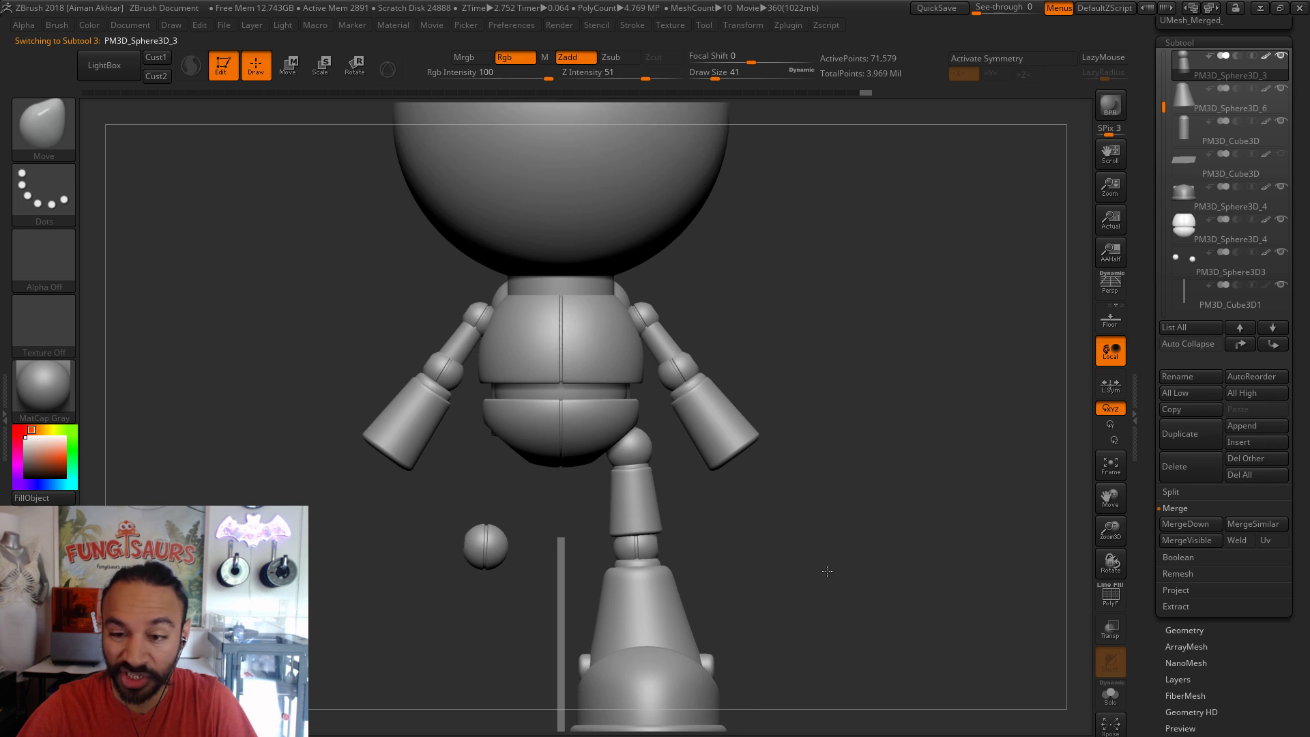
{"action": "left_click", "coordinate": [1112, 695]}
{"action": "left_click", "coordinate": [1115, 696]}
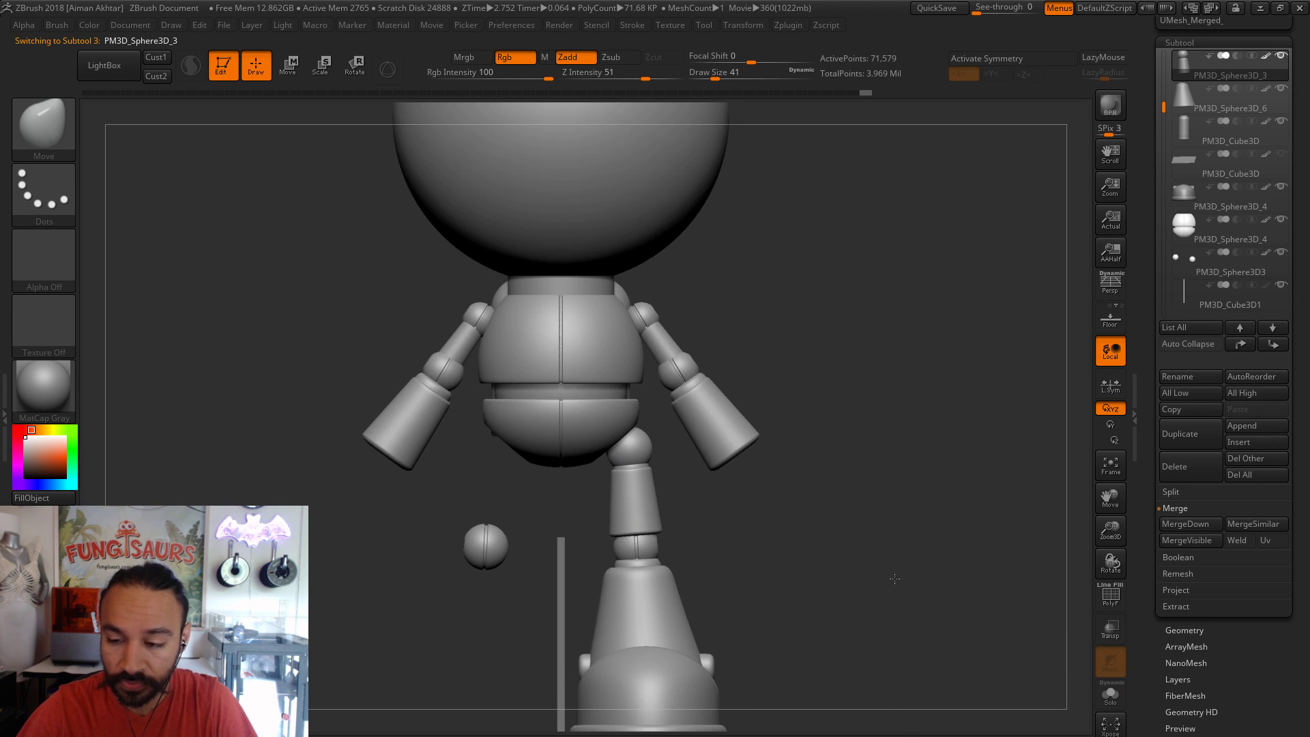
{"action": "key", "text": "f"}
{"action": "left_click", "coordinate": [1100, 602]}
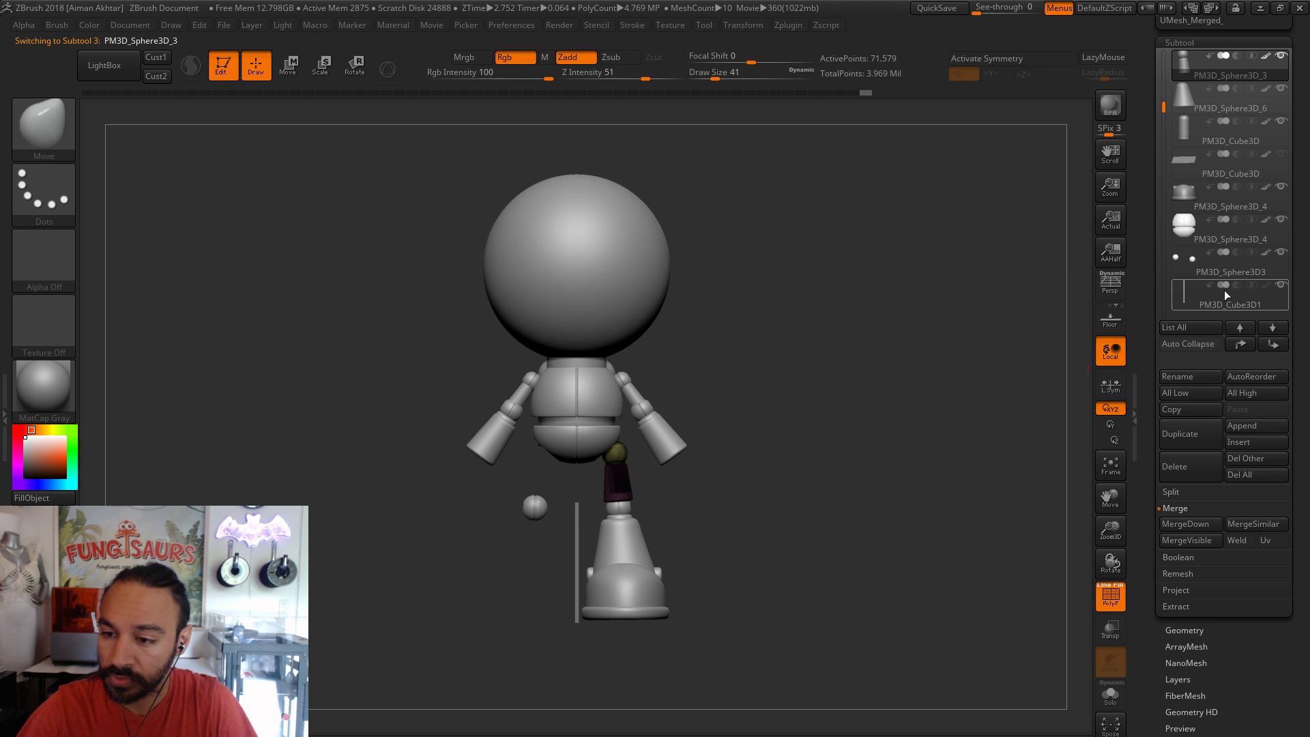
{"action": "left_click", "coordinate": [1273, 327], "text": "shift"}
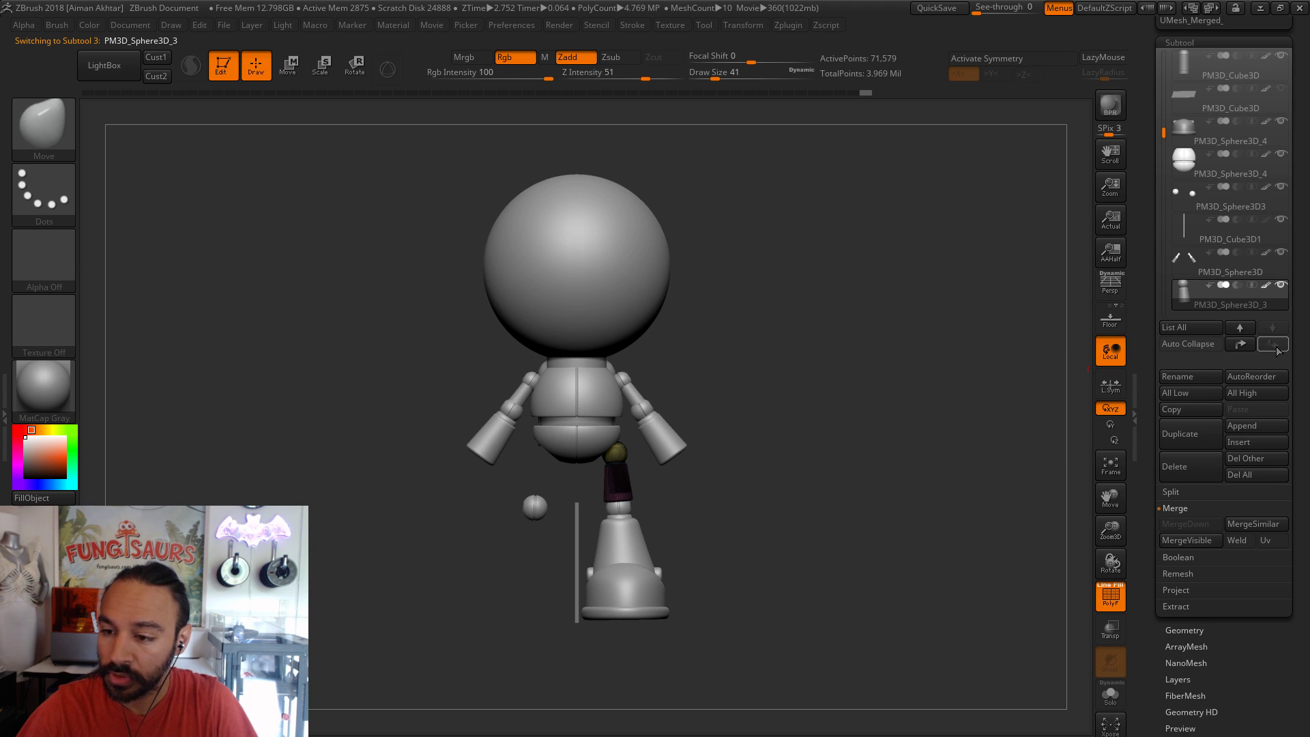
{"action": "left_click", "coordinate": [614, 508], "text": "alt"}
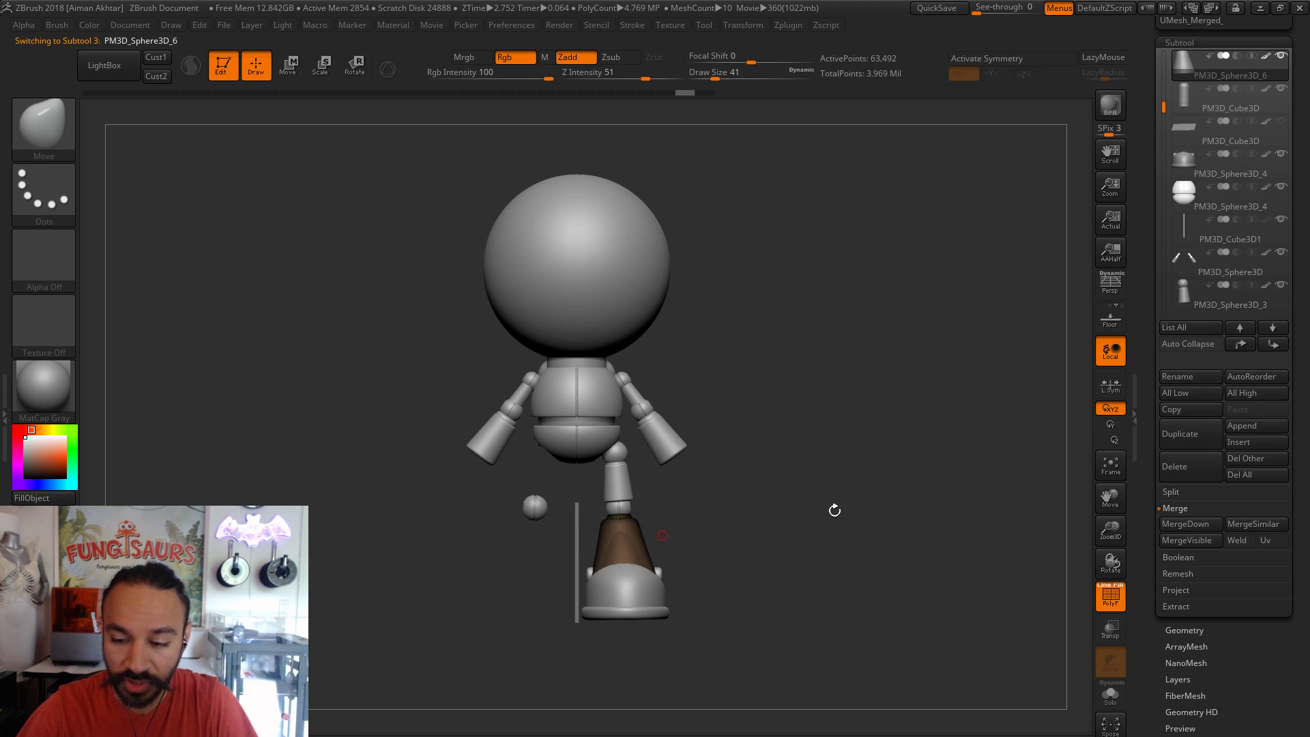
{"action": "left_click", "coordinate": [1271, 346], "text": "shift"}
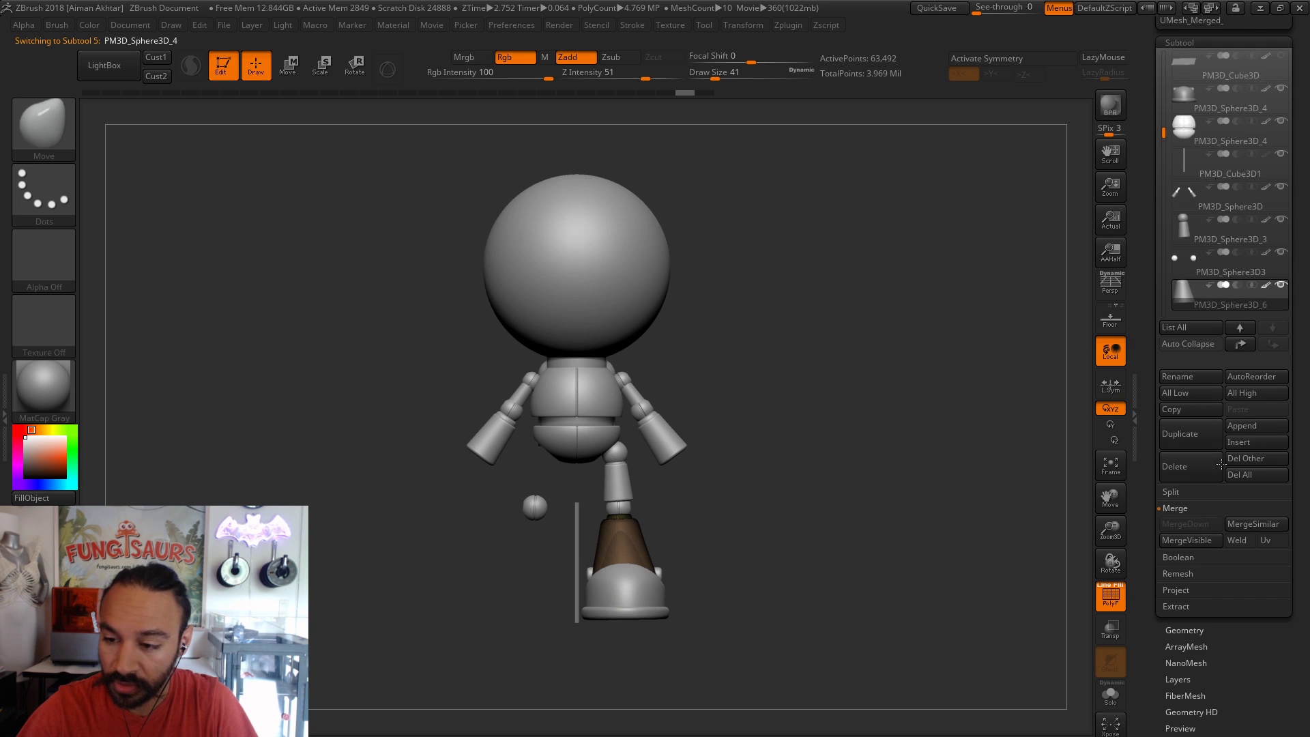
{"action": "left_click", "coordinate": [1273, 344], "text": "shift"}
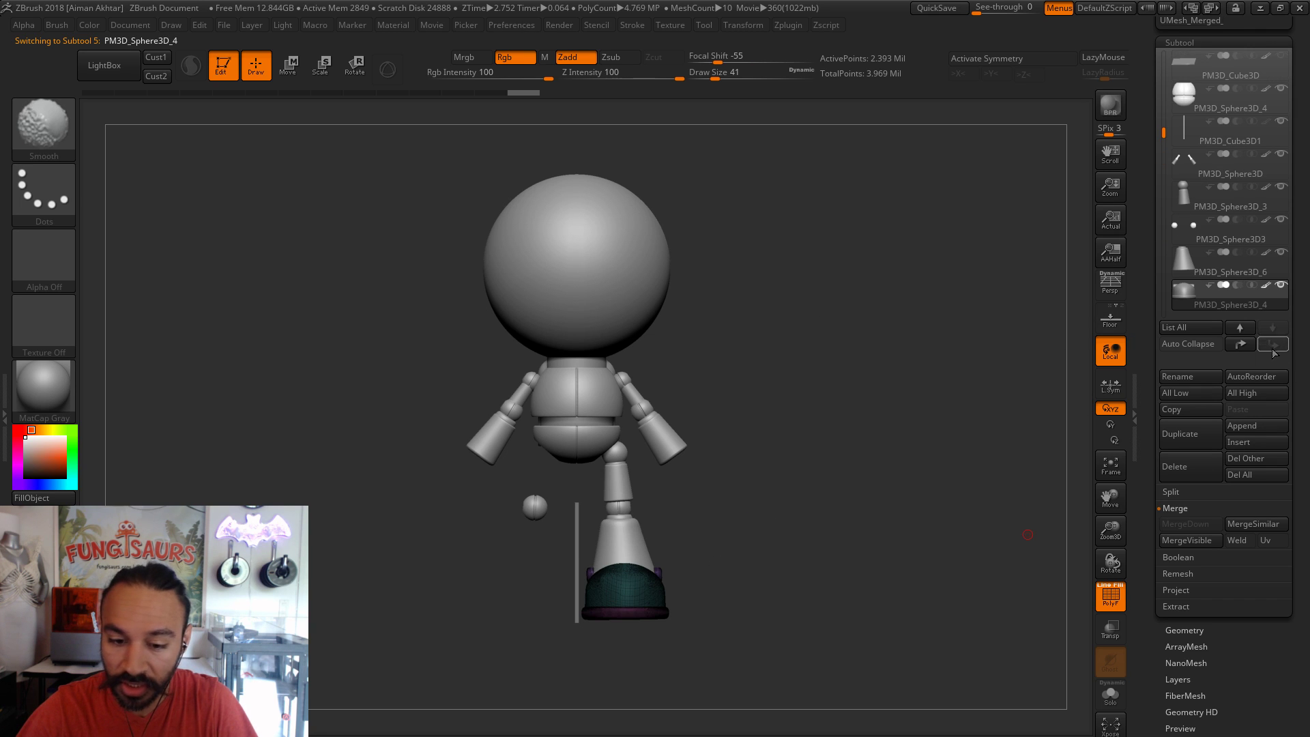
- Merge the upper leg, knee joint, shin and foot into one leg subtool
{"action": "left_click", "coordinate": [1194, 186]}
{"action": "left_click", "coordinate": [1194, 523]}
{"action": "left_click", "coordinate": [1193, 524]}
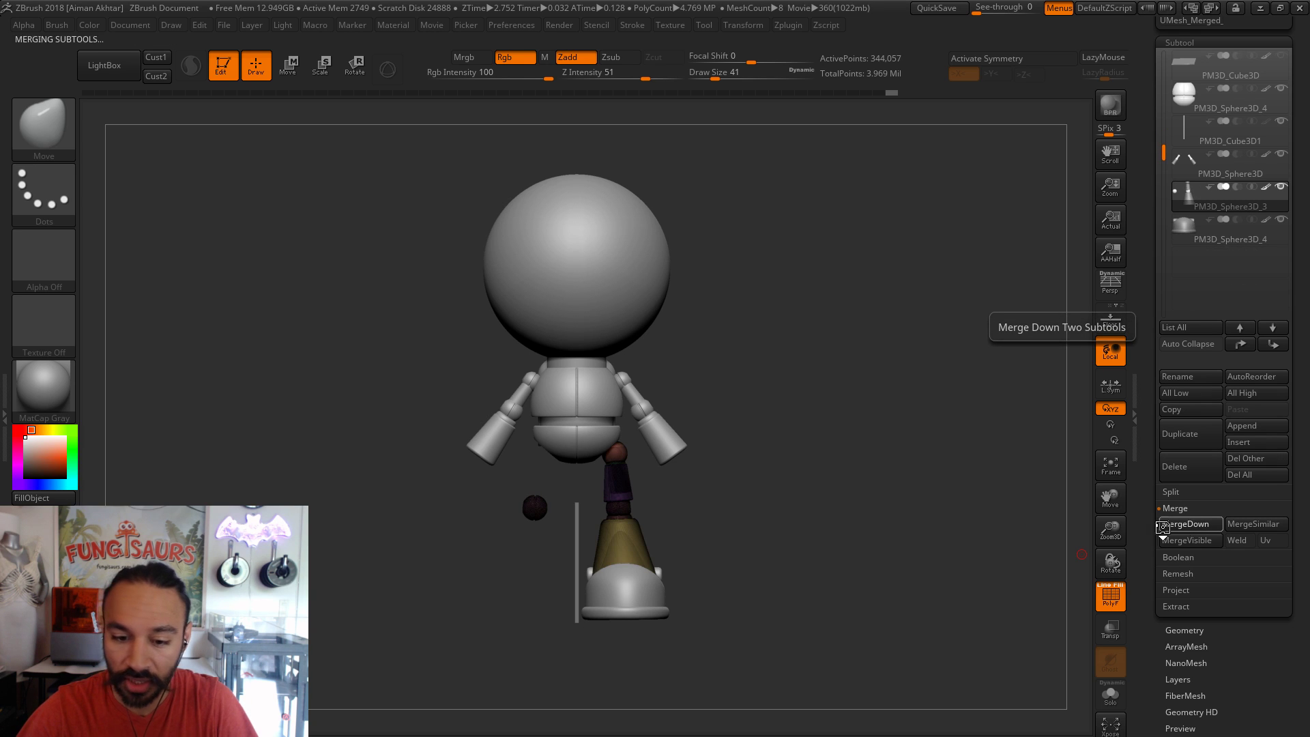
- Lower the merged leg slightly beneath the pelvis along a vertical transpose line
{"action": "key", "text": "w"}
{"action": "left_click_drag", "start_coordinate": [615, 505], "coordinate": [615, 286]}
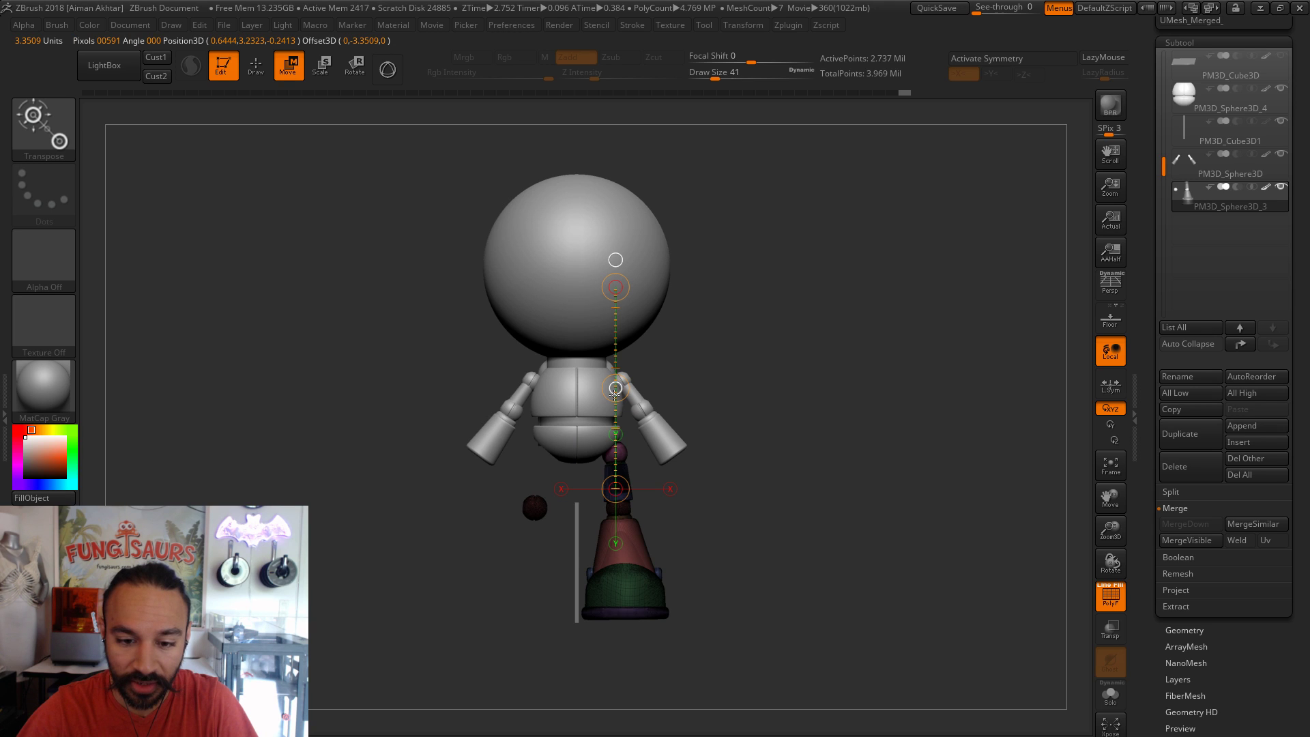
{"action": "left_click_drag", "start_coordinate": [615, 388], "coordinate": [616, 391]}
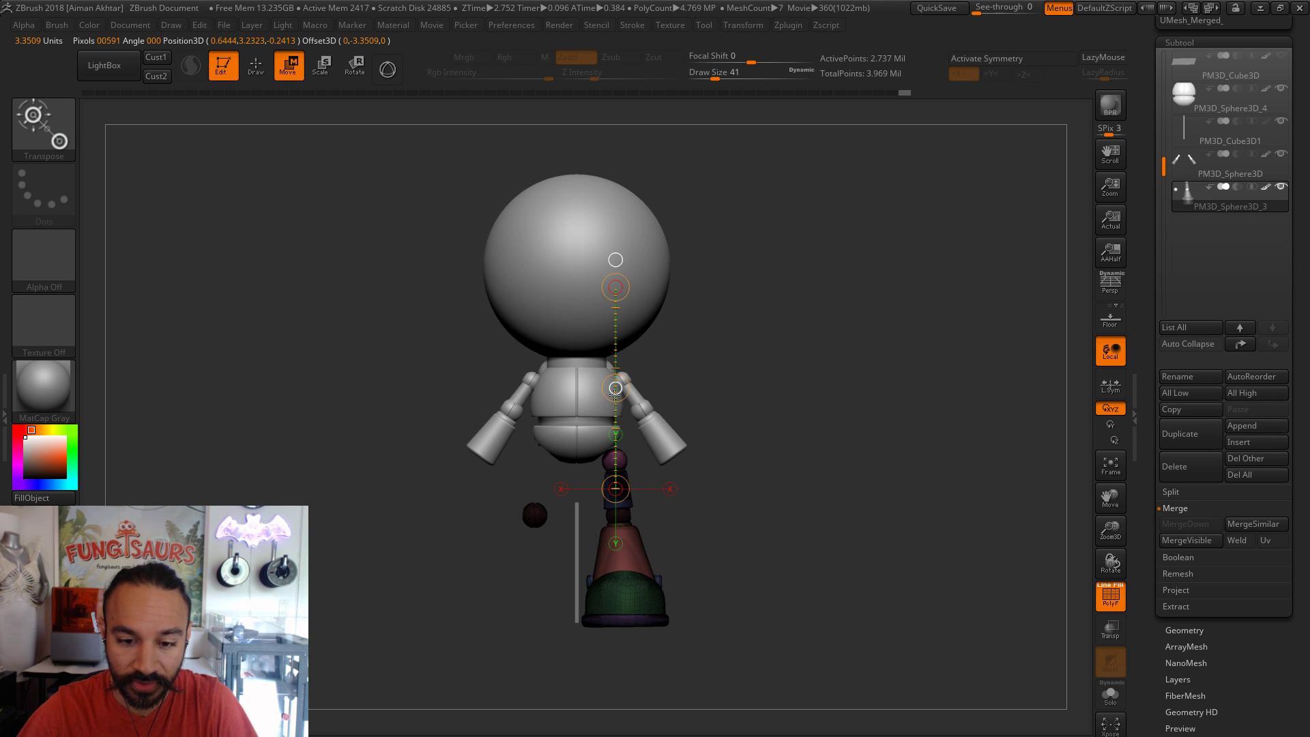
{"action": "key", "text": "ctrl+z"}
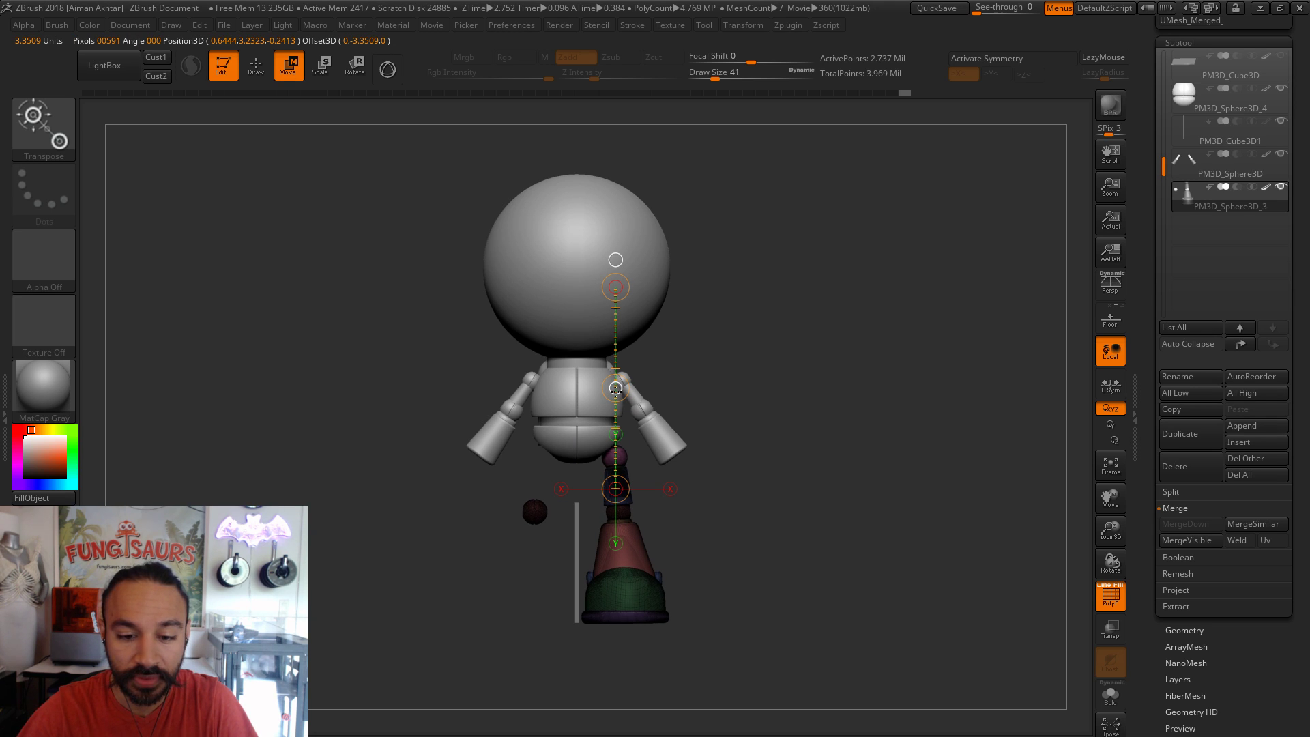
{"action": "left_click_drag", "start_coordinate": [616, 388], "coordinate": [618, 393]}
{"action": "key", "text": "ctrl+z"}
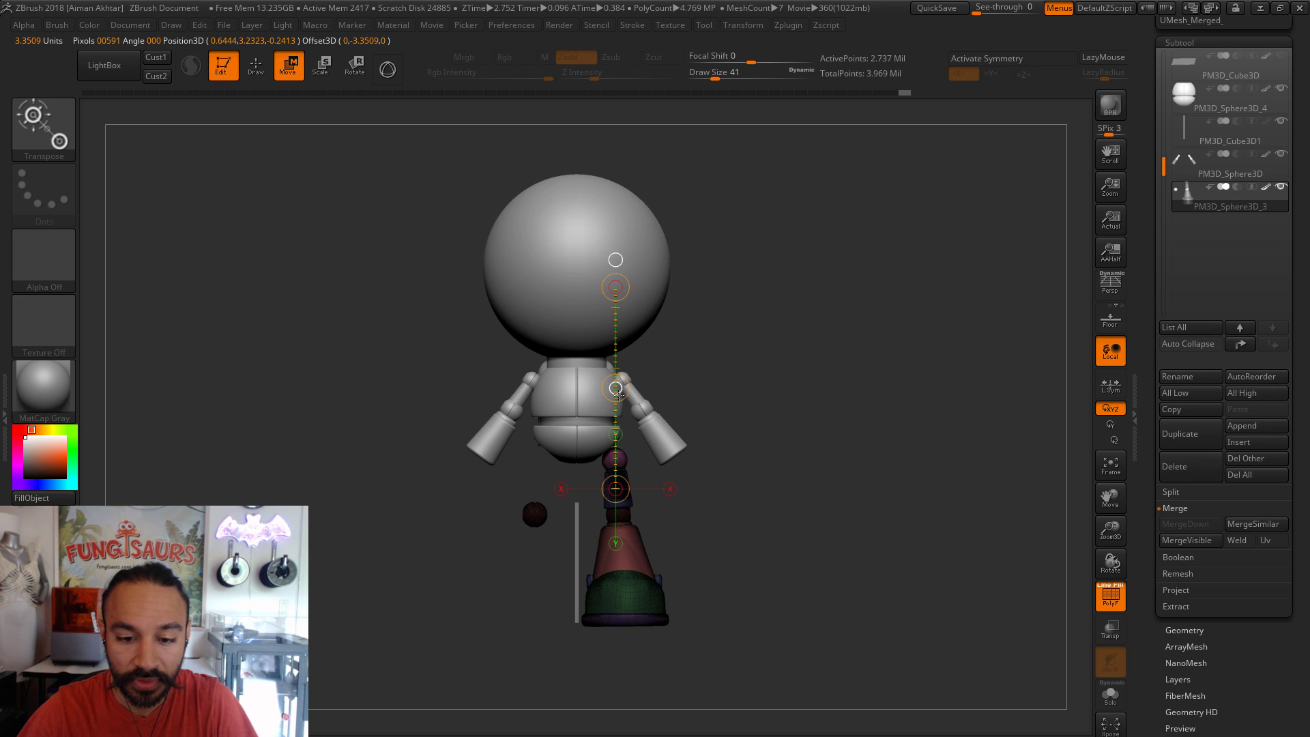
{"action": "left_click", "coordinate": [256, 65]}
- Mask all of the leg except its hip ball and split the unmasked hip ball into its own subtool
{"action": "mouse_move", "coordinate": [763, 581]}
{"action": "left_mouse_down", "text": "alt"}
{"action": "mouse_move", "coordinate": [802, 591]}
{"action": "mouse_move", "coordinate": [805, 574]}
{"action": "left_mouse_up", "text": "alt"}
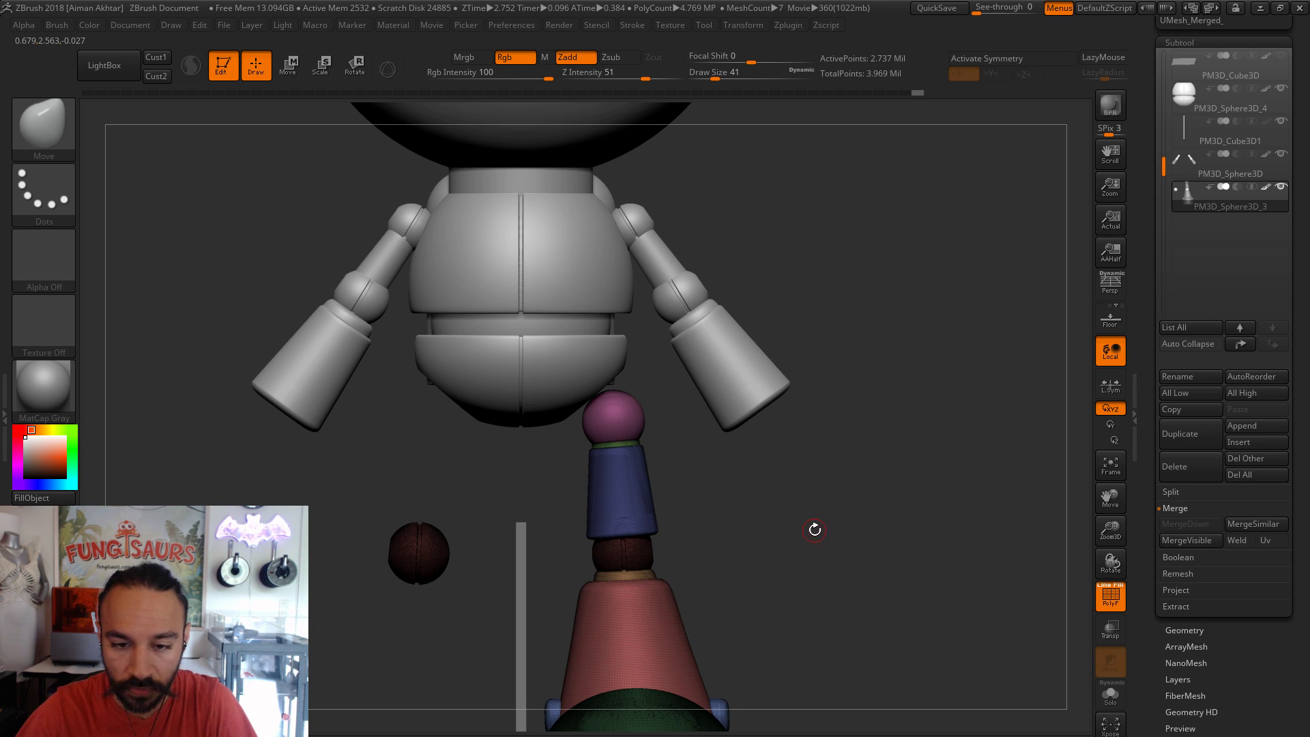
{"action": "left_click_drag", "start_coordinate": [814, 543], "coordinate": [780, 539]}
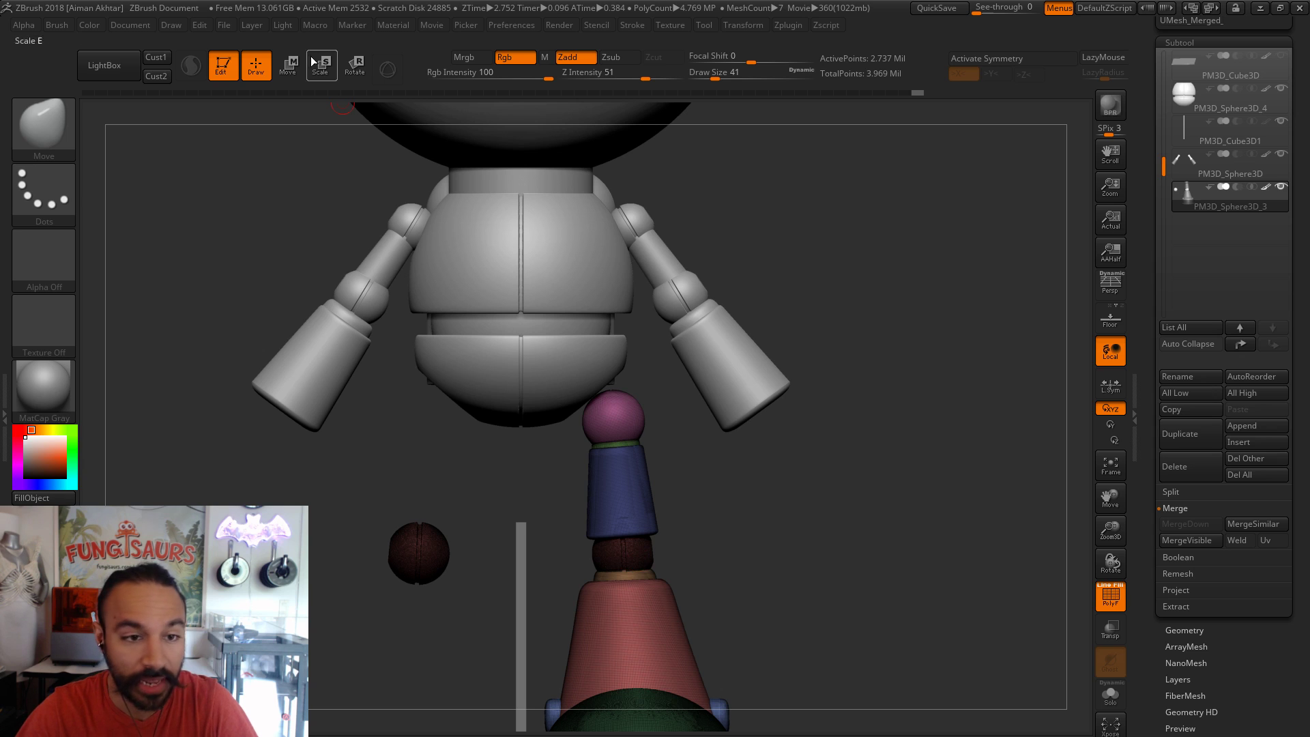
{"action": "left_click", "coordinate": [287, 65]}
{"action": "left_click_drag", "start_coordinate": [640, 419], "coordinate": [634, 500], "text": "ctrl"}
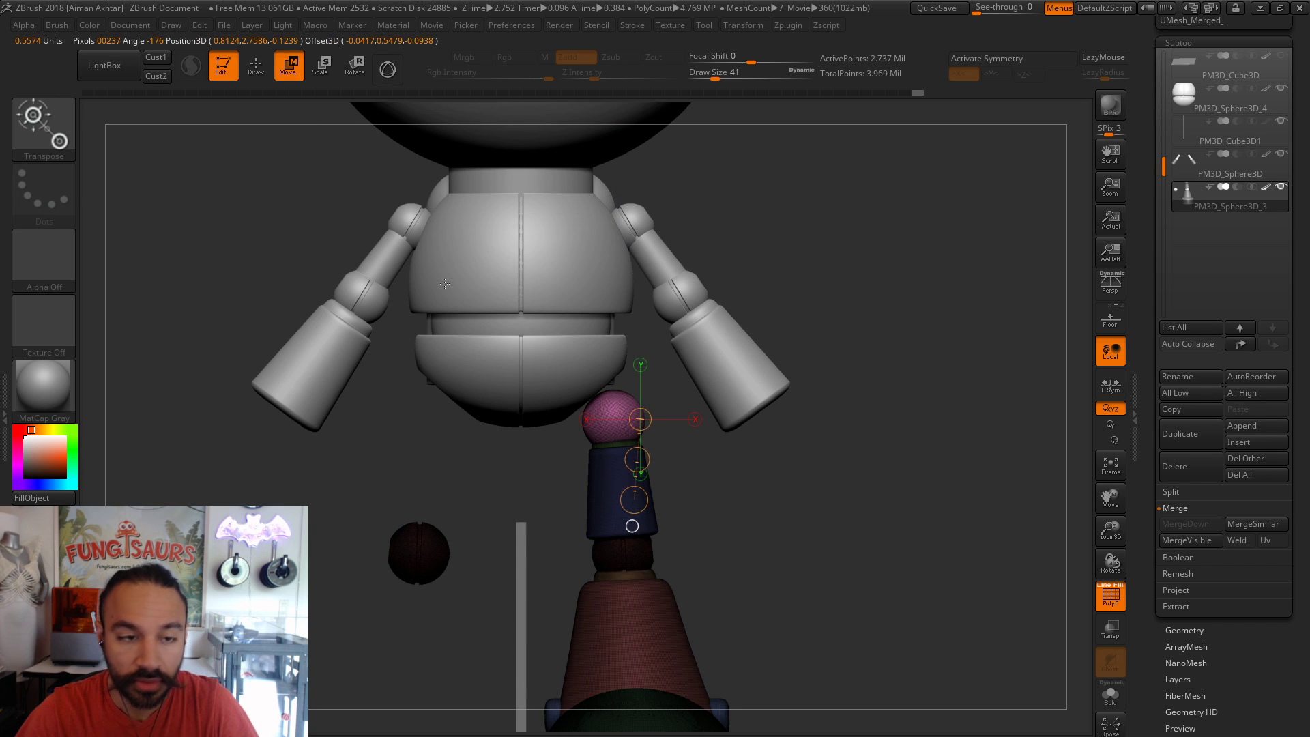
{"action": "left_click", "coordinate": [255, 66]}
{"action": "left_click", "coordinate": [1171, 492]}
{"action": "left_click", "coordinate": [1205, 557]}
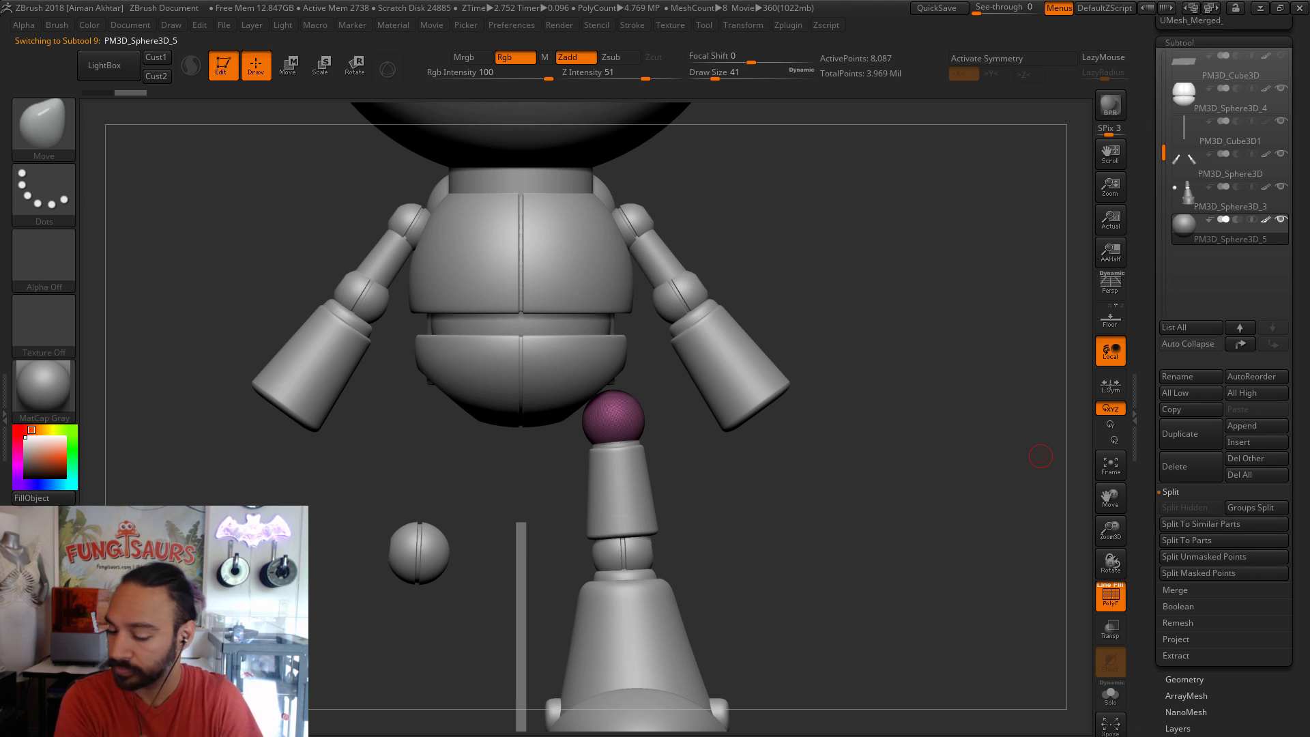
- Delete the separate hip ball subtool and split the masked-out knee ball off the leg into its own subtool
{"action": "left_click", "coordinate": [1189, 472]}
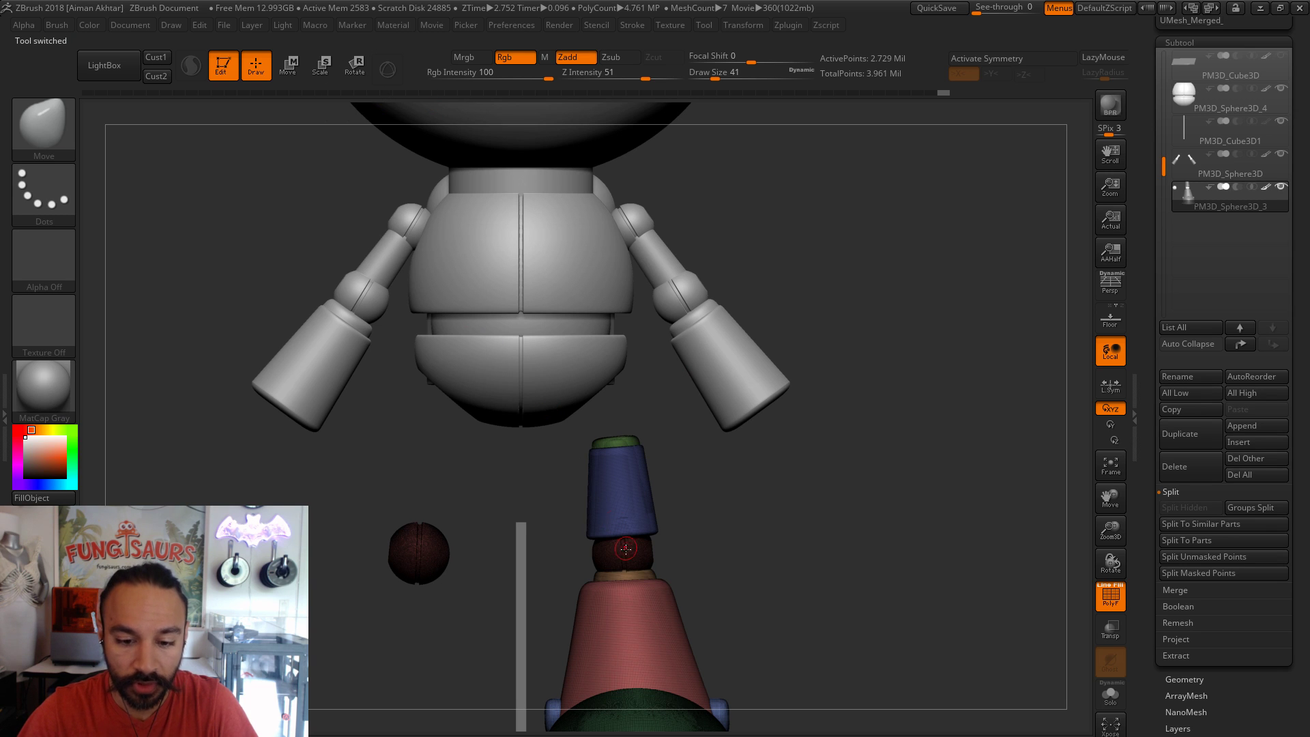
{"action": "left_click", "coordinate": [355, 65]}
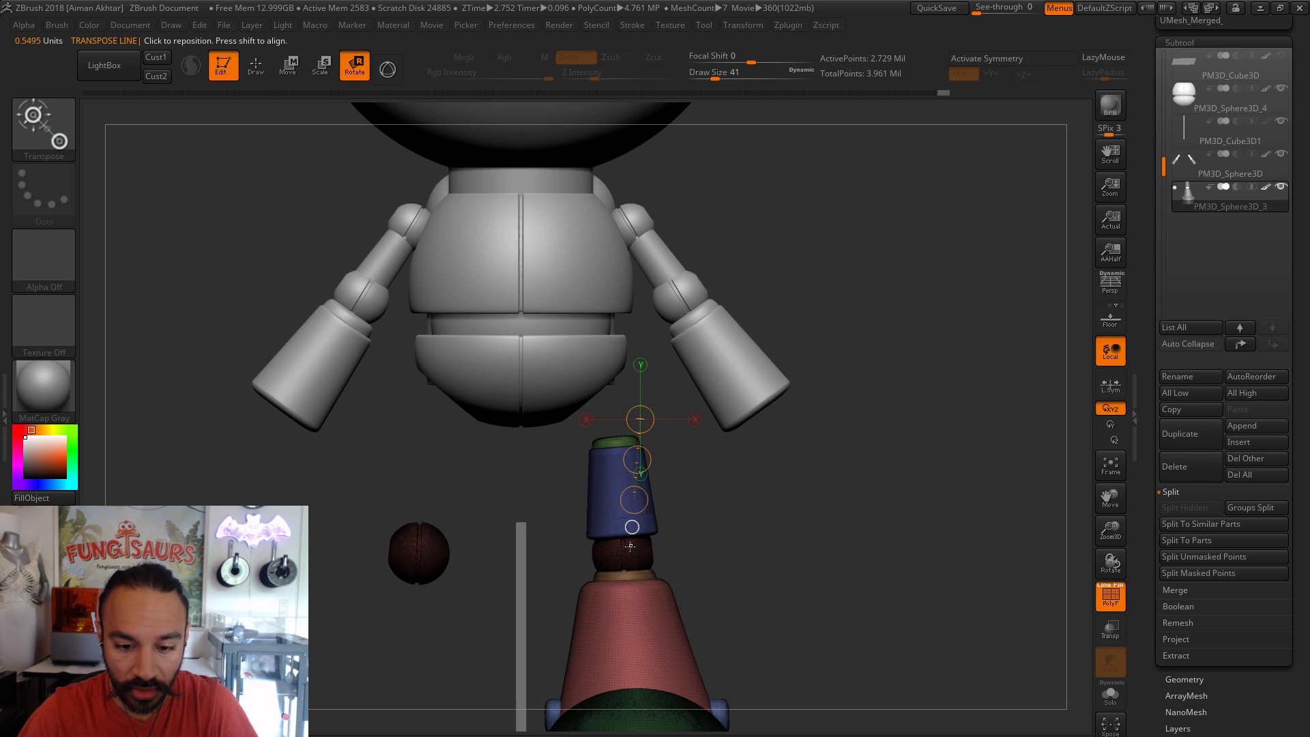
{"action": "left_click_drag", "start_coordinate": [630, 547], "coordinate": [619, 466]}
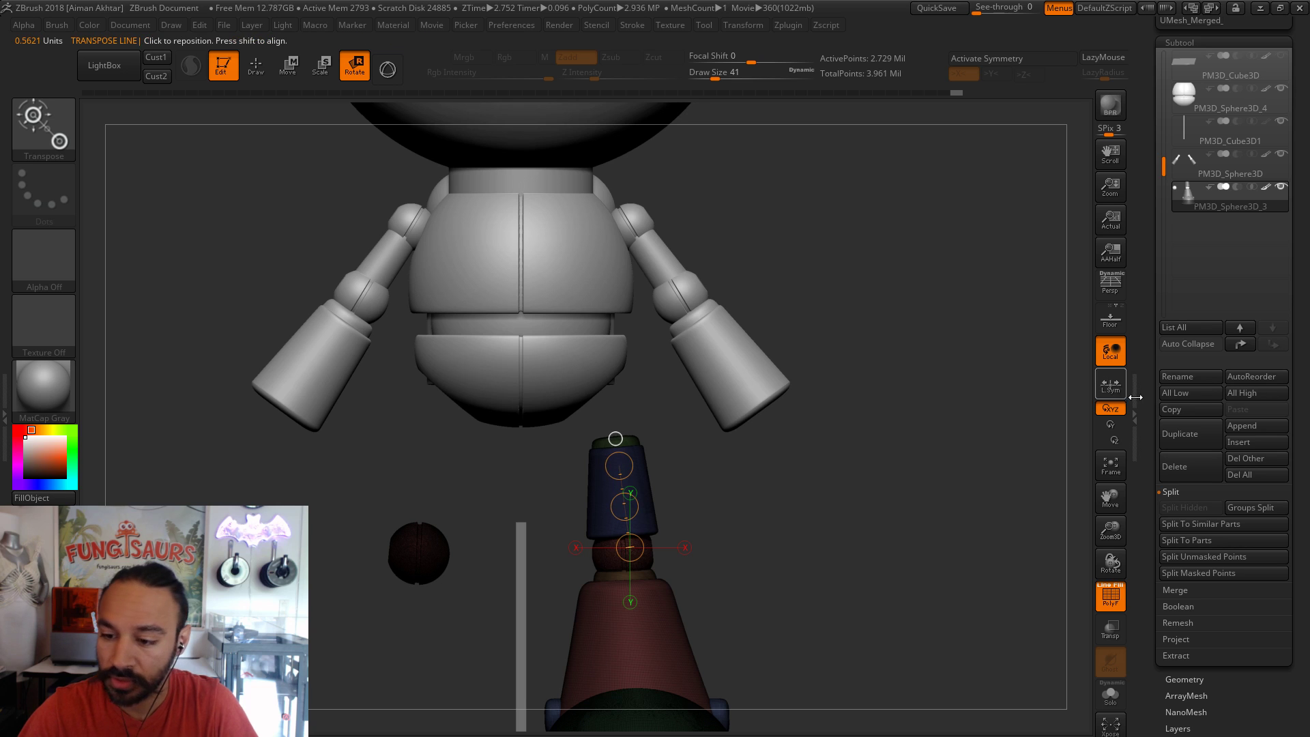
{"action": "left_click", "coordinate": [1209, 555]}
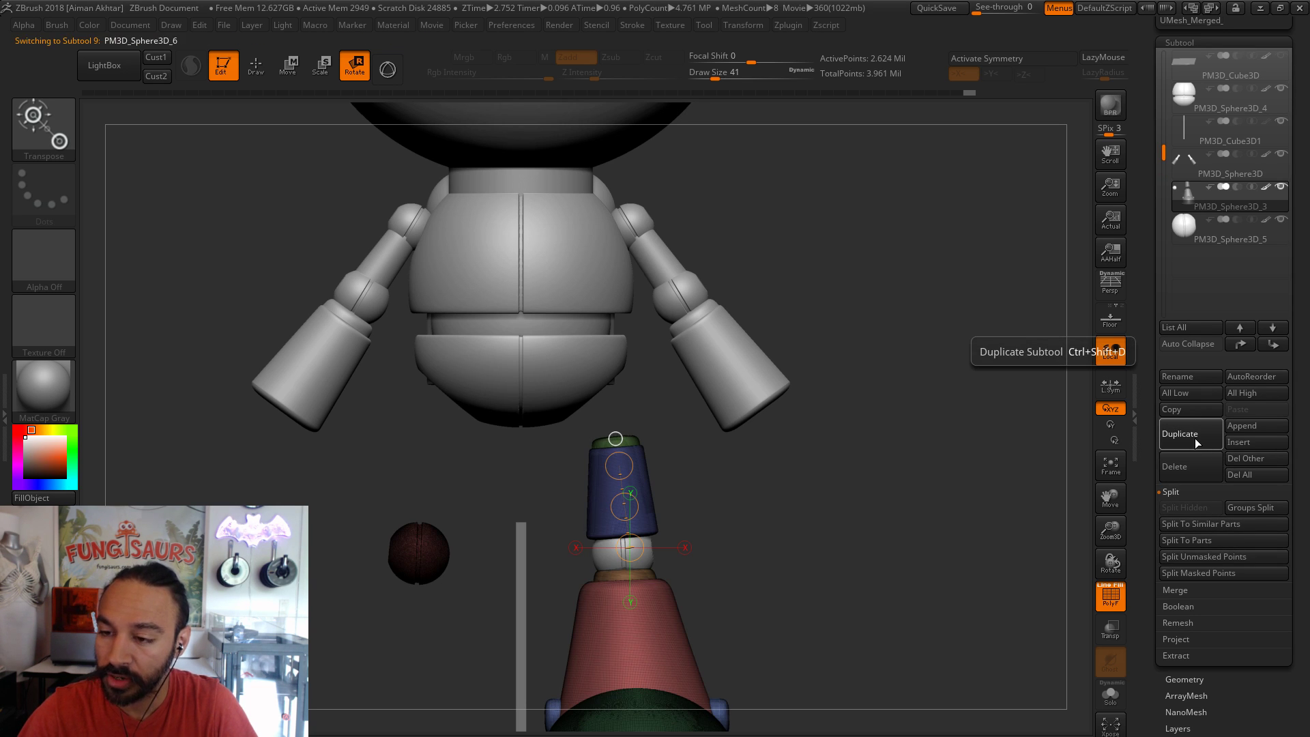
{"action": "left_click", "coordinate": [1186, 467]}
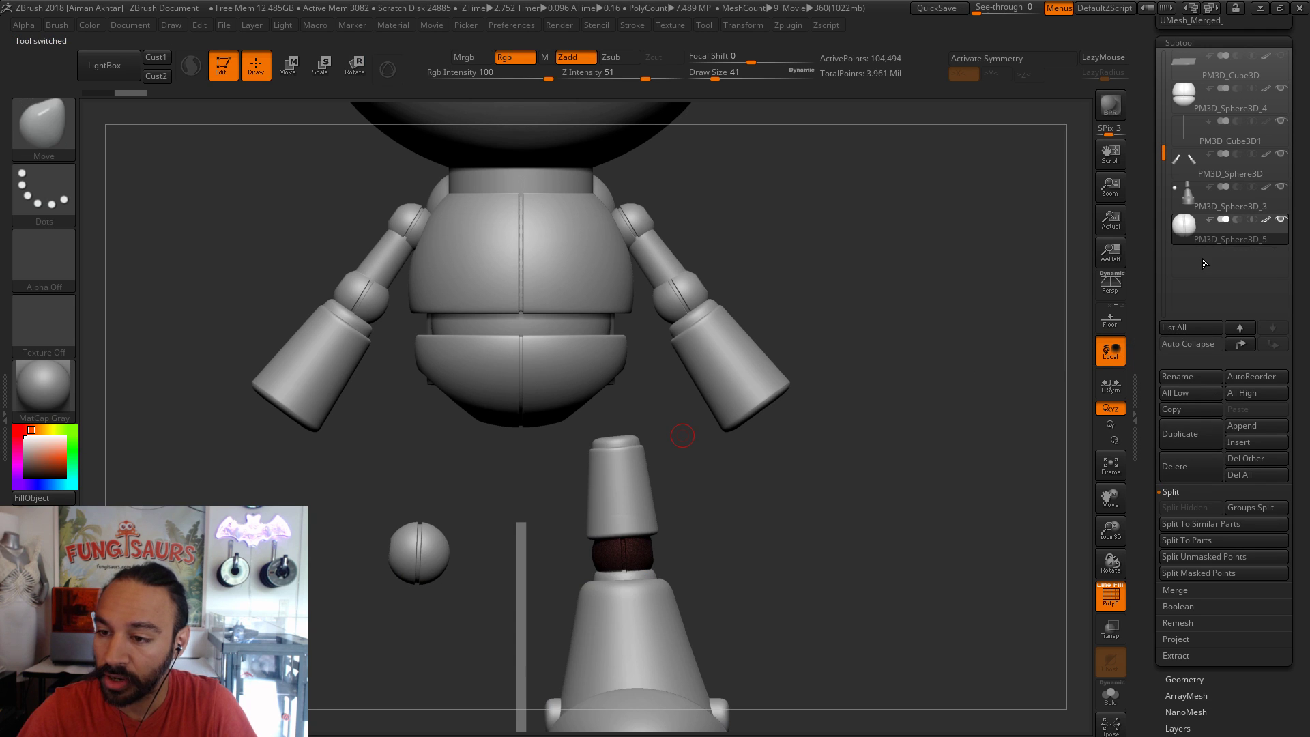
- Hide the stray floating ball in the leg subtool and remove it with Delete Hidden
{"action": "key", "text": "Up"}
{"action": "key", "text": "ctrl+shift"}
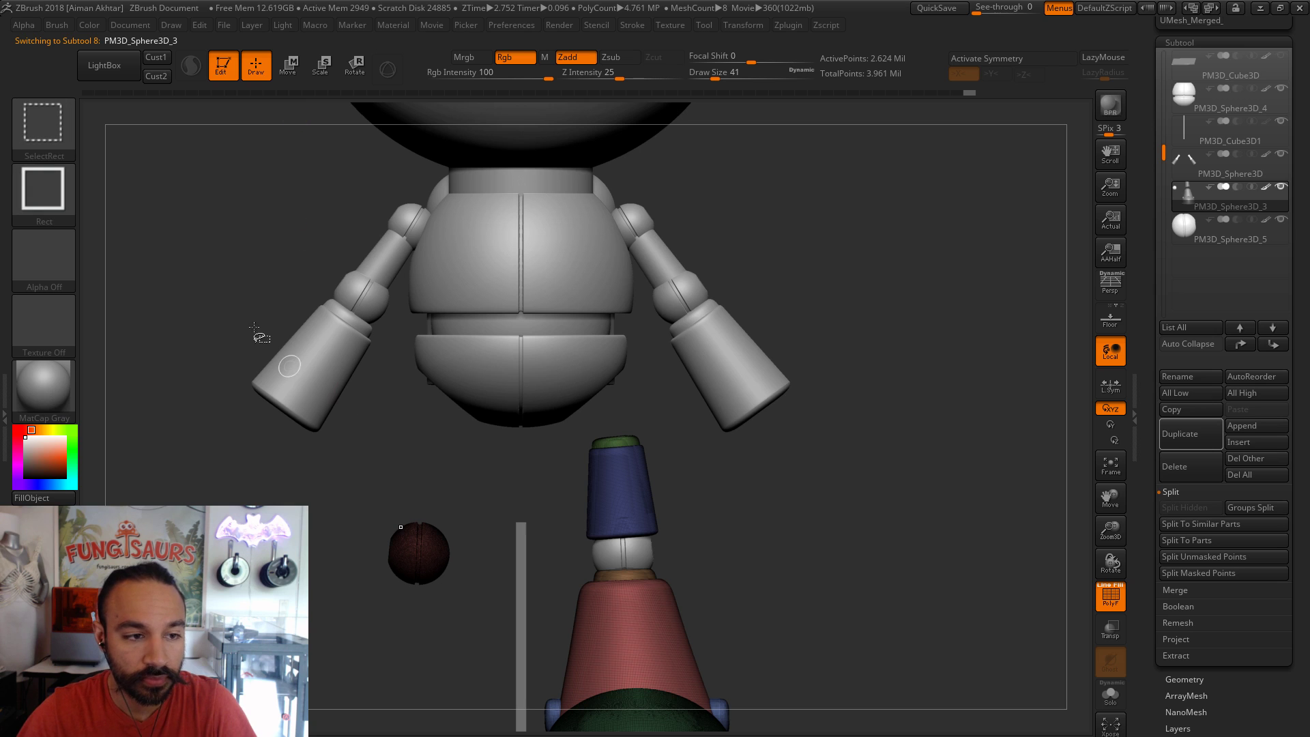
{"action": "mouse_move", "coordinate": [321, 462]}
{"action": "left_mouse_down", "text": "ctrl+alt+shift"}
{"action": "mouse_move", "coordinate": [503, 579]}
{"action": "mouse_move", "coordinate": [505, 655]}
{"action": "left_mouse_up", "text": "ctrl+alt+shift"}
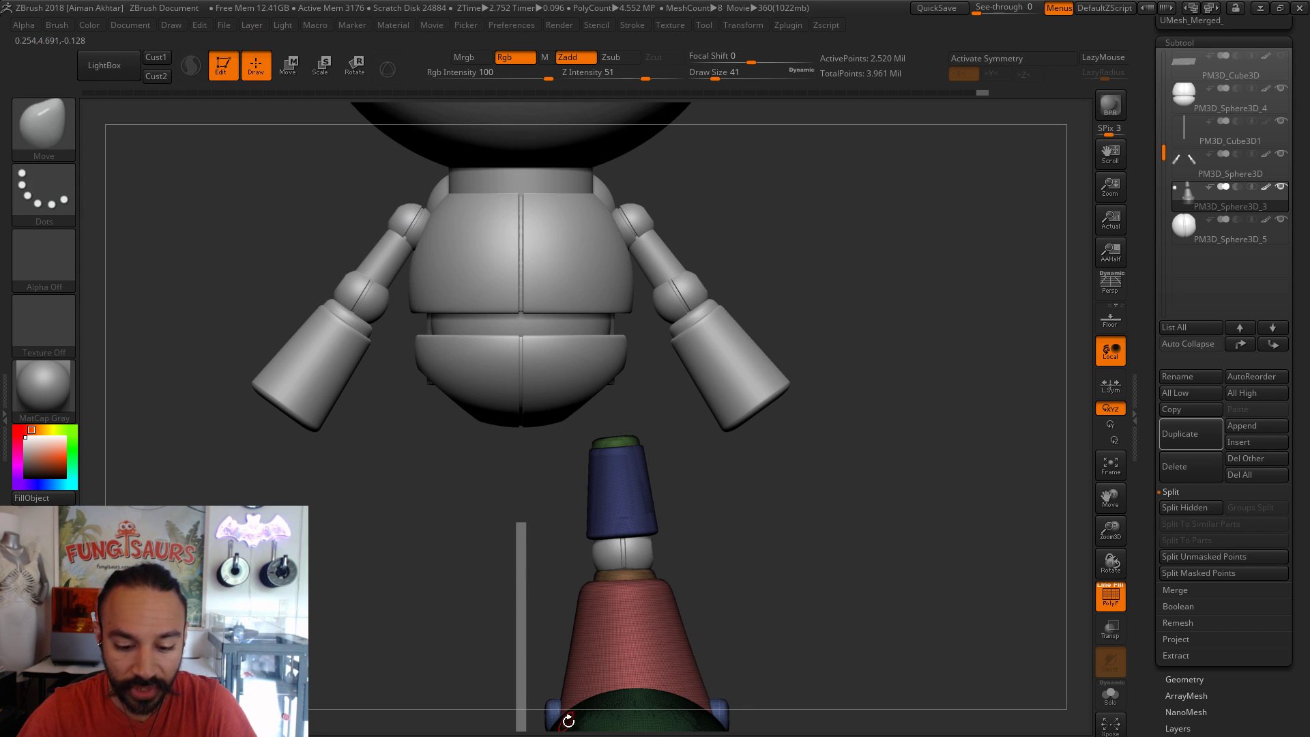
{"action": "left_click_drag", "start_coordinate": [791, 714], "coordinate": [787, 625], "text": "alt"}
{"action": "key", "text": "Delete"}
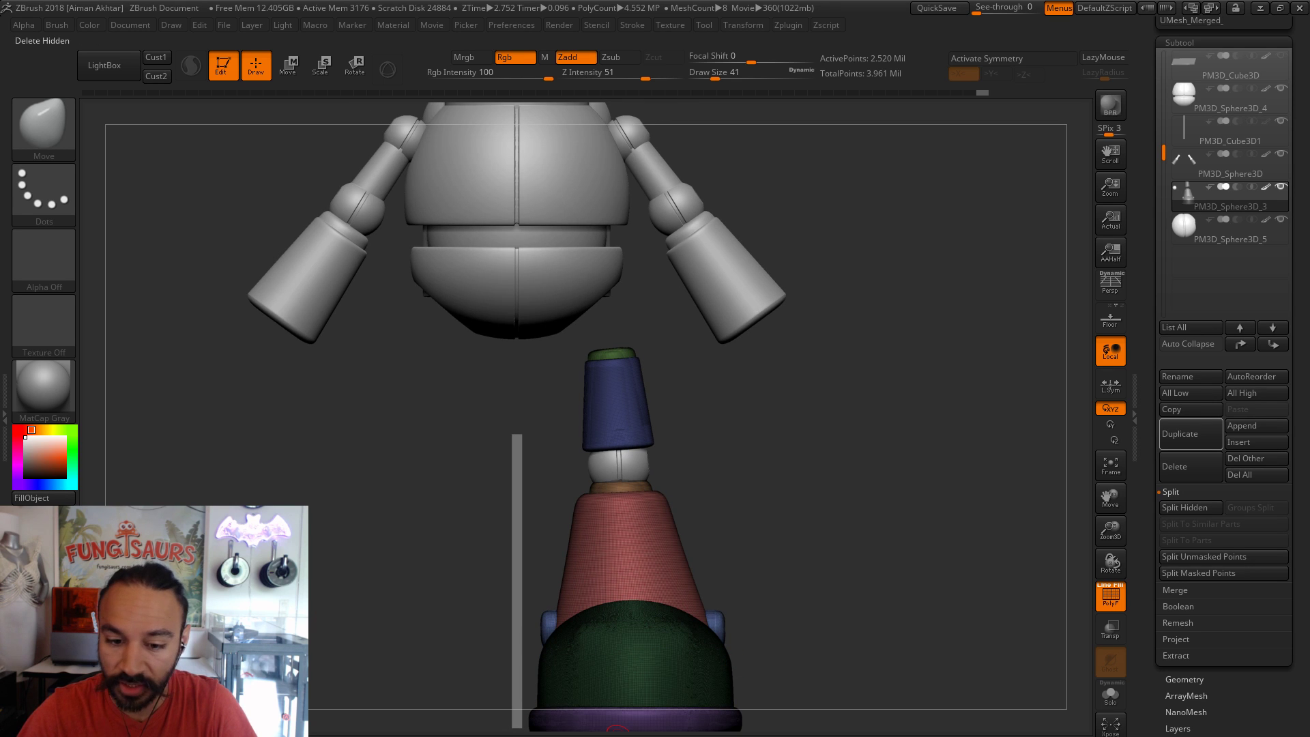
- Duplicate the knee ball subtool and move the copy up the subtool list above the arms
{"action": "left_click", "coordinate": [618, 463], "text": "alt"}
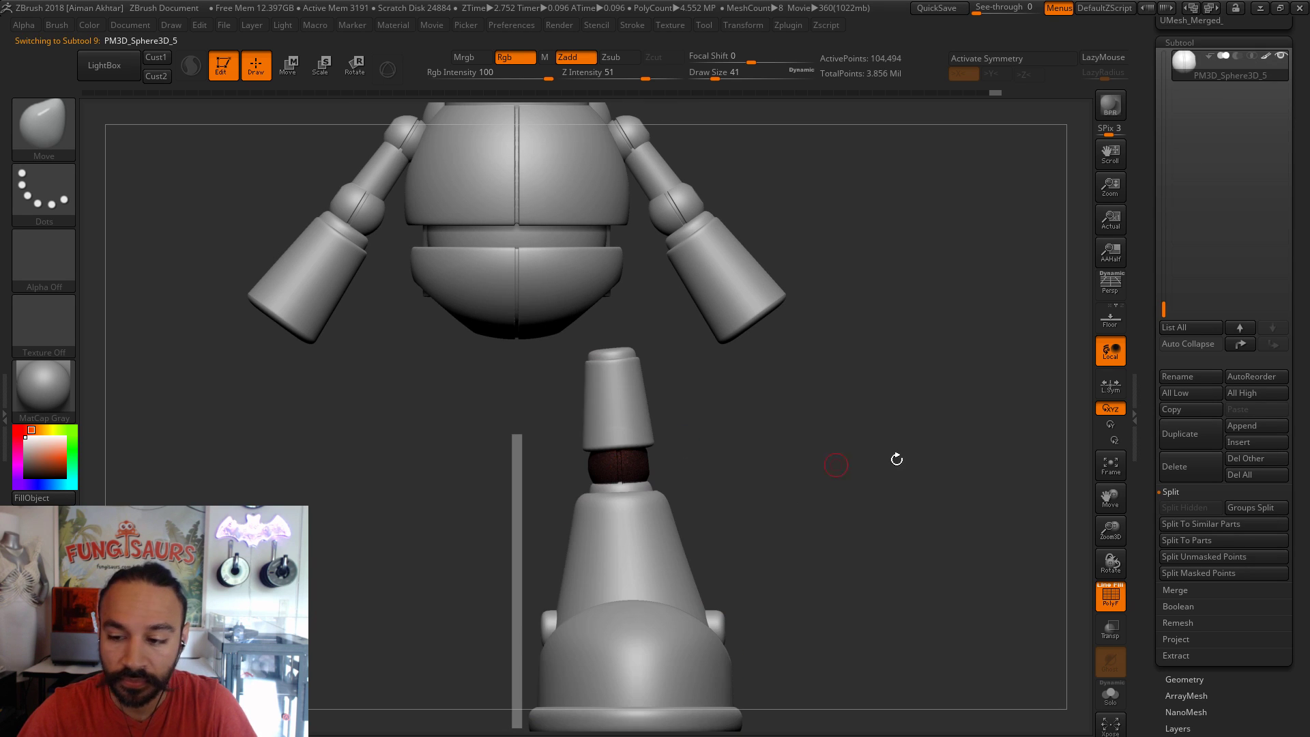
{"action": "left_click", "coordinate": [1184, 435]}
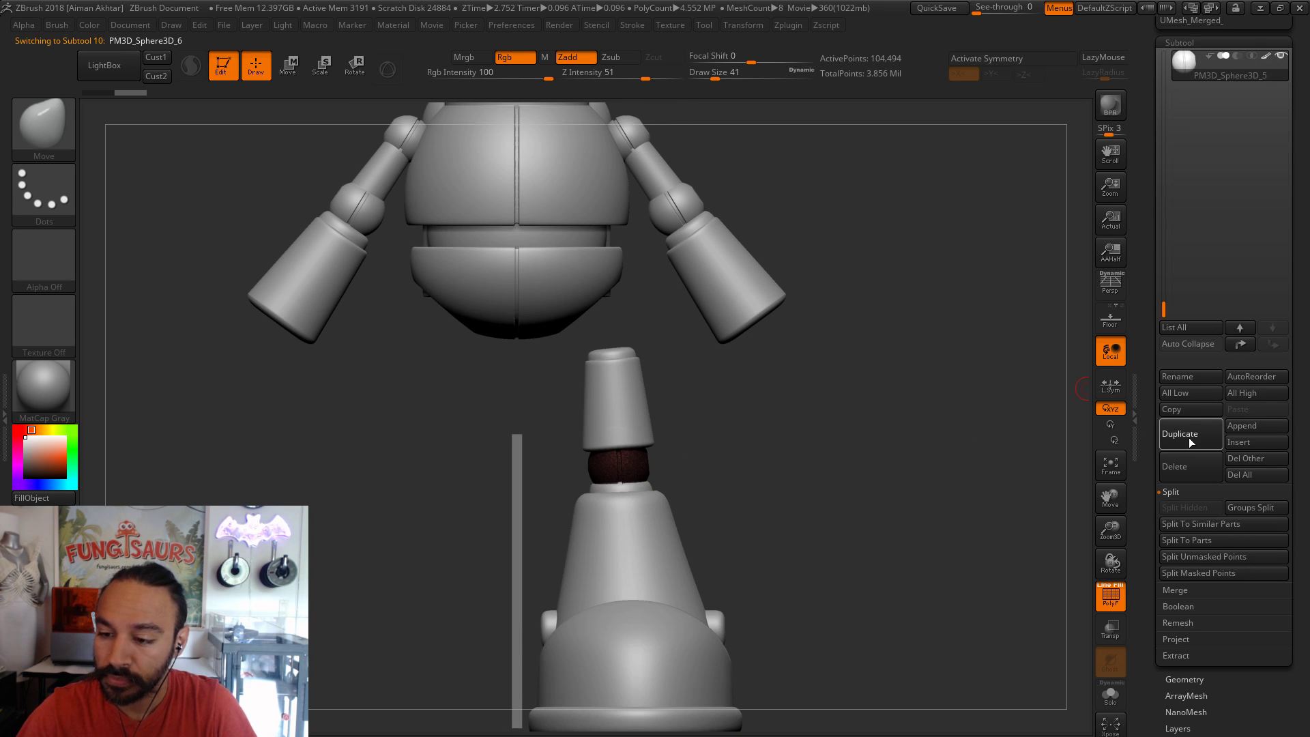
{"action": "left_click", "coordinate": [1247, 344]}
{"action": "left_click", "coordinate": [1247, 344]}
{"action": "left_click", "coordinate": [1247, 344]}
- Merge the leg subtool down with the original knee ball beneath it
{"action": "left_click", "coordinate": [1188, 128]}
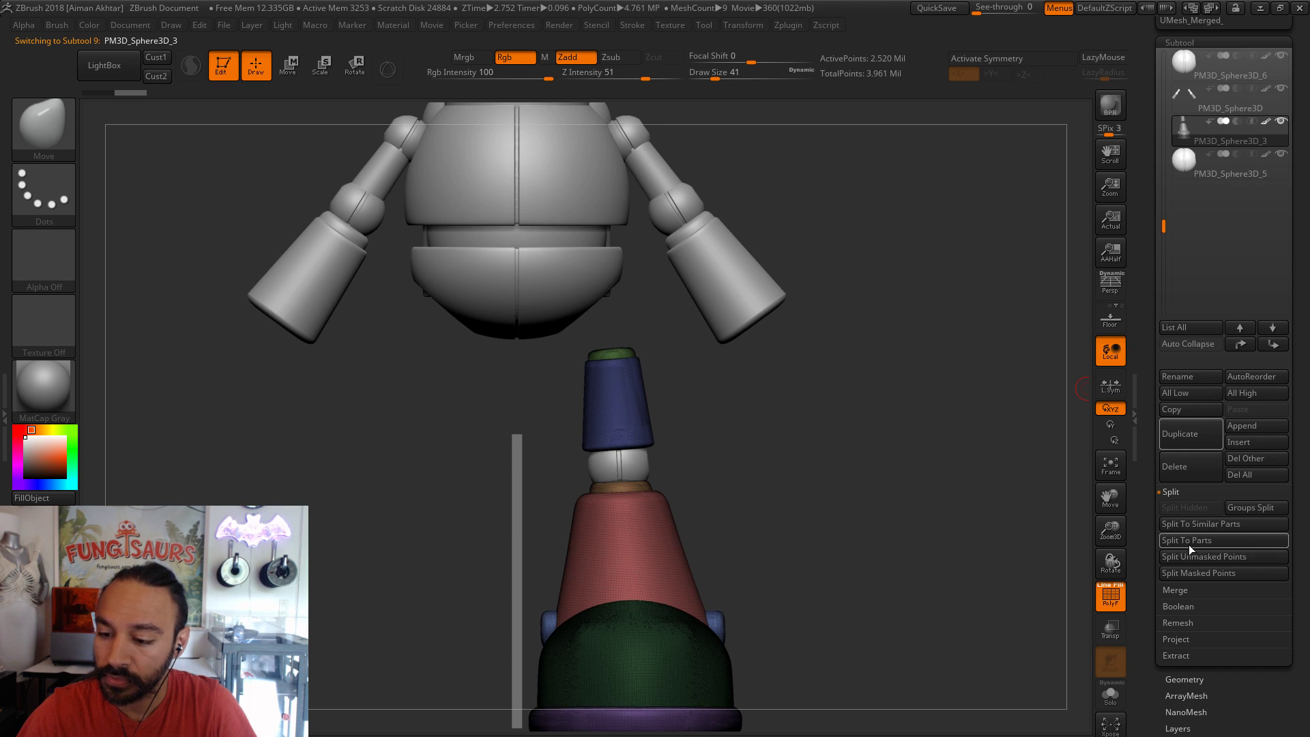
{"action": "left_click", "coordinate": [1176, 590]}
{"action": "mouse_move", "coordinate": [1177, 68]}
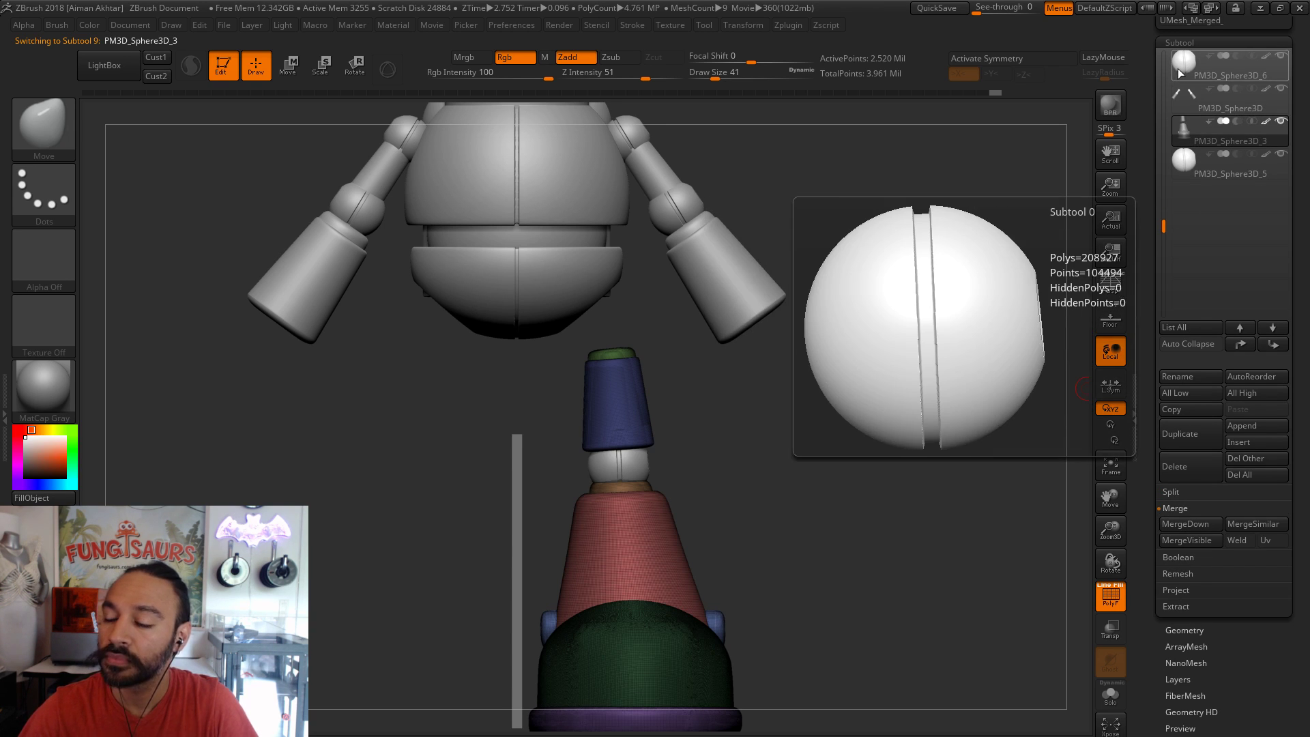
{"action": "mouse_move", "coordinate": [1173, 172]}
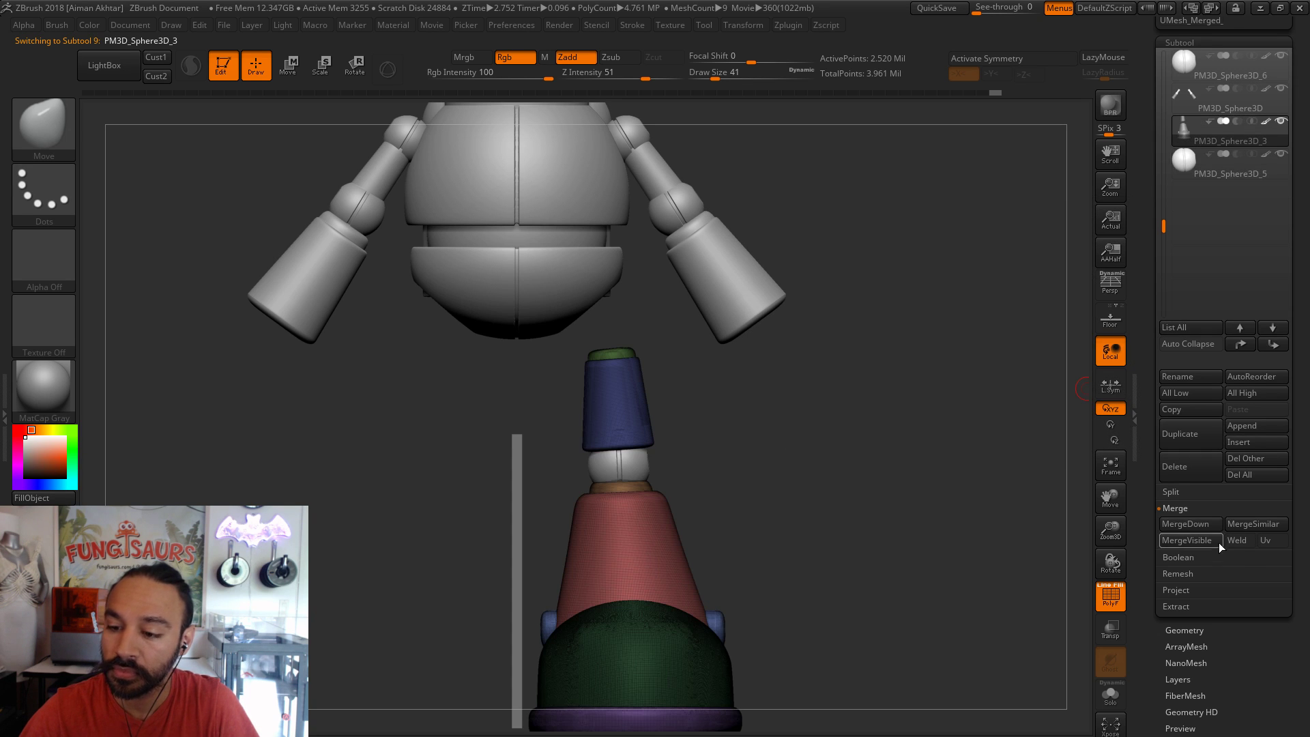
{"action": "left_click", "coordinate": [1206, 529]}
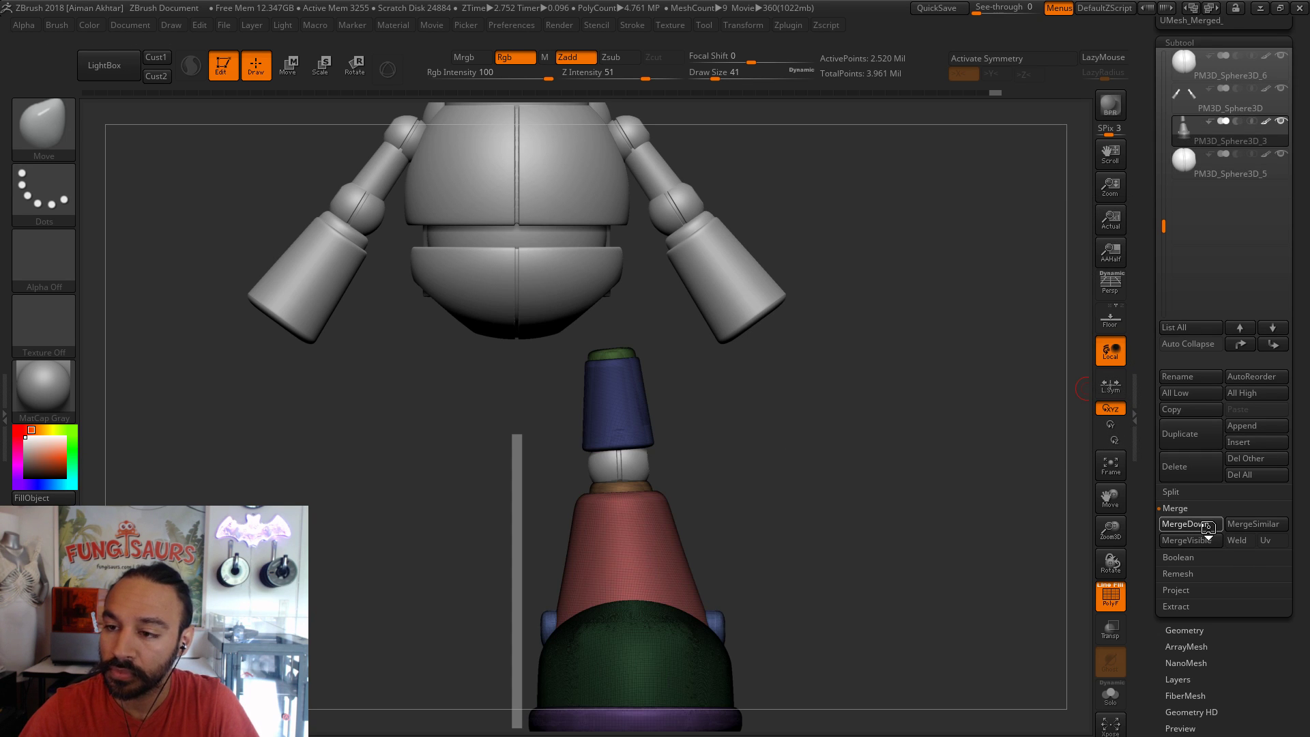
- Move the duplicated knee ball up to the top of the thigh as a hip ball, aligning it from front and side
{"action": "left_click", "coordinate": [1185, 71]}
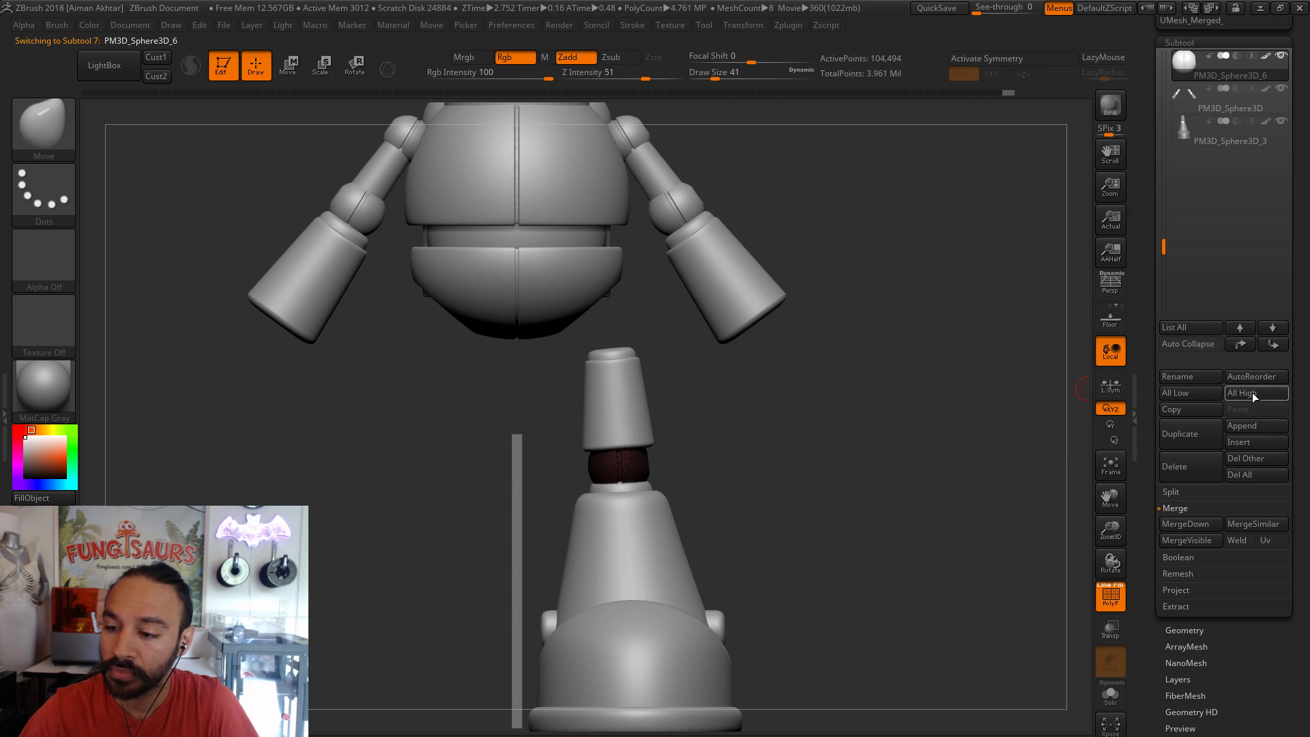
{"action": "left_click", "coordinate": [298, 73]}
{"action": "left_click_drag", "start_coordinate": [633, 407], "coordinate": [604, 280]}
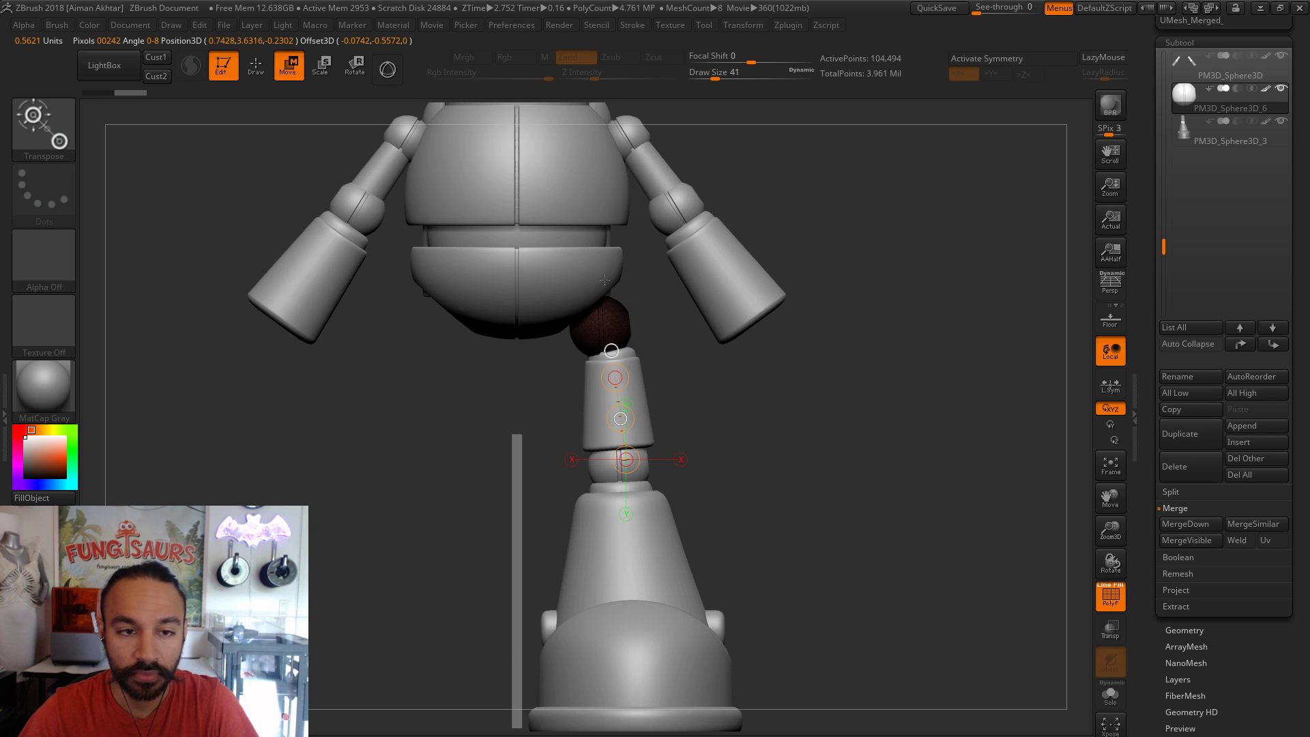
{"action": "left_click_drag", "start_coordinate": [612, 328], "coordinate": [661, 328]}
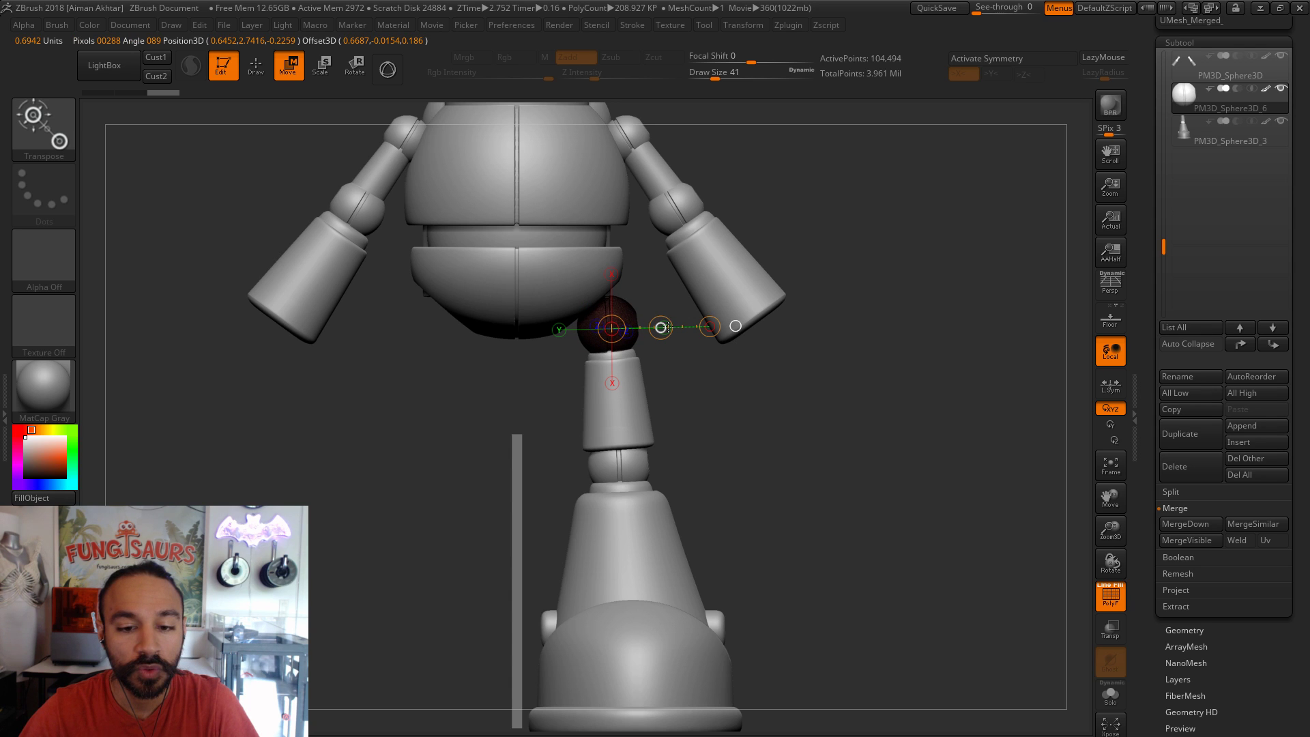
{"action": "left_click_drag", "start_coordinate": [750, 382], "coordinate": [870, 382]}
{"action": "mouse_move", "coordinate": [895, 427]}
{"action": "left_mouse_down", "text": "alt"}
{"action": "mouse_move", "coordinate": [533, 331]}
{"action": "mouse_move", "coordinate": [742, 331]}
{"action": "left_mouse_up", "text": "alt"}
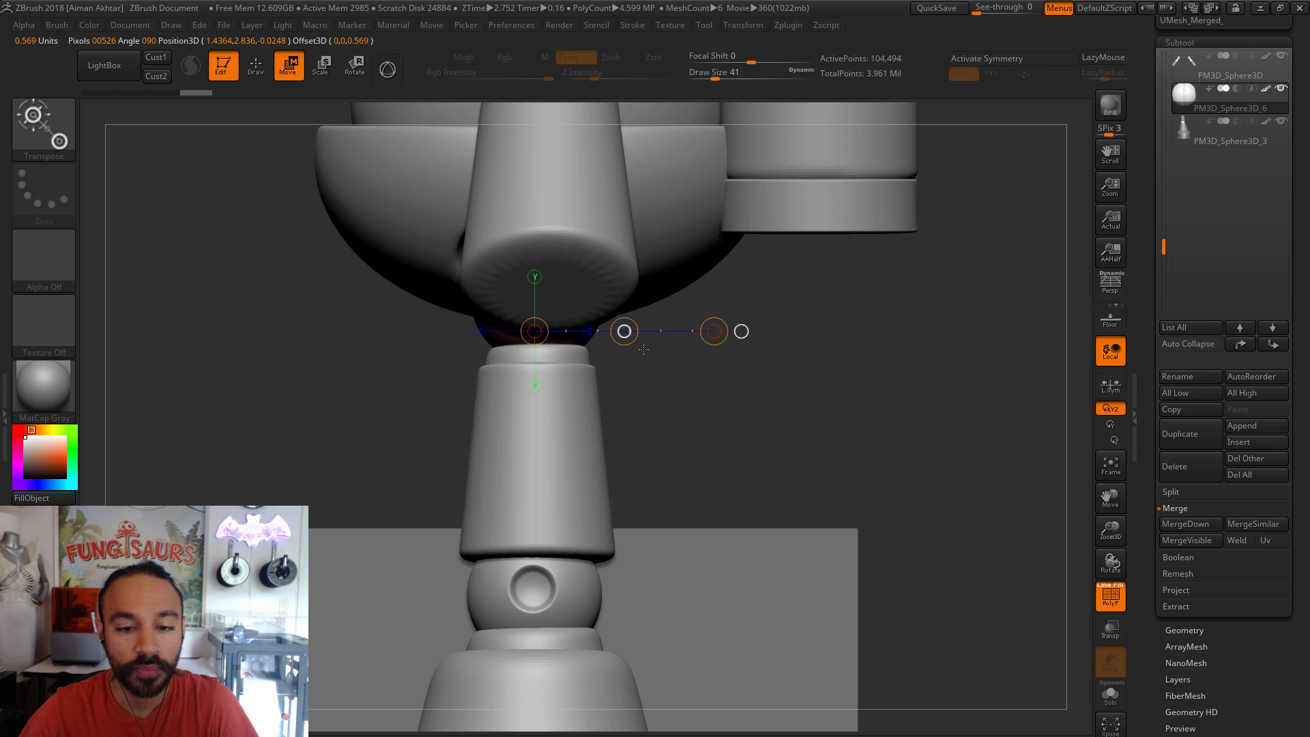
{"action": "left_click_drag", "start_coordinate": [846, 450], "coordinate": [853, 451]}
{"action": "left_click_drag", "start_coordinate": [709, 510], "coordinate": [930, 494], "text": "alt"}
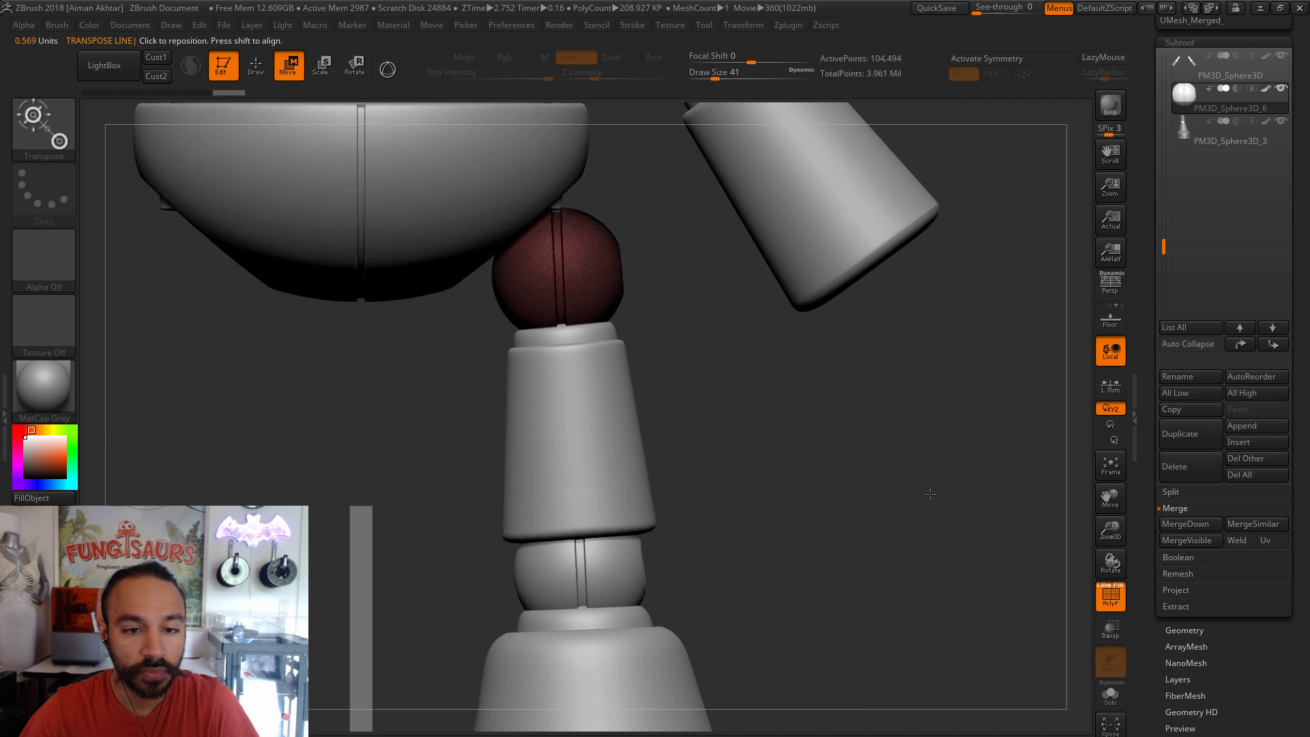
- Scale the hip ball up uniformly so it is clearly wider than the top of the thigh
{"action": "mouse_move", "coordinate": [831, 465]}
{"action": "left_mouse_down"}
{"action": "mouse_move", "coordinate": [826, 429]}
{"action": "mouse_move", "coordinate": [825, 441]}
{"action": "left_mouse_up"}
{"action": "left_click_drag", "start_coordinate": [787, 486], "coordinate": [787, 690], "text": "alt"}
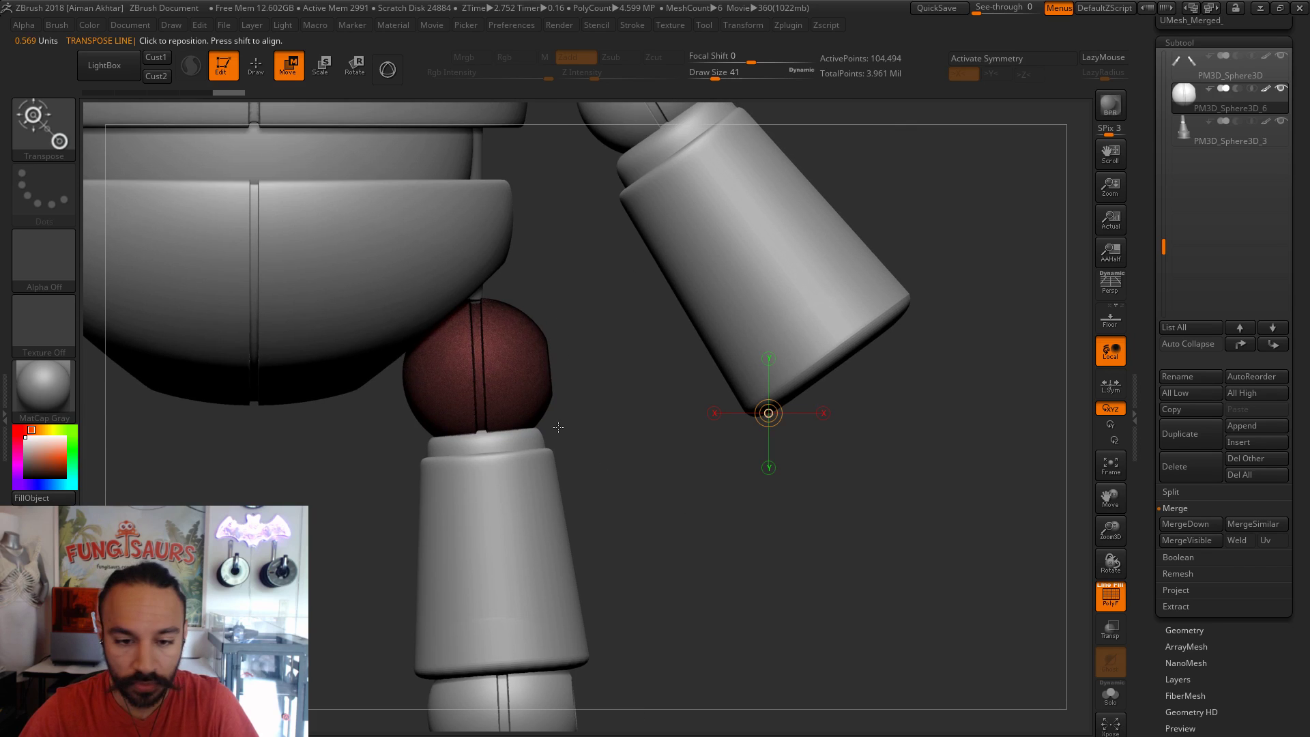
{"action": "left_click_drag", "start_coordinate": [481, 369], "coordinate": [659, 369]}
{"action": "key", "text": "e"}
{"action": "left_click_drag", "start_coordinate": [666, 369], "coordinate": [668, 370]}
{"action": "left_click_drag", "start_coordinate": [676, 423], "coordinate": [730, 478]}
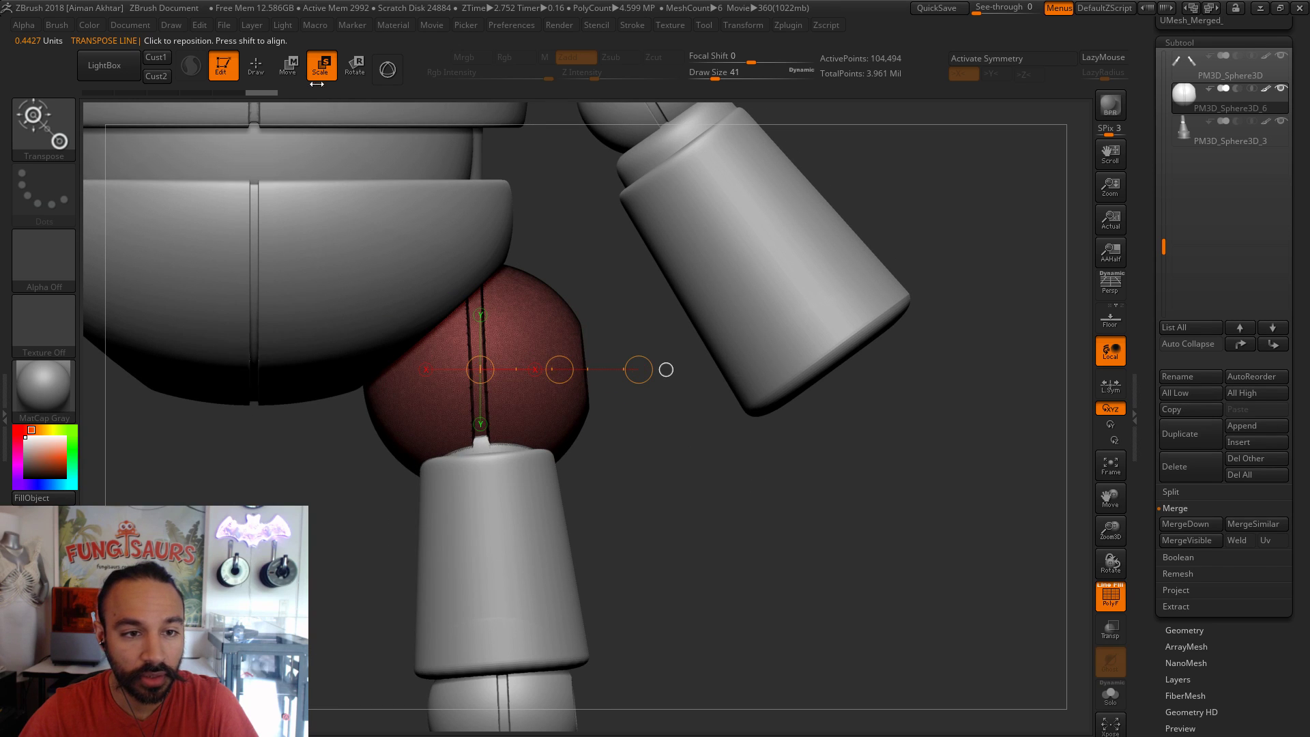
- Turn off the polyframe display and hide the forearm parts that cover the hip ball in side view
{"action": "left_click", "coordinate": [287, 65]}
{"action": "left_click_drag", "start_coordinate": [701, 514], "coordinate": [658, 535], "text": "alt"}
{"action": "left_click", "coordinate": [1108, 600]}
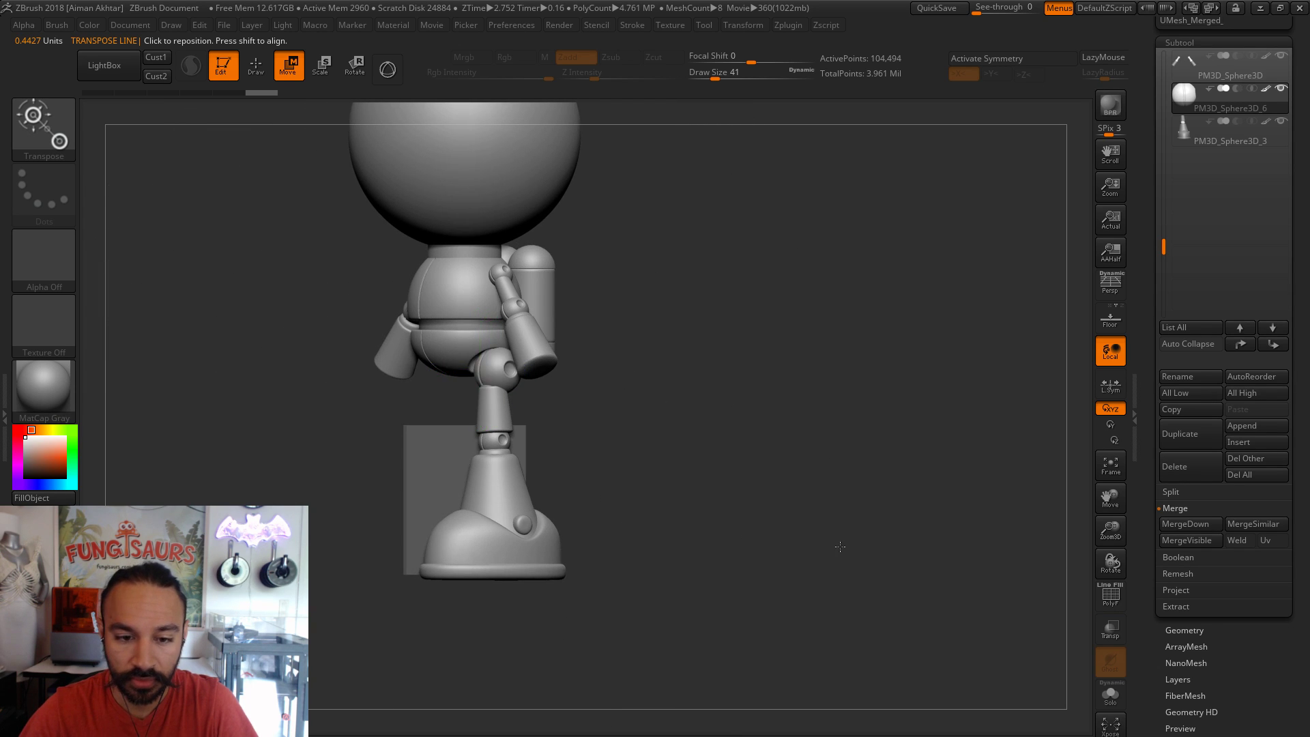
{"action": "left_click_drag", "start_coordinate": [838, 547], "coordinate": [846, 620], "text": "alt"}
{"action": "left_click_drag", "start_coordinate": [767, 520], "coordinate": [736, 516], "text": "shift"}
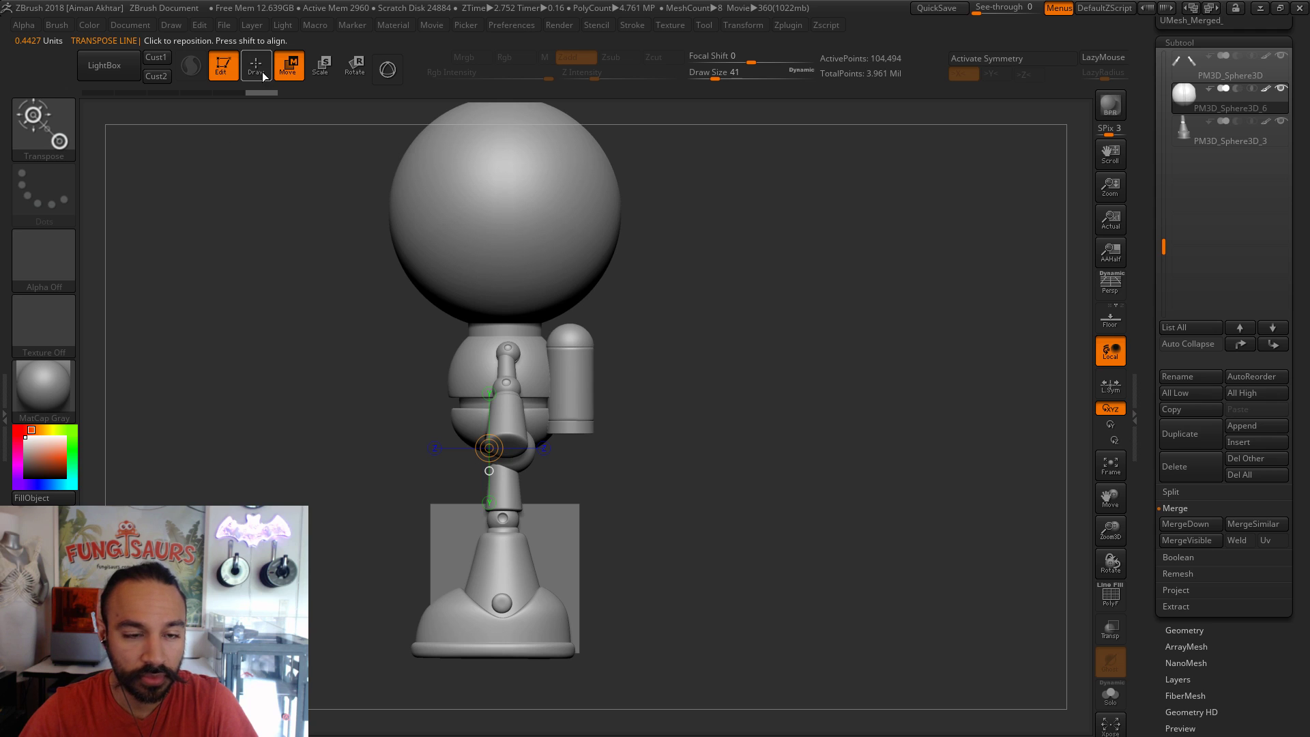
{"action": "left_click", "coordinate": [504, 410], "text": "alt"}
{"action": "key", "text": "q"}
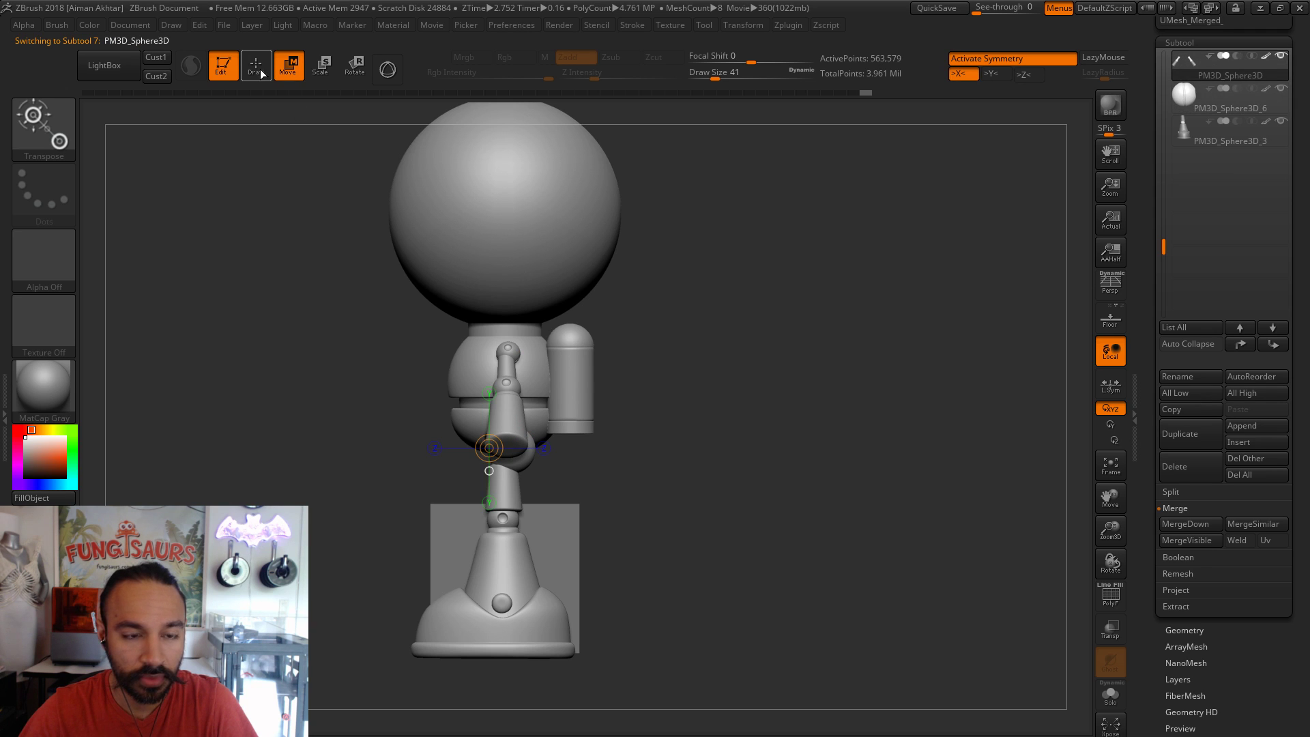
{"action": "key", "text": "ctrl+shift"}
{"action": "left_click_drag", "start_coordinate": [750, 395], "coordinate": [705, 430], "text": "ctrl+shift"}
{"action": "left_click_drag", "start_coordinate": [798, 400], "coordinate": [731, 450], "text": "ctrl+shift"}
{"action": "left_click", "coordinate": [519, 421], "text": "ctrl+shift"}
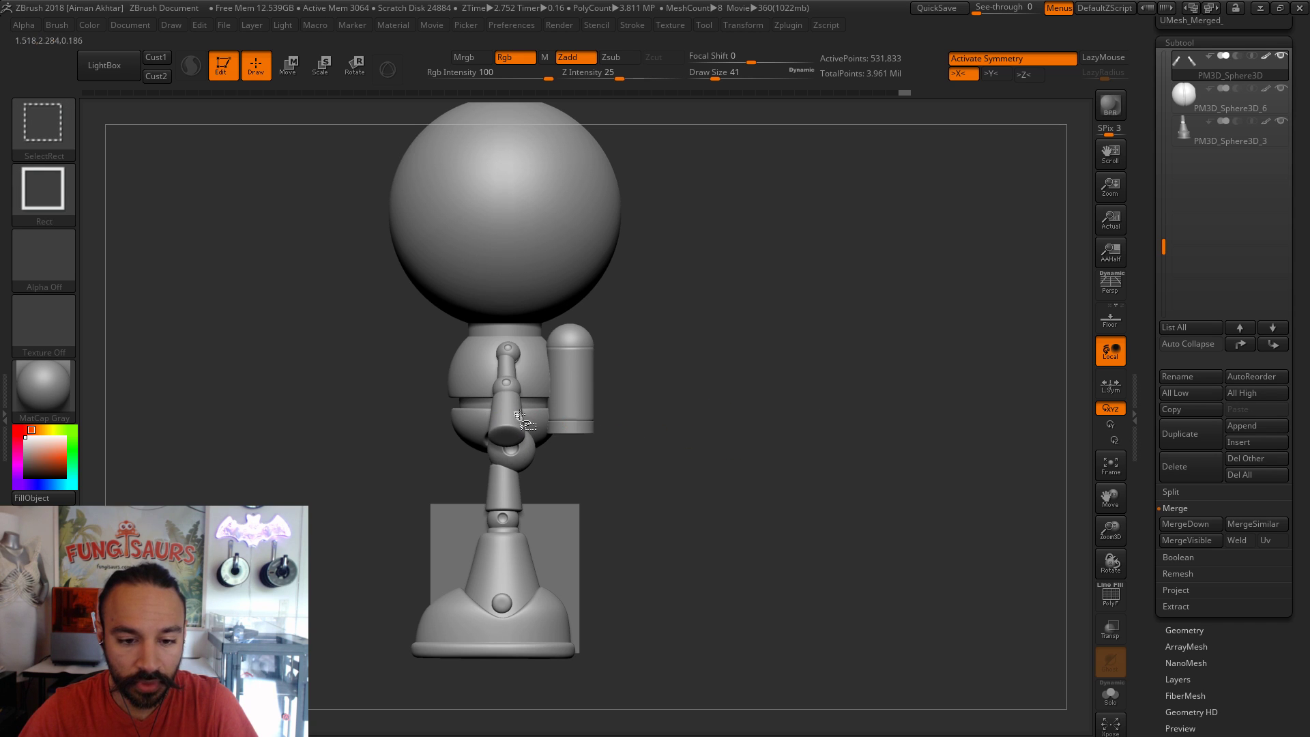
{"action": "left_click", "coordinate": [518, 420], "text": "ctrl+shift"}
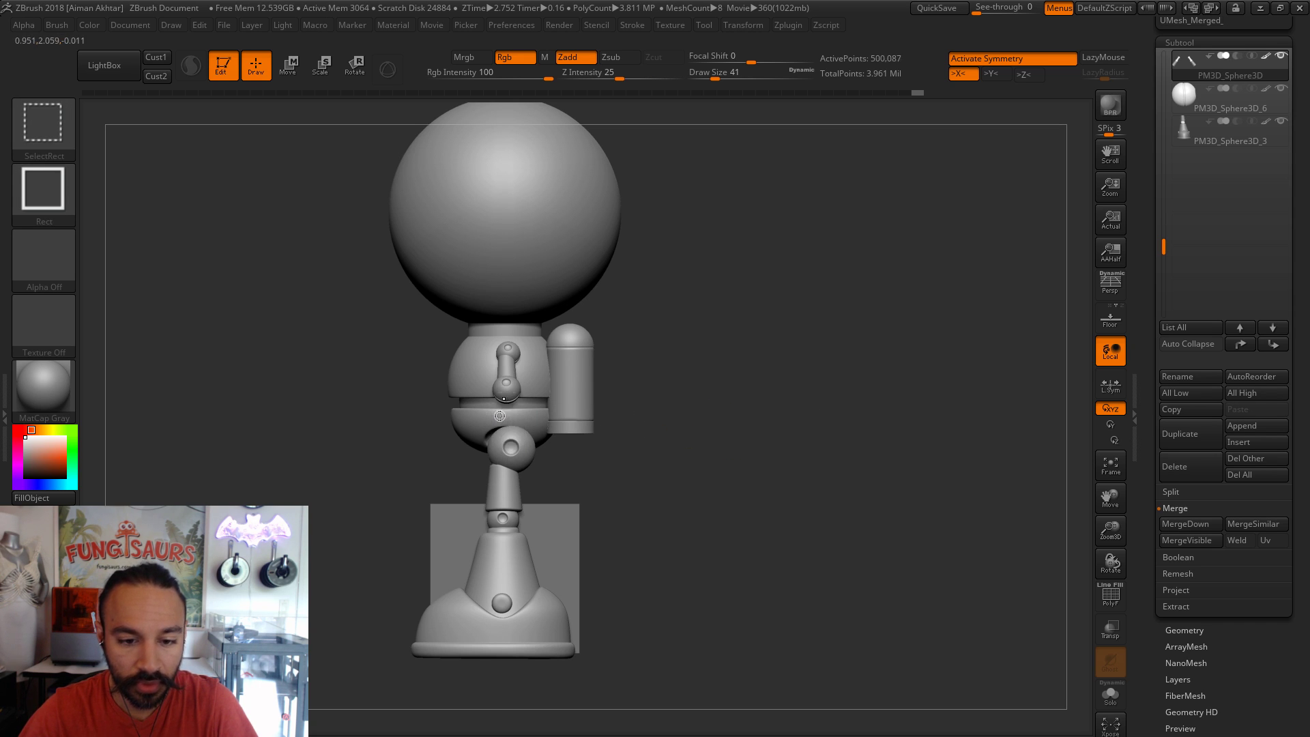
- Centre the hip ball over the leg in side view and fine-tune its position and scale against the pelvis
{"action": "left_click", "coordinate": [517, 458], "text": "alt"}
{"action": "key", "text": "w"}
{"action": "left_click_drag", "start_coordinate": [537, 460], "coordinate": [826, 374]}
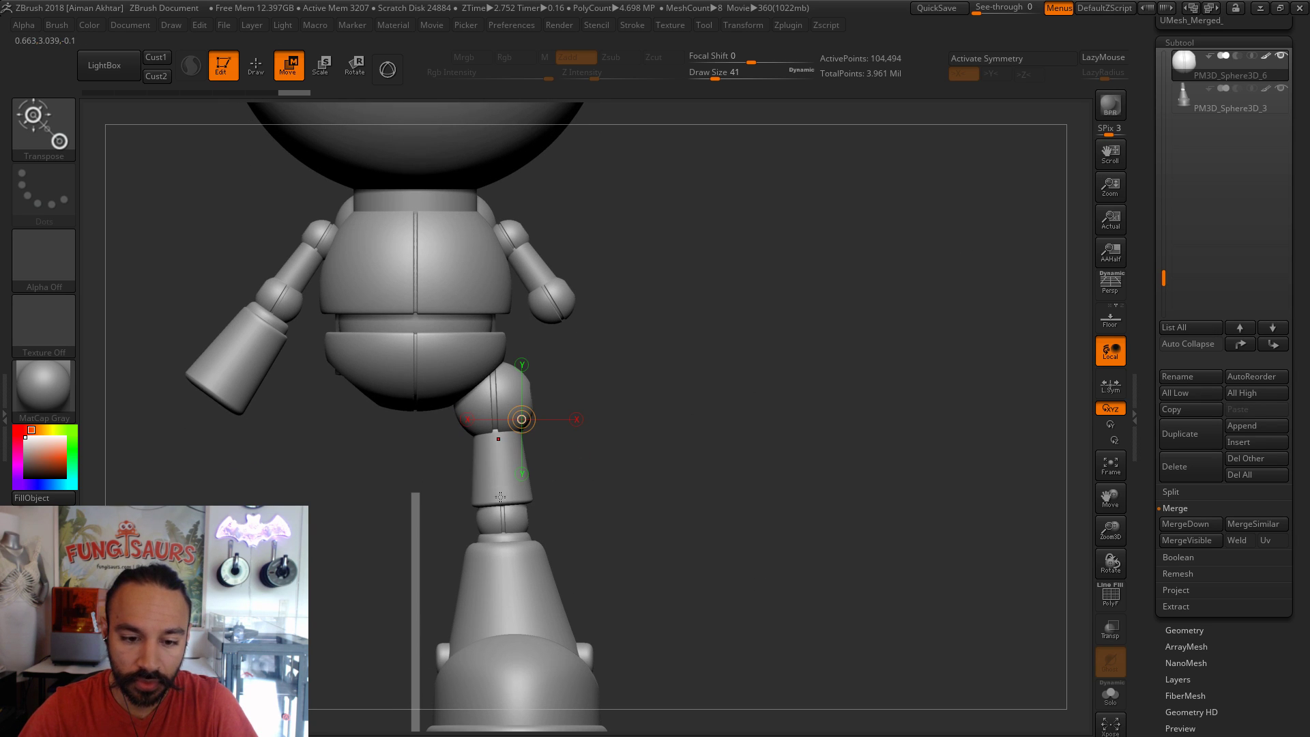
{"action": "key", "text": "y"}
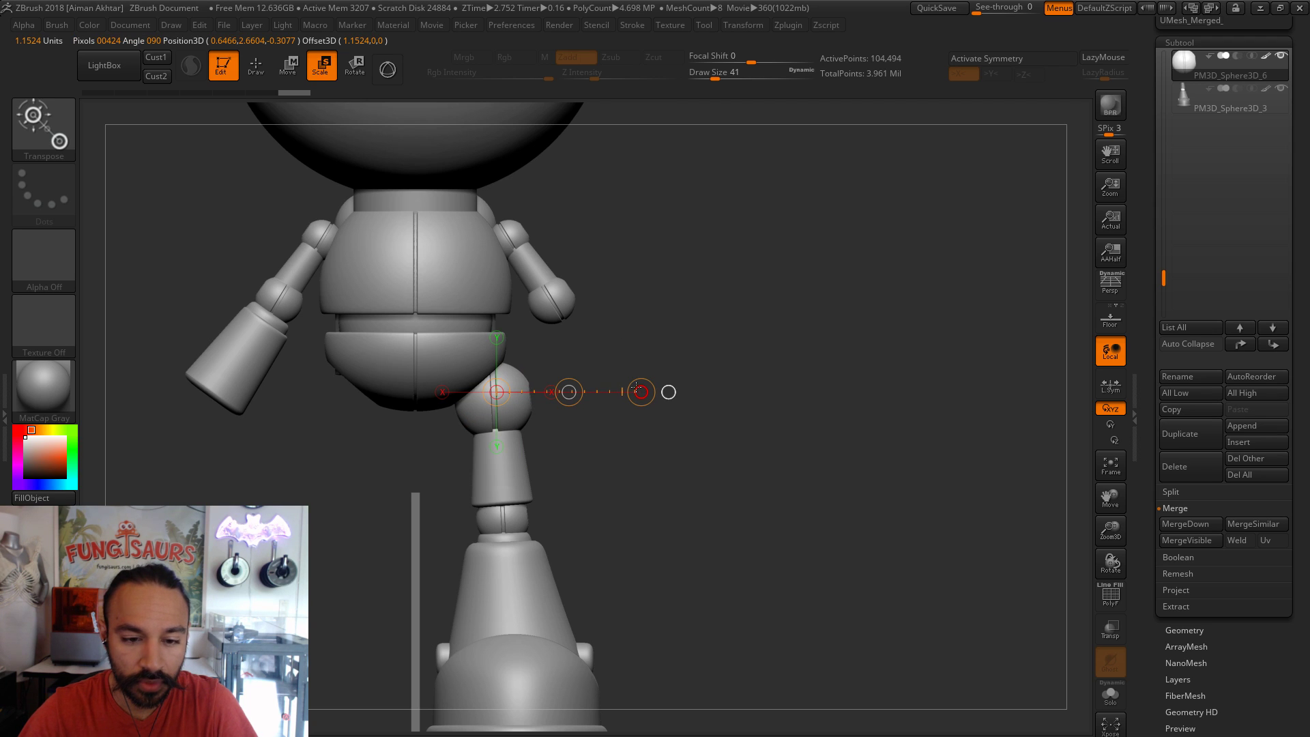
{"action": "left_click", "coordinate": [636, 390]}
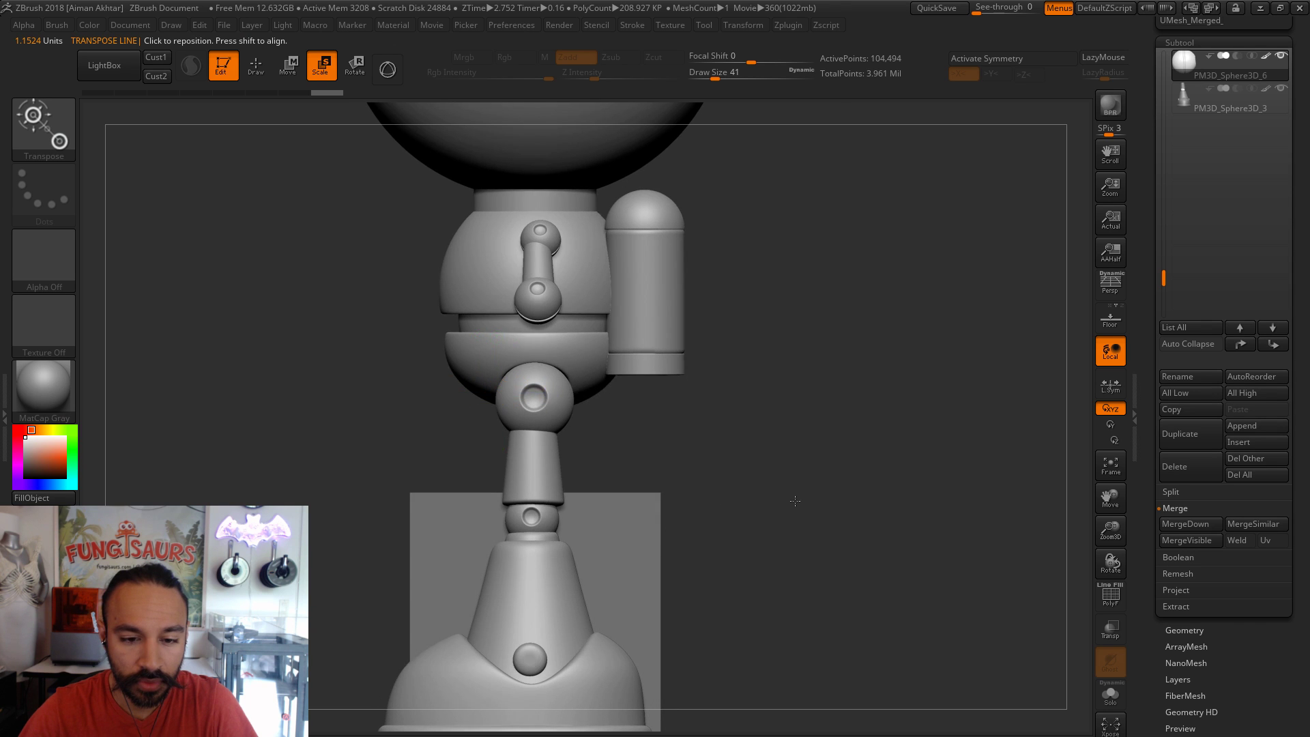
- Mask everything in the leg except the knee ball and scale the ball up slightly, working from front and side views
{"action": "left_click_drag", "start_coordinate": [773, 502], "coordinate": [732, 496]}
{"action": "left_click_drag", "start_coordinate": [610, 497], "coordinate": [624, 500], "text": "alt"}
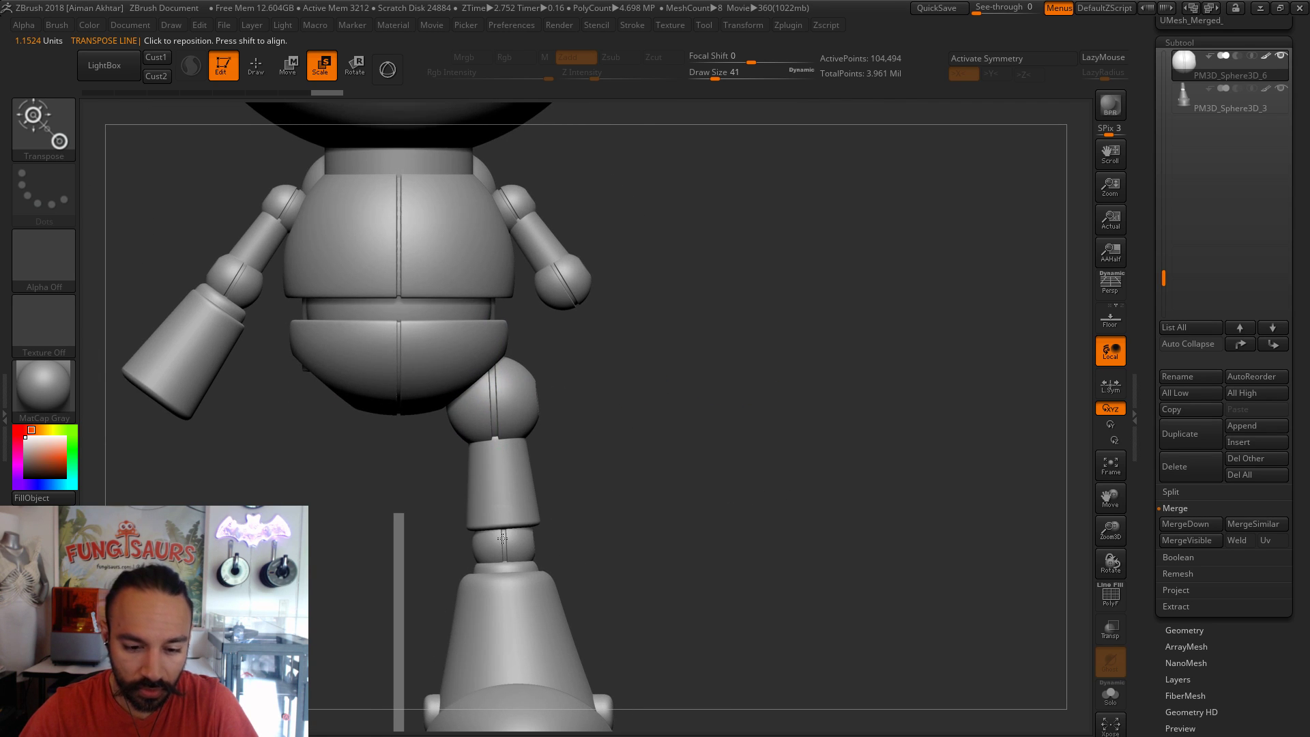
{"action": "left_click", "coordinate": [498, 448], "text": "alt"}
{"action": "left_click_drag", "start_coordinate": [505, 546], "coordinate": [658, 546]}
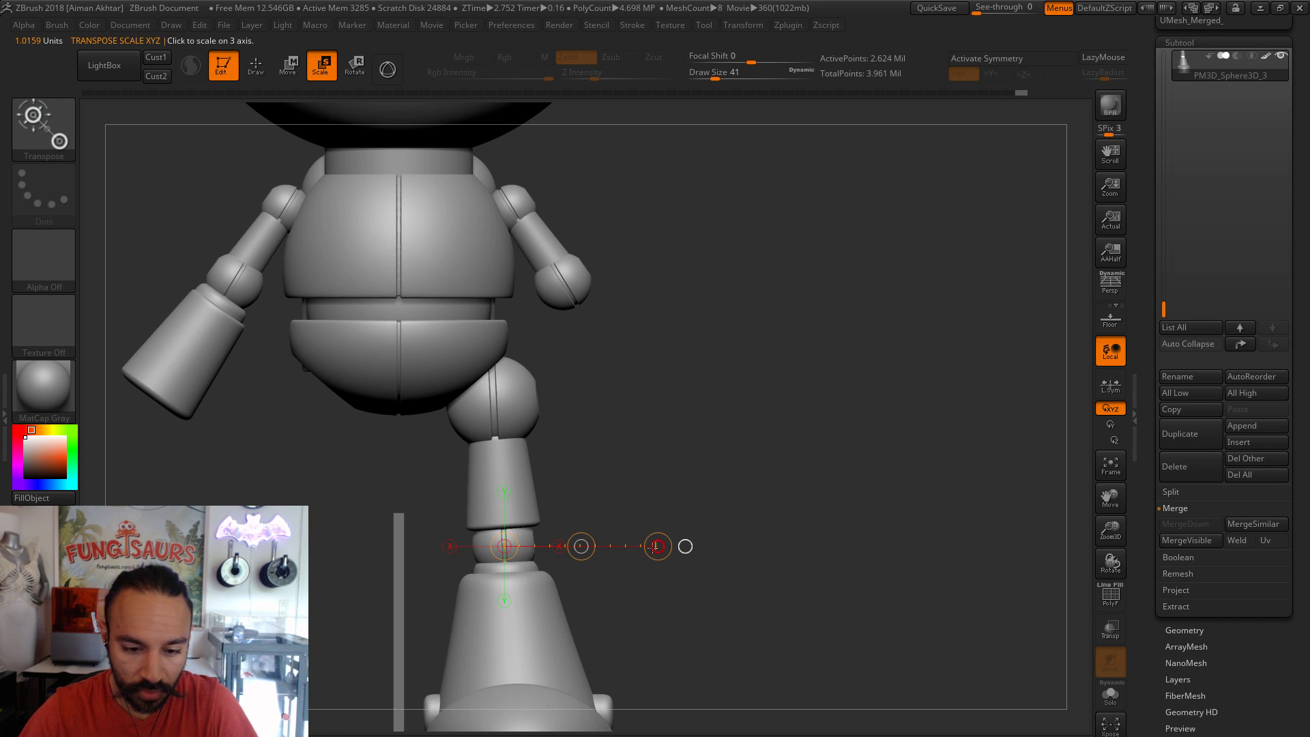
{"action": "left_click_drag", "start_coordinate": [520, 553], "coordinate": [625, 543], "text": "ctrl"}
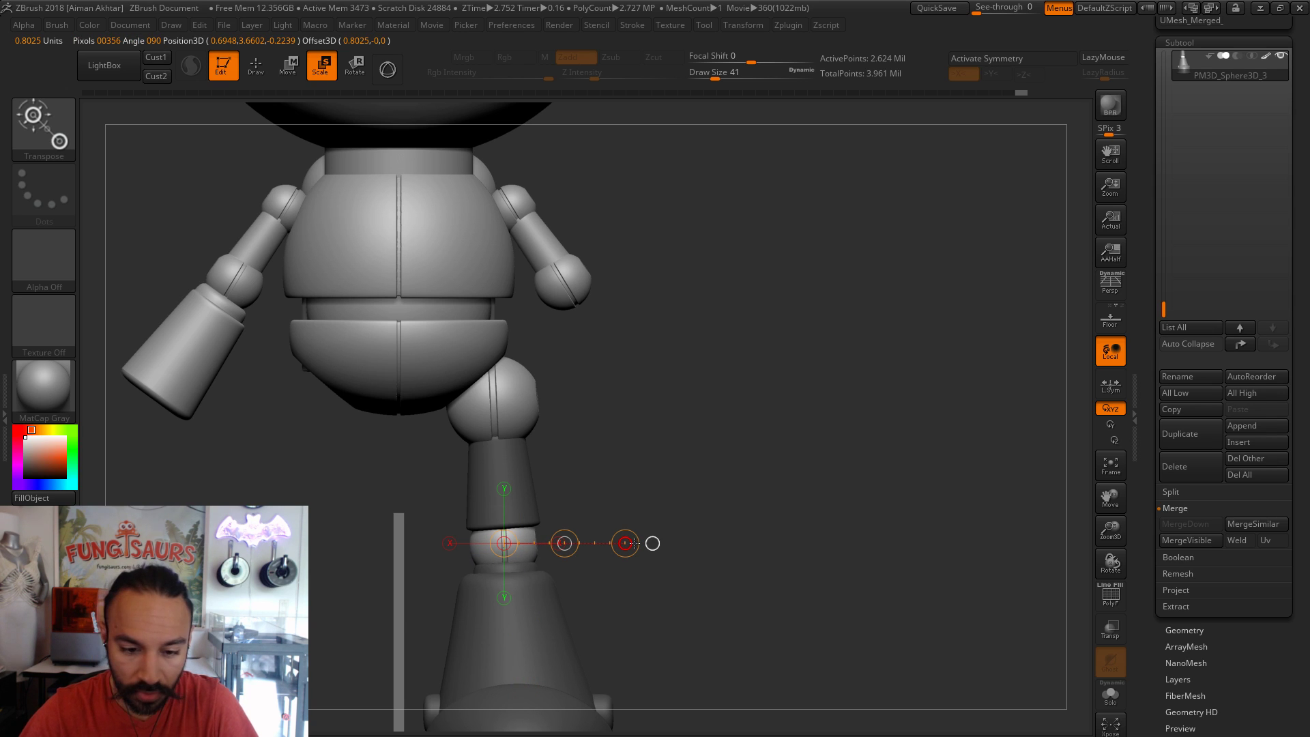
{"action": "left_click_drag", "start_coordinate": [524, 560], "coordinate": [525, 426]}
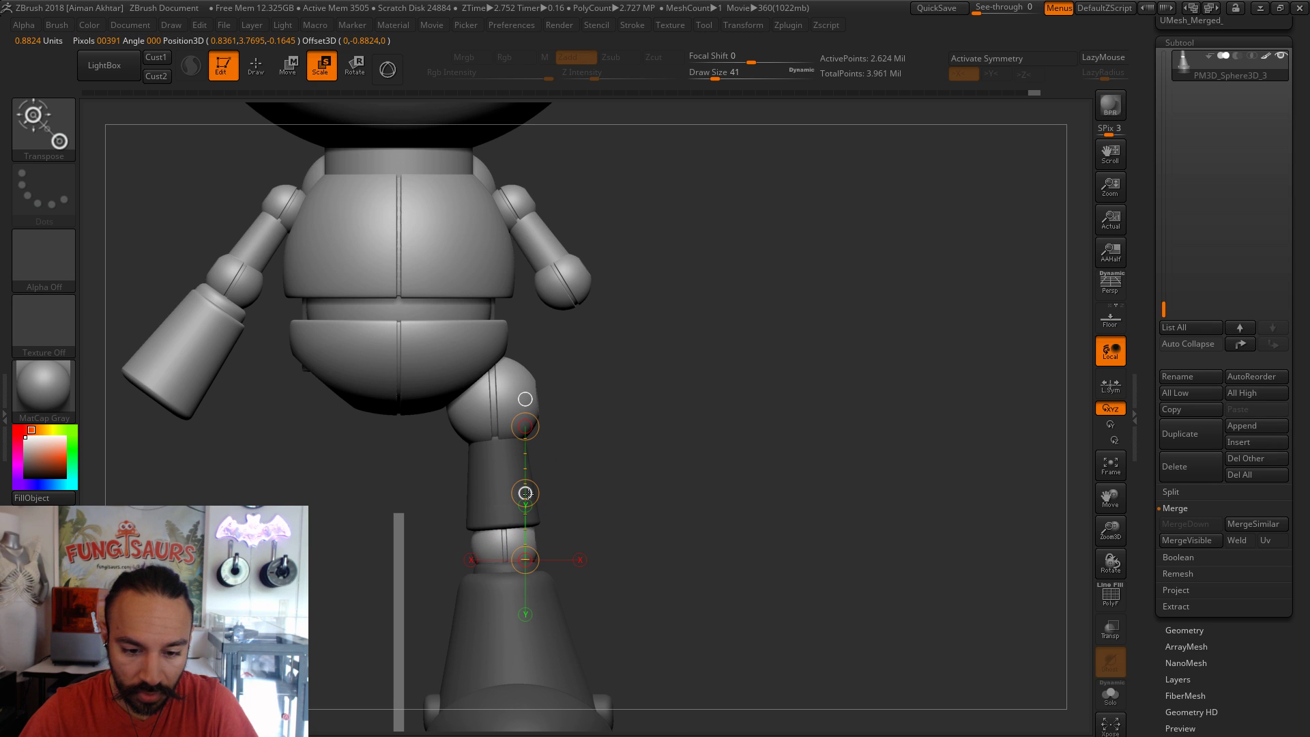
{"action": "mouse_move", "coordinate": [628, 539]}
{"action": "left_mouse_down", "text": "shift"}
{"action": "mouse_move", "coordinate": [777, 543]}
{"action": "mouse_move", "coordinate": [804, 588]}
{"action": "mouse_move", "coordinate": [806, 648]}
{"action": "left_mouse_up", "text": "shift"}
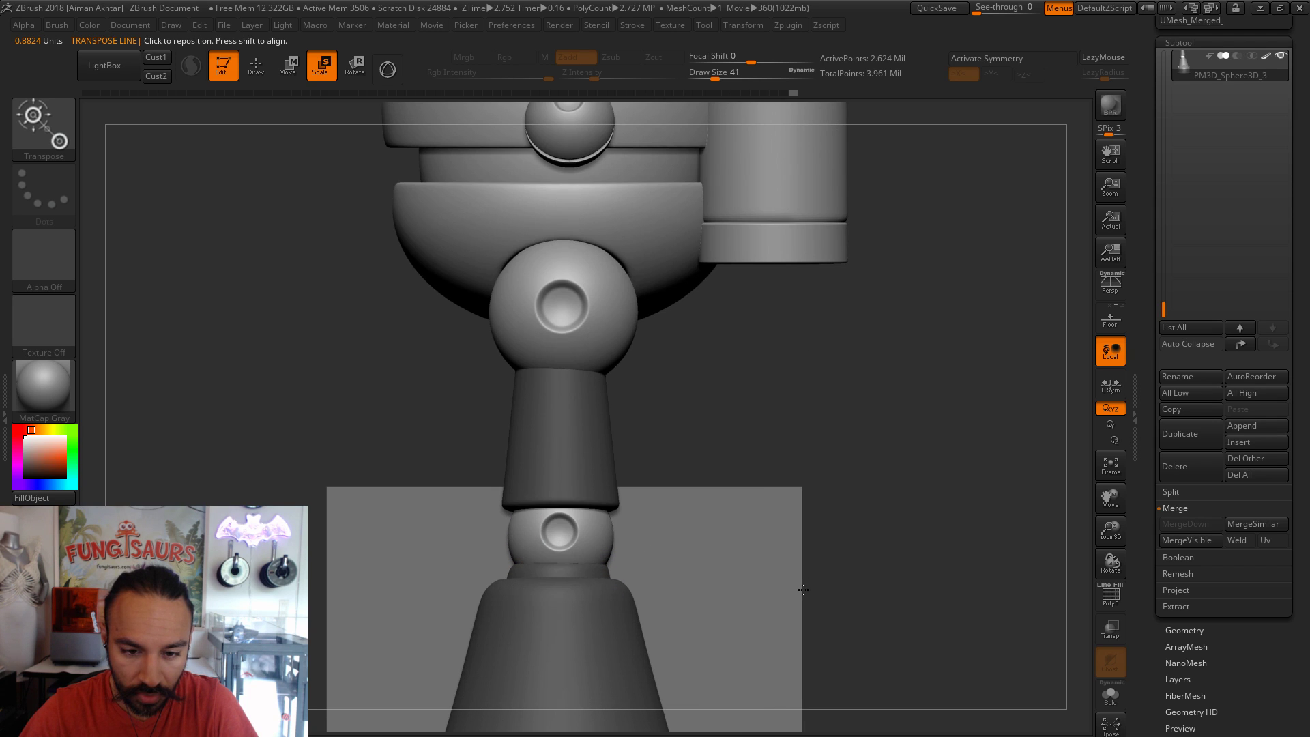
{"action": "left_click_drag", "start_coordinate": [582, 537], "coordinate": [805, 538], "text": "shift"}
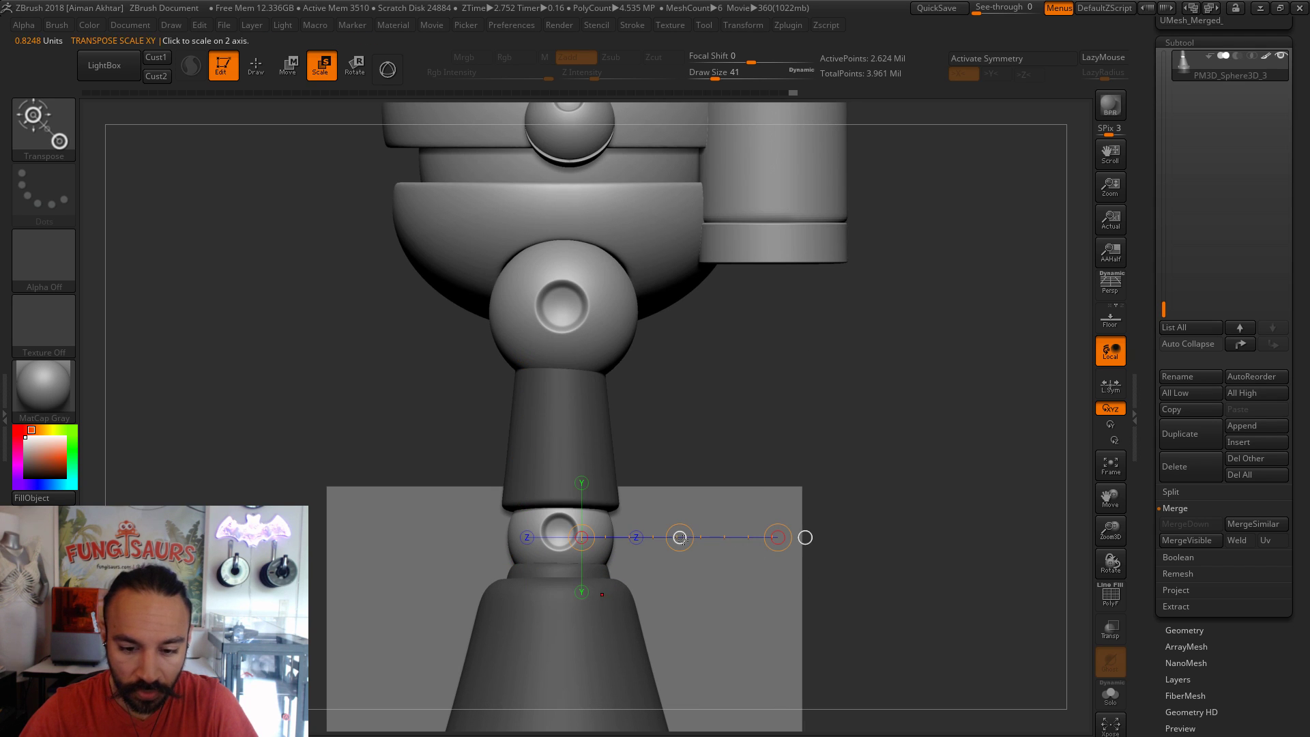
{"action": "left_click", "coordinate": [601, 311], "text": "alt"}
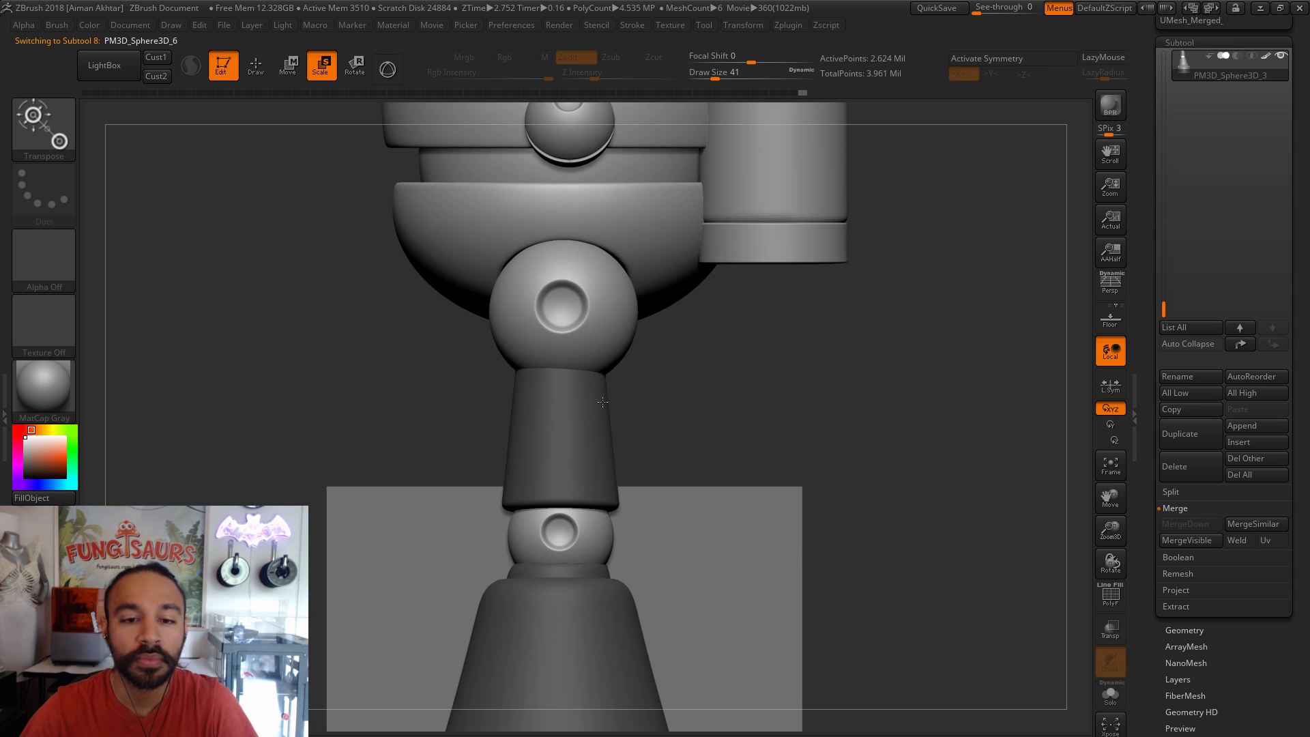
{"action": "left_click_drag", "start_coordinate": [591, 324], "coordinate": [630, 323], "text": "shift"}
{"action": "key", "text": "ctrl+z"}
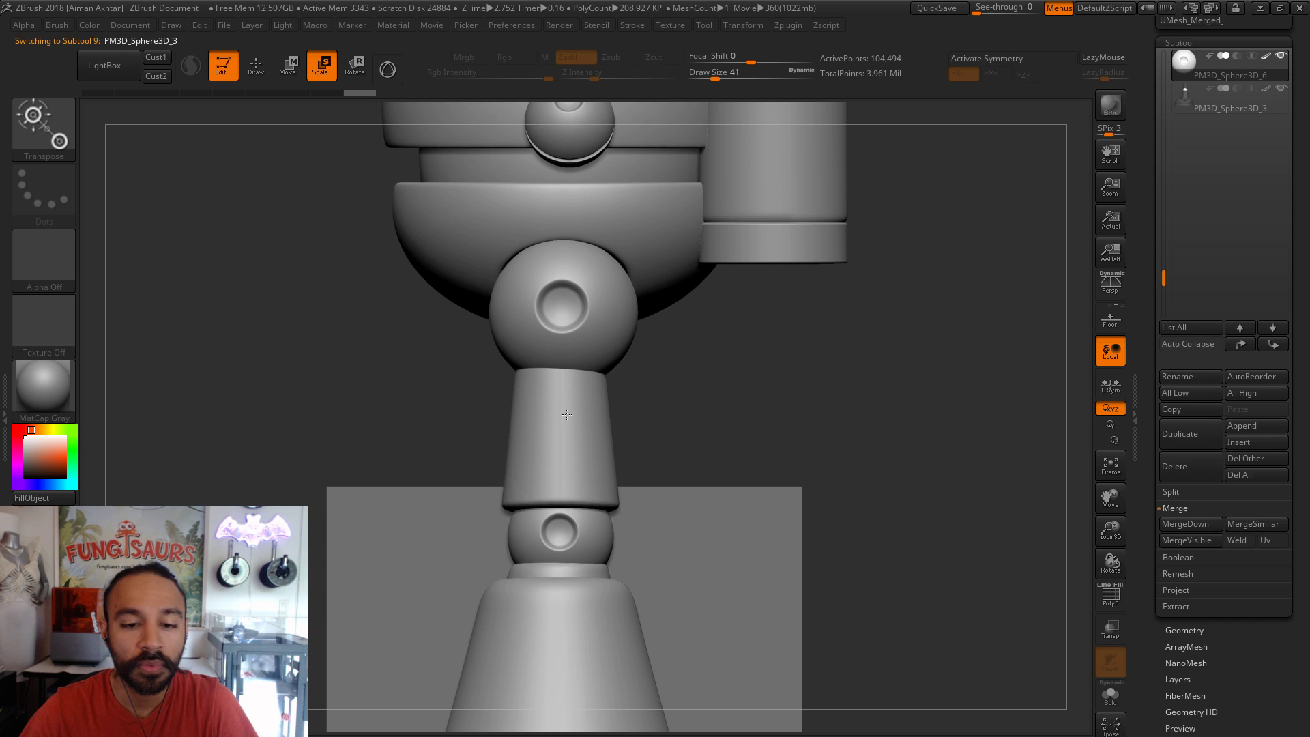
- Move the whole leg slightly along the depth axis in side view to centre it beneath the hip ball
{"action": "left_click", "coordinate": [571, 414], "text": "alt"}
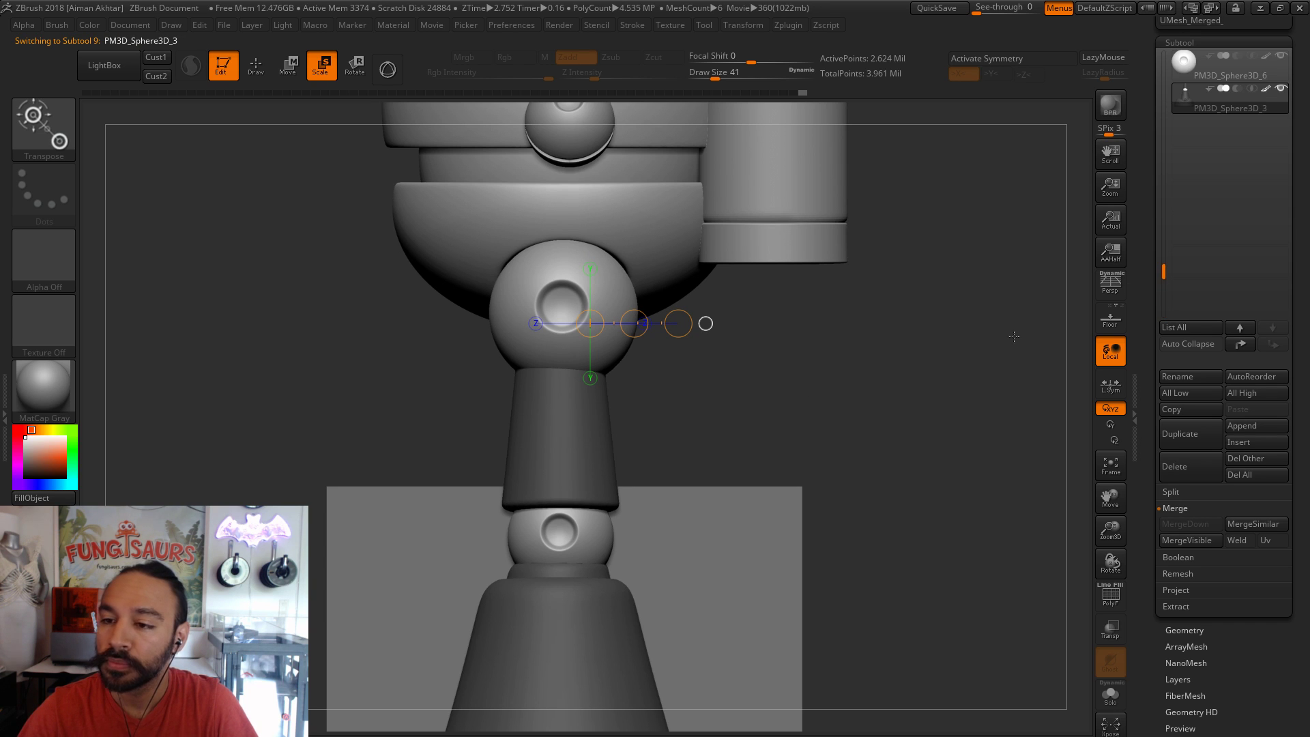
{"action": "left_click", "coordinate": [289, 69]}
{"action": "left_click_drag", "start_coordinate": [578, 458], "coordinate": [847, 457]}
{"action": "left_click_drag", "start_coordinate": [707, 458], "coordinate": [712, 457]}
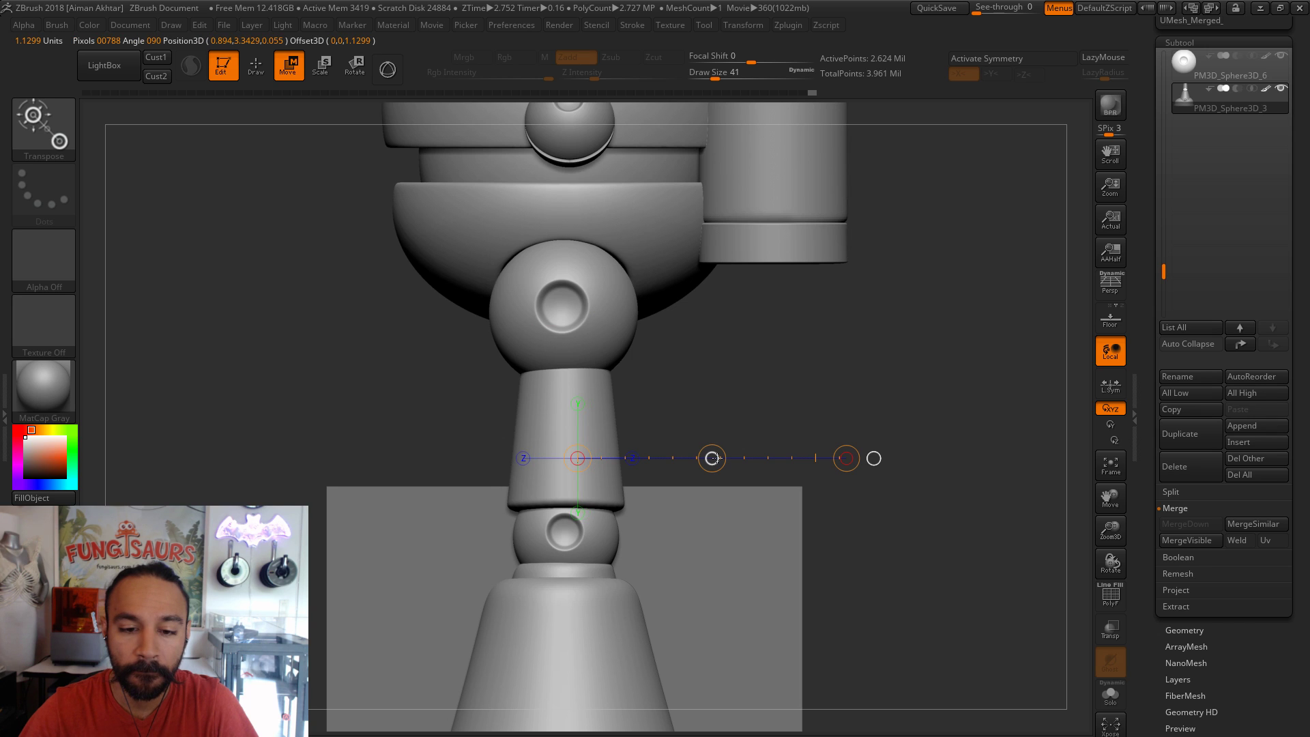
{"action": "left_click_drag", "start_coordinate": [716, 374], "coordinate": [778, 437], "text": "alt"}
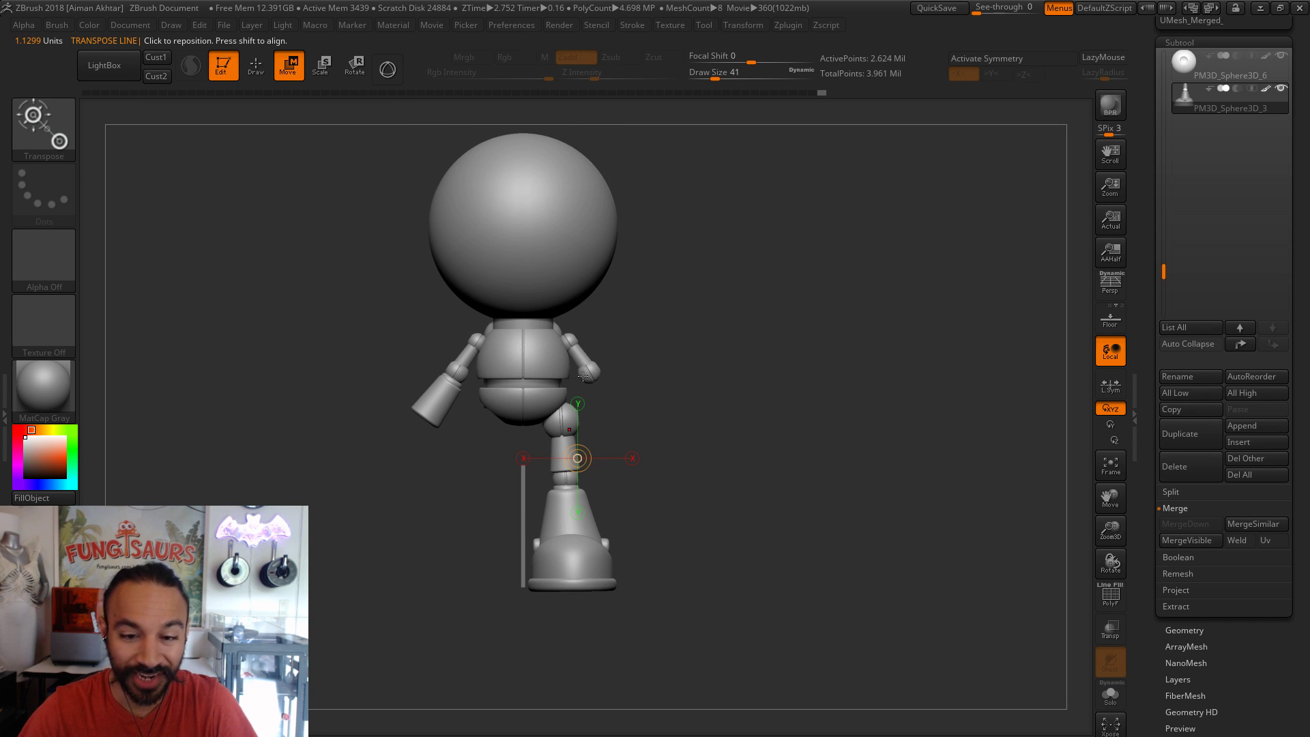
- Return to drawing mode and isolate the flat sole disc at the base of the foot
{"action": "left_click", "coordinate": [256, 65]}
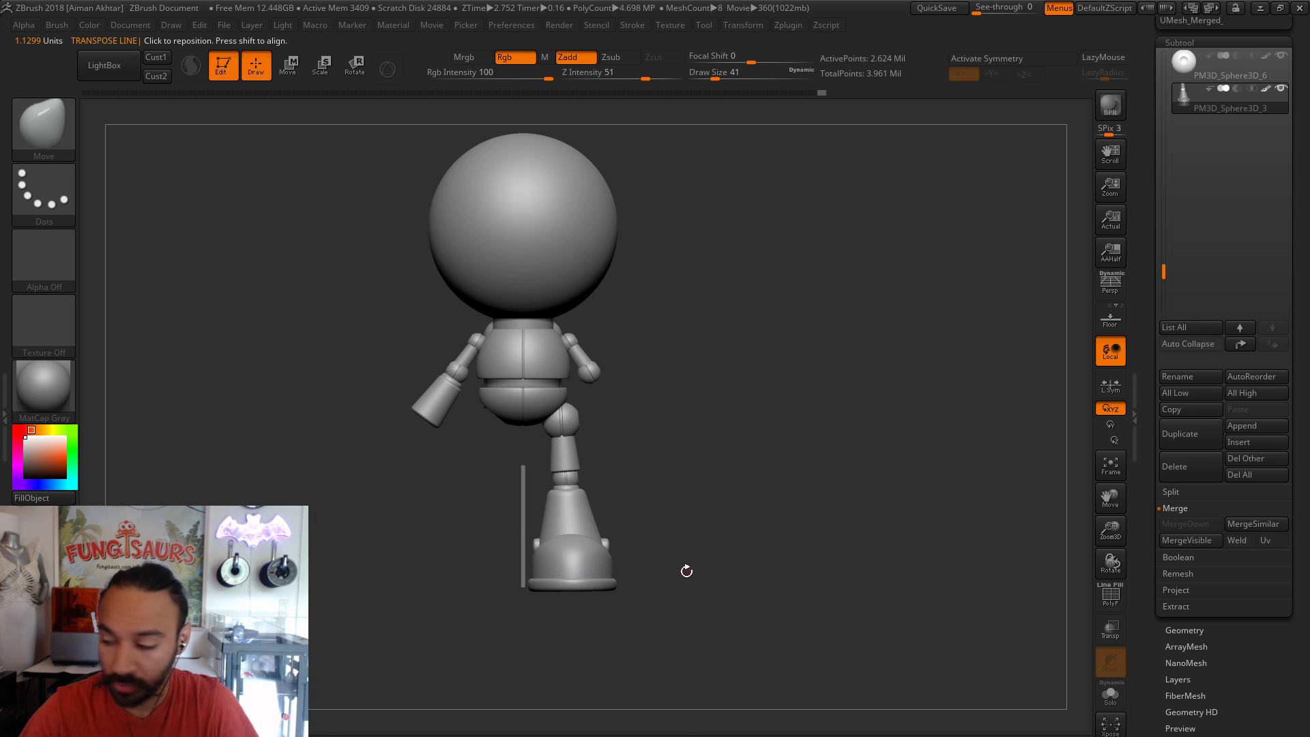
{"action": "left_click_drag", "start_coordinate": [771, 648], "coordinate": [773, 645], "text": "alt"}
{"action": "left_click_drag", "start_coordinate": [779, 500], "coordinate": [802, 252], "text": "alt"}
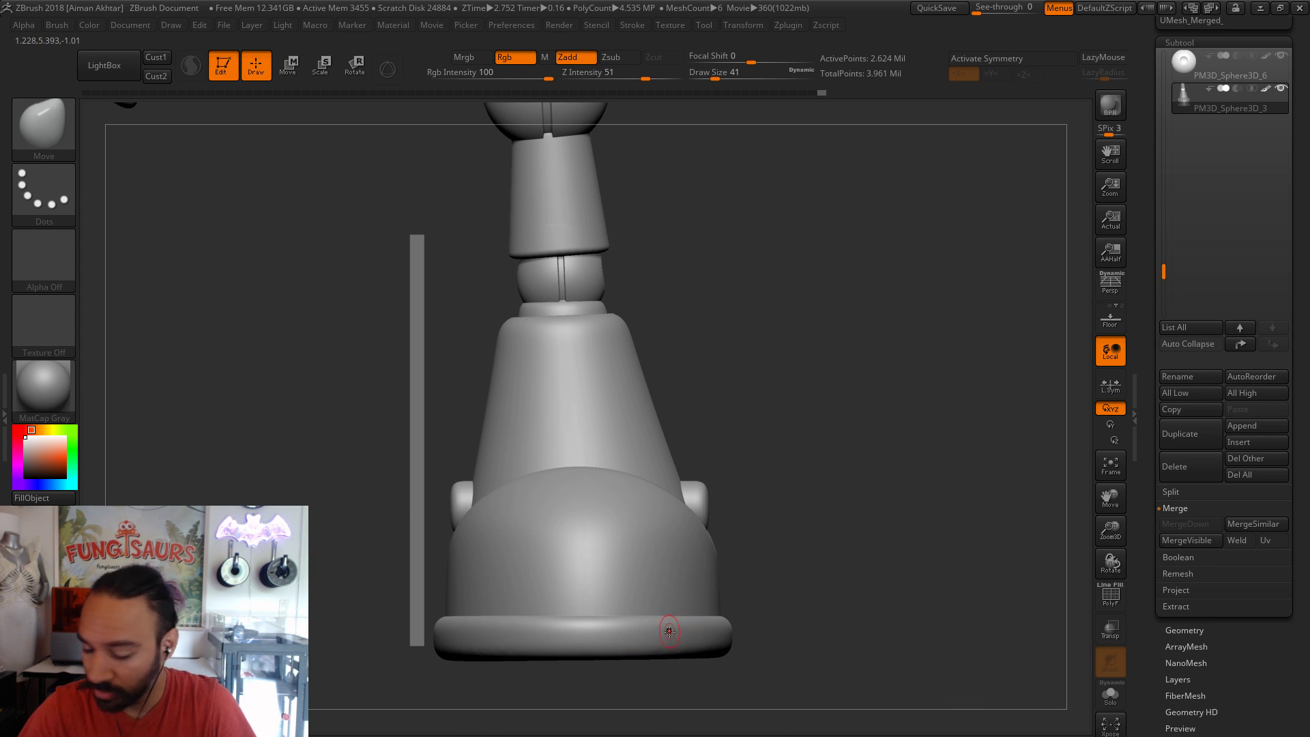
{"action": "left_click", "coordinate": [670, 631], "text": "ctrl+shift"}
{"action": "left_click_drag", "start_coordinate": [848, 614], "coordinate": [710, 568], "text": "alt"}
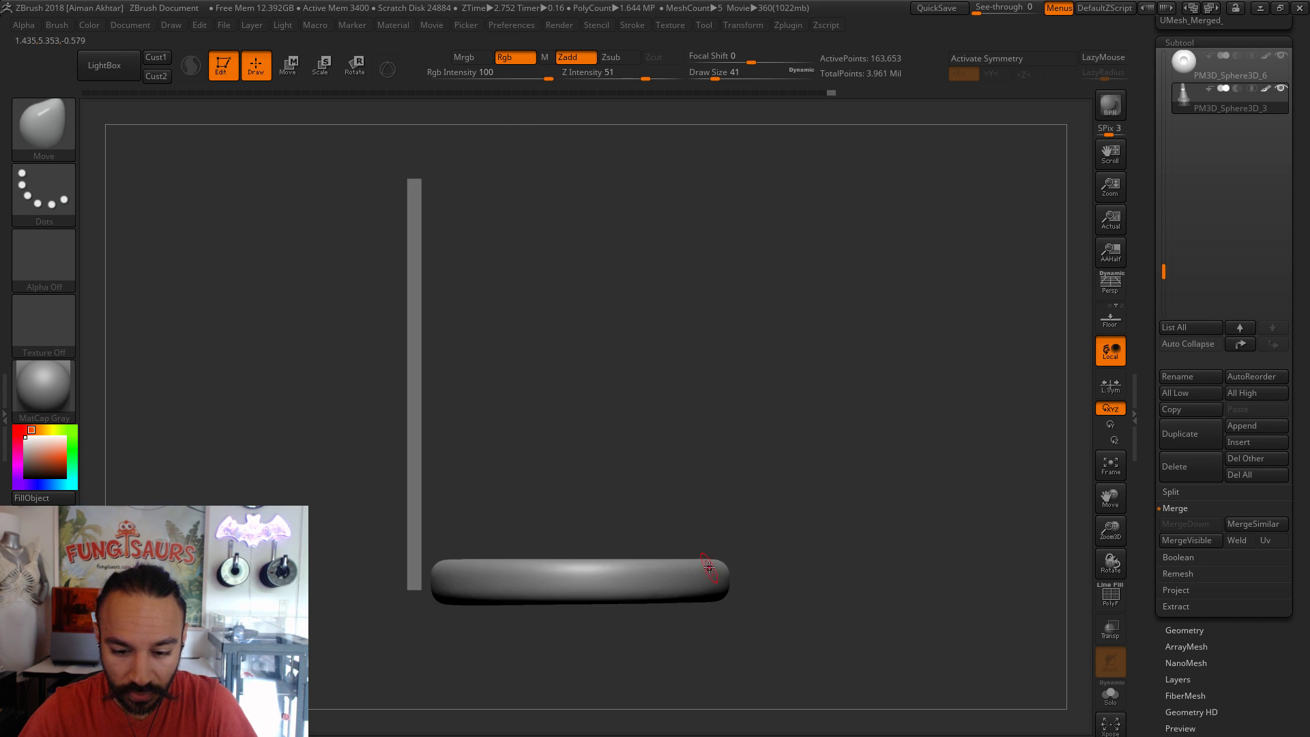
- Switch to the hPolish brush and set its draw size to 77
{"action": "key", "text": "b"}
{"action": "key", "text": "h"}
{"action": "key", "text": "p"}
{"action": "mouse_move", "coordinate": [721, 522]}
{"action": "left_mouse_down"}
{"action": "mouse_move", "coordinate": [587, 567]}
{"action": "mouse_move", "coordinate": [600, 570]}
{"action": "left_mouse_up"}
{"action": "key", "text": "s"}
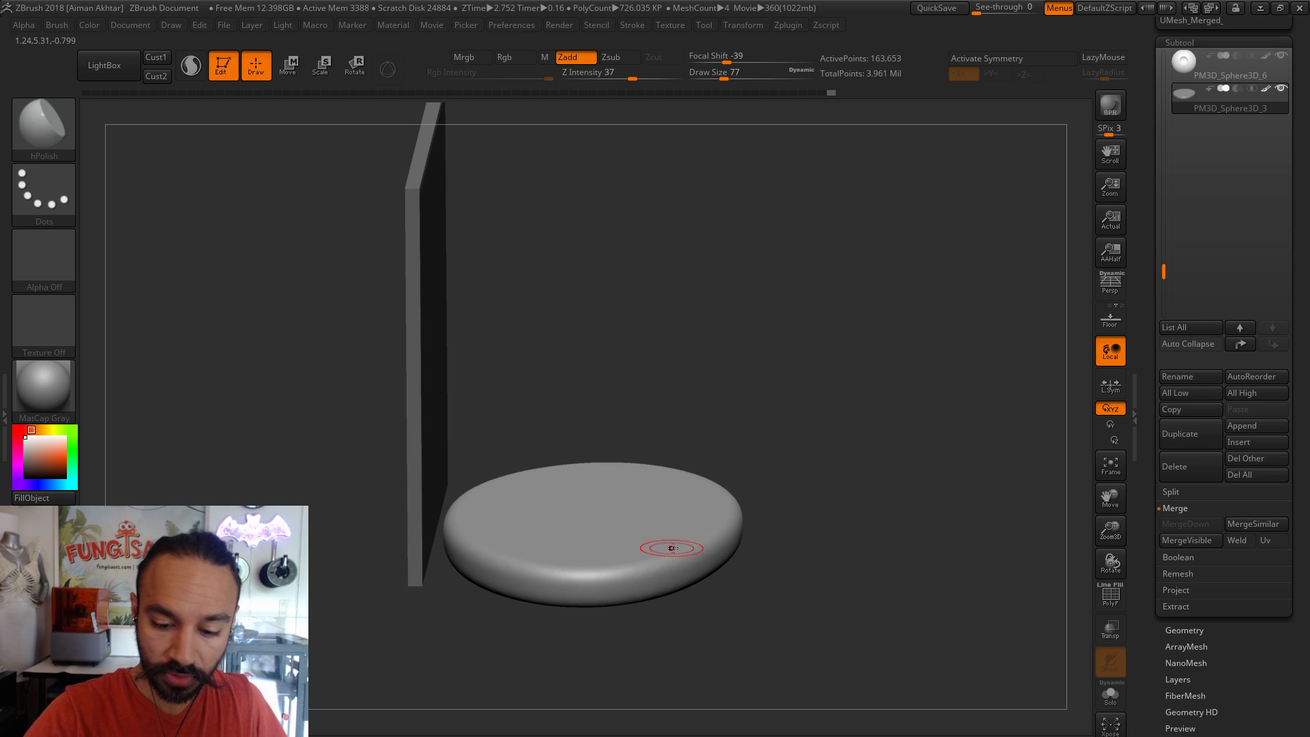
- Try polishing the sole disc's upper rim with LazyMouse on, and undo the strokes while keeping the disc isolated
{"action": "left_click_drag", "start_coordinate": [810, 474], "coordinate": [711, 521]}
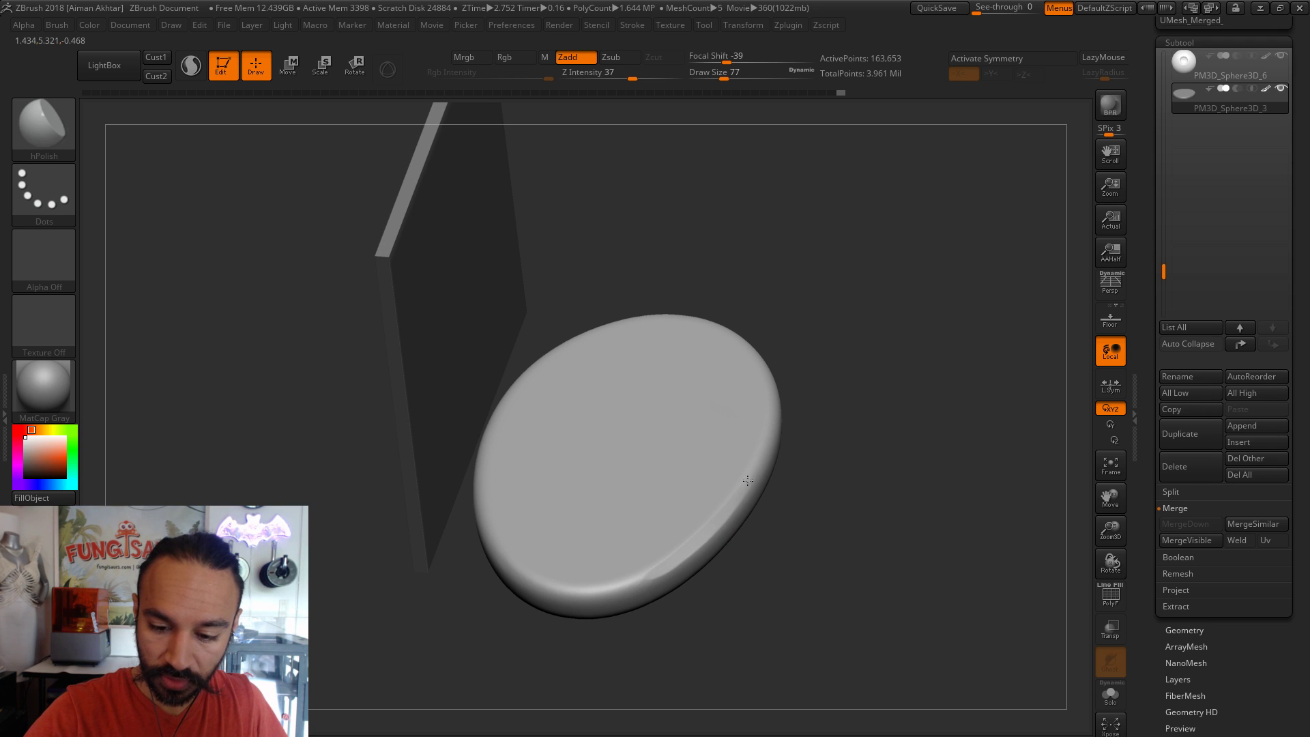
{"action": "key", "text": "l"}
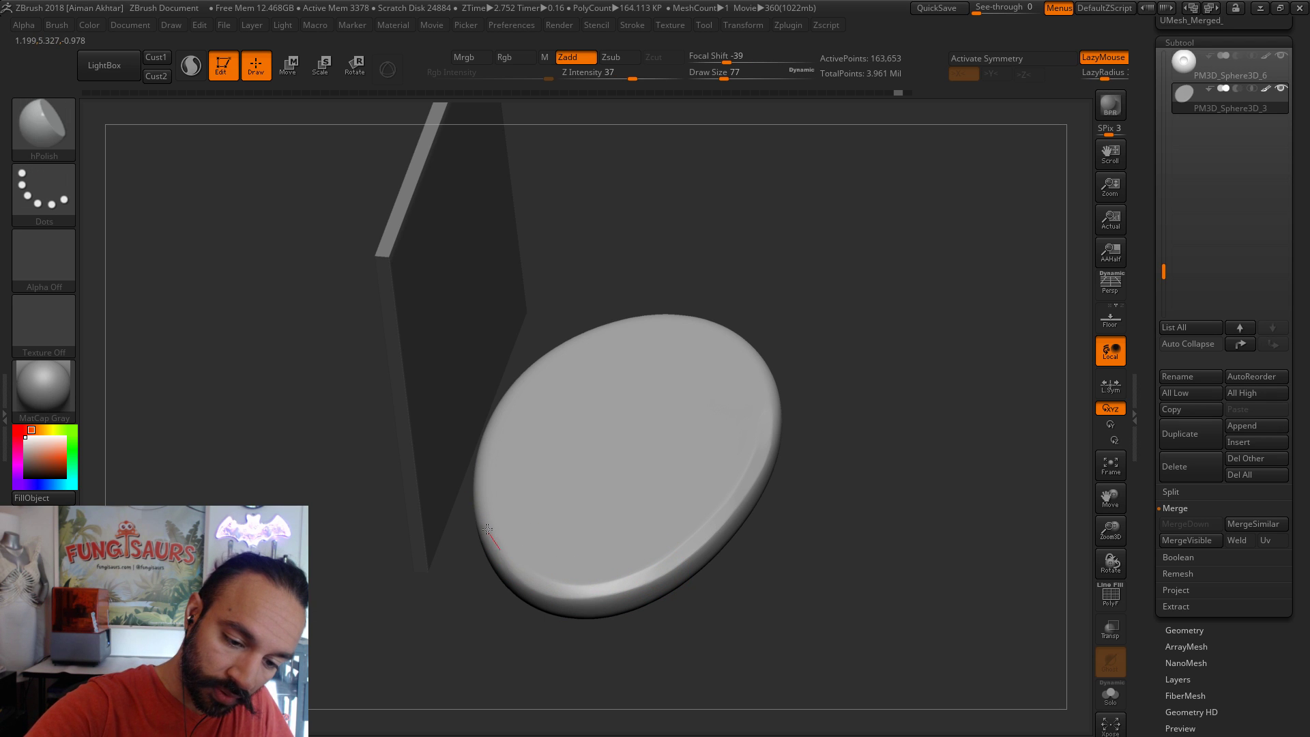
{"action": "left_click_drag", "start_coordinate": [854, 389], "coordinate": [901, 371], "text": "shift"}
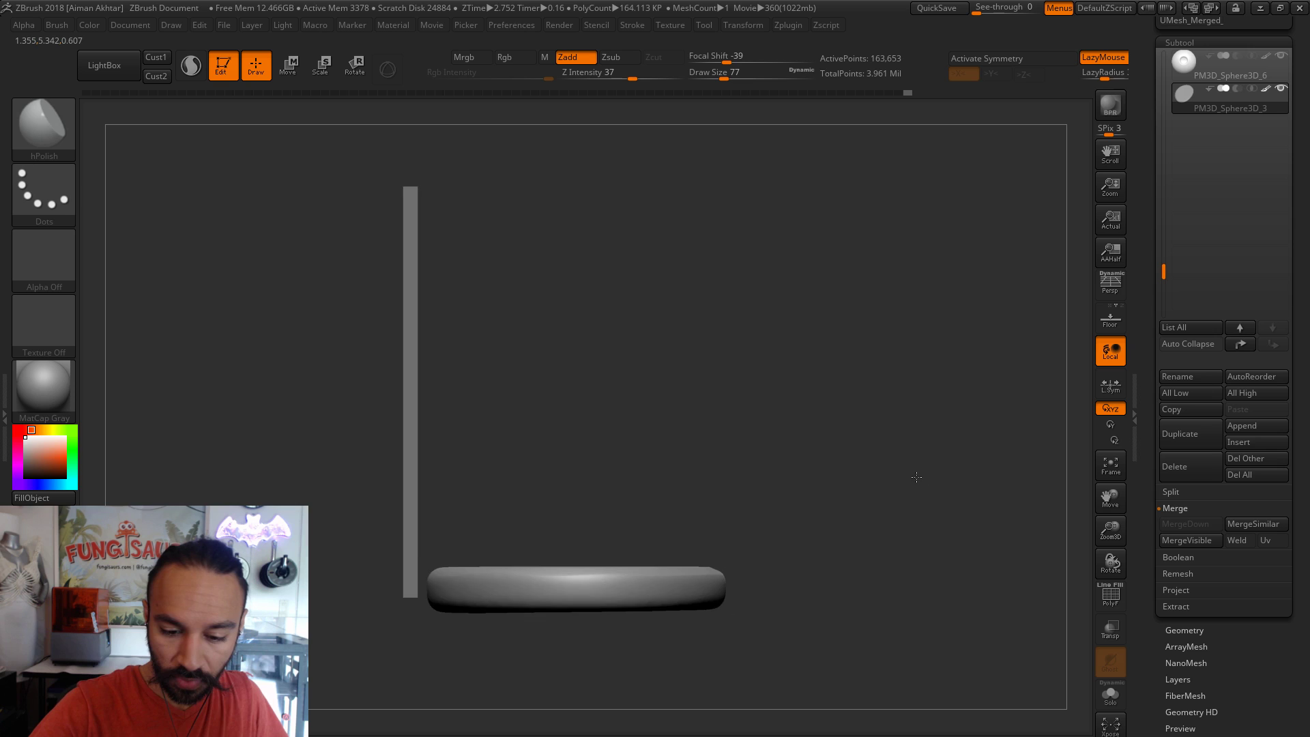
{"action": "left_click_drag", "start_coordinate": [889, 447], "coordinate": [921, 481], "text": "alt"}
{"action": "key", "text": "ctrl"}
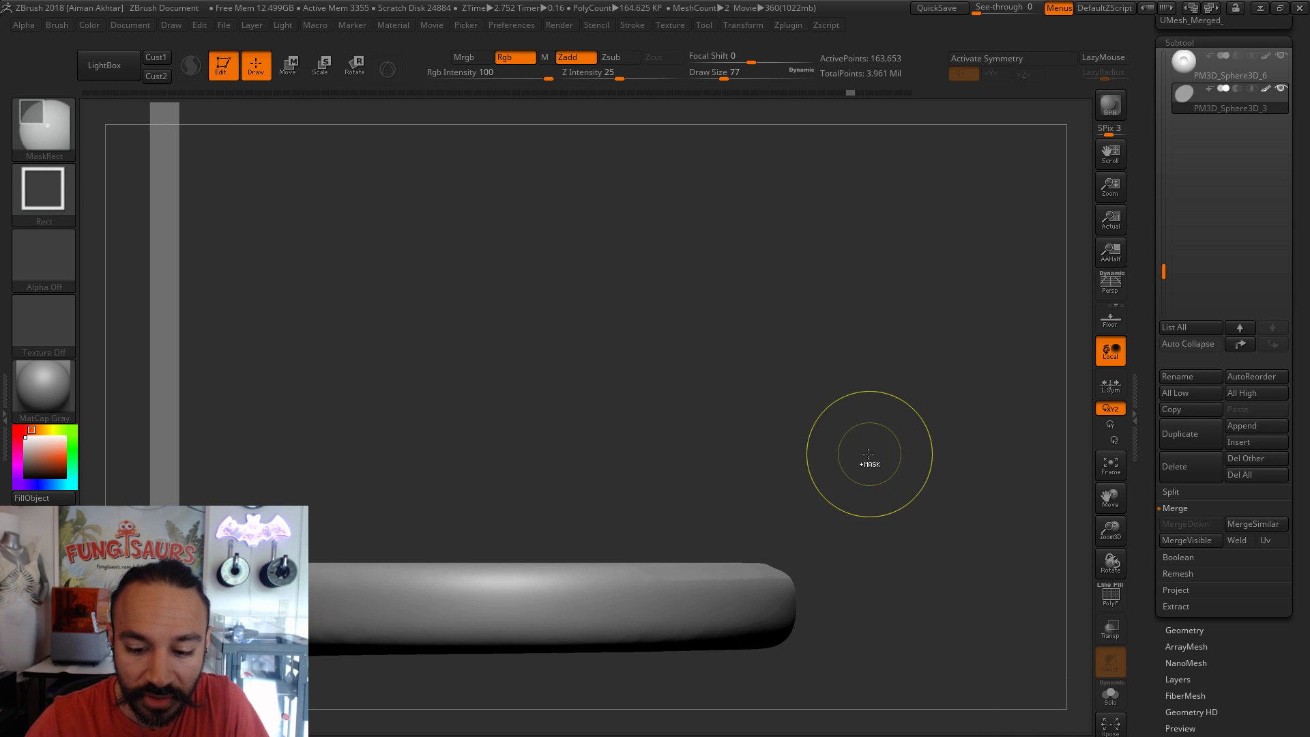
{"action": "key", "text": "ctrl+z"}
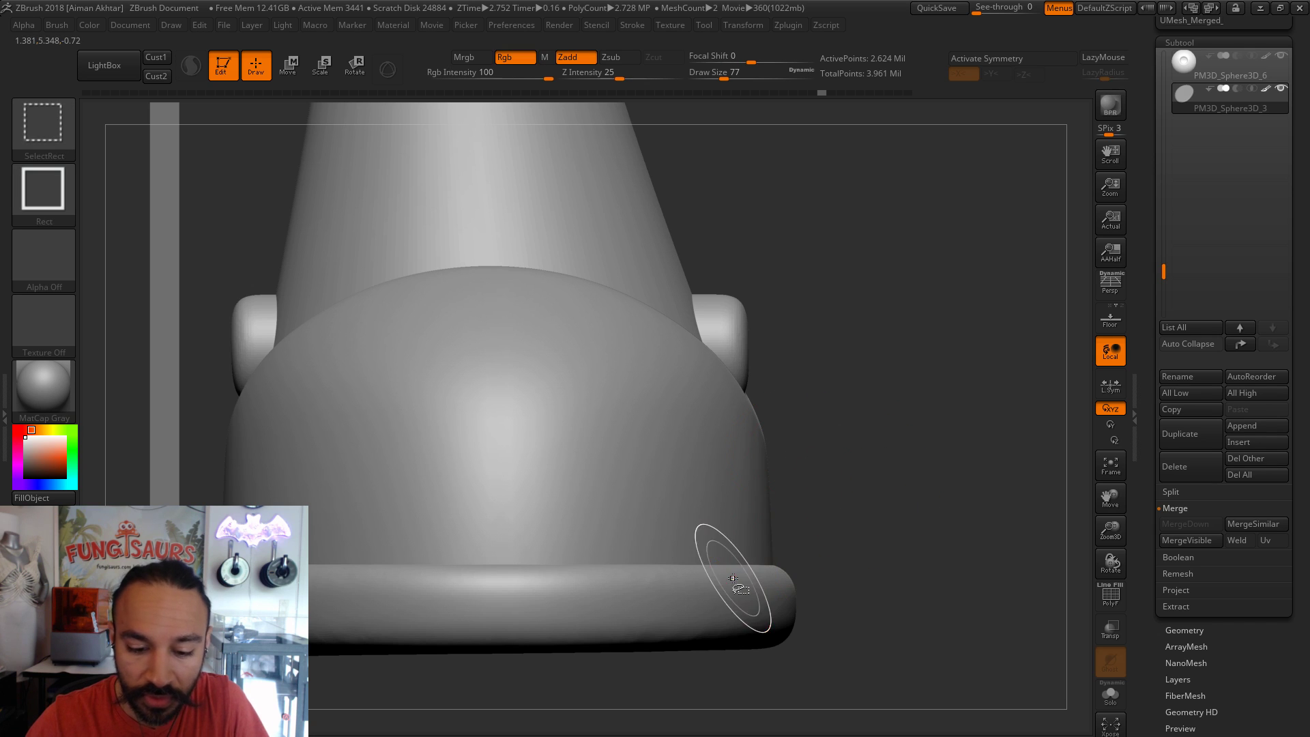
{"action": "key", "text": "ctrl+shift+z"}
- Mask the upper part of the sole disc in front view and invert the mask to protect the lower part
{"action": "mouse_move", "coordinate": [202, 514]}
{"action": "left_mouse_down", "text": "ctrl"}
{"action": "mouse_move", "coordinate": [775, 536]}
{"action": "mouse_move", "coordinate": [872, 579]}
{"action": "mouse_move", "coordinate": [868, 593]}
{"action": "left_mouse_up", "text": "ctrl"}
{"action": "mouse_move", "coordinate": [839, 523]}
{"action": "left_mouse_down", "text": "ctrl"}
{"action": "mouse_move", "coordinate": [243, 556]}
{"action": "mouse_move", "coordinate": [97, 591]}
{"action": "left_mouse_up", "text": "ctrl"}
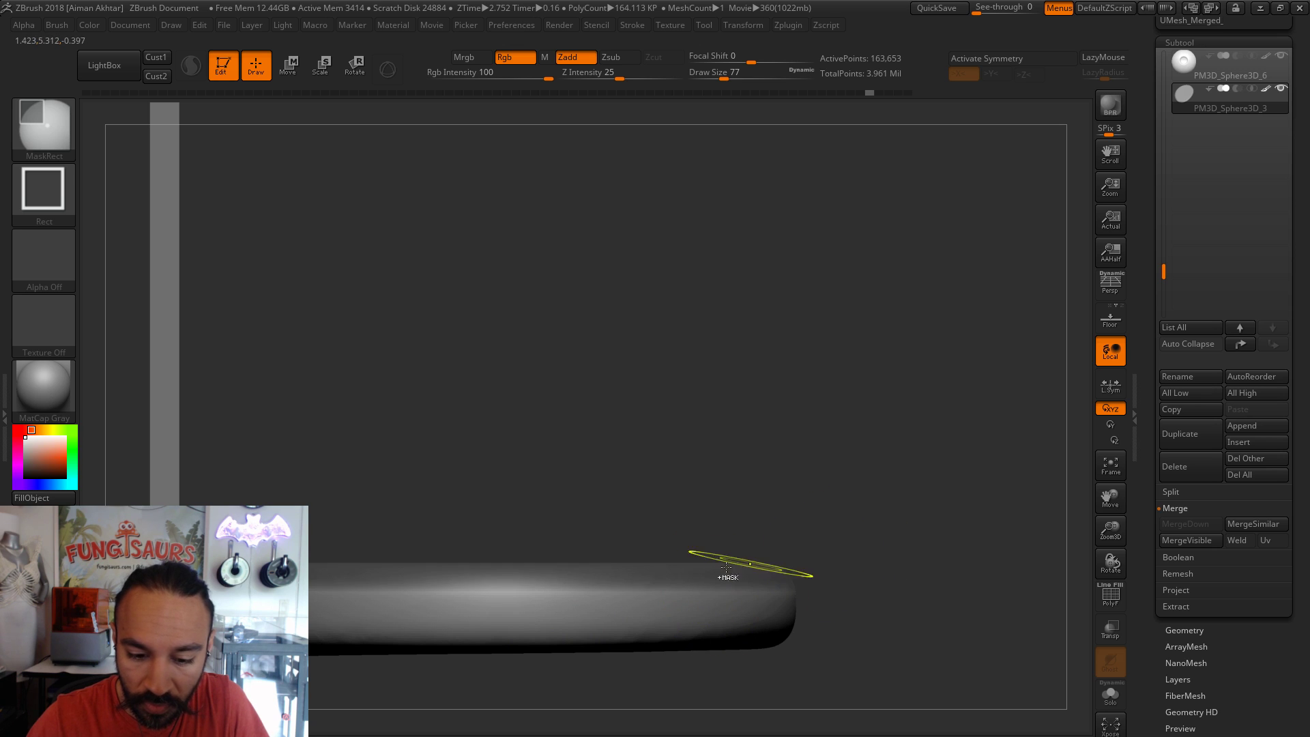
{"action": "left_click", "coordinate": [835, 523], "text": "ctrl"}
{"action": "mouse_move", "coordinate": [956, 556]}
{"action": "left_mouse_down", "text": "alt"}
{"action": "mouse_move", "coordinate": [945, 553]}
{"action": "mouse_move", "coordinate": [948, 500]}
{"action": "left_mouse_up", "text": "alt"}
- Shrink the sole disc's unmasked upper part with a small negative Inflate deformation
{"action": "left_click_drag", "start_coordinate": [1254, 691], "coordinate": [1249, 588]}
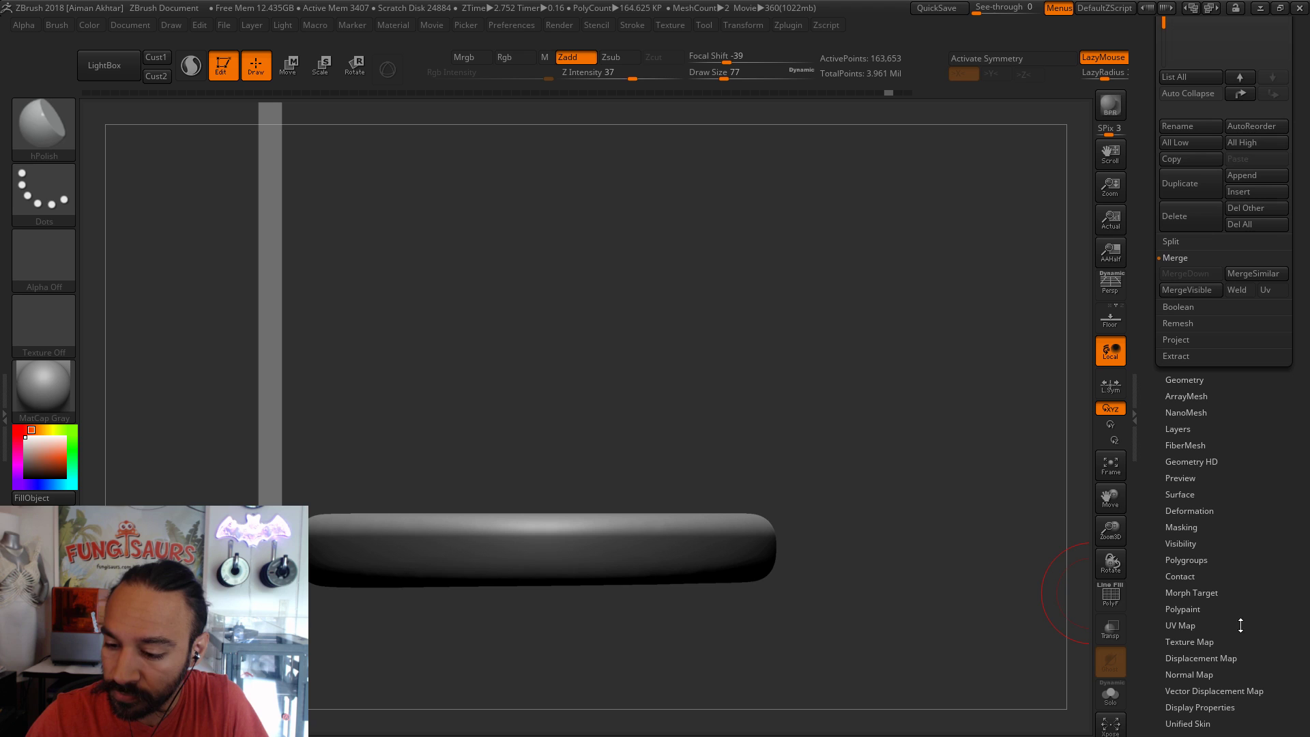
{"action": "left_click", "coordinate": [1191, 512]}
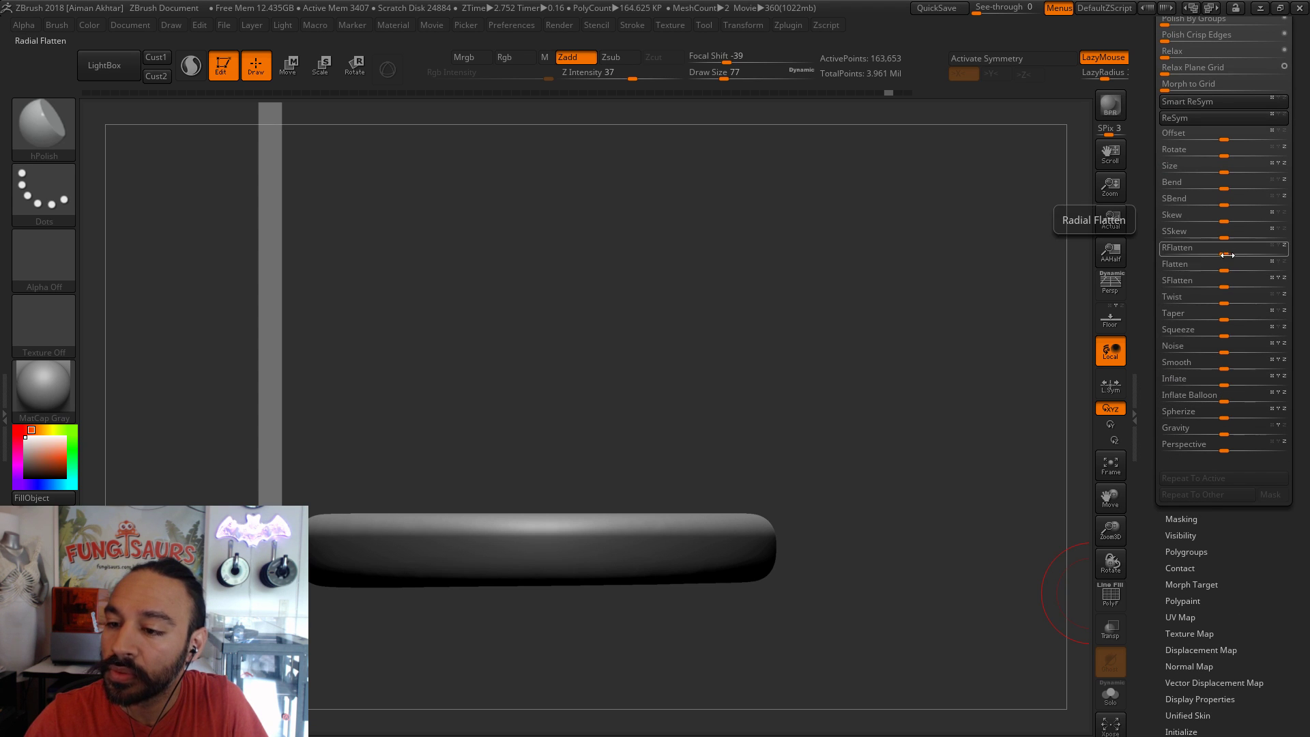
{"action": "left_click_drag", "start_coordinate": [1220, 385], "coordinate": [1207, 384]}
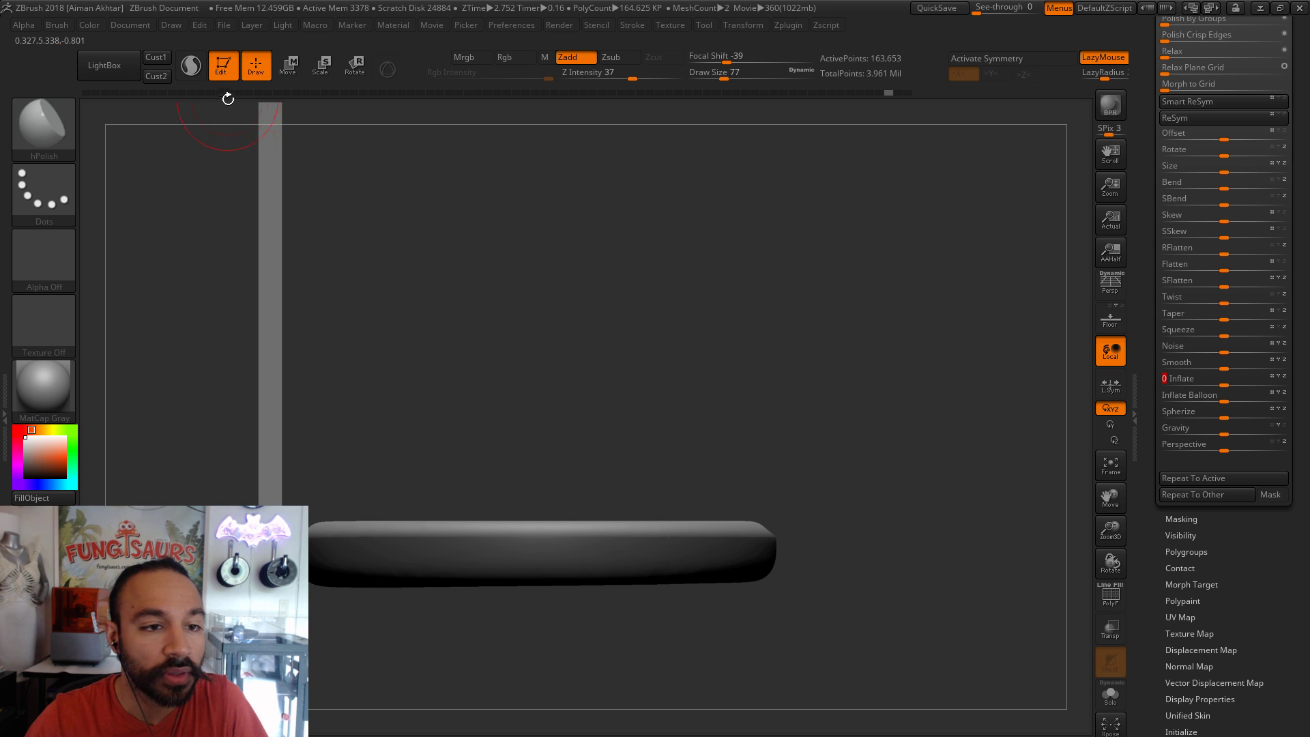
{"action": "mouse_move", "coordinate": [662, 422]}
{"action": "left_mouse_down"}
{"action": "mouse_move", "coordinate": [649, 447]}
{"action": "mouse_move", "coordinate": [662, 404]}
{"action": "left_mouse_up"}
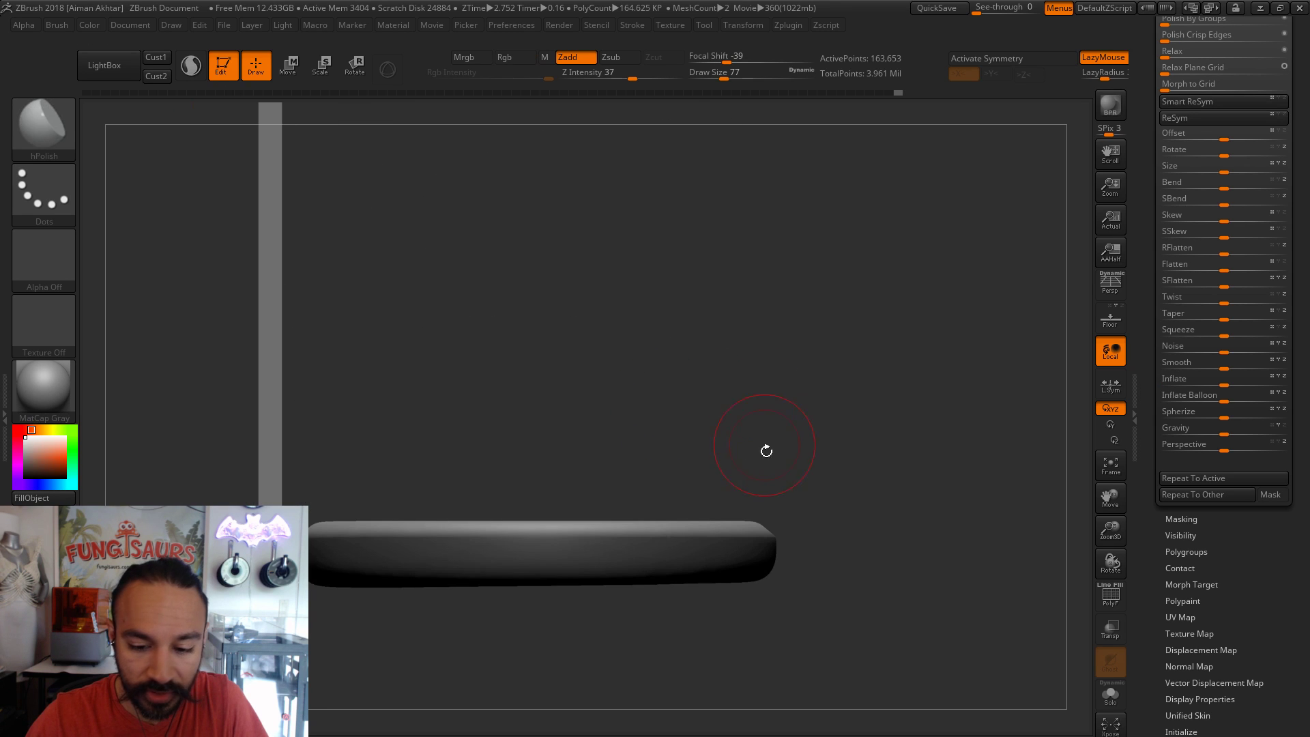
- Polish the sole disc's upper rim into an even bevel with hPolish strokes along its front, outer side and rear
{"action": "left_click_drag", "start_coordinate": [765, 444], "coordinate": [763, 467]}
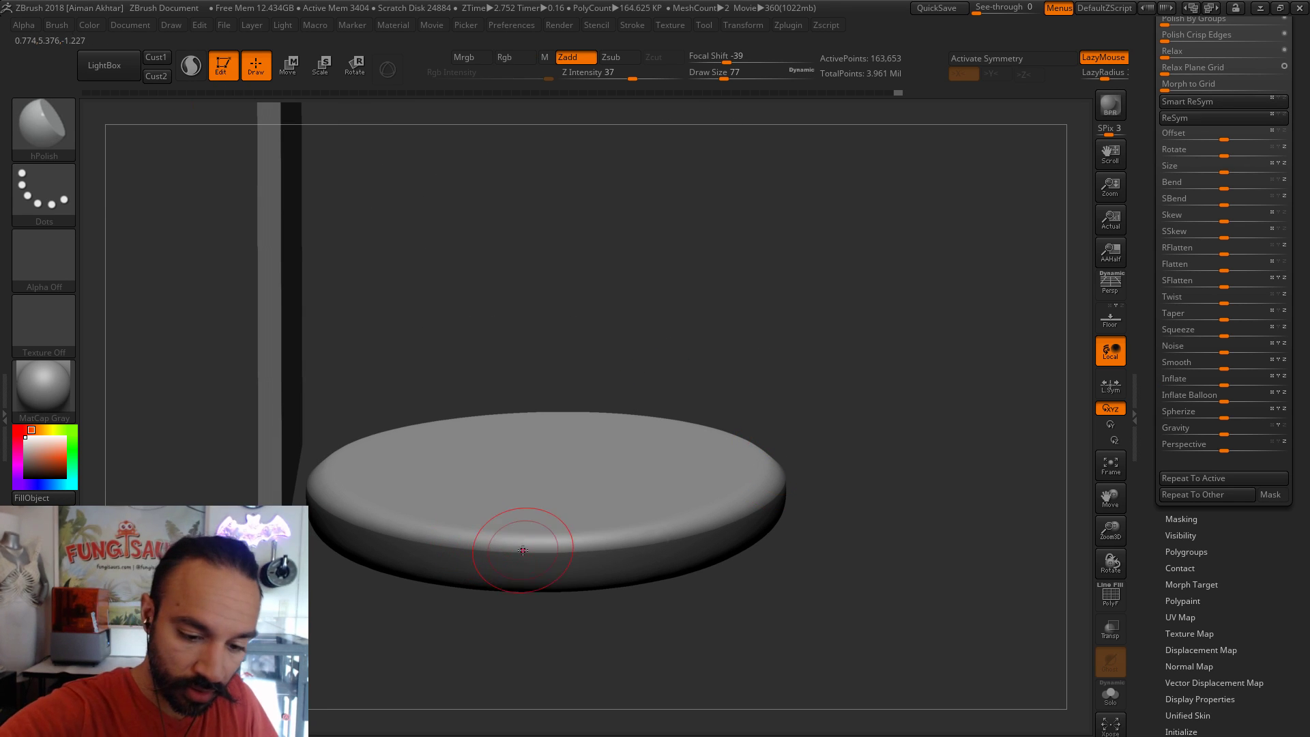
{"action": "left_click_drag", "start_coordinate": [399, 521], "coordinate": [357, 501]}
{"action": "mouse_move", "coordinate": [821, 342]}
{"action": "left_mouse_down"}
{"action": "mouse_move", "coordinate": [755, 512]}
{"action": "mouse_move", "coordinate": [555, 546]}
{"action": "mouse_move", "coordinate": [493, 541]}
{"action": "left_mouse_up"}
{"action": "mouse_move", "coordinate": [860, 352]}
{"action": "left_mouse_down"}
{"action": "mouse_move", "coordinate": [726, 496]}
{"action": "mouse_move", "coordinate": [837, 394]}
{"action": "left_mouse_up"}
{"action": "mouse_move", "coordinate": [992, 308]}
{"action": "left_mouse_down"}
{"action": "mouse_move", "coordinate": [865, 469]}
{"action": "mouse_move", "coordinate": [719, 541]}
{"action": "left_mouse_up"}
{"action": "mouse_move", "coordinate": [848, 335]}
{"action": "left_mouse_down"}
{"action": "mouse_move", "coordinate": [863, 272]}
{"action": "mouse_move", "coordinate": [833, 277]}
{"action": "left_mouse_up"}
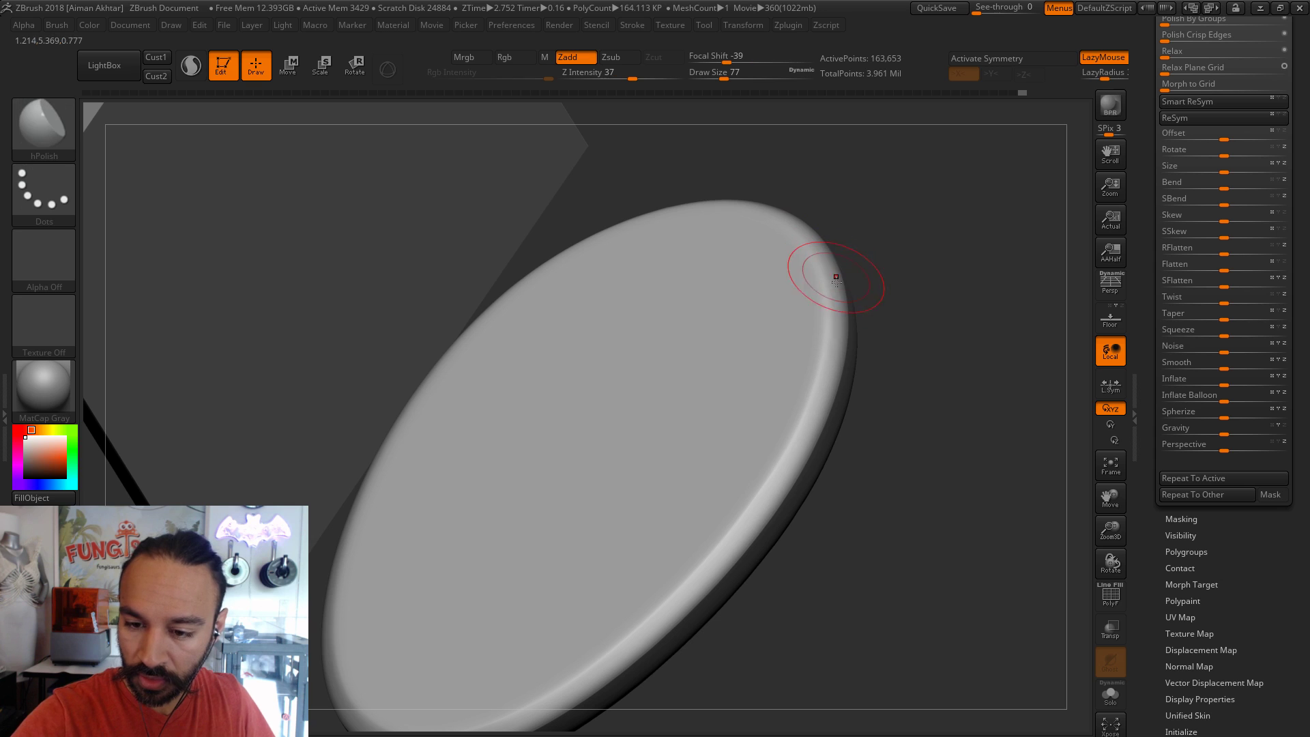
{"action": "left_click_drag", "start_coordinate": [897, 337], "coordinate": [818, 373]}
{"action": "left_click_drag", "start_coordinate": [810, 129], "coordinate": [818, 226]}
{"action": "left_click_drag", "start_coordinate": [837, 363], "coordinate": [816, 346]}
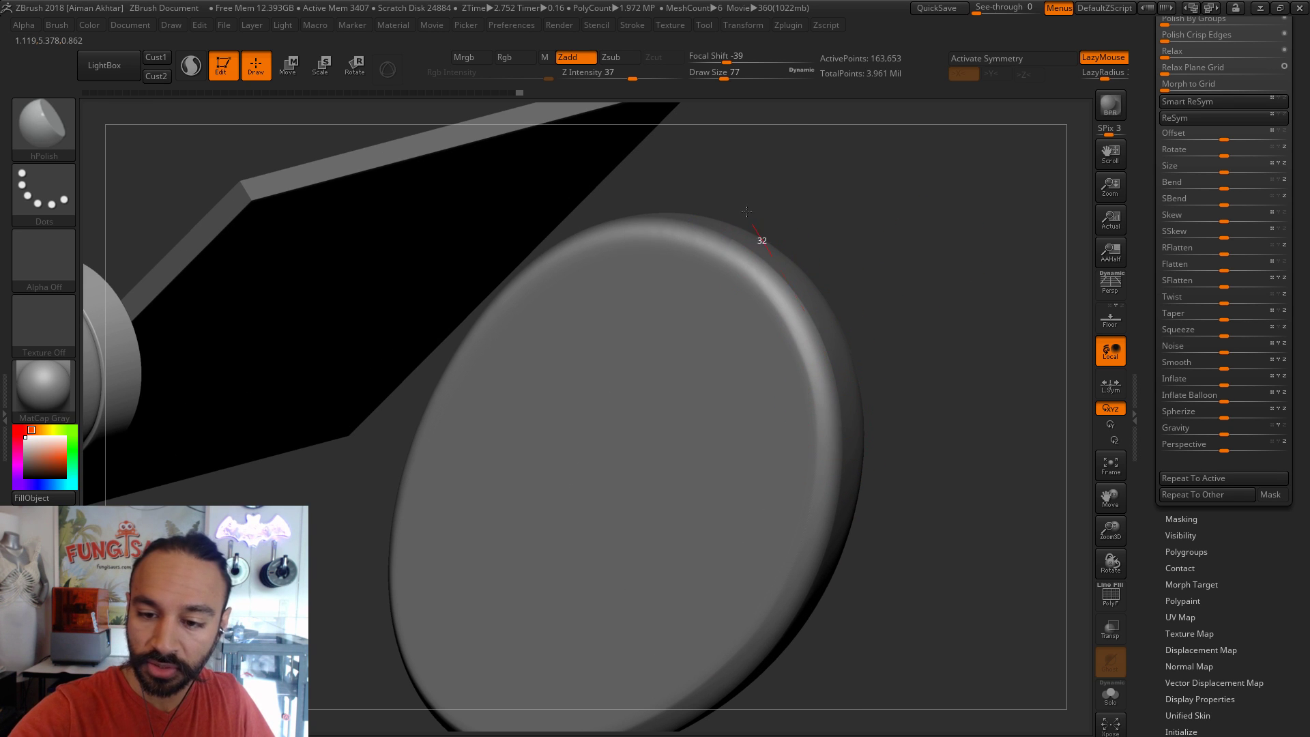
{"action": "left_click_drag", "start_coordinate": [862, 247], "coordinate": [796, 301]}
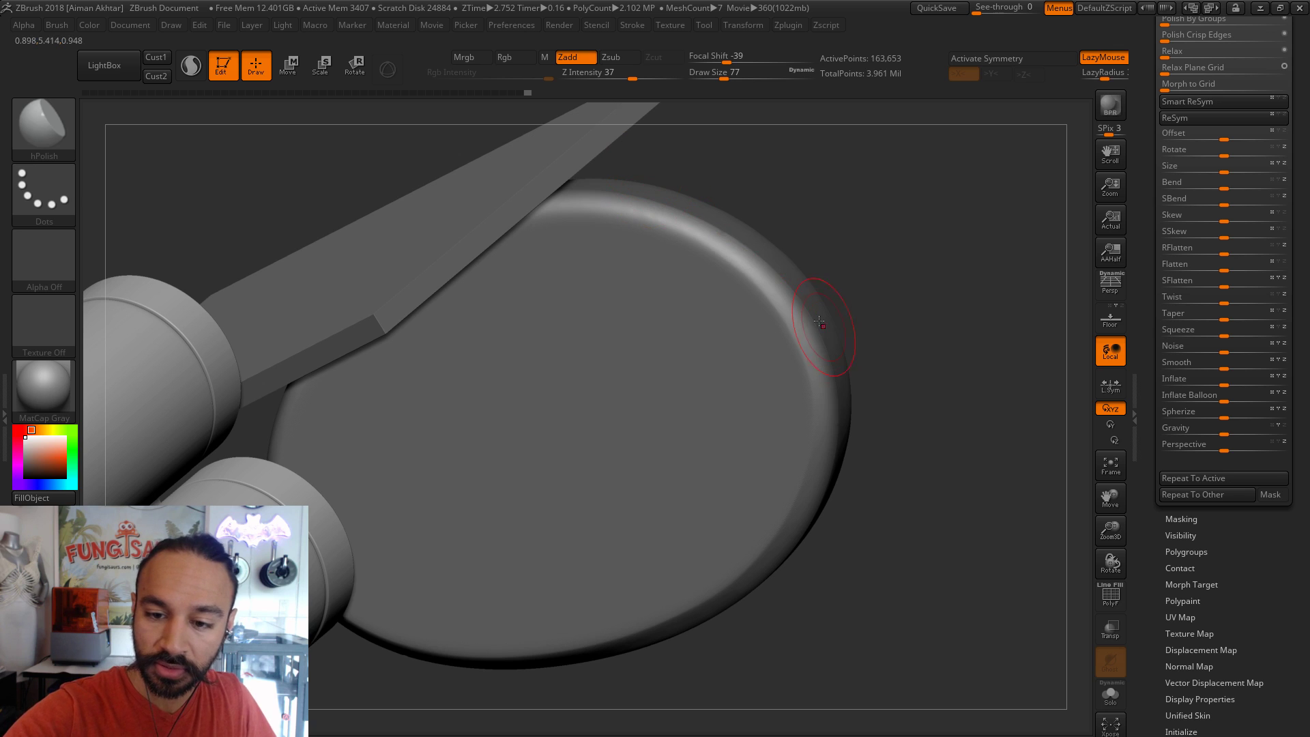
{"action": "left_click_drag", "start_coordinate": [636, 200], "coordinate": [674, 213]}
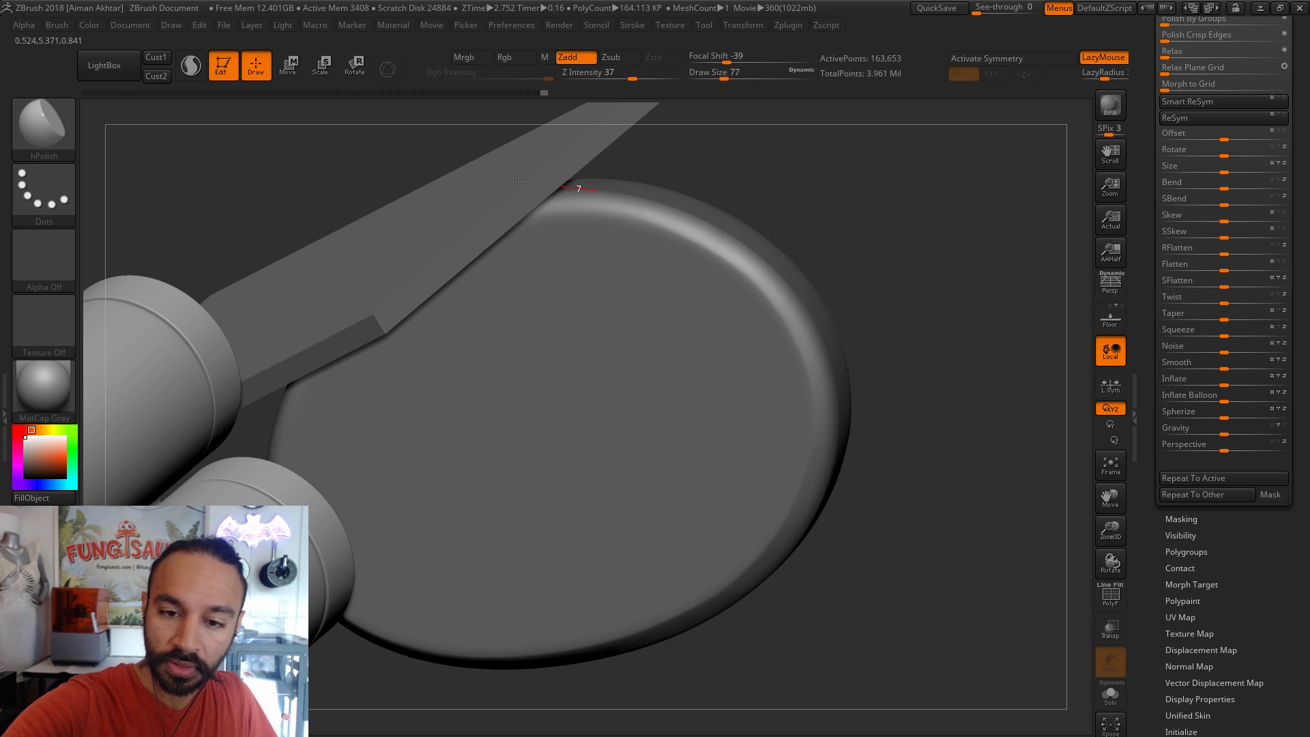
- Isolate the sole disc and even out its upper bevel with hPolish strokes around the whole rim
{"action": "left_click", "coordinate": [1122, 696]}
{"action": "left_click_drag", "start_coordinate": [950, 366], "coordinate": [869, 254]}
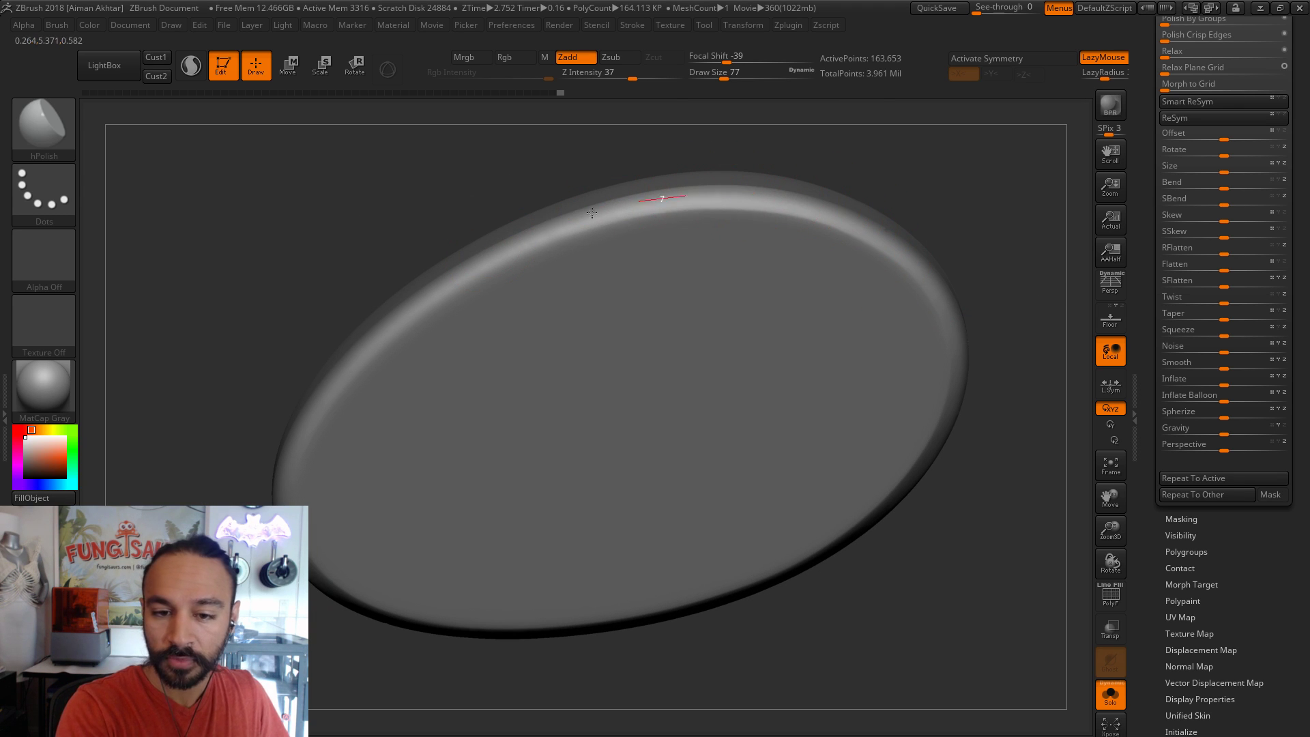
{"action": "right_click_drag", "start_coordinate": [406, 304], "coordinate": [486, 260]}
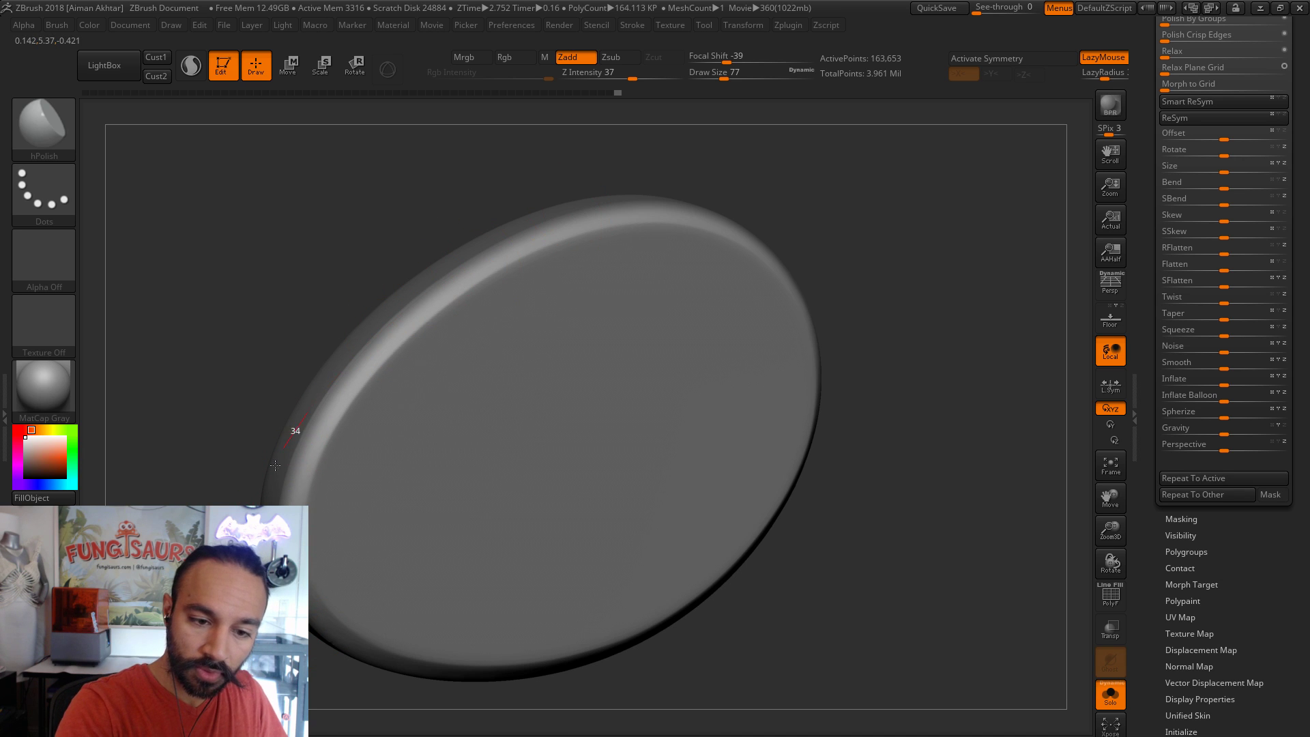
{"action": "right_click_drag", "start_coordinate": [532, 365], "coordinate": [439, 371]}
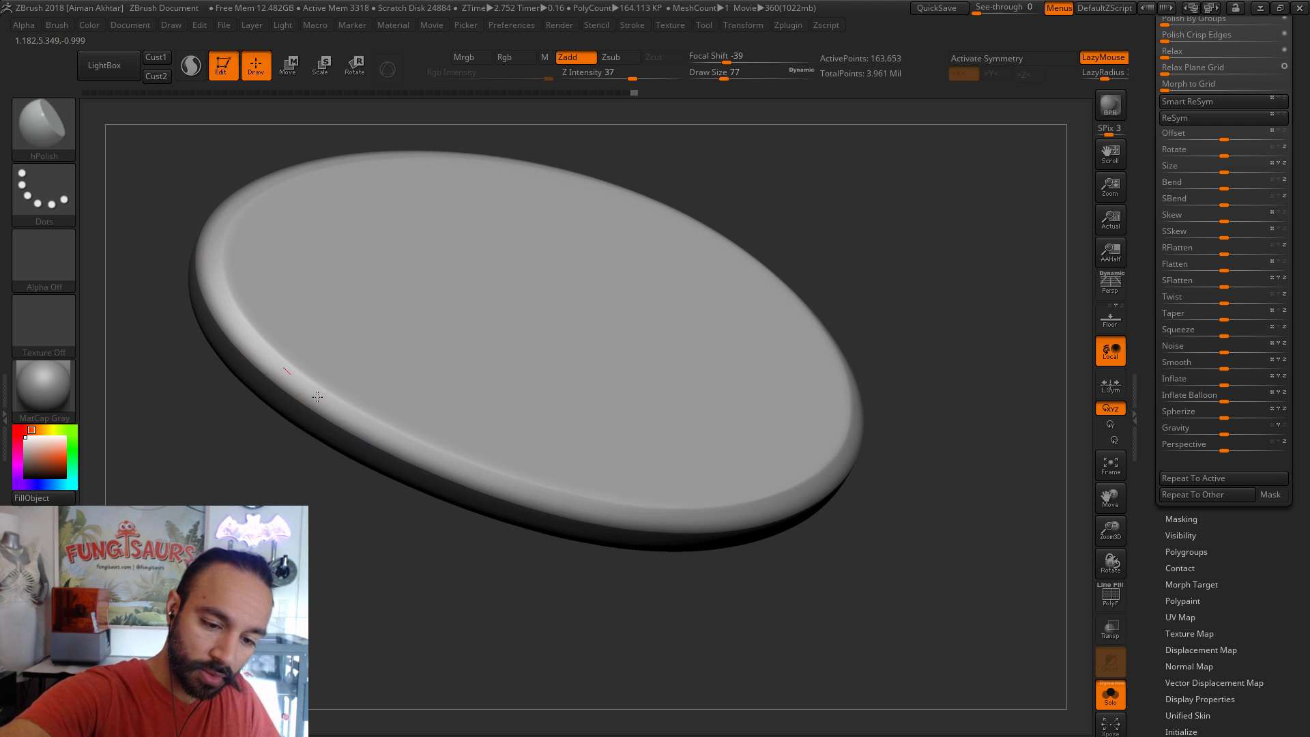
{"action": "right_click_drag", "start_coordinate": [819, 553], "coordinate": [539, 508]}
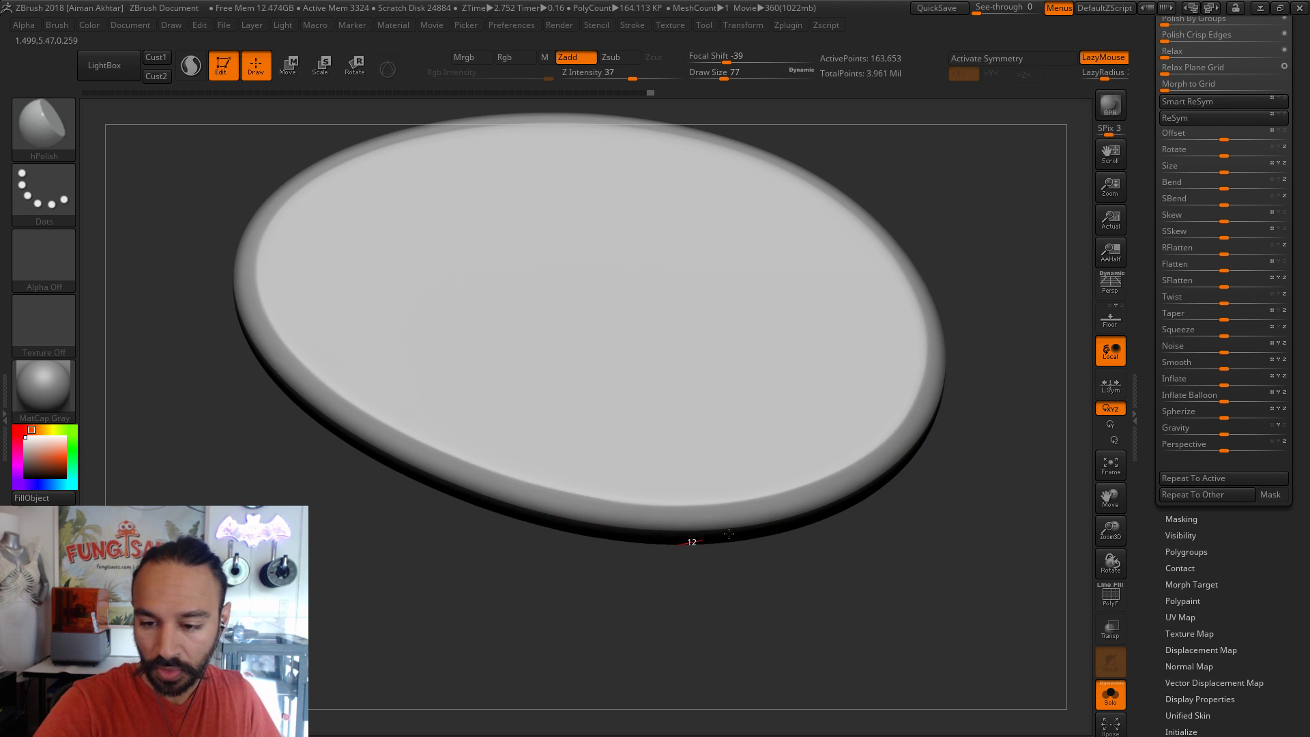
{"action": "mouse_move", "coordinate": [987, 284]}
{"action": "left_mouse_down"}
{"action": "mouse_move", "coordinate": [961, 393]}
{"action": "mouse_move", "coordinate": [958, 363]}
{"action": "left_mouse_up"}
{"action": "mouse_move", "coordinate": [921, 128]}
{"action": "left_mouse_down"}
{"action": "mouse_move", "coordinate": [881, 327]}
{"action": "mouse_move", "coordinate": [887, 396]}
{"action": "mouse_move", "coordinate": [827, 468]}
{"action": "mouse_move", "coordinate": [823, 451]}
{"action": "left_mouse_up"}
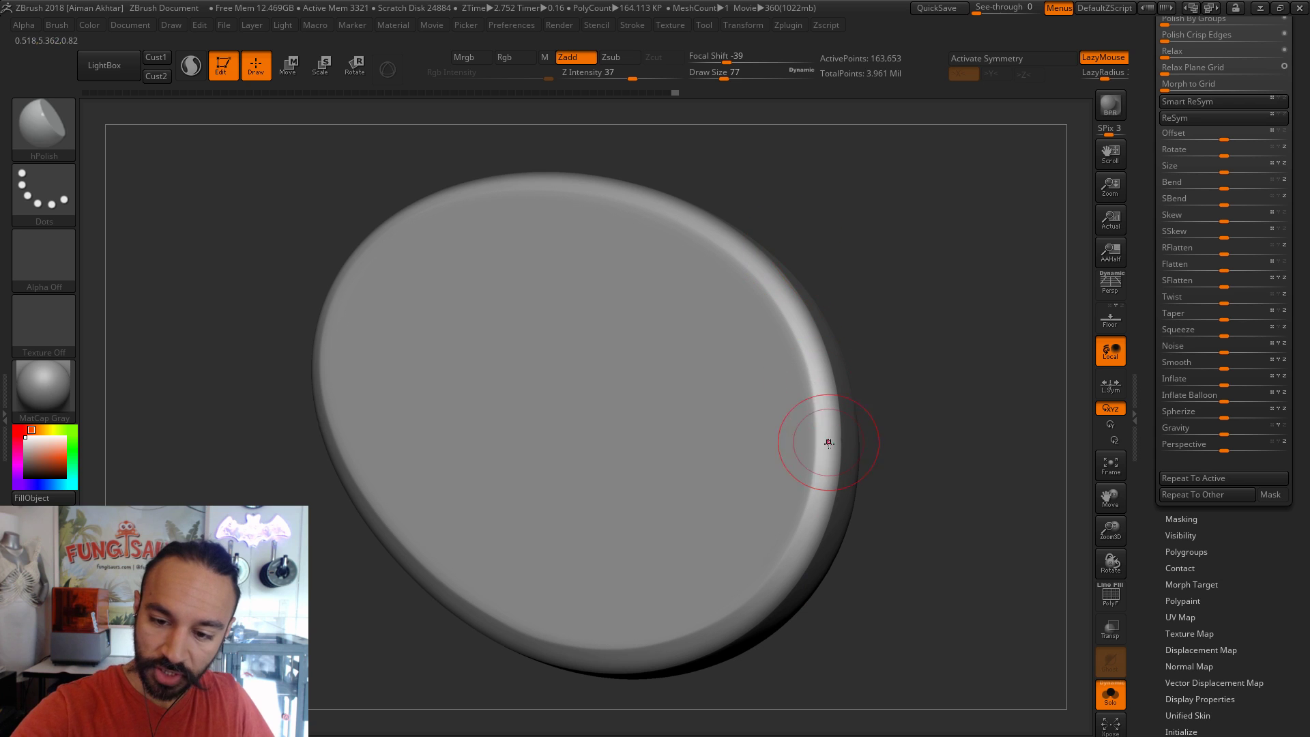
{"action": "left_click_drag", "start_coordinate": [662, 152], "coordinate": [751, 257]}
{"action": "left_click_drag", "start_coordinate": [728, 166], "coordinate": [877, 508]}
{"action": "left_click", "coordinate": [1110, 693]}
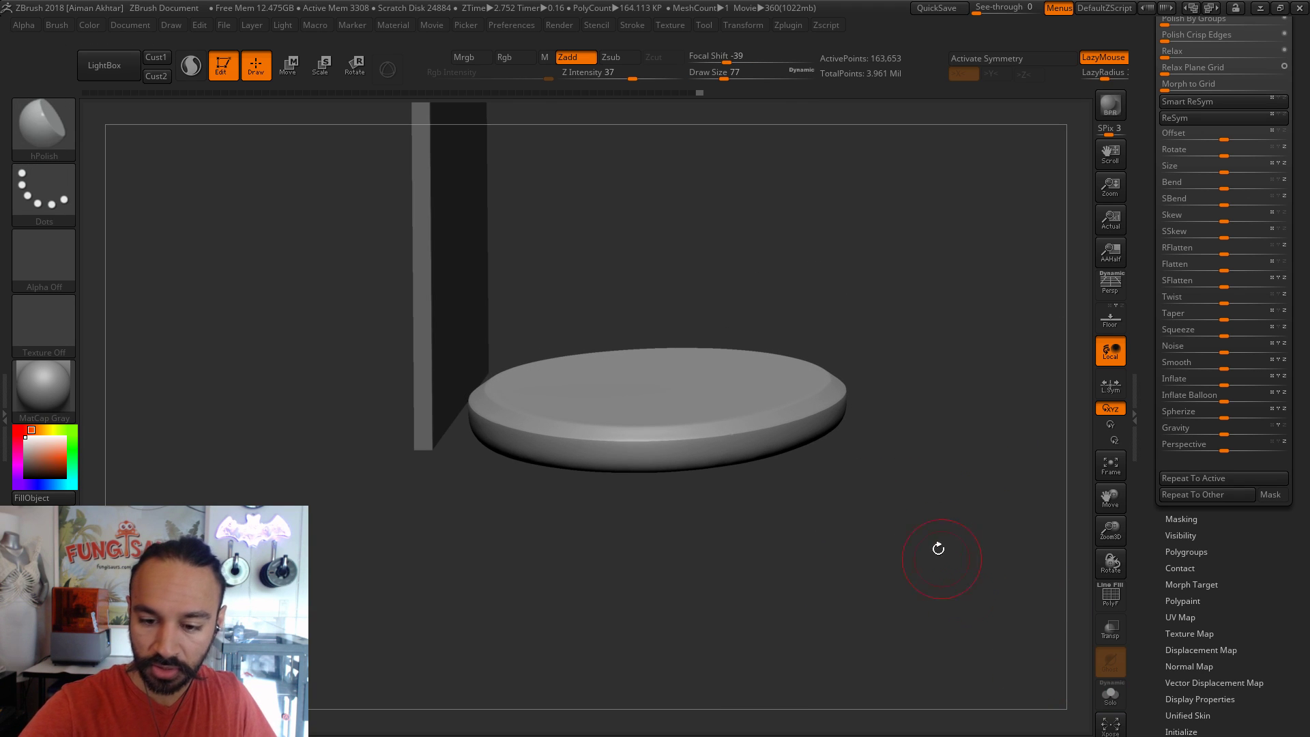
- Show all the leg parts and clip the underside of the sole flat with a horizontal ClipCurve cut in front view
{"action": "left_click", "coordinate": [885, 490], "text": "ctrl+shift"}
{"action": "mouse_move", "coordinate": [912, 468]}
{"action": "left_mouse_down"}
{"action": "mouse_move", "coordinate": [976, 486]}
{"action": "mouse_move", "coordinate": [892, 454]}
{"action": "mouse_move", "coordinate": [895, 491]}
{"action": "mouse_move", "coordinate": [918, 495]}
{"action": "mouse_move", "coordinate": [901, 483]}
{"action": "left_mouse_up"}
{"action": "key", "text": "ctrl+shift"}
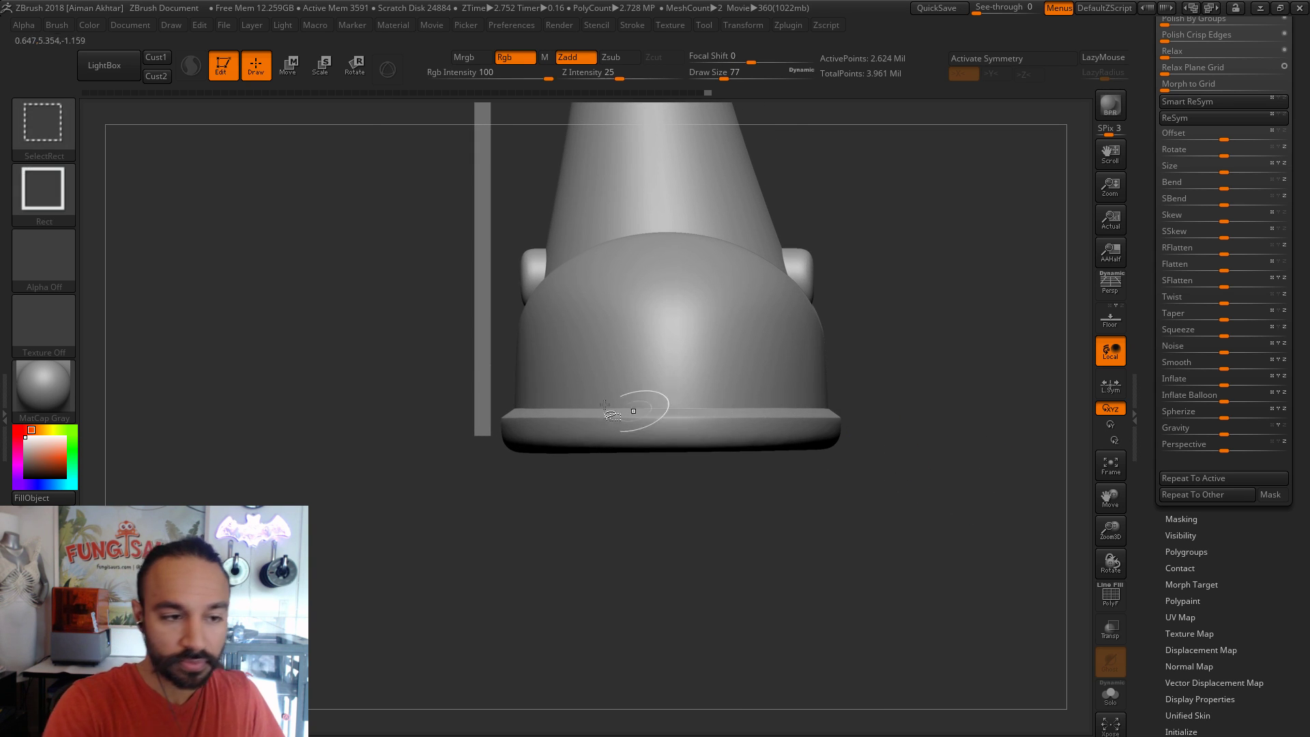
{"action": "left_click", "coordinate": [58, 155]}
{"action": "left_click", "coordinate": [146, 141]}
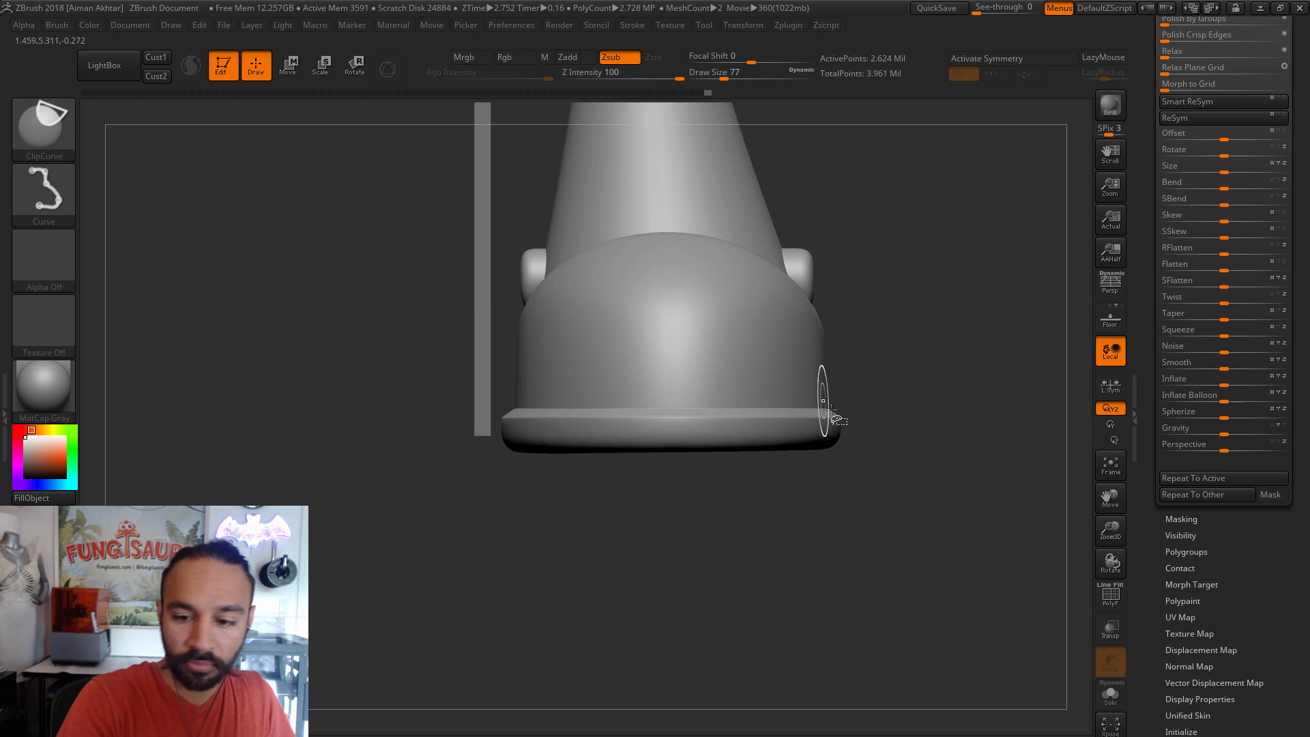
{"action": "left_click_drag", "start_coordinate": [866, 445], "coordinate": [422, 448], "text": "ctrl+shift"}
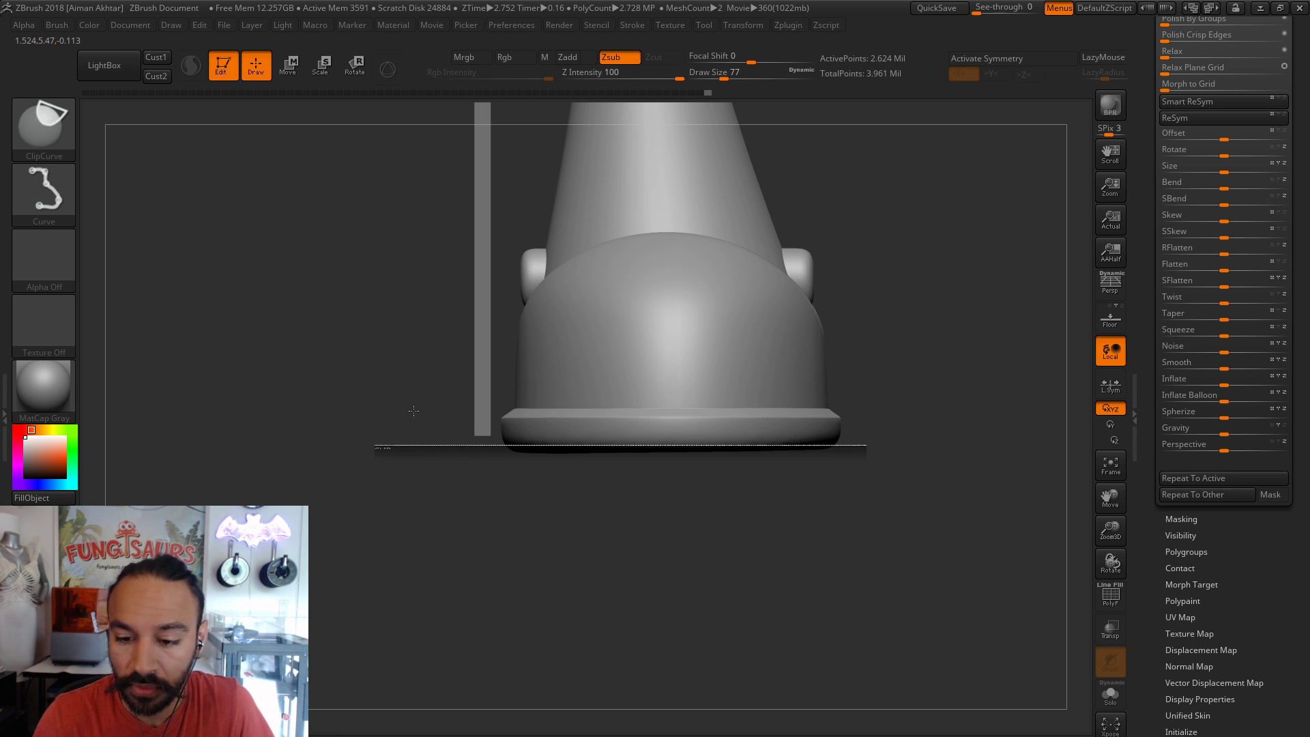
{"action": "left_click_drag", "start_coordinate": [829, 481], "coordinate": [880, 516]}
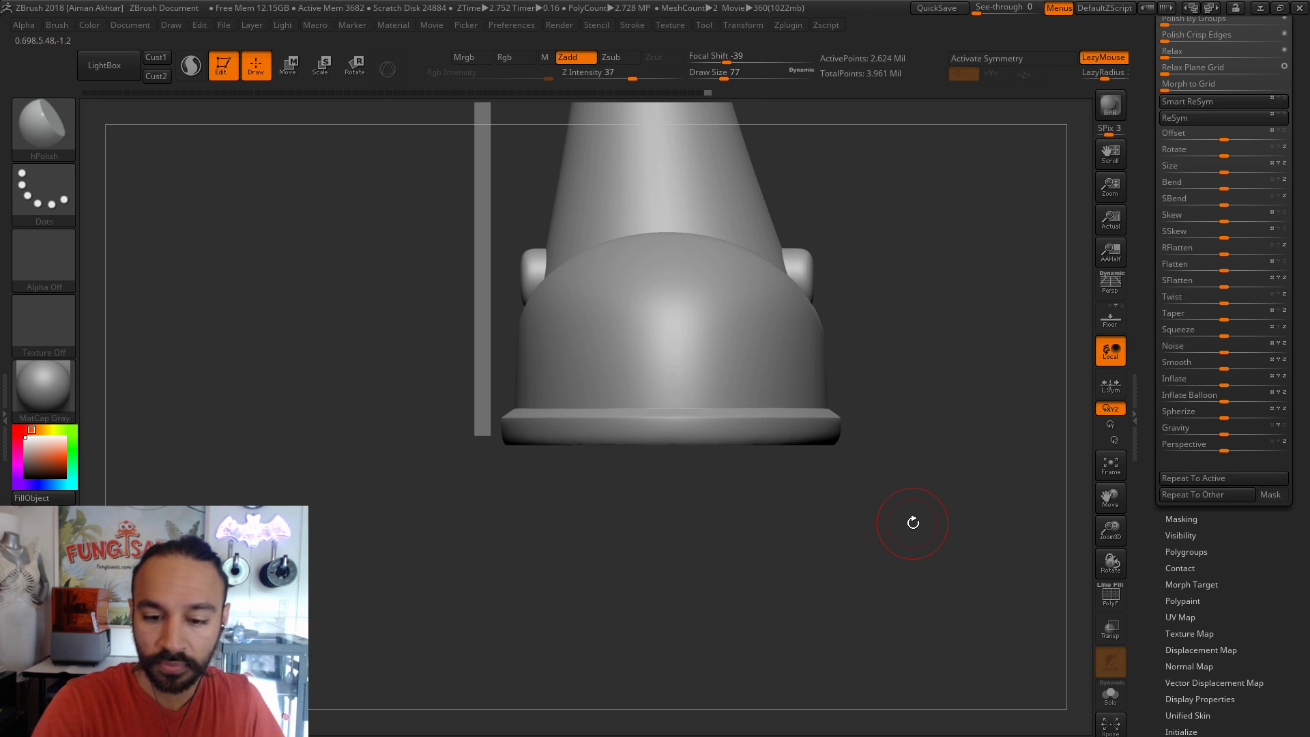
- Isolate the sole disc and clip its top face flat with ClipCurve, and show the other leg parts again
{"action": "mouse_move", "coordinate": [471, 407]}
{"action": "left_mouse_down", "text": "ctrl+shift"}
{"action": "mouse_move", "coordinate": [881, 368]}
{"action": "mouse_move", "coordinate": [937, 397]}
{"action": "left_mouse_up", "text": "ctrl+shift"}
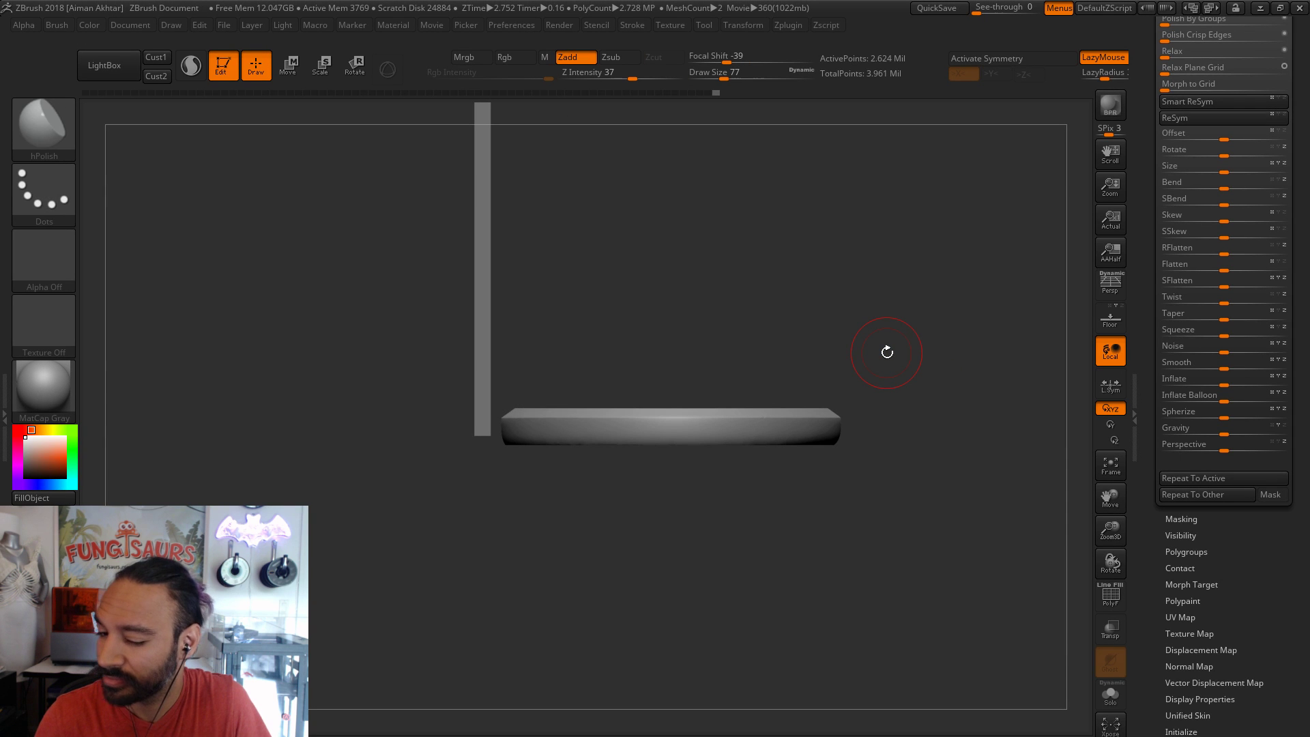
{"action": "key", "text": "ctrl+z"}
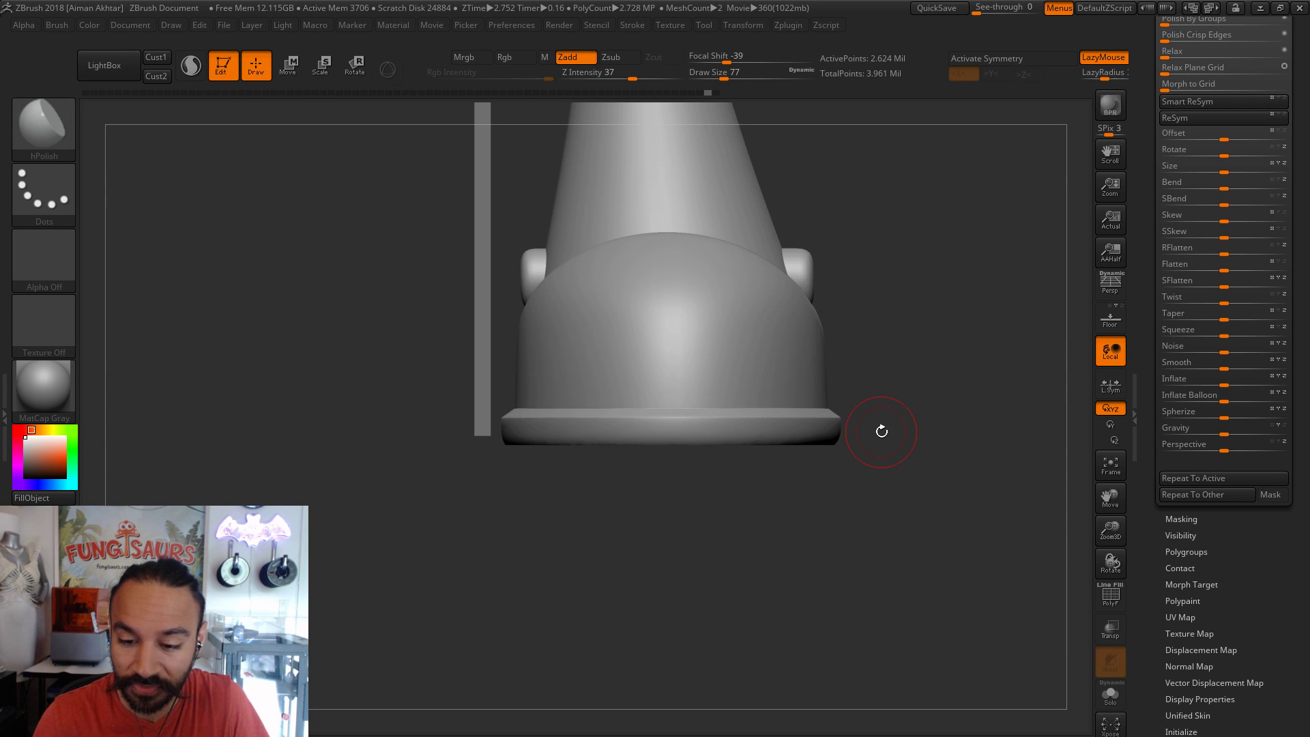
{"action": "left_click_drag", "start_coordinate": [926, 416], "coordinate": [924, 448], "text": "alt"}
{"action": "key", "text": "ctrl+shift+z"}
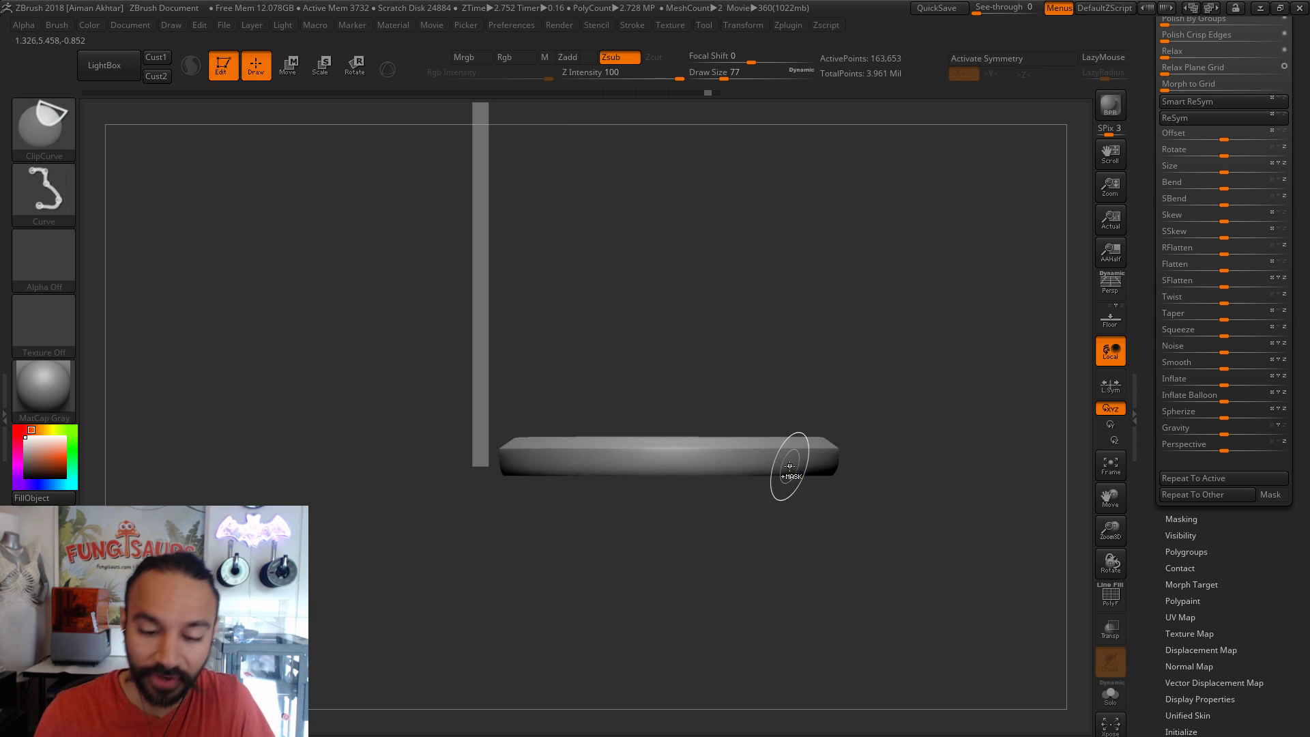
{"action": "mouse_move", "coordinate": [427, 440]}
{"action": "left_mouse_down", "text": "ctrl+shift"}
{"action": "mouse_move", "coordinate": [906, 395]}
{"action": "mouse_move", "coordinate": [912, 448]}
{"action": "mouse_move", "coordinate": [883, 207]}
{"action": "mouse_move", "coordinate": [891, 430]}
{"action": "mouse_move", "coordinate": [901, 410]}
{"action": "mouse_move", "coordinate": [930, 483]}
{"action": "mouse_move", "coordinate": [623, 357]}
{"action": "left_mouse_up", "text": "ctrl+shift"}
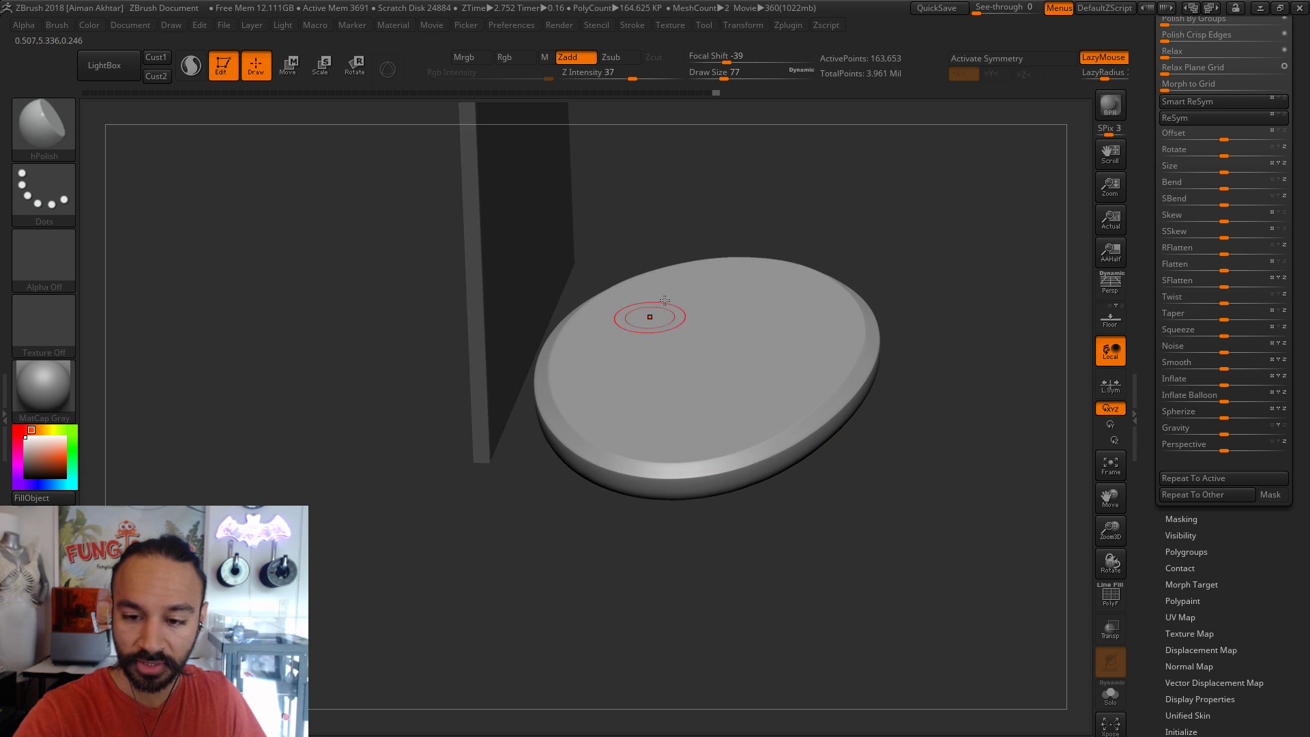
{"action": "mouse_move", "coordinate": [907, 437]}
{"action": "left_mouse_down"}
{"action": "mouse_move", "coordinate": [954, 501]}
{"action": "mouse_move", "coordinate": [952, 408]}
{"action": "mouse_move", "coordinate": [987, 411]}
{"action": "mouse_move", "coordinate": [980, 450]}
{"action": "mouse_move", "coordinate": [944, 473]}
{"action": "mouse_move", "coordinate": [953, 454]}
{"action": "mouse_move", "coordinate": [875, 436]}
{"action": "mouse_move", "coordinate": [980, 477]}
{"action": "mouse_move", "coordinate": [892, 458]}
{"action": "mouse_move", "coordinate": [898, 576]}
{"action": "mouse_move", "coordinate": [741, 573]}
{"action": "mouse_move", "coordinate": [725, 453]}
{"action": "mouse_move", "coordinate": [685, 418]}
{"action": "left_mouse_up"}
{"action": "left_click", "coordinate": [951, 407], "text": "ctrl+shift"}
- Set up the Standard brush at draw size 46 with DragRect, Zsub and Alpha 17, and test-stamp the ankle pin, undoing the stamp
{"action": "key", "text": "s"}
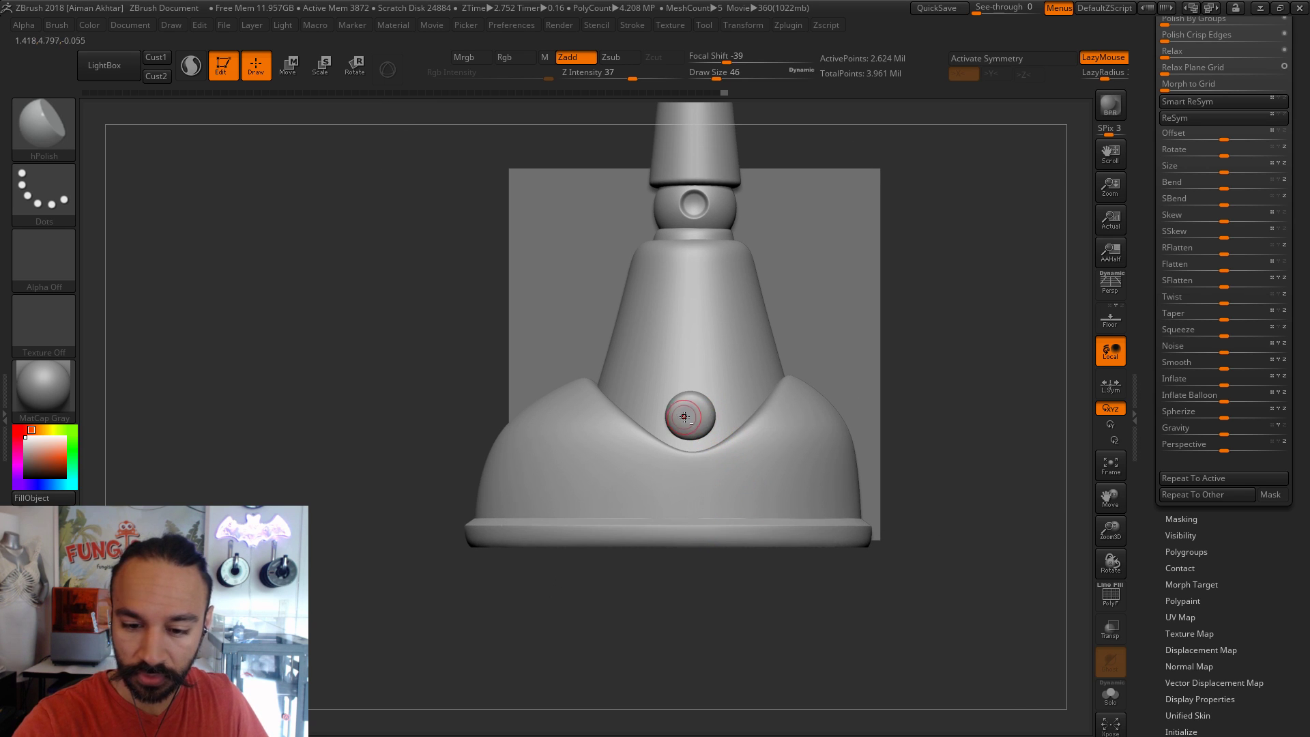
{"action": "left_click", "coordinate": [48, 136]}
{"action": "key", "text": "s"}
{"action": "key", "text": "t"}
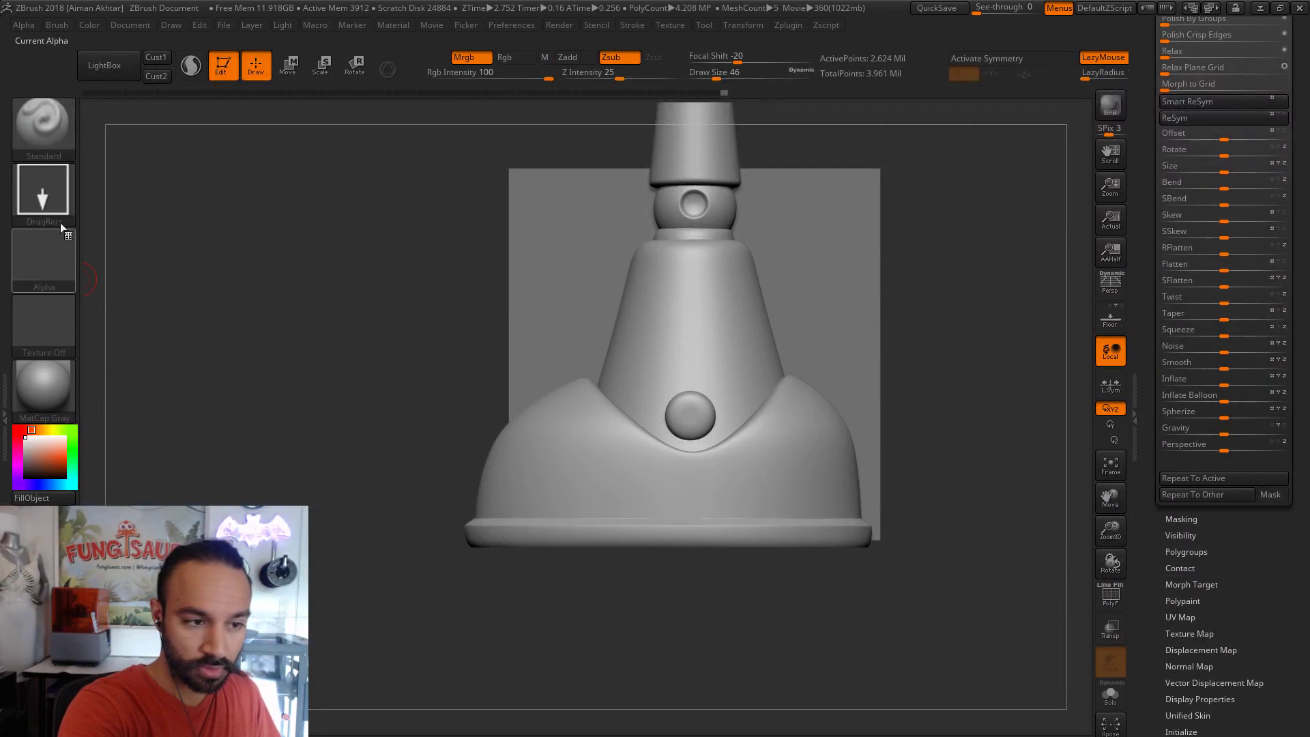
{"action": "left_click", "coordinate": [48, 266]}
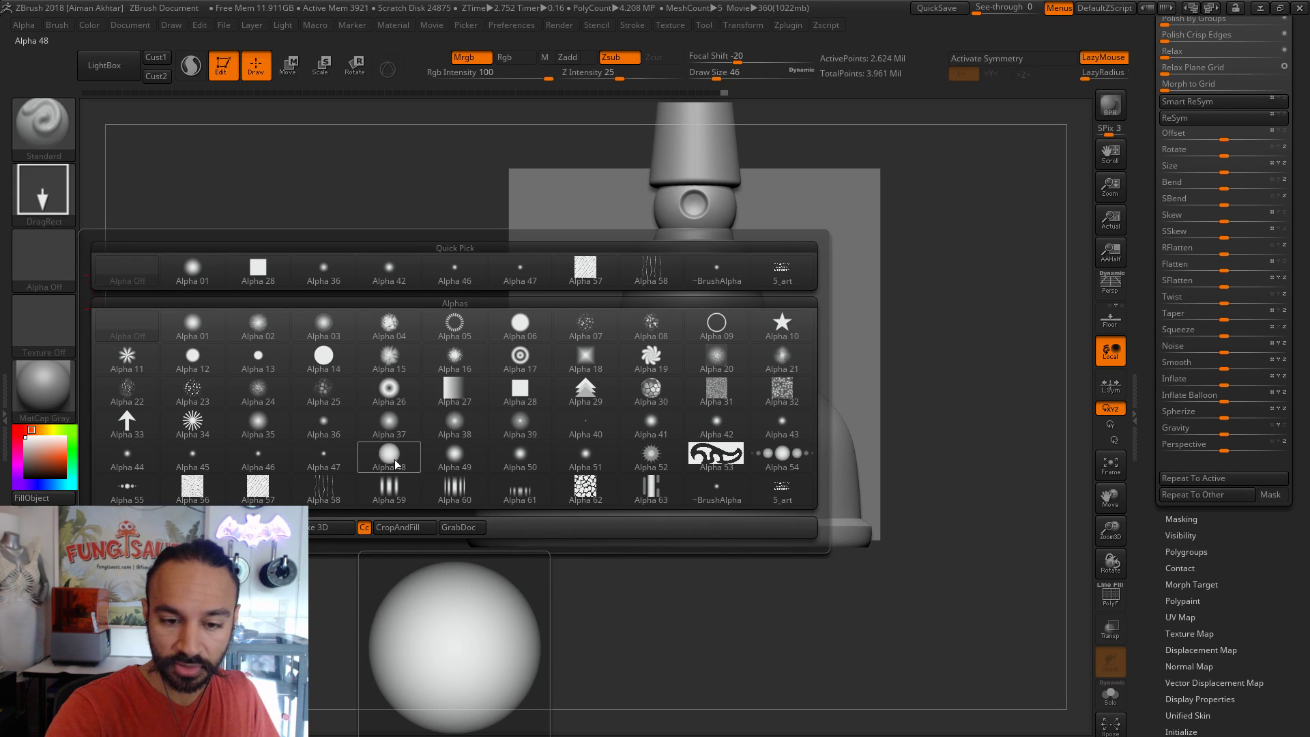
{"action": "left_click", "coordinate": [522, 355]}
{"action": "mouse_move", "coordinate": [698, 612]}
{"action": "left_mouse_down", "text": "alt"}
{"action": "mouse_move", "coordinate": [714, 613]}
{"action": "mouse_move", "coordinate": [690, 437]}
{"action": "mouse_move", "coordinate": [736, 422]}
{"action": "left_mouse_up", "text": "alt"}
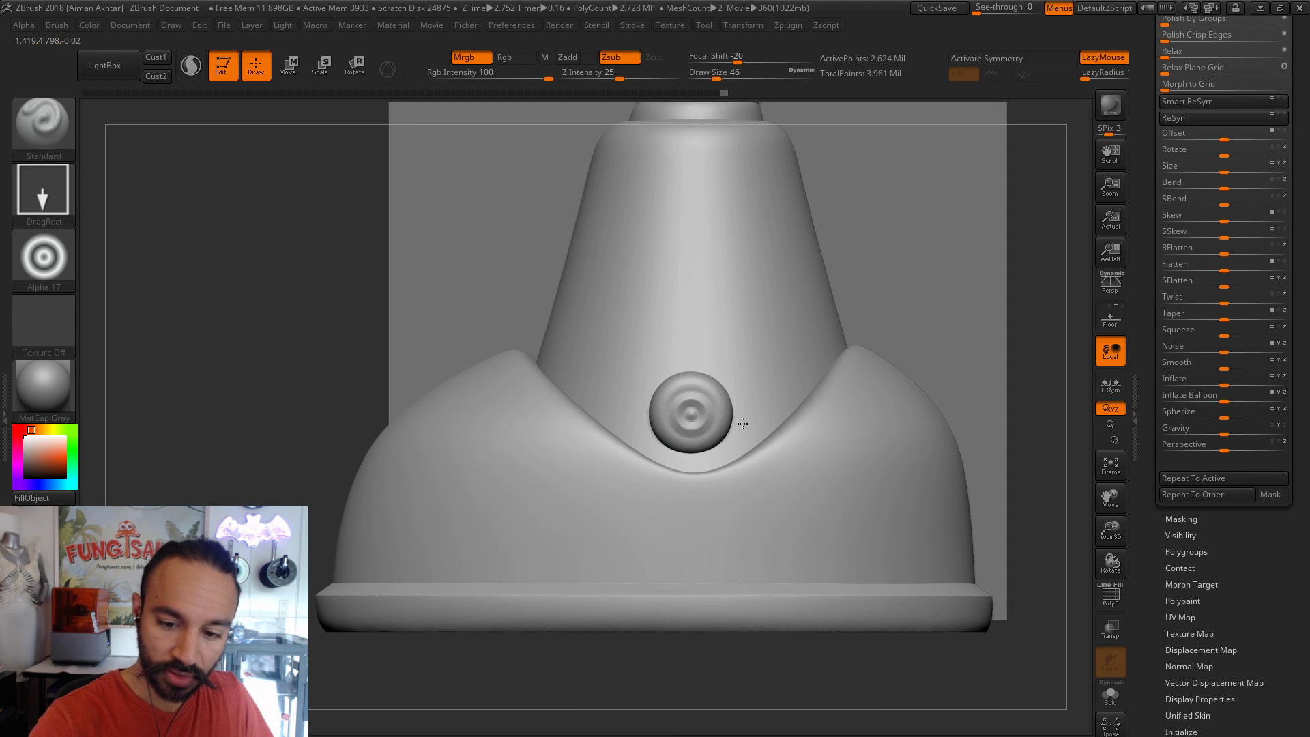
{"action": "key", "text": "ctrl+z"}
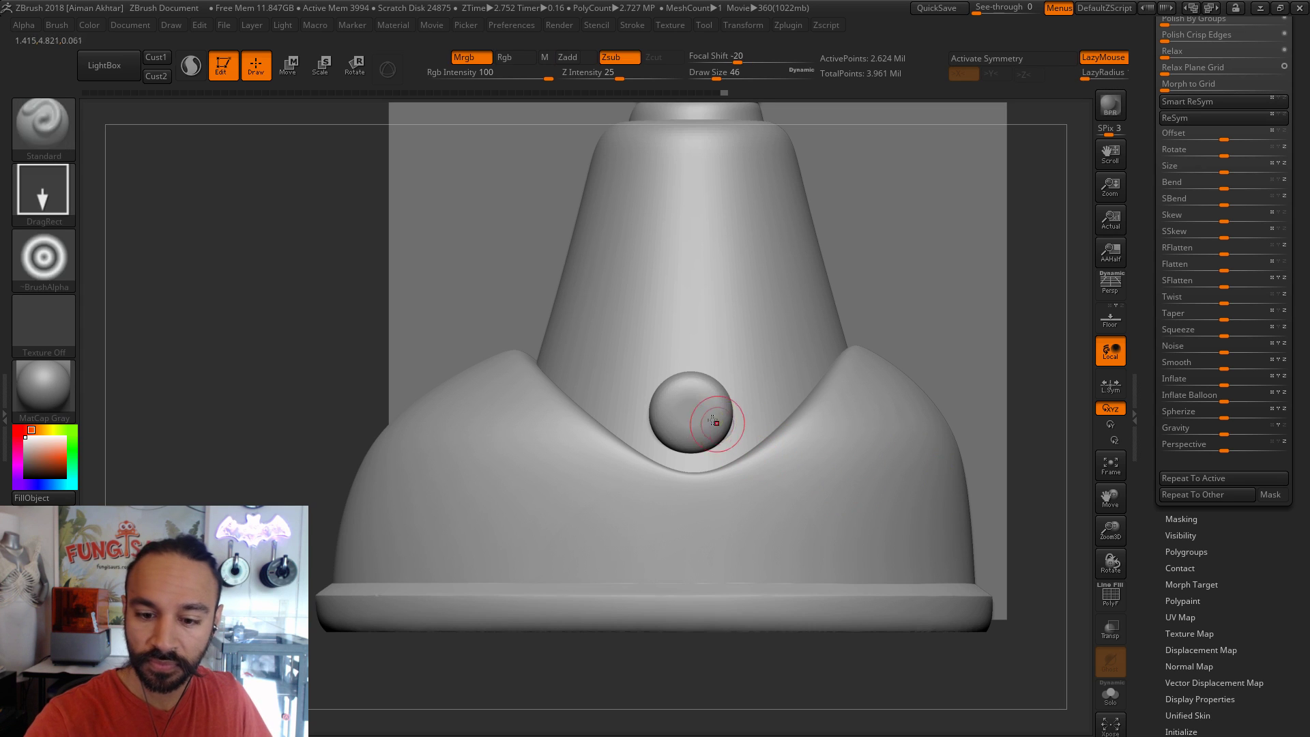
- Isolate the ankle pin's polygroup, switch the selection brush to SelectRect and invert the visibility to hide the pin
{"action": "left_click", "coordinate": [711, 421], "text": "ctrl+shift"}
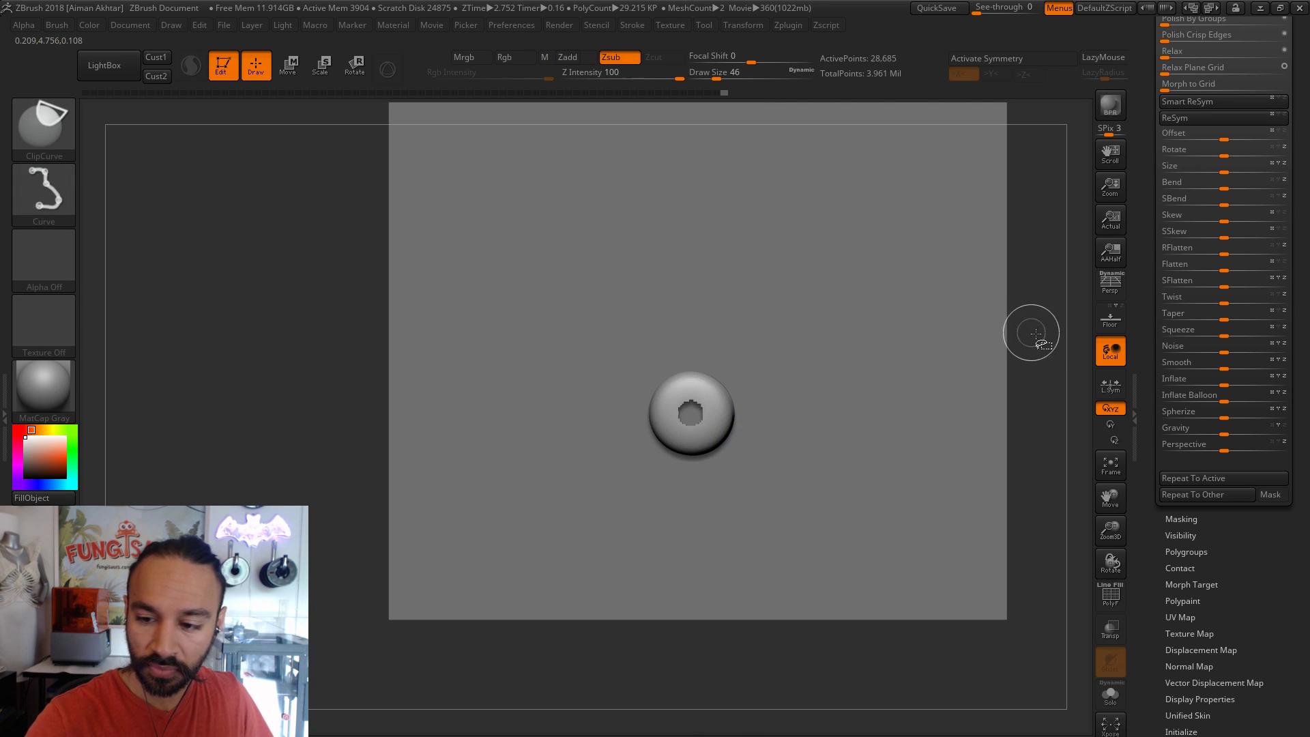
{"action": "key", "text": "b"}
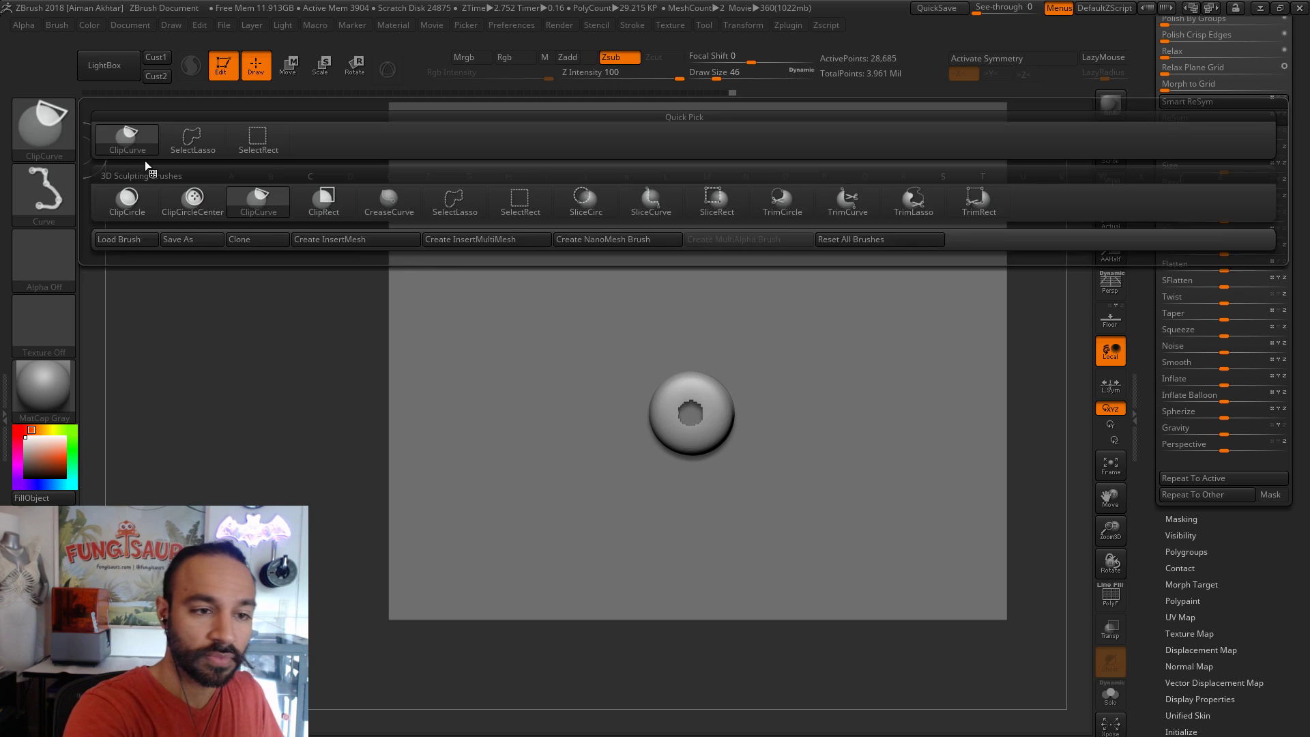
{"action": "left_click", "coordinate": [256, 152]}
{"action": "left_click", "coordinate": [740, 436], "text": "ctrl+shift"}
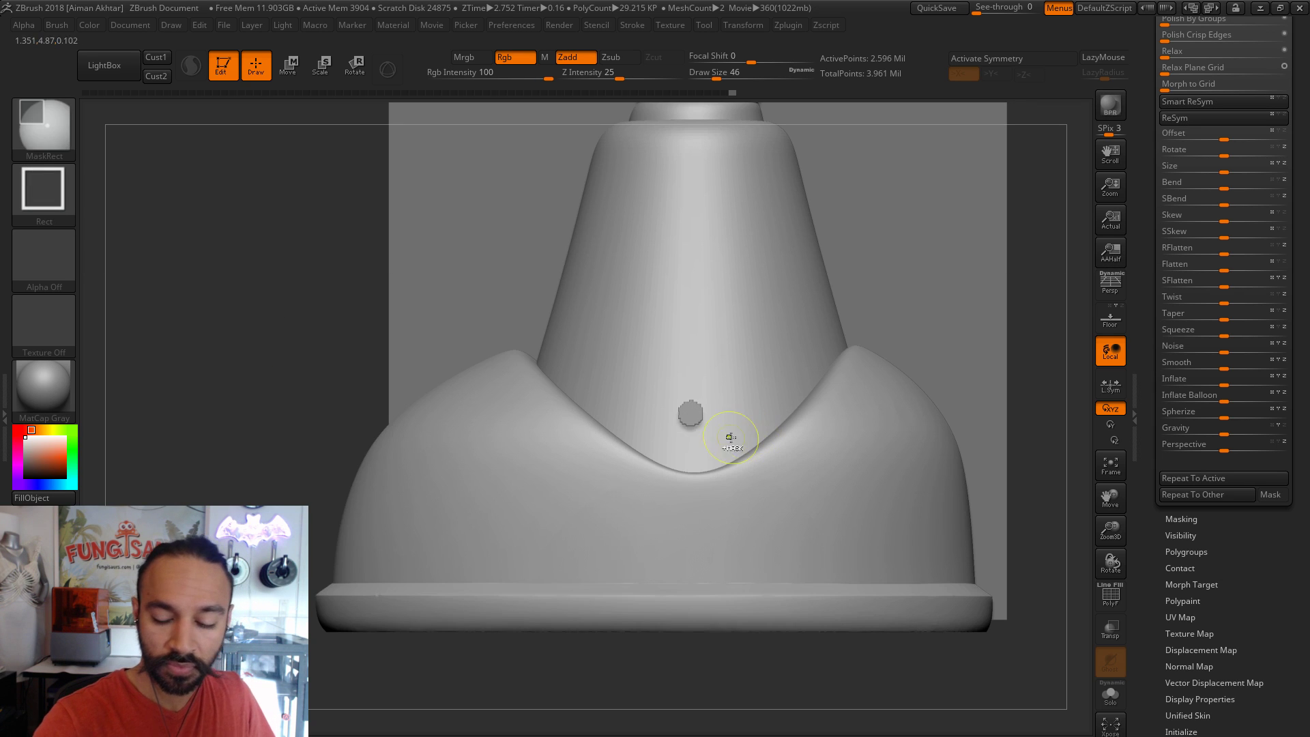
- Hide the round ankle pin on the boot and the PM3D_Cube3D1 subtool behind the leg
{"action": "left_click", "coordinate": [698, 420], "text": "ctrl+shift"}
{"action": "mouse_move", "coordinate": [641, 672]}
{"action": "left_mouse_down"}
{"action": "mouse_move", "coordinate": [730, 682]}
{"action": "mouse_move", "coordinate": [802, 564]}
{"action": "left_mouse_up"}
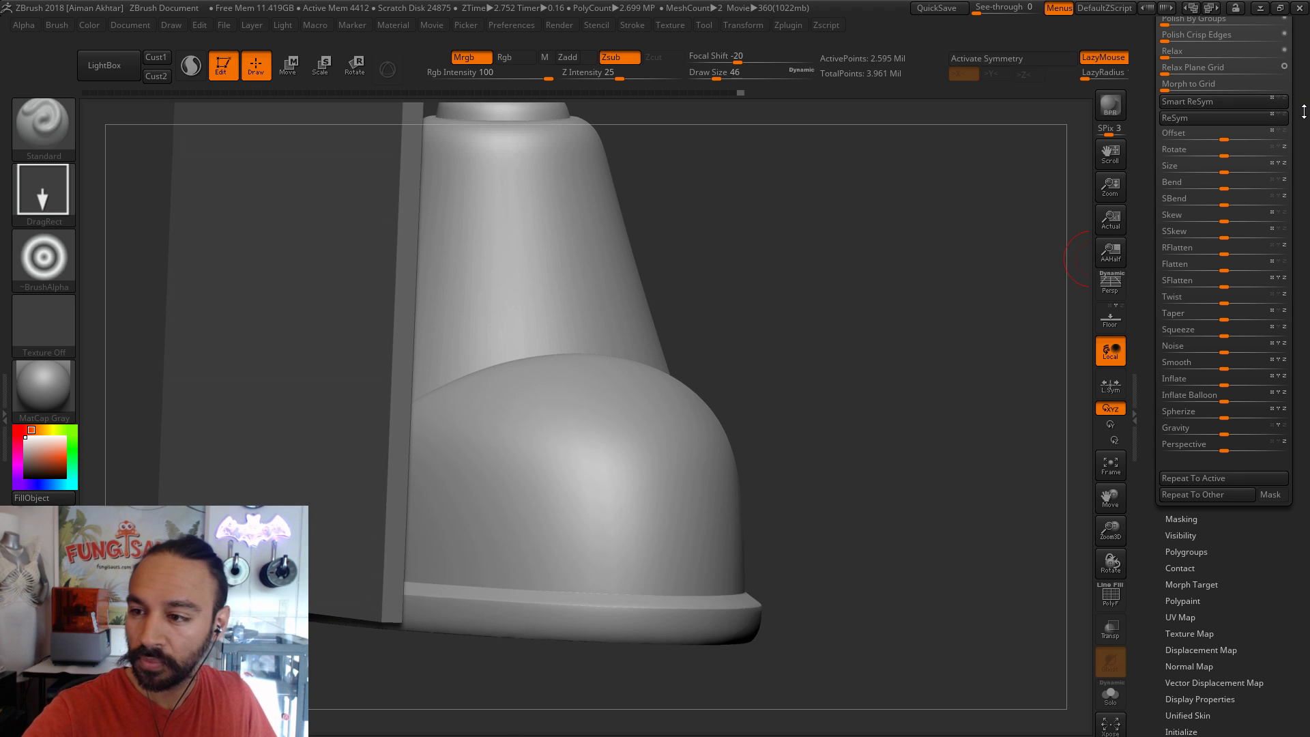
{"action": "scroll", "coordinate": [1254, 120], "scroll_direction": "up", "scroll_amount": 5}
{"action": "scroll", "coordinate": [1254, 121], "scroll_direction": "up", "scroll_amount": 2}
{"action": "left_click", "coordinate": [1181, 92]}
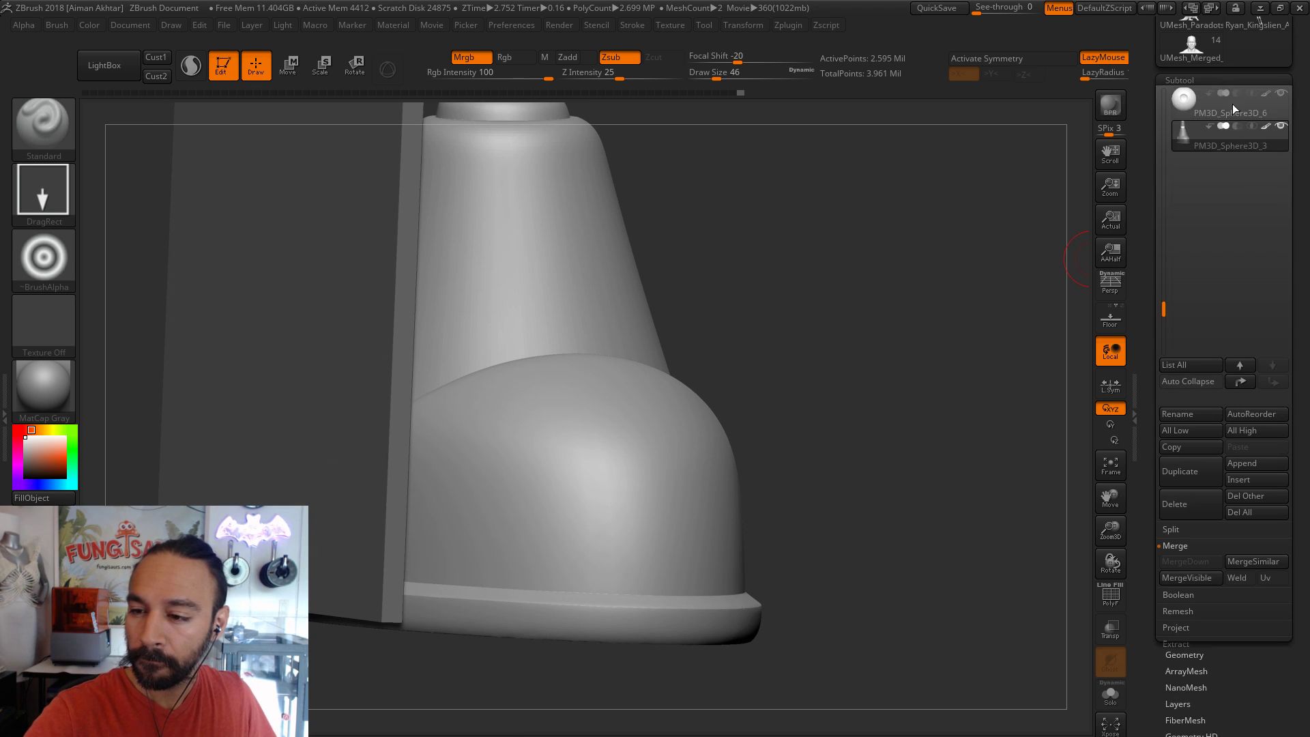
{"action": "scroll", "coordinate": [1161, 306], "scroll_direction": "up", "scroll_amount": 3}
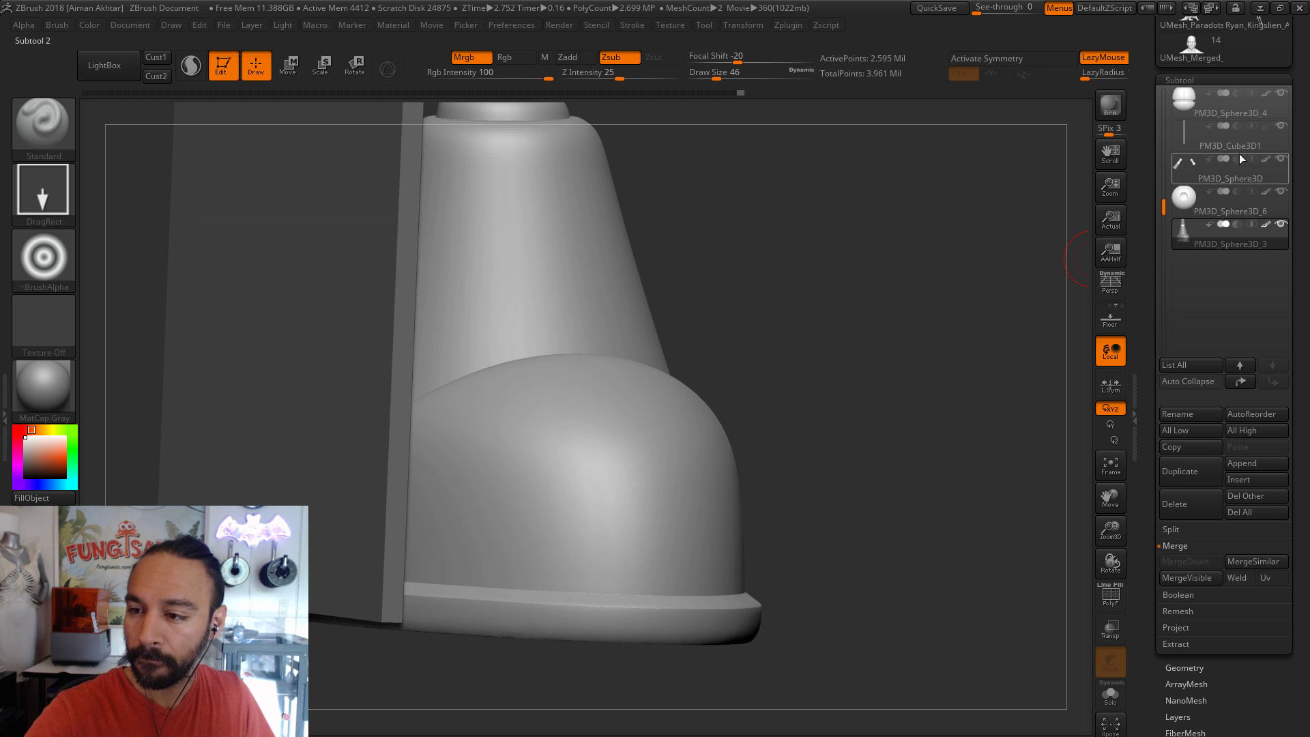
{"action": "left_click", "coordinate": [1279, 130]}
- Invert the visibility to isolate the ankle pin and assign it a single polygroup with the polyframe display on
{"action": "left_click_drag", "start_coordinate": [965, 240], "coordinate": [916, 299]}
{"action": "mouse_move", "coordinate": [952, 282]}
{"action": "left_mouse_down", "text": "ctrl+shift"}
{"action": "mouse_move", "coordinate": [937, 290]}
{"action": "mouse_move", "coordinate": [928, 363]}
{"action": "left_mouse_up", "text": "ctrl+shift"}
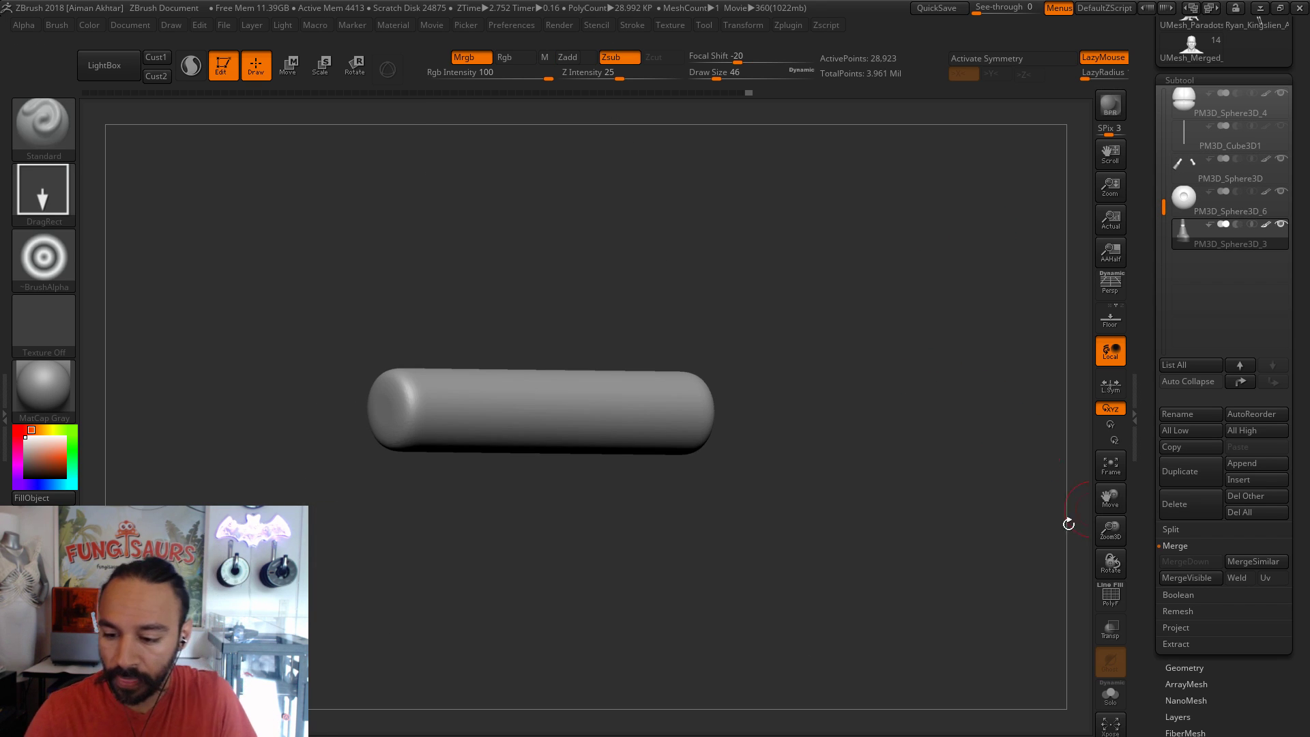
{"action": "left_click", "coordinate": [1111, 595]}
{"action": "key", "text": "ctrl+w"}
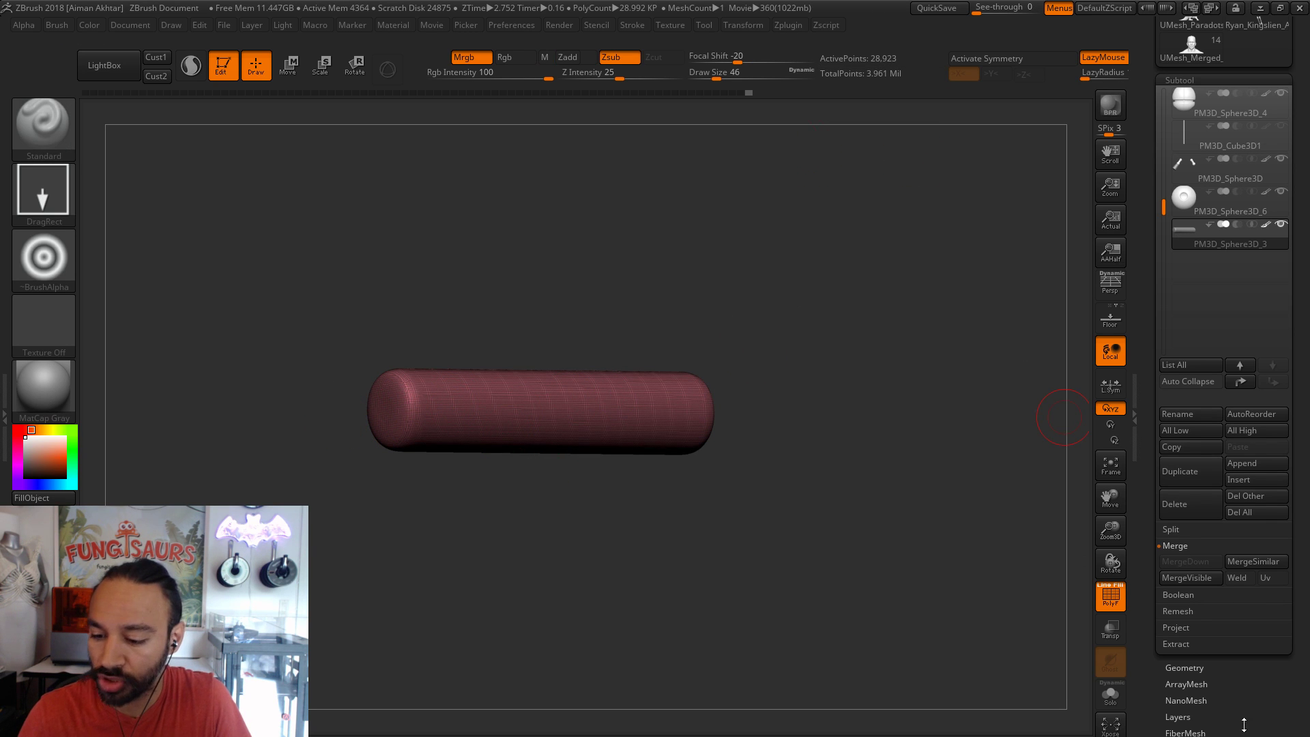
- Split the hidden boot geometry from the visible ankle pin into its own subtool
{"action": "left_click", "coordinate": [1188, 666]}
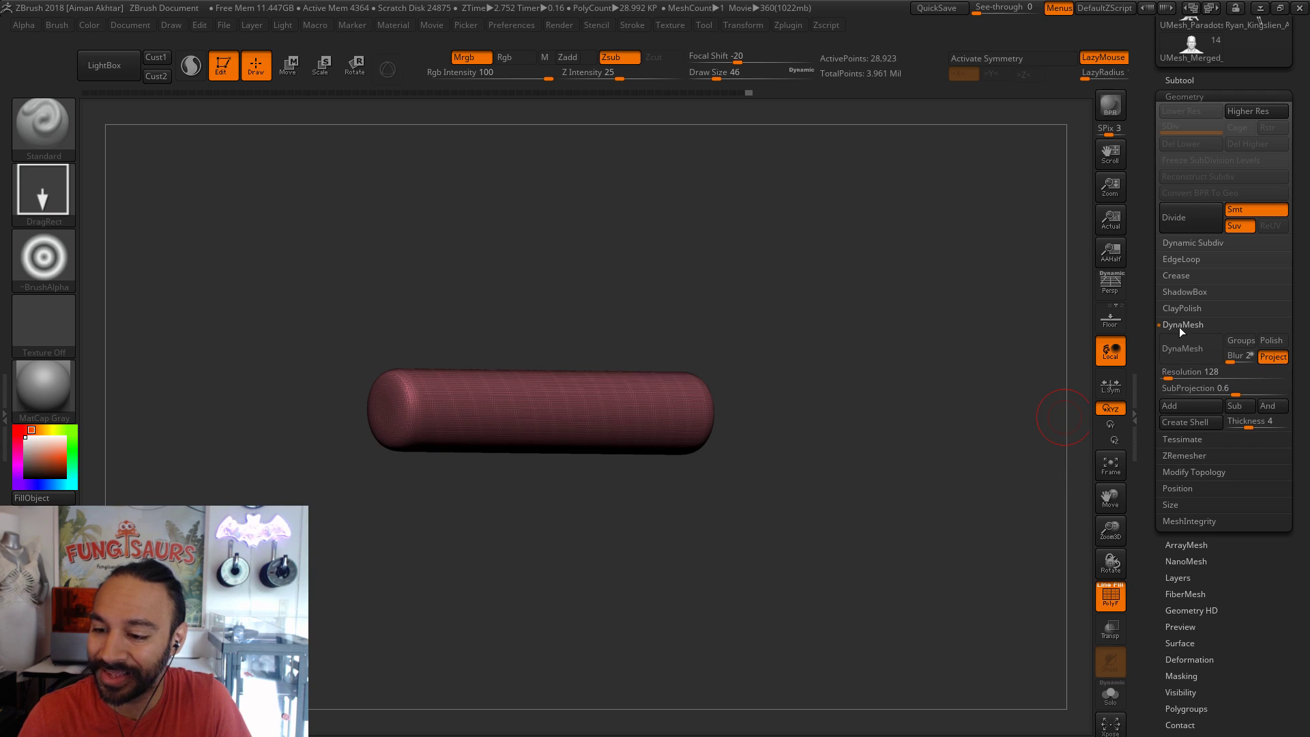
{"action": "left_click", "coordinate": [1186, 79]}
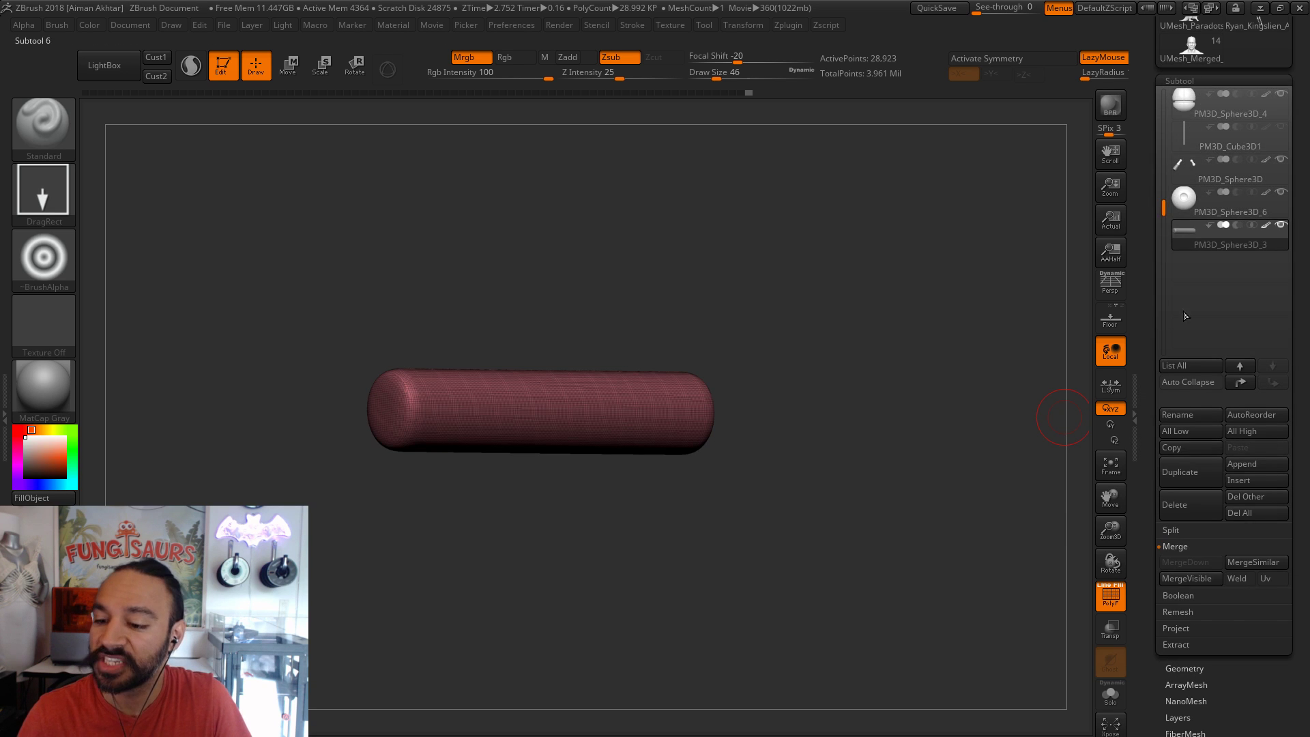
{"action": "left_click", "coordinate": [1209, 532]}
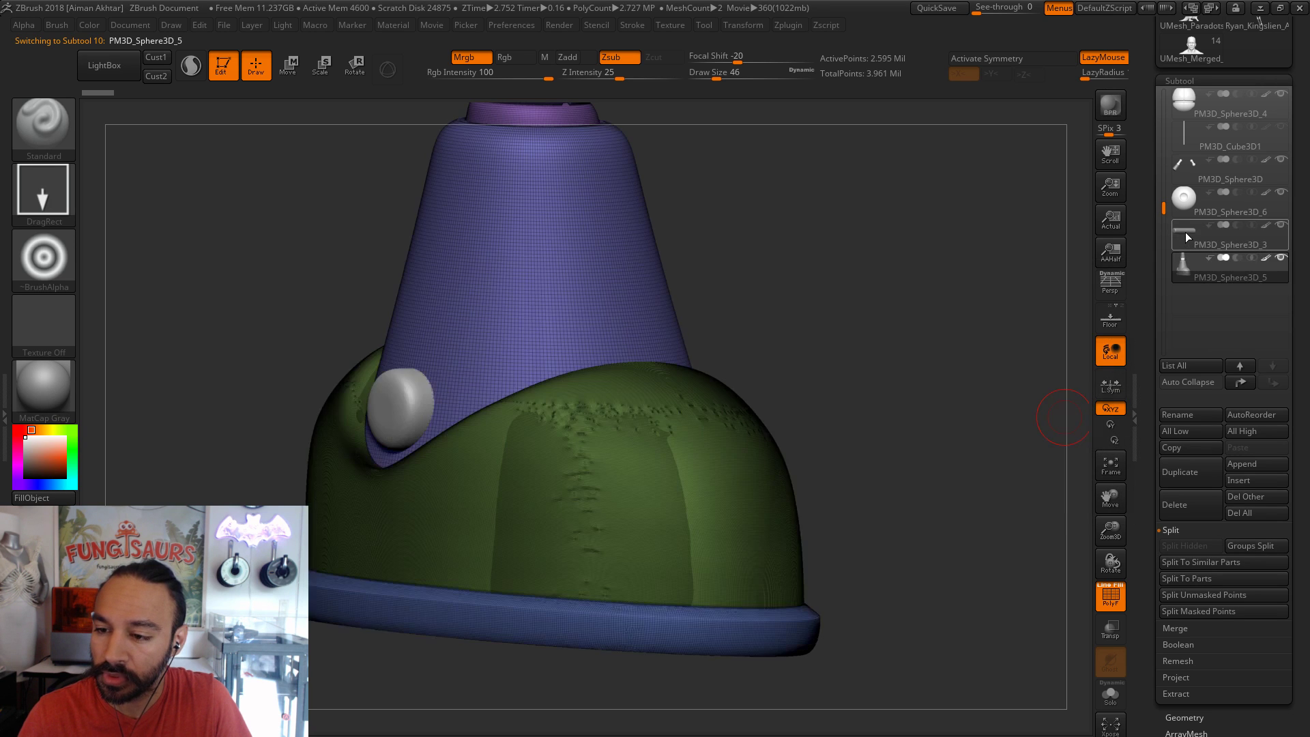
- Subdivide the ankle pin subtool twice to SDiv 3 and turn off the polyframe display
{"action": "left_click", "coordinate": [1201, 718]}
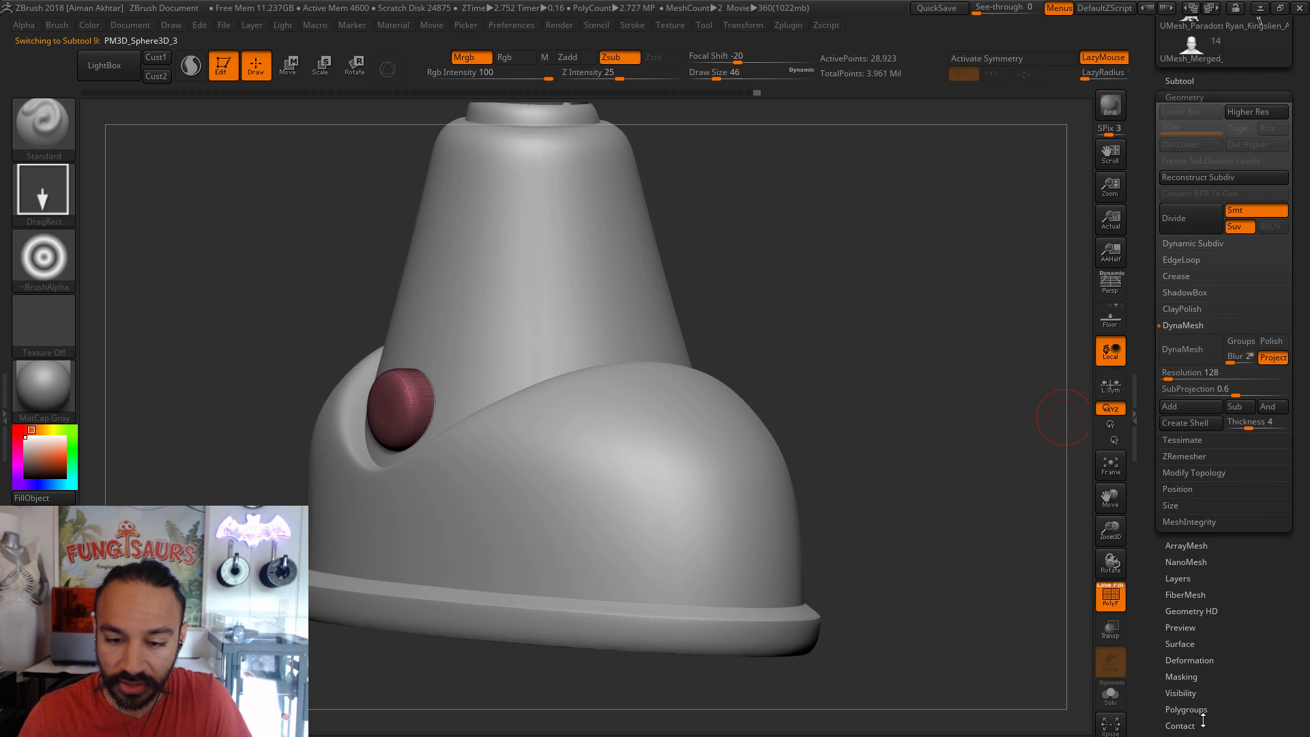
{"action": "left_click", "coordinate": [1187, 219]}
{"action": "left_click", "coordinate": [1186, 218]}
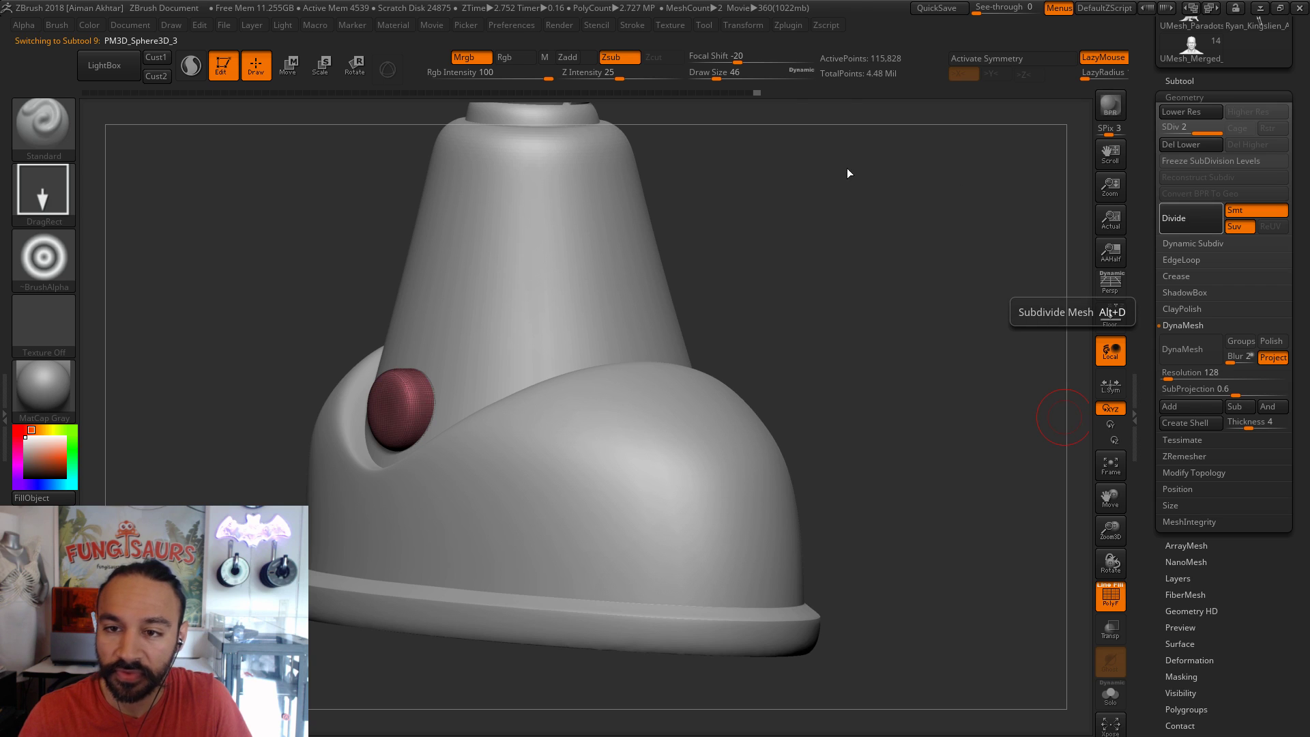
{"action": "left_click_drag", "start_coordinate": [901, 322], "coordinate": [1087, 584], "text": "shift"}
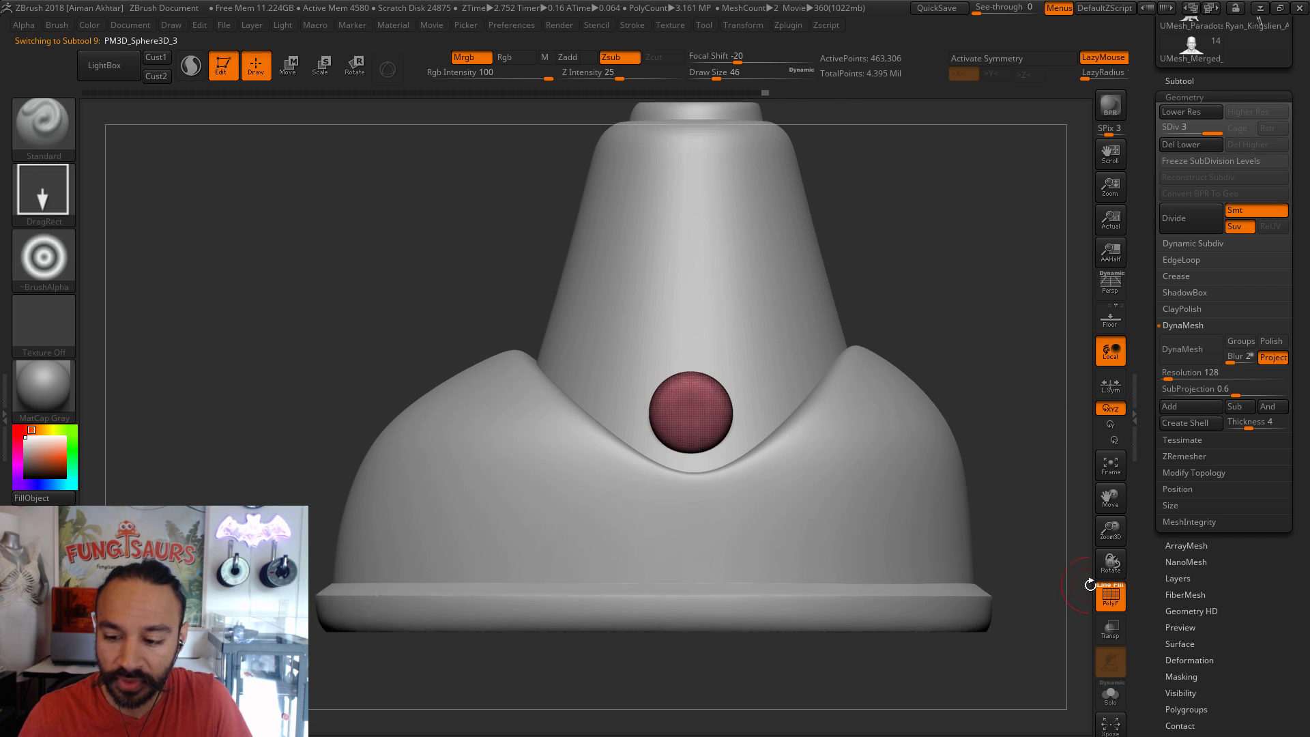
{"action": "left_click", "coordinate": [1106, 607]}
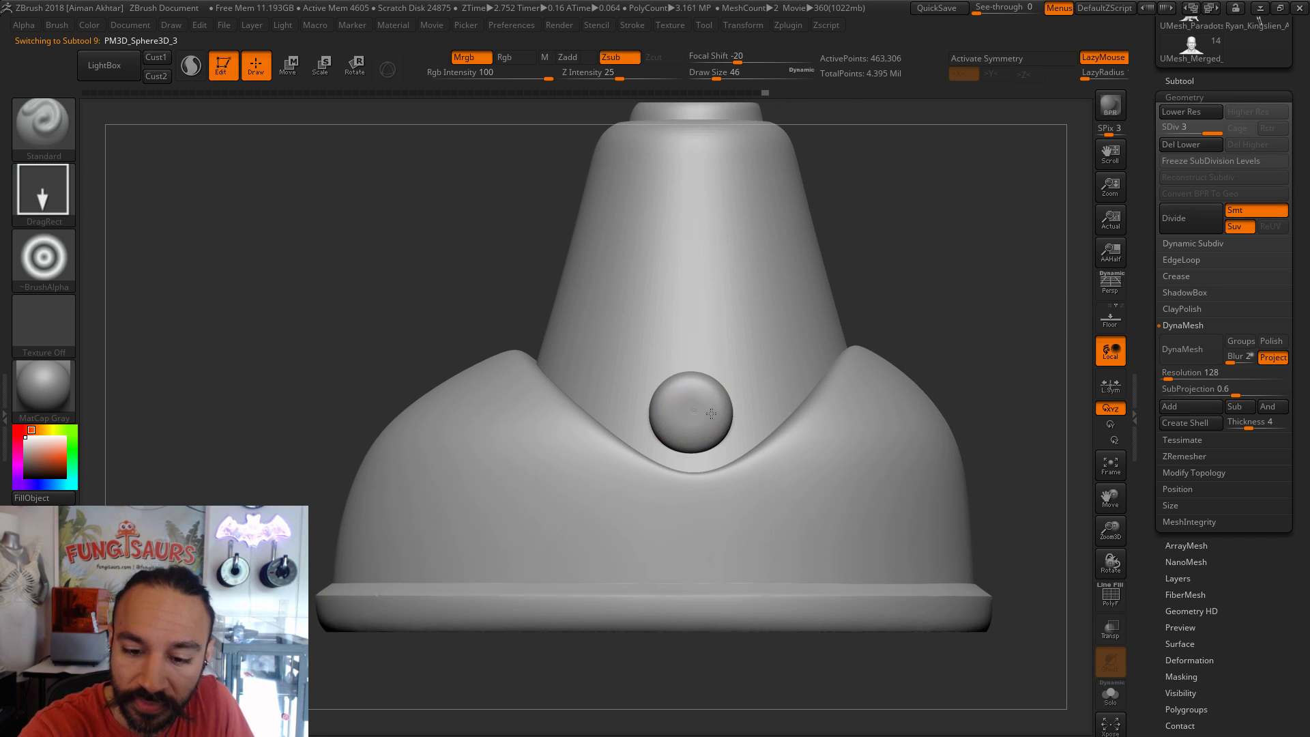
- Try several concentric ring stamps on the pin's end face with the Standard brush, undoing the attempts
{"action": "left_click_drag", "start_coordinate": [733, 412], "coordinate": [735, 411]}
{"action": "key", "text": "ctrl+z"}
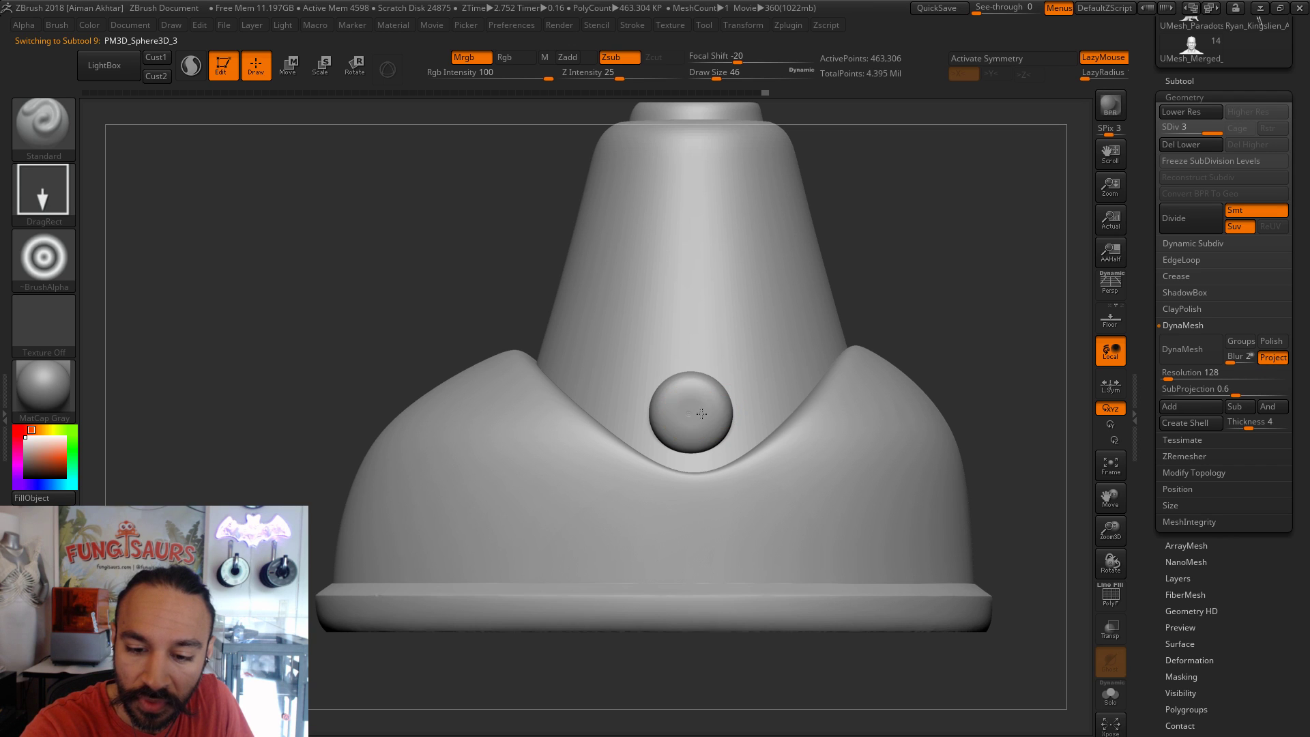
{"action": "key", "text": "ctrl+z"}
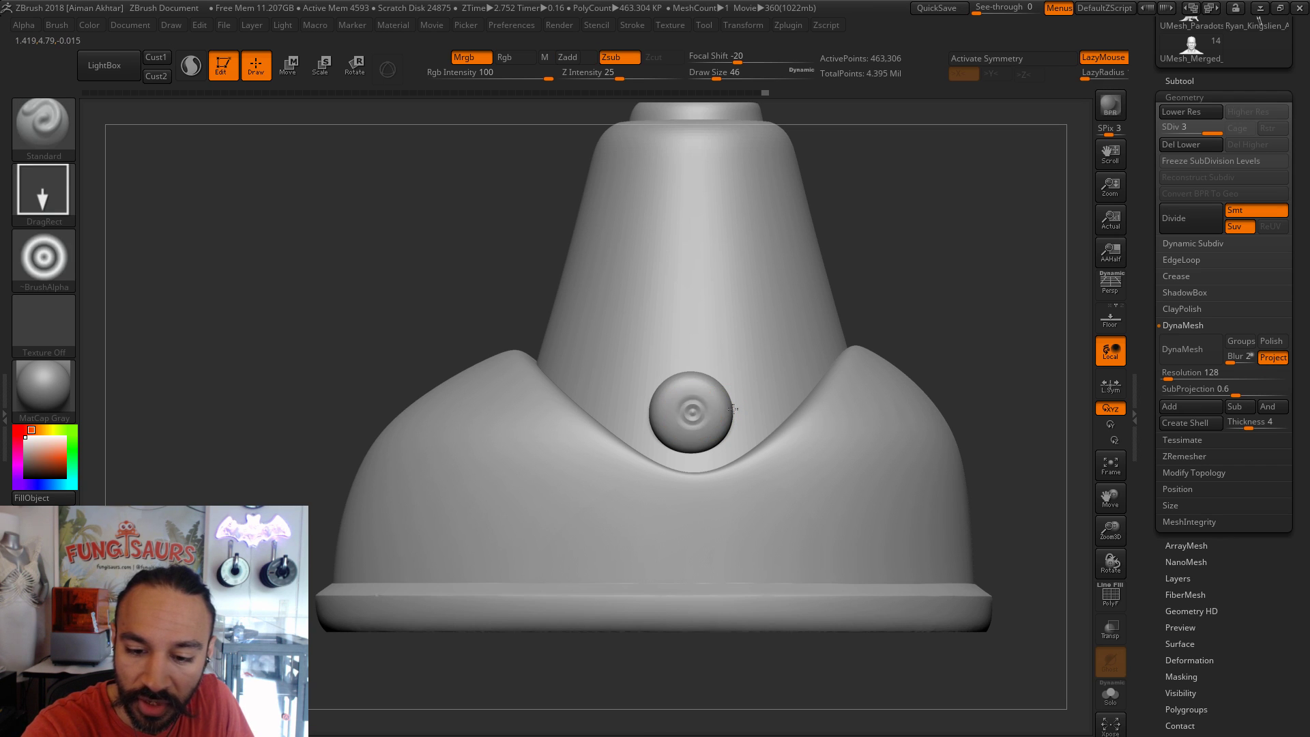
{"action": "key", "text": "ctrl+z"}
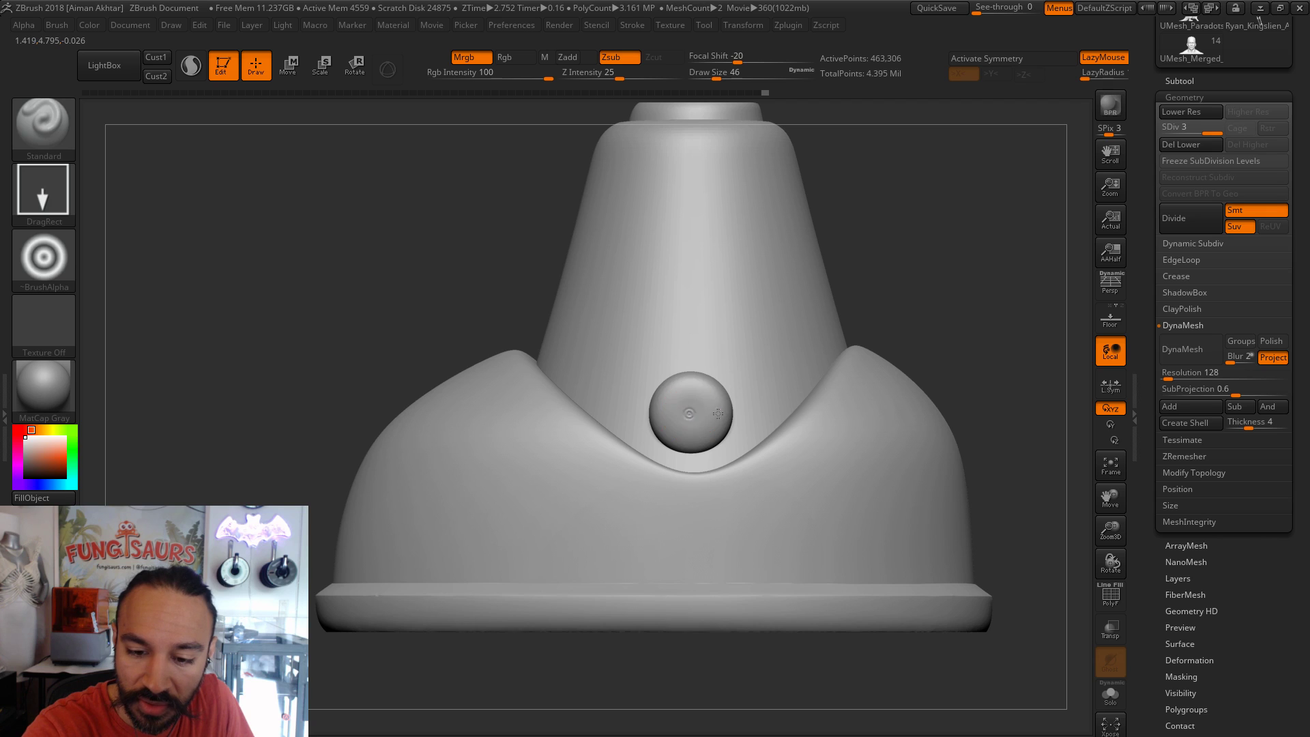
{"action": "key", "text": "ctrl+z"}
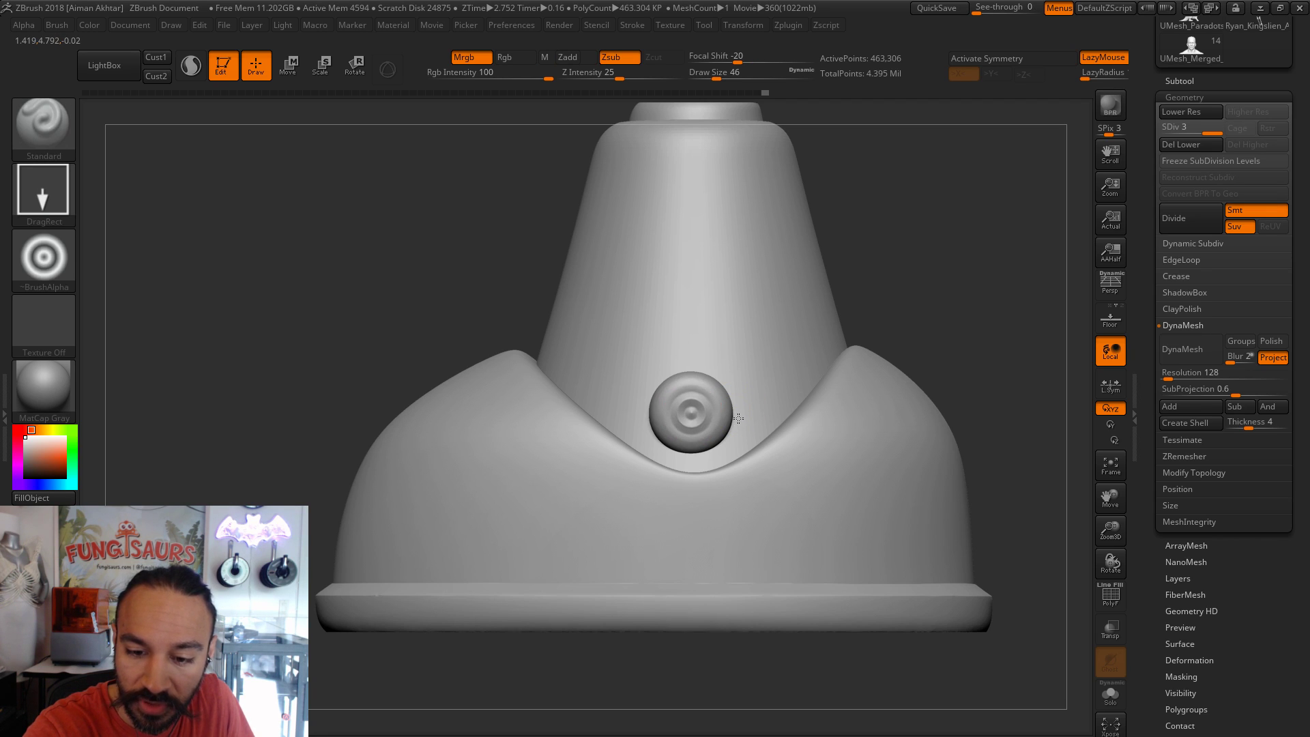
{"action": "key", "text": "ctrl+z"}
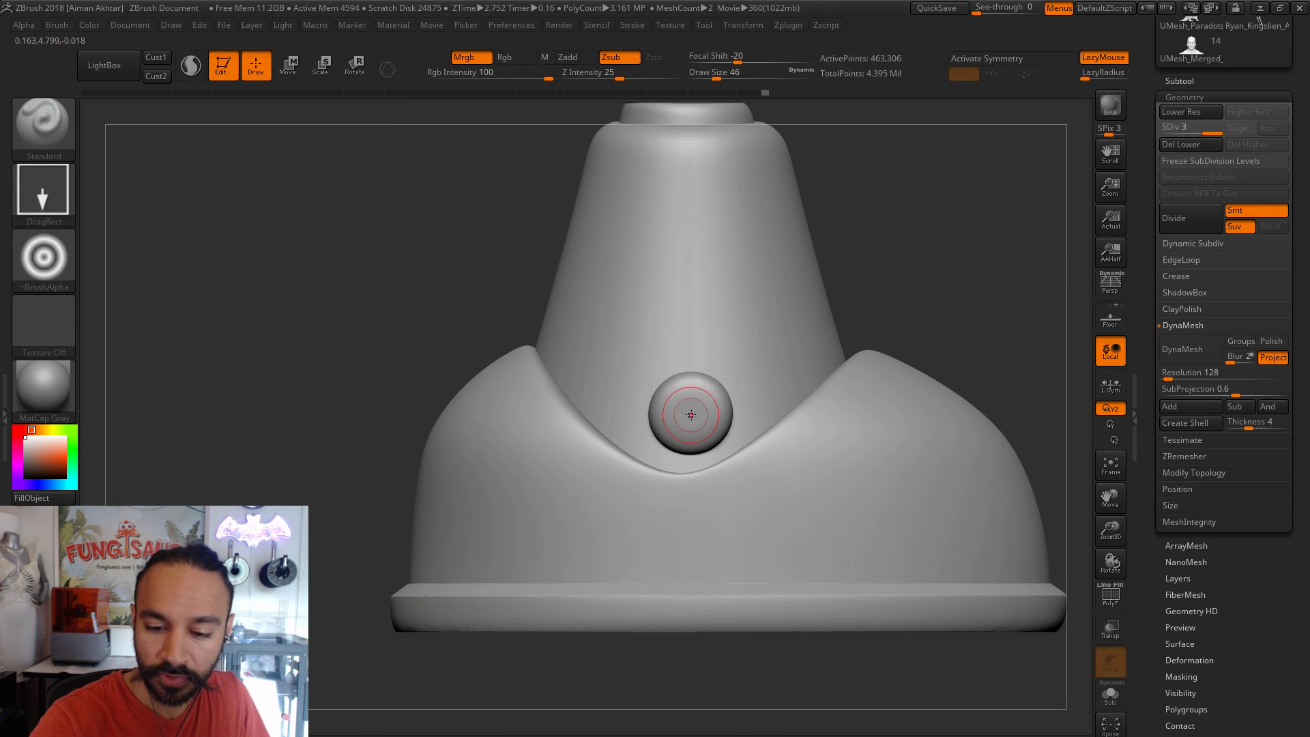
{"action": "key", "text": "ctrl+z"}
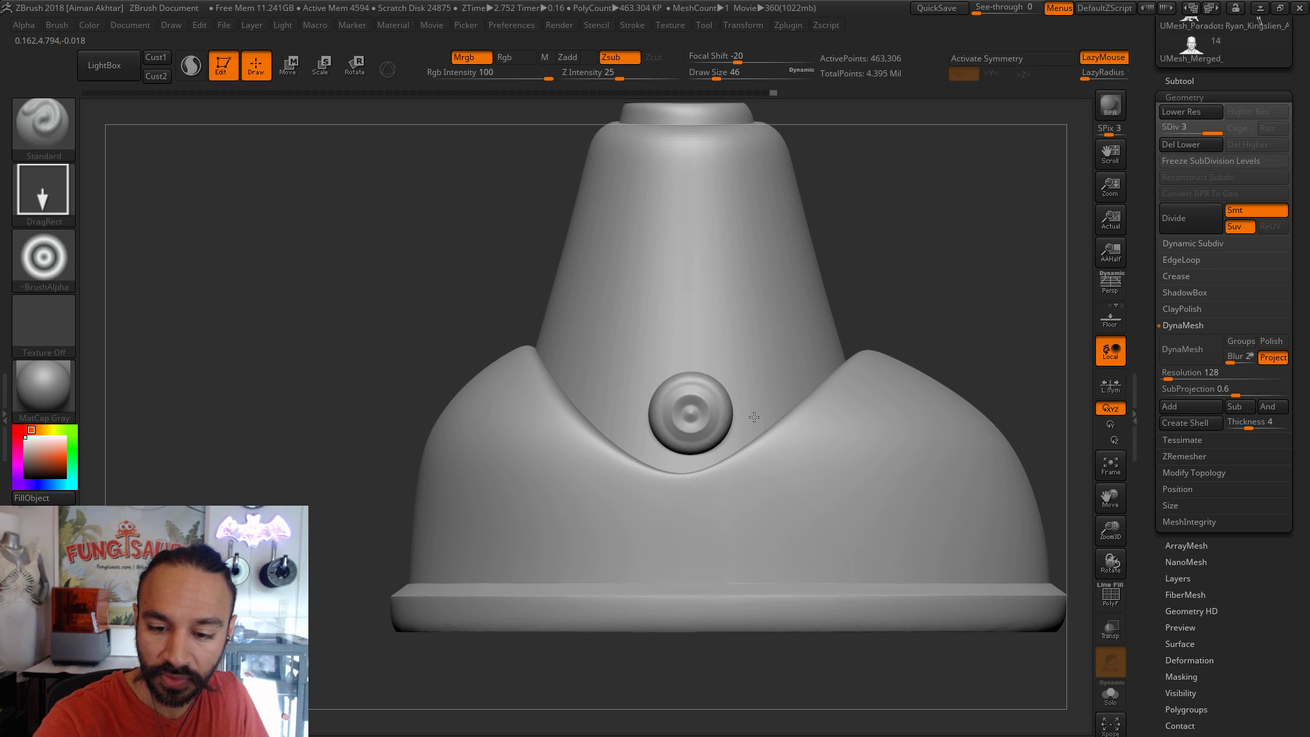
{"action": "key", "text": "ctrl+z"}
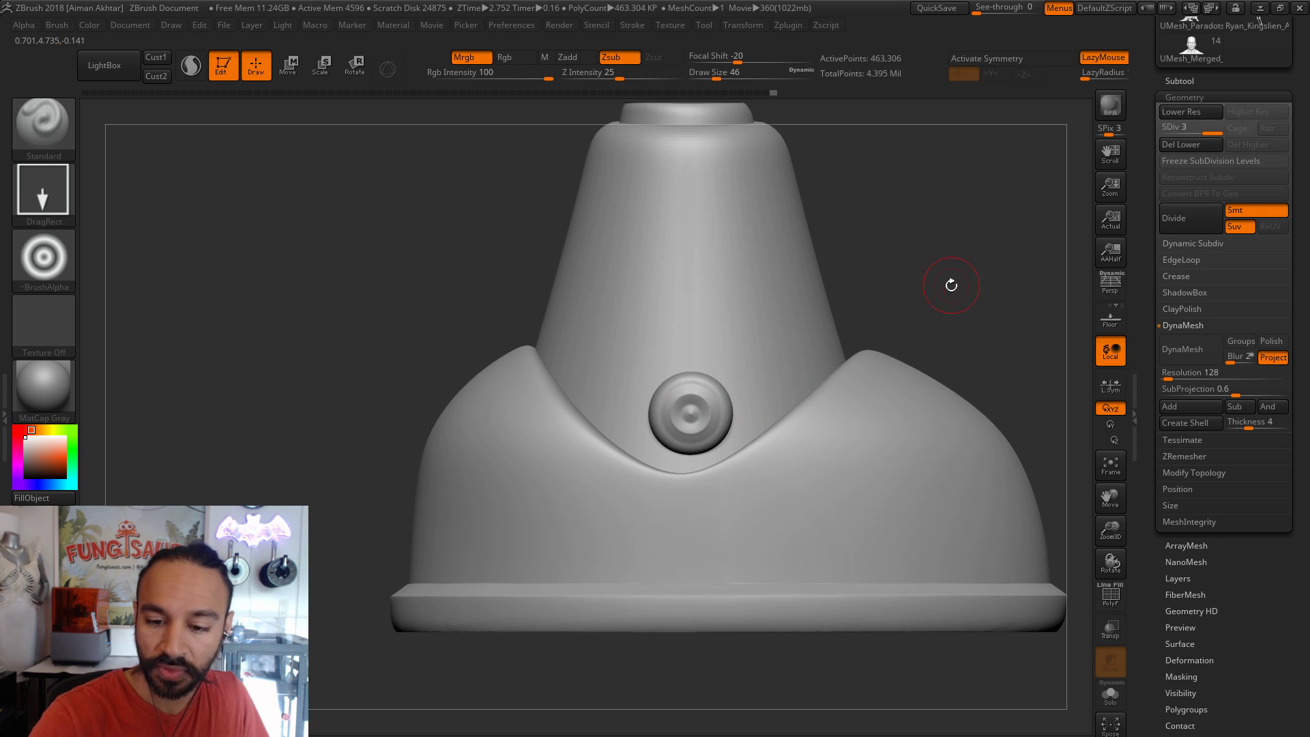
{"action": "left_click_drag", "start_coordinate": [833, 293], "coordinate": [1074, 274]}
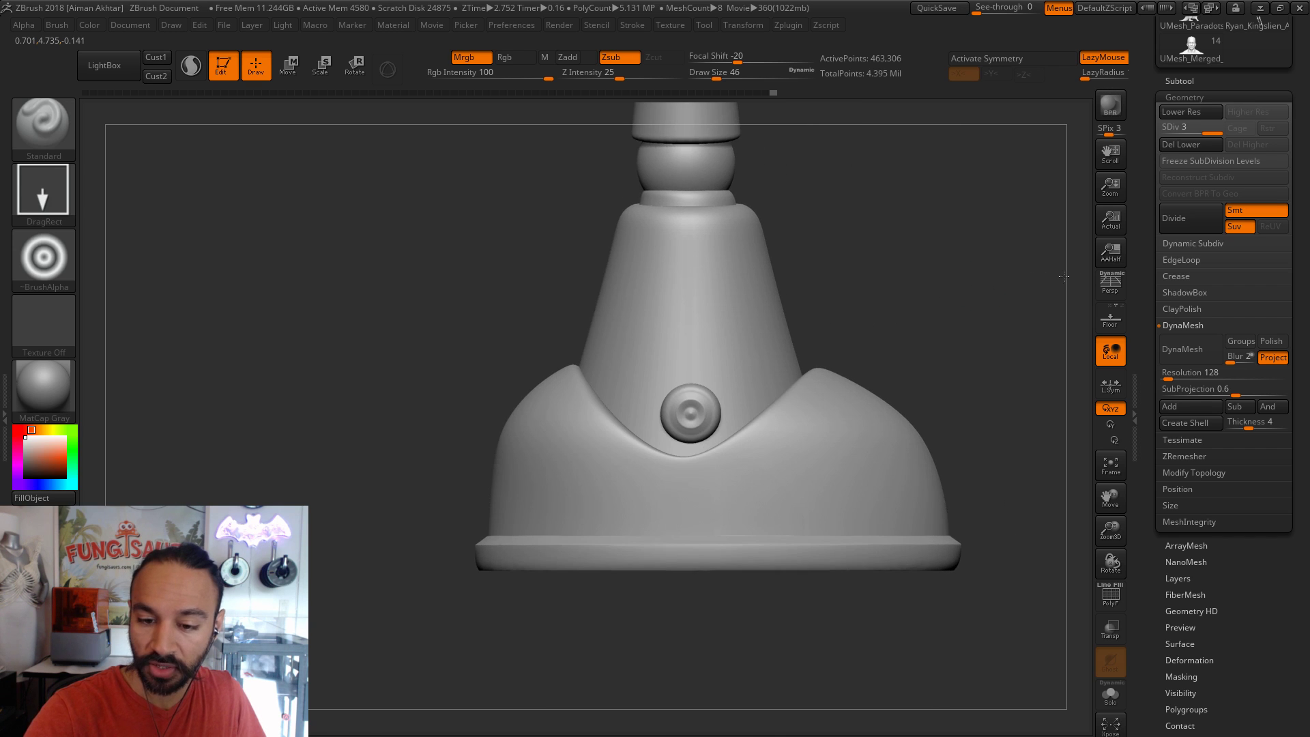
{"action": "left_click_drag", "start_coordinate": [991, 334], "coordinate": [980, 379], "text": "alt"}
{"action": "key", "text": "ctrl+z"}
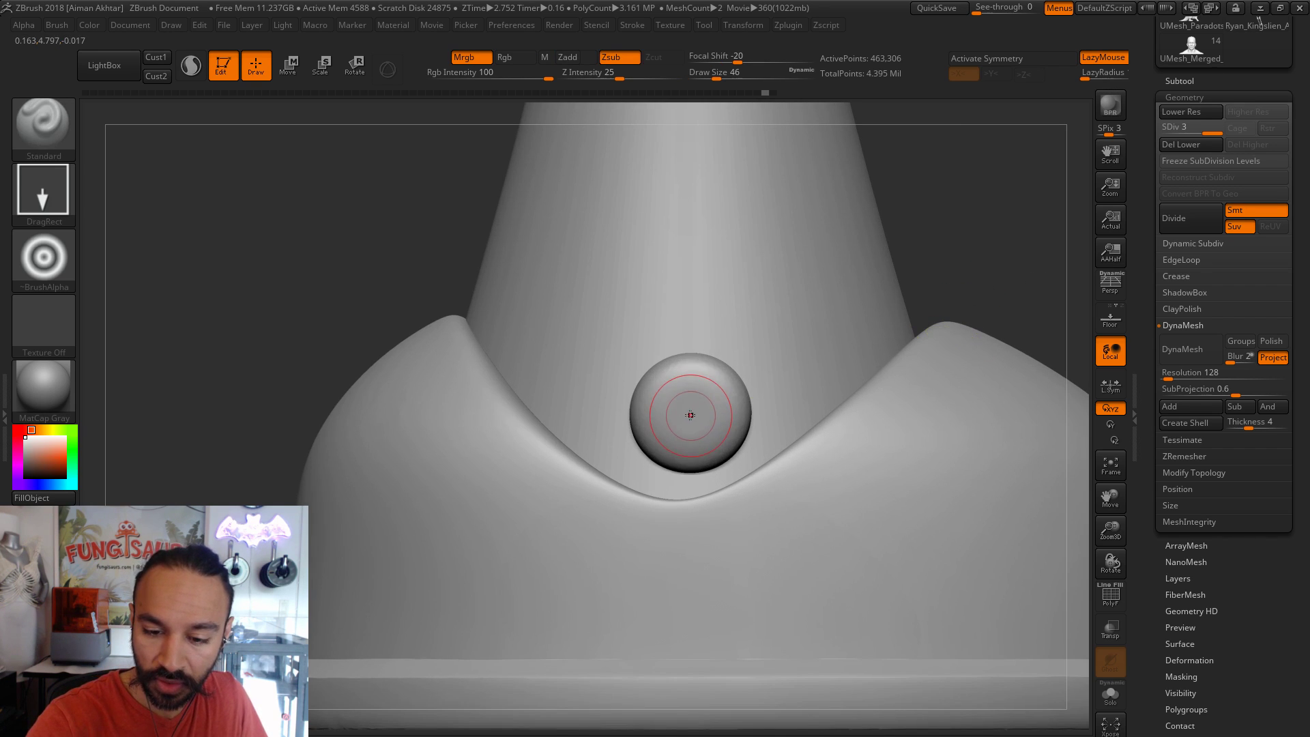
- Carve one centred set of concentric rings into the pin's end face with the Standard brush in Zsub mode
{"action": "left_click_drag", "start_coordinate": [726, 413], "coordinate": [759, 413]}
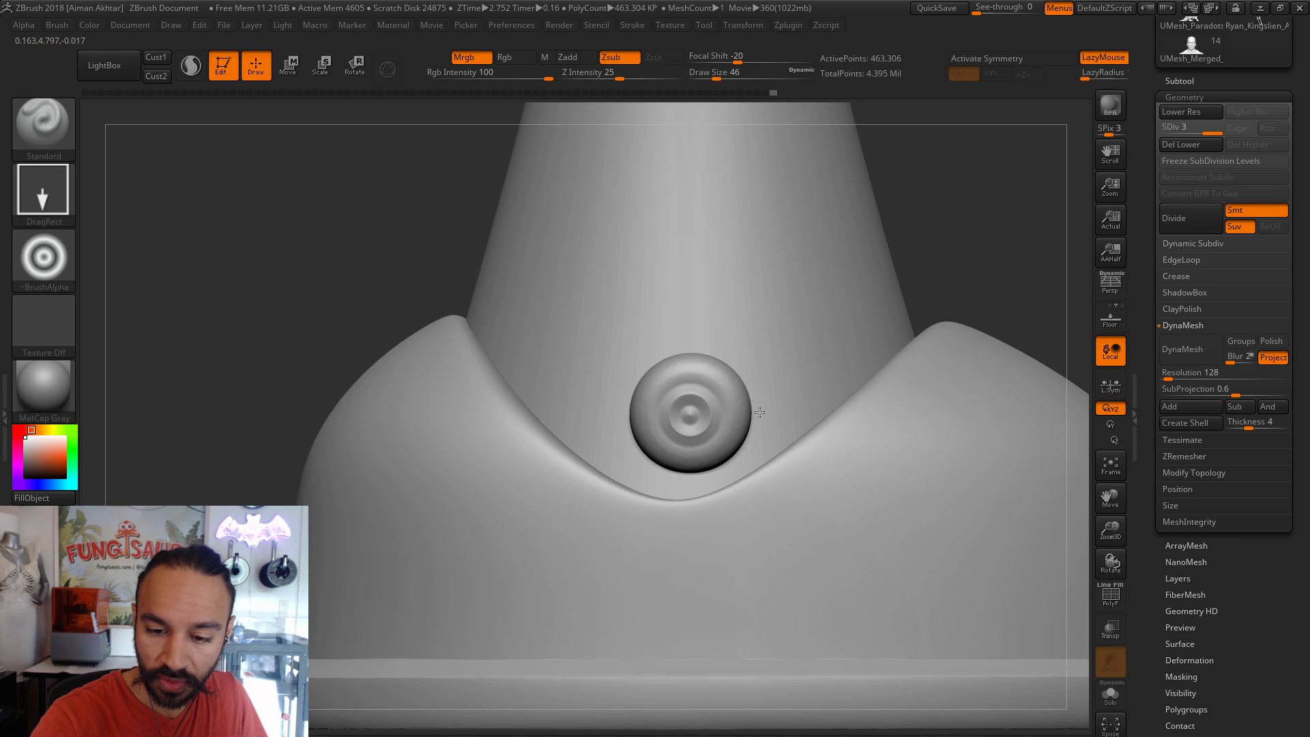
{"action": "left_click_drag", "start_coordinate": [1012, 263], "coordinate": [964, 292]}
{"action": "left_click_drag", "start_coordinate": [840, 277], "coordinate": [918, 329], "text": "alt"}
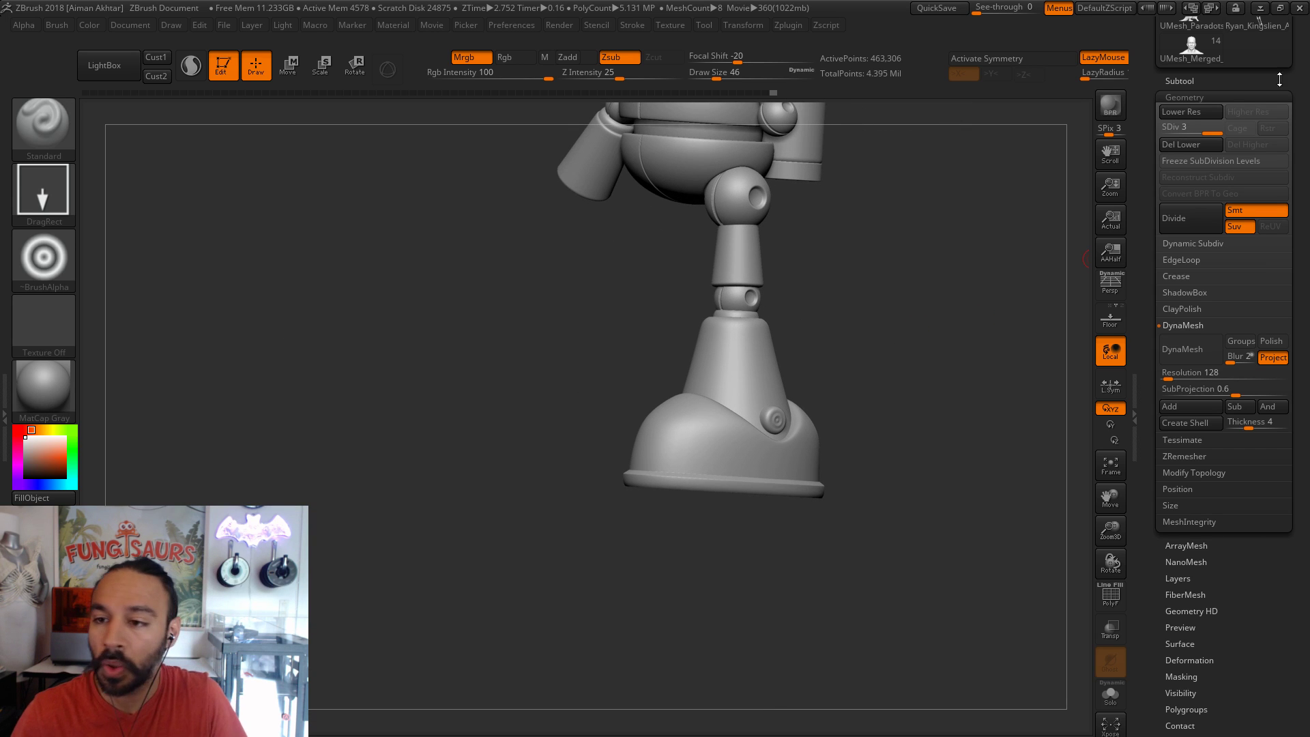
- Merge the hip ball, ankle pin and boot subtools down into a single leg subtool
{"action": "left_click", "coordinate": [1191, 112]}
{"action": "left_click", "coordinate": [1195, 82]}
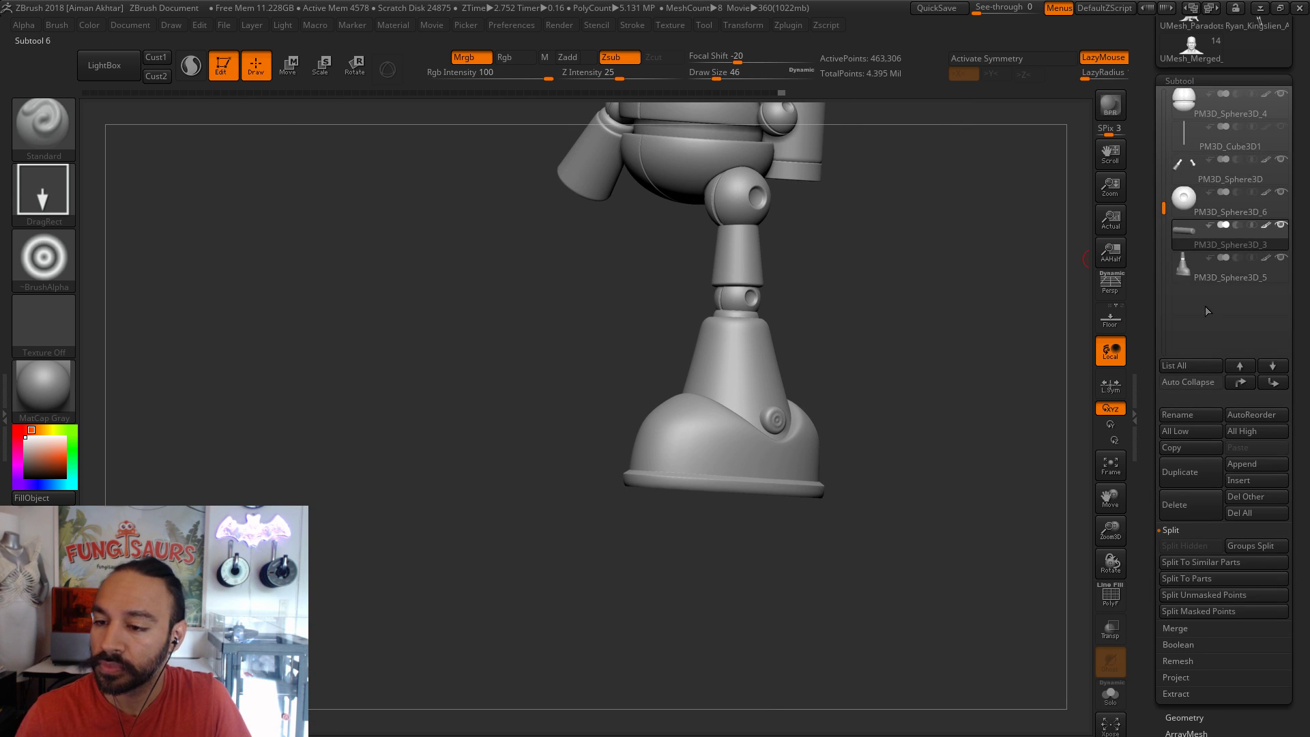
{"action": "left_click", "coordinate": [1186, 212]}
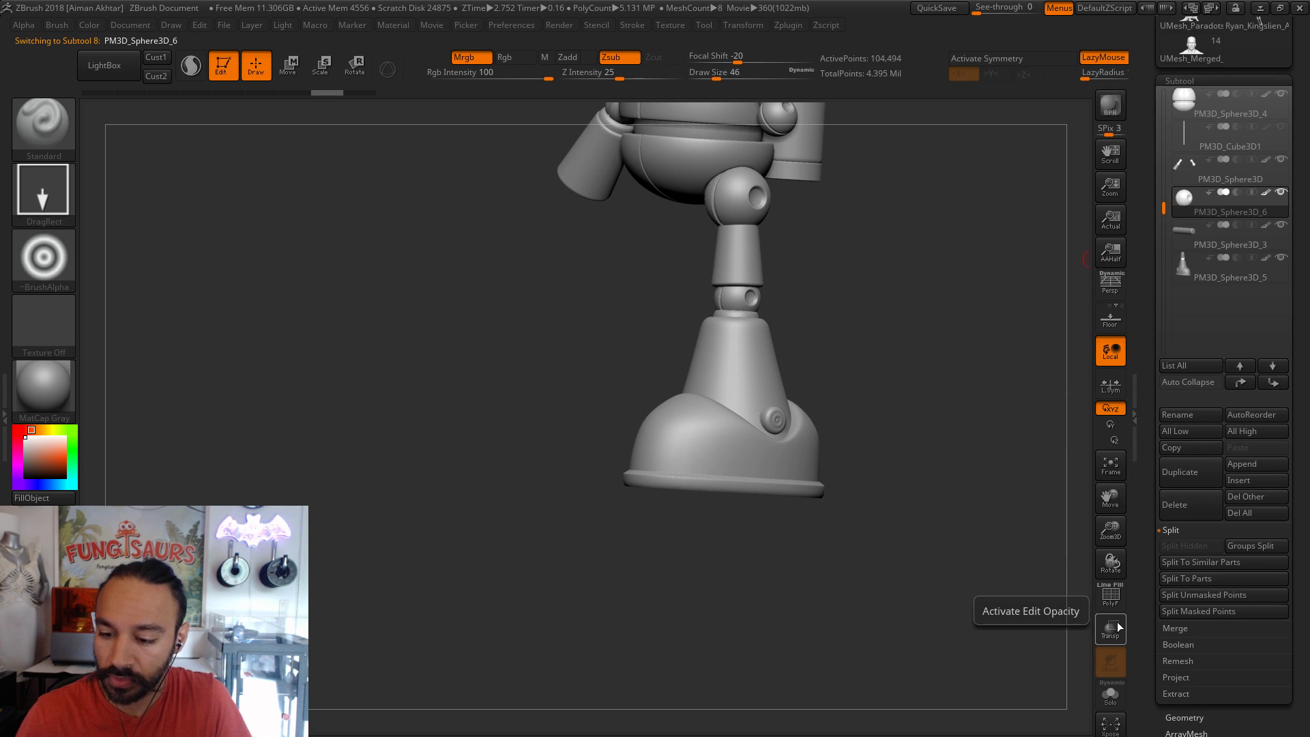
{"action": "left_click", "coordinate": [1110, 595]}
{"action": "left_click", "coordinate": [1186, 628]}
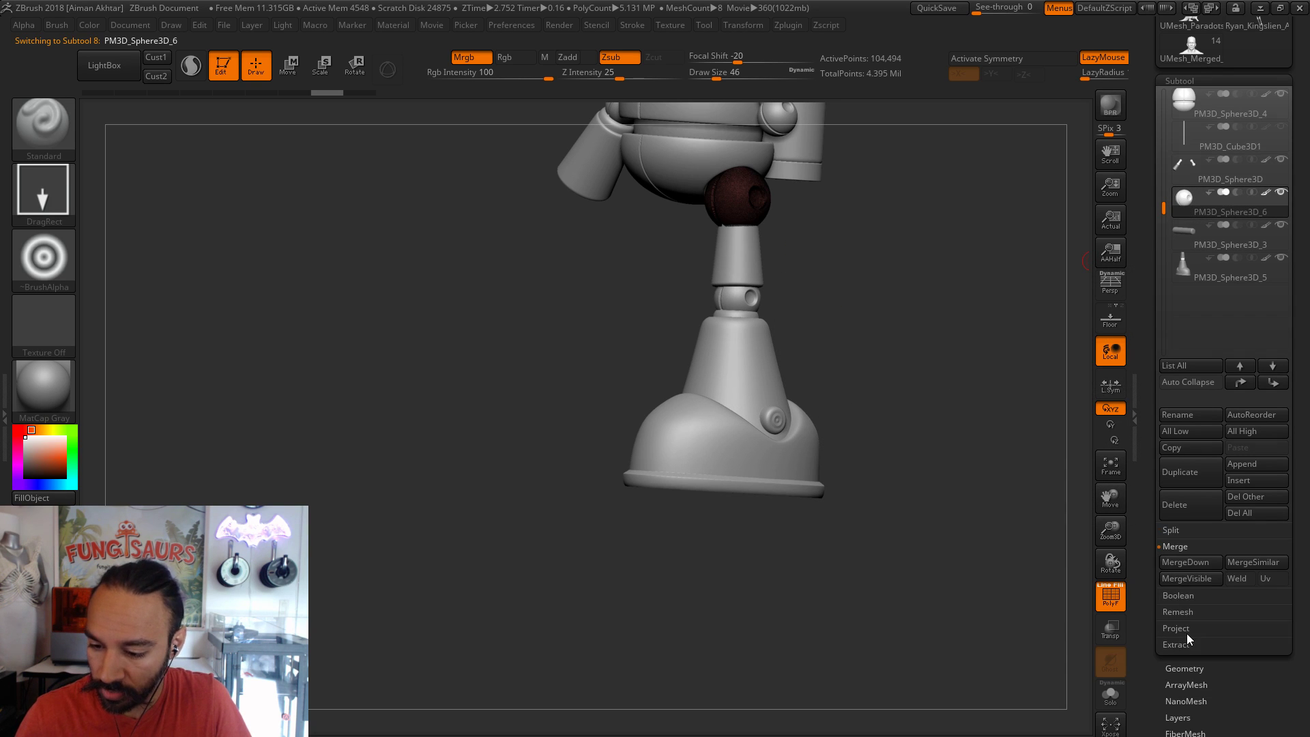
{"action": "left_click", "coordinate": [1184, 563]}
{"action": "left_click_drag", "start_coordinate": [906, 540], "coordinate": [969, 395]}
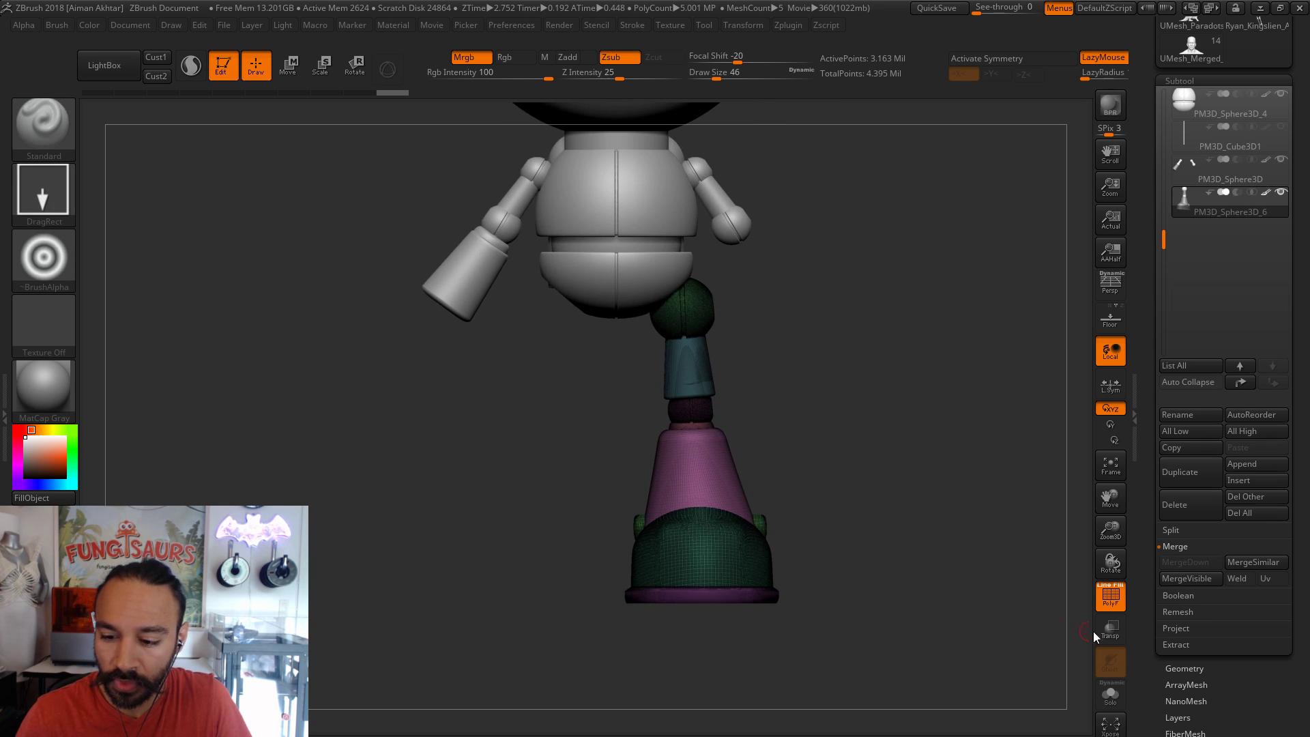
{"action": "left_click", "coordinate": [1111, 600]}
{"action": "left_click_drag", "start_coordinate": [944, 553], "coordinate": [819, 539], "text": "alt"}
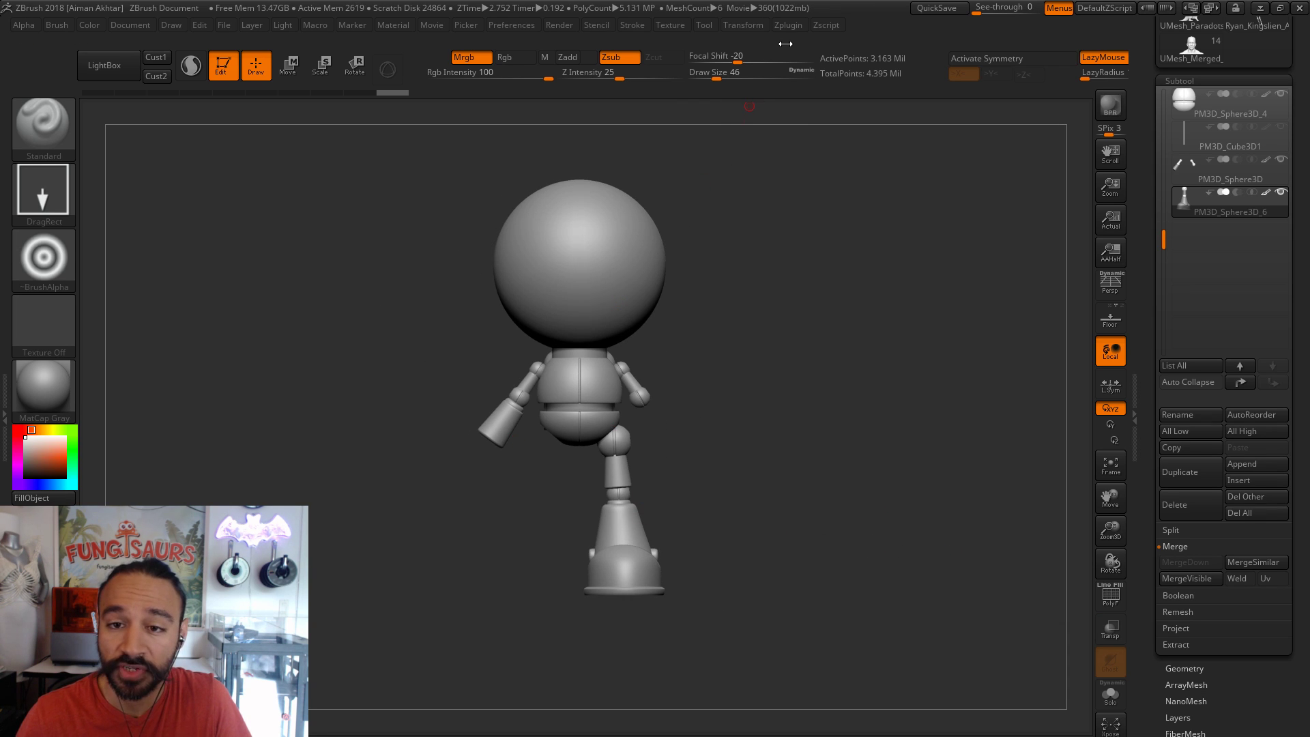
- Reveal the hidden forearm on the arms subtool and make the merged leg the active subtool
{"action": "left_click", "coordinate": [646, 391], "text": "alt"}
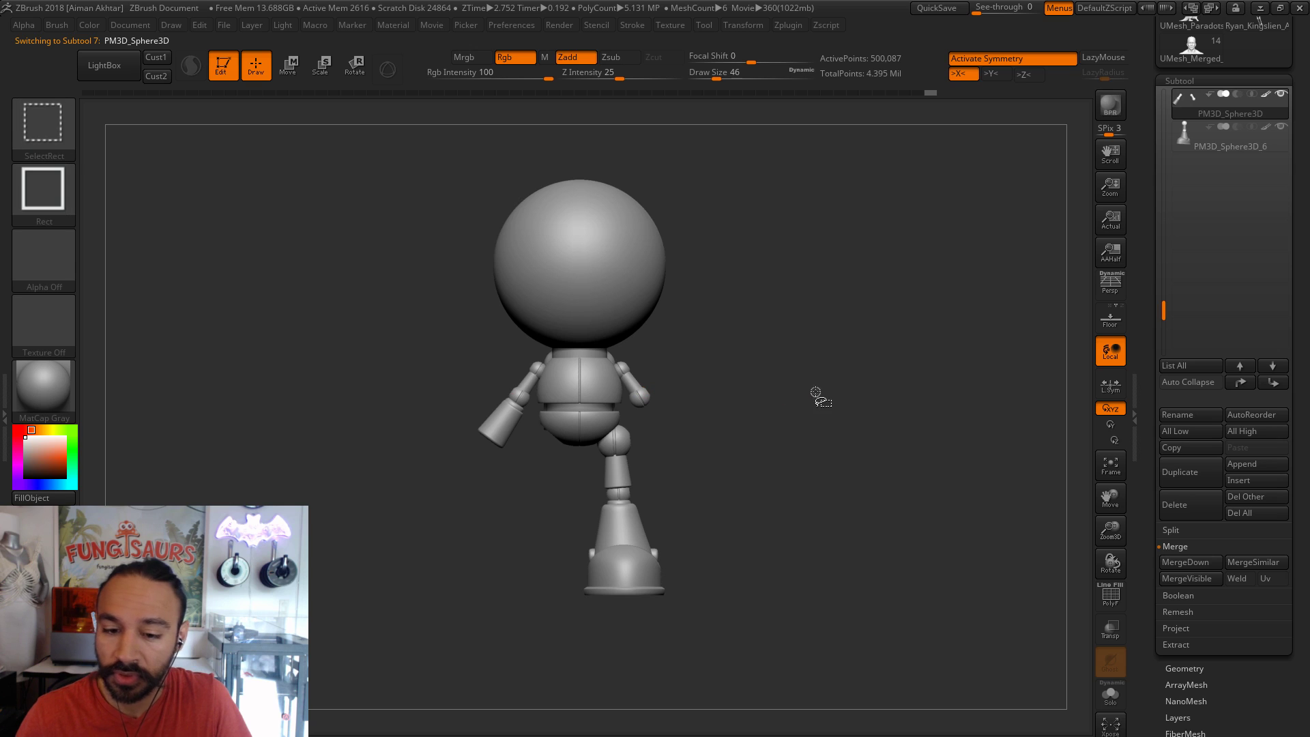
{"action": "left_click", "coordinate": [643, 530], "text": "alt"}
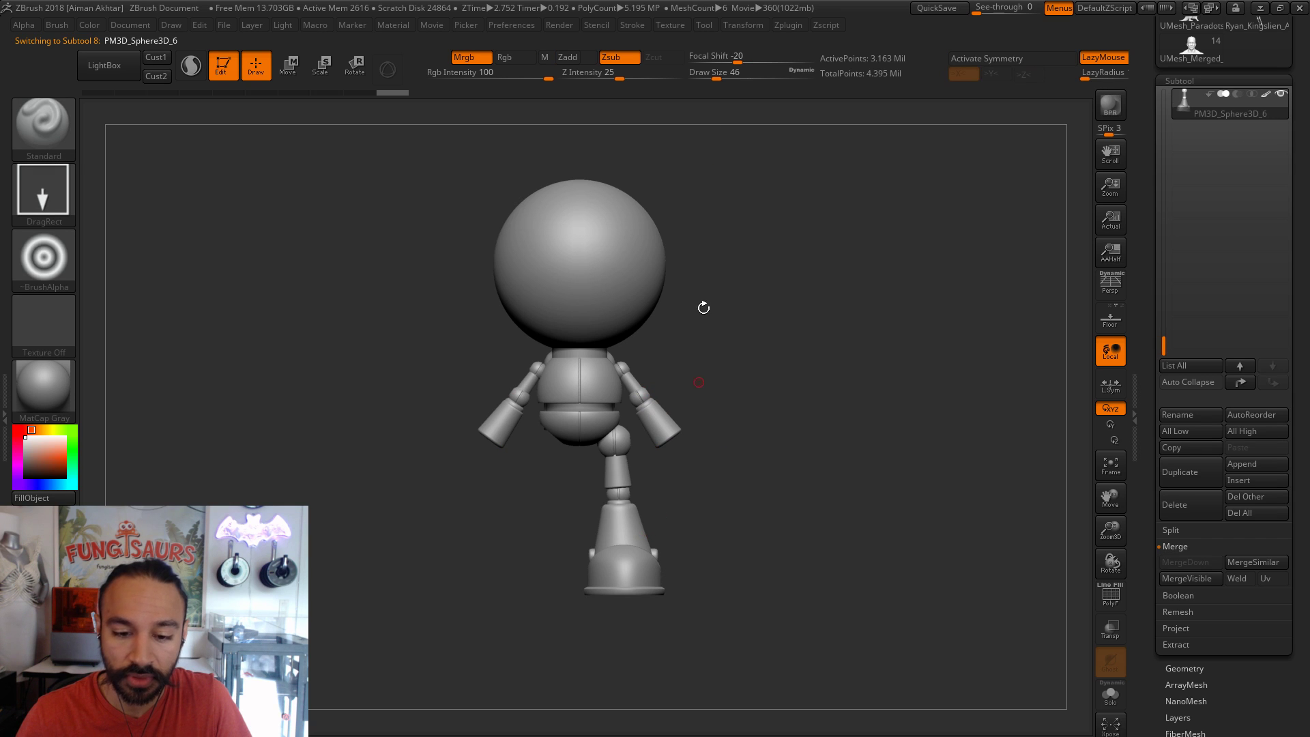
- Look up the SubTool Master plugin for the leg subtool
{"action": "left_click", "coordinate": [788, 24]}
{"action": "left_click", "coordinate": [844, 165]}
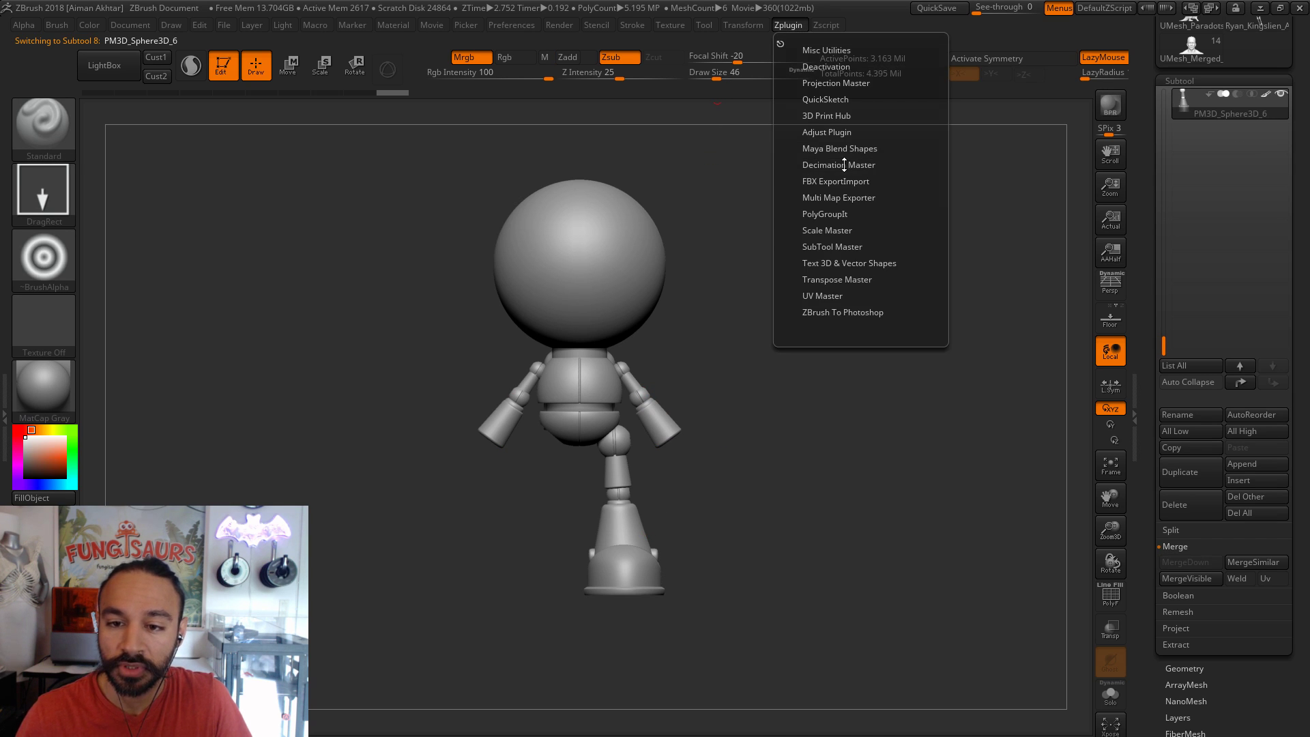
{"action": "left_click", "coordinate": [827, 246]}
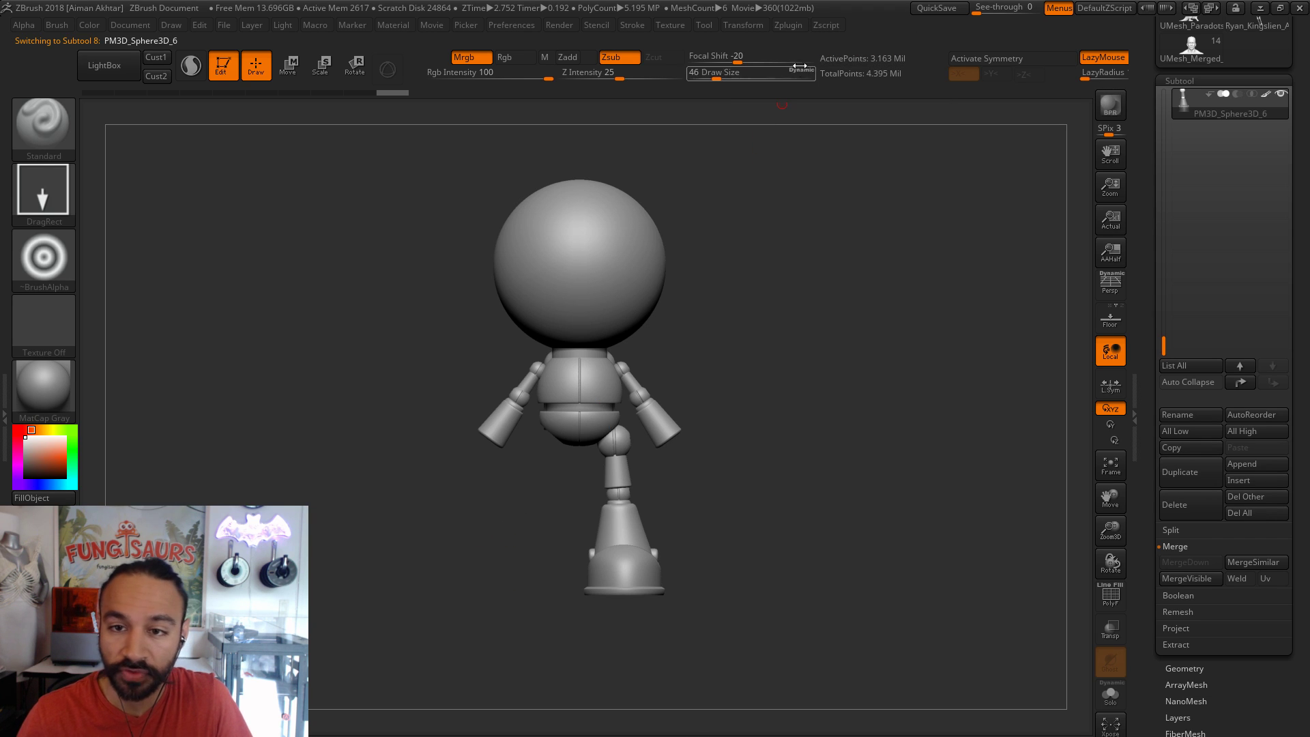
- Turn on the polyframe display to show the merged leg's polygroups
{"action": "left_click_drag", "start_coordinate": [748, 518], "coordinate": [720, 516]}
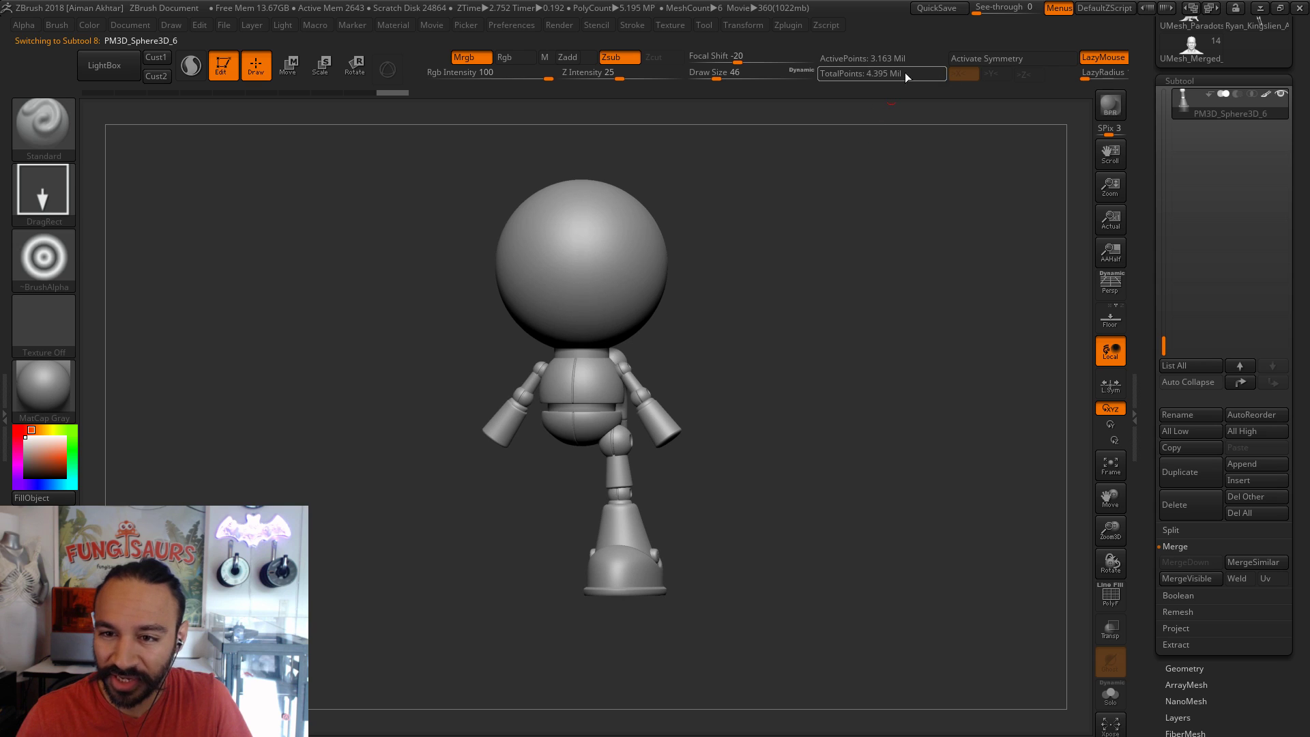
{"action": "left_click_drag", "start_coordinate": [886, 316], "coordinate": [758, 517]}
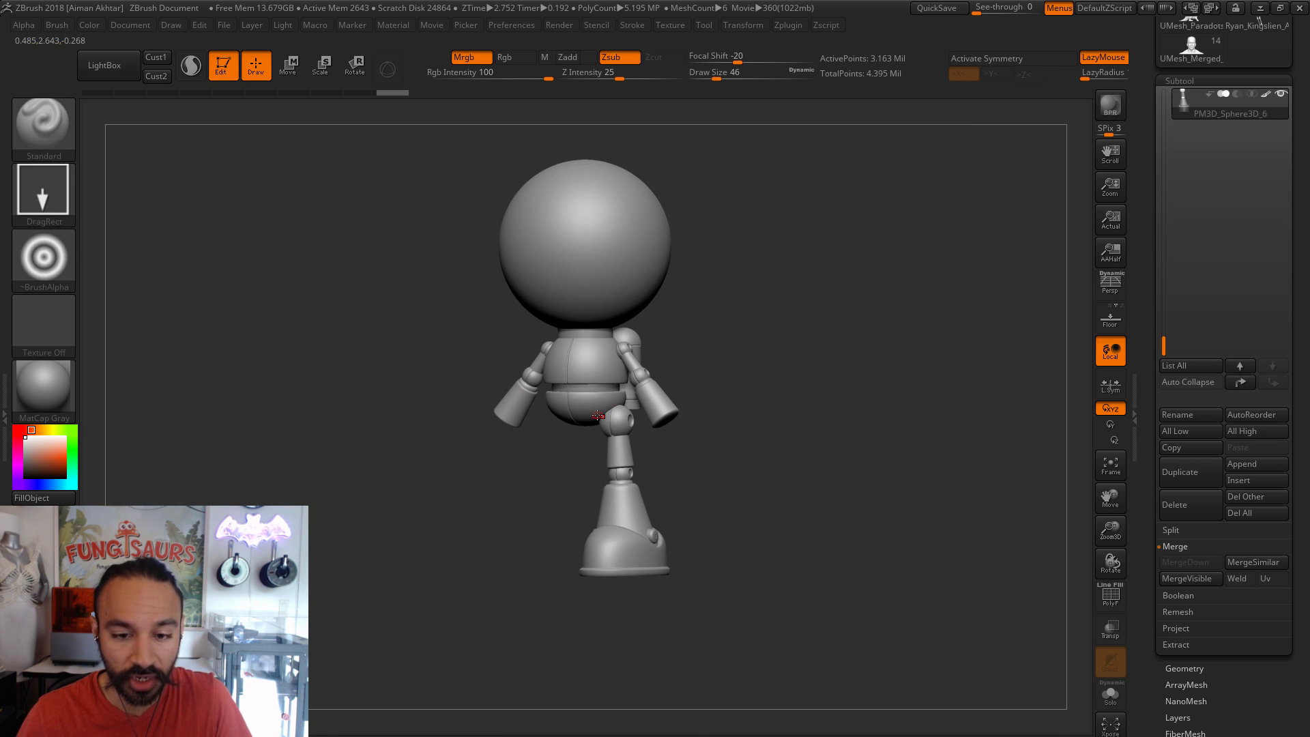
{"action": "left_click", "coordinate": [1111, 596]}
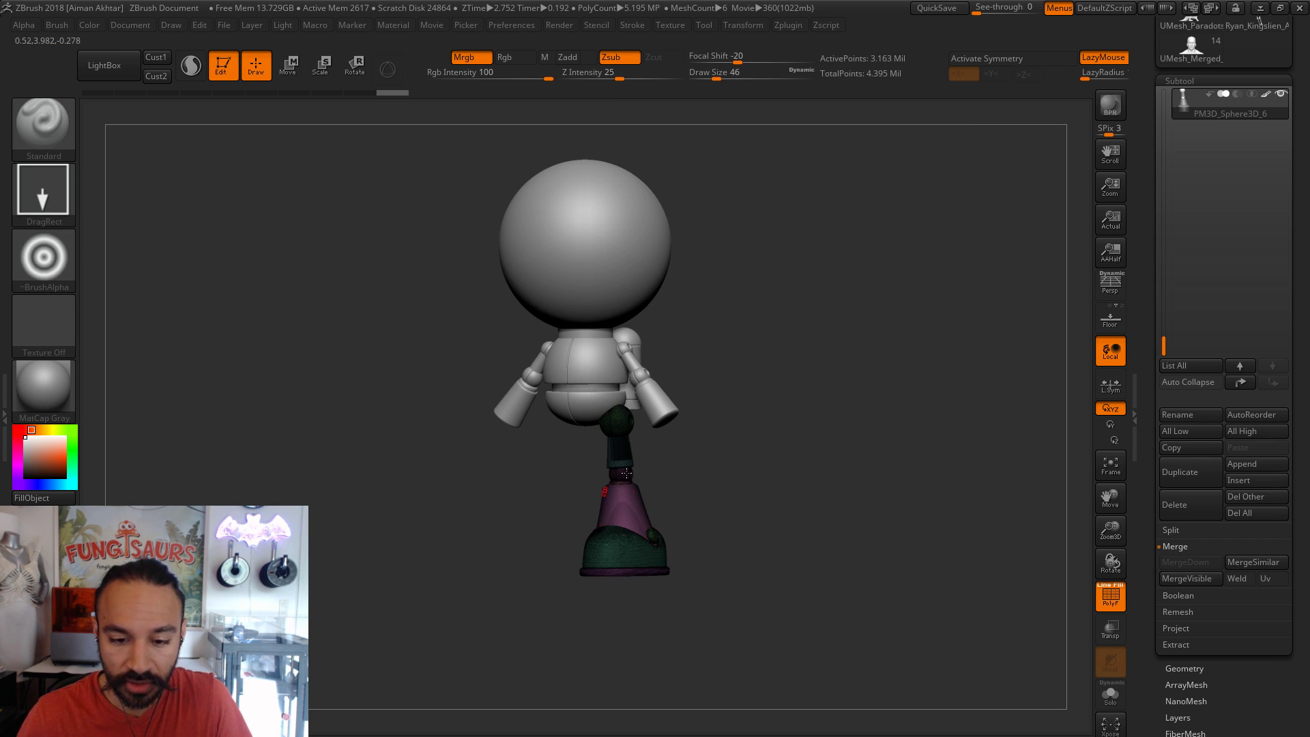
- Pre-process the merged leg subtool with Decimation Master
{"action": "left_click", "coordinate": [782, 27]}
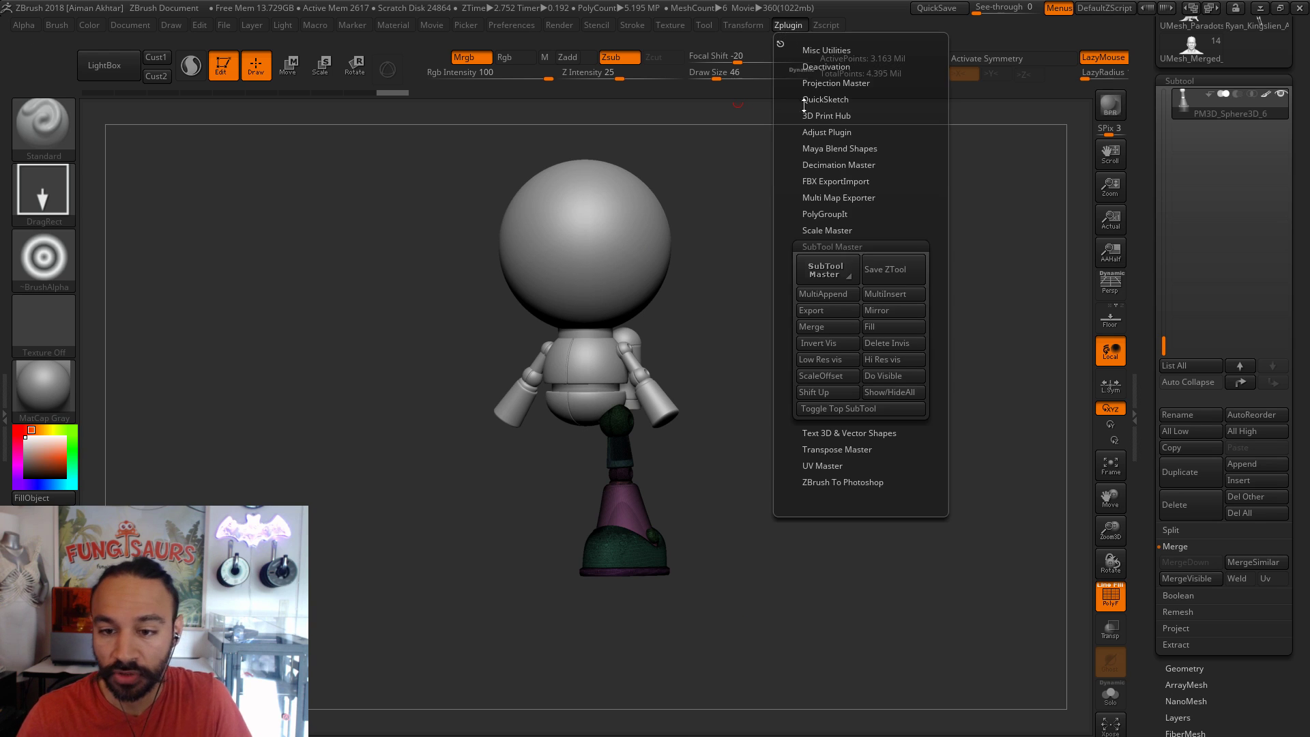
{"action": "left_click", "coordinate": [837, 244]}
{"action": "left_click", "coordinate": [846, 165]}
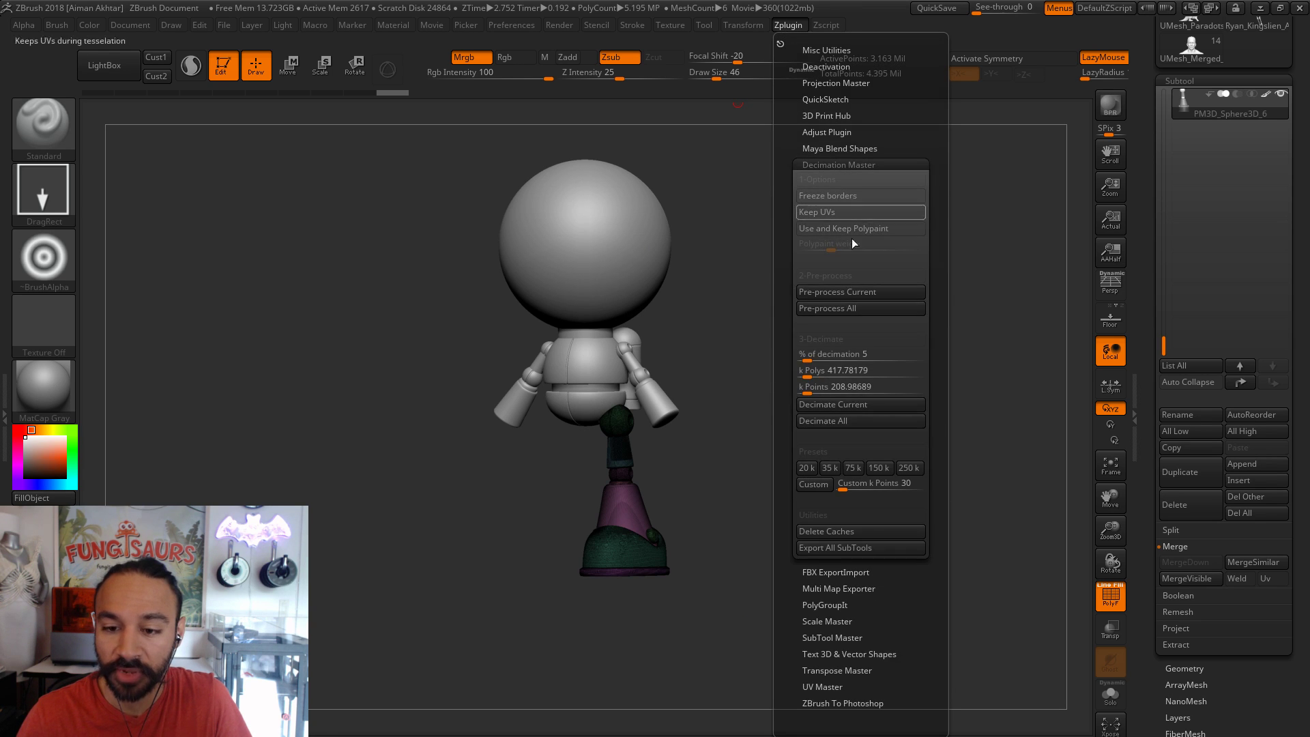
{"action": "left_click", "coordinate": [833, 289]}
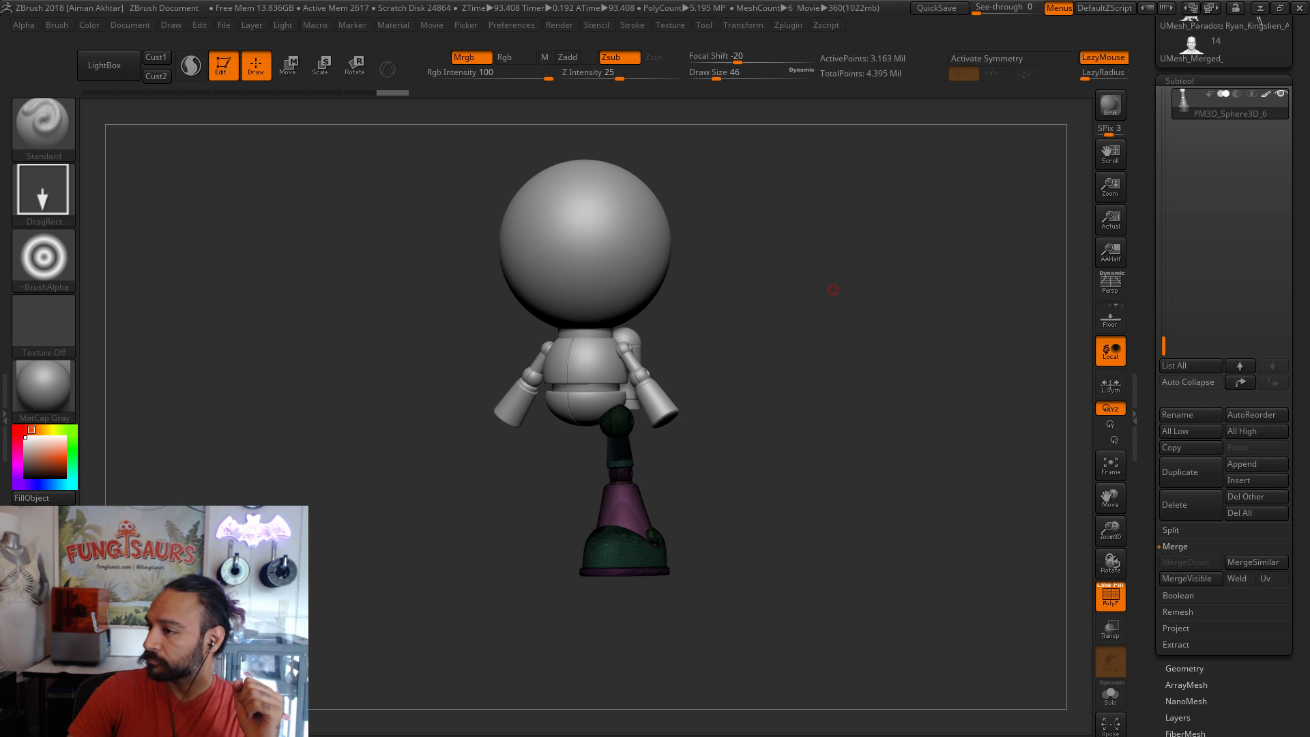
- Decimate the current leg subtool to 10% and turn off the polyframe display
{"action": "left_click", "coordinate": [783, 25]}
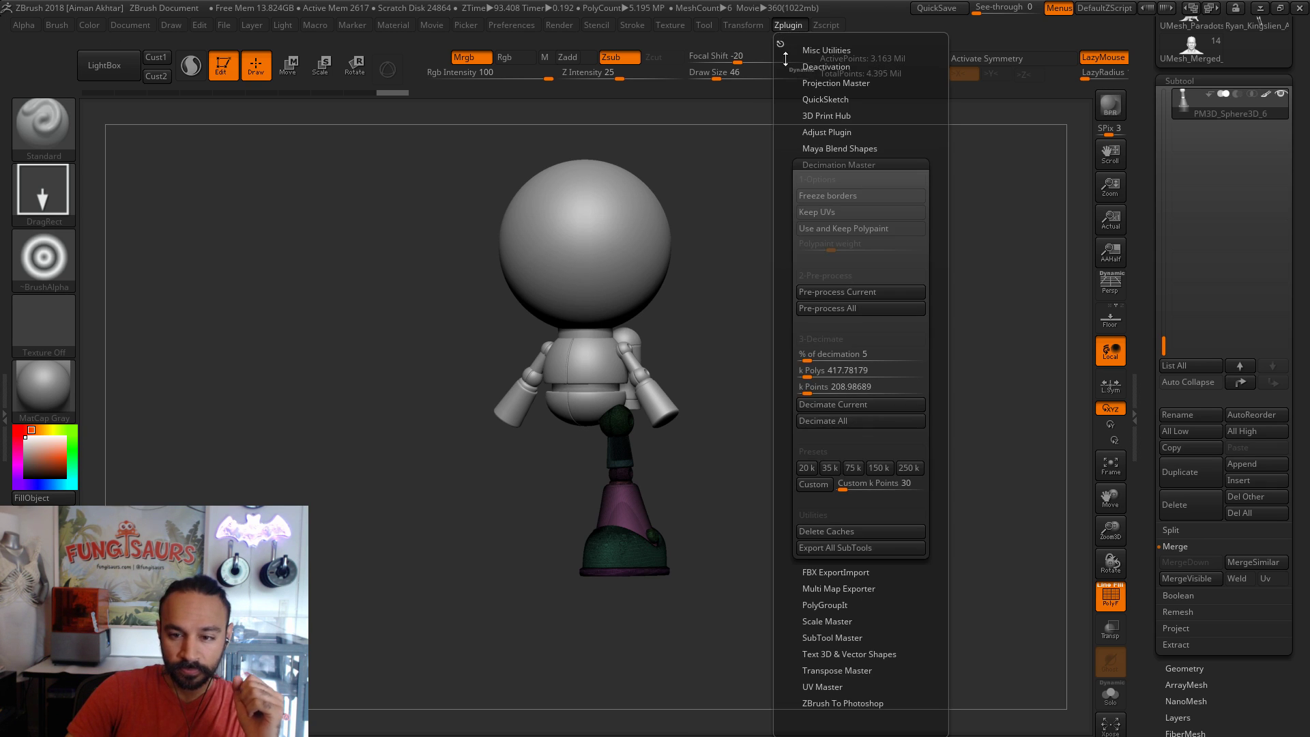
{"action": "left_click", "coordinate": [848, 362]}
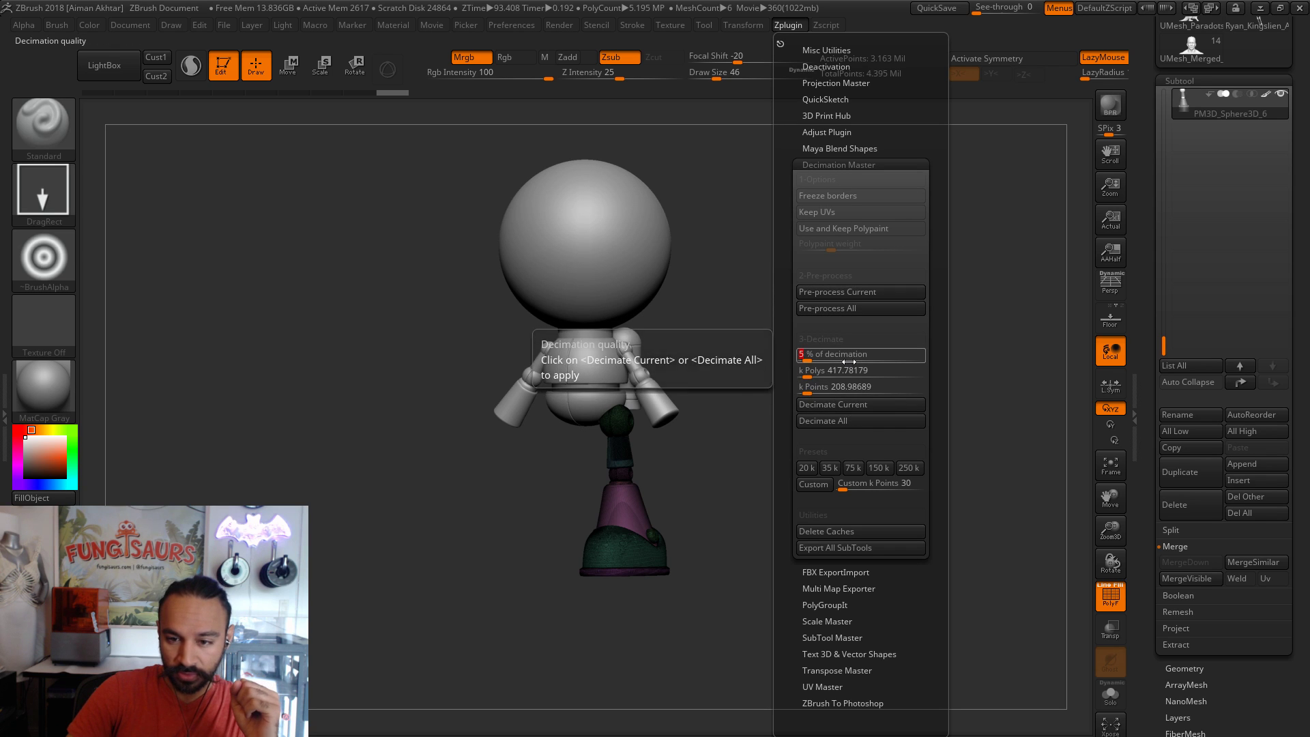
{"action": "left_click", "coordinate": [846, 404]}
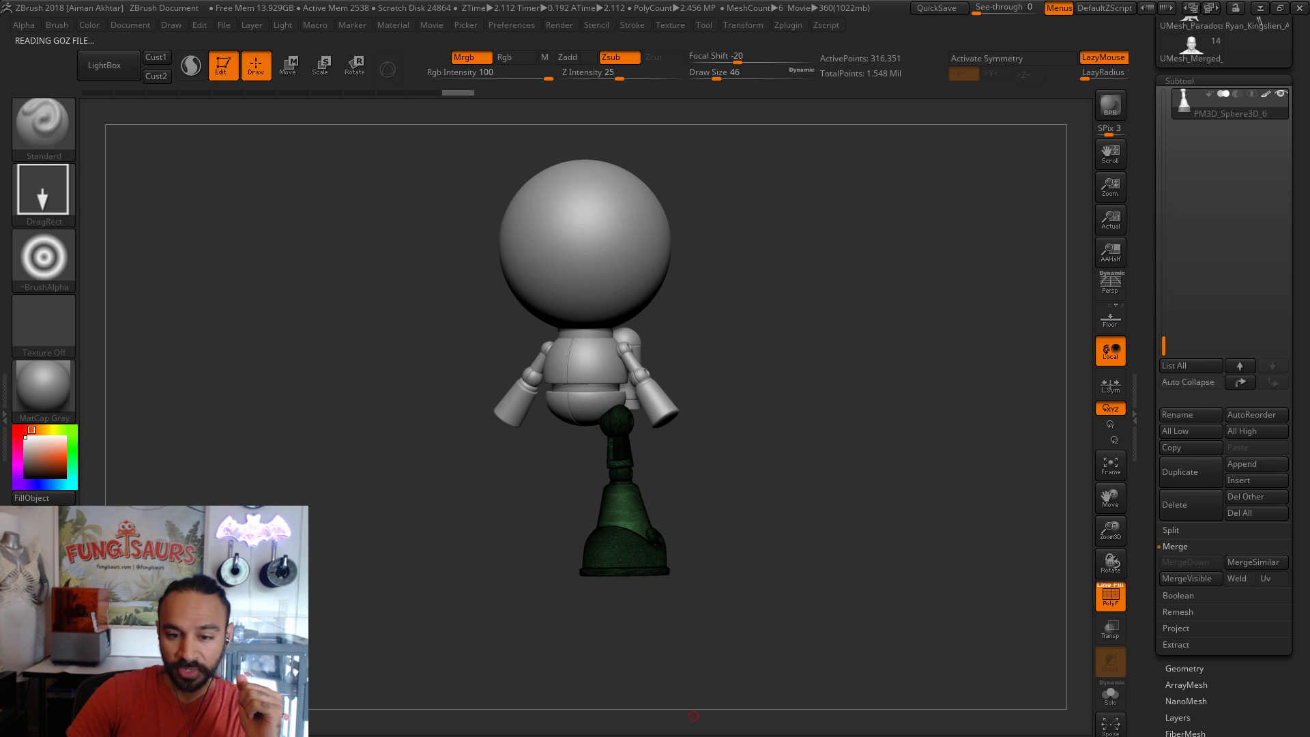
{"action": "left_click", "coordinate": [1110, 596]}
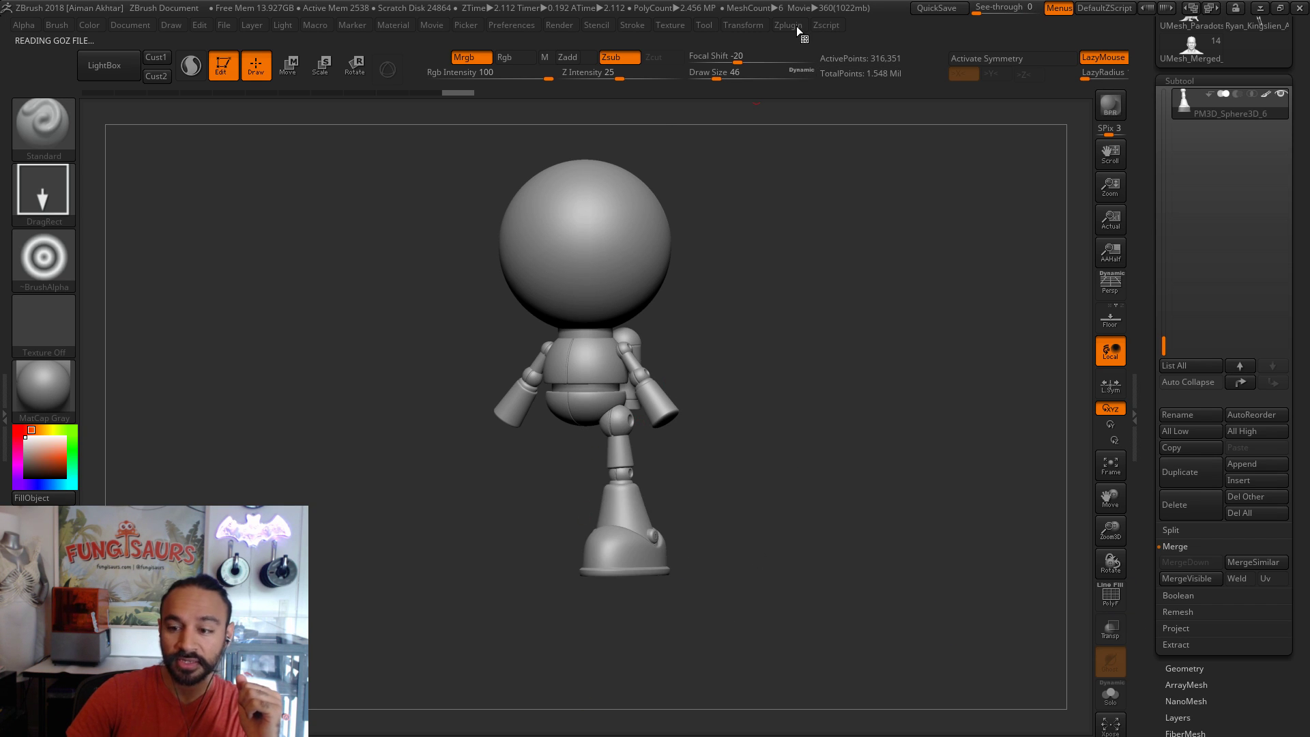
- Mirror the leg to the character's other side as a separate subtool with SubTool Master
{"action": "left_click", "coordinate": [792, 26]}
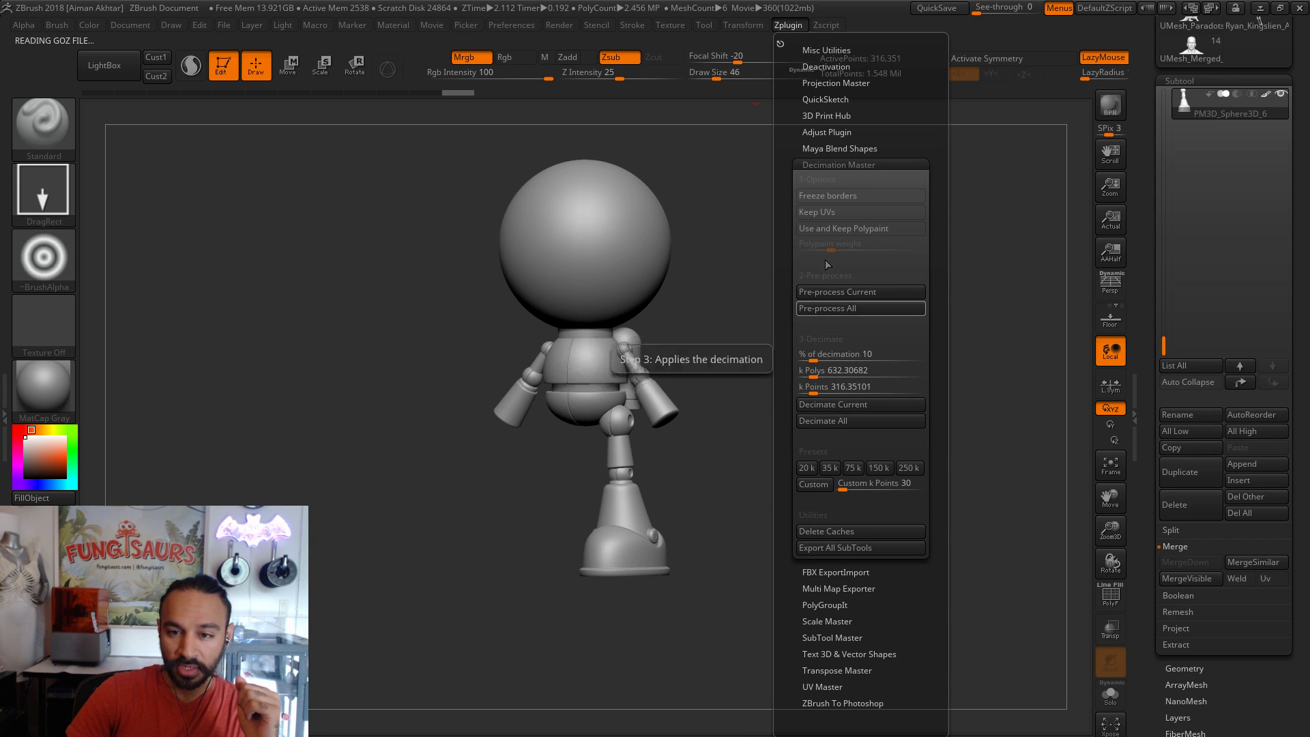
{"action": "left_click", "coordinate": [826, 164]}
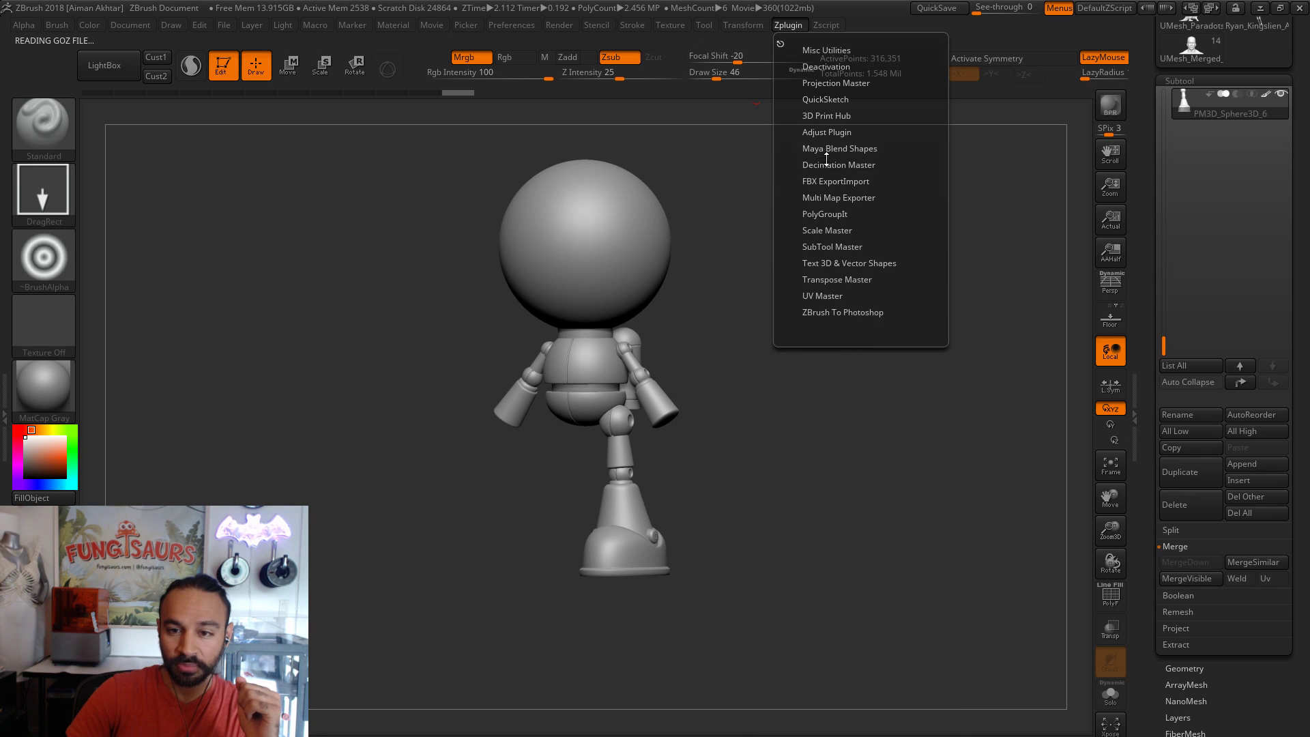
{"action": "left_click", "coordinate": [822, 247]}
{"action": "left_click", "coordinate": [881, 310]}
{"action": "left_click", "coordinate": [580, 368]}
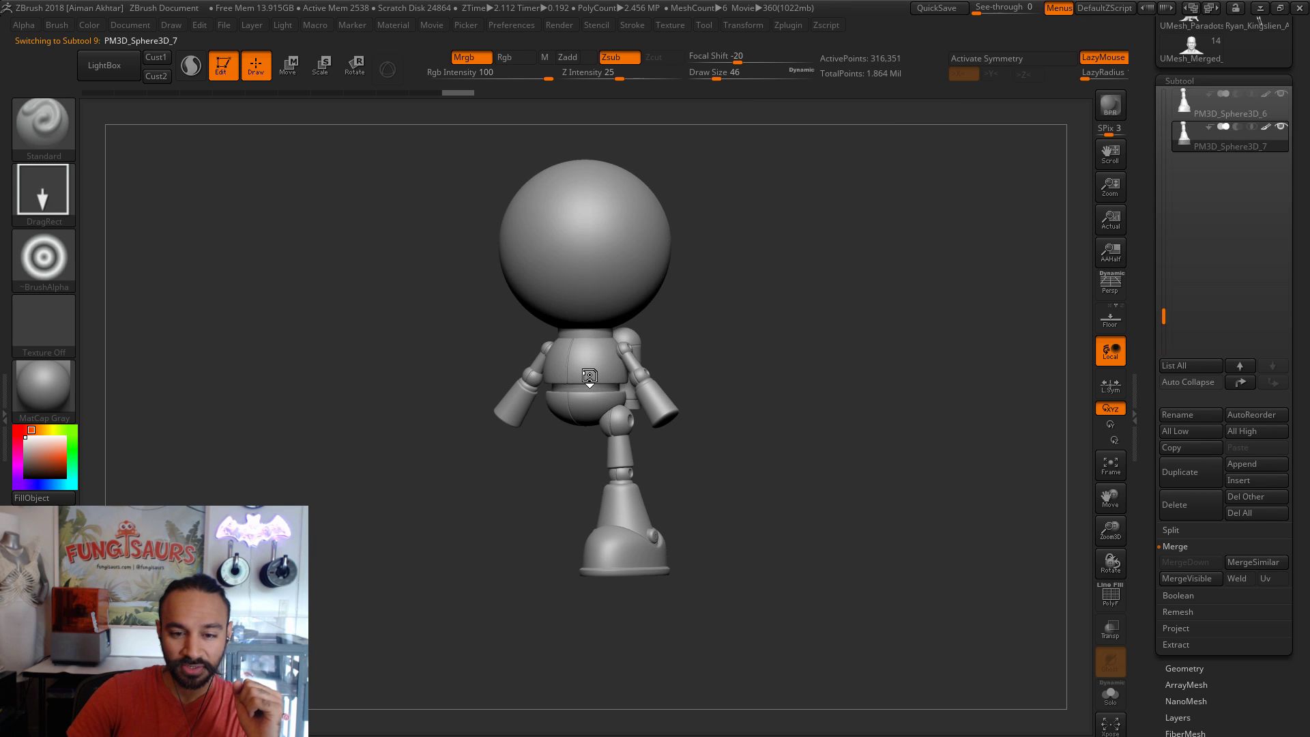
{"action": "left_click_drag", "start_coordinate": [853, 495], "coordinate": [843, 505], "text": "shift"}
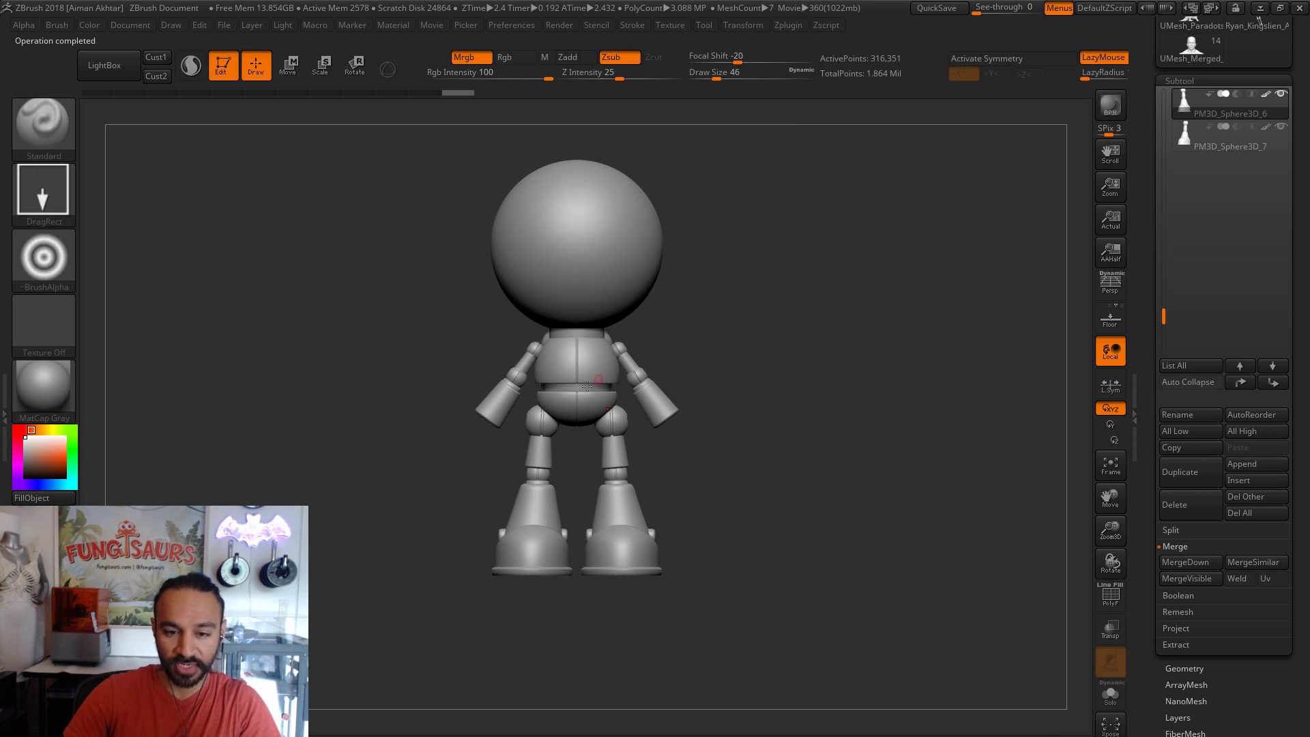
- Merge the two leg subtools into one and move both legs slightly closer together with X symmetry on
{"action": "key", "text": "f"}
{"action": "left_click", "coordinate": [289, 67]}
{"action": "left_click_drag", "start_coordinate": [713, 491], "coordinate": [725, 507], "text": "alt"}
{"action": "mouse_move", "coordinate": [604, 503]}
{"action": "left_mouse_down", "text": "shift"}
{"action": "mouse_move", "coordinate": [755, 503]}
{"action": "mouse_move", "coordinate": [678, 503]}
{"action": "left_mouse_up", "text": "shift"}
{"action": "key", "text": "ctrl+z"}
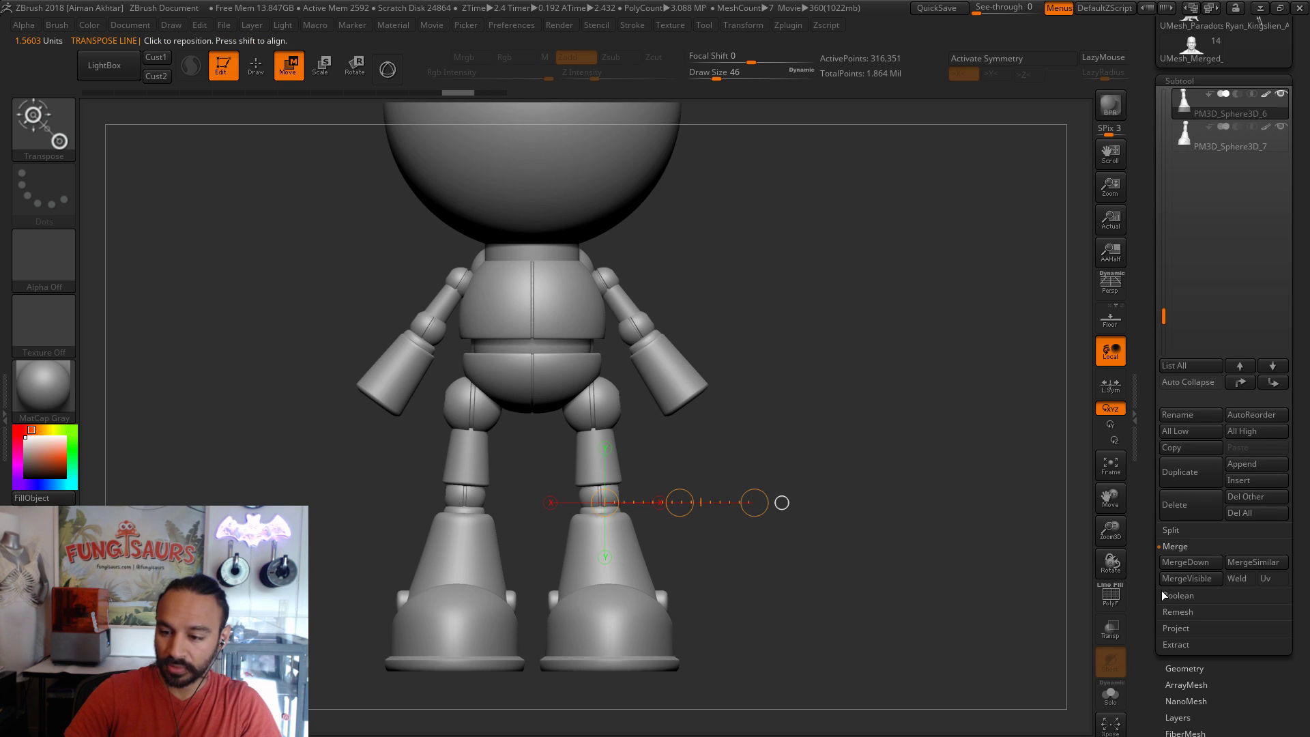
{"action": "left_click", "coordinate": [1186, 562]}
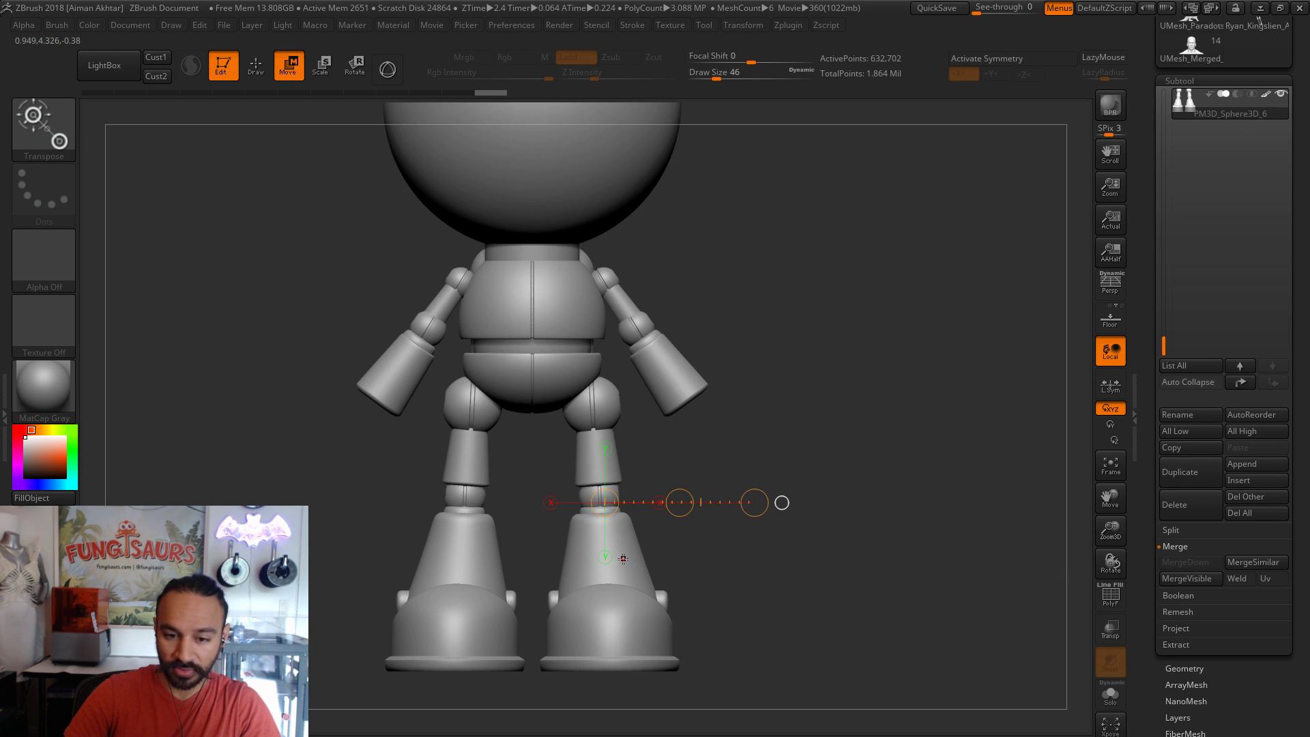
{"action": "key", "text": "x"}
{"action": "left_click_drag", "start_coordinate": [720, 558], "coordinate": [720, 558]}
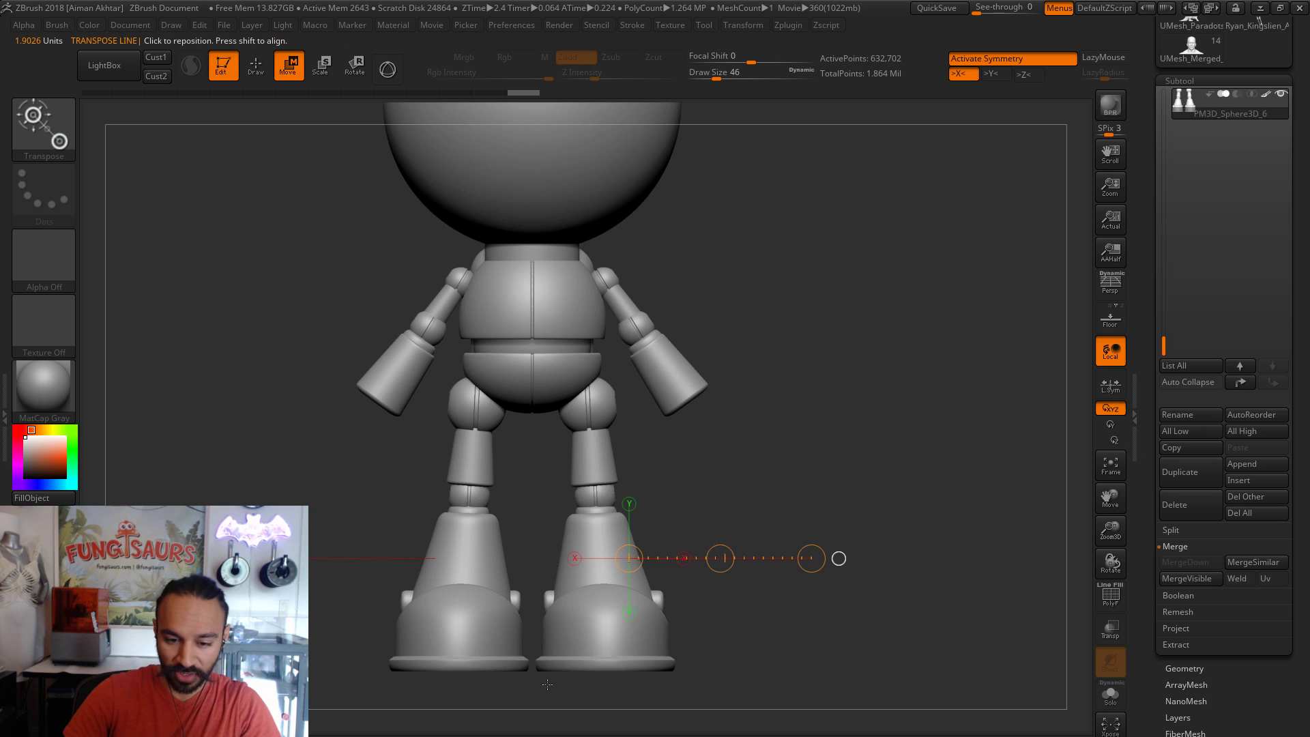
- Set the draw size to 136 and mask both legs below the hip balls with a topological transpose mask
{"action": "key", "text": "s"}
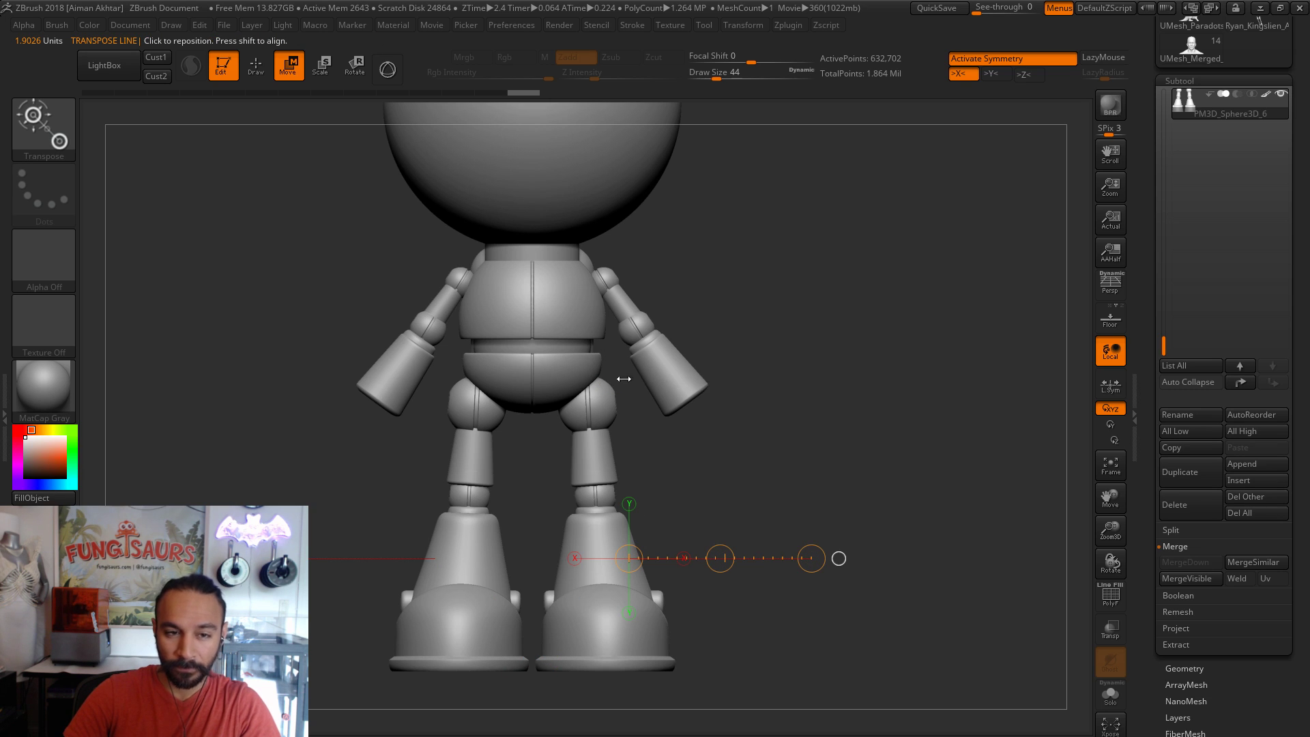
{"action": "key", "text": "q"}
{"action": "key", "text": "s"}
{"action": "left_click", "coordinate": [637, 403]}
{"action": "left_click", "coordinate": [323, 66]}
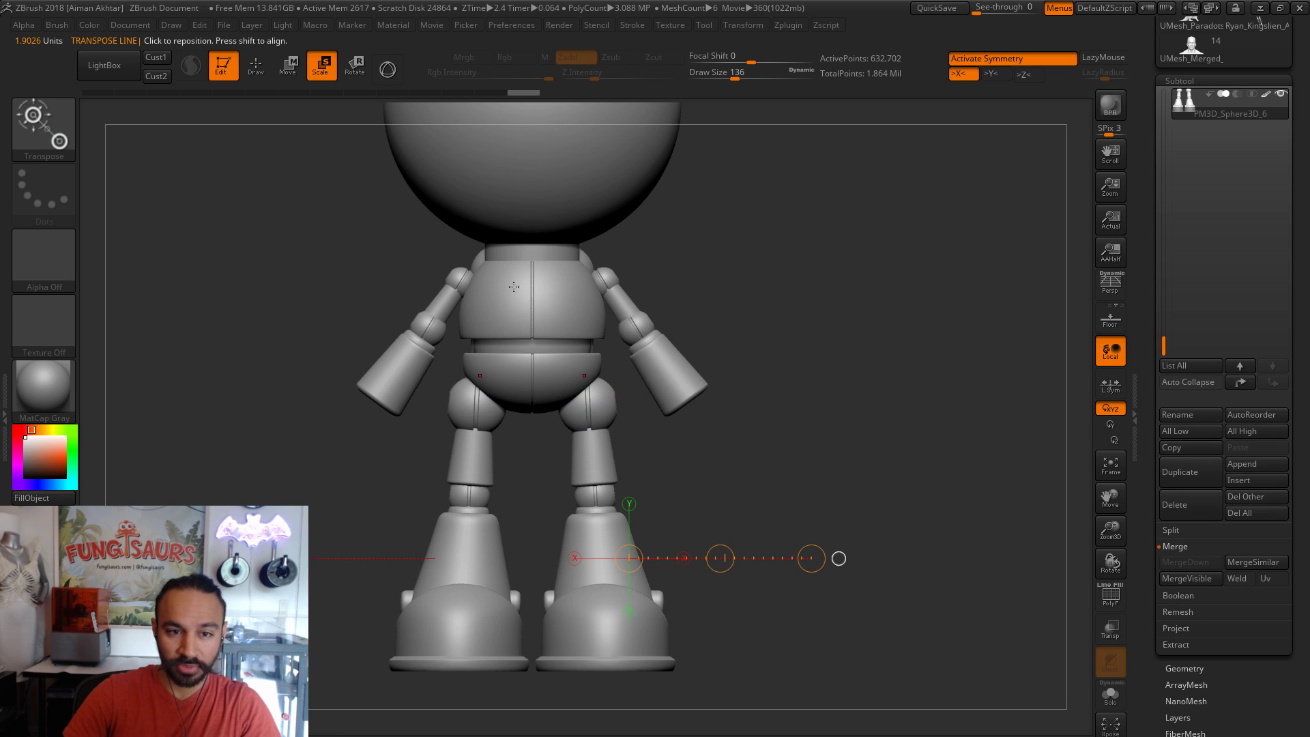
{"action": "left_click_drag", "start_coordinate": [586, 402], "coordinate": [595, 513], "text": "ctrl"}
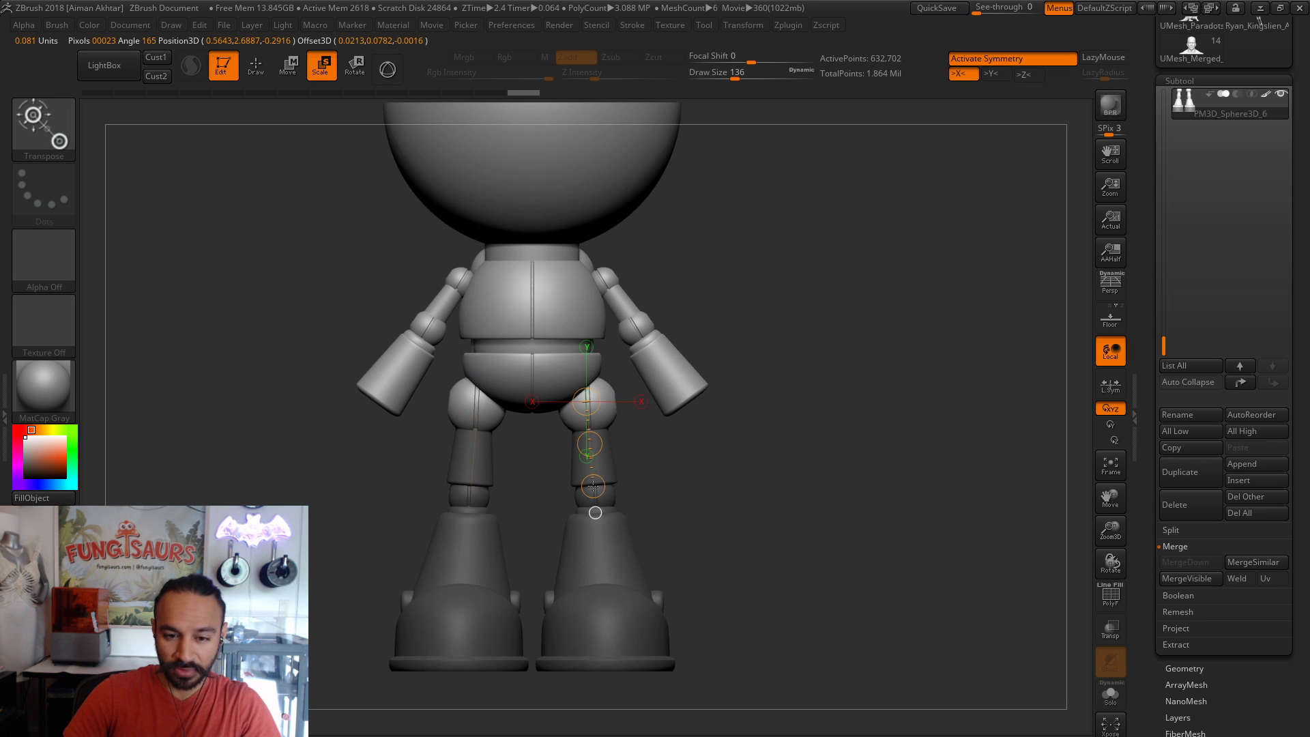
- Nudge the unmasked hip balls slightly along the depth axis in side view using the Move transpose line
{"action": "scroll", "coordinate": [591, 413], "scroll_direction": "up", "scroll_amount": 4}
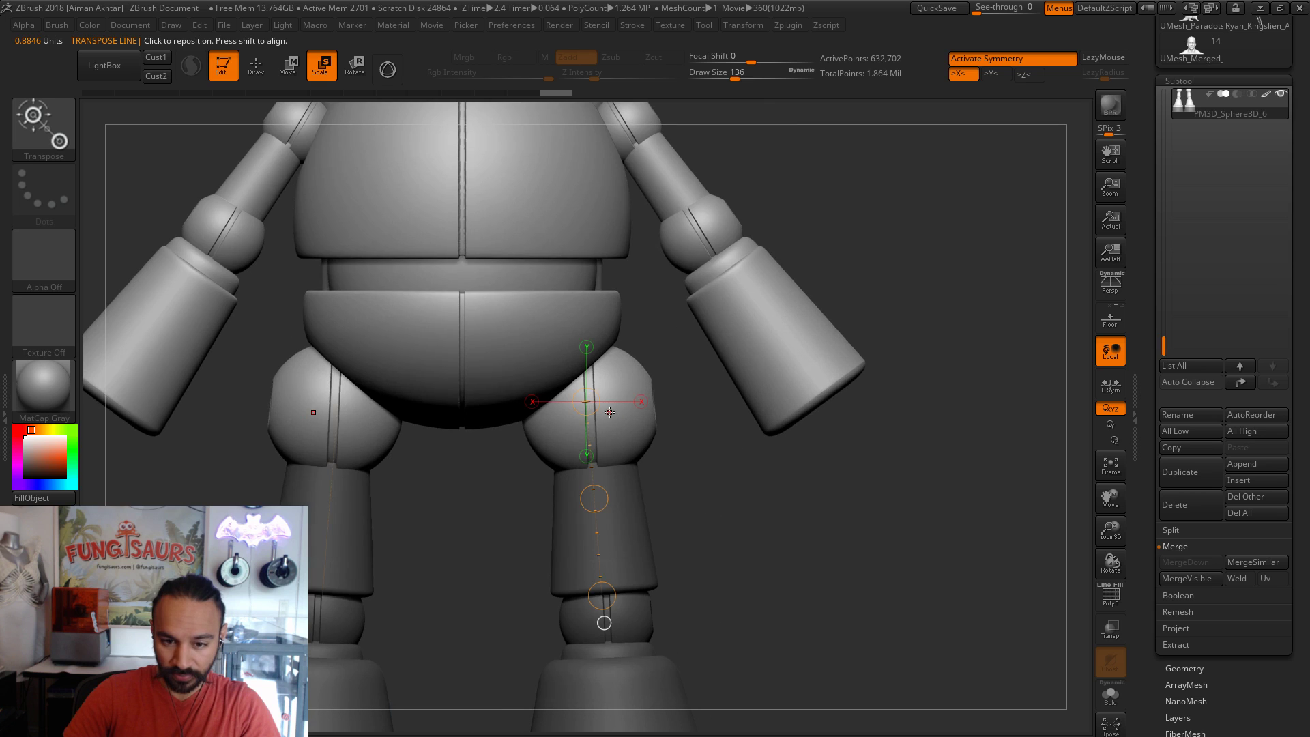
{"action": "left_click_drag", "start_coordinate": [592, 413], "coordinate": [733, 414], "text": "shift"}
{"action": "left_click_drag", "start_coordinate": [917, 655], "coordinate": [902, 654]}
{"action": "left_click_drag", "start_coordinate": [851, 574], "coordinate": [829, 574]}
{"action": "key", "text": "w"}
{"action": "left_click_drag", "start_coordinate": [658, 443], "coordinate": [853, 442]}
{"action": "left_click_drag", "start_coordinate": [743, 443], "coordinate": [741, 443]}
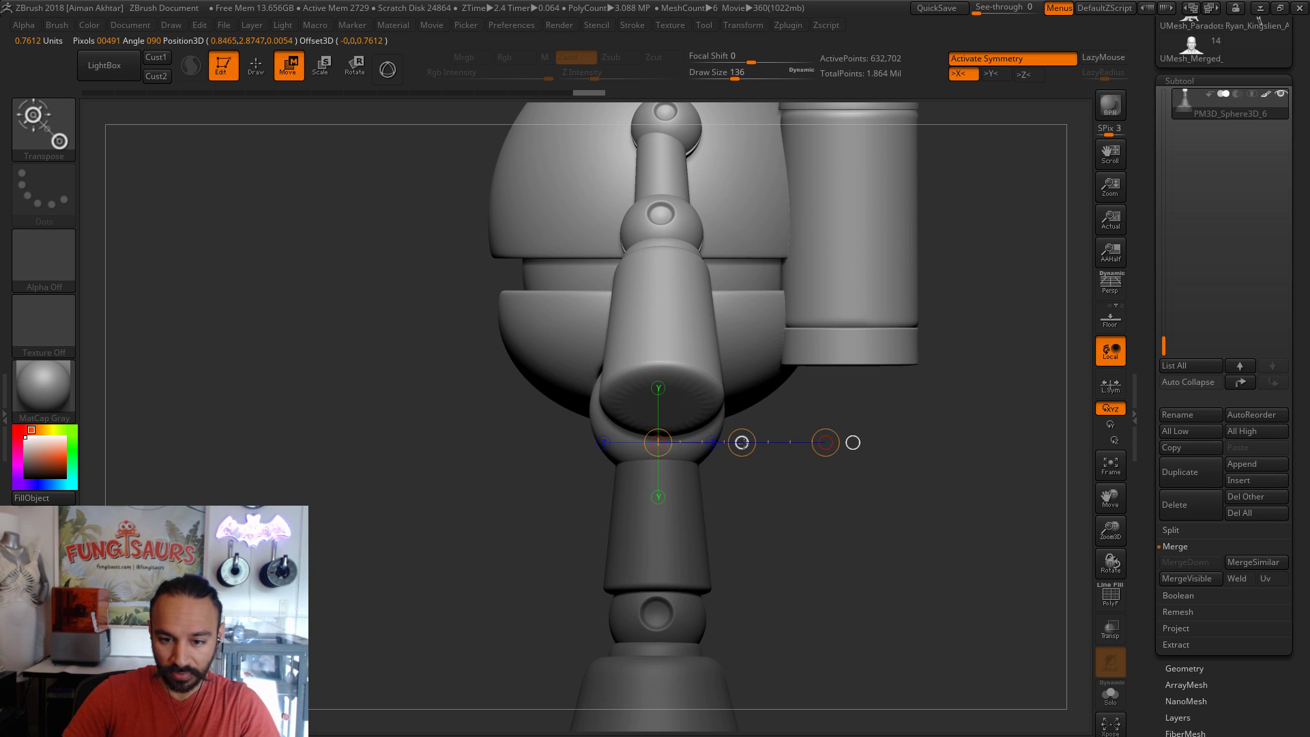
- Isolate the torso subtool and examine its hip sockets from below
{"action": "left_click_drag", "start_coordinate": [886, 589], "coordinate": [918, 590]}
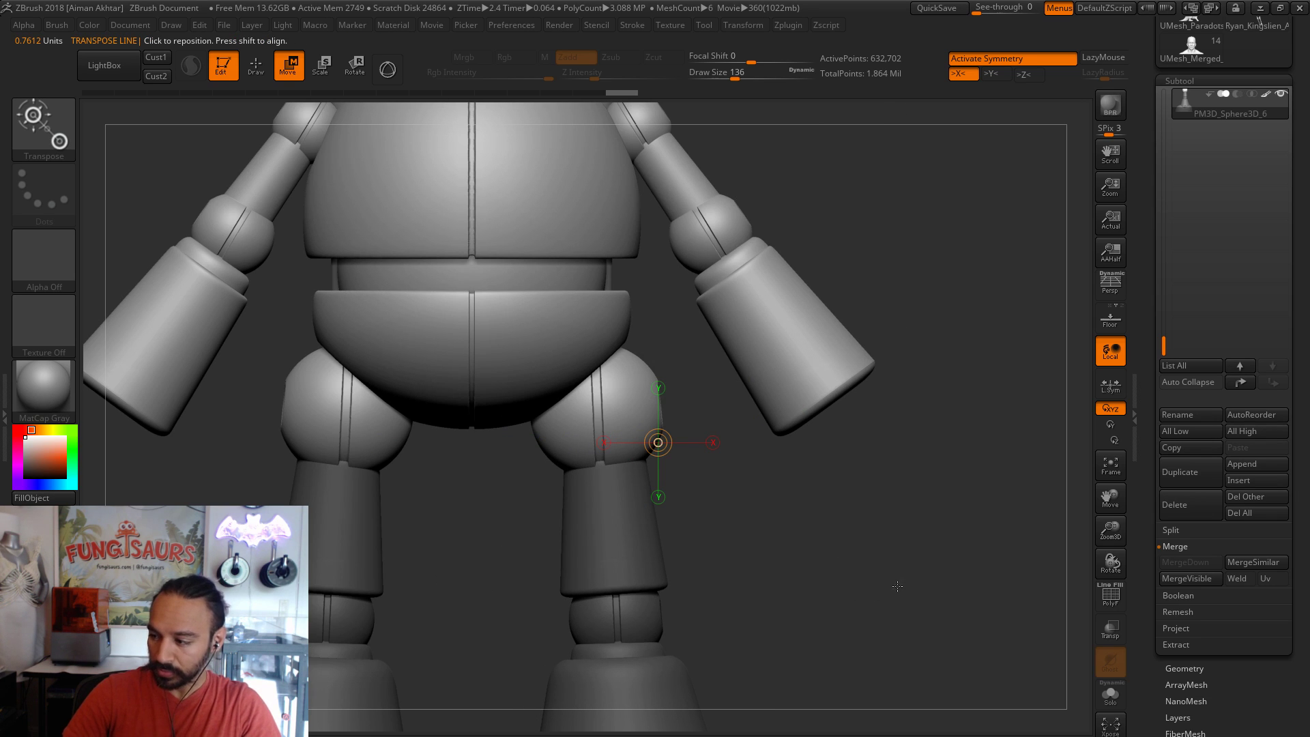
{"action": "left_click", "coordinate": [813, 591]}
{"action": "right_click_drag", "start_coordinate": [813, 591], "coordinate": [819, 592], "text": "ctrl"}
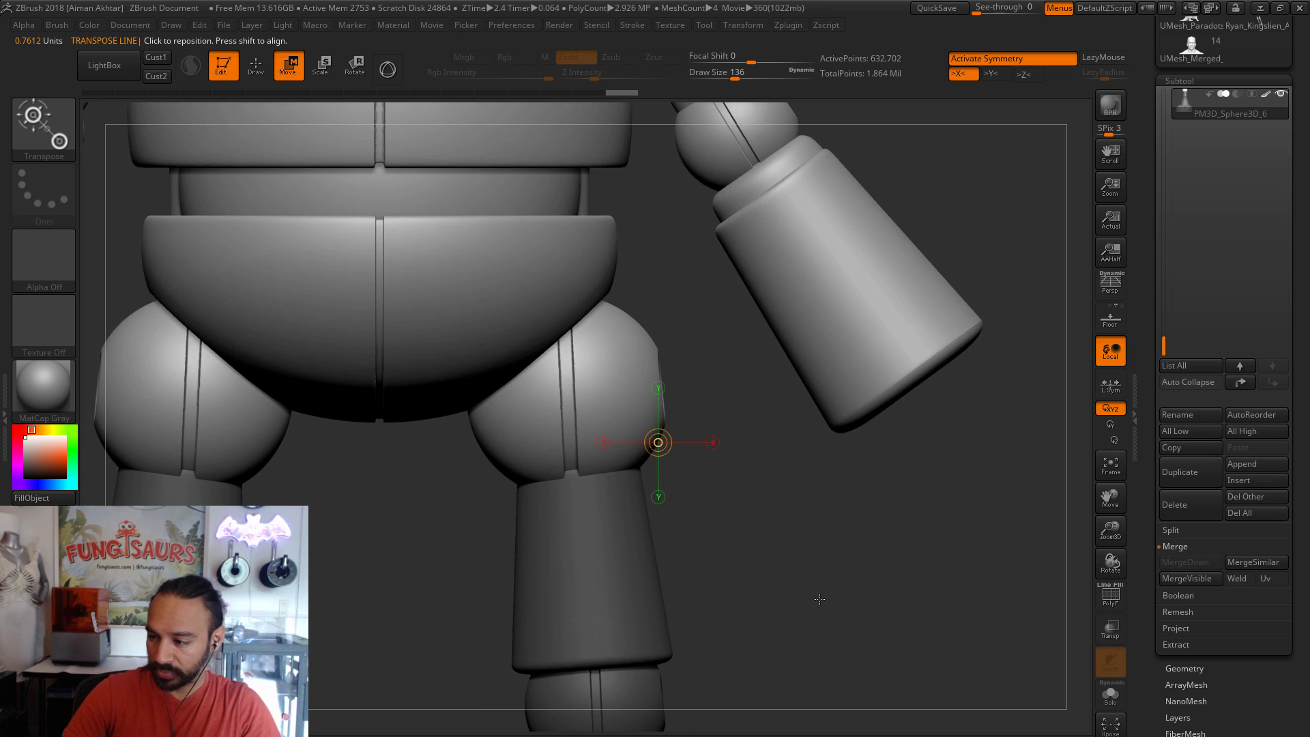
{"action": "mouse_move", "coordinate": [828, 585]}
{"action": "left_mouse_down"}
{"action": "mouse_move", "coordinate": [810, 556]}
{"action": "mouse_move", "coordinate": [828, 560]}
{"action": "left_mouse_up"}
{"action": "left_click", "coordinate": [254, 78]}
{"action": "left_click", "coordinate": [521, 369], "text": "alt"}
{"action": "left_click", "coordinate": [1110, 693]}
{"action": "mouse_move", "coordinate": [871, 543]}
{"action": "left_mouse_down"}
{"action": "mouse_move", "coordinate": [856, 467]}
{"action": "mouse_move", "coordinate": [640, 462]}
{"action": "left_mouse_up"}
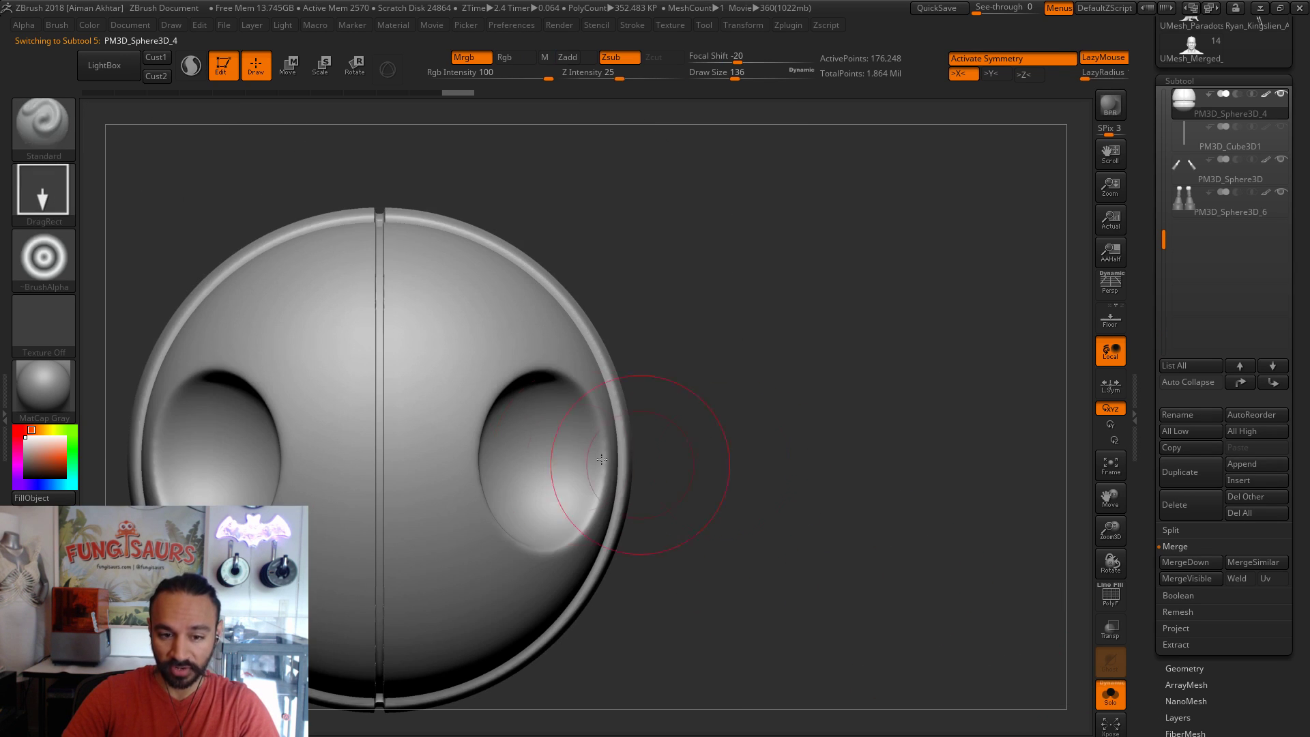
- Choose the Move brush, examine the torso's sockets from other angles and show all subtools again
{"action": "key", "text": "b"}
{"action": "key", "text": "m"}
{"action": "key", "text": "v"}
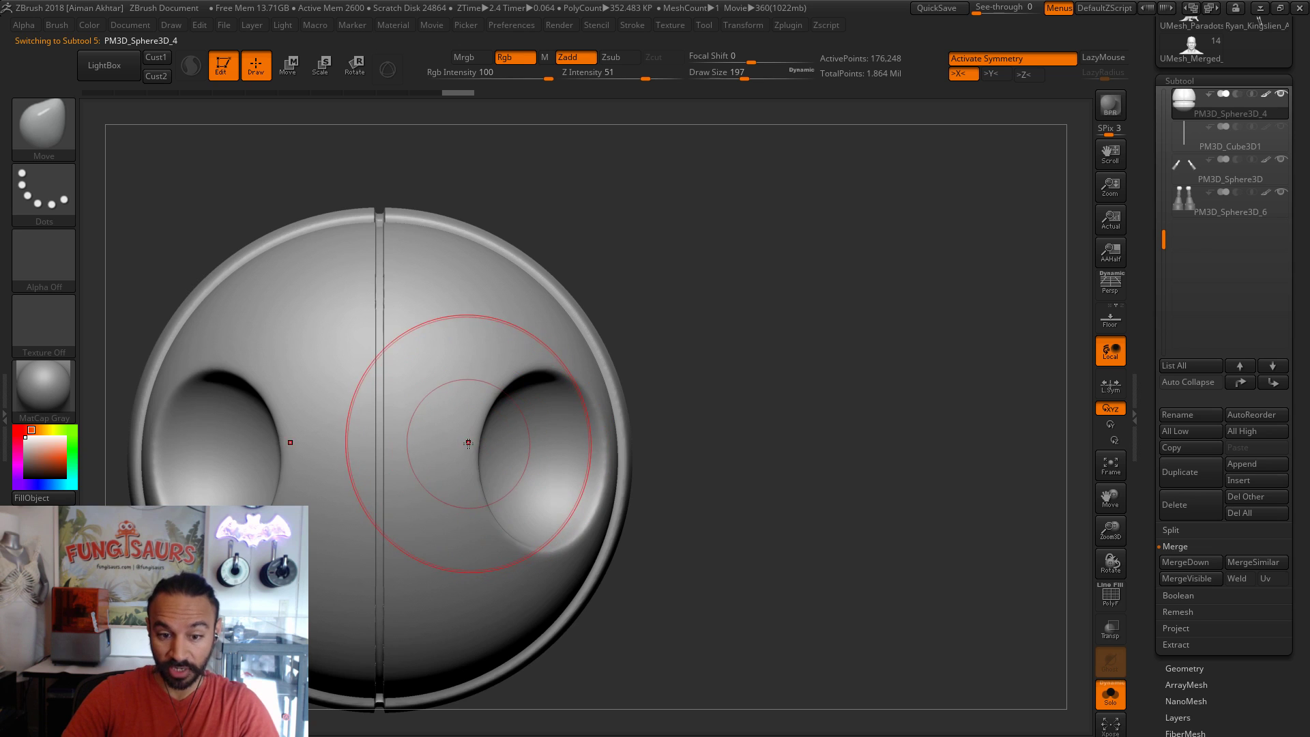
{"action": "mouse_move", "coordinate": [781, 444]}
{"action": "left_mouse_down"}
{"action": "mouse_move", "coordinate": [742, 543]}
{"action": "mouse_move", "coordinate": [760, 658]}
{"action": "left_mouse_up"}
{"action": "left_click_drag", "start_coordinate": [409, 492], "coordinate": [427, 495]}
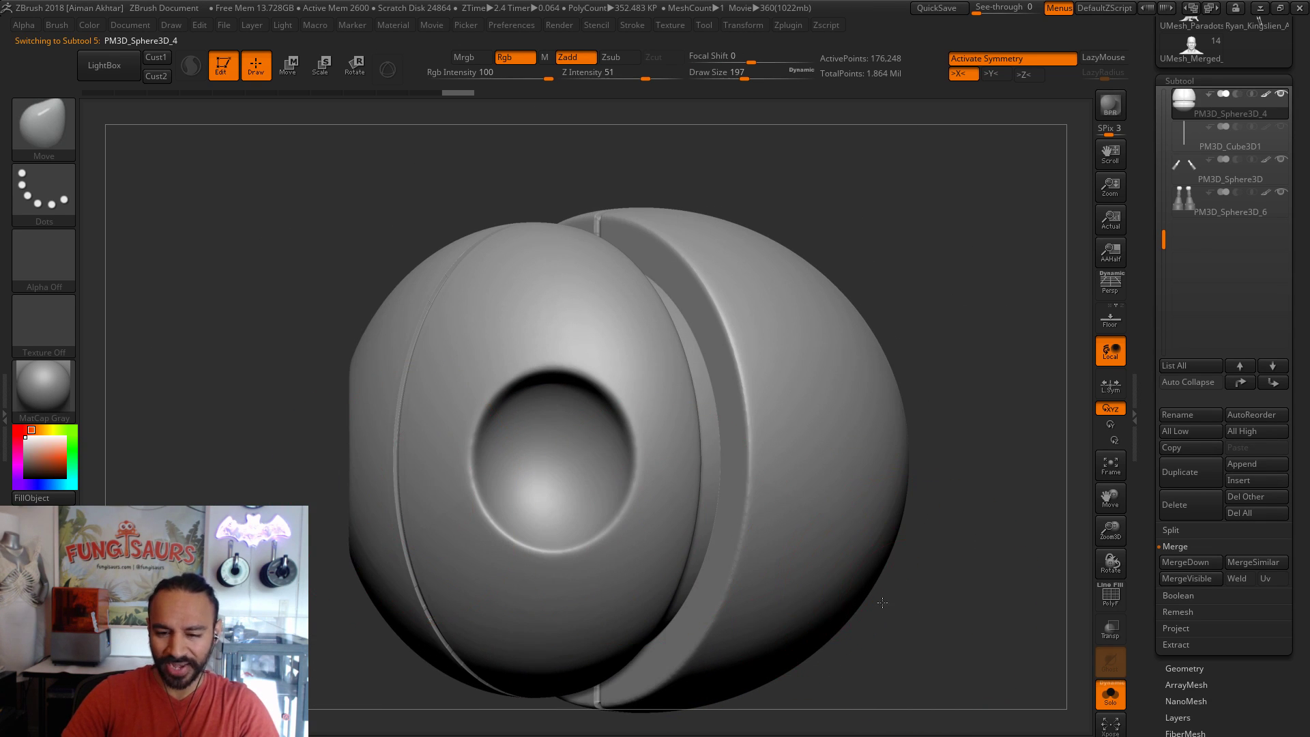
{"action": "key", "text": "0"}
{"action": "left_click_drag", "start_coordinate": [796, 541], "coordinate": [863, 705]}
{"action": "left_click", "coordinate": [1110, 696]}
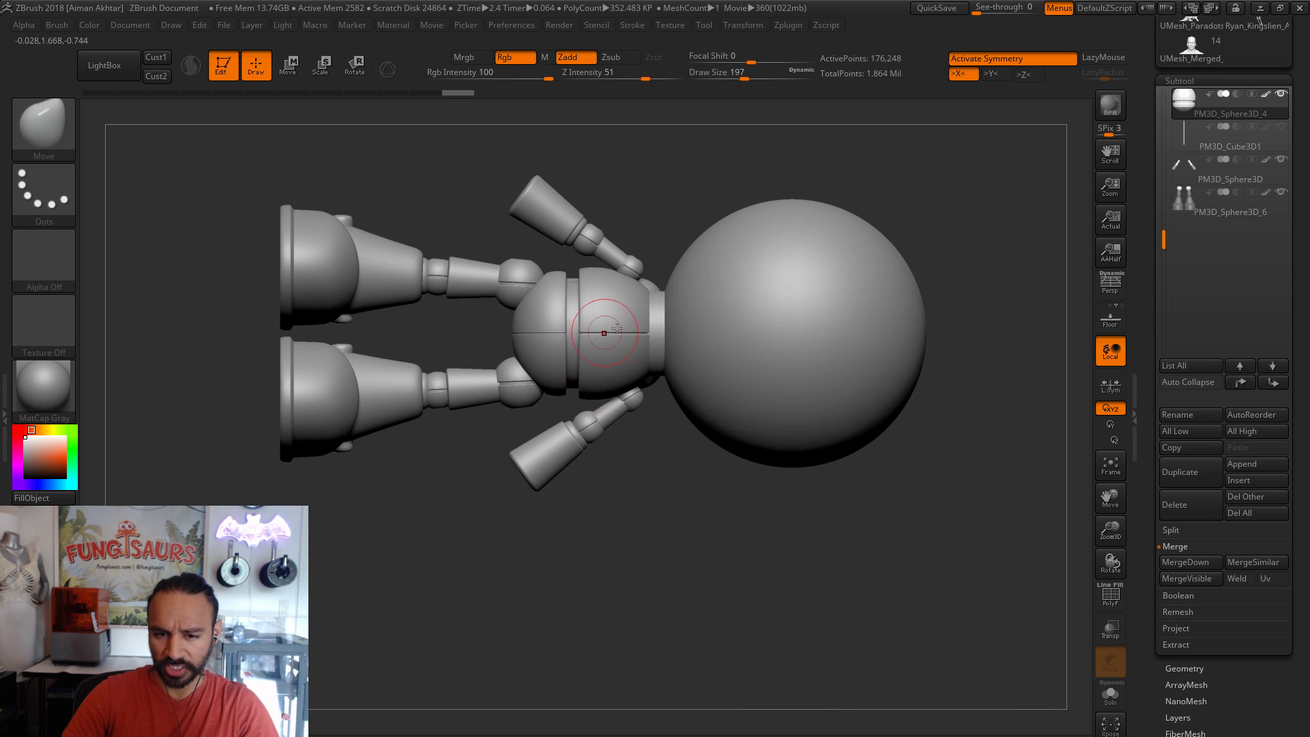
{"action": "left_click_drag", "start_coordinate": [842, 585], "coordinate": [812, 601]}
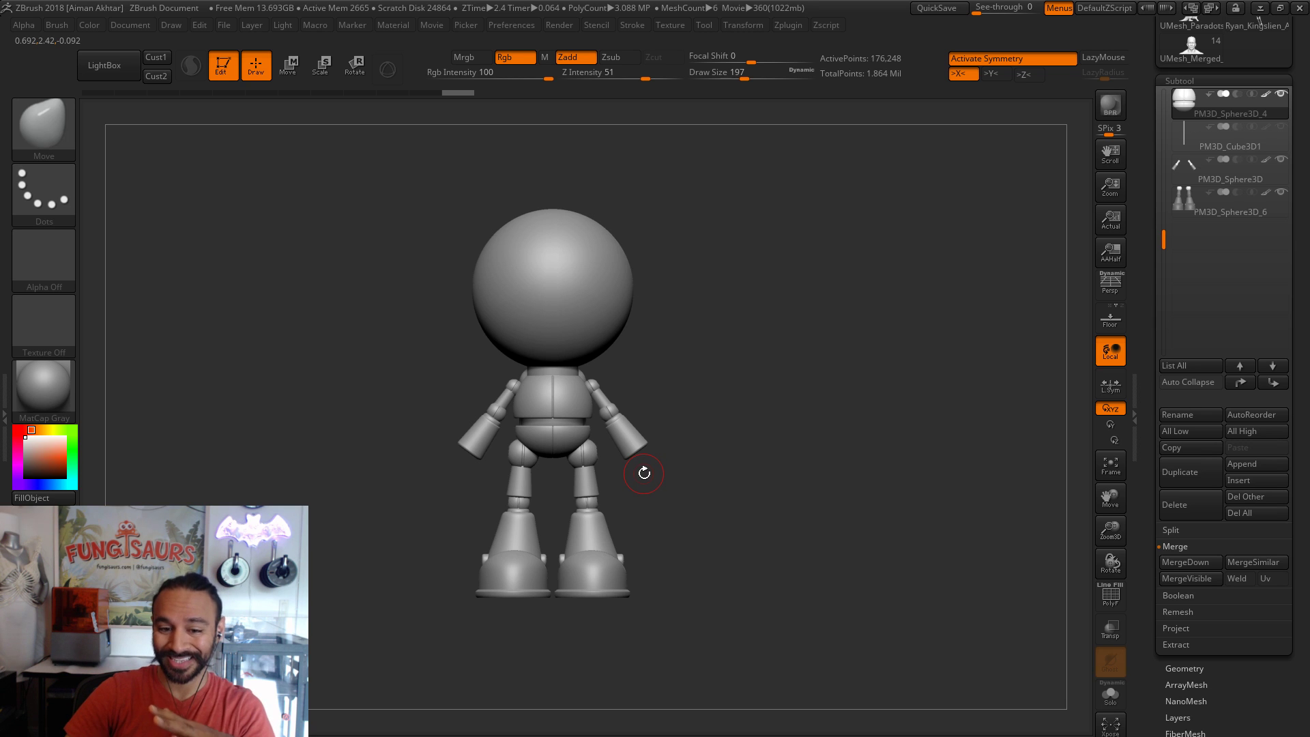
{"action": "left_click_drag", "start_coordinate": [753, 547], "coordinate": [731, 543]}
{"action": "key", "text": "f"}
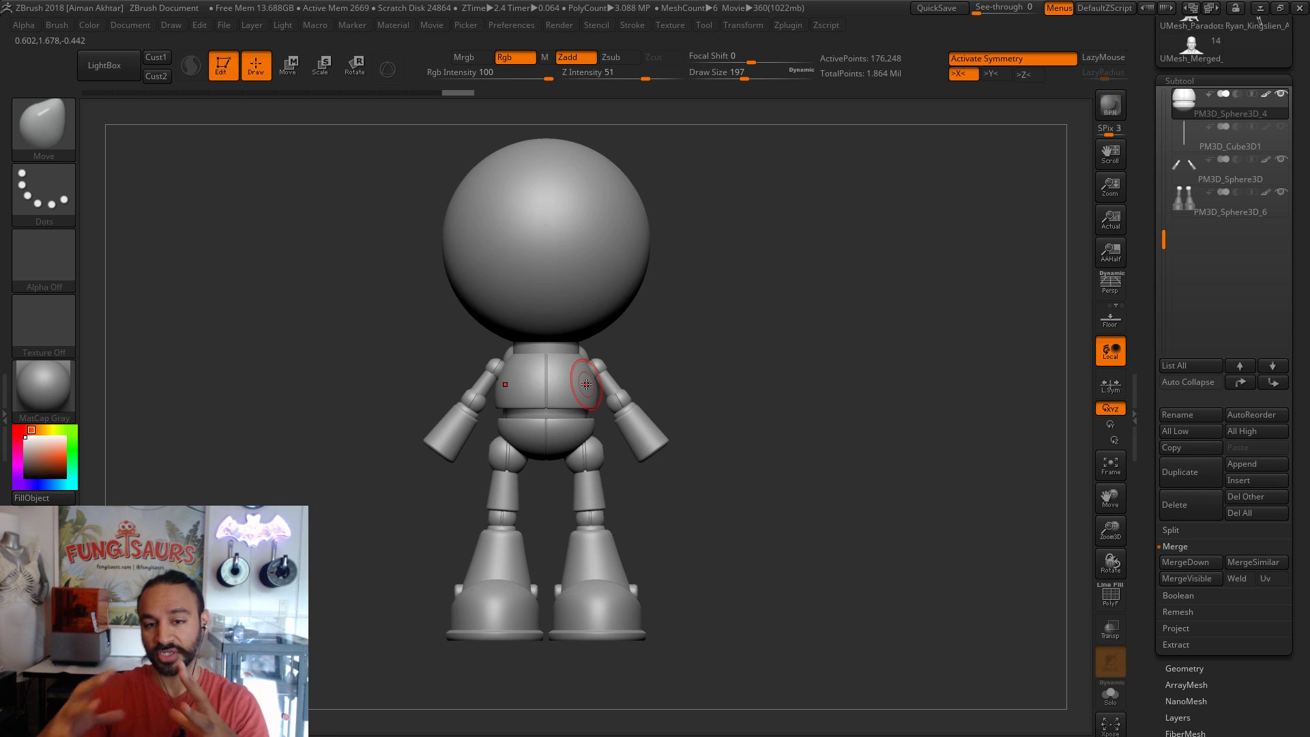
{"action": "left_click_drag", "start_coordinate": [683, 517], "coordinate": [681, 458]}
{"action": "left_click_drag", "start_coordinate": [805, 542], "coordinate": [846, 576], "text": "alt"}
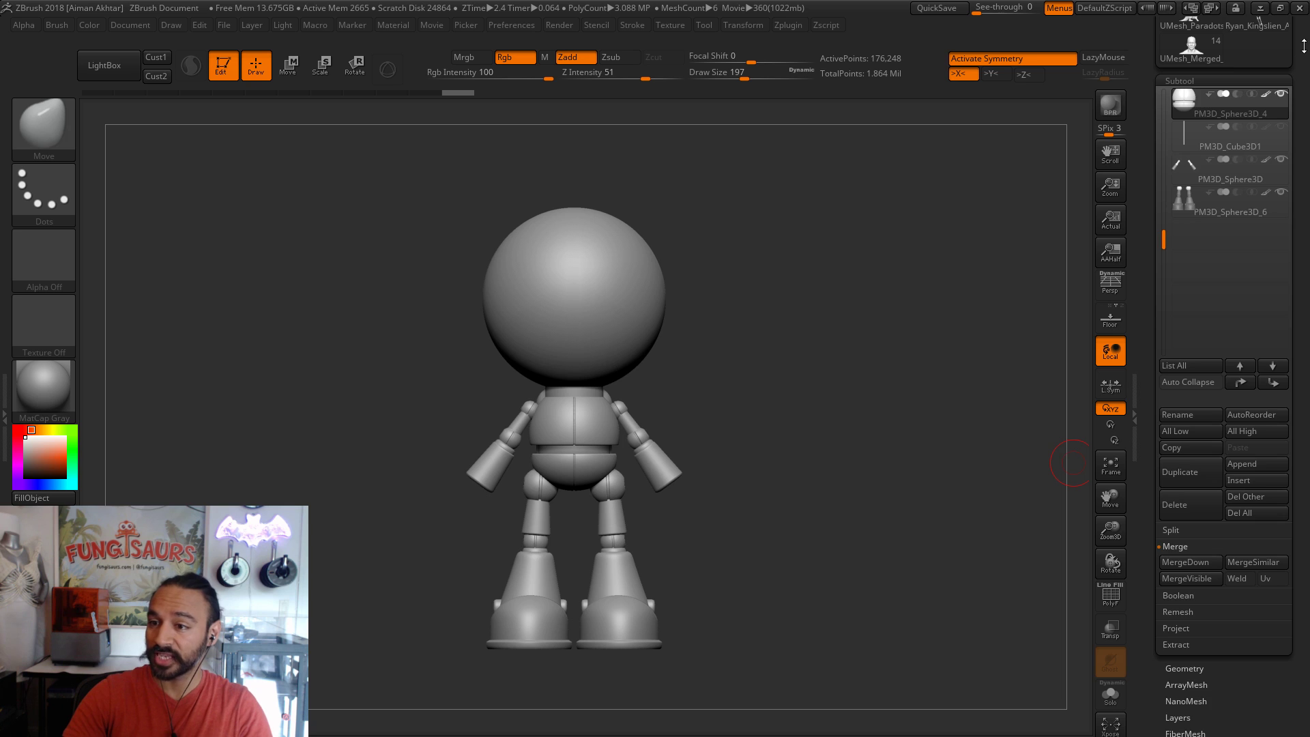
- Save the robot tool over the existing ZTool file in the Growbot folder
{"action": "left_click_drag", "start_coordinate": [1303, 41], "coordinate": [1282, 164]}
{"action": "key", "text": "ctrl+s"}
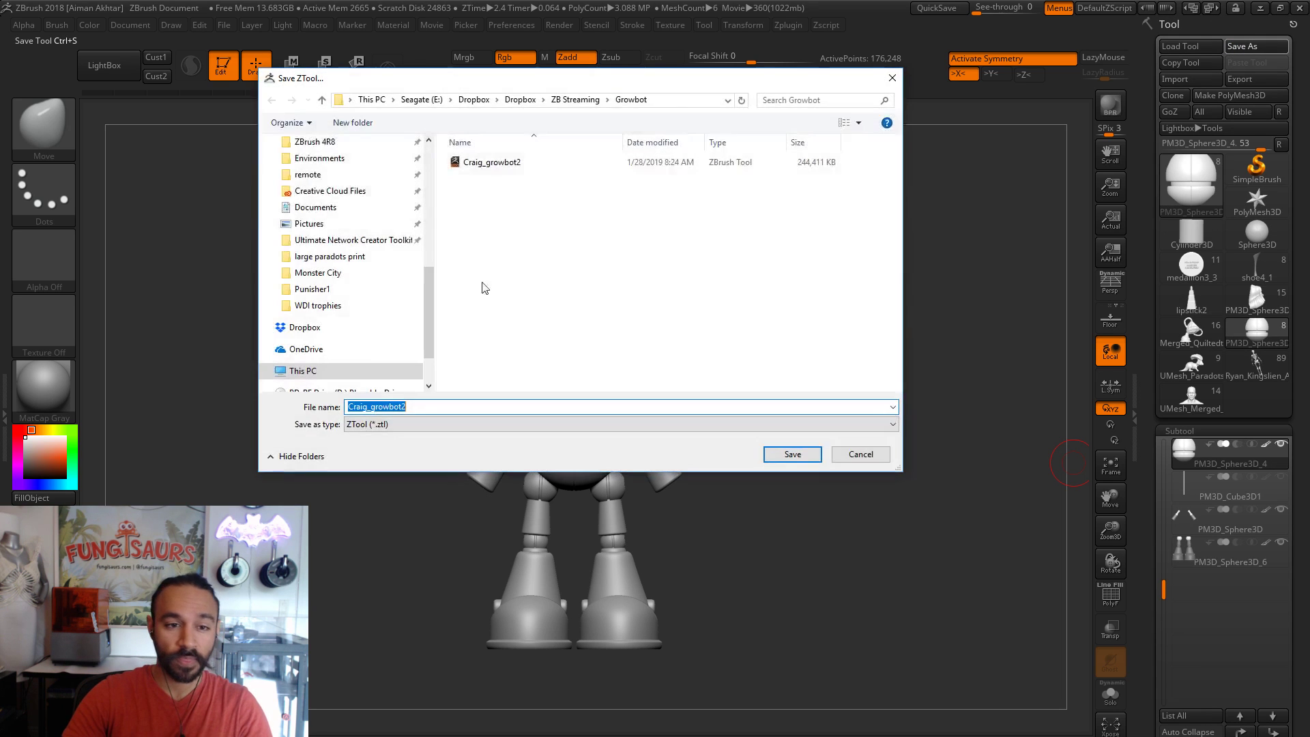
{"action": "left_click", "coordinate": [794, 455]}
{"action": "left_click", "coordinate": [695, 407]}
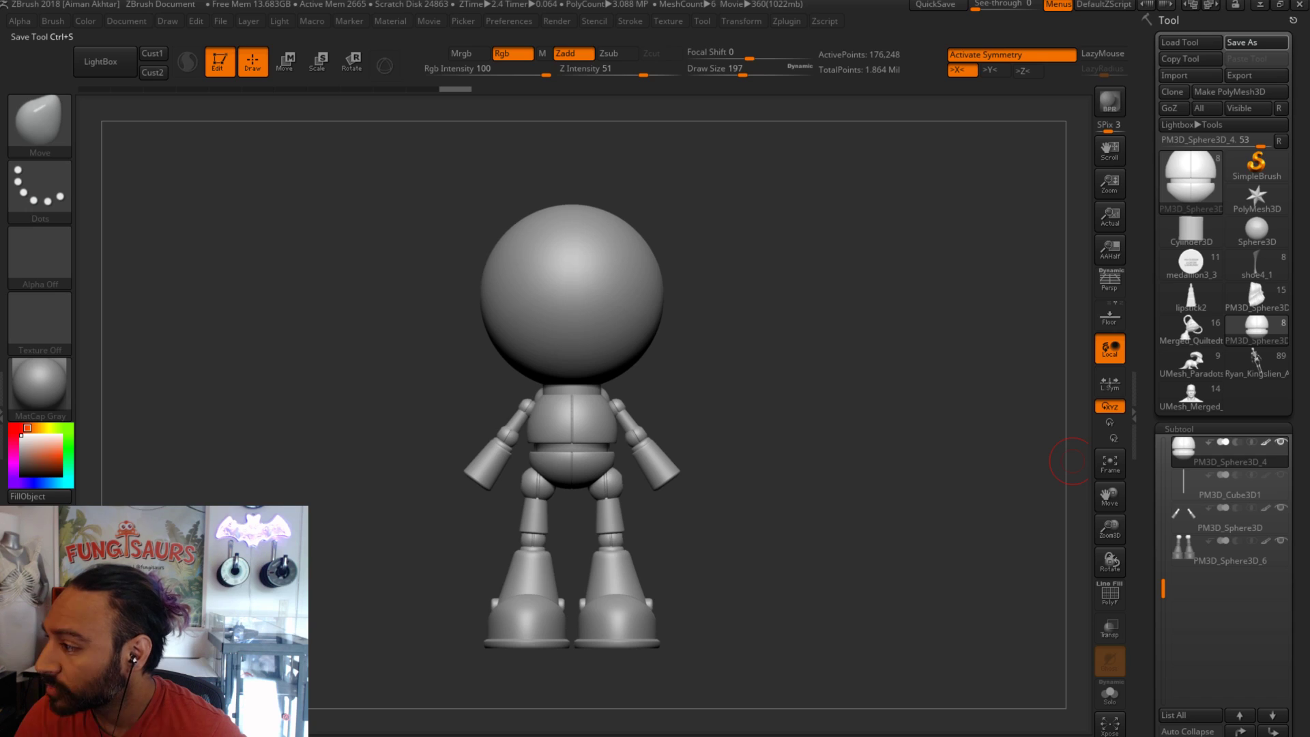
- Switch to Photos and browse the Fungisaurs images from the initial sketch through the character bios to the 3D print prototypes
{"action": "key", "text": "alt+Tab"}
{"action": "double_click", "coordinate": [717, 34]}
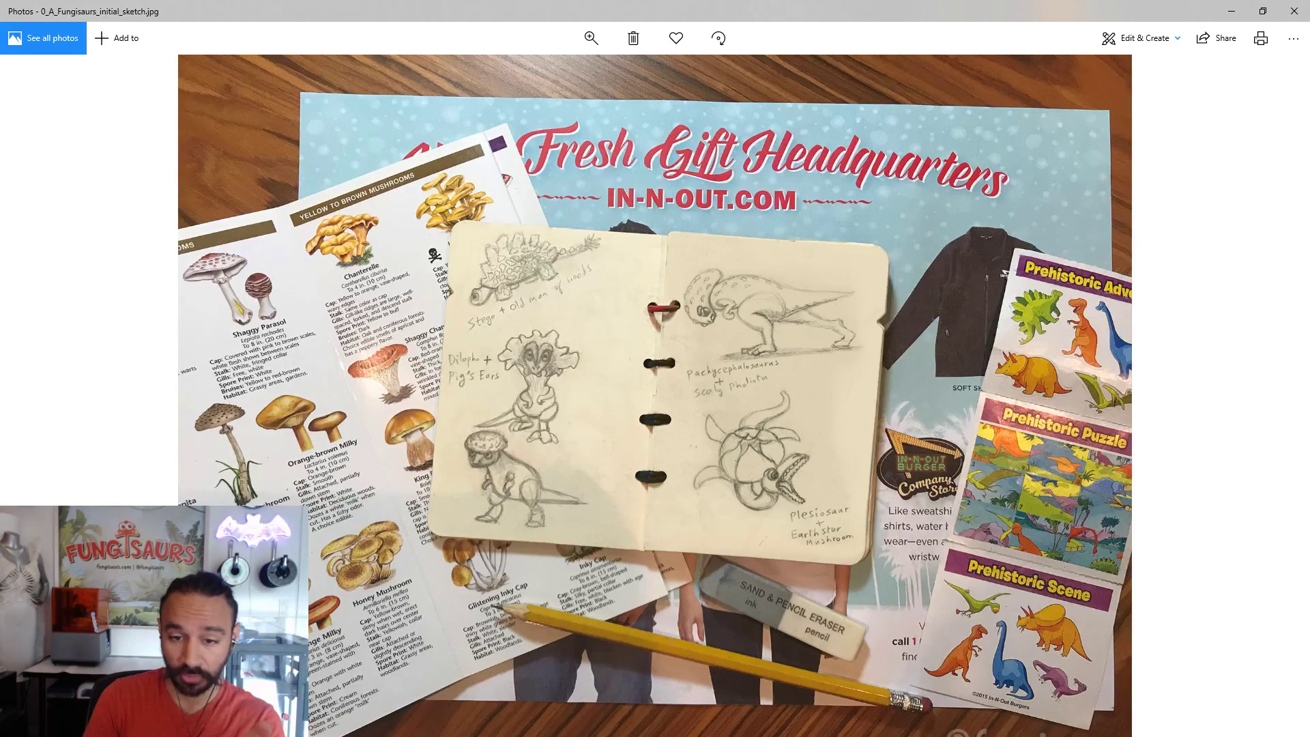
{"action": "key", "text": "Right"}
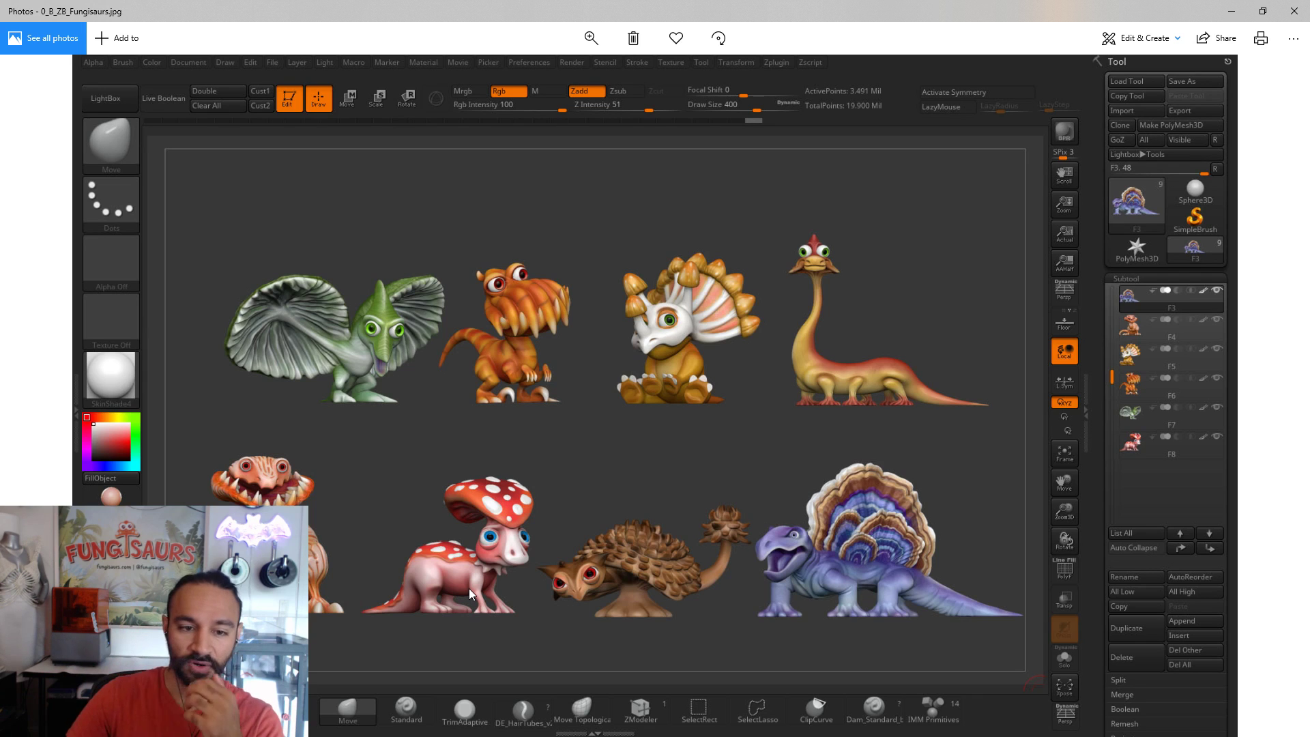
{"action": "key", "text": "Right"}
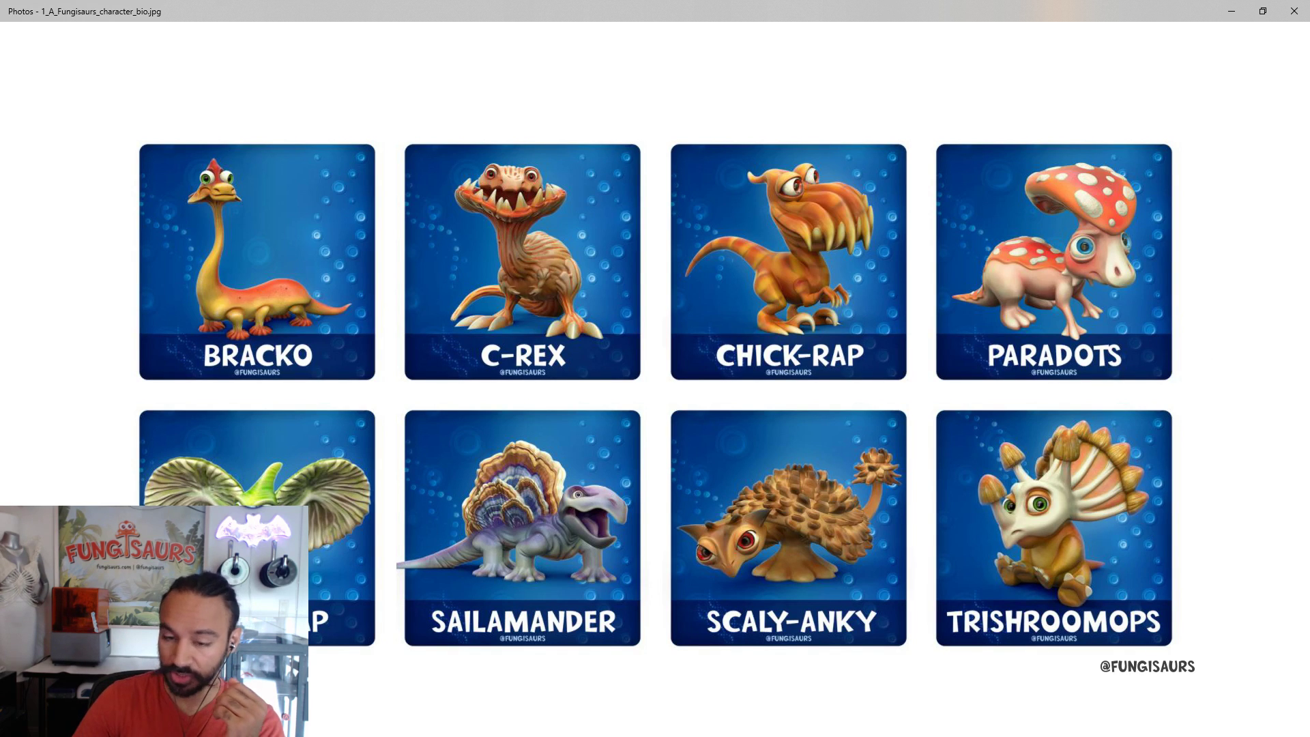
{"action": "key", "text": "Right"}
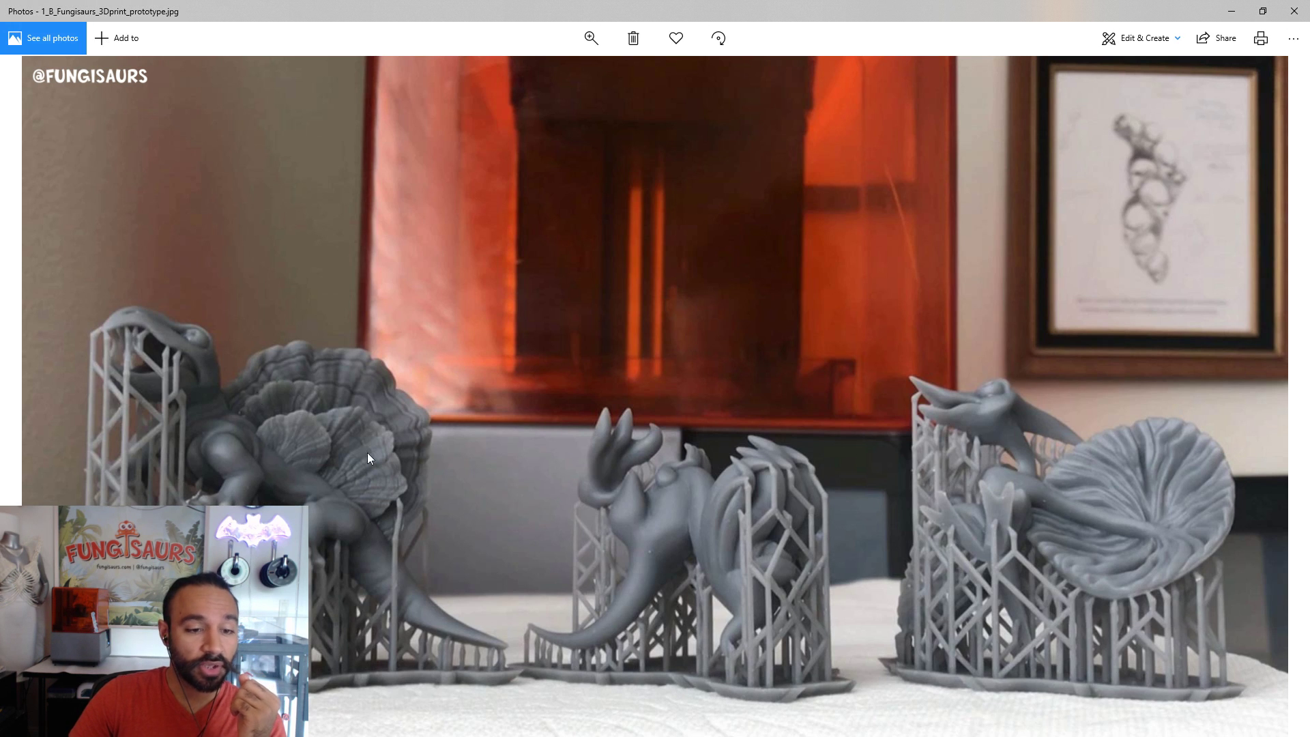
{"action": "scroll", "coordinate": [445, 517], "scroll_direction": "up", "scroll_amount": 2}
{"action": "scroll", "coordinate": [444, 523], "scroll_direction": "down", "scroll_amount": 2}
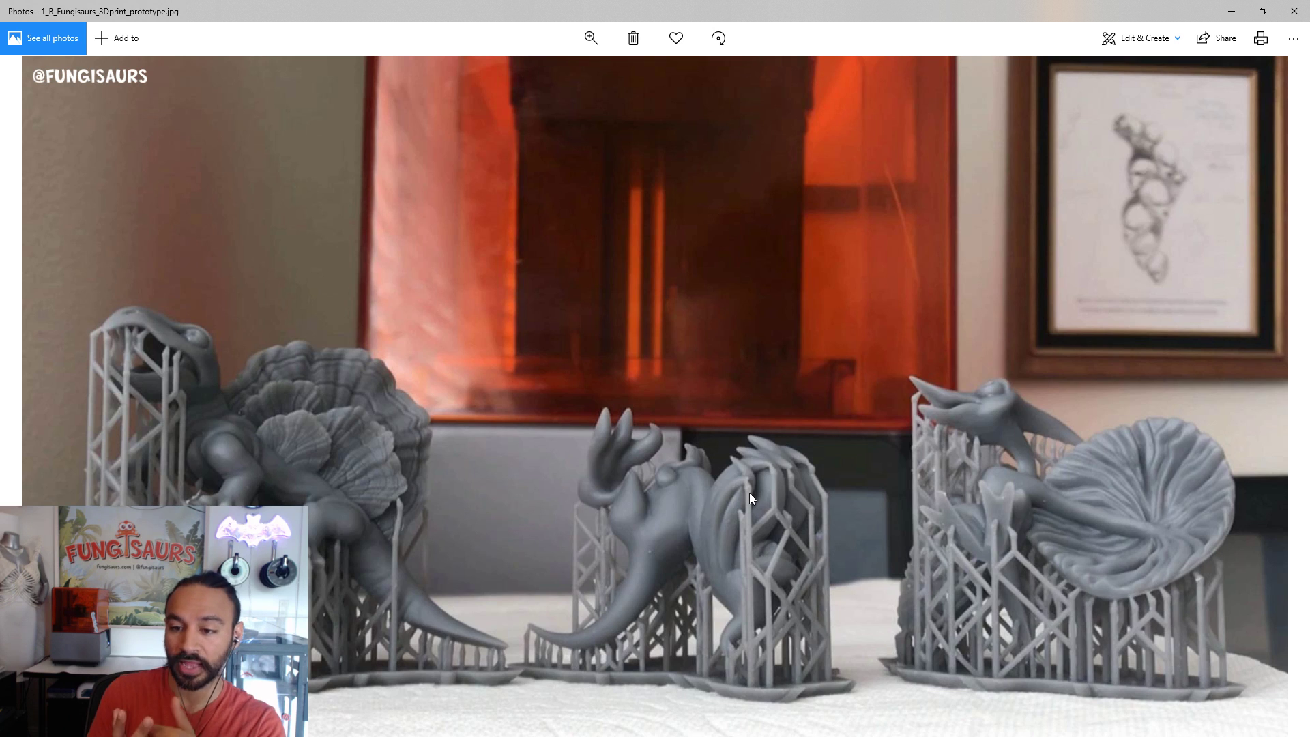
- Browse the Fungisaurs images from the 3D print software view through printing, painting and the convention booth to the character bios, and close Photos
{"action": "key", "text": "Right"}
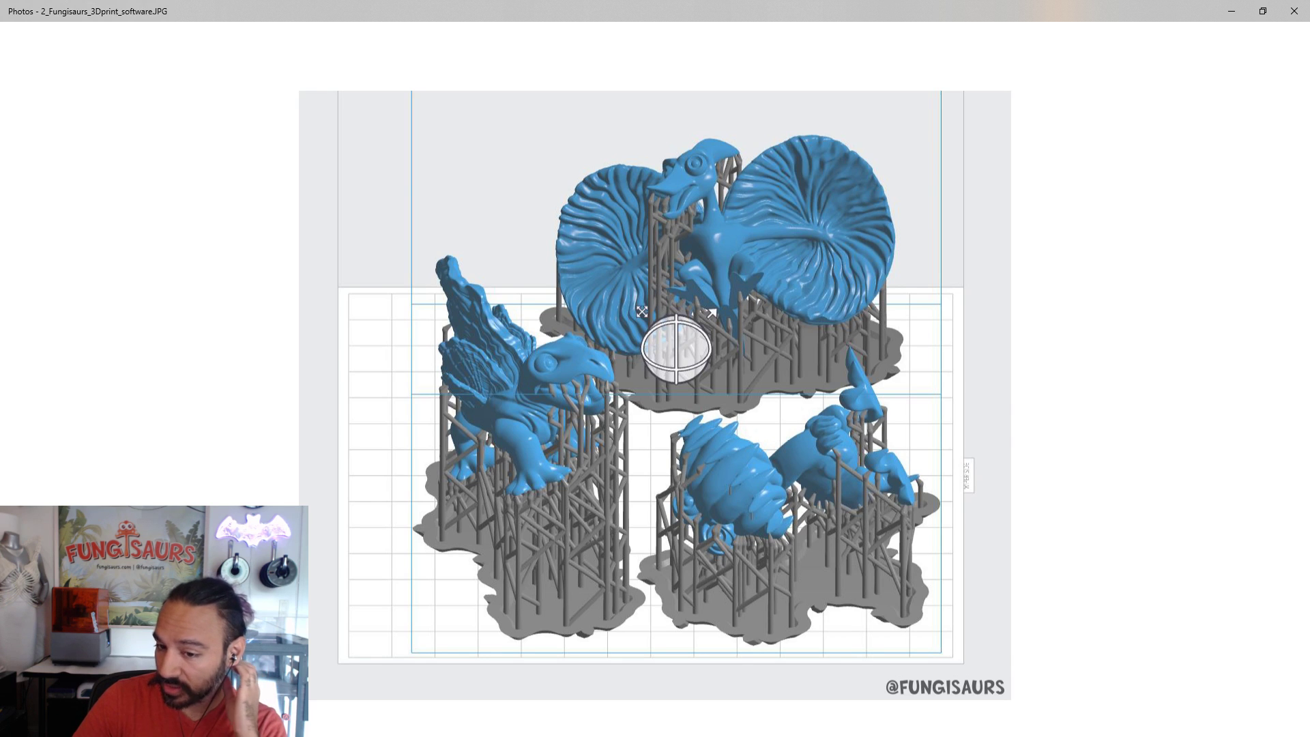
{"action": "key", "text": "Right"}
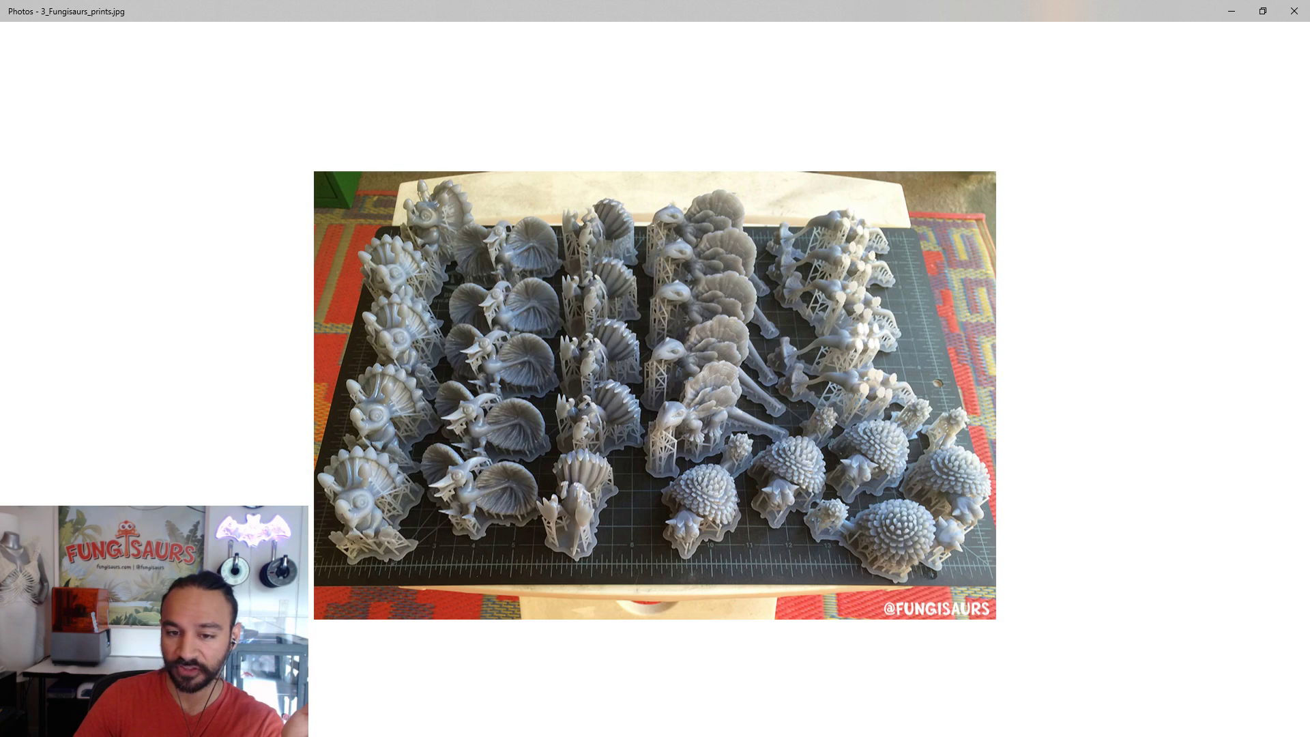
{"action": "key", "text": "Right"}
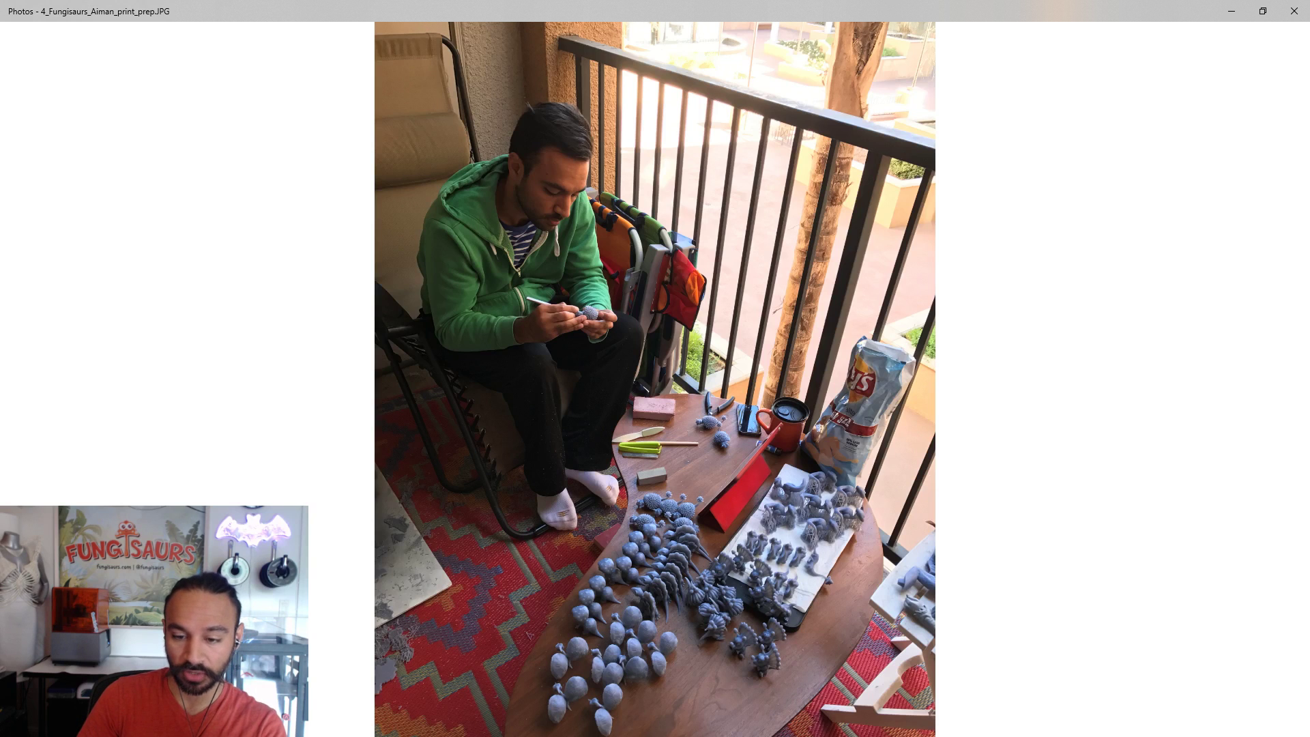
{"action": "key", "text": "Right"}
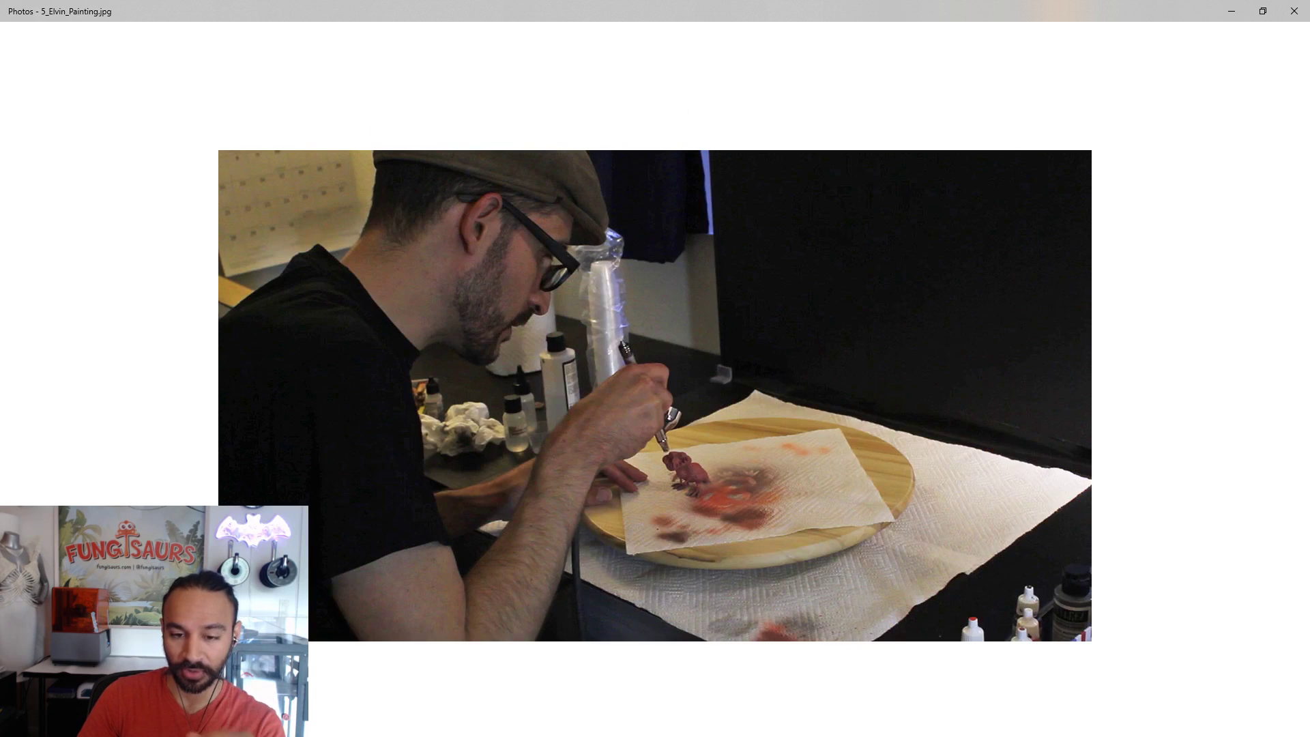
{"action": "key", "text": "Right"}
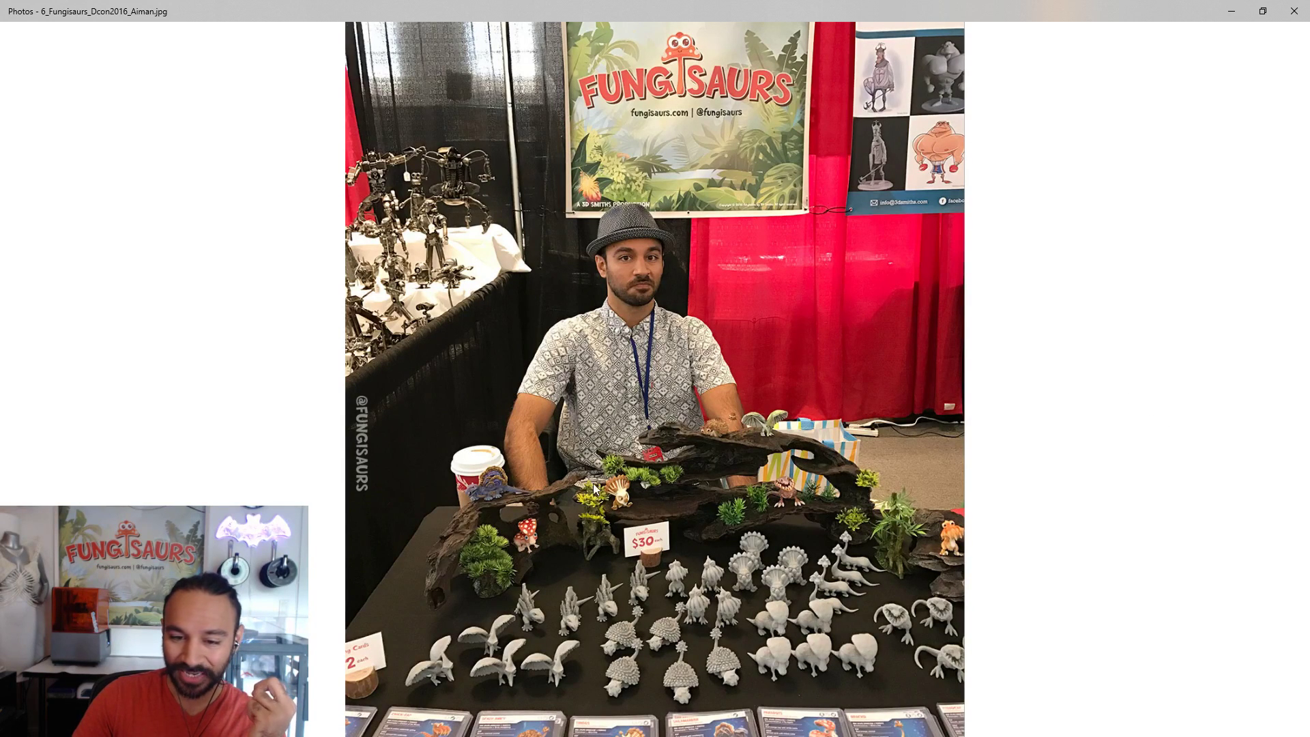
{"action": "key", "text": "Left"}
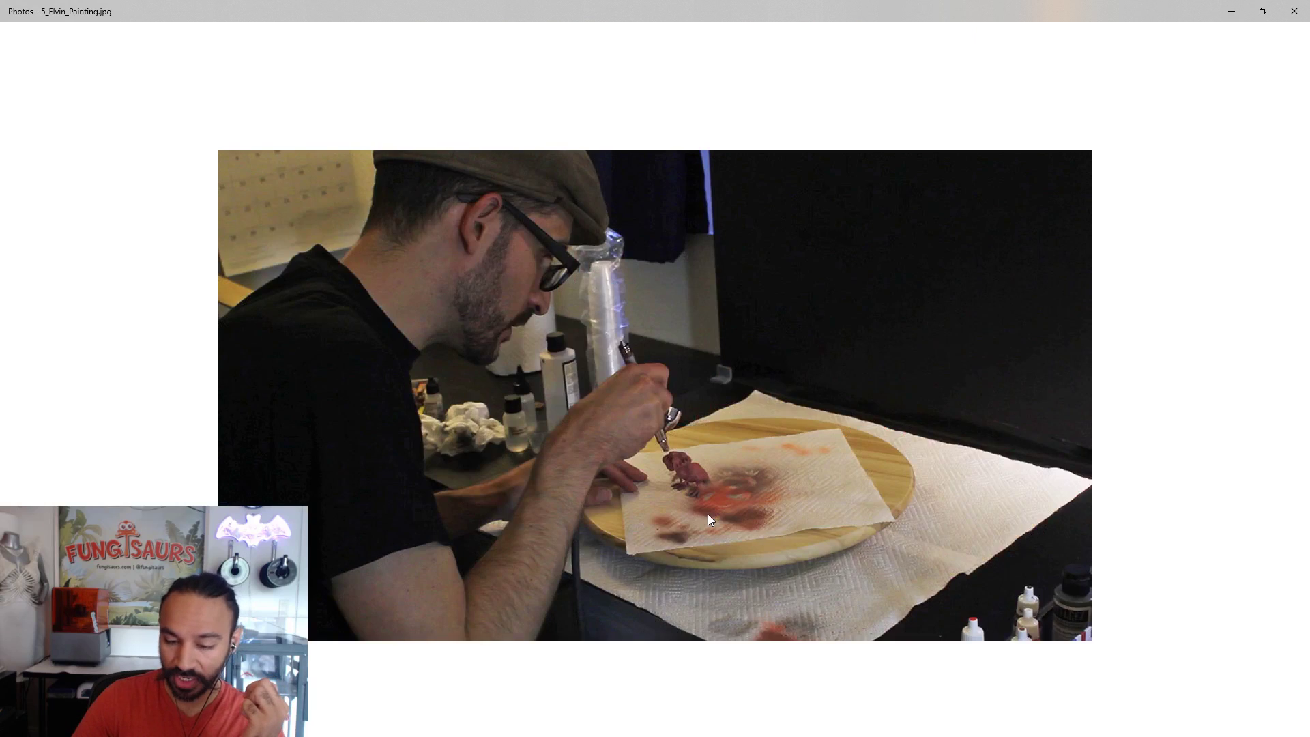
{"action": "key", "text": "Right"}
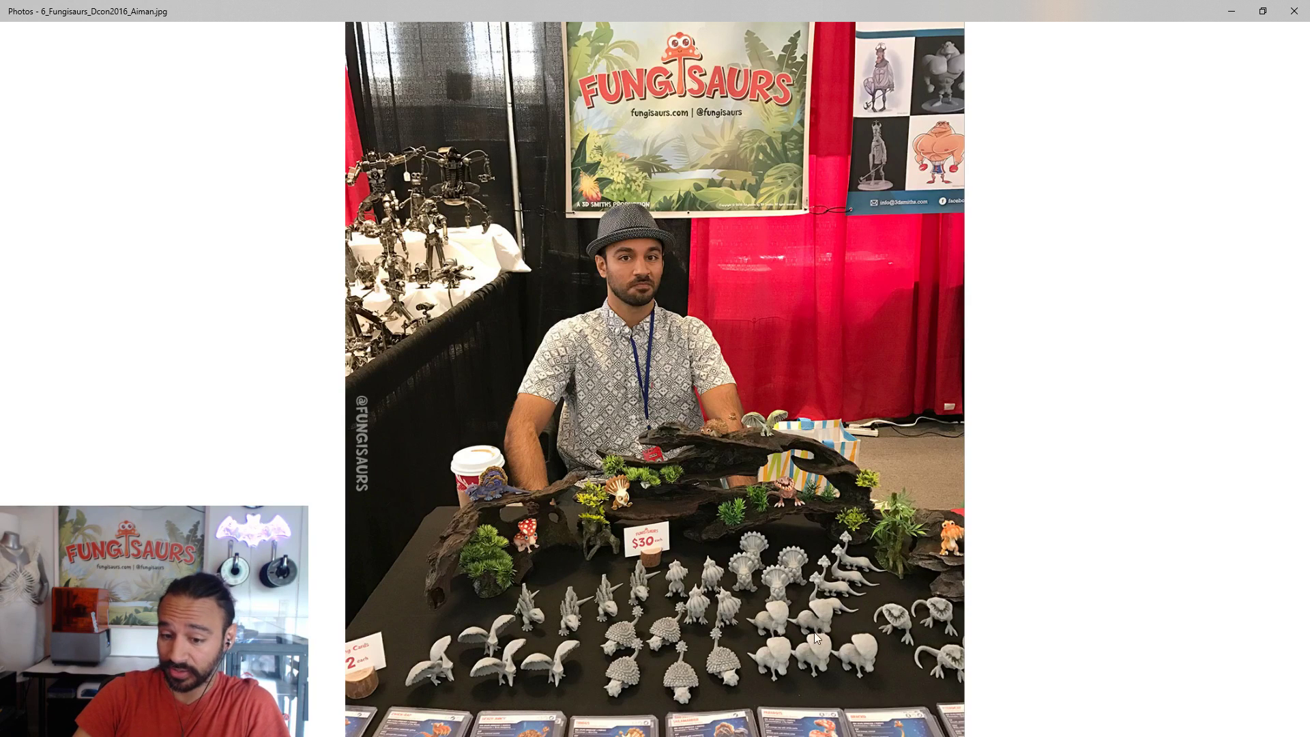
{"action": "left_click", "coordinate": [836, 609]}
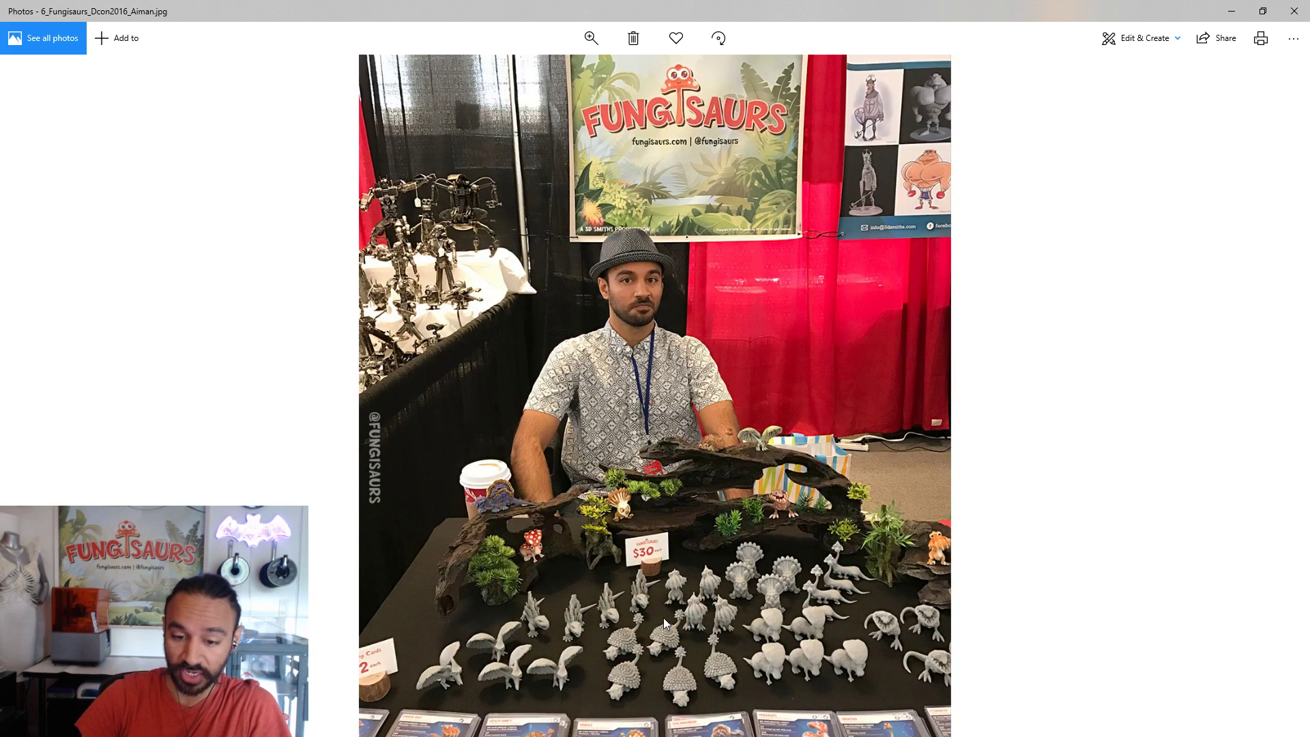
{"action": "key", "text": "Right"}
{"action": "key", "text": "Right"}
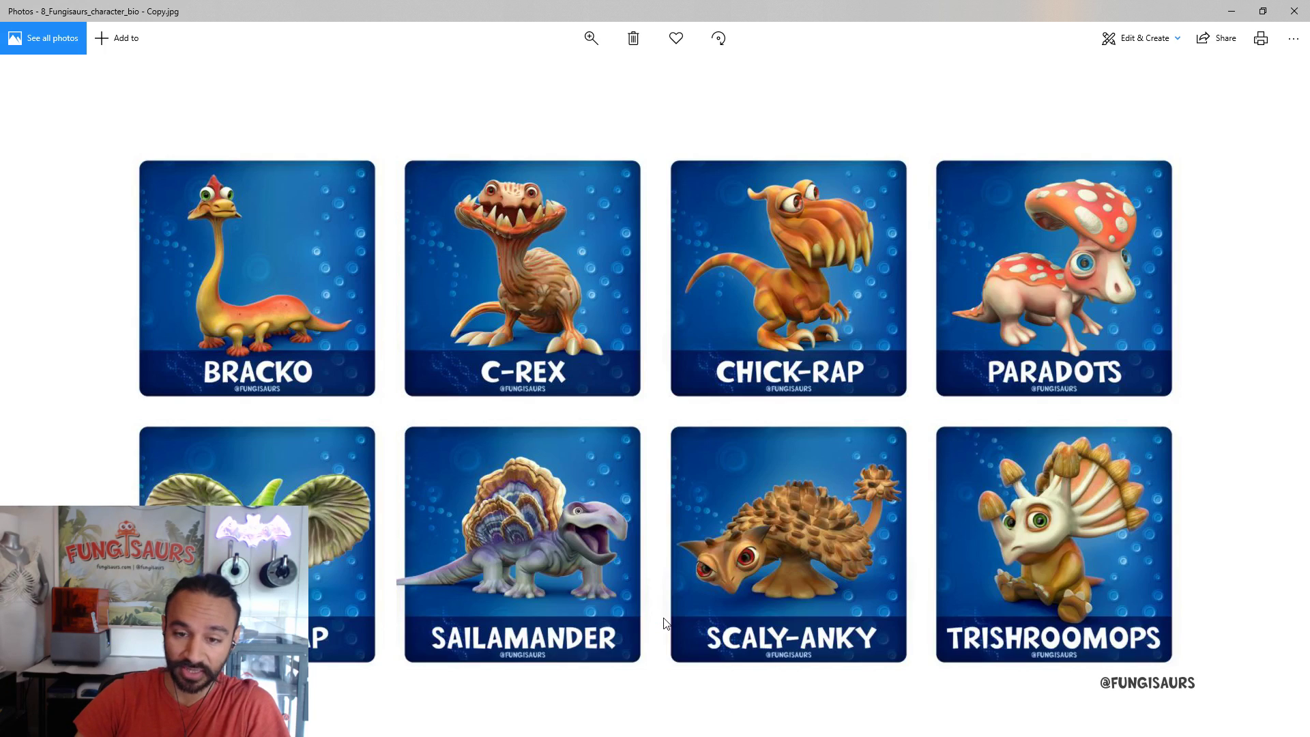
{"action": "left_click", "coordinate": [1294, 11]}
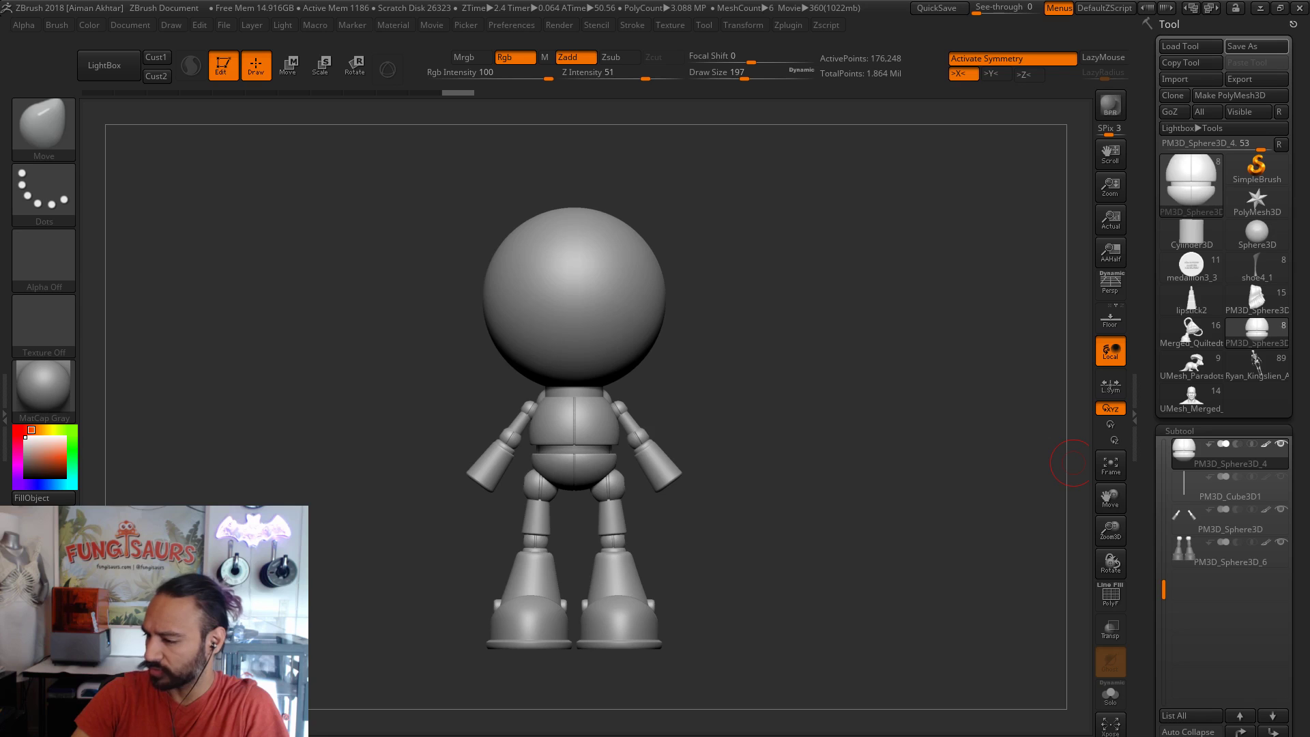
- Switch to the Photos window with the factory images and view the factory collage and the spray-painting photos
{"action": "key", "text": "super+d"}
{"action": "key", "text": "super+d"}
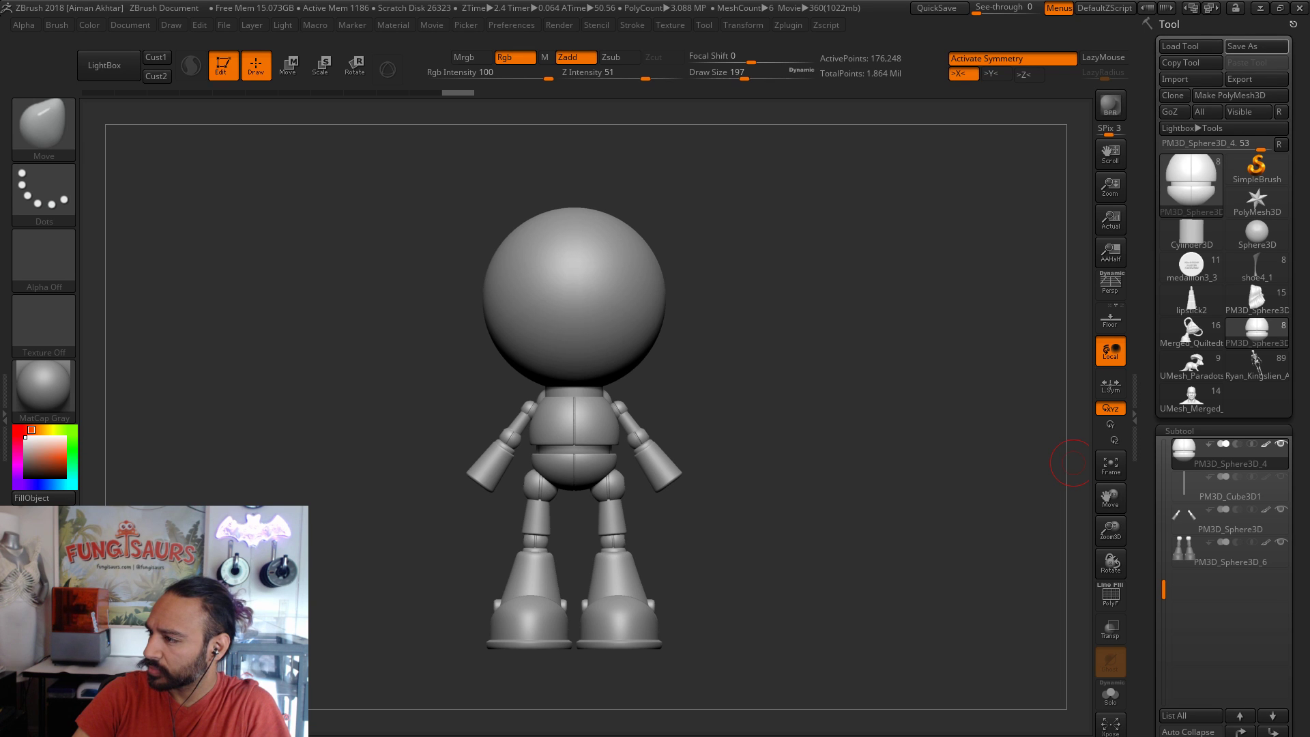
{"action": "key", "text": "alt+Tab"}
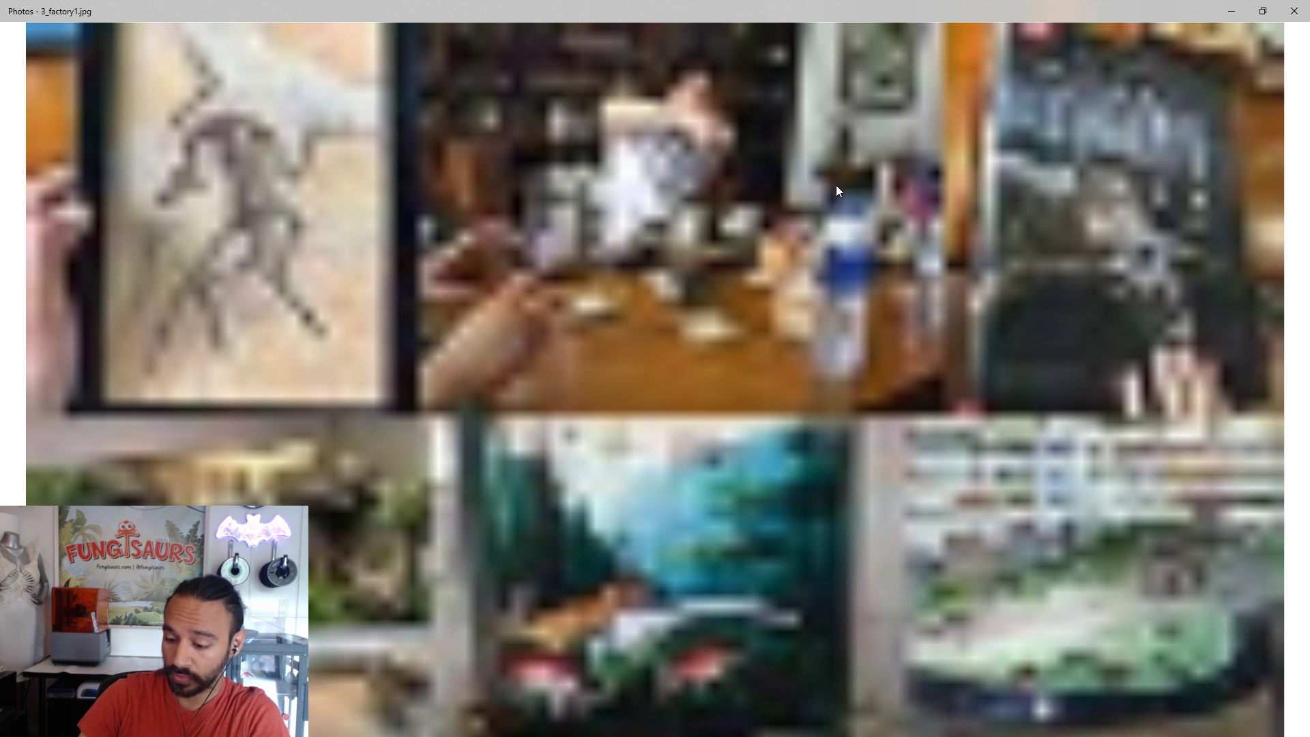
{"action": "key", "text": "Left"}
{"action": "key", "text": "Right"}
{"action": "key", "text": "Right"}
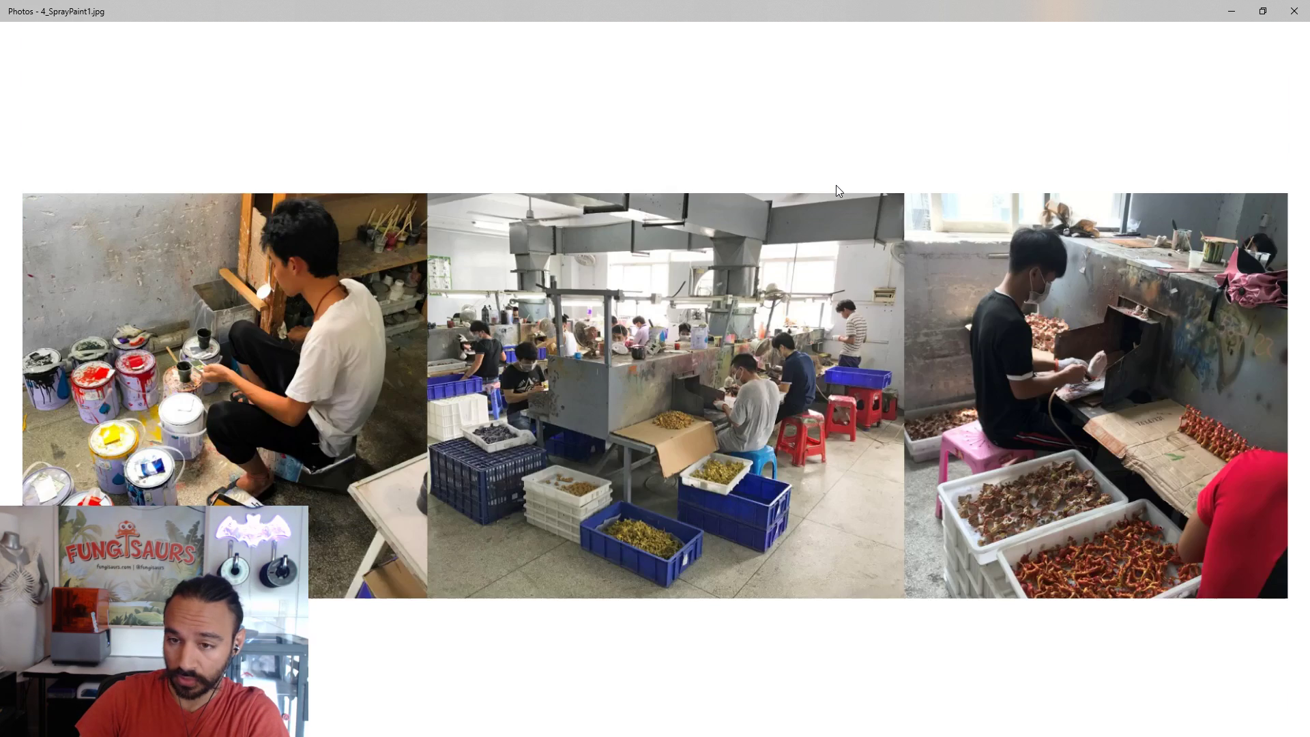
{"action": "key", "text": "Left"}
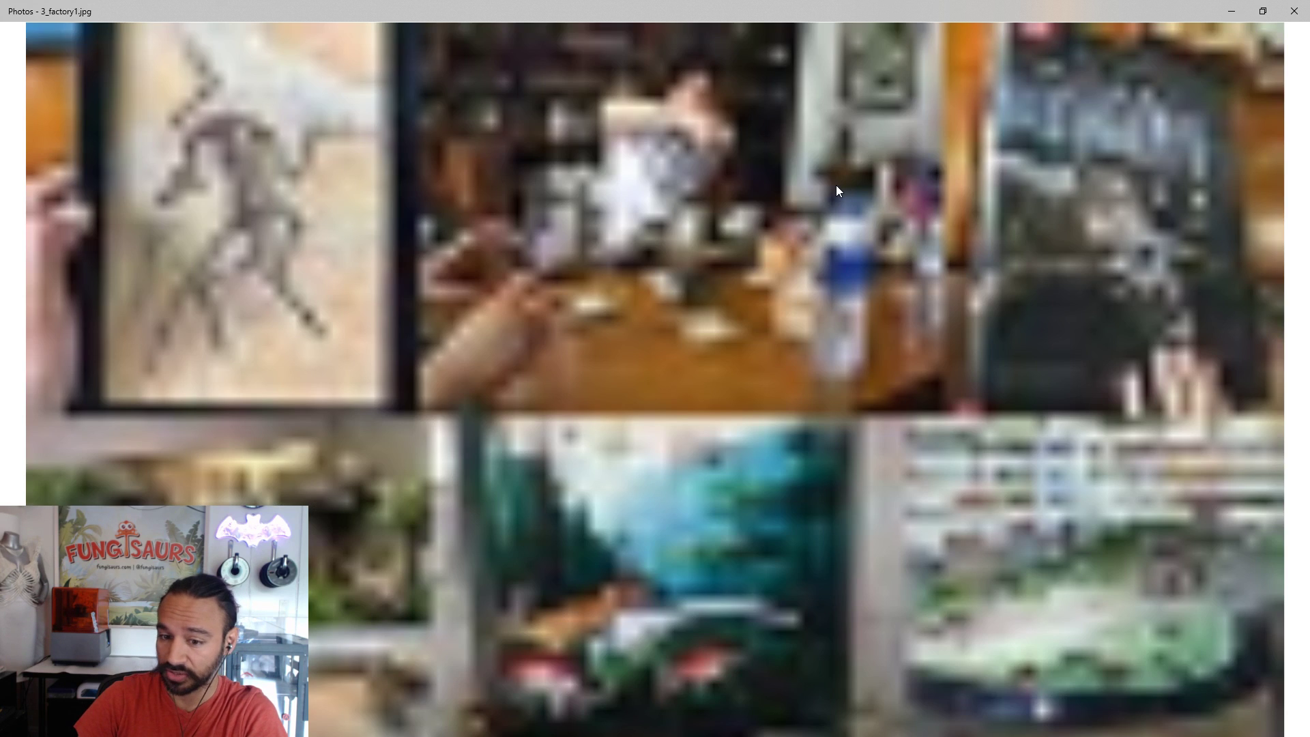
{"action": "key", "text": "Right"}
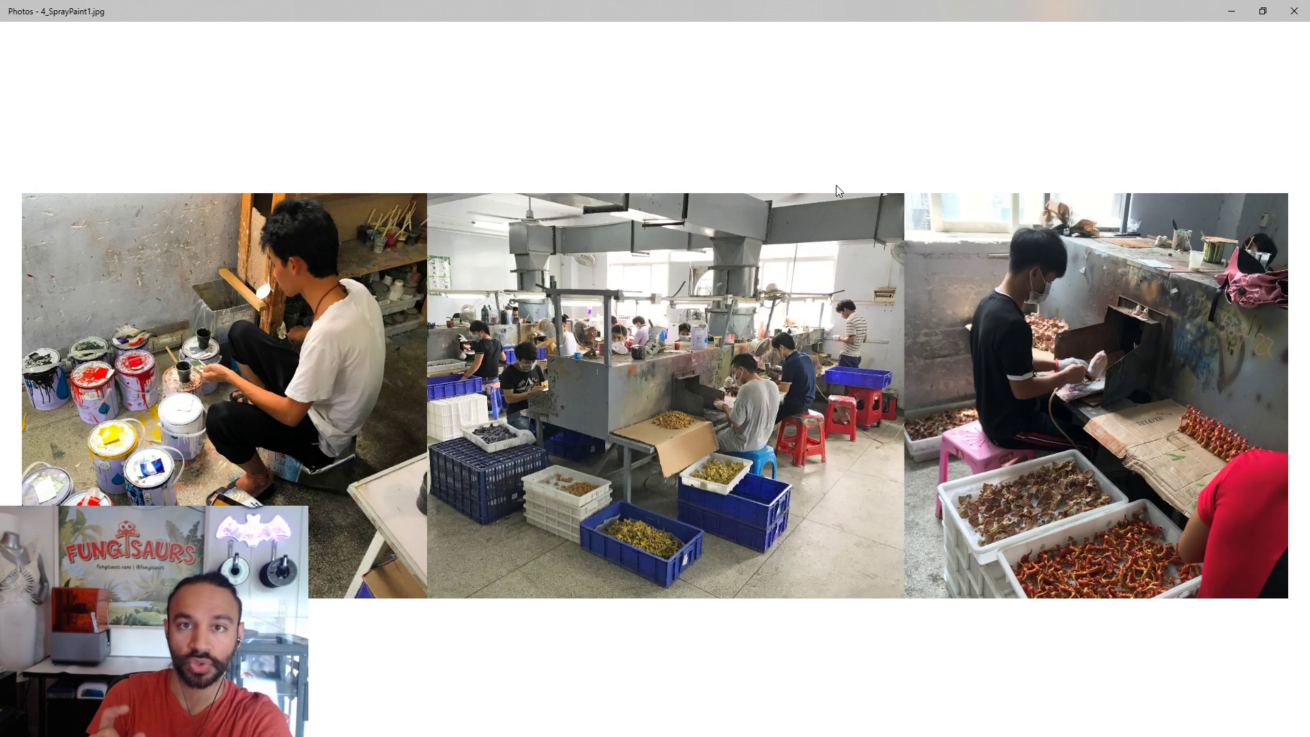
- Browse the hand-painting, painted heads, packaging, Playmind and display box photos, and close Photos to return to ZBrush
{"action": "key", "text": "Right"}
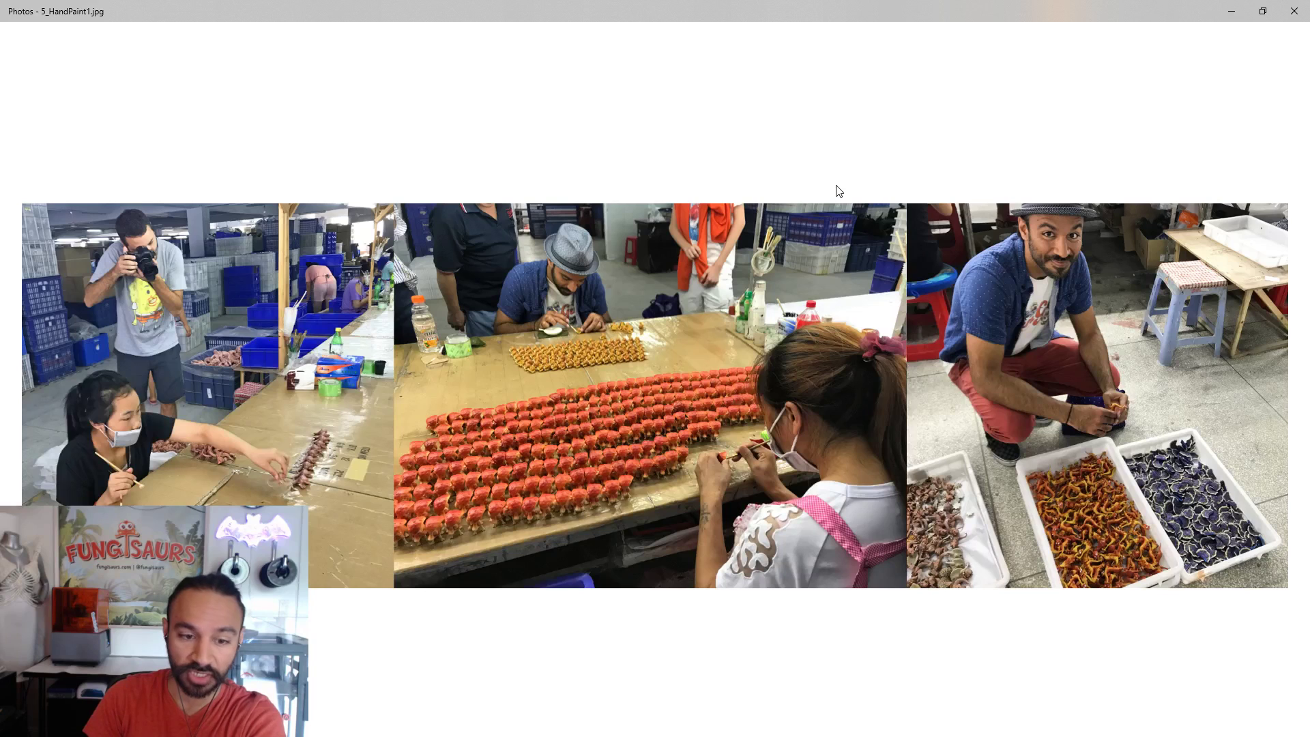
{"action": "key", "text": "Right"}
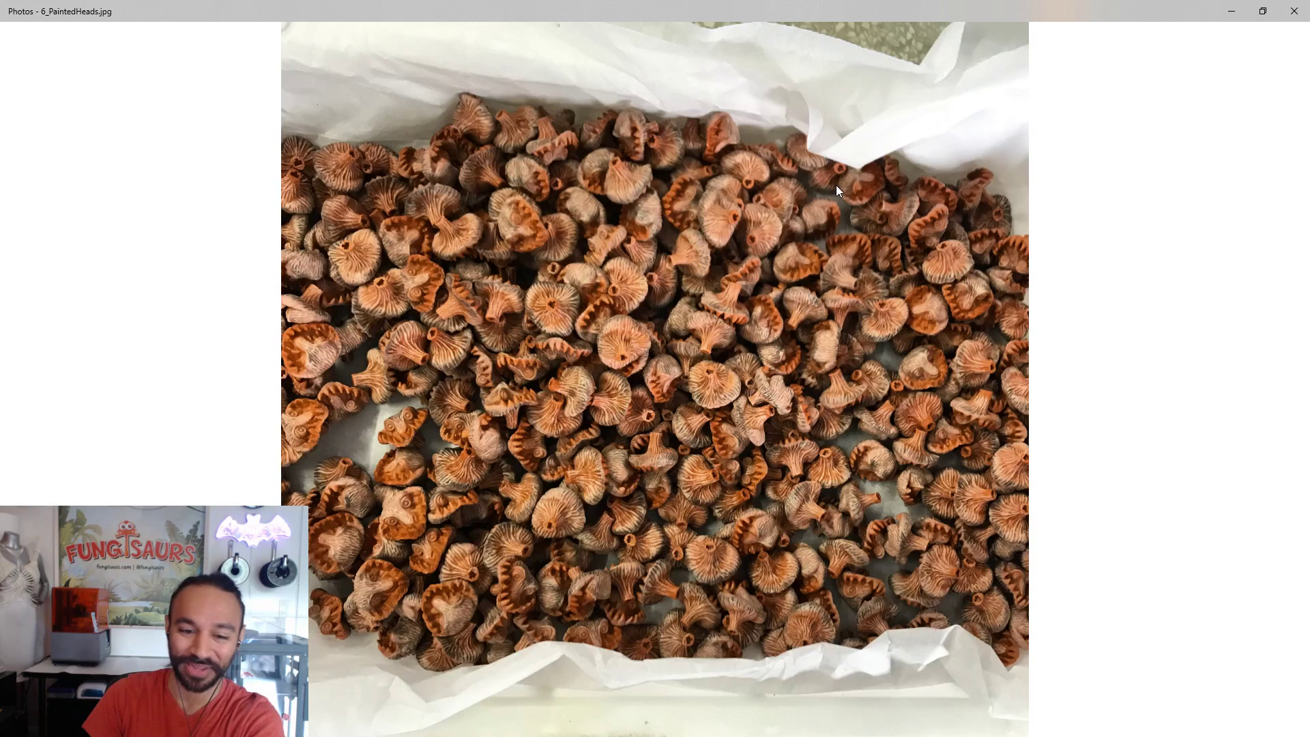
{"action": "key", "text": "Right"}
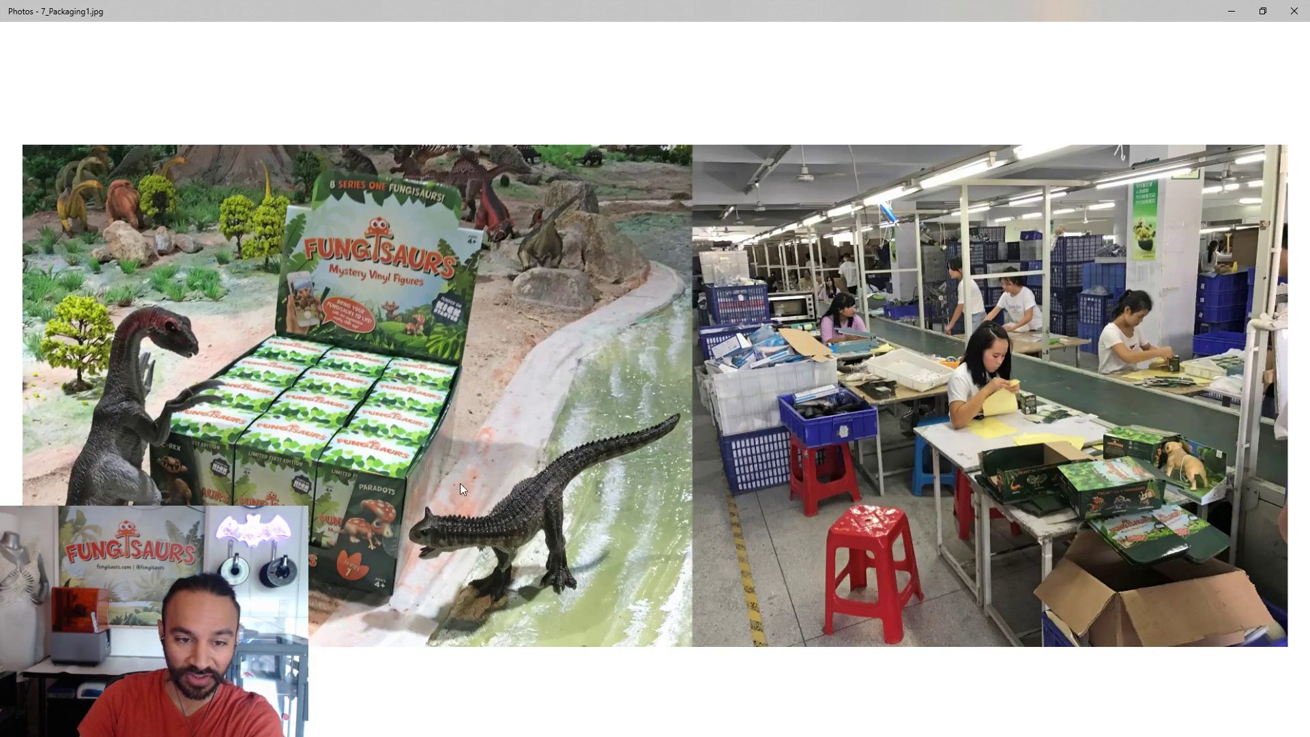
{"action": "key", "text": "Right"}
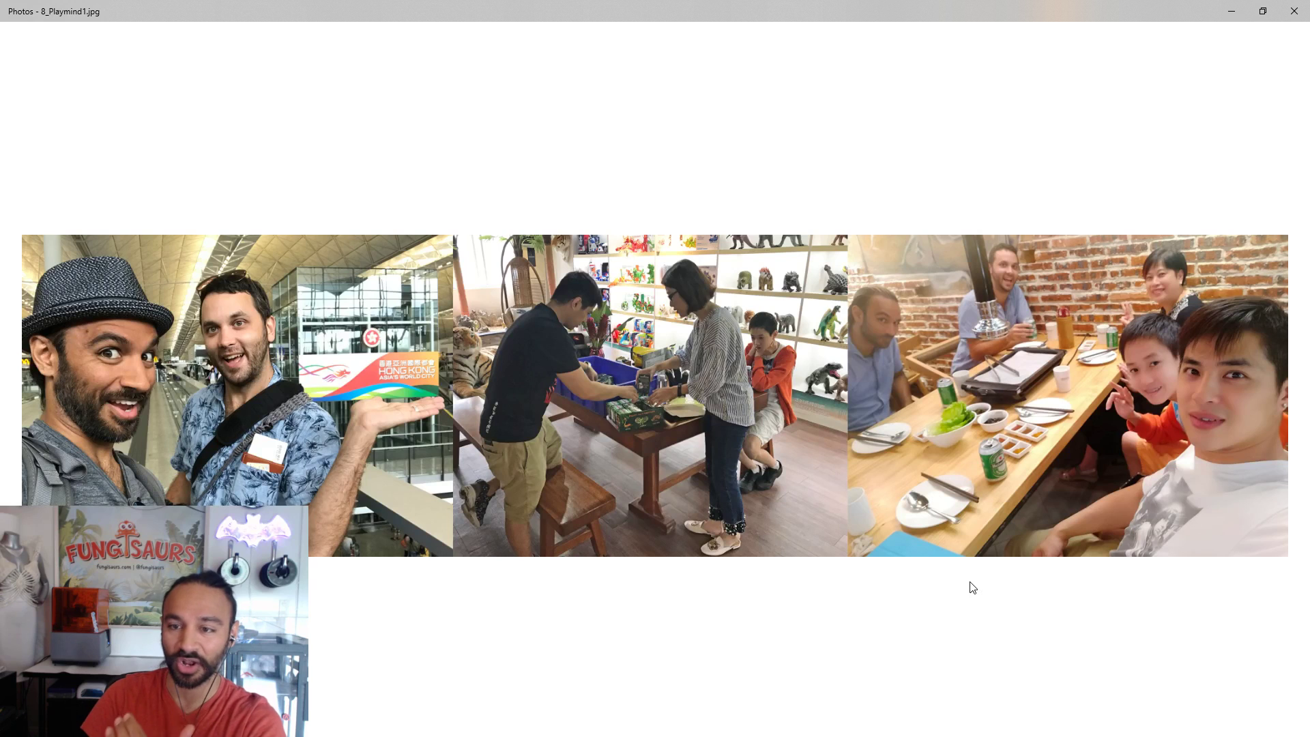
{"action": "key", "text": "Right"}
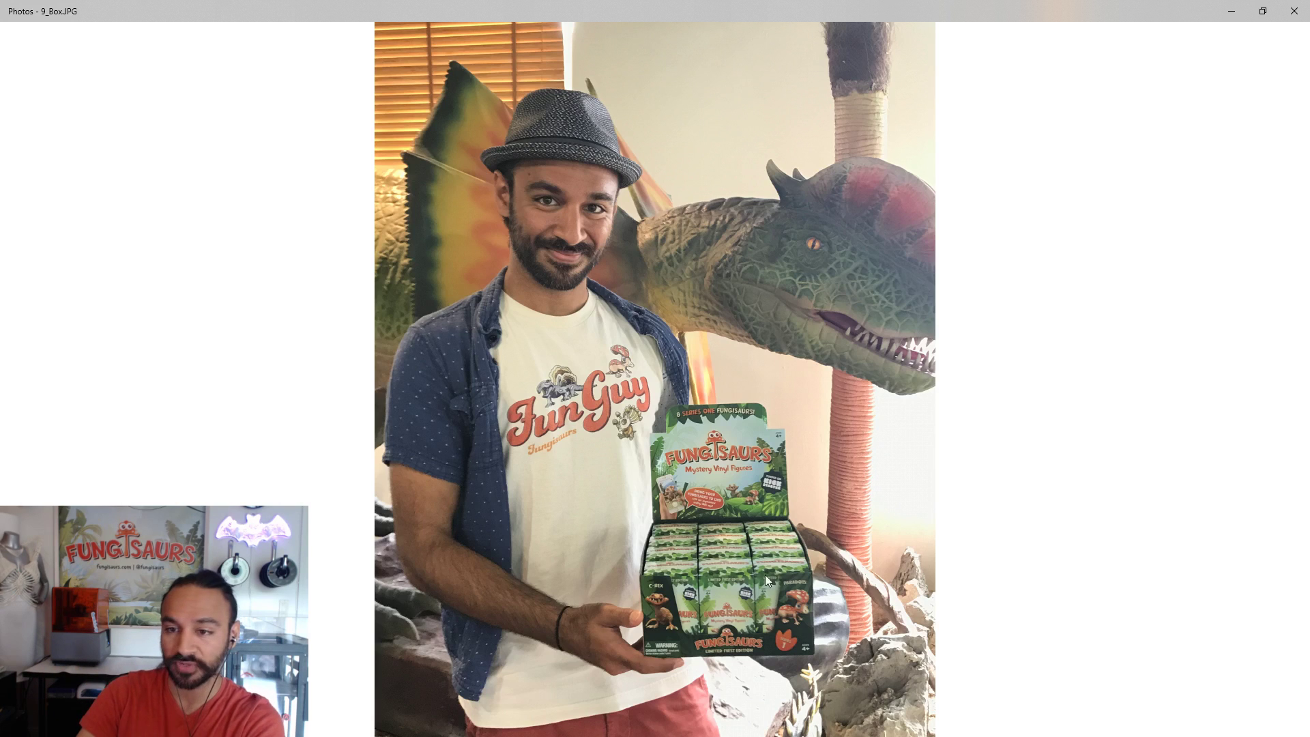
{"action": "left_click", "coordinate": [1295, 11]}
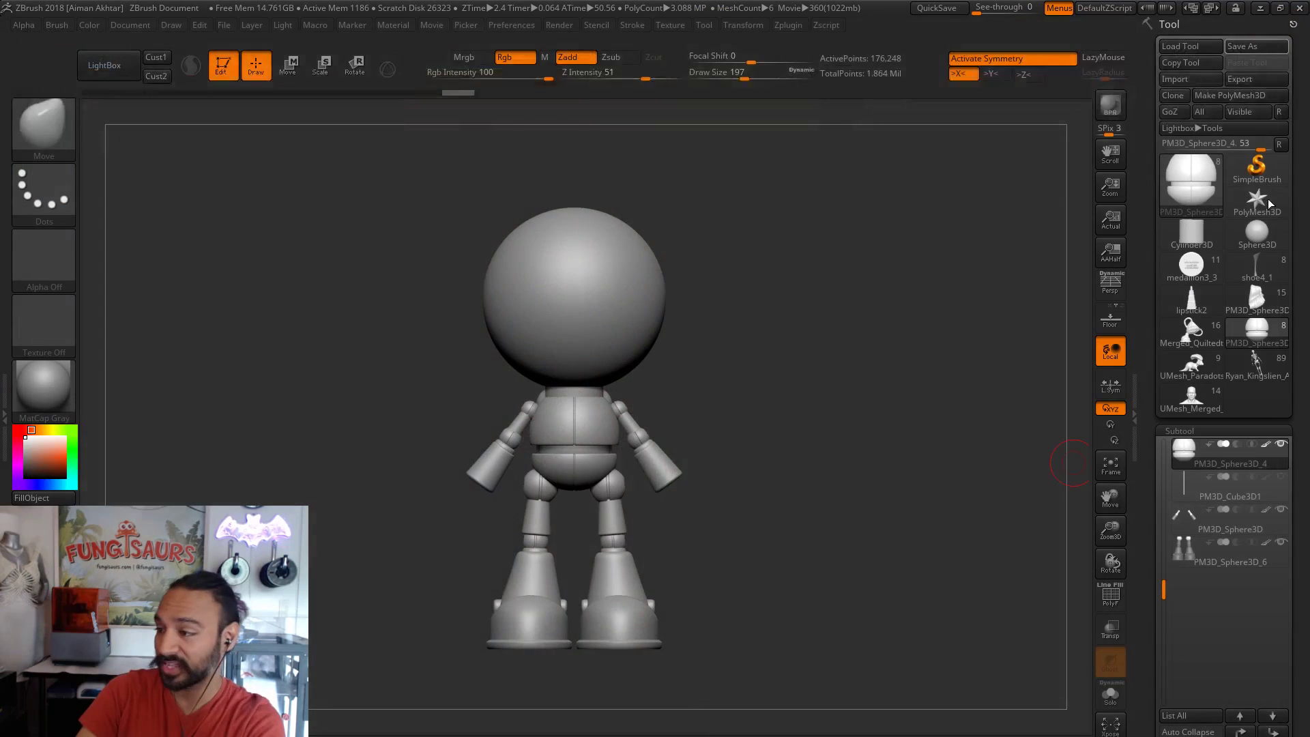
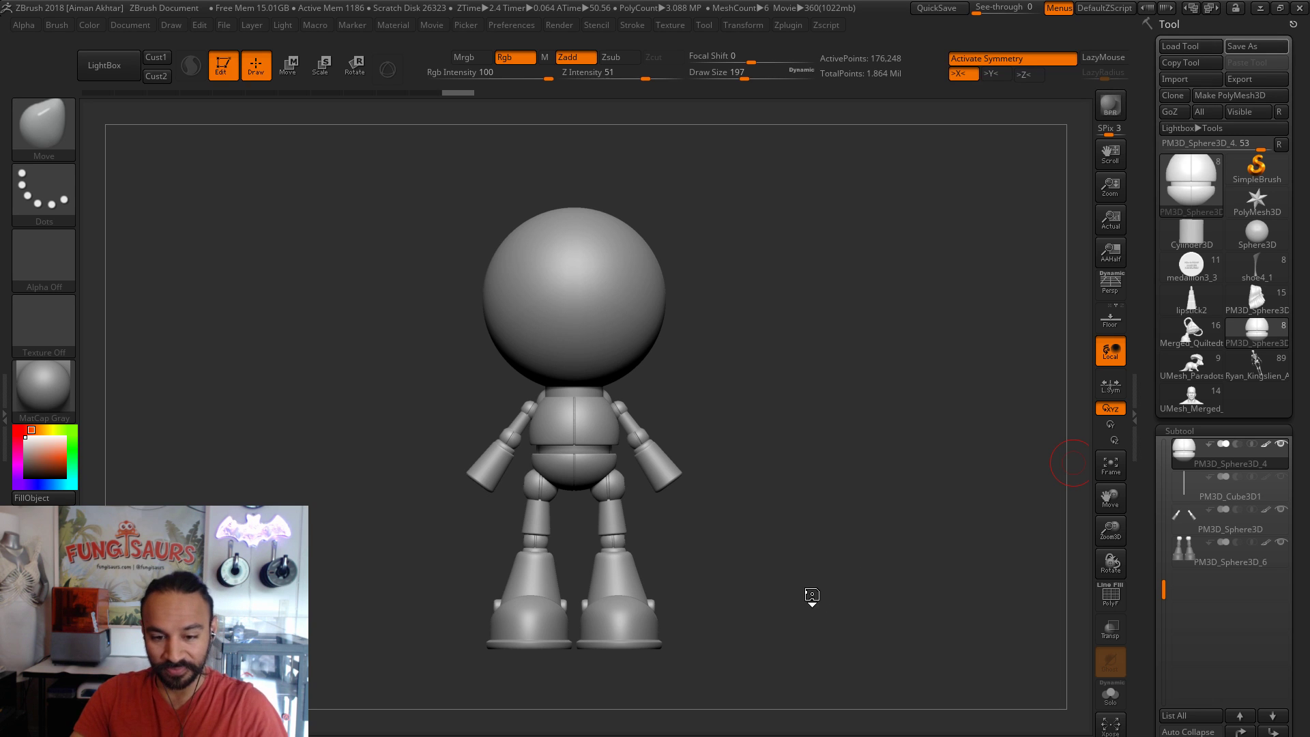
- Select the twin-cylinder subtool from beneath the robot, isolate it and display its polyframe for a close view of the polygroups
{"action": "left_click_drag", "start_coordinate": [772, 596], "coordinate": [606, 594]}
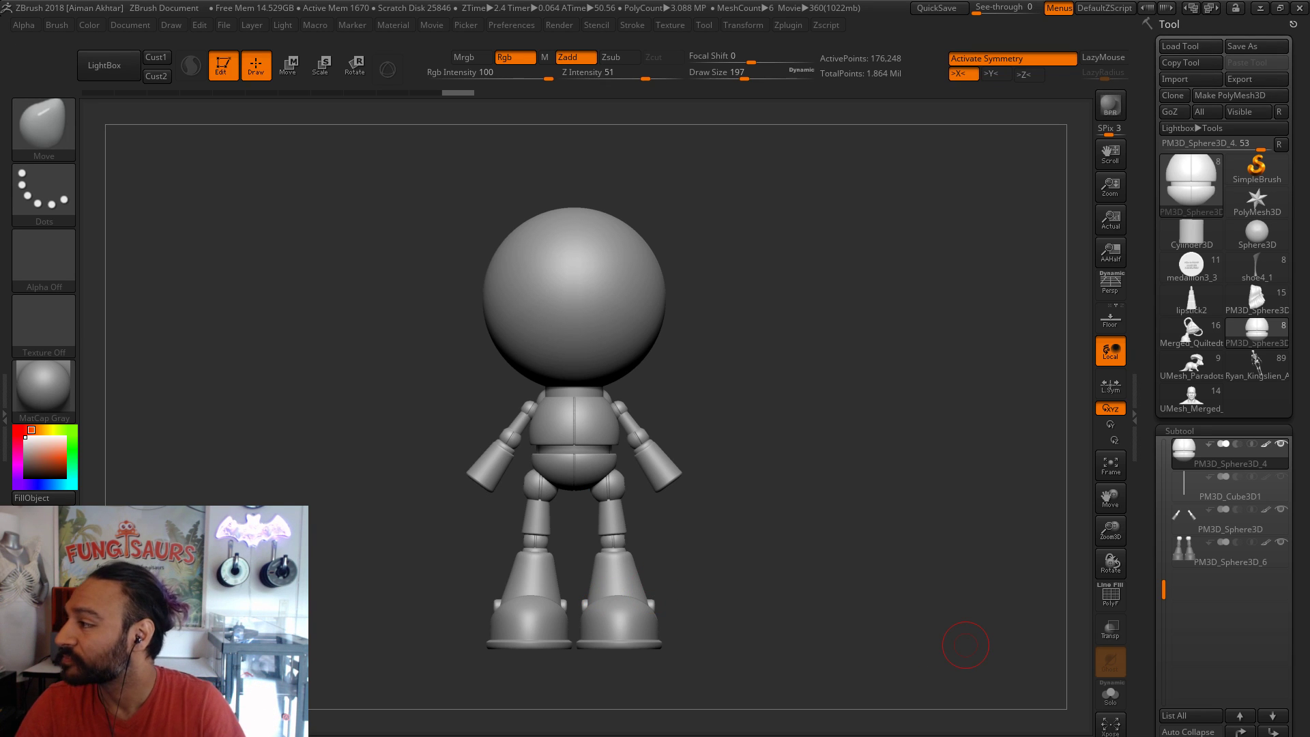
{"action": "mouse_move", "coordinate": [781, 526]}
{"action": "left_mouse_down"}
{"action": "mouse_move", "coordinate": [840, 546]}
{"action": "mouse_move", "coordinate": [699, 544]}
{"action": "mouse_move", "coordinate": [805, 544]}
{"action": "mouse_move", "coordinate": [743, 542]}
{"action": "left_mouse_up"}
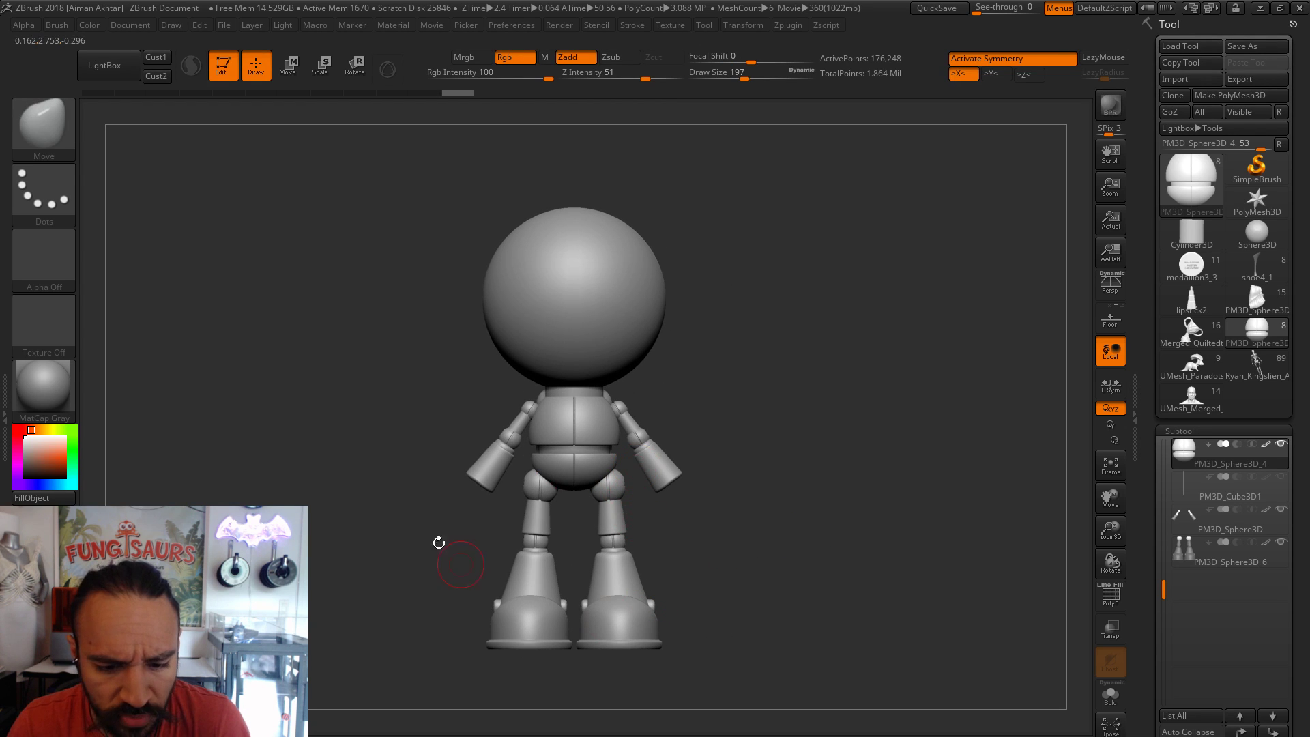
{"action": "mouse_move", "coordinate": [795, 699]}
{"action": "left_mouse_down"}
{"action": "mouse_move", "coordinate": [770, 646]}
{"action": "mouse_move", "coordinate": [783, 521]}
{"action": "mouse_move", "coordinate": [686, 522]}
{"action": "left_mouse_up"}
{"action": "left_click_drag", "start_coordinate": [778, 465], "coordinate": [772, 312]}
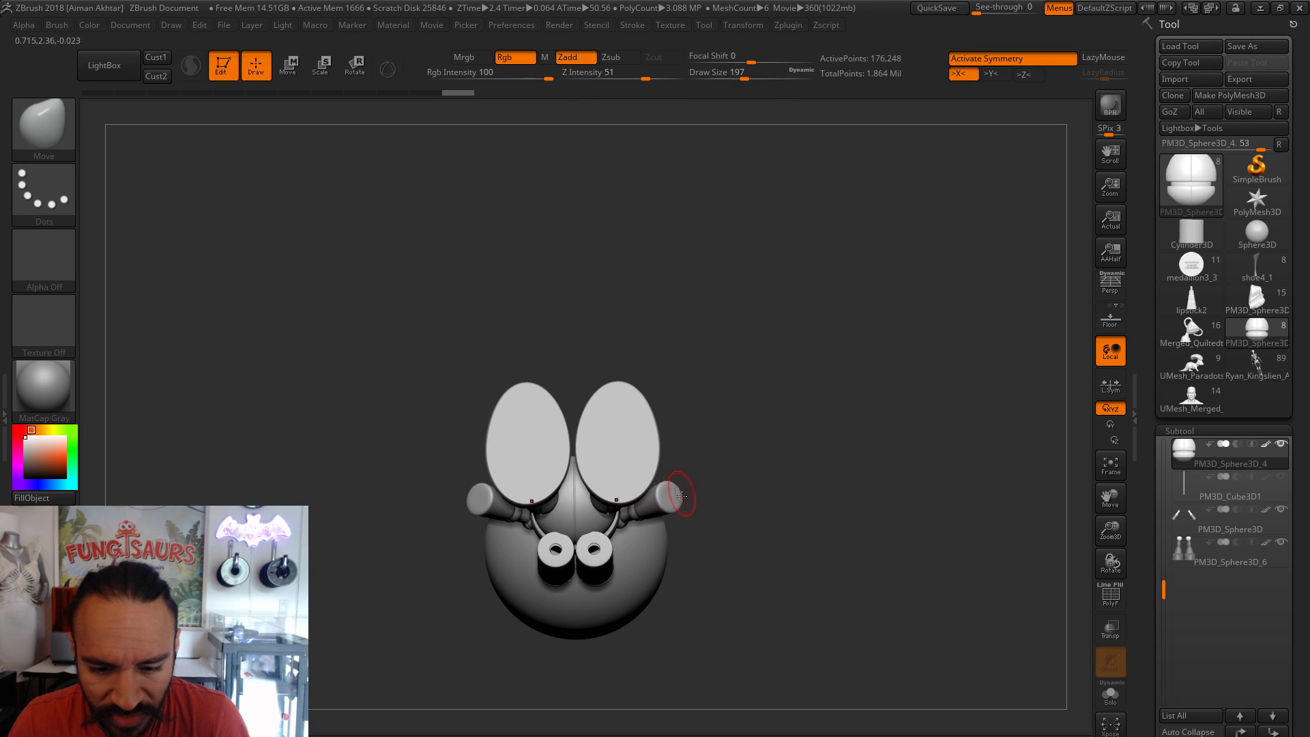
{"action": "left_click", "coordinate": [592, 554], "text": "alt"}
{"action": "left_click", "coordinate": [1111, 704]}
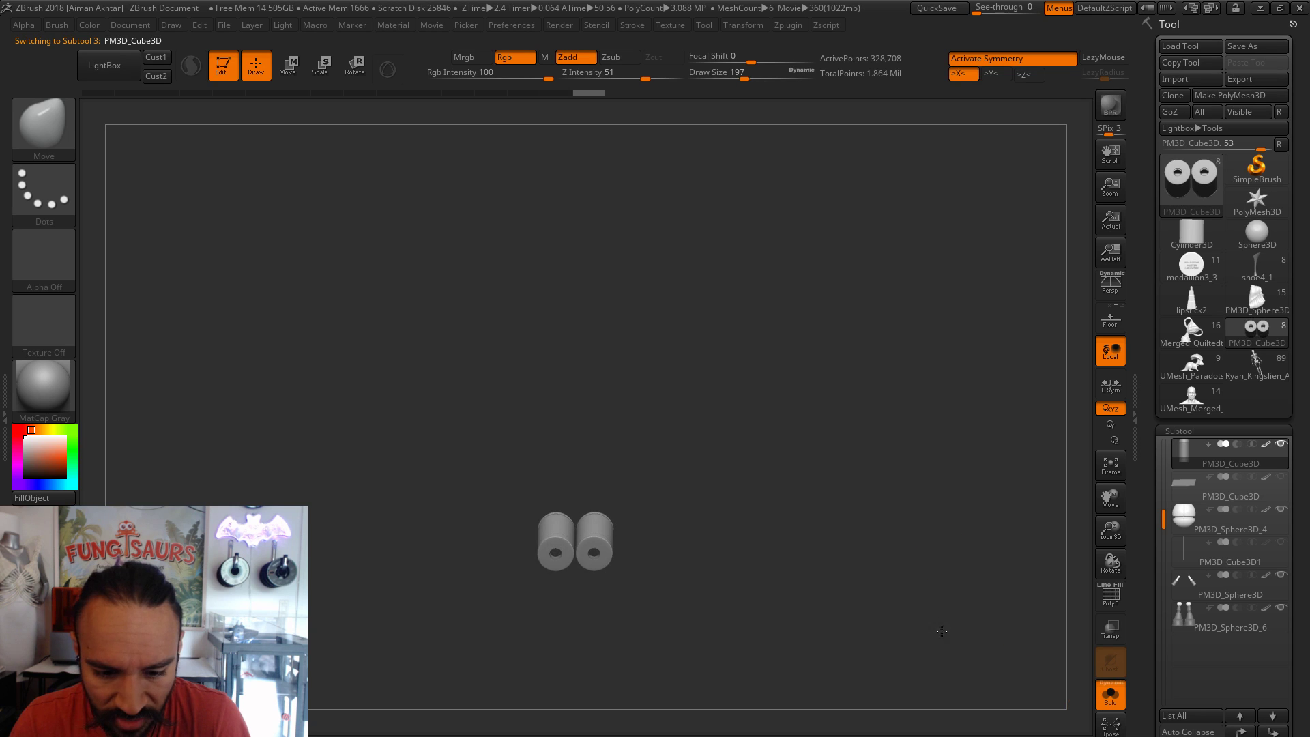
{"action": "mouse_move", "coordinate": [942, 549]}
{"action": "left_mouse_down"}
{"action": "mouse_move", "coordinate": [921, 491]}
{"action": "mouse_move", "coordinate": [895, 513]}
{"action": "mouse_move", "coordinate": [898, 532]}
{"action": "mouse_move", "coordinate": [1051, 570]}
{"action": "mouse_move", "coordinate": [887, 568]}
{"action": "mouse_move", "coordinate": [713, 506]}
{"action": "left_mouse_up"}
{"action": "left_click", "coordinate": [1111, 597]}
{"action": "left_click_drag", "start_coordinate": [988, 541], "coordinate": [948, 682], "text": "alt"}
- Try DynaMesh on the twin cylinders at resolution 128, inspect the mesh with the polyframe hidden, and undo the remesh
{"action": "scroll", "coordinate": [1228, 733], "scroll_direction": "down", "scroll_amount": 3}
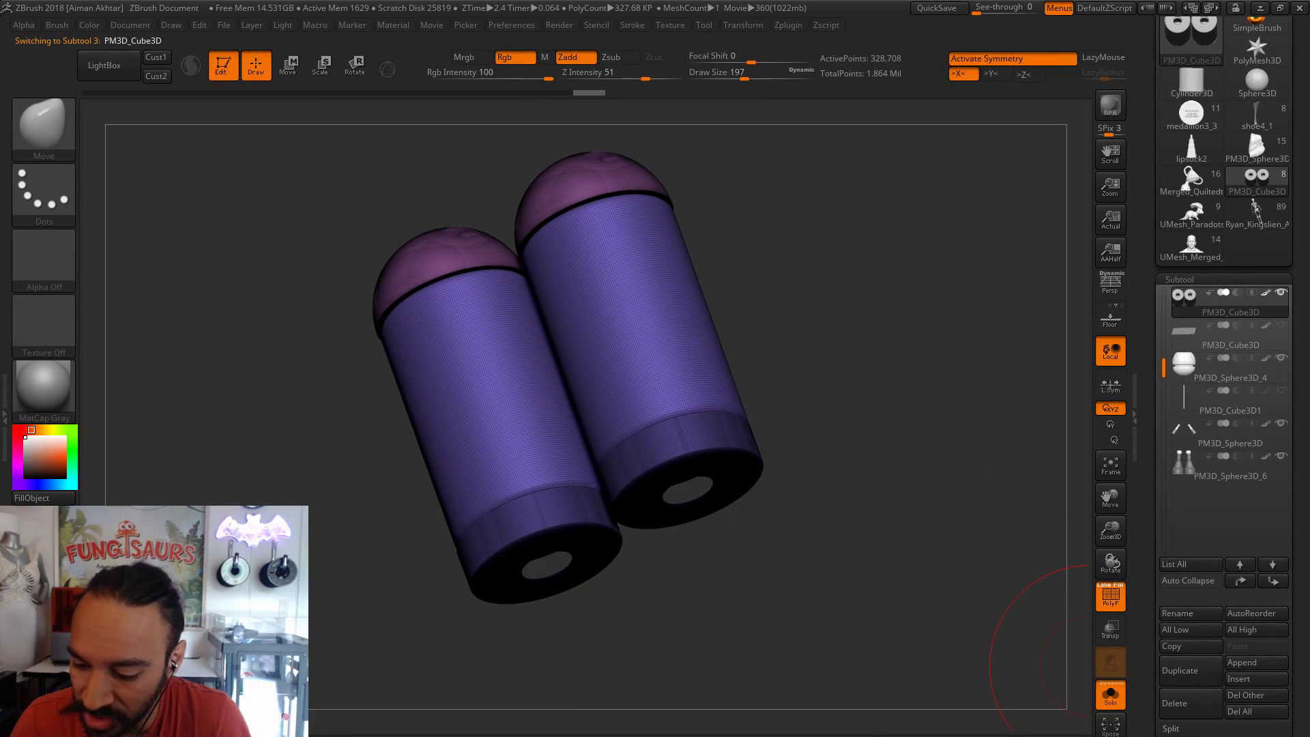
{"action": "scroll", "coordinate": [1212, 686], "scroll_direction": "down", "scroll_amount": 4}
{"action": "left_click", "coordinate": [1185, 639]}
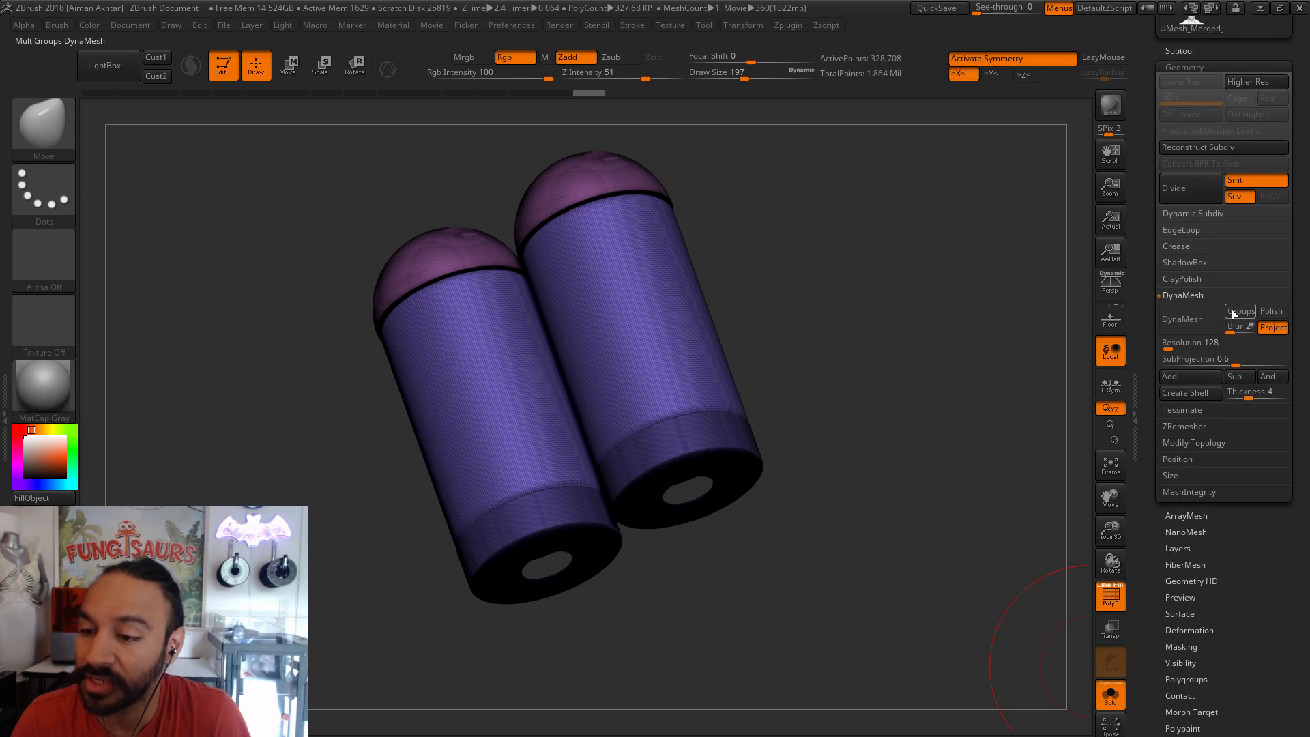
{"action": "left_click", "coordinate": [1191, 319]}
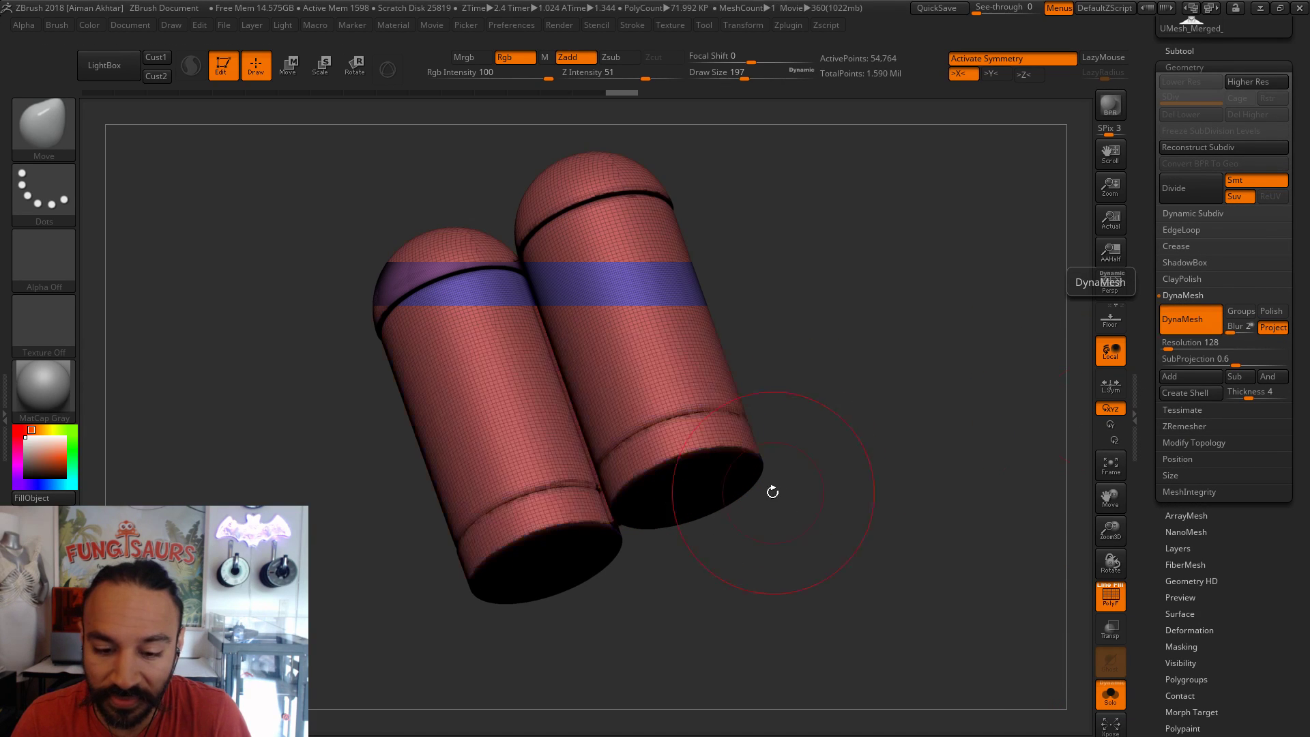
{"action": "left_click_drag", "start_coordinate": [815, 502], "coordinate": [912, 509]}
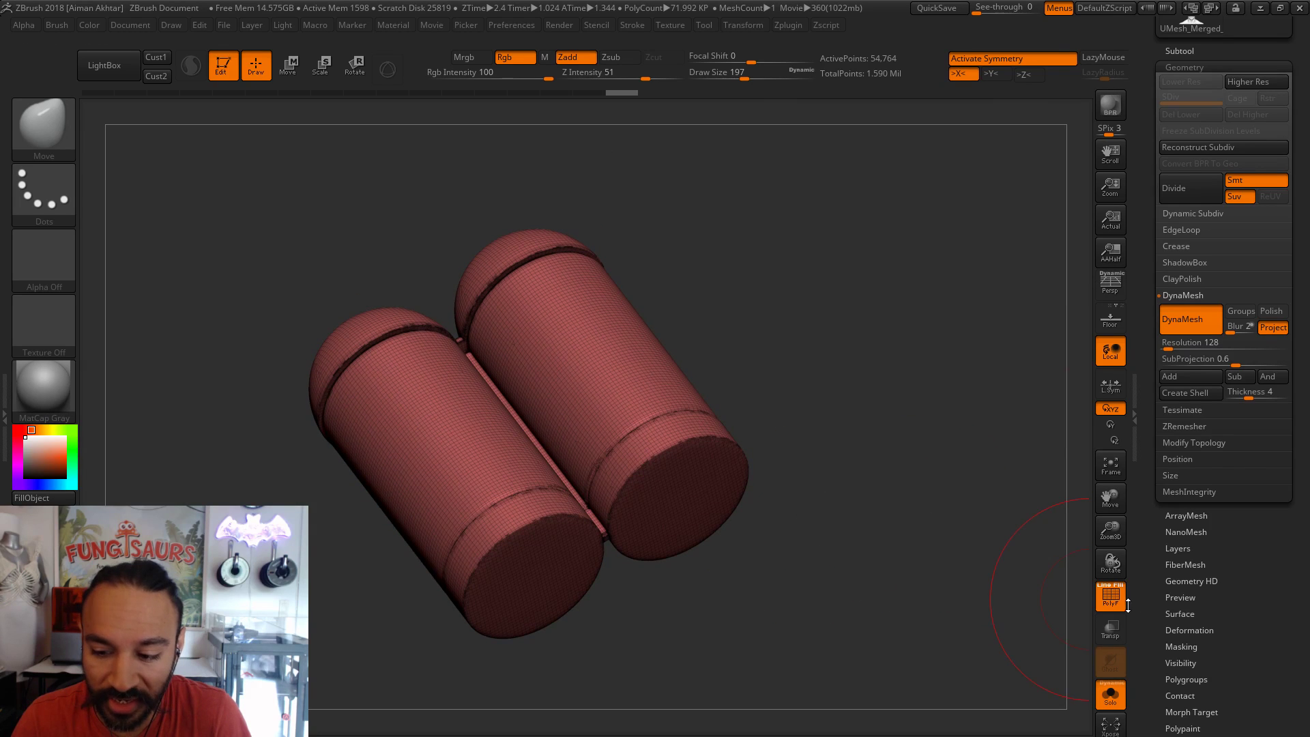
{"action": "left_click", "coordinate": [1111, 596]}
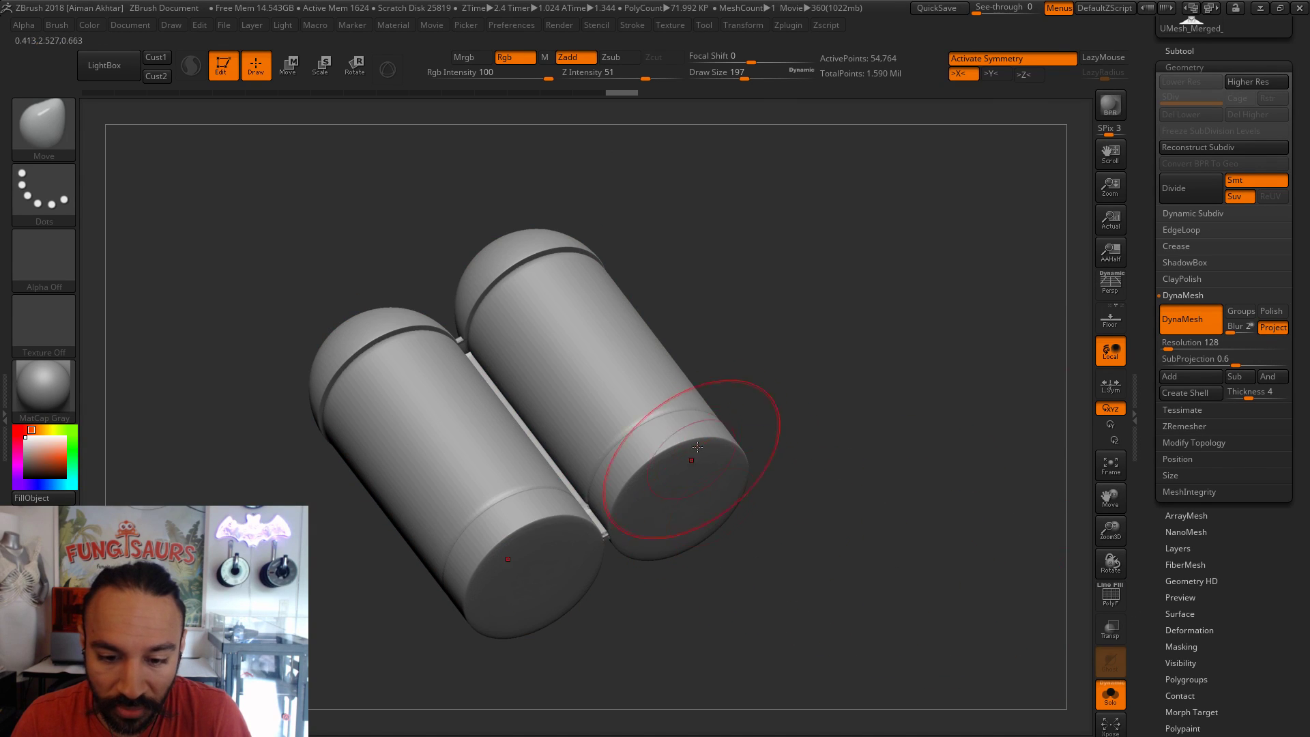
{"action": "key", "text": "ctrl+z"}
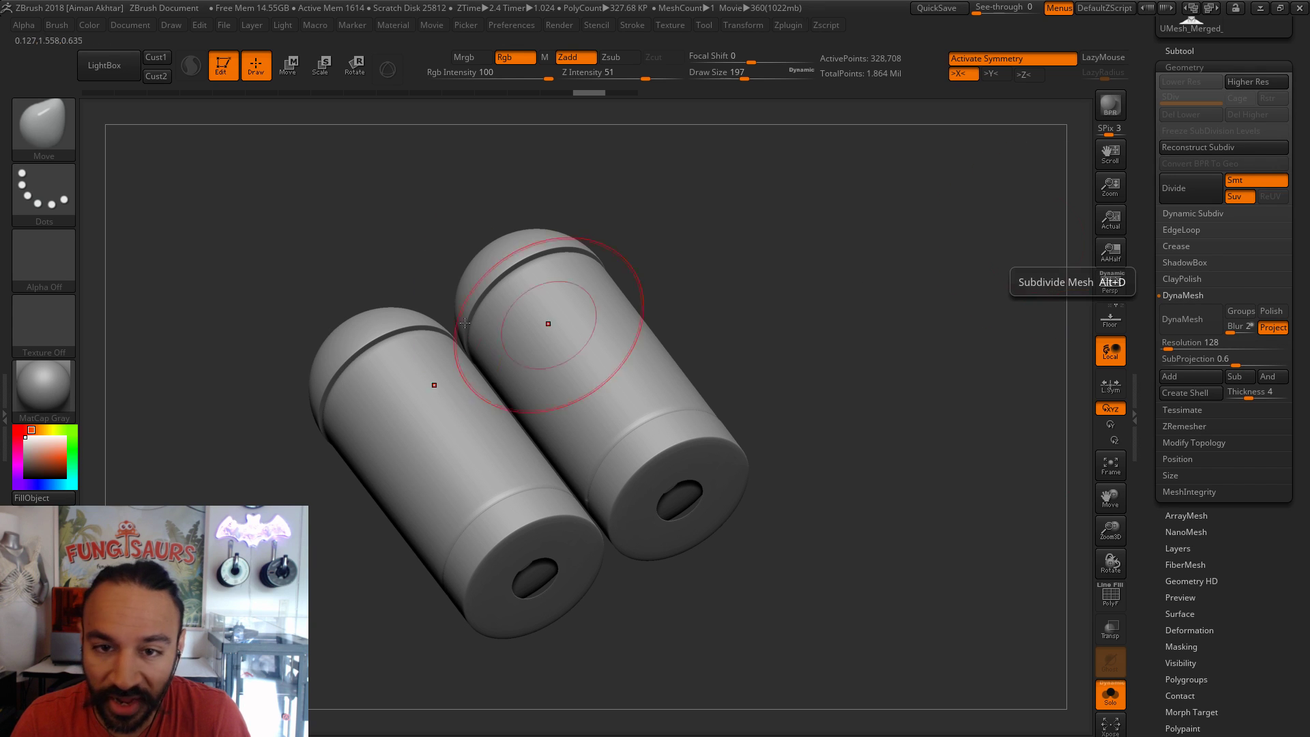
- Subdivide the twin cylinders once, delete the lower subdivision level and apply DynaMesh at resolution 504 with Project off
{"action": "left_click", "coordinate": [1175, 187]}
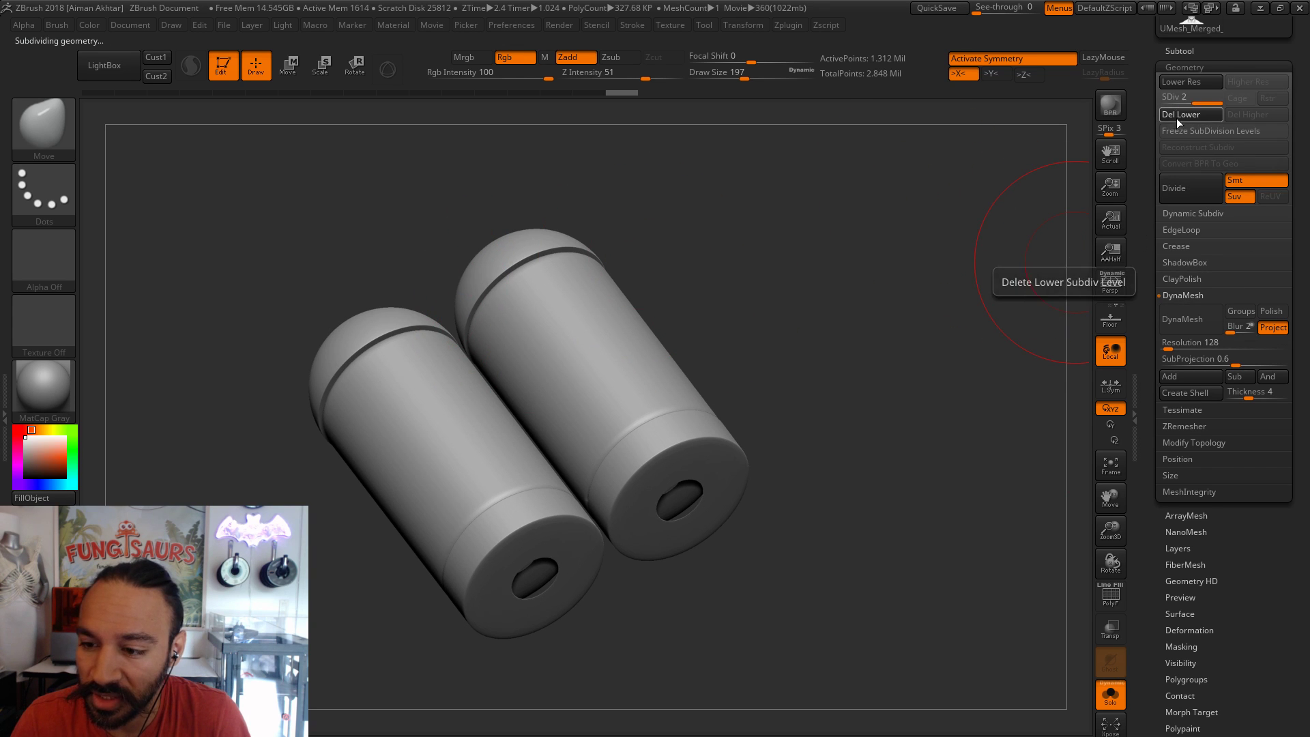
{"action": "left_click", "coordinate": [1191, 82]}
{"action": "left_click", "coordinate": [1185, 343]}
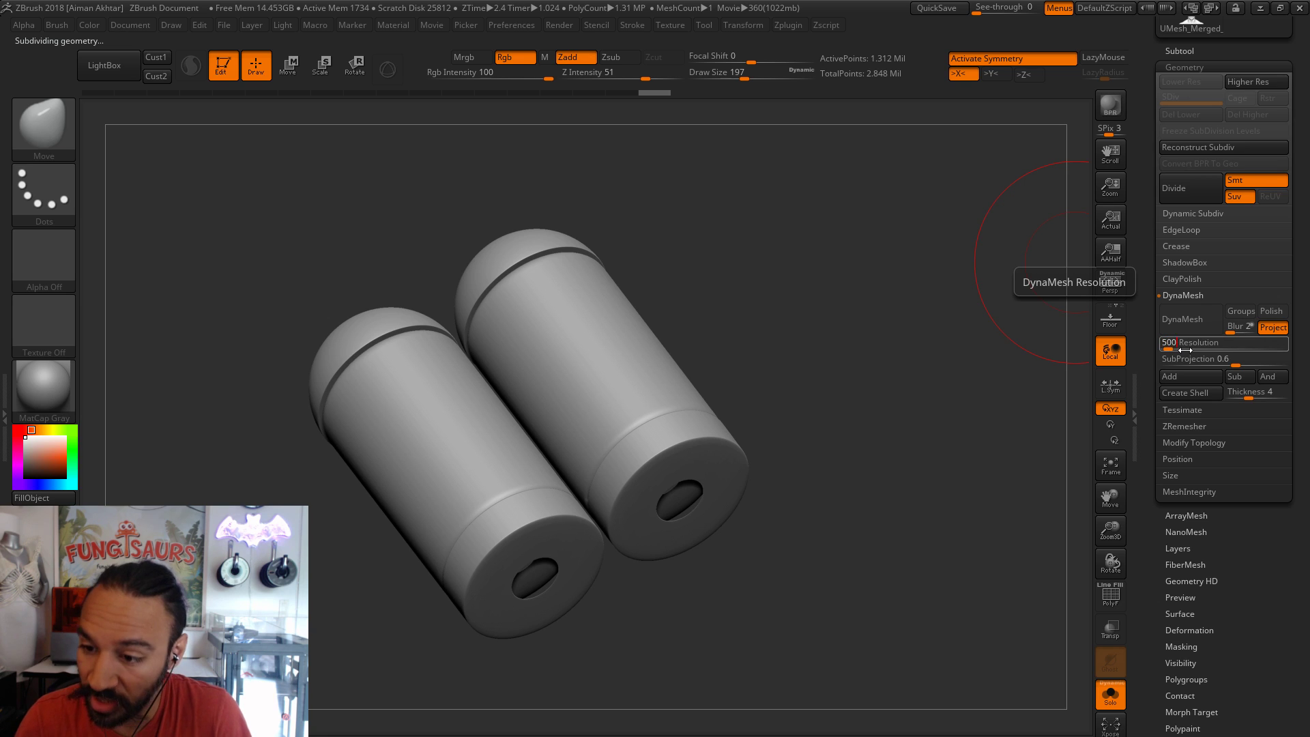
{"action": "type", "text": "504"}
{"action": "key", "text": "Return"}
{"action": "left_click", "coordinate": [1190, 329]}
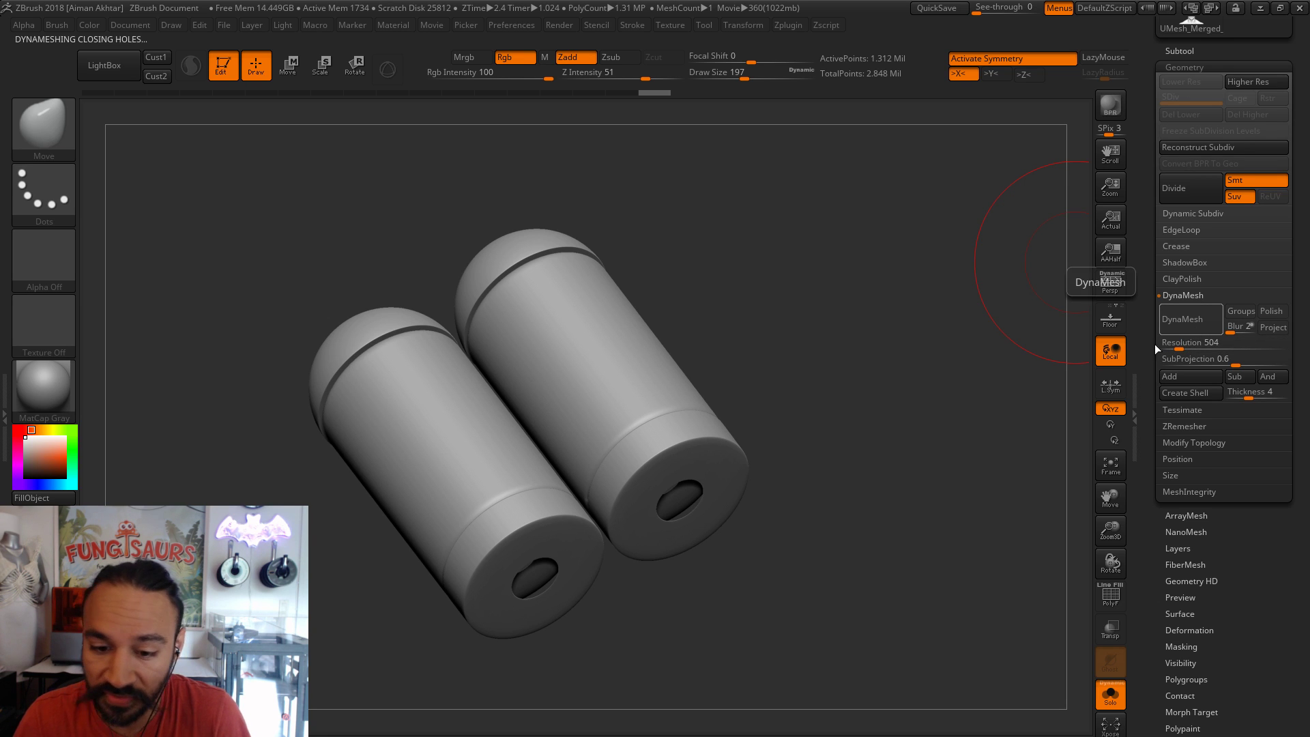
- Smooth the twin cylinders' lower band with the Smooth brush at draw size 299 and remesh them with DynaMesh
{"action": "mouse_move", "coordinate": [807, 490]}
{"action": "left_mouse_down"}
{"action": "mouse_move", "coordinate": [787, 581]}
{"action": "mouse_move", "coordinate": [819, 541]}
{"action": "mouse_move", "coordinate": [889, 505]}
{"action": "mouse_move", "coordinate": [910, 557]}
{"action": "mouse_move", "coordinate": [950, 564]}
{"action": "left_mouse_up"}
{"action": "key", "text": "s"}
{"action": "left_click_drag", "start_coordinate": [659, 476], "coordinate": [674, 473]}
{"action": "key", "text": "shift"}
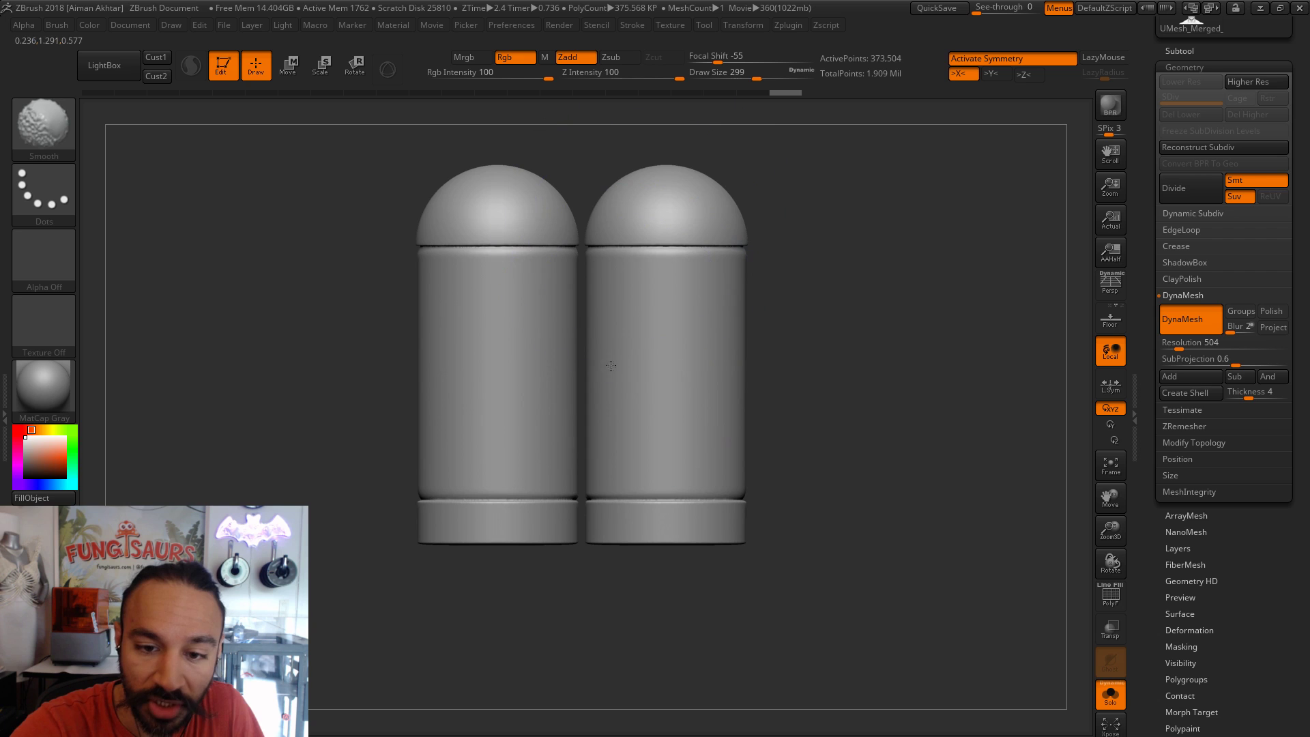
{"action": "left_click_drag", "start_coordinate": [784, 337], "coordinate": [808, 444], "text": "shift"}
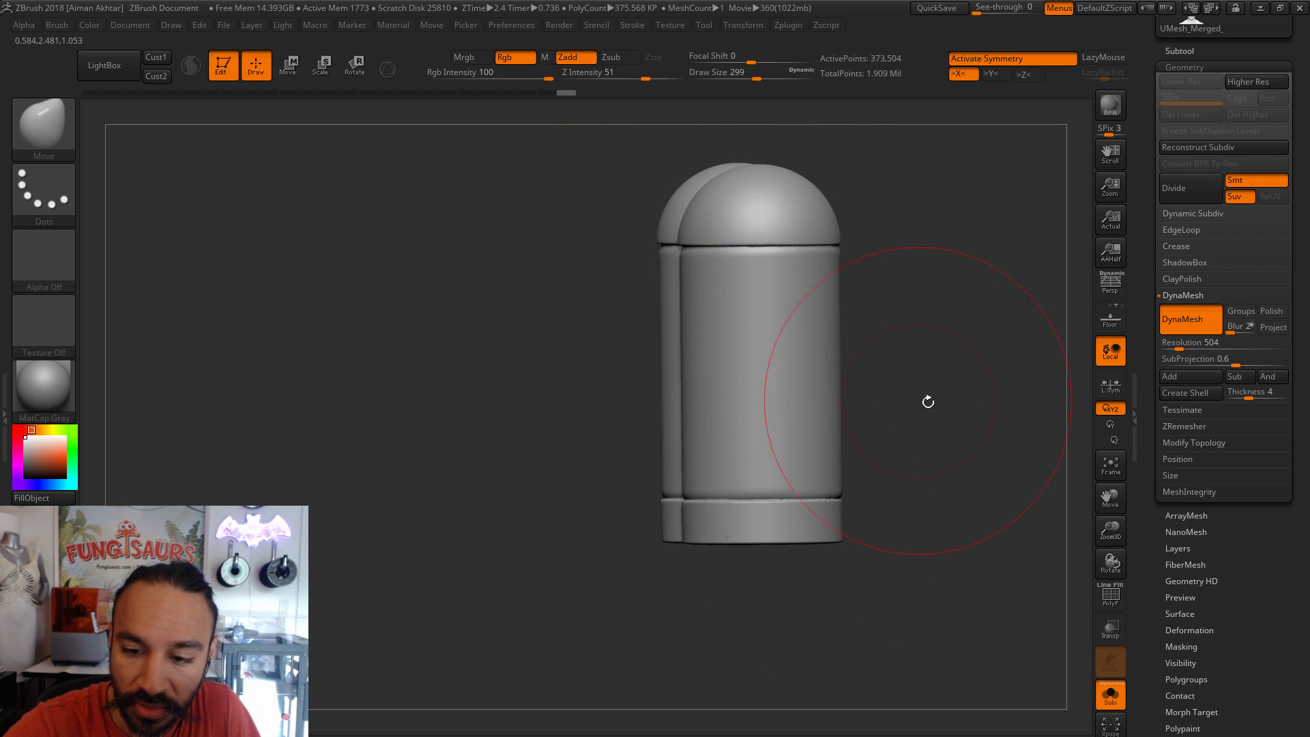
{"action": "left_click_drag", "start_coordinate": [919, 400], "coordinate": [880, 380], "text": "shift"}
{"action": "left_click_drag", "start_coordinate": [983, 600], "coordinate": [843, 613], "text": "alt"}
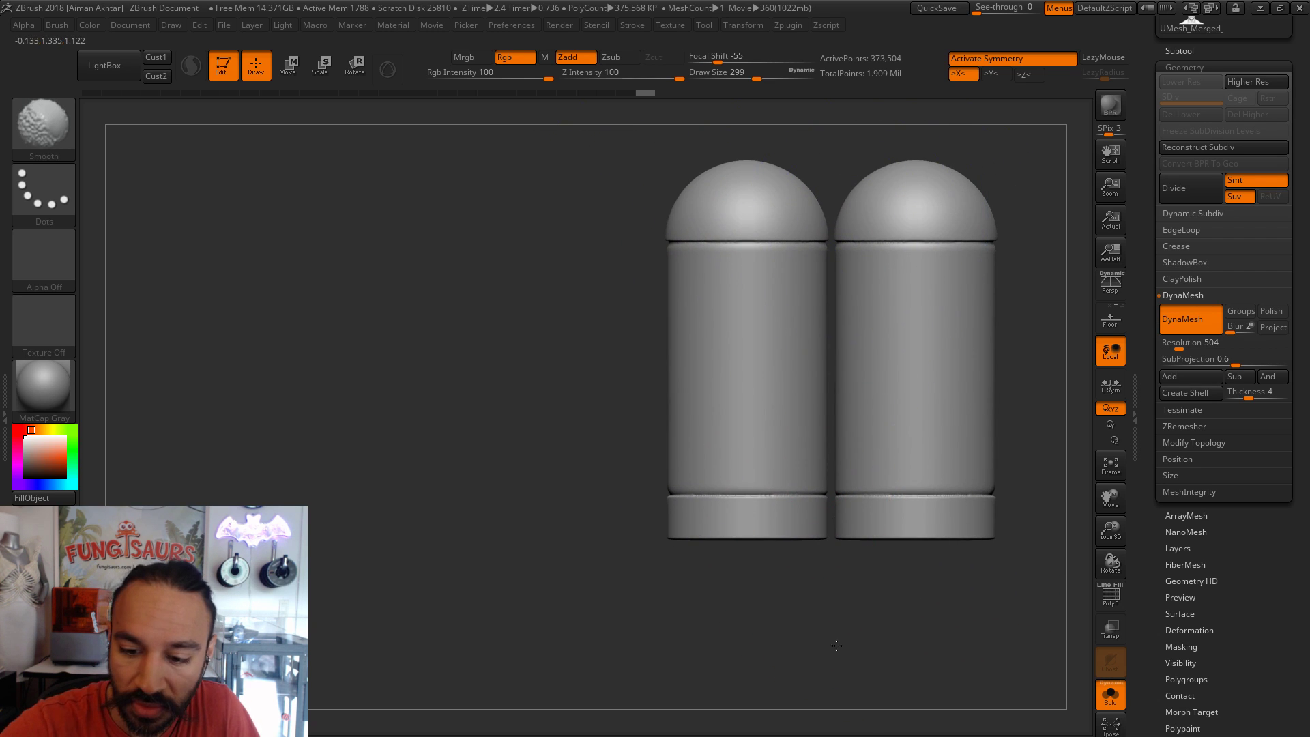
{"action": "left_click_drag", "start_coordinate": [724, 490], "coordinate": [751, 490], "text": "shift"}
{"action": "left_click_drag", "start_coordinate": [756, 596], "coordinate": [797, 677], "text": "ctrl"}
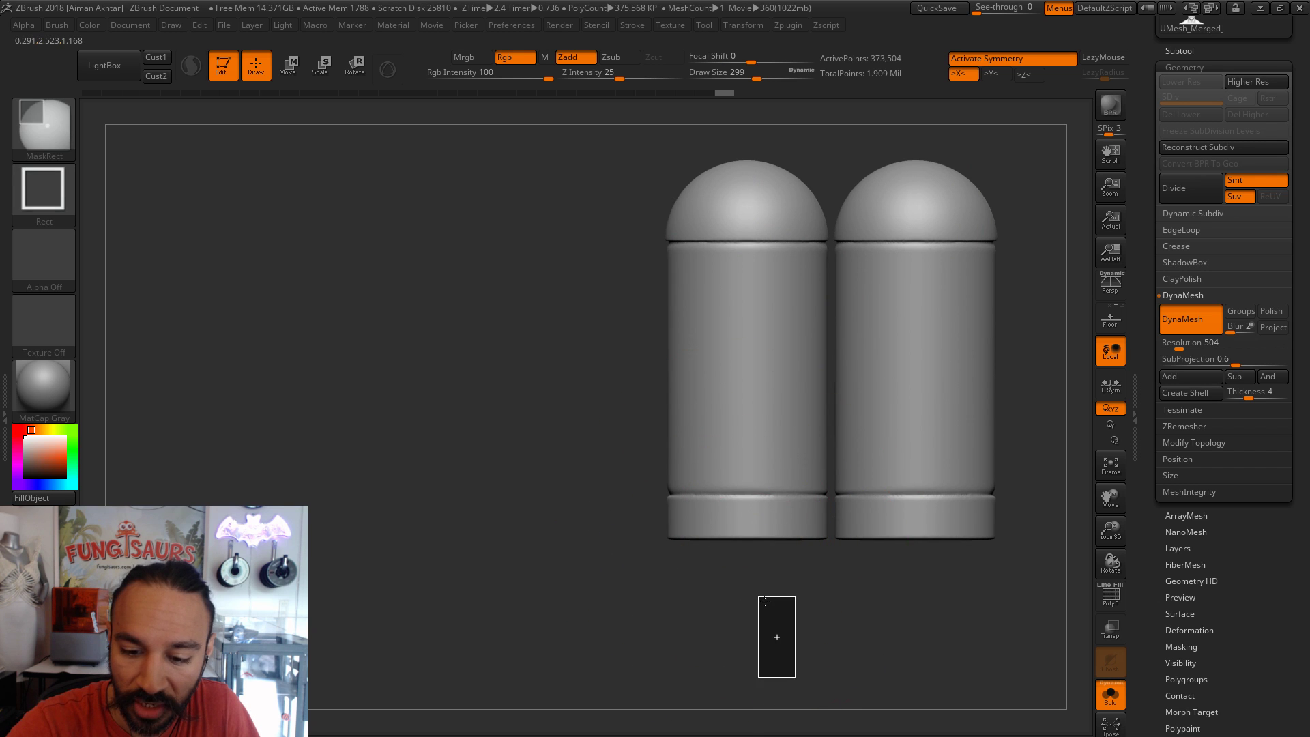
- Activate the Move brush, reduce its draw size to 163 and view the twin cylinders straight on
{"action": "key", "text": "bracketleft"}
{"action": "key", "text": "bracketleft"}
{"action": "key", "text": "b"}
{"action": "key", "text": "m"}
{"action": "key", "text": "v"}
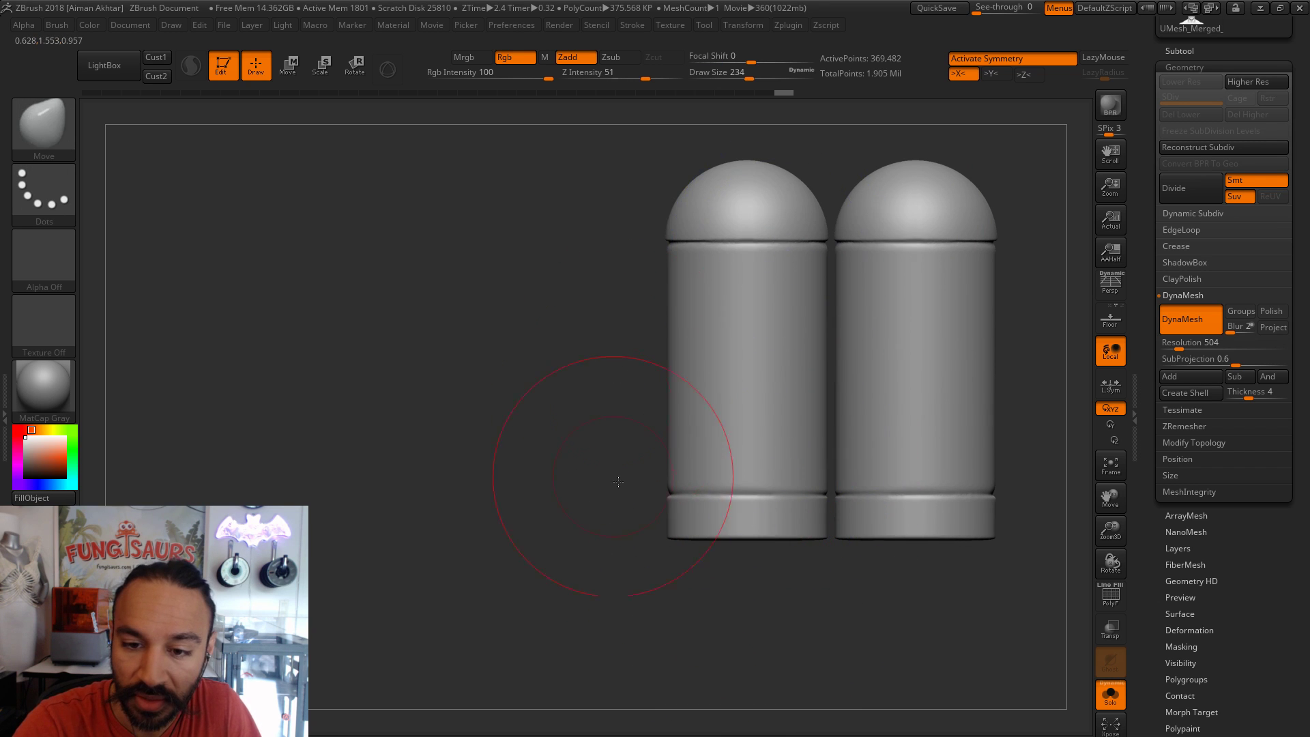
{"action": "left_click_drag", "start_coordinate": [608, 468], "coordinate": [725, 292]}
{"action": "mouse_move", "coordinate": [922, 265]}
{"action": "left_mouse_down", "text": "shift"}
{"action": "mouse_move", "coordinate": [703, 273]}
{"action": "mouse_move", "coordinate": [842, 272]}
{"action": "left_mouse_up", "text": "shift"}
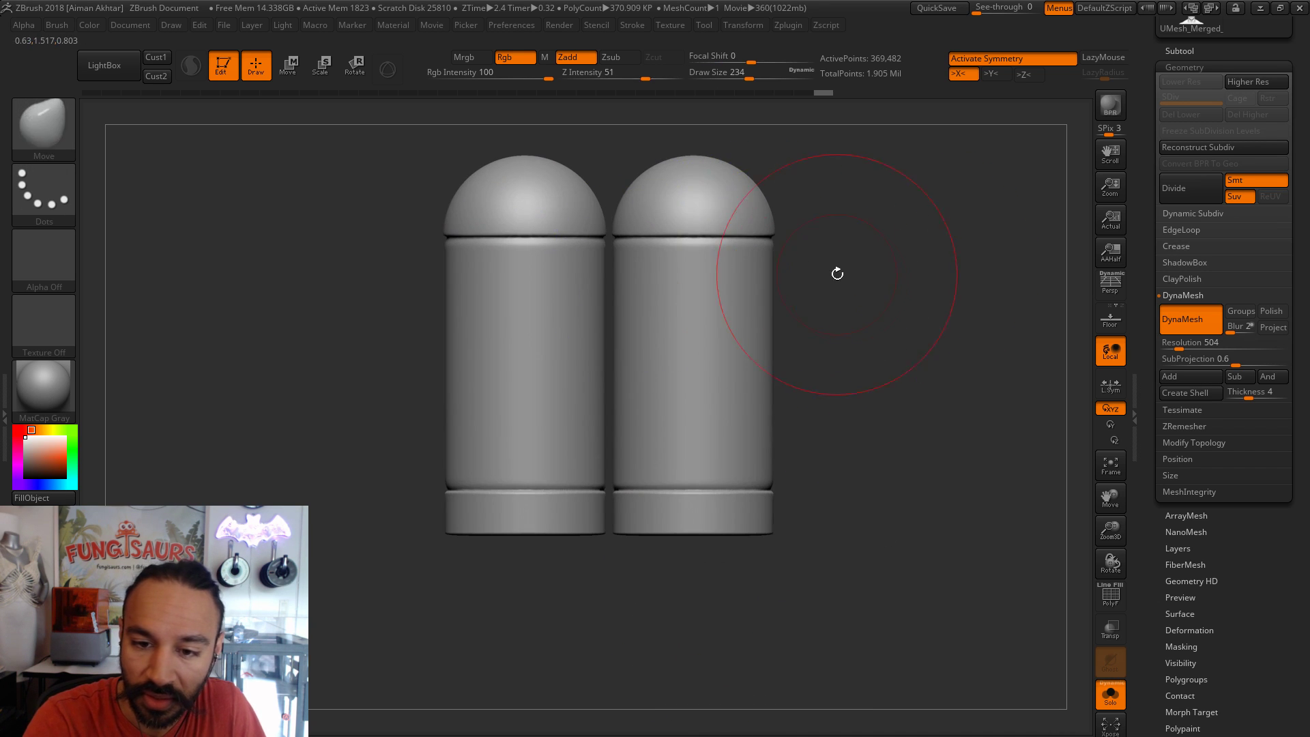
{"action": "key", "text": "bracketleft"}
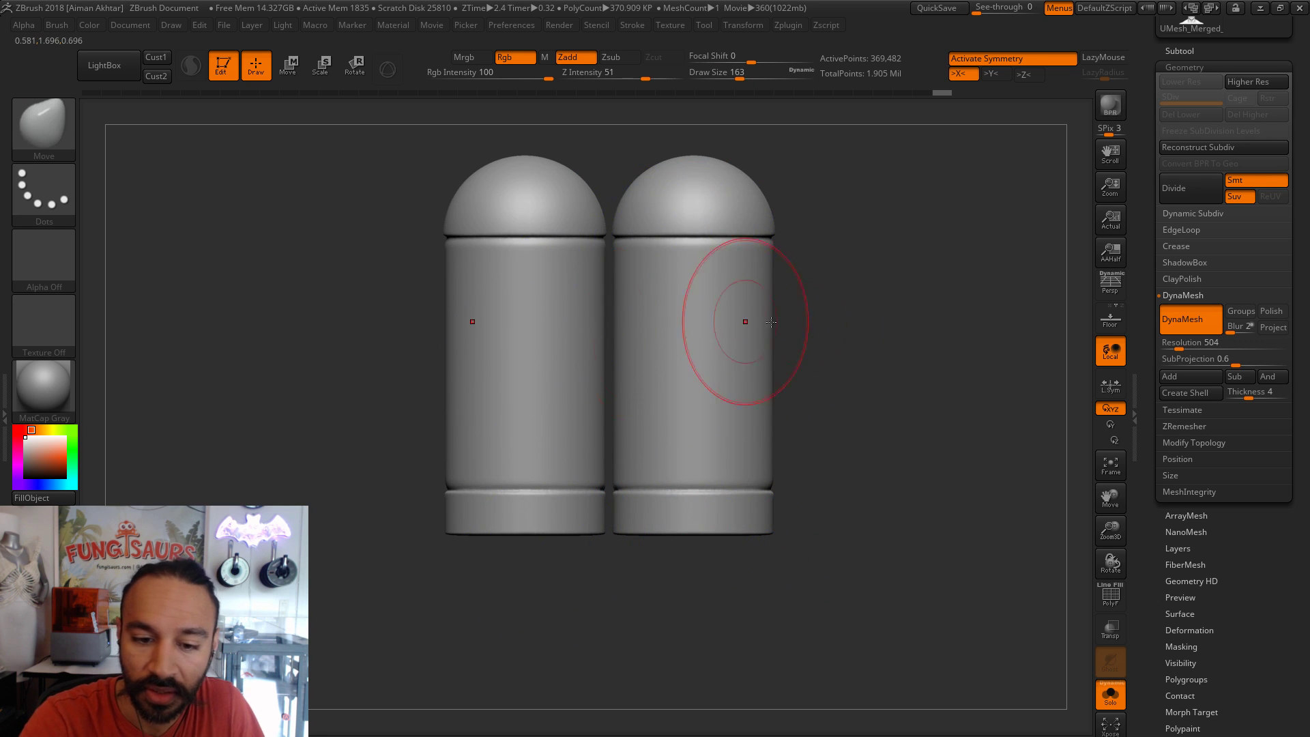
- Show the whole robot from behind, move the twin cylinders together with the transpose line and remesh them with DynaMesh
{"action": "left_click_drag", "start_coordinate": [835, 360], "coordinate": [882, 400], "text": "alt"}
{"action": "left_click", "coordinate": [1109, 686]}
{"action": "left_click_drag", "start_coordinate": [962, 450], "coordinate": [689, 437]}
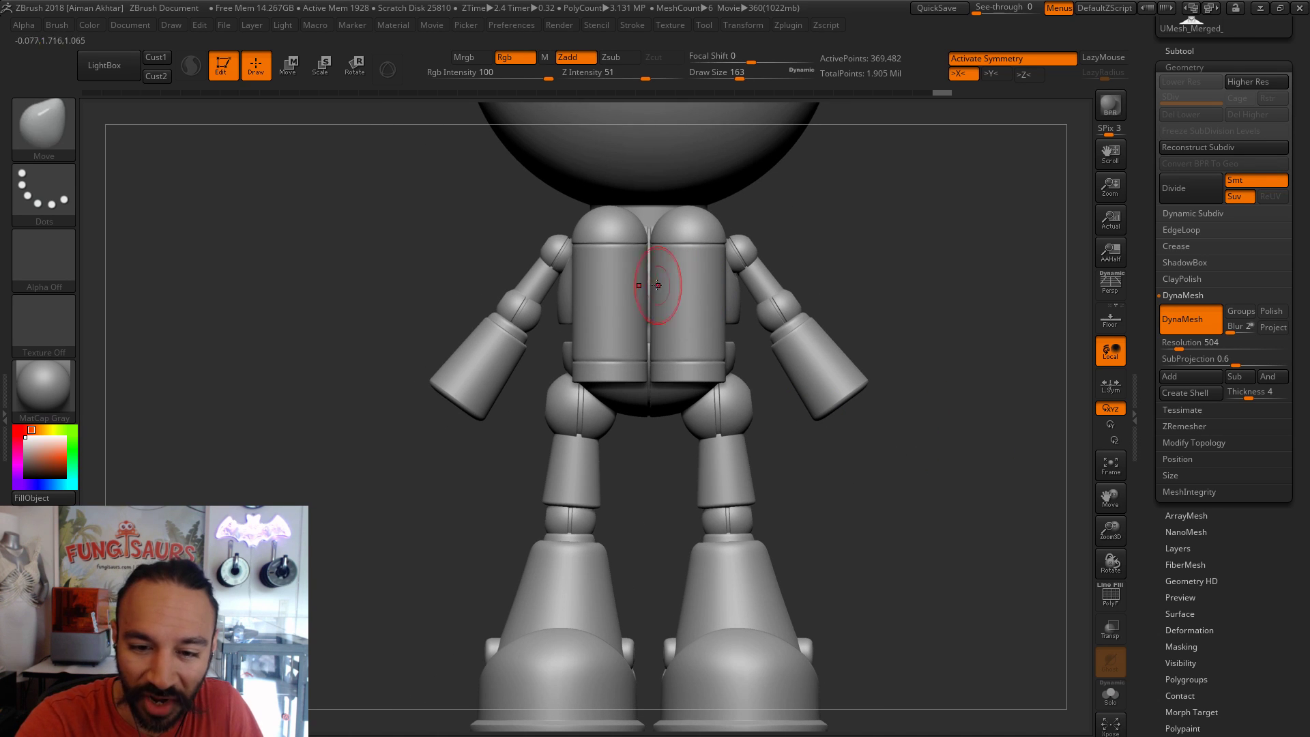
{"action": "left_click", "coordinate": [287, 65]}
{"action": "left_click_drag", "start_coordinate": [689, 297], "coordinate": [824, 298]}
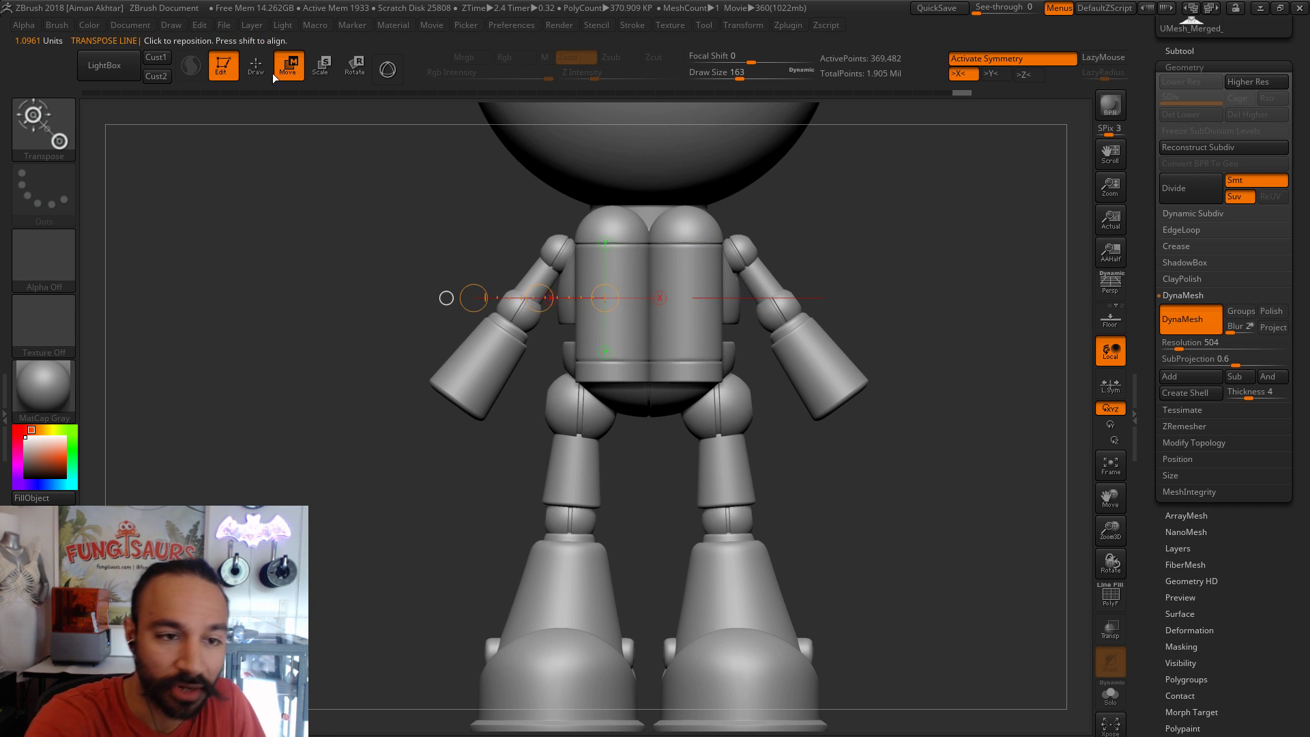
{"action": "key", "text": "q"}
{"action": "key", "text": "ctrl"}
{"action": "left_click_drag", "start_coordinate": [864, 318], "coordinate": [881, 337], "text": "ctrl"}
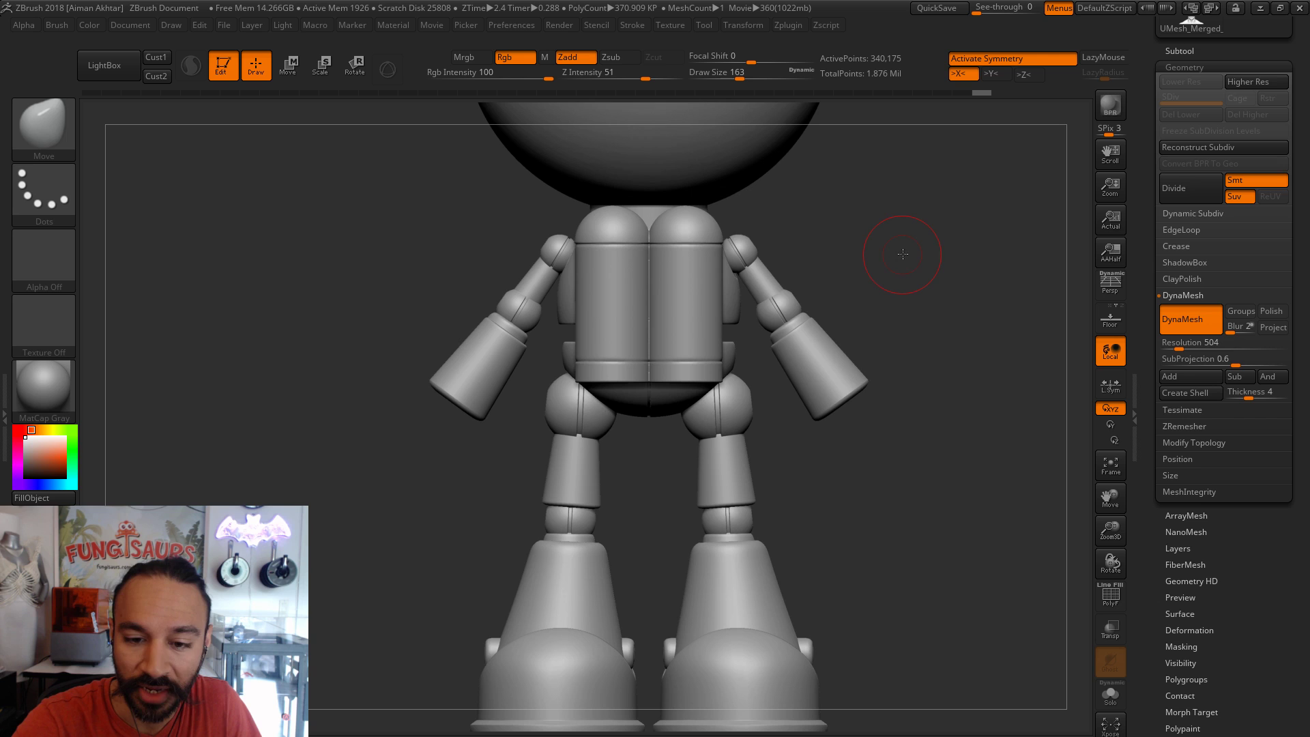
- Display the polyframe and move the twin cylinders backward clear of the torso in side view with the transpose line
{"action": "left_click", "coordinate": [1110, 595]}
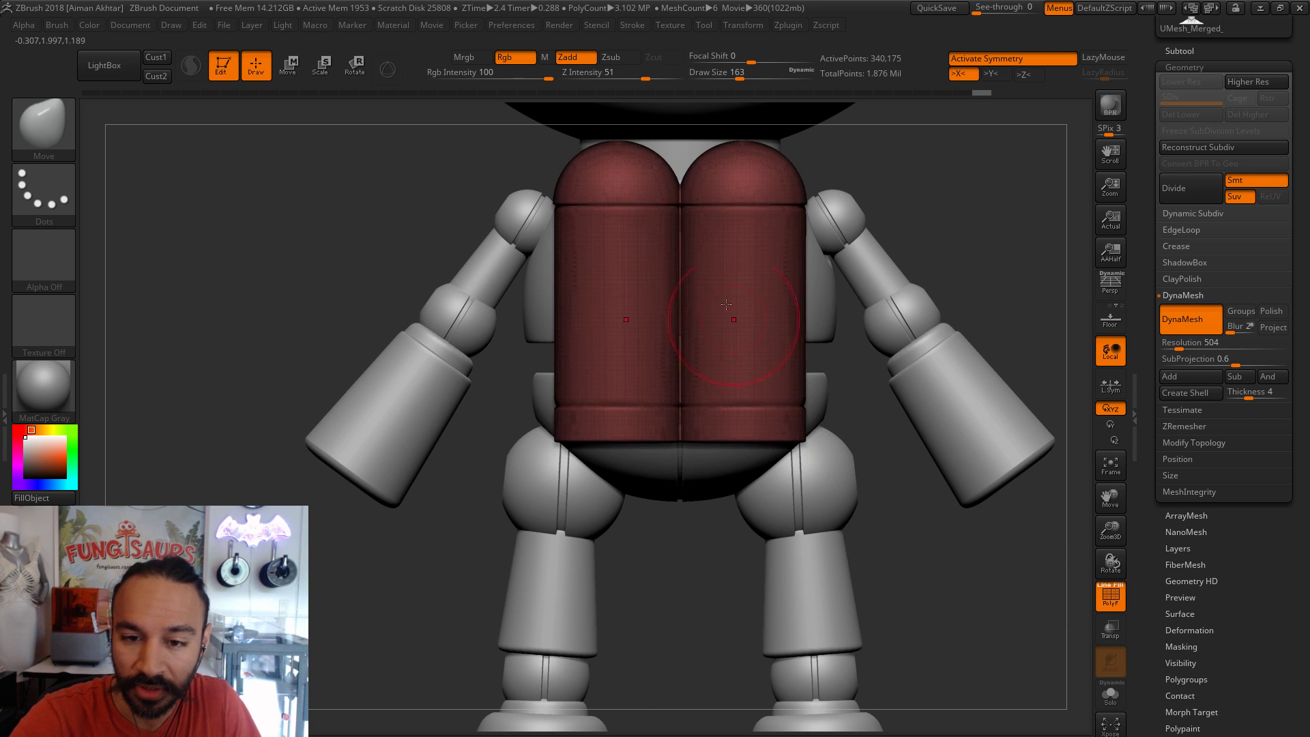
{"action": "mouse_move", "coordinate": [989, 529]}
{"action": "left_mouse_down"}
{"action": "mouse_move", "coordinate": [997, 359]}
{"action": "mouse_move", "coordinate": [761, 391]}
{"action": "left_mouse_up"}
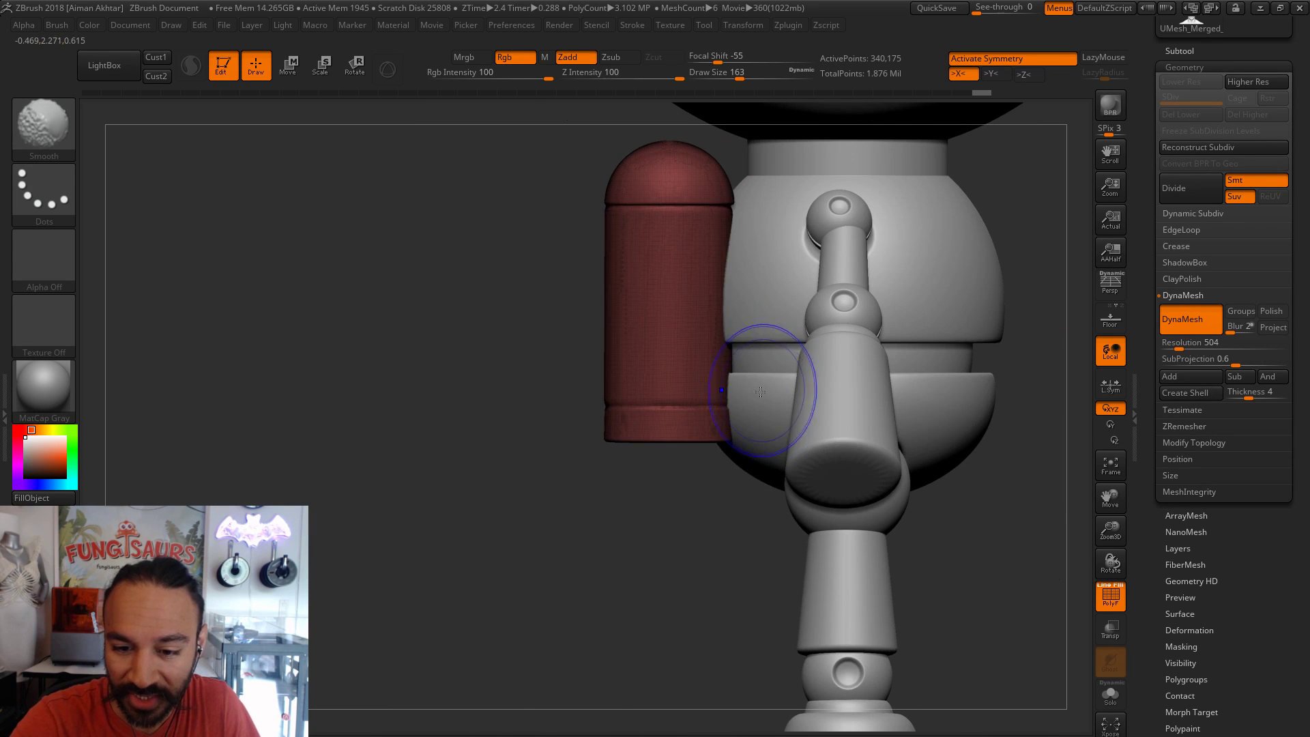
{"action": "left_click", "coordinate": [288, 66]}
{"action": "left_click_drag", "start_coordinate": [707, 294], "coordinate": [873, 294]}
{"action": "left_click_drag", "start_coordinate": [790, 294], "coordinate": [748, 292]}
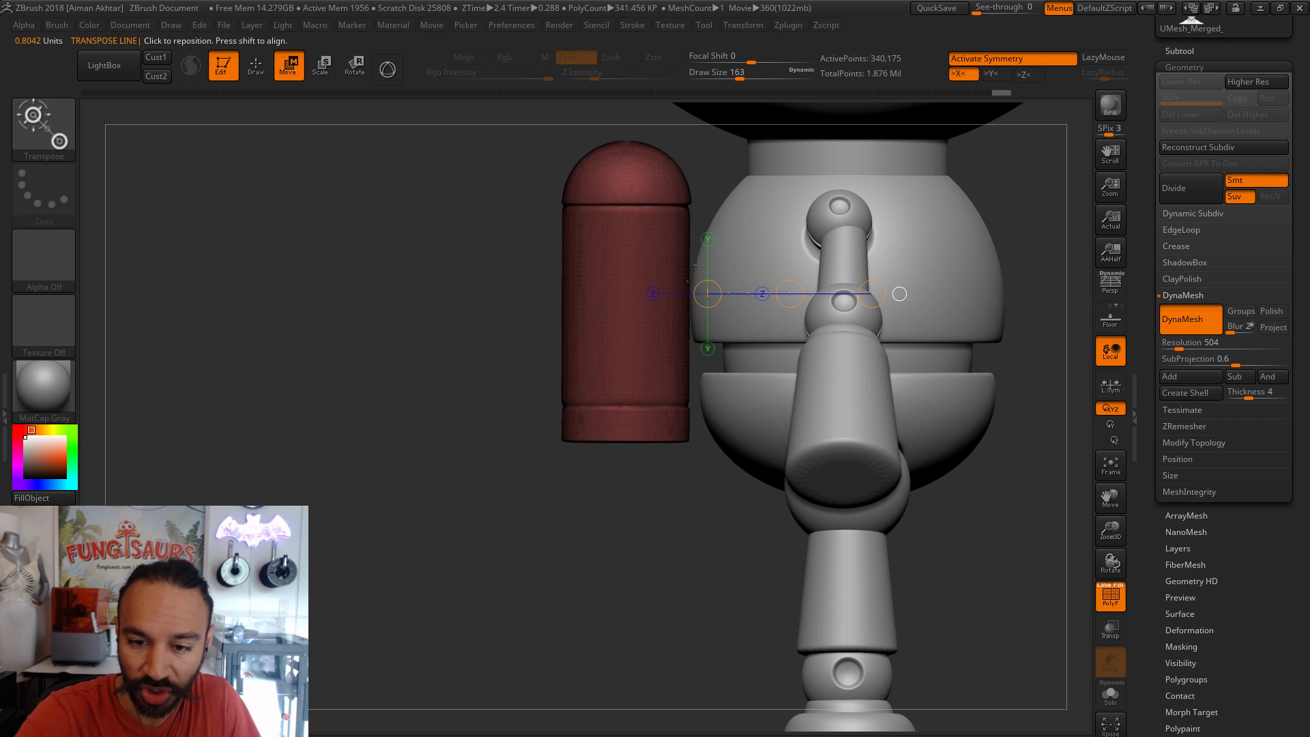
{"action": "left_click_drag", "start_coordinate": [792, 281], "coordinate": [807, 288]}
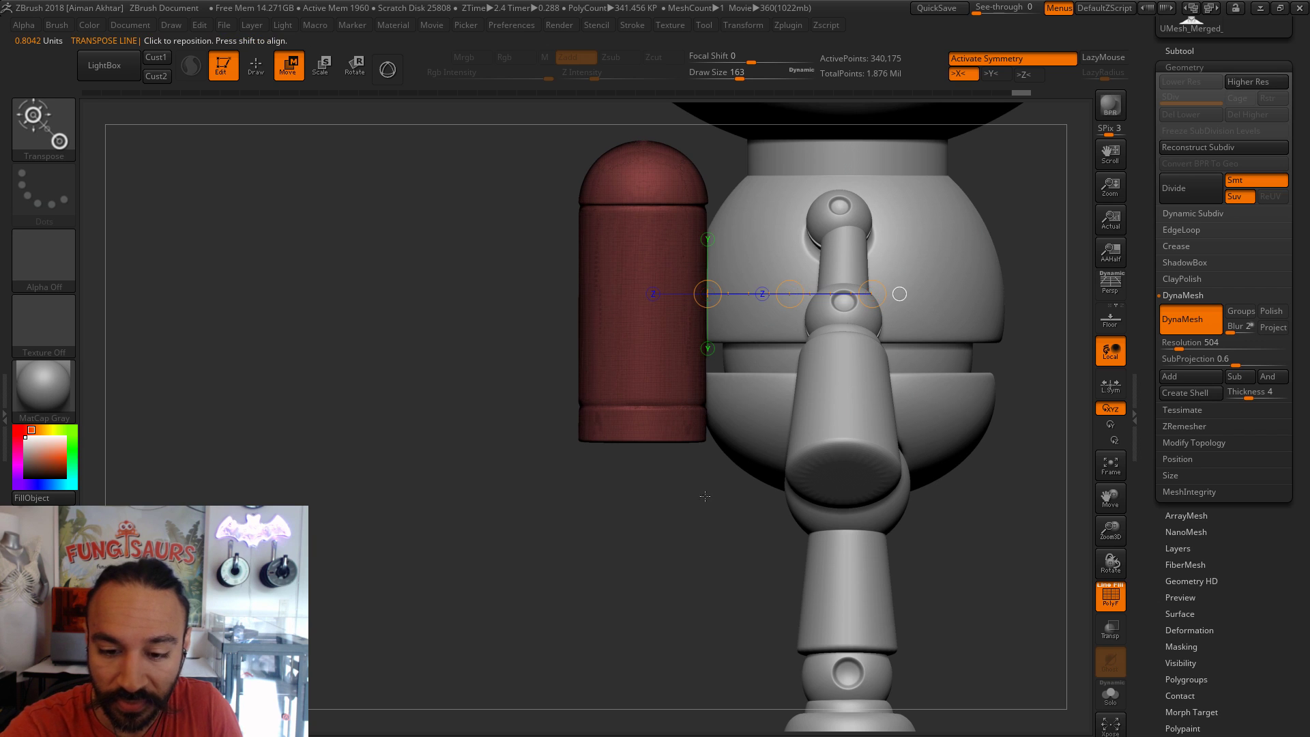
{"action": "left_click_drag", "start_coordinate": [708, 518], "coordinate": [701, 490]}
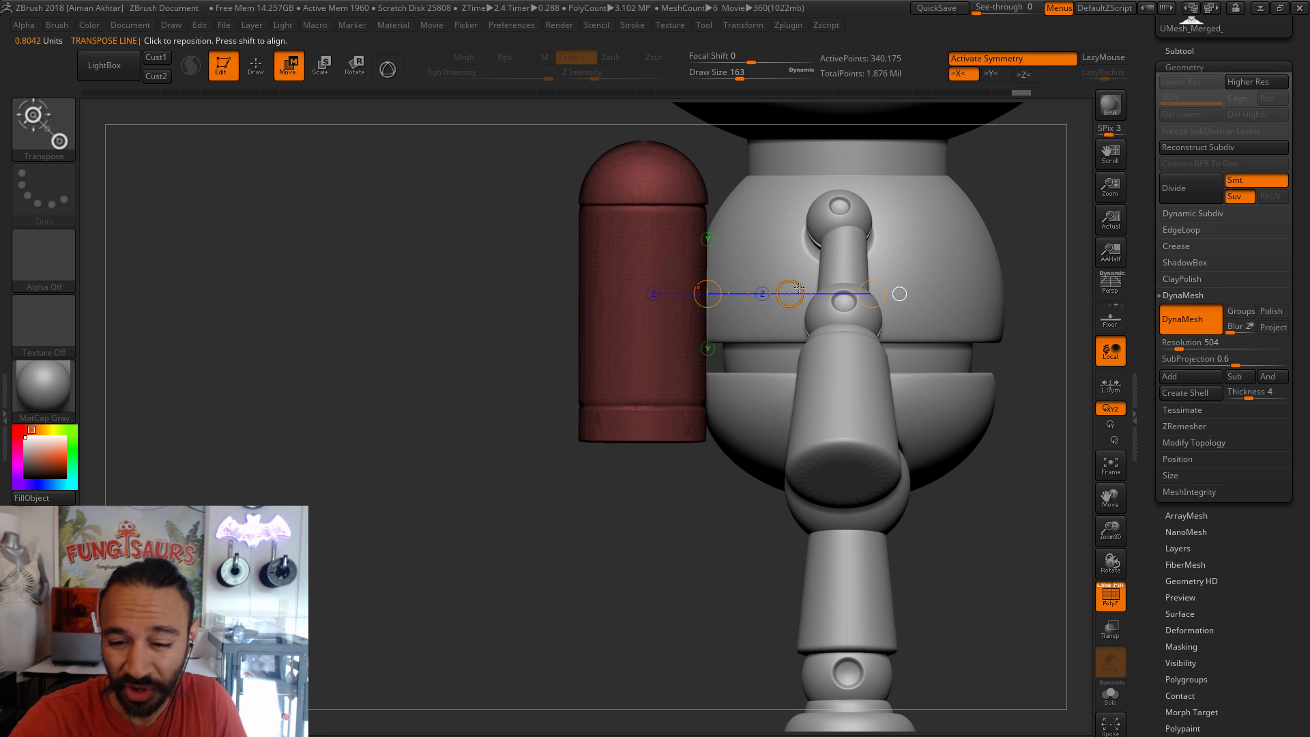
{"action": "left_click_drag", "start_coordinate": [791, 294], "coordinate": [812, 294]}
{"action": "left_click_drag", "start_coordinate": [676, 269], "coordinate": [678, 198], "text": "shift"}
{"action": "right_click_drag", "start_coordinate": [652, 309], "coordinate": [976, 479]}
{"action": "mouse_move", "coordinate": [977, 479]}
{"action": "right_mouse_down", "text": "alt"}
{"action": "mouse_move", "coordinate": [911, 502]}
{"action": "mouse_move", "coordinate": [929, 464]}
{"action": "mouse_move", "coordinate": [914, 465]}
{"action": "right_mouse_up", "text": "alt"}
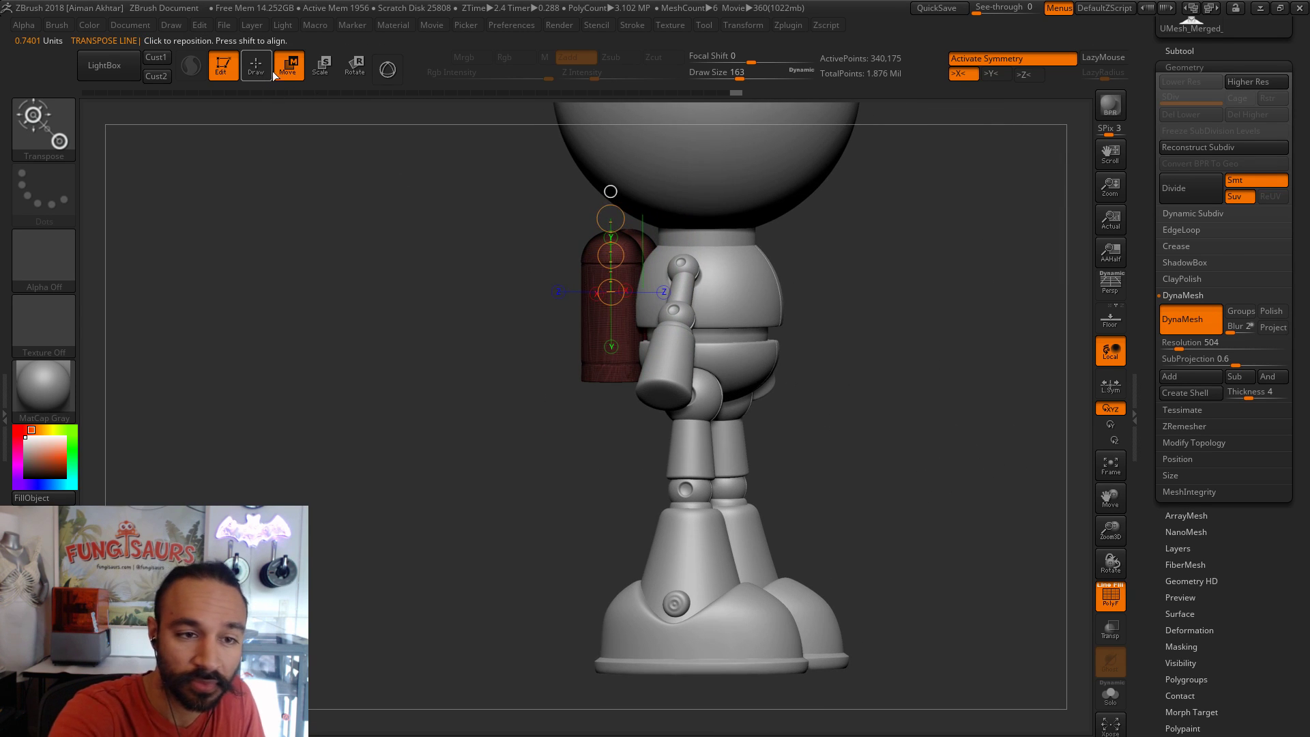
- Return to draw mode, select the torso subtool and adjust the pelvis around the hip joint with the Move brush at draw size 177
{"action": "left_click", "coordinate": [259, 74]}
{"action": "left_click", "coordinate": [1180, 52]}
{"action": "mouse_move", "coordinate": [889, 363]}
{"action": "right_mouse_down"}
{"action": "mouse_move", "coordinate": [891, 408]}
{"action": "mouse_move", "coordinate": [737, 379]}
{"action": "right_mouse_up"}
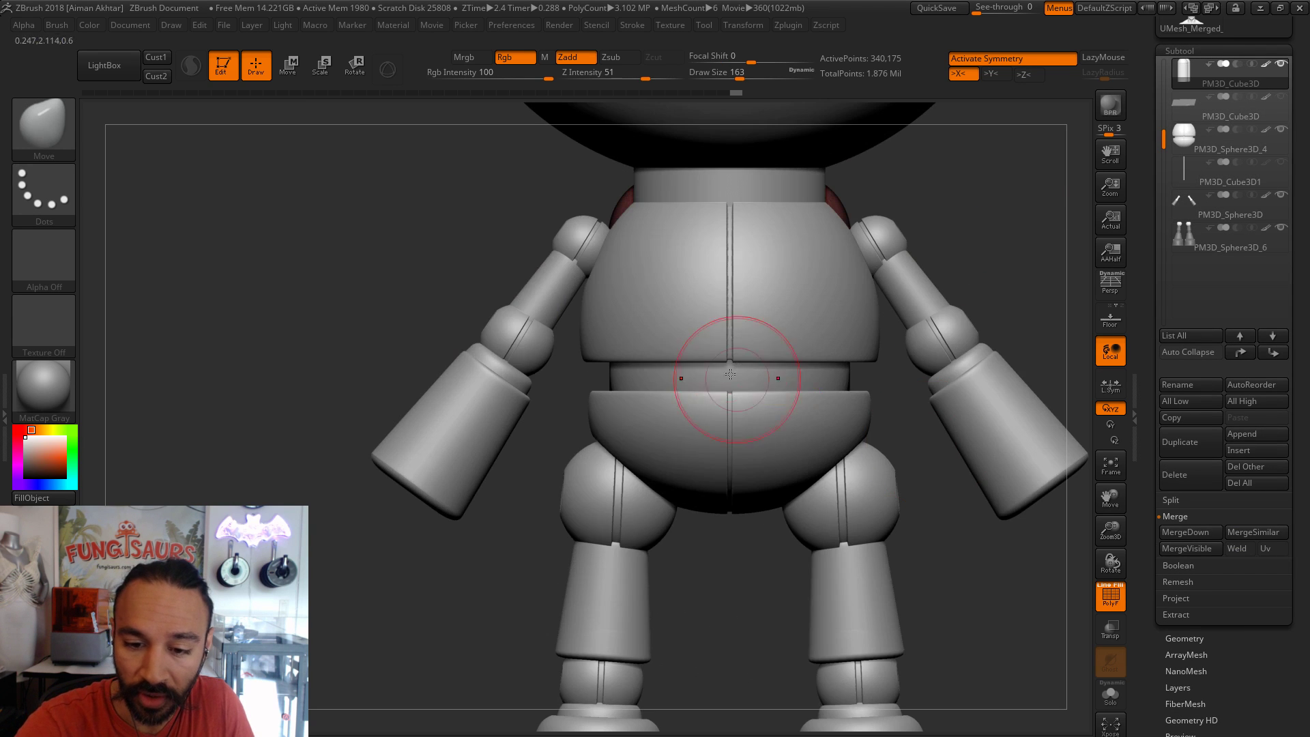
{"action": "left_click", "coordinate": [748, 418], "text": "alt"}
{"action": "right_click_drag", "start_coordinate": [1003, 264], "coordinate": [1114, 600]}
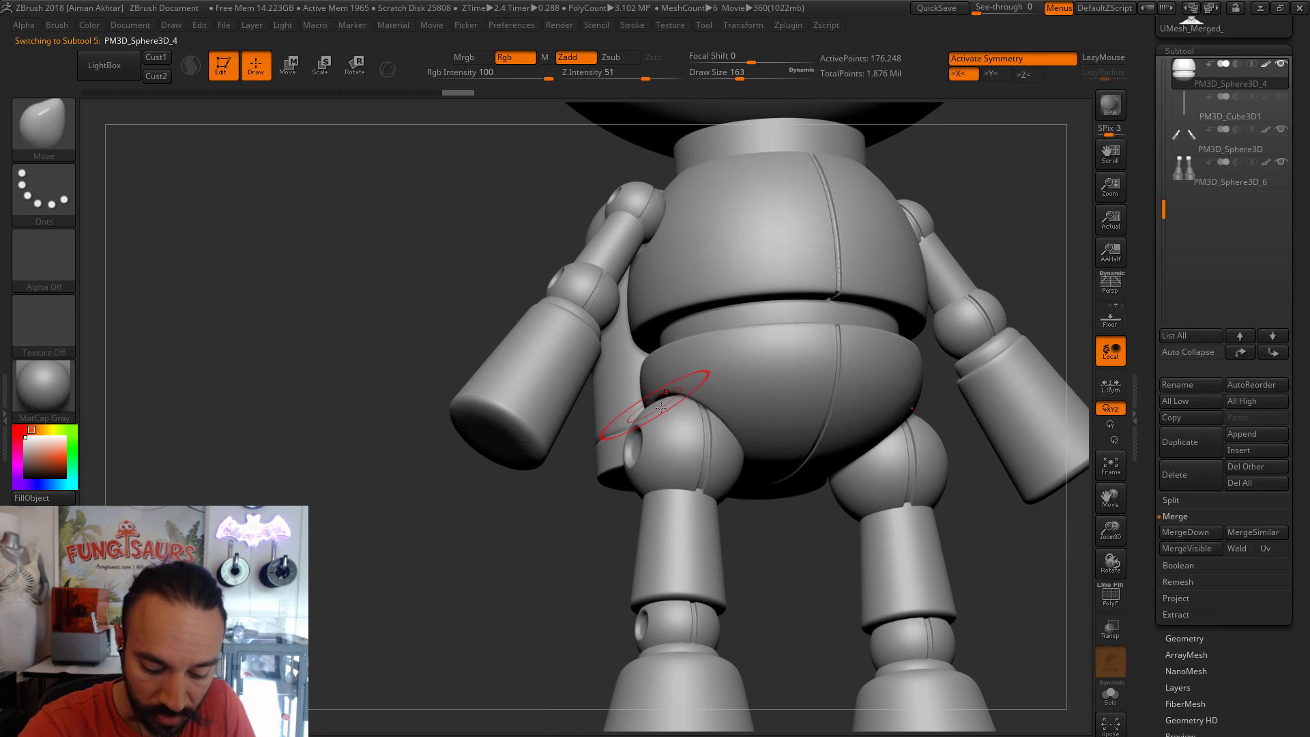
{"action": "mouse_move", "coordinate": [772, 553]}
{"action": "right_mouse_down"}
{"action": "mouse_move", "coordinate": [822, 490]}
{"action": "mouse_move", "coordinate": [738, 423]}
{"action": "right_mouse_up"}
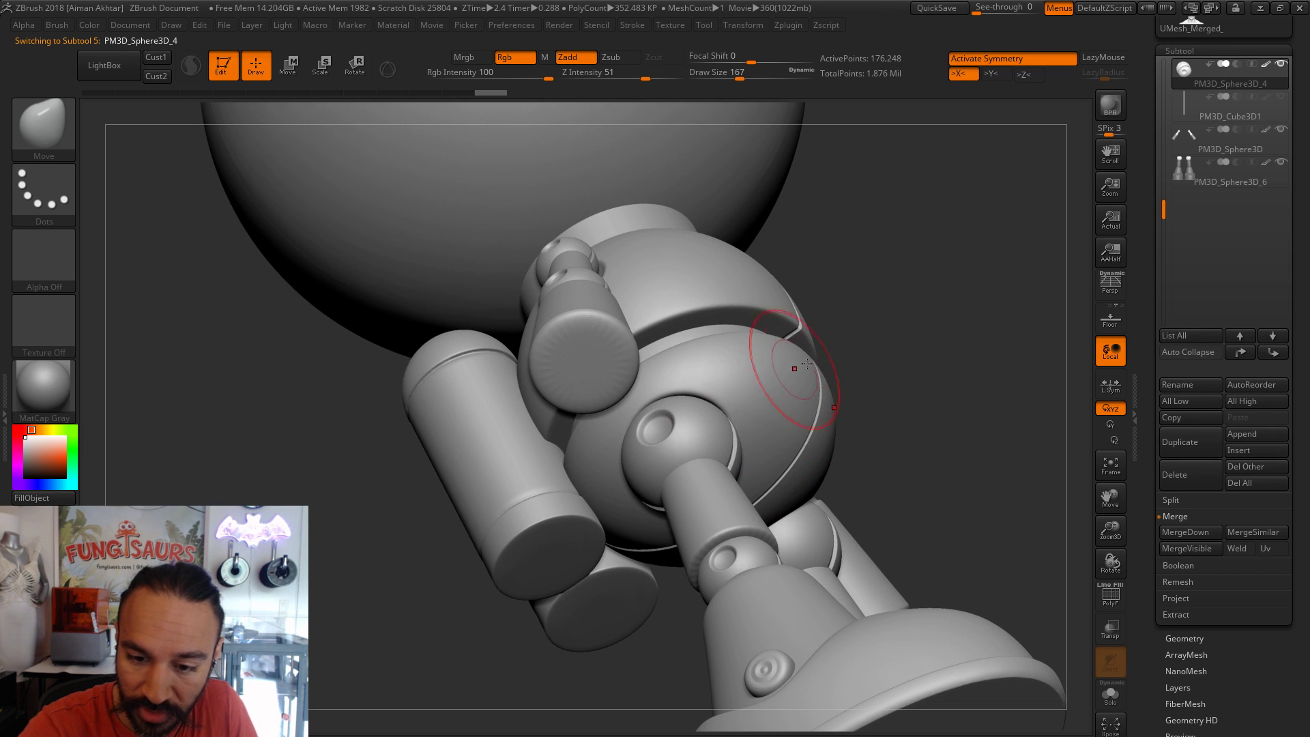
{"action": "right_click_drag", "start_coordinate": [877, 337], "coordinate": [642, 452]}
{"action": "left_click_drag", "start_coordinate": [641, 454], "coordinate": [652, 456]}
{"action": "right_click_drag", "start_coordinate": [877, 366], "coordinate": [887, 331]}
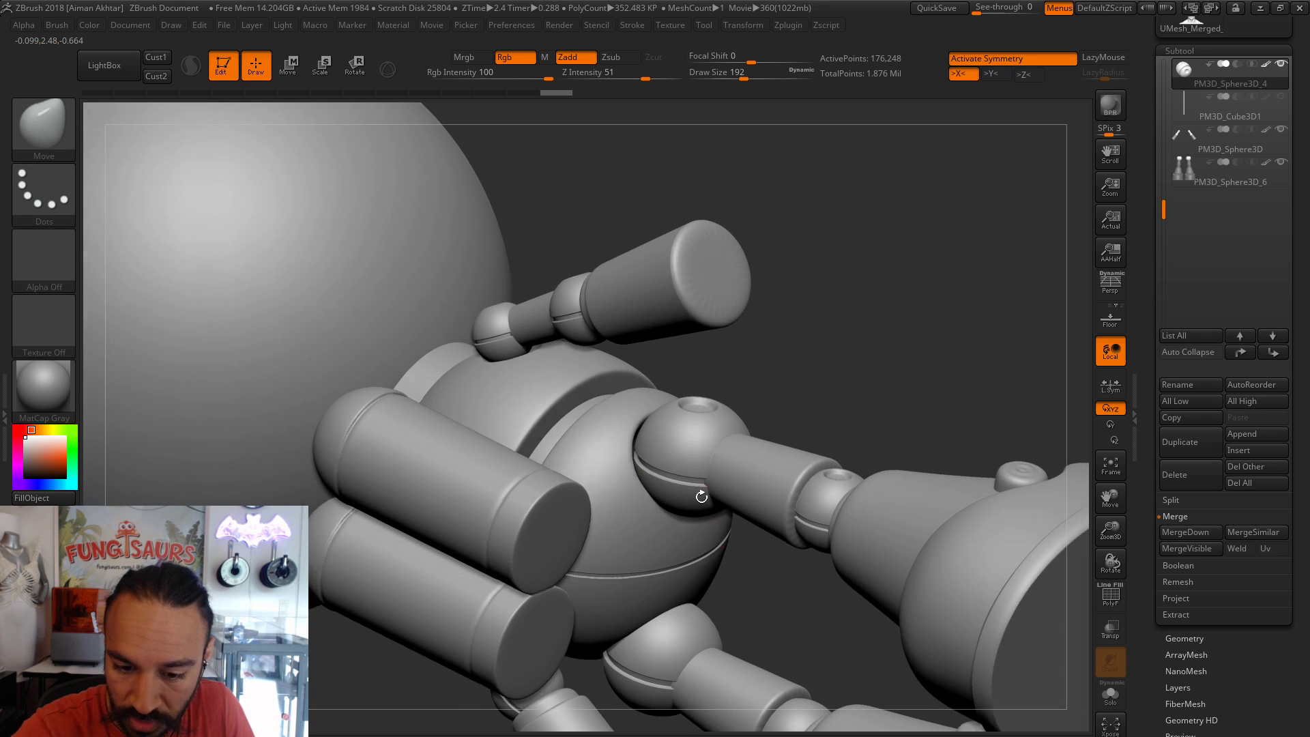
{"action": "key", "text": "s"}
{"action": "left_click_drag", "start_coordinate": [663, 510], "coordinate": [661, 510]}
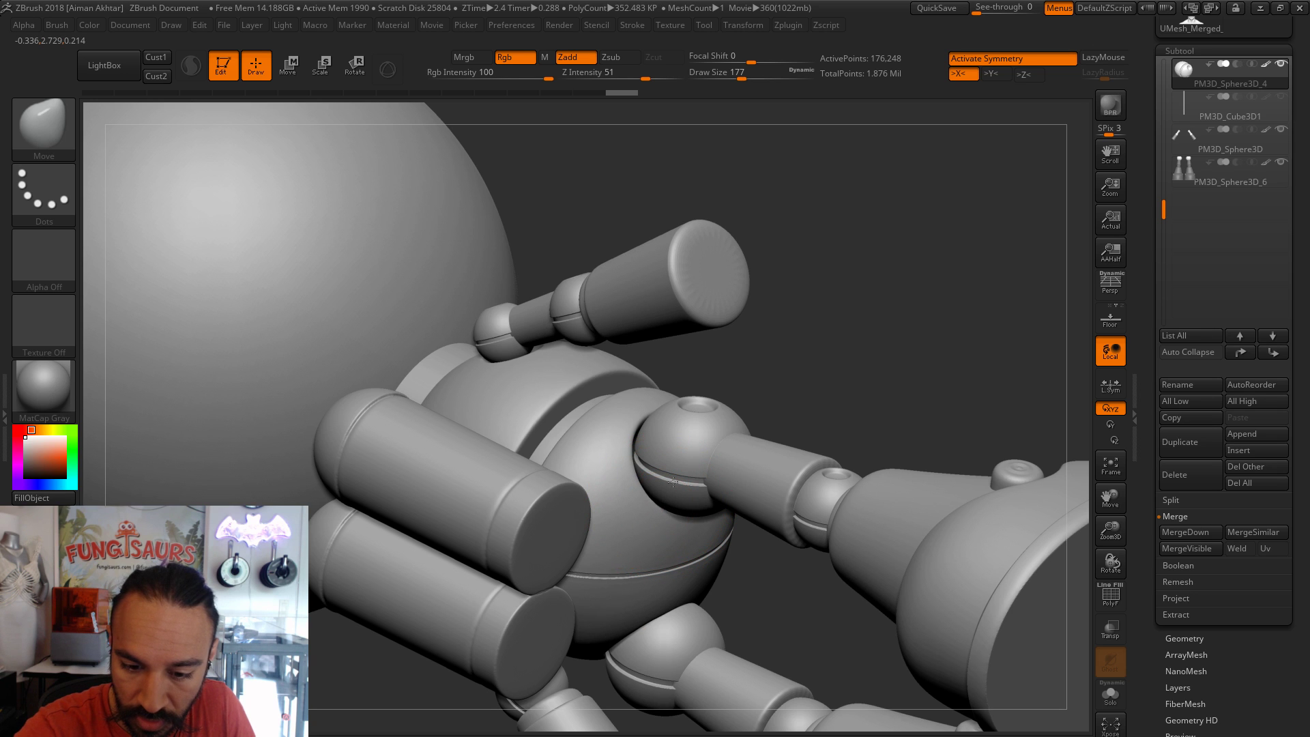
- Refine the pelvis from beneath with the Move brush at draw sizes 351 and 251, and frame the whole robot from the front
{"action": "right_click_drag", "start_coordinate": [810, 325], "coordinate": [703, 507]}
{"action": "key", "text": "s"}
{"action": "left_click_drag", "start_coordinate": [703, 507], "coordinate": [708, 511]}
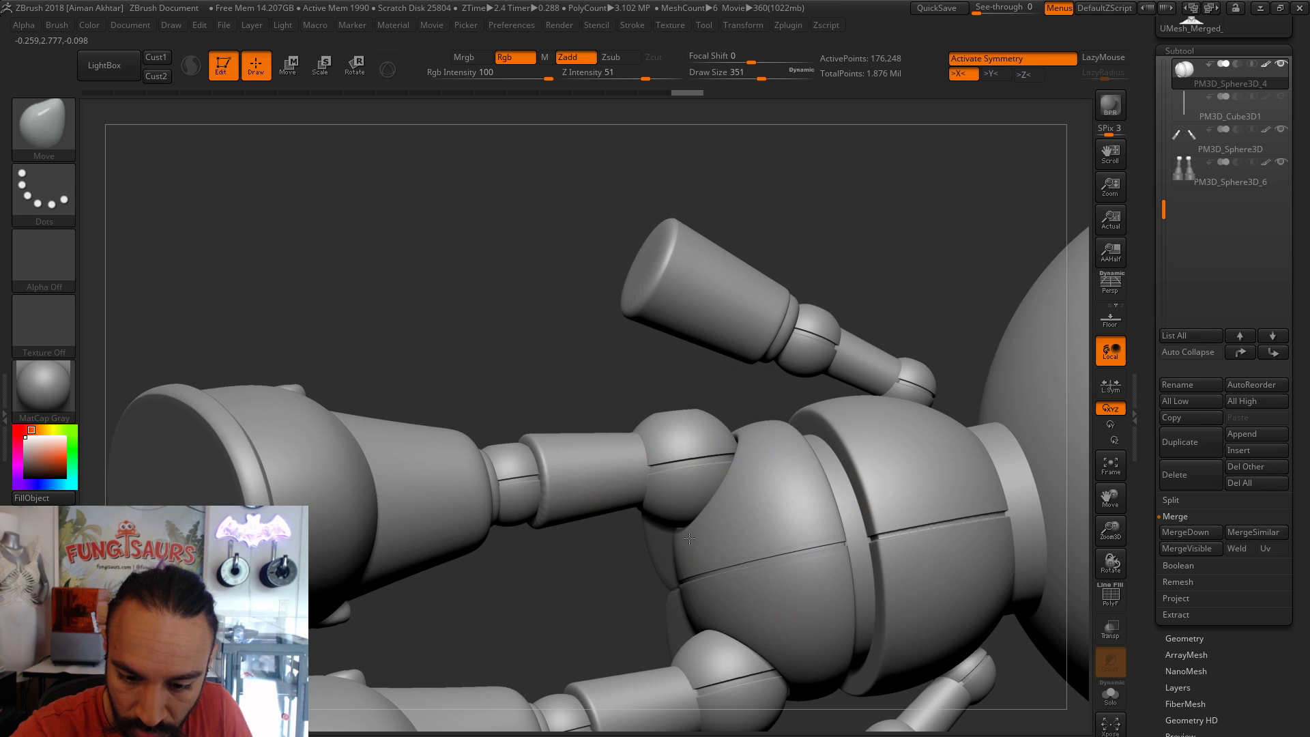
{"action": "left_click_drag", "start_coordinate": [602, 574], "coordinate": [740, 529]}
{"action": "key", "text": "bracketleft"}
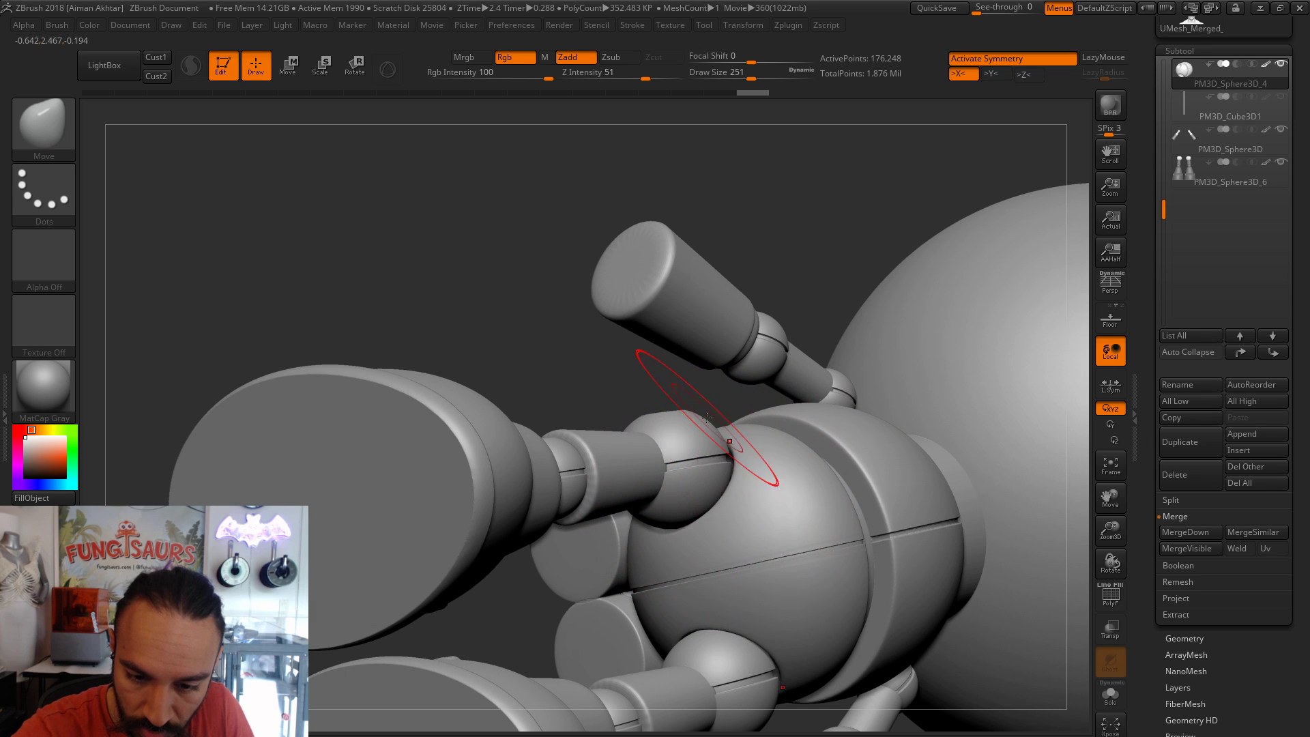
{"action": "left_click_drag", "start_coordinate": [683, 356], "coordinate": [945, 442]}
{"action": "key", "text": "f"}
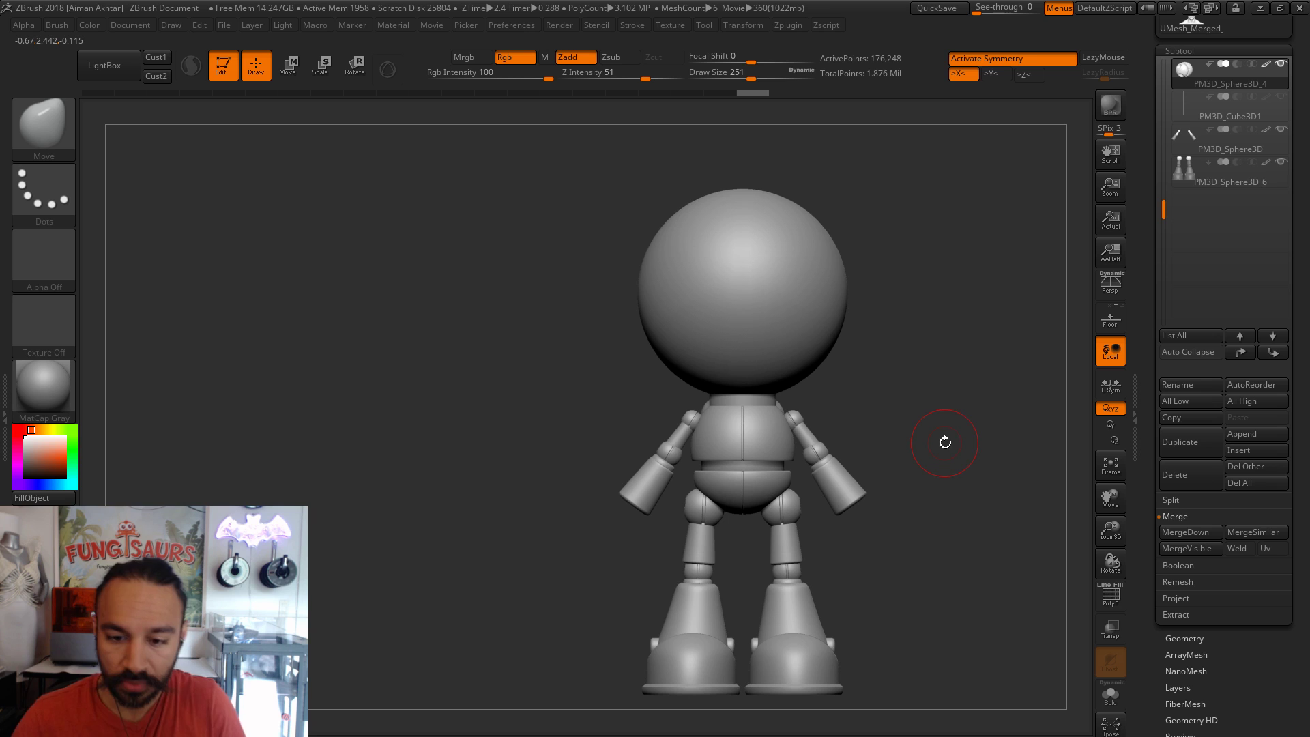
- Select the neck cylinder subtool, reorder it directly above the torso subtool and merge it down into the torso
{"action": "left_click_drag", "start_coordinate": [965, 512], "coordinate": [864, 565], "text": "alt"}
{"action": "left_click", "coordinate": [653, 365], "text": "alt"}
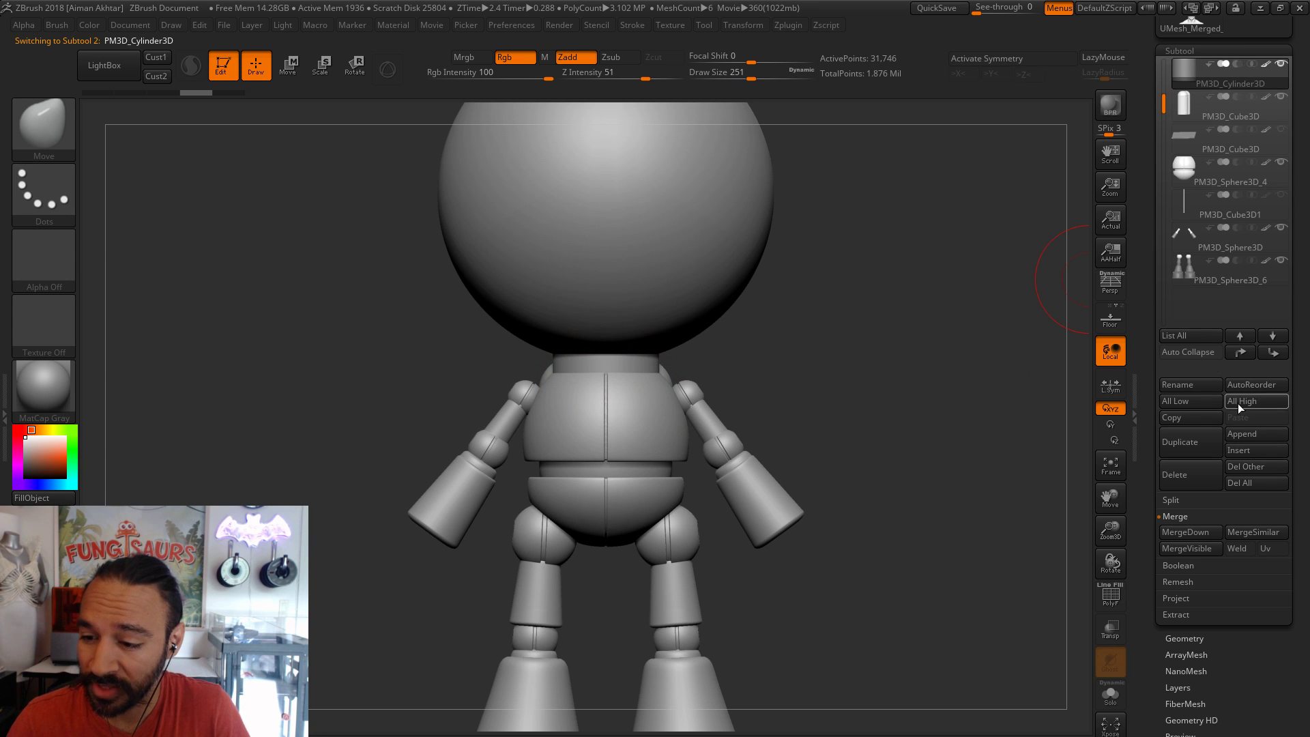
{"action": "left_click", "coordinate": [1272, 336]}
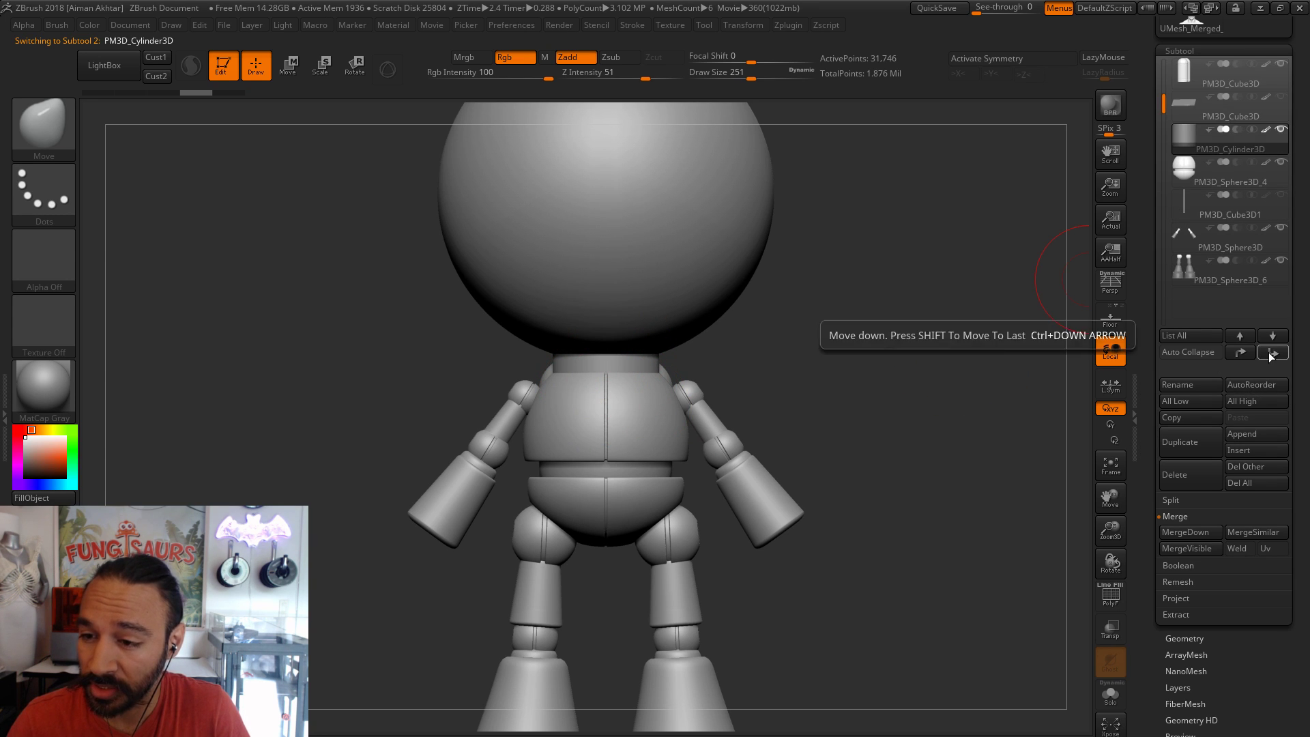
{"action": "left_click", "coordinate": [1202, 531]}
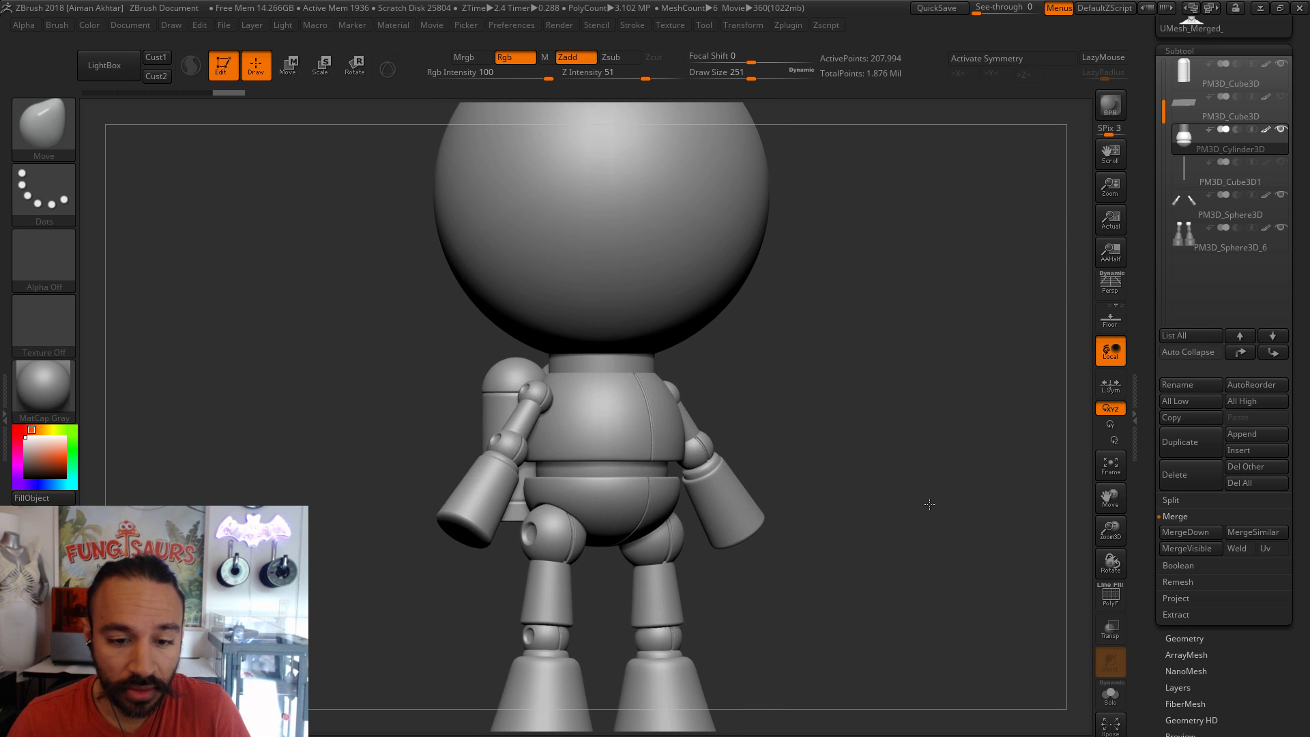
- Select the arms subtool and save the tool over the existing growbot2 ZTool file
{"action": "left_click", "coordinate": [768, 506], "text": "alt"}
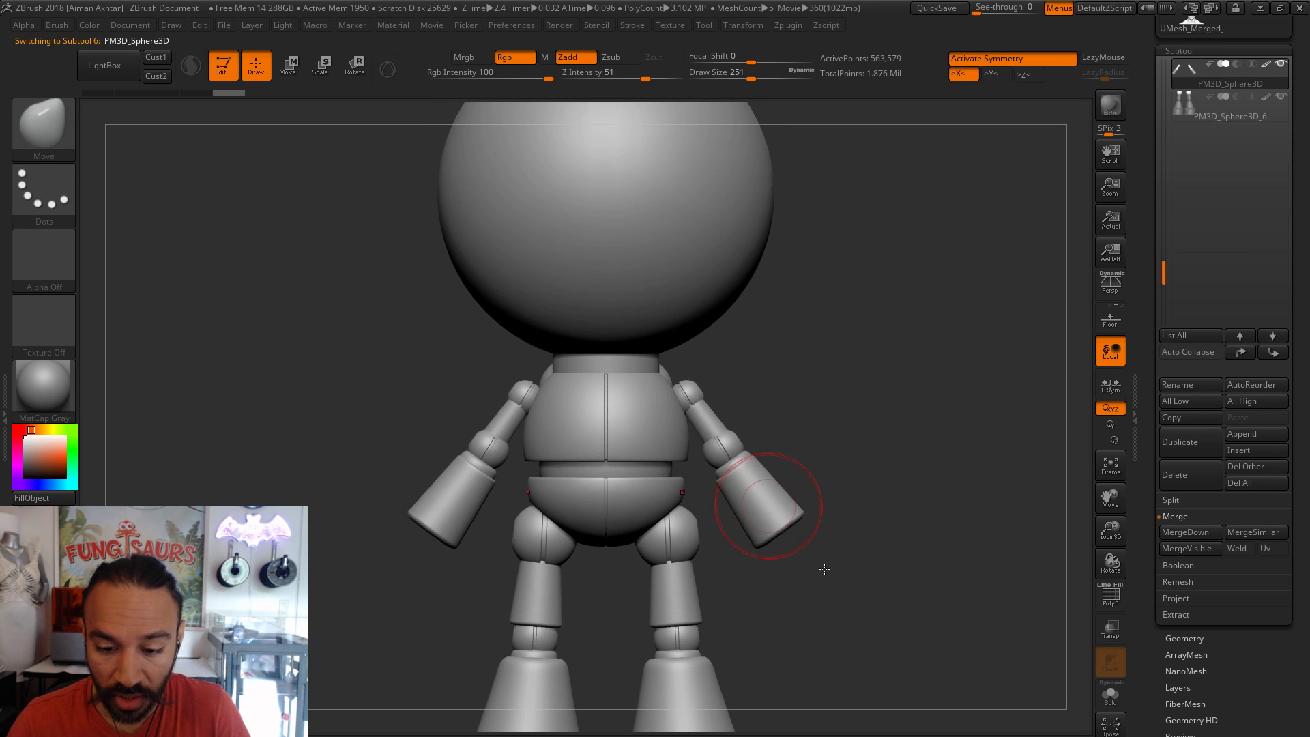
{"action": "scroll", "coordinate": [1304, 90], "scroll_direction": "up", "scroll_amount": 5}
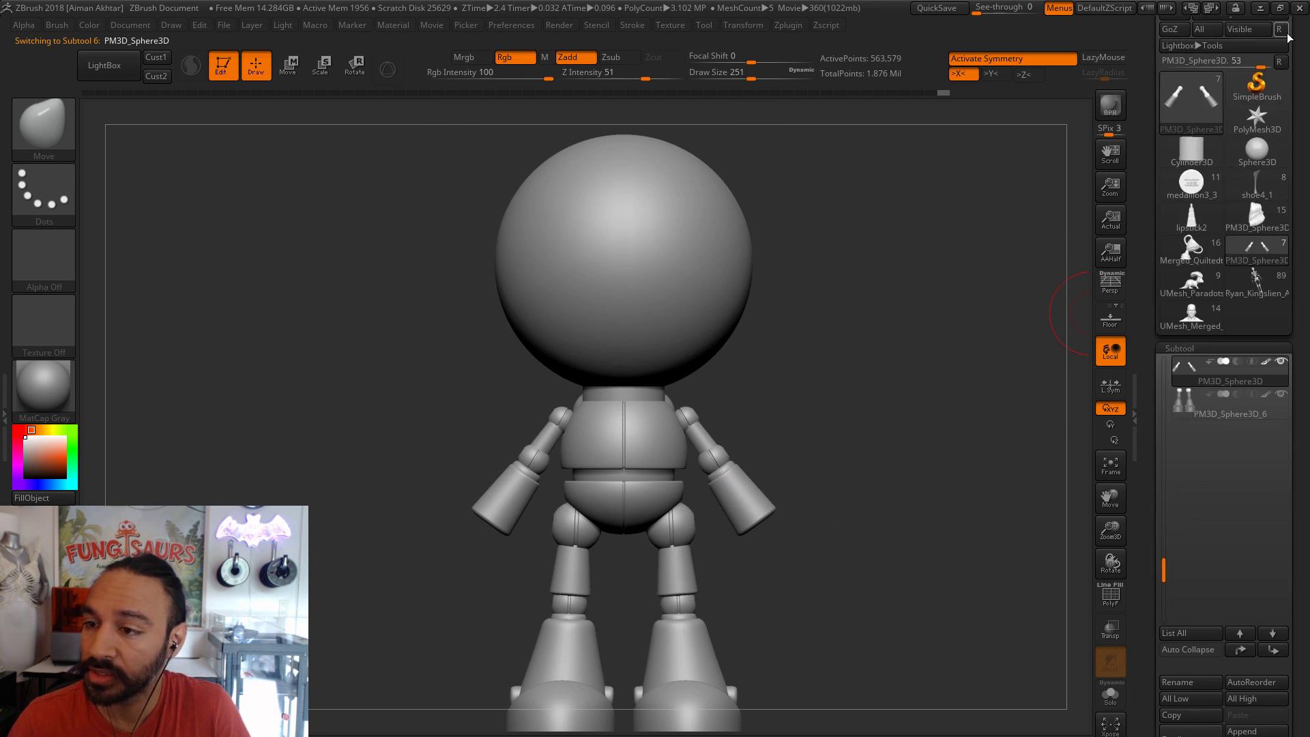
{"action": "left_click_drag", "start_coordinate": [962, 437], "coordinate": [934, 466], "text": "alt"}
{"action": "left_click", "coordinate": [1257, 45]}
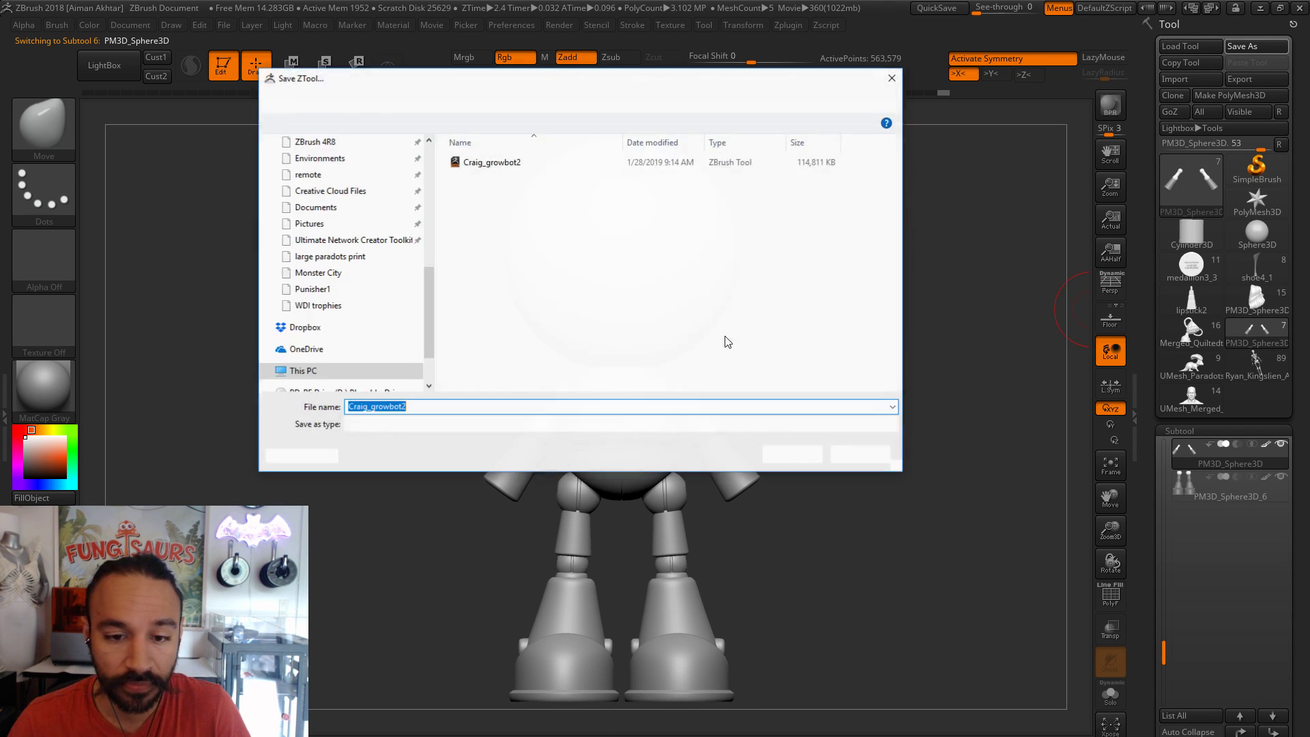
{"action": "left_click", "coordinate": [792, 456]}
{"action": "left_click", "coordinate": [705, 404]}
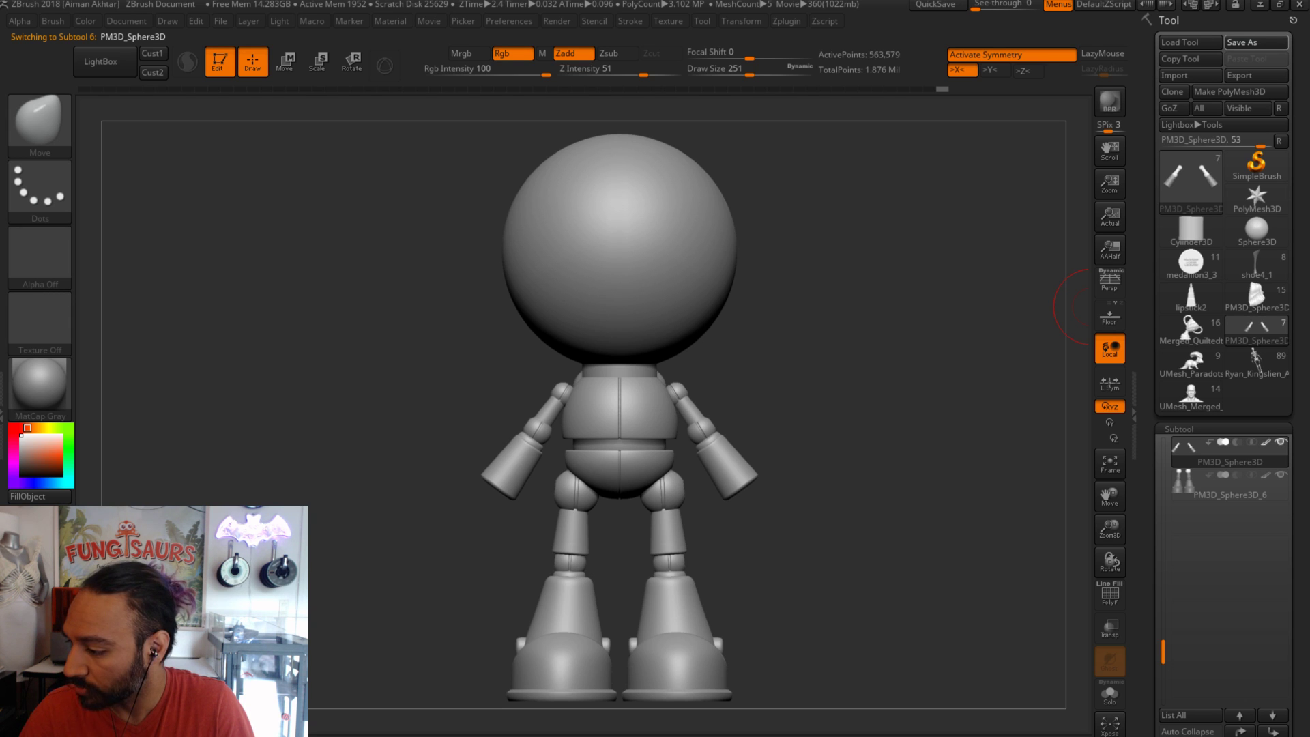
- Switch to File Explorer, open the Growbots3 image from Downloads, examine the robot concept art and close Photos
{"action": "key", "text": "alt+Tab"}
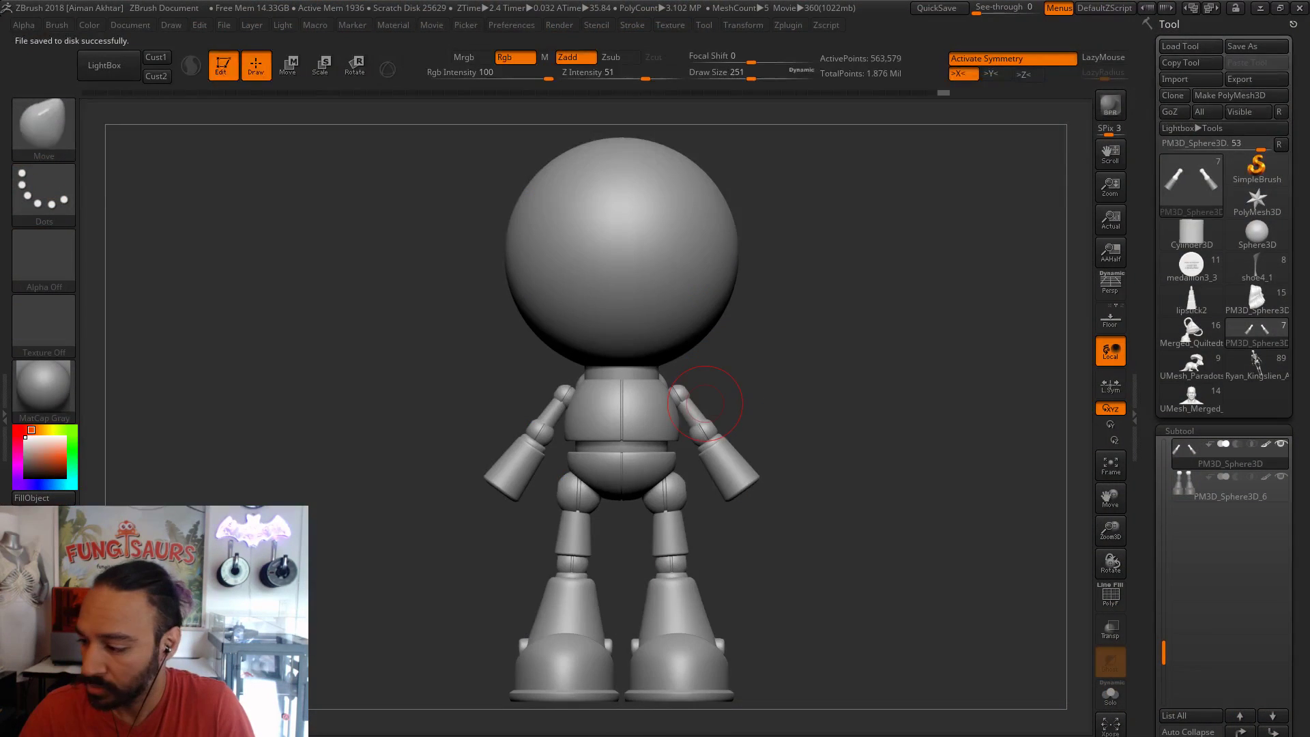
{"action": "key", "text": "alt+Tab"}
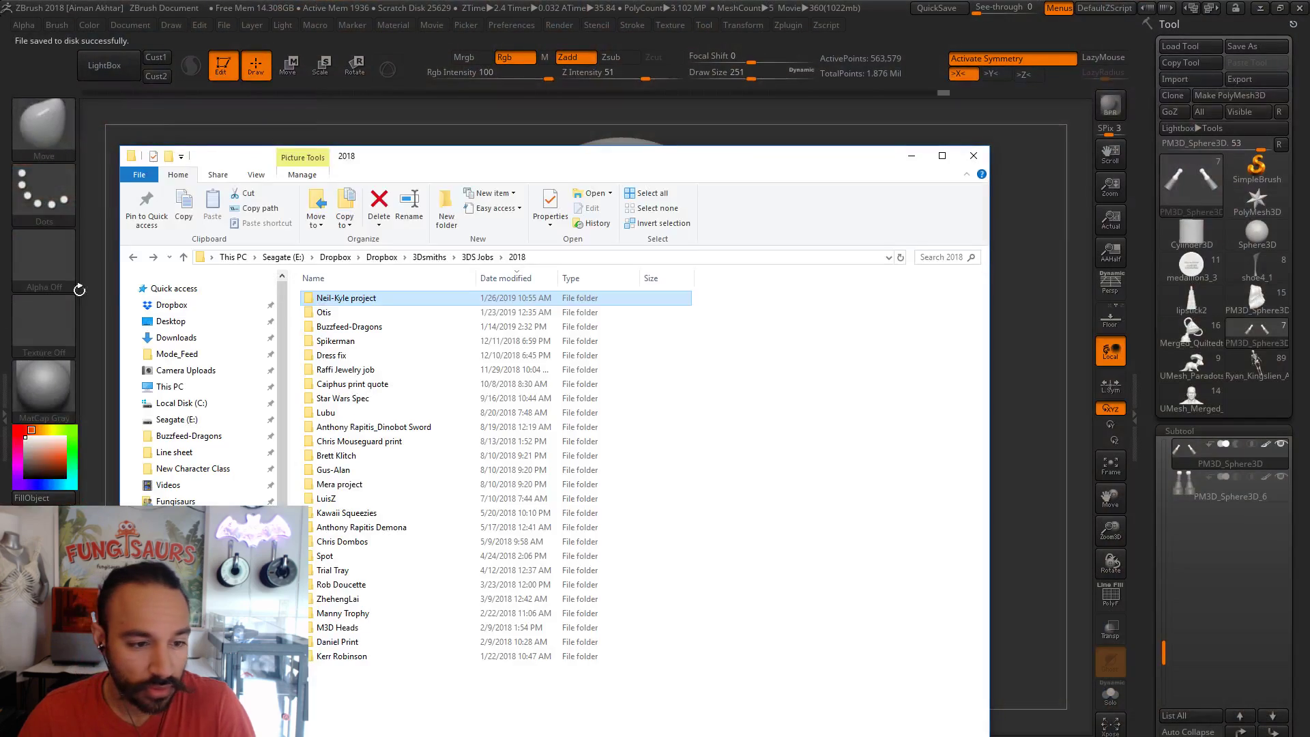
{"action": "left_click", "coordinate": [171, 320]}
{"action": "left_click", "coordinate": [176, 337]}
{"action": "double_click", "coordinate": [348, 372]}
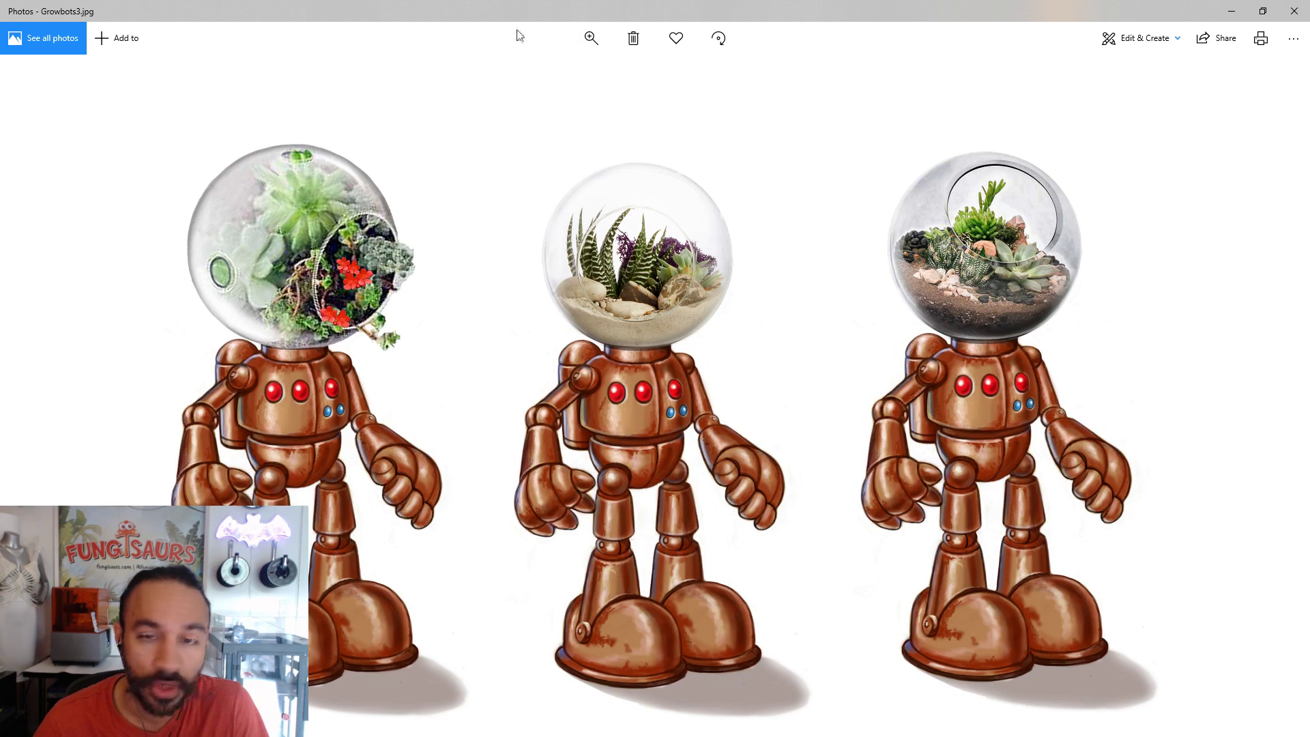
{"action": "key", "text": "alt+F4"}
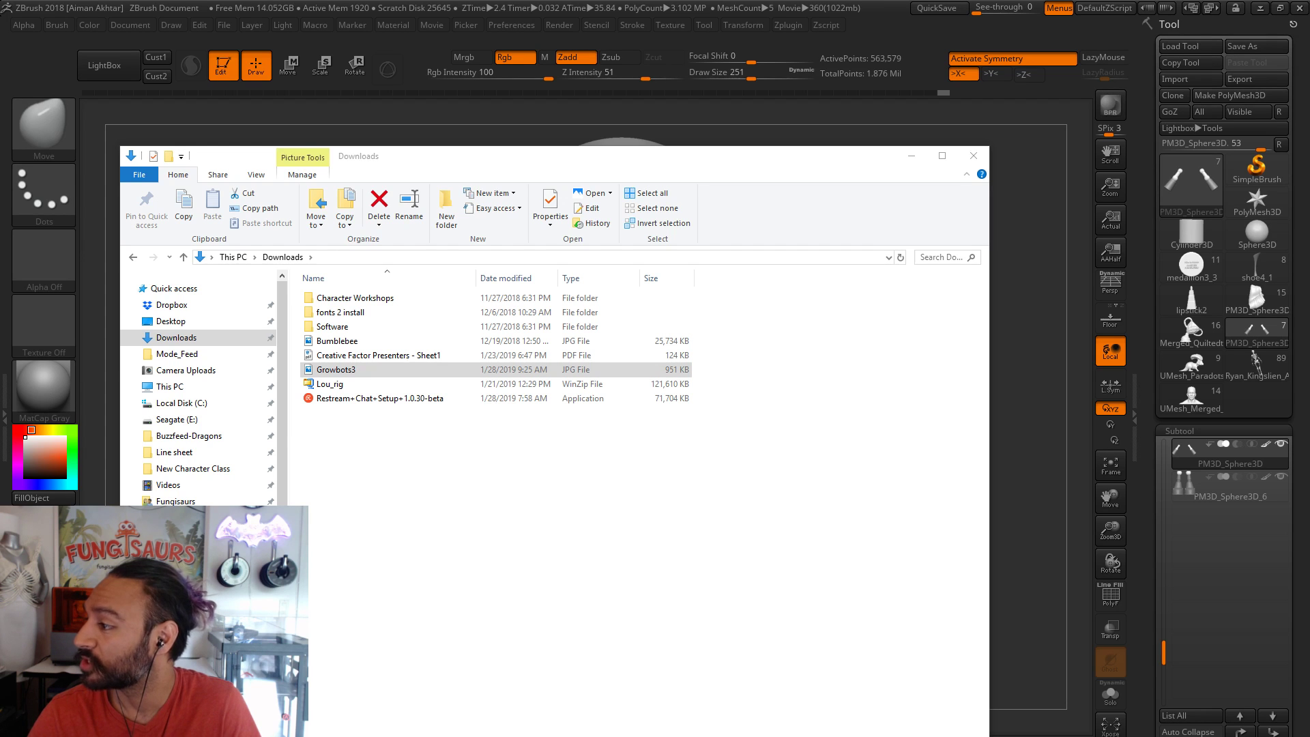
- Minimize File Explorer to return to ZBrush and choose the IMM Primitives brush with its Insert Sphere mesh
{"action": "left_click", "coordinate": [912, 155]}
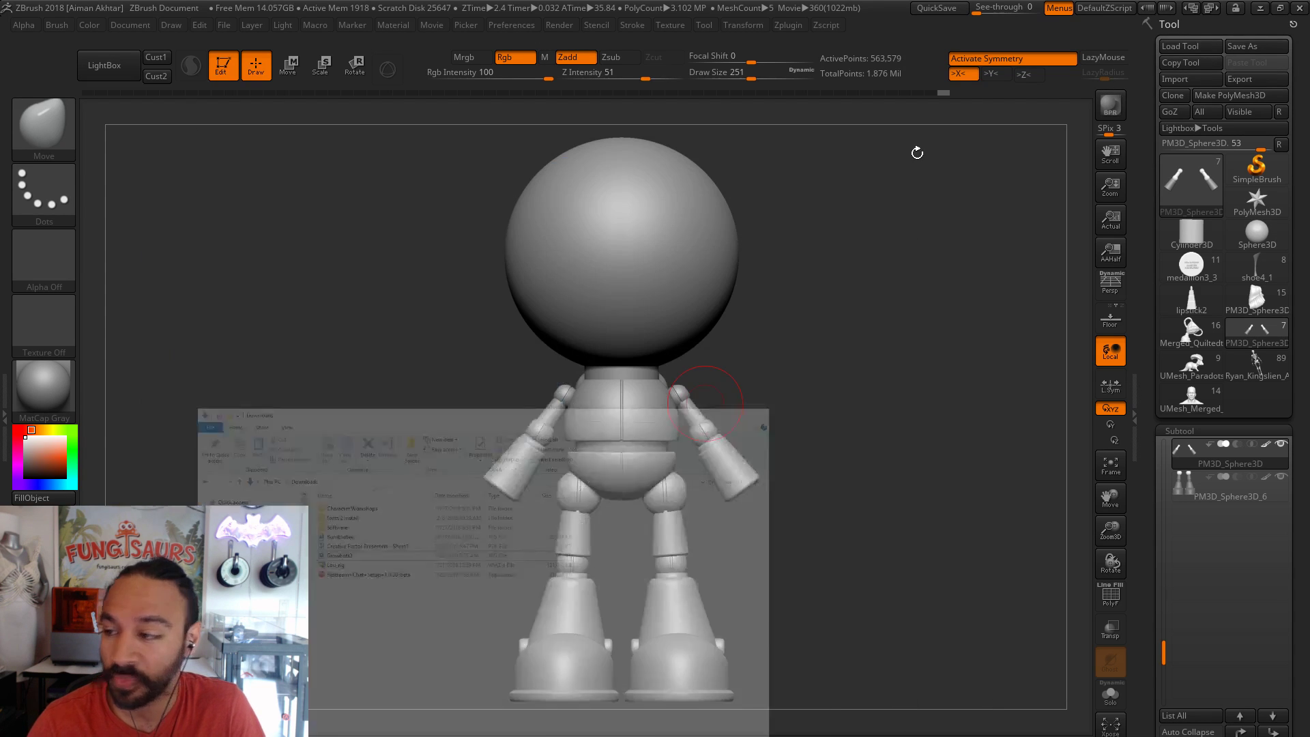
{"action": "left_click_drag", "start_coordinate": [879, 518], "coordinate": [740, 527]}
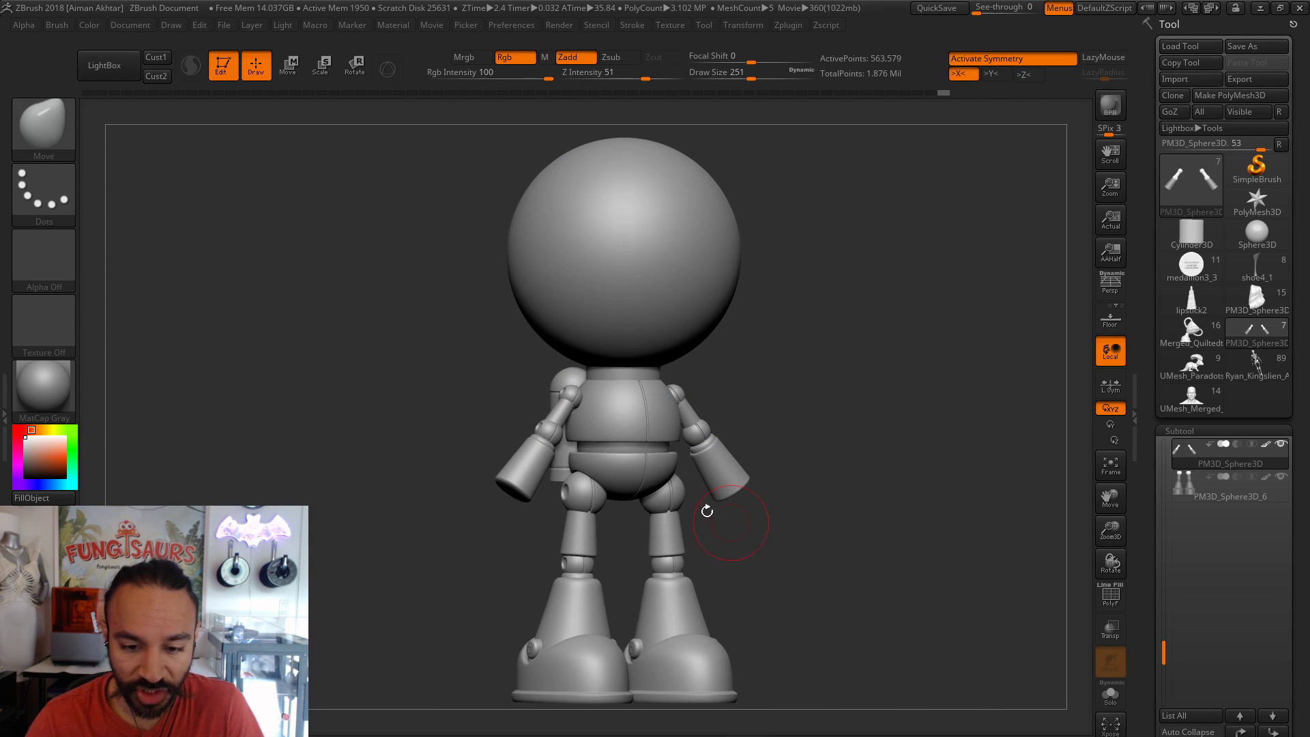
{"action": "left_click_drag", "start_coordinate": [898, 601], "coordinate": [580, 586]}
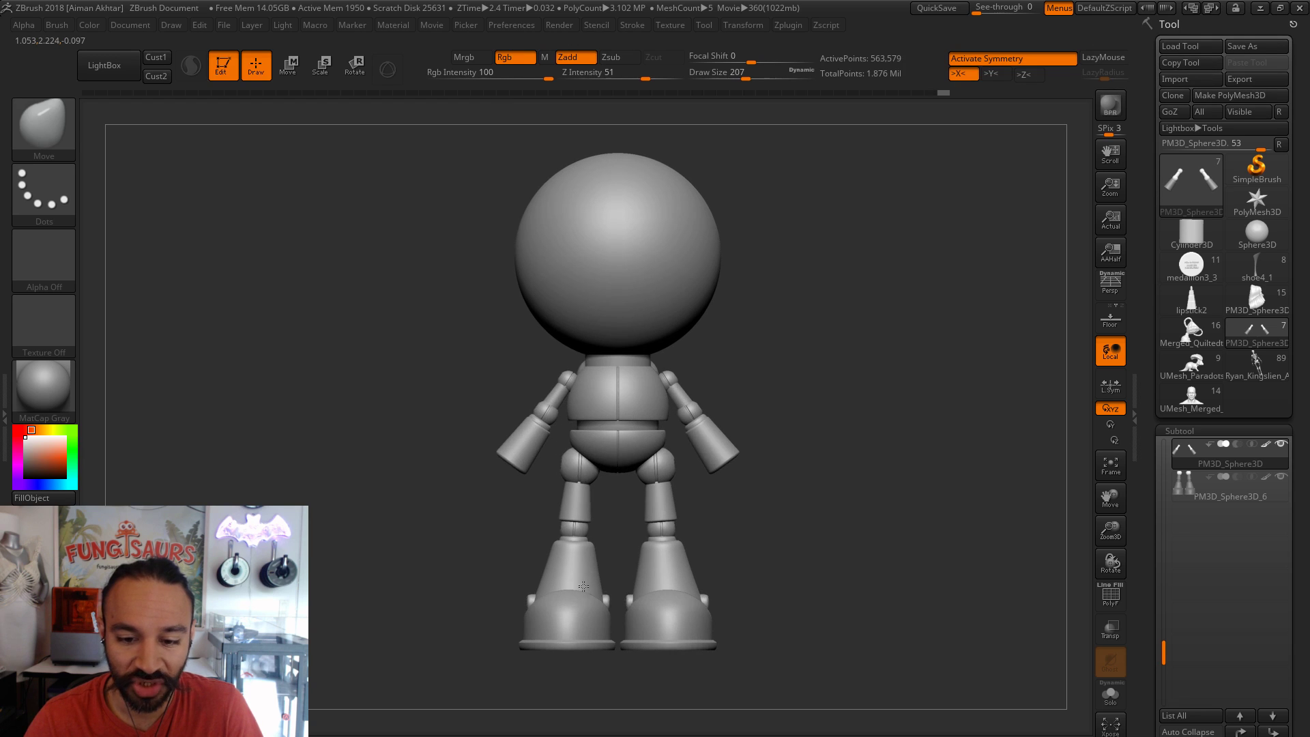
{"action": "mouse_move", "coordinate": [795, 526]}
{"action": "left_mouse_down"}
{"action": "mouse_move", "coordinate": [747, 526]}
{"action": "mouse_move", "coordinate": [702, 498]}
{"action": "mouse_move", "coordinate": [774, 533]}
{"action": "mouse_move", "coordinate": [778, 574]}
{"action": "left_mouse_up"}
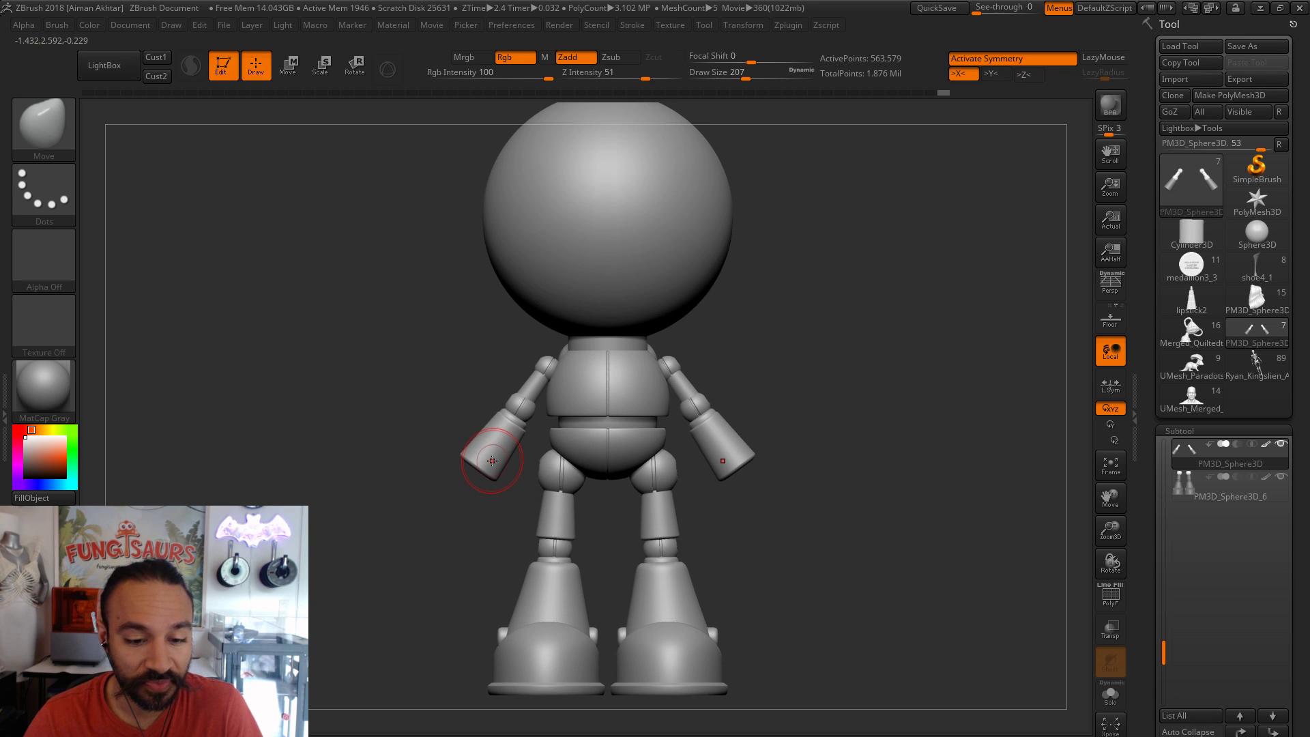
{"action": "mouse_move", "coordinate": [1201, 454]}
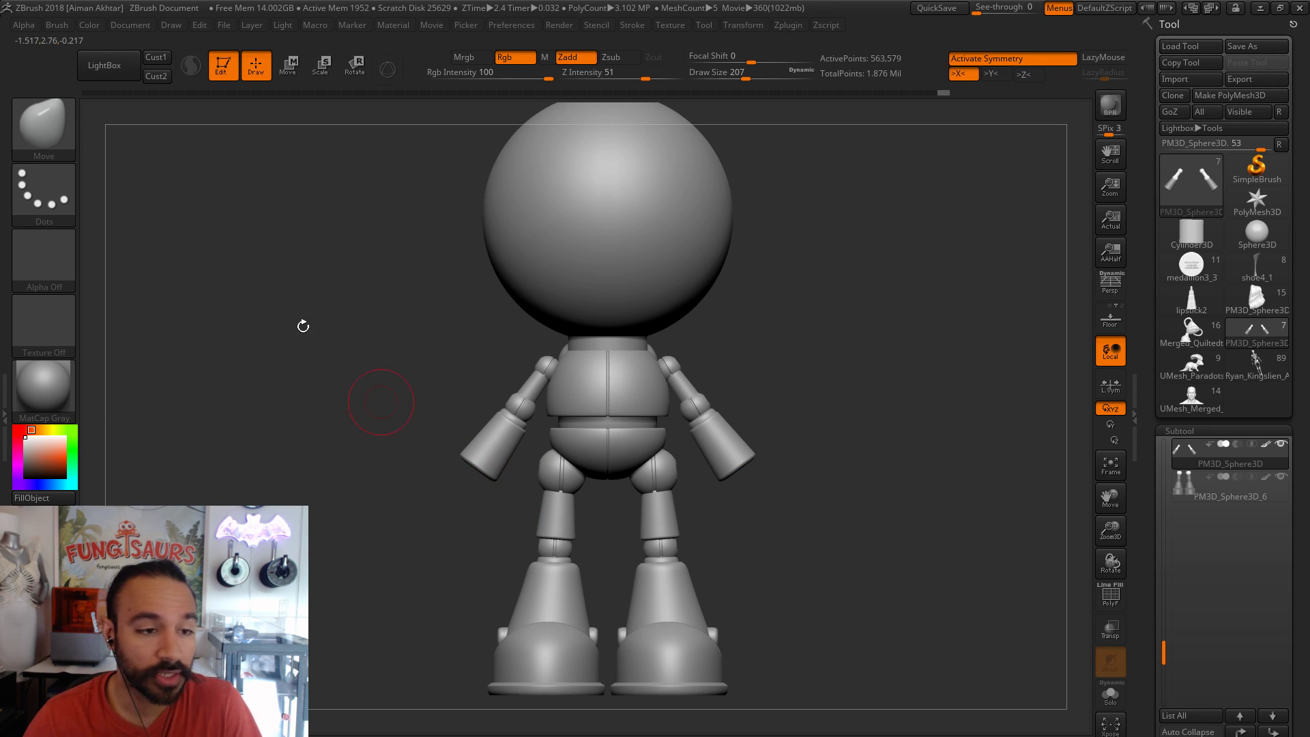
{"action": "left_click", "coordinate": [62, 142]}
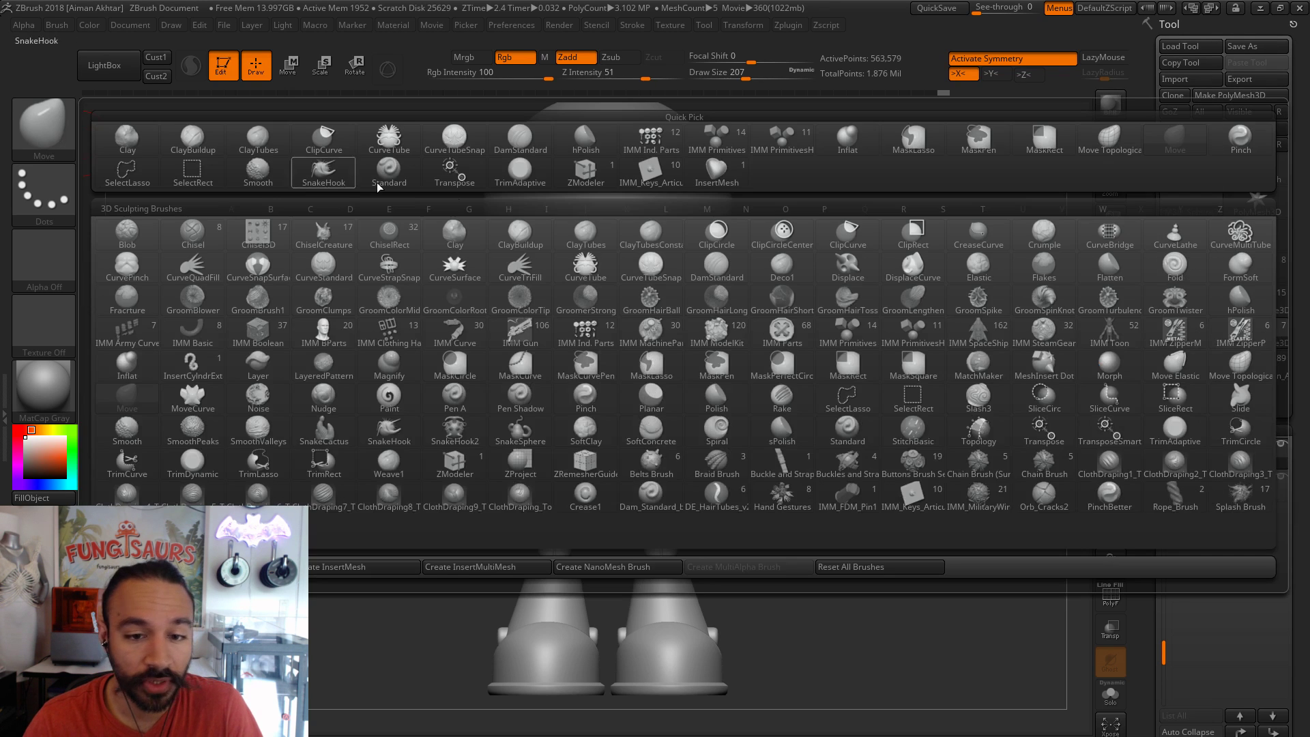
{"action": "left_click", "coordinate": [848, 331]}
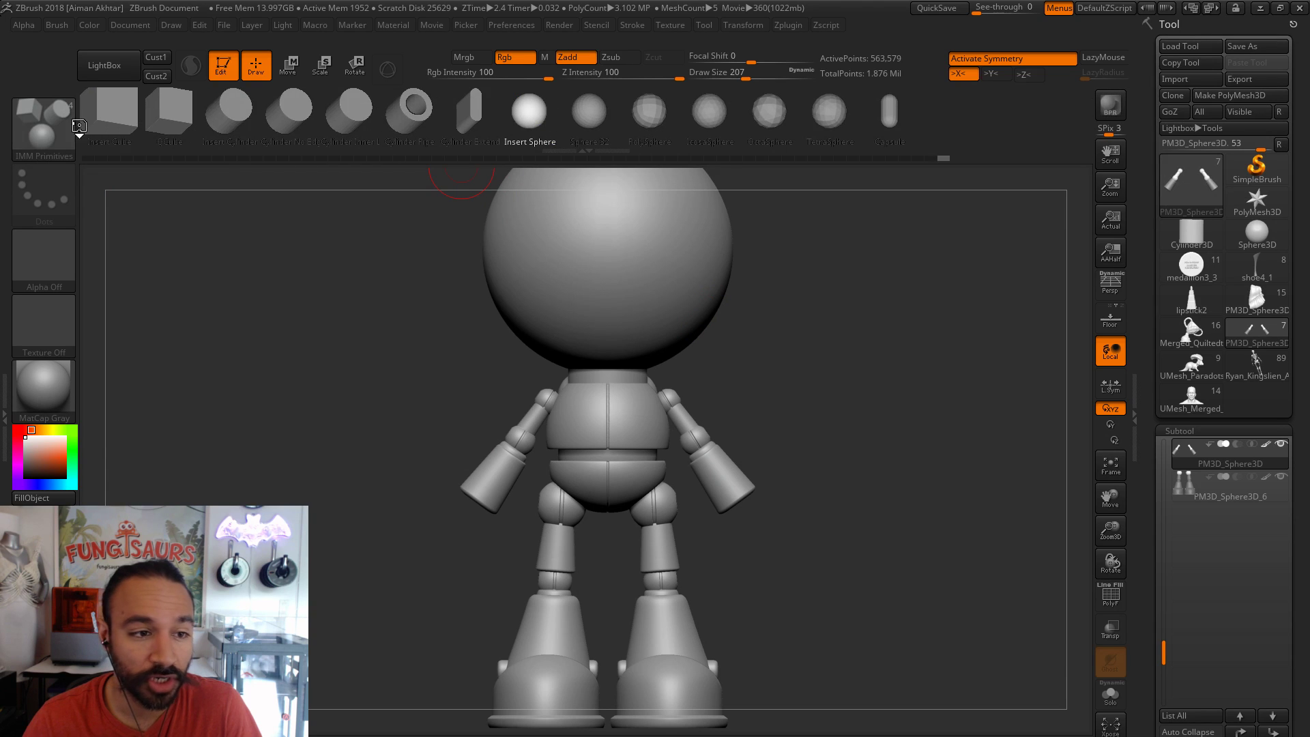
{"action": "left_click", "coordinate": [52, 124]}
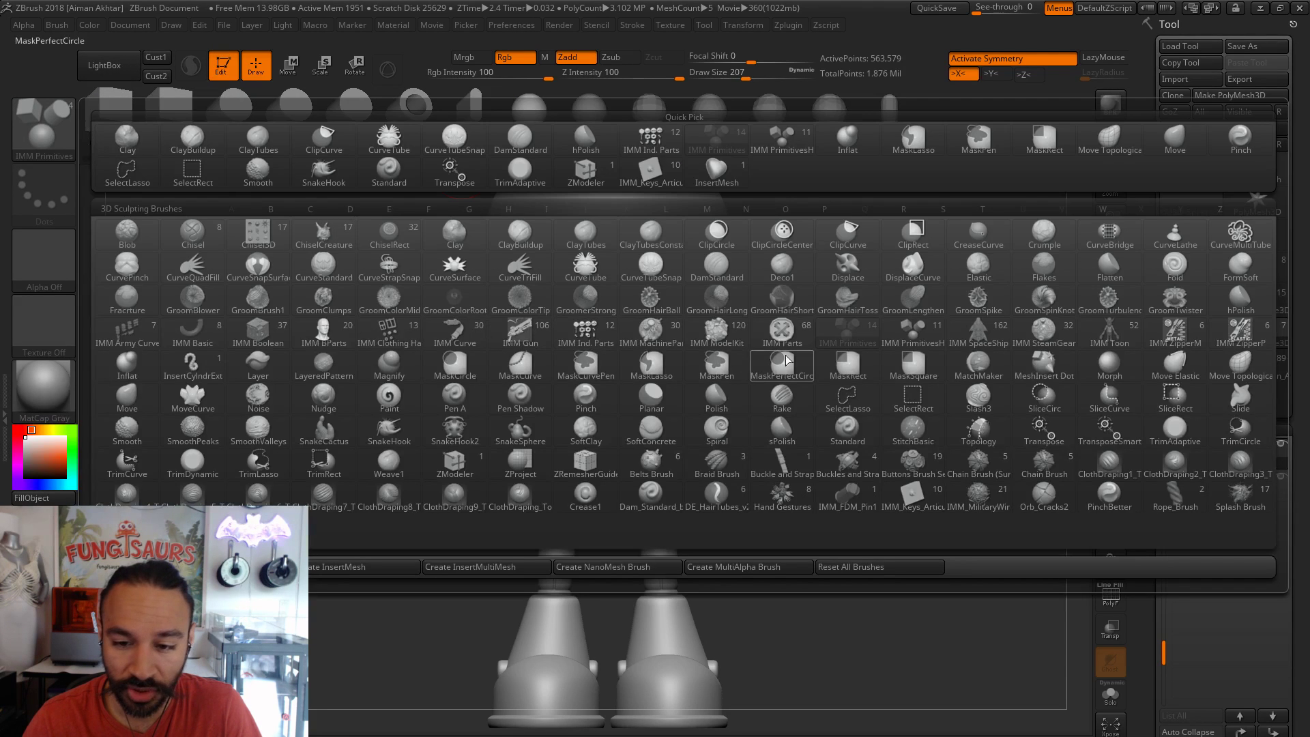
{"action": "left_click", "coordinate": [913, 333]}
{"action": "left_click", "coordinate": [55, 130]}
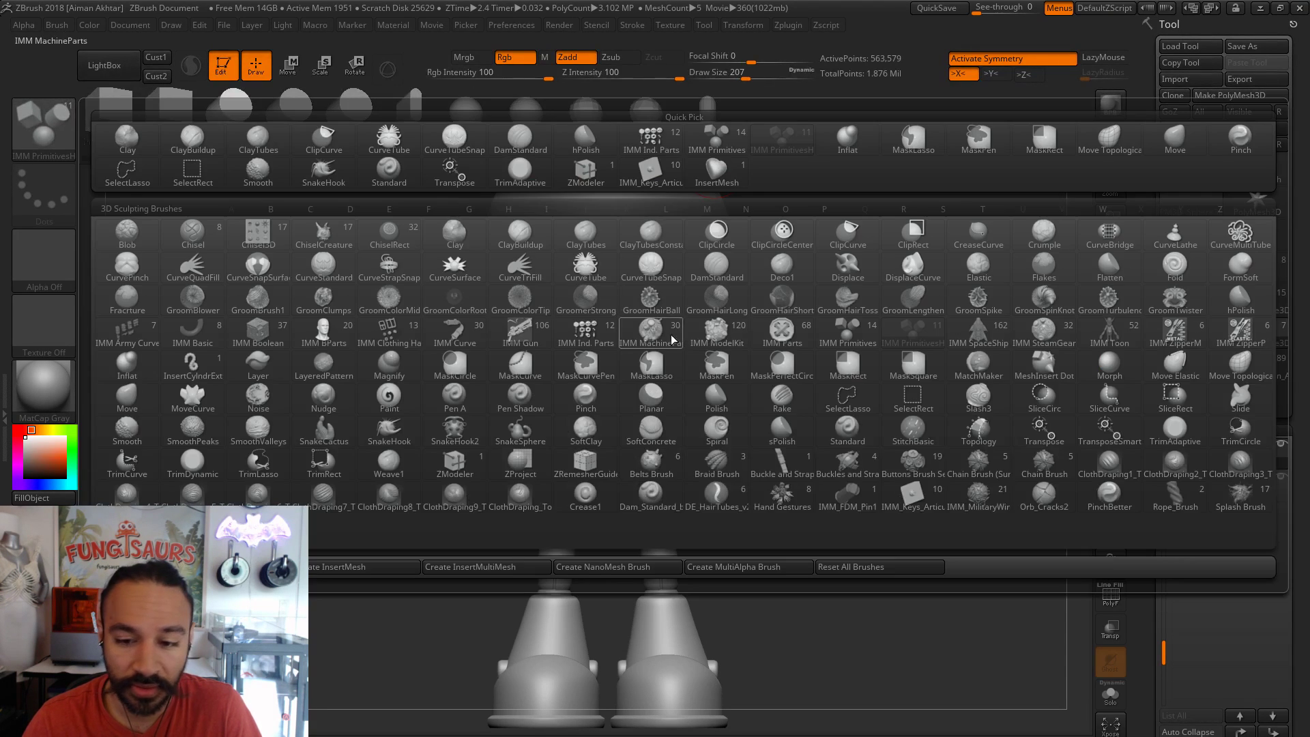
{"action": "left_click", "coordinate": [848, 341]}
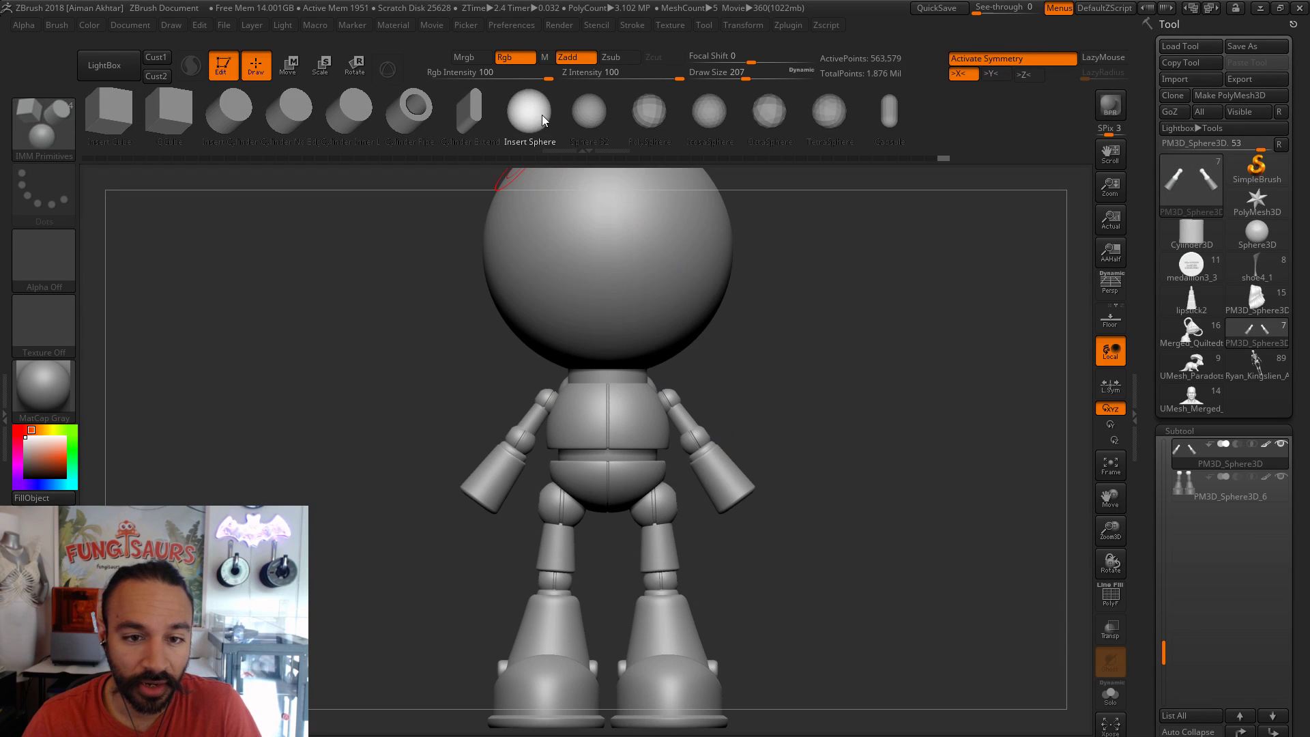
- Insert a sphere at the end of each forearm as a hand and adjust its position
{"action": "left_click_drag", "start_coordinate": [862, 476], "coordinate": [887, 436]}
{"action": "left_click_drag", "start_coordinate": [452, 506], "coordinate": [479, 514]}
{"action": "key", "text": "ctrl+z"}
{"action": "key", "text": "ctrl+z"}
{"action": "key", "text": "ctrl+z"}
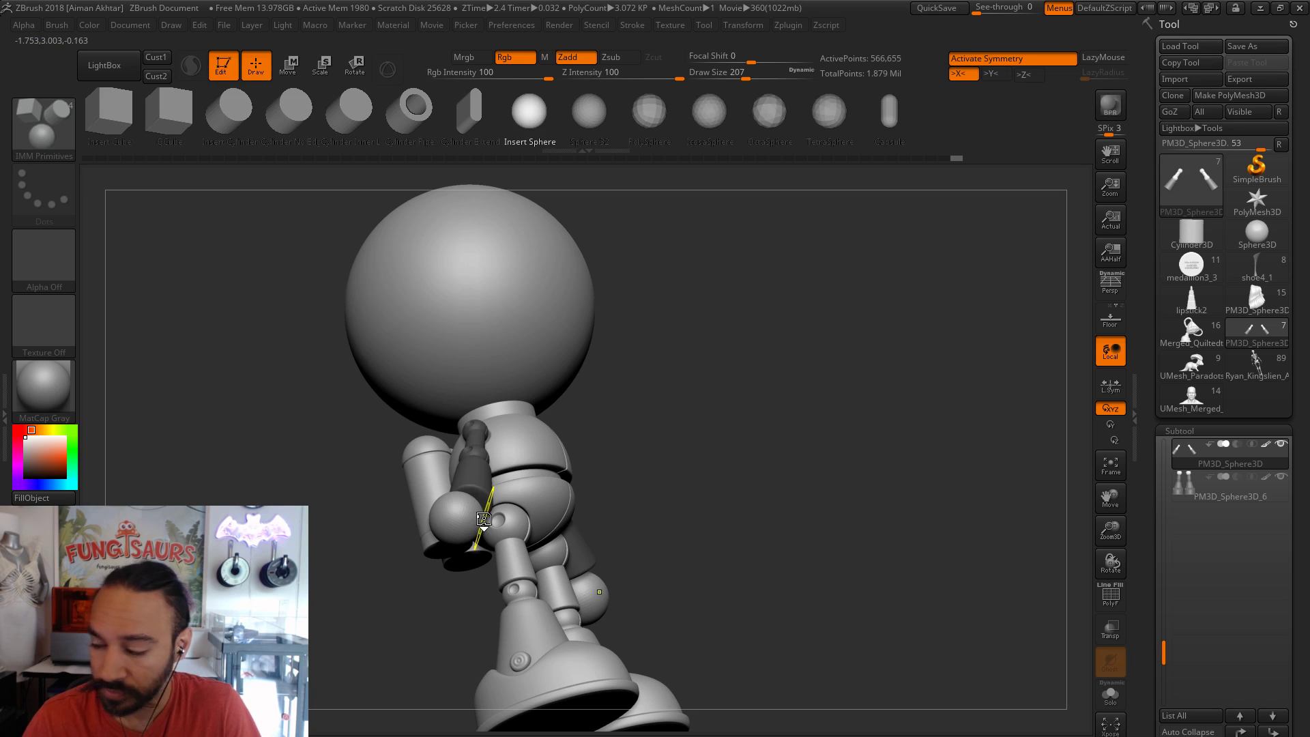
{"action": "left_click_drag", "start_coordinate": [468, 504], "coordinate": [419, 433]}
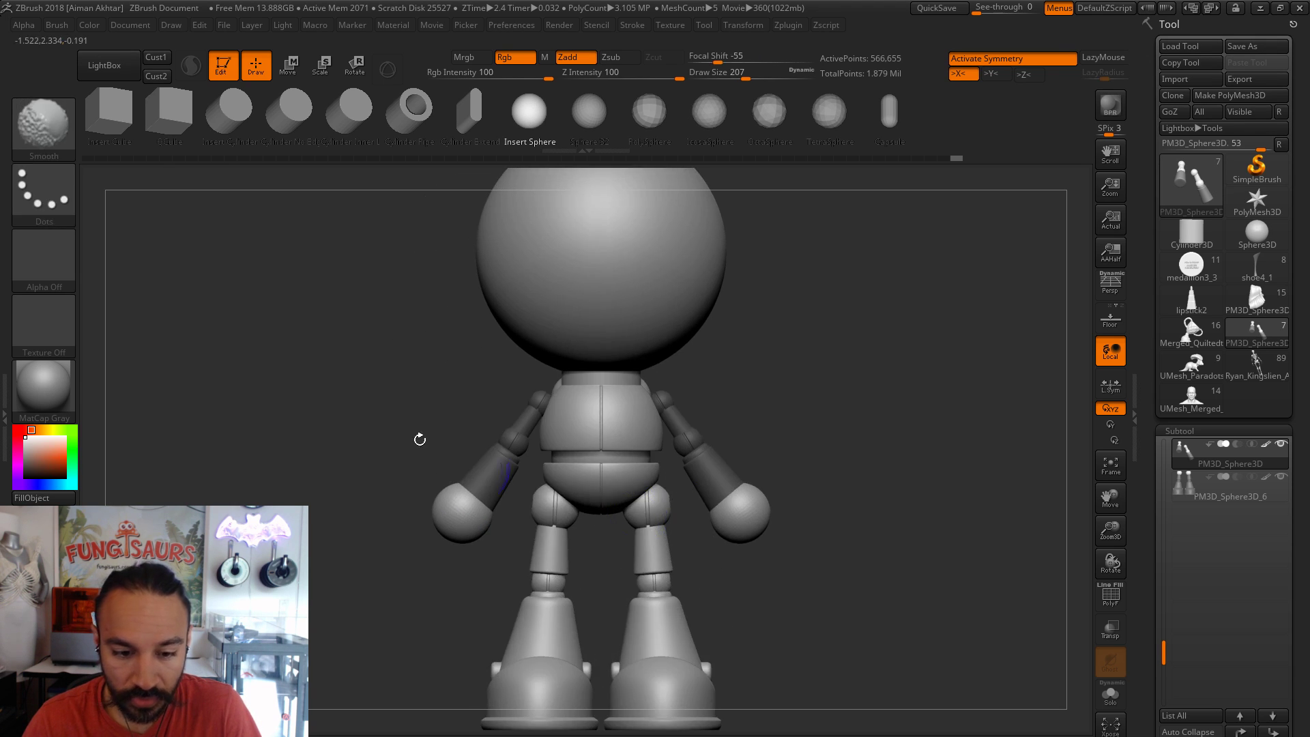
{"action": "left_click", "coordinate": [305, 75]}
{"action": "left_click_drag", "start_coordinate": [448, 526], "coordinate": [445, 539]}
{"action": "left_click", "coordinate": [252, 61]}
- Split the hand spheres off the masked arms into their own subtool and reorder arms and hands below the legs subtool
{"action": "mouse_move", "coordinate": [289, 264]}
{"action": "left_mouse_down", "text": "shift"}
{"action": "mouse_move", "coordinate": [357, 454]}
{"action": "mouse_move", "coordinate": [592, 511]}
{"action": "left_mouse_up", "text": "shift"}
{"action": "left_click_drag", "start_coordinate": [722, 547], "coordinate": [655, 555], "text": "alt"}
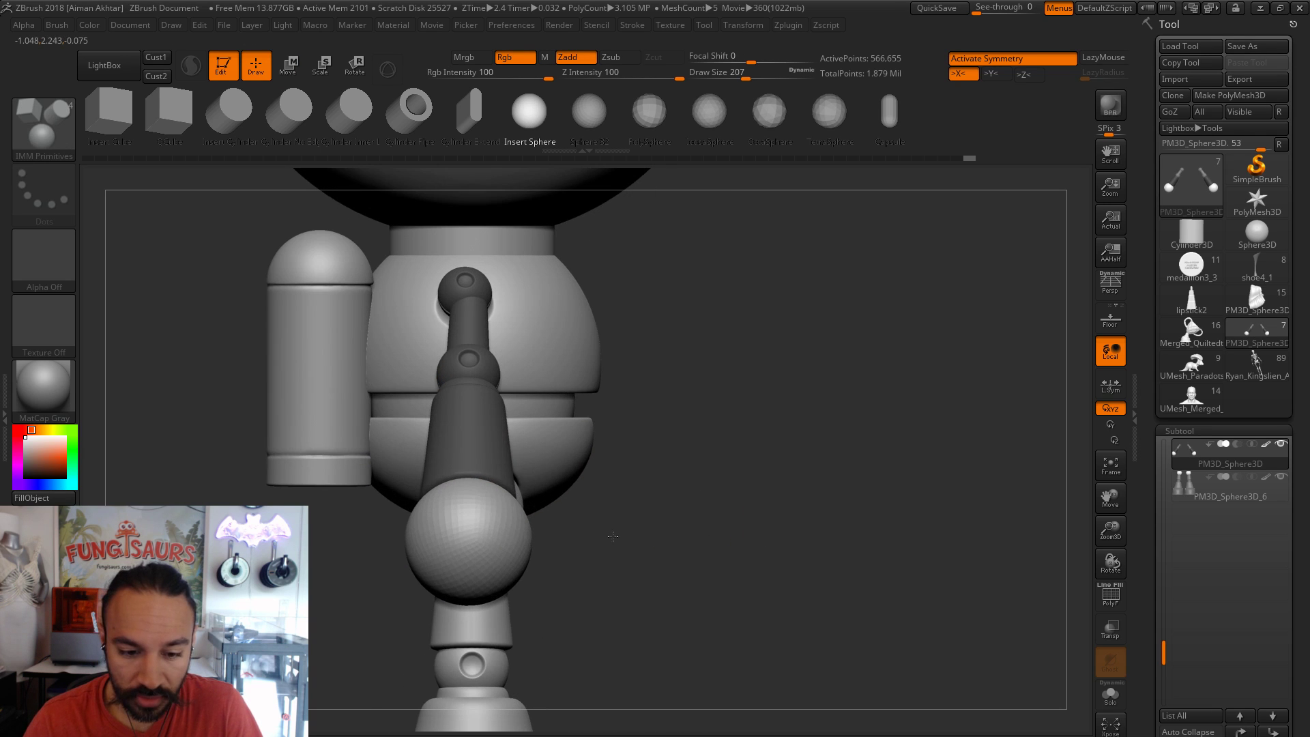
{"action": "scroll", "coordinate": [1222, 546], "scroll_direction": "down", "scroll_amount": 3}
{"action": "left_click", "coordinate": [1170, 680]}
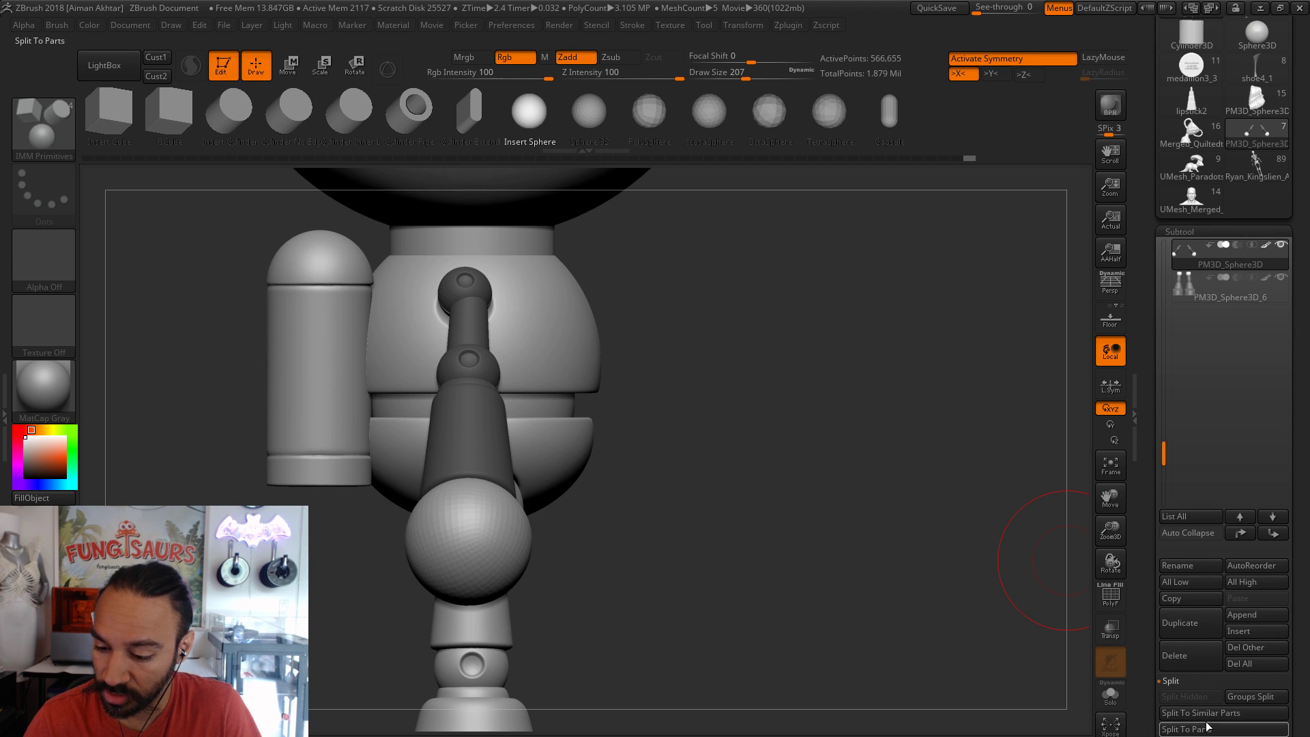
{"action": "left_click_drag", "start_coordinate": [1301, 677], "coordinate": [1306, 613]}
{"action": "left_click", "coordinate": [1186, 183]}
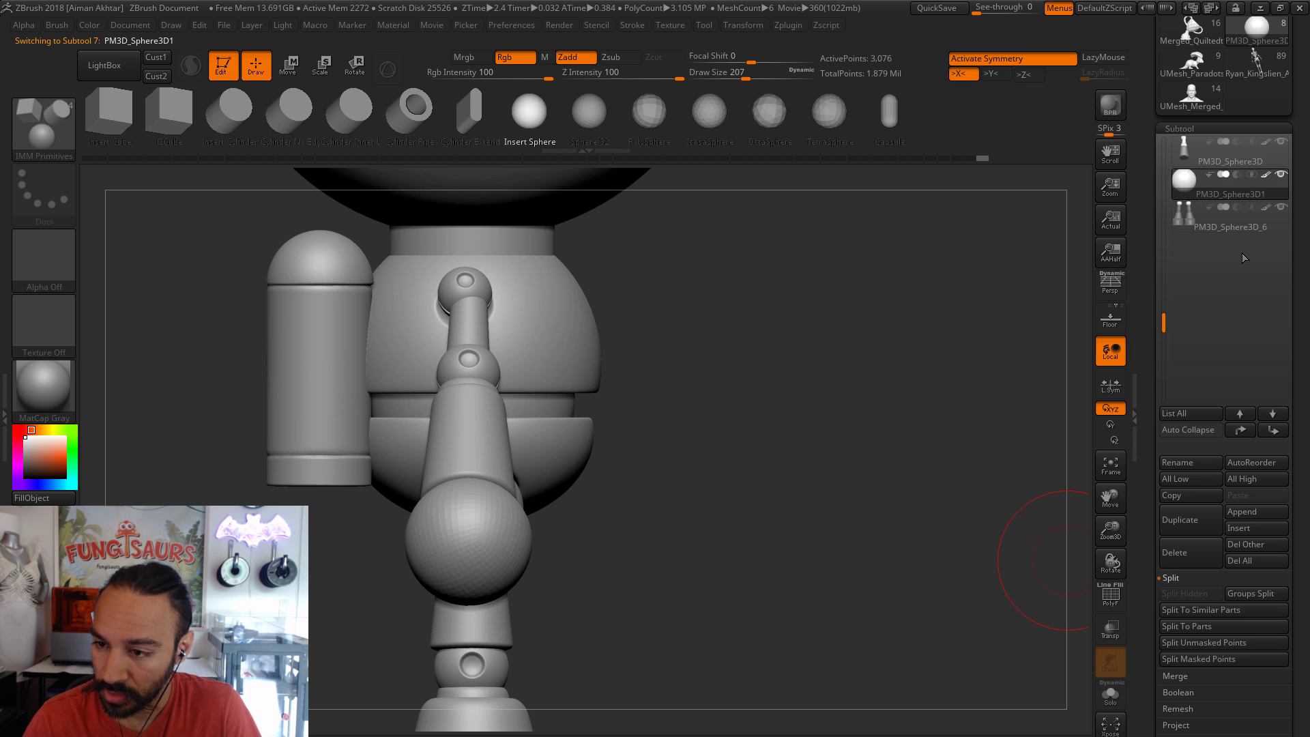
{"action": "left_click_drag", "start_coordinate": [1186, 323], "coordinate": [1198, 394]}
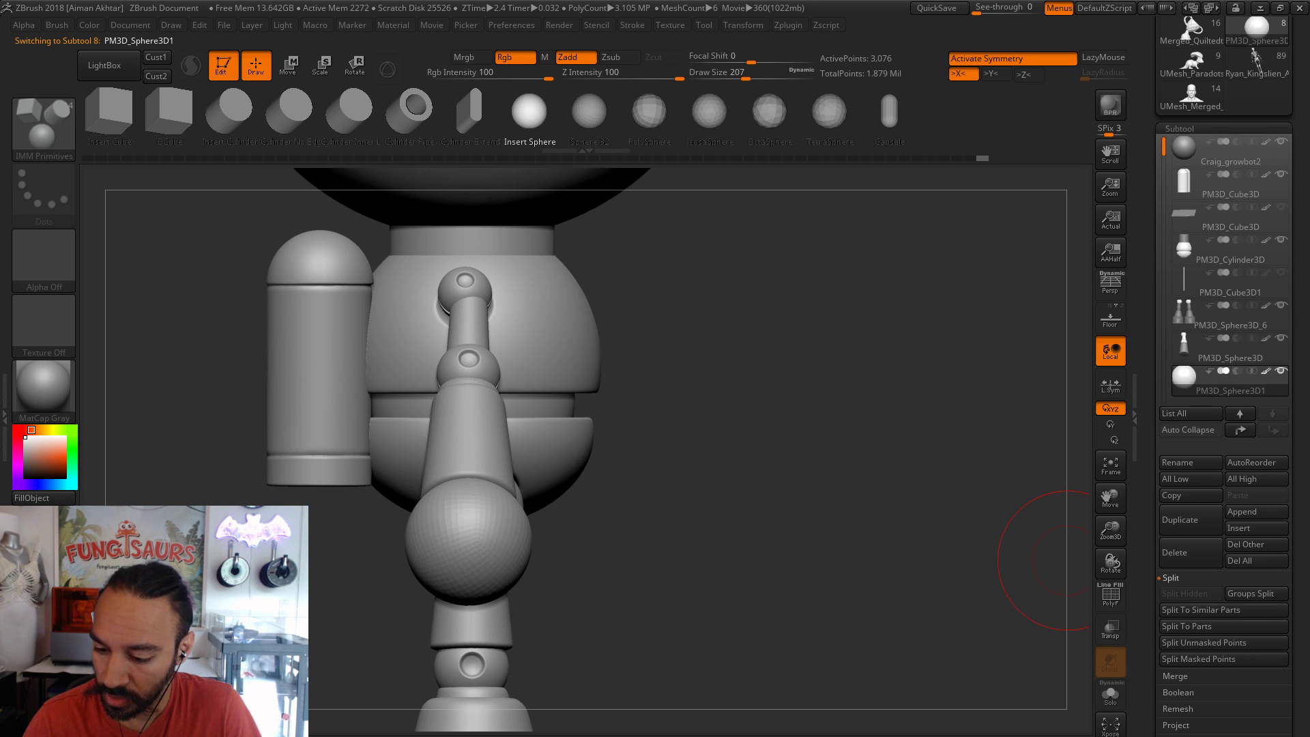
- Subdivide the hand spheres twice
{"action": "left_click", "coordinate": [1182, 129]}
{"action": "left_click", "coordinate": [1186, 146]}
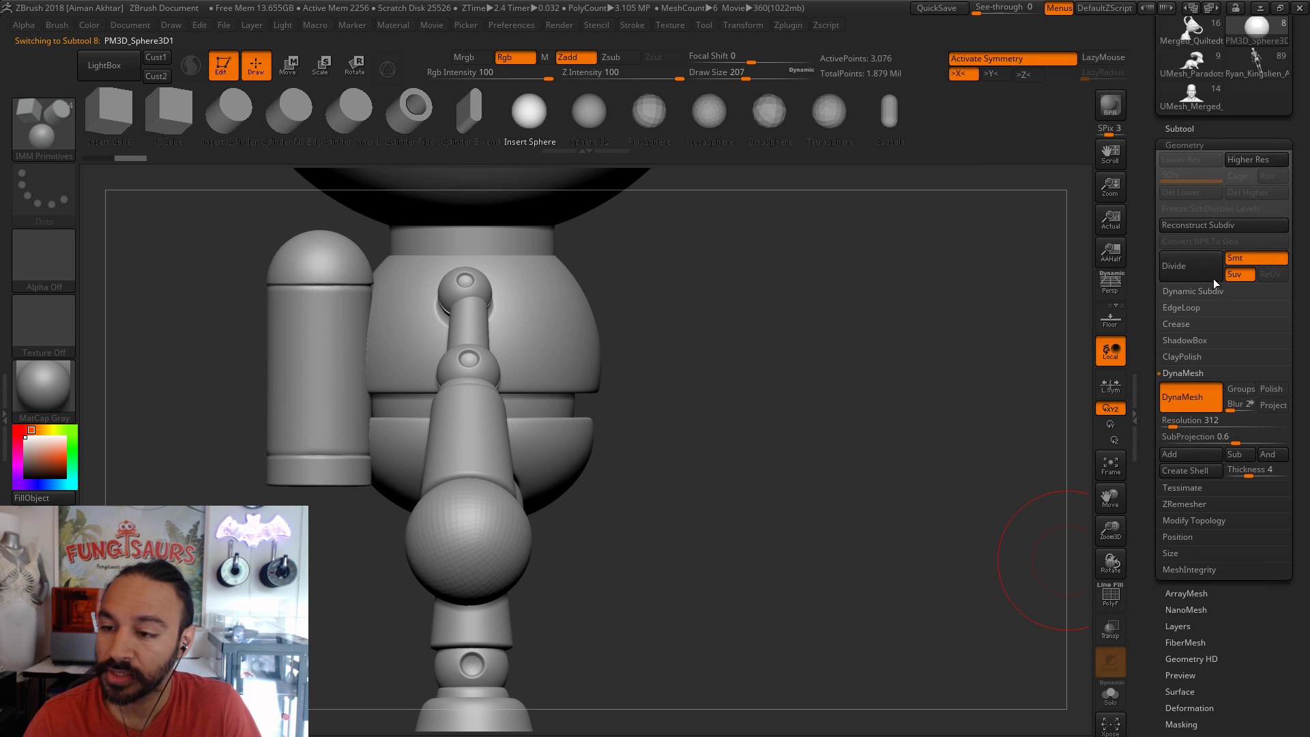
{"action": "left_click", "coordinate": [1187, 264]}
{"action": "key", "text": "ctrl+d"}
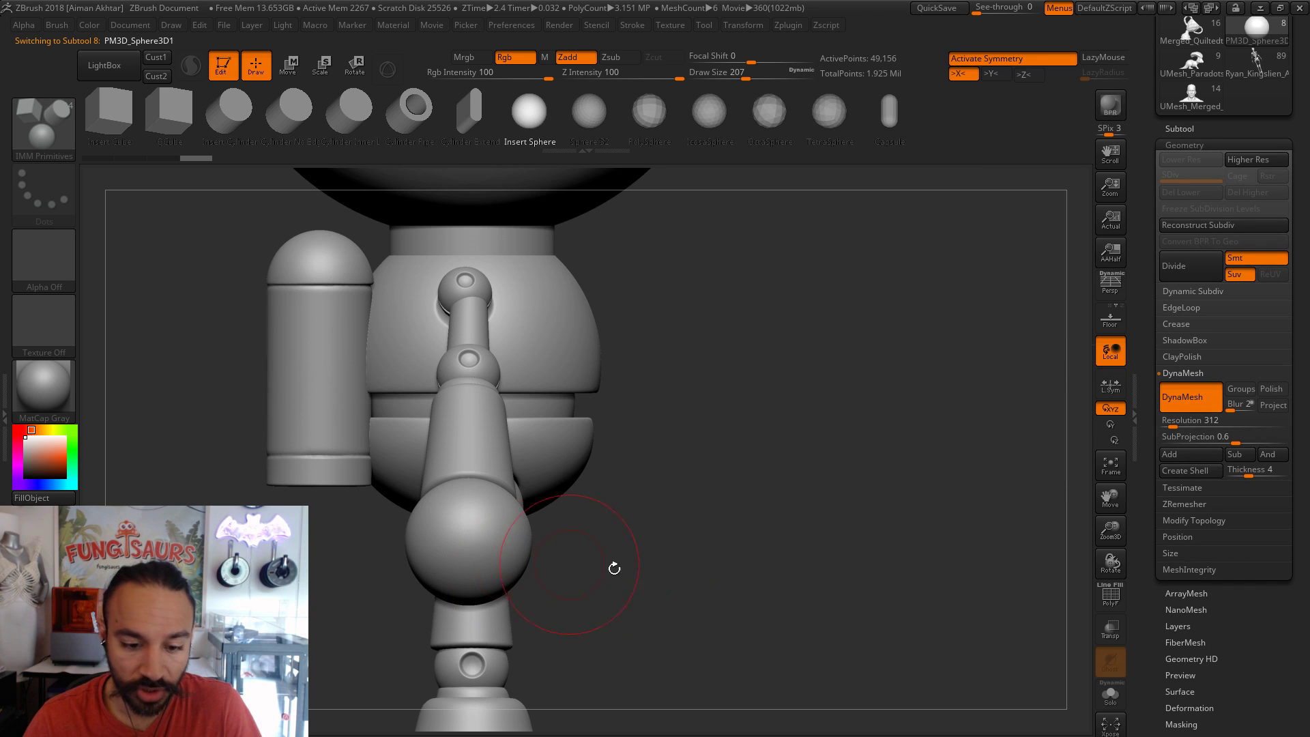
- Select the ClipCurve brush and set symmetry to the Z axis only
{"action": "left_click_drag", "start_coordinate": [841, 451], "coordinate": [970, 366], "text": "alt"}
{"action": "key", "text": "ctrl+shift"}
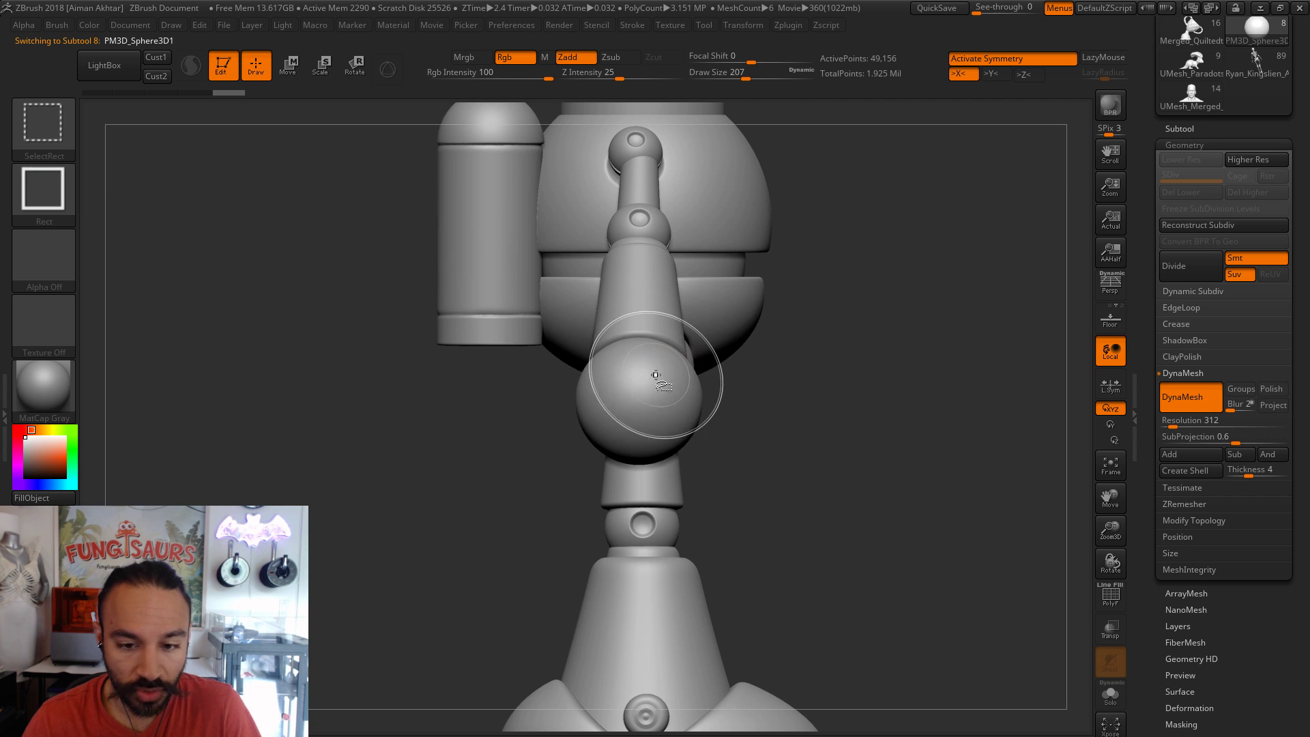
{"action": "left_click", "coordinate": [43, 126]}
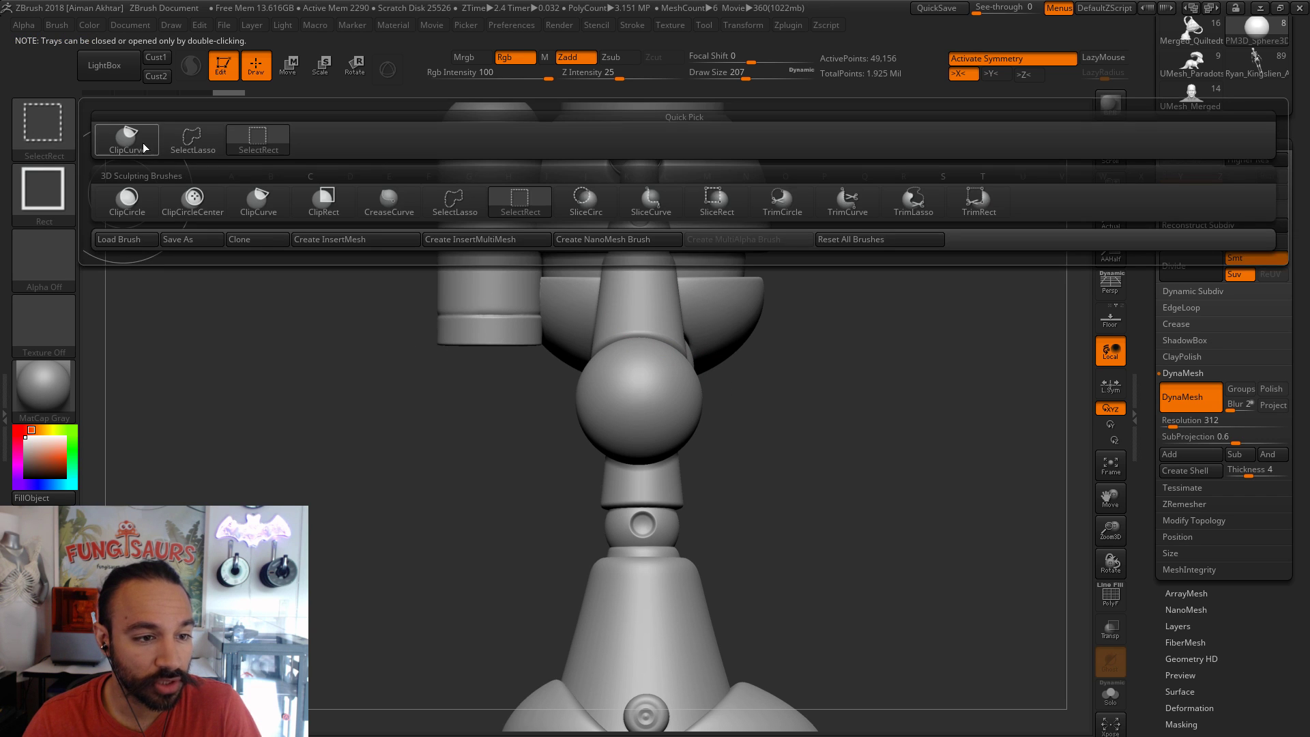
{"action": "left_click", "coordinate": [263, 203]}
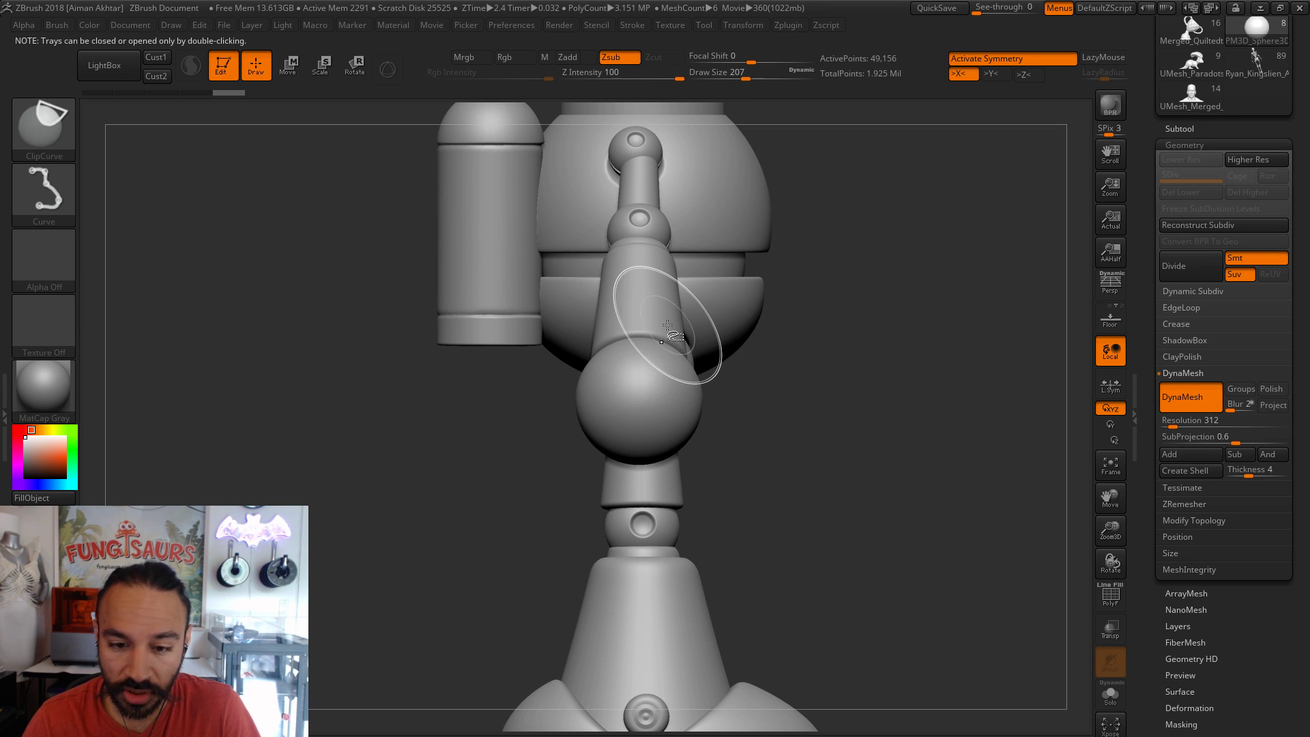
{"action": "left_click", "coordinate": [752, 27]}
{"action": "left_click", "coordinate": [825, 382]}
{"action": "left_click", "coordinate": [825, 398]}
{"action": "left_click", "coordinate": [760, 398]}
{"action": "mouse_move", "coordinate": [668, 318]}
{"action": "left_mouse_down", "text": "ctrl+shift"}
{"action": "mouse_move", "coordinate": [681, 635]}
{"action": "mouse_move", "coordinate": [655, 638]}
{"action": "mouse_move", "coordinate": [671, 638]}
{"action": "left_mouse_up", "text": "ctrl+shift"}
{"action": "mouse_move", "coordinate": [743, 483]}
{"action": "left_mouse_down"}
{"action": "mouse_move", "coordinate": [840, 464]}
{"action": "mouse_move", "coordinate": [709, 393]}
{"action": "left_mouse_up"}
{"action": "key", "text": "ctrl+z"}
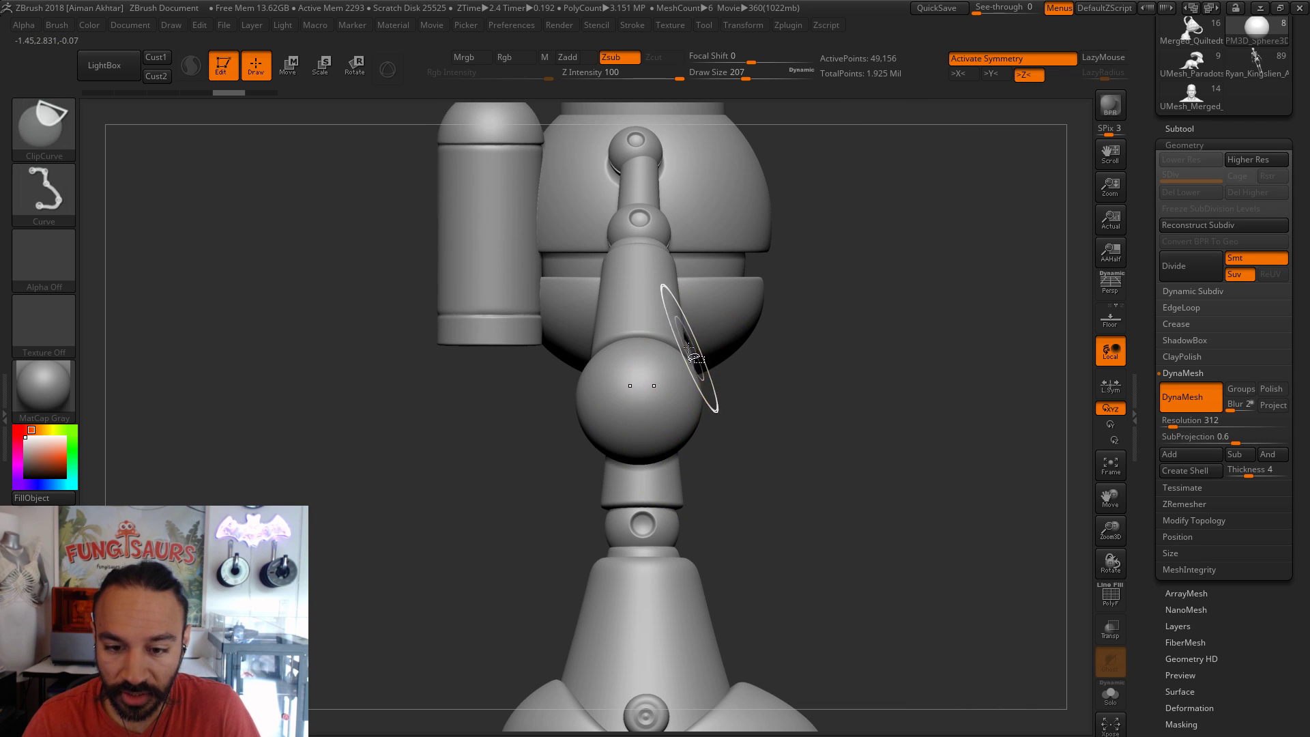
- Clip the front and back of the hand spheres flat, turn symmetry off and squeeze the hands thinner with a Transpose line
{"action": "mouse_move", "coordinate": [685, 336]}
{"action": "left_mouse_down", "text": "ctrl+shift"}
{"action": "mouse_move", "coordinate": [703, 572]}
{"action": "mouse_move", "coordinate": [677, 591]}
{"action": "left_mouse_up", "text": "ctrl+shift"}
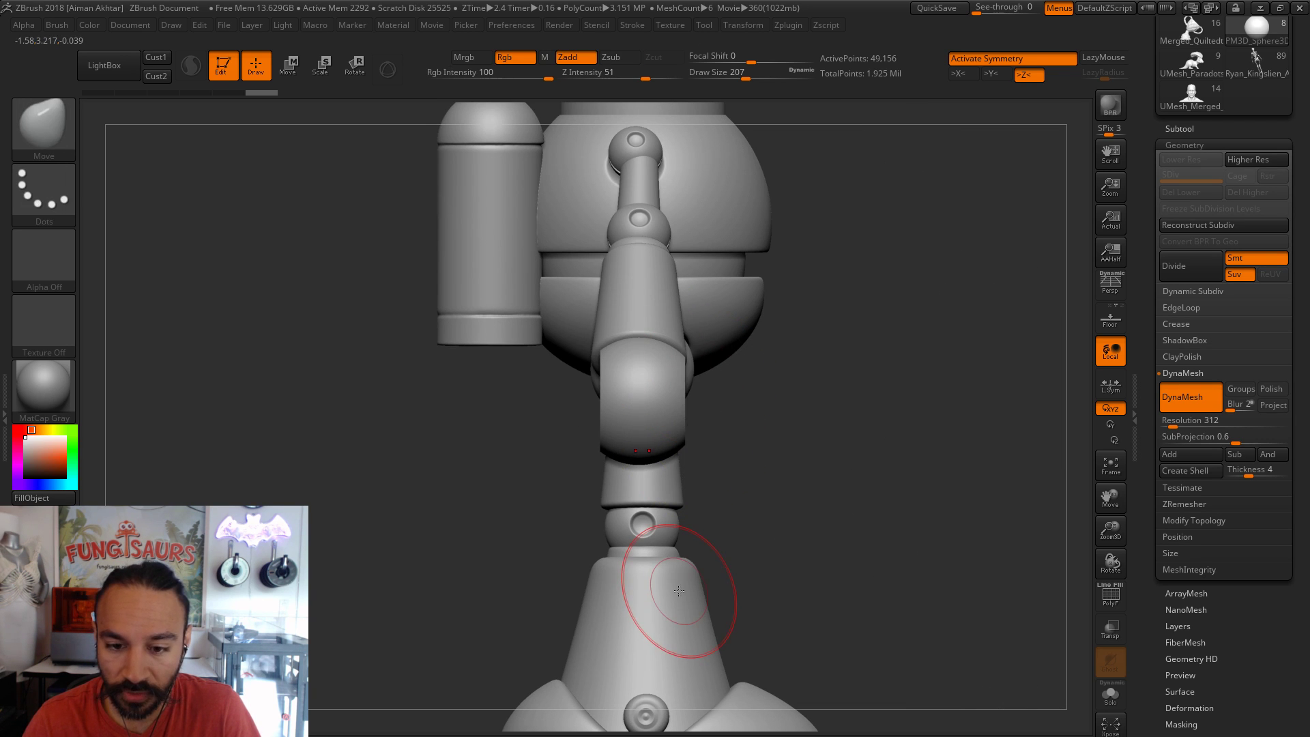
{"action": "left_click", "coordinate": [287, 64]}
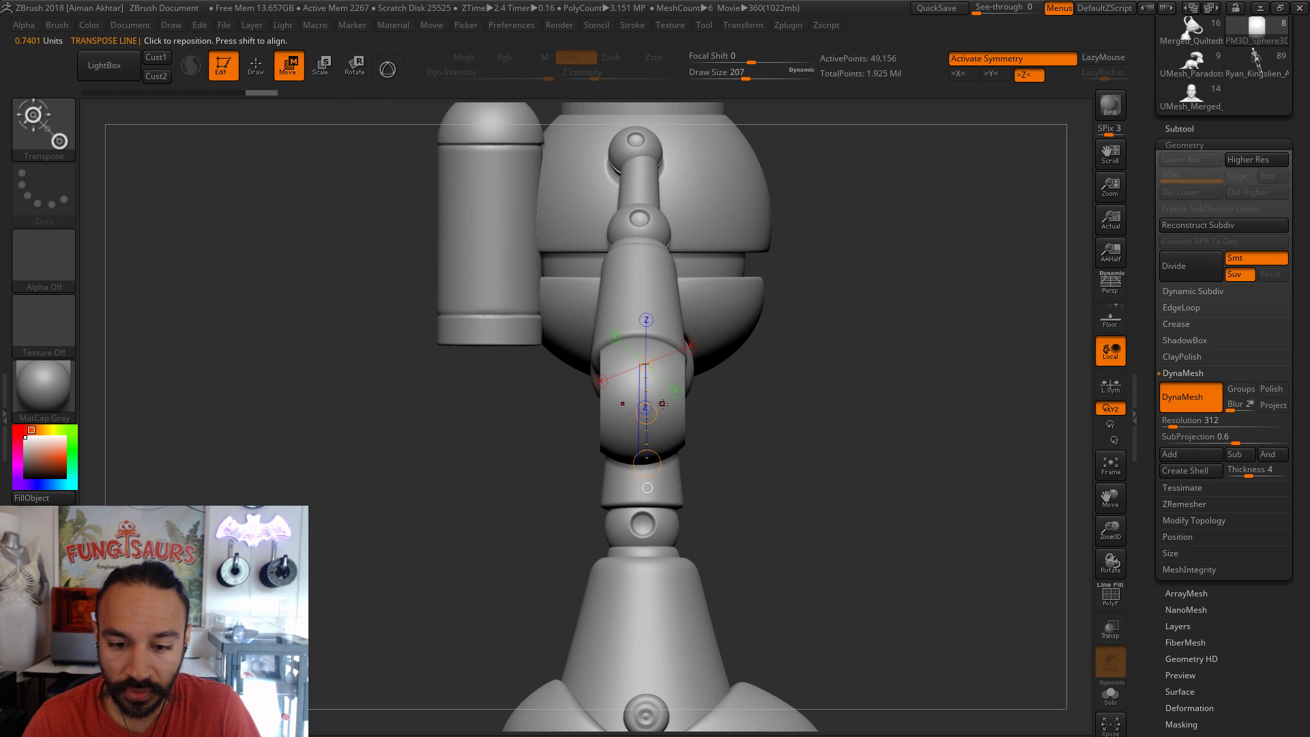
{"action": "key", "text": "x"}
{"action": "left_click_drag", "start_coordinate": [638, 396], "coordinate": [791, 396]}
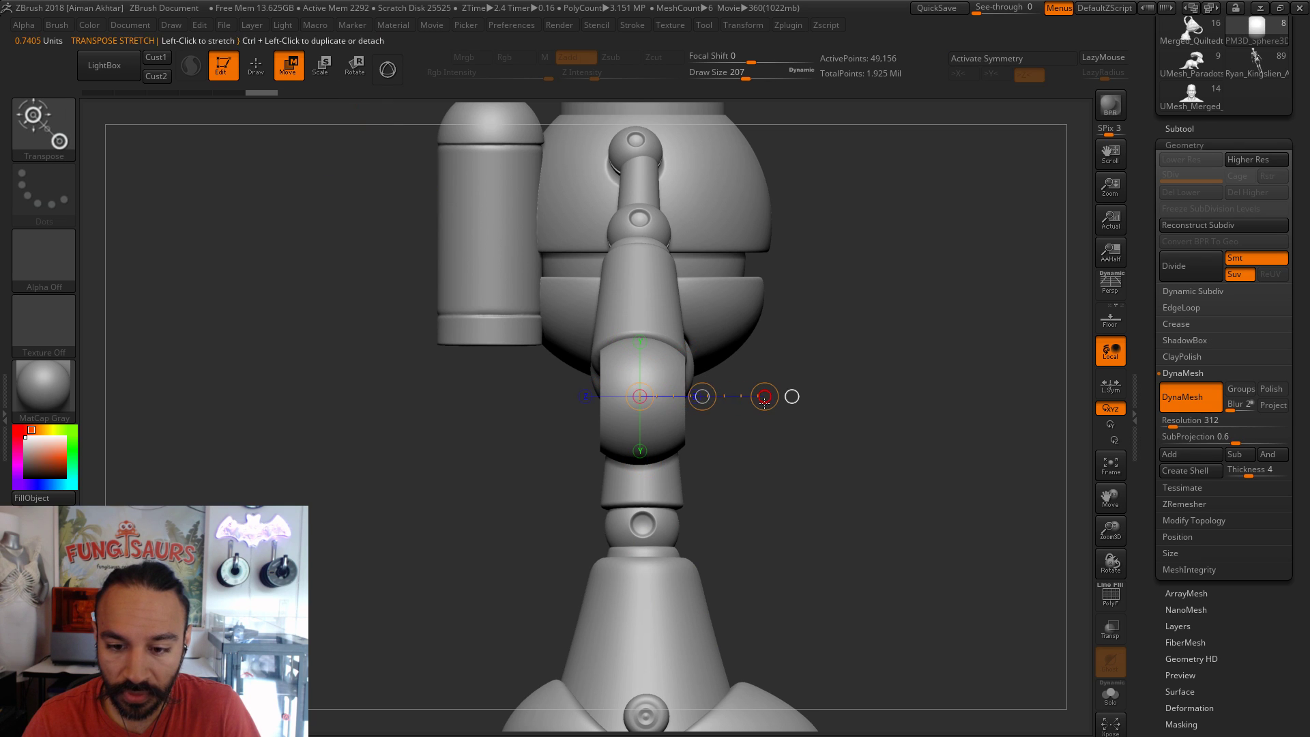
{"action": "left_click_drag", "start_coordinate": [643, 374], "coordinate": [801, 372]}
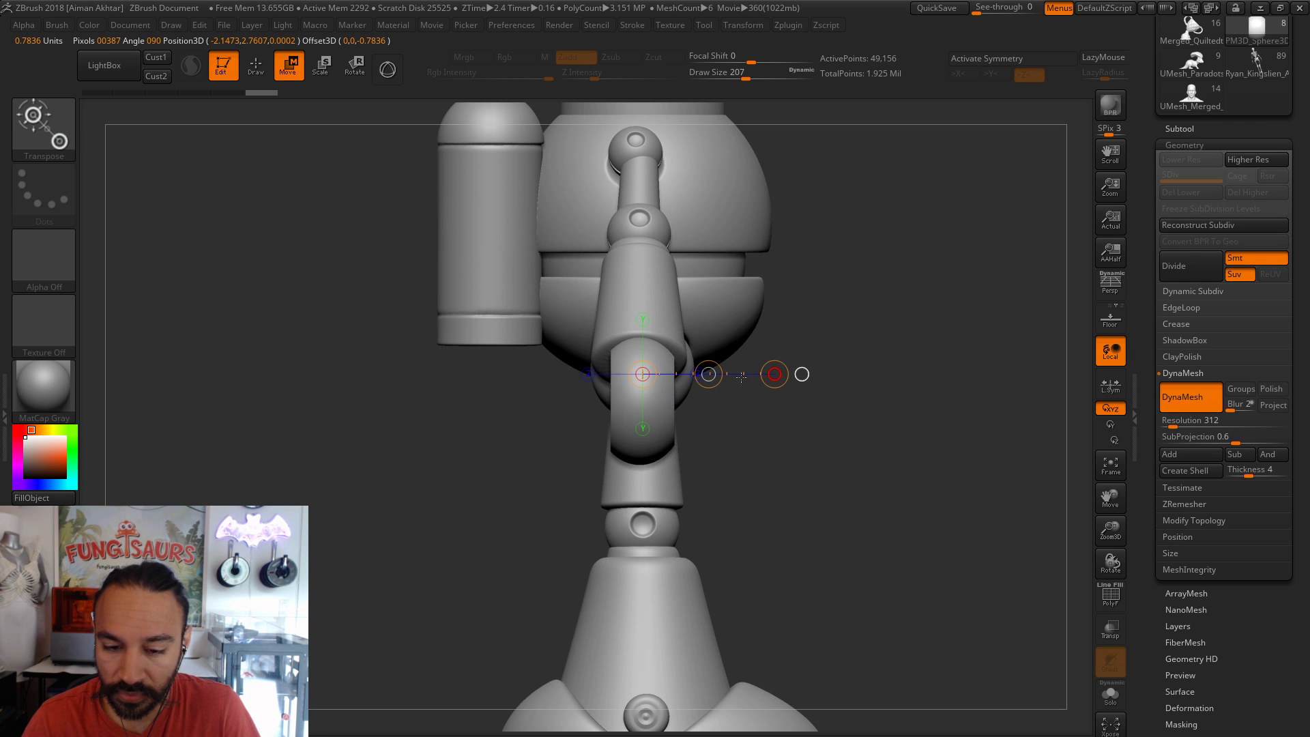
- Smooth the clipped edges on the front and back faces of the hands at draw size 305
{"action": "left_click", "coordinate": [253, 68]}
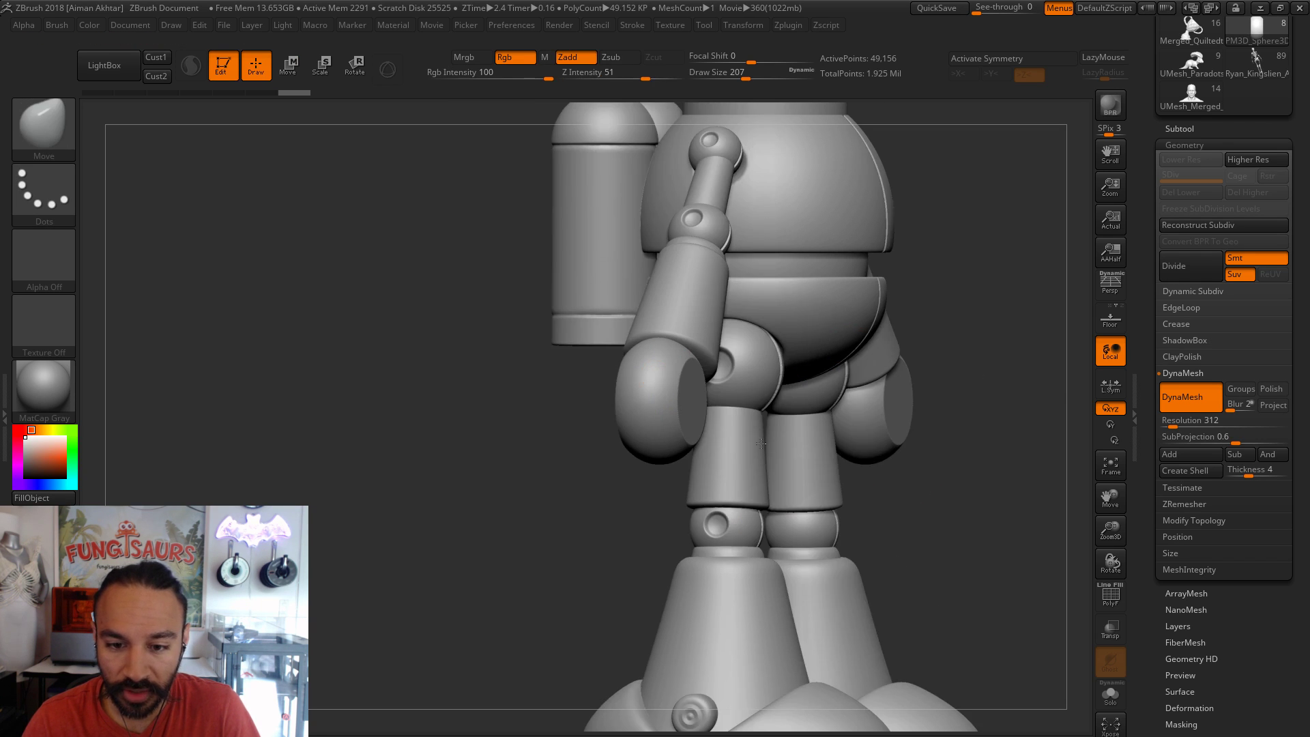
{"action": "key", "text": "s"}
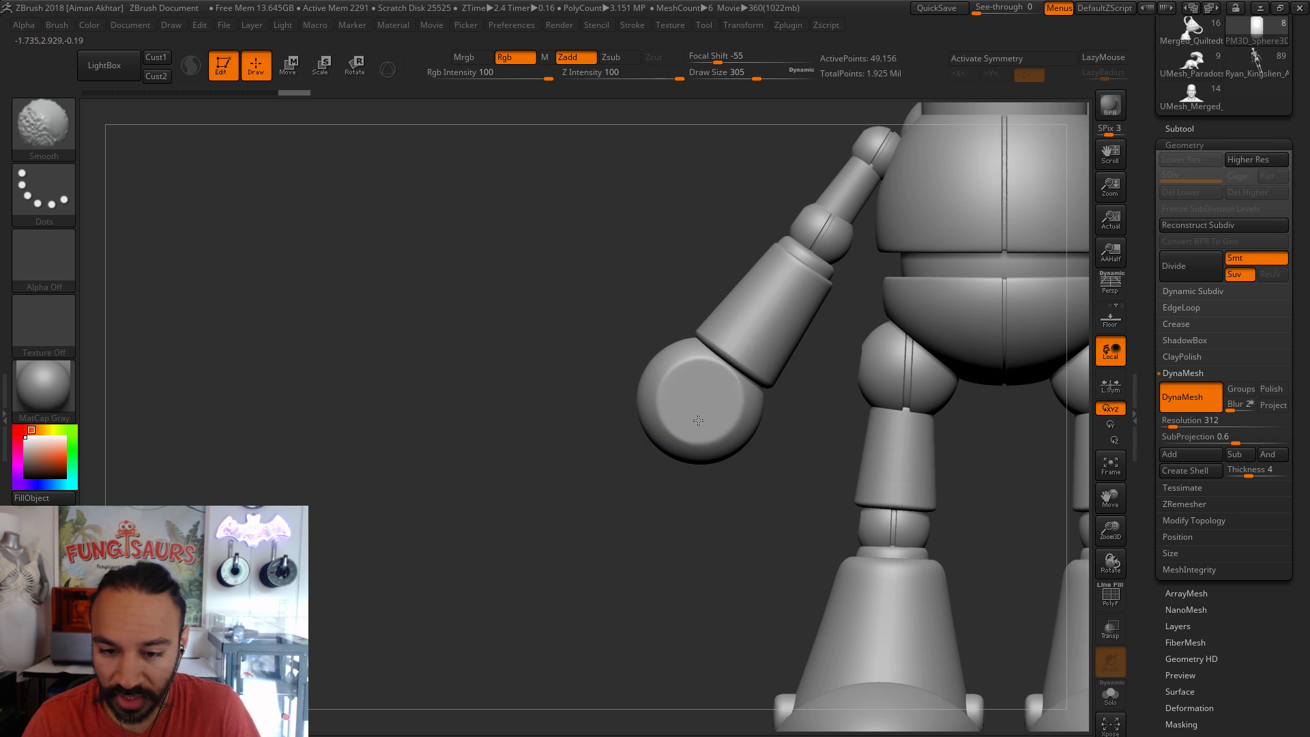
{"action": "mouse_move", "coordinate": [694, 485]}
{"action": "left_mouse_down"}
{"action": "mouse_move", "coordinate": [776, 508]}
{"action": "mouse_move", "coordinate": [683, 408]}
{"action": "left_mouse_up"}
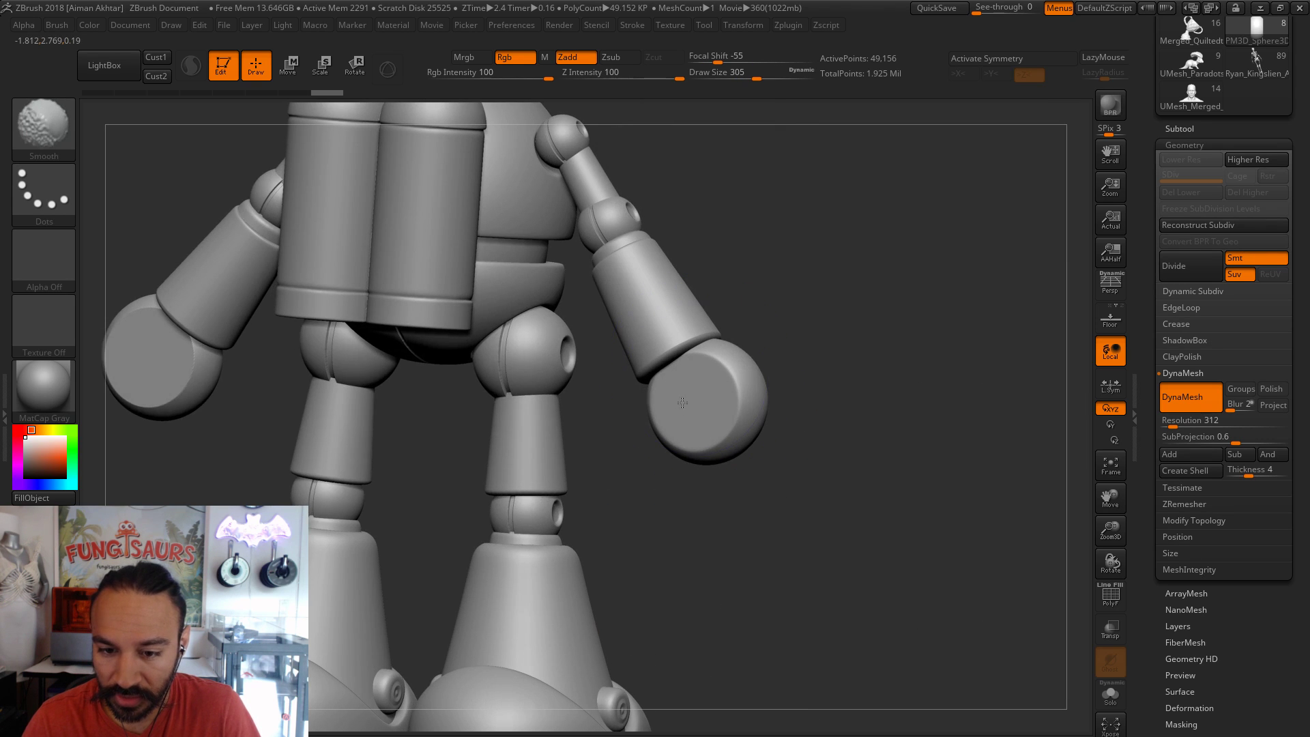
{"action": "mouse_move", "coordinate": [945, 462]}
{"action": "left_mouse_down"}
{"action": "mouse_move", "coordinate": [747, 396]}
{"action": "mouse_move", "coordinate": [747, 423]}
{"action": "mouse_move", "coordinate": [720, 430]}
{"action": "left_mouse_up"}
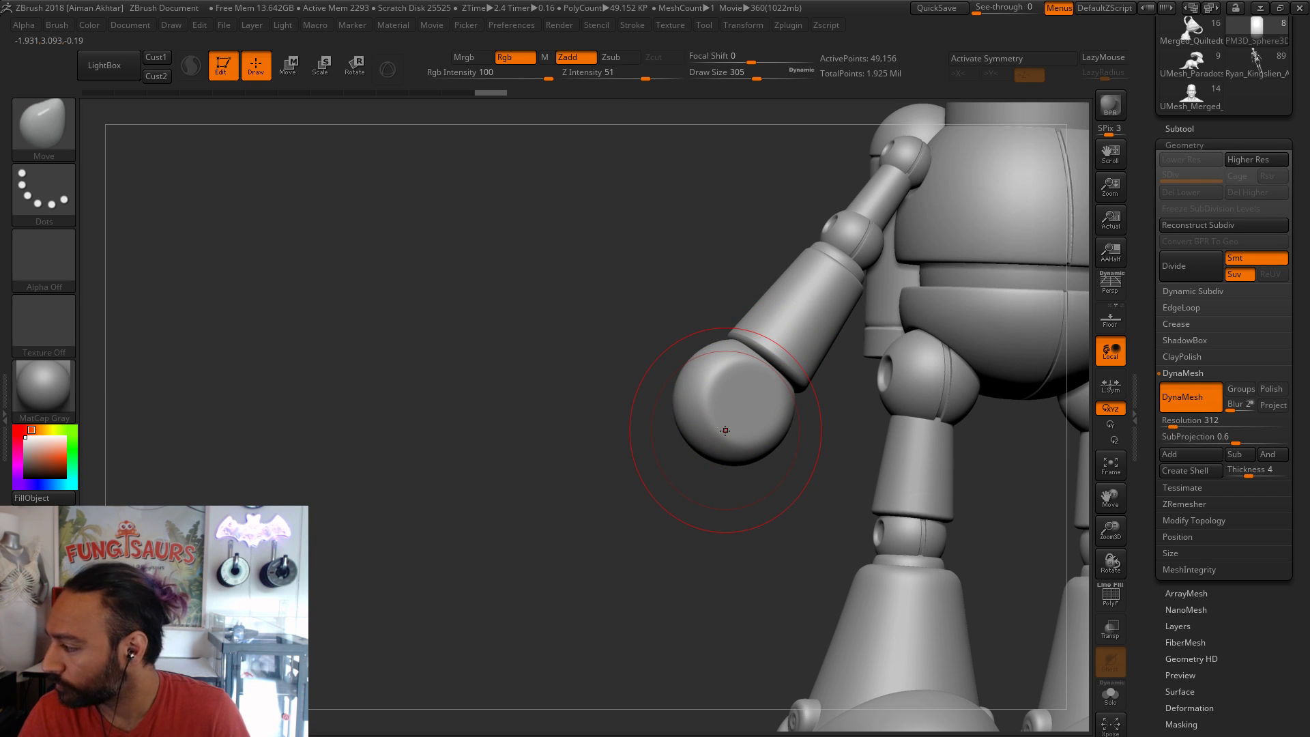
- Squeeze the hands narrower across their width with a Transpose line and return to Draw mode
{"action": "left_click", "coordinate": [287, 66]}
{"action": "mouse_move", "coordinate": [553, 532]}
{"action": "left_mouse_down"}
{"action": "mouse_move", "coordinate": [739, 408]}
{"action": "mouse_move", "coordinate": [858, 445]}
{"action": "mouse_move", "coordinate": [839, 440]}
{"action": "left_mouse_up"}
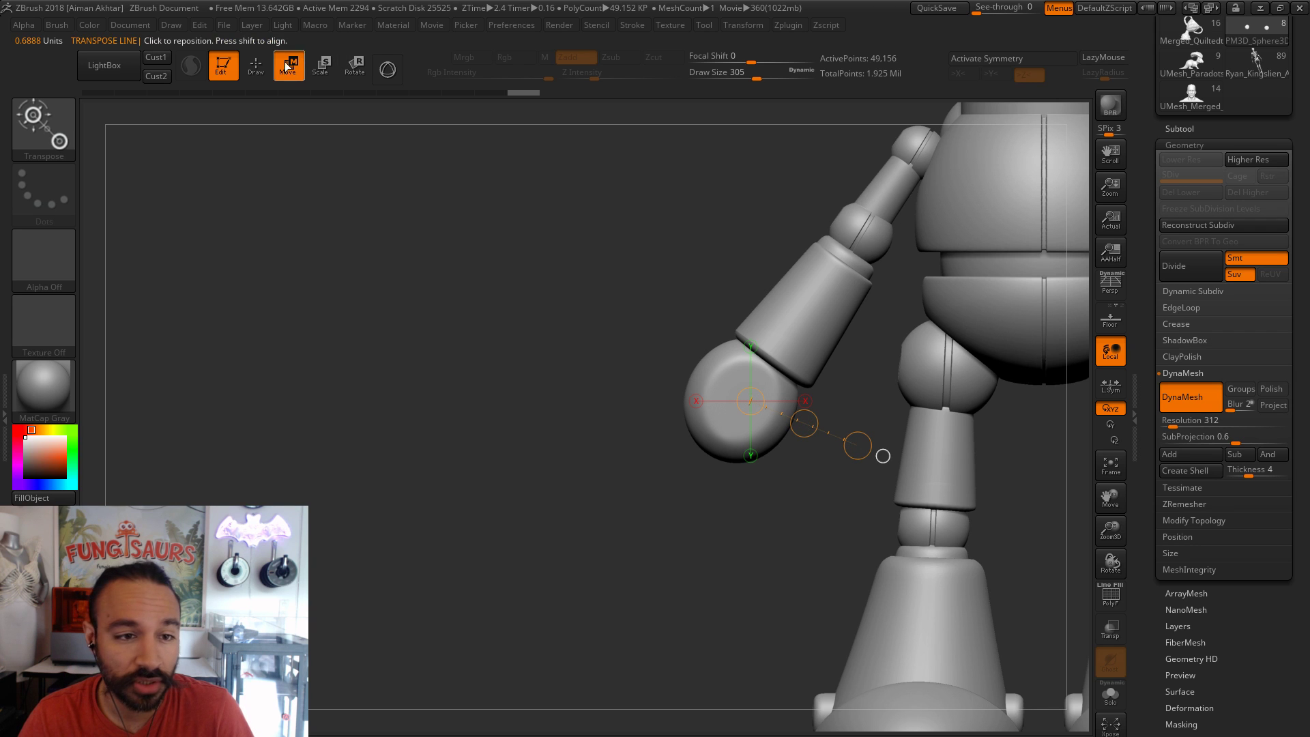
{"action": "key", "text": "q"}
{"action": "left_click_drag", "start_coordinate": [433, 352], "coordinate": [541, 385]}
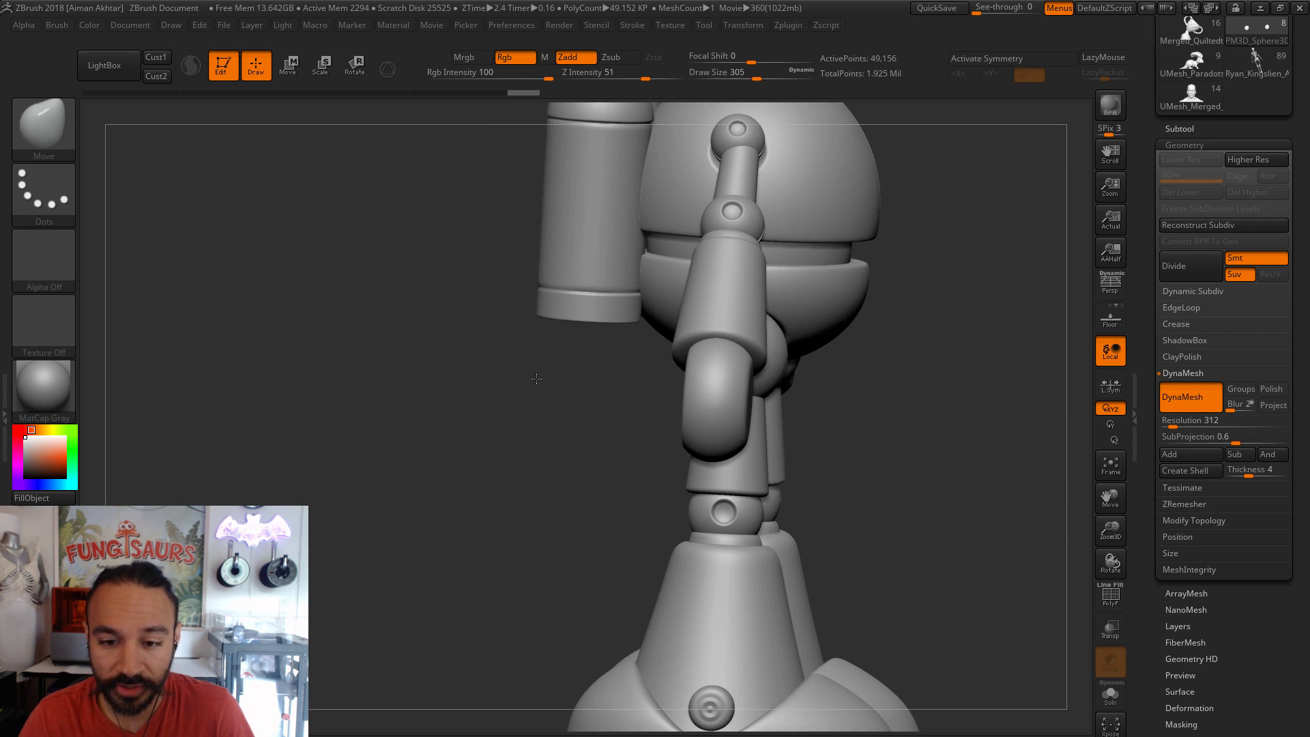
- Check the hands against the arms subtool, reselect the hands subtool and duplicate it
{"action": "left_click", "coordinate": [716, 286], "text": "alt"}
{"action": "left_click_drag", "start_coordinate": [906, 380], "coordinate": [794, 450]}
{"action": "scroll", "coordinate": [813, 480], "scroll_direction": "up", "scroll_amount": 3}
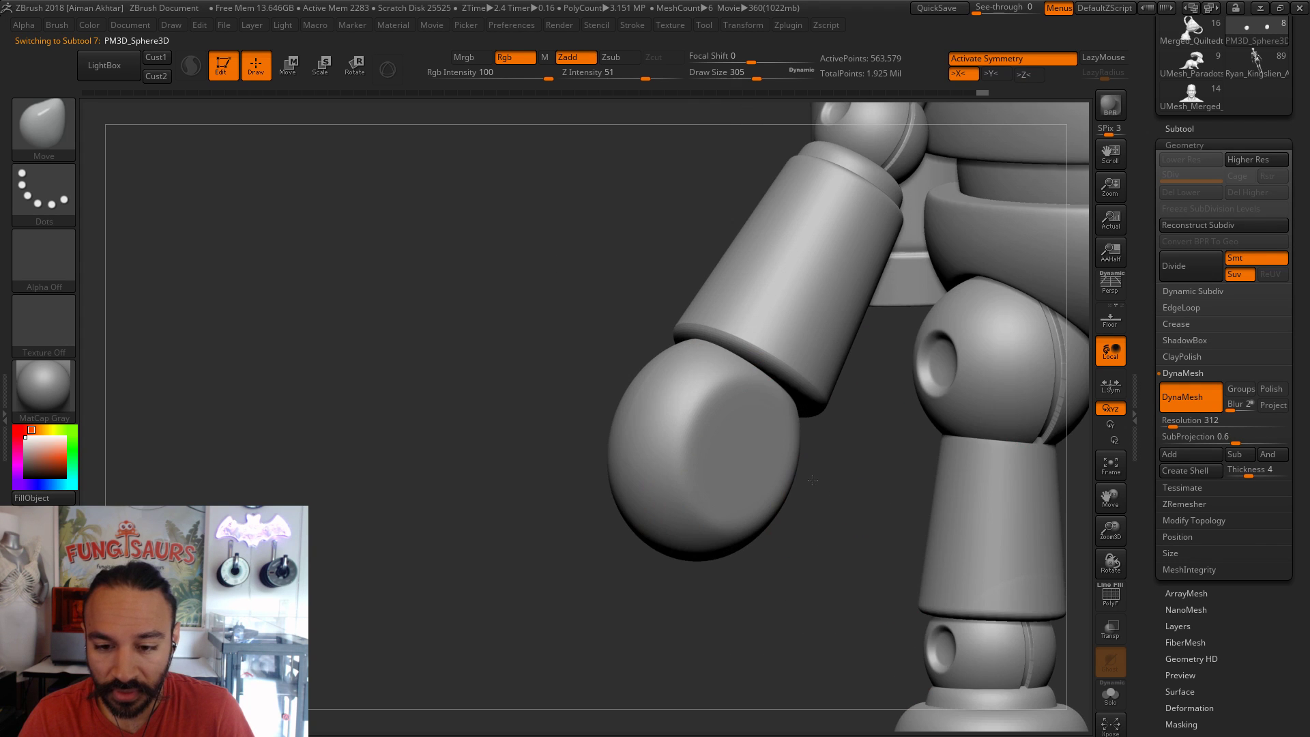
{"action": "left_click", "coordinate": [710, 423], "text": "alt"}
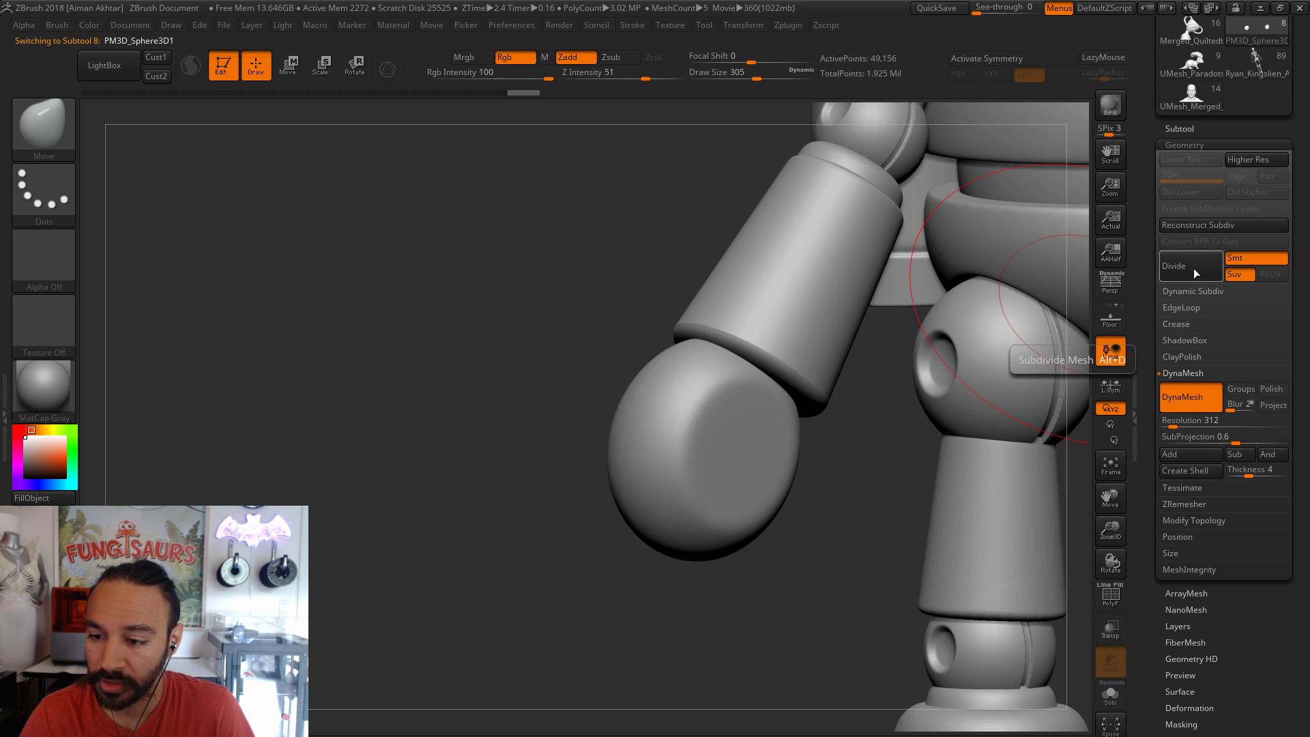
{"action": "left_click", "coordinate": [1184, 130]}
{"action": "left_click", "coordinate": [1182, 522]}
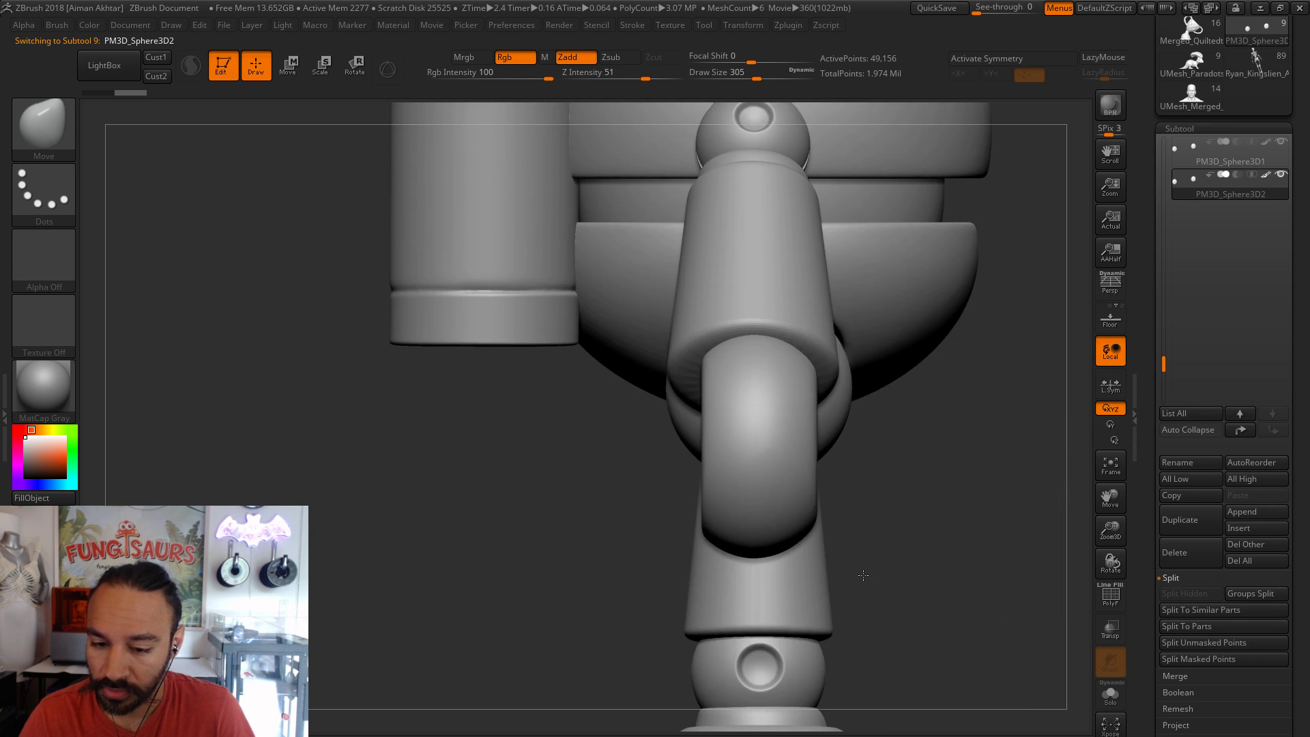
- Slide the duplicated hand spheres forward with a Transpose line and scale them down into smaller discs protruding from the hands' front
{"action": "mouse_move", "coordinate": [1067, 657]}
{"action": "left_mouse_down", "text": "alt"}
{"action": "mouse_move", "coordinate": [515, 268]}
{"action": "mouse_move", "coordinate": [489, 264]}
{"action": "left_mouse_up", "text": "alt"}
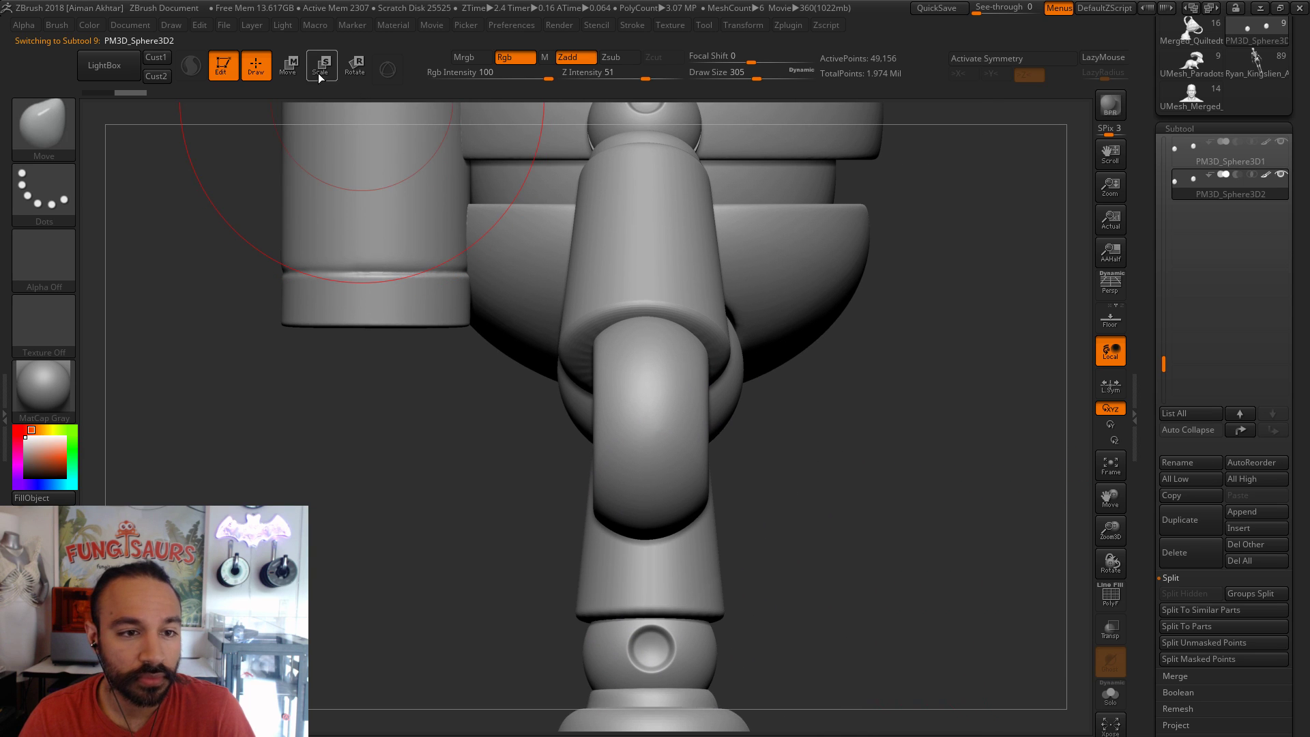
{"action": "left_click", "coordinate": [289, 67]}
{"action": "mouse_move", "coordinate": [654, 412]}
{"action": "left_mouse_down", "text": "shift"}
{"action": "mouse_move", "coordinate": [846, 412]}
{"action": "mouse_move", "coordinate": [820, 414]}
{"action": "left_mouse_up", "text": "shift"}
{"action": "left_click", "coordinate": [322, 64]}
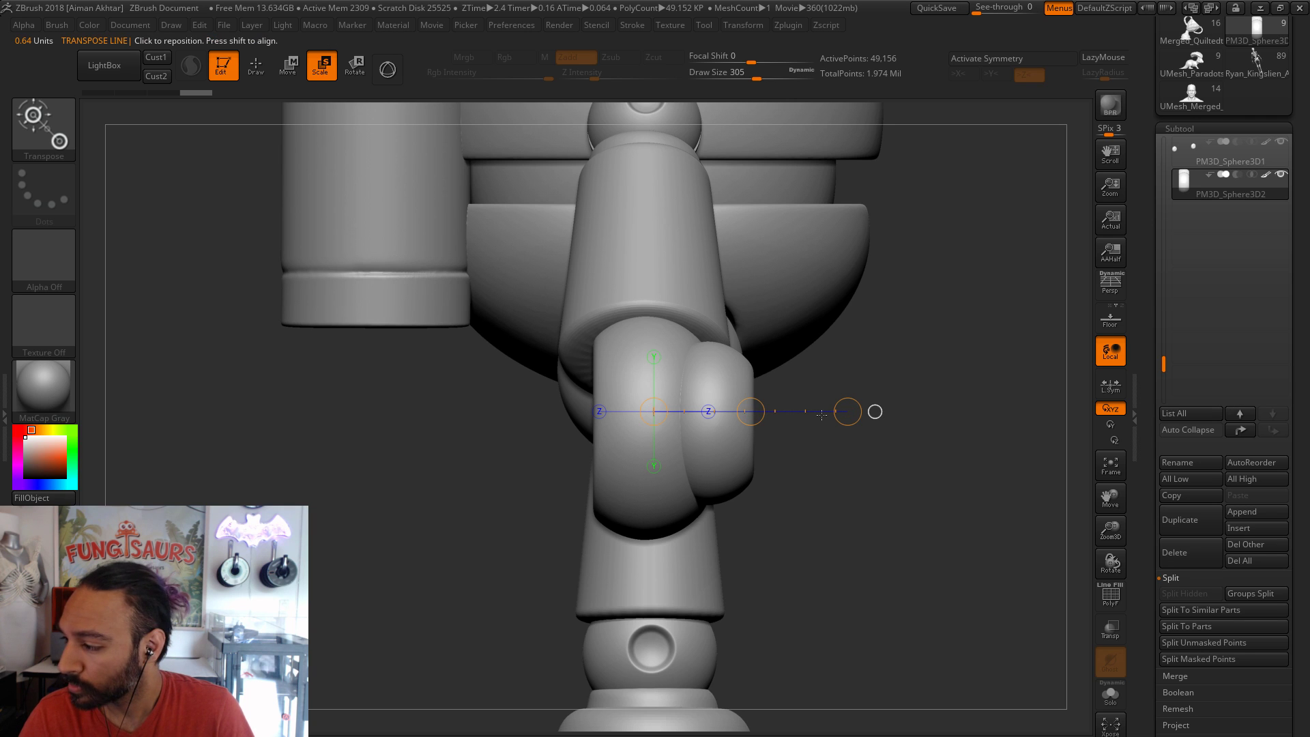
- Reposition the smaller front discs over the hands' front faces using a Transpose move
{"action": "mouse_move", "coordinate": [893, 487]}
{"action": "left_mouse_down"}
{"action": "mouse_move", "coordinate": [755, 447]}
{"action": "mouse_move", "coordinate": [904, 493]}
{"action": "left_mouse_up"}
{"action": "key", "text": "w"}
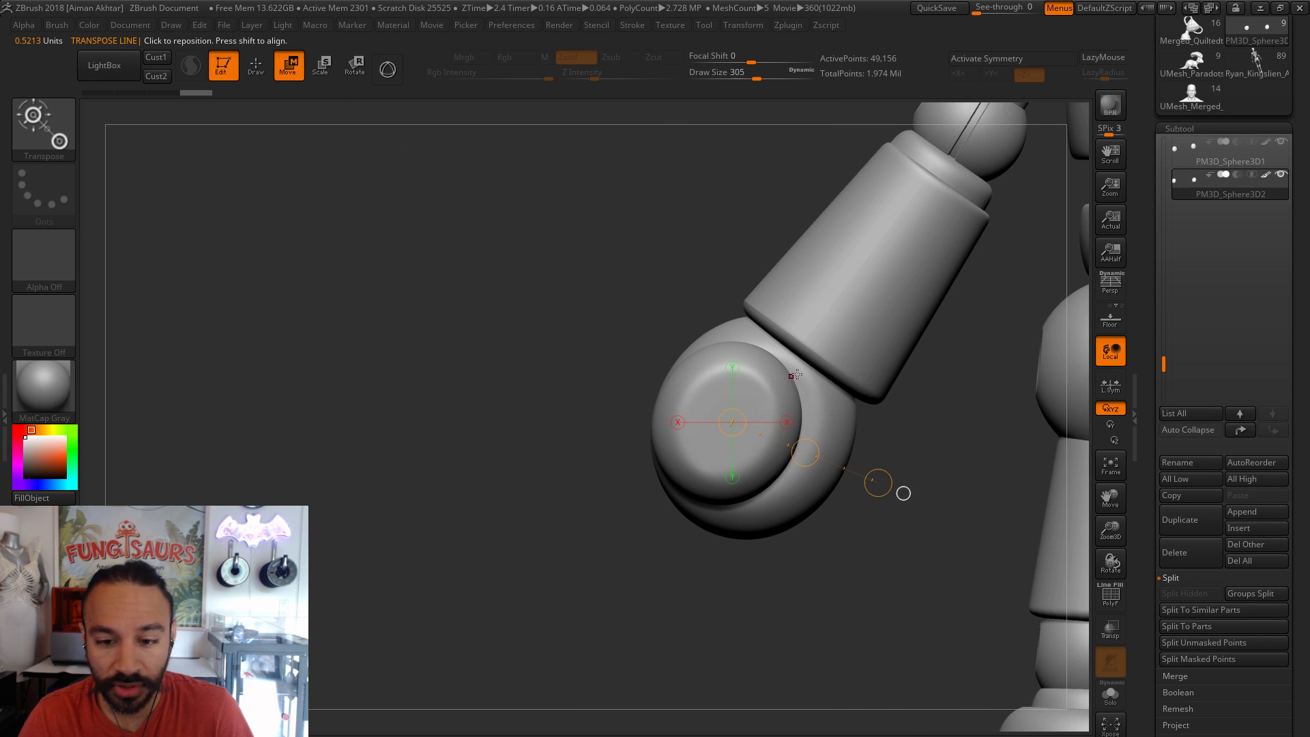
{"action": "left_click_drag", "start_coordinate": [805, 450], "coordinate": [834, 454]}
{"action": "left_click_drag", "start_coordinate": [887, 505], "coordinate": [917, 645]}
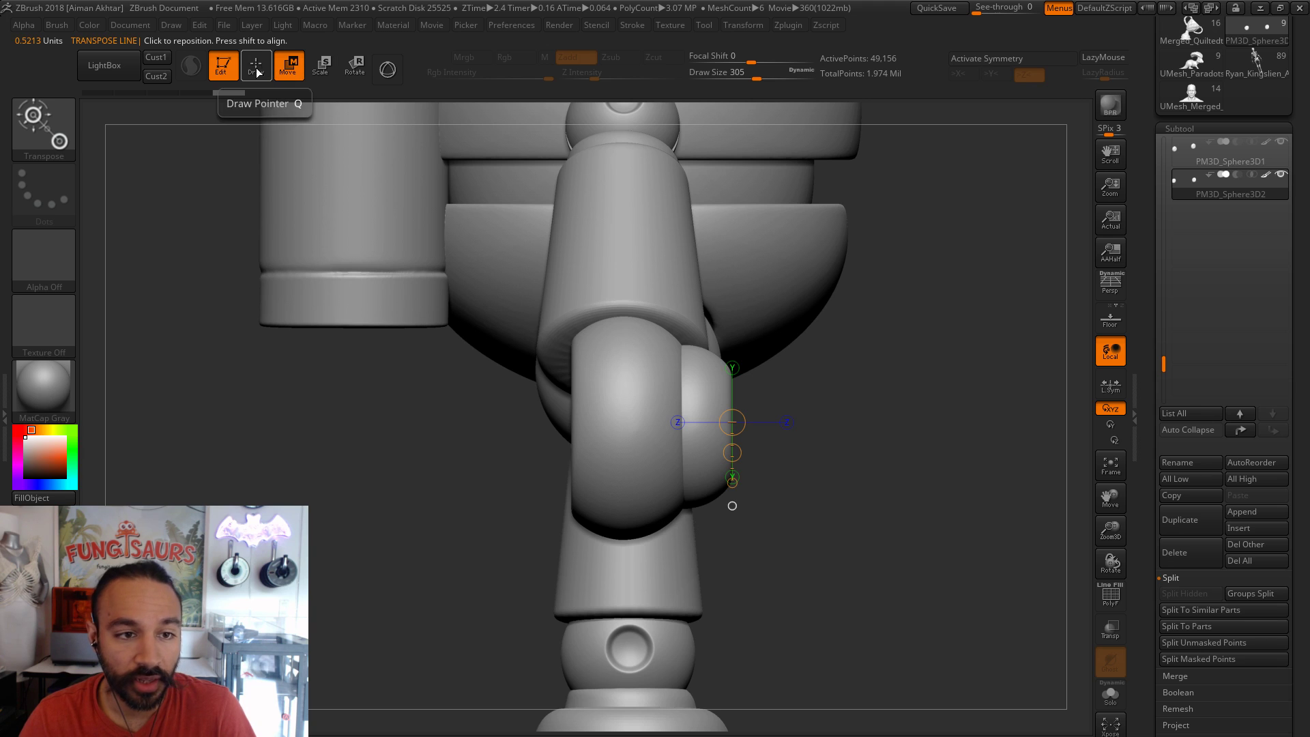
- Duplicate the front disc subtool and move the copy through to the back of the hands with a Transpose line
{"action": "left_click", "coordinate": [1199, 531]}
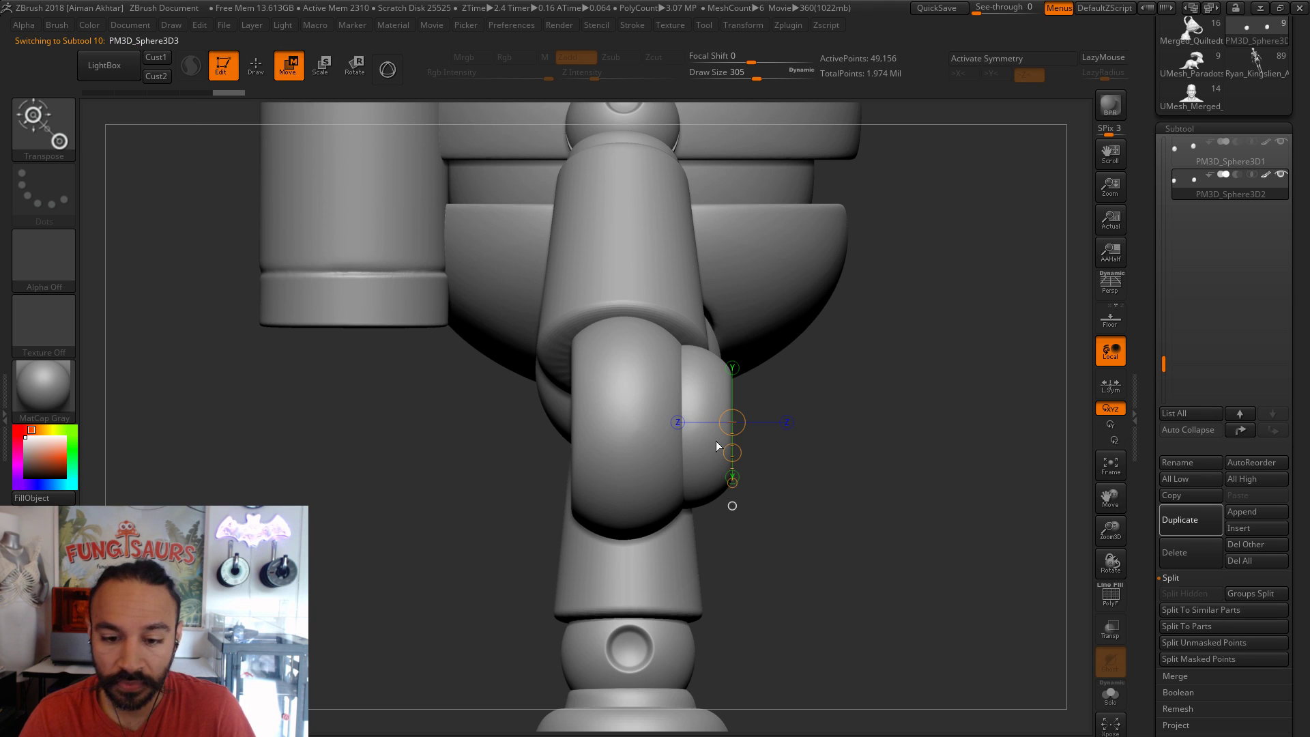
{"action": "left_click_drag", "start_coordinate": [710, 475], "coordinate": [1003, 505], "text": "shift"}
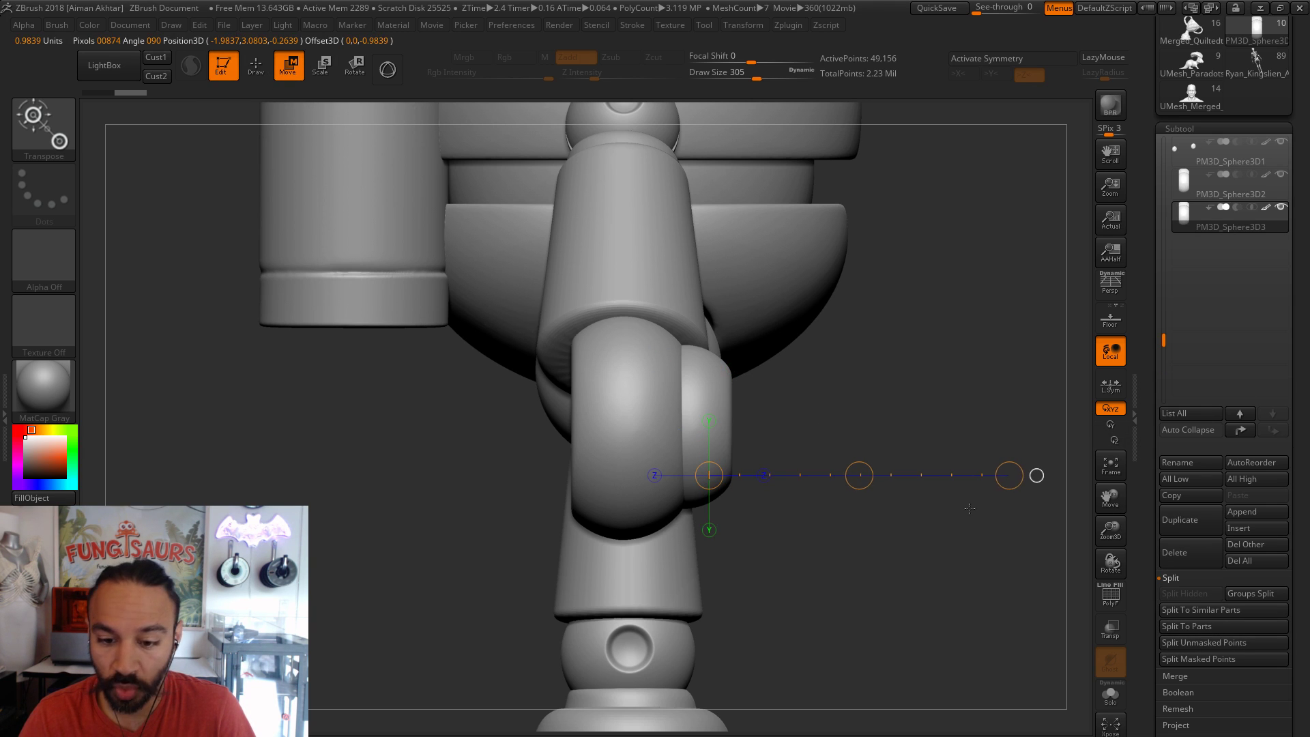
{"action": "left_click_drag", "start_coordinate": [859, 475], "coordinate": [739, 456]}
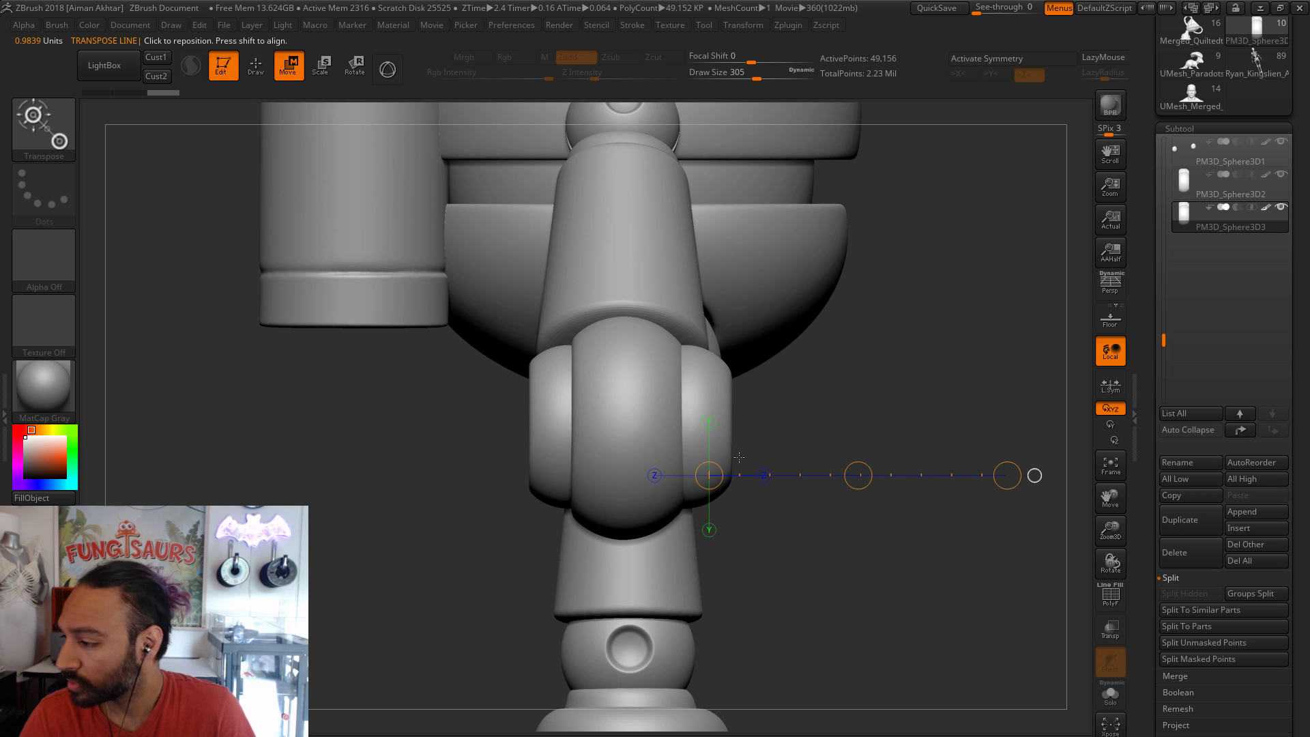
- Return to Draw mode and pull the back disc's flat face outward into a dome with the Move brush at draw size 163
{"action": "left_click_drag", "start_coordinate": [806, 536], "coordinate": [907, 530], "text": "alt"}
{"action": "left_click", "coordinate": [256, 66]}
{"action": "left_click_drag", "start_coordinate": [526, 526], "coordinate": [600, 519]}
{"action": "key", "text": "s"}
{"action": "left_click_drag", "start_coordinate": [640, 447], "coordinate": [622, 442]}
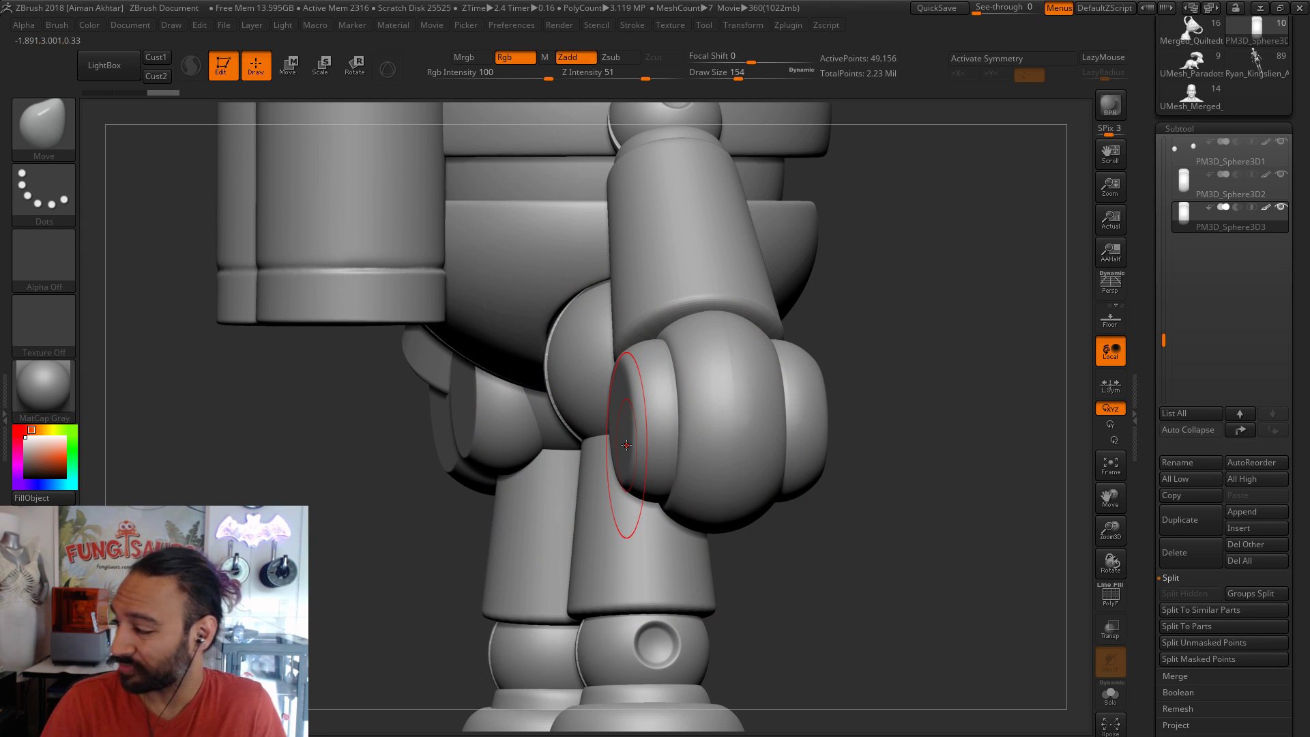
{"action": "key", "text": "s"}
{"action": "key", "text": "s"}
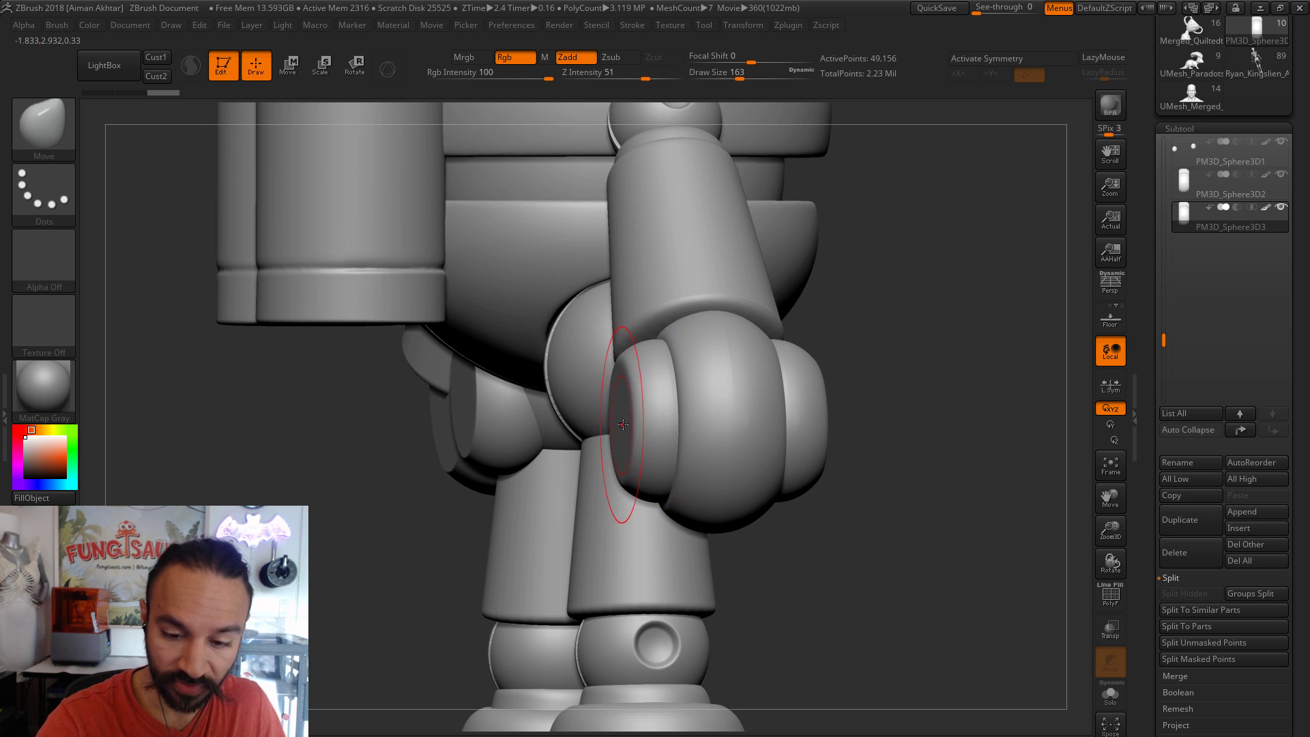
{"action": "left_click_drag", "start_coordinate": [619, 426], "coordinate": [618, 426]}
{"action": "mouse_move", "coordinate": [616, 427]}
{"action": "left_mouse_down"}
{"action": "mouse_move", "coordinate": [597, 425]}
{"action": "mouse_move", "coordinate": [605, 385]}
{"action": "left_mouse_up"}
- Smooth the domed back disc at draw size 116 and raise the draw size to about 177
{"action": "key", "text": "s"}
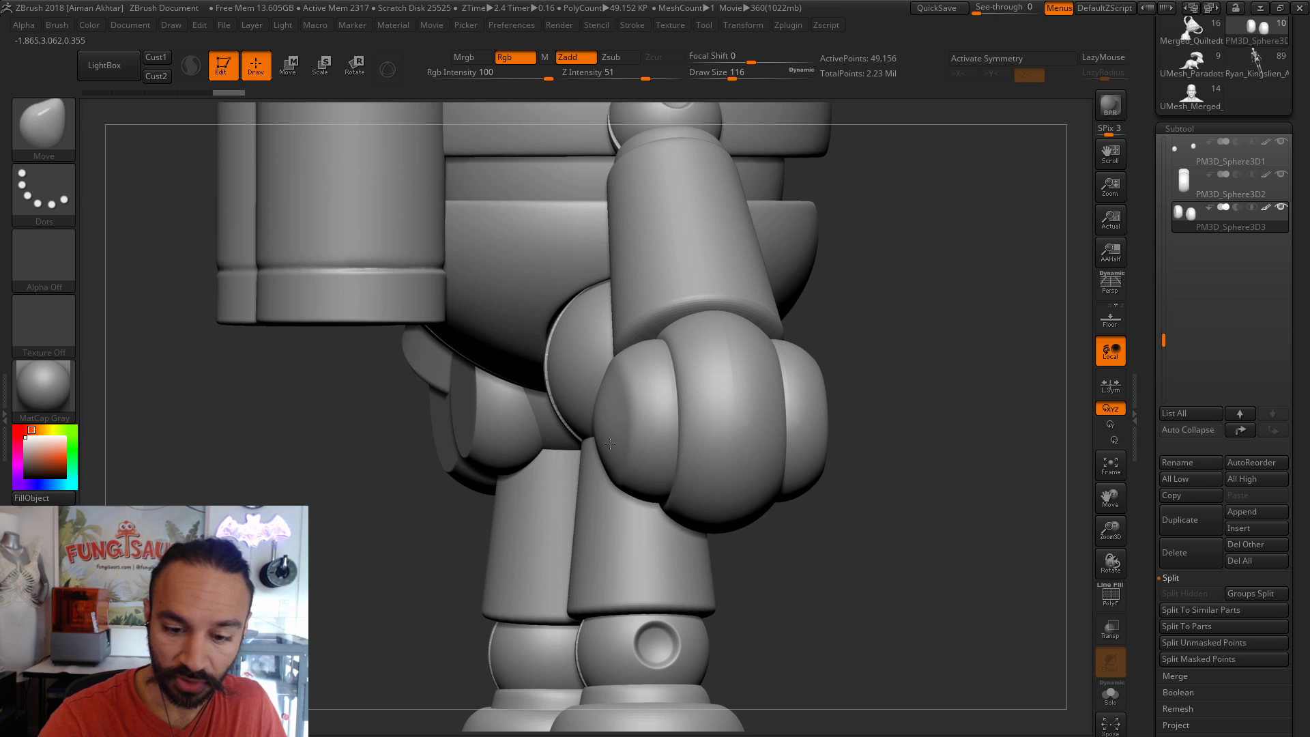
{"action": "key", "text": "shift"}
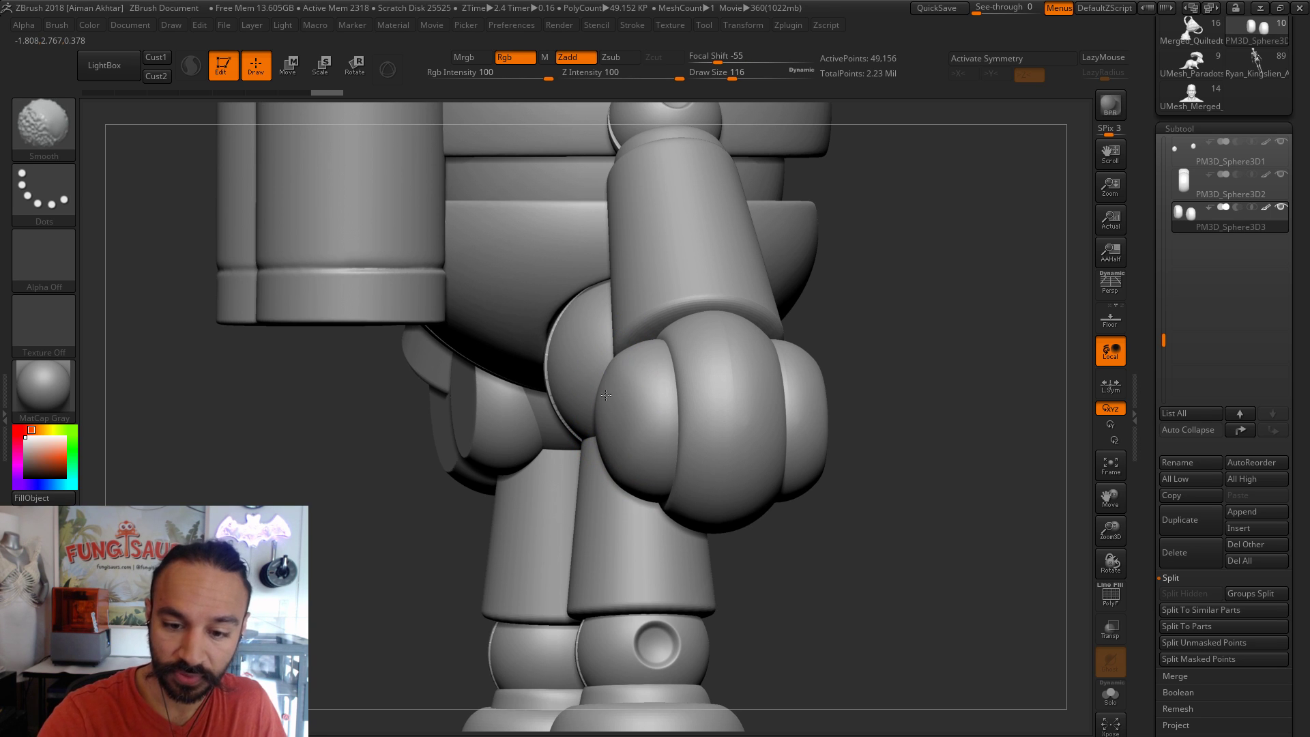
{"action": "left_click_drag", "start_coordinate": [907, 350], "coordinate": [585, 453]}
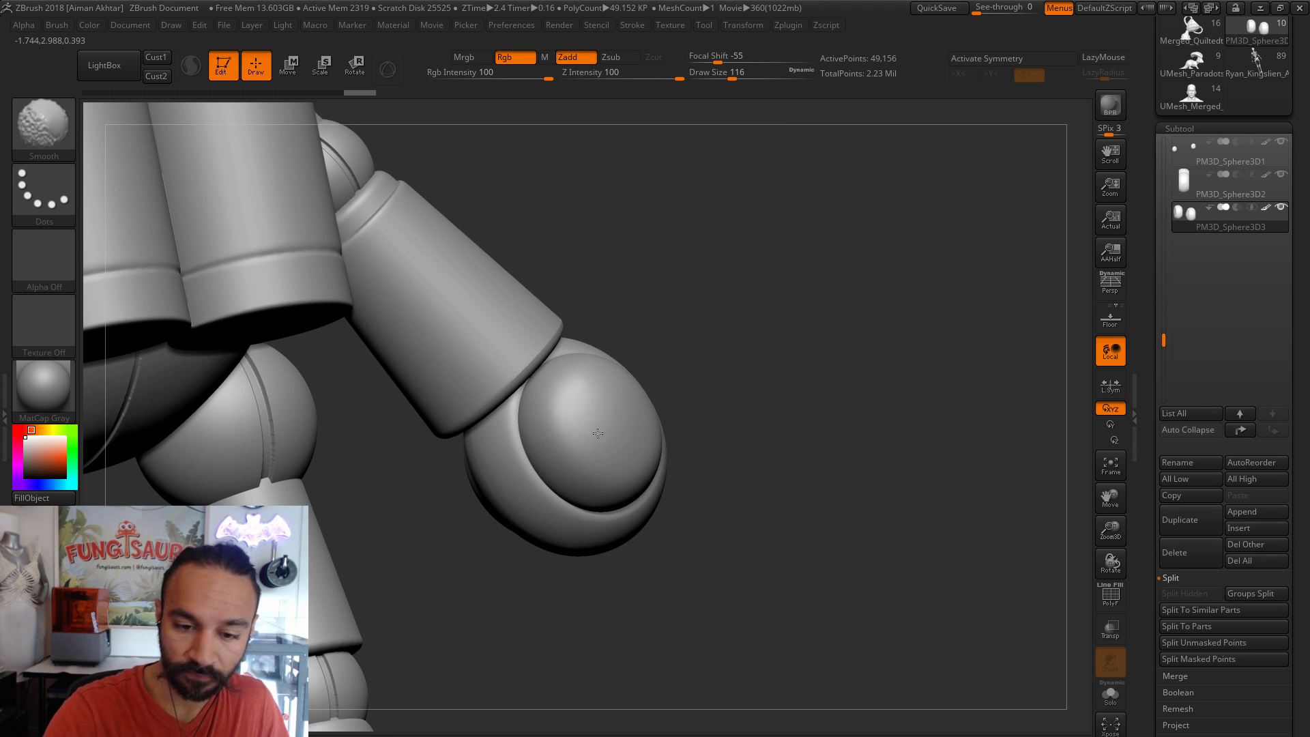
{"action": "left_click_drag", "start_coordinate": [843, 369], "coordinate": [617, 425]}
{"action": "key", "text": "s"}
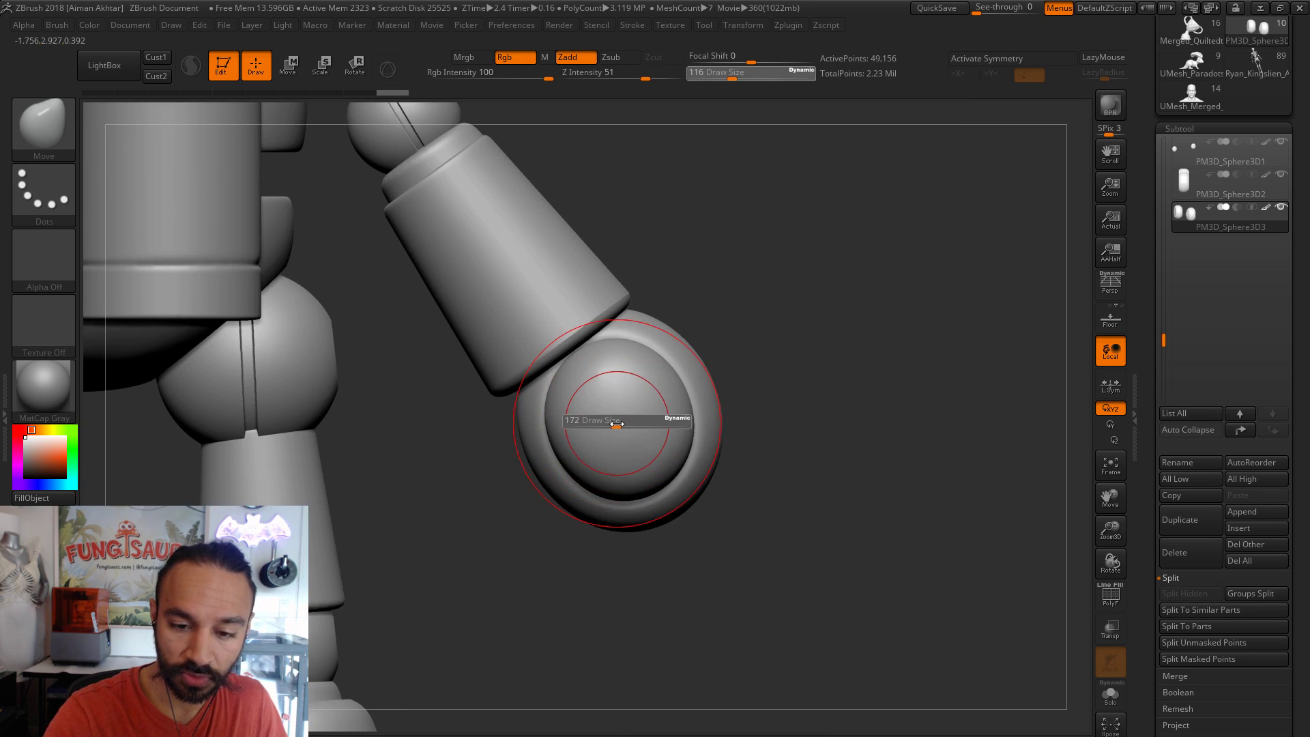
- Select the main hand subtool and examine the layered hand and the whole robot from several sides
{"action": "left_click_drag", "start_coordinate": [783, 367], "coordinate": [745, 374]}
{"action": "left_click", "coordinate": [741, 400], "text": "alt"}
{"action": "left_click_drag", "start_coordinate": [722, 307], "coordinate": [716, 321], "text": "shift"}
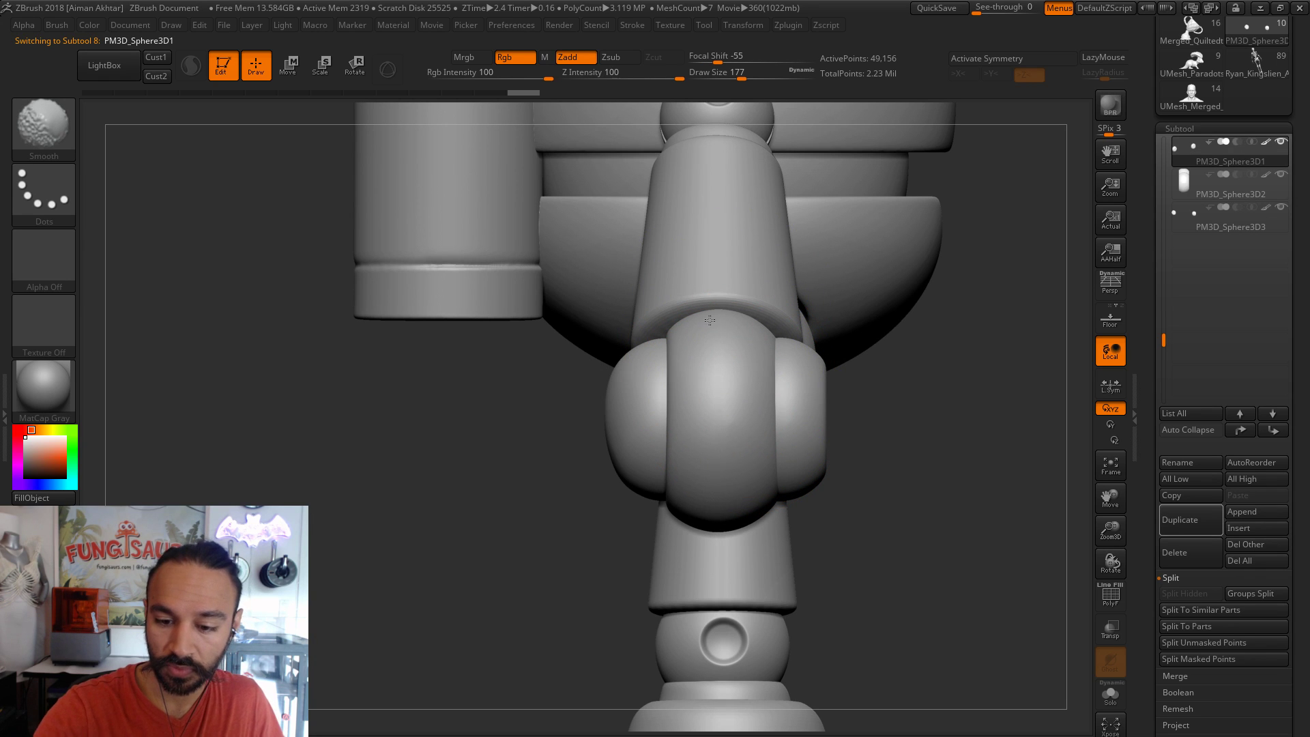
{"action": "left_click_drag", "start_coordinate": [883, 462], "coordinate": [735, 358]}
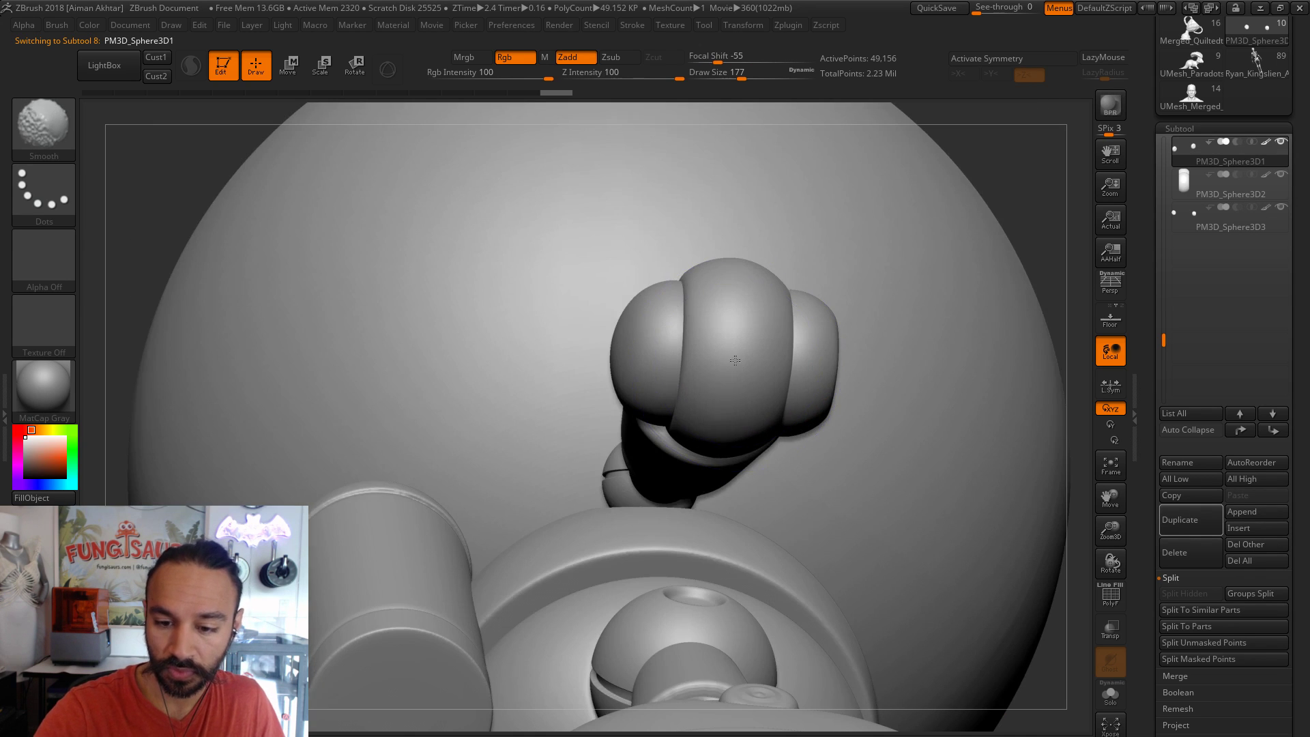
{"action": "left_click_drag", "start_coordinate": [1010, 134], "coordinate": [945, 390]}
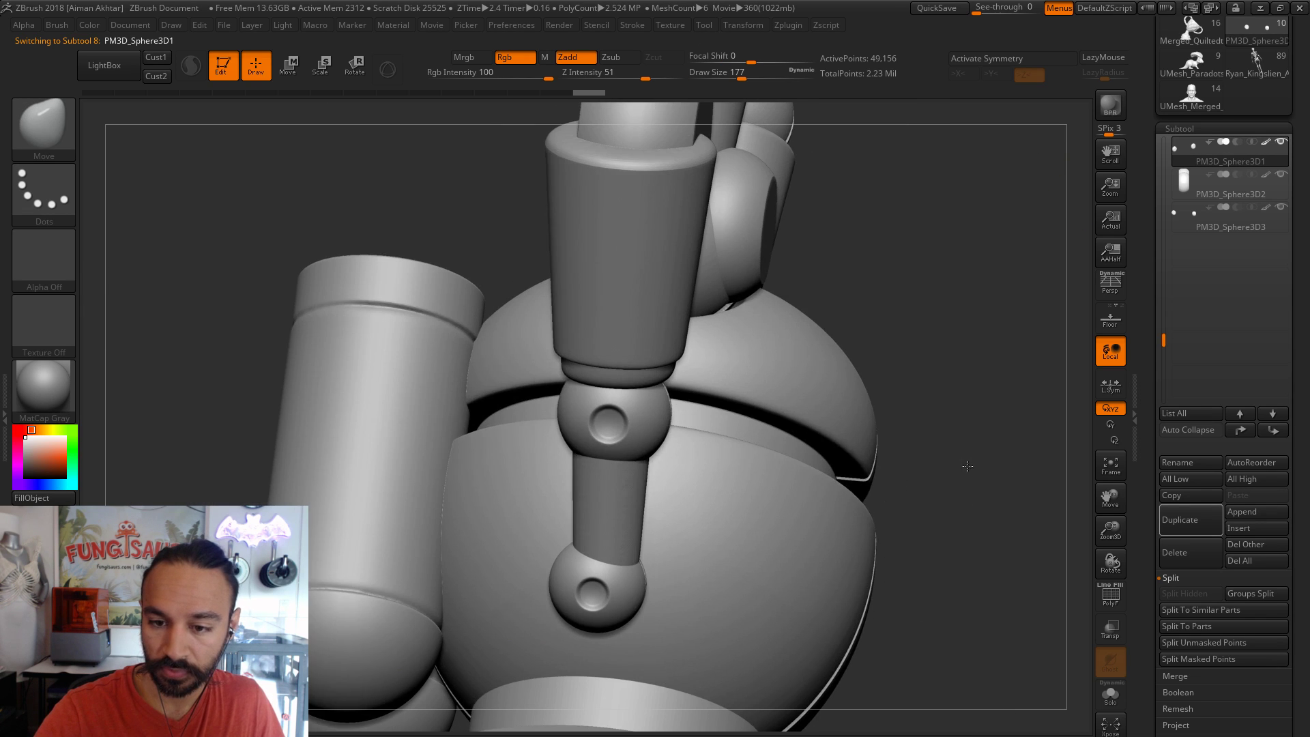
{"action": "left_click_drag", "start_coordinate": [974, 460], "coordinate": [978, 444]}
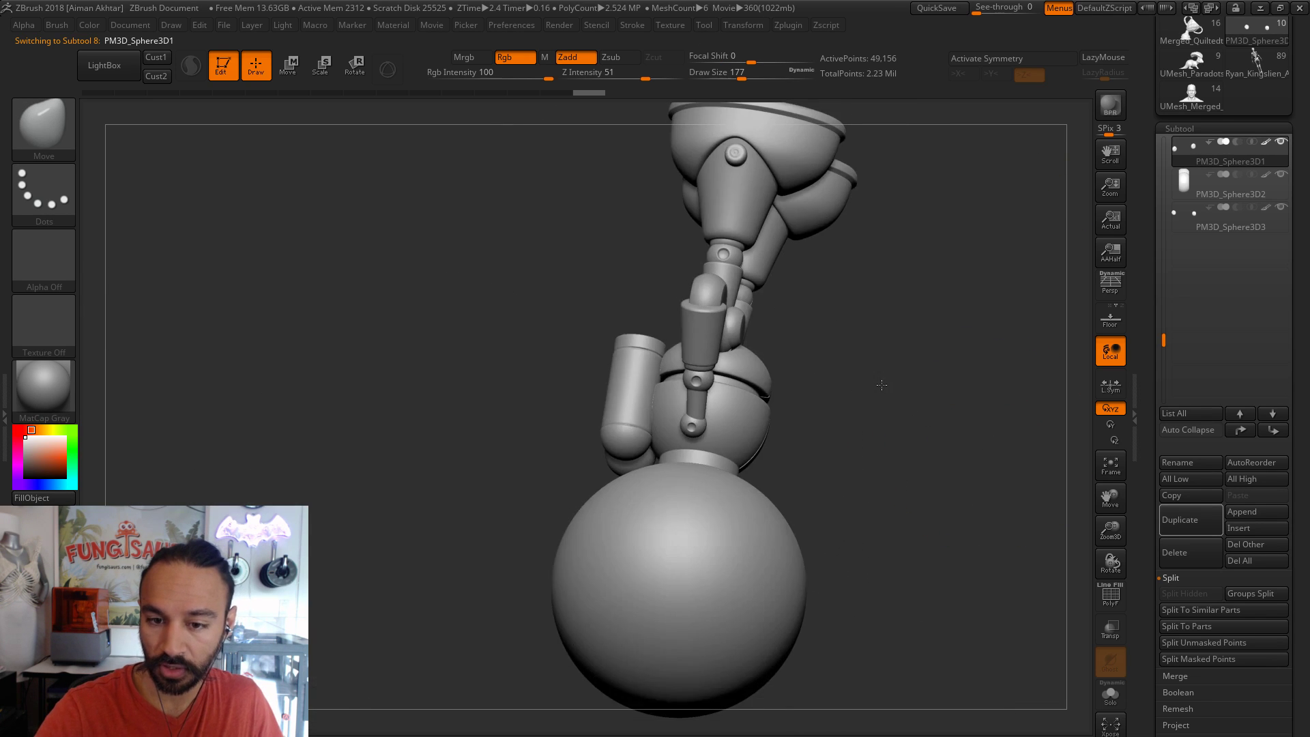
{"action": "mouse_move", "coordinate": [880, 382]}
{"action": "left_mouse_down"}
{"action": "mouse_move", "coordinate": [928, 327]}
{"action": "mouse_move", "coordinate": [940, 230]}
{"action": "mouse_move", "coordinate": [956, 362]}
{"action": "mouse_move", "coordinate": [935, 387]}
{"action": "mouse_move", "coordinate": [898, 389]}
{"action": "left_mouse_up"}
{"action": "mouse_move", "coordinate": [1022, 398]}
{"action": "left_mouse_down", "text": "alt"}
{"action": "mouse_move", "coordinate": [855, 420]}
{"action": "mouse_move", "coordinate": [881, 435]}
{"action": "mouse_move", "coordinate": [747, 444]}
{"action": "left_mouse_up", "text": "alt"}
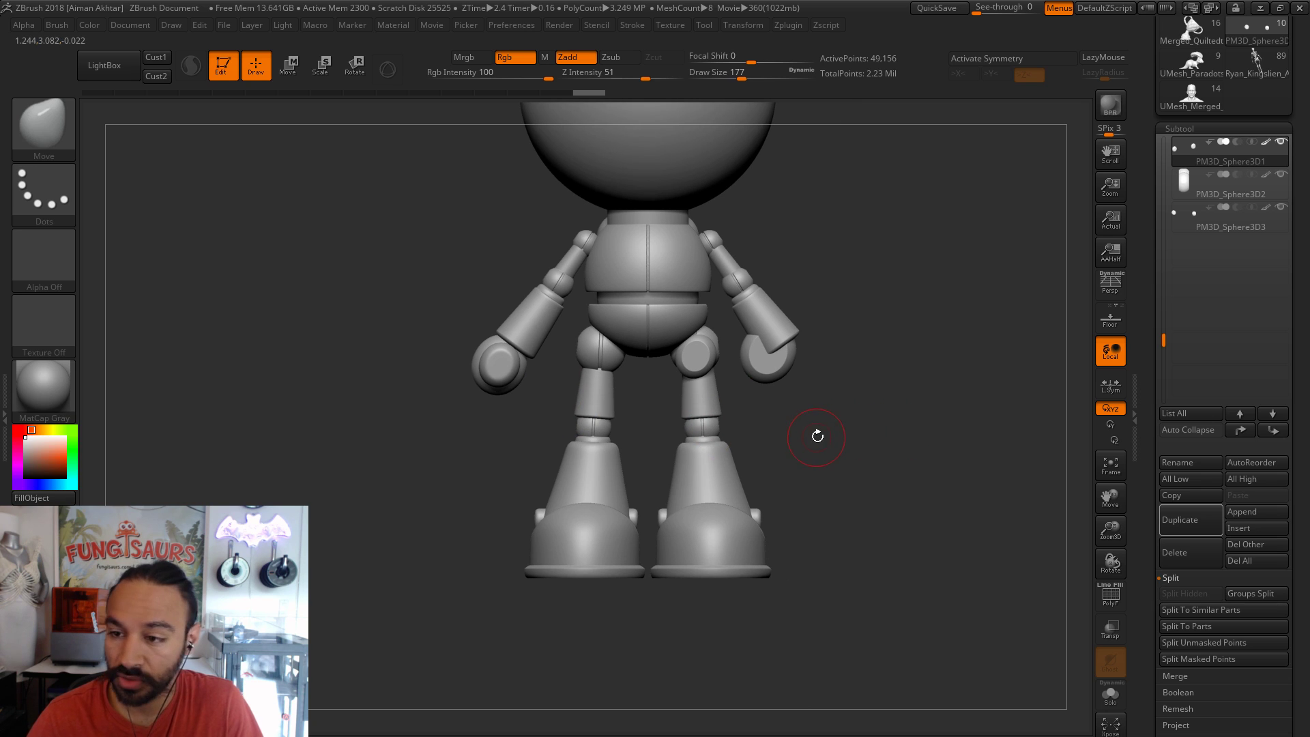
- Merge the main hands with the front and back disc subtools below them into one subtool
{"action": "key", "text": "ctrl+shift"}
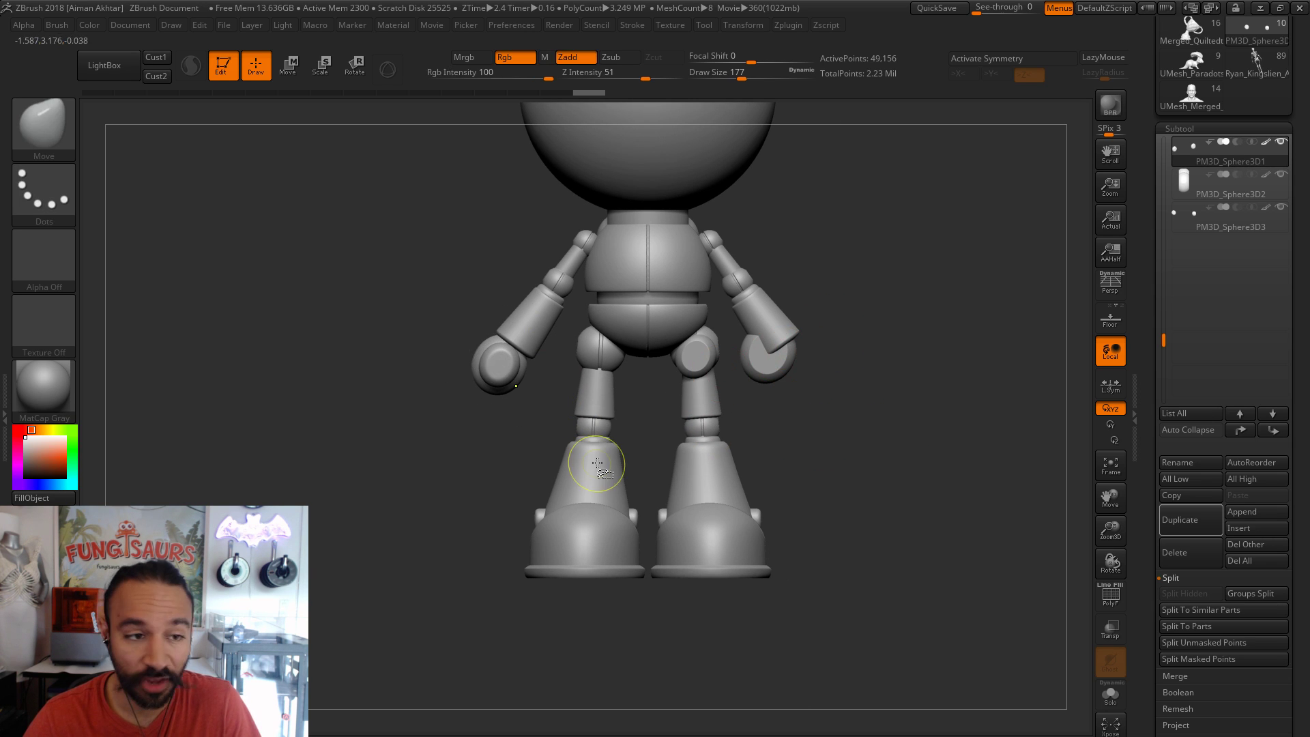
{"action": "key", "text": "ctrl+shift"}
{"action": "left_click", "coordinate": [47, 135], "text": "ctrl+shift"}
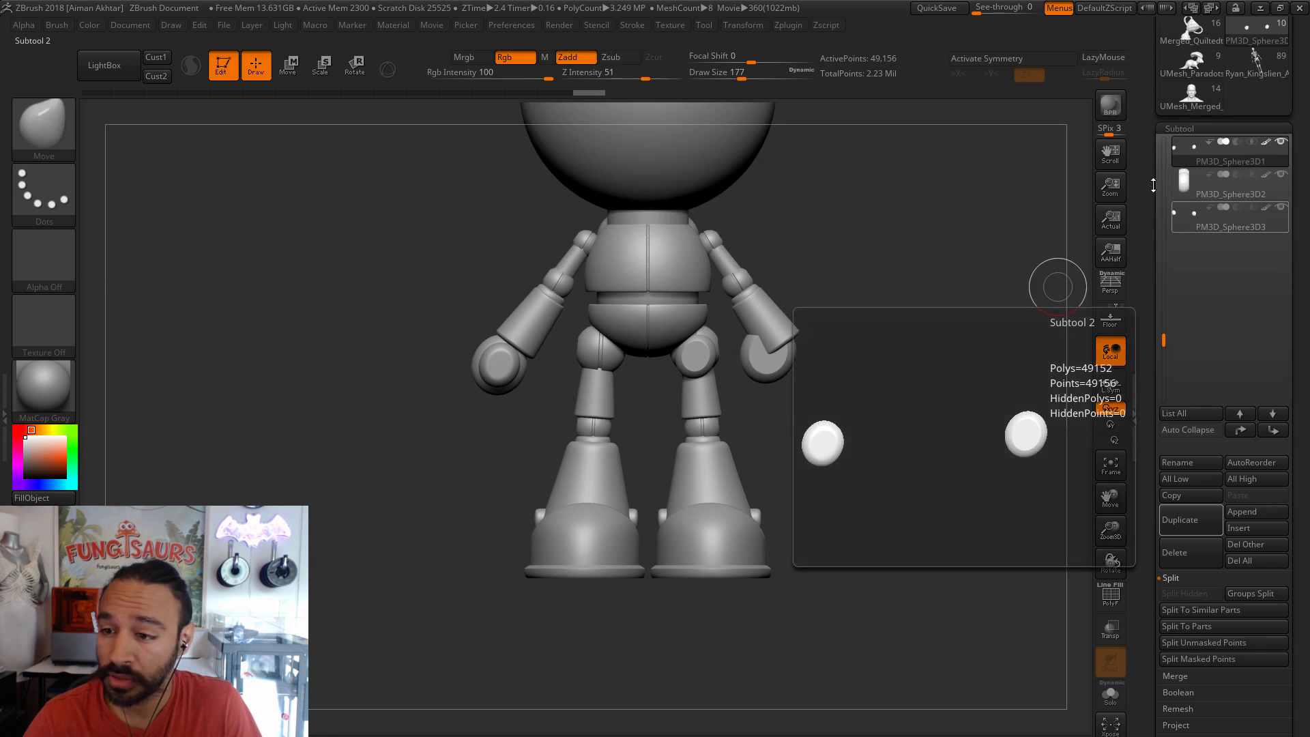
{"action": "left_click_drag", "start_coordinate": [1166, 341], "coordinate": [1166, 276]}
{"action": "left_click", "coordinate": [1185, 676]}
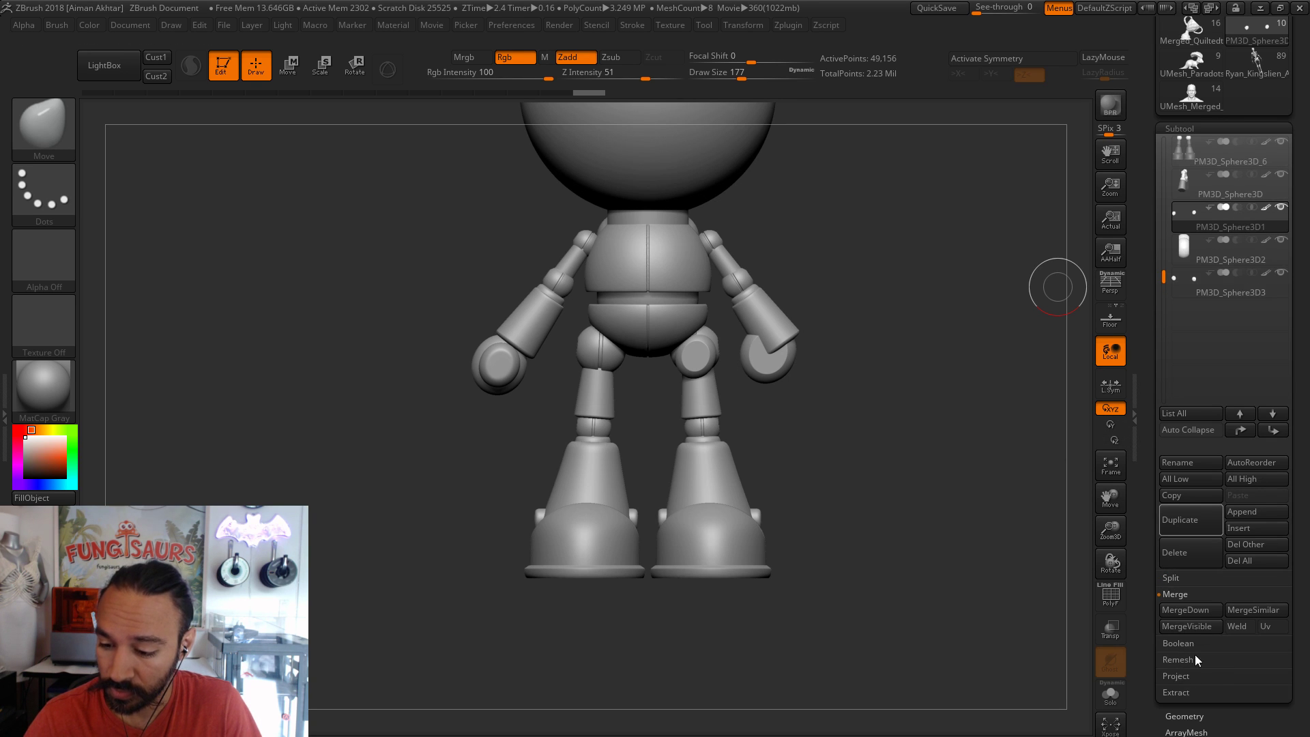
{"action": "left_click", "coordinate": [1194, 609]}
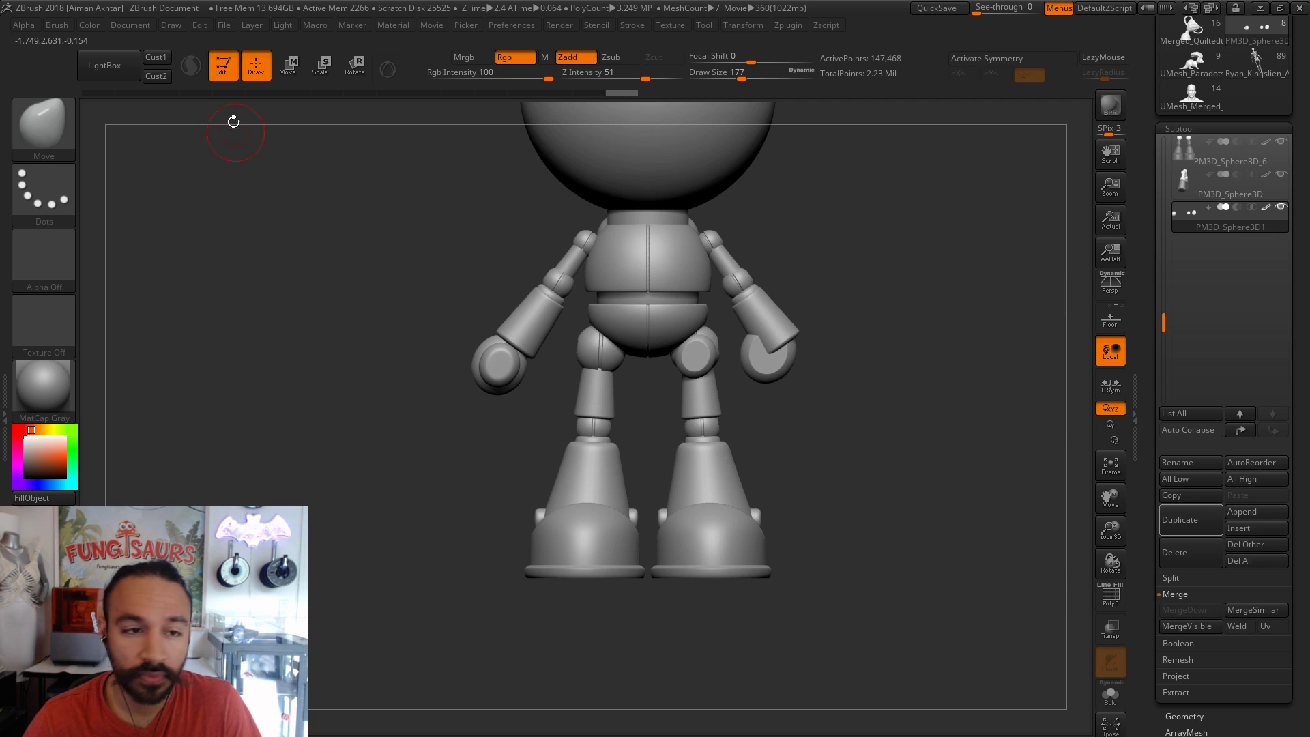
- Remove the robot's left hand from the merged subtool with a rectangular marquee, keeping only the right hand
{"action": "left_click", "coordinate": [61, 140], "text": "ctrl+shift"}
{"action": "left_click", "coordinate": [193, 140]}
{"action": "mouse_move", "coordinate": [887, 267]}
{"action": "left_mouse_down", "text": "ctrl+shift"}
{"action": "mouse_move", "coordinate": [716, 271]}
{"action": "mouse_move", "coordinate": [713, 522]}
{"action": "mouse_move", "coordinate": [867, 537]}
{"action": "left_mouse_up", "text": "ctrl+shift"}
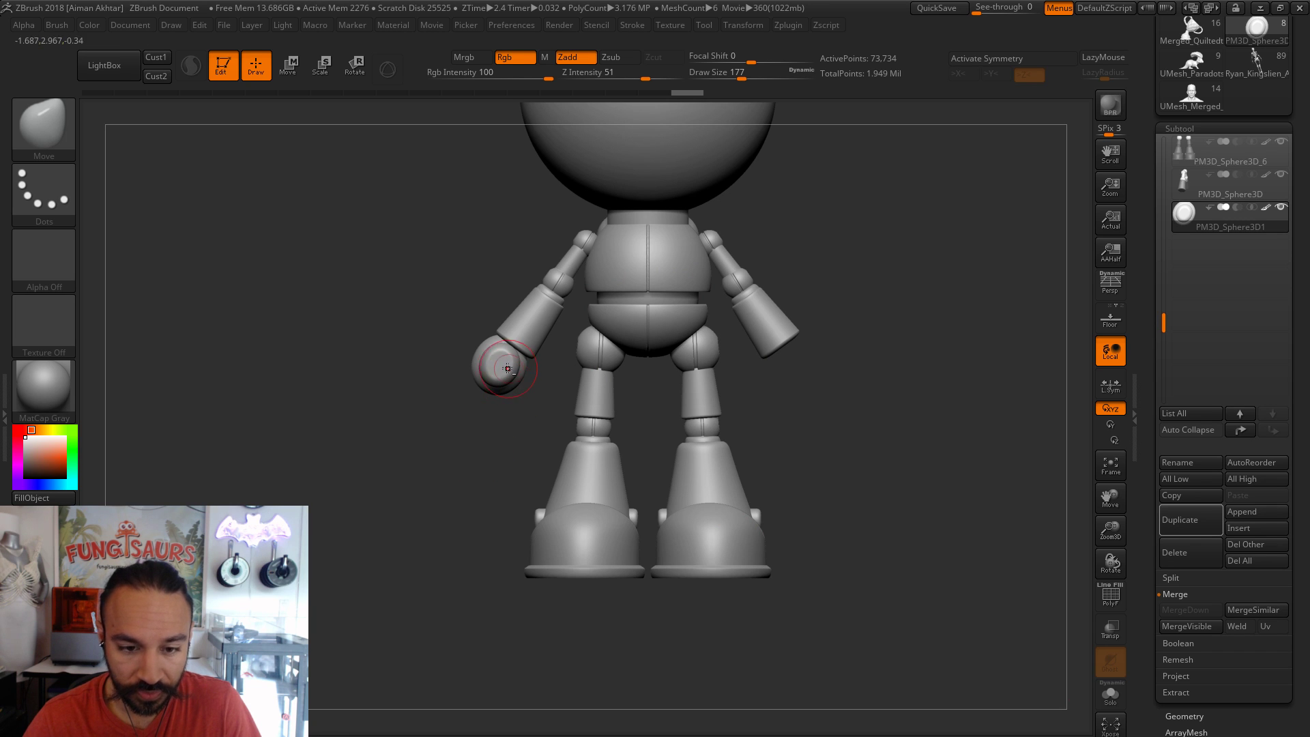
- Choose the IMM Primitives brush and insert a small sphere on the front disc of the hand
{"action": "left_click_drag", "start_coordinate": [440, 541], "coordinate": [521, 394], "text": "alt"}
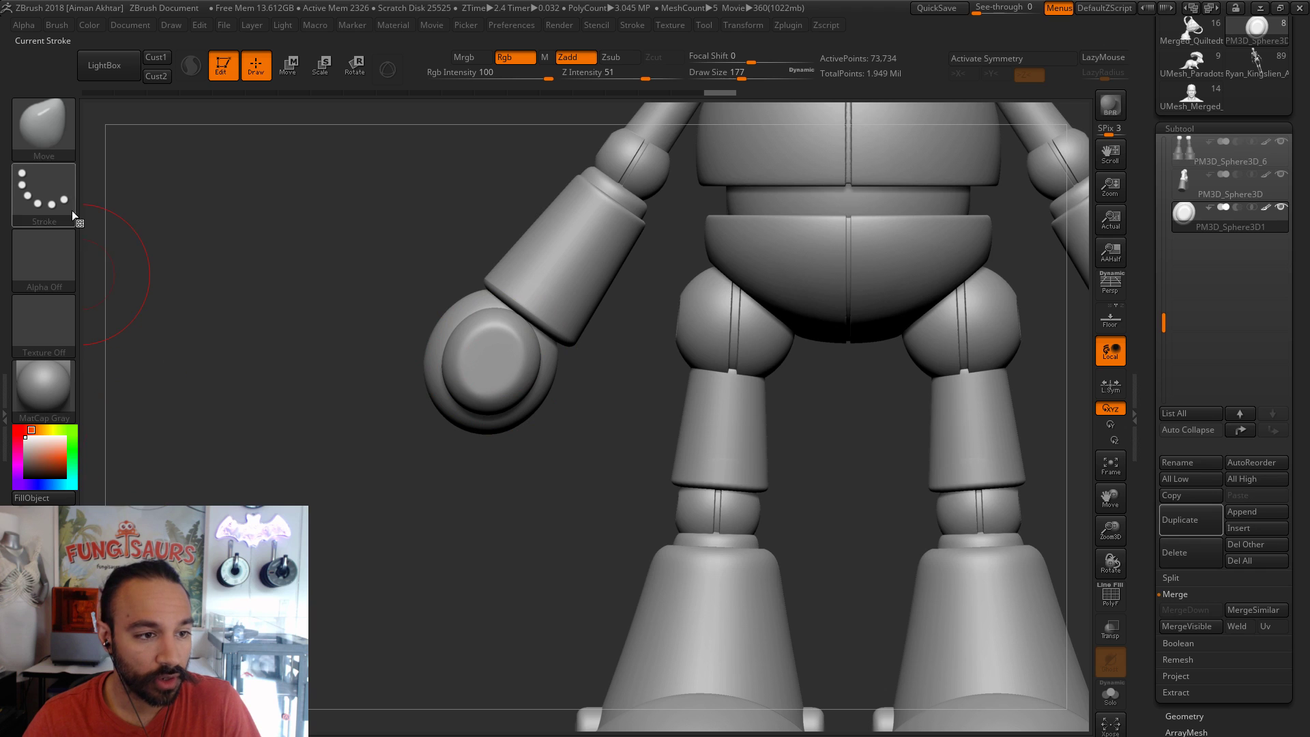
{"action": "left_click", "coordinate": [42, 136]}
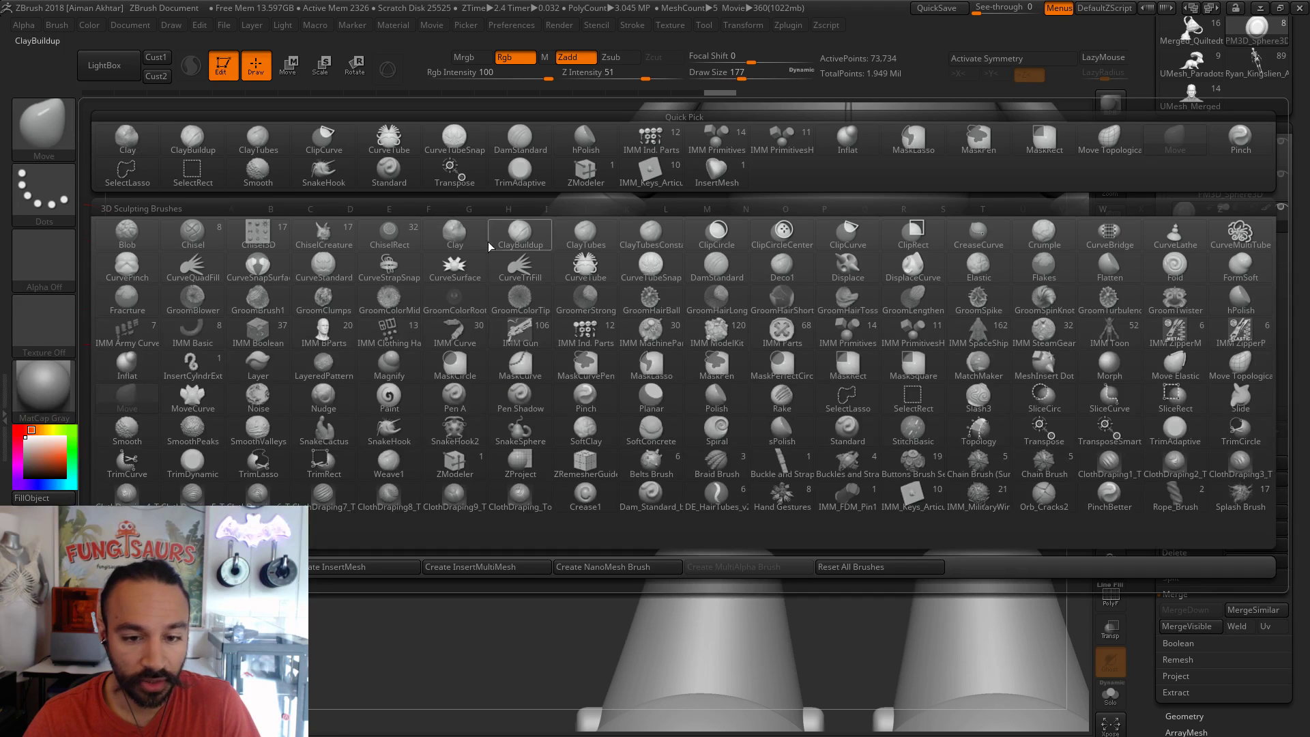
{"action": "left_click", "coordinate": [846, 337]}
{"action": "left_click_drag", "start_coordinate": [498, 399], "coordinate": [519, 425]}
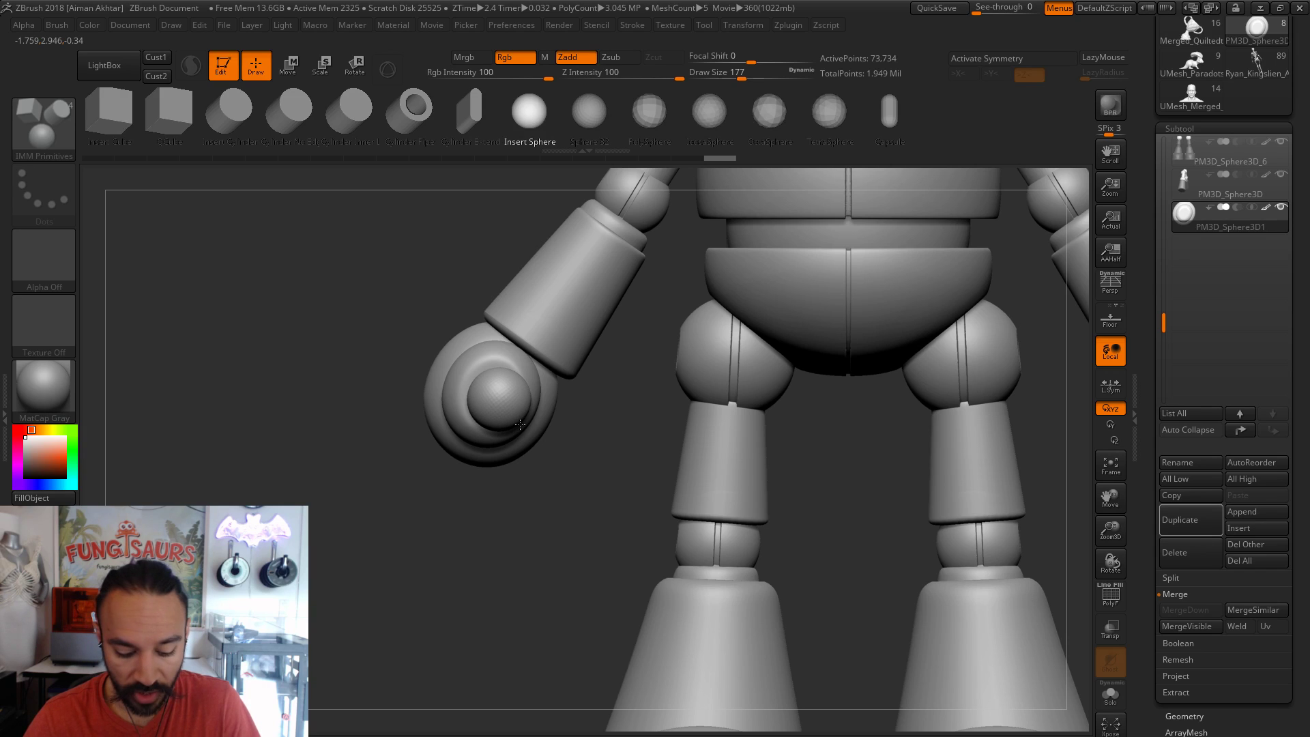
{"action": "left_click_drag", "start_coordinate": [506, 474], "coordinate": [581, 480], "text": "shift"}
- Switch to the Pinch brush at draw size 124 and work on the inserted sphere
{"action": "key", "text": "b"}
{"action": "key", "text": "p"}
{"action": "key", "text": "i"}
{"action": "left_click_drag", "start_coordinate": [751, 407], "coordinate": [528, 371]}
{"action": "key", "text": "s"}
{"action": "key", "text": "s"}
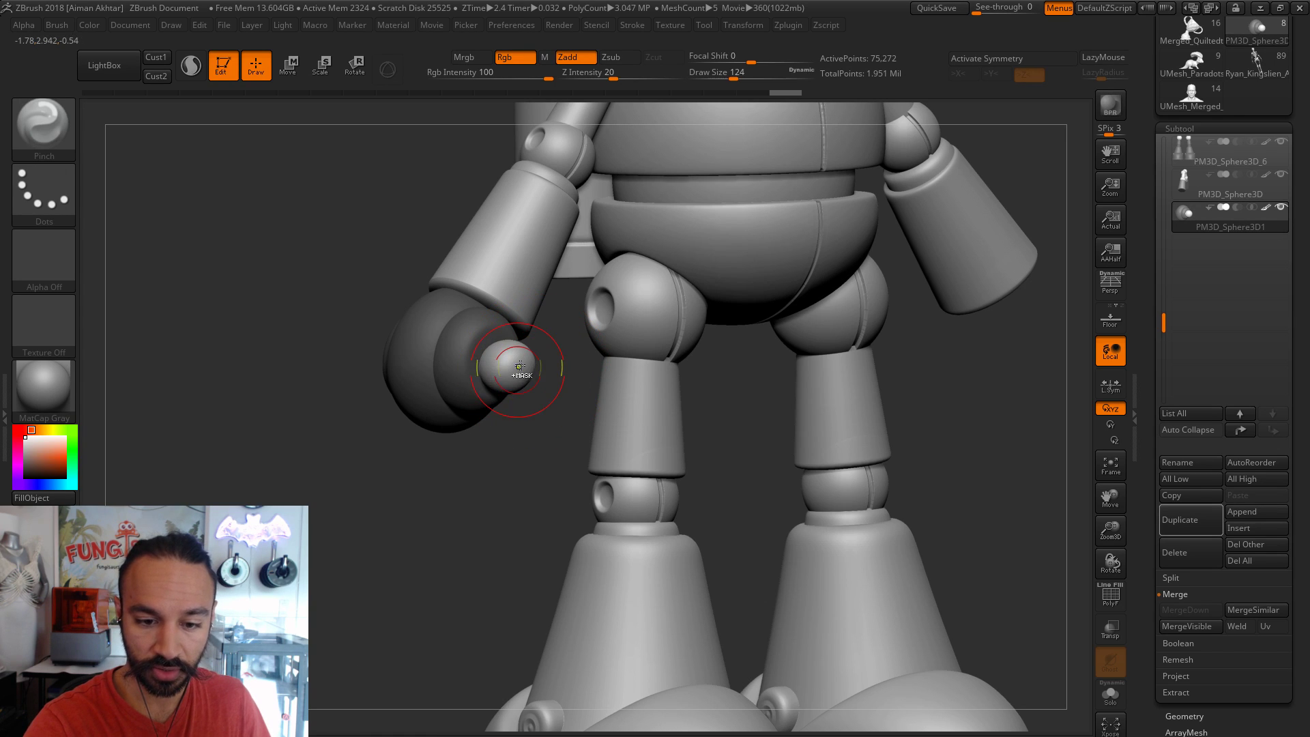
{"action": "left_click", "coordinate": [512, 367]}
{"action": "key", "text": "bracketright"}
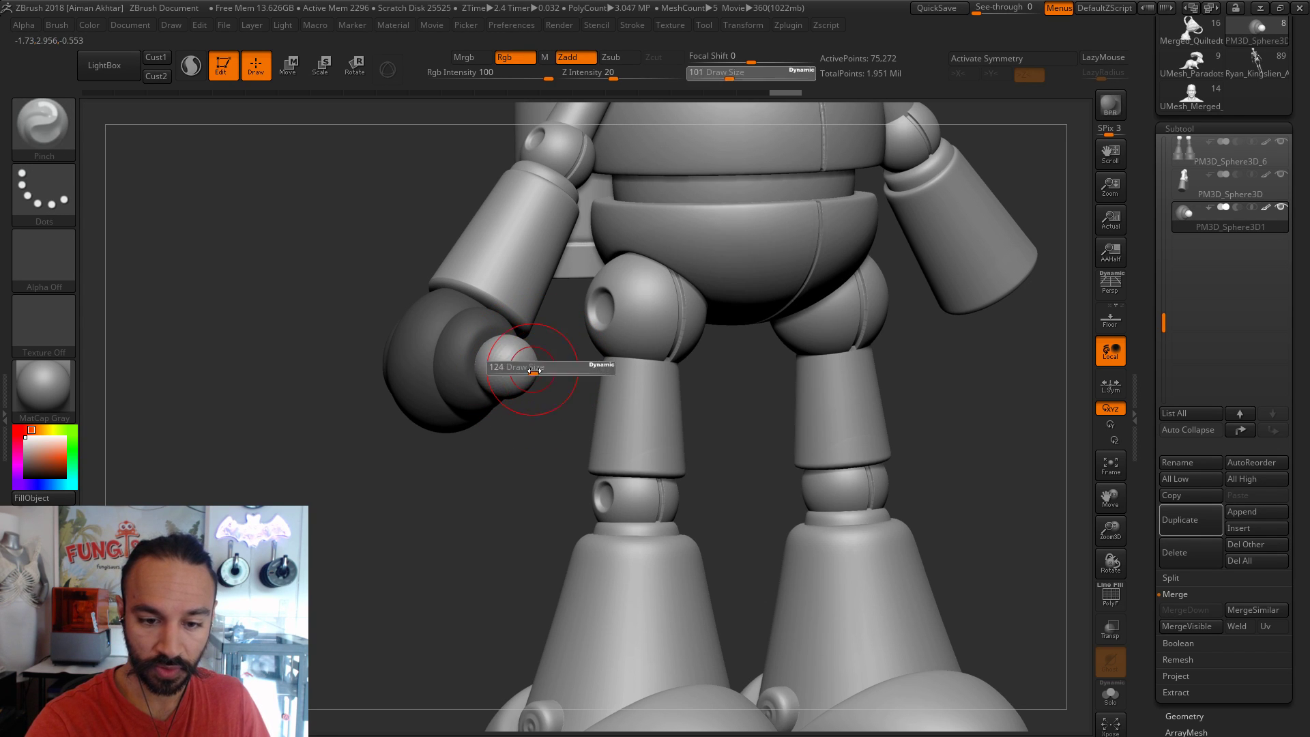
{"action": "left_click_drag", "start_coordinate": [565, 404], "coordinate": [530, 373], "text": "alt"}
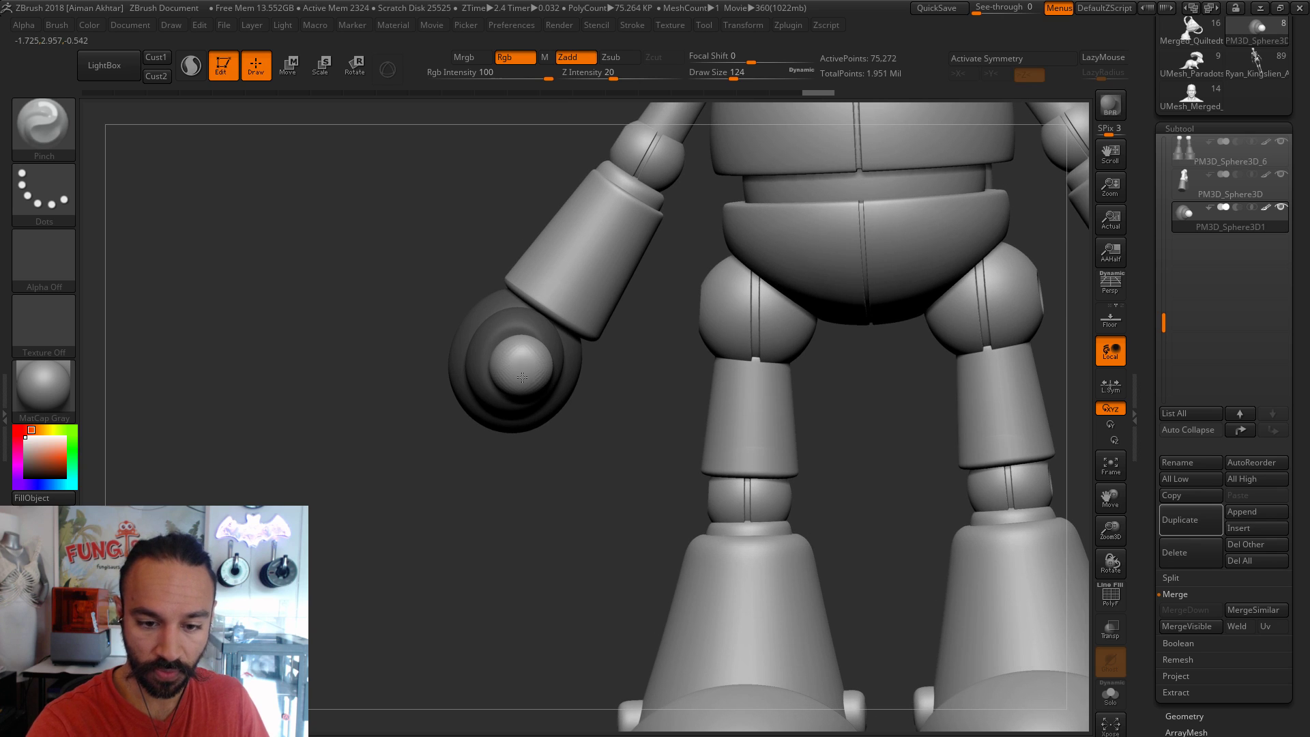
- Pull the inserted sphere forward into a tapered thumb shape with the Move brush at draw size 128
{"action": "key", "text": "b"}
{"action": "key", "text": "m"}
{"action": "key", "text": "v"}
{"action": "mouse_move", "coordinate": [576, 418]}
{"action": "left_mouse_down"}
{"action": "mouse_move", "coordinate": [520, 370]}
{"action": "mouse_move", "coordinate": [560, 375]}
{"action": "mouse_move", "coordinate": [515, 348]}
{"action": "left_mouse_up"}
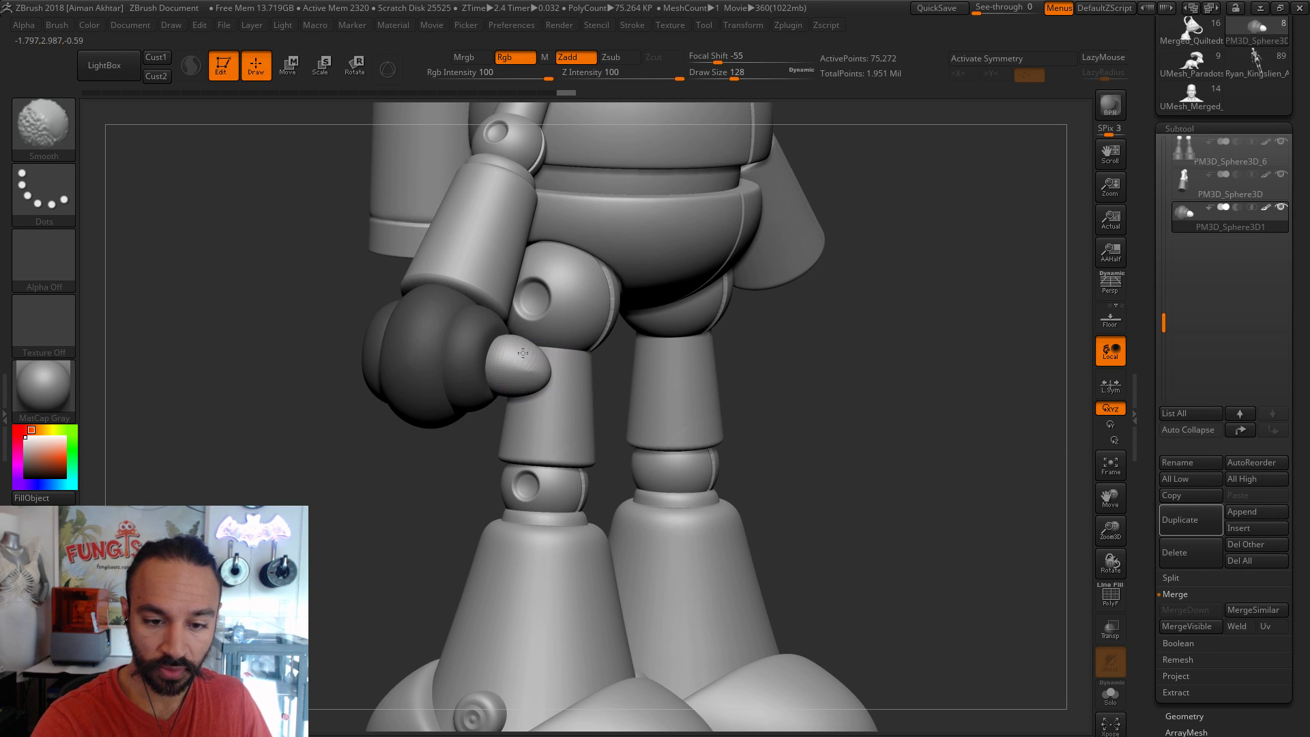
{"action": "left_click_drag", "start_coordinate": [745, 363], "coordinate": [565, 357]}
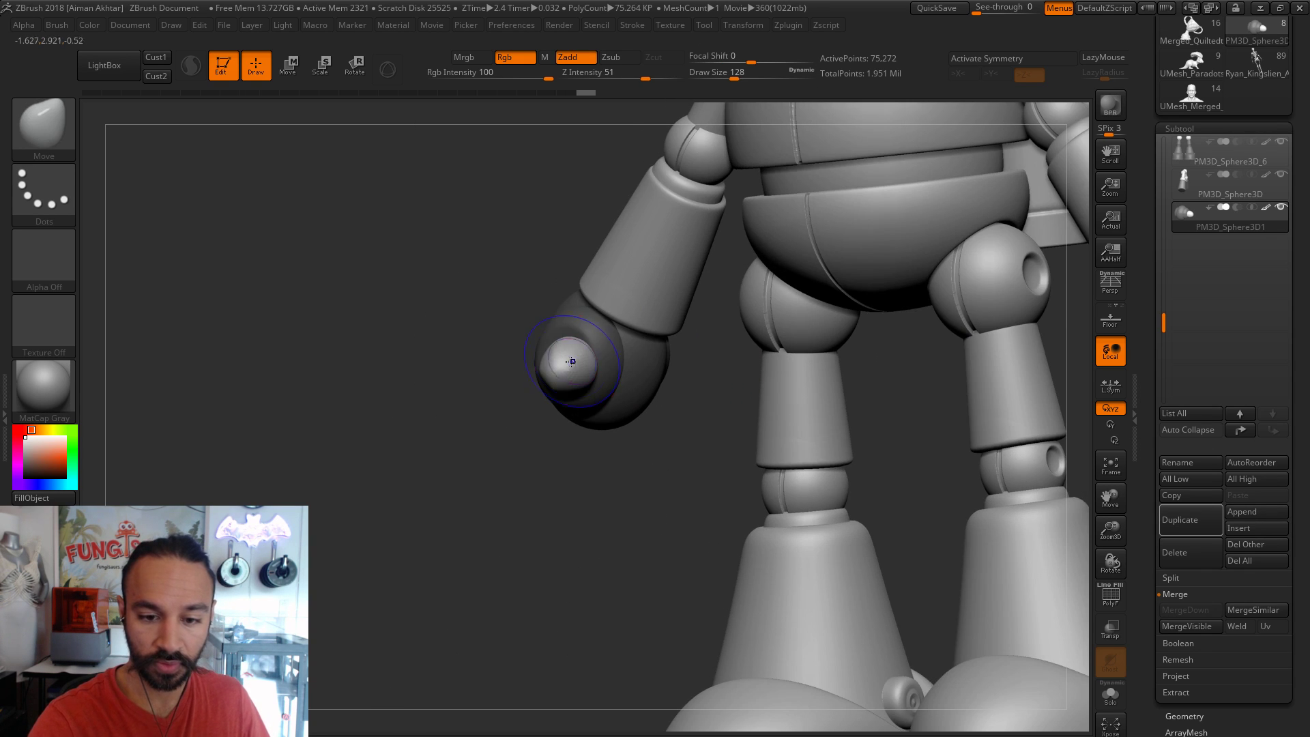
{"action": "left_click_drag", "start_coordinate": [585, 454], "coordinate": [573, 401]}
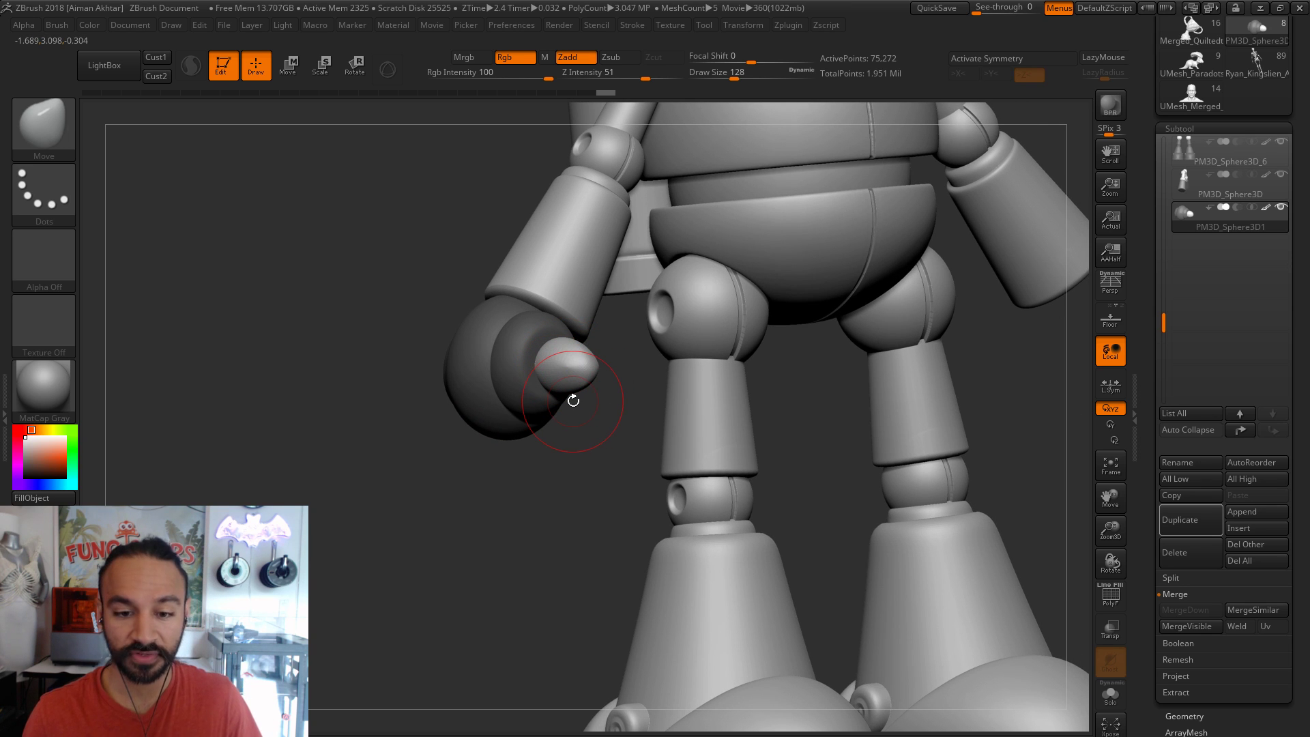
{"action": "left_click_drag", "start_coordinate": [597, 456], "coordinate": [693, 439]}
- Split the unmasked thumb off the hand into its own subtool and select it
{"action": "left_click", "coordinate": [1175, 577]}
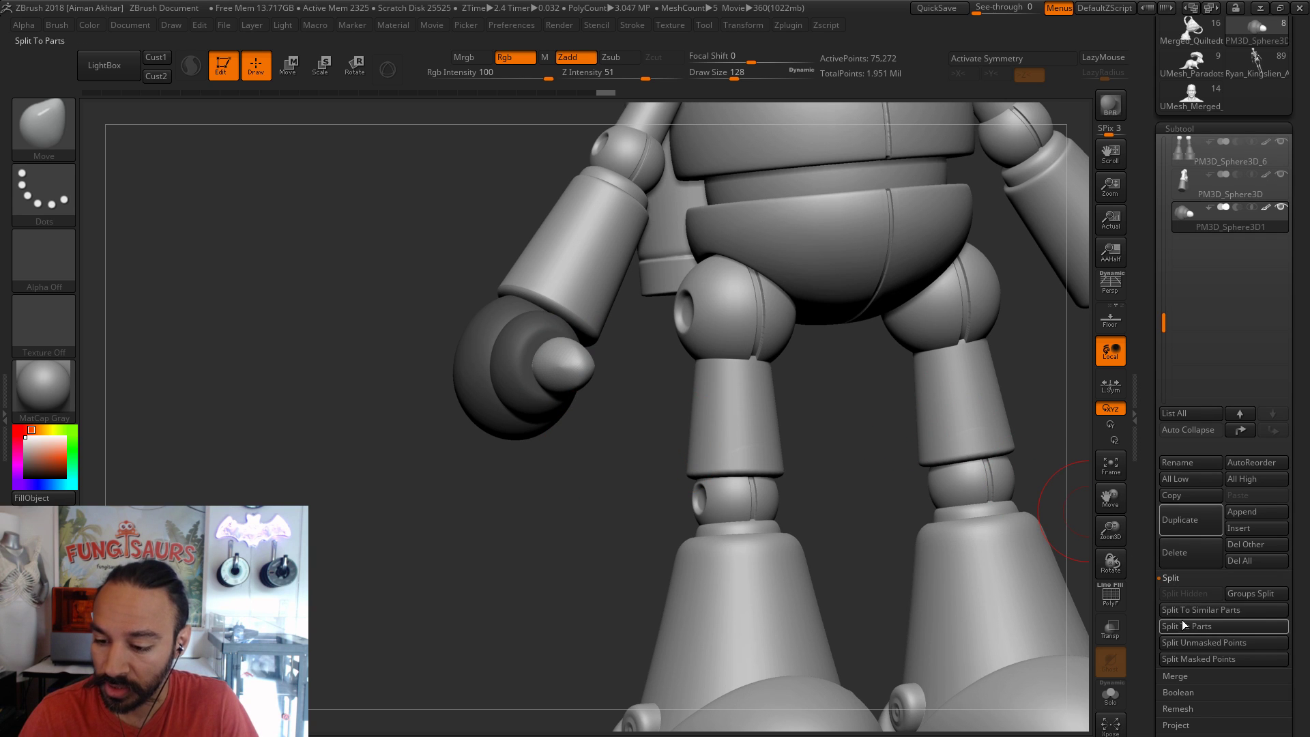
{"action": "left_click", "coordinate": [1198, 646]}
{"action": "left_click", "coordinate": [1185, 252]}
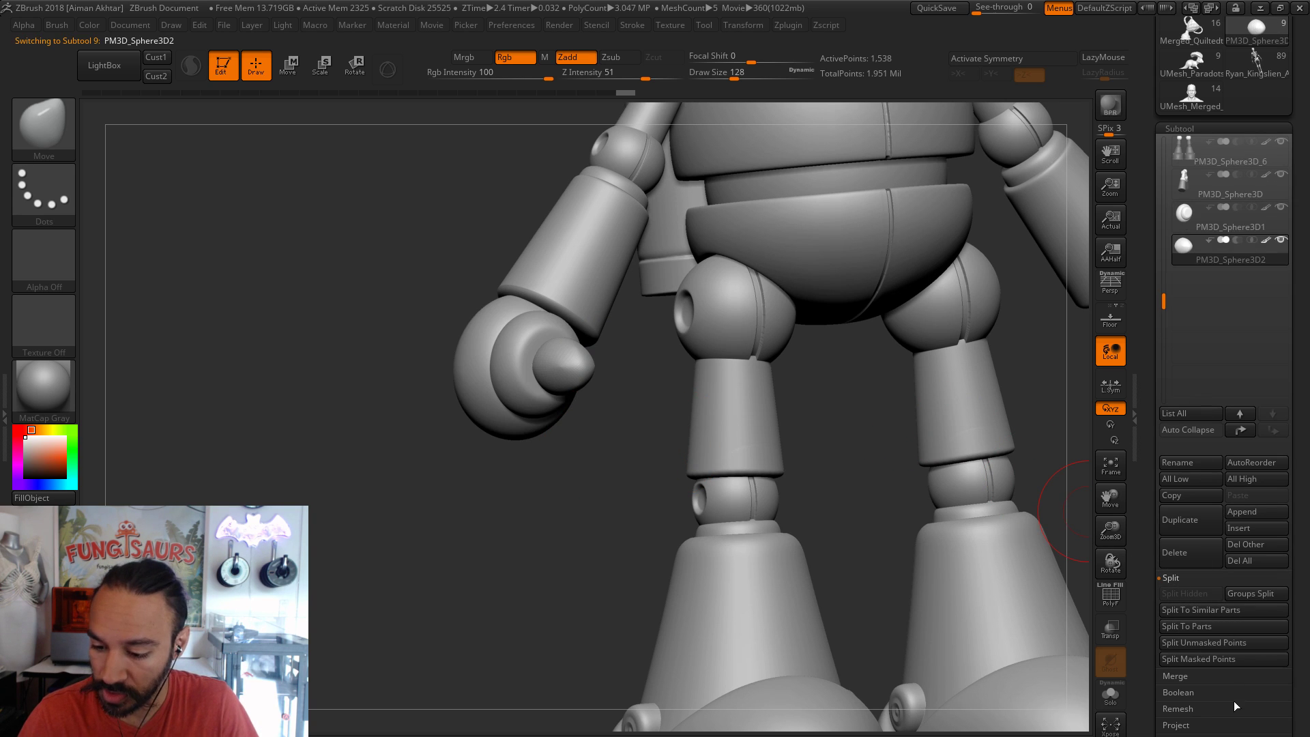
- Convert the thumb to DynaMesh at resolution 312 and smooth its surface
{"action": "left_click", "coordinate": [1181, 128]}
{"action": "left_click", "coordinate": [1186, 145]}
{"action": "mouse_move", "coordinate": [653, 439]}
{"action": "left_mouse_down", "text": "ctrl"}
{"action": "mouse_move", "coordinate": [660, 476]}
{"action": "mouse_move", "coordinate": [615, 494]}
{"action": "left_mouse_up", "text": "ctrl"}
{"action": "mouse_move", "coordinate": [564, 372]}
{"action": "left_mouse_down", "text": "shift"}
{"action": "mouse_move", "coordinate": [604, 379]}
{"action": "mouse_move", "coordinate": [567, 365]}
{"action": "mouse_move", "coordinate": [599, 358]}
{"action": "mouse_move", "coordinate": [575, 342]}
{"action": "left_mouse_up", "text": "shift"}
- Thicken the thumb with the Inflate brush at draw size 228 and smooth its surface
{"action": "key", "text": "b"}
{"action": "key", "text": "i"}
{"action": "key", "text": "n"}
{"action": "key", "text": "s"}
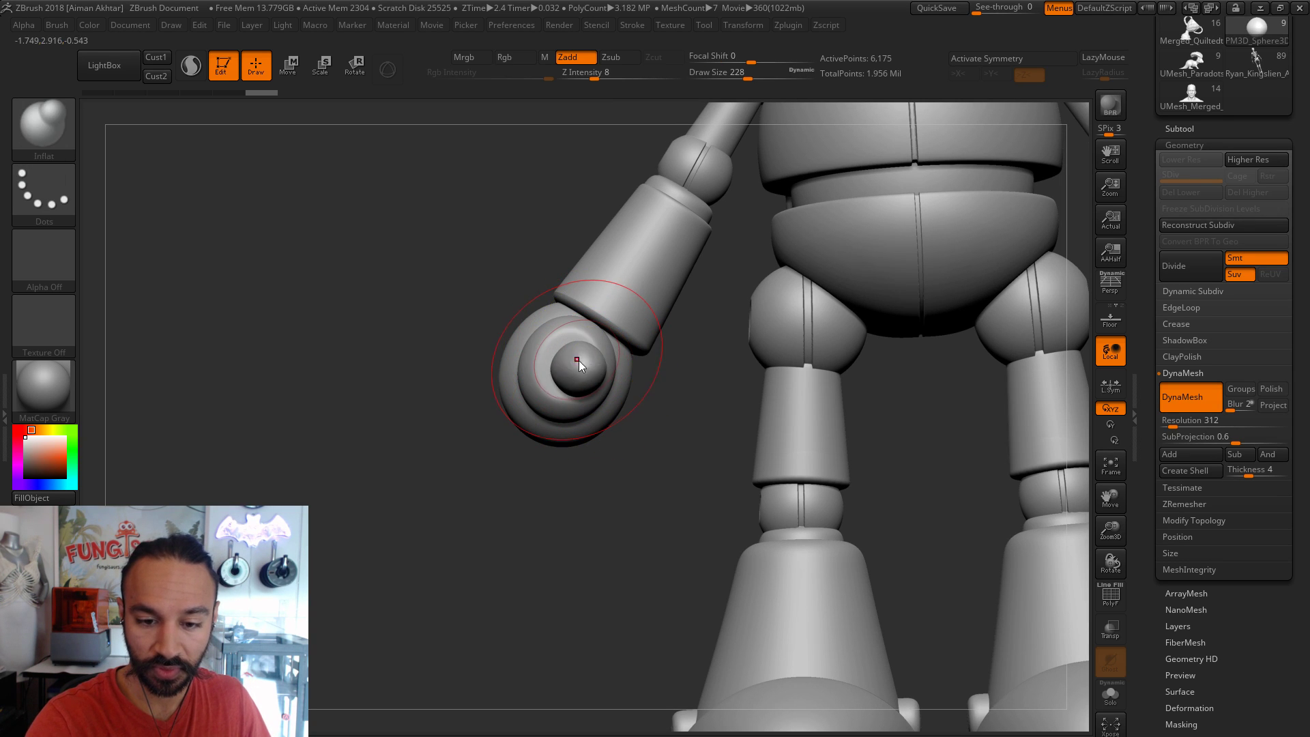
{"action": "key", "text": "shift"}
- Reshape the thumb from the front with the Move brush, undo one stroke, and refine its side at draw size 145
{"action": "key", "text": "b"}
{"action": "key", "text": "m"}
{"action": "key", "text": "v"}
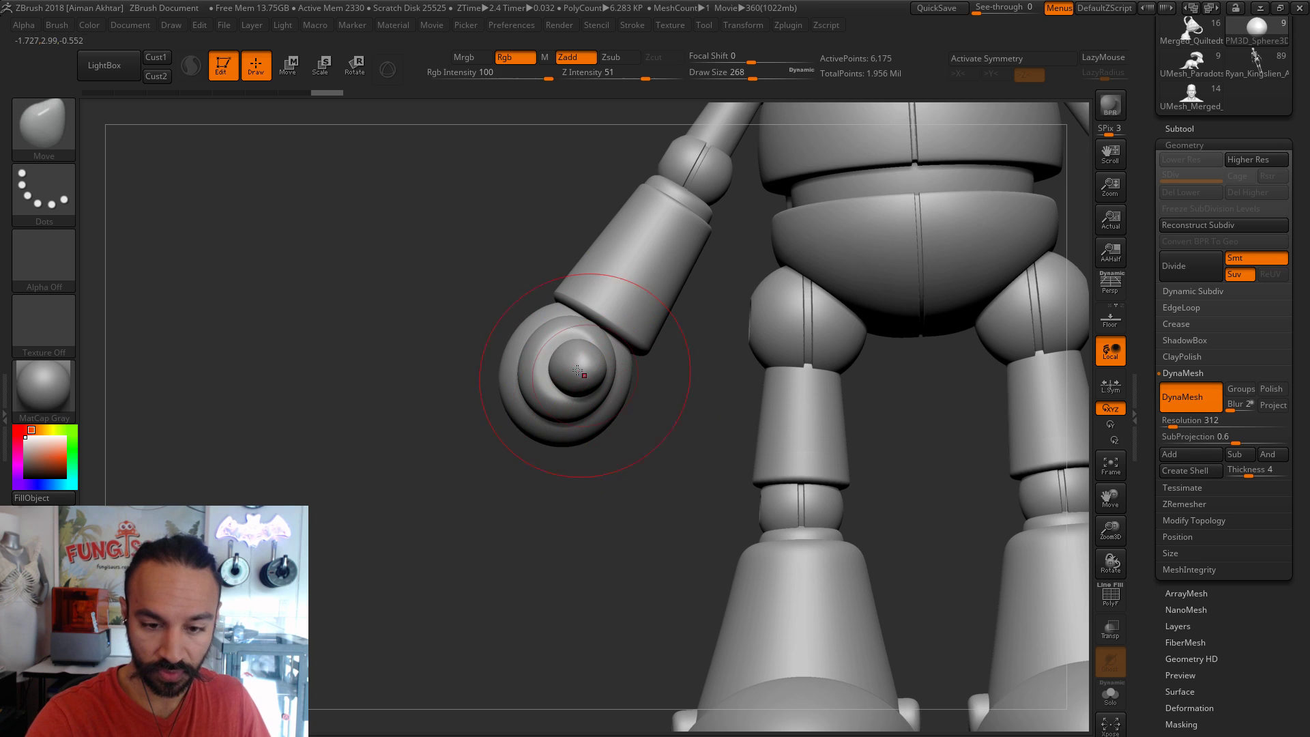
{"action": "key", "text": "s"}
{"action": "mouse_move", "coordinate": [567, 347]}
{"action": "left_mouse_down"}
{"action": "mouse_move", "coordinate": [584, 378]}
{"action": "mouse_move", "coordinate": [618, 386]}
{"action": "left_mouse_up"}
{"action": "key", "text": "s"}
{"action": "mouse_move", "coordinate": [644, 439]}
{"action": "left_mouse_down"}
{"action": "mouse_move", "coordinate": [621, 378]}
{"action": "mouse_move", "coordinate": [561, 371]}
{"action": "mouse_move", "coordinate": [577, 366]}
{"action": "left_mouse_up"}
{"action": "key", "text": "s"}
{"action": "key", "text": "ctrl+z"}
{"action": "key", "text": "s"}
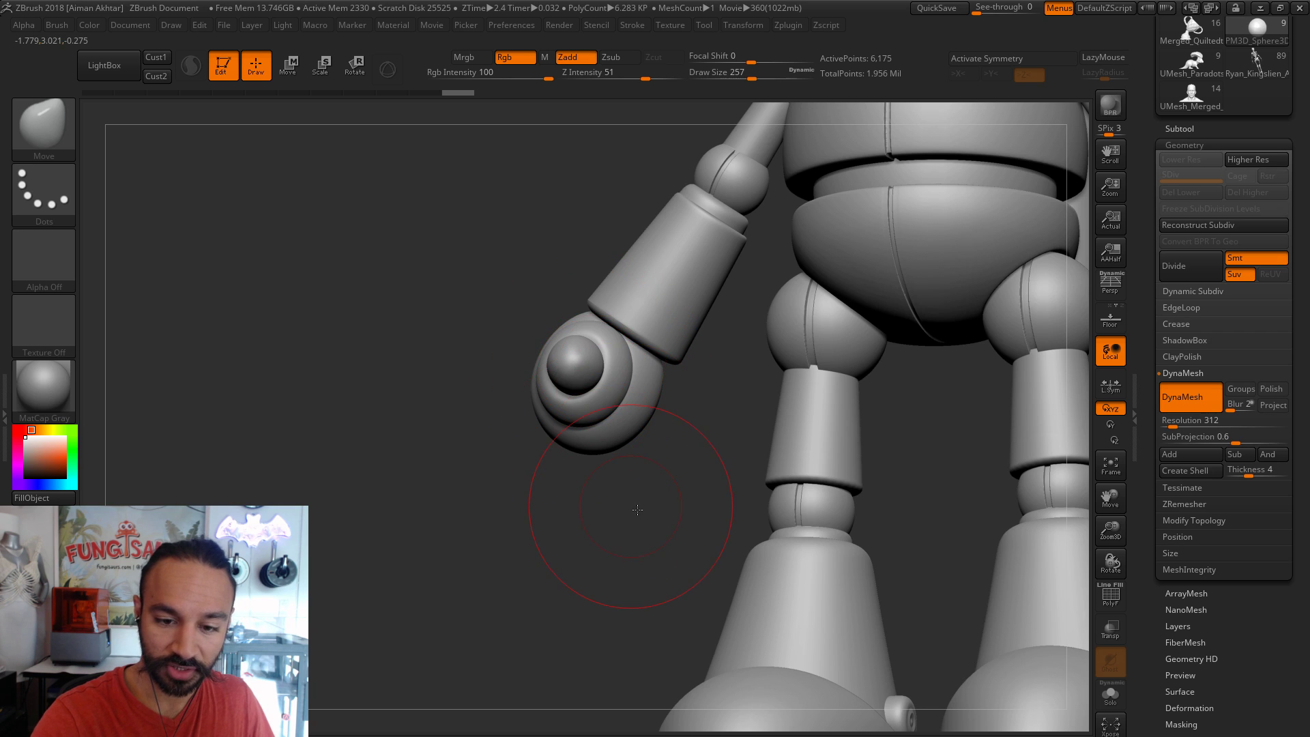
{"action": "right_click_drag", "start_coordinate": [597, 342], "coordinate": [600, 340], "text": "shift"}
{"action": "key", "text": "s"}
{"action": "mouse_move", "coordinate": [596, 338]}
{"action": "left_mouse_down"}
{"action": "mouse_move", "coordinate": [530, 352]}
{"action": "mouse_move", "coordinate": [565, 336]}
{"action": "mouse_move", "coordinate": [550, 384]}
{"action": "mouse_move", "coordinate": [592, 352]}
{"action": "left_mouse_up"}
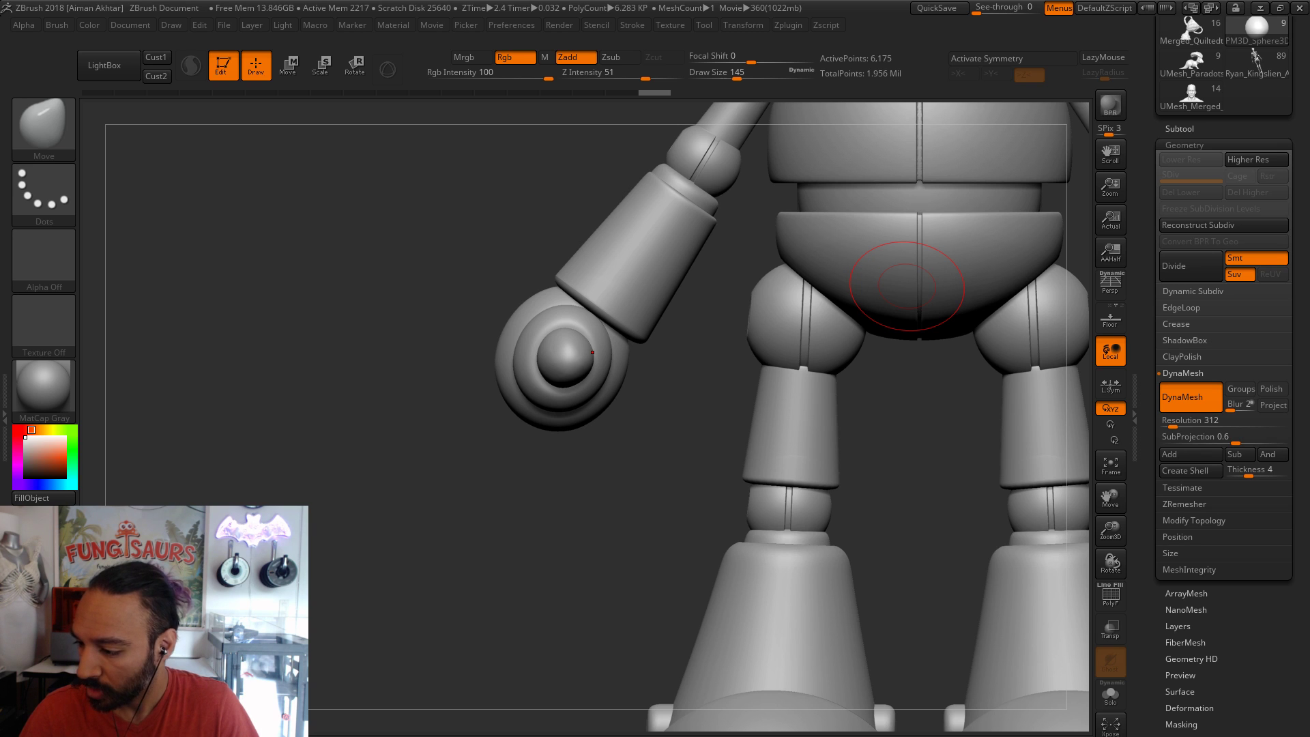
- Pull the thumb's tip farther out from the hand in side view with the Move brush at draw size 331
{"action": "left_click_drag", "start_coordinate": [559, 535], "coordinate": [513, 567], "text": "alt"}
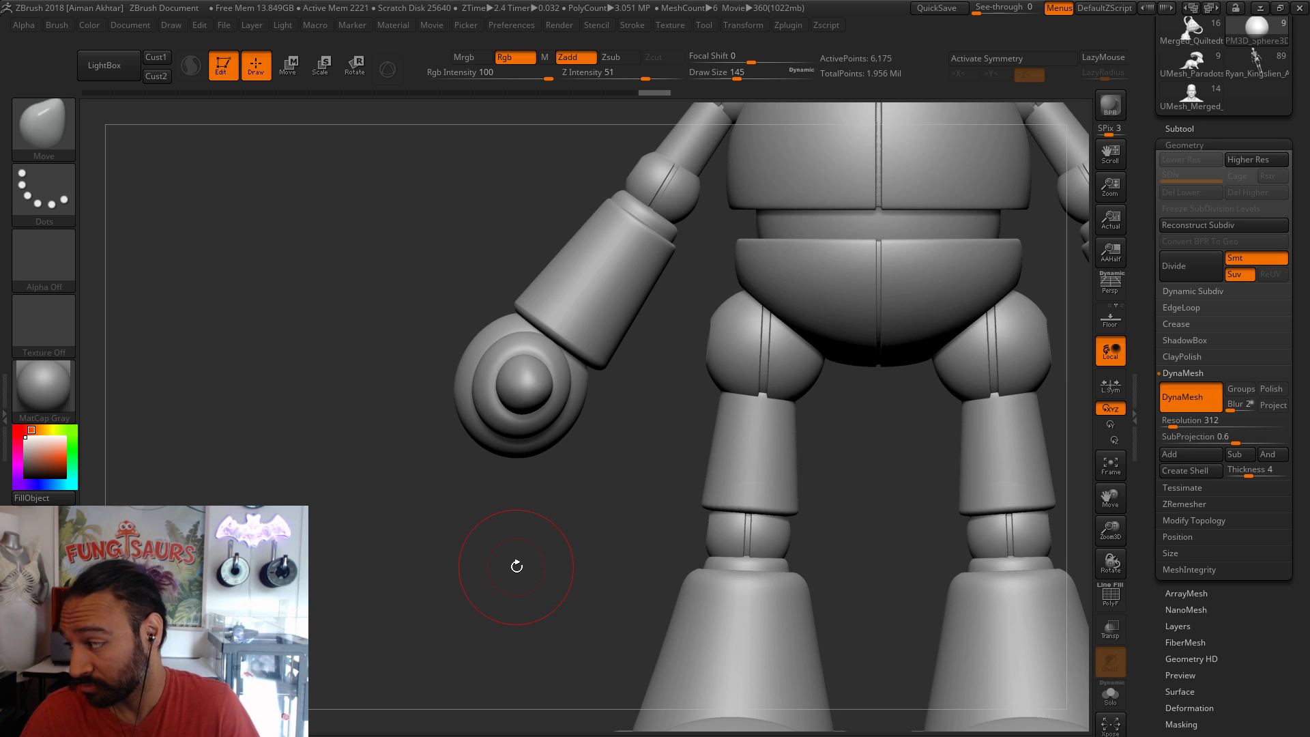
{"action": "left_click_drag", "start_coordinate": [522, 566], "coordinate": [575, 566]}
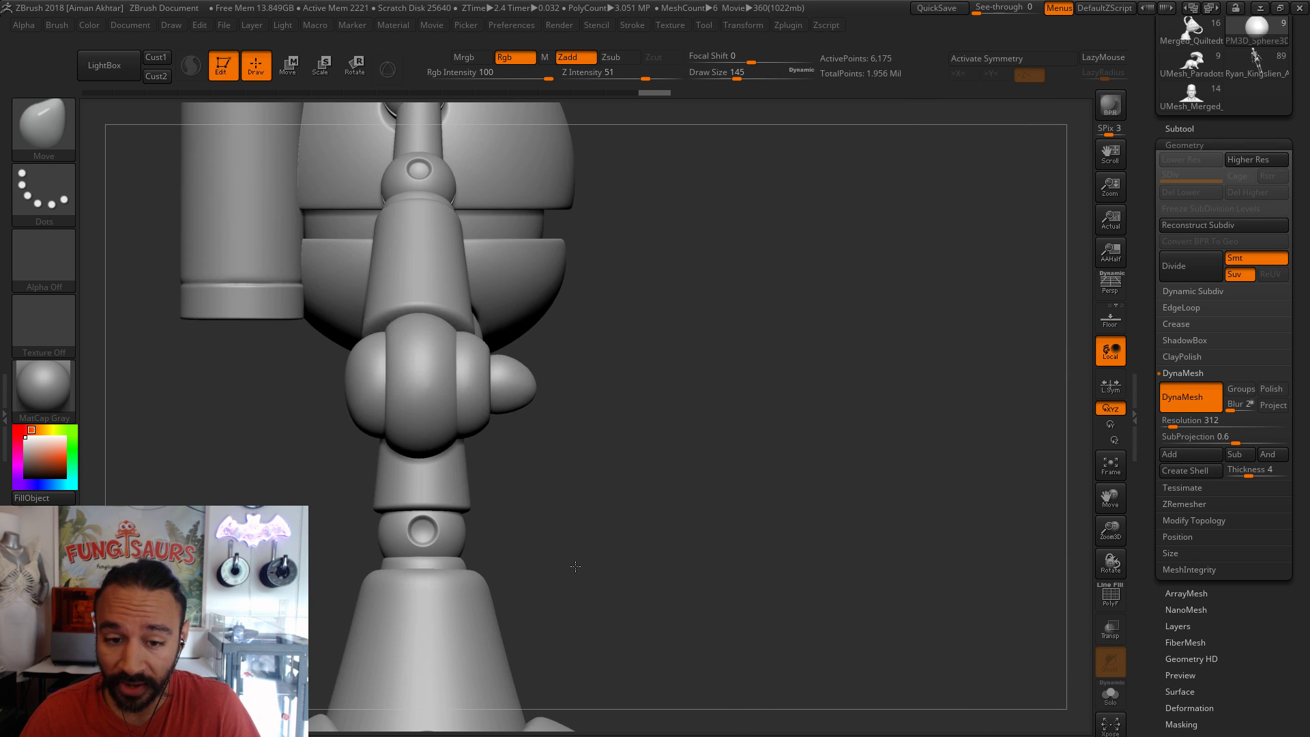
{"action": "left_click_drag", "start_coordinate": [714, 457], "coordinate": [745, 480], "text": "alt"}
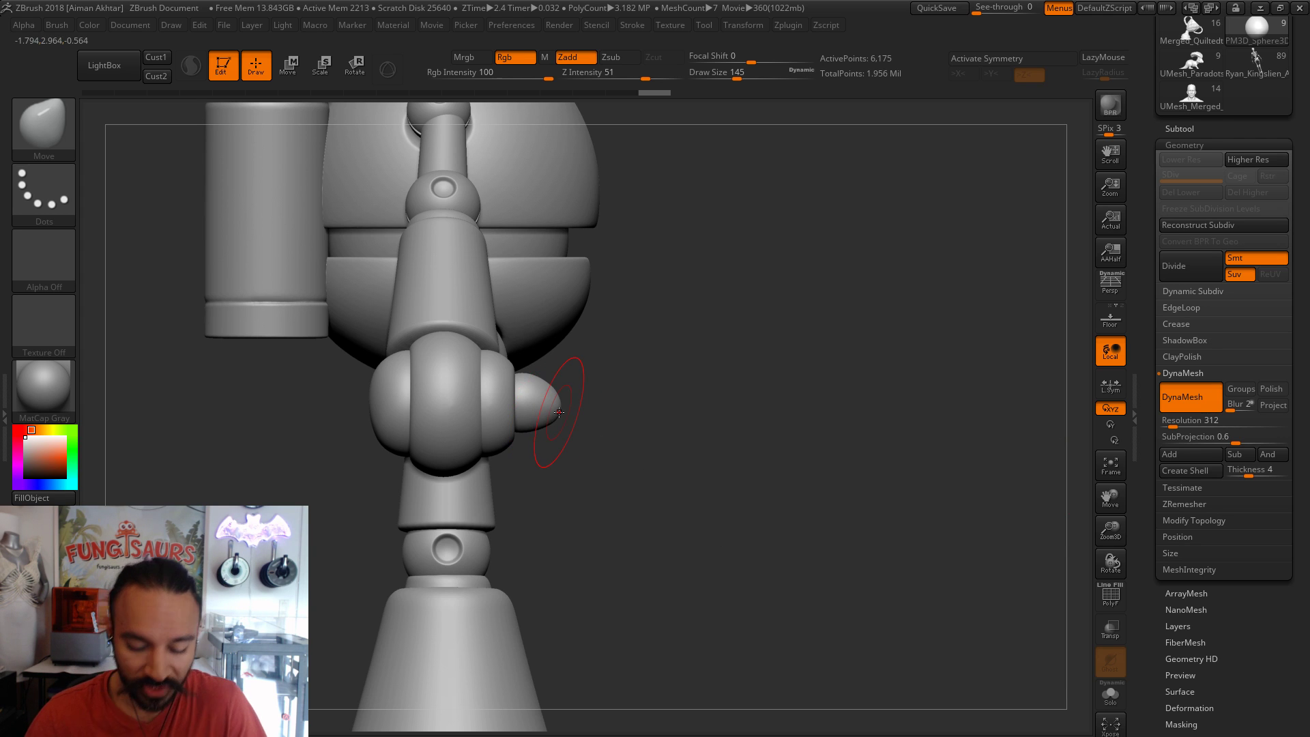
{"action": "key", "text": "s"}
{"action": "mouse_move", "coordinate": [560, 412]}
{"action": "left_mouse_down"}
{"action": "mouse_move", "coordinate": [577, 413]}
{"action": "mouse_move", "coordinate": [538, 413]}
{"action": "mouse_move", "coordinate": [643, 397]}
{"action": "mouse_move", "coordinate": [587, 398]}
{"action": "mouse_move", "coordinate": [576, 413]}
{"action": "mouse_move", "coordinate": [656, 420]}
{"action": "left_mouse_up"}
{"action": "key", "text": "s"}
- Adjust the thumb against the hand along its length with a Transpose Move line and return to Draw mode
{"action": "left_click", "coordinate": [288, 65]}
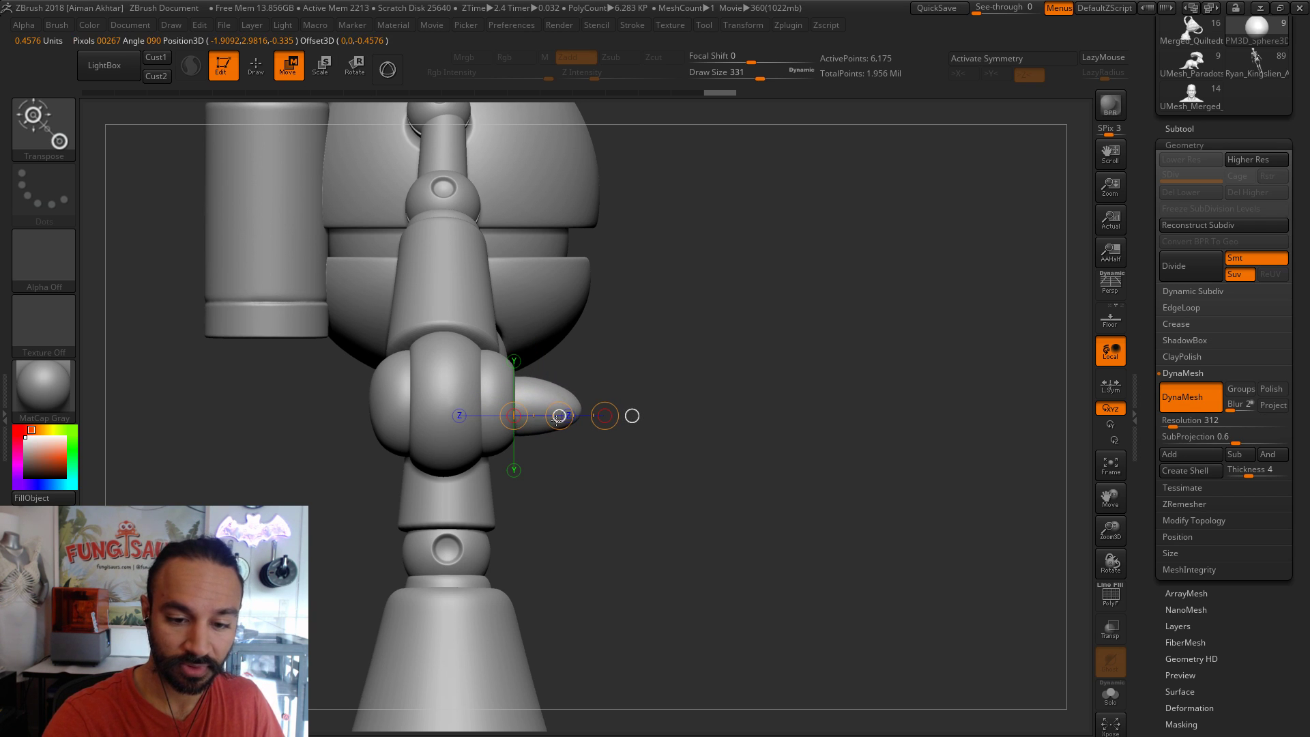
{"action": "left_click_drag", "start_coordinate": [552, 397], "coordinate": [638, 400]}
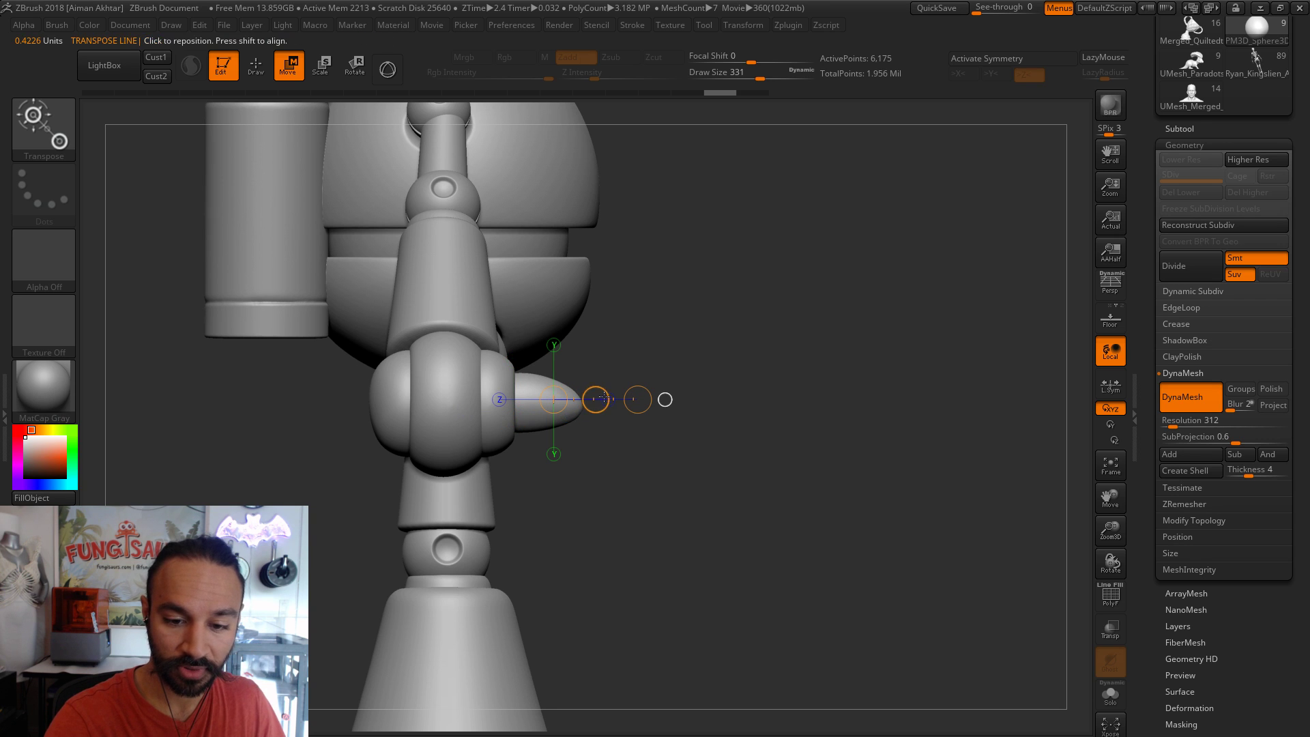
{"action": "left_click", "coordinate": [596, 399]}
{"action": "key", "text": "q"}
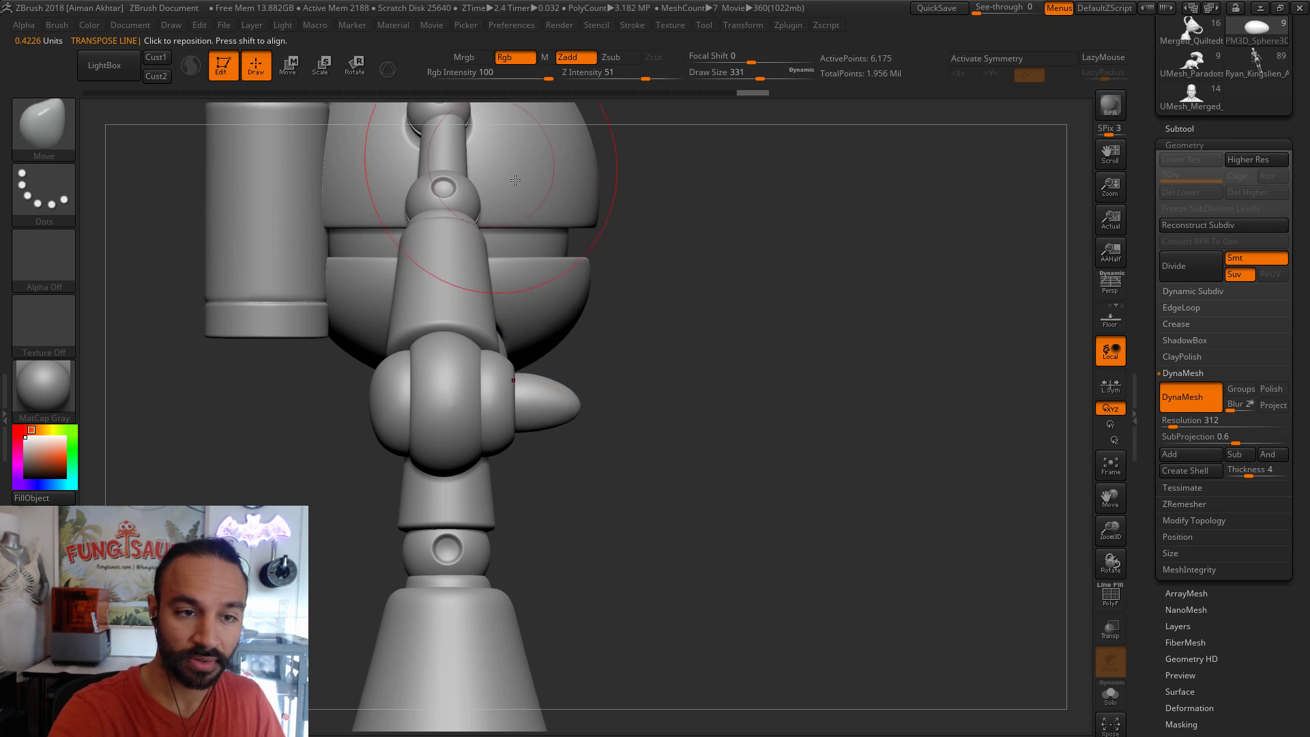
{"action": "mouse_move", "coordinate": [642, 342]}
{"action": "left_mouse_down"}
{"action": "mouse_move", "coordinate": [698, 342]}
{"action": "mouse_move", "coordinate": [556, 368]}
{"action": "left_mouse_up"}
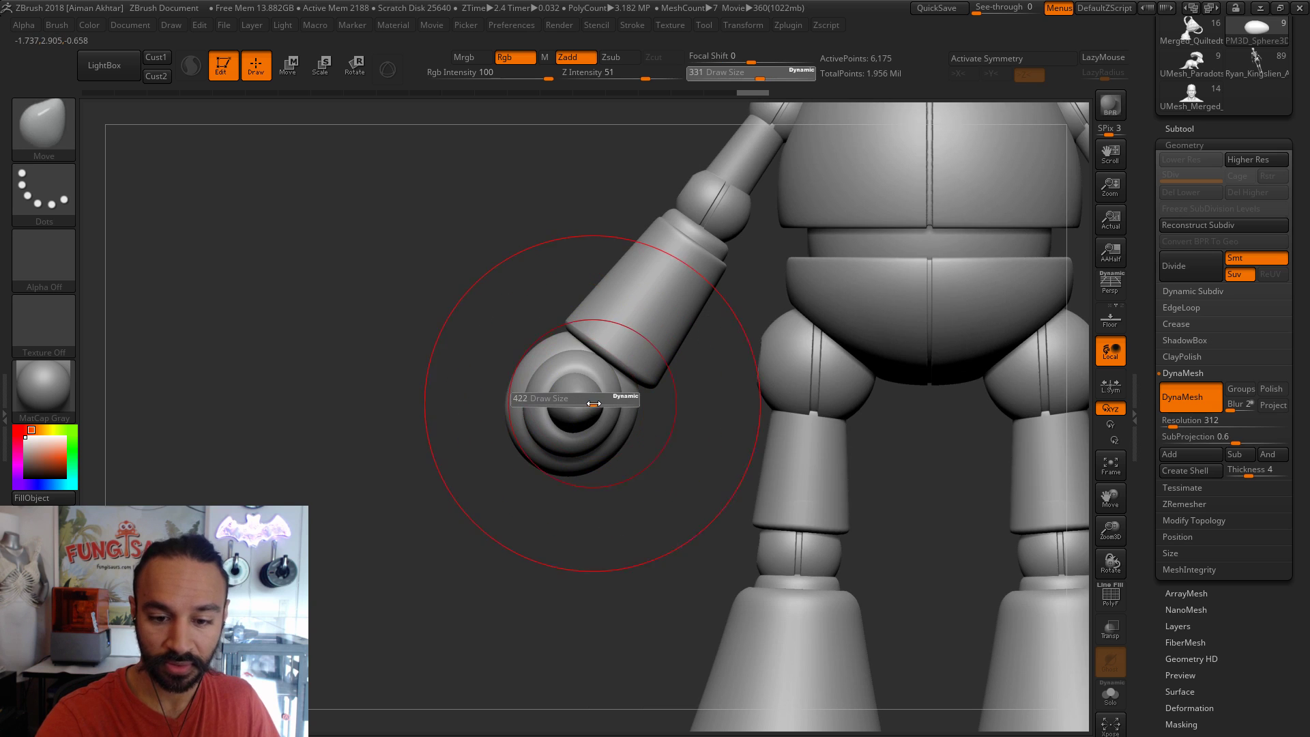
{"action": "mouse_move", "coordinate": [559, 506]}
{"action": "left_mouse_down"}
{"action": "mouse_move", "coordinate": [598, 506]}
{"action": "mouse_move", "coordinate": [622, 485]}
{"action": "left_mouse_up"}
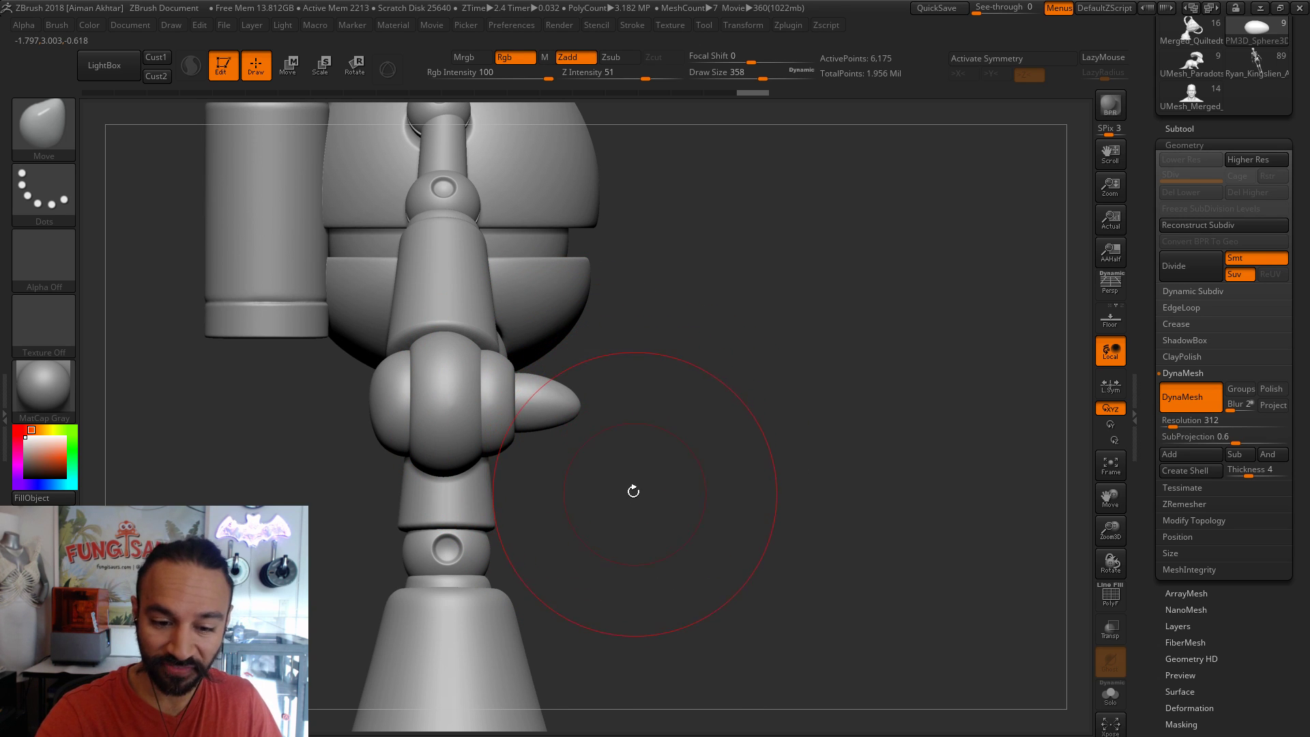
- Select the hand, isolate its middle segment with a mask to slim it with Transpose Move, and clear the mask
{"action": "left_click", "coordinate": [452, 421], "text": "alt"}
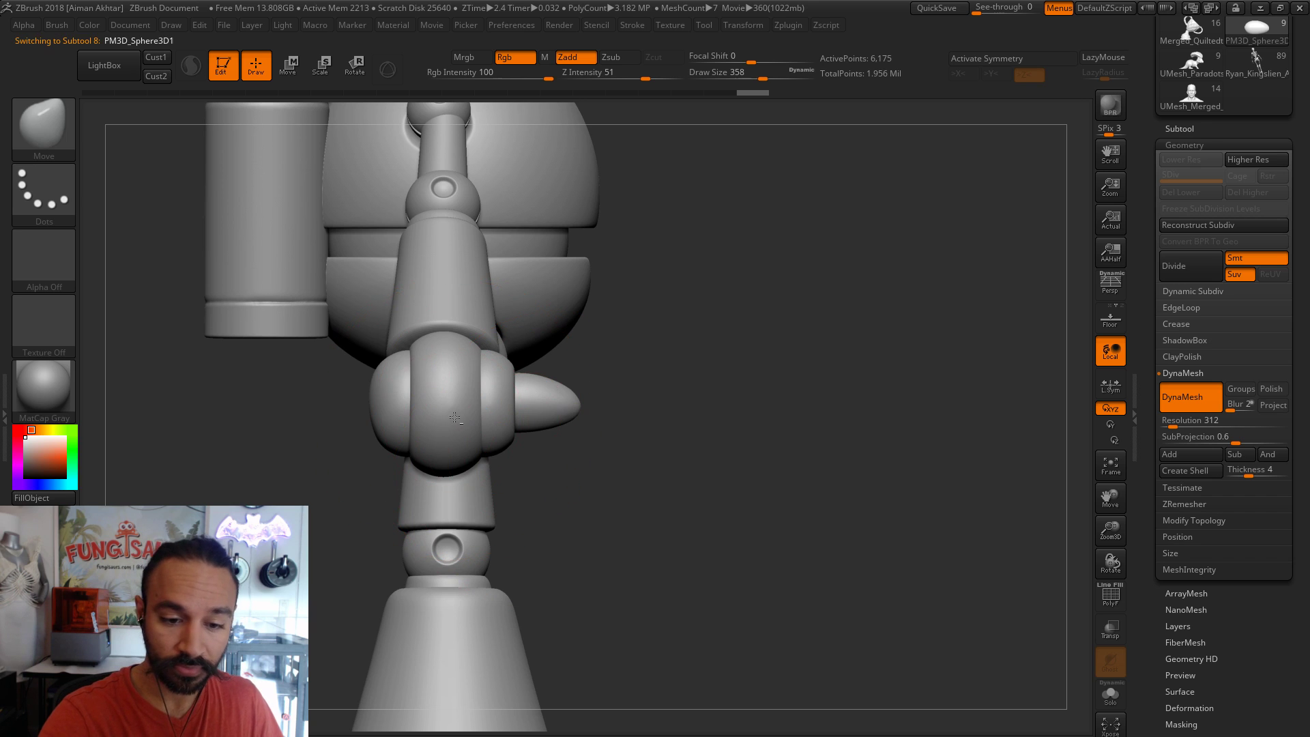
{"action": "key", "text": "r"}
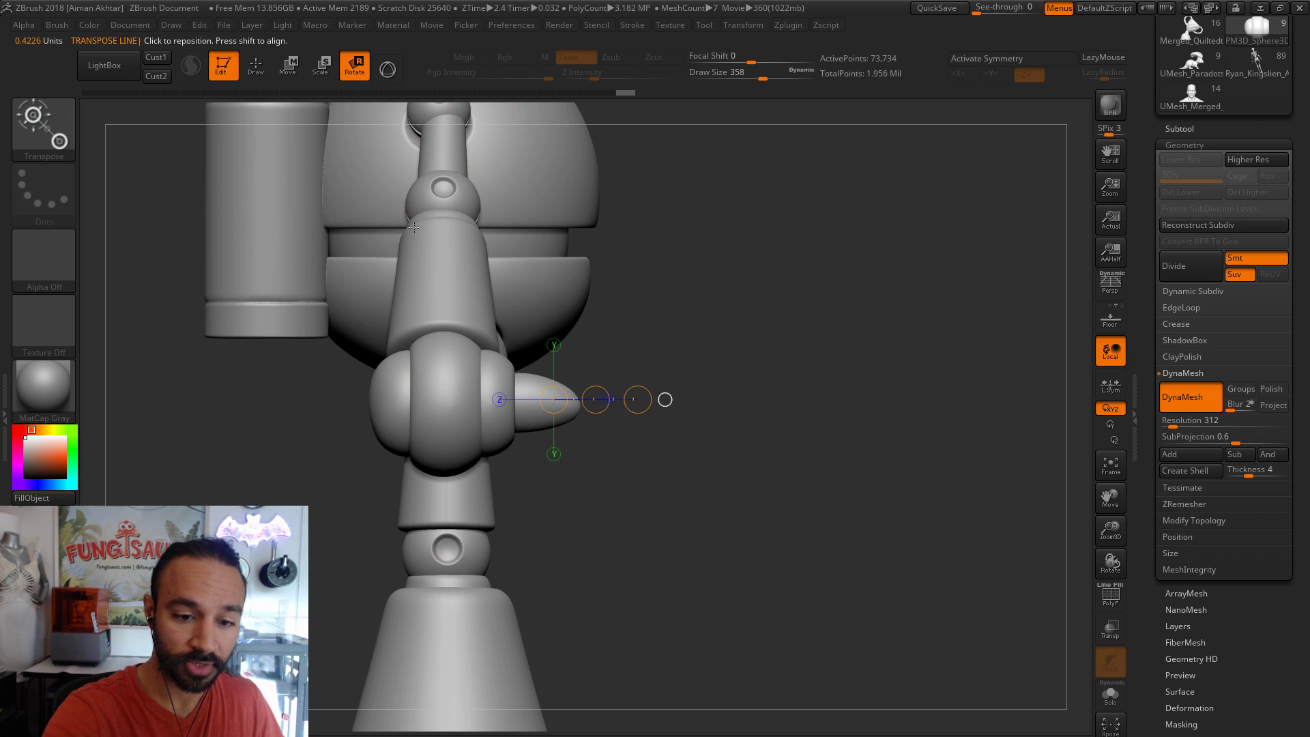
{"action": "mouse_move", "coordinate": [453, 390]}
{"action": "left_mouse_down"}
{"action": "mouse_move", "coordinate": [501, 391]}
{"action": "mouse_move", "coordinate": [459, 374]}
{"action": "mouse_move", "coordinate": [450, 383]}
{"action": "mouse_move", "coordinate": [535, 383]}
{"action": "mouse_move", "coordinate": [521, 383]}
{"action": "left_mouse_up"}
{"action": "left_click", "coordinate": [290, 69]}
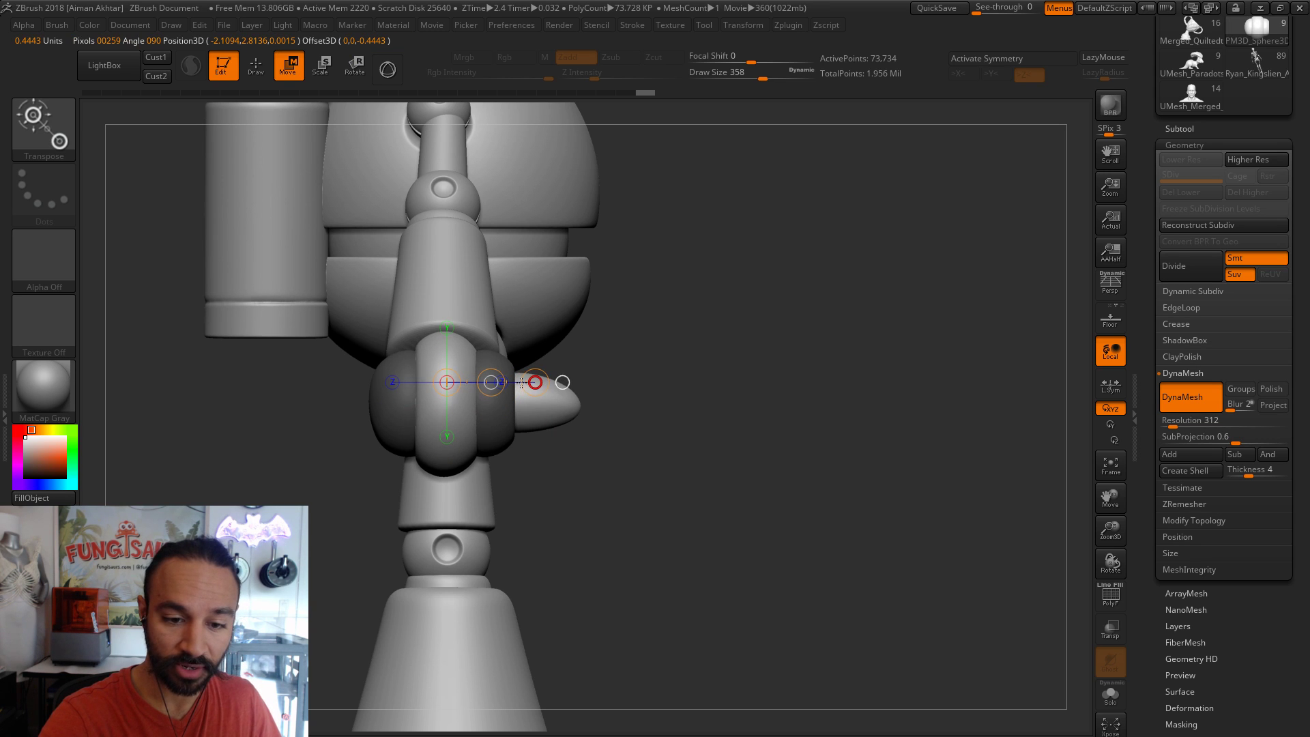
{"action": "left_click", "coordinate": [267, 72]}
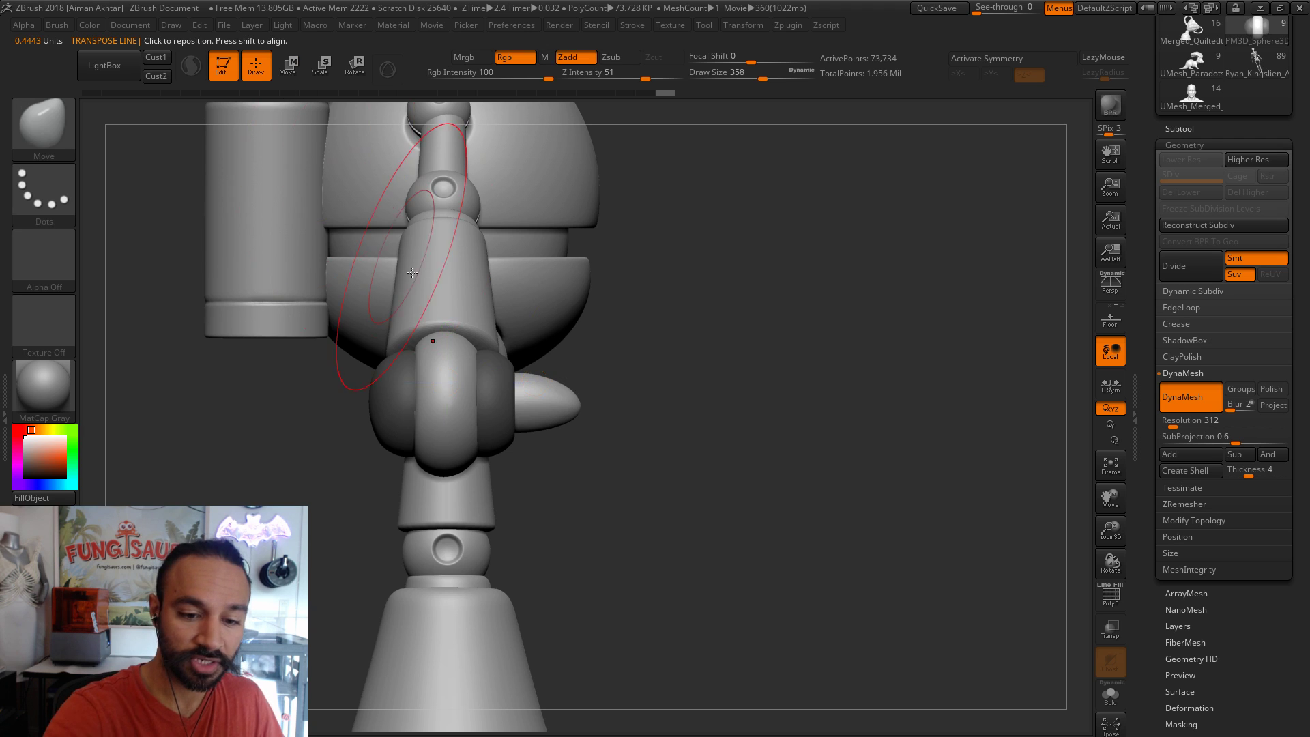
{"action": "mouse_move", "coordinate": [627, 448]}
{"action": "left_mouse_down"}
{"action": "mouse_move", "coordinate": [625, 414]}
{"action": "mouse_move", "coordinate": [576, 411]}
{"action": "left_mouse_up"}
{"action": "left_click_drag", "start_coordinate": [735, 409], "coordinate": [612, 462]}
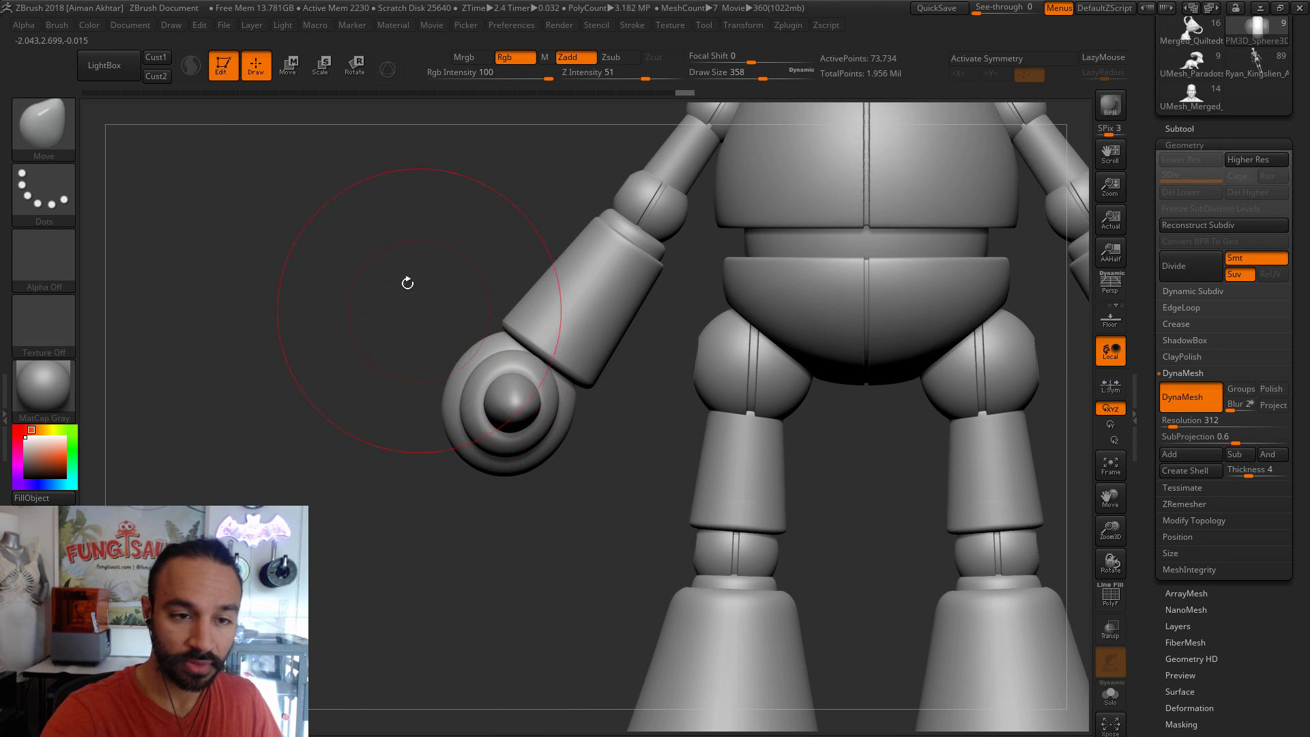
{"action": "left_click", "coordinate": [355, 65]}
{"action": "mouse_move", "coordinate": [531, 335]}
{"action": "left_mouse_down", "text": "ctrl"}
{"action": "mouse_move", "coordinate": [523, 415]}
{"action": "mouse_move", "coordinate": [450, 307]}
{"action": "left_mouse_up", "text": "ctrl"}
- Rotate the thumb to angle diagonally downward, reposition it against the hand, and return to the Move brush at draw size 87
{"action": "left_click", "coordinate": [509, 401], "text": "alt"}
{"action": "mouse_move", "coordinate": [410, 392]}
{"action": "left_mouse_down"}
{"action": "mouse_move", "coordinate": [536, 387]}
{"action": "mouse_move", "coordinate": [478, 321]}
{"action": "mouse_move", "coordinate": [493, 292]}
{"action": "mouse_move", "coordinate": [510, 319]}
{"action": "mouse_move", "coordinate": [580, 335]}
{"action": "mouse_move", "coordinate": [509, 341]}
{"action": "mouse_move", "coordinate": [486, 253]}
{"action": "left_mouse_up"}
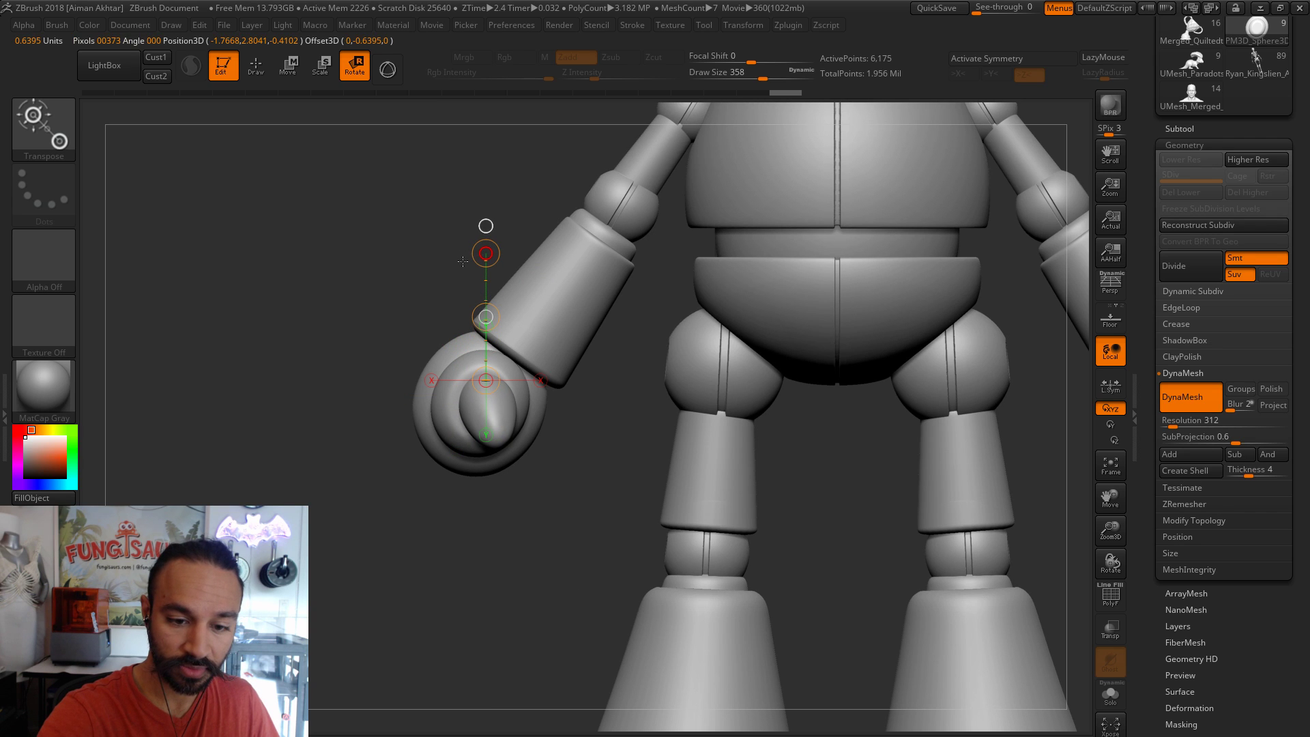
{"action": "left_click", "coordinate": [289, 68]}
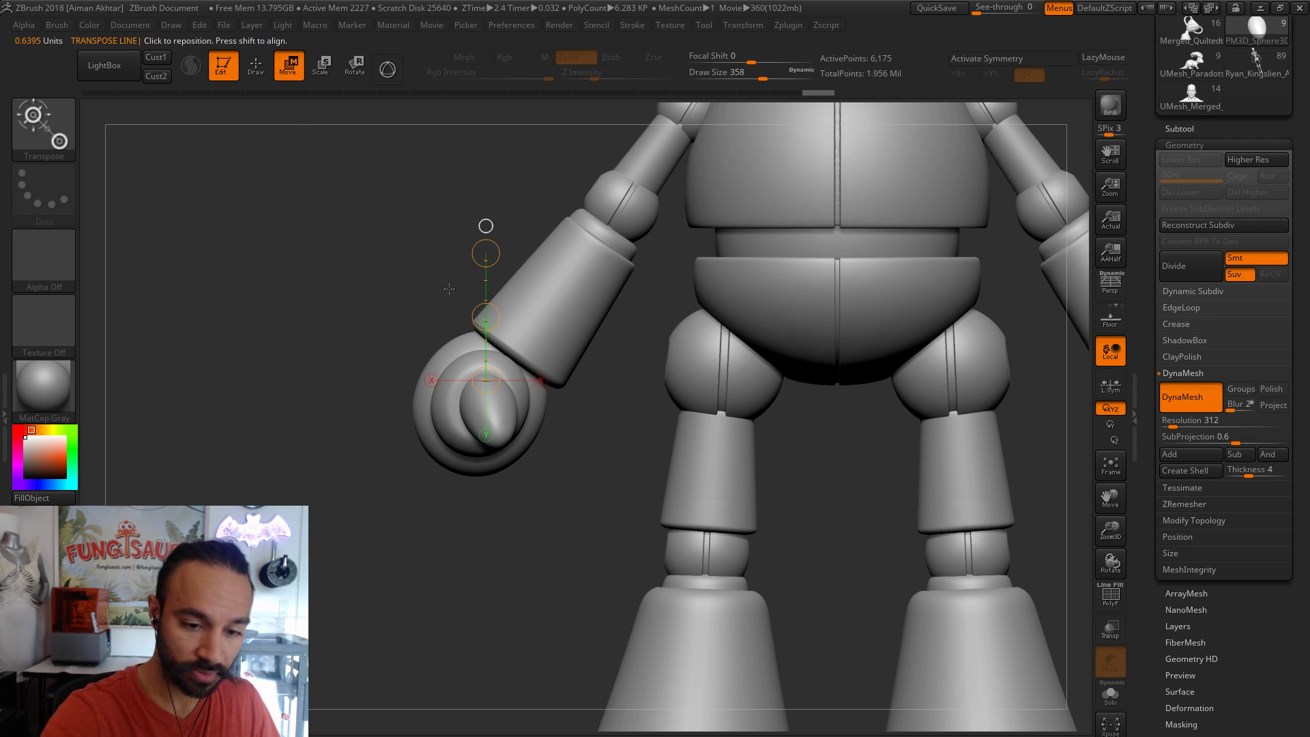
{"action": "left_click_drag", "start_coordinate": [503, 396], "coordinate": [614, 397]}
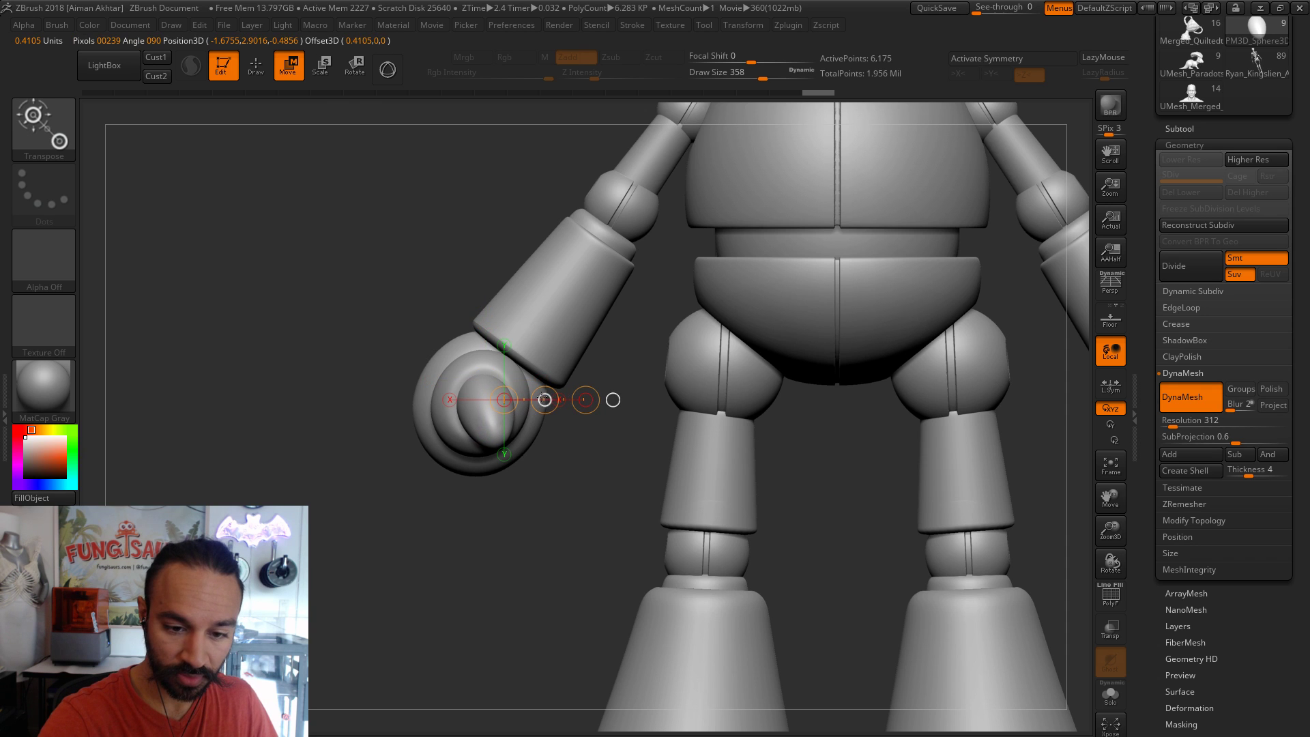
{"action": "mouse_move", "coordinate": [605, 493]}
{"action": "left_mouse_down", "text": "shift"}
{"action": "mouse_move", "coordinate": [631, 491]}
{"action": "mouse_move", "coordinate": [617, 480]}
{"action": "left_mouse_up", "text": "shift"}
{"action": "key", "text": "q"}
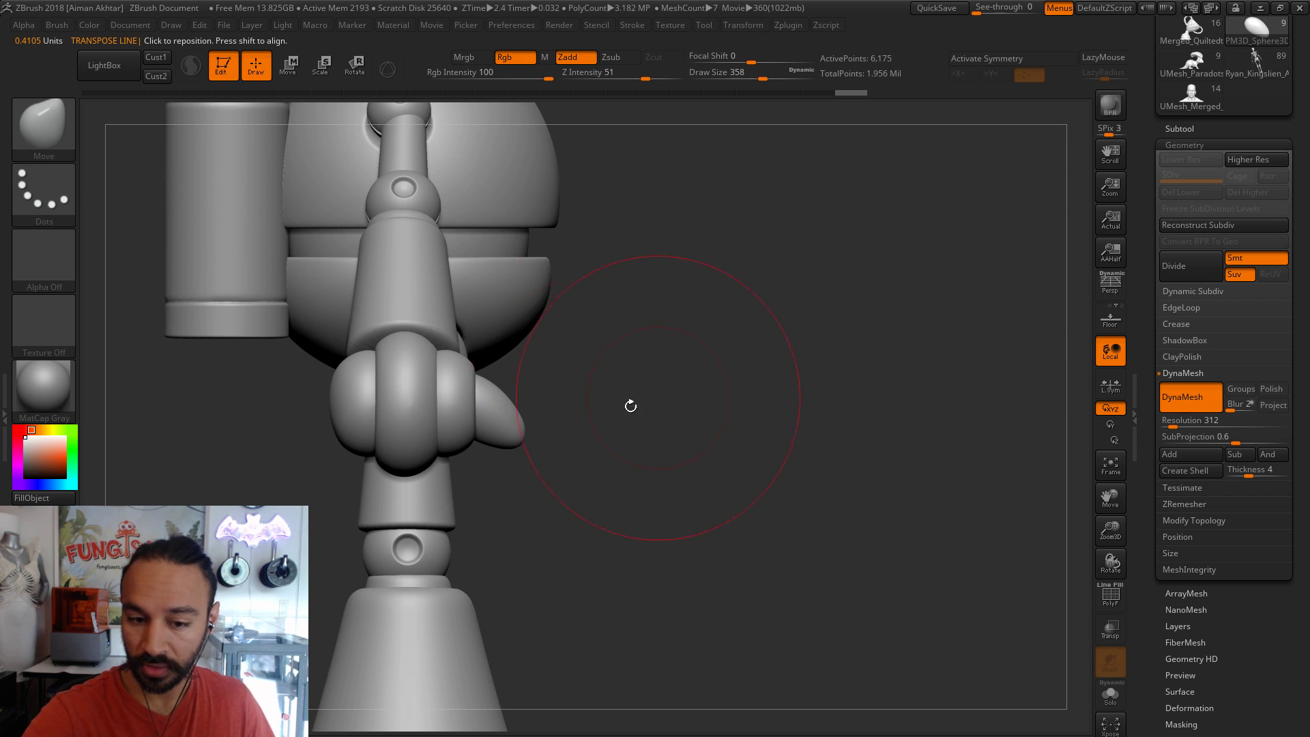
{"action": "key", "text": "bracketleft"}
{"action": "key", "text": "bracketleft"}
{"action": "key", "text": "bracketleft"}
{"action": "key", "text": "bracketleft"}
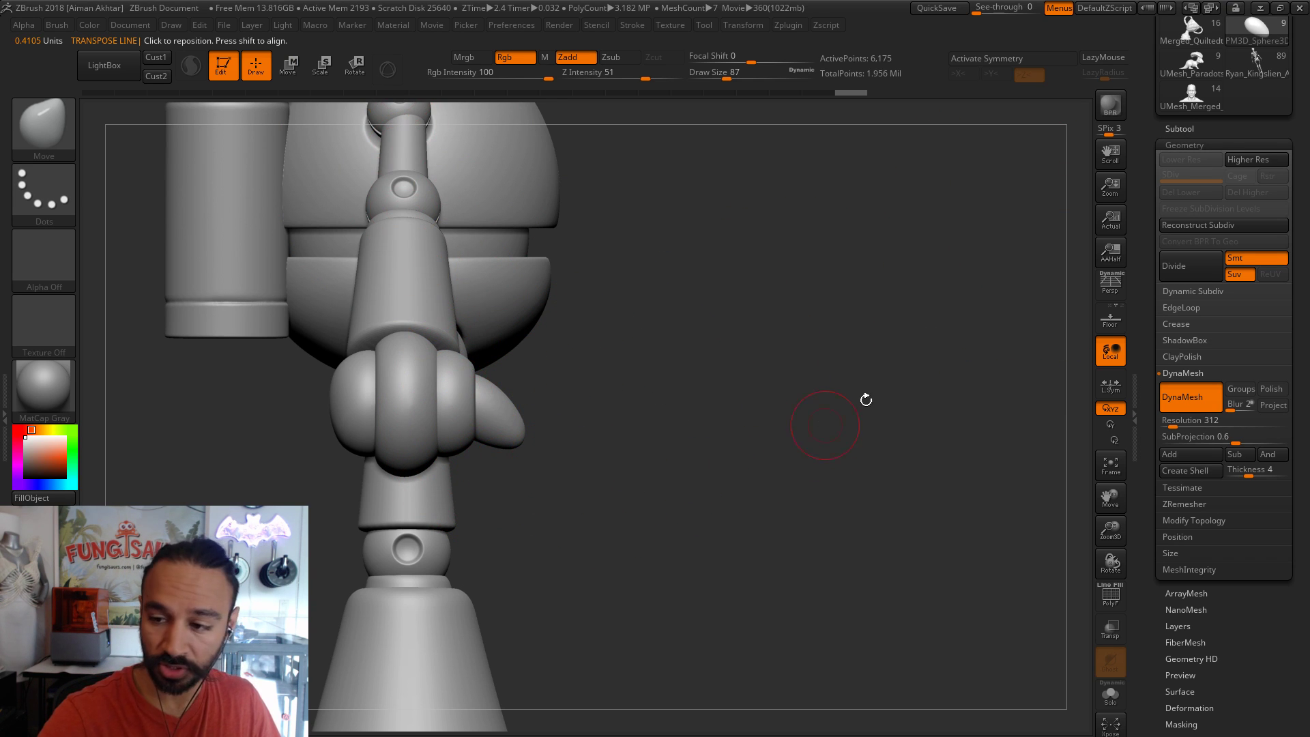
- Duplicate the thumb subtool and place the rotated copy as a second finger pointing down from the hand's lower edge
{"action": "left_click", "coordinate": [1177, 133]}
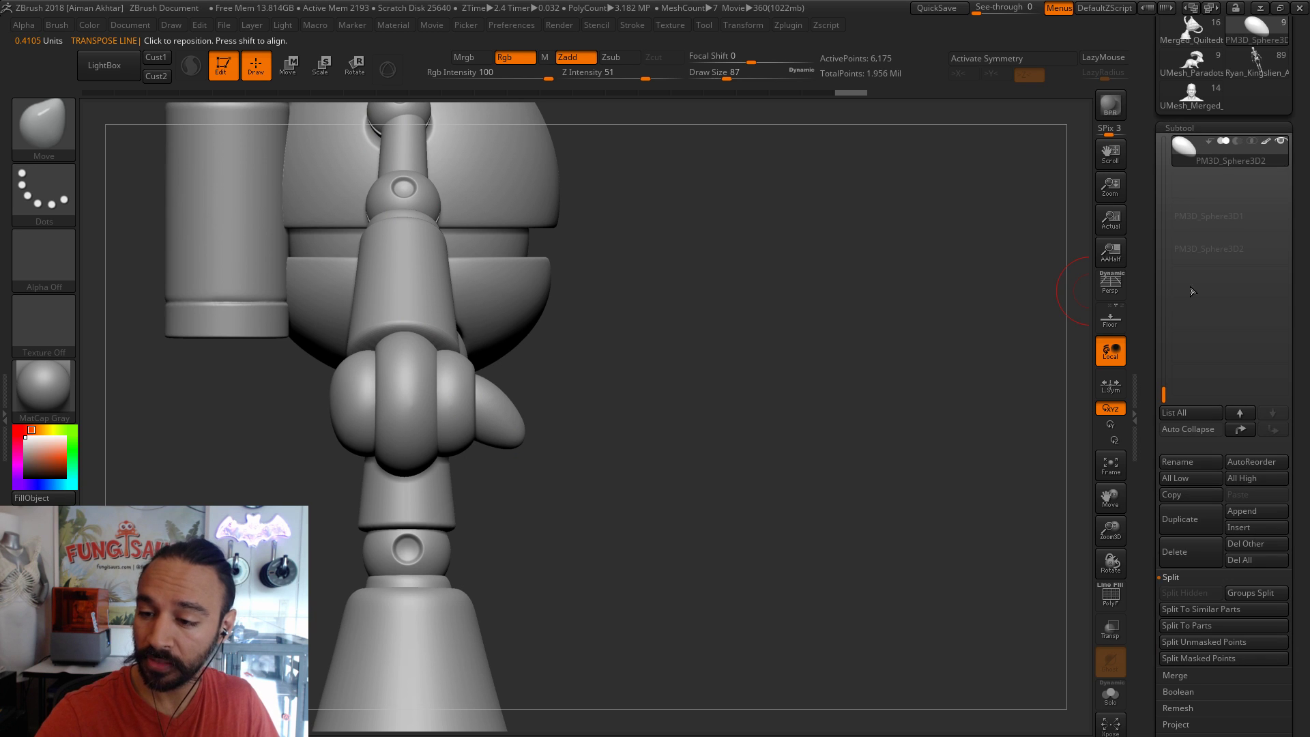
{"action": "key", "text": "r"}
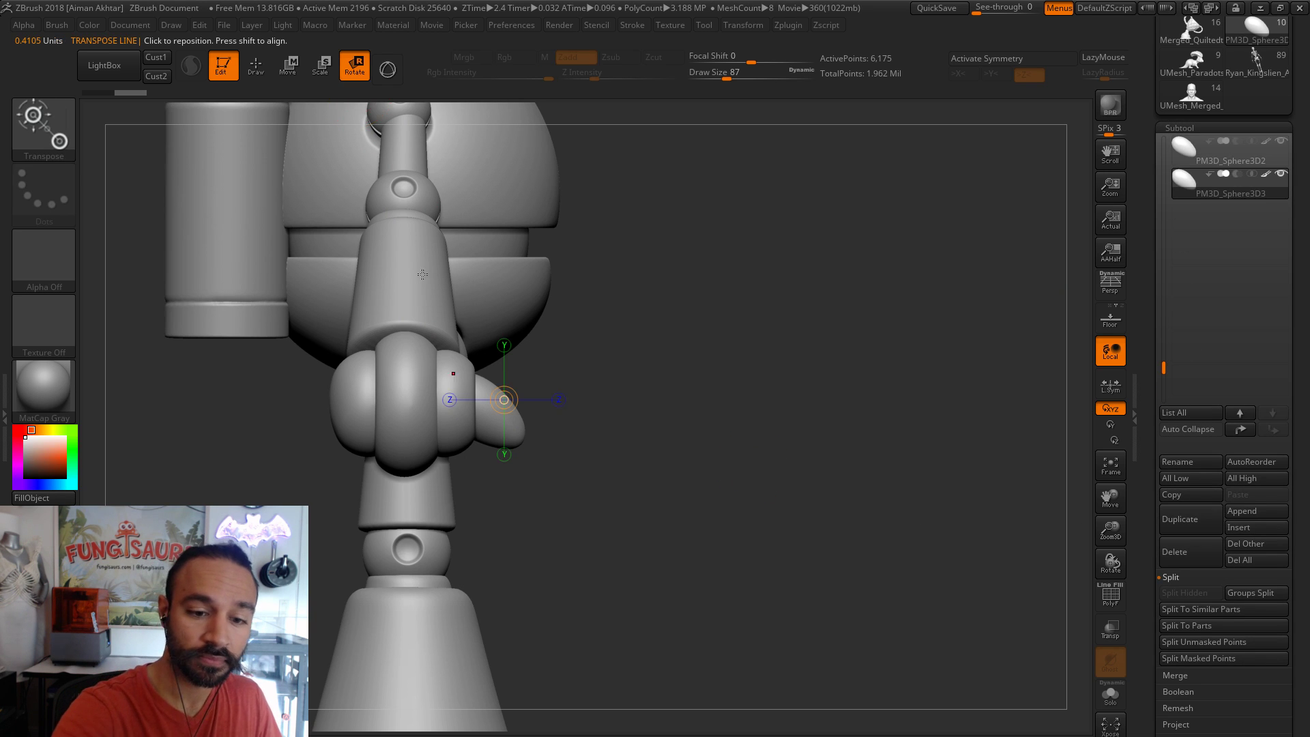
{"action": "mouse_move", "coordinate": [457, 417]}
{"action": "left_mouse_down"}
{"action": "mouse_move", "coordinate": [458, 290]}
{"action": "mouse_move", "coordinate": [542, 268]}
{"action": "left_mouse_up"}
{"action": "left_click", "coordinate": [299, 70]}
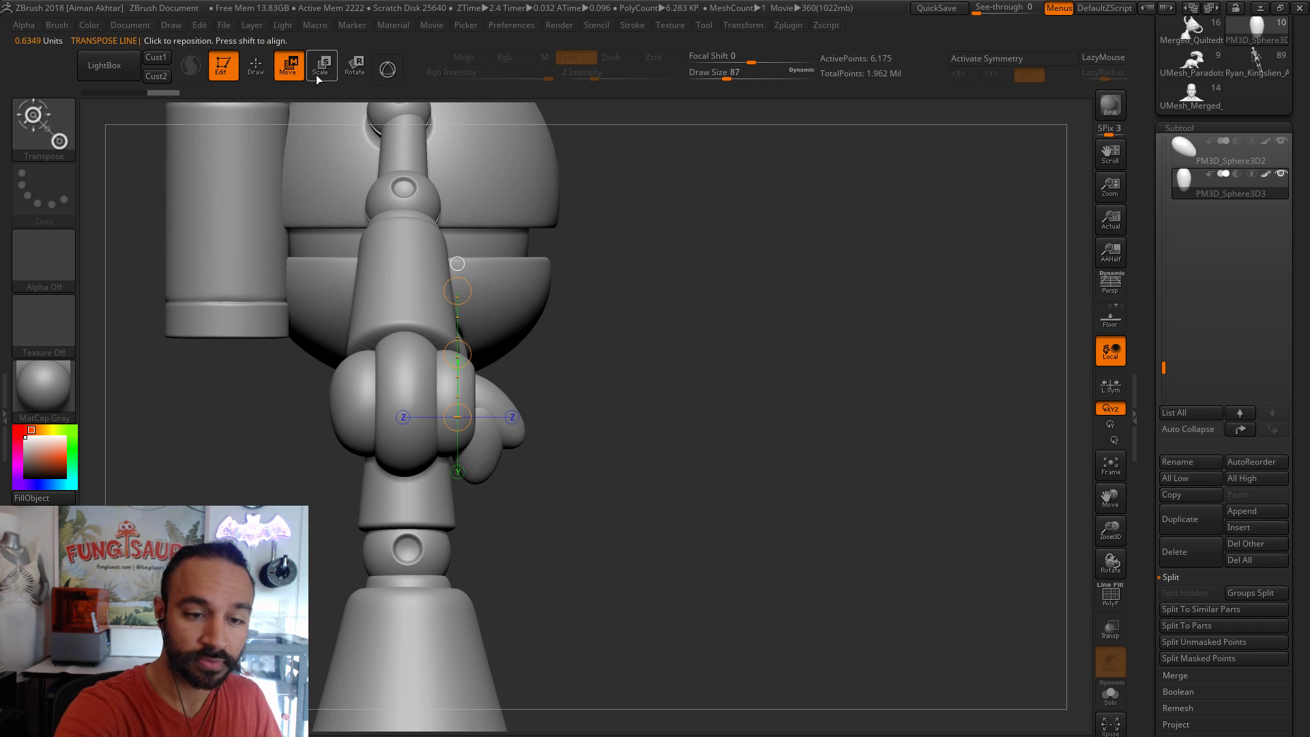
{"action": "left_click_drag", "start_coordinate": [491, 440], "coordinate": [593, 340]}
{"action": "mouse_move", "coordinate": [542, 391]}
{"action": "left_mouse_down"}
{"action": "mouse_move", "coordinate": [519, 435]}
{"action": "mouse_move", "coordinate": [600, 450]}
{"action": "mouse_move", "coordinate": [567, 477]}
{"action": "mouse_move", "coordinate": [513, 475]}
{"action": "mouse_move", "coordinate": [517, 337]}
{"action": "mouse_move", "coordinate": [487, 322]}
{"action": "left_mouse_up"}
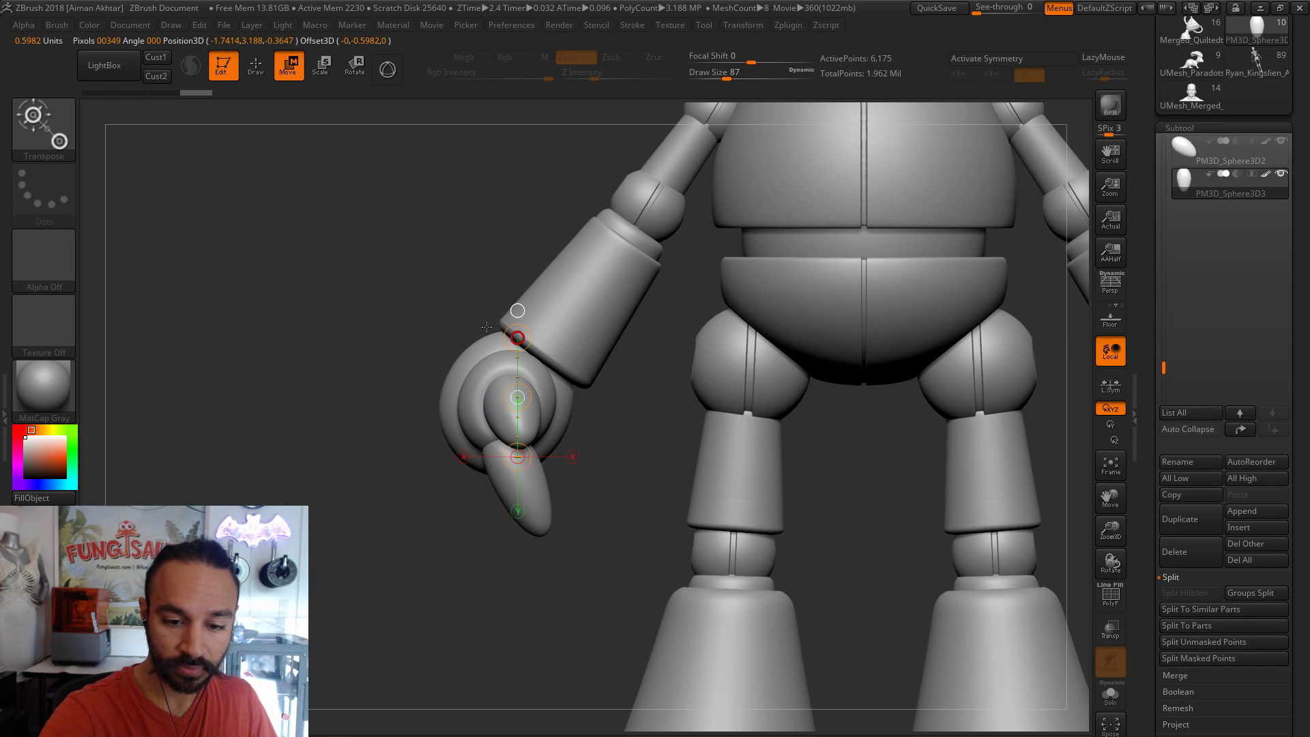
- Shorten and reshape the second finger from the front with the Move brush at draw size 305
{"action": "left_click", "coordinate": [256, 66]}
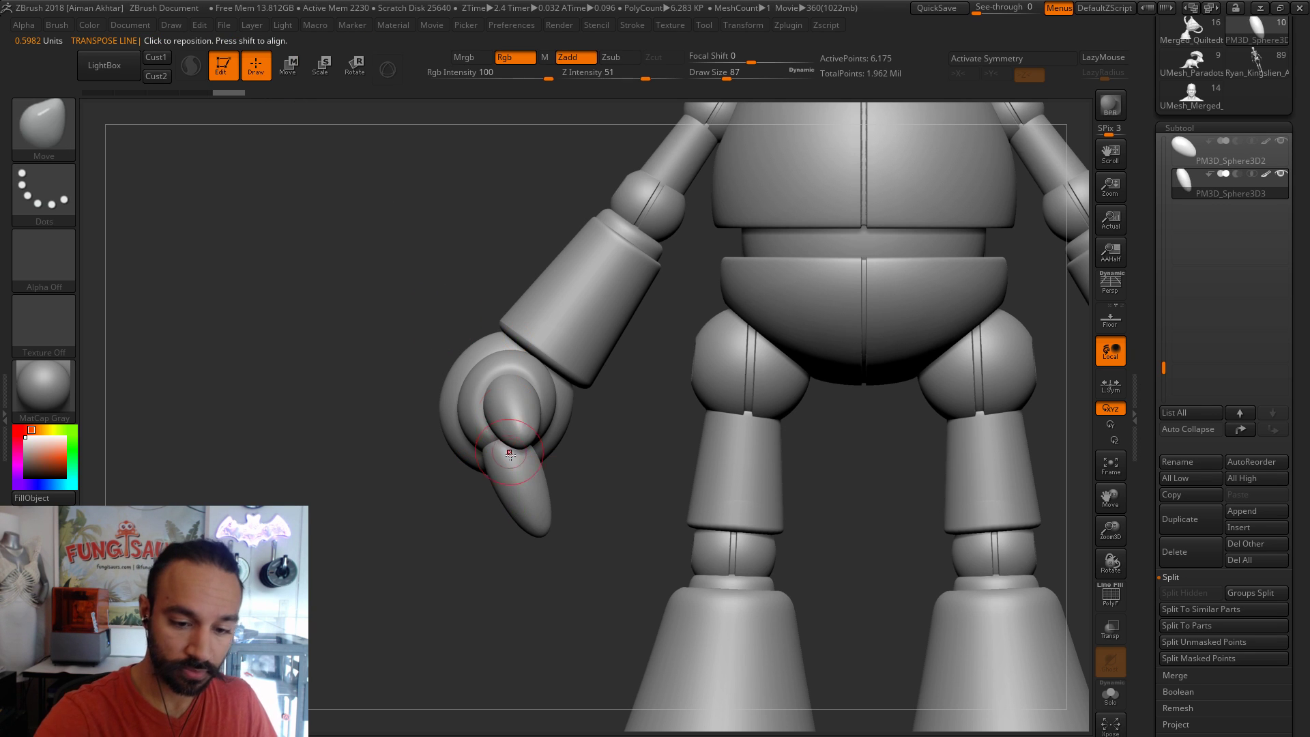
{"action": "key", "text": "s"}
{"action": "left_click_drag", "start_coordinate": [534, 503], "coordinate": [584, 503]}
{"action": "key", "text": "s"}
{"action": "left_click_drag", "start_coordinate": [518, 474], "coordinate": [525, 475]}
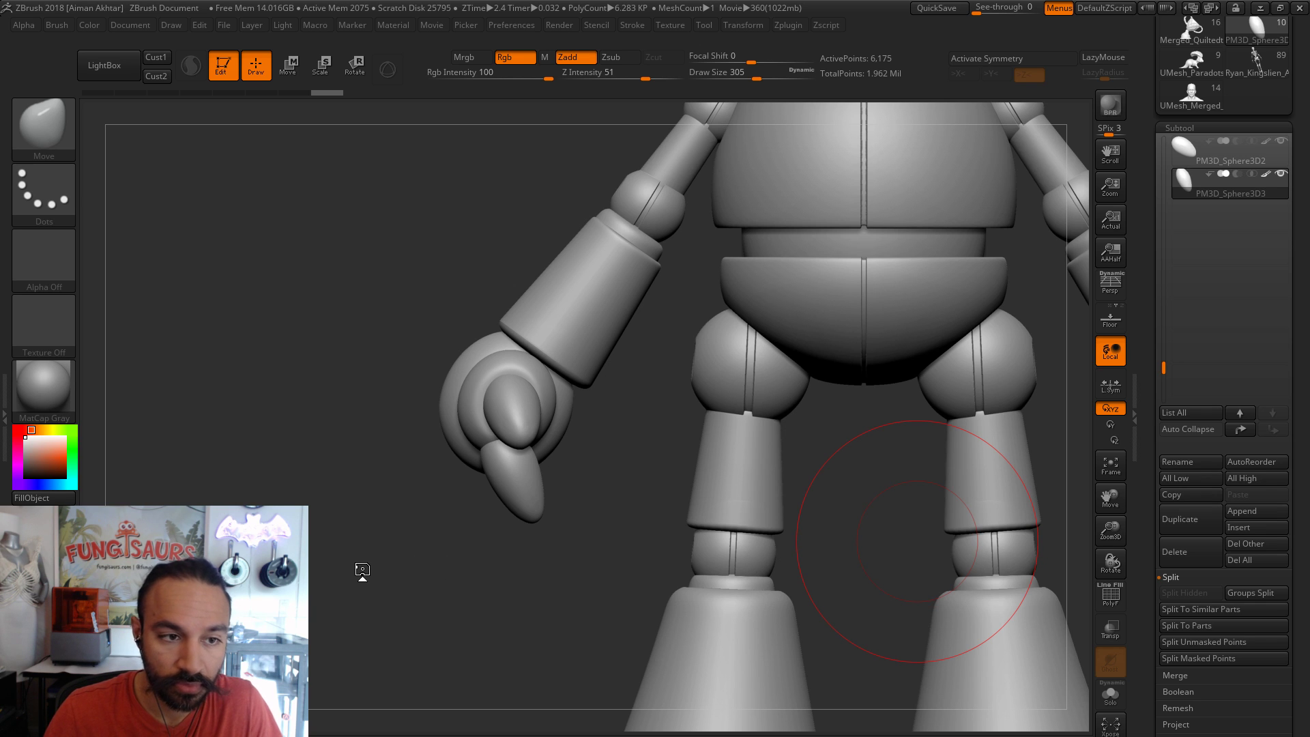
- Adjust the second finger's base from the side and below with the Move brush at draw size 192
{"action": "mouse_move", "coordinate": [452, 589]}
{"action": "left_mouse_down"}
{"action": "mouse_move", "coordinate": [529, 575]}
{"action": "mouse_move", "coordinate": [612, 531]}
{"action": "left_mouse_up"}
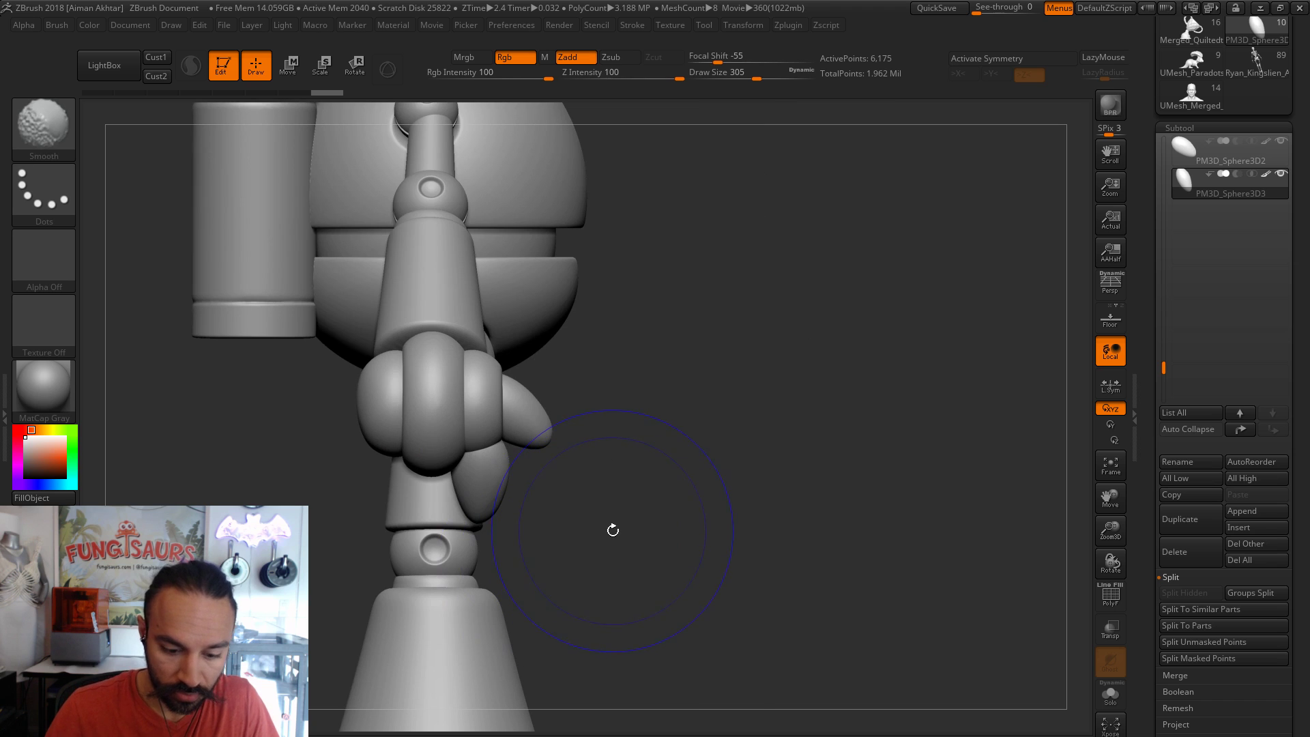
{"action": "key", "text": "s"}
{"action": "left_click_drag", "start_coordinate": [492, 458], "coordinate": [483, 460]}
{"action": "mouse_move", "coordinate": [614, 399]}
{"action": "left_mouse_down"}
{"action": "mouse_move", "coordinate": [423, 451]}
{"action": "mouse_move", "coordinate": [463, 441]}
{"action": "left_mouse_up"}
{"action": "key", "text": "s"}
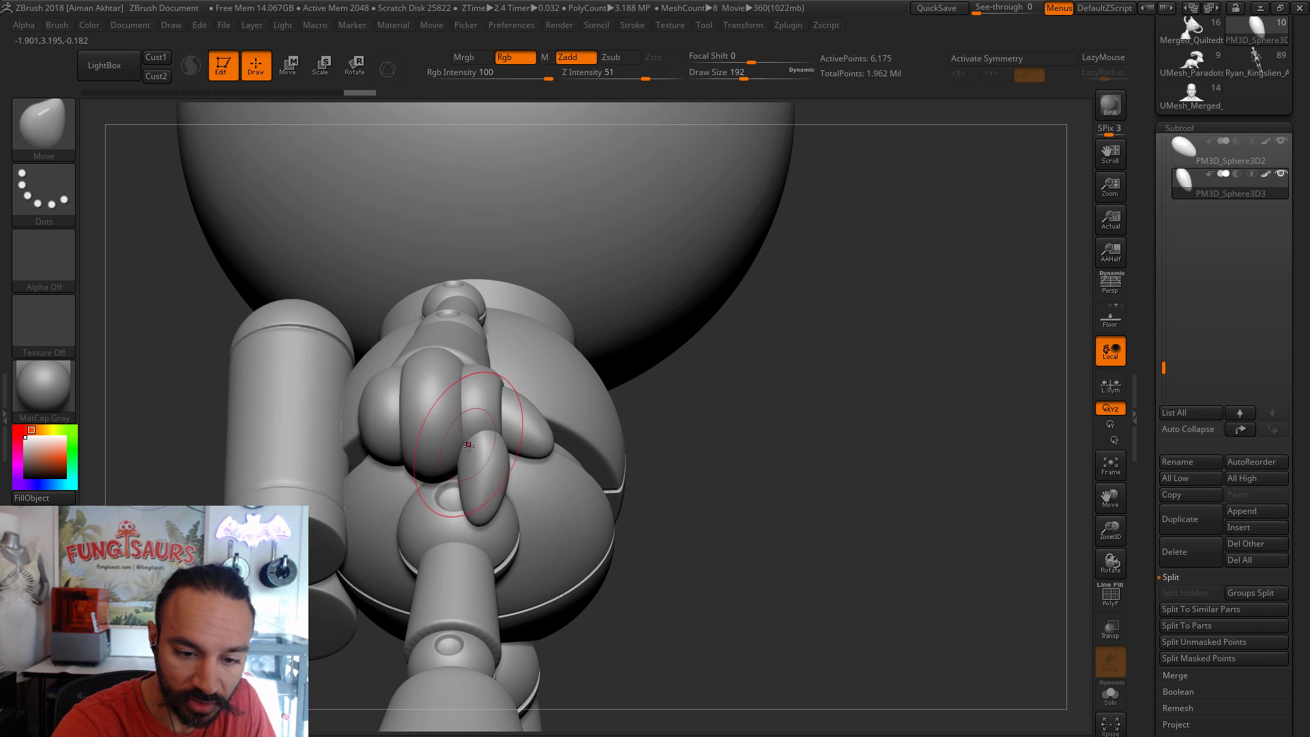
- Thicken the second finger with the Inflate brush at draw size 331 and smooth it
{"action": "key", "text": "b"}
{"action": "key", "text": "i"}
{"action": "key", "text": "n"}
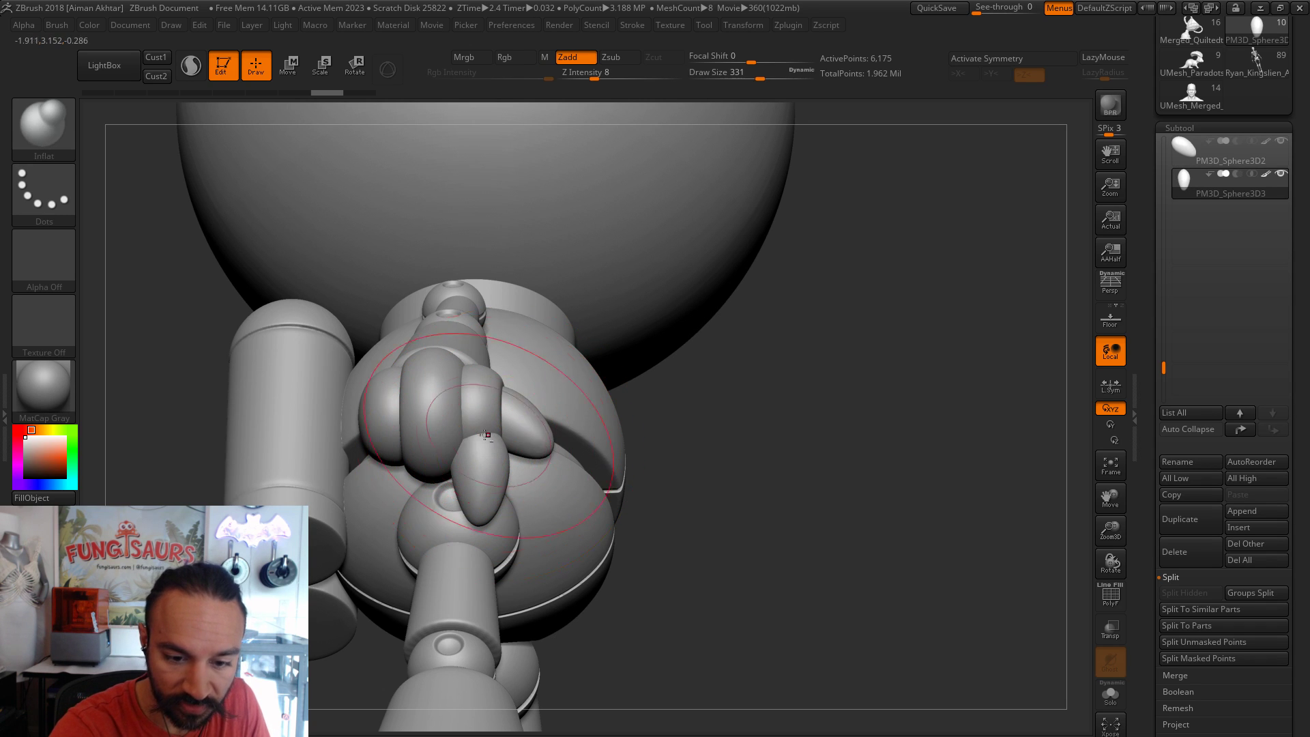
{"action": "key", "text": "shift"}
- Refine the second finger's base and outline from below and the front with the Move brush, ending at draw size 228
{"action": "key", "text": "b"}
{"action": "key", "text": "m"}
{"action": "key", "text": "v"}
{"action": "key", "text": "bracketleft"}
{"action": "key", "text": "bracketleft"}
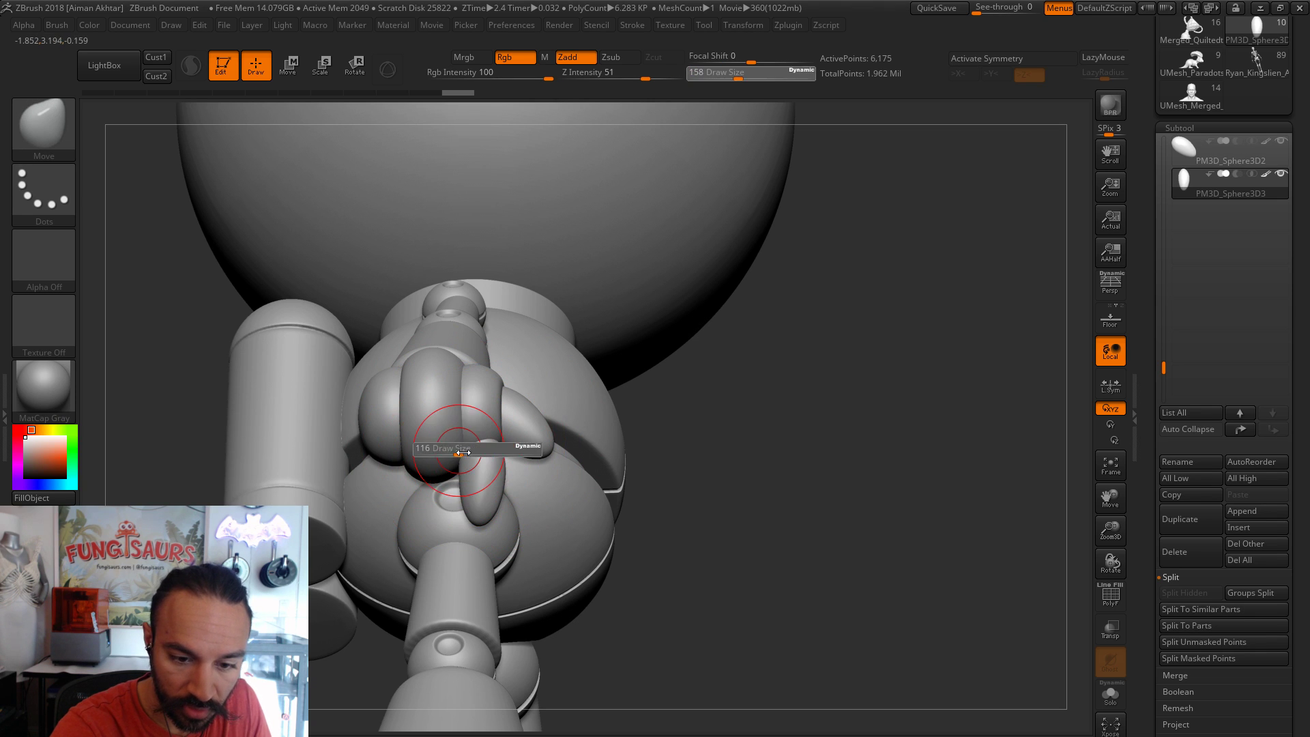
{"action": "key", "text": "bracketright"}
{"action": "key", "text": "bracketright"}
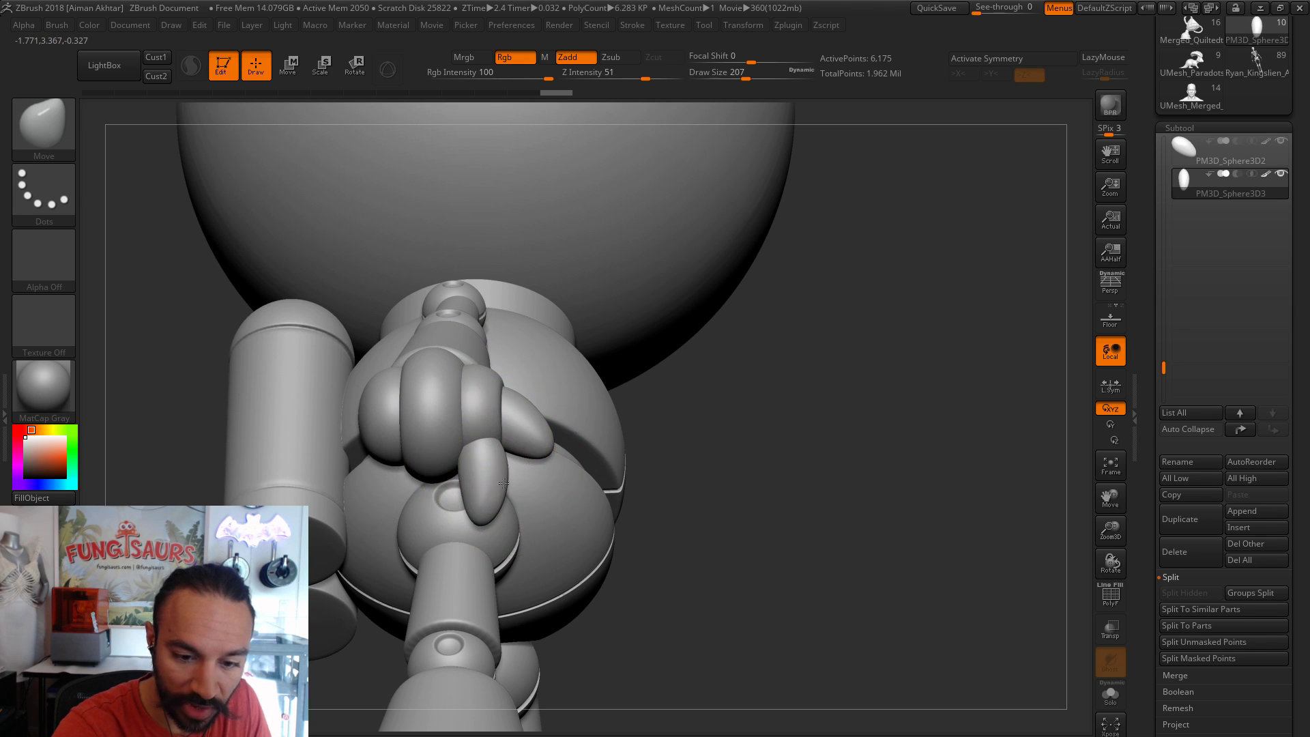
{"action": "key", "text": "bracketleft"}
{"action": "key", "text": "bracketright"}
{"action": "key", "text": "bracketright"}
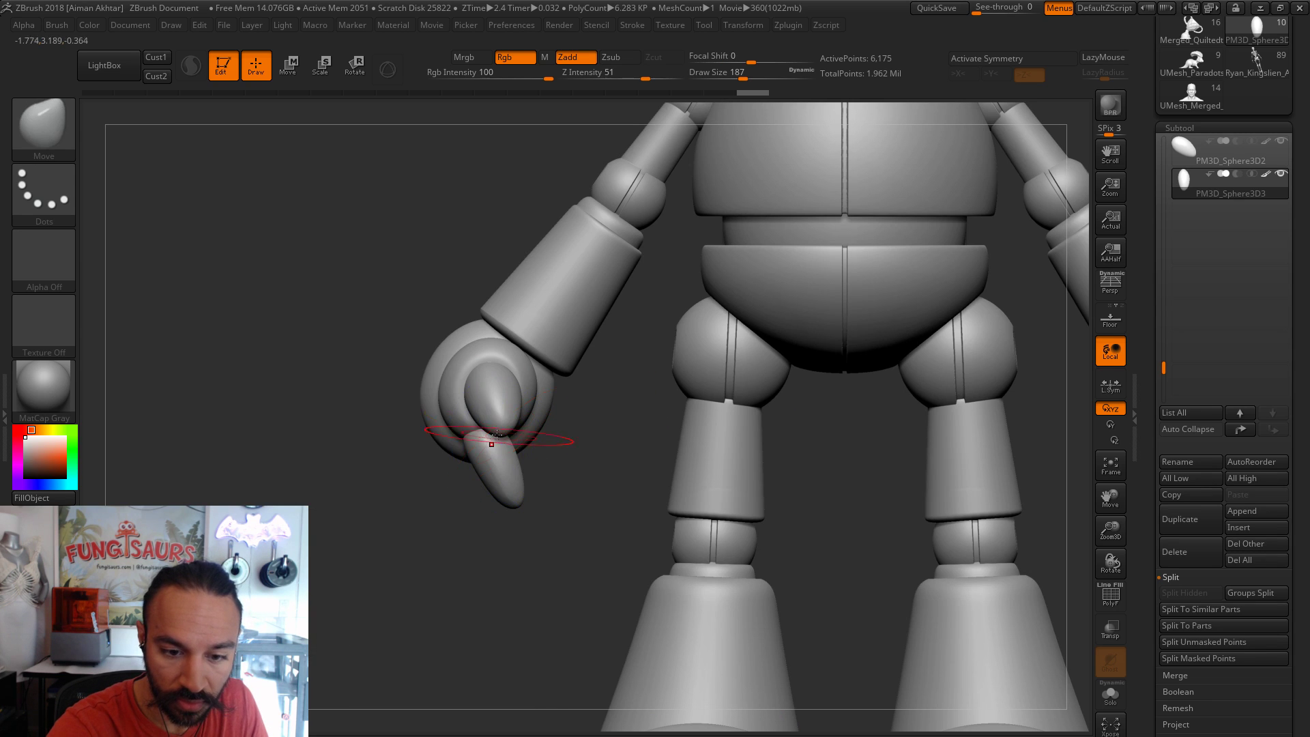
{"action": "key", "text": "bracketright"}
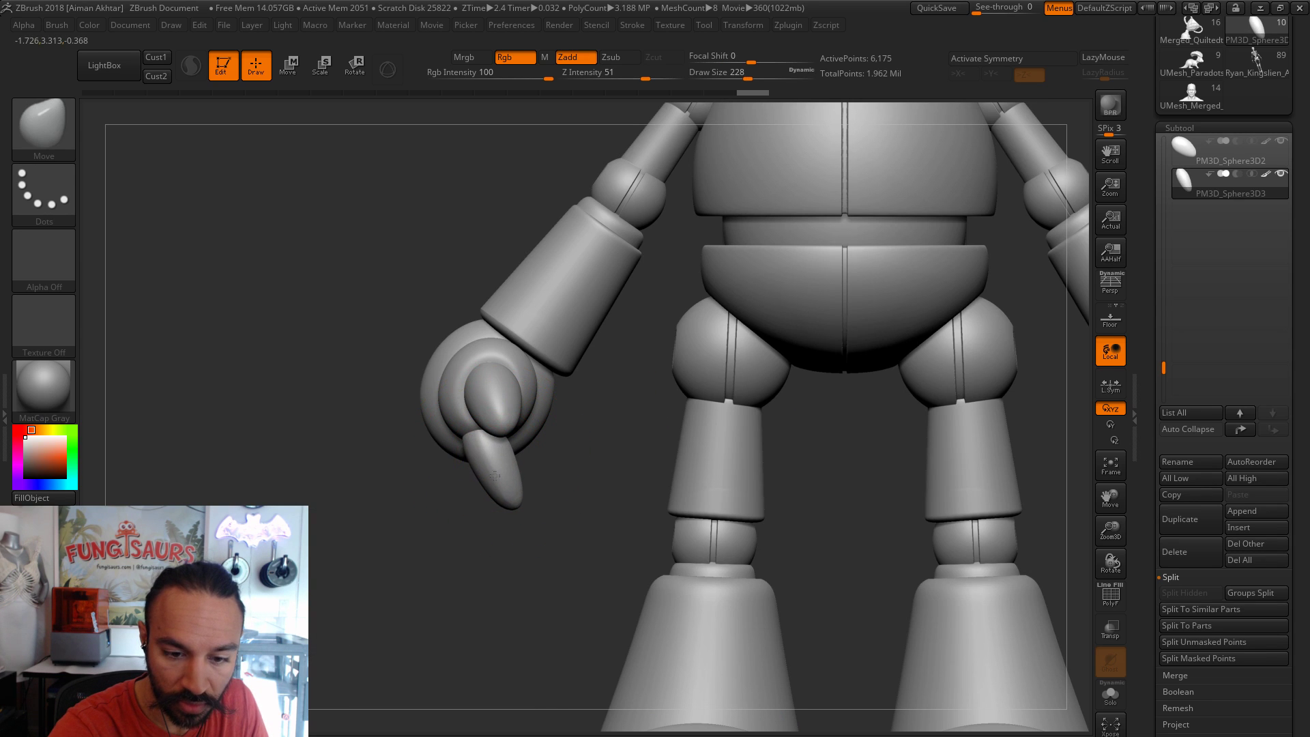
- Refine the second finger's fullness with the Inflate brush and smooth its surface, reducing the draw size to 167
{"action": "key", "text": "bracketright"}
{"action": "key", "text": "shift"}
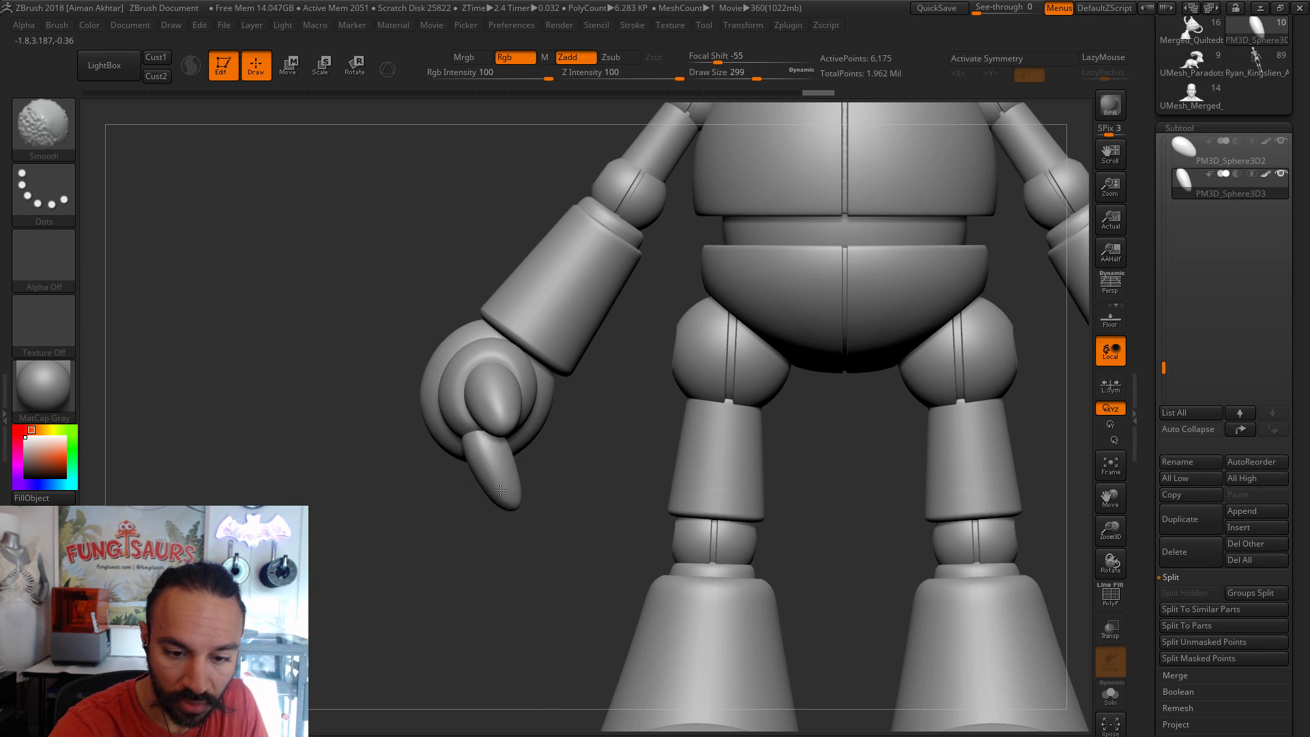
{"action": "key", "text": "b"}
{"action": "key", "text": "i"}
{"action": "key", "text": "n"}
{"action": "left_click_drag", "start_coordinate": [539, 556], "coordinate": [423, 444]}
{"action": "key", "text": "shift"}
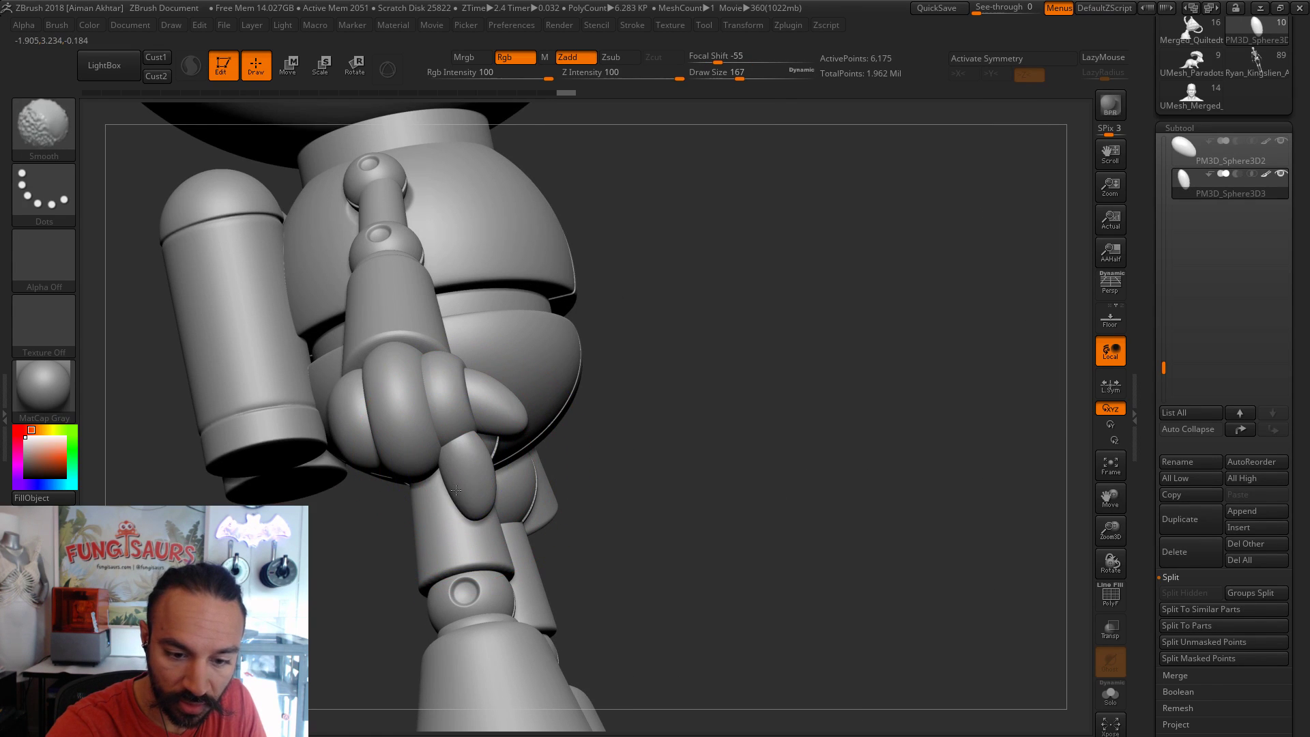
{"action": "left_click_drag", "start_coordinate": [690, 491], "coordinate": [541, 453], "text": "shift"}
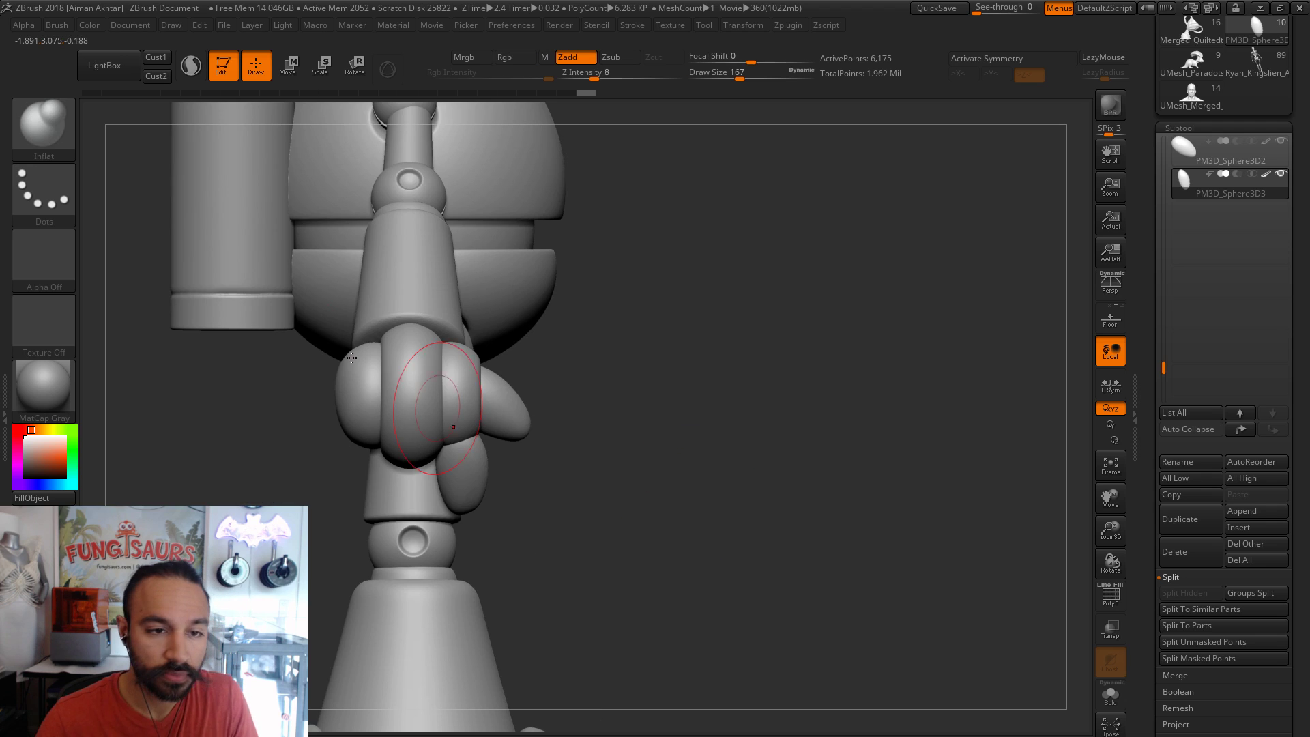
- Duplicate the finger twice and move each copy sideways to form a row of three fingers under the palm
{"action": "left_click", "coordinate": [1174, 519]}
{"action": "key", "text": "w"}
{"action": "left_click_drag", "start_coordinate": [515, 466], "coordinate": [457, 468]}
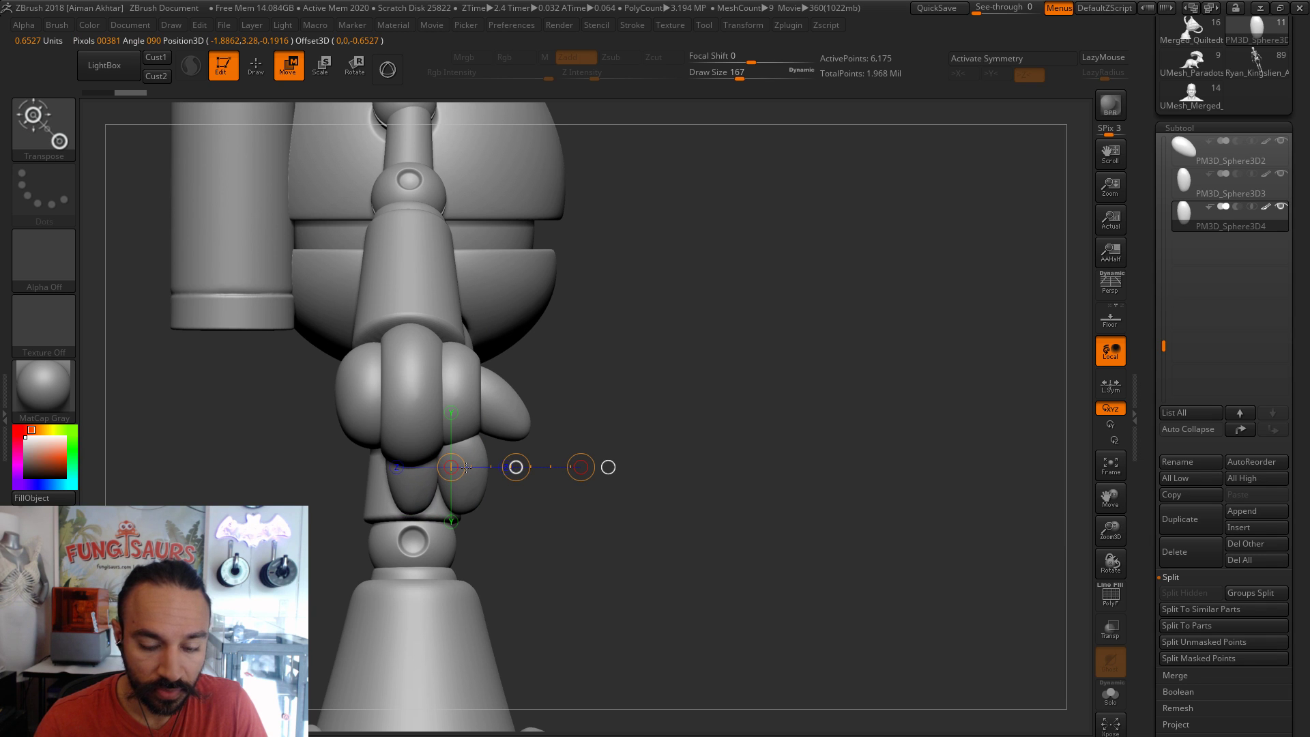
{"action": "left_click", "coordinate": [1199, 527]}
{"action": "left_click_drag", "start_coordinate": [516, 467], "coordinate": [473, 467]}
- Rotate the outermost finger copy further toward the body from the back view and adjust its position at the palm
{"action": "left_click_drag", "start_coordinate": [601, 491], "coordinate": [649, 566]}
{"action": "mouse_move", "coordinate": [415, 438]}
{"action": "left_mouse_down"}
{"action": "mouse_move", "coordinate": [444, 285]}
{"action": "mouse_move", "coordinate": [430, 260]}
{"action": "mouse_move", "coordinate": [492, 301]}
{"action": "mouse_move", "coordinate": [525, 354]}
{"action": "mouse_move", "coordinate": [503, 319]}
{"action": "left_mouse_up"}
{"action": "left_click", "coordinate": [355, 66]}
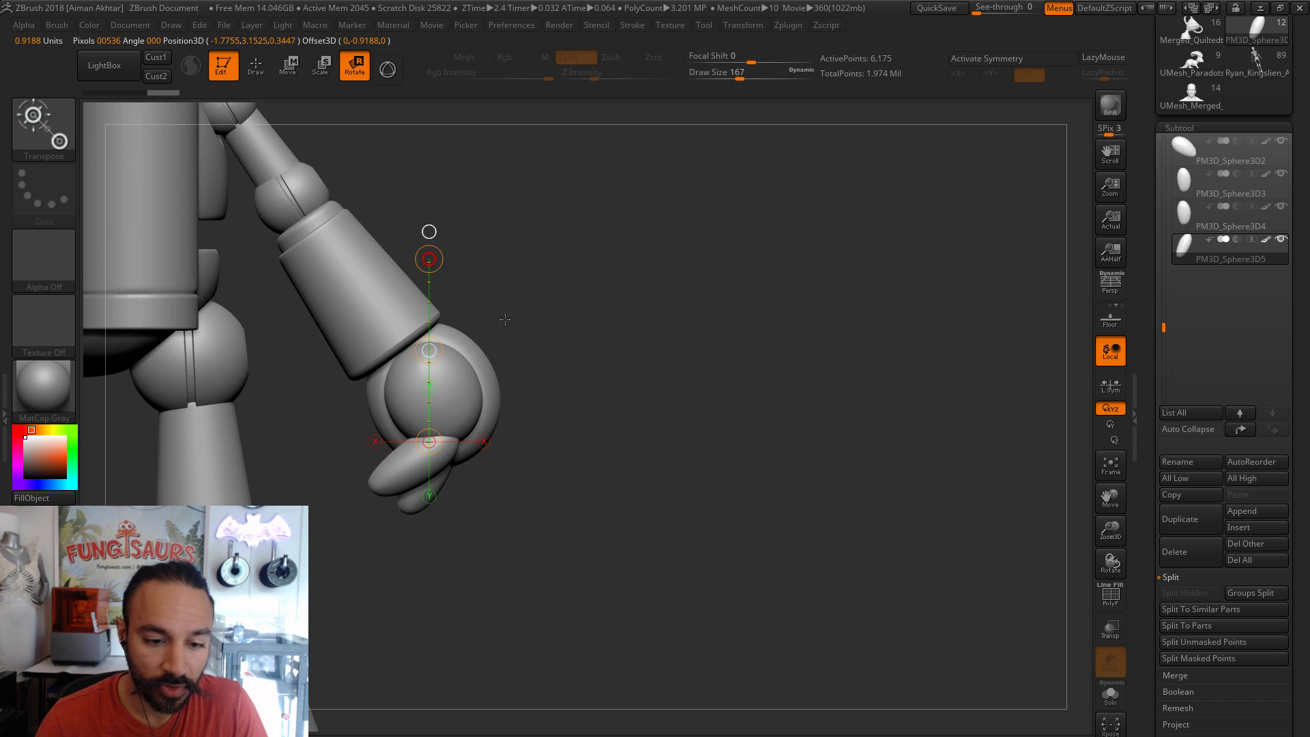
{"action": "left_click", "coordinate": [289, 67]}
{"action": "left_click_drag", "start_coordinate": [435, 361], "coordinate": [420, 359]}
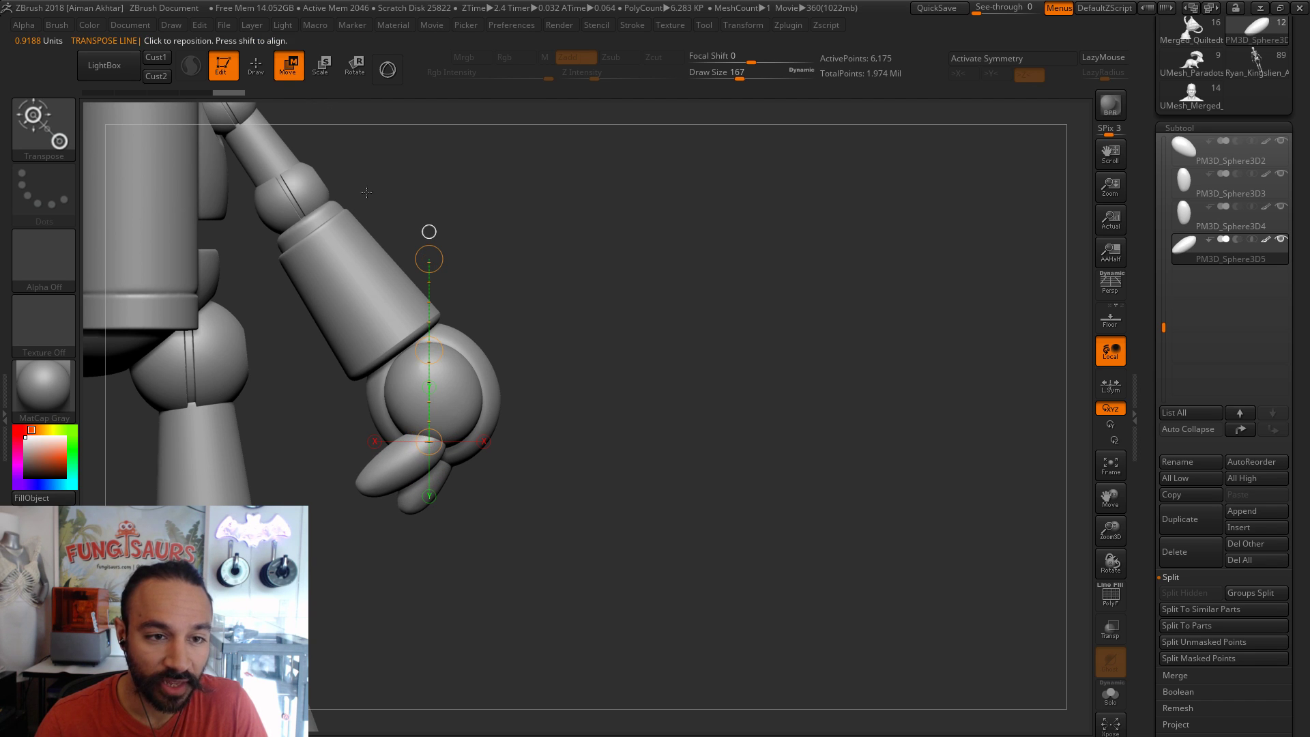
- Rotate the middle finger about its base toward the body so it fans between its neighbours, and adjust its position
{"action": "left_click", "coordinate": [444, 472], "text": "alt"}
{"action": "left_click_drag", "start_coordinate": [444, 472], "coordinate": [444, 299], "text": "shift"}
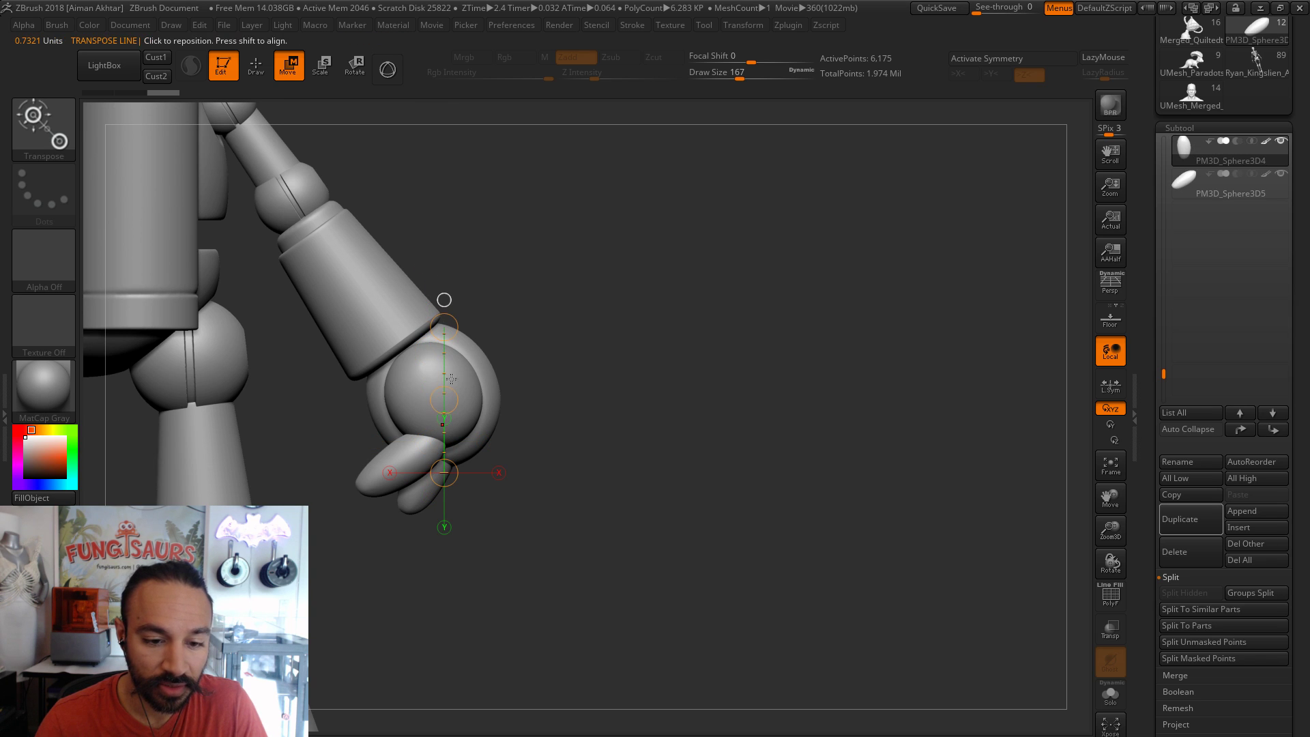
{"action": "left_click", "coordinate": [353, 66]}
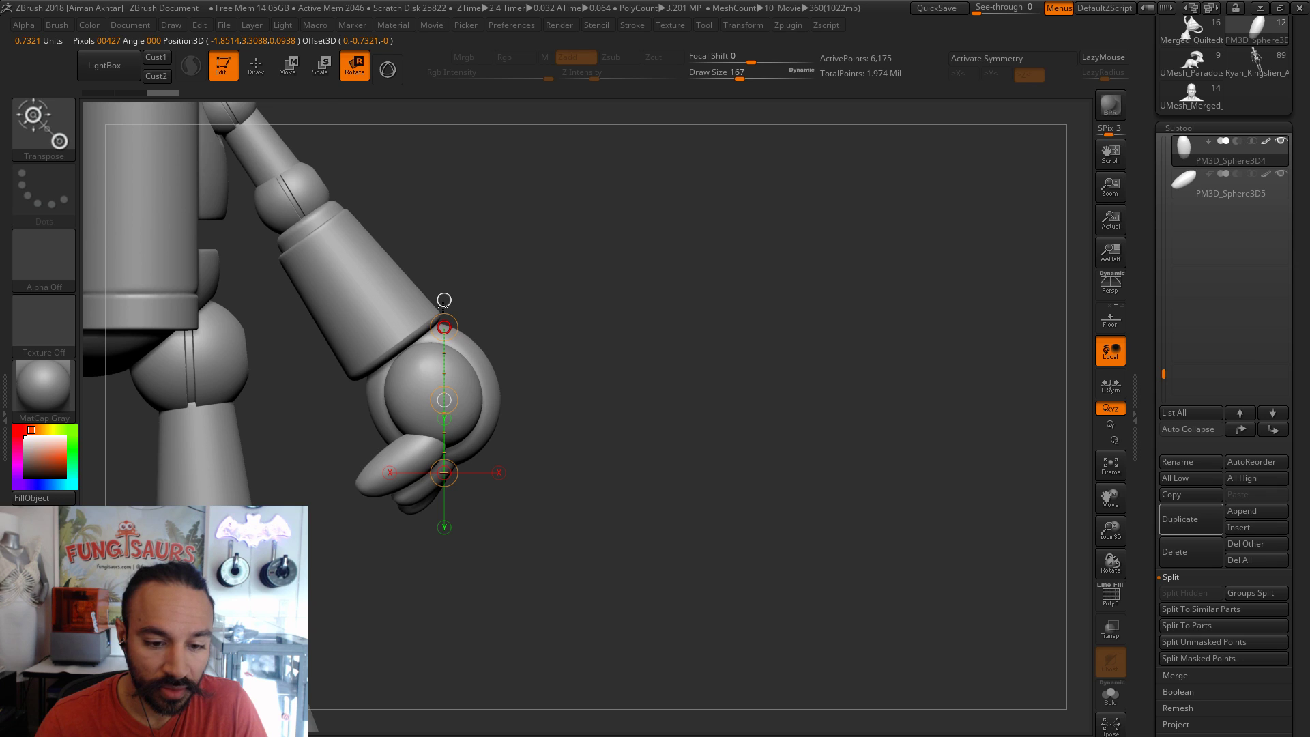
{"action": "left_click", "coordinate": [301, 69]}
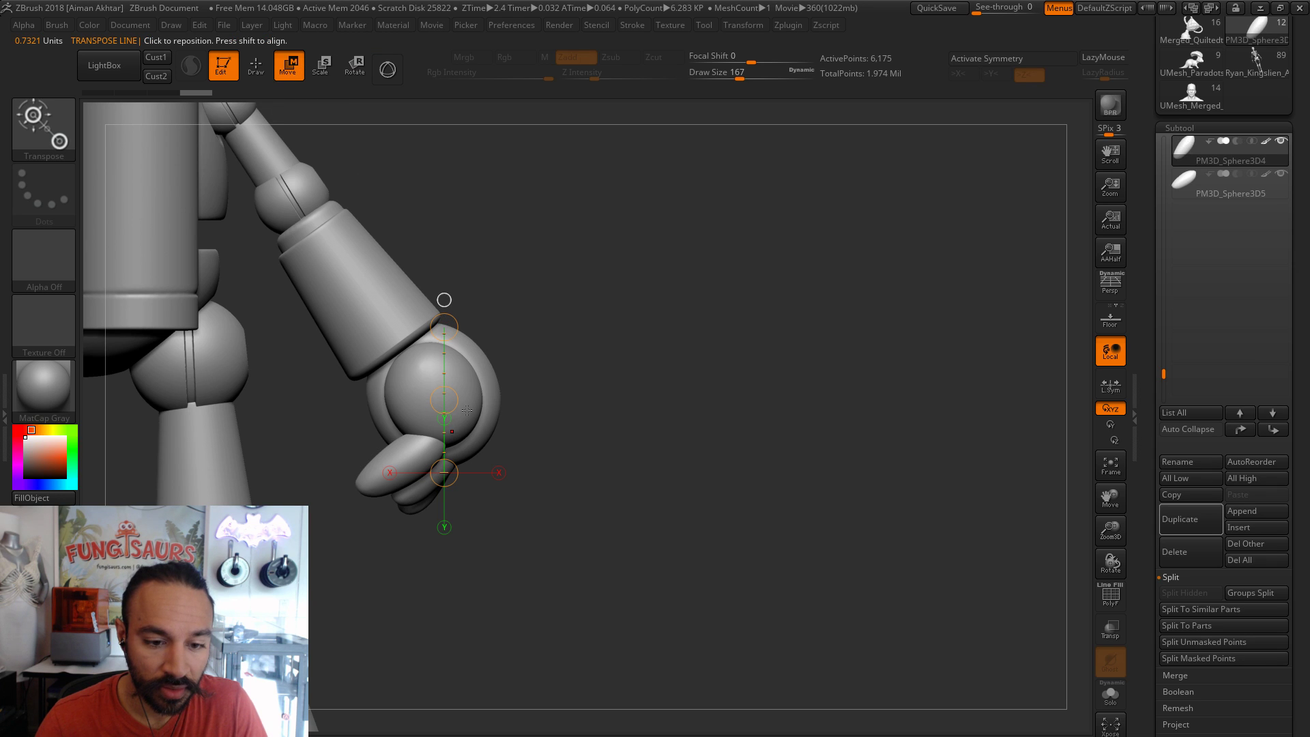
{"action": "left_click_drag", "start_coordinate": [579, 477], "coordinate": [566, 477]}
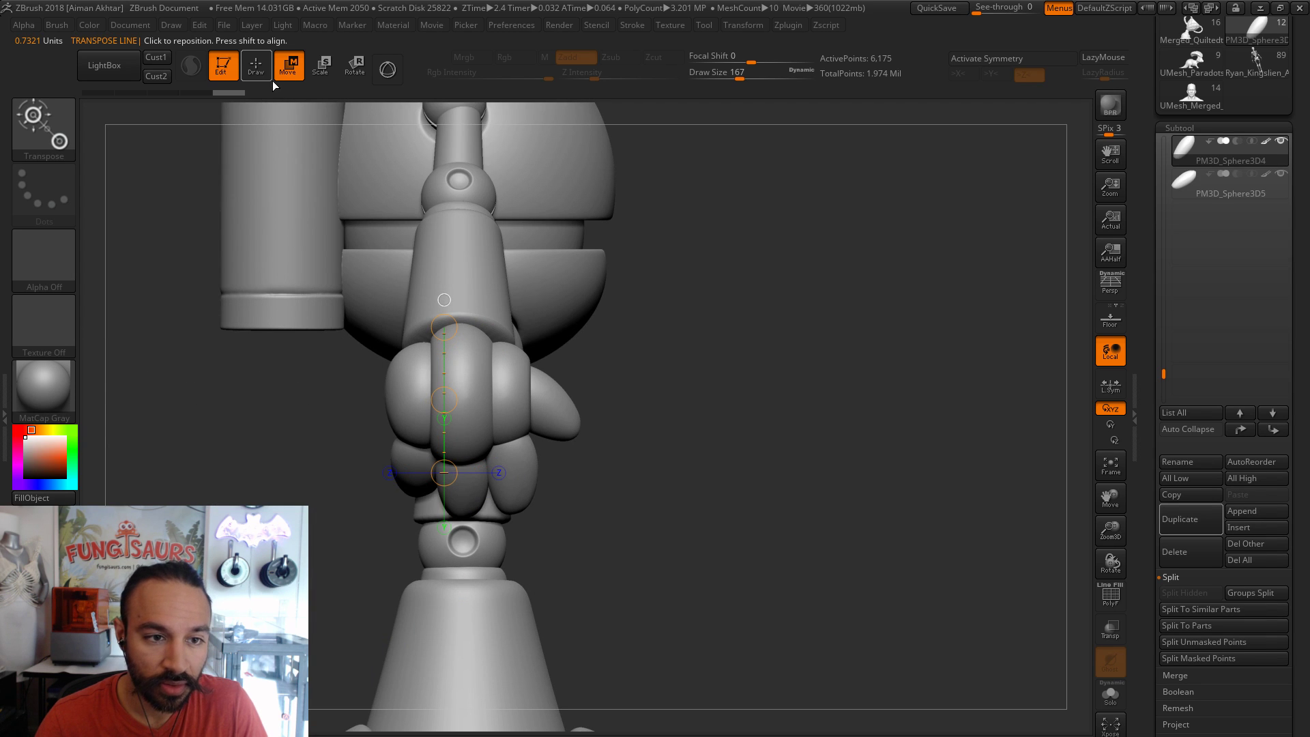
{"action": "left_click", "coordinate": [265, 73]}
{"action": "left_click_drag", "start_coordinate": [647, 339], "coordinate": [558, 349]}
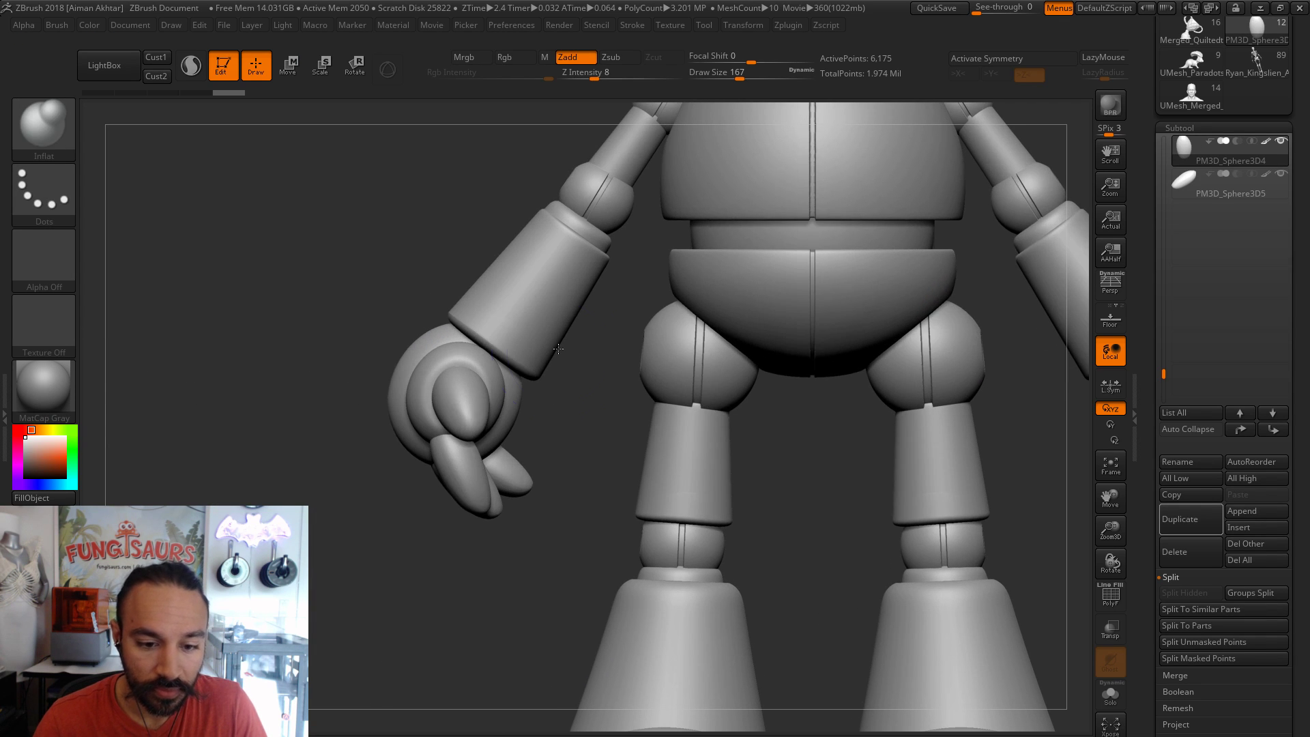
- Rotate the first finger about its base away from the leg and shift it outward from the front view
{"action": "left_click", "coordinate": [355, 65]}
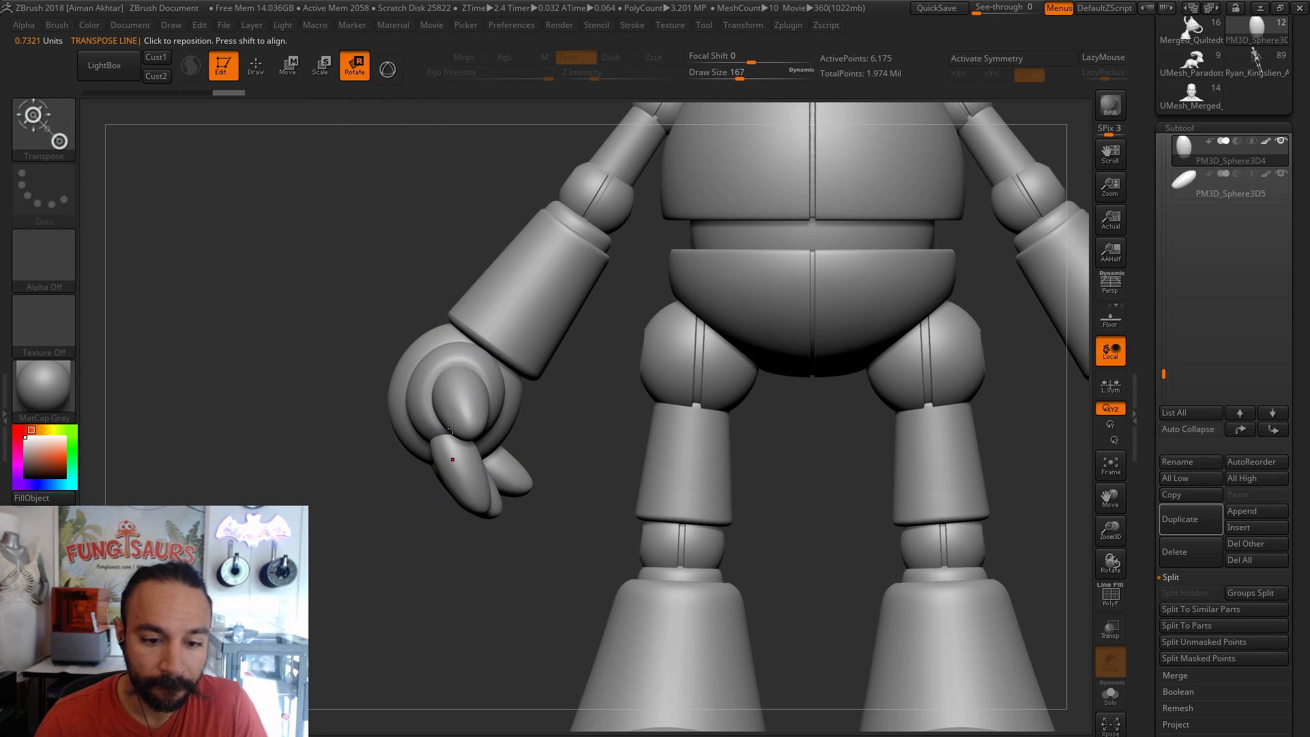
{"action": "left_click", "coordinate": [450, 445], "text": "alt"}
{"action": "left_click_drag", "start_coordinate": [447, 444], "coordinate": [477, 329]}
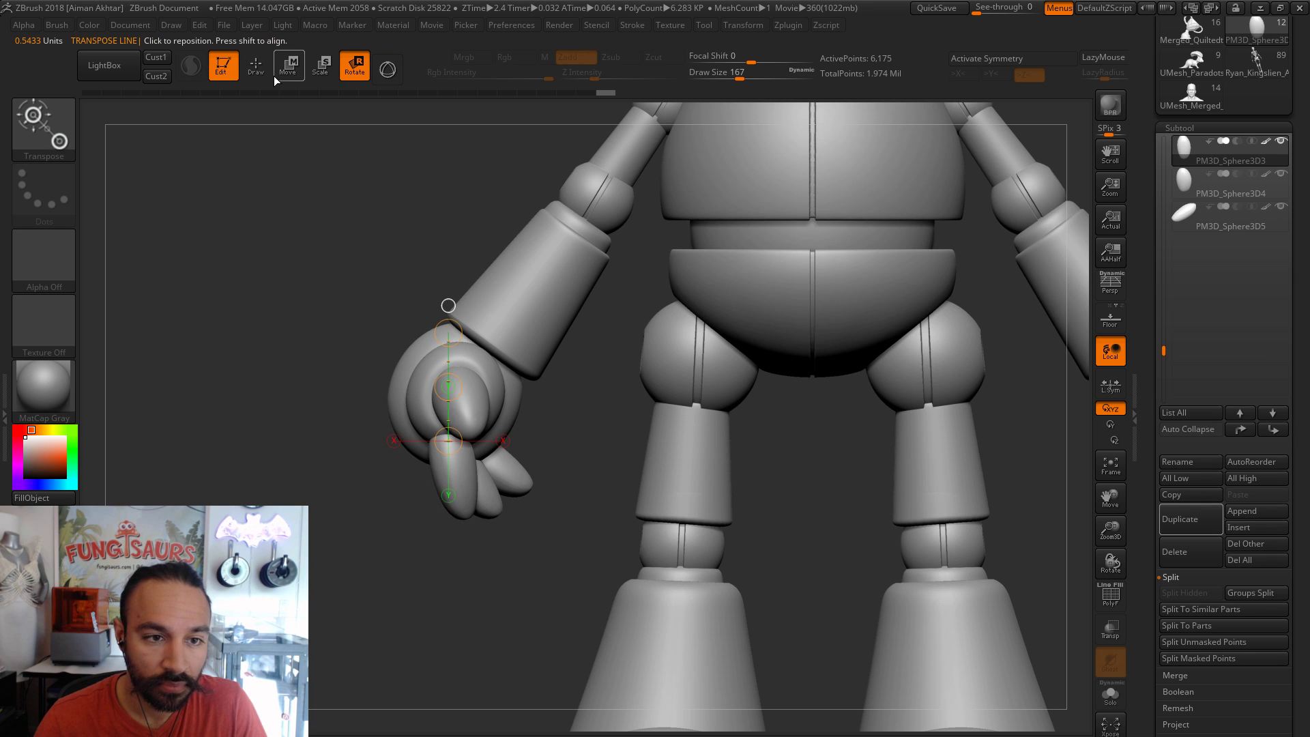
{"action": "left_click_drag", "start_coordinate": [470, 457], "coordinate": [585, 457]}
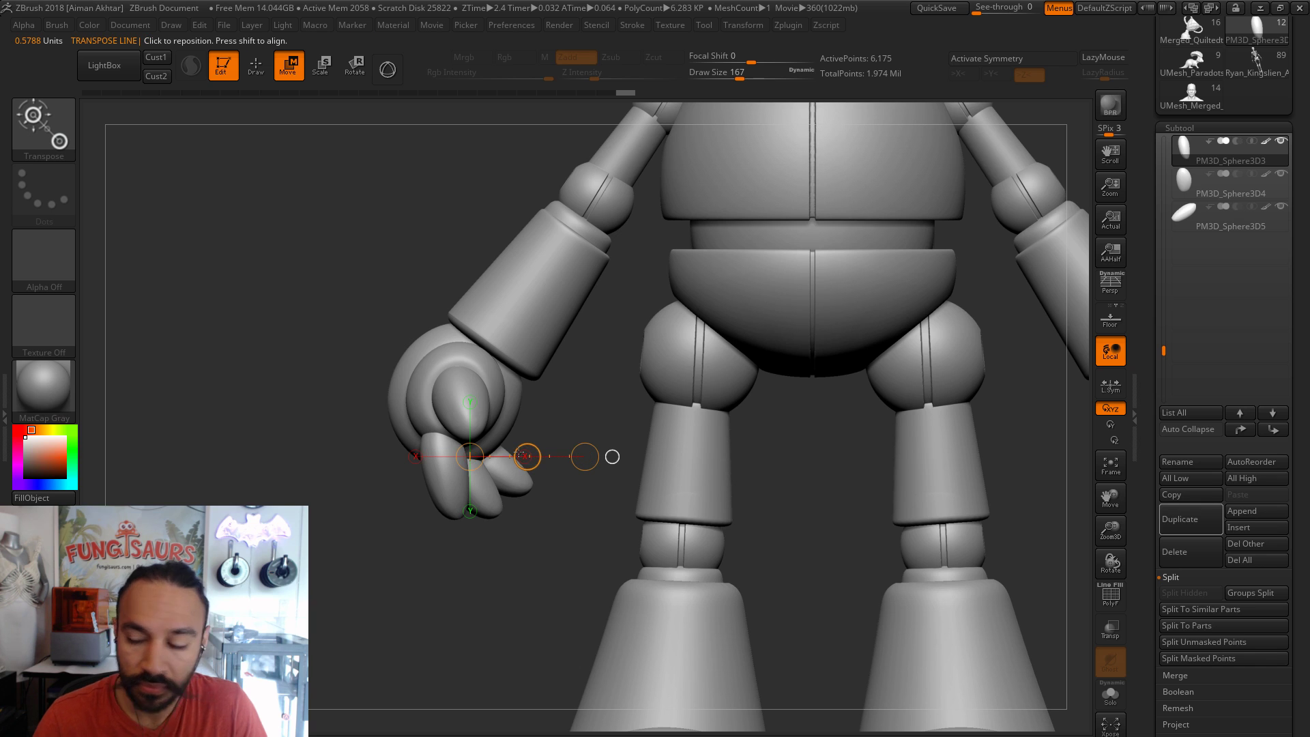
- Merge the three fingers into one subtool and rotate them together around the palm, away from the body
{"action": "left_click", "coordinate": [1176, 676]}
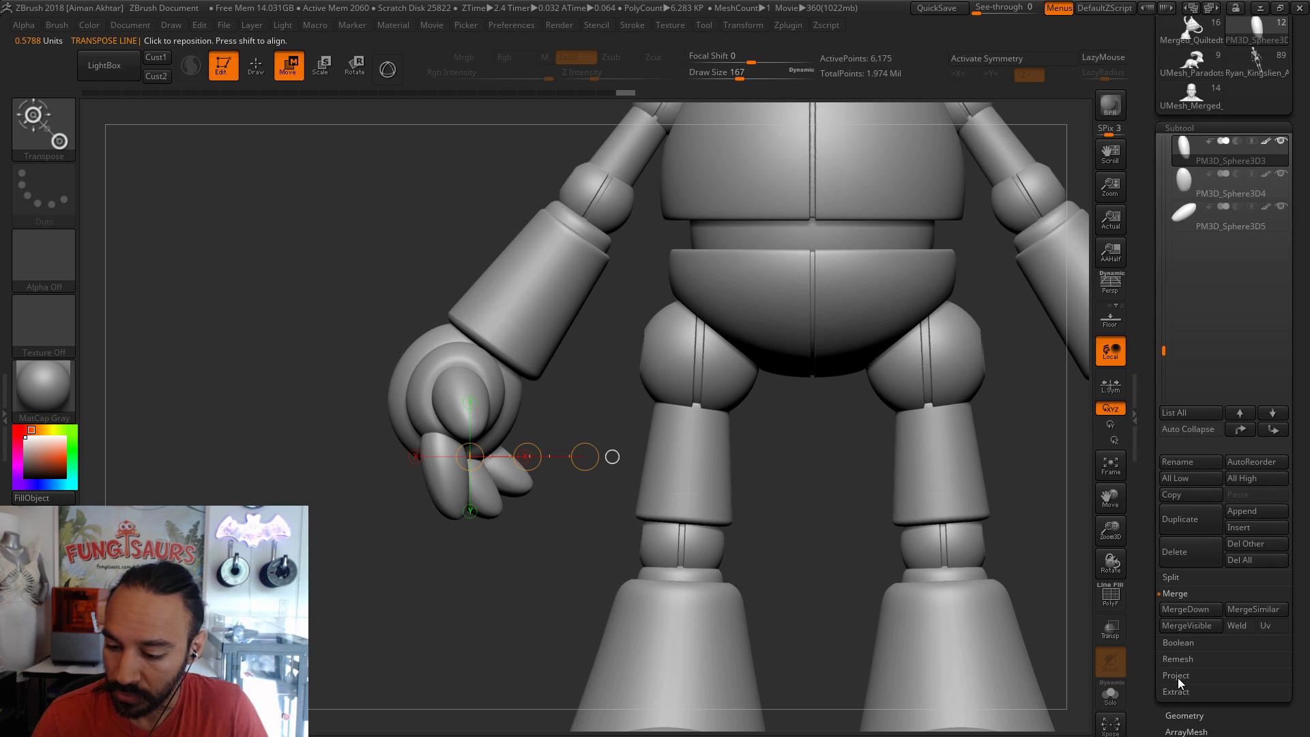
{"action": "left_click", "coordinate": [1190, 609]}
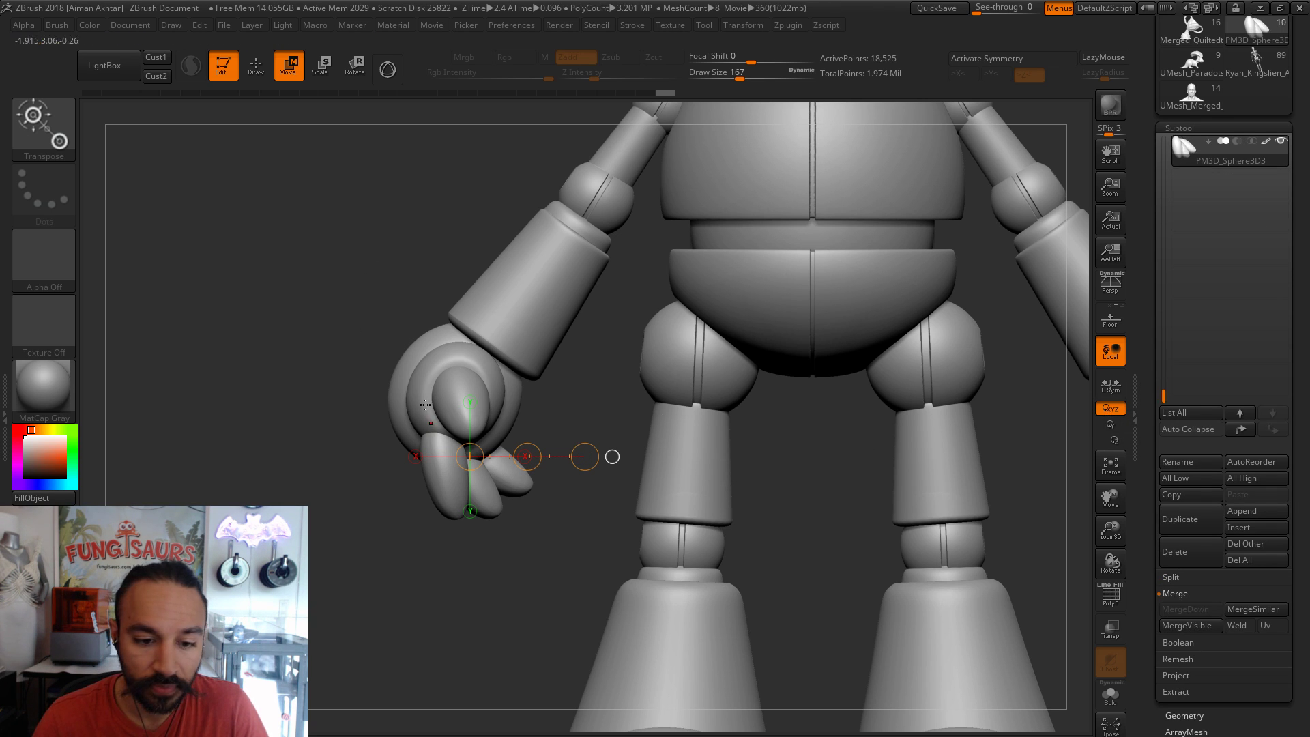
{"action": "left_click_drag", "start_coordinate": [454, 404], "coordinate": [529, 262], "text": "shift"}
{"action": "left_click", "coordinate": [356, 66]}
{"action": "left_click_drag", "start_coordinate": [525, 532], "coordinate": [558, 498]}
{"action": "left_click_drag", "start_coordinate": [412, 511], "coordinate": [462, 539], "text": "alt"}
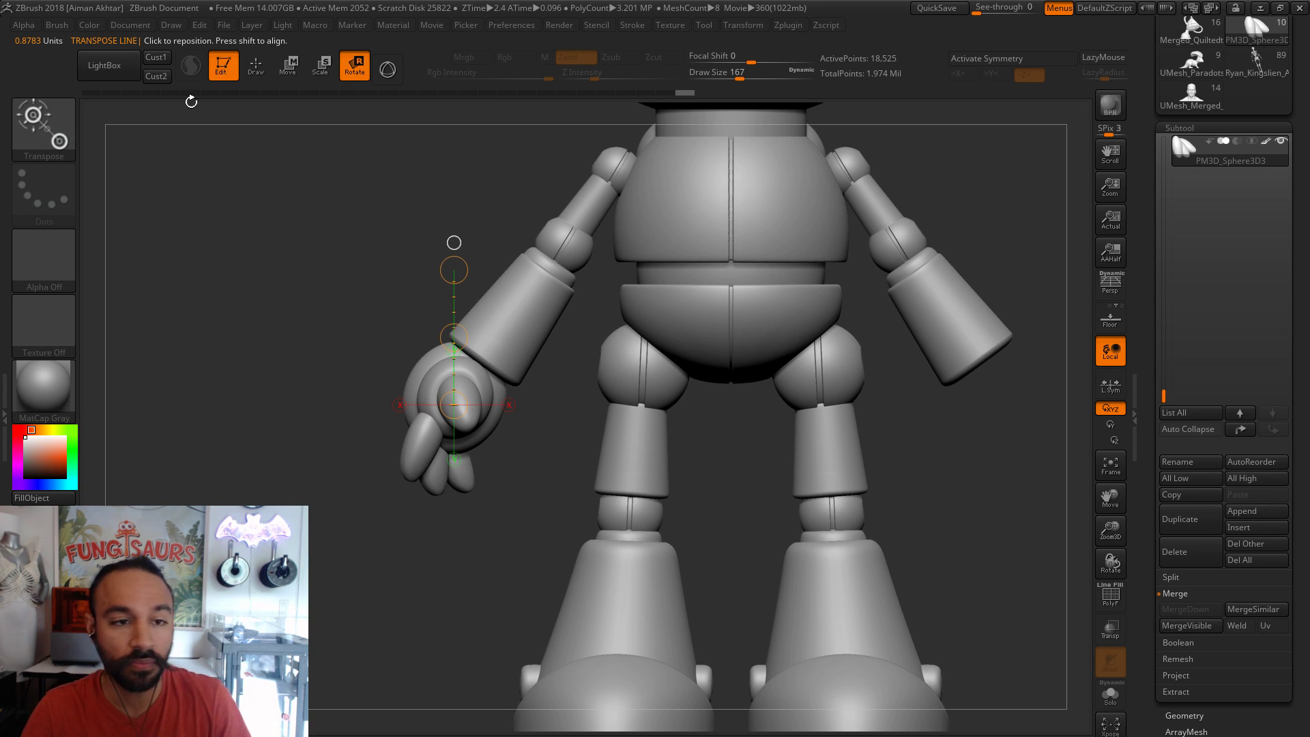
{"action": "left_click", "coordinate": [266, 69]}
{"action": "key", "text": "f"}
{"action": "left_click_drag", "start_coordinate": [840, 495], "coordinate": [914, 530], "text": "shift"}
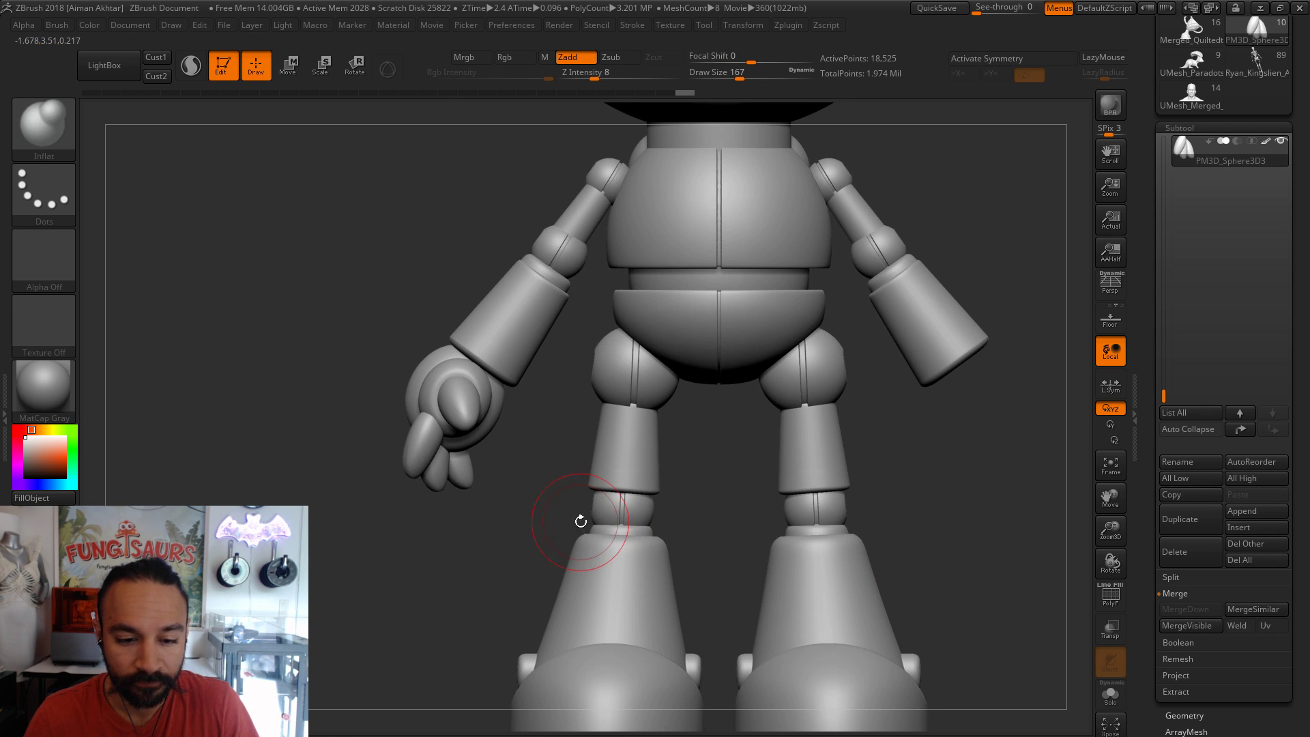
- Reshape the palm around the thumb and finger bases with the Move brush at draw size 280, then 163
{"action": "left_click_drag", "start_coordinate": [542, 502], "coordinate": [504, 459]}
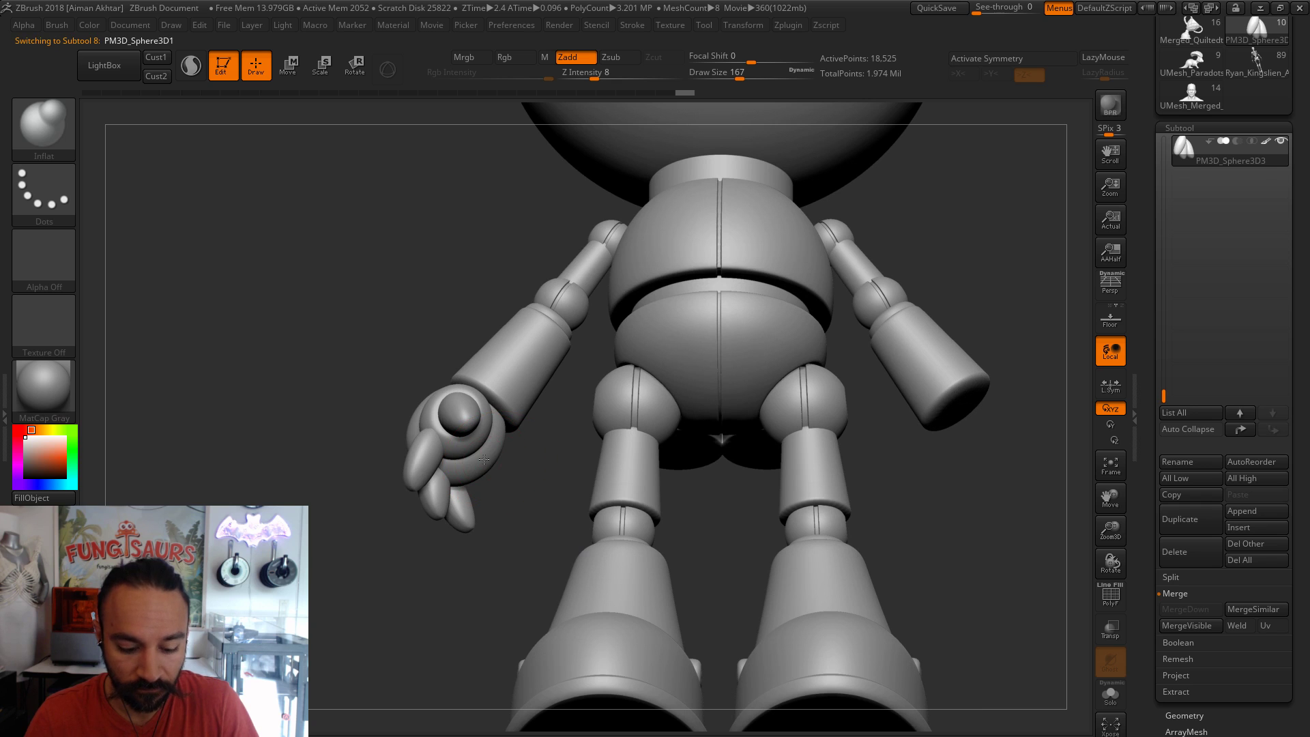
{"action": "left_click", "coordinate": [530, 479], "text": "ctrl"}
{"action": "key", "text": "s"}
{"action": "left_click", "coordinate": [506, 451]}
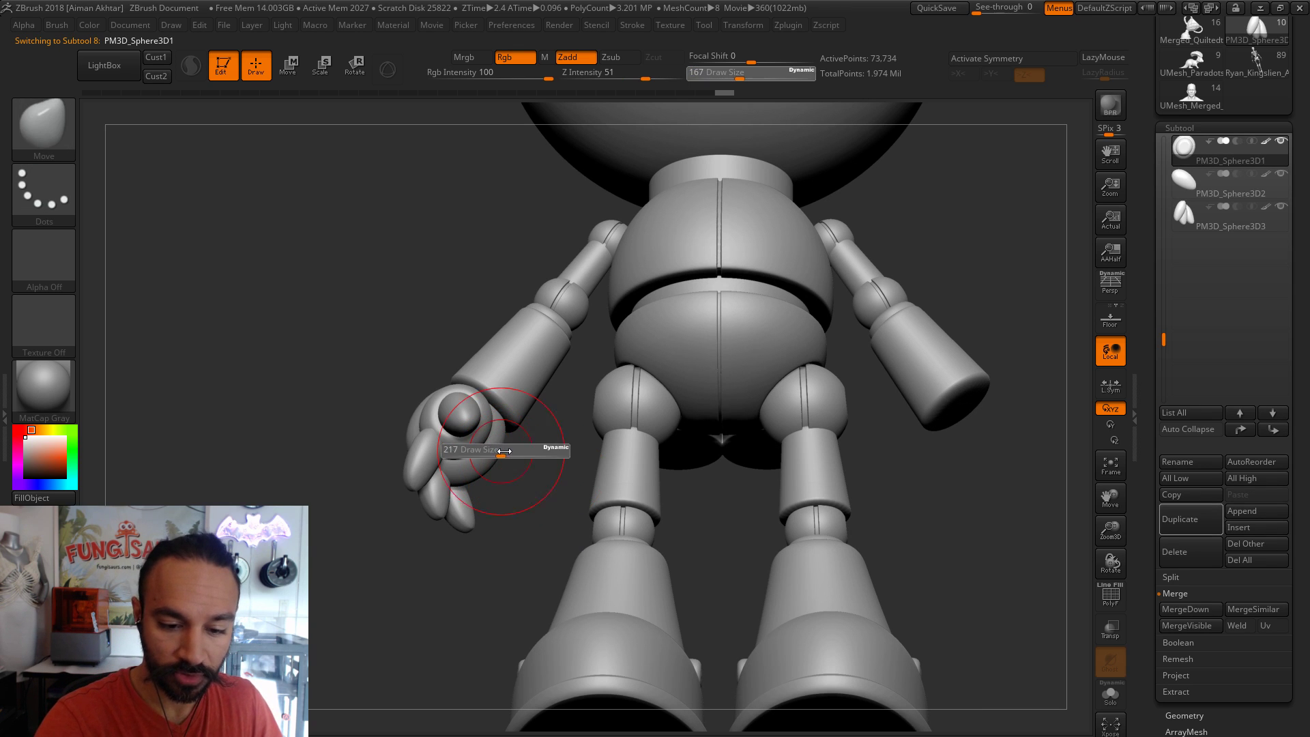
{"action": "key", "text": "s"}
{"action": "left_click_drag", "start_coordinate": [496, 455], "coordinate": [496, 456]}
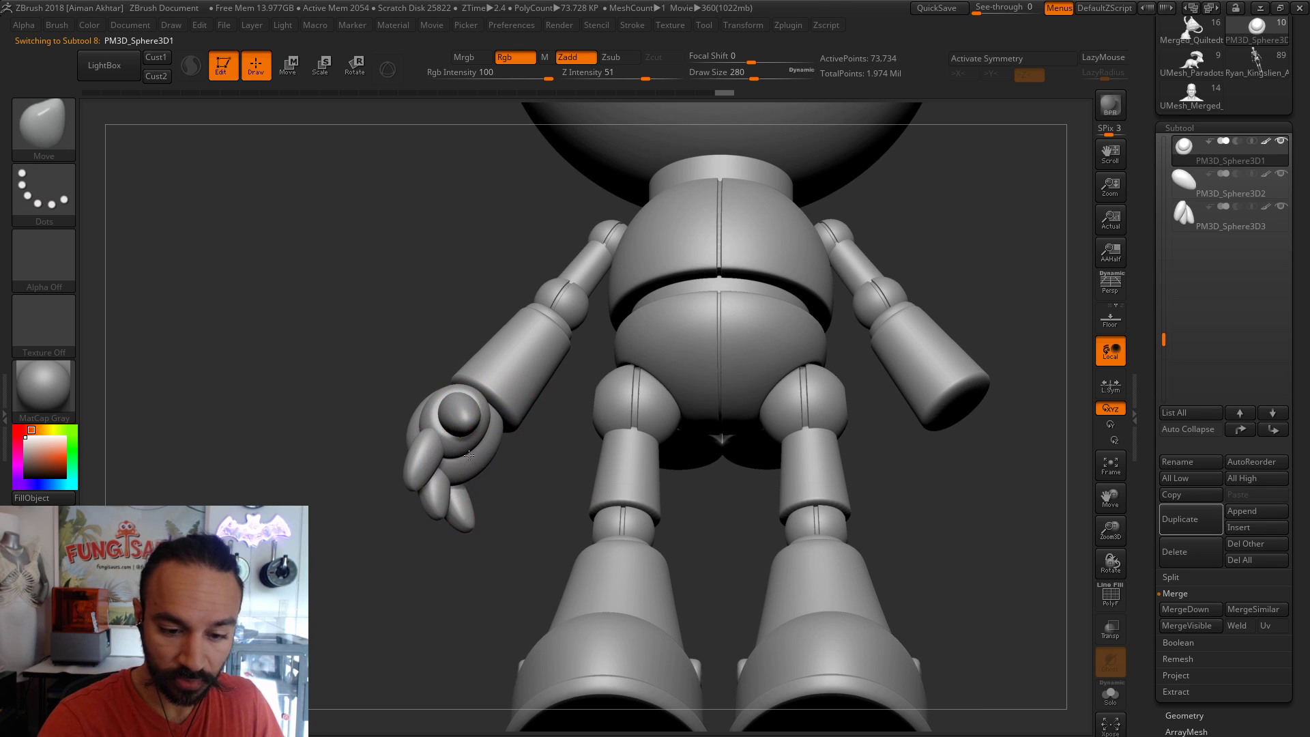
{"action": "mouse_move", "coordinate": [540, 514]}
{"action": "left_mouse_down"}
{"action": "mouse_move", "coordinate": [530, 503]}
{"action": "mouse_move", "coordinate": [573, 483]}
{"action": "mouse_move", "coordinate": [684, 476]}
{"action": "mouse_move", "coordinate": [450, 440]}
{"action": "mouse_move", "coordinate": [538, 450]}
{"action": "mouse_move", "coordinate": [471, 385]}
{"action": "left_mouse_up"}
{"action": "key", "text": "s"}
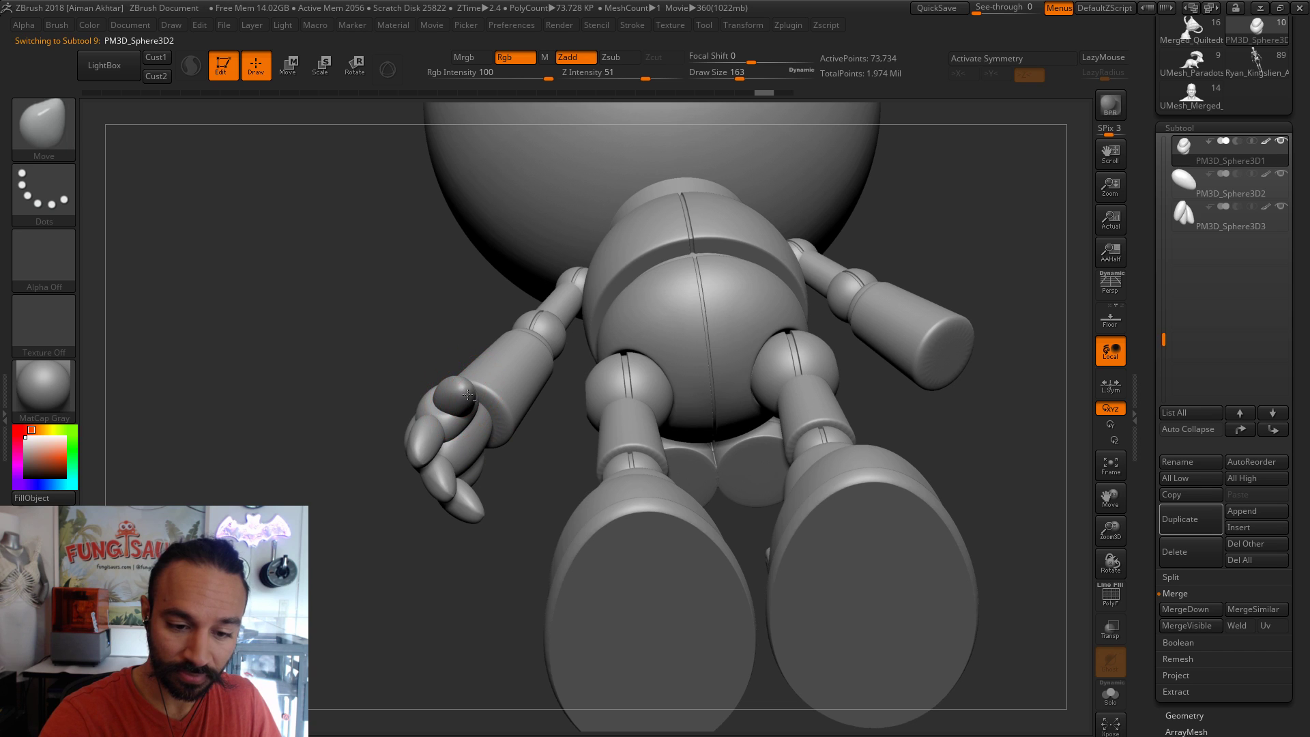
- Adjust the thumb's base and outline from below and the front with the Move brush at draw sizes 239 and 149
{"action": "left_click", "coordinate": [468, 396], "text": "alt"}
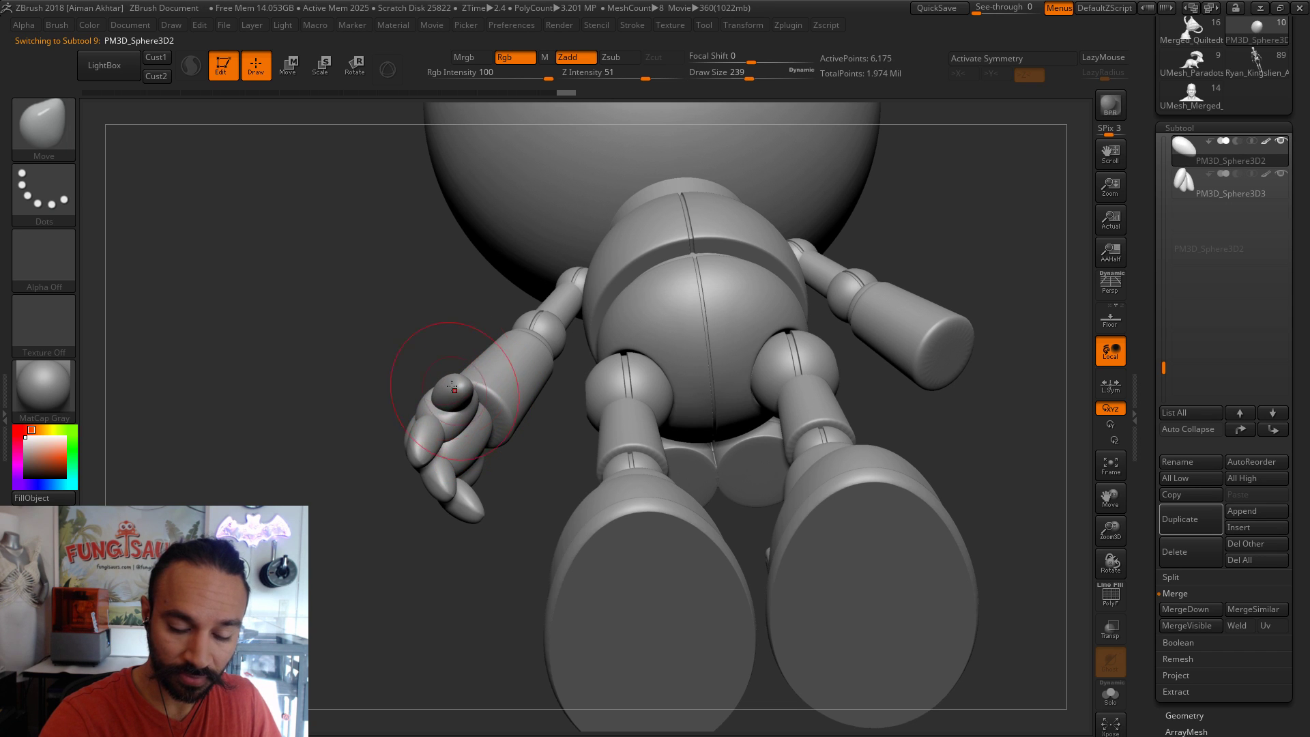
{"action": "right_click_drag", "start_coordinate": [472, 408], "coordinate": [469, 386], "text": "shift"}
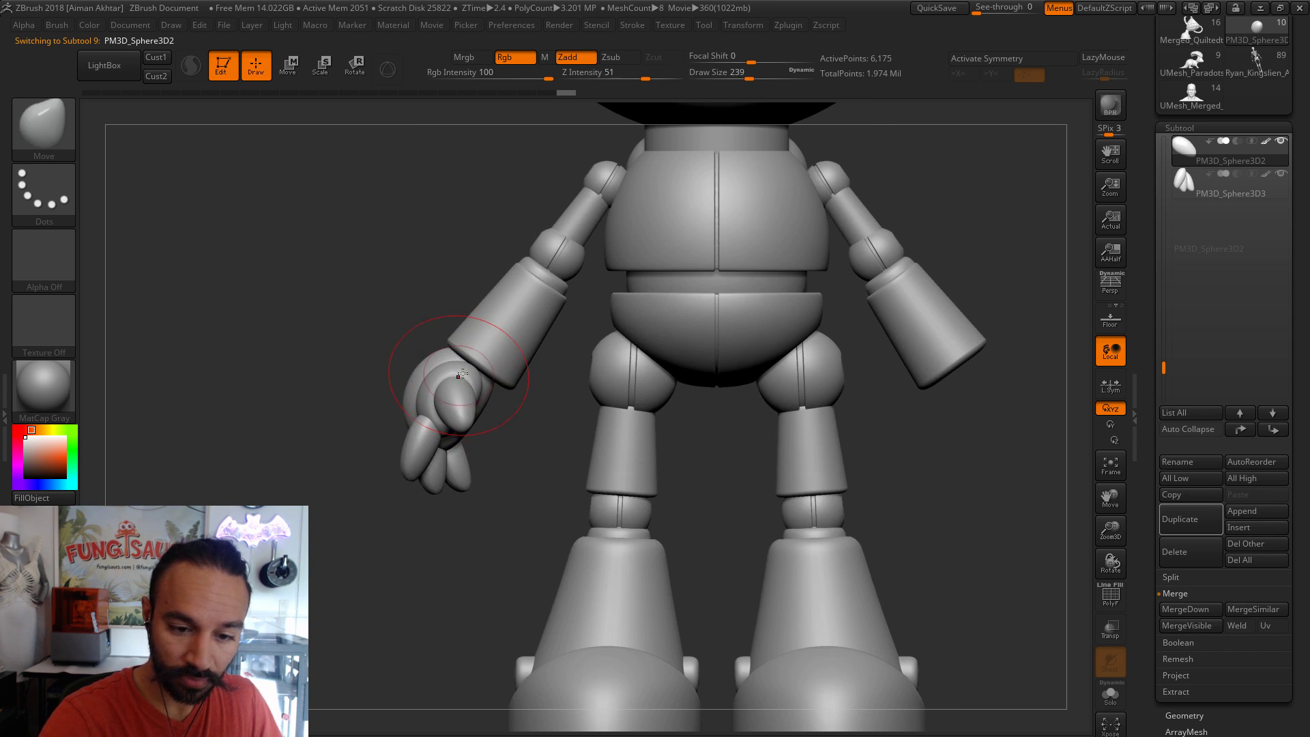
{"action": "key", "text": "bracketleft"}
{"action": "key", "text": "bracketleft"}
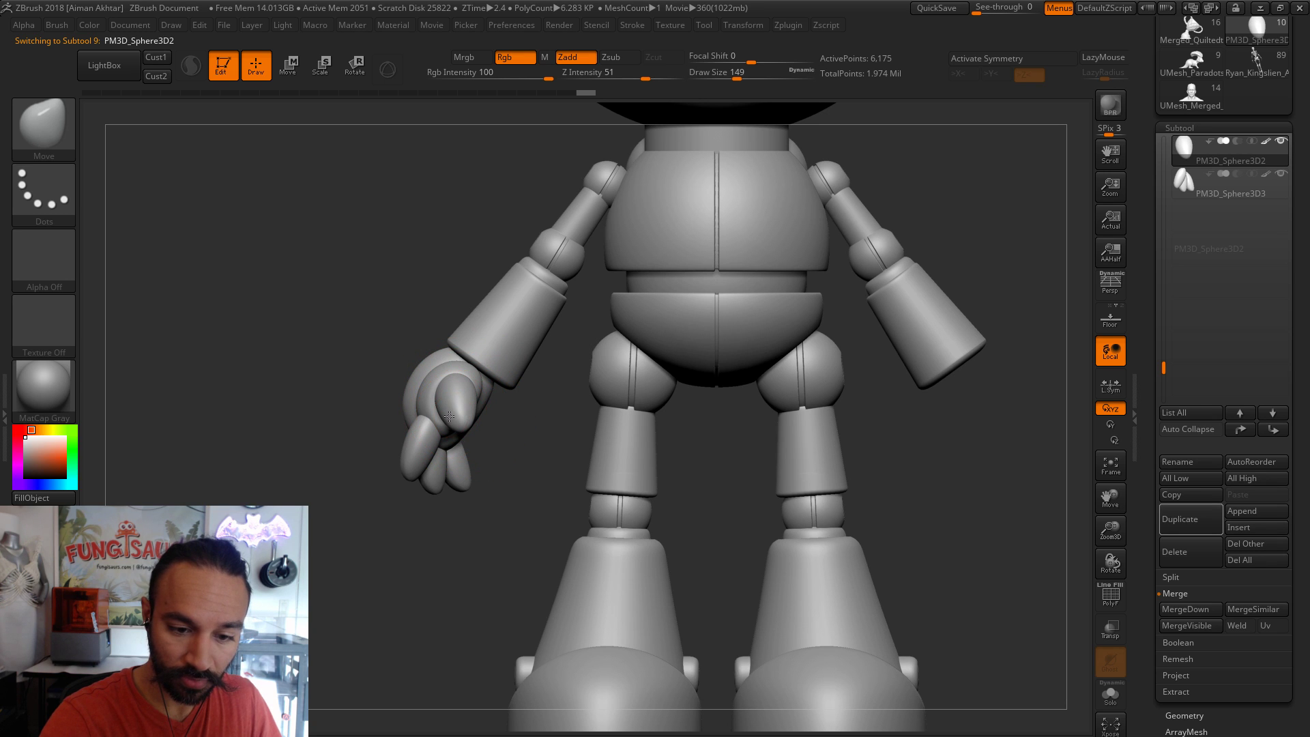
{"action": "mouse_move", "coordinate": [491, 438]}
{"action": "right_mouse_down", "text": "shift"}
{"action": "mouse_move", "coordinate": [595, 463]}
{"action": "mouse_move", "coordinate": [570, 418]}
{"action": "right_mouse_up", "text": "shift"}
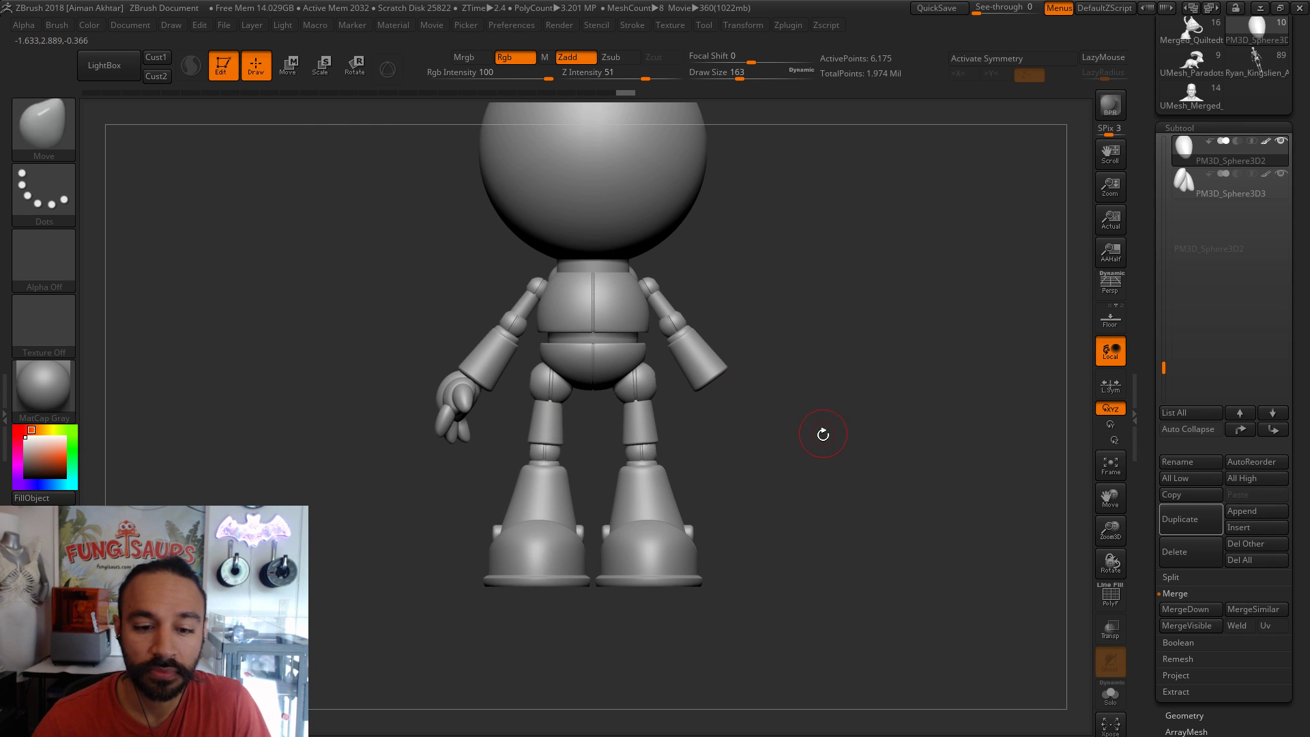
- Examine the hand from several angles, including the merged fingers in isolation, with the draw size reduced to 97
{"action": "right_click_drag", "start_coordinate": [830, 453], "coordinate": [825, 510], "text": "ctrl"}
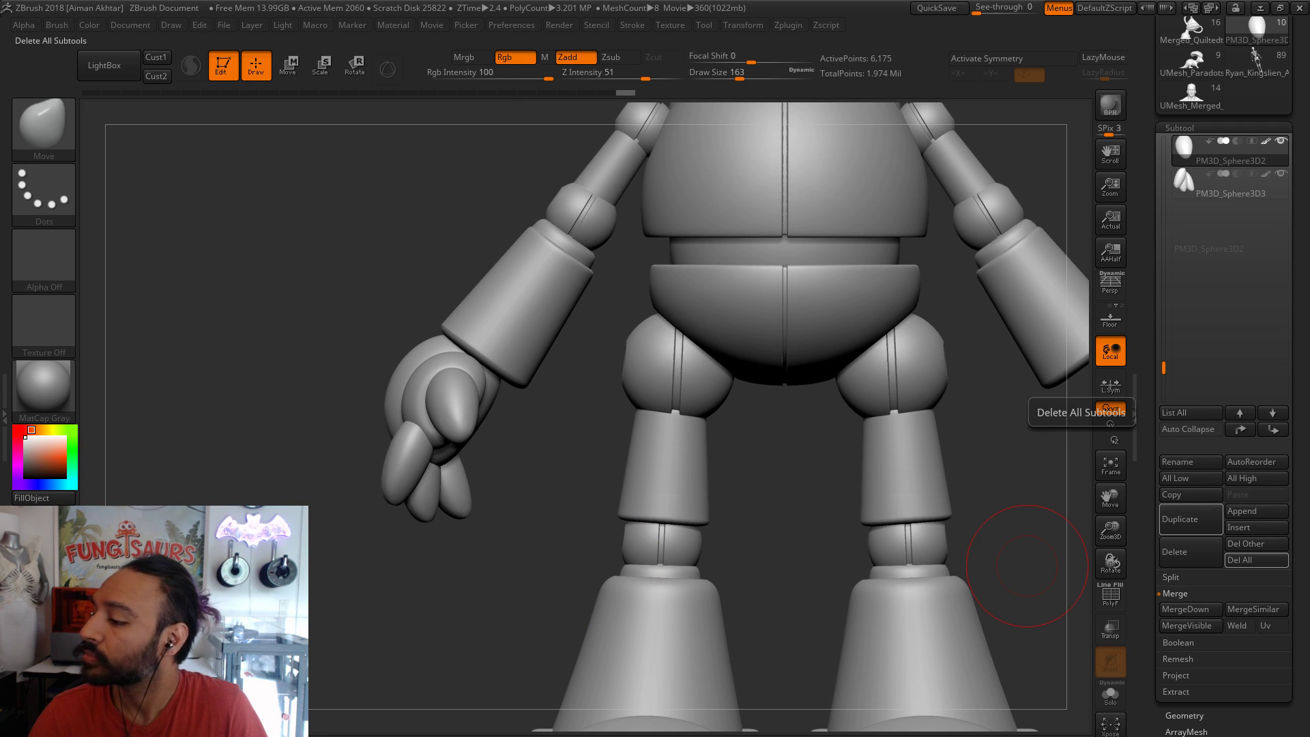
{"action": "key", "text": "f"}
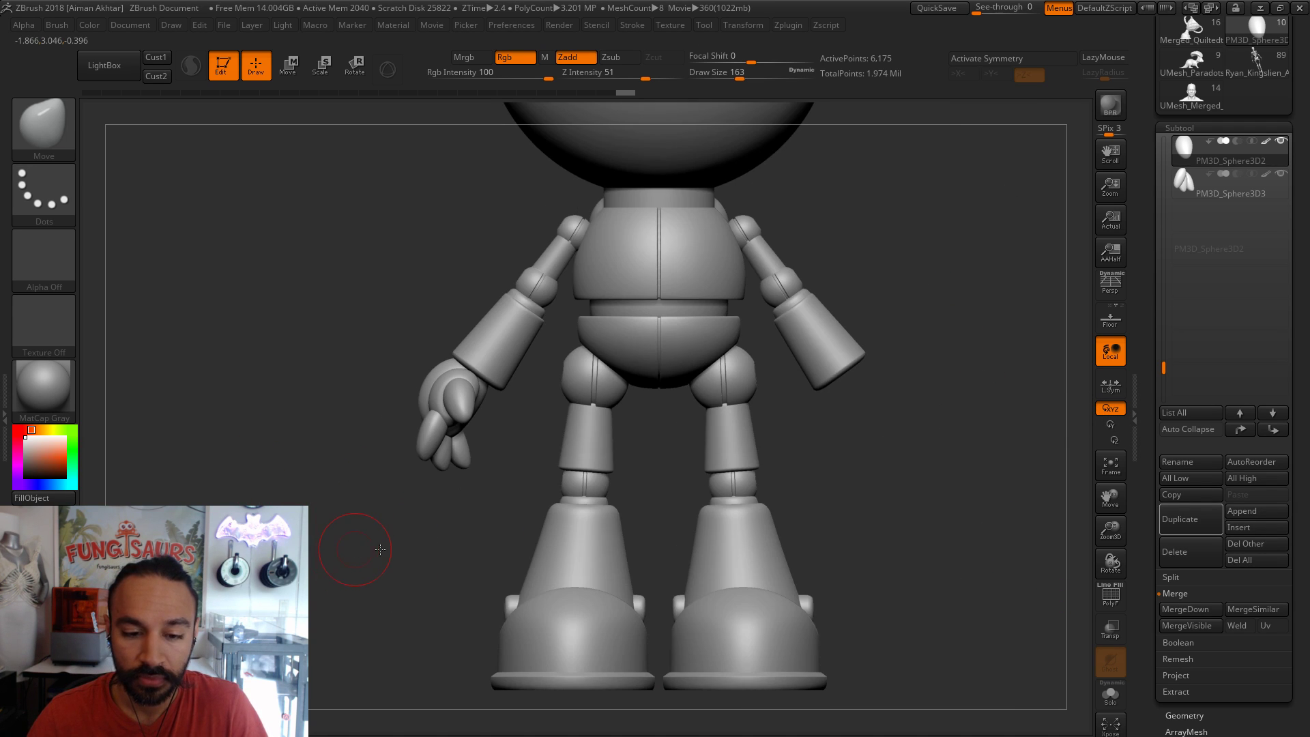
{"action": "left_click_drag", "start_coordinate": [345, 544], "coordinate": [390, 550]}
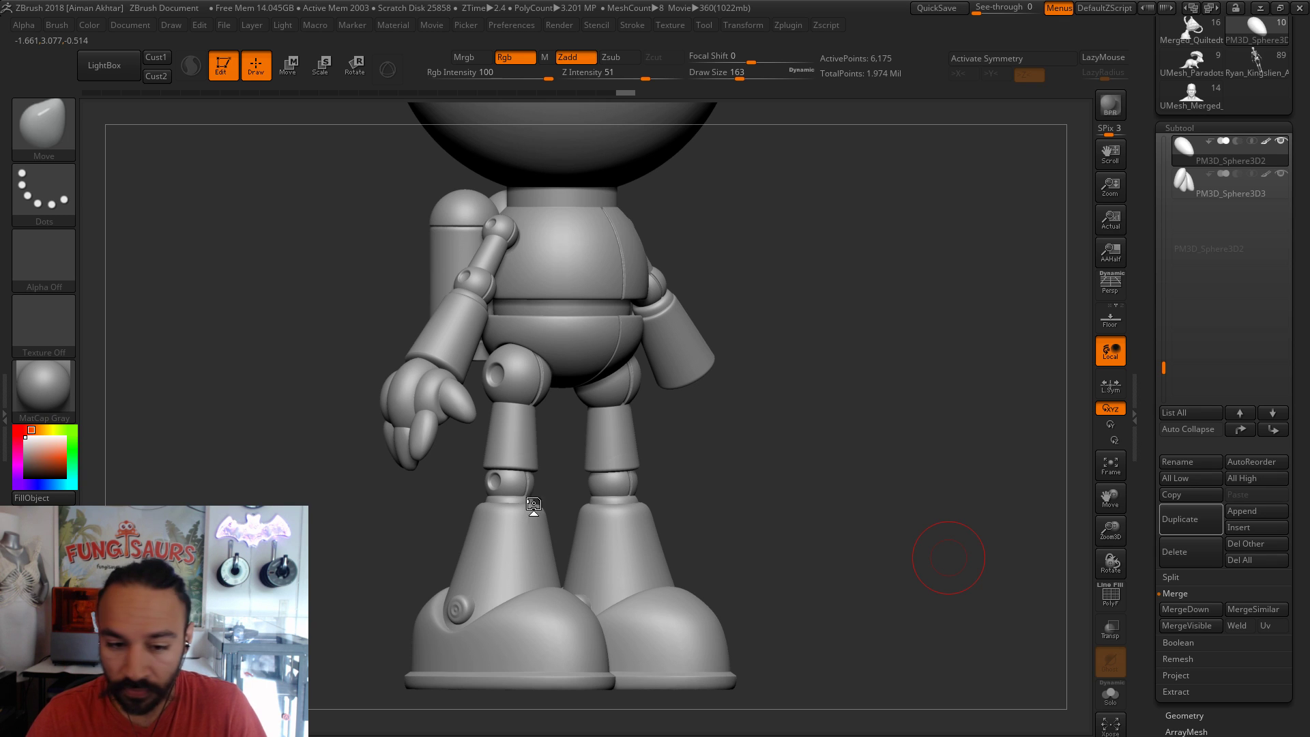
{"action": "left_click_drag", "start_coordinate": [807, 489], "coordinate": [601, 489]}
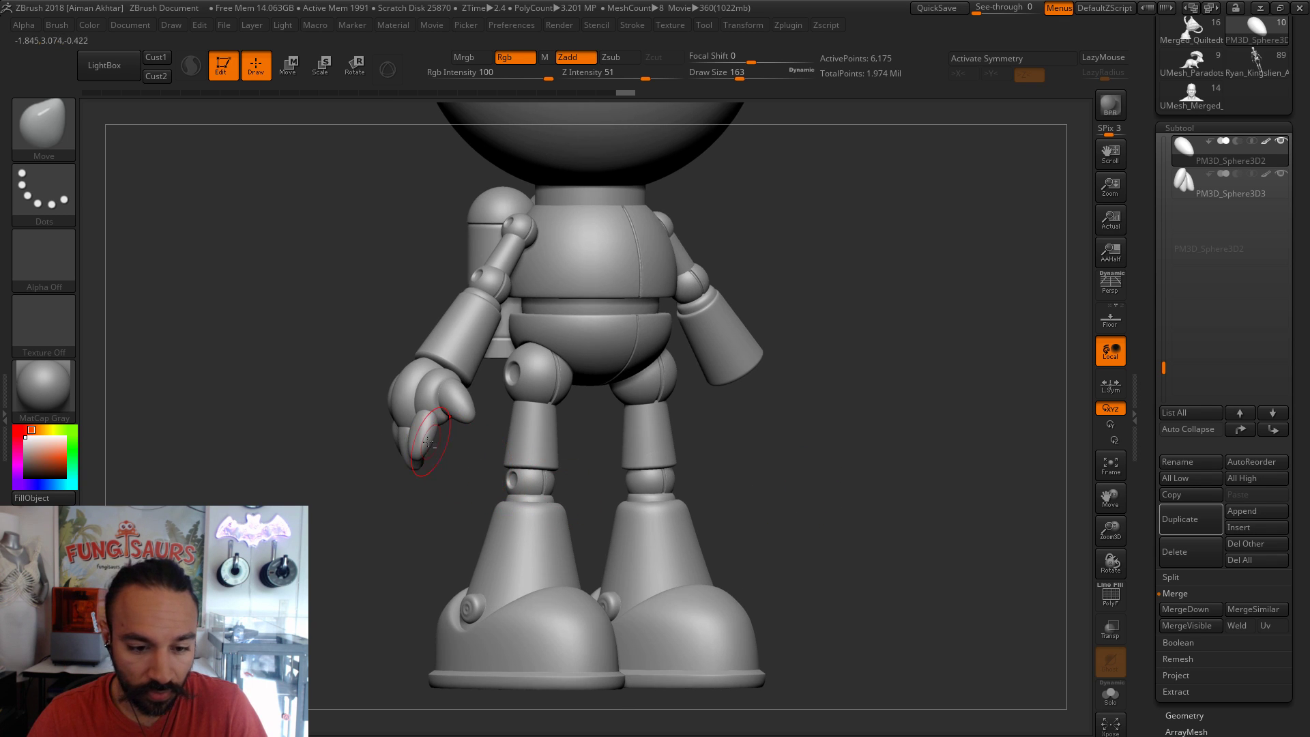
{"action": "key", "text": "s"}
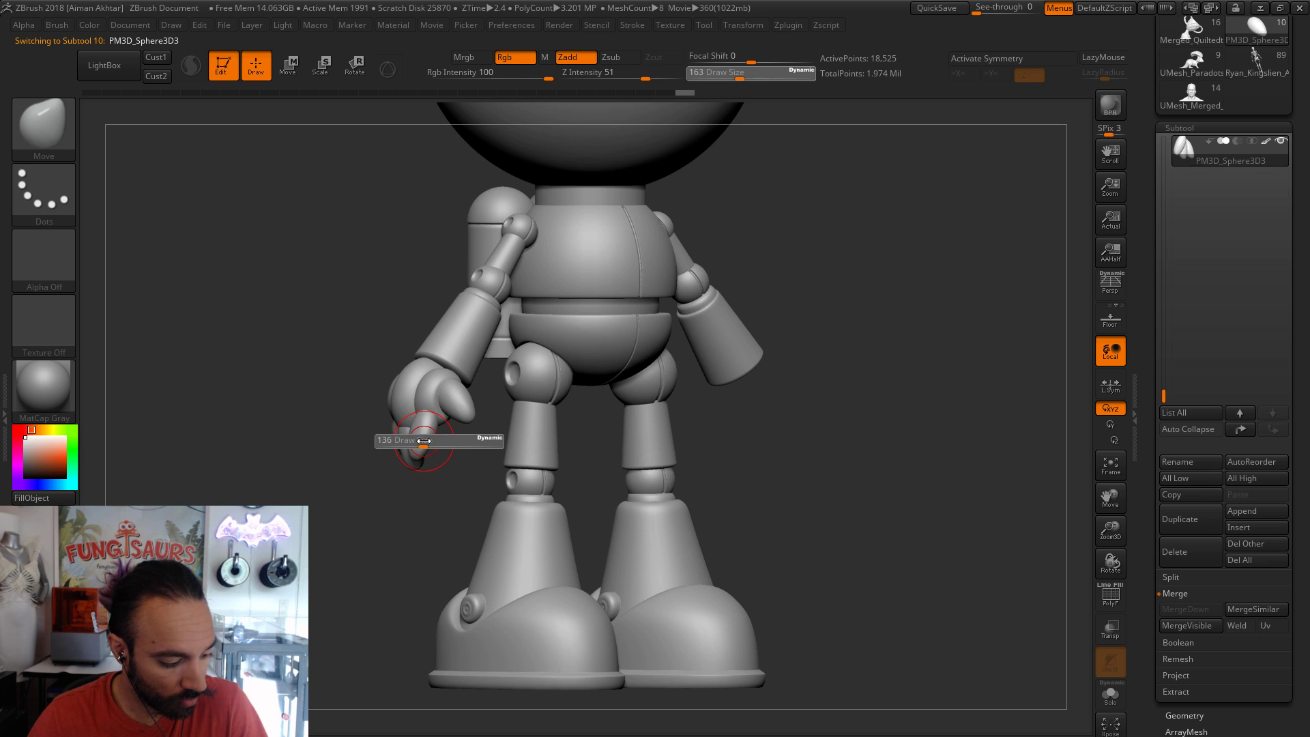
{"action": "left_click_drag", "start_coordinate": [419, 441], "coordinate": [417, 441]}
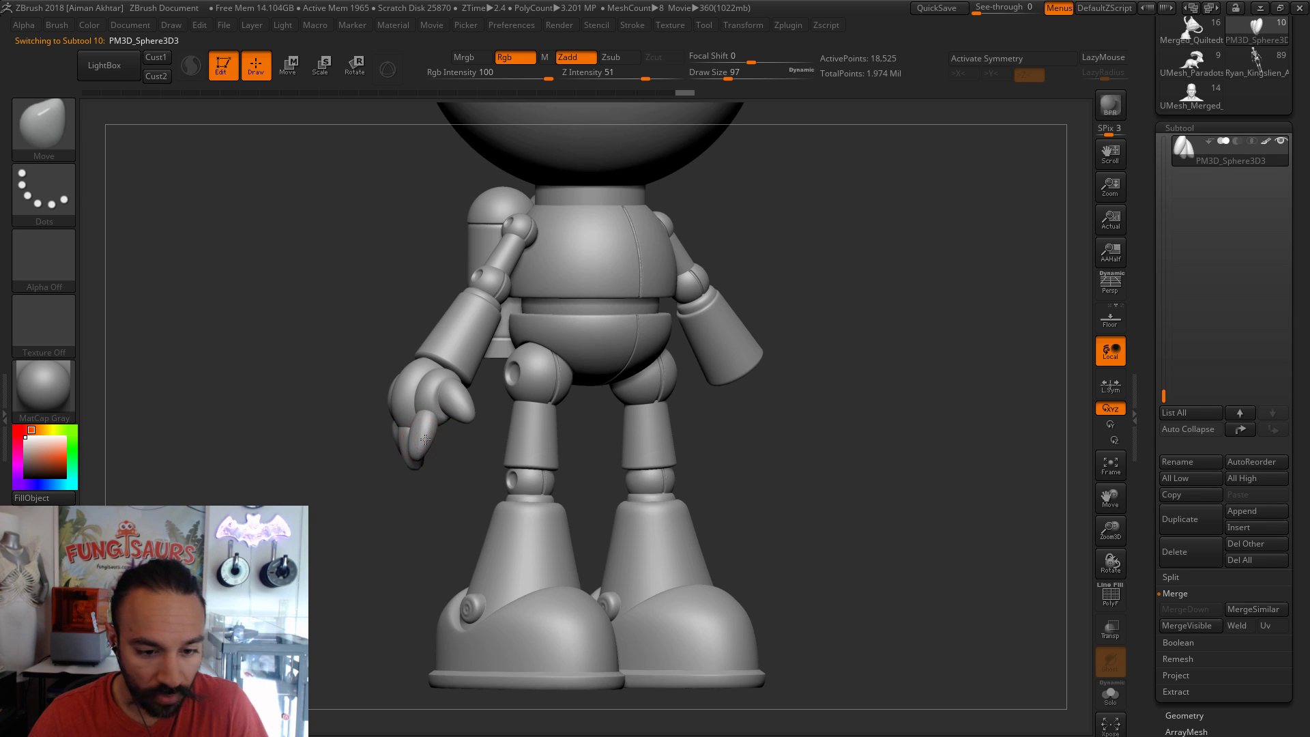
{"action": "left_click", "coordinate": [1107, 703]}
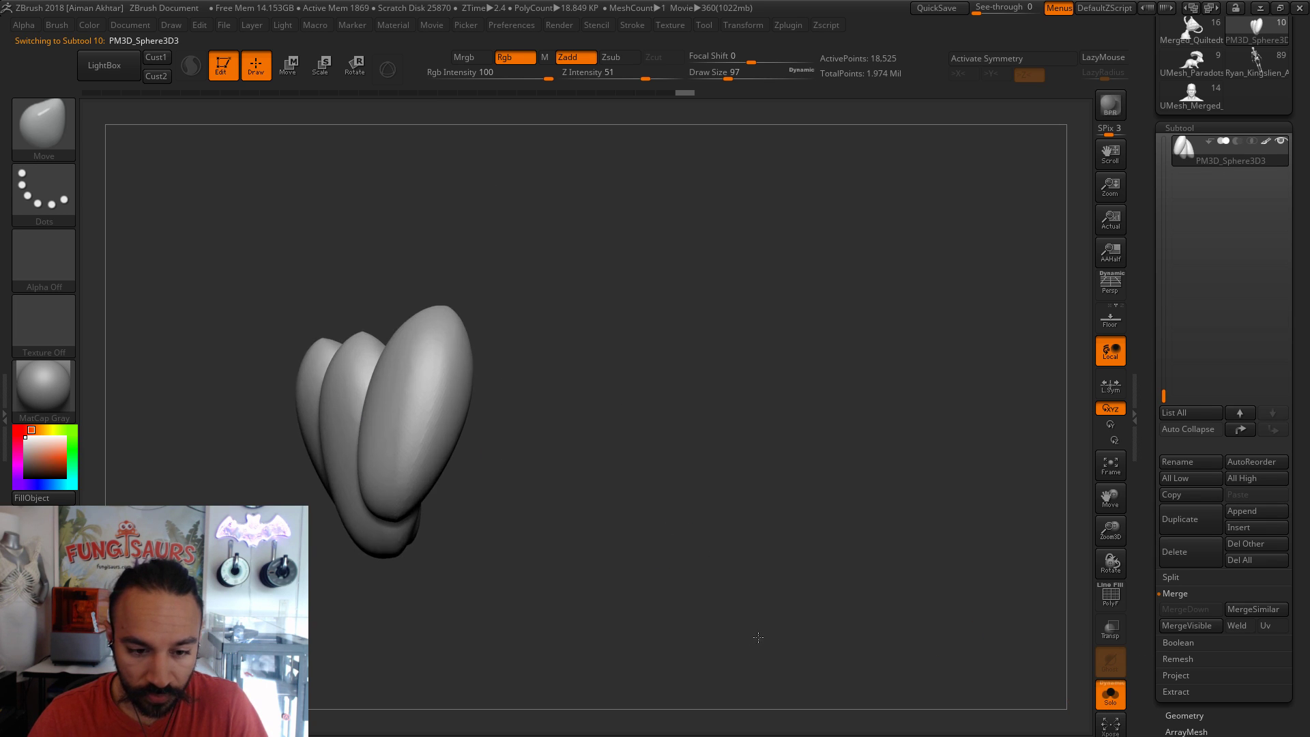
{"action": "left_click_drag", "start_coordinate": [763, 605], "coordinate": [1090, 674]}
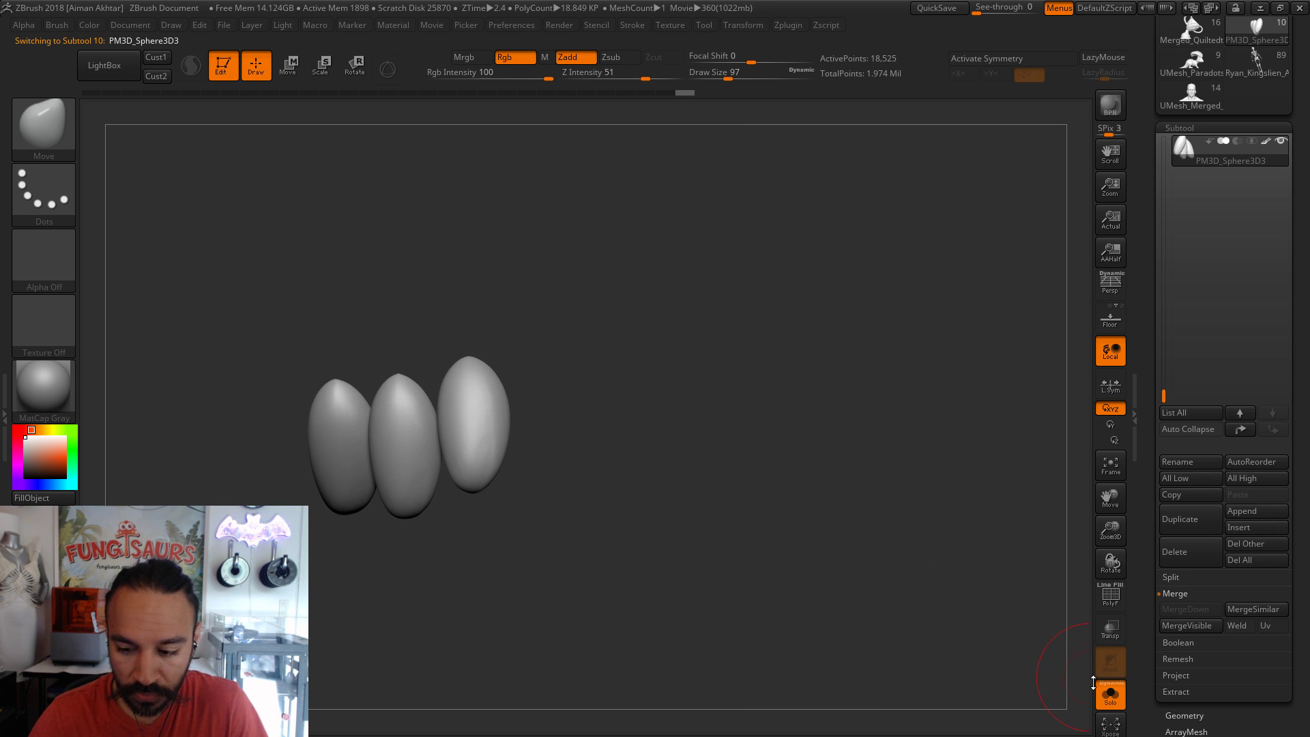
{"action": "left_click_drag", "start_coordinate": [679, 508], "coordinate": [450, 488]}
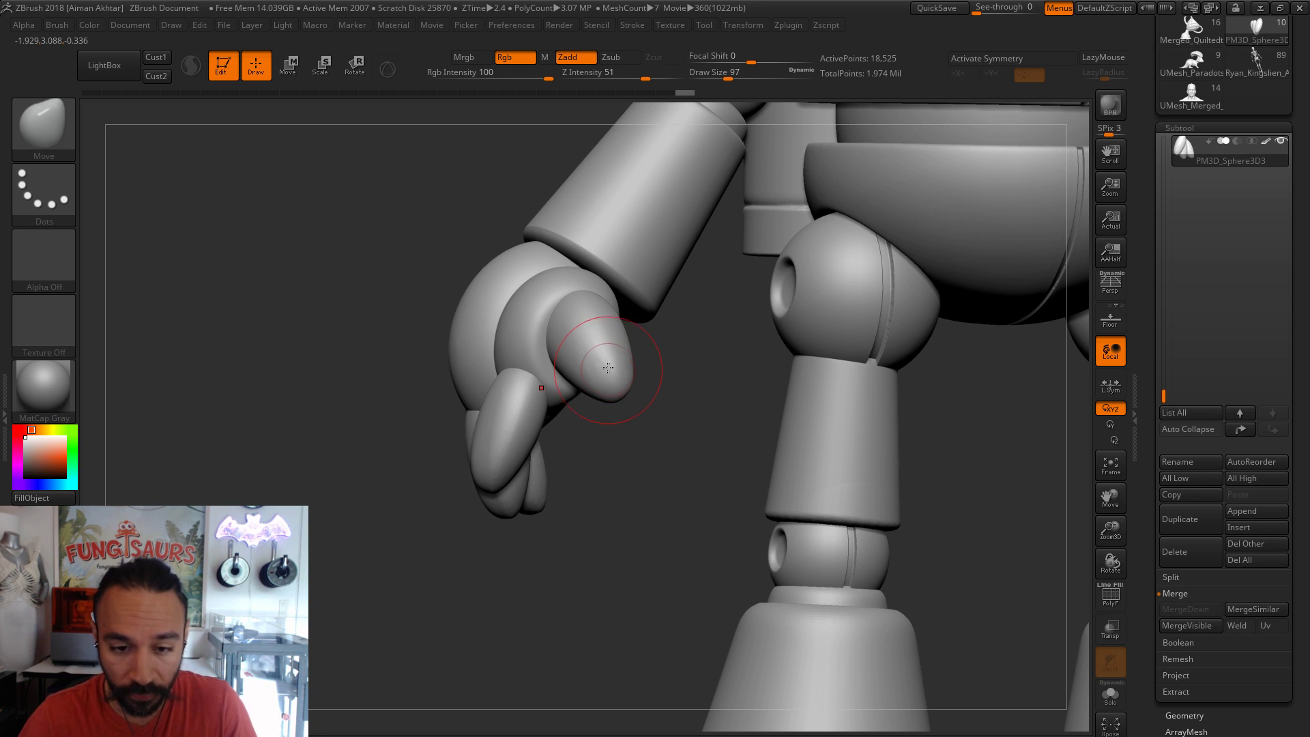
- Refine the thumb at draw size 187 and the palm at draw size 116 with the Move brush
{"action": "left_click", "coordinate": [607, 344], "text": "alt"}
{"action": "key", "text": "s"}
{"action": "mouse_move", "coordinate": [566, 292]}
{"action": "left_mouse_down"}
{"action": "mouse_move", "coordinate": [590, 293]}
{"action": "mouse_move", "coordinate": [568, 358]}
{"action": "left_mouse_up"}
{"action": "left_click_drag", "start_coordinate": [710, 441], "coordinate": [535, 319]}
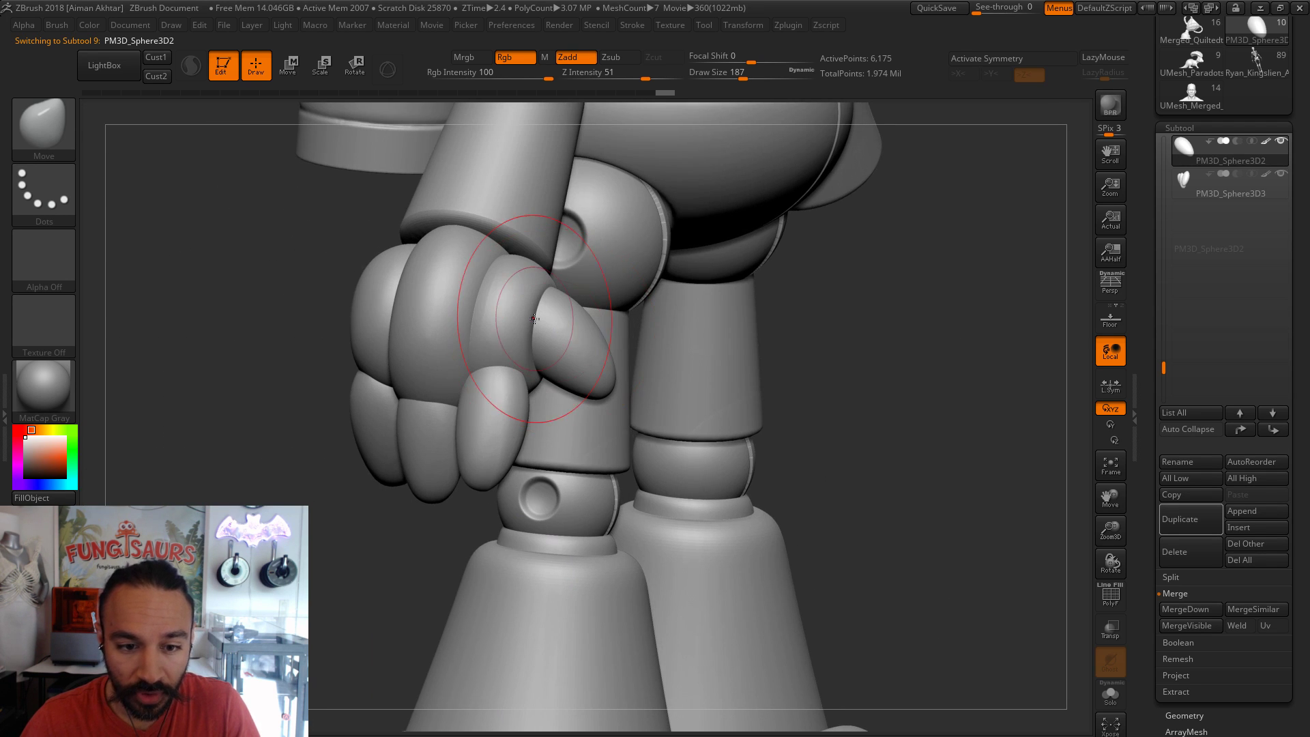
{"action": "left_click_drag", "start_coordinate": [521, 269], "coordinate": [486, 313], "text": "shift"}
{"action": "left_click_drag", "start_coordinate": [282, 428], "coordinate": [357, 435]}
{"action": "left_click_drag", "start_coordinate": [437, 314], "coordinate": [544, 296]}
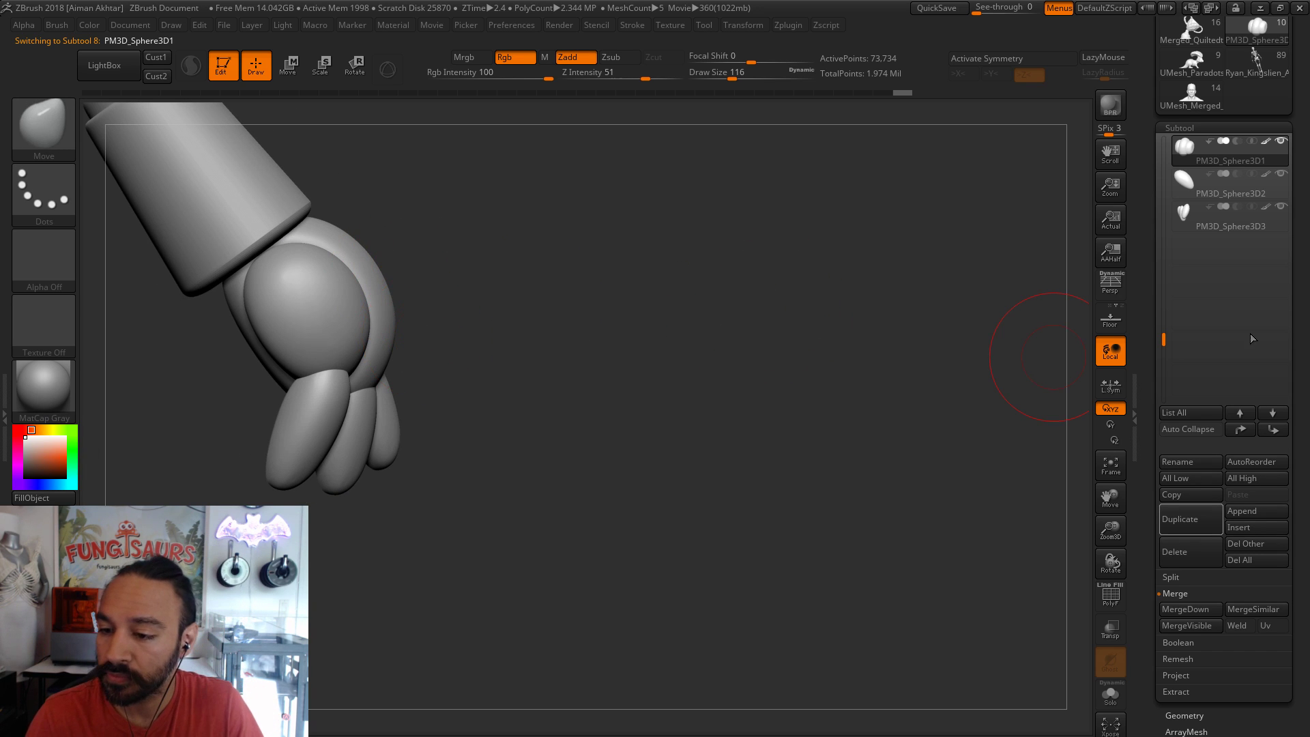
- Merge the palm, thumb and finger subtools into a single hand subtool
{"action": "left_click_drag", "start_coordinate": [1160, 337], "coordinate": [1162, 273]}
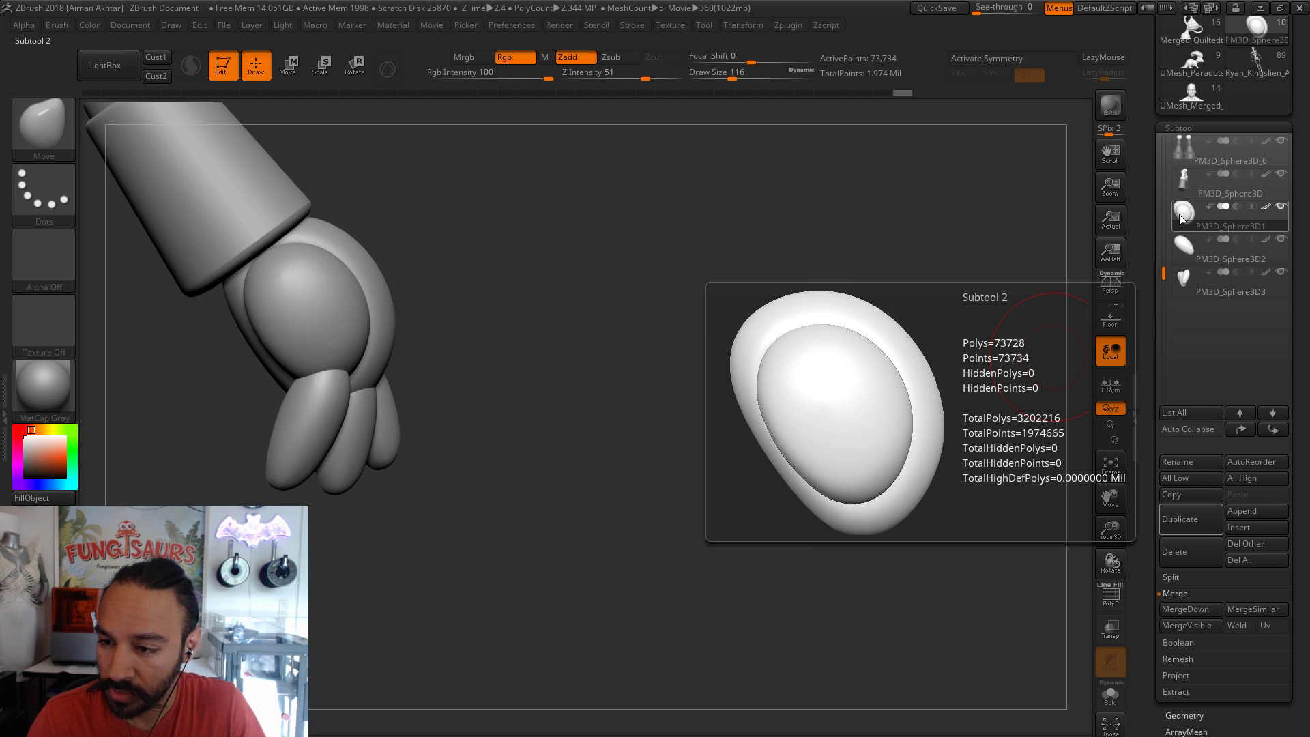
{"action": "left_click", "coordinate": [1185, 217]}
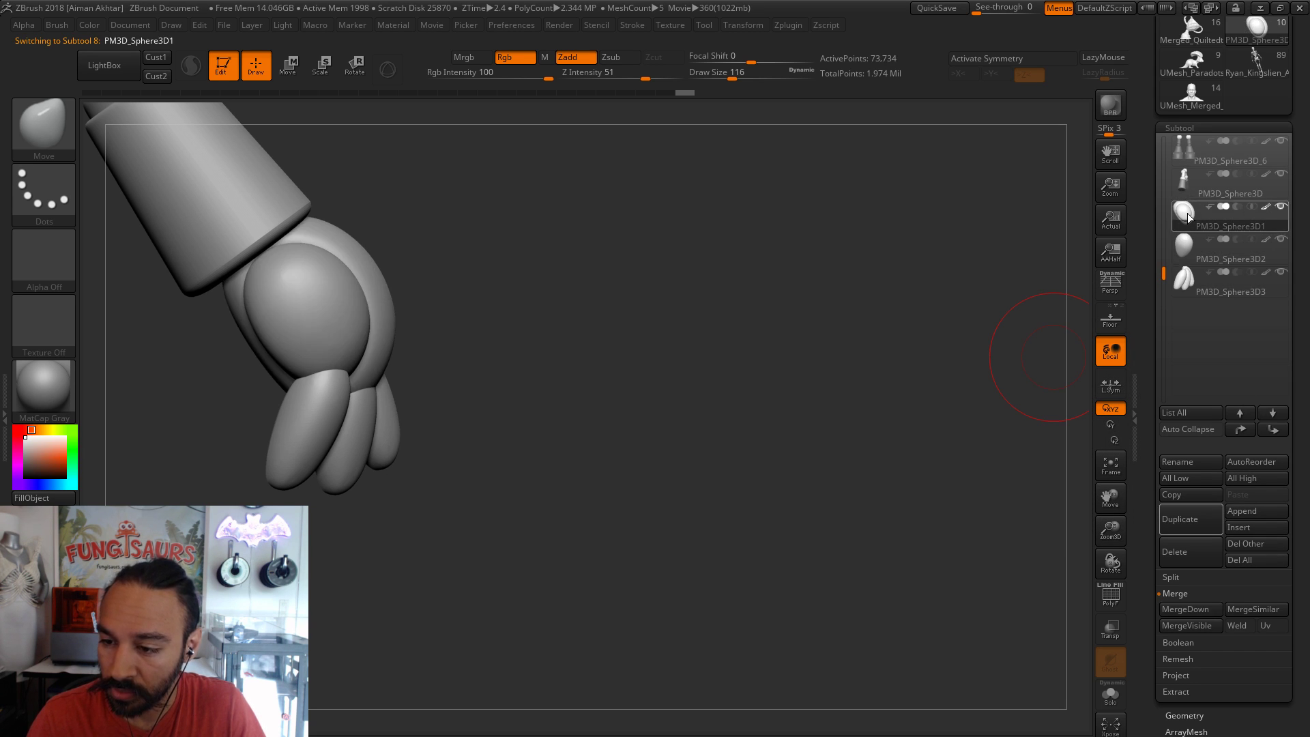
{"action": "left_click", "coordinate": [1190, 611]}
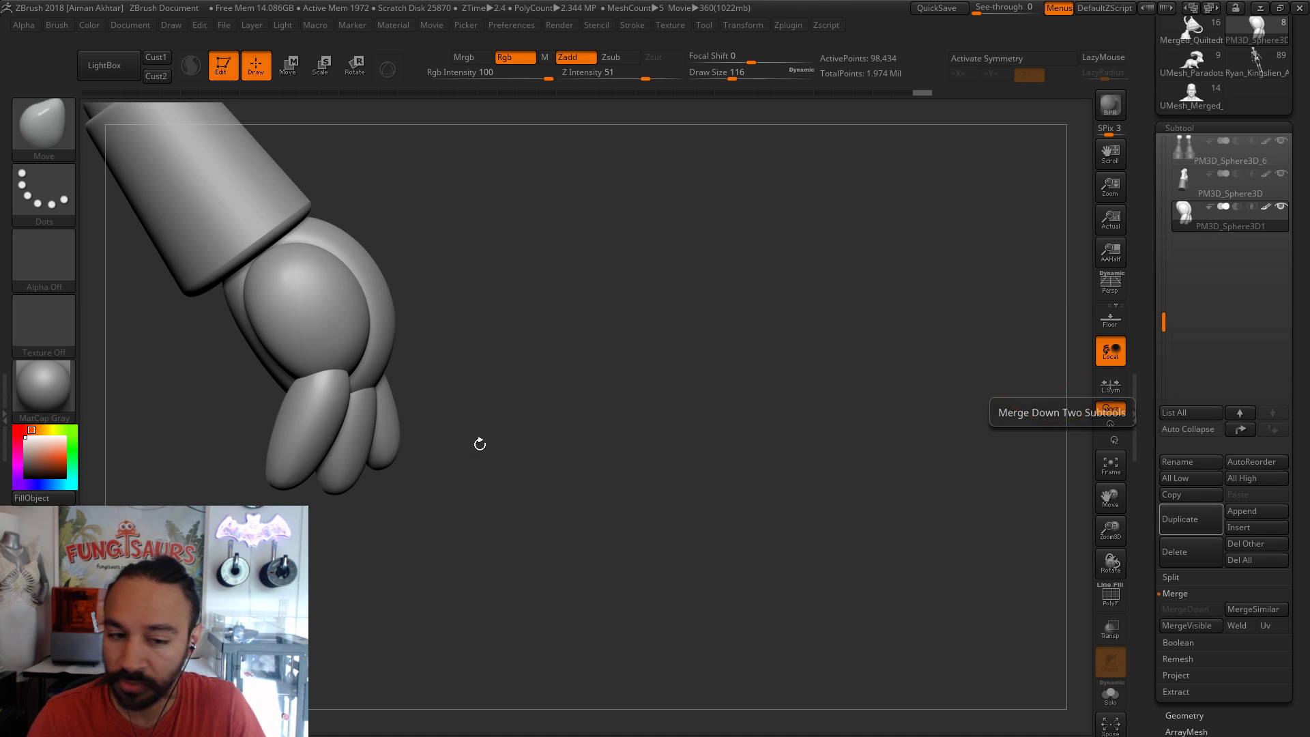
- Nudge the merged hand into place below the forearm with Transpose lines from the back and side views
{"action": "left_click", "coordinate": [287, 65]}
{"action": "left_click_drag", "start_coordinate": [491, 230], "coordinate": [533, 217]}
{"action": "left_click_drag", "start_coordinate": [447, 252], "coordinate": [440, 256]}
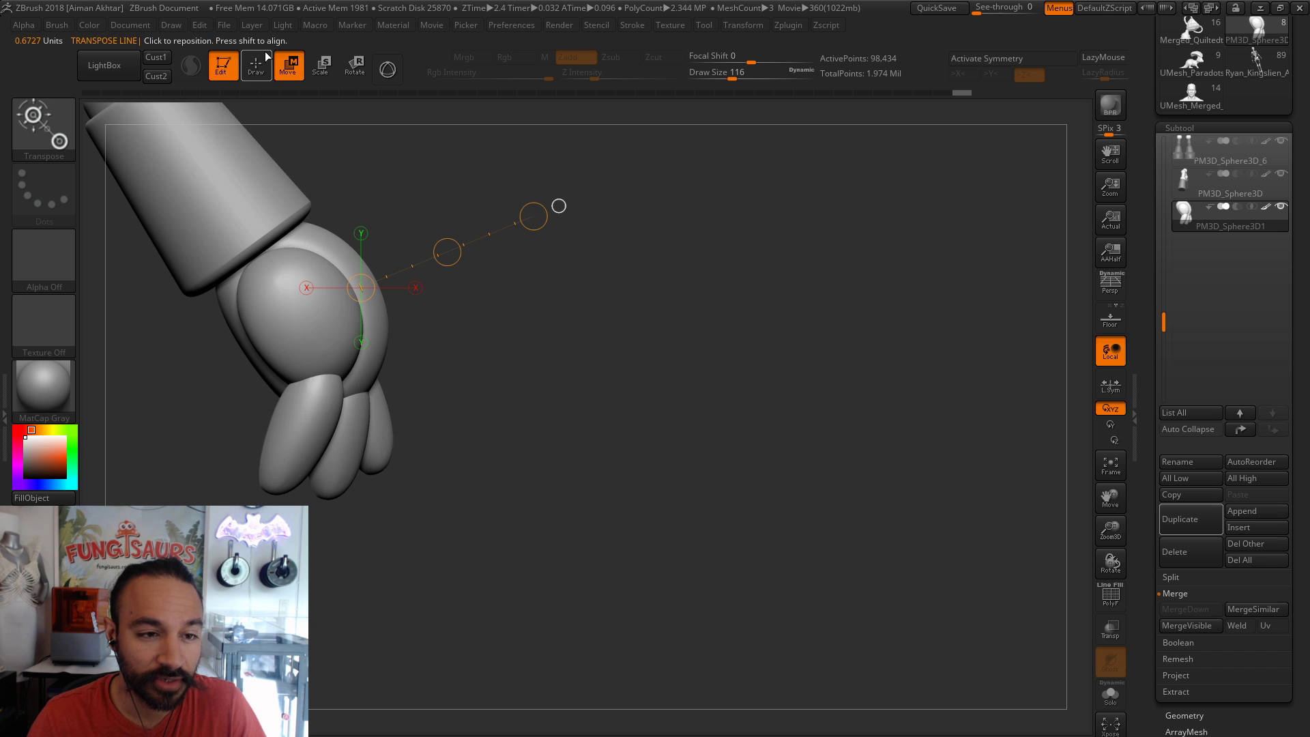
{"action": "key", "text": "q"}
{"action": "mouse_move", "coordinate": [345, 123]}
{"action": "left_mouse_down"}
{"action": "mouse_move", "coordinate": [594, 311]}
{"action": "mouse_move", "coordinate": [535, 313]}
{"action": "mouse_move", "coordinate": [664, 314]}
{"action": "left_mouse_up"}
{"action": "left_click_drag", "start_coordinate": [714, 387], "coordinate": [678, 321]}
{"action": "left_click", "coordinate": [287, 65]}
{"action": "left_click_drag", "start_coordinate": [461, 318], "coordinate": [704, 317]}
{"action": "left_click_drag", "start_coordinate": [582, 317], "coordinate": [581, 318]}
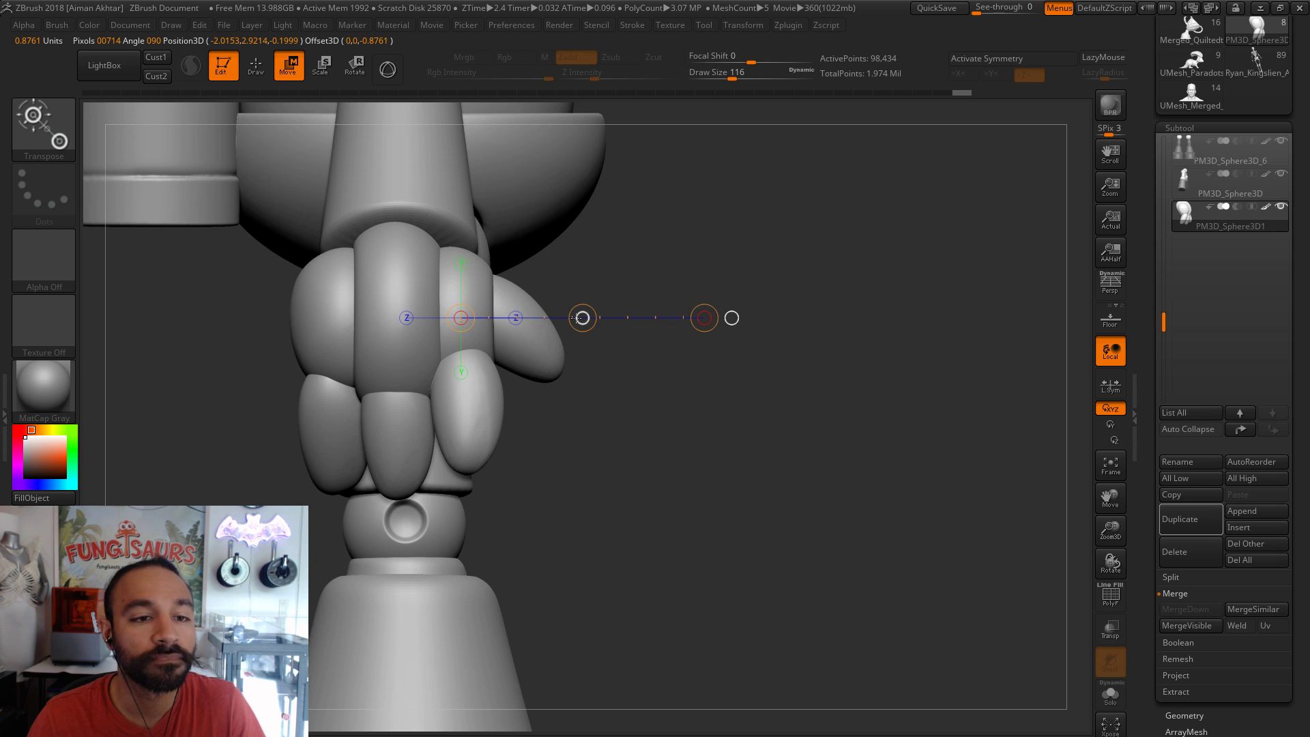
{"action": "left_click", "coordinate": [263, 66]}
- Mask all but one digit at a time and split the thumb and each finger from the palm as separate subtools
{"action": "mouse_move", "coordinate": [741, 409]}
{"action": "left_mouse_down", "text": "alt"}
{"action": "mouse_move", "coordinate": [750, 426]}
{"action": "mouse_move", "coordinate": [648, 451]}
{"action": "mouse_move", "coordinate": [553, 498]}
{"action": "mouse_move", "coordinate": [549, 516]}
{"action": "left_mouse_up", "text": "alt"}
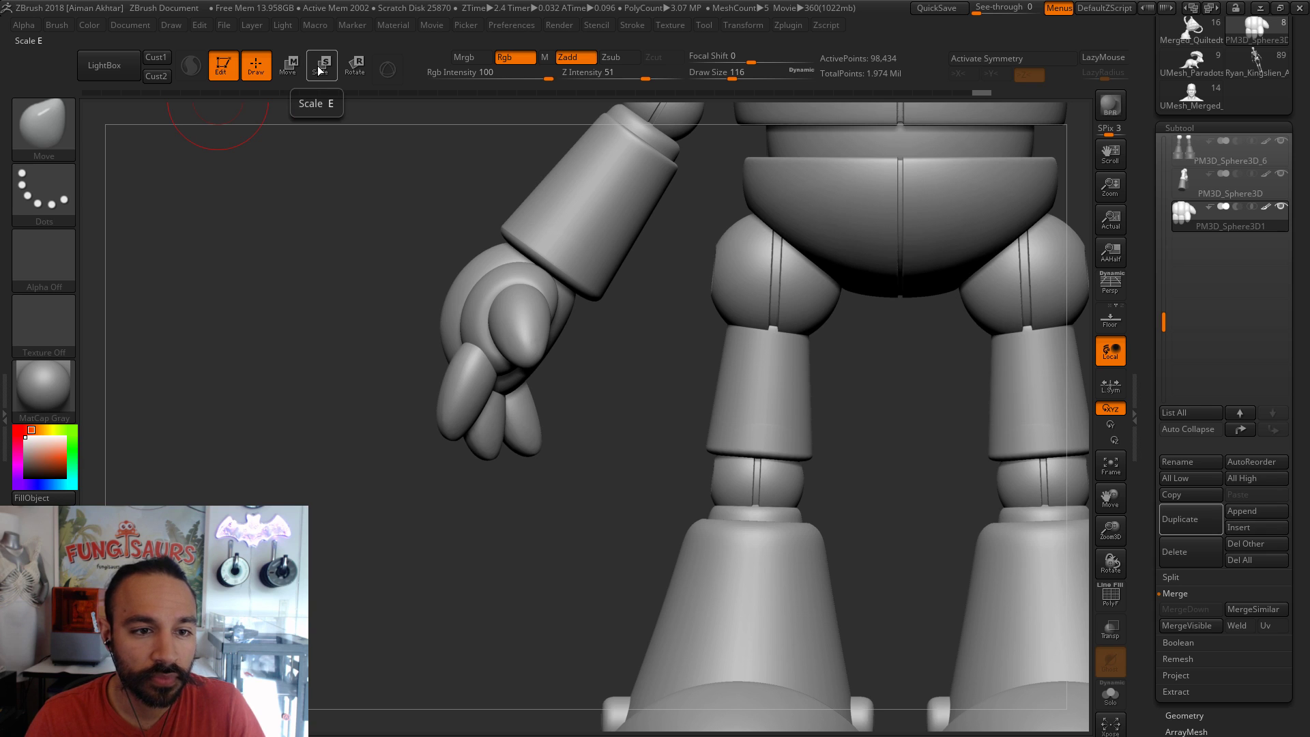
{"action": "left_click", "coordinate": [288, 65]}
{"action": "left_click_drag", "start_coordinate": [542, 348], "coordinate": [513, 270], "text": "ctrl"}
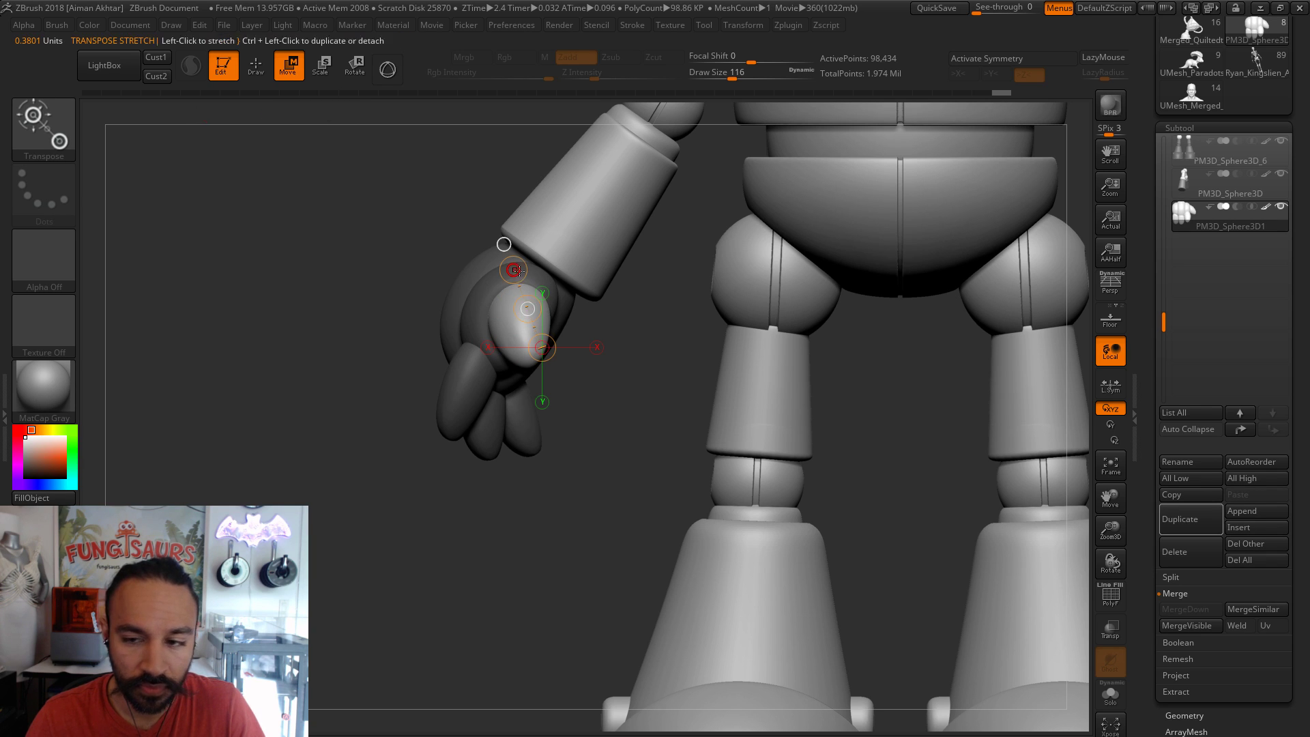
{"action": "left_click", "coordinate": [1173, 577]}
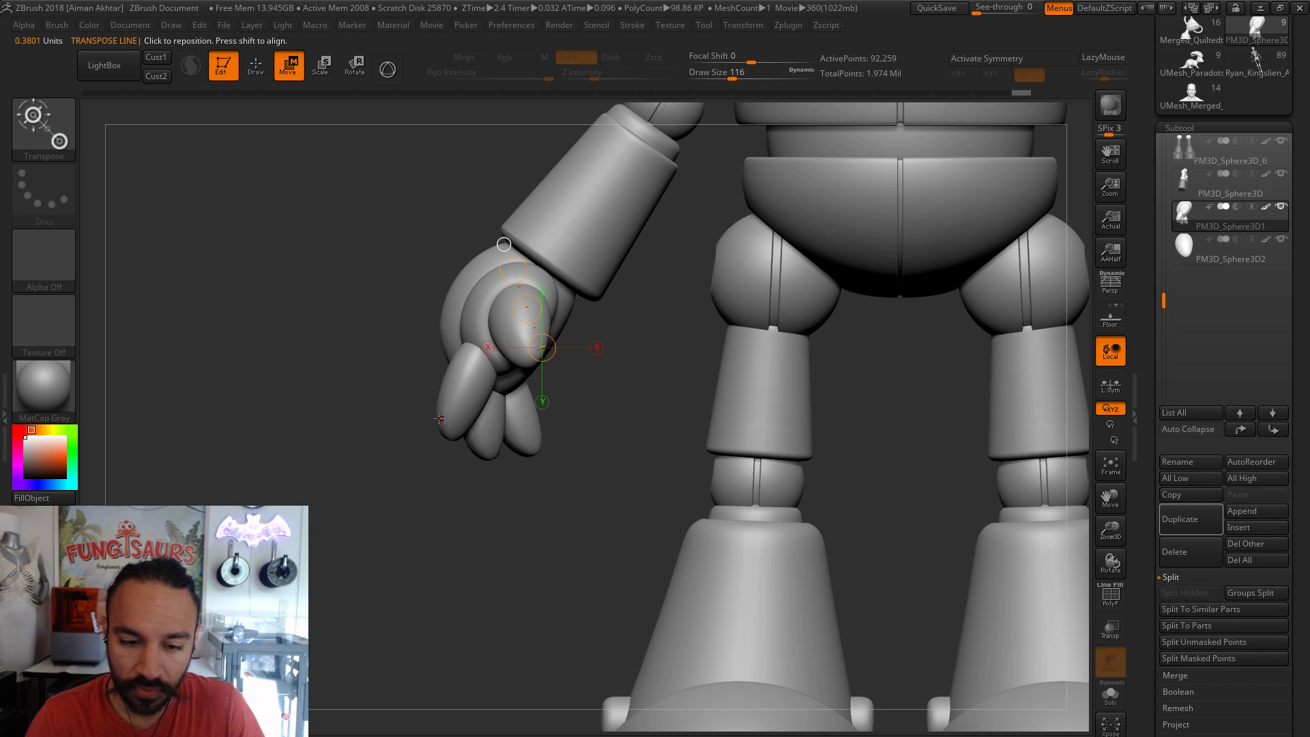
{"action": "left_click_drag", "start_coordinate": [460, 404], "coordinate": [480, 295], "text": "ctrl"}
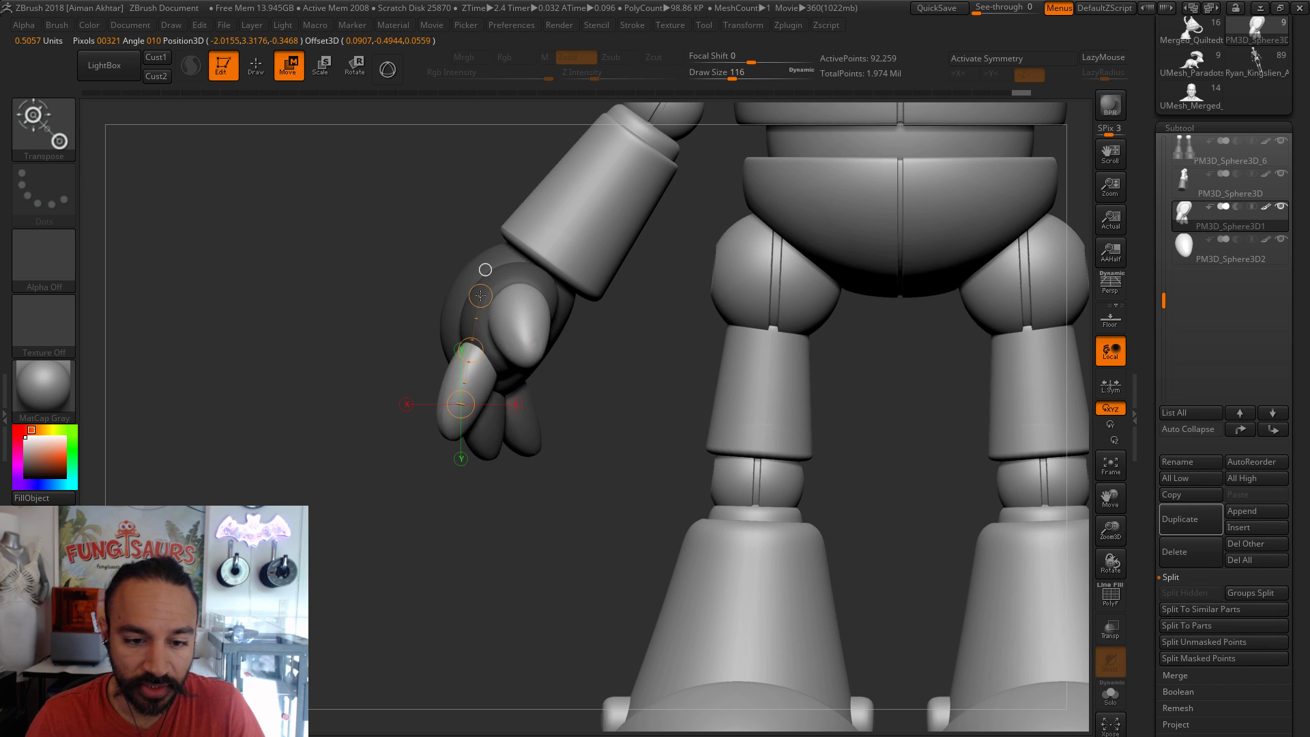
{"action": "left_click", "coordinate": [1201, 643]}
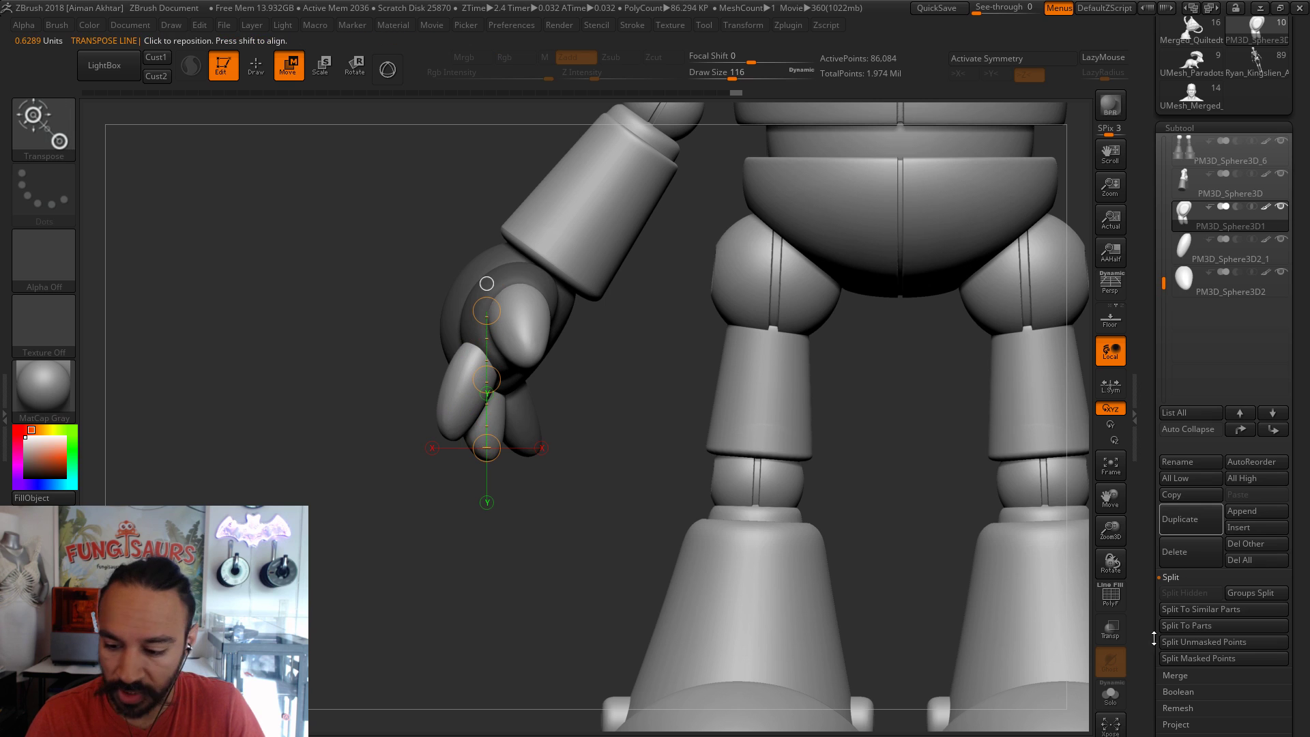
{"action": "left_click", "coordinate": [1186, 641]}
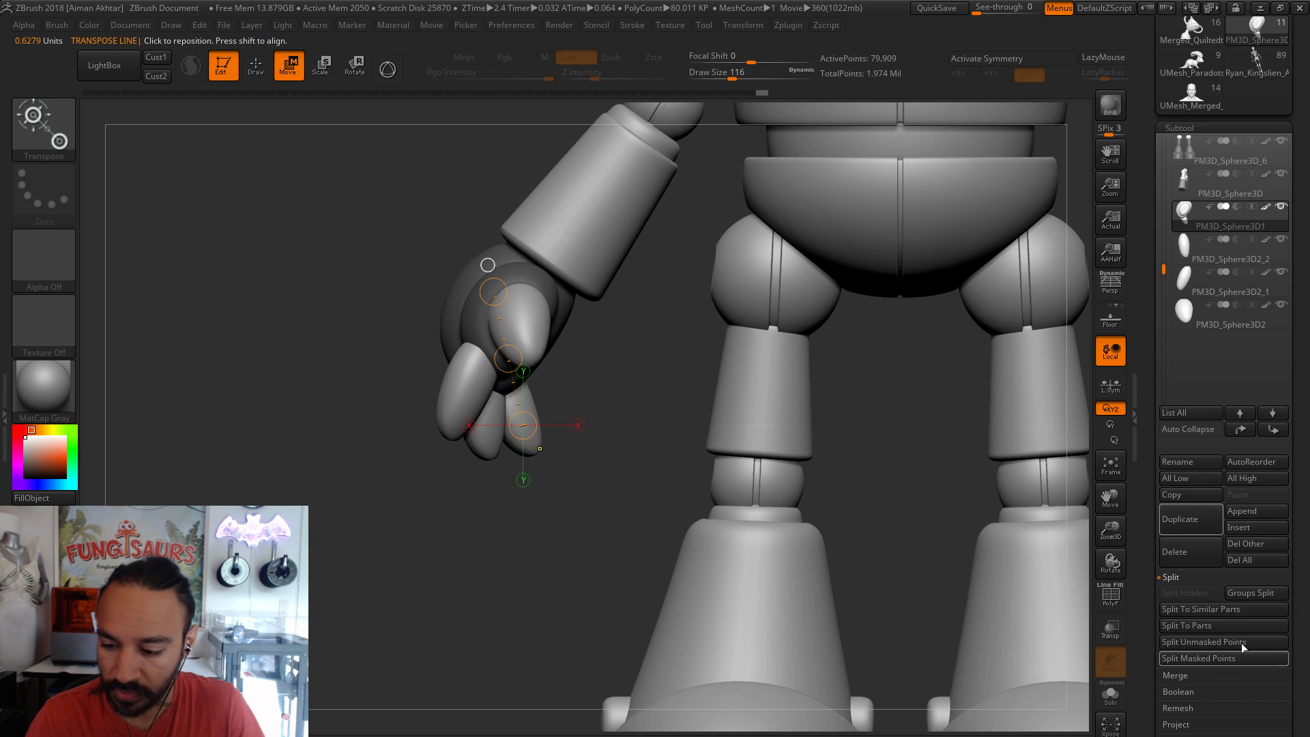
{"action": "left_click", "coordinate": [1216, 641]}
- Select the thumb subtool, set the draw size to 59 and show its polygon wireframe close up
{"action": "left_click", "coordinate": [1199, 263]}
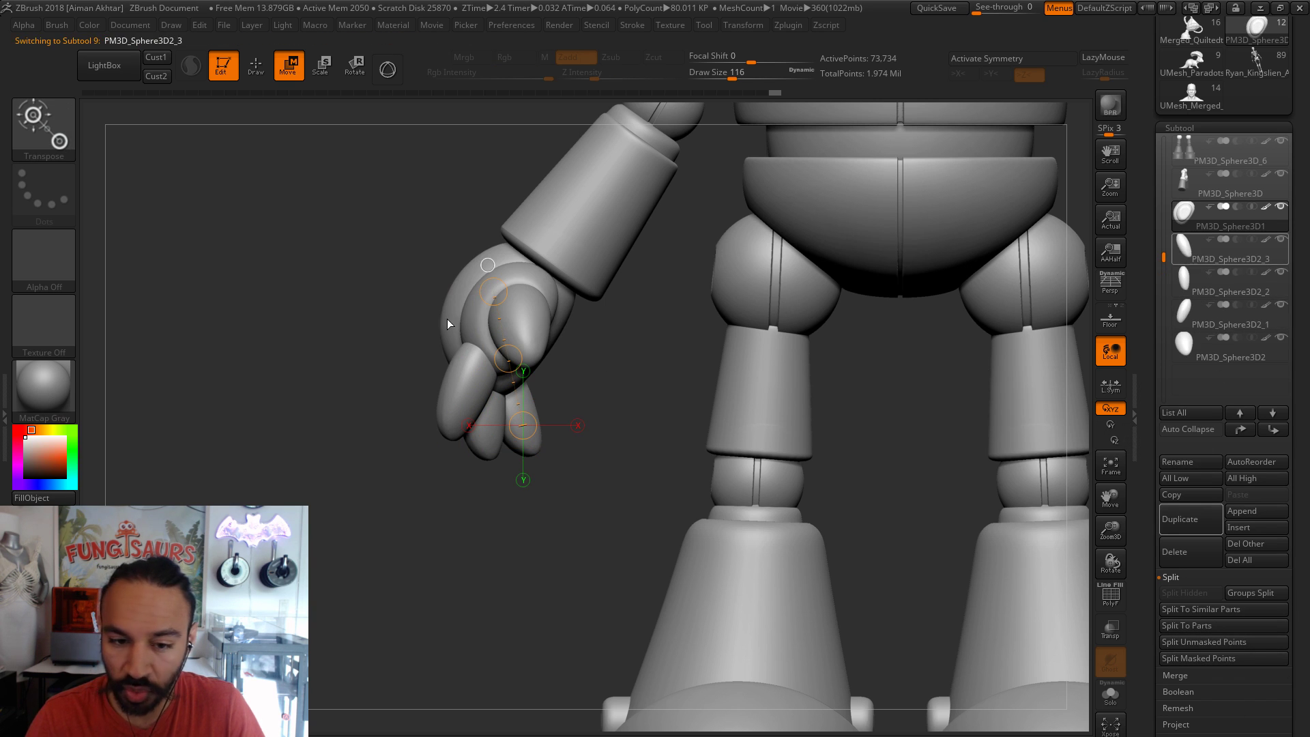
{"action": "key", "text": "q"}
{"action": "left_click", "coordinate": [514, 324], "text": "alt"}
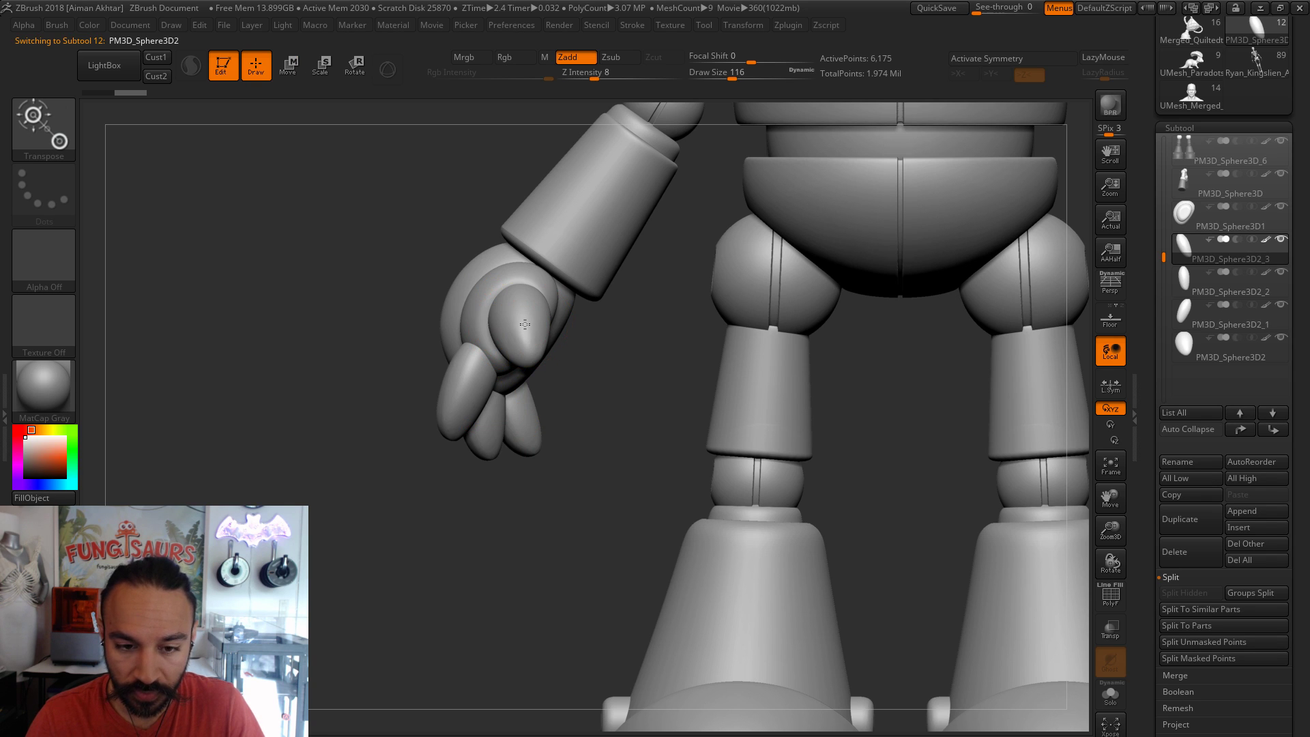
{"action": "key", "text": "s"}
{"action": "left_click_drag", "start_coordinate": [512, 324], "coordinate": [534, 347]}
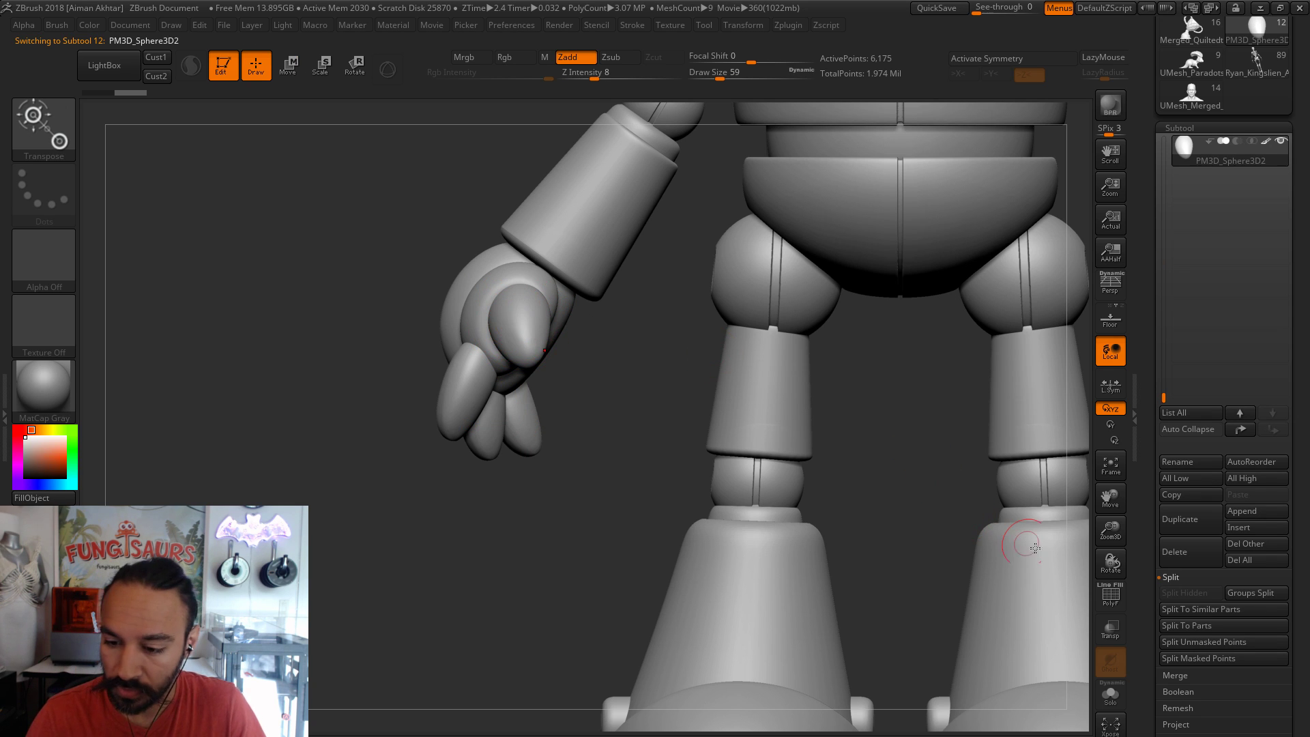
{"action": "left_click", "coordinate": [1109, 602]}
{"action": "left_click", "coordinate": [1110, 602]}
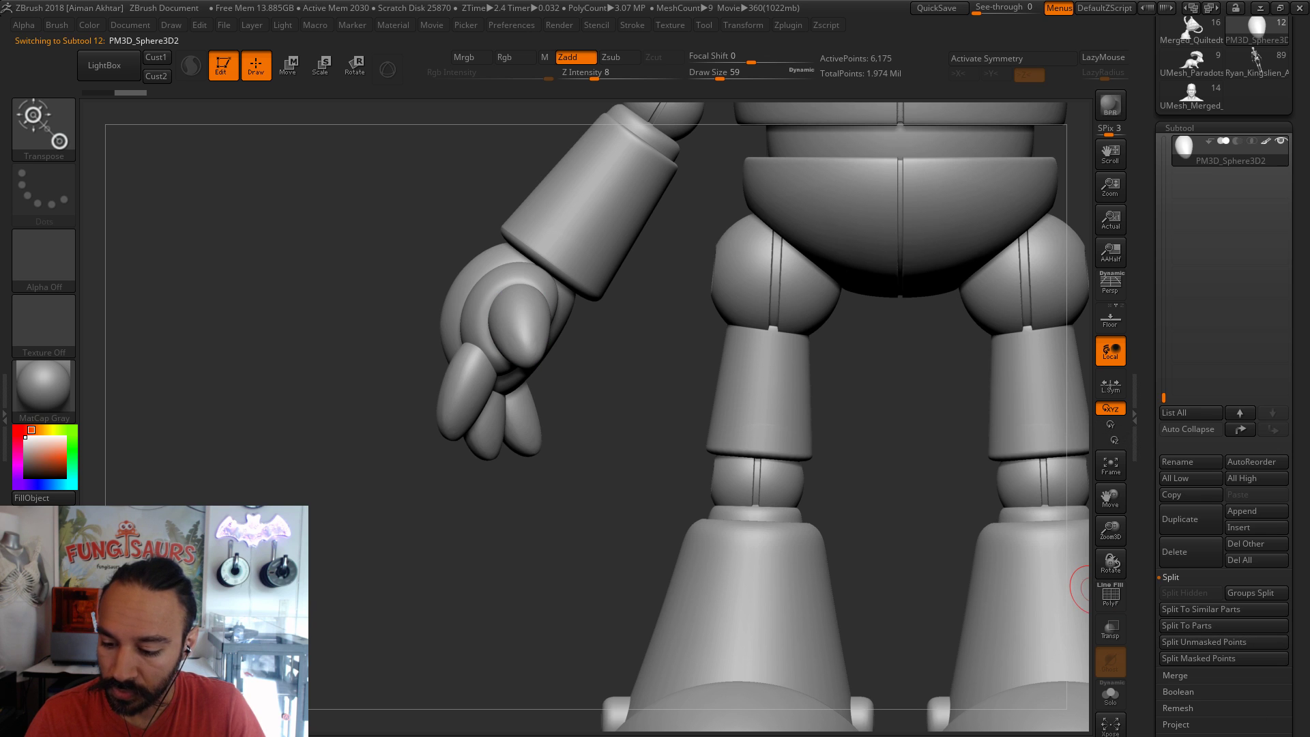
{"action": "left_click", "coordinate": [1180, 129]}
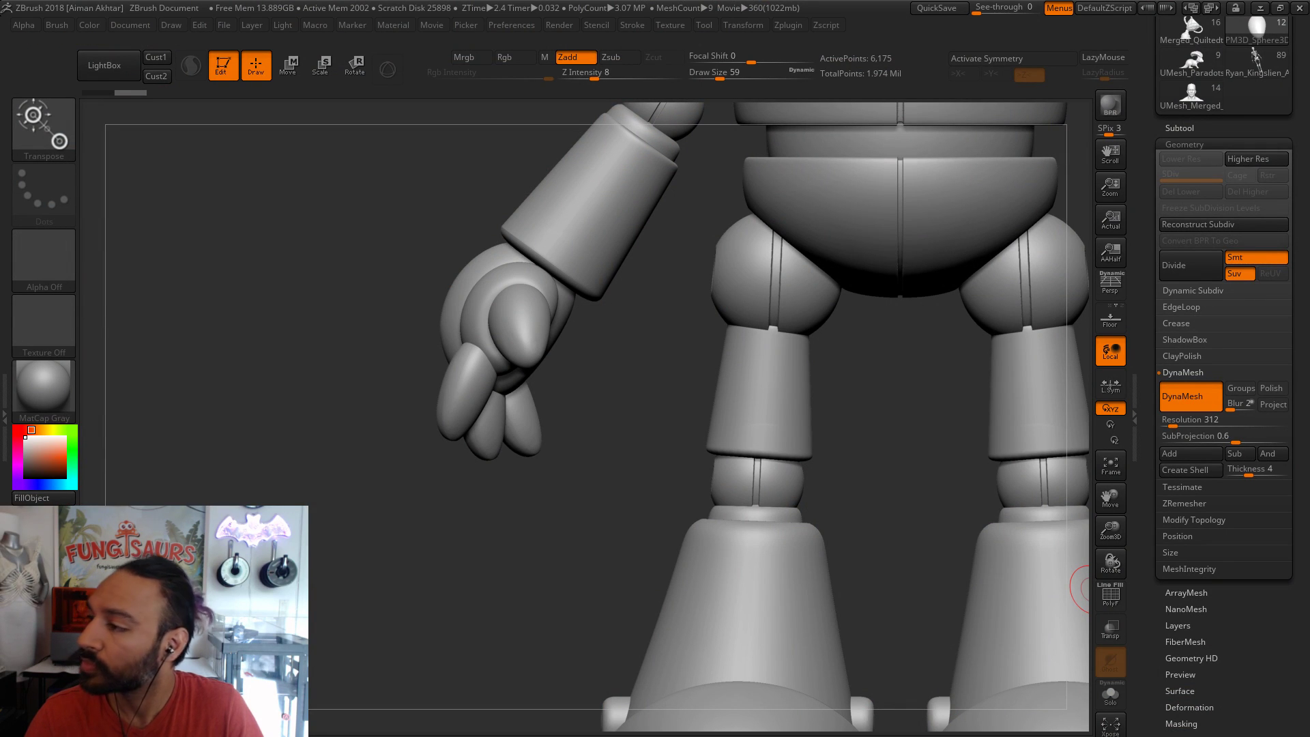
{"action": "key", "text": "w"}
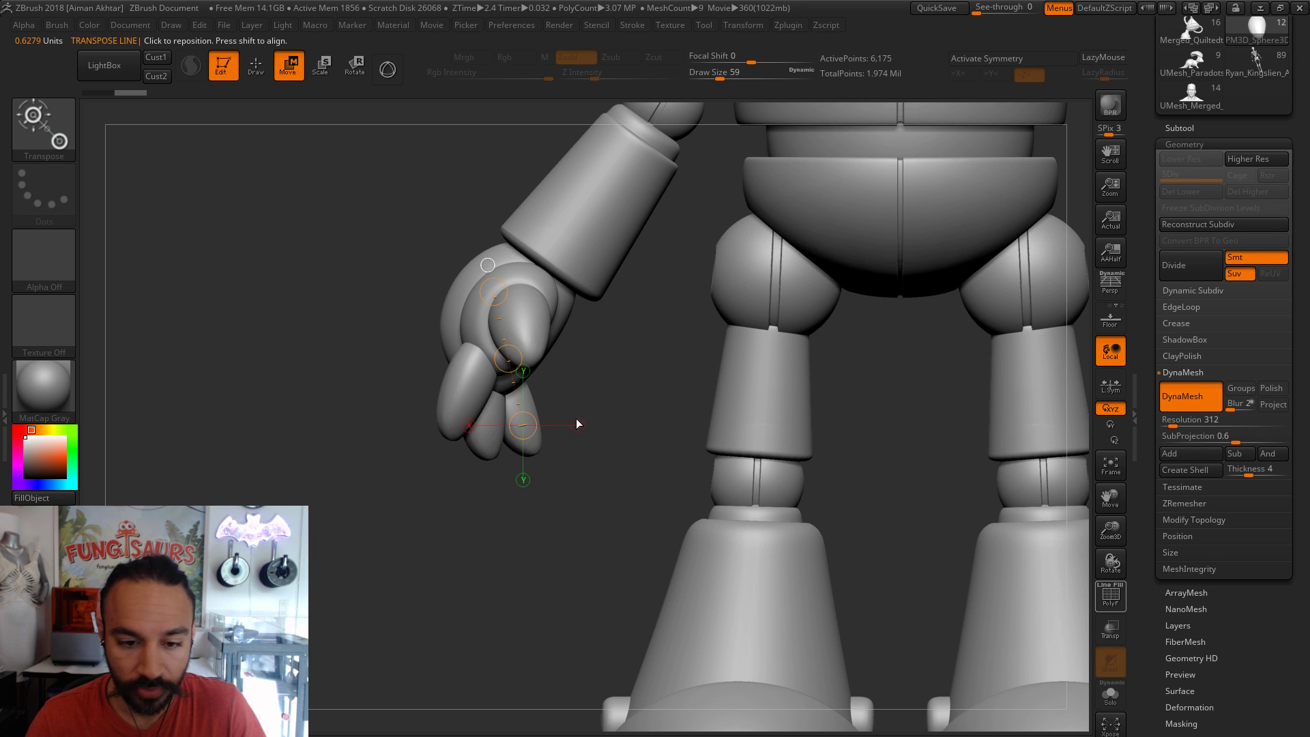
{"action": "key", "text": "shift+f"}
{"action": "left_click_drag", "start_coordinate": [644, 402], "coordinate": [707, 481], "text": "alt"}
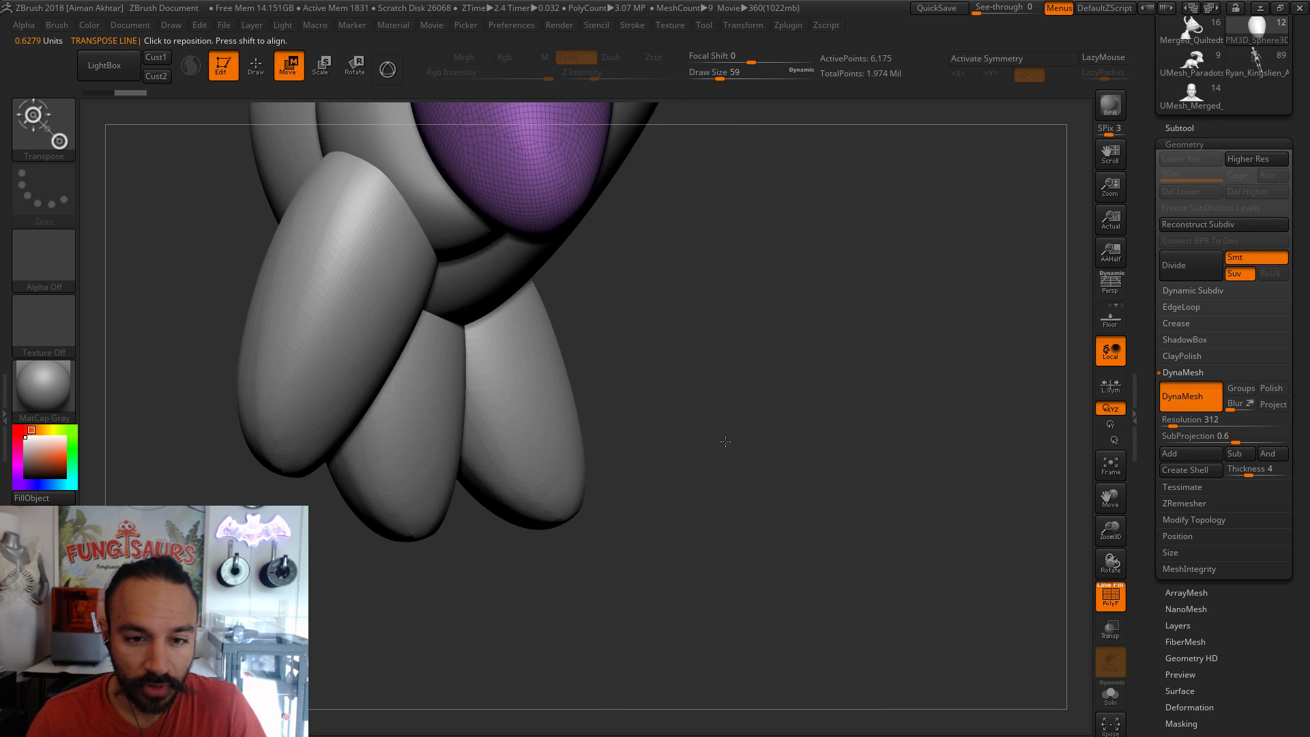
{"action": "left_click_drag", "start_coordinate": [713, 351], "coordinate": [743, 522], "text": "alt"}
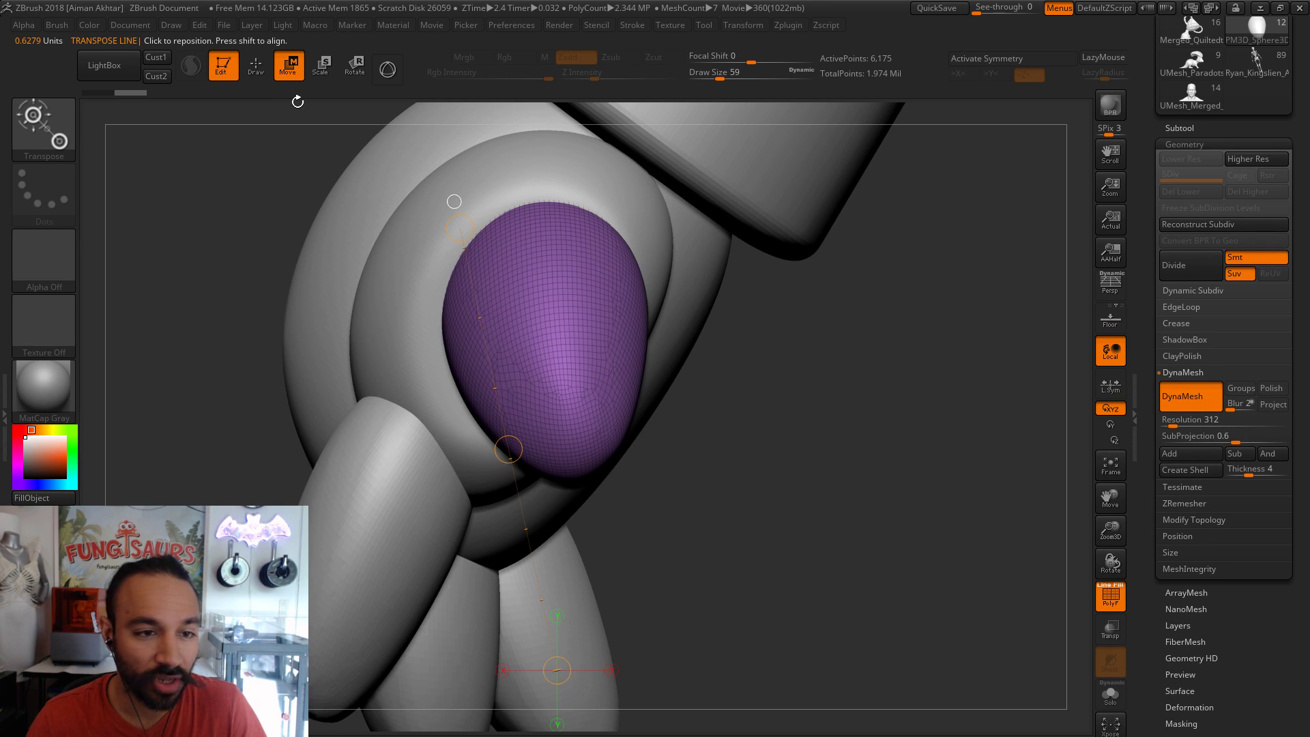
- Subdivide the thumb mesh once and delete its lower subdivision level
{"action": "left_click", "coordinate": [257, 77]}
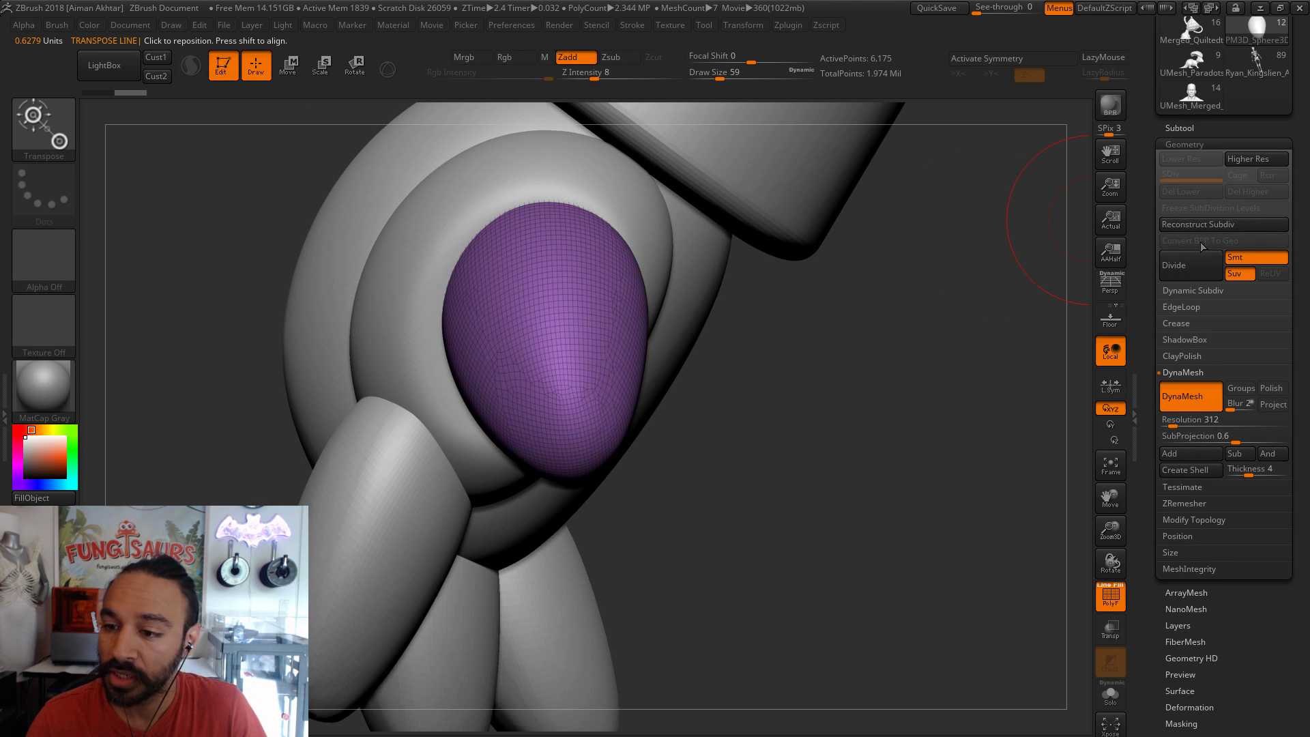
{"action": "left_click", "coordinate": [1197, 262]}
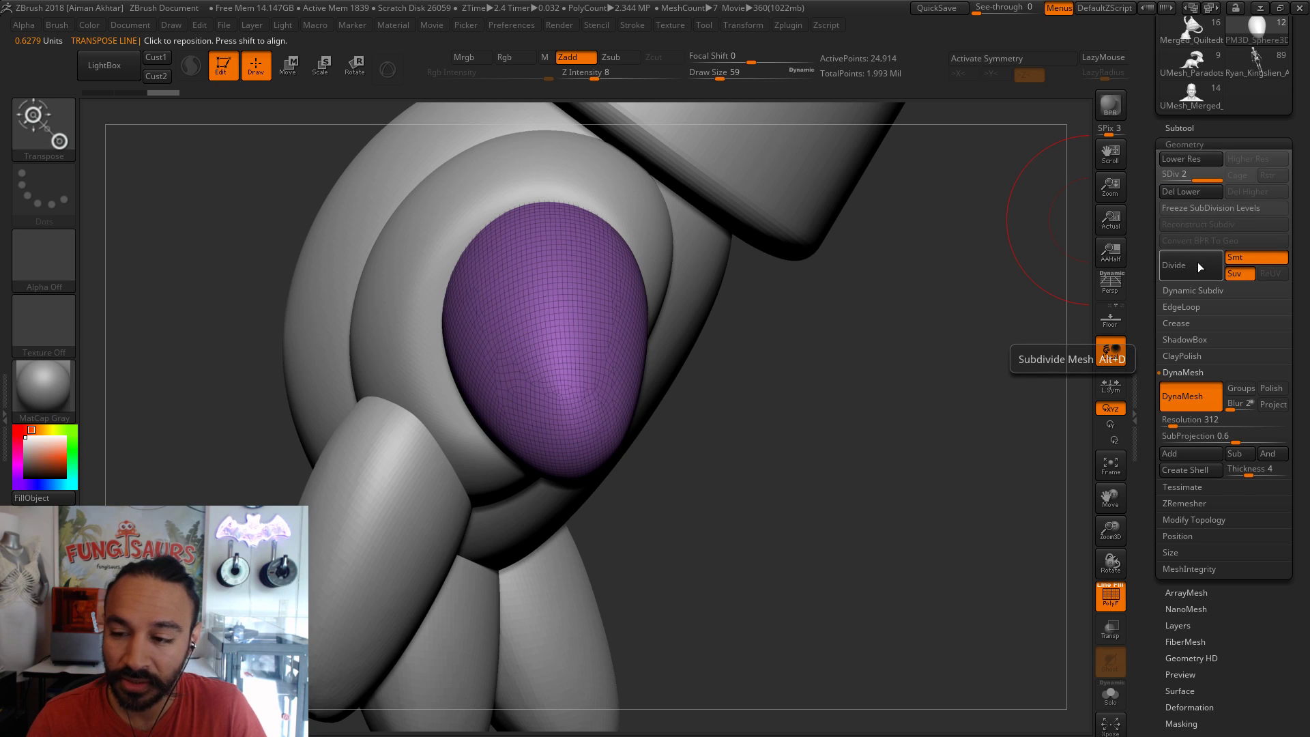
{"action": "left_click", "coordinate": [1178, 193]}
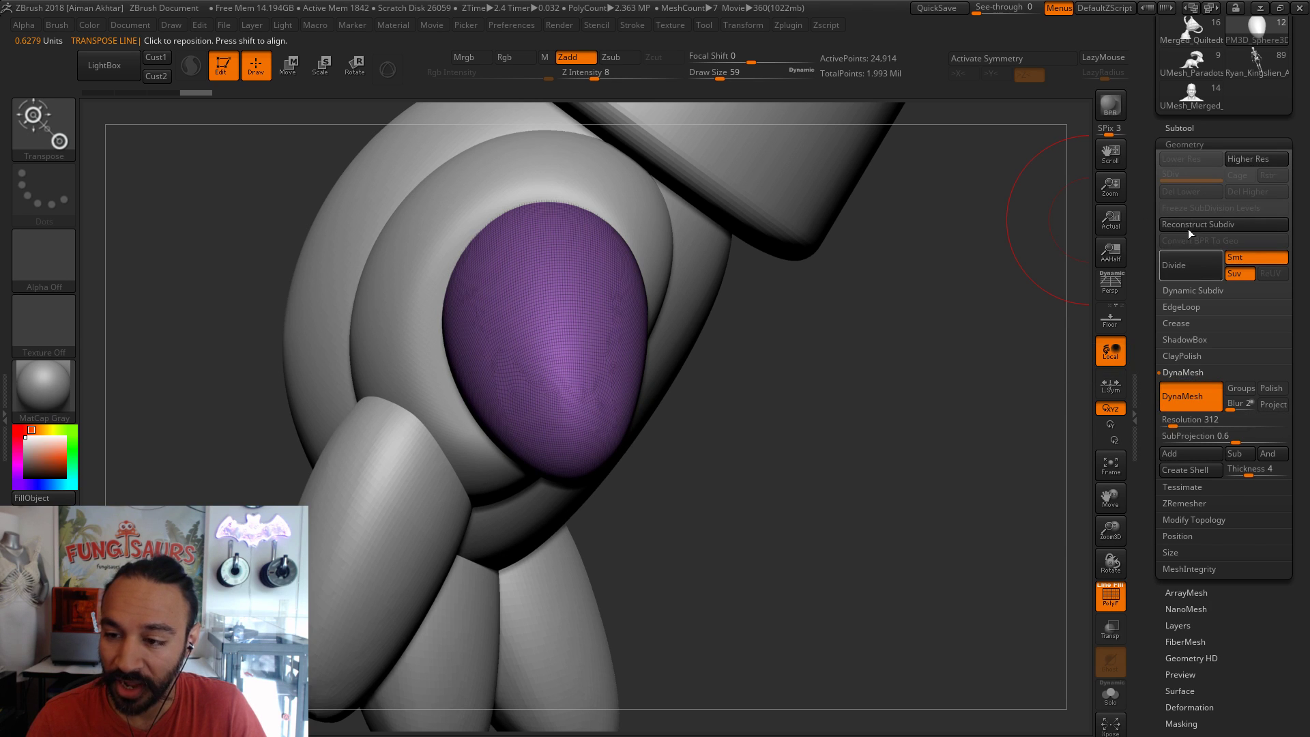
- Set the thumb's DynaMesh resolution to 1000
{"action": "left_click", "coordinate": [1168, 423]}
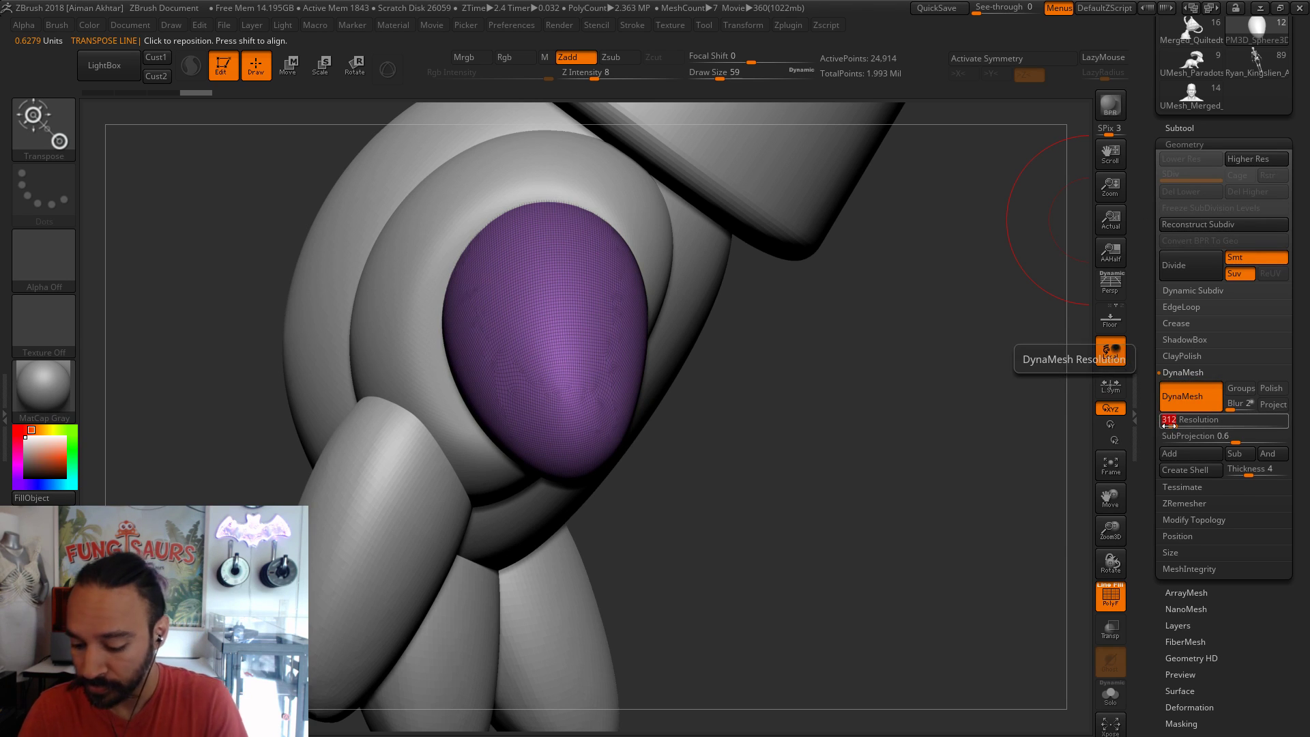
{"action": "type", "text": "1000"}
{"action": "key", "text": "Return"}
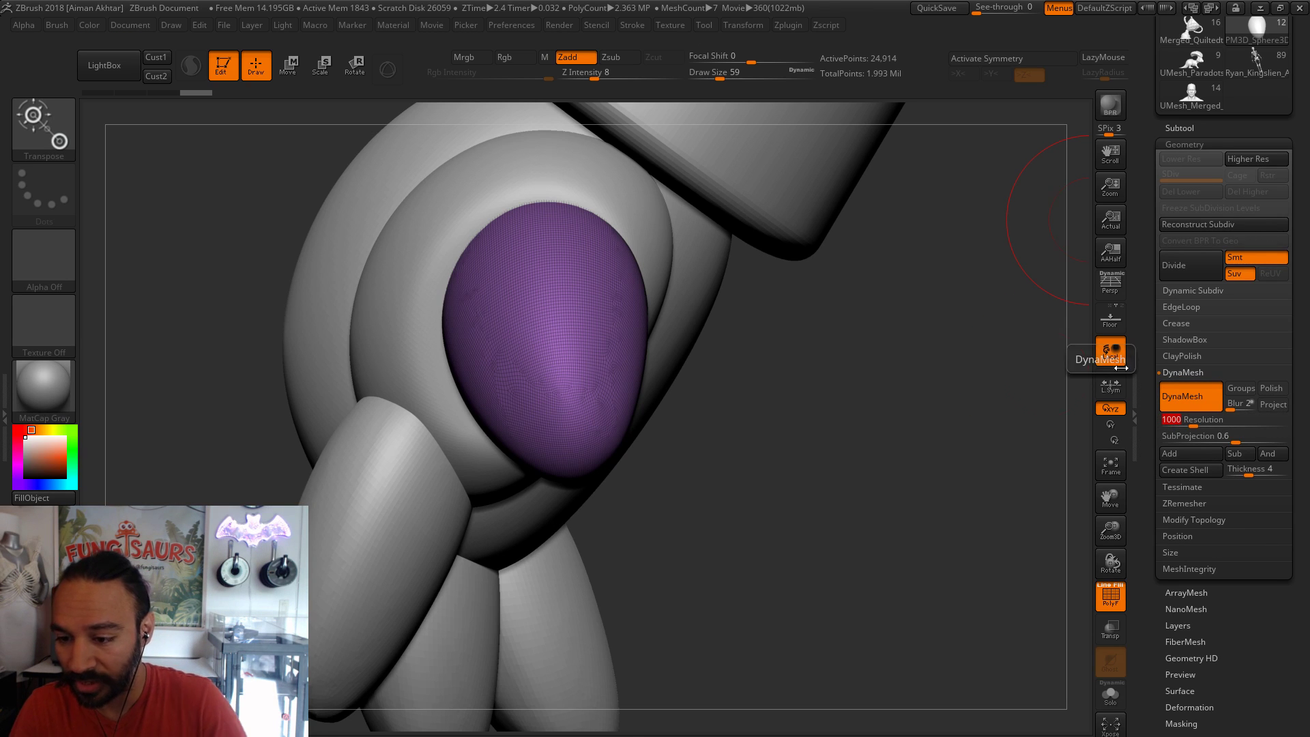
- Try remeshing the thumb at DynaMesh resolution 1000, inspect it from another angle and undo the remesh
{"action": "left_click_drag", "start_coordinate": [824, 434], "coordinate": [854, 466], "text": "ctrl"}
{"action": "key", "text": "w"}
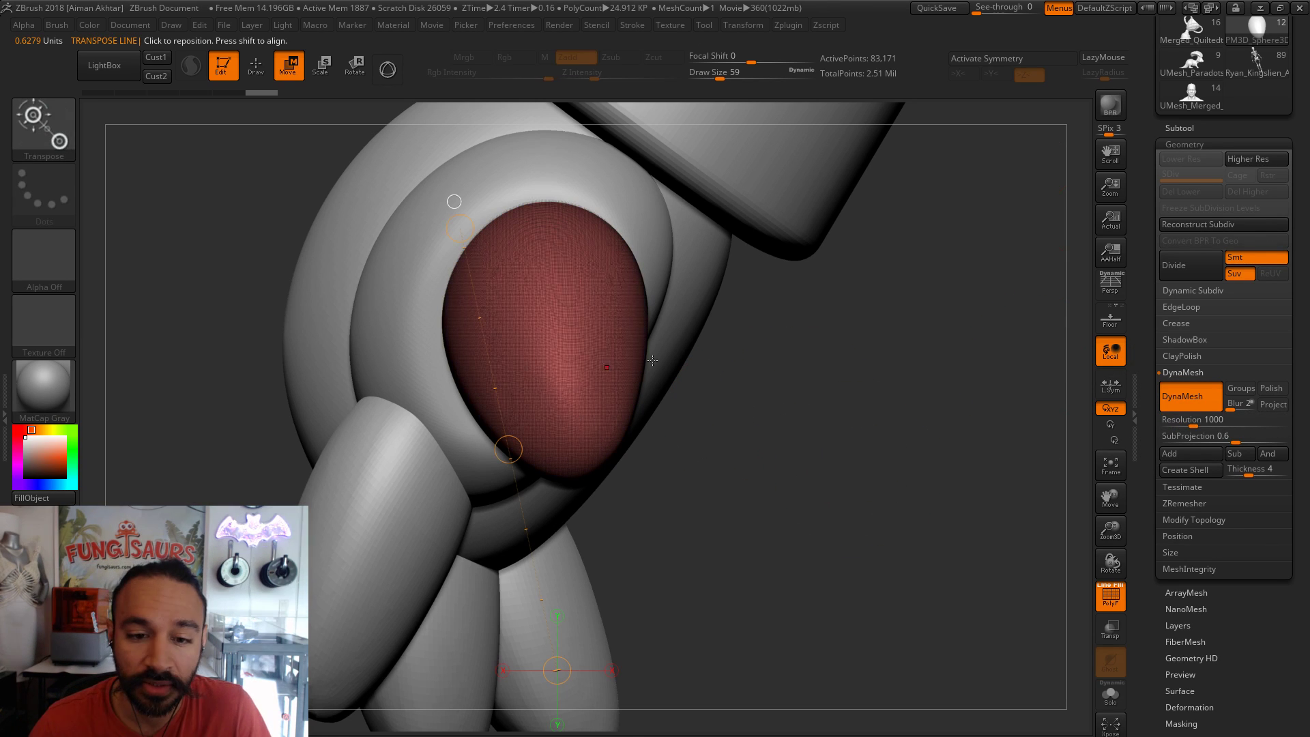
{"action": "key", "text": "q"}
{"action": "key", "text": "ctrl+z"}
{"action": "left_click_drag", "start_coordinate": [843, 440], "coordinate": [934, 480]}
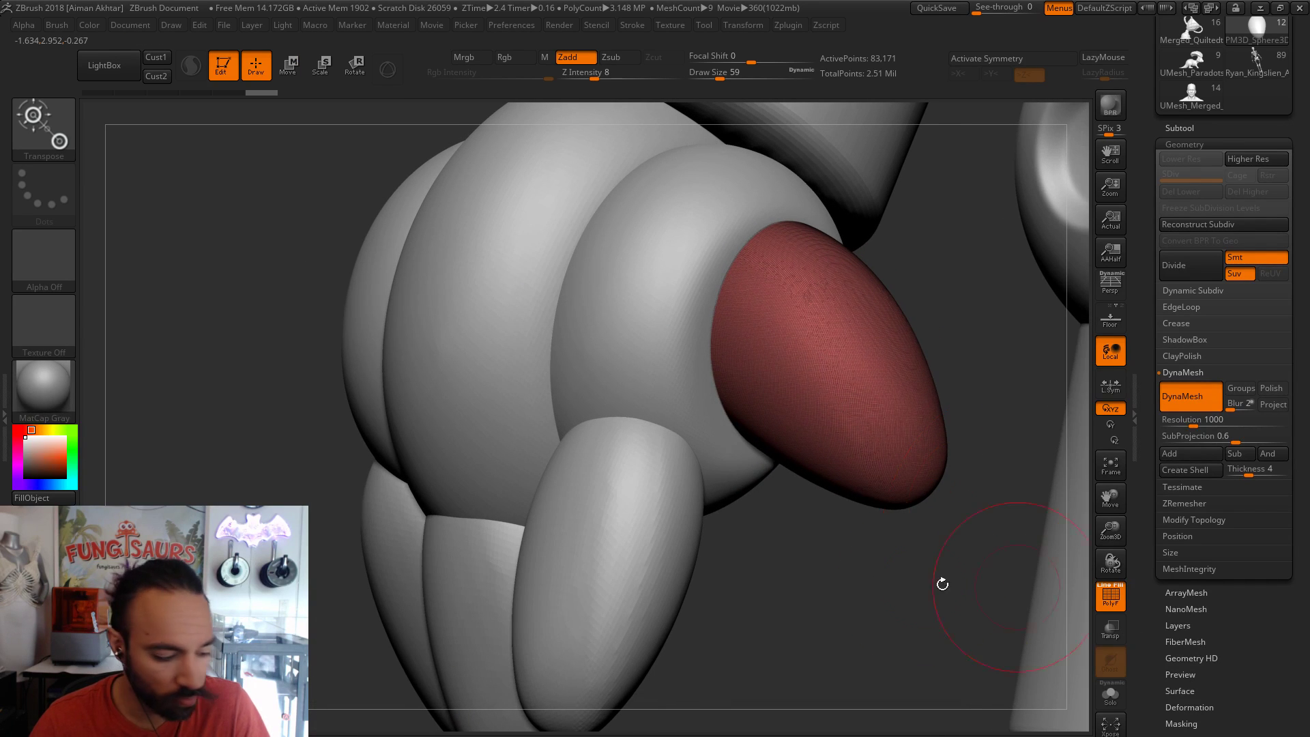
{"action": "left_click_drag", "start_coordinate": [805, 614], "coordinate": [634, 617]}
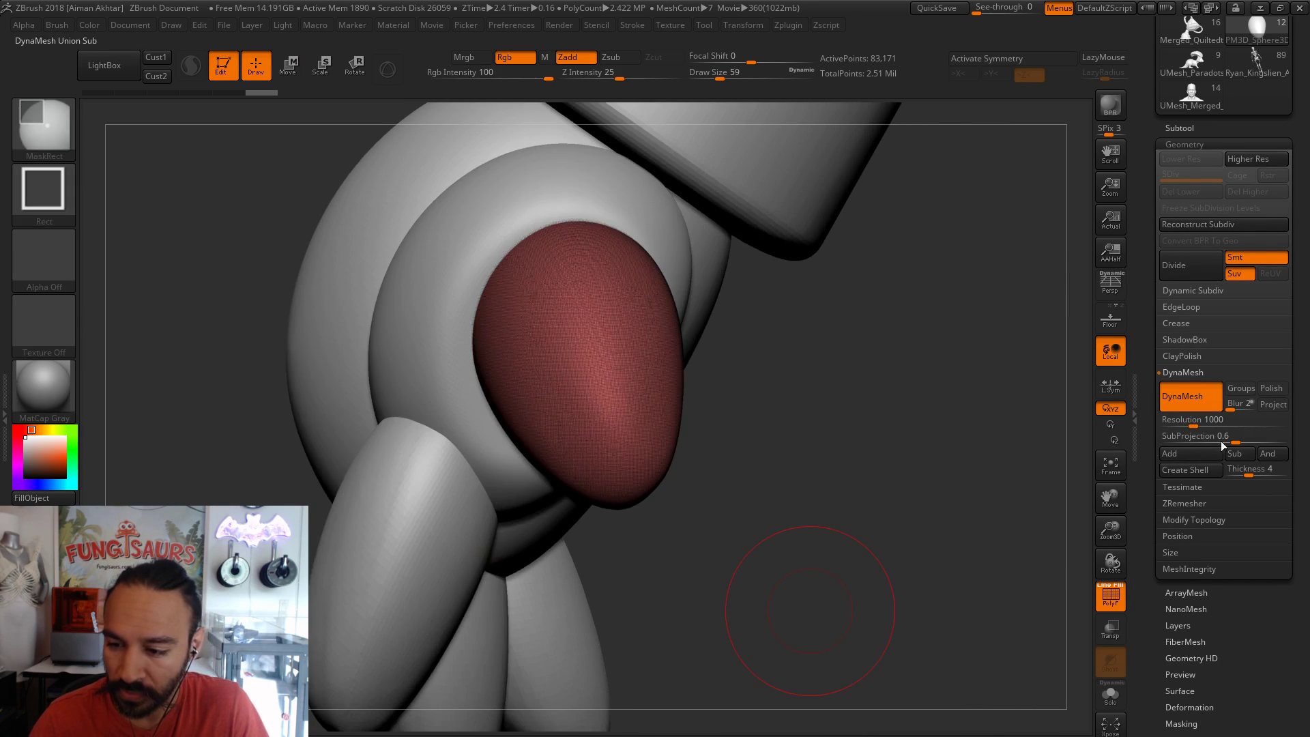
{"action": "key", "text": "ctrl+z"}
- Set the thumb's DynaMesh resolution to 1500 and remesh it
{"action": "left_click", "coordinate": [1201, 424]}
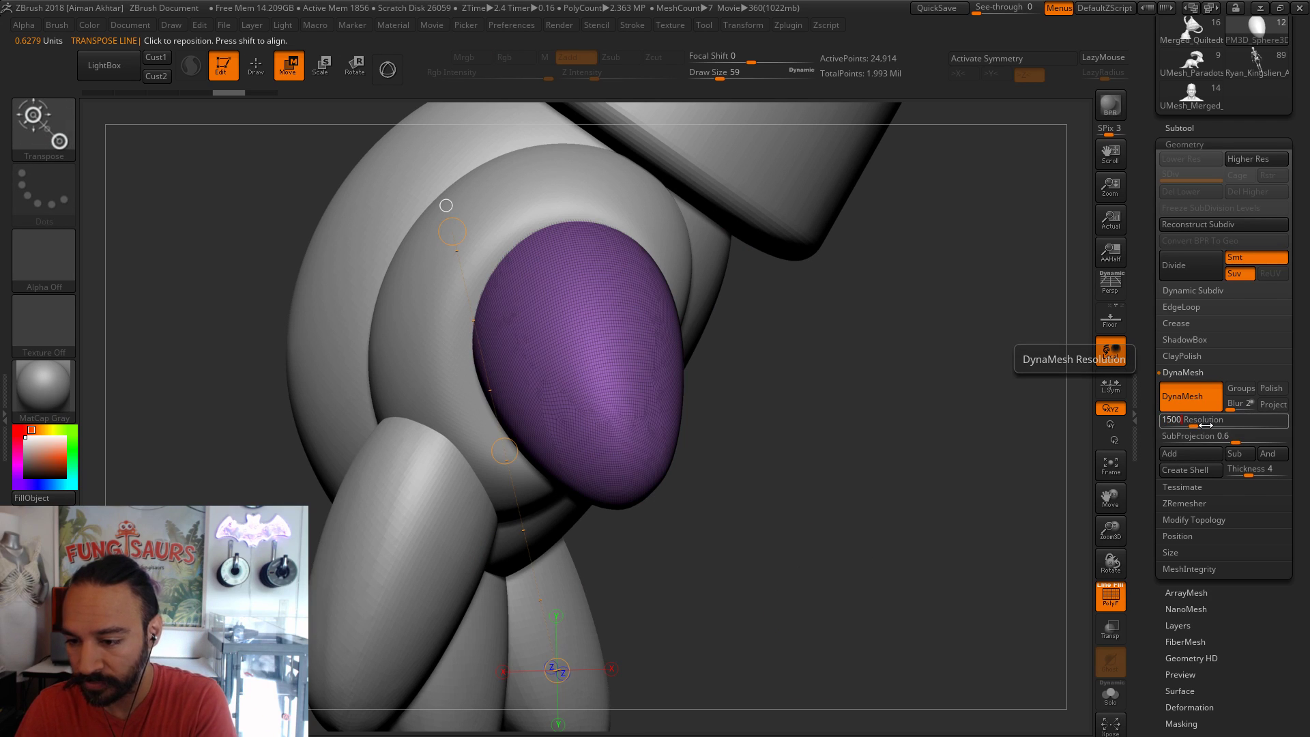
{"action": "type", "text": "1500"}
{"action": "key", "text": "Return"}
{"action": "left_click_drag", "start_coordinate": [901, 444], "coordinate": [928, 477], "text": "ctrl"}
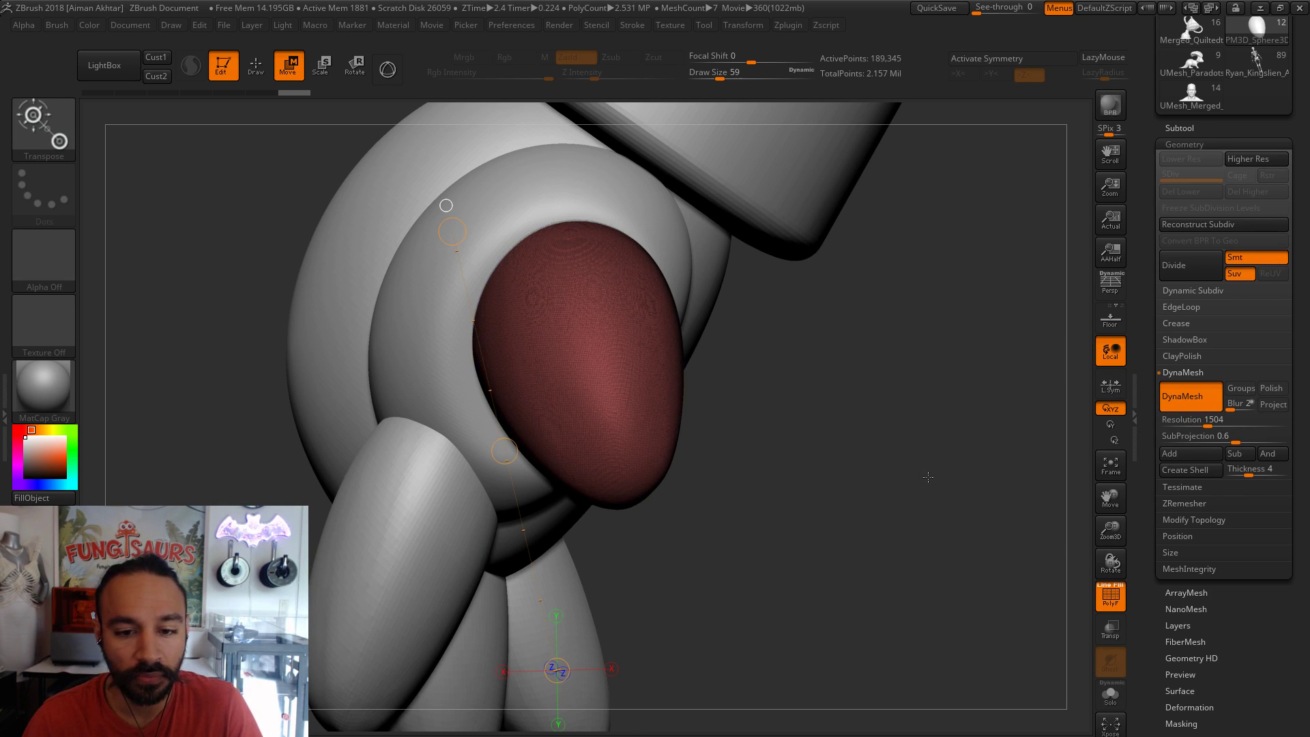
- With the draw size at 29, select the front finger subtool and remesh it at DynaMesh resolution 1504
{"action": "left_click", "coordinate": [255, 78]}
{"action": "key", "text": "s"}
{"action": "left_click", "coordinate": [424, 523], "text": "alt"}
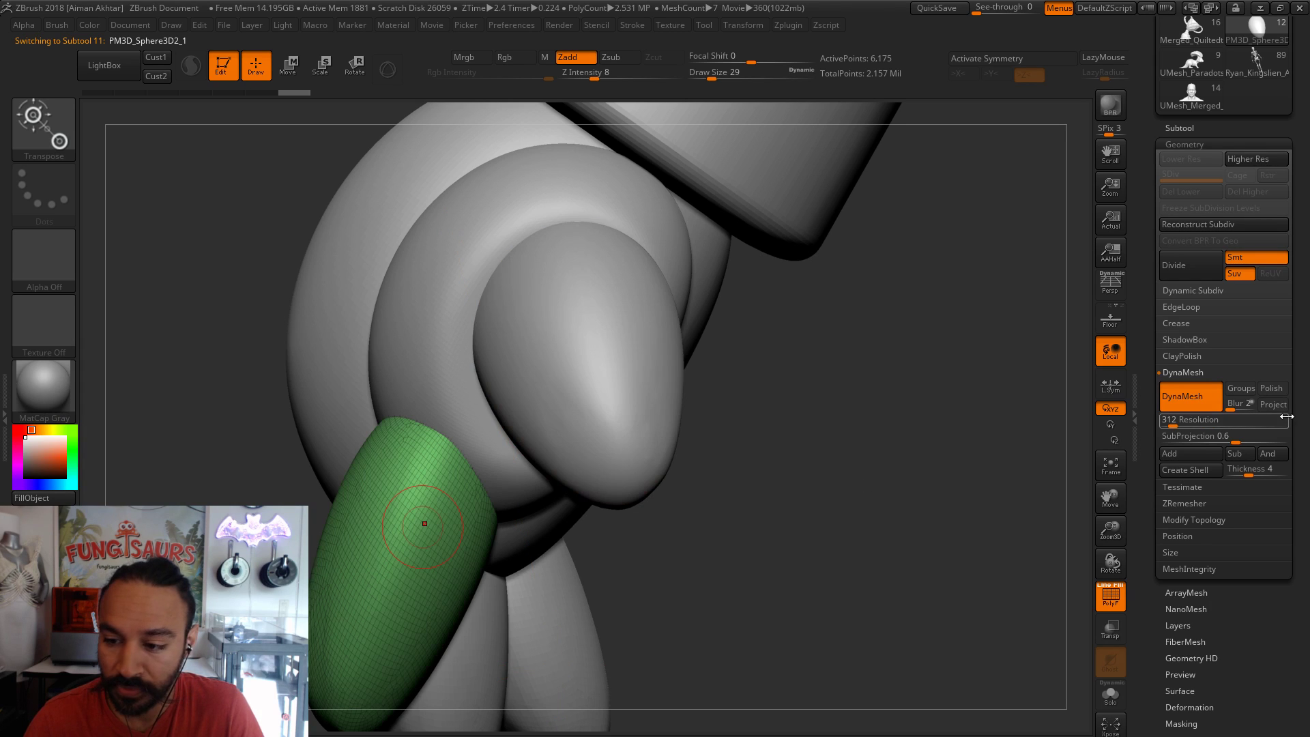
{"action": "left_click", "coordinate": [1194, 419]}
{"action": "key", "text": "Return"}
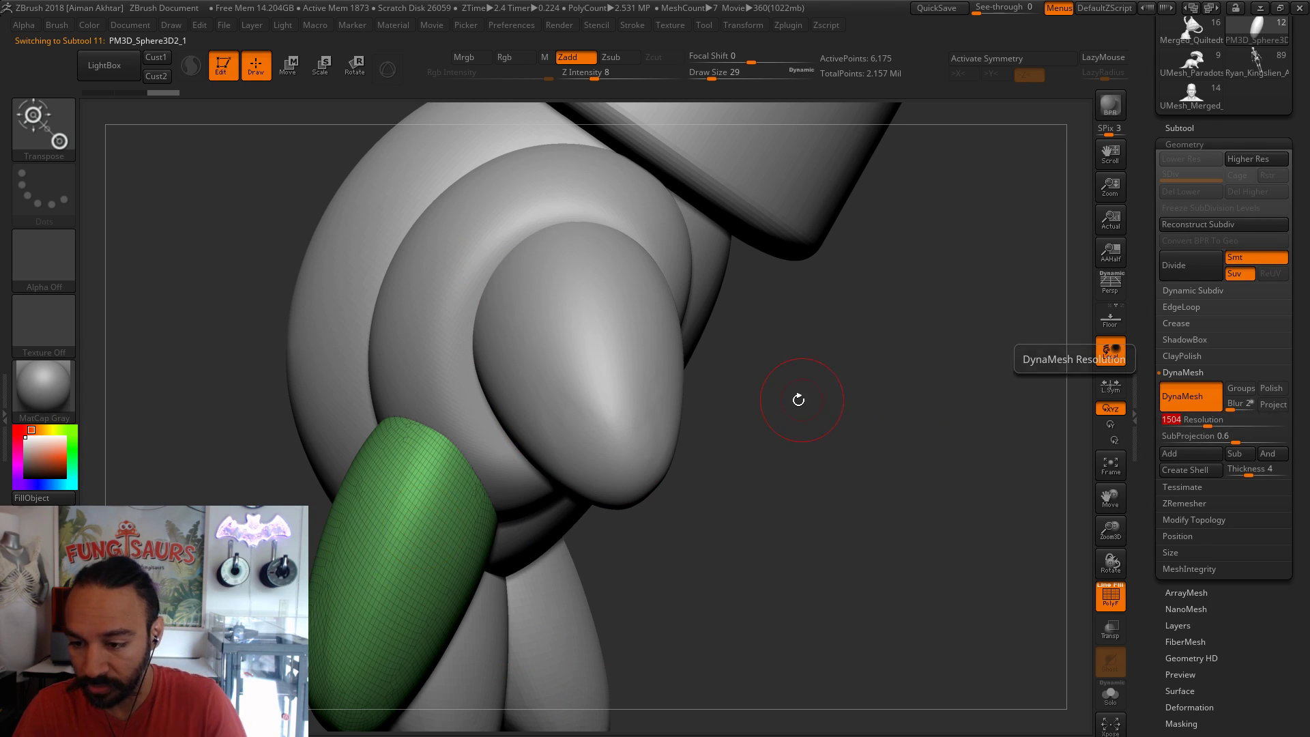
{"action": "left_click_drag", "start_coordinate": [808, 404], "coordinate": [861, 434], "text": "ctrl"}
{"action": "key", "text": "ctrl+w"}
{"action": "key", "text": "w"}
- Select the middle finger subtool and remesh it at DynaMesh resolution 1504
{"action": "left_click", "coordinate": [478, 648], "text": "alt"}
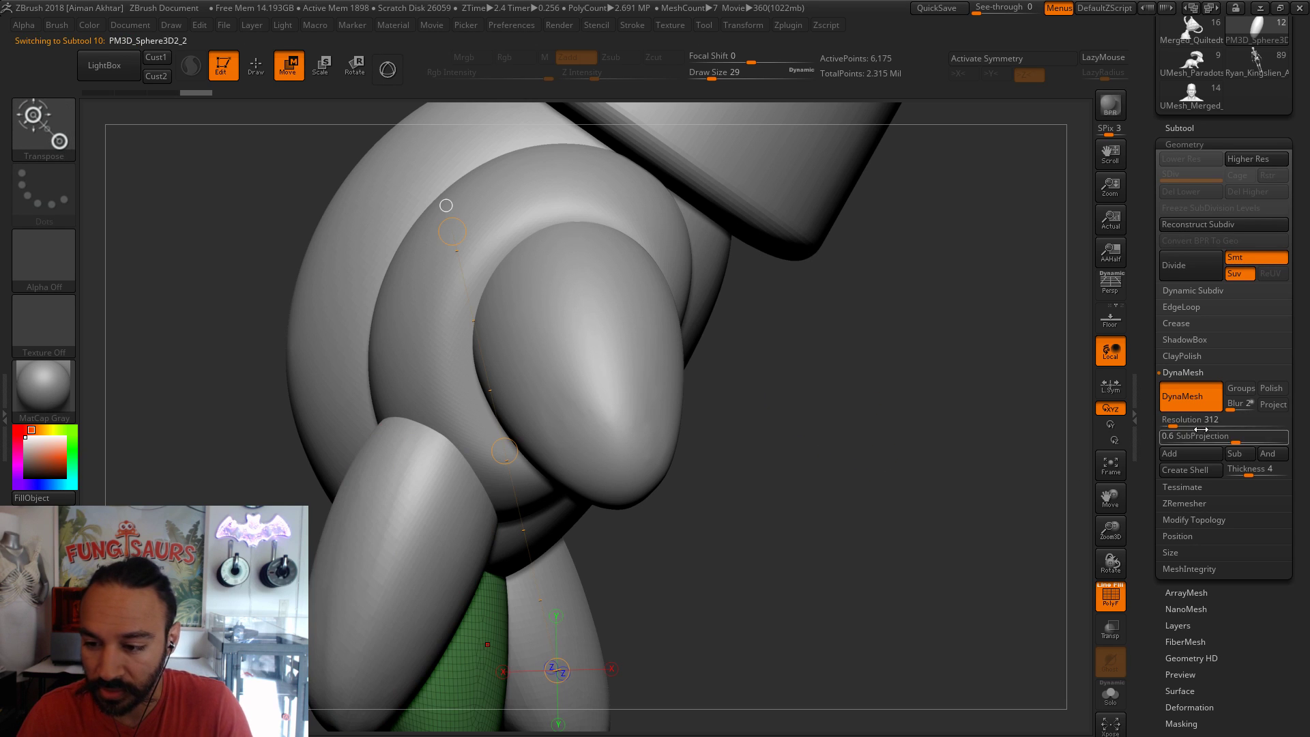
{"action": "key", "text": "Return"}
{"action": "left_click_drag", "start_coordinate": [792, 418], "coordinate": [817, 440], "text": "ctrl"}
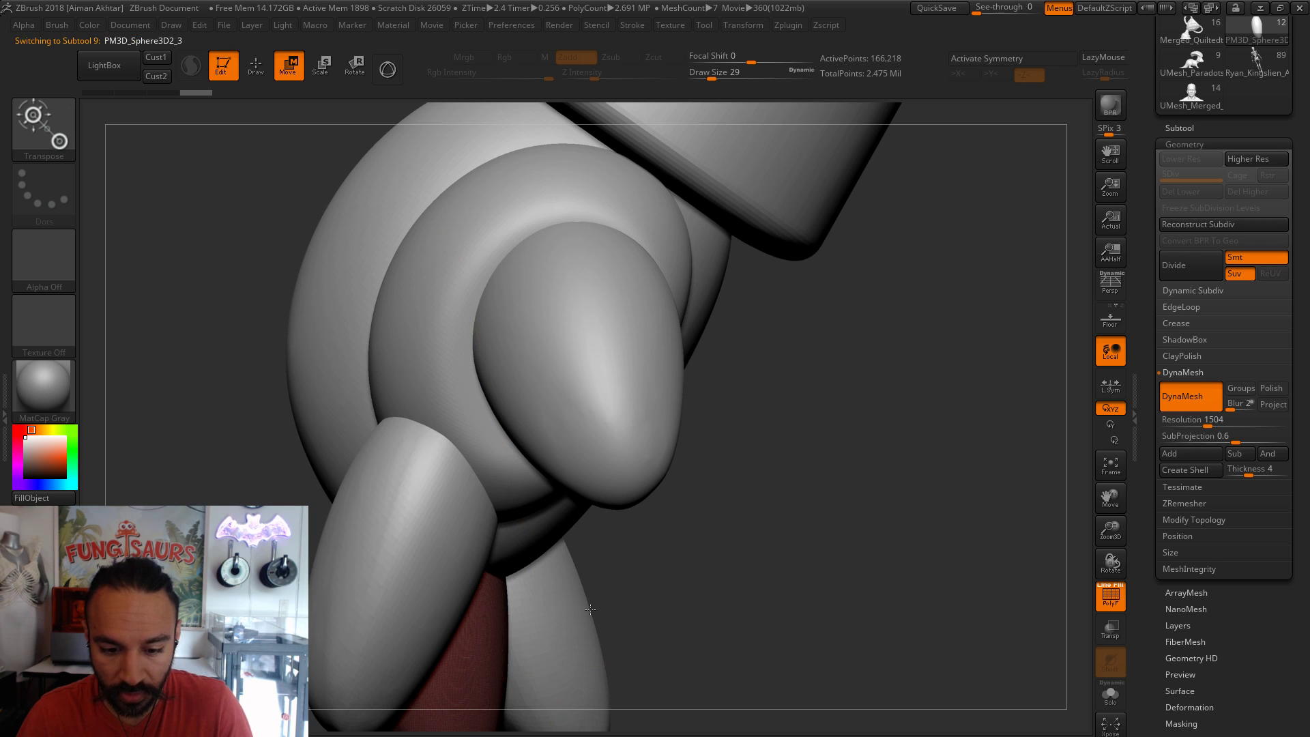
- Select the remaining finger subtool beside the middle one and remesh it at DynaMesh resolution 1504
{"action": "left_click", "coordinate": [557, 612], "text": "alt"}
{"action": "left_click", "coordinate": [1186, 424]}
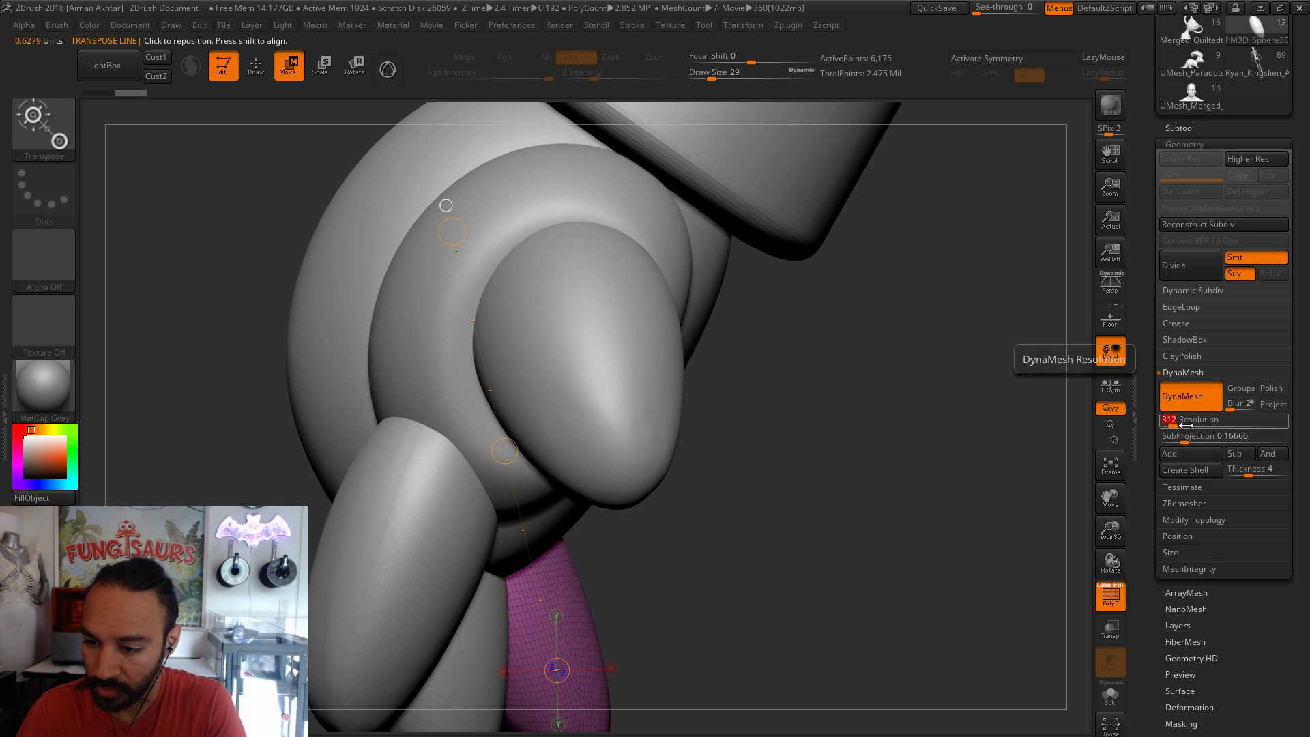
{"action": "type", "text": "1504"}
{"action": "key", "text": "Return"}
{"action": "left_click_drag", "start_coordinate": [809, 481], "coordinate": [885, 537], "text": "ctrl"}
- Reselect the thumb subtool, turn it side-on and compare it isolated and together with the hand
{"action": "left_click", "coordinate": [627, 406], "text": "alt"}
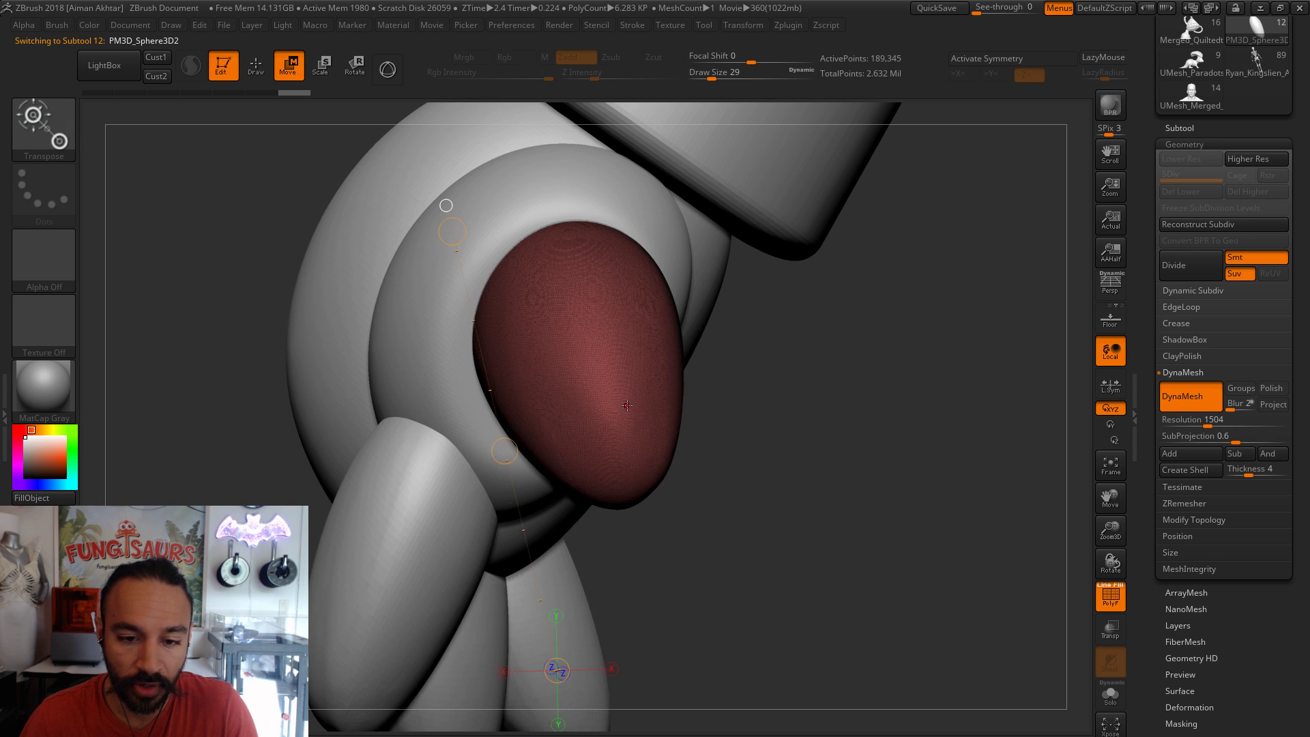
{"action": "left_click", "coordinate": [255, 65]}
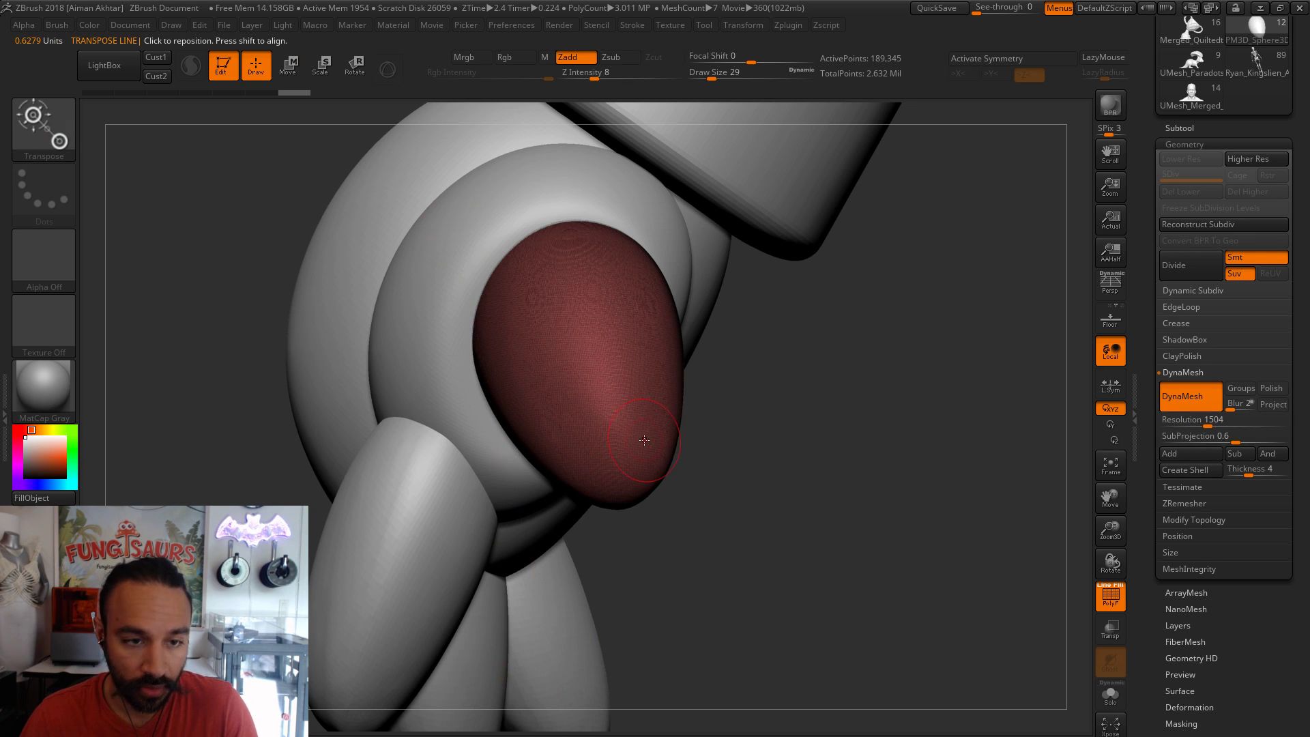
{"action": "mouse_move", "coordinate": [1017, 601]}
{"action": "left_mouse_down"}
{"action": "mouse_move", "coordinate": [951, 503]}
{"action": "mouse_move", "coordinate": [965, 516]}
{"action": "mouse_move", "coordinate": [614, 566]}
{"action": "left_mouse_up"}
{"action": "key", "text": "w"}
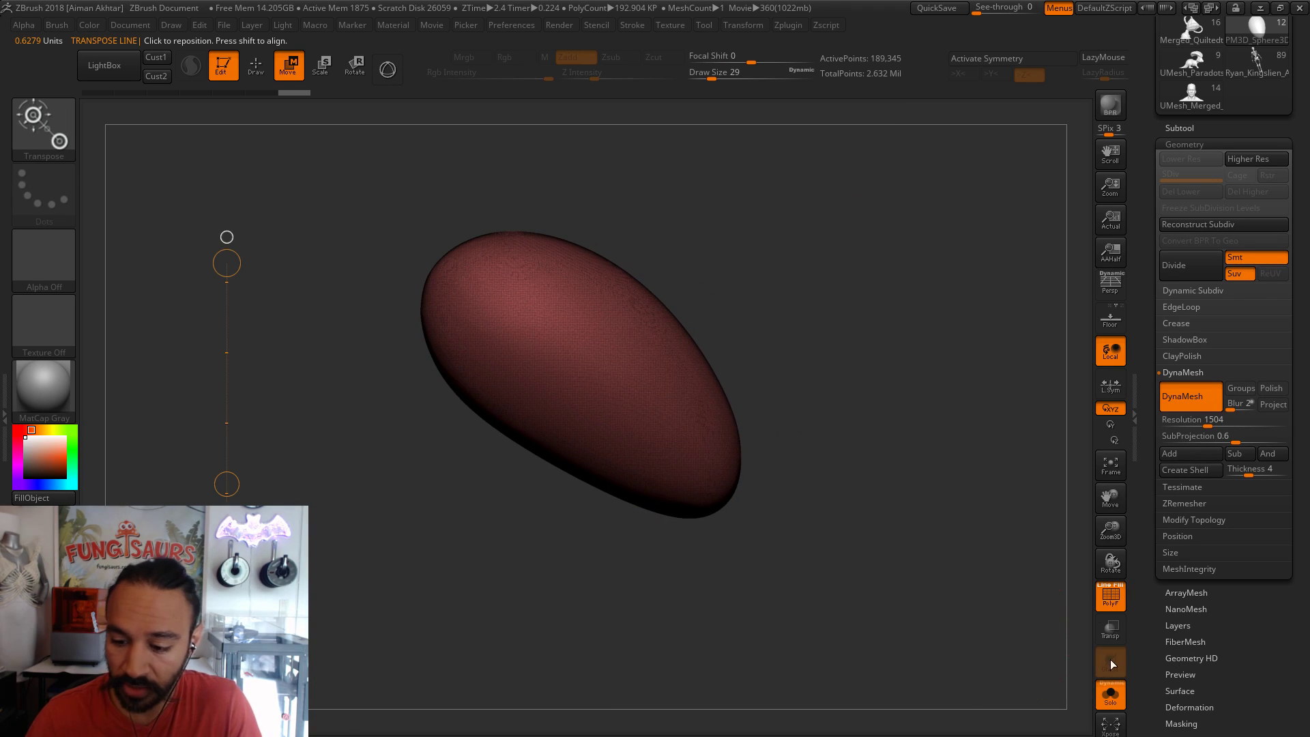
{"action": "left_click", "coordinate": [1111, 705]}
{"action": "left_click", "coordinate": [1111, 704]}
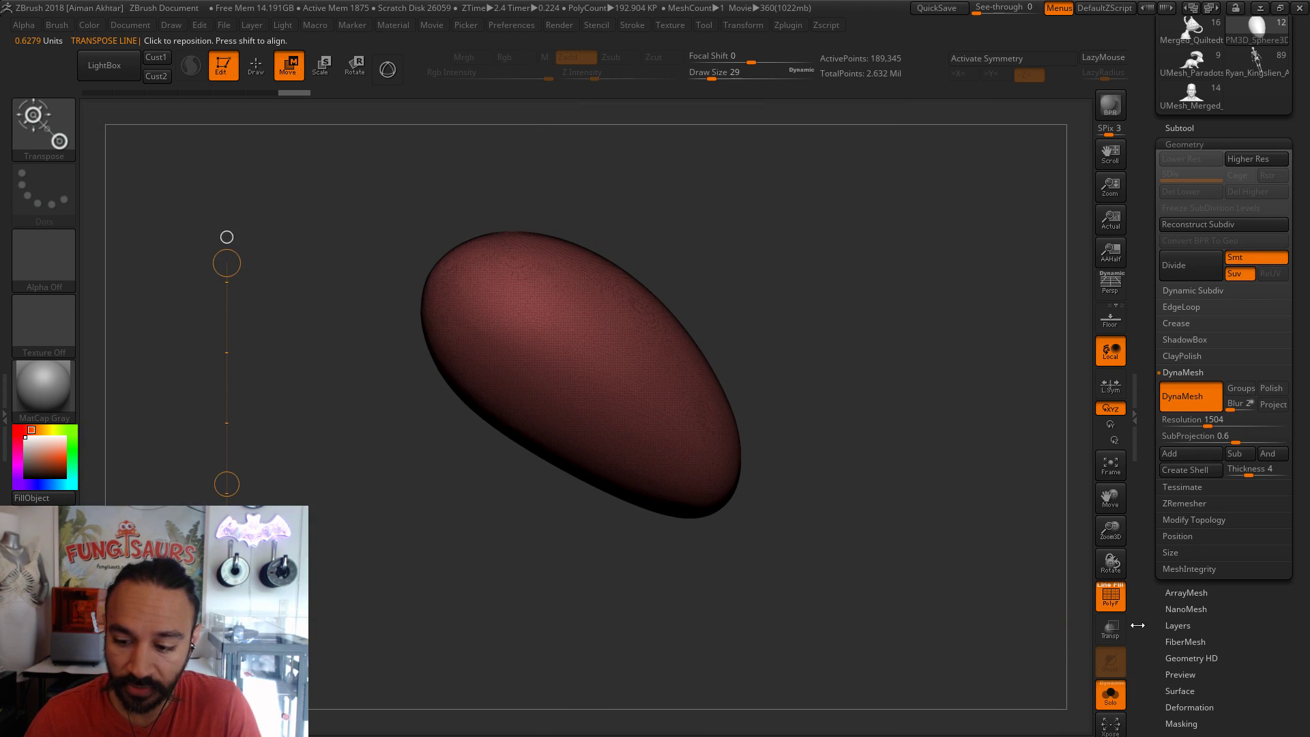
{"action": "left_click", "coordinate": [1112, 704]}
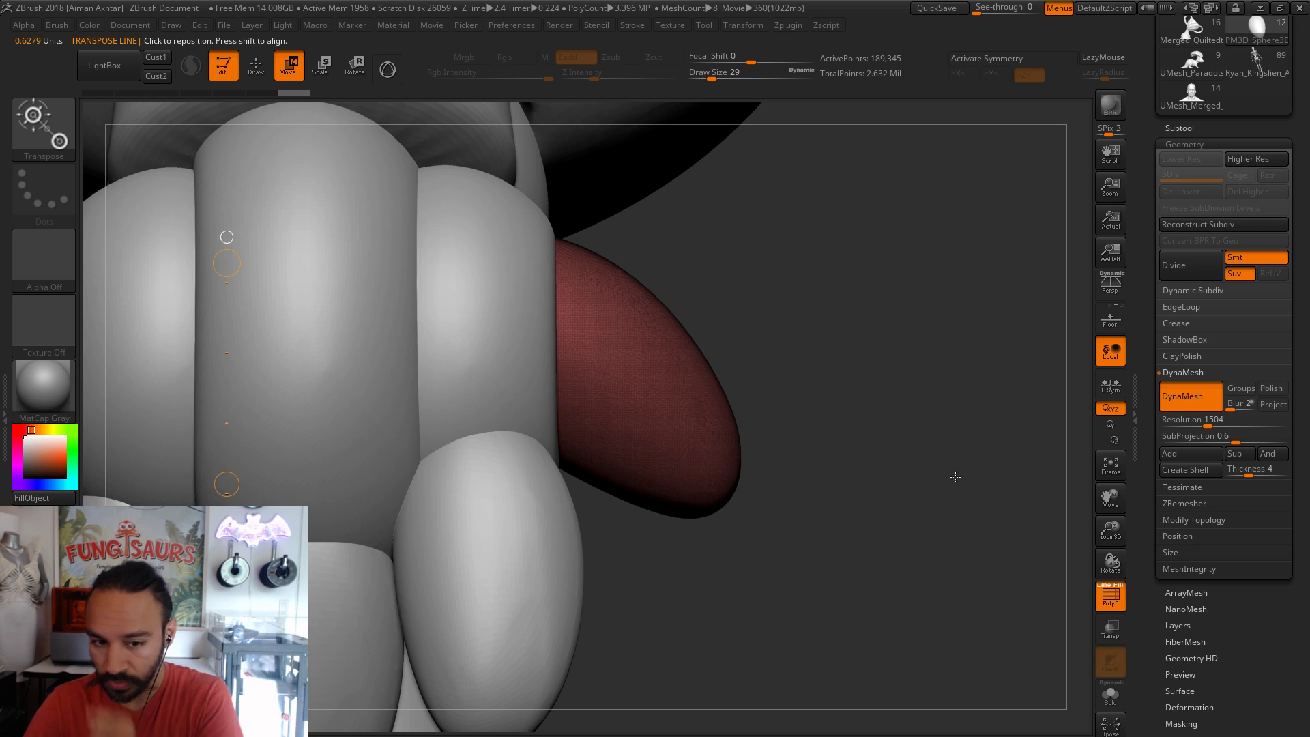
- Hide the polygon wireframe and isolate the thumb with Solo mode
{"action": "left_click_drag", "start_coordinate": [904, 500], "coordinate": [976, 525]}
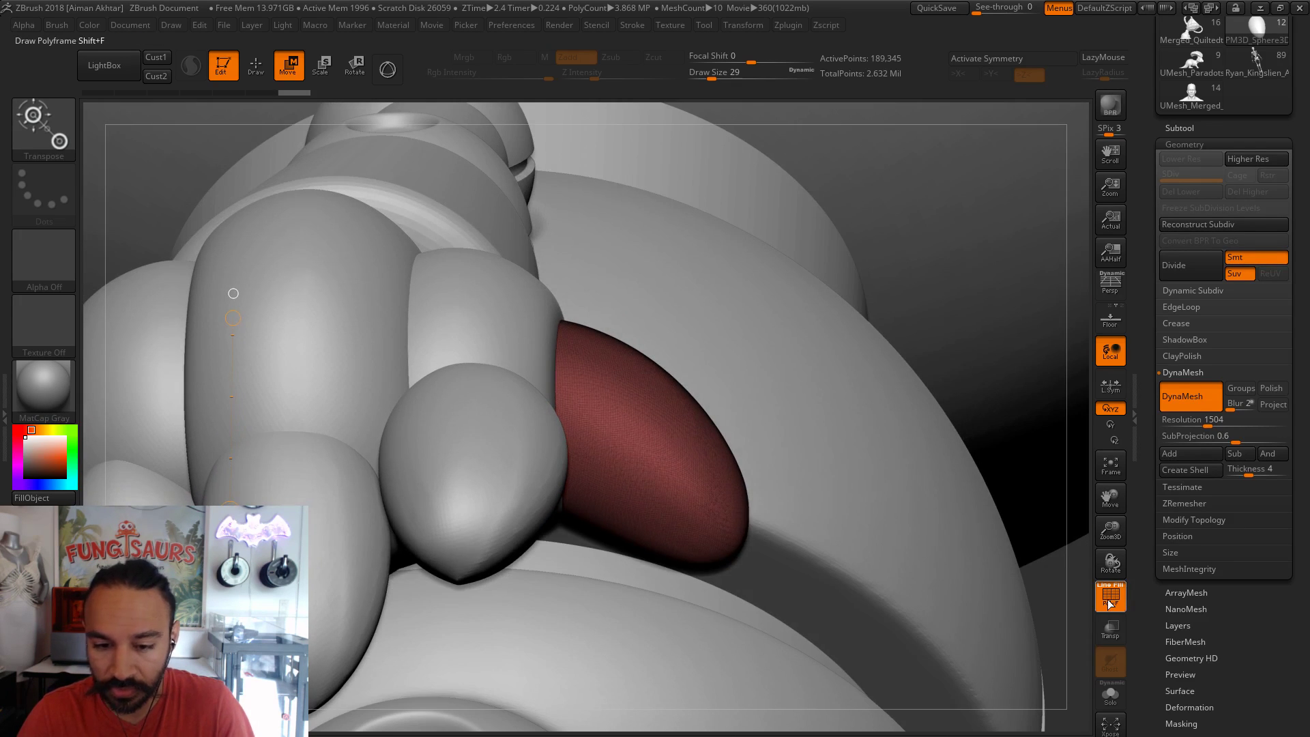
{"action": "left_click", "coordinate": [1110, 596]}
{"action": "left_click", "coordinate": [1117, 604]}
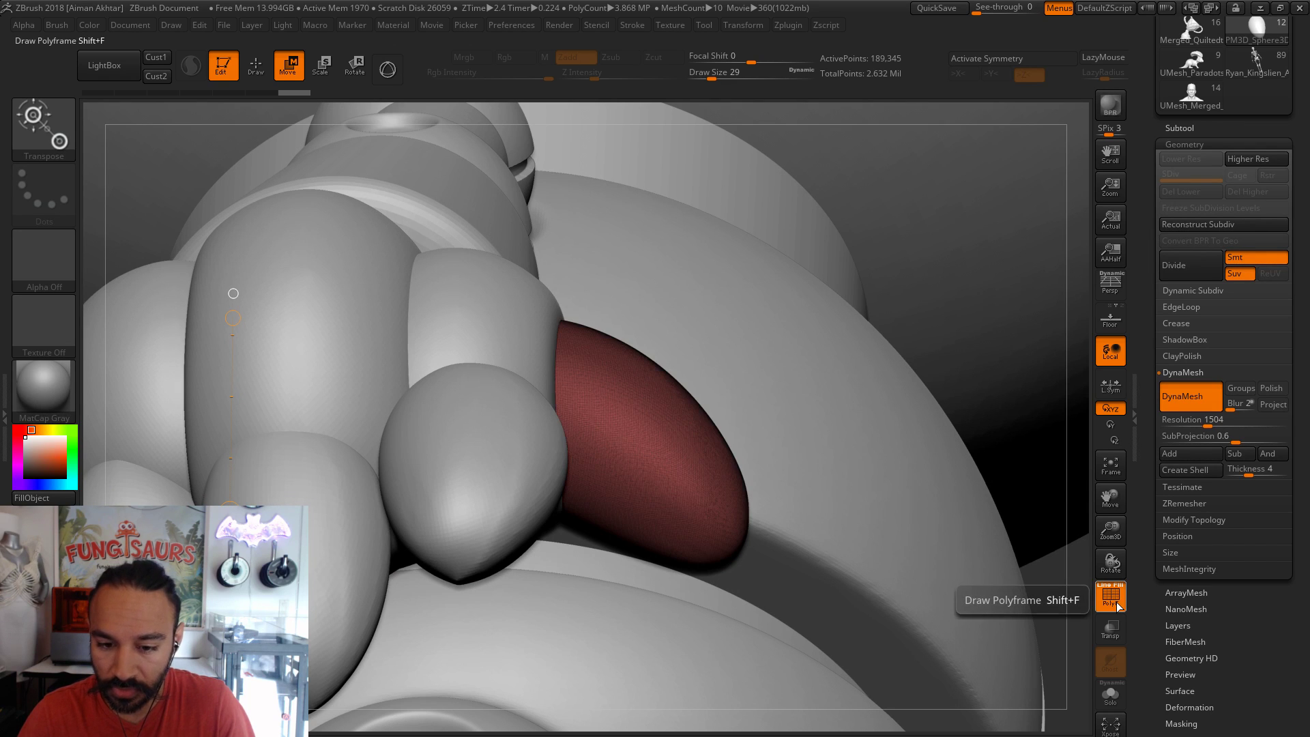
{"action": "left_click", "coordinate": [1110, 595]}
{"action": "left_click", "coordinate": [1110, 694]}
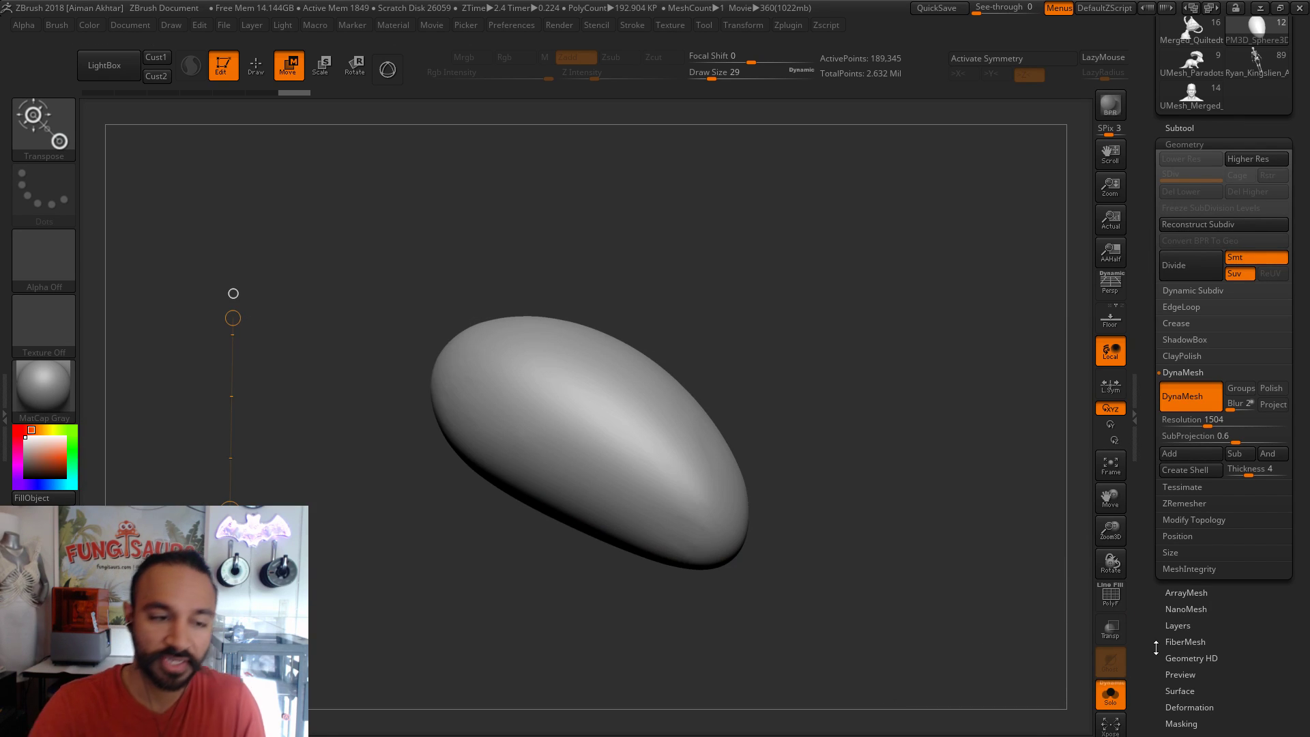
- Choose a masking brush and mask a narrow band running lengthwise around the thumb
{"action": "key", "text": "ctrl"}
{"action": "left_click", "coordinate": [48, 125], "text": "ctrl"}
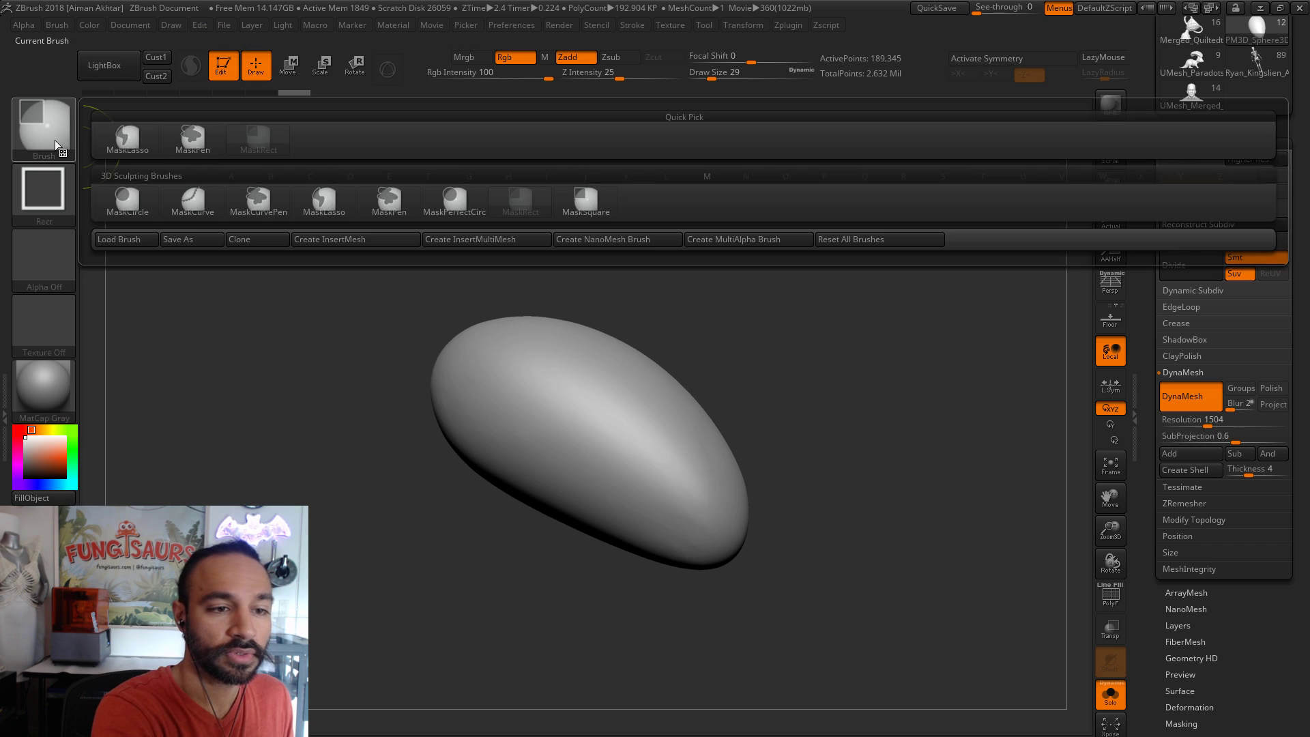
{"action": "left_click", "coordinate": [188, 139]}
{"action": "key", "text": "w"}
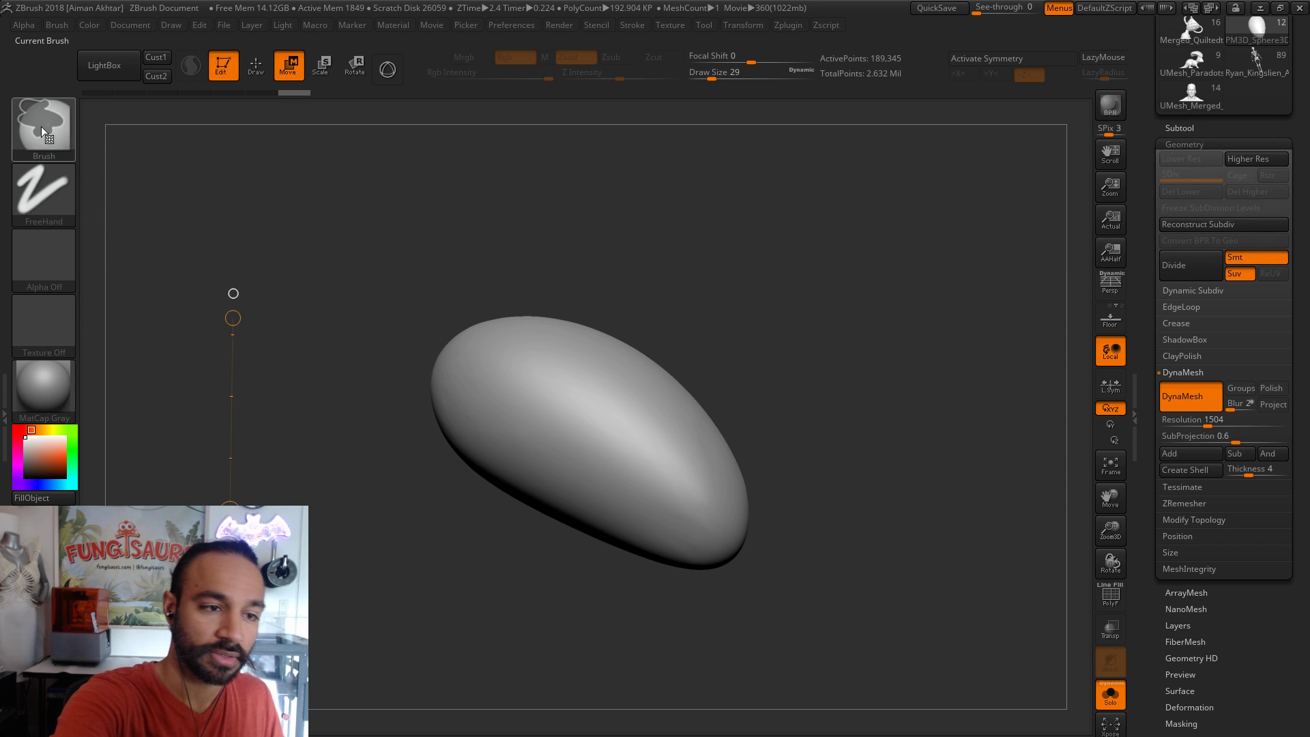
{"action": "left_click", "coordinate": [44, 125], "text": "ctrl"}
{"action": "left_click", "coordinate": [351, 199]}
{"action": "mouse_move", "coordinate": [433, 329]}
{"action": "left_mouse_down", "text": "ctrl"}
{"action": "mouse_move", "coordinate": [580, 403]}
{"action": "mouse_move", "coordinate": [769, 579]}
{"action": "mouse_move", "coordinate": [443, 335]}
{"action": "mouse_move", "coordinate": [393, 279]}
{"action": "mouse_move", "coordinate": [754, 278]}
{"action": "mouse_move", "coordinate": [731, 273]}
{"action": "mouse_move", "coordinate": [876, 376]}
{"action": "mouse_move", "coordinate": [813, 293]}
{"action": "mouse_move", "coordinate": [813, 273]}
{"action": "mouse_move", "coordinate": [854, 313]}
{"action": "mouse_move", "coordinate": [839, 273]}
{"action": "mouse_move", "coordinate": [778, 249]}
{"action": "mouse_move", "coordinate": [853, 294]}
{"action": "mouse_move", "coordinate": [887, 297]}
{"action": "mouse_move", "coordinate": [898, 273]}
{"action": "mouse_move", "coordinate": [854, 321]}
{"action": "mouse_move", "coordinate": [851, 389]}
{"action": "mouse_move", "coordinate": [829, 439]}
{"action": "mouse_move", "coordinate": [899, 396]}
{"action": "mouse_move", "coordinate": [887, 319]}
{"action": "left_mouse_up", "text": "ctrl"}
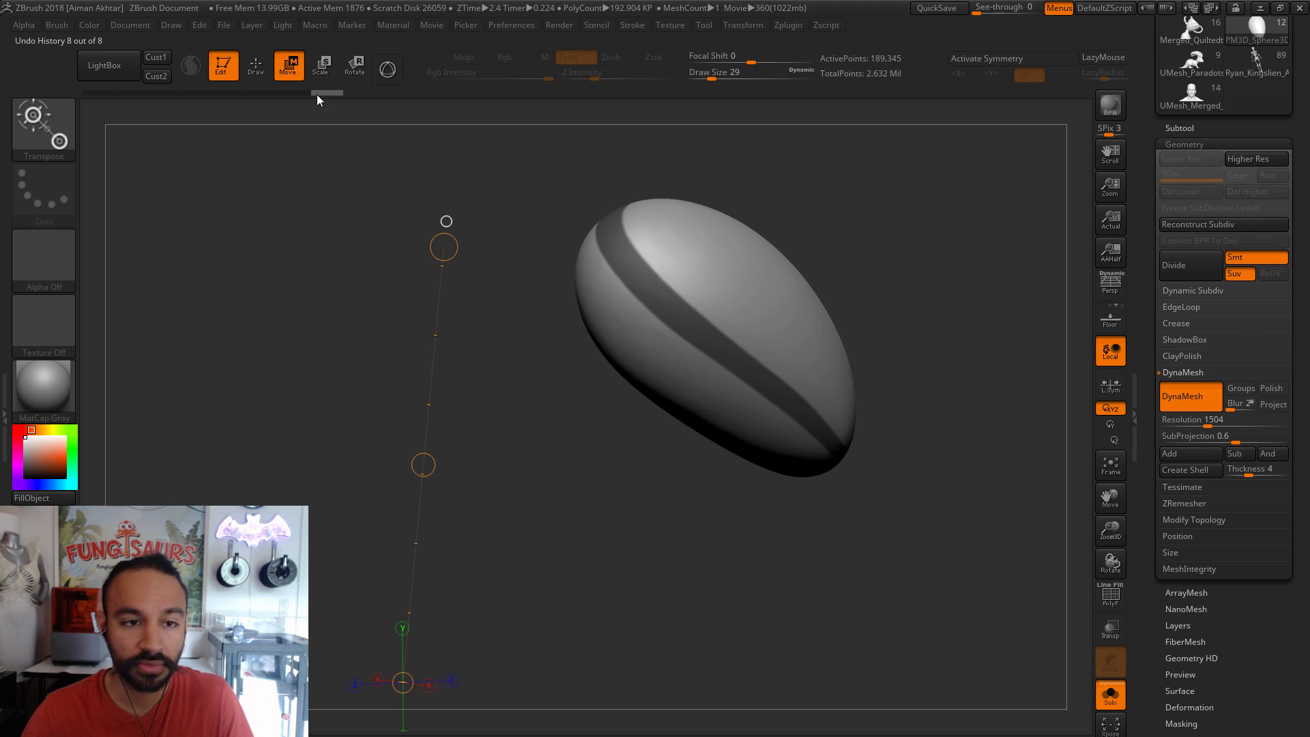
- Invert the mask and recess the exposed band of the thumb with a slight negative Inflate deformation
{"action": "left_click", "coordinate": [243, 73]}
{"action": "mouse_move", "coordinate": [822, 606]}
{"action": "left_mouse_down"}
{"action": "mouse_move", "coordinate": [822, 622]}
{"action": "mouse_move", "coordinate": [874, 598]}
{"action": "left_mouse_up"}
{"action": "key", "text": "w"}
{"action": "left_click", "coordinate": [1180, 711]}
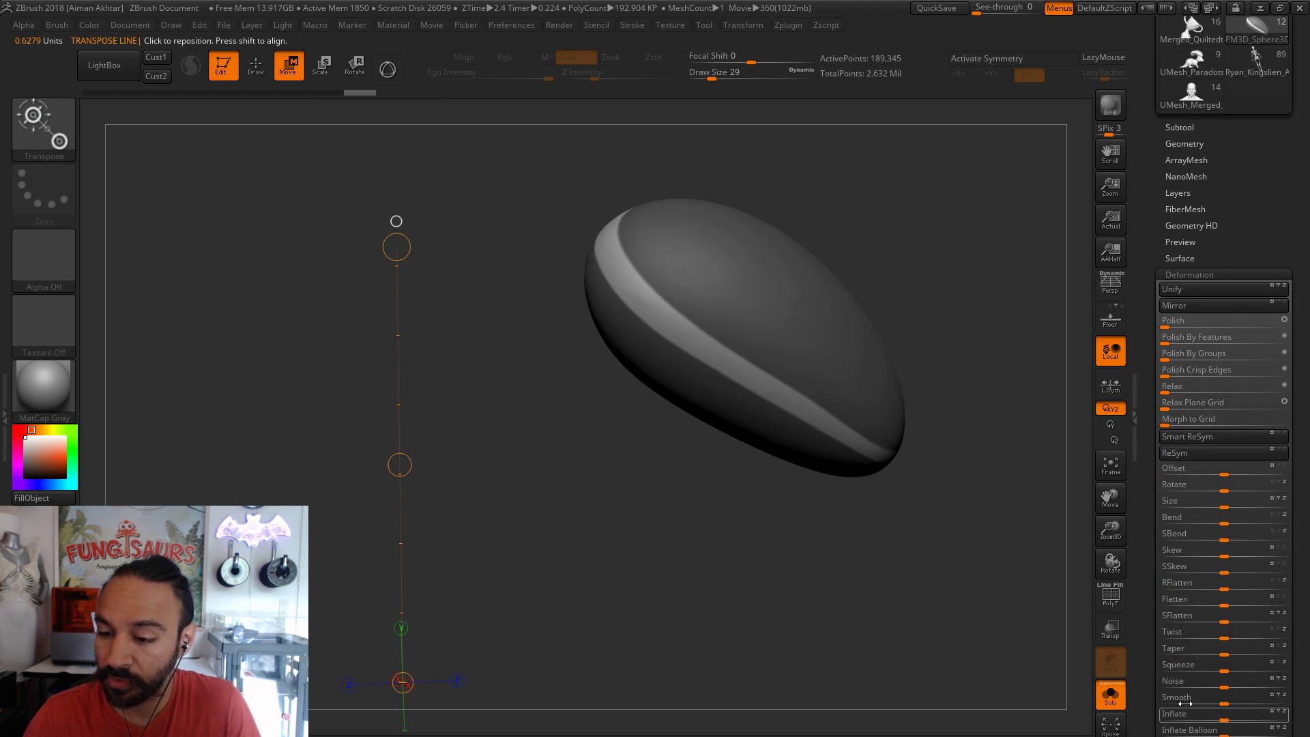
{"action": "left_click_drag", "start_coordinate": [1220, 720], "coordinate": [1218, 721]}
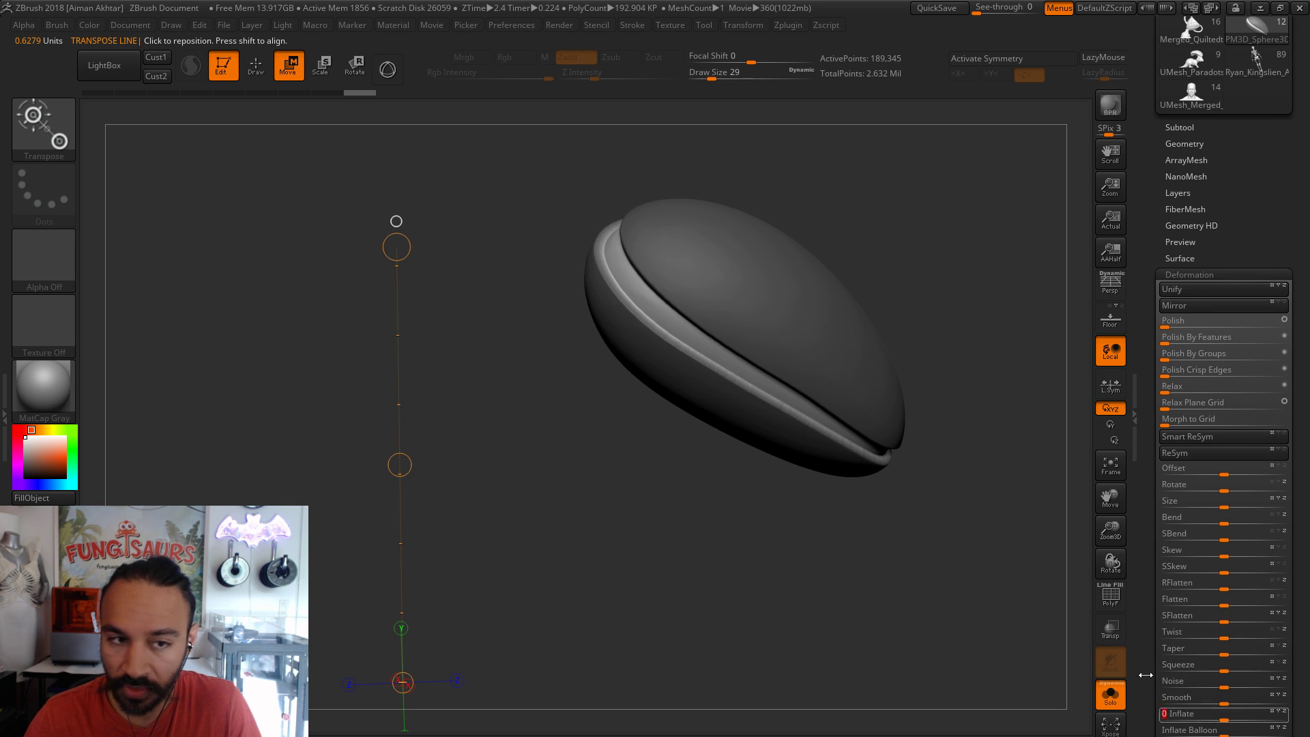
- Clear the mask and remesh the grooved thumb with DynaMesh
{"action": "left_click", "coordinate": [776, 544], "text": "ctrl"}
{"action": "mouse_move", "coordinate": [776, 545]}
{"action": "left_mouse_down", "text": "alt"}
{"action": "mouse_move", "coordinate": [801, 556]}
{"action": "mouse_move", "coordinate": [760, 567]}
{"action": "mouse_move", "coordinate": [851, 497]}
{"action": "mouse_move", "coordinate": [881, 521]}
{"action": "left_mouse_up", "text": "alt"}
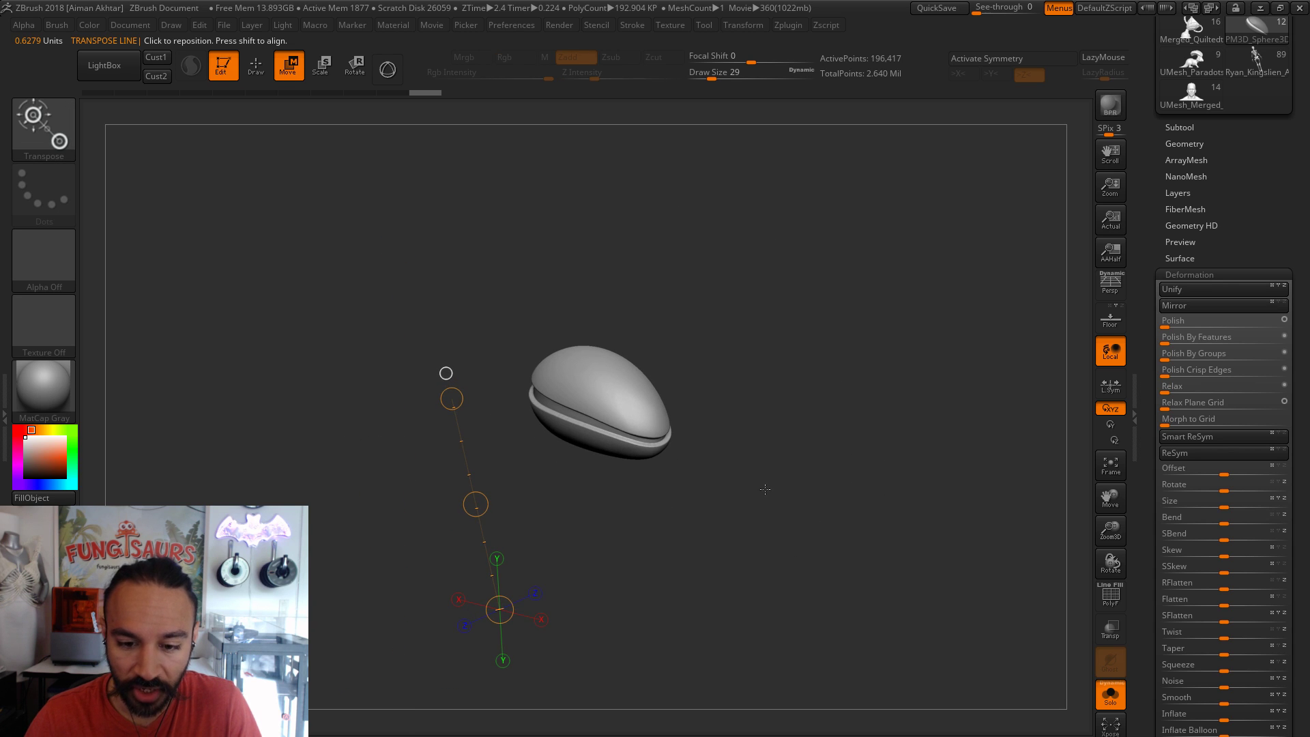
{"action": "left_click_drag", "start_coordinate": [766, 491], "coordinate": [802, 502], "text": "alt"}
{"action": "left_click_drag", "start_coordinate": [887, 451], "coordinate": [832, 608], "text": "alt"}
{"action": "left_click_drag", "start_coordinate": [796, 237], "coordinate": [730, 286]}
- Sharpen the edge of the thumb's groove using the Pinch brush at draw size 71
{"action": "key", "text": "q"}
{"action": "key", "text": "s"}
{"action": "left_click_drag", "start_coordinate": [635, 322], "coordinate": [675, 321]}
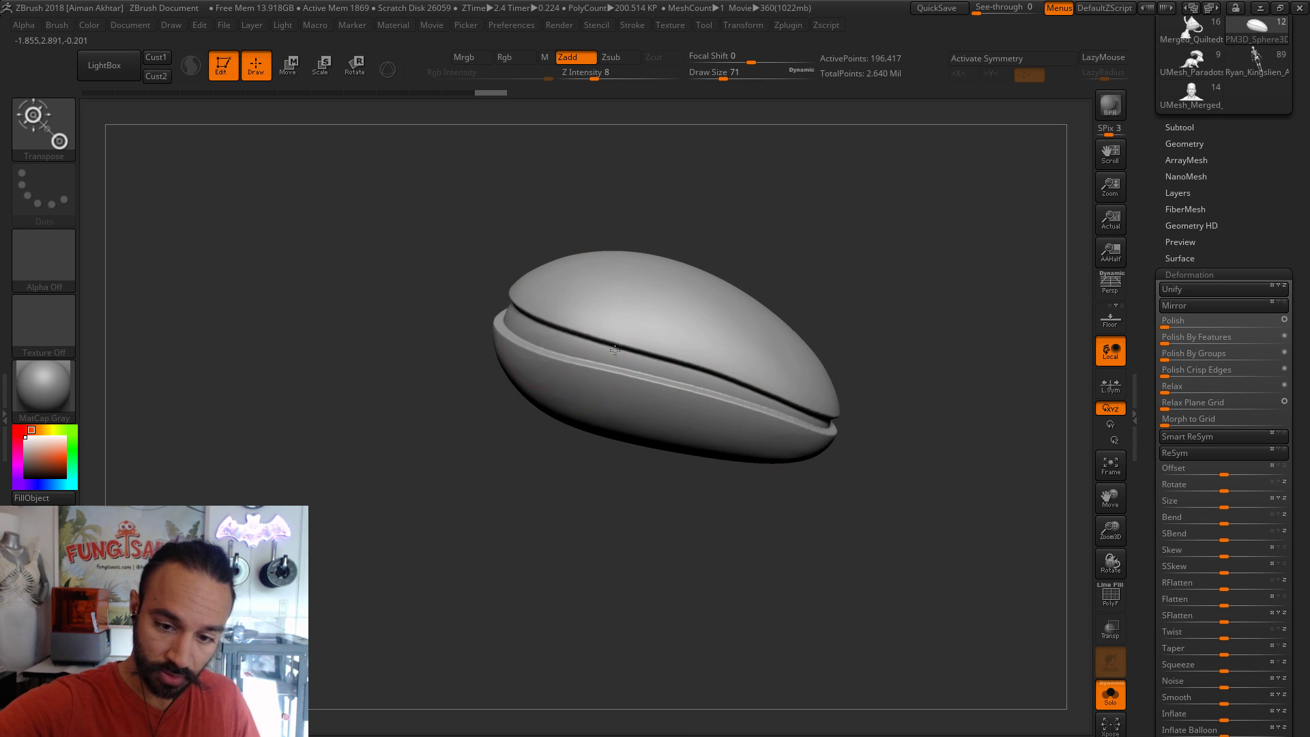
{"action": "mouse_move", "coordinate": [778, 222]}
{"action": "left_mouse_down"}
{"action": "mouse_move", "coordinate": [748, 204]}
{"action": "mouse_move", "coordinate": [751, 239]}
{"action": "left_mouse_up"}
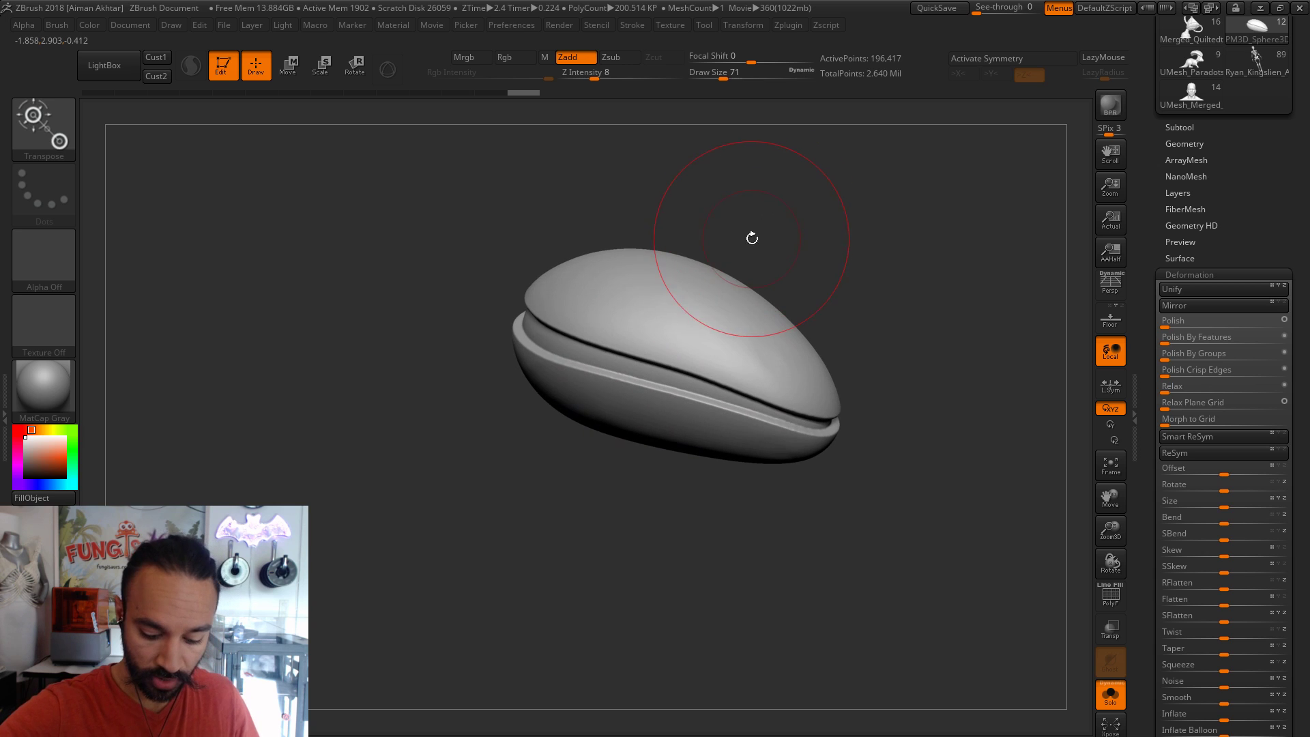
{"action": "key", "text": "b"}
{"action": "key", "text": "m"}
{"action": "key", "text": "v"}
{"action": "key", "text": "b"}
{"action": "key", "text": "p"}
{"action": "key", "text": "i"}
{"action": "left_click_drag", "start_coordinate": [723, 396], "coordinate": [597, 348]}
{"action": "left_click_drag", "start_coordinate": [785, 294], "coordinate": [759, 267]}
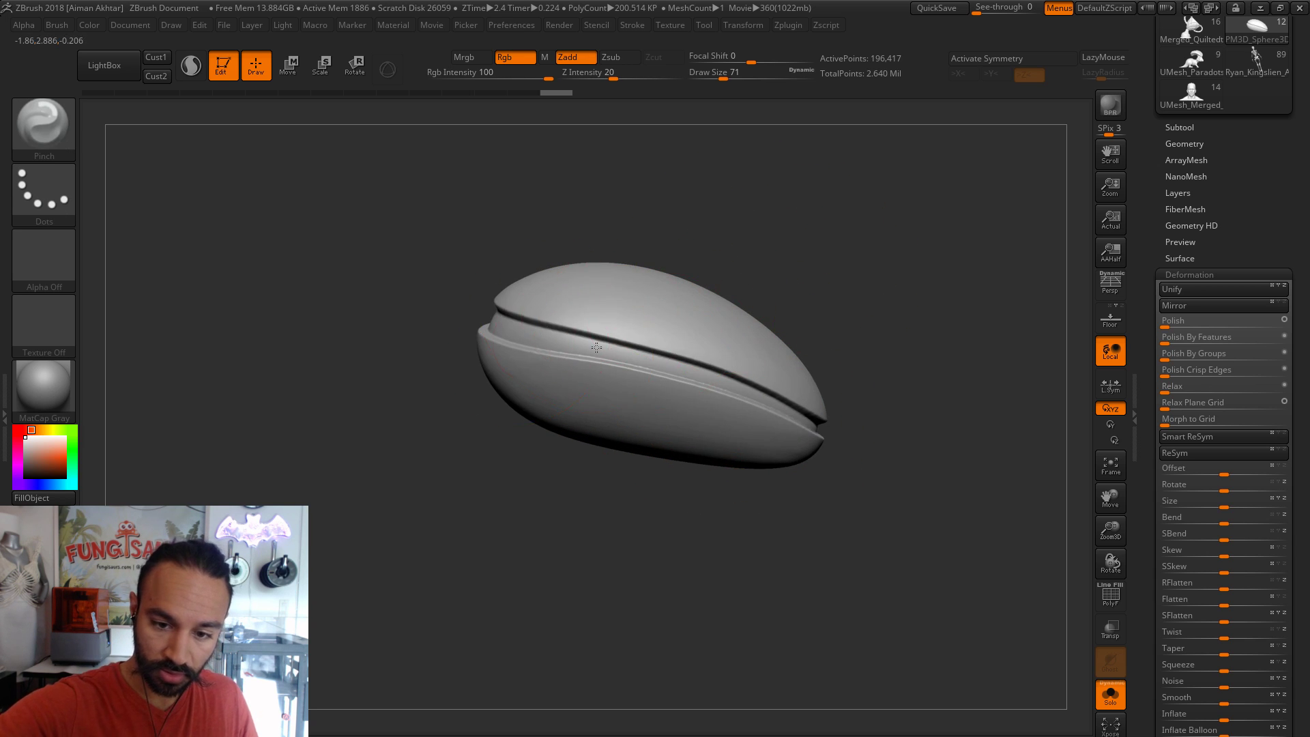
- Adjust the thumb's groove with the Move brush at draw size 108
{"action": "key", "text": "b"}
{"action": "key", "text": "m"}
{"action": "key", "text": "v"}
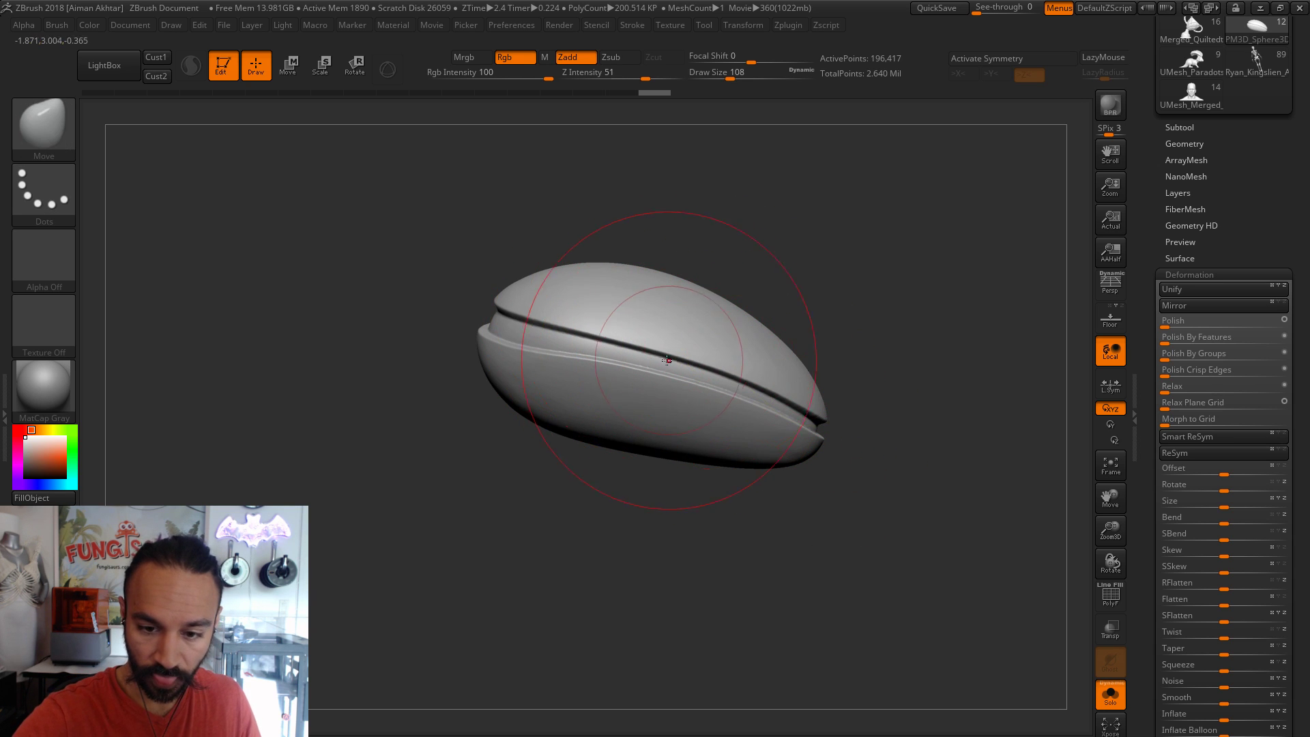
{"action": "left_click_drag", "start_coordinate": [880, 260], "coordinate": [798, 330]}
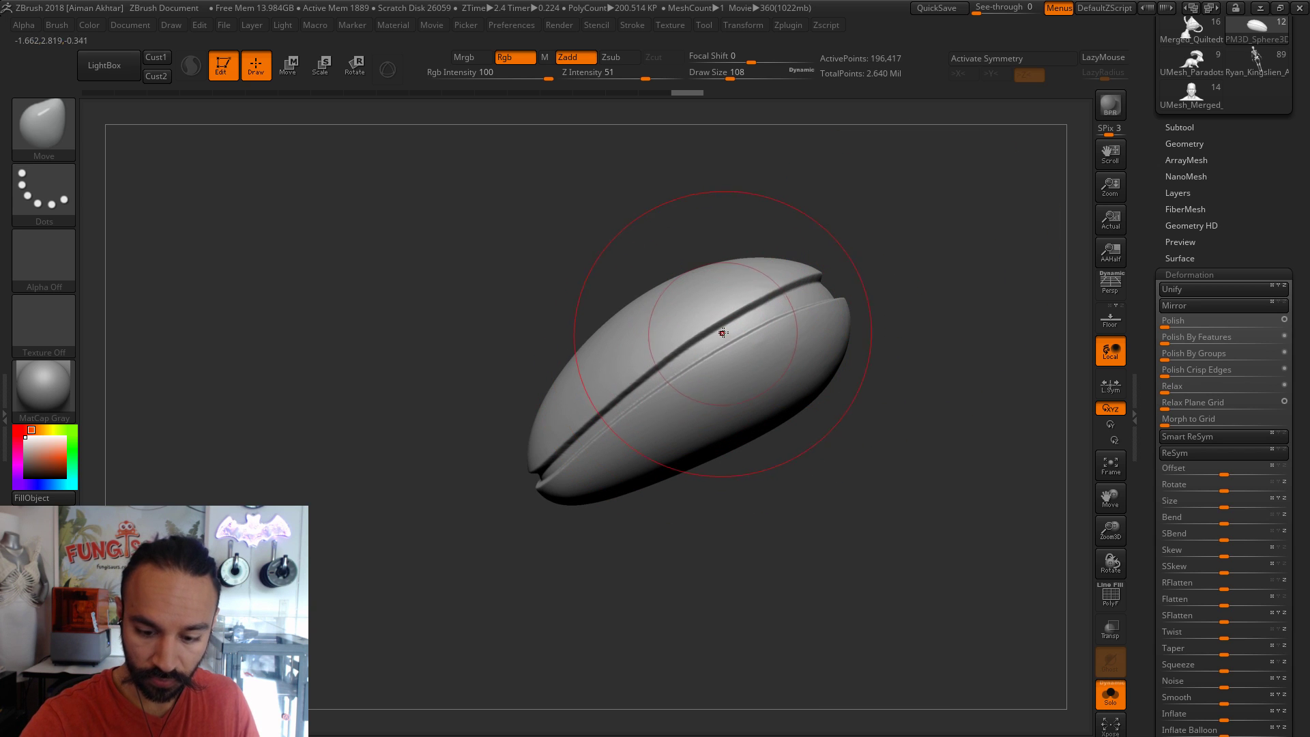
- Pinch the groove edges on the opposite side of the thumb at draw size 108
{"action": "key", "text": "b"}
{"action": "key", "text": "p"}
{"action": "key", "text": "i"}
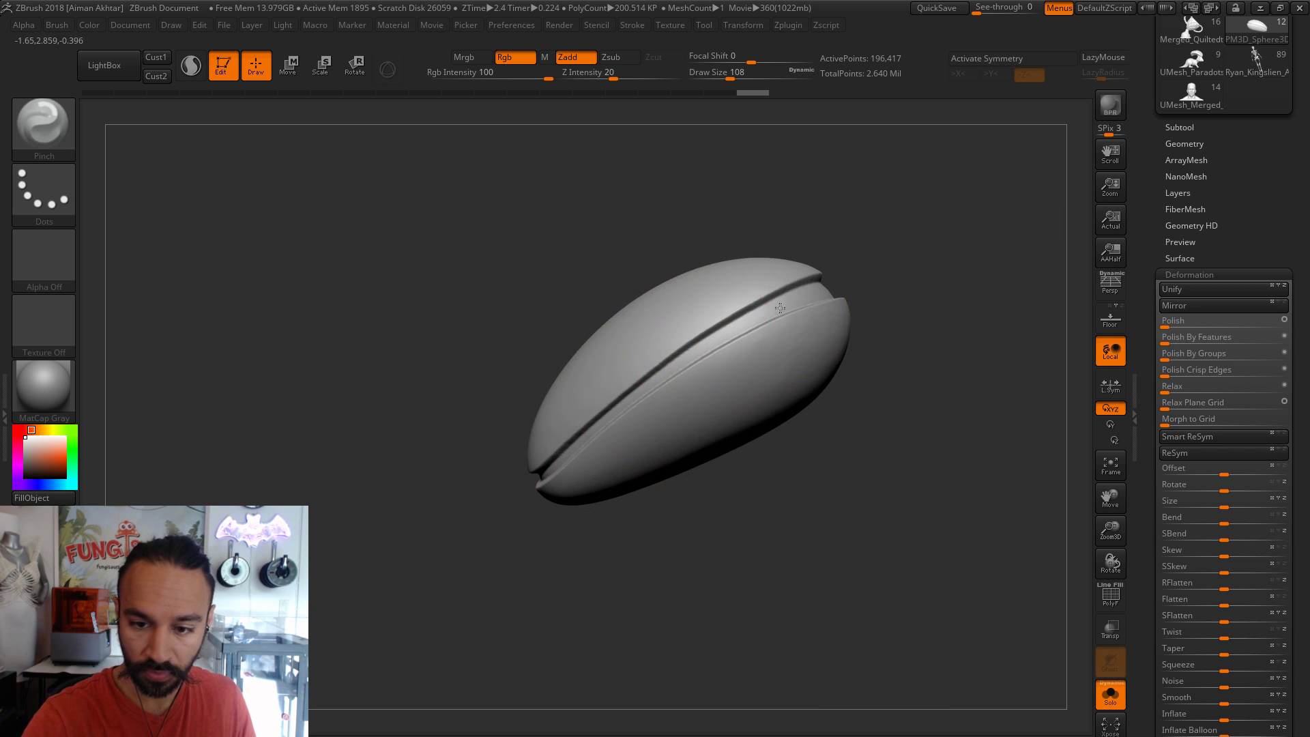
{"action": "left_click_drag", "start_coordinate": [911, 259], "coordinate": [716, 321]}
{"action": "mouse_move", "coordinate": [438, 453]}
{"action": "left_mouse_down"}
{"action": "mouse_move", "coordinate": [859, 489]}
{"action": "mouse_move", "coordinate": [868, 387]}
{"action": "left_mouse_up"}
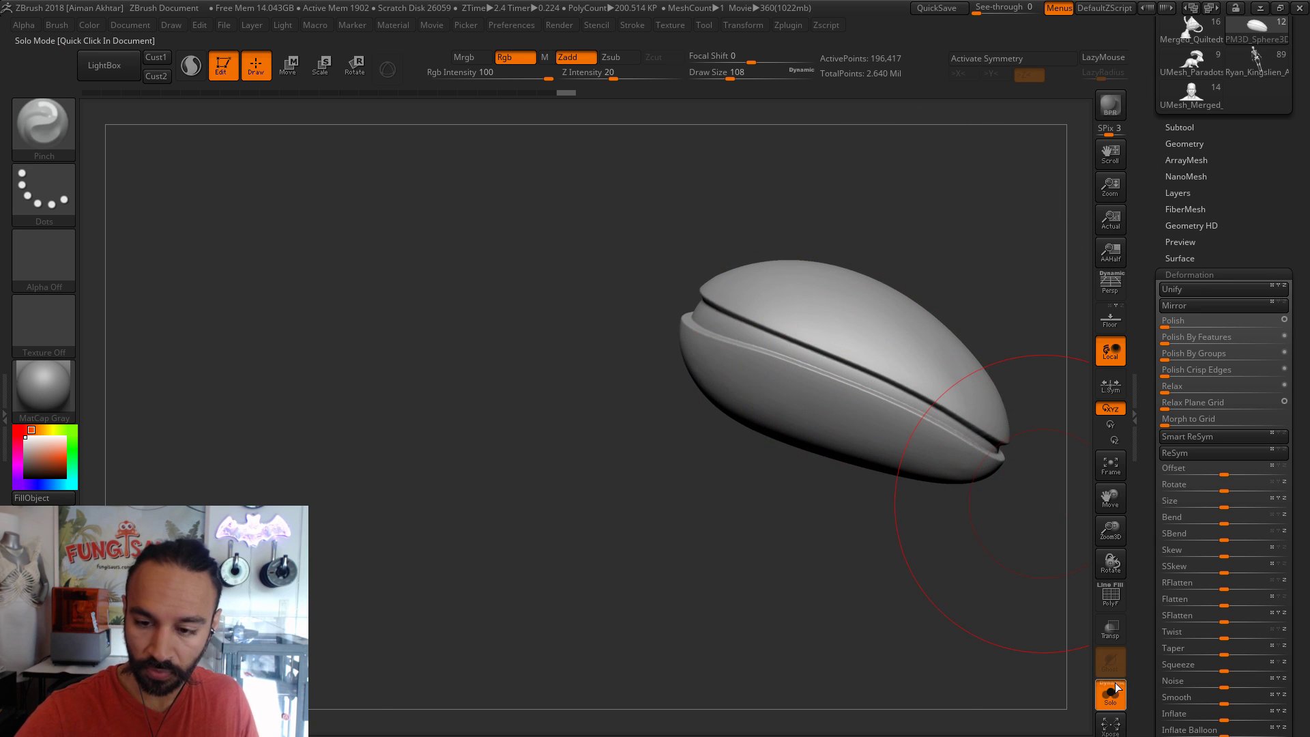
- Turn off Solo mode and frame the whole hand with the grooved thumb
{"action": "left_click", "coordinate": [1114, 690]}
{"action": "left_click_drag", "start_coordinate": [955, 422], "coordinate": [1015, 444], "text": "alt"}
{"action": "mouse_move", "coordinate": [979, 492]}
{"action": "left_mouse_down"}
{"action": "mouse_move", "coordinate": [969, 498]}
{"action": "mouse_move", "coordinate": [983, 484]}
{"action": "left_mouse_up"}
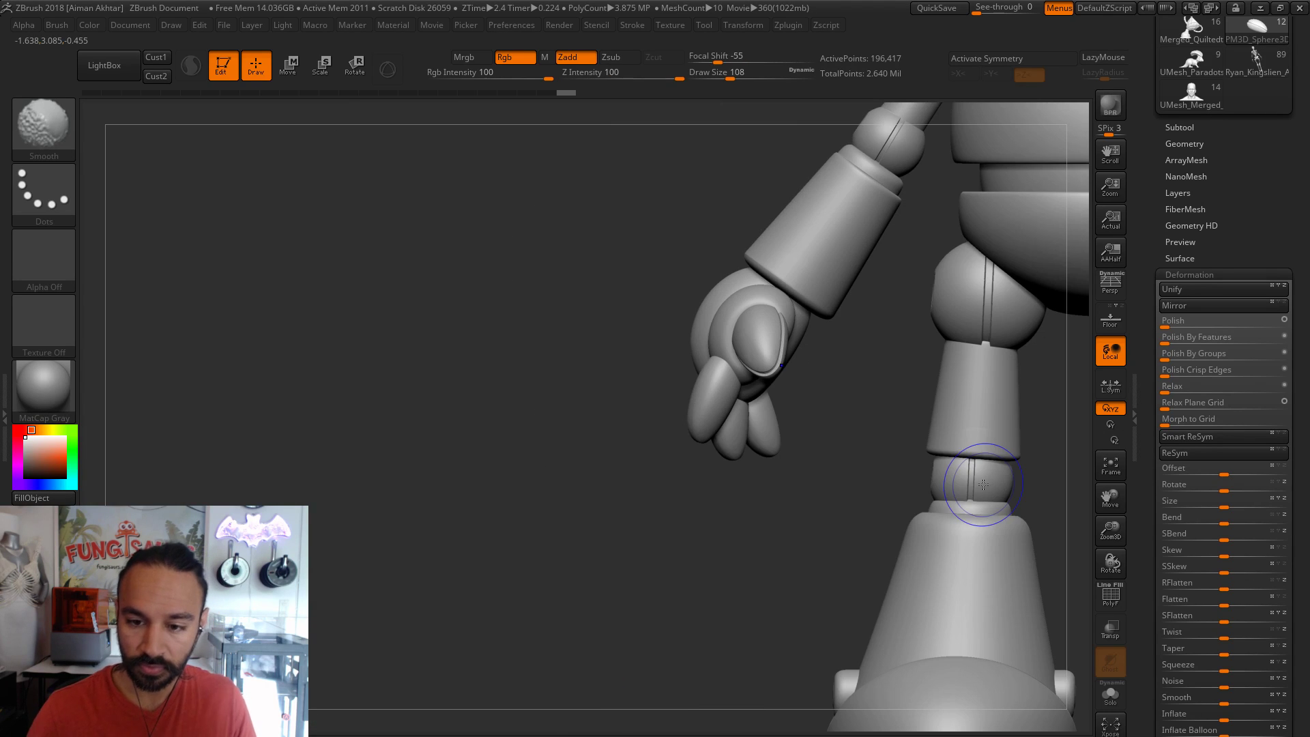
{"action": "left_click_drag", "start_coordinate": [831, 507], "coordinate": [848, 526], "text": "alt"}
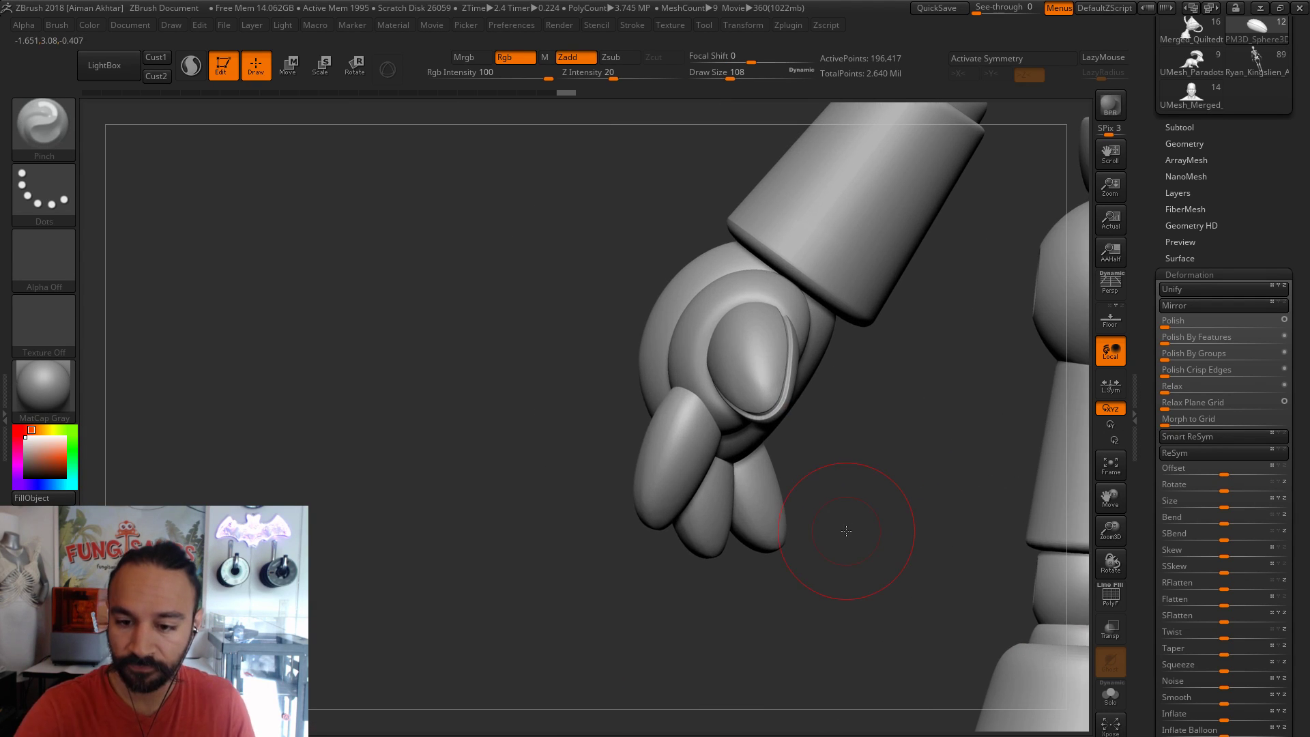
- Reshape the thumb's surface along the recessed groove with the Move brush, adjusting the draw size as needed
{"action": "key", "text": "b"}
{"action": "key", "text": "m"}
{"action": "key", "text": "v"}
{"action": "key", "text": "bracketright"}
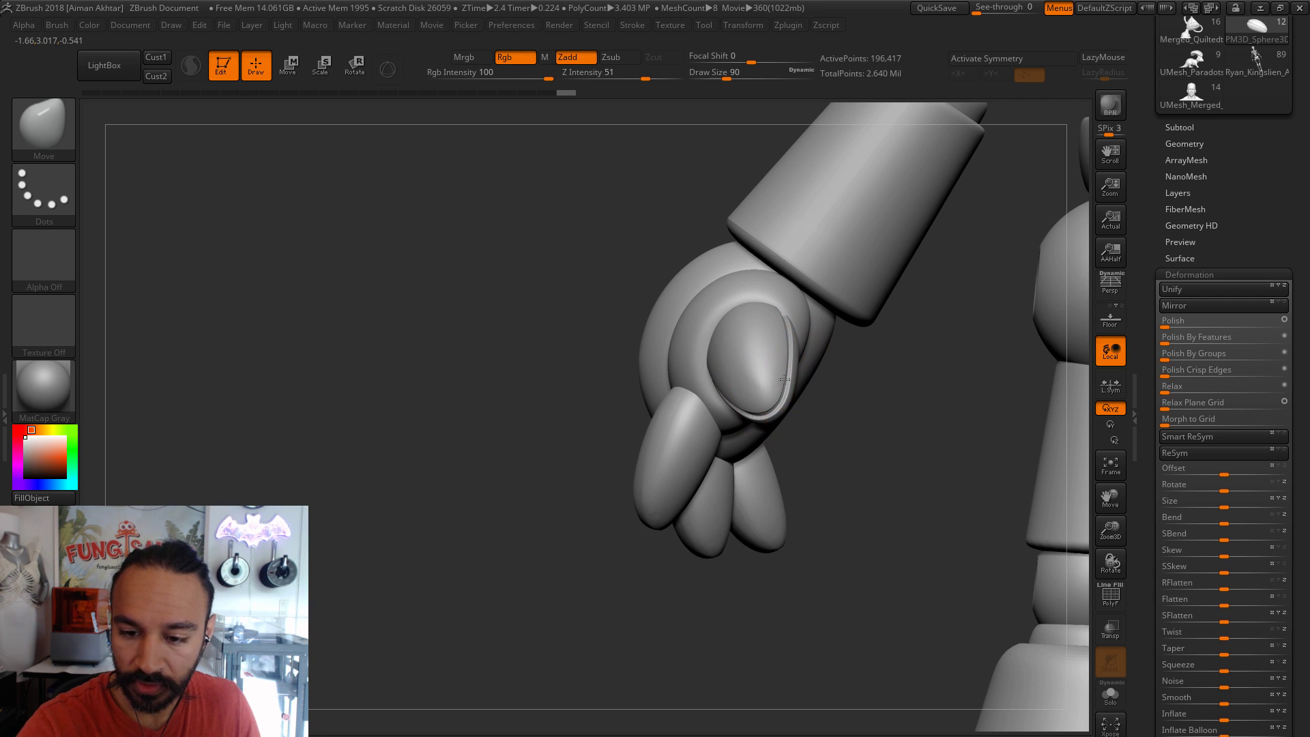
{"action": "key", "text": "s"}
{"action": "mouse_move", "coordinate": [784, 379]}
{"action": "left_mouse_down"}
{"action": "mouse_move", "coordinate": [883, 473]}
{"action": "mouse_move", "coordinate": [789, 328]}
{"action": "mouse_move", "coordinate": [746, 470]}
{"action": "left_mouse_up"}
{"action": "key", "text": "s"}
{"action": "mouse_move", "coordinate": [857, 327]}
{"action": "left_mouse_down"}
{"action": "mouse_move", "coordinate": [810, 351]}
{"action": "mouse_move", "coordinate": [705, 327]}
{"action": "left_mouse_up"}
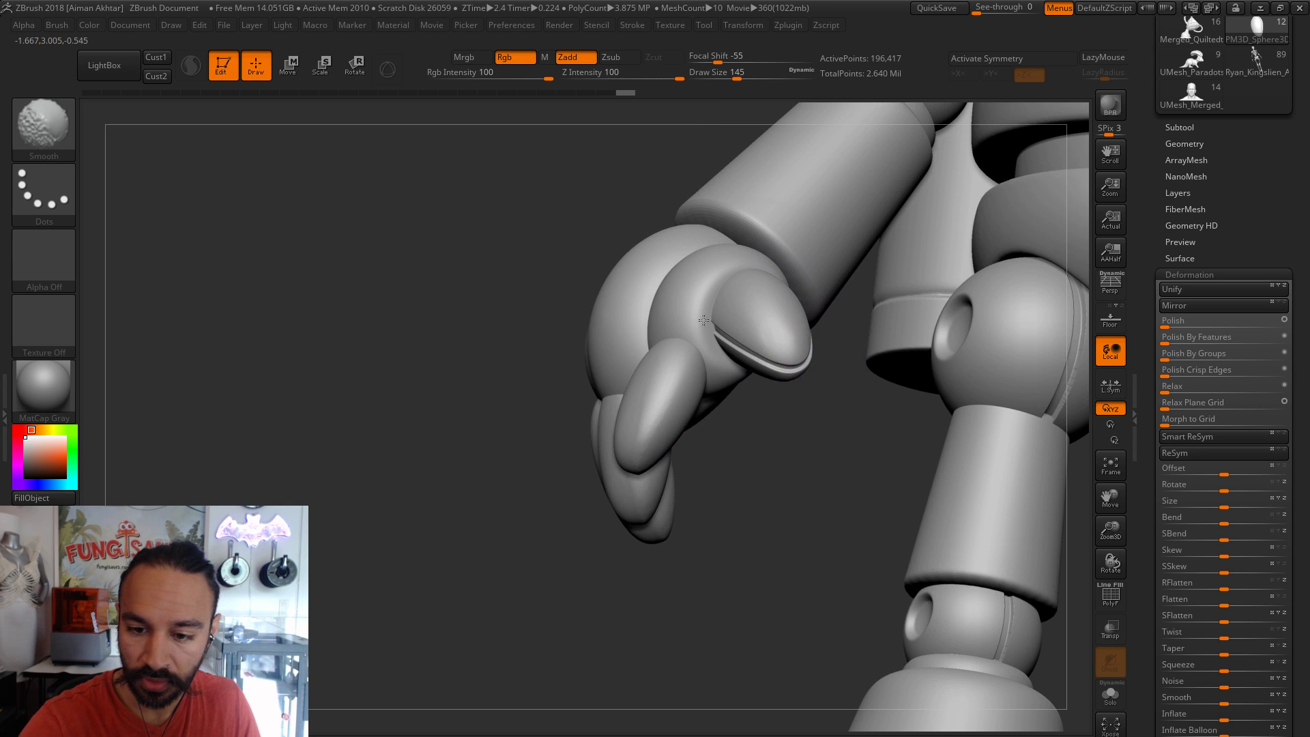
- Smooth the thumb's surface around the groove, checking it from the palm side of the hand
{"action": "left_click_drag", "start_coordinate": [833, 453], "coordinate": [764, 375]}
{"action": "left_click_drag", "start_coordinate": [863, 290], "coordinate": [812, 341], "text": "shift"}
{"action": "key", "text": "bracketleft"}
{"action": "left_click_drag", "start_coordinate": [922, 383], "coordinate": [908, 369]}
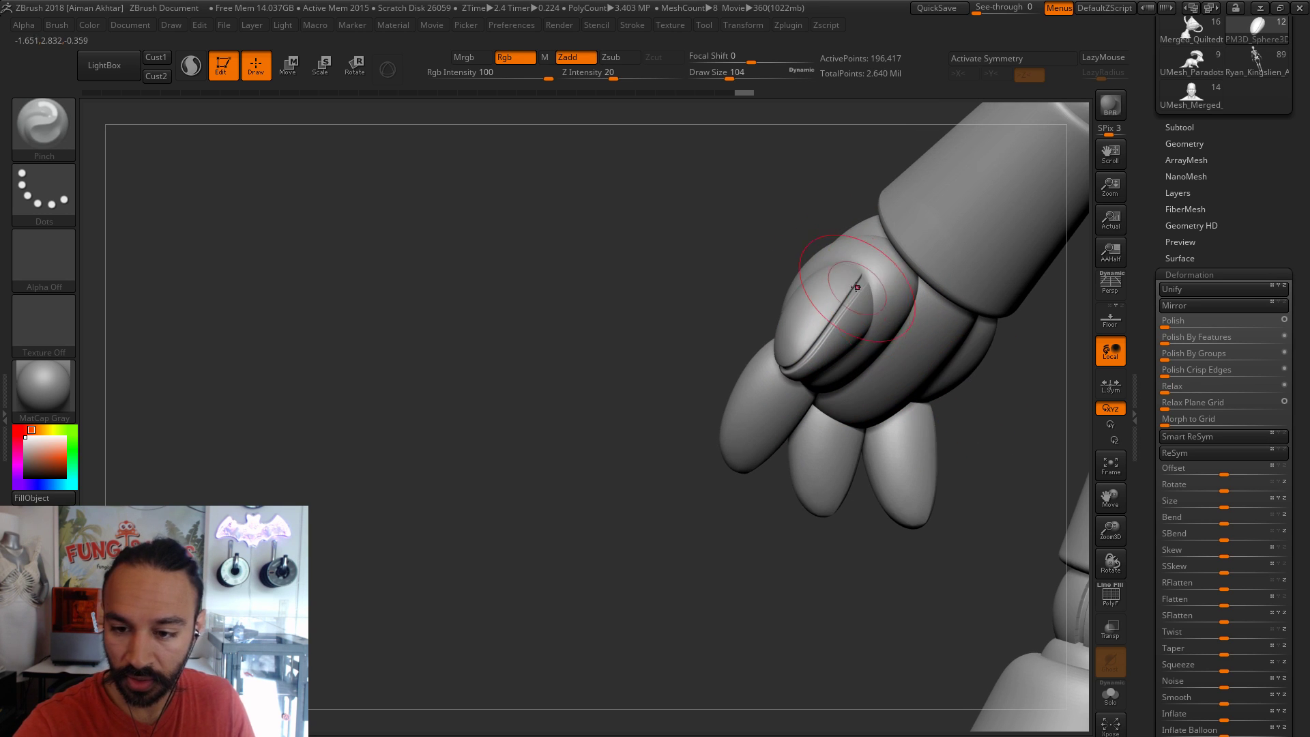
- Refine the thumb's contour and the groove's end near the tip with the Move brush
{"action": "key", "text": "b"}
{"action": "key", "text": "m"}
{"action": "key", "text": "v"}
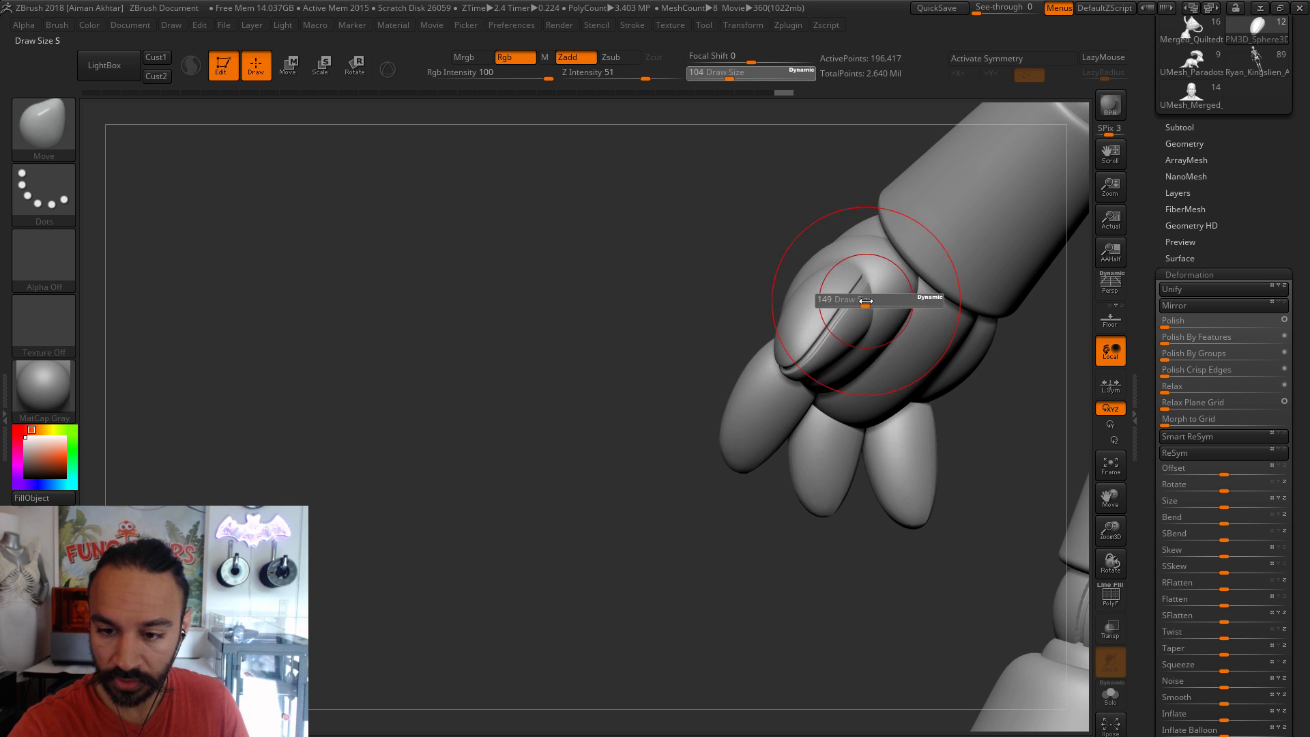
{"action": "left_click_drag", "start_coordinate": [867, 296], "coordinate": [869, 323]}
{"action": "key", "text": "s"}
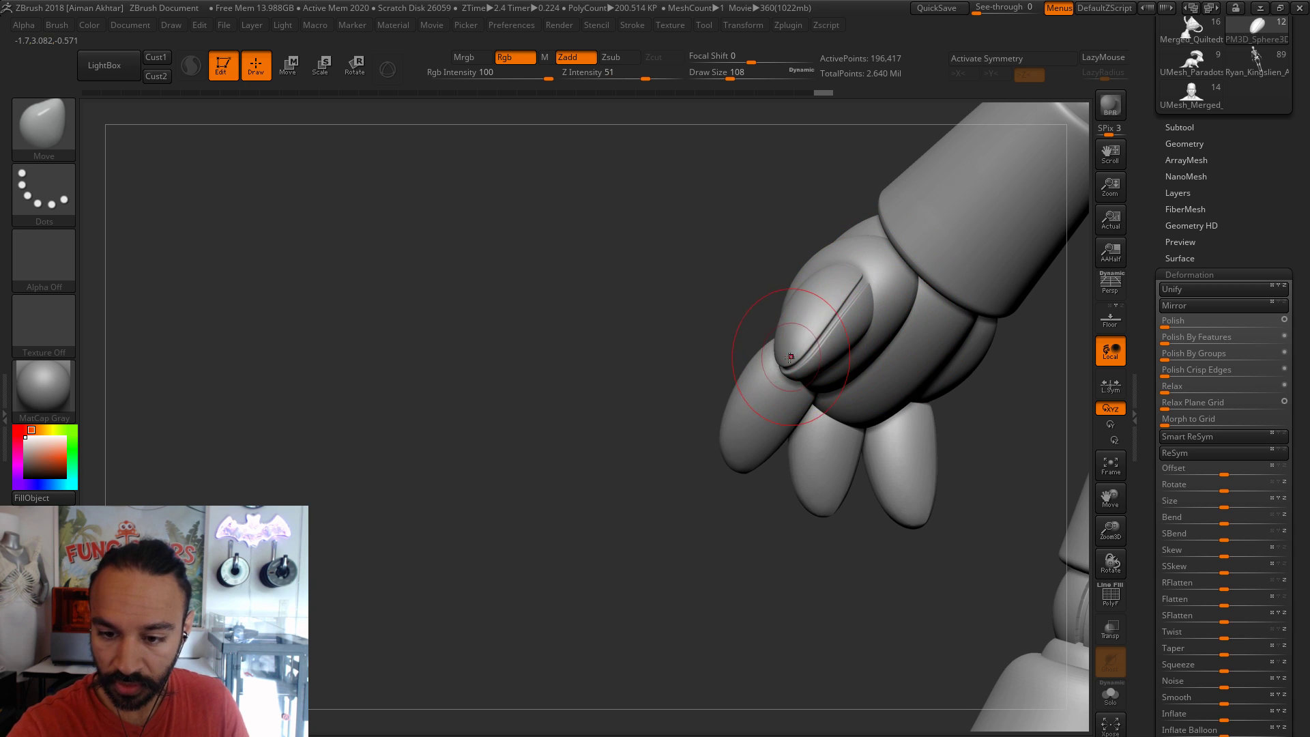
{"action": "key", "text": "s"}
{"action": "left_click_drag", "start_coordinate": [790, 356], "coordinate": [788, 356]}
{"action": "left_click_drag", "start_coordinate": [805, 463], "coordinate": [922, 515]}
- Switch to the Pinch brush and smooth the thumb beside its groove at draw size 74
{"action": "key", "text": "b"}
{"action": "key", "text": "p"}
{"action": "key", "text": "i"}
{"action": "left_click_drag", "start_coordinate": [687, 332], "coordinate": [728, 347], "text": "shift"}
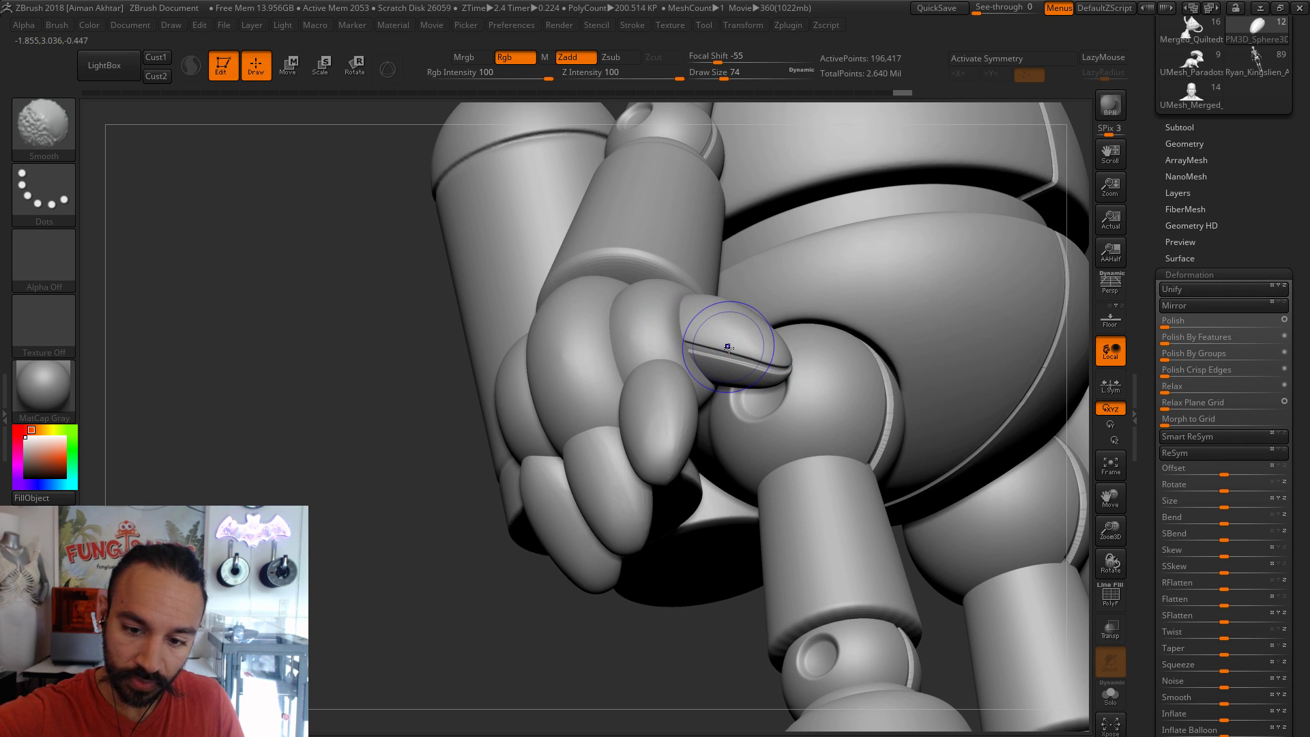
{"action": "left_click_drag", "start_coordinate": [700, 679], "coordinate": [694, 655]}
{"action": "left_click_drag", "start_coordinate": [830, 411], "coordinate": [942, 425], "text": "alt"}
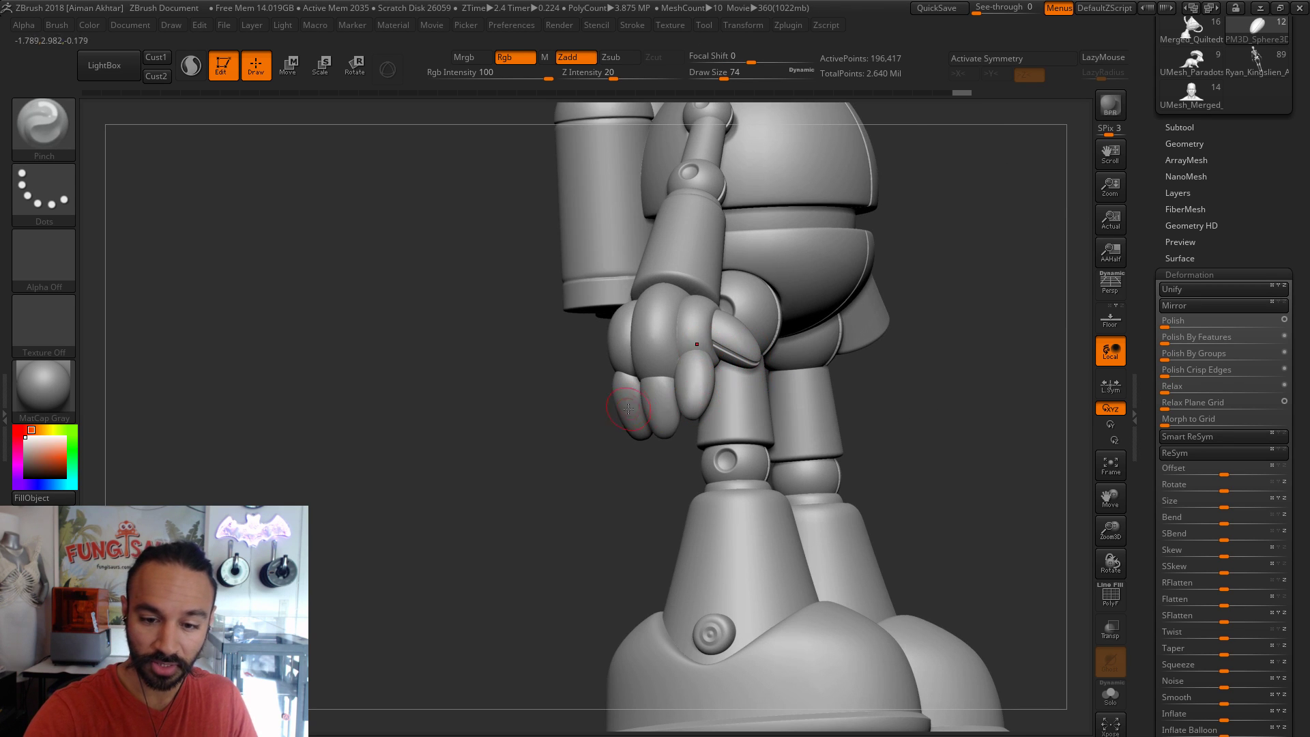
- Make the finger beside the thumb the active subtool and frame the whole robot from the front
{"action": "left_click", "coordinate": [717, 400], "text": "alt"}
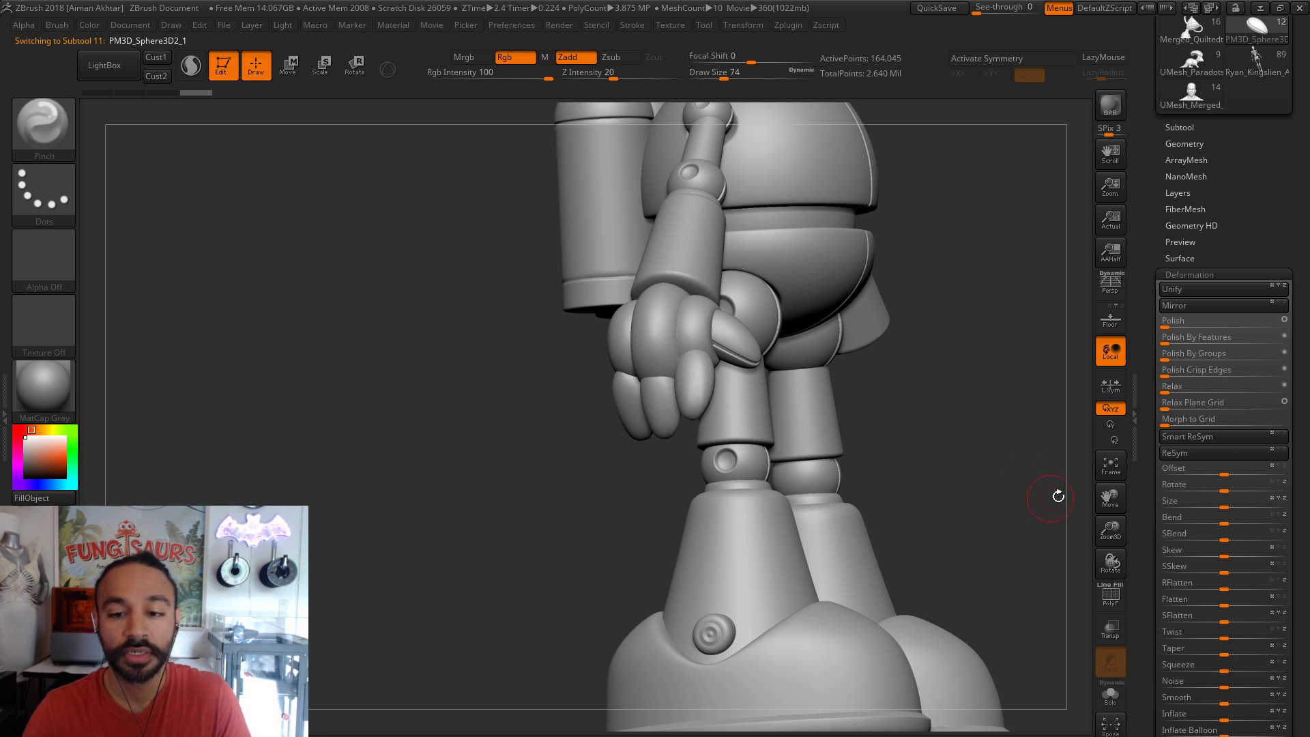
{"action": "left_click_drag", "start_coordinate": [1007, 497], "coordinate": [728, 455], "text": "alt"}
{"action": "left_click_drag", "start_coordinate": [655, 481], "coordinate": [637, 518], "text": "alt"}
{"action": "left_click_drag", "start_coordinate": [848, 547], "coordinate": [708, 627], "text": "alt"}
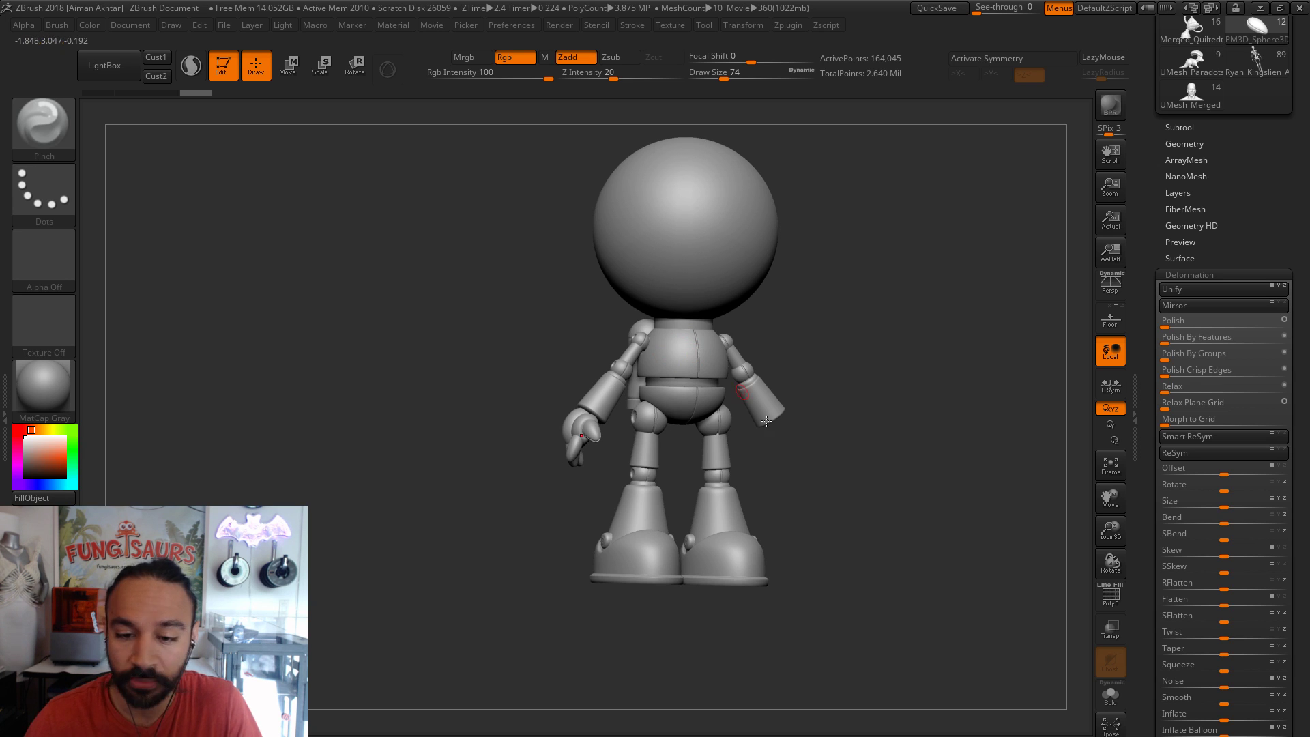
{"action": "left_click_drag", "start_coordinate": [780, 464], "coordinate": [1013, 551]}
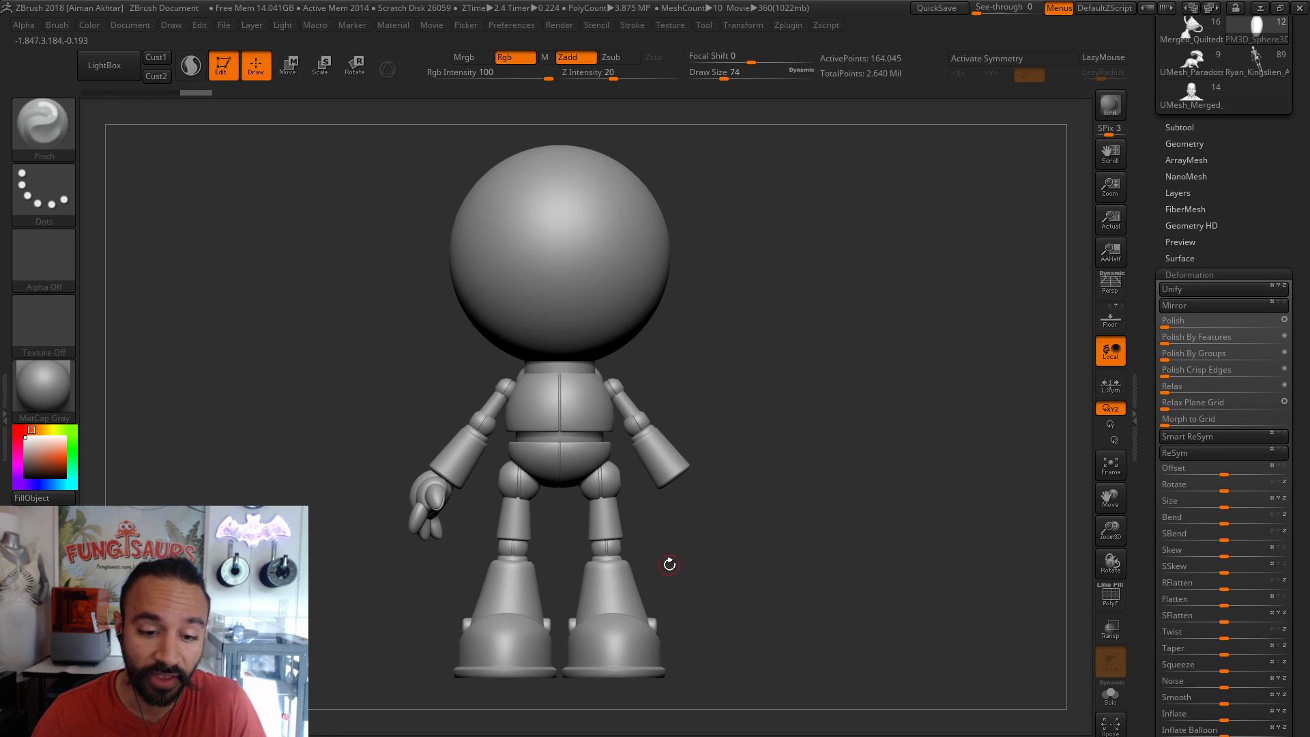
{"action": "left_click_drag", "start_coordinate": [730, 562], "coordinate": [1086, 277]}
- Save the tool over the existing growbot2 ZTool file in the Growbot folder
{"action": "scroll", "coordinate": [1222, 204], "scroll_direction": "up", "scroll_amount": 5}
{"action": "left_click", "coordinate": [1256, 43]}
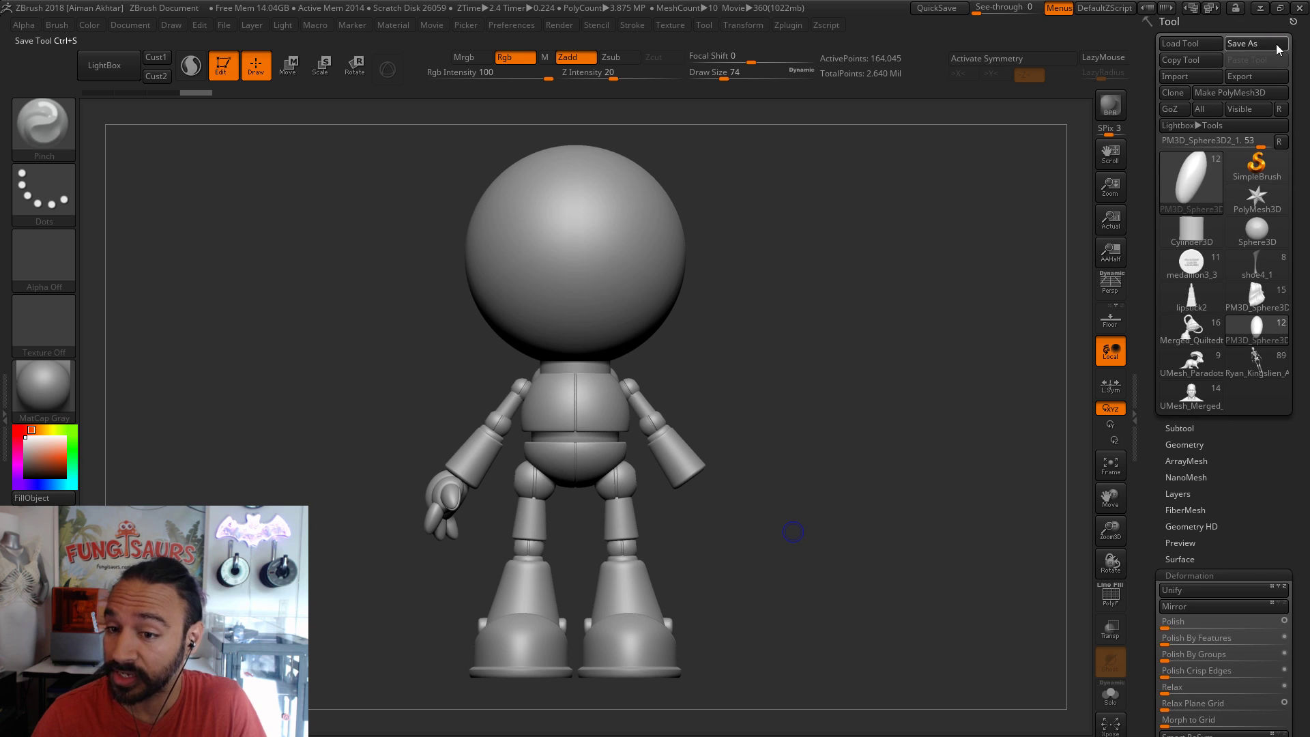
{"action": "left_click", "coordinate": [792, 453]}
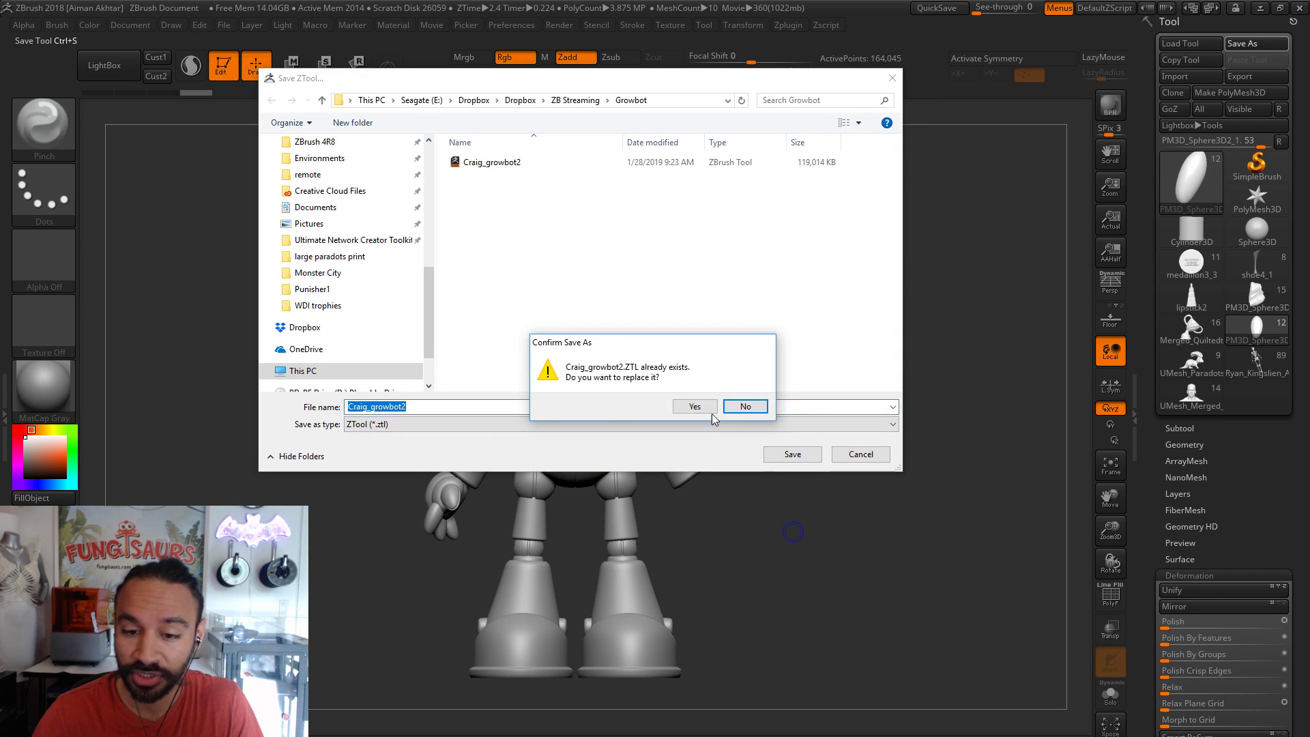
{"action": "left_click", "coordinate": [713, 409]}
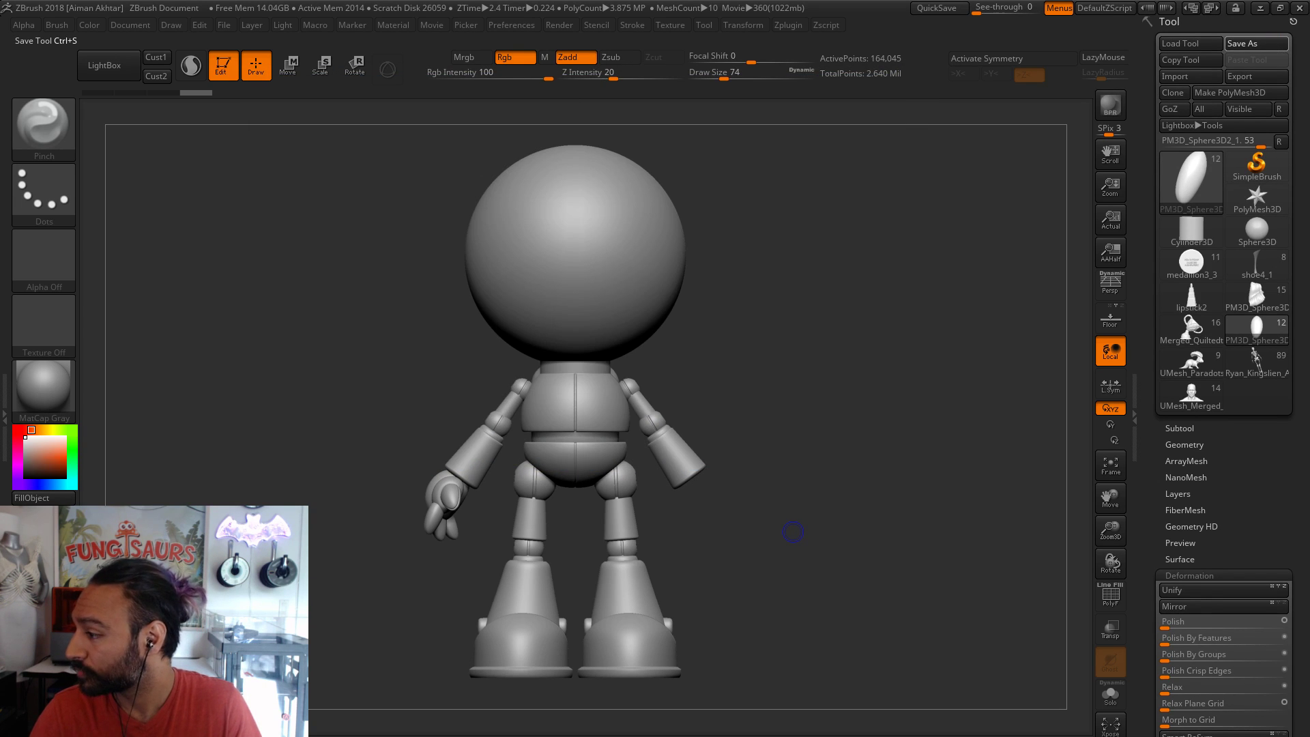